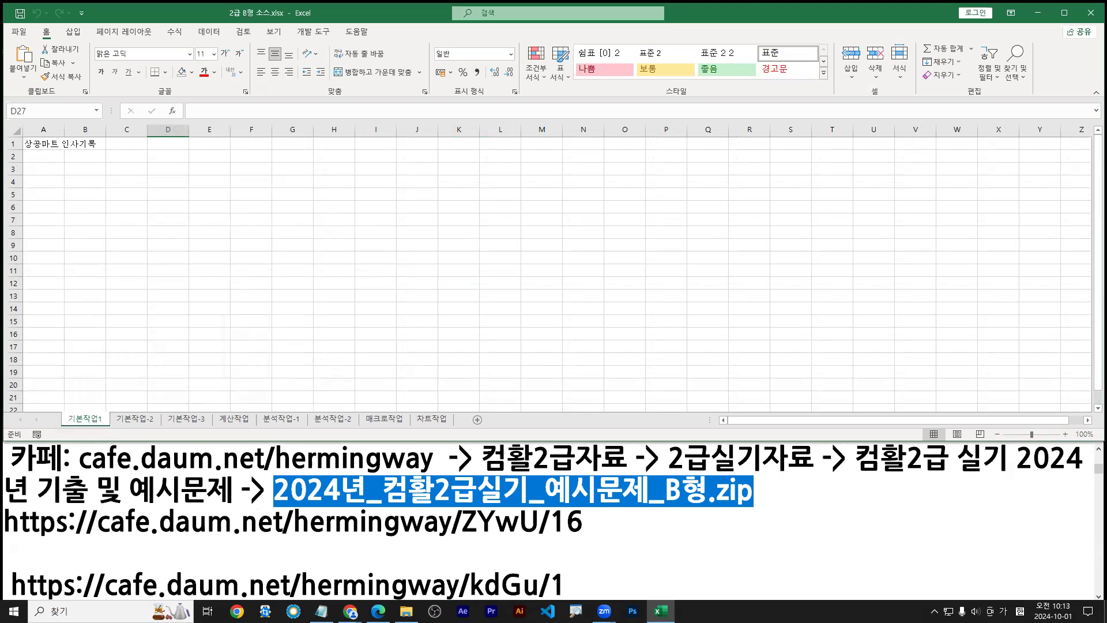
Open the B형 example exam folder and annotate the 2급 엑셀 B형.pdf and 2급 B형 소스.xlsx files
key(super+e)
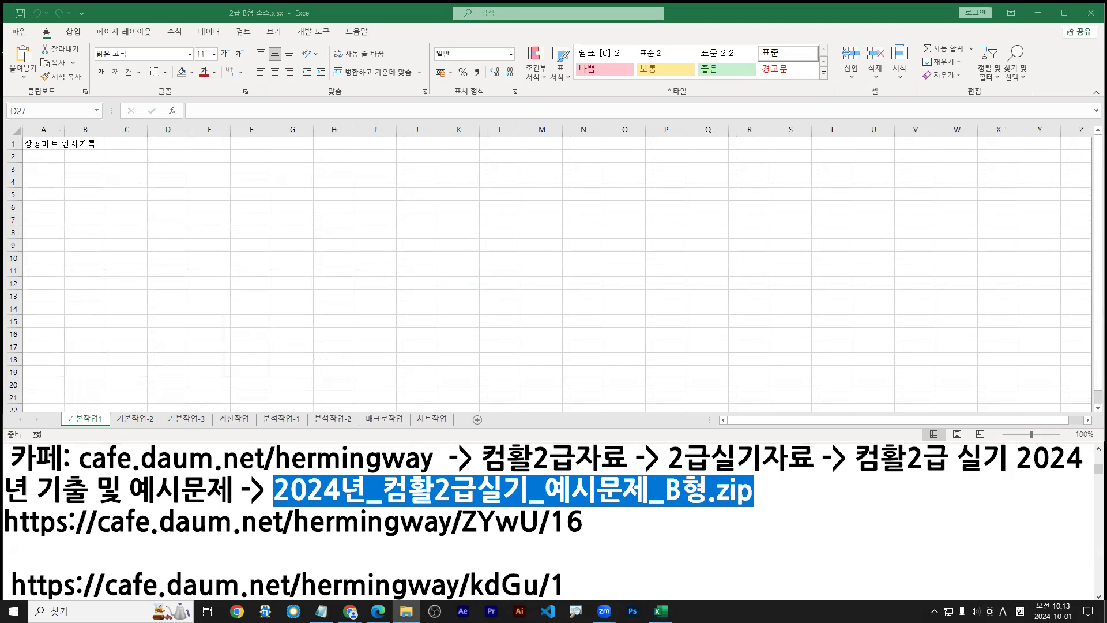
double_click(623, 177)
click(605, 193)
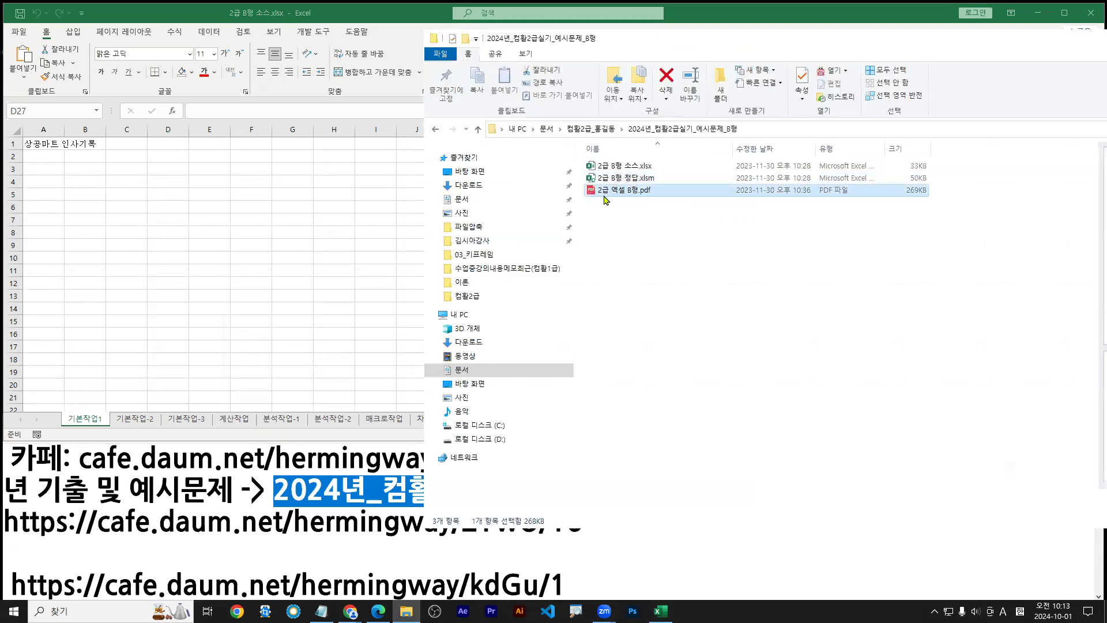
drag(591, 197, 649, 197)
mouse_move(577, 155)
mouse_down()
mouse_move(667, 172)
mouse_move(724, 204)
mouse_up()
mouse_move(723, 192)
mouse_down()
mouse_move(730, 219)
mouse_move(741, 194)
mouse_up()
mouse_move(740, 196)
mouse_down()
mouse_move(733, 209)
mouse_move(743, 210)
mouse_up()
drag(741, 201, 749, 215)
drag(754, 193, 755, 227)
mouse_move(636, 216)
mouse_down()
mouse_move(638, 231)
mouse_move(647, 227)
mouse_up()
drag(638, 229, 655, 236)
drag(652, 238, 659, 247)
drag(659, 228, 661, 242)
drag(664, 234, 678, 241)
drag(683, 223, 685, 244)
drag(691, 235, 704, 253)
click(717, 266)
key(Escape)
Bring back the exam question PDF and underline Jmk and Aud in its sample table
drag(826, 42, 1106, 46)
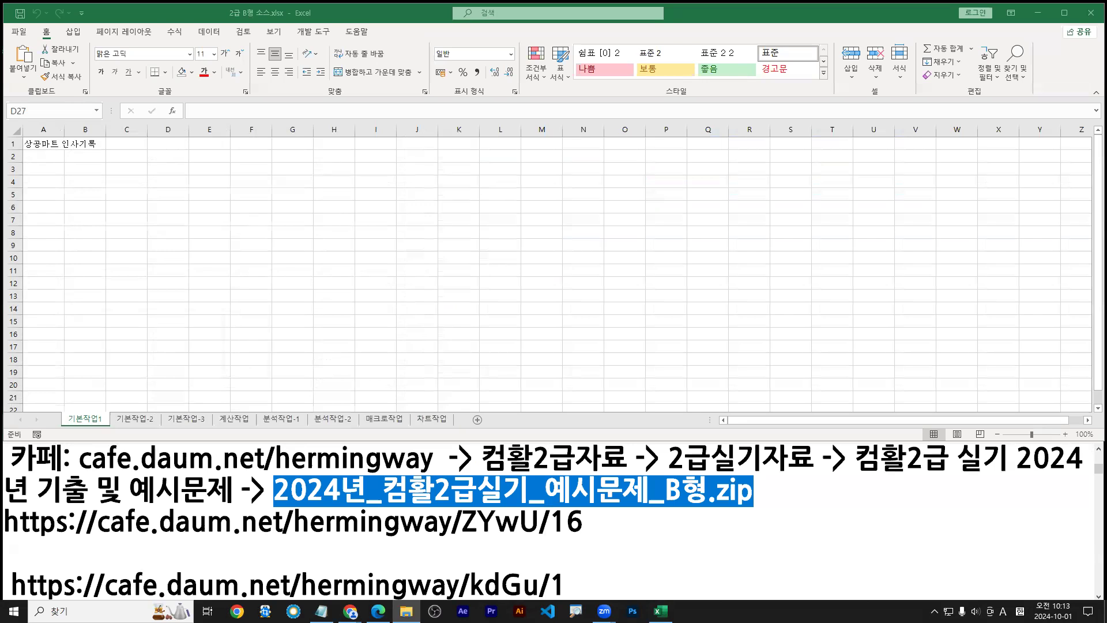
click(378, 612)
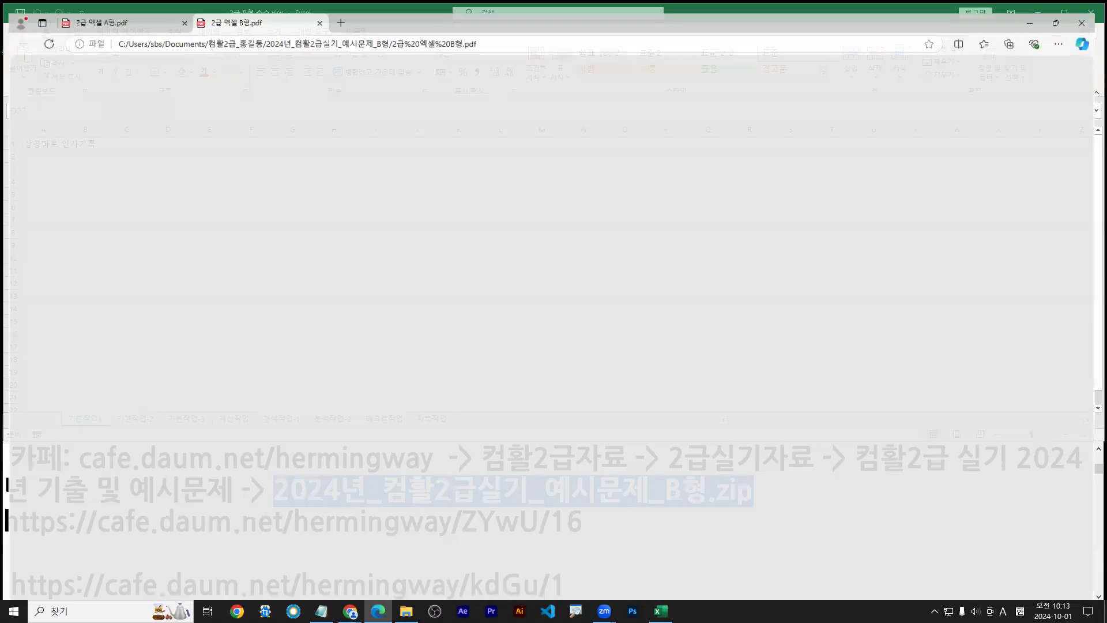
scroll(487, 349, up, 6)
scroll(487, 350, up, 2)
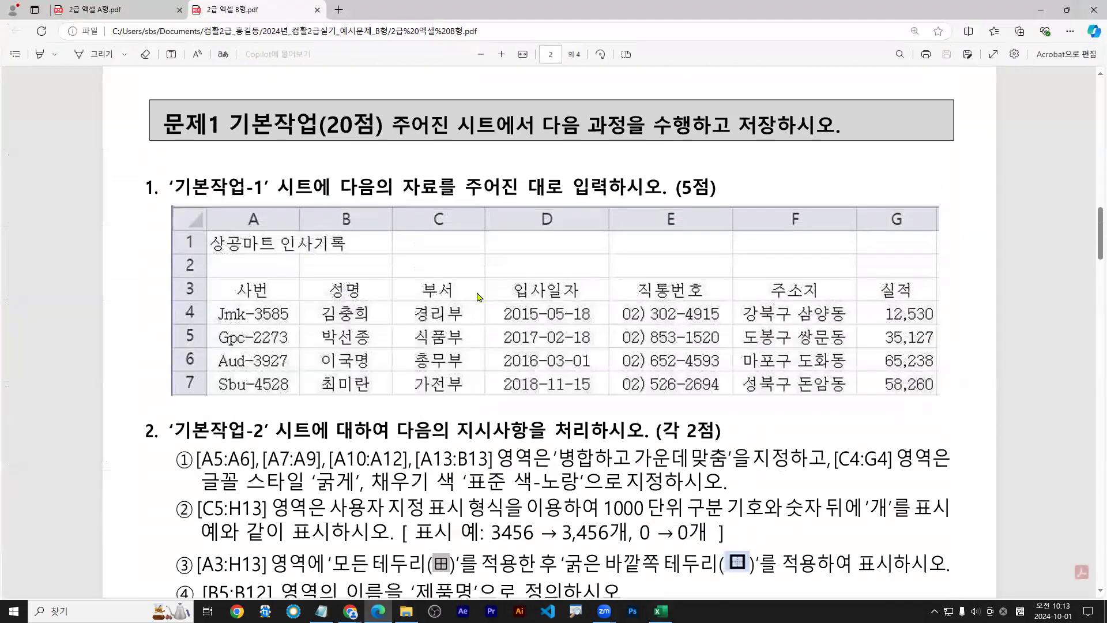
mouse_move(166, 203)
mouse_down()
mouse_move(651, 366)
mouse_move(945, 401)
mouse_up()
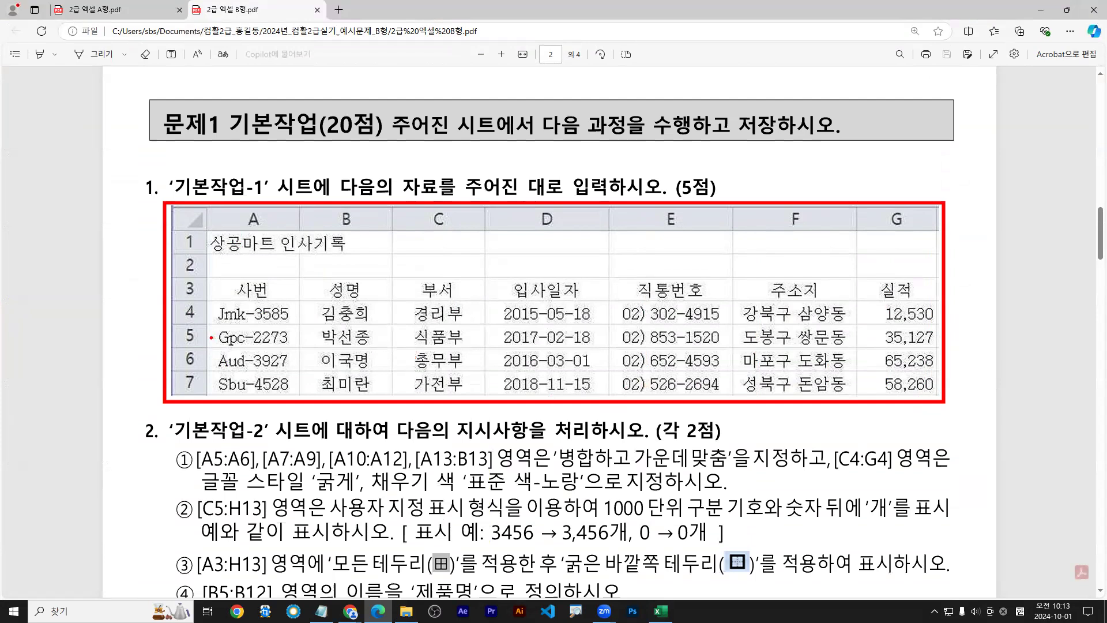
drag(218, 327, 225, 324)
drag(222, 374, 228, 372)
key(Escape)
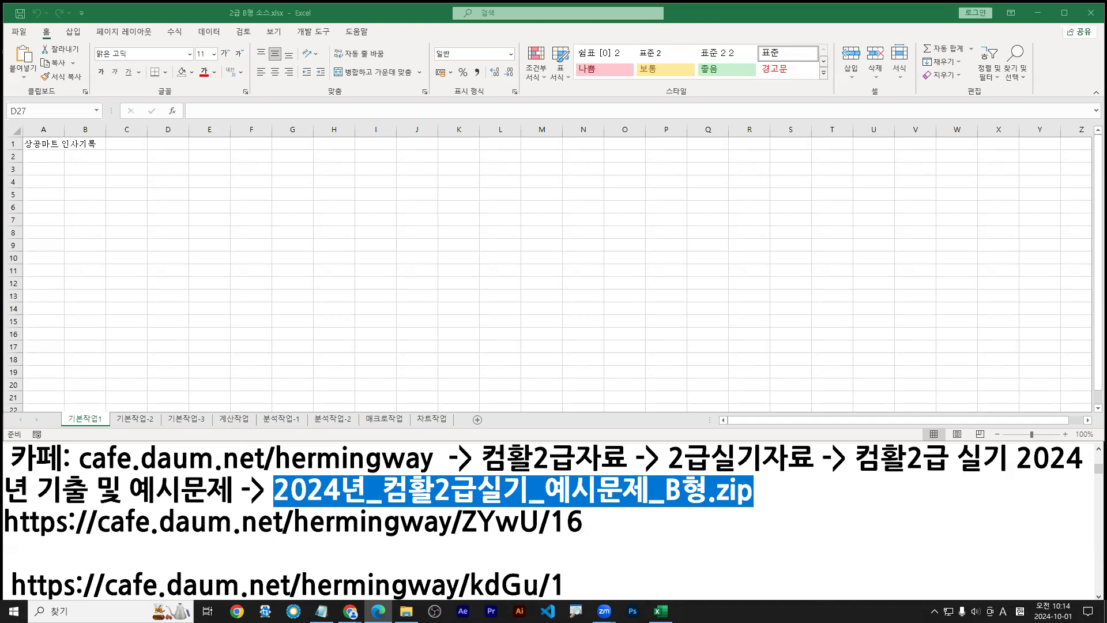
Enter the headers 사번, 성명 and 부서 in A3:C3
click(52, 172)
scroll(58, 203, up, 3)
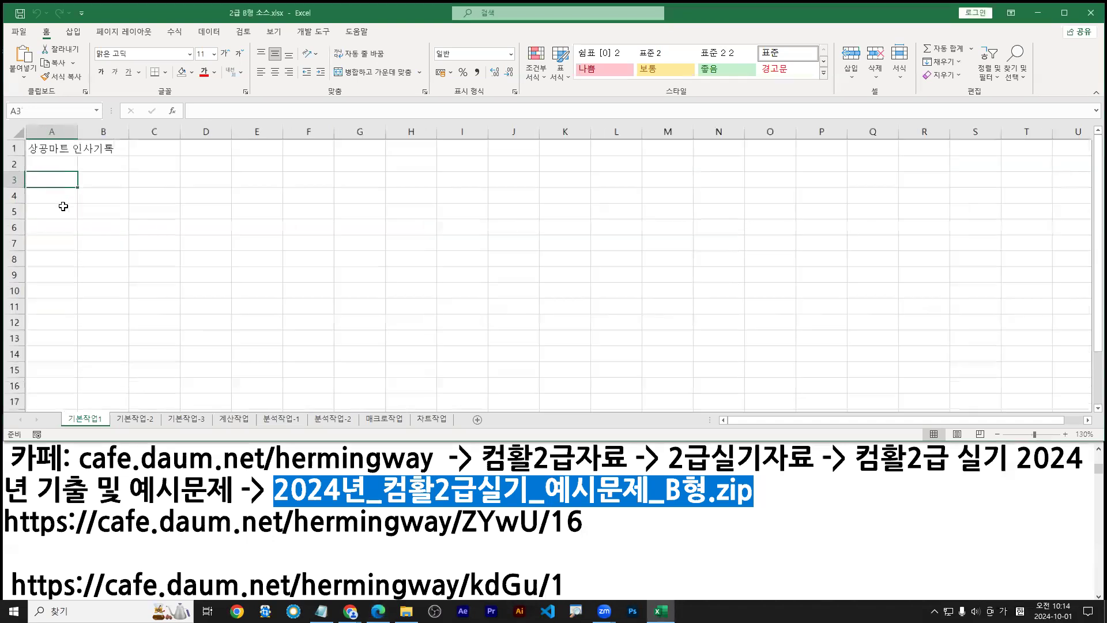
scroll(63, 206, up, 2)
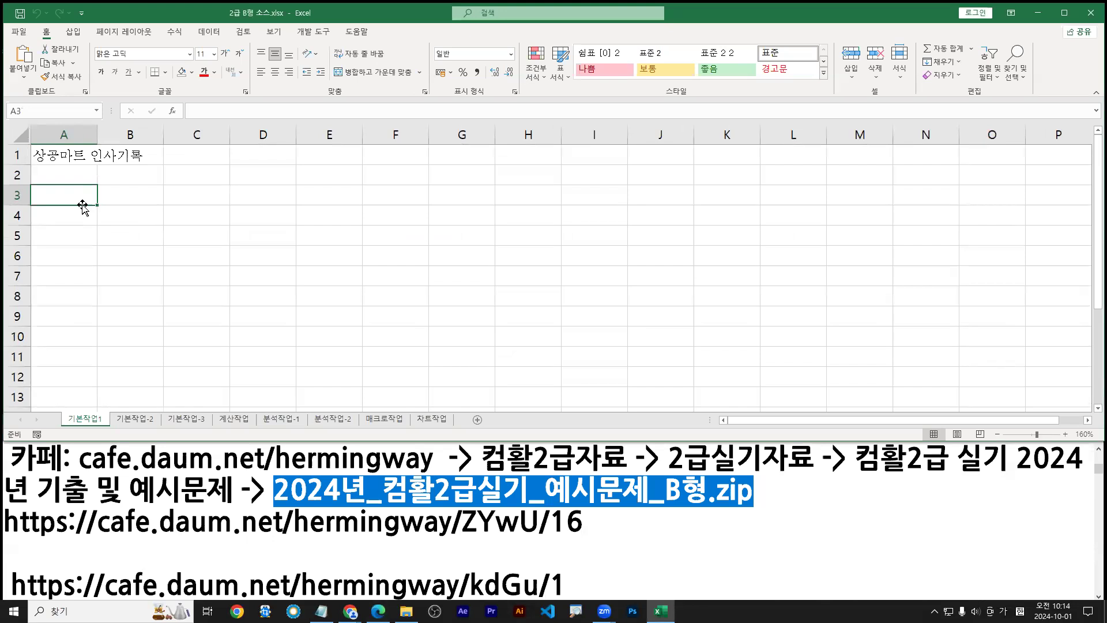
text(사버ㄴ)
key(Tab)
text(성명)
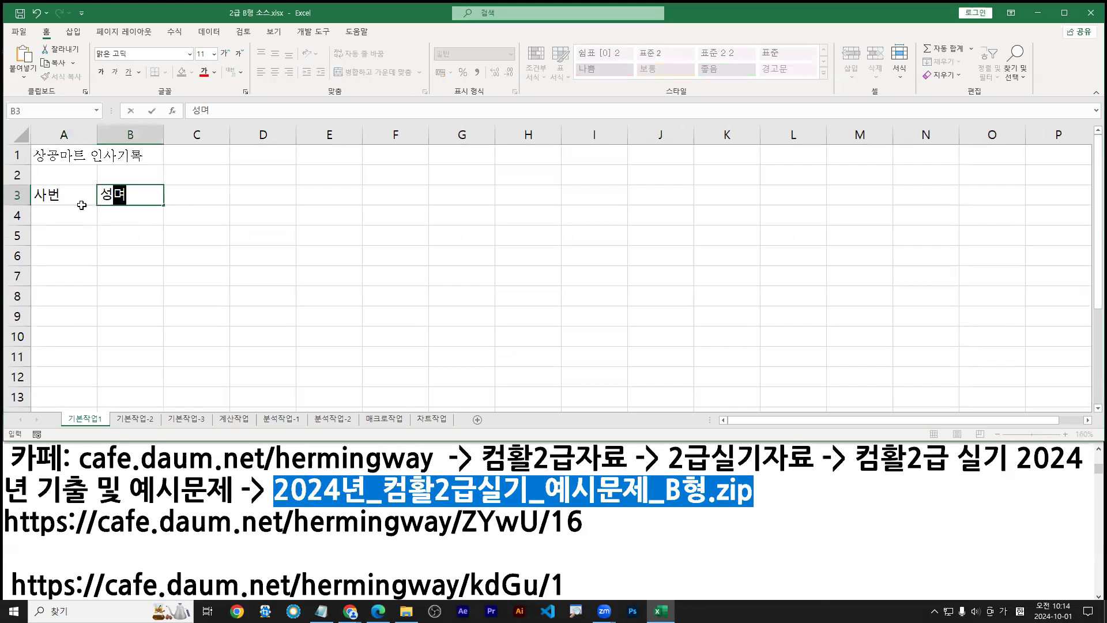
key(Tab)
text(부서)
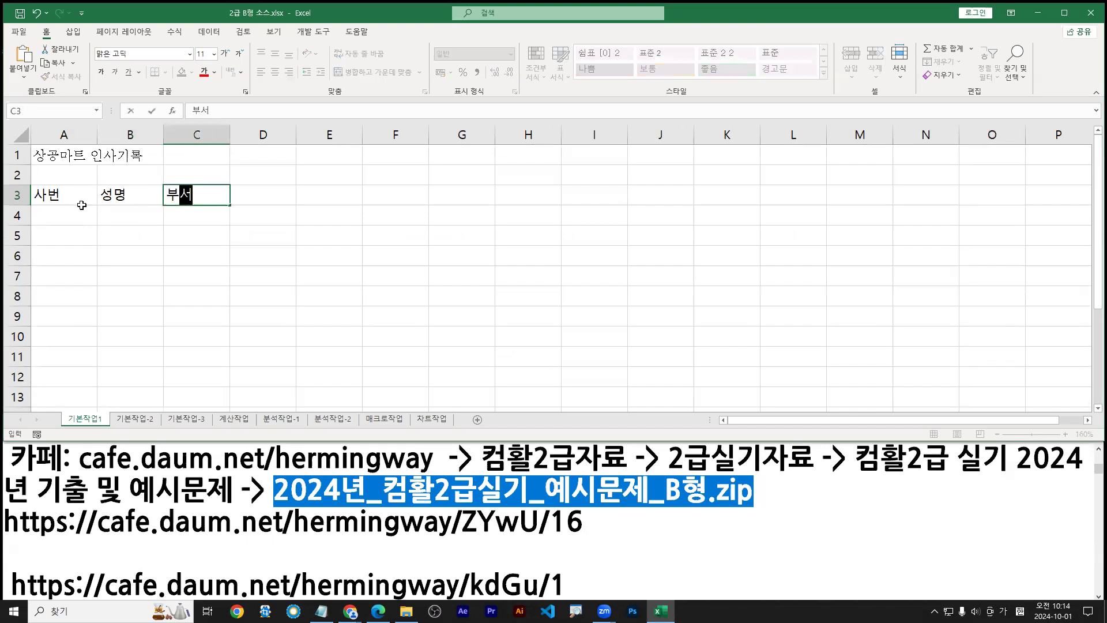
key(Tab)
Add the headers 입사일자, 직통번호, 주소지 and 실적 in D3:G3
text(입사일자)
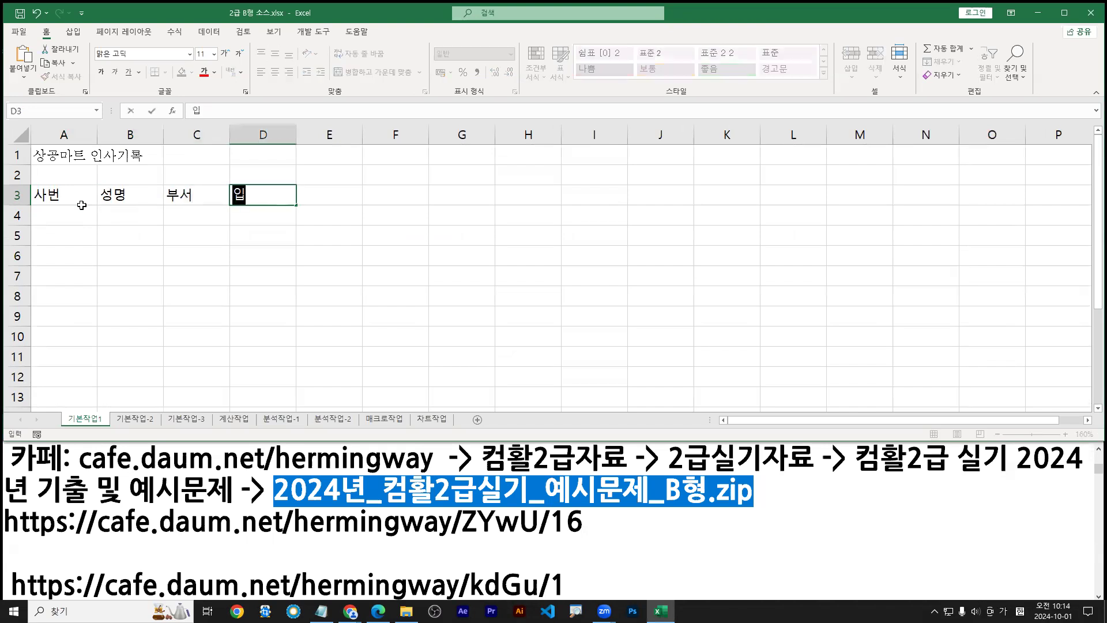
key(Tab)
text(직통버ㄴ호)
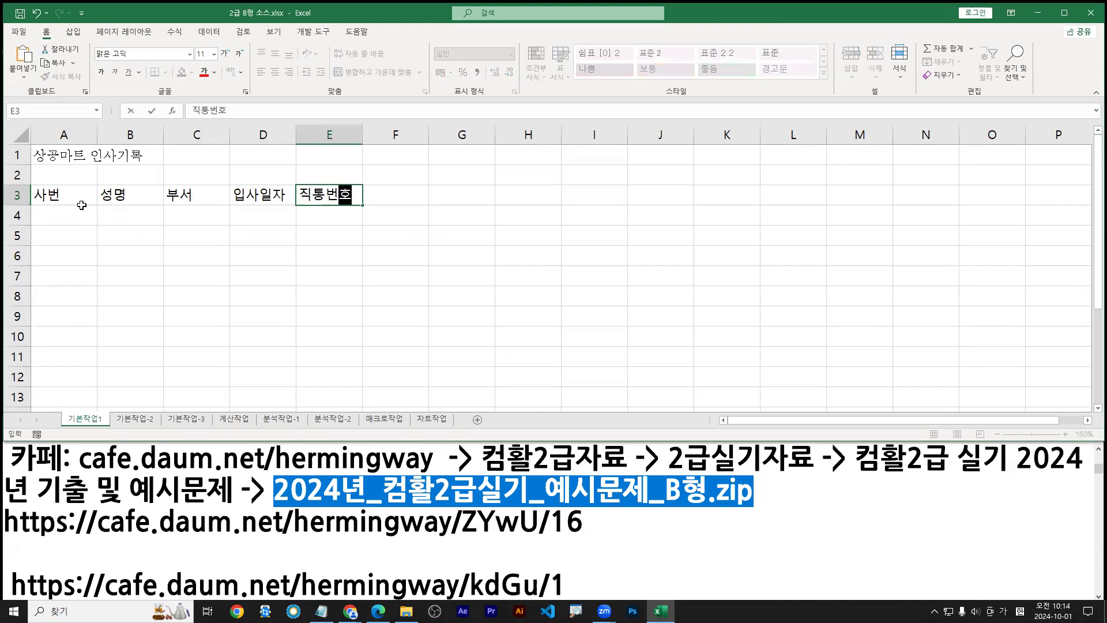
key(Tab)
text(주소지)
key(Tab)
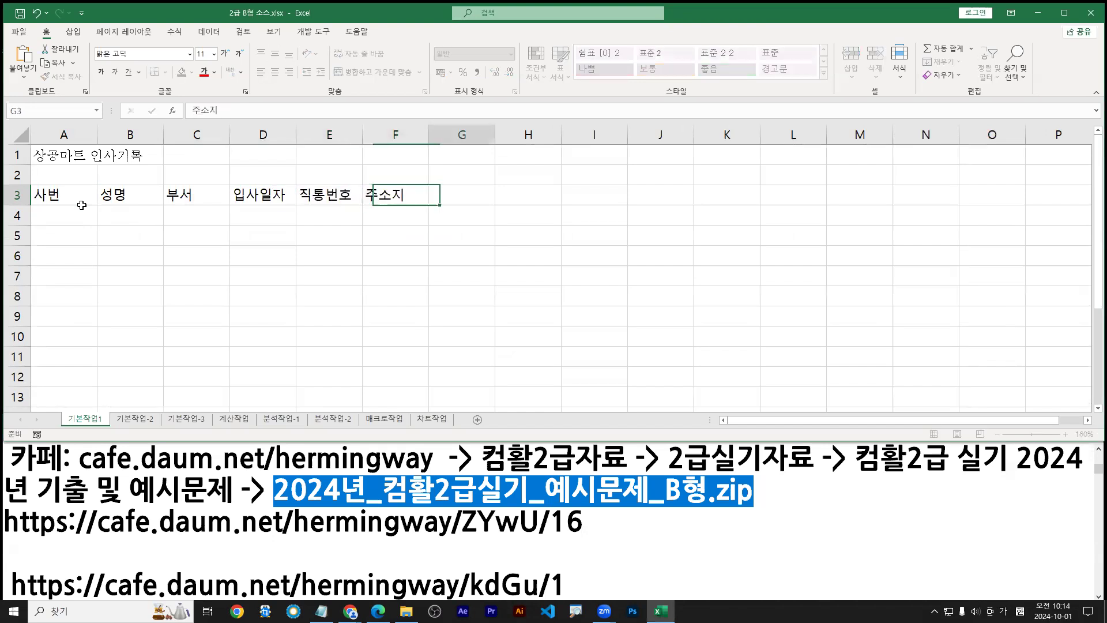
text(실적)
key(Return)
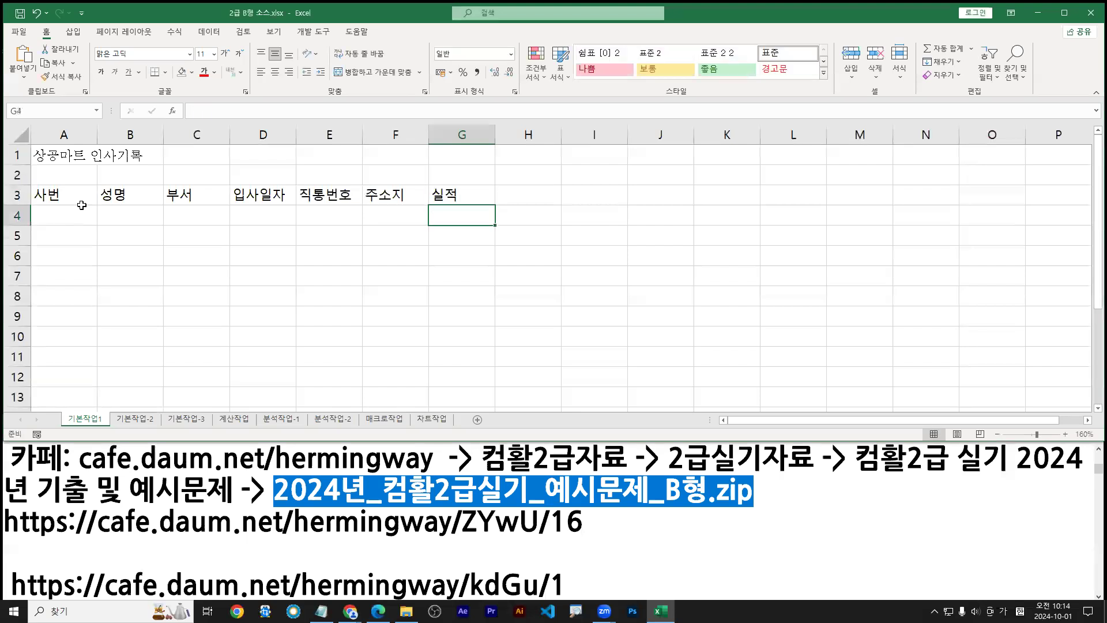
click(82, 208)
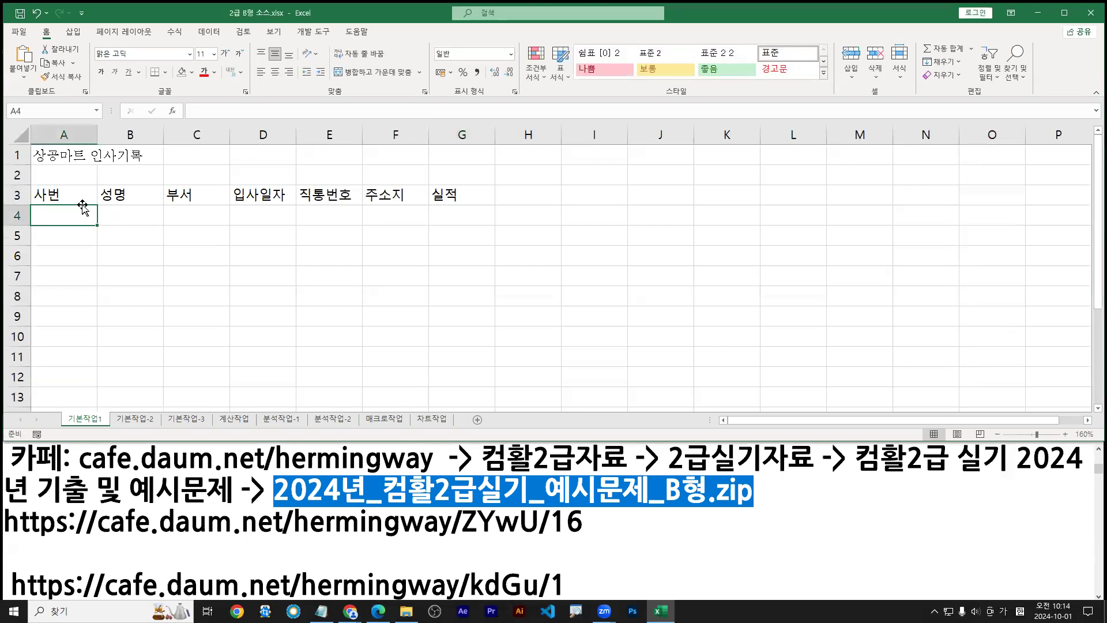
Enter the four employee numbers into A4:A7 using English input
key(Hangul)
text(JMK)
key(BackSpace)
key(BackSpace)
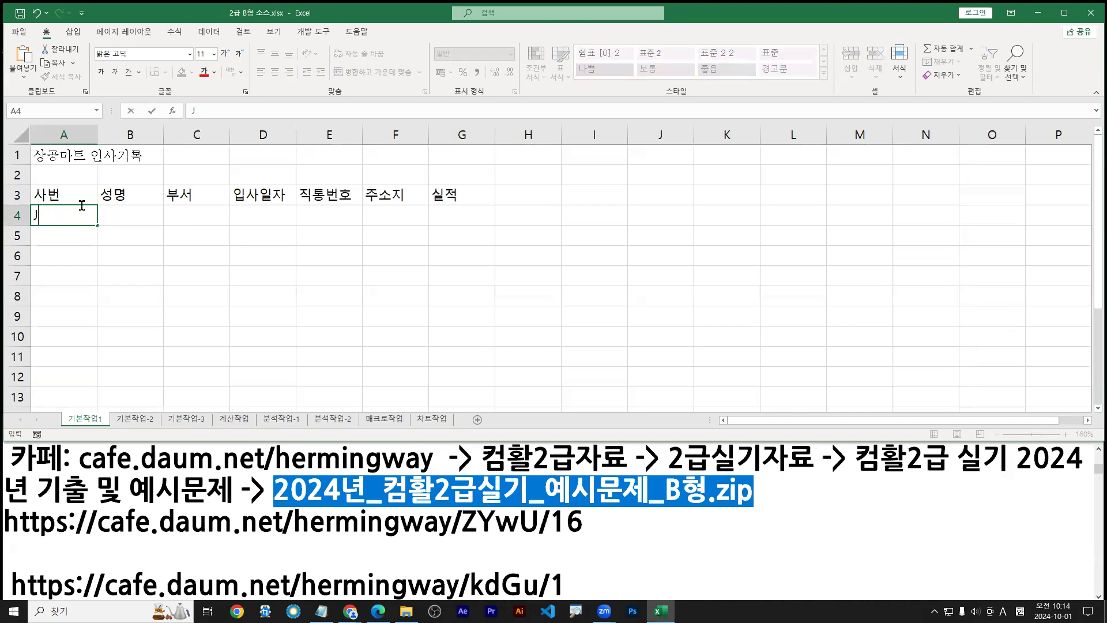
text(mk-3585)
key(Return)
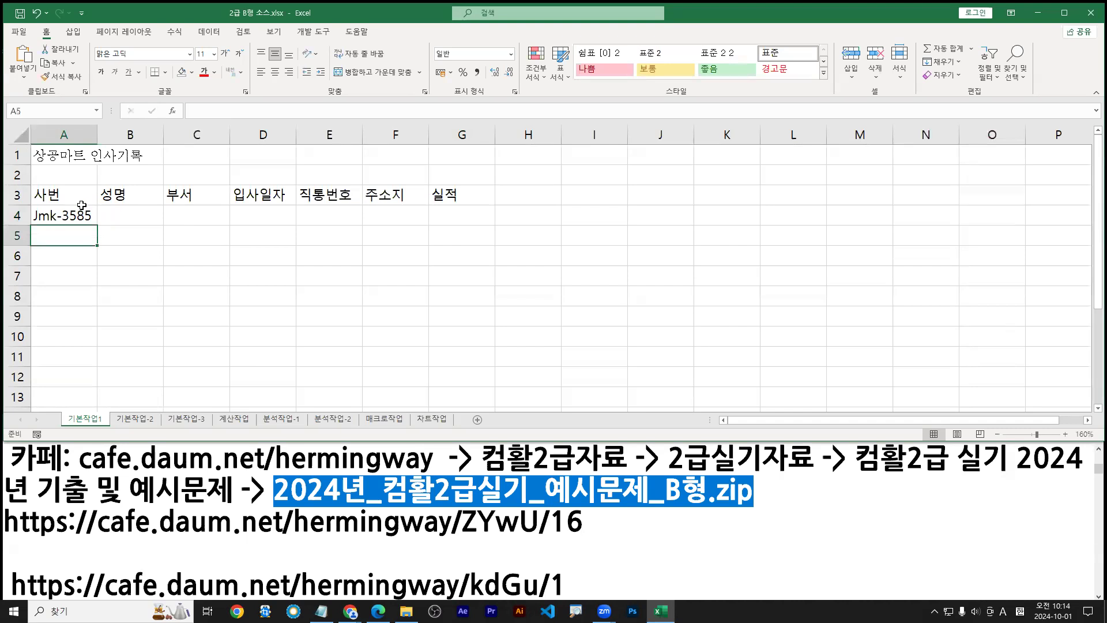
text(Gp)
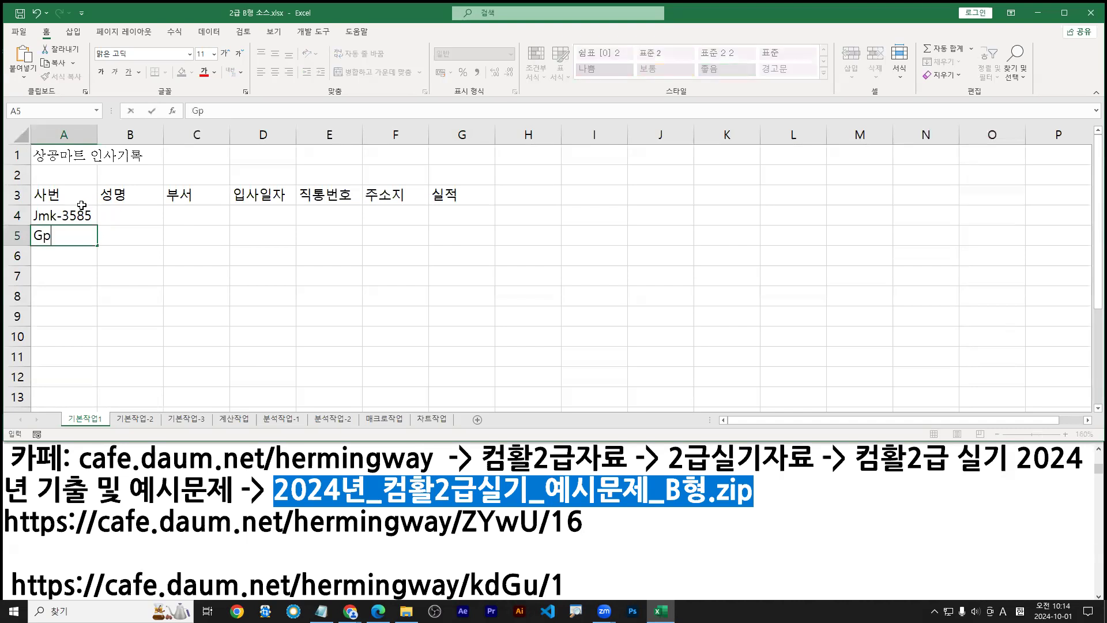
text(c-2273)
key(Return)
text(Au)
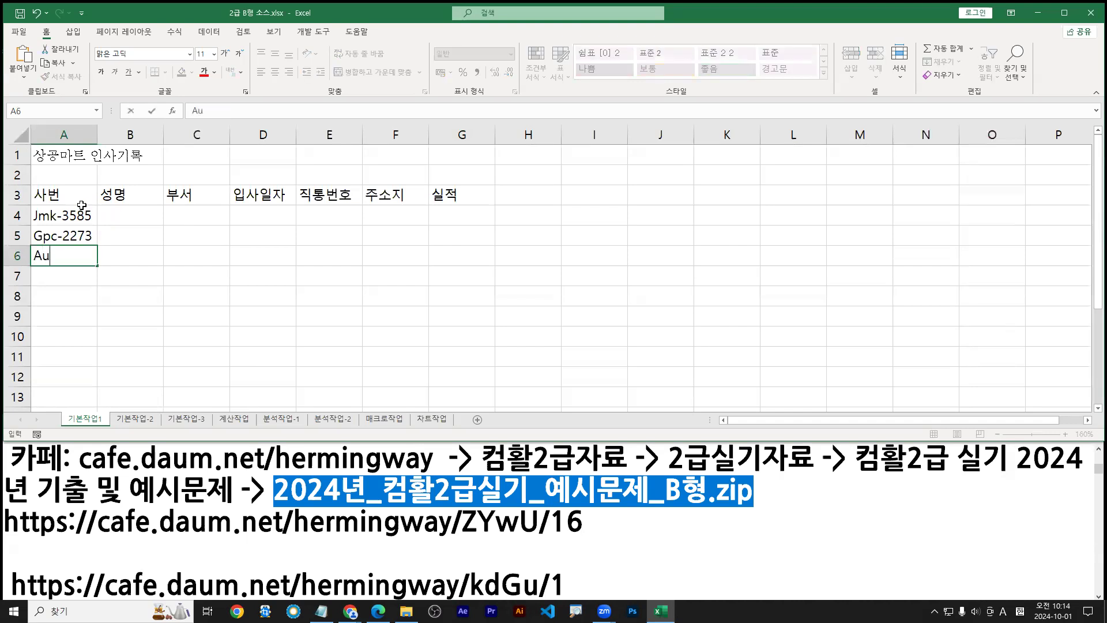
text(d-3927)
key(Return)
text(Sbu)
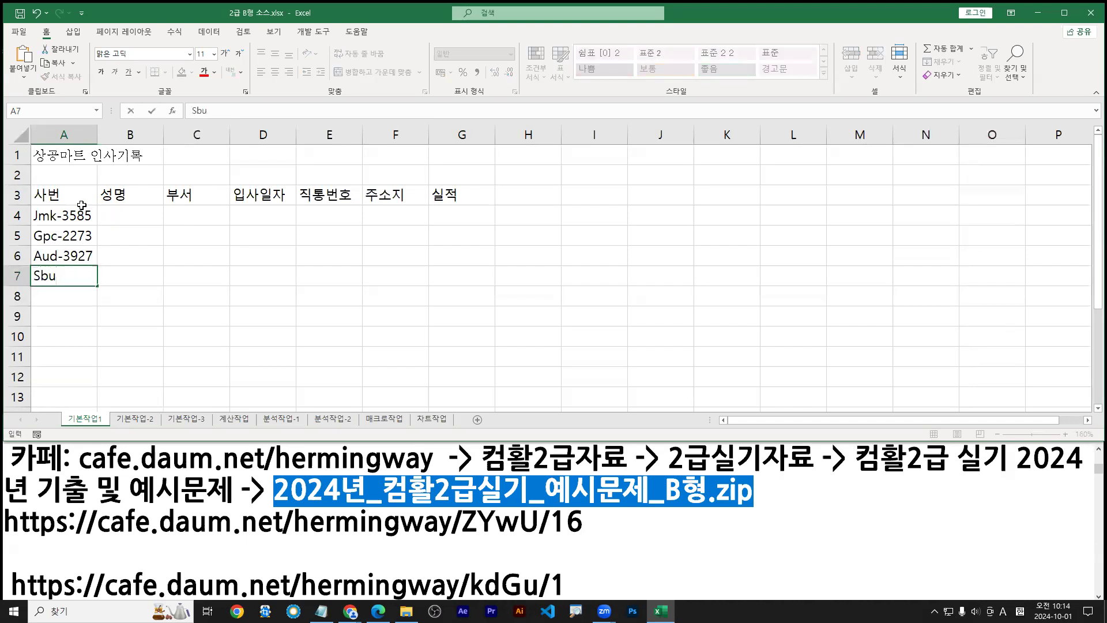
text(-4528)
key(Tab)
Enter the four employees' names into B4:B7 in Korean
key(ctrl+Up)
key(Down)
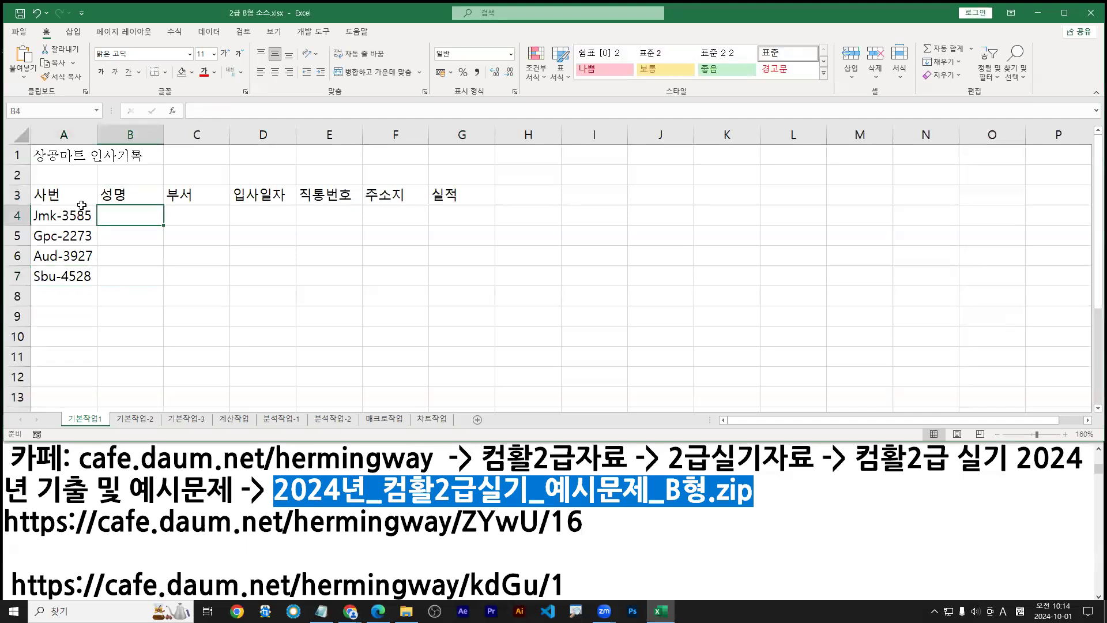
text(rla)
key(BackSpace)
key(BackSpace)
key(BackSpace)
key(Hangul)
key(Return)
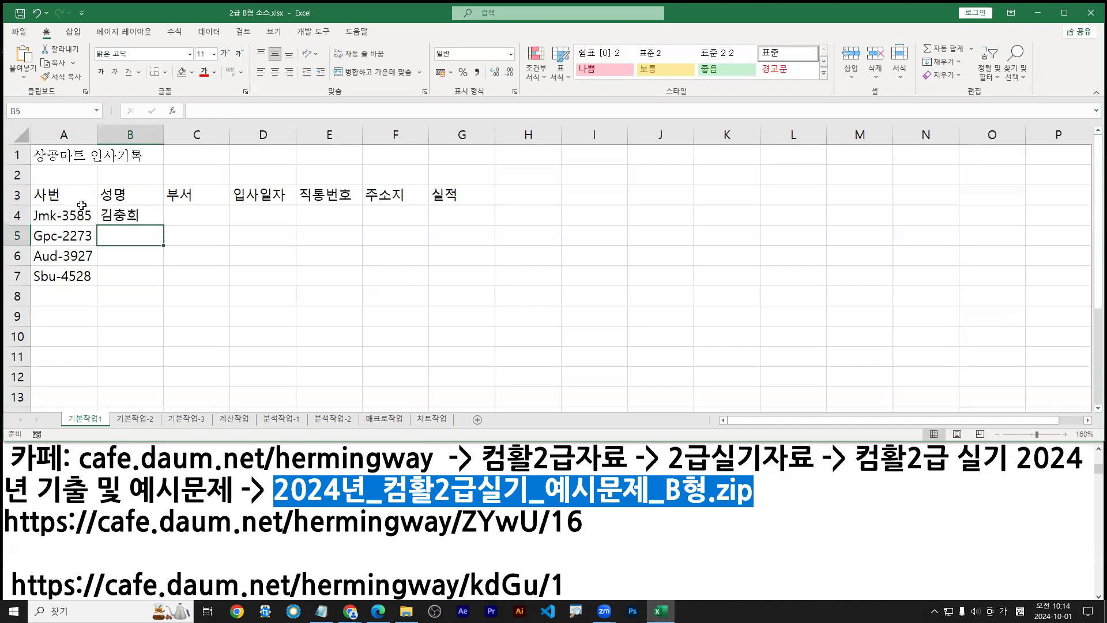
key(Return)
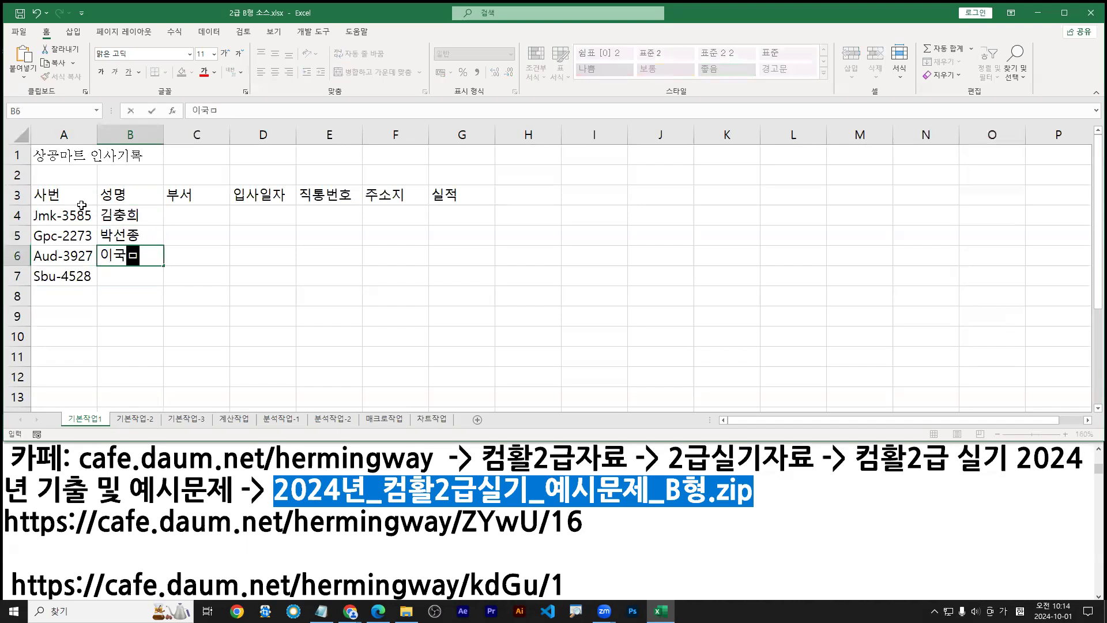
key(Return)
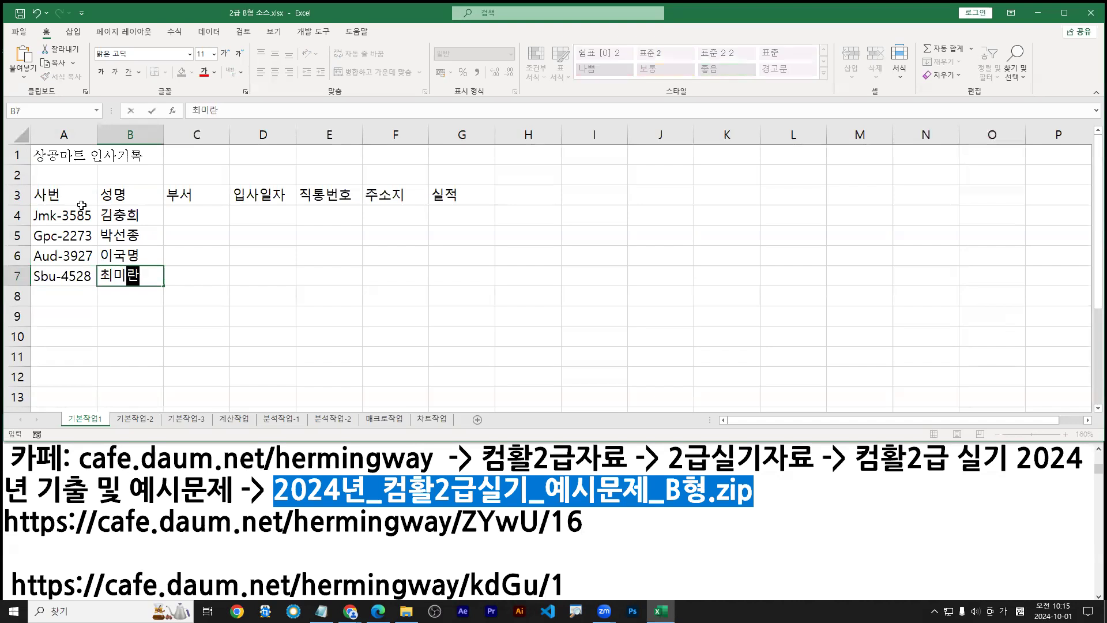
key(Tab)
key(ctrl+Up)
key(Down)
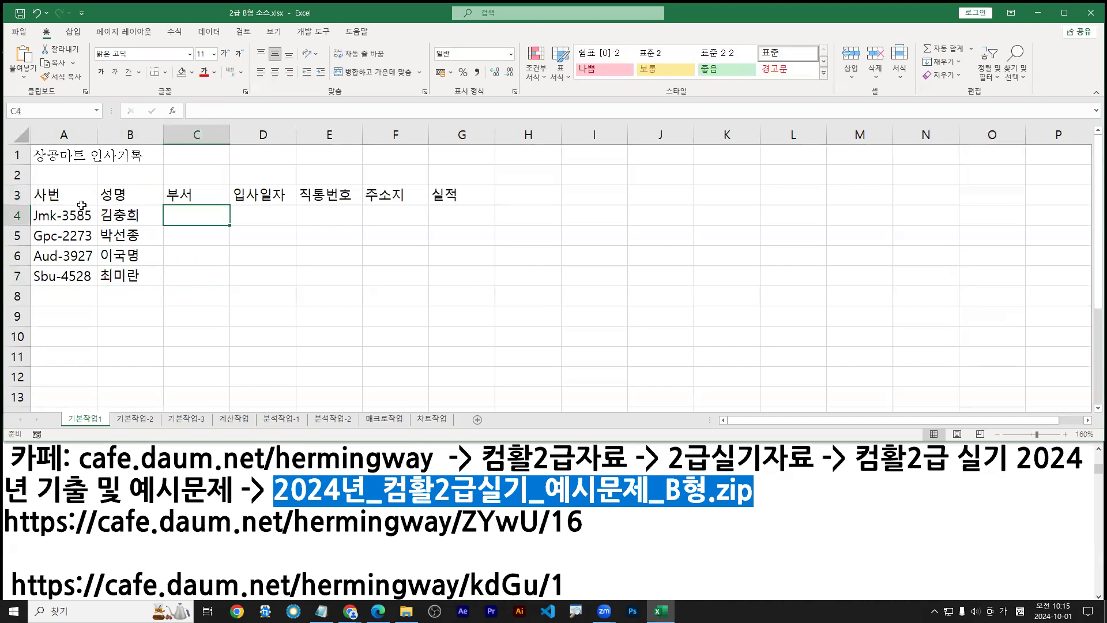
Fill C4:C7 with the departments 경리부, 식품부, 총무부 and 가전부
text(경ㄹ)
key(BackSpace)
key(BackSpace)
text(겨ㅇ리부)
key(Return)
text(식품부)
key(Return)
text(총무부)
key(Return)
text(가저ㄴ부)
key(Tab)
key(ctrl+Up)
key(Down)
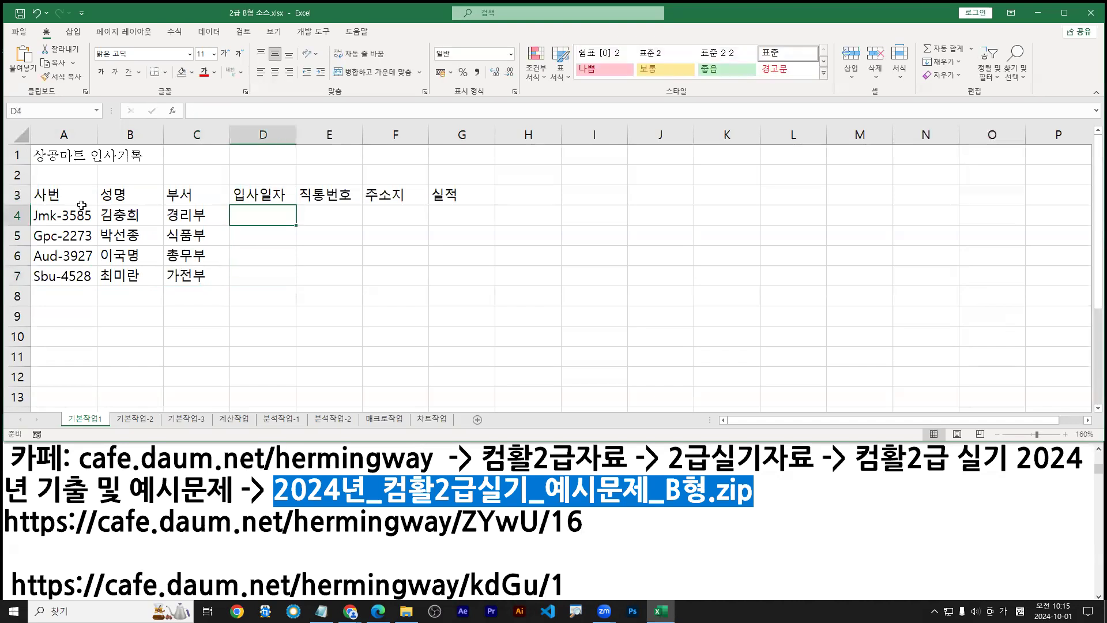
Enter hire dates 2015-05-18, 2017-02-18, 2016-03-01 and 2018-11-15 in D4:D7
text(2015-)
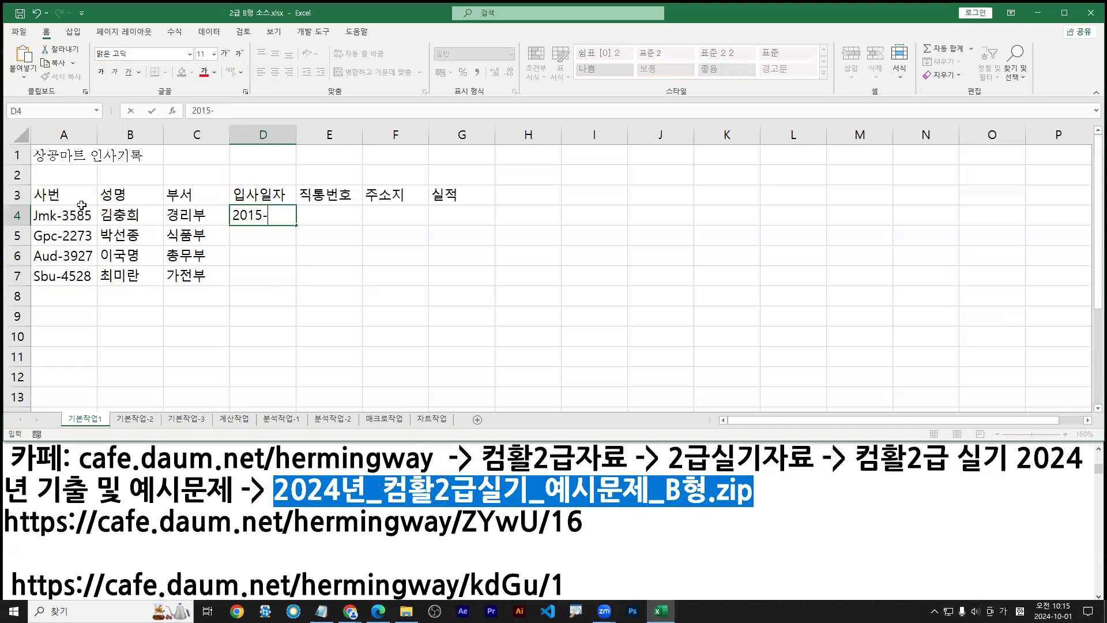
text(05-18)
key(Return)
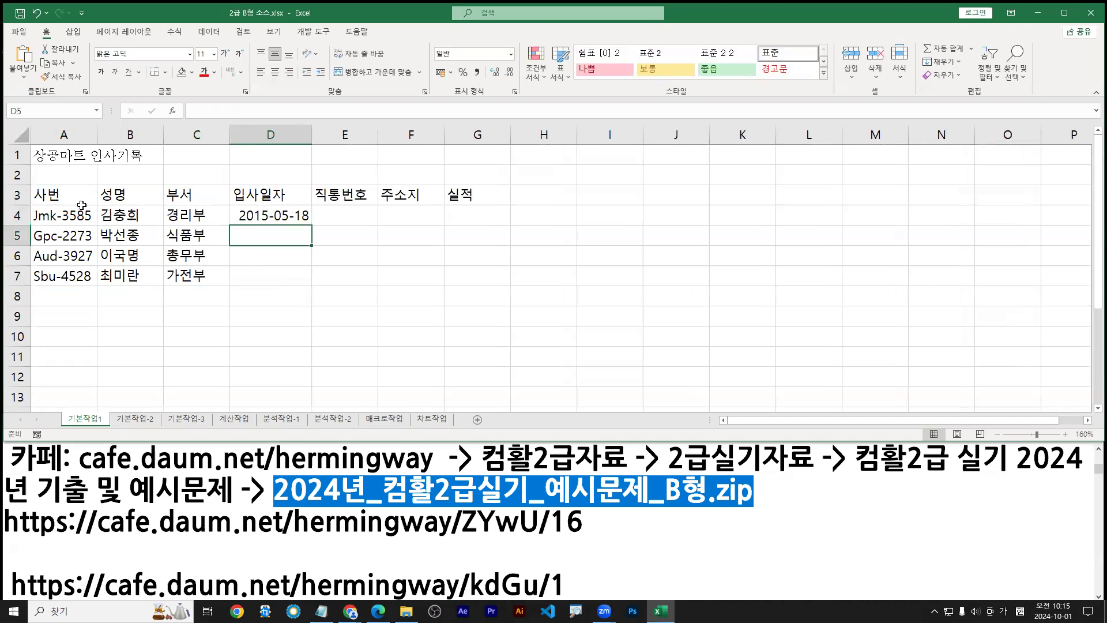
text(2017)
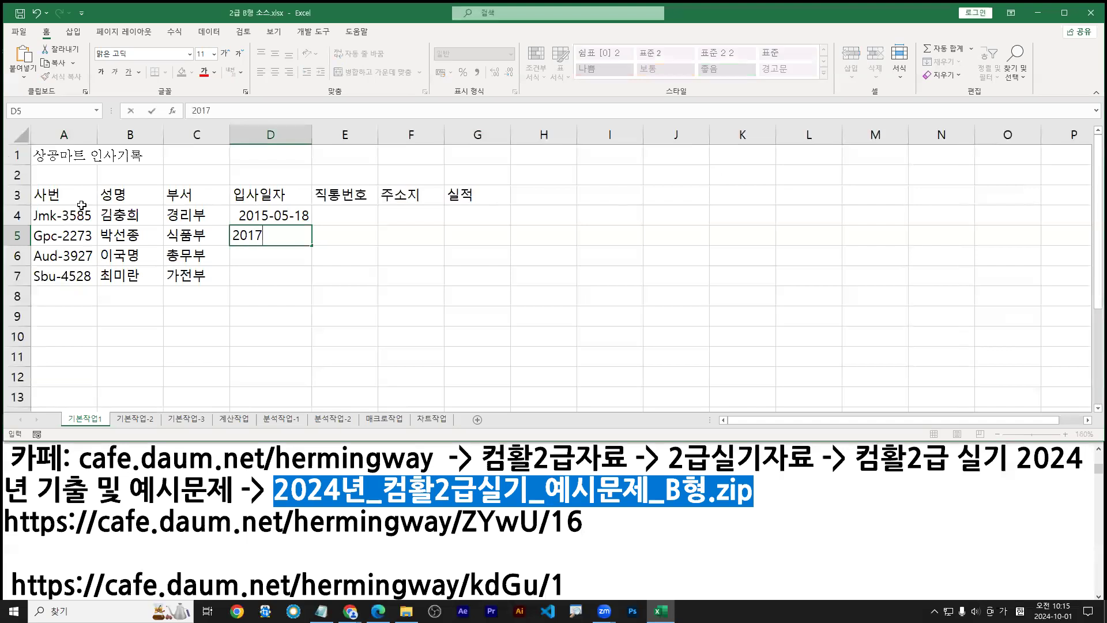
text(-02-18)
key(Return)
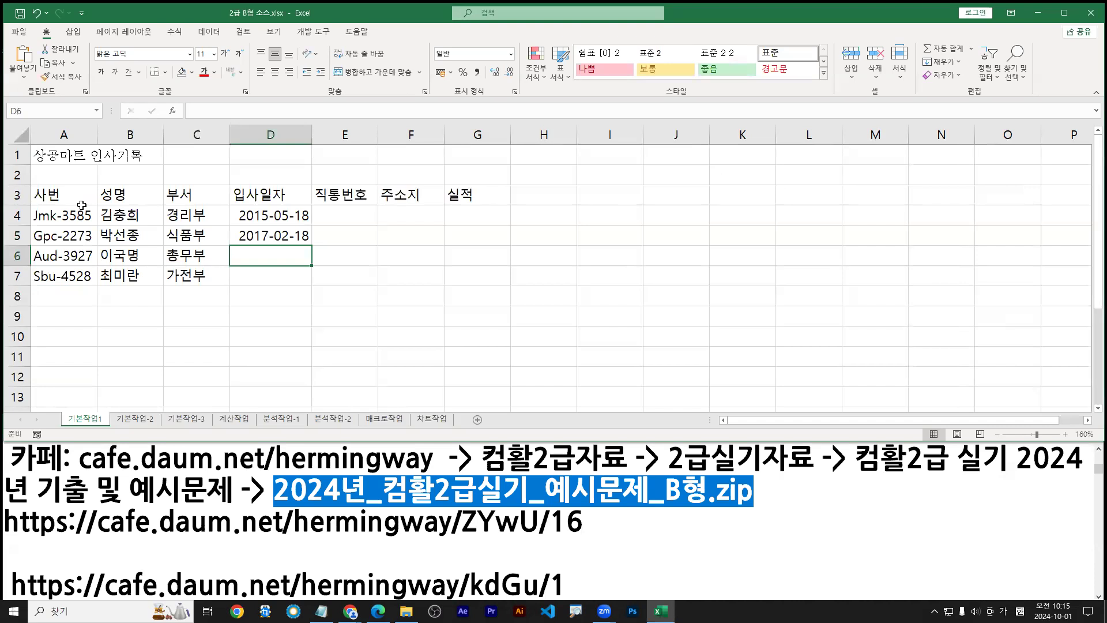
text(2016-03-01)
key(Return)
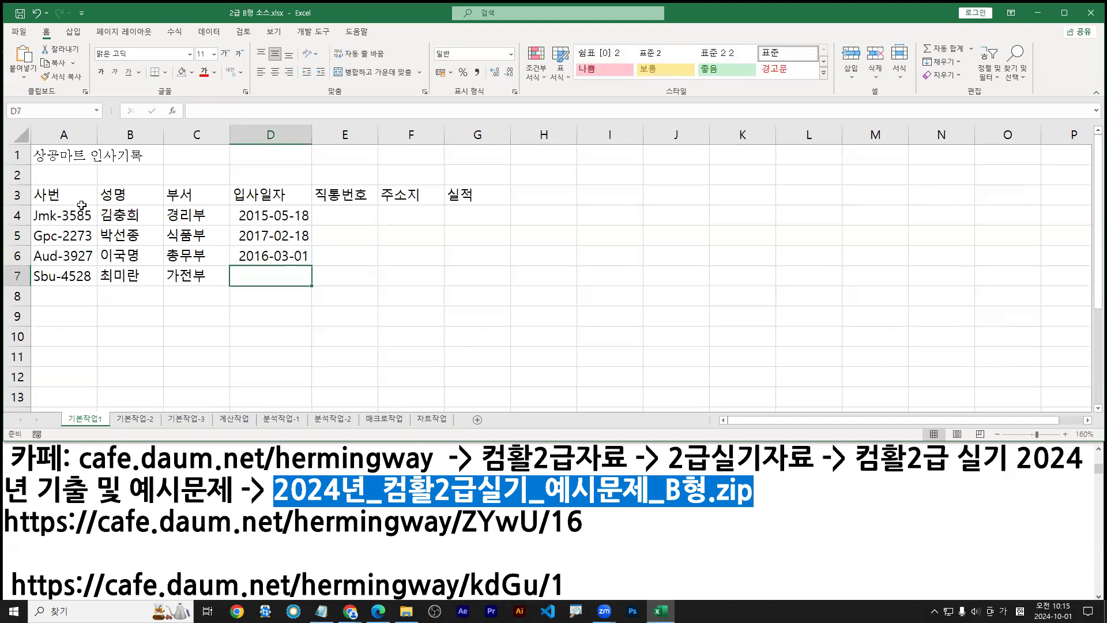
text(2018-11-15)
key(Tab)
key(ctrl+Up)
key(Down)
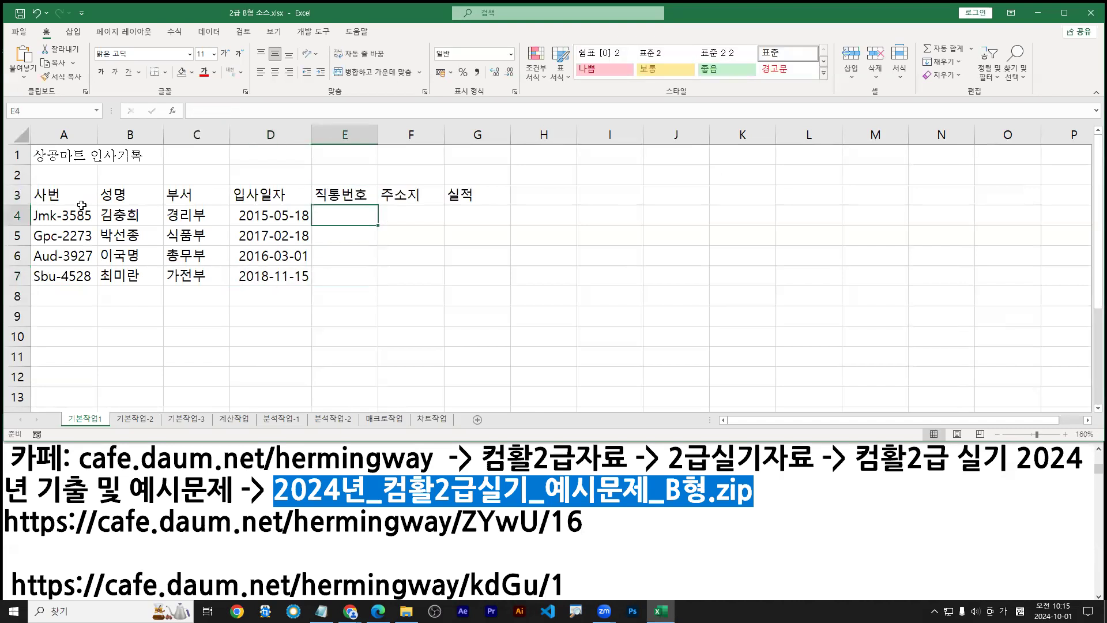
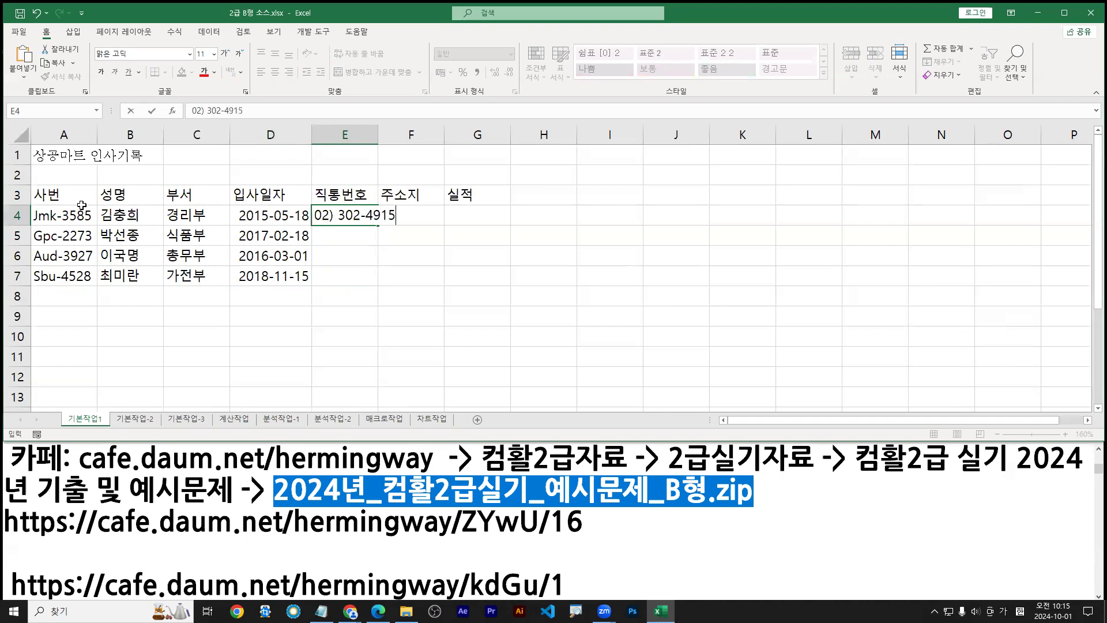
Enter the four direct phone numbers in E4:E7, widening column E to fit them
key(Return)
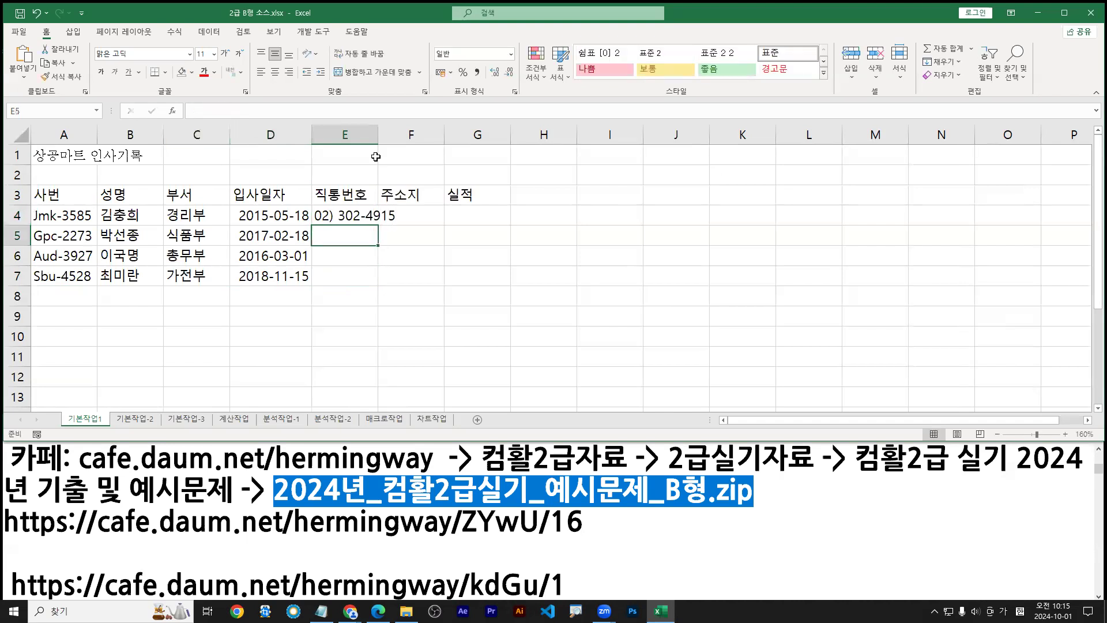
drag(378, 134, 406, 135)
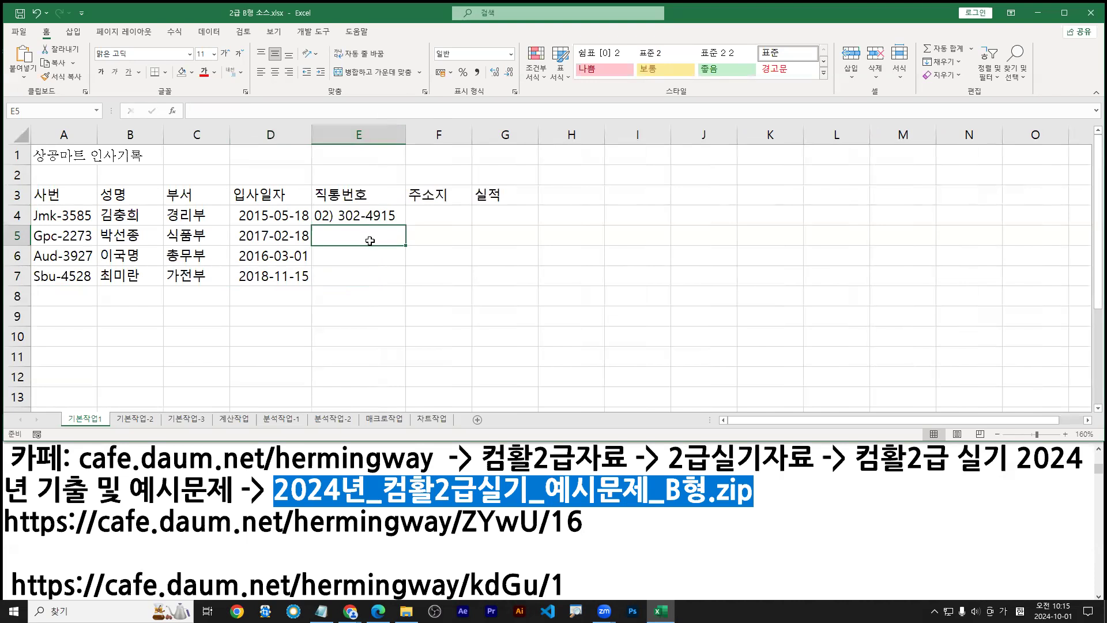
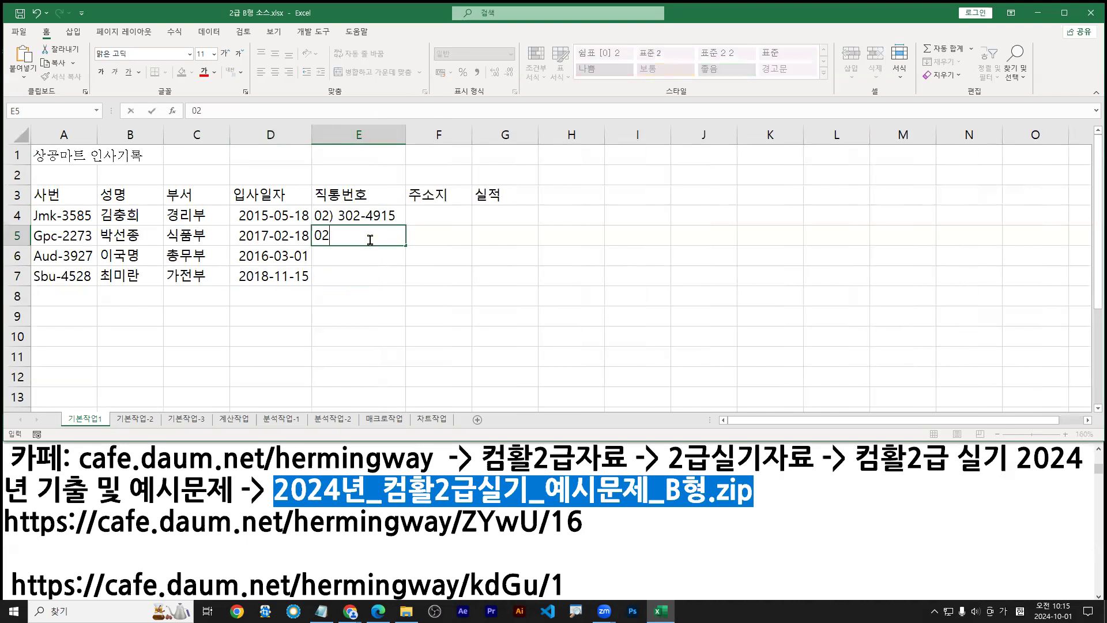
key(Return)
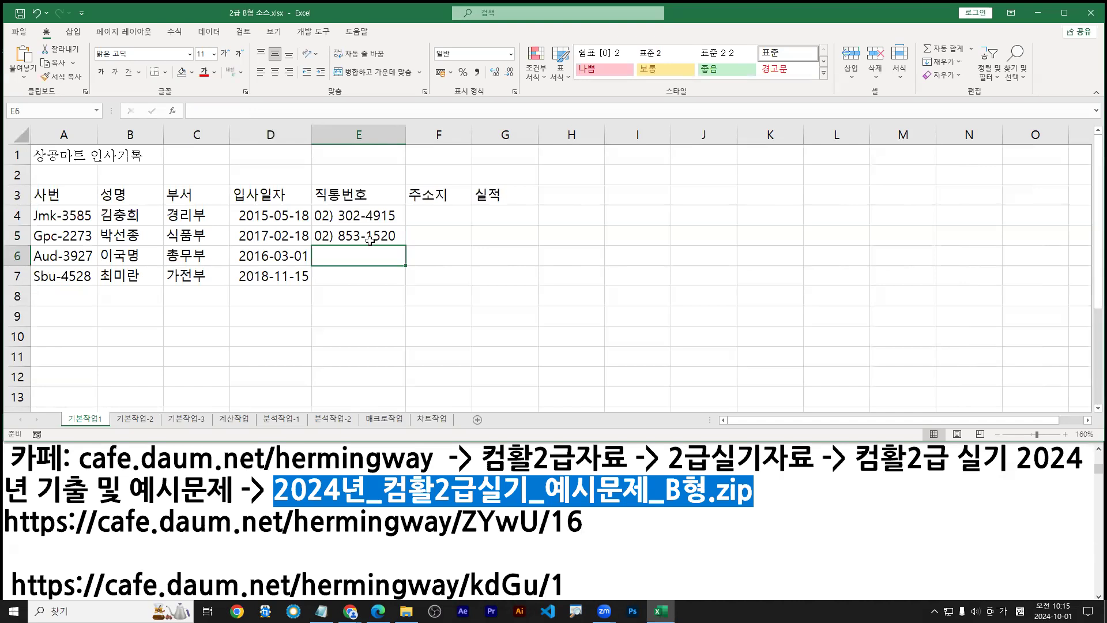
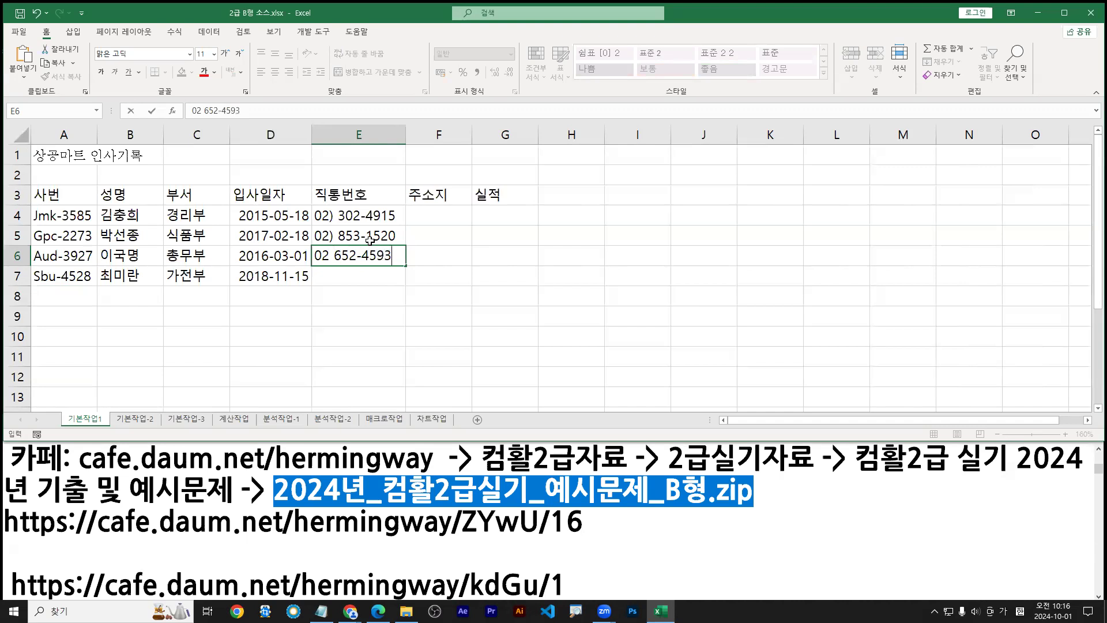
key(Return)
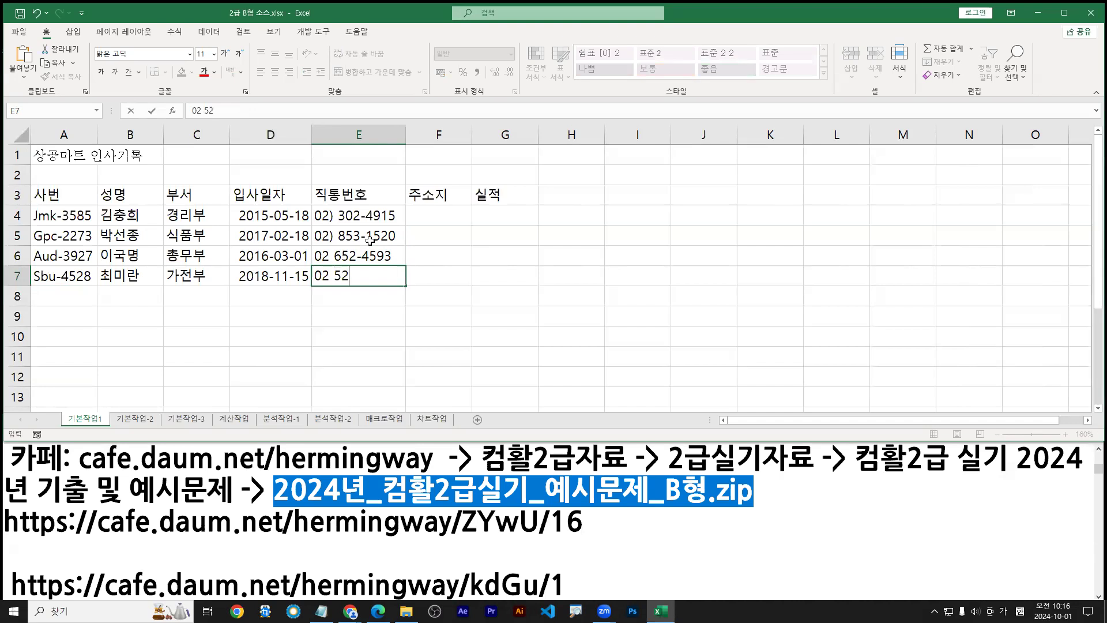
key(Tab)
key(ctrl+Up)
key(Down)
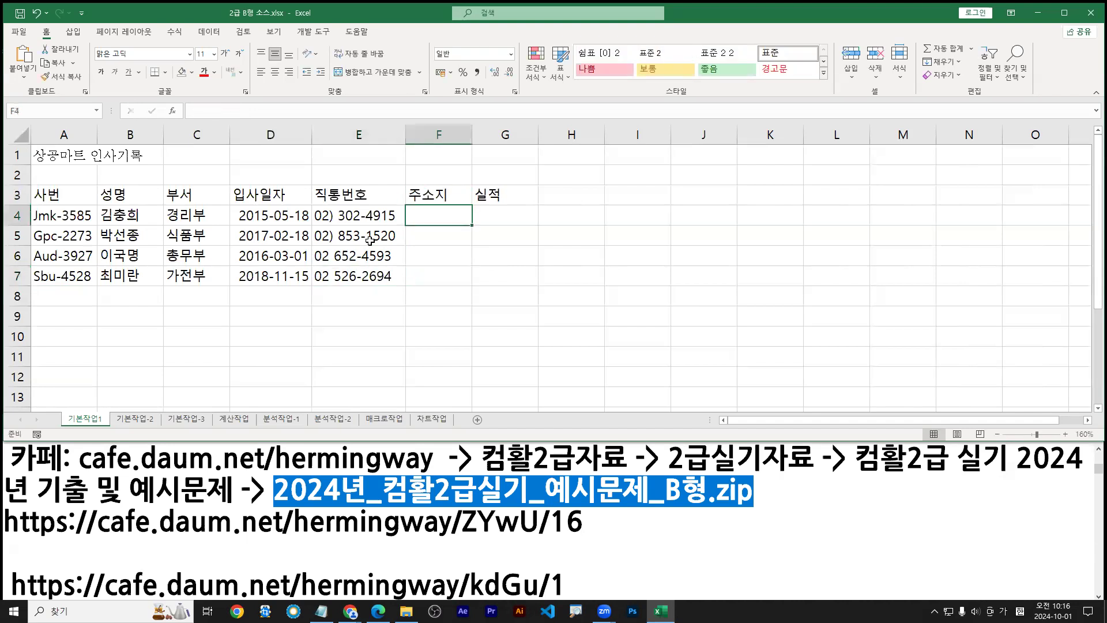
Enter each employee's district and neighbourhood in F4:F7 and autofit column F
text(강북ㄱ)
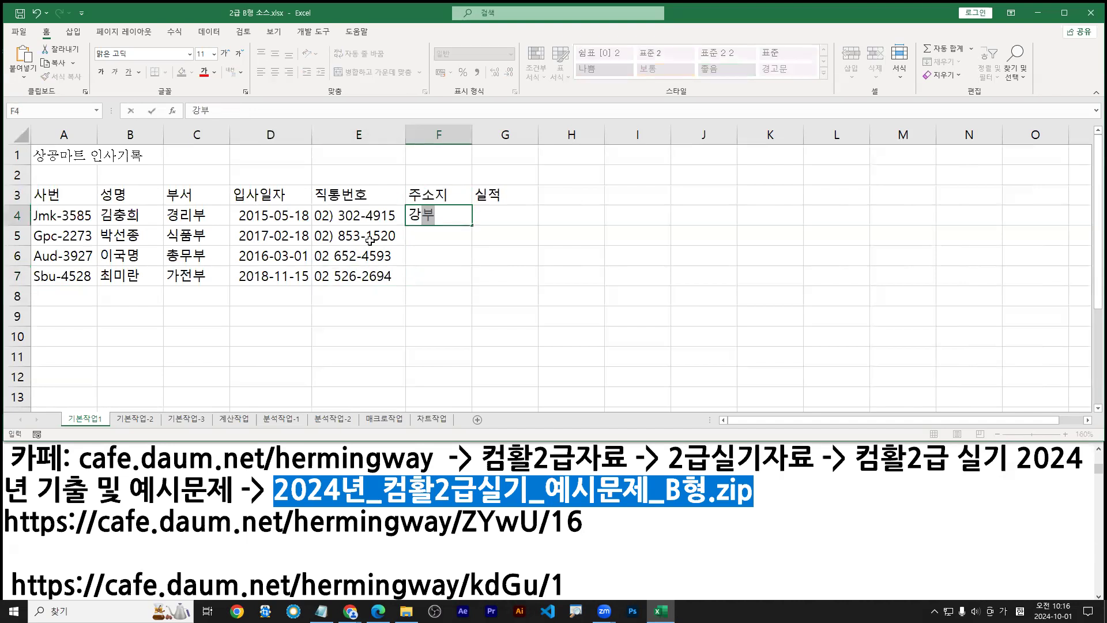
text(구 사)
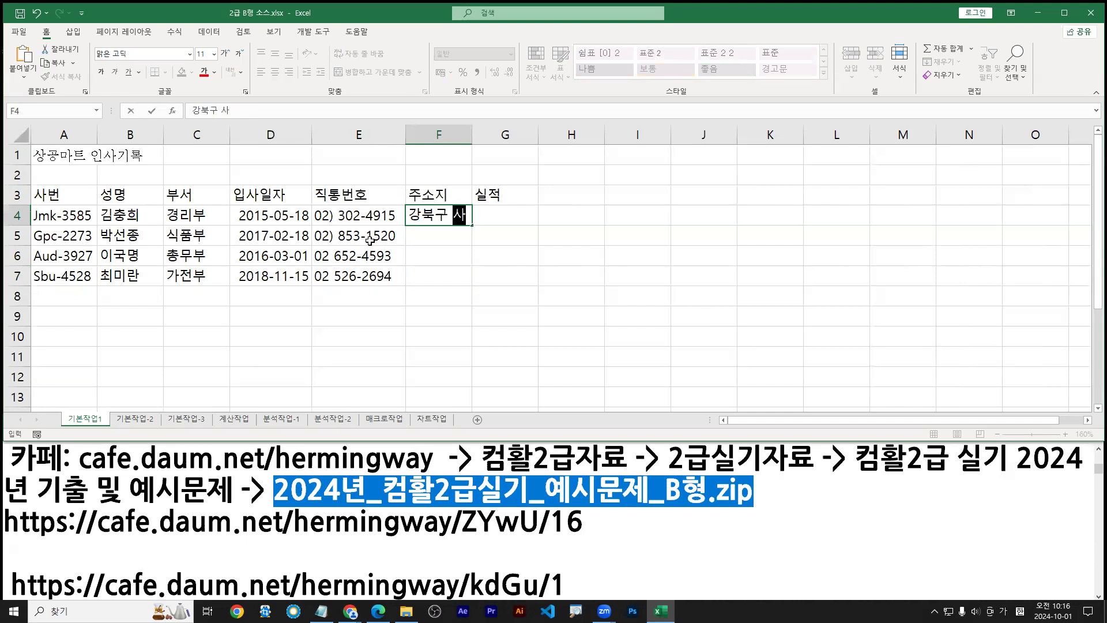
text(삼양동)
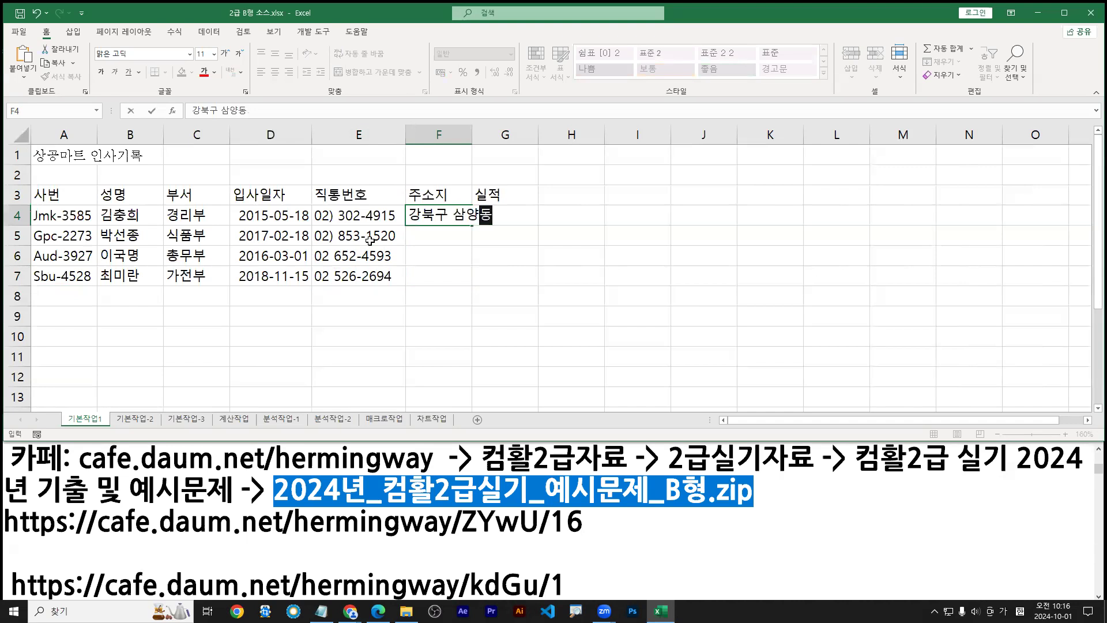
key(Return)
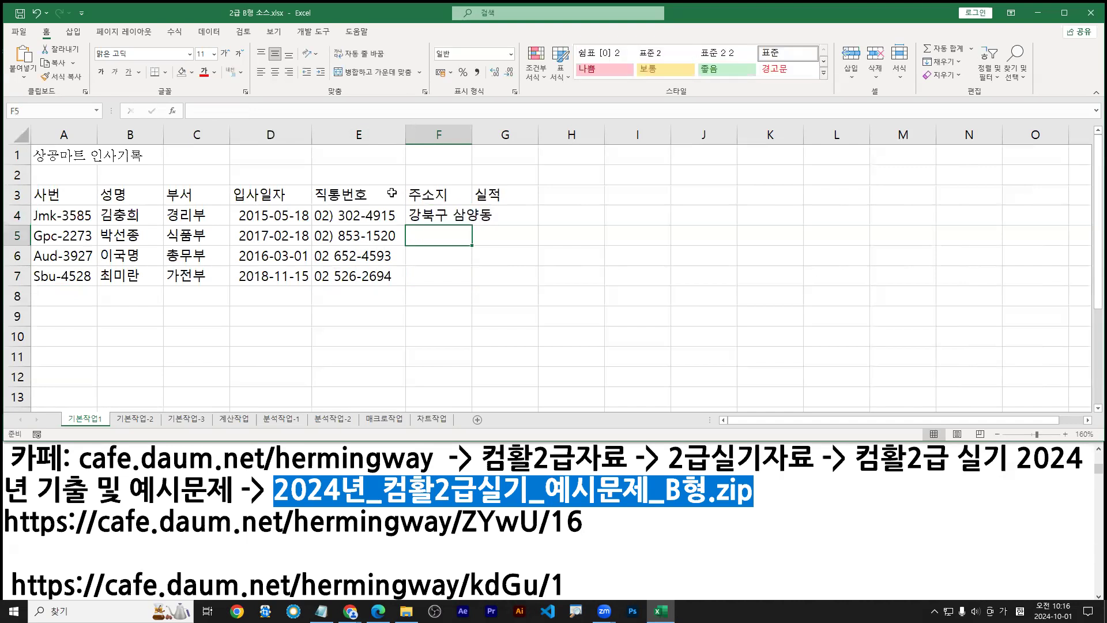
double_click(473, 134)
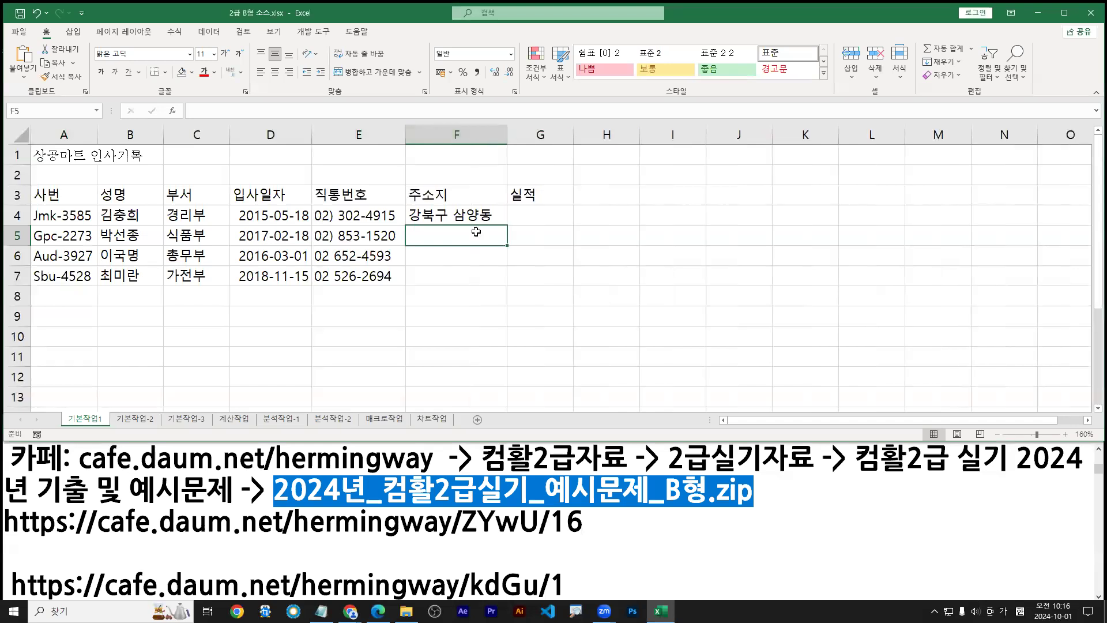
text(도봉구 싸)
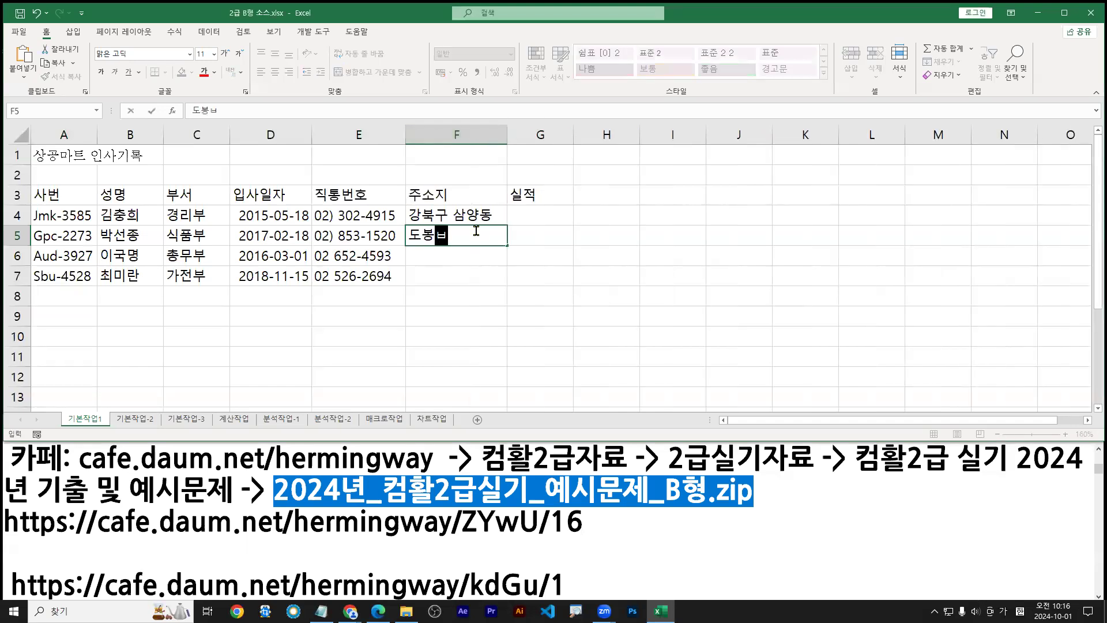
text(ㄴ더ㅗㅇ)
key(BackSpace)
key(BackSpace)
key(BackSpace)
text(동)
key(Return)
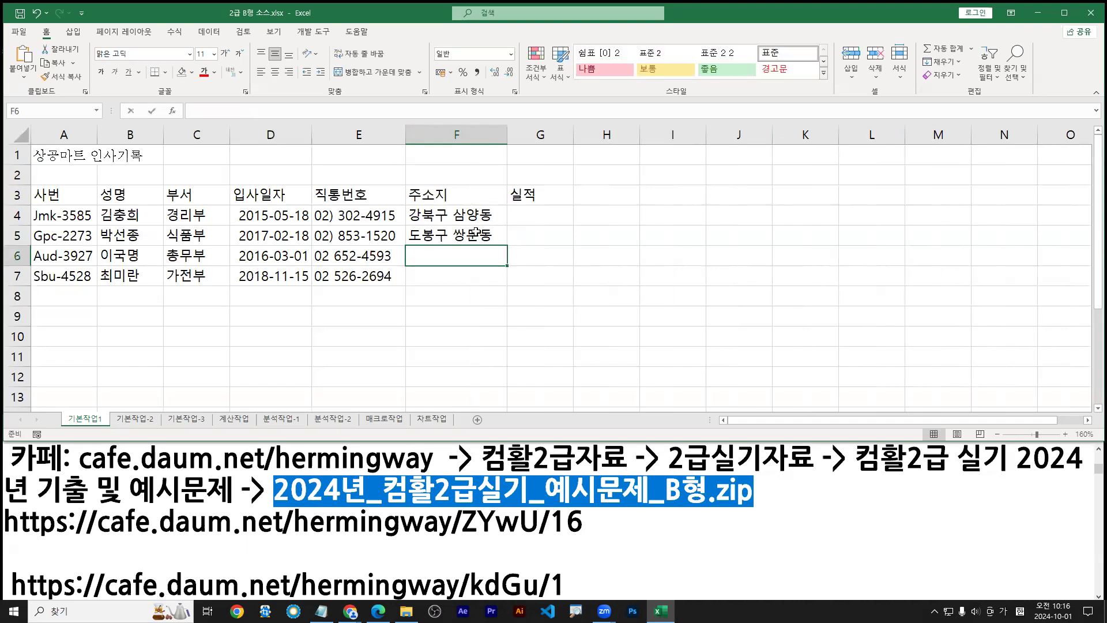
text(마포구 )
text(도화동)
key(Return)
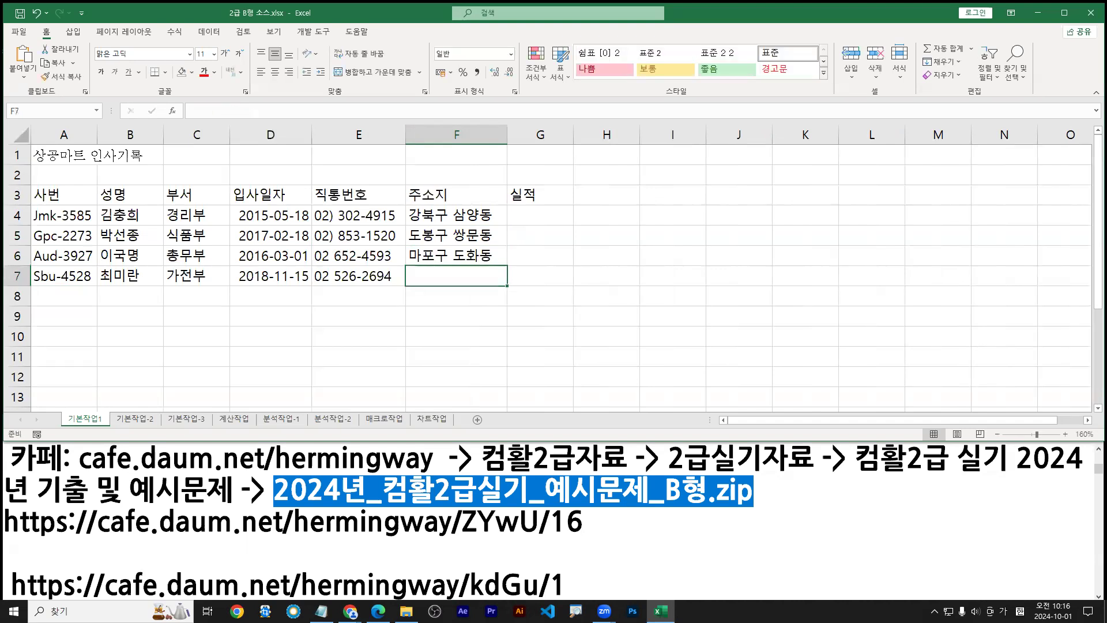
text(성북)
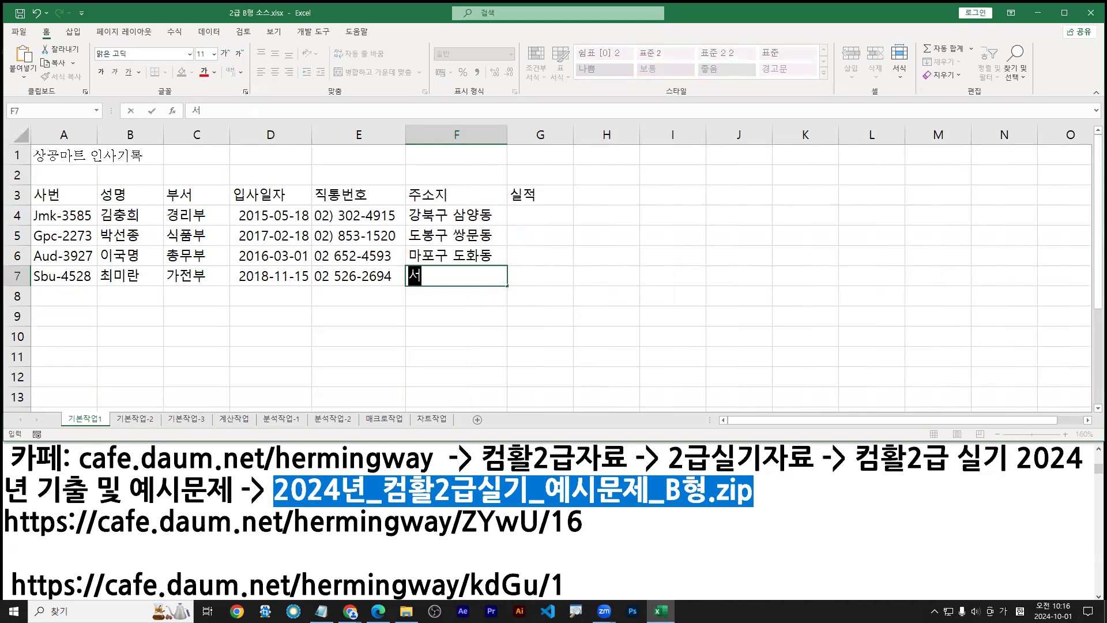
text(구 )
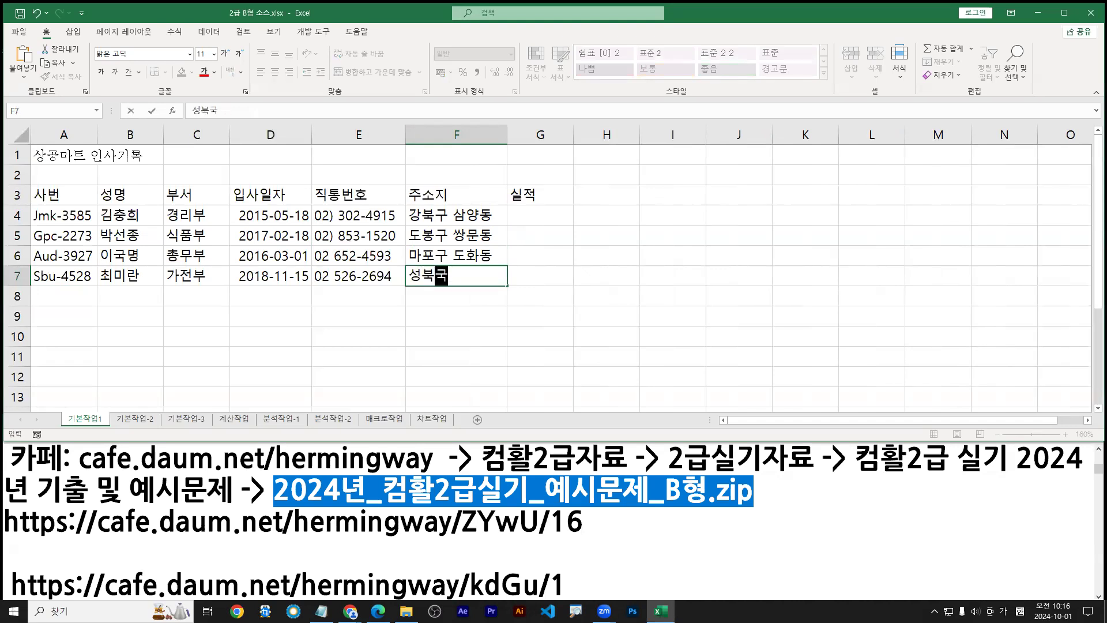
text(돈암동)
key(Right)
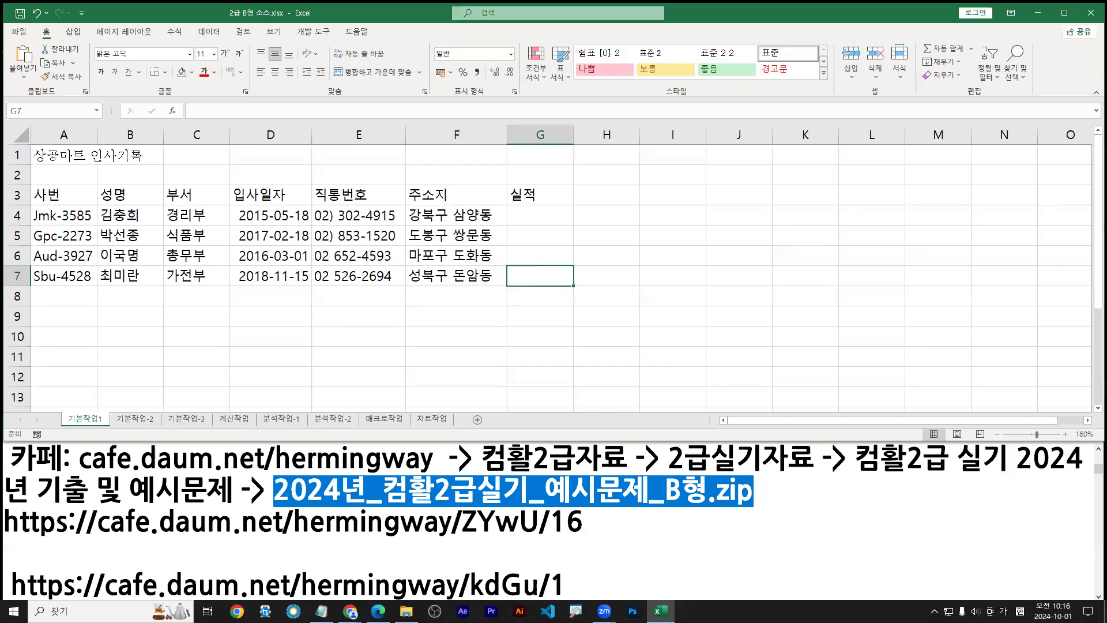
key(ctrl+Up)
Enter 실적 values 12,530, 35,127, 65,238 and 58,260 into G4:G7
key(Down)
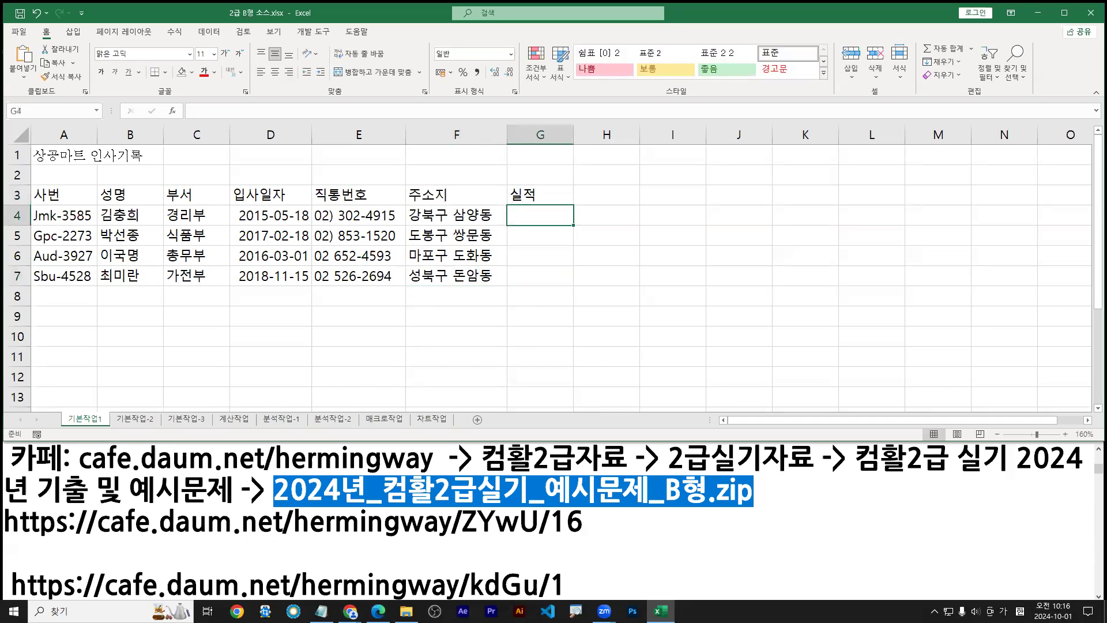
text(12,530)
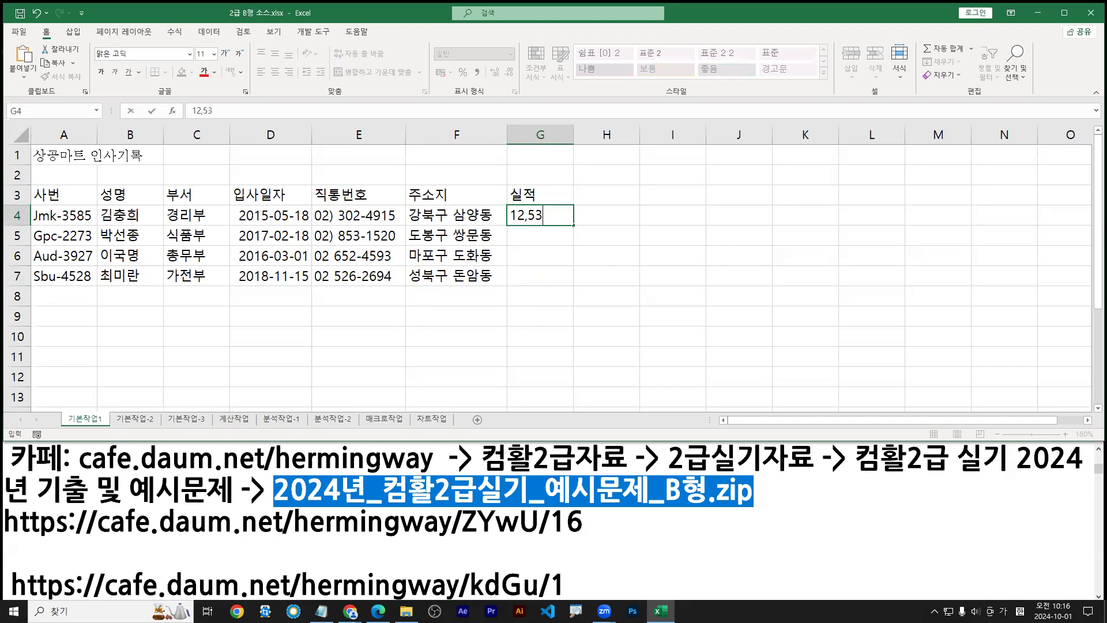
key(Return)
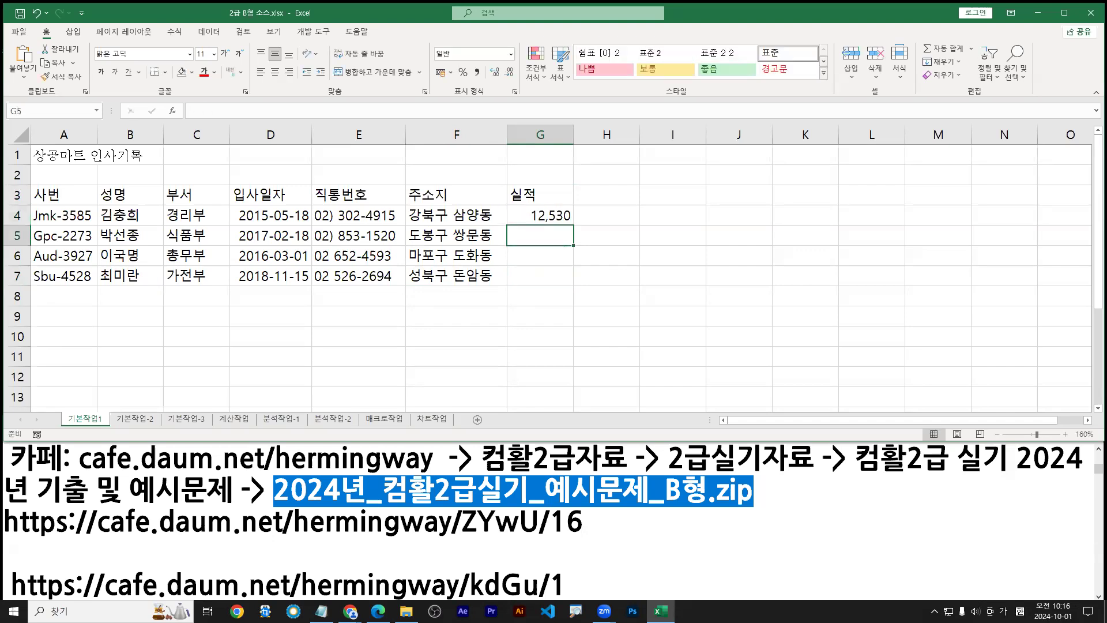
text(35,127)
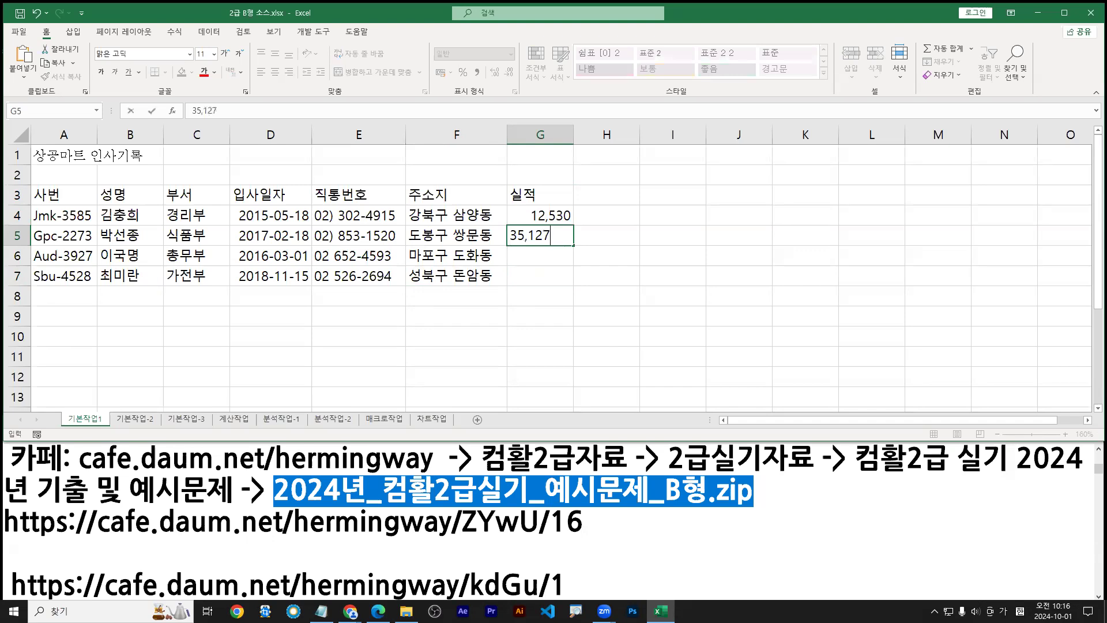
key(Return)
text(6)
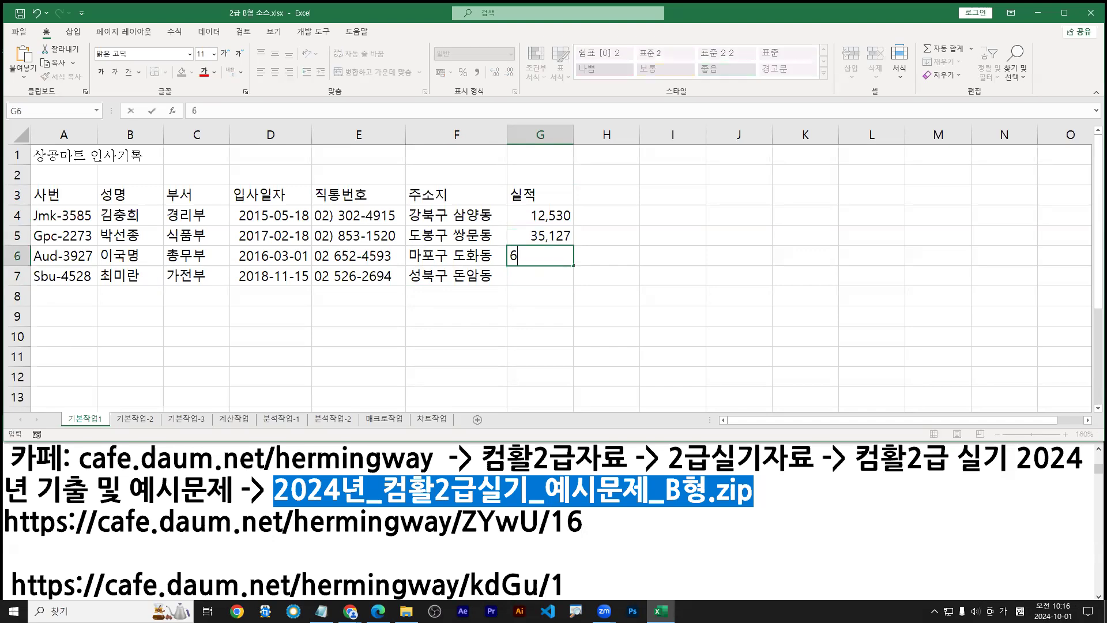
text(5,238)
key(Return)
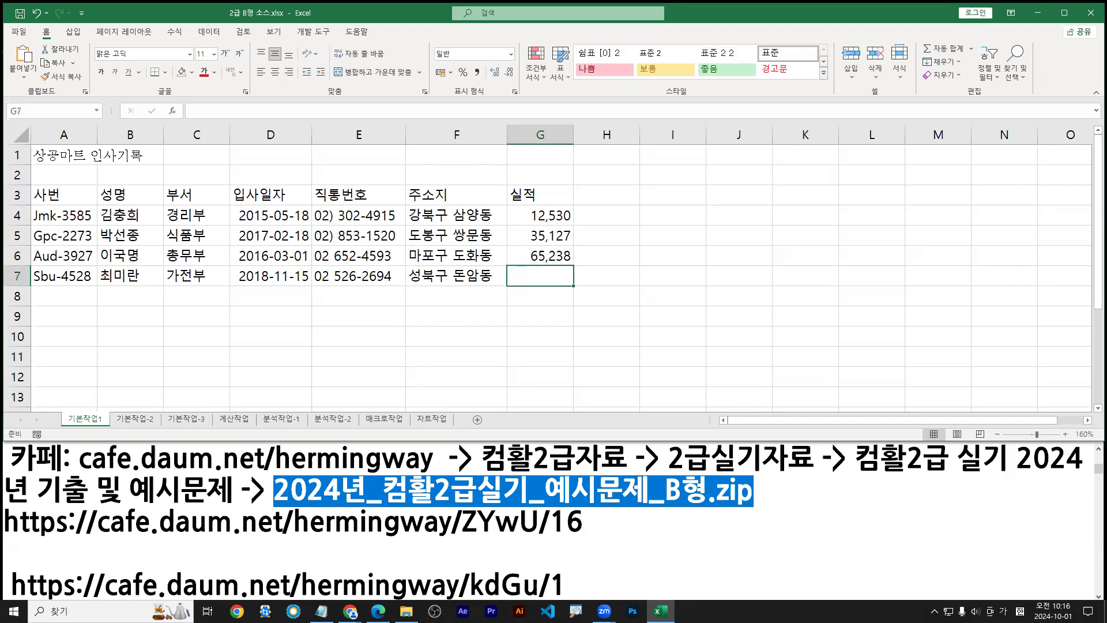
text(58)
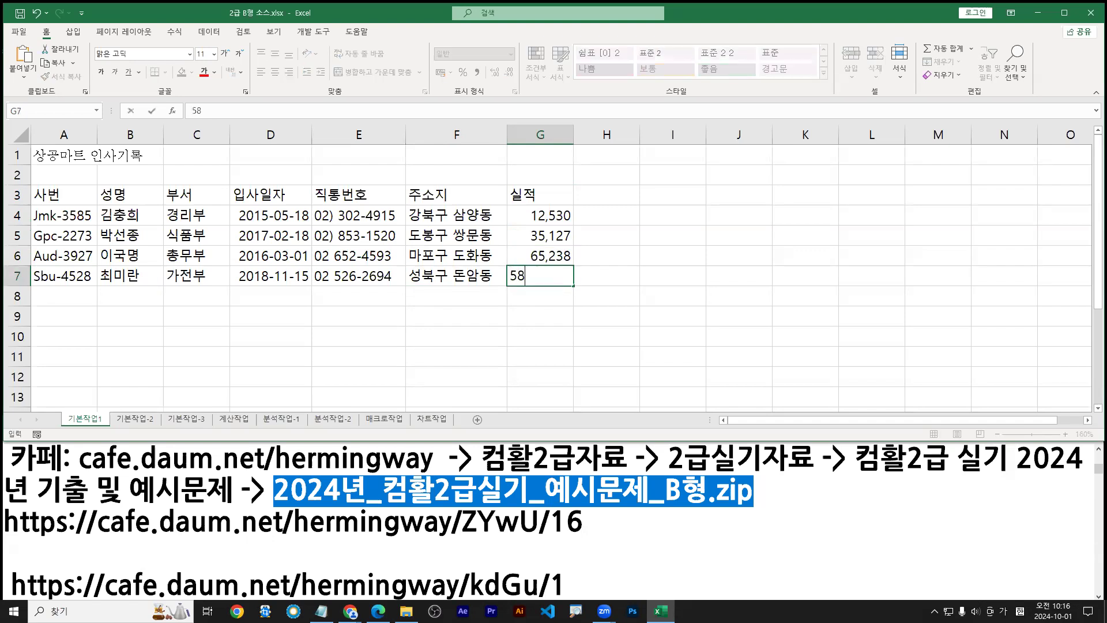
text(,260)
key(ctrl+1)
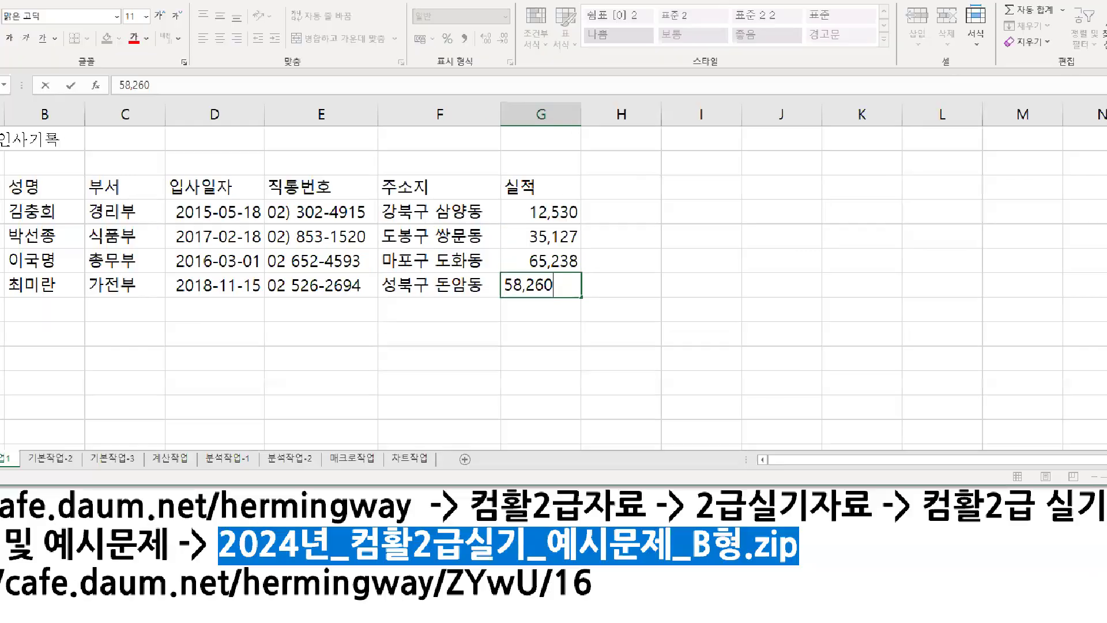
click(550, 214)
mouse_move(548, 213)
mouse_down()
mouse_move(538, 304)
mouse_move(499, 345)
mouse_up()
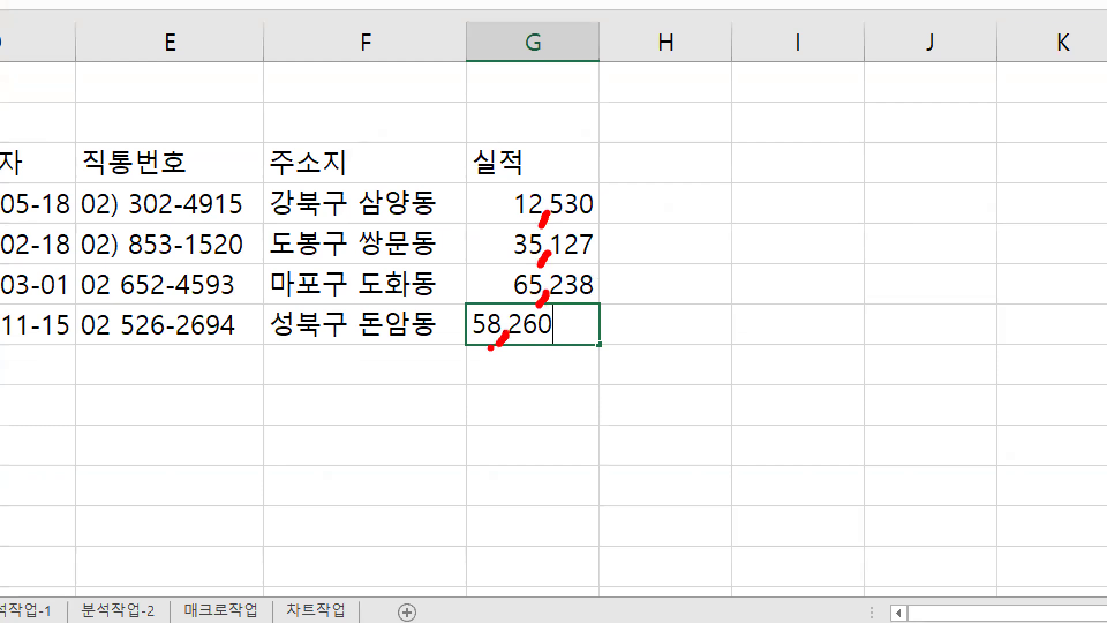
key(Escape)
key(Return)
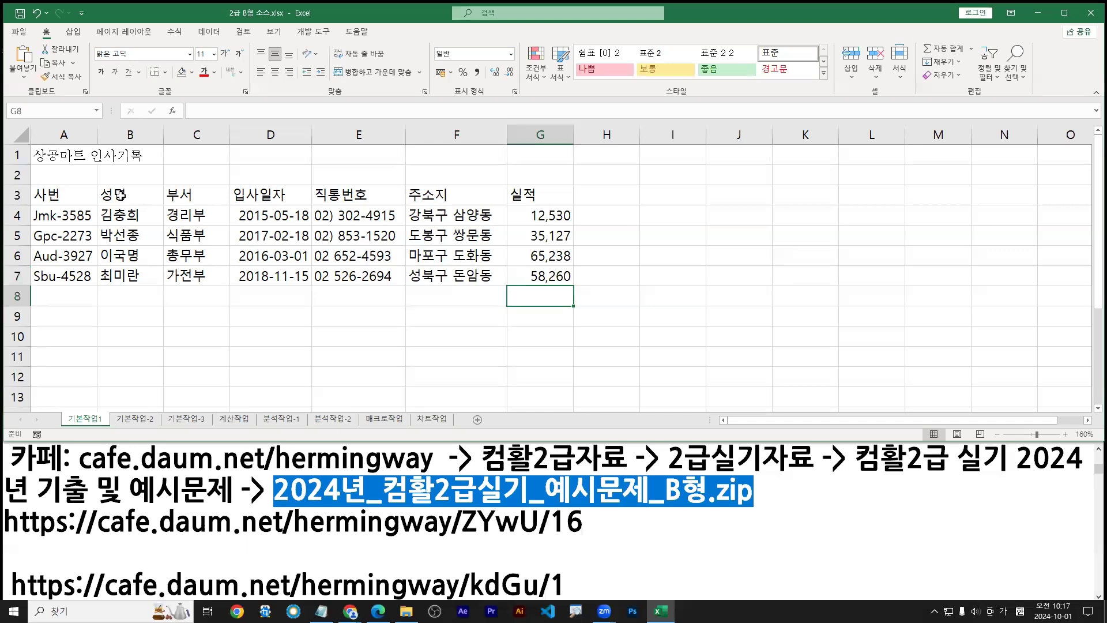
Center-align the whole A3:G7 table, then switch to the answer workbook window
drag(61, 193, 577, 289)
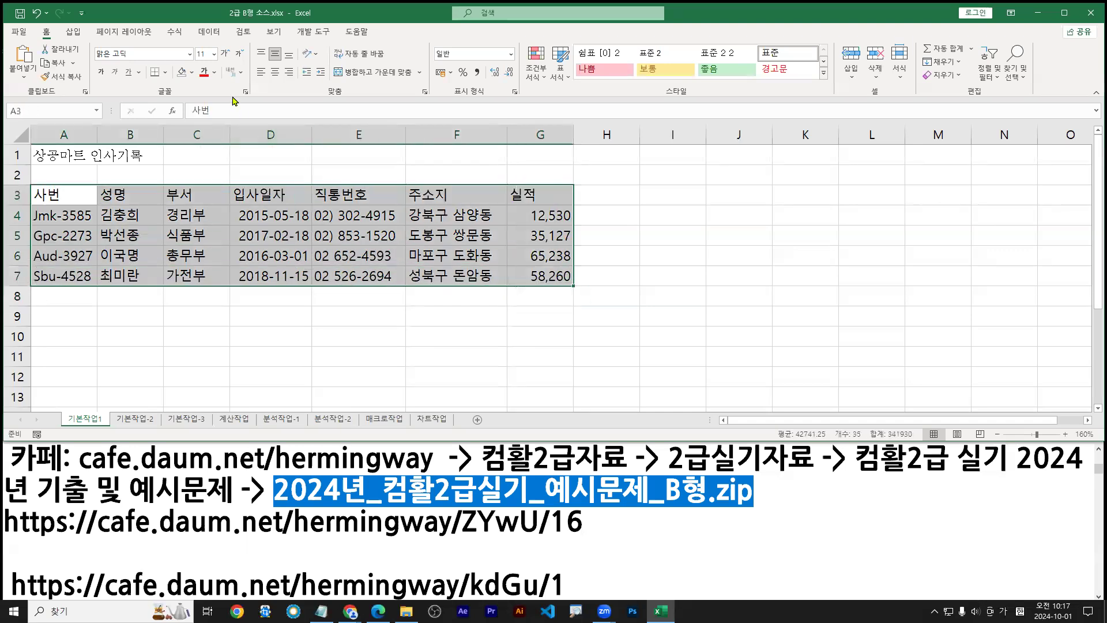
click(320, 242)
key(ctrl+a)
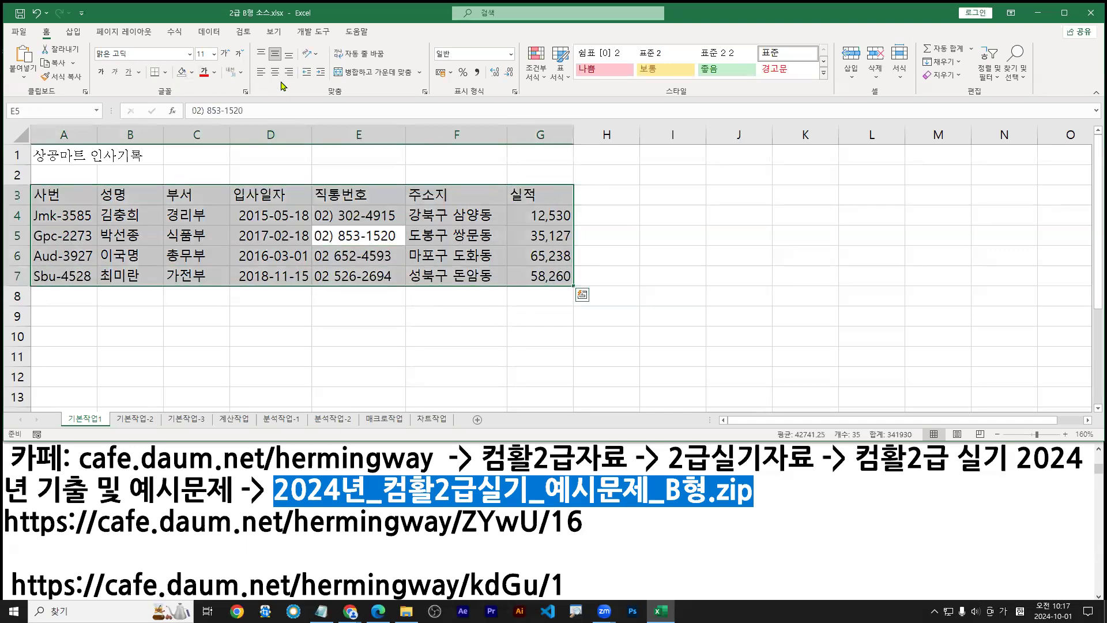
click(274, 73)
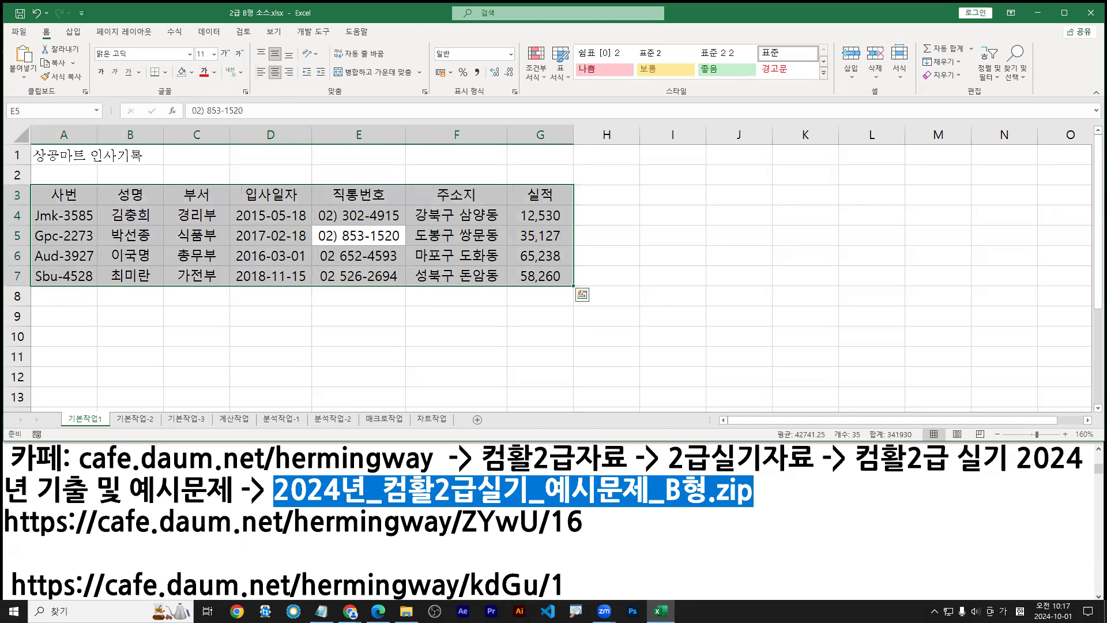
key(super+e)
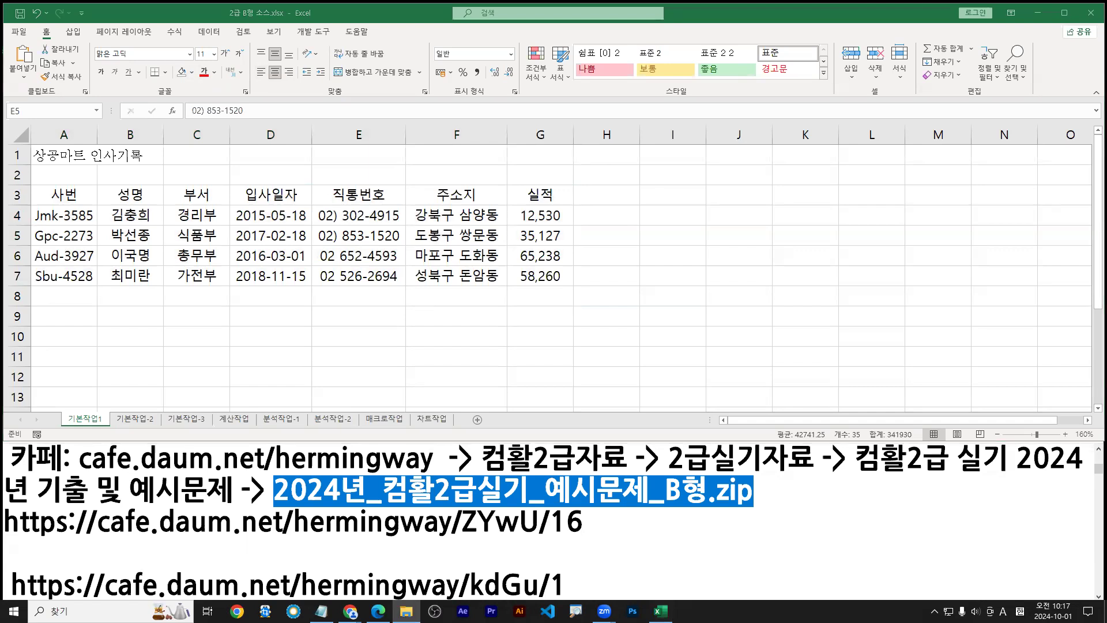
key(alt+Tab)
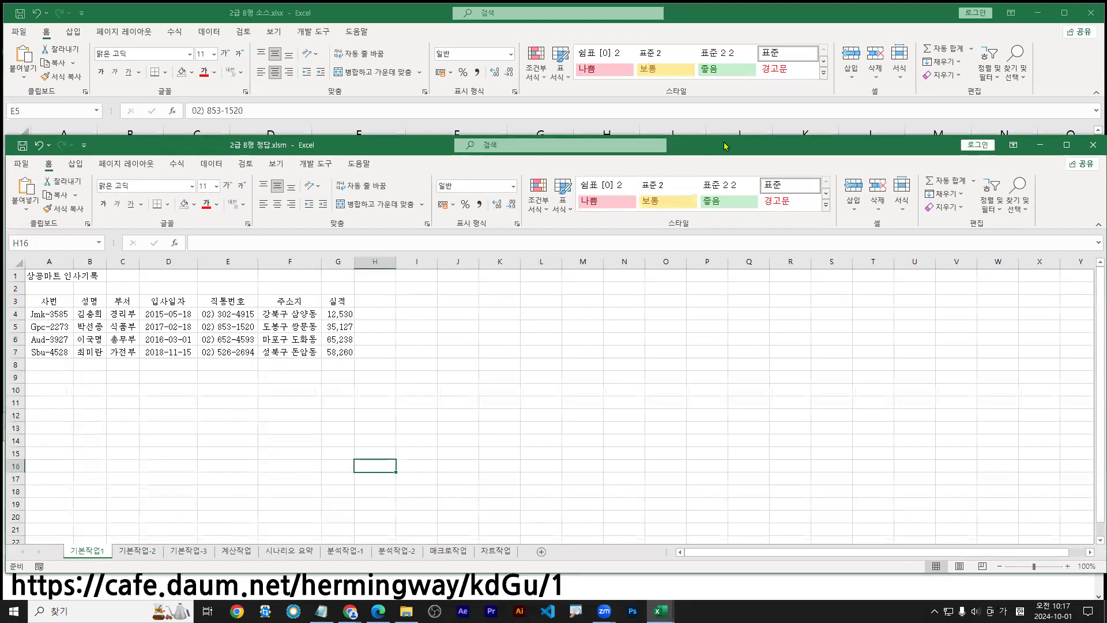
Maximize the answer workbook and check its 실적 values in G4, G5 and G6
drag(729, 145, 730, 19)
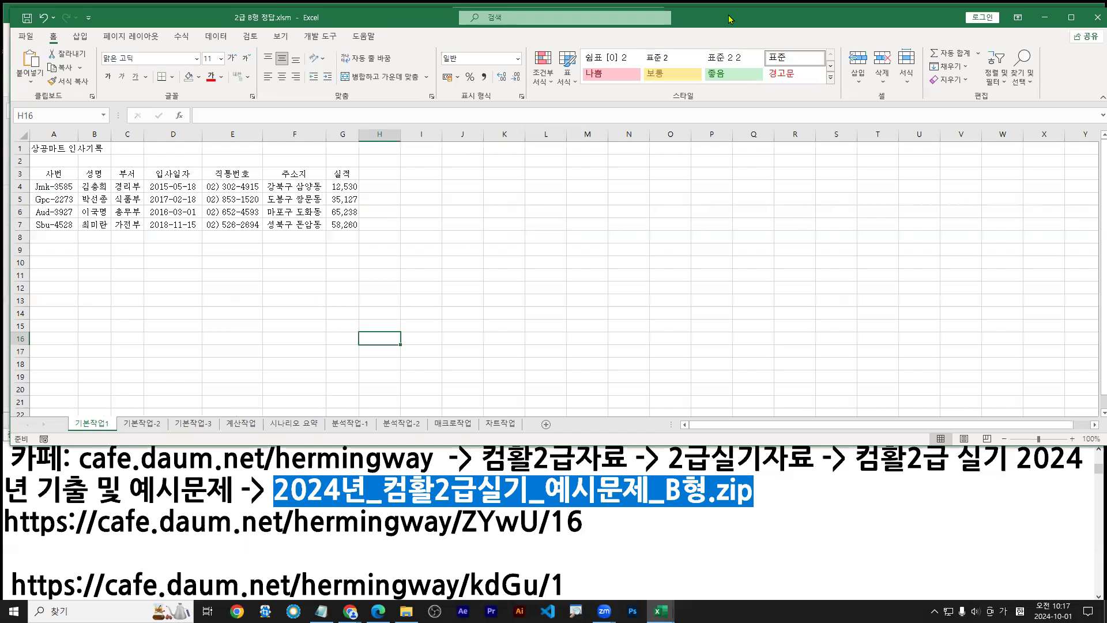
double_click(728, 19)
click(331, 179)
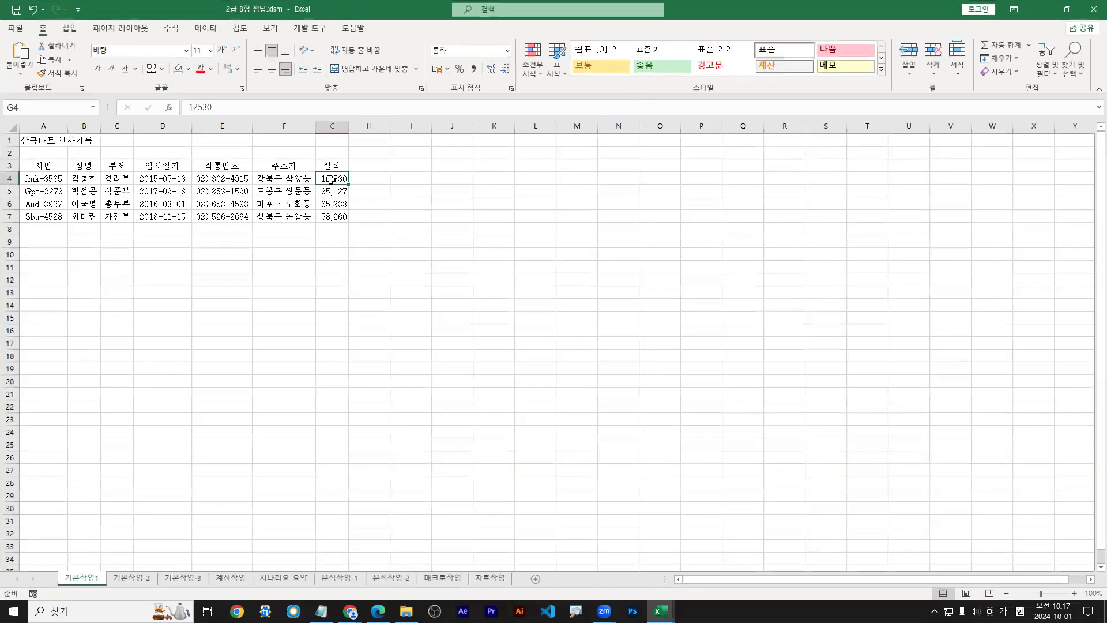
click(330, 196)
click(331, 204)
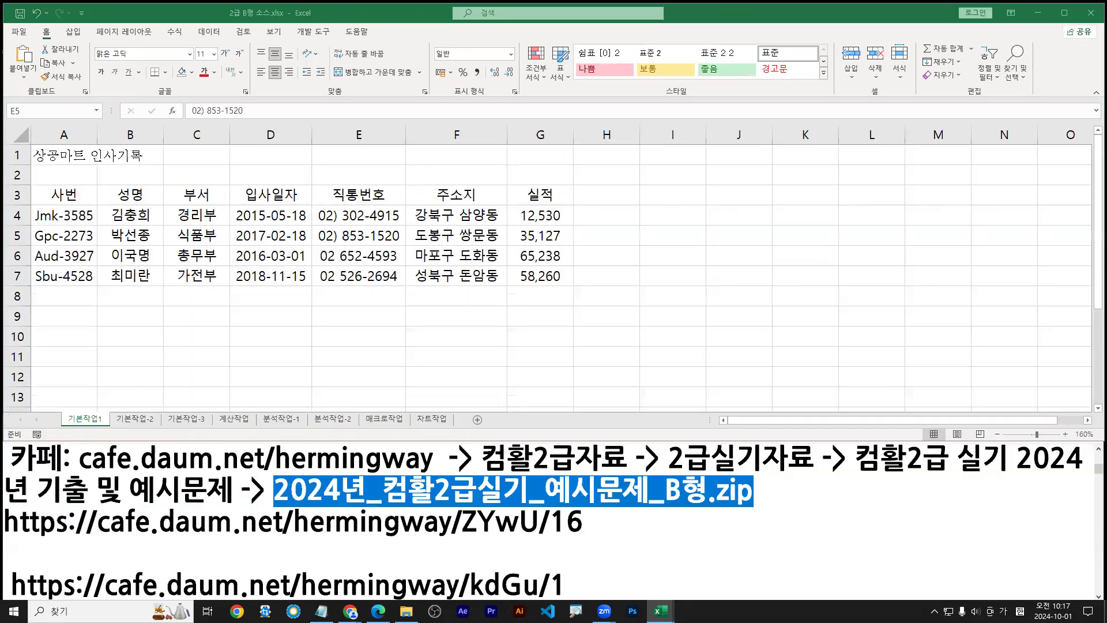
Check the table's 실적 values in G4:G7 and the 주소지 cells in column F
key(ctrl+a)
click(542, 222)
click(539, 244)
click(539, 257)
click(540, 276)
click(448, 272)
click(433, 201)
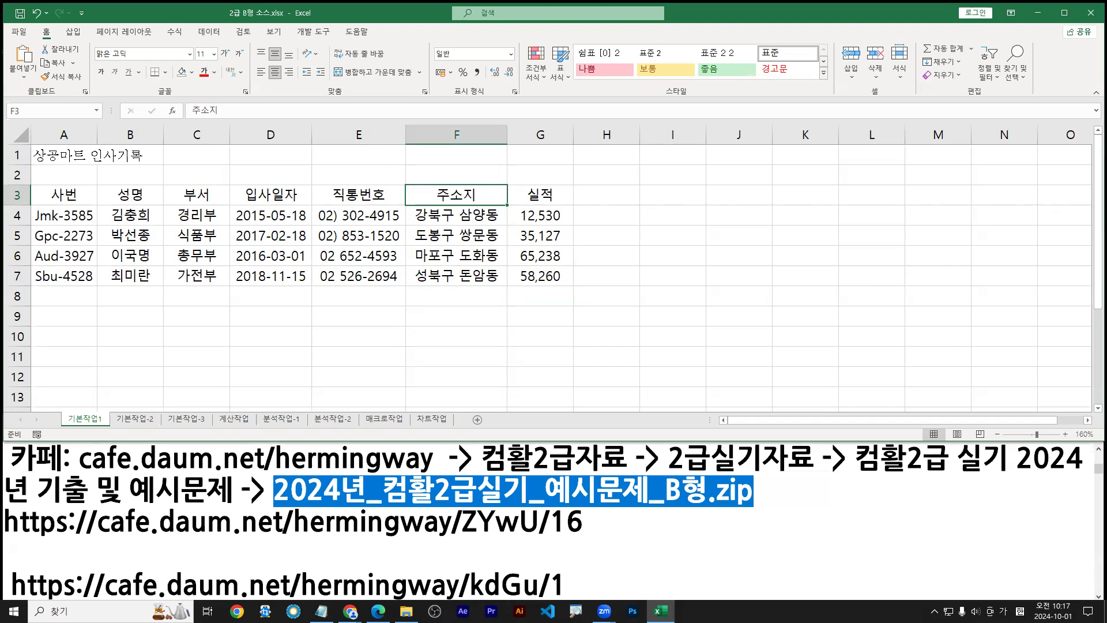
Compare with the exam PDF, then right-align the 실적 values in G4:G7
key(alt+Tab)
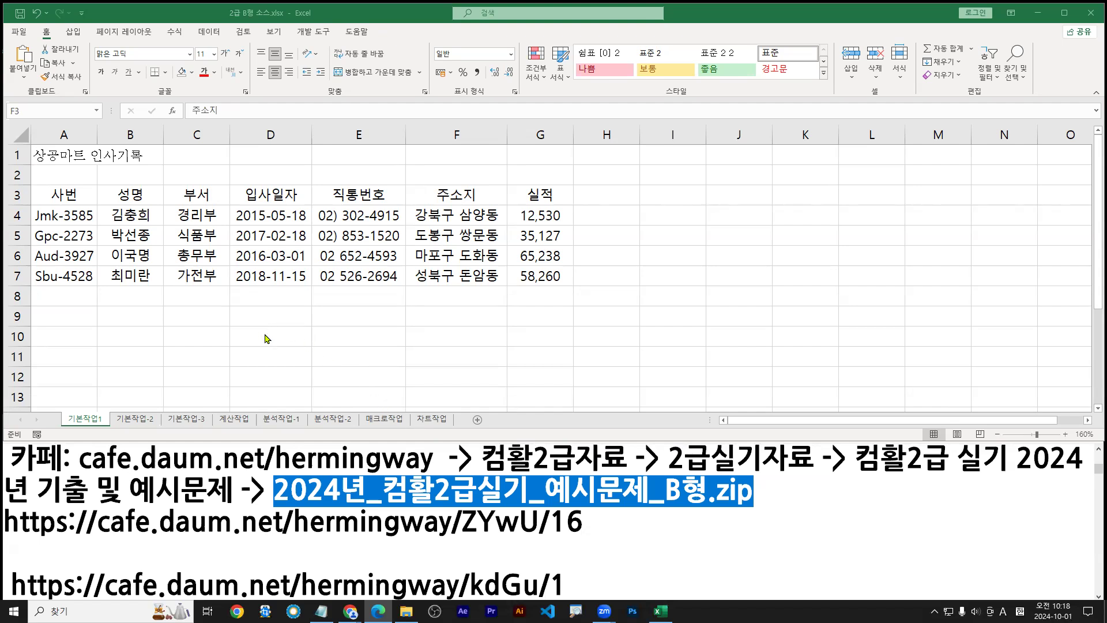
click(205, 274)
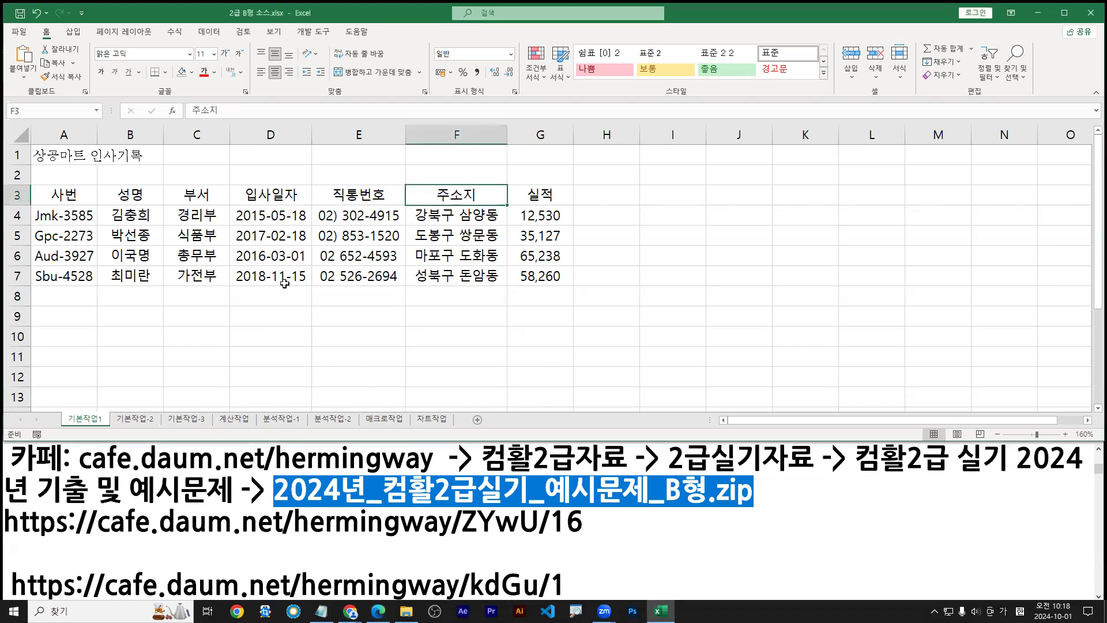
click(541, 282)
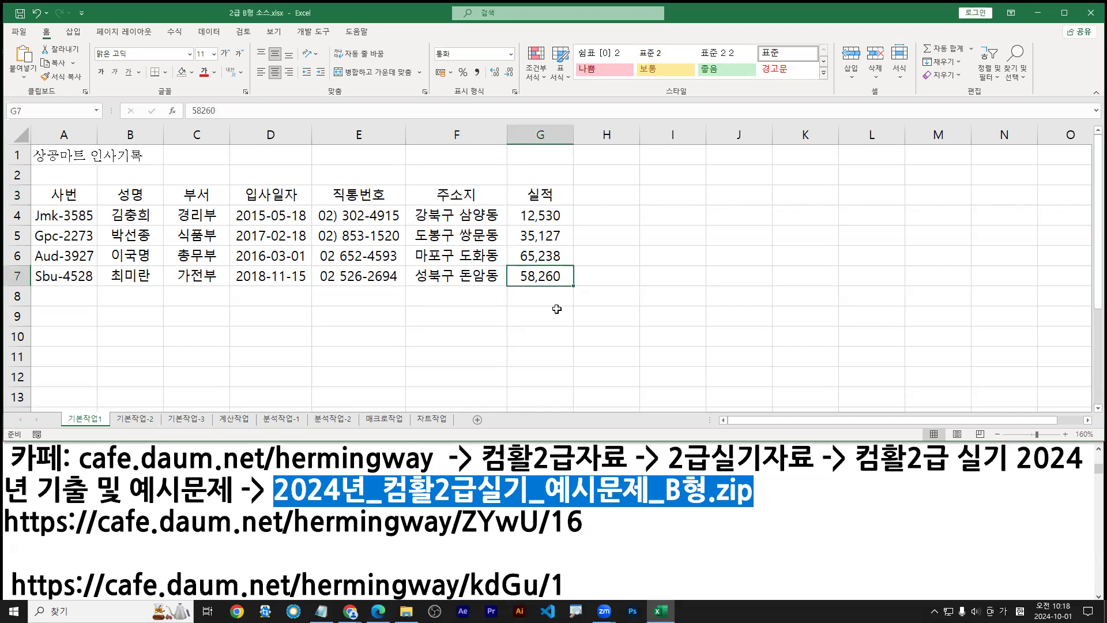
drag(541, 211, 543, 277)
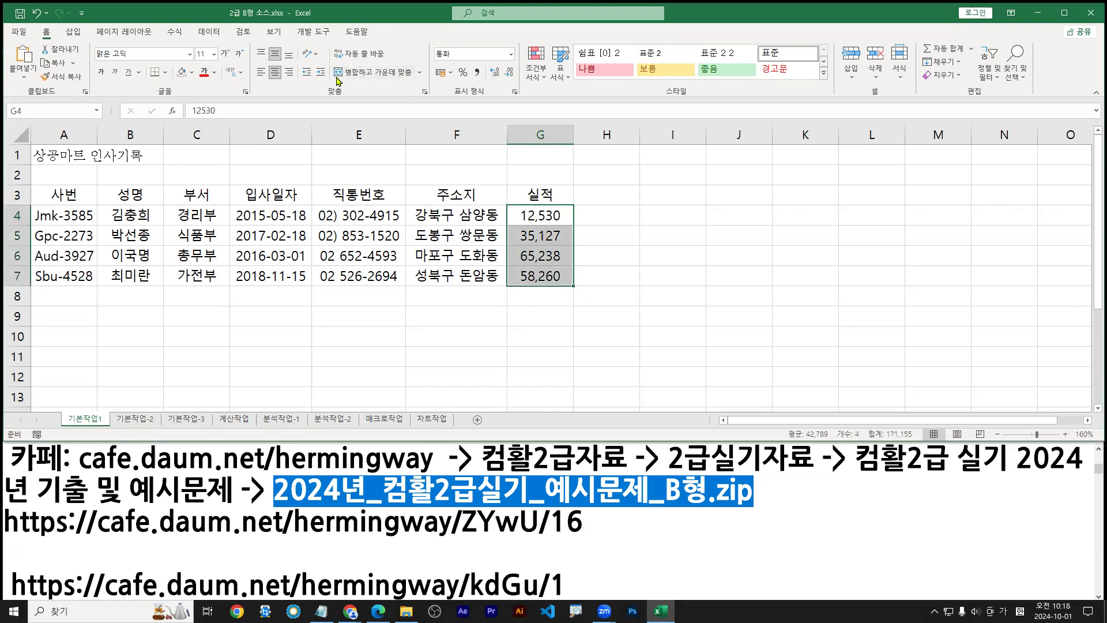
click(289, 73)
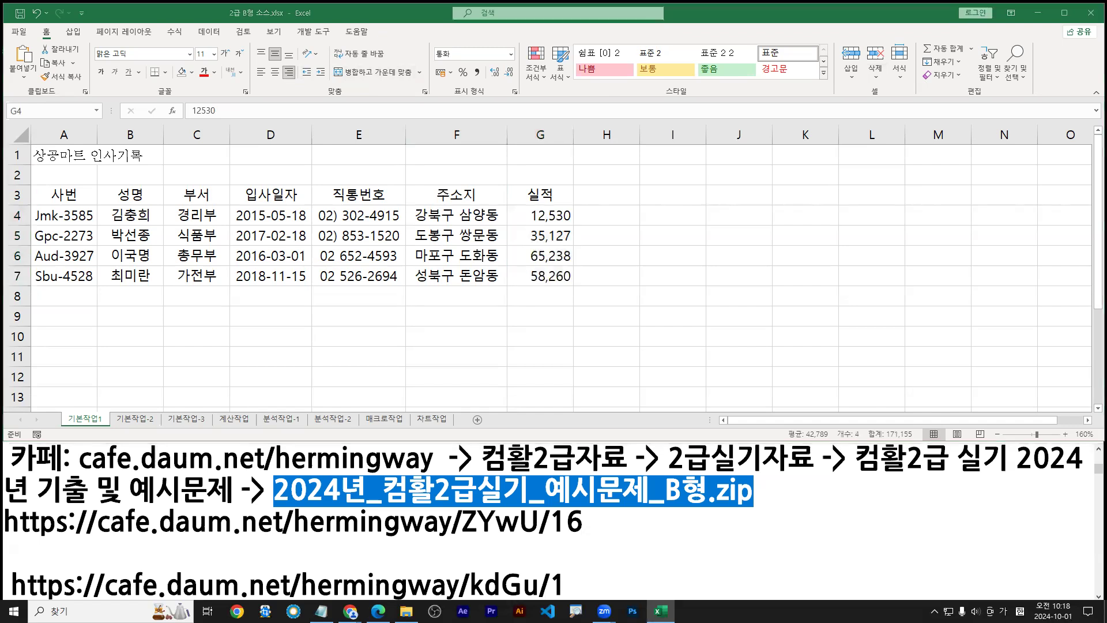
key(alt+Tab)
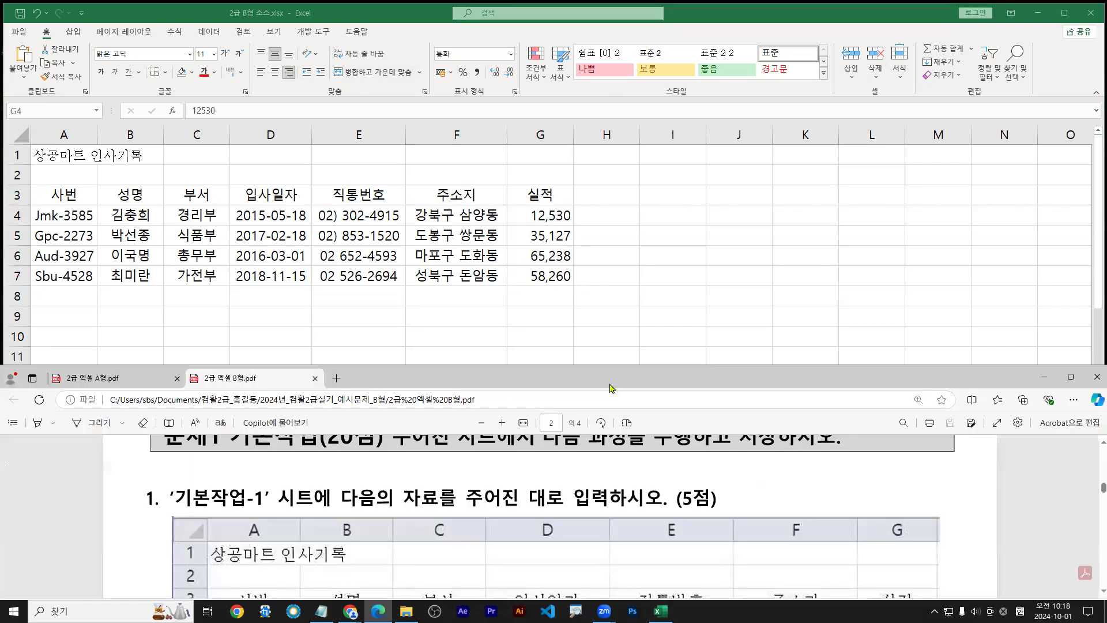
Maximize and annotate the exam PDF to read the task, then minimize it back to Excel
double_click(607, 382)
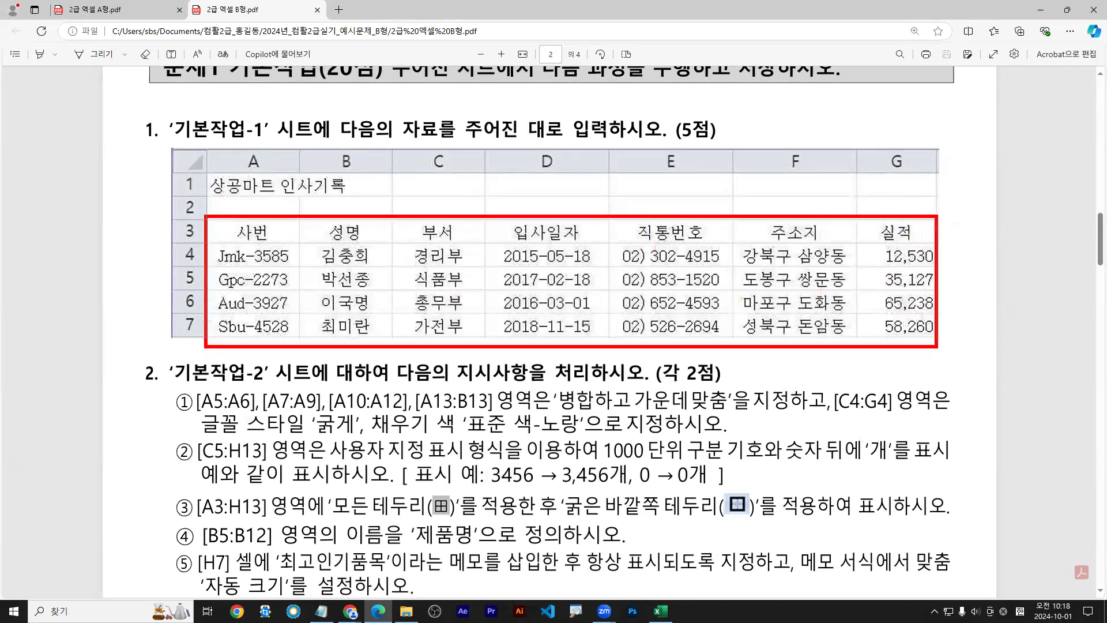
mouse_move(860, 242)
mouse_down()
mouse_move(902, 314)
mouse_move(945, 340)
mouse_up()
mouse_move(876, 259)
mouse_down()
mouse_move(886, 257)
mouse_move(886, 327)
mouse_up()
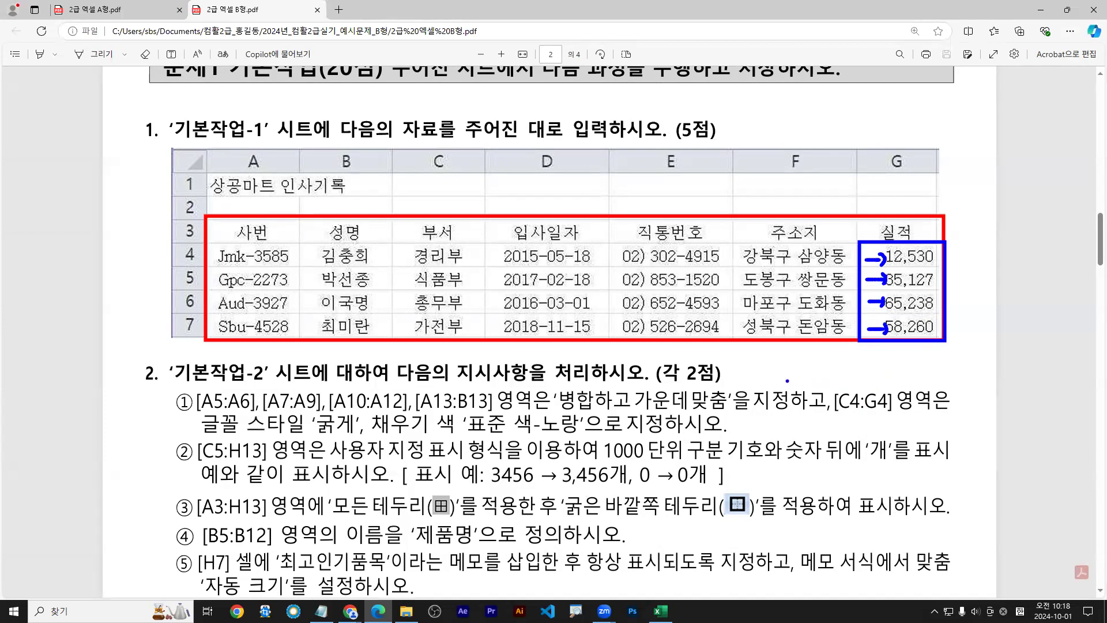
key(e)
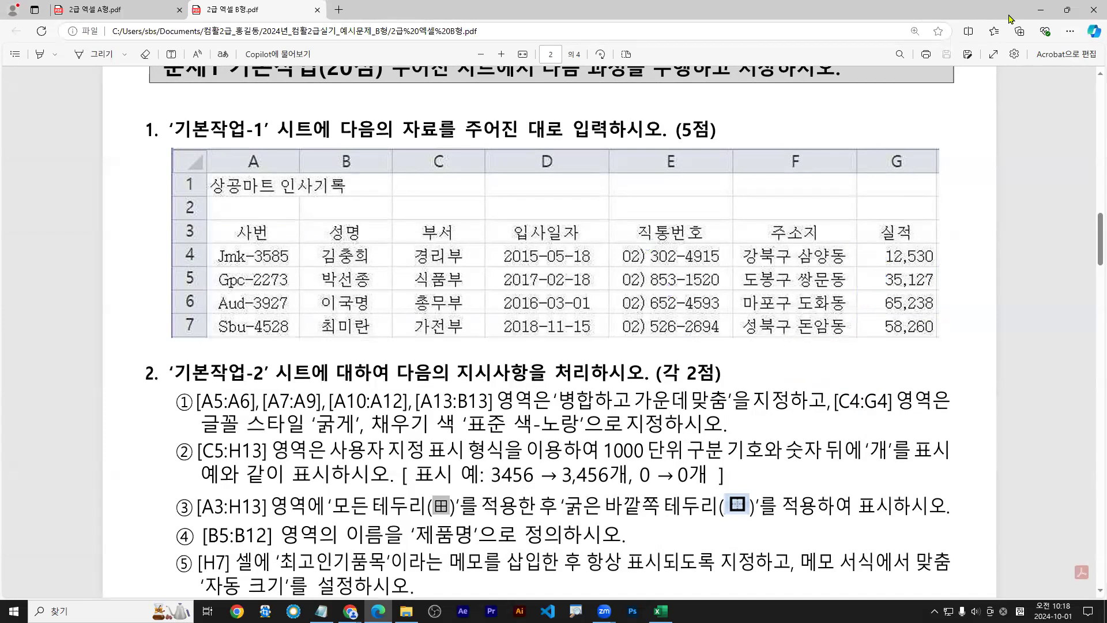
key(e)
click(1041, 10)
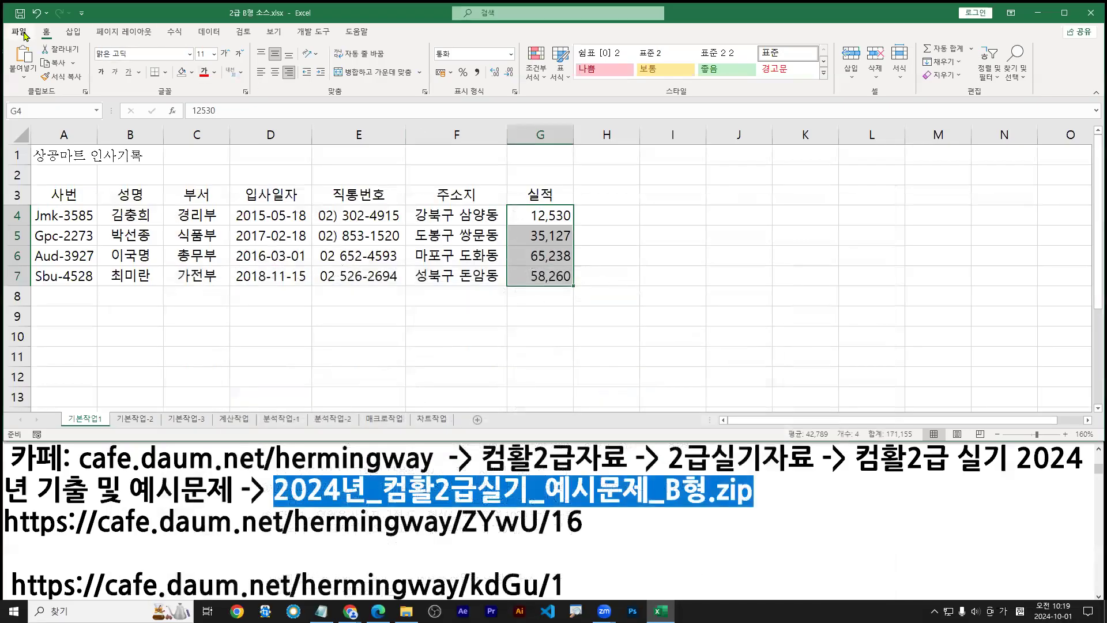
Open the answer workbook 2급 B형 정답.xlsm and inspect its 기본작업1 table and G4:G7 values
click(21, 37)
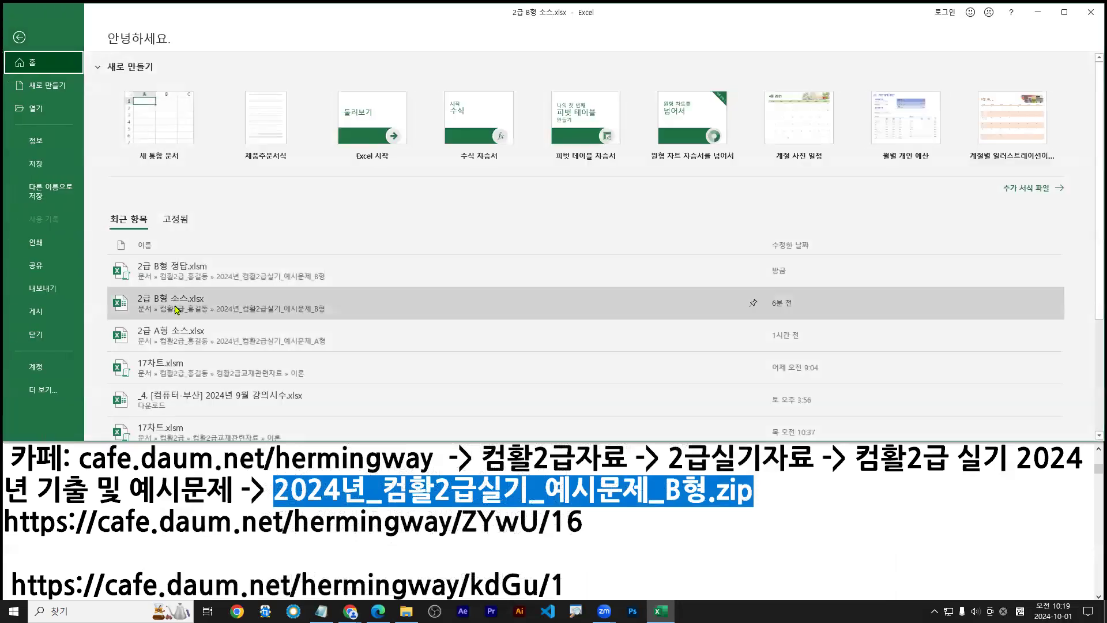
click(174, 274)
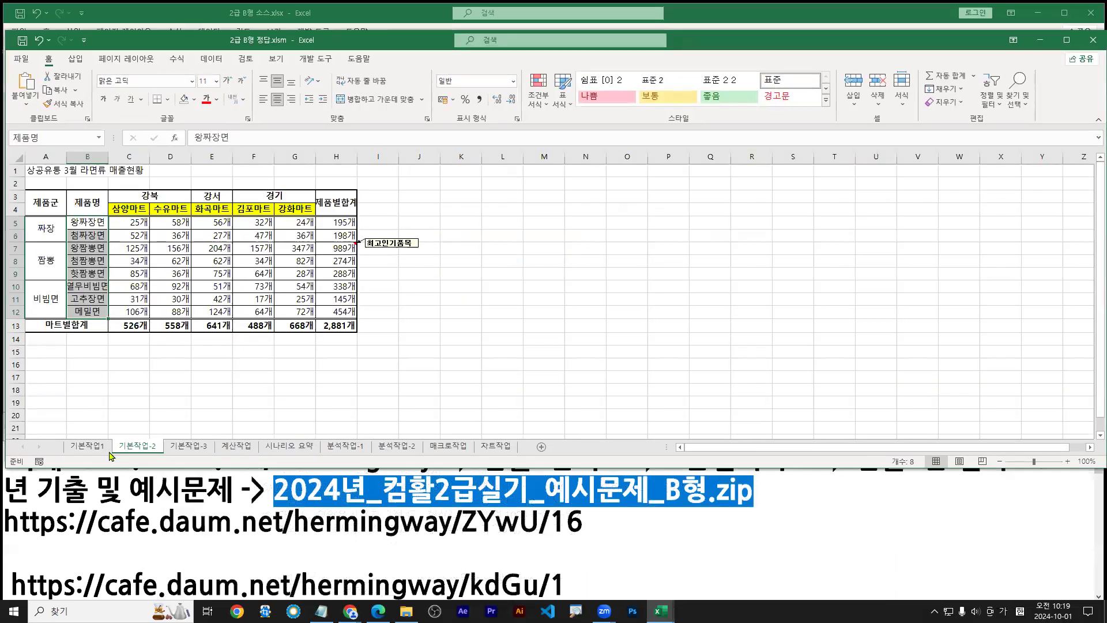
click(91, 448)
scroll(196, 248, up, 5)
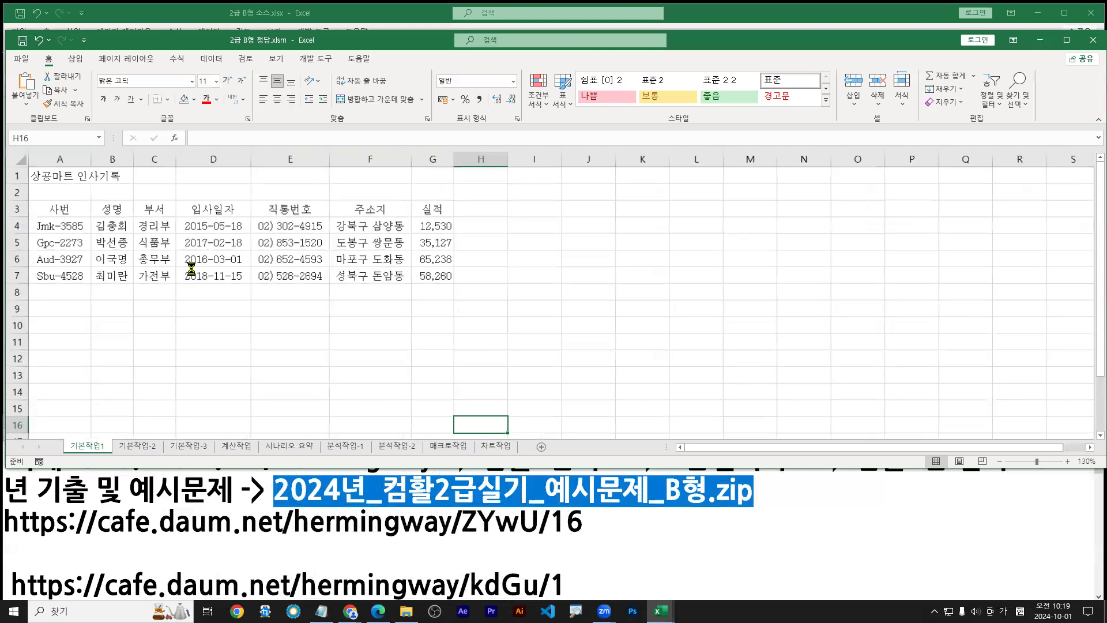
double_click(364, 258)
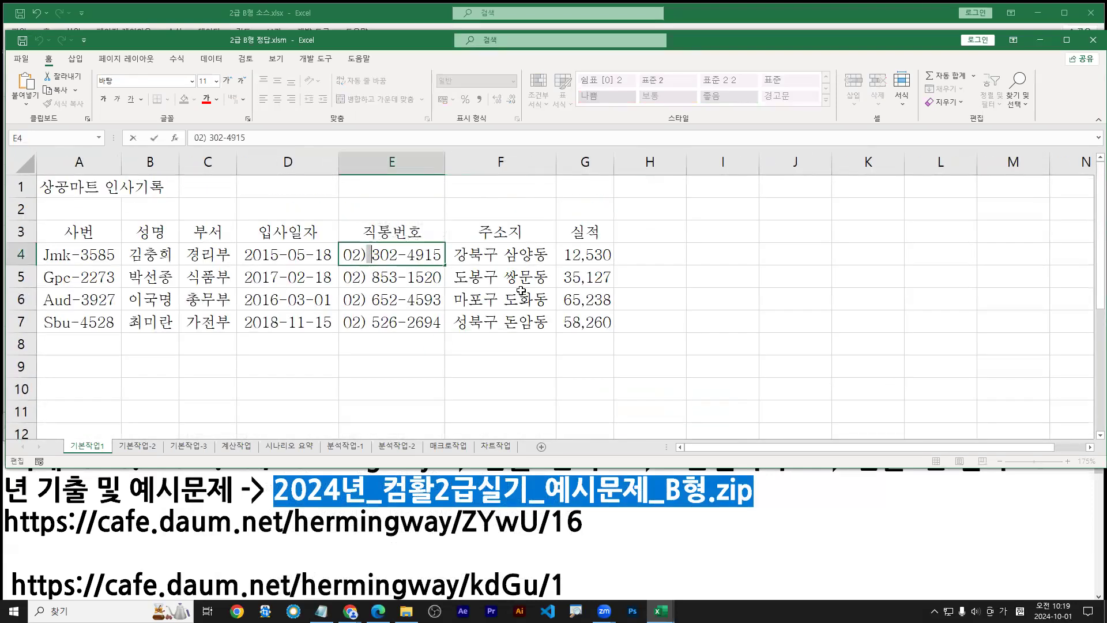
drag(64, 232, 591, 322)
drag(595, 254, 593, 321)
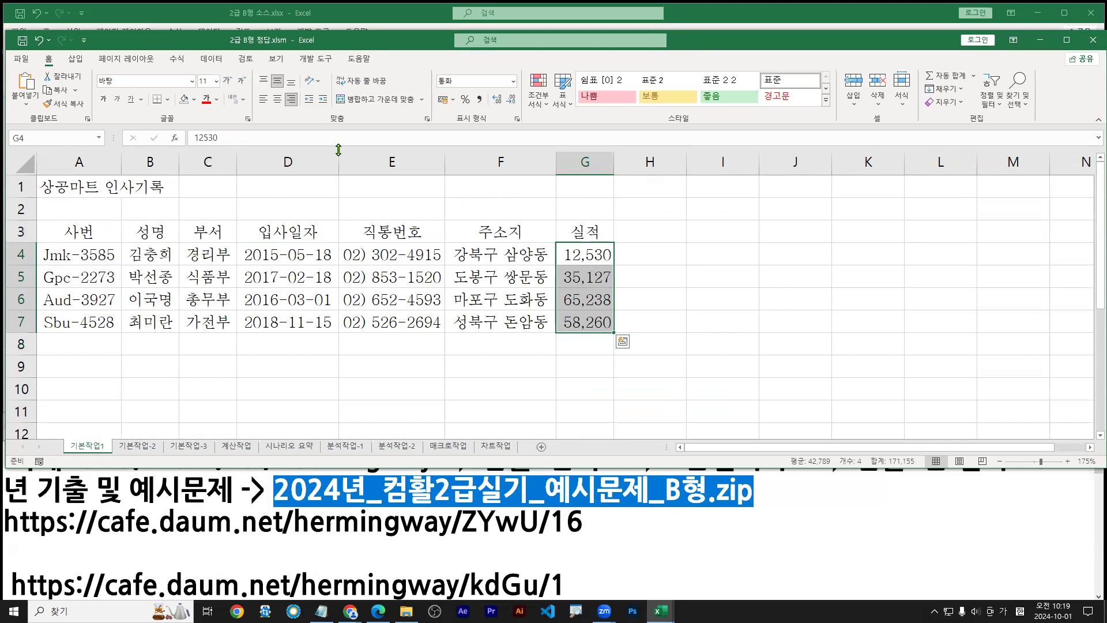
drag(589, 254, 587, 319)
drag(614, 163, 617, 163)
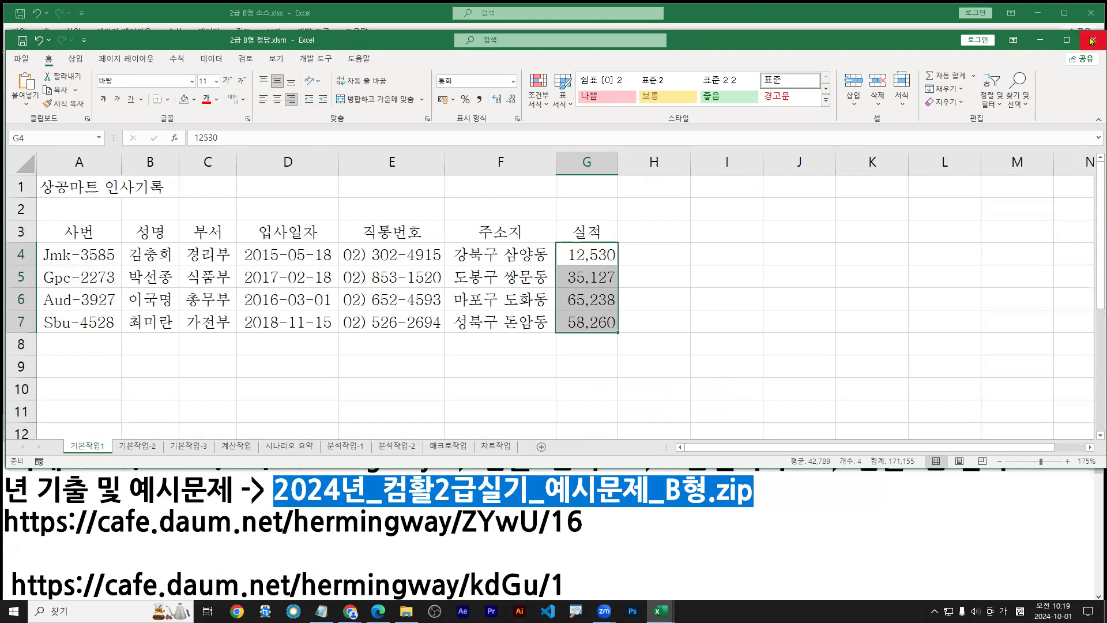
Minimize the answer workbook and select cell D6 on the source file's 기본작업-2 sheet
click(1037, 43)
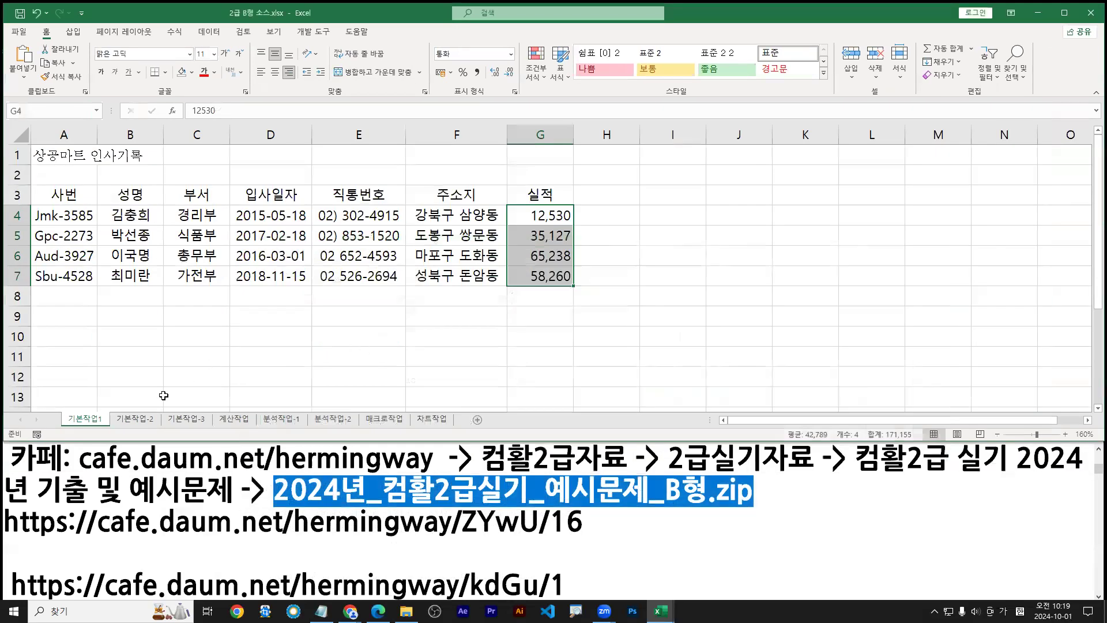
click(137, 419)
click(90, 420)
click(137, 420)
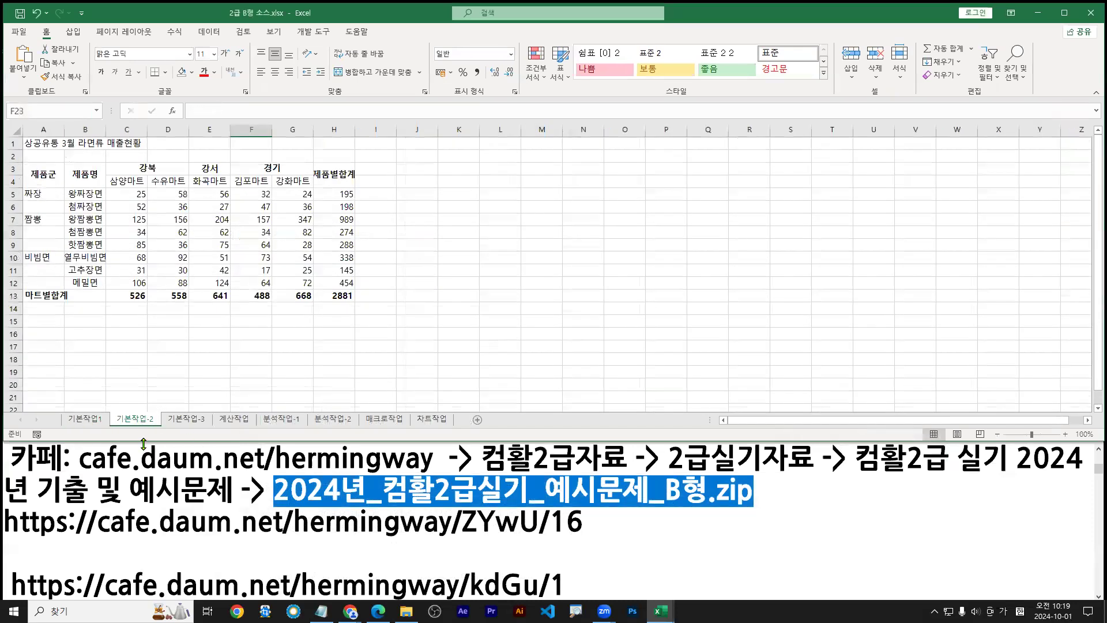
click(184, 206)
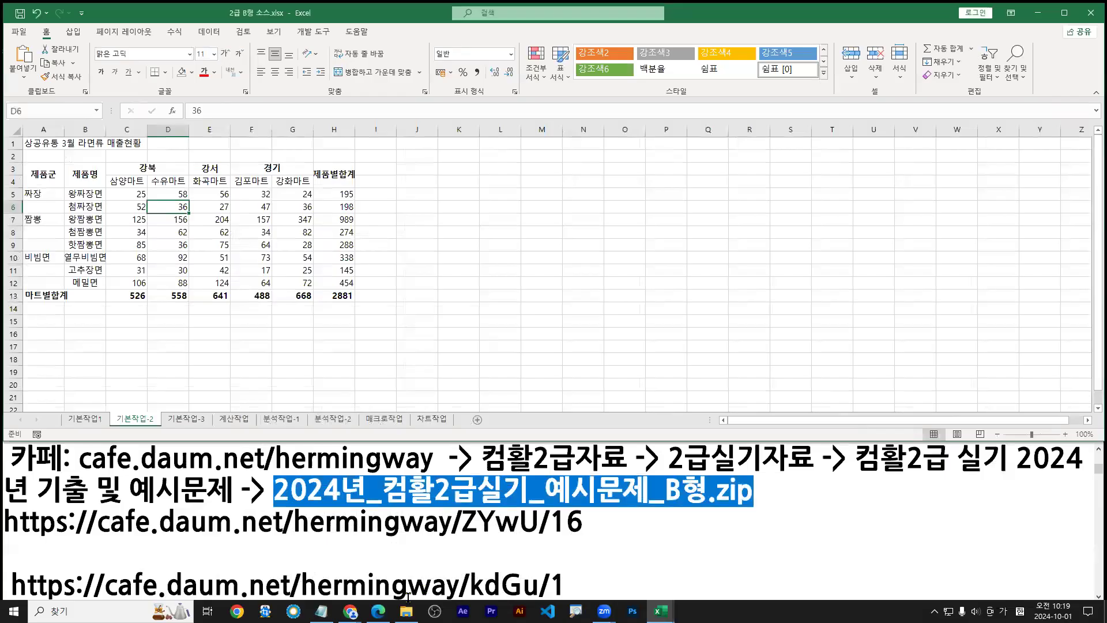
click(378, 611)
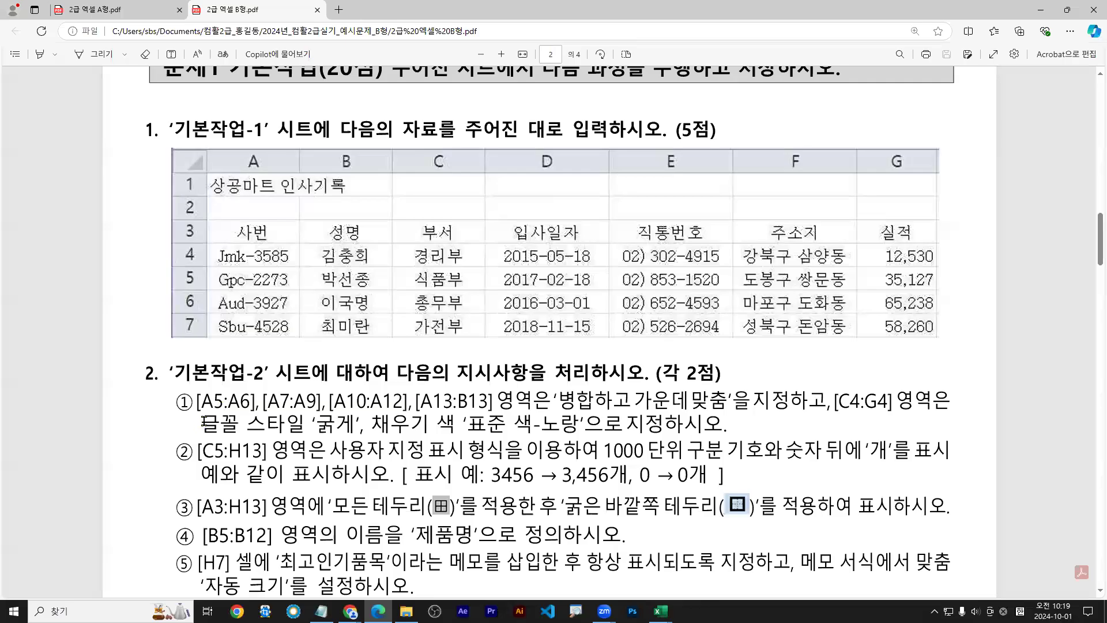
drag(172, 408, 169, 558)
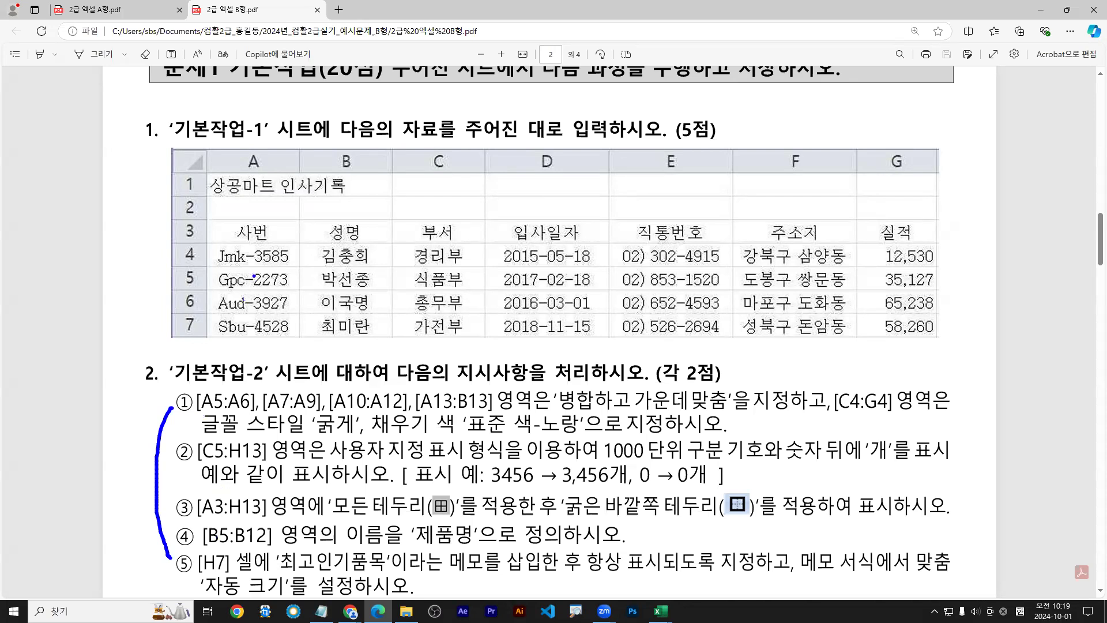
key(ctrl+z)
drag(205, 414, 796, 413)
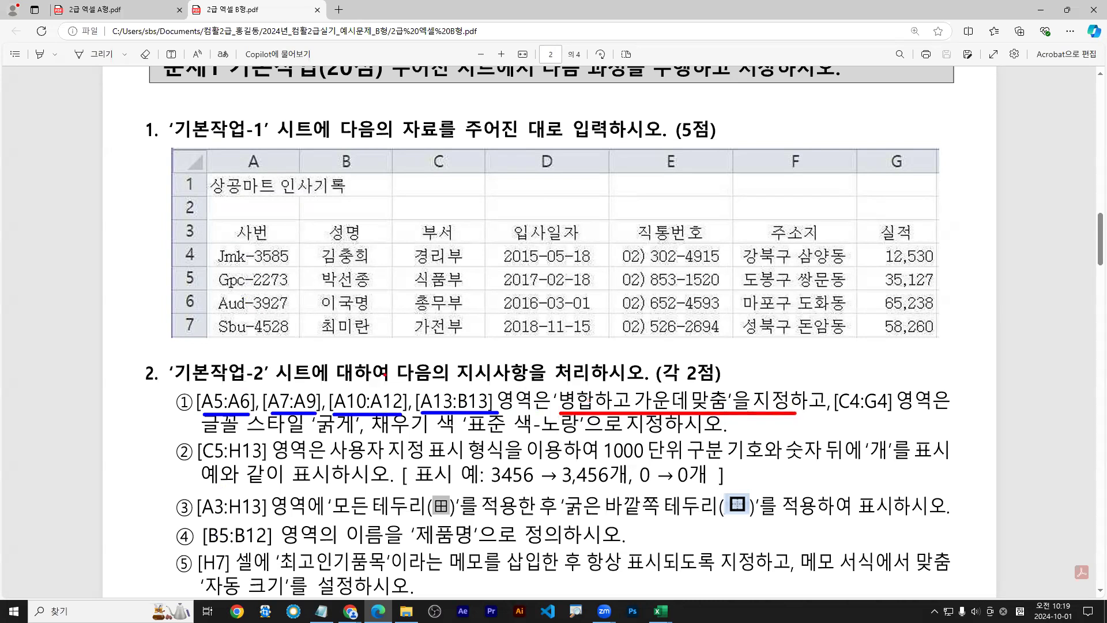
click(1041, 10)
ctrl+scroll(88, 277, up, 2)
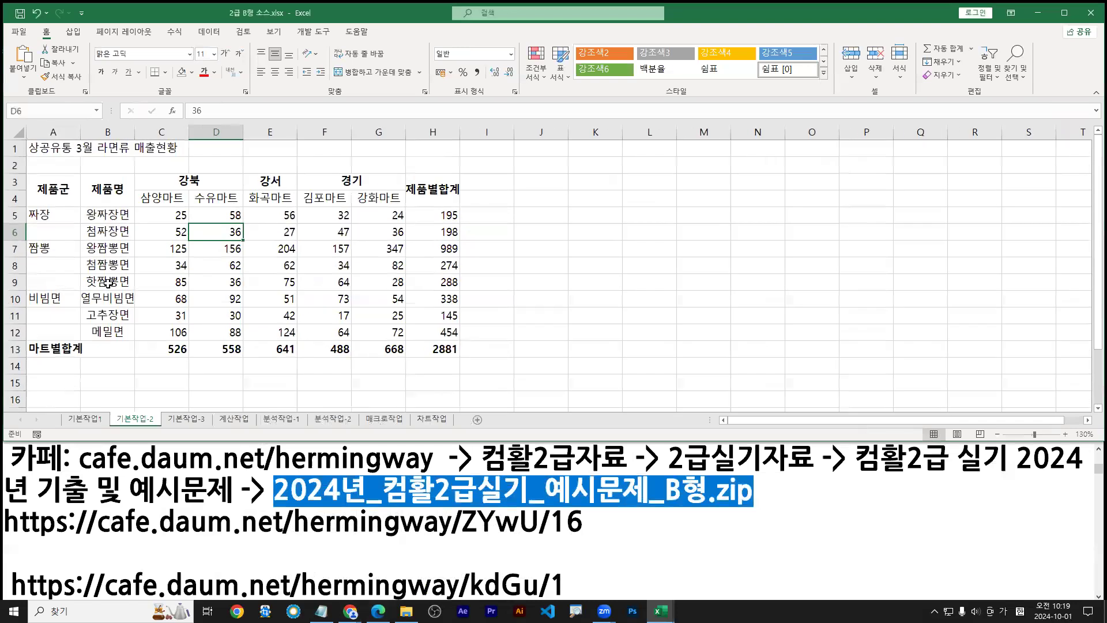
Merge and centre A5:A6 so 짜장 spans both cells
drag(50, 217, 53, 229)
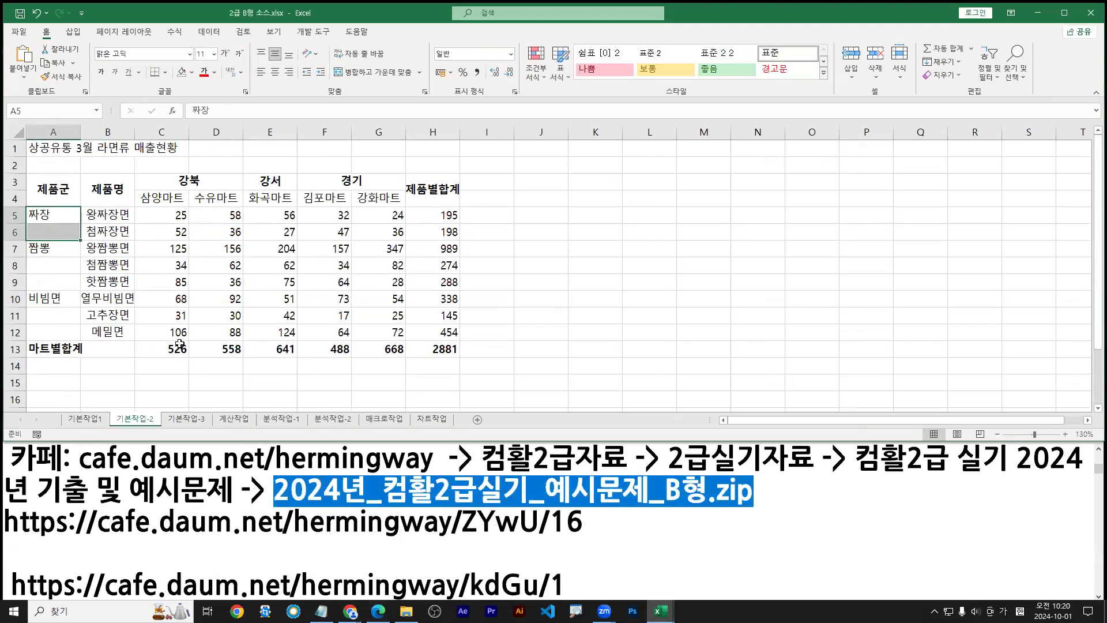
click(363, 79)
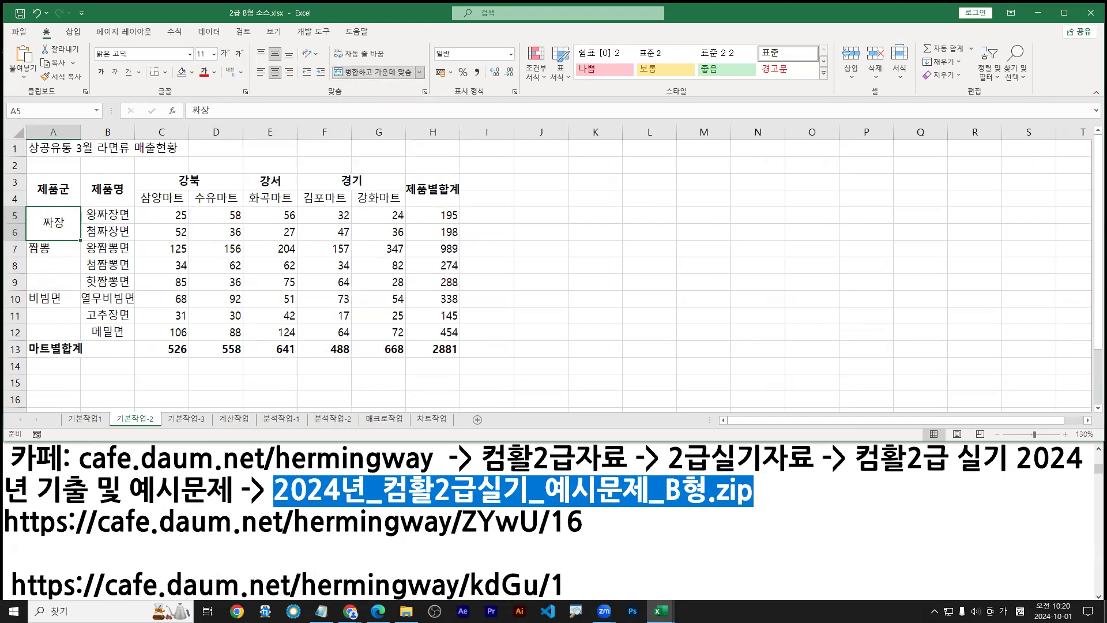
drag(71, 213, 79, 227)
drag(327, 60, 424, 87)
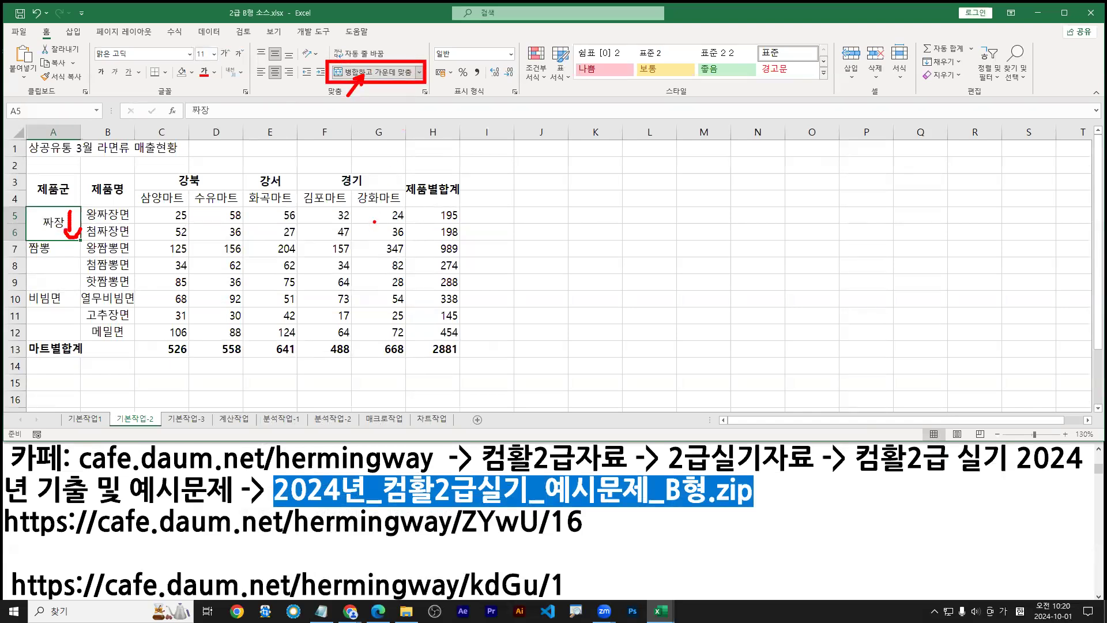
key(Escape)
Merge and centre A7:A9 for 짬뽕
drag(54, 249, 61, 284)
click(58, 255)
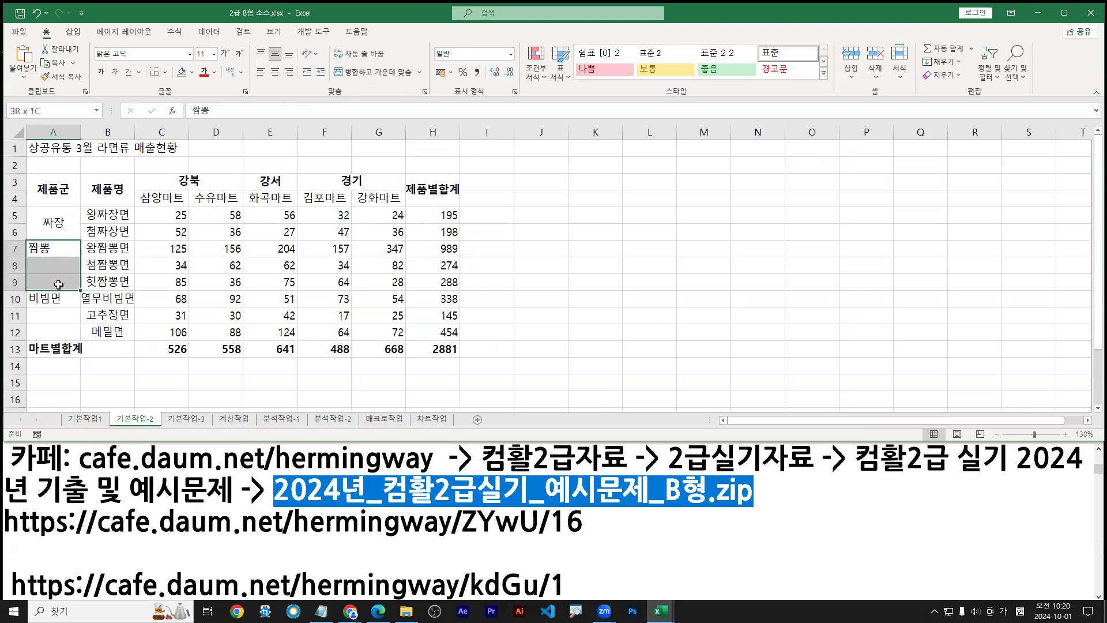
key(alt+h)
key(m)
key(c)
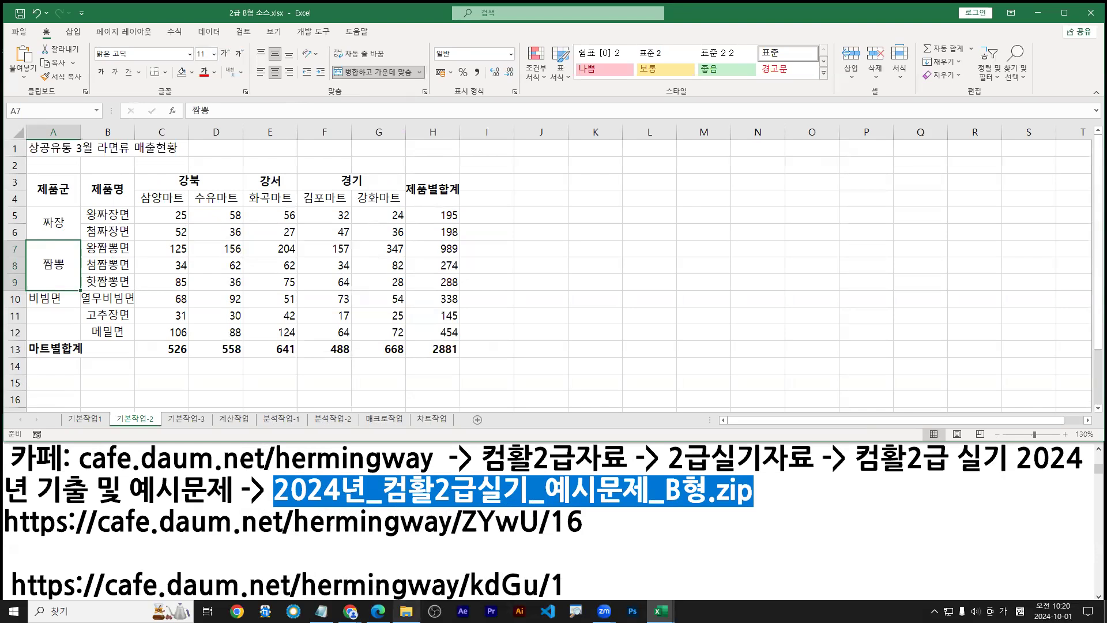
click(378, 611)
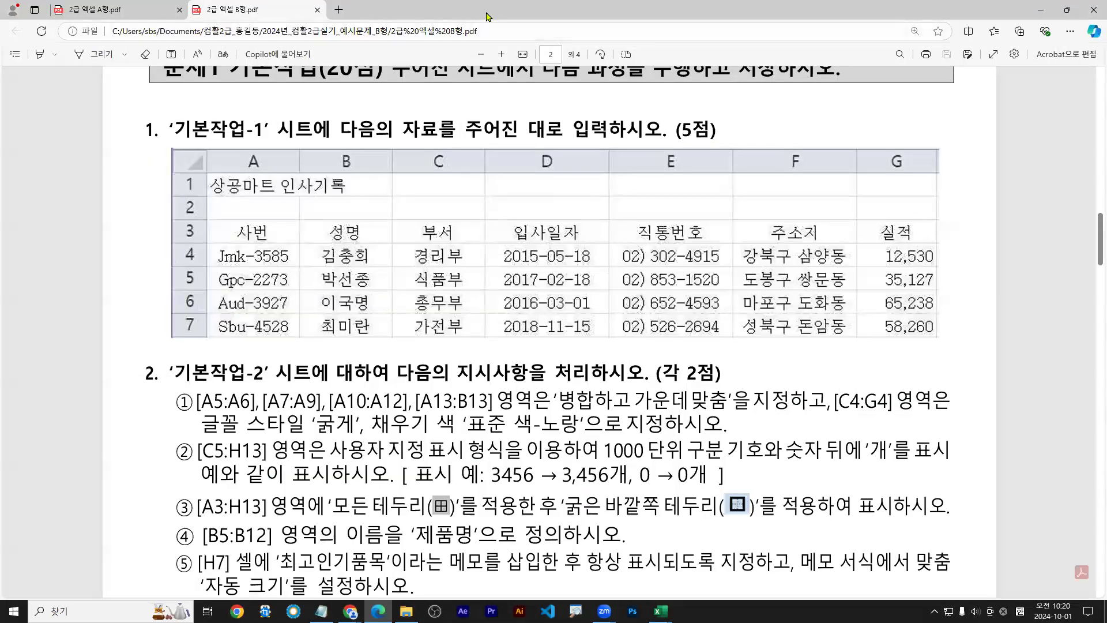
Tile the exam PDF below Excel and merge and centre A10:A12 for 비빔면 with F4
double_click(490, 17)
scroll(355, 512, down, 5)
scroll(356, 512, up, 1)
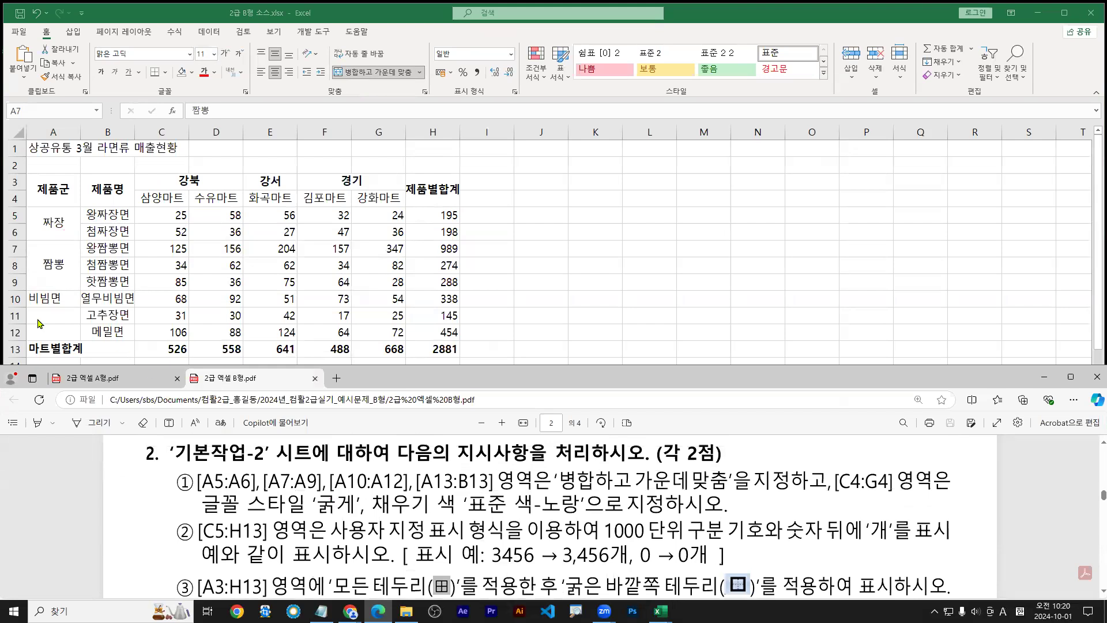
click(58, 298)
drag(58, 298, 57, 332)
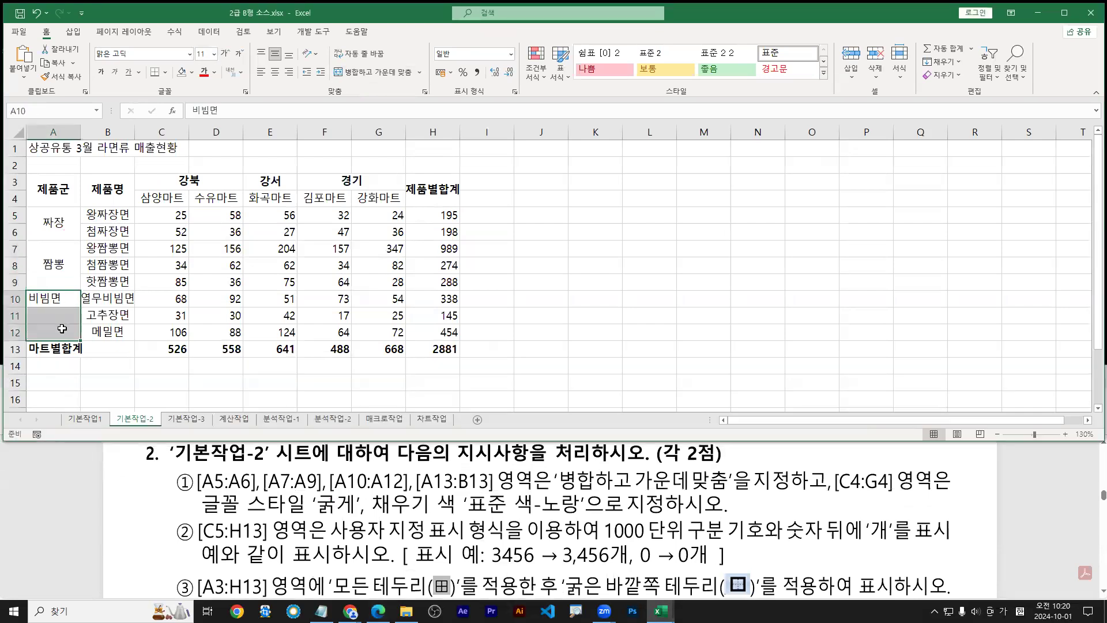
key(F4)
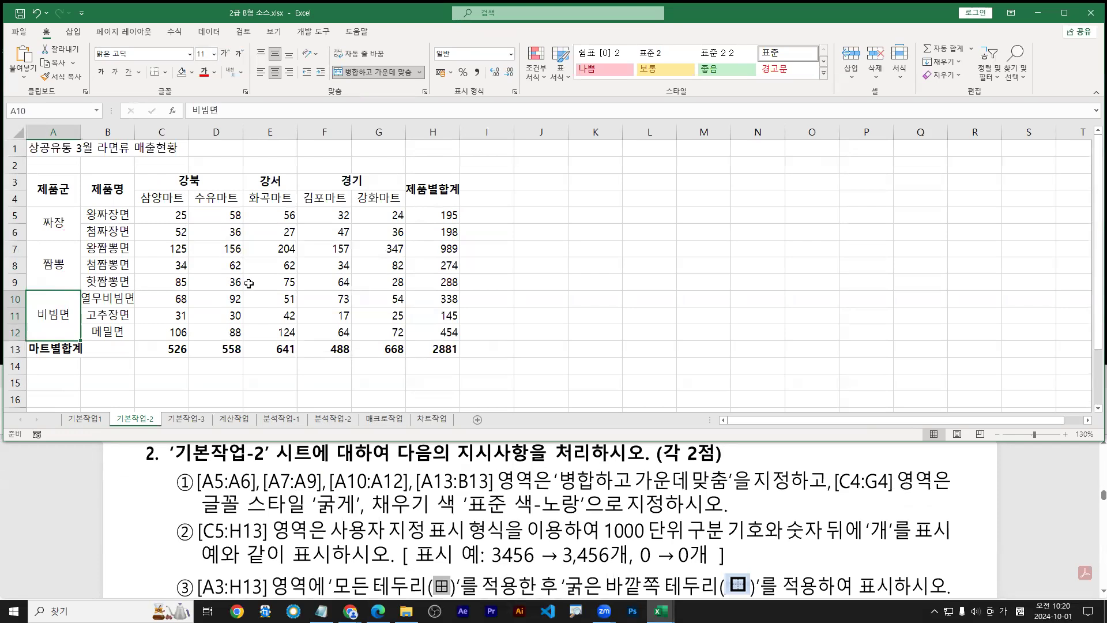
Merge and centre A13:B13 for 마트별합계 with F4
drag(50, 349, 113, 350)
click(52, 350)
key(F4)
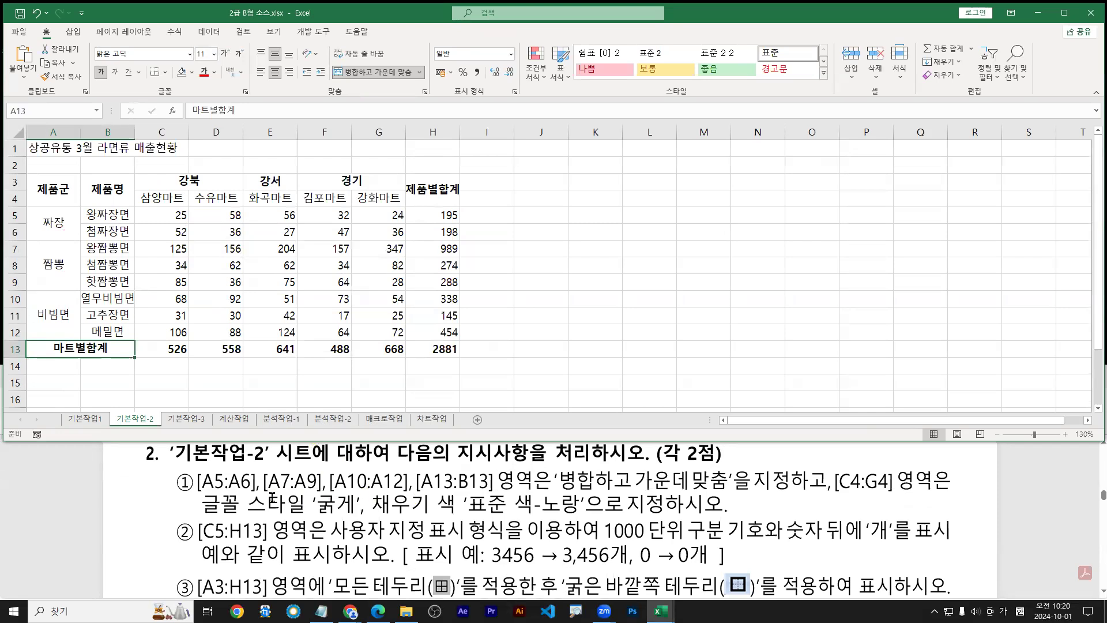
mouse_move(26, 208)
mouse_down()
mouse_move(80, 239)
mouse_move(80, 336)
mouse_move(144, 356)
mouse_move(135, 360)
mouse_up()
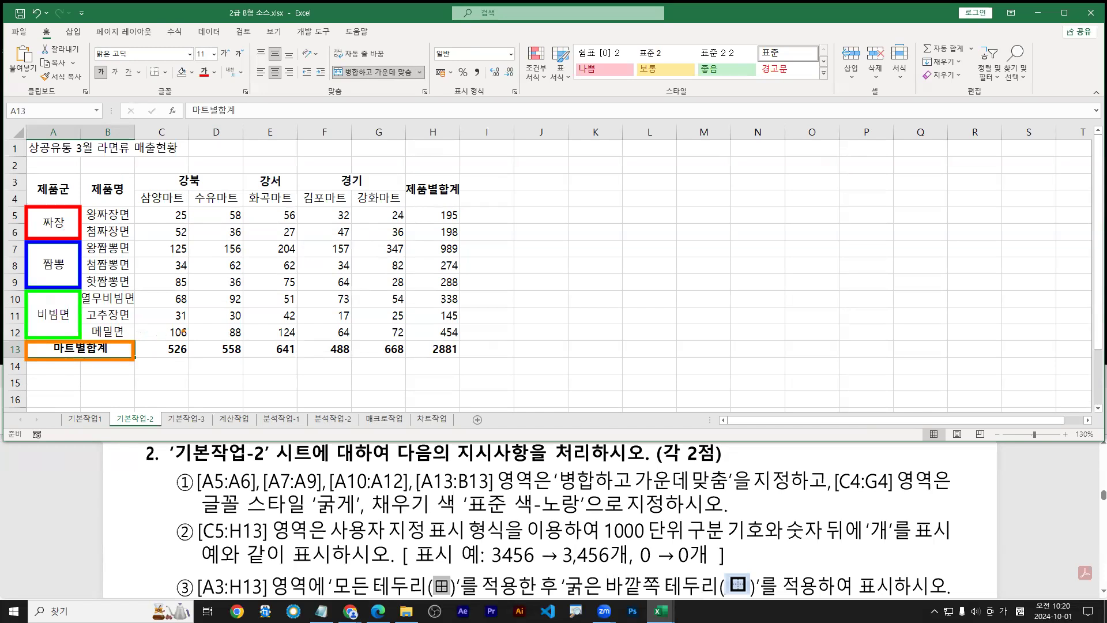
key(Escape)
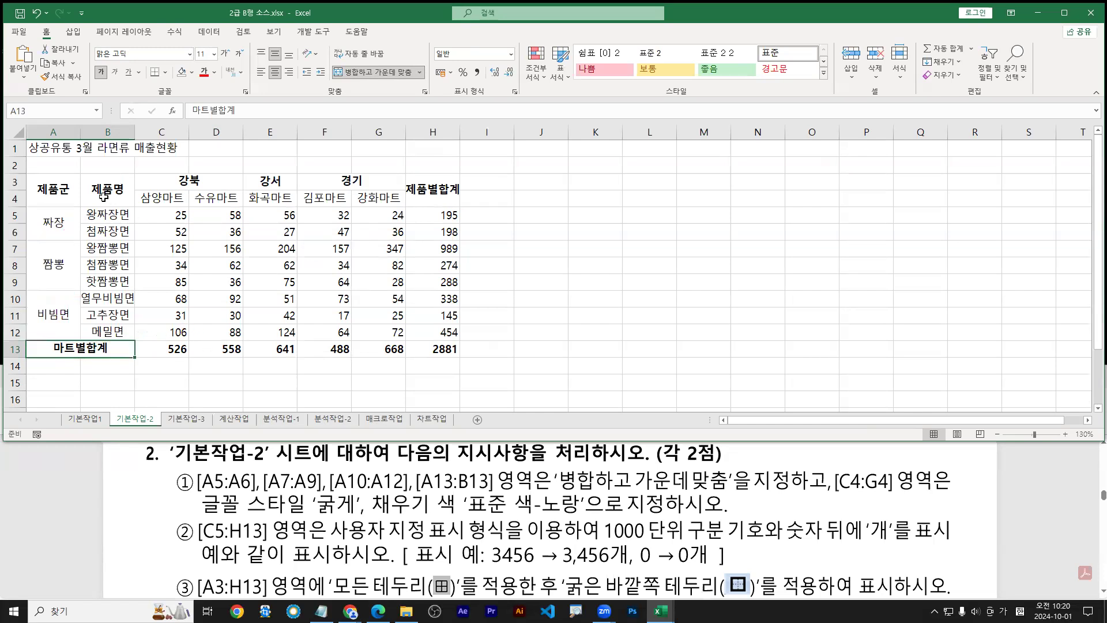
click(154, 180)
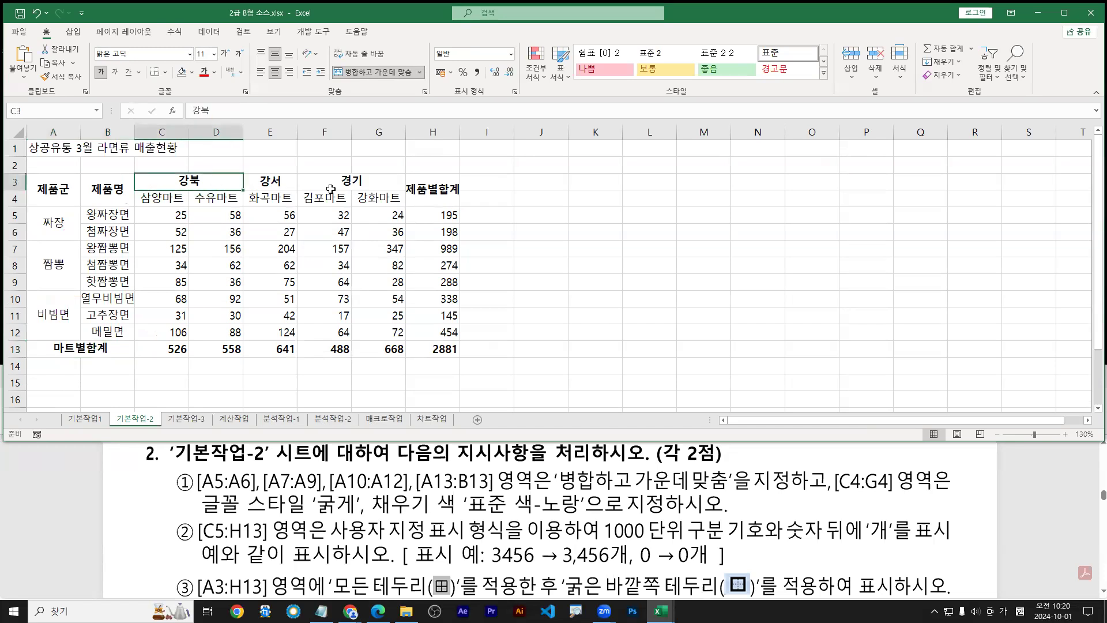
Make the store-name cells C4:G4 bold
shift+click(376, 182)
click(168, 186)
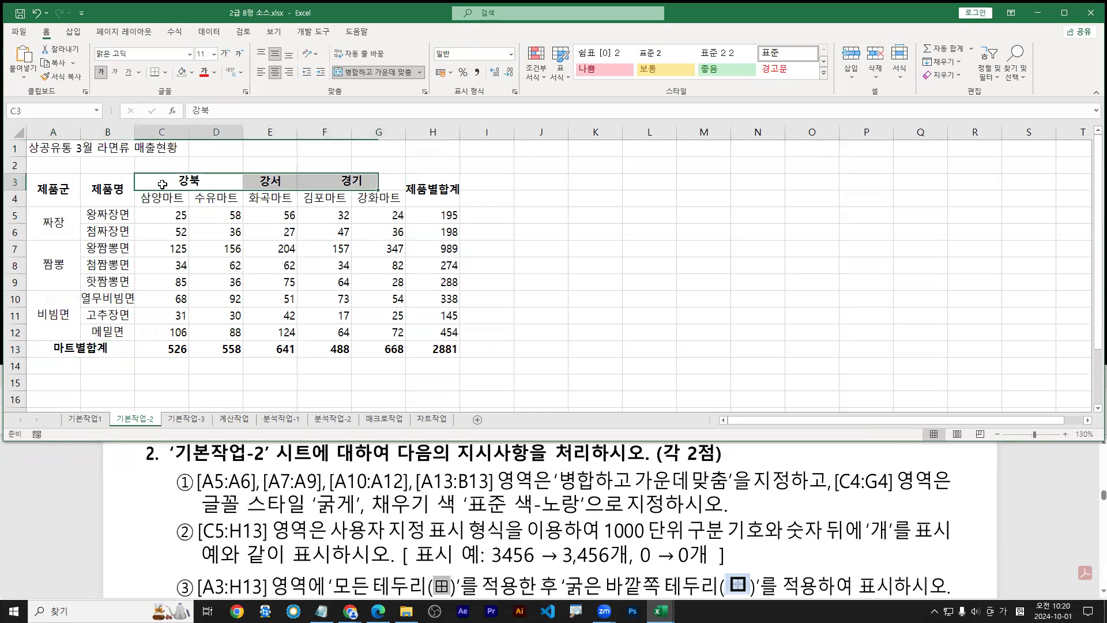
drag(159, 201, 386, 196)
key(ctrl+2)
drag(136, 190, 407, 207)
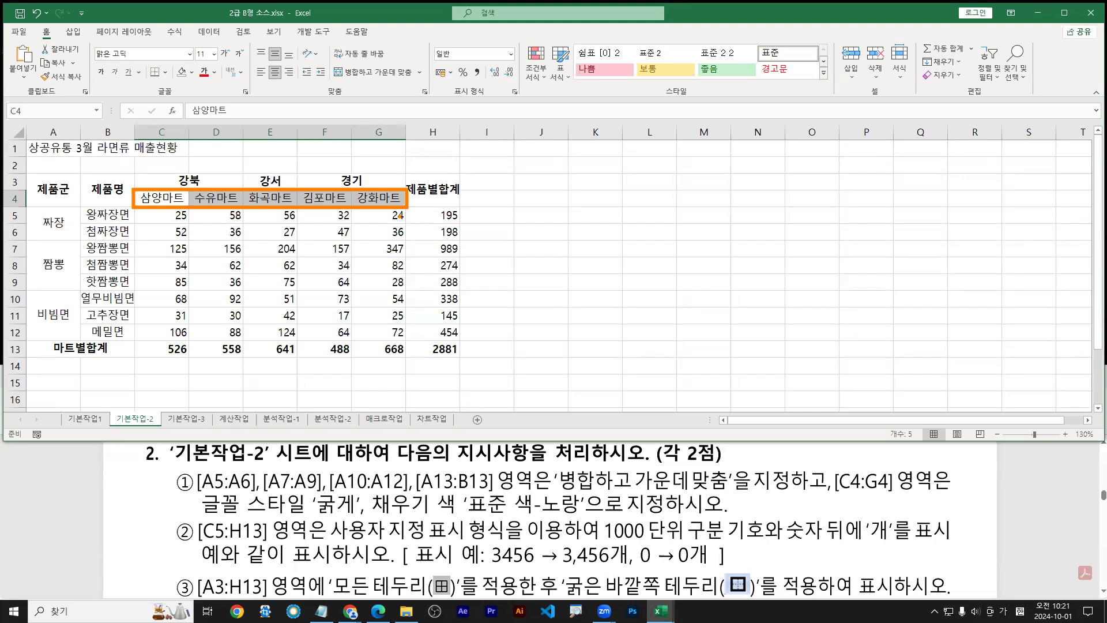
key(r)
drag(105, 76, 105, 84)
key(Escape)
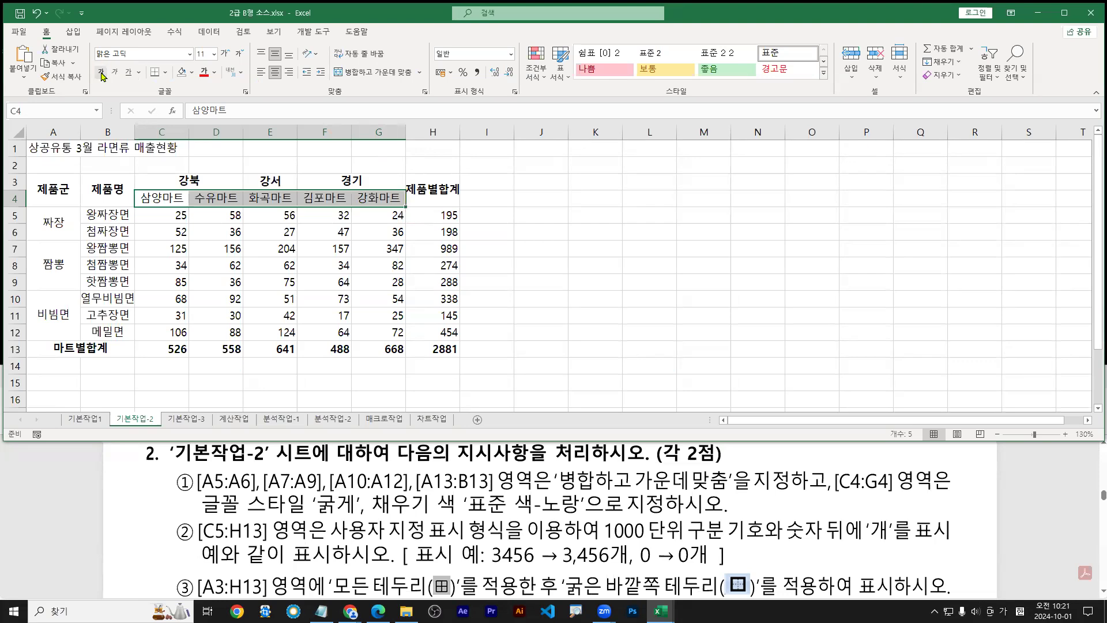
click(101, 73)
drag(139, 82, 147, 135)
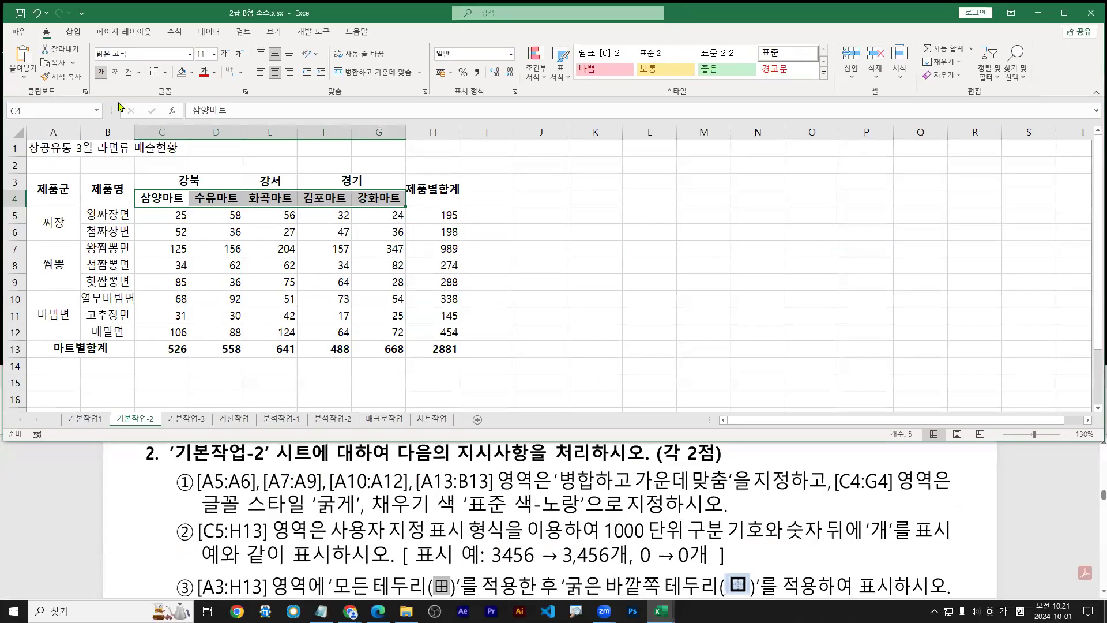
Fill C4:G4 with standard Yellow
click(192, 73)
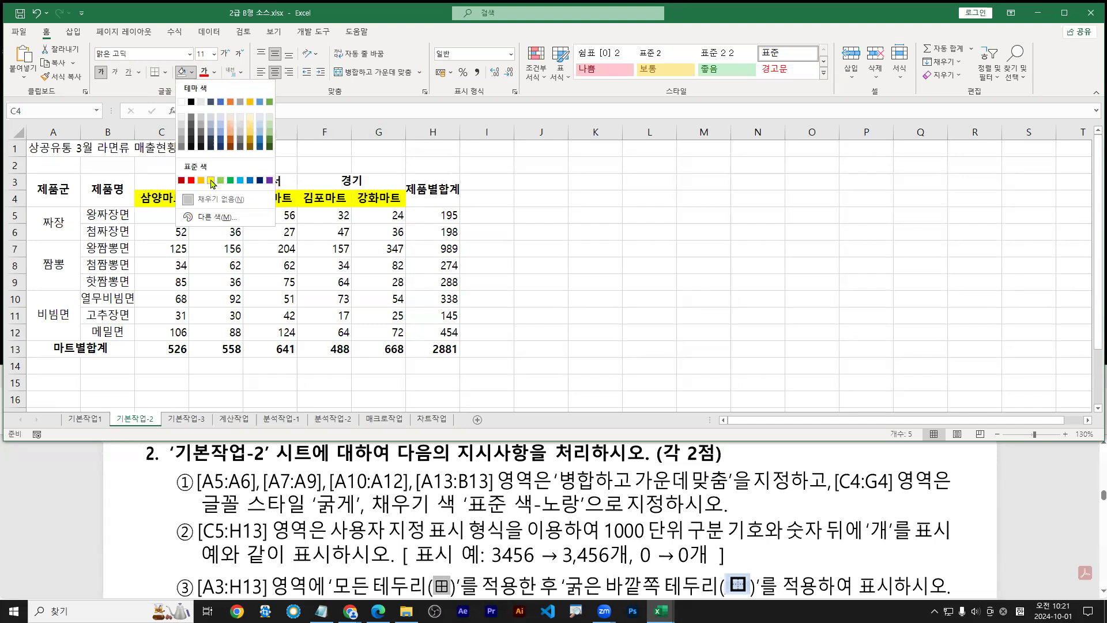
click(212, 181)
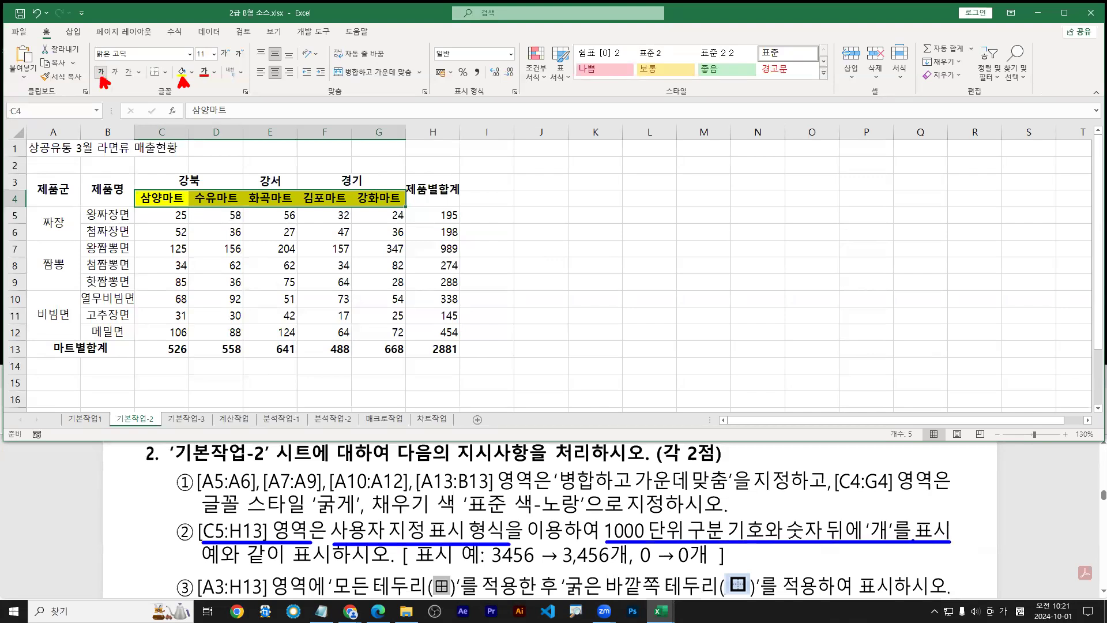
click(171, 219)
shift+click(443, 352)
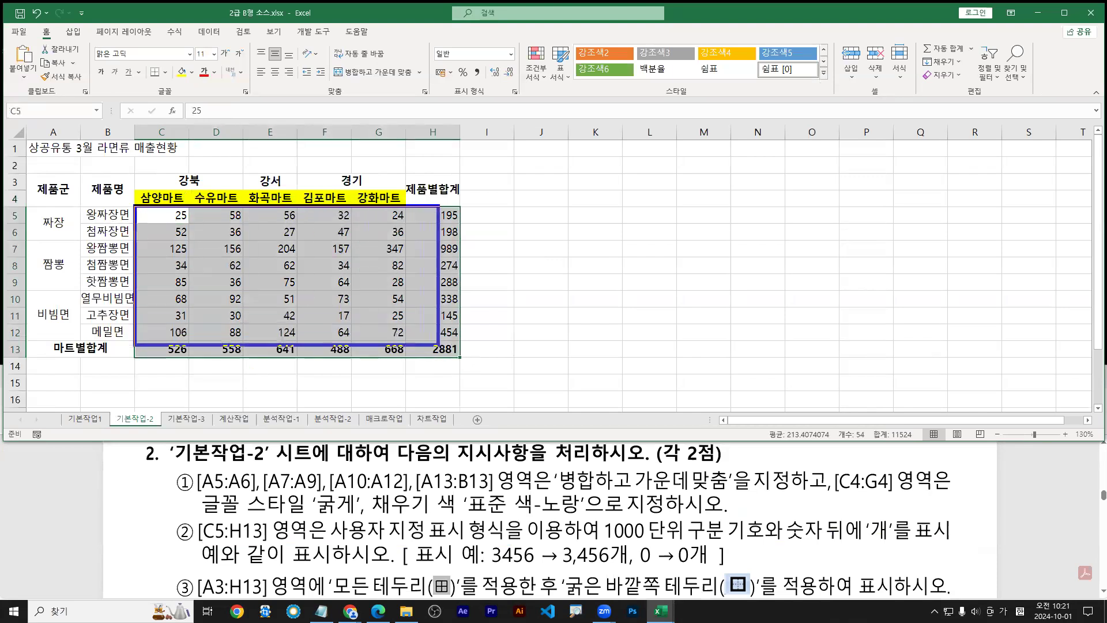
Annotate C5:H13 and the question's 사용자 지정 and 1000 단위 구분 기호 (3,456개, 0개) requirements
drag(156, 216, 445, 353)
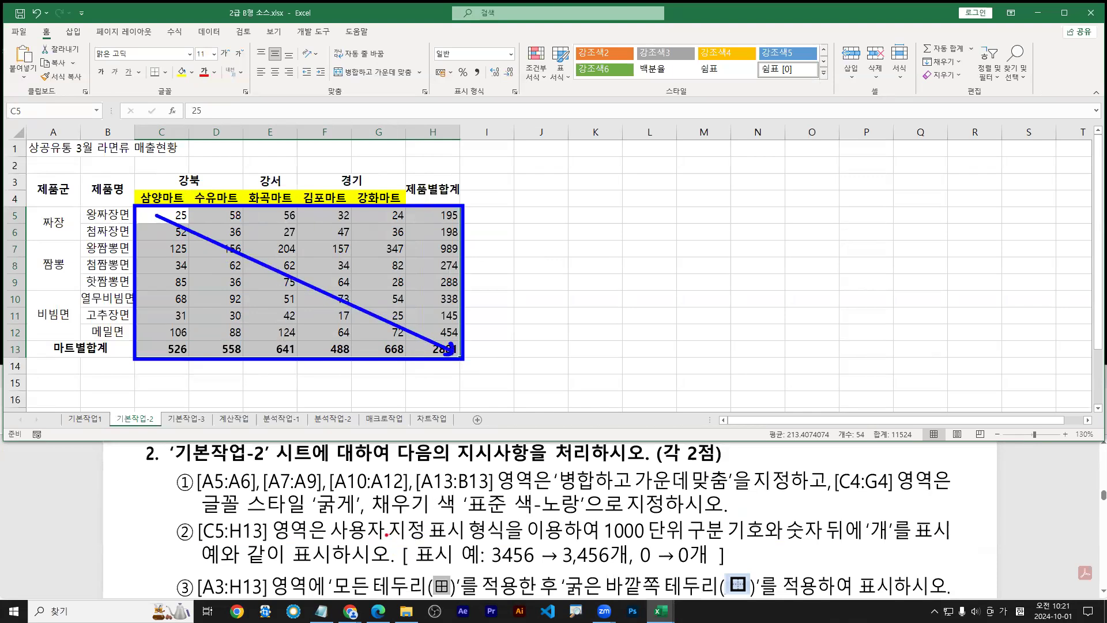
drag(337, 541, 455, 542)
drag(603, 540, 754, 540)
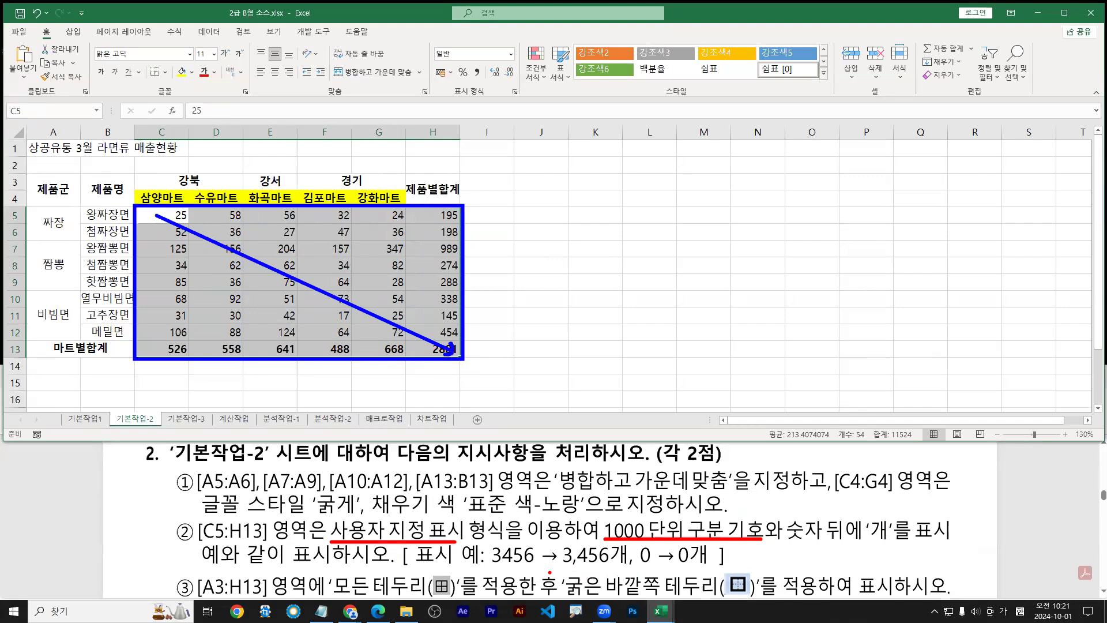
drag(489, 569, 709, 569)
drag(565, 569, 618, 568)
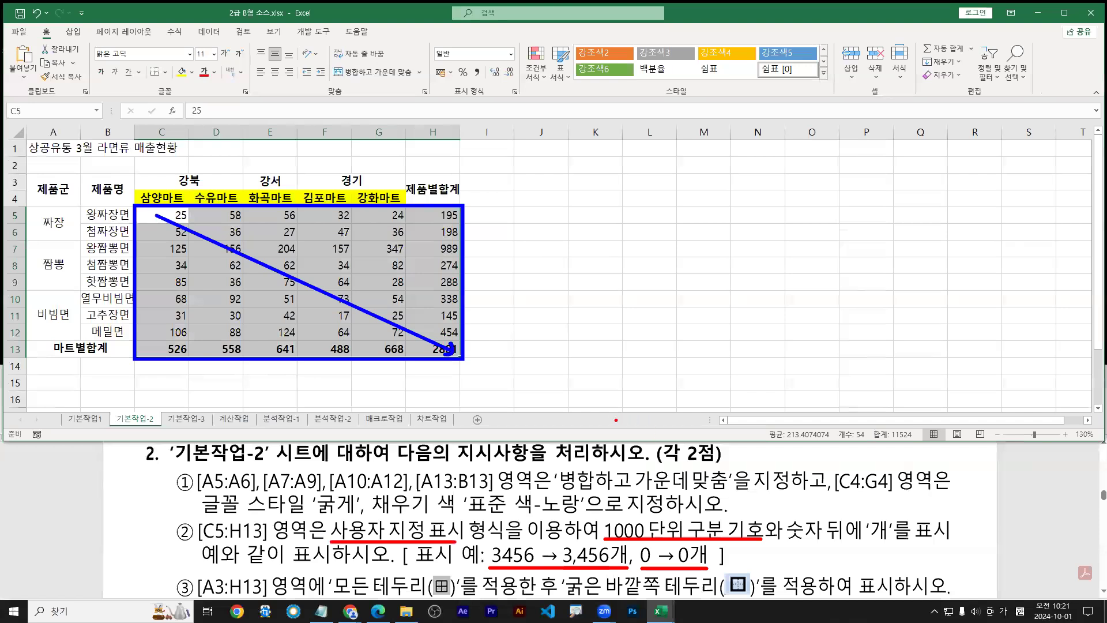
text(tcyt)
key(BackSpace)
key(BackSpace)
text(trl + 1)
drag(601, 316, 643, 362)
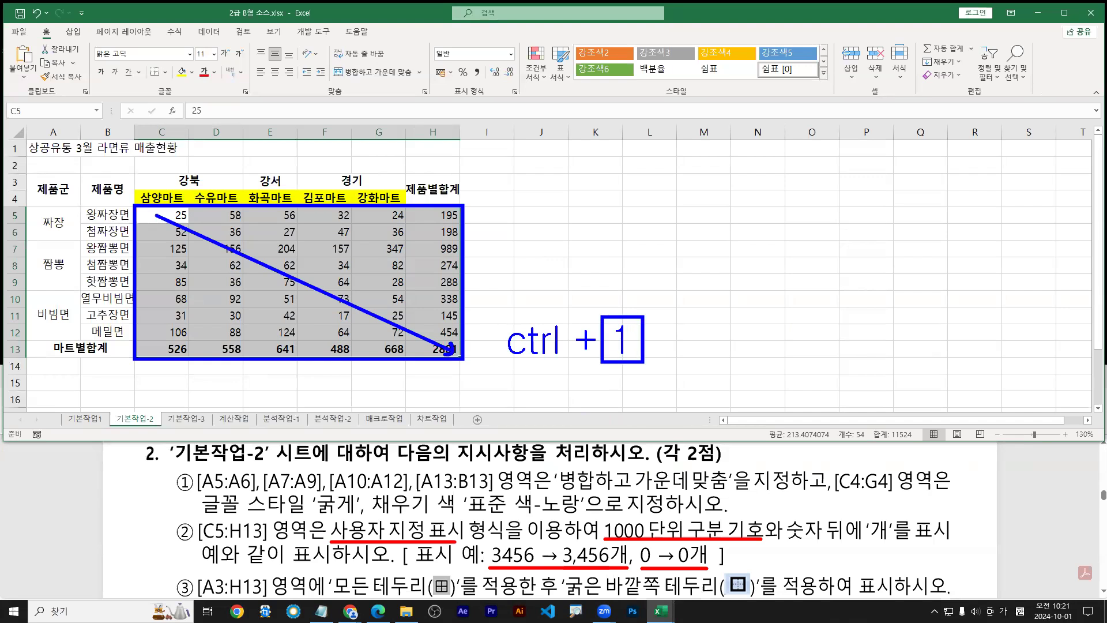
key(Escape)
Open Format Cells for C5:H13 on the 사용자 지정 category
key(ctrl+1)
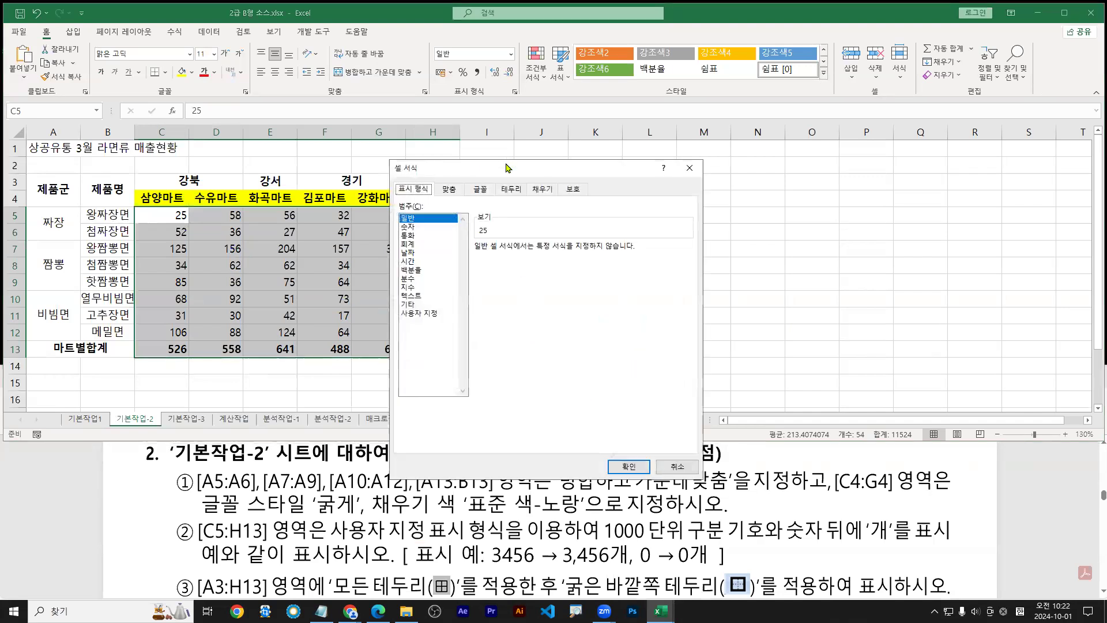
drag(510, 166, 654, 116)
click(562, 263)
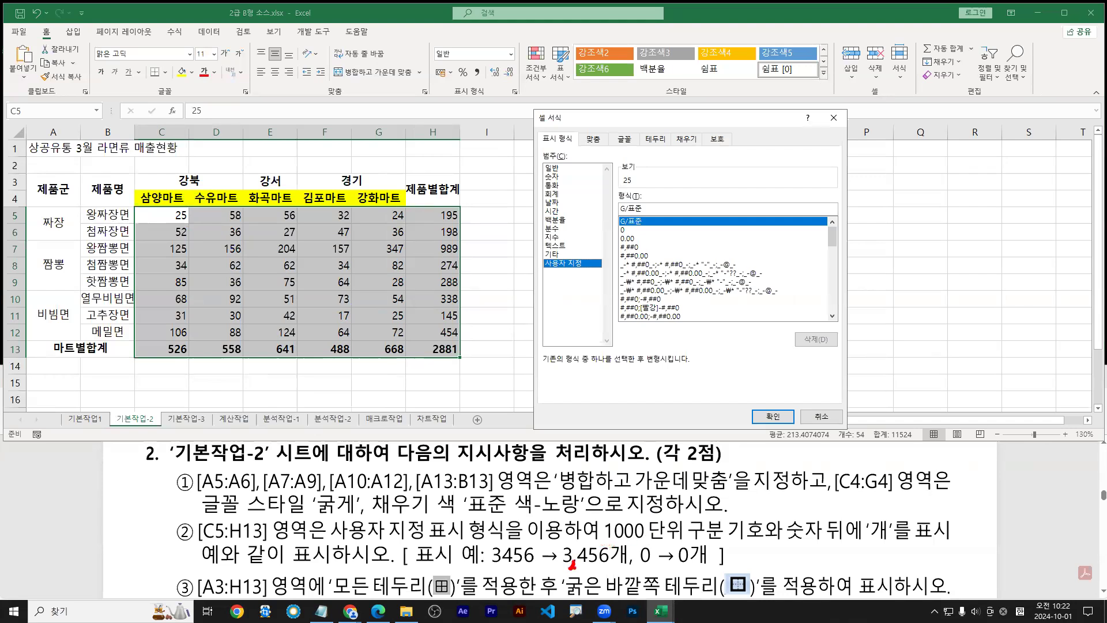
mouse_move(603, 542)
mouse_down()
mouse_move(794, 544)
mouse_move(771, 544)
mouse_up()
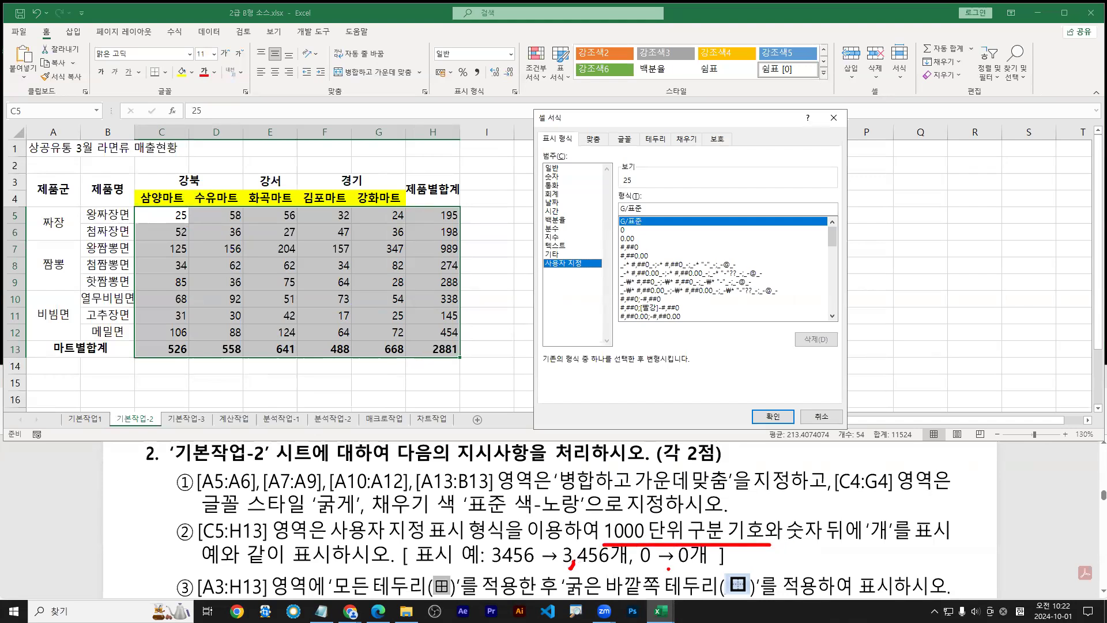
drag(651, 570, 721, 571)
drag(479, 575, 632, 575)
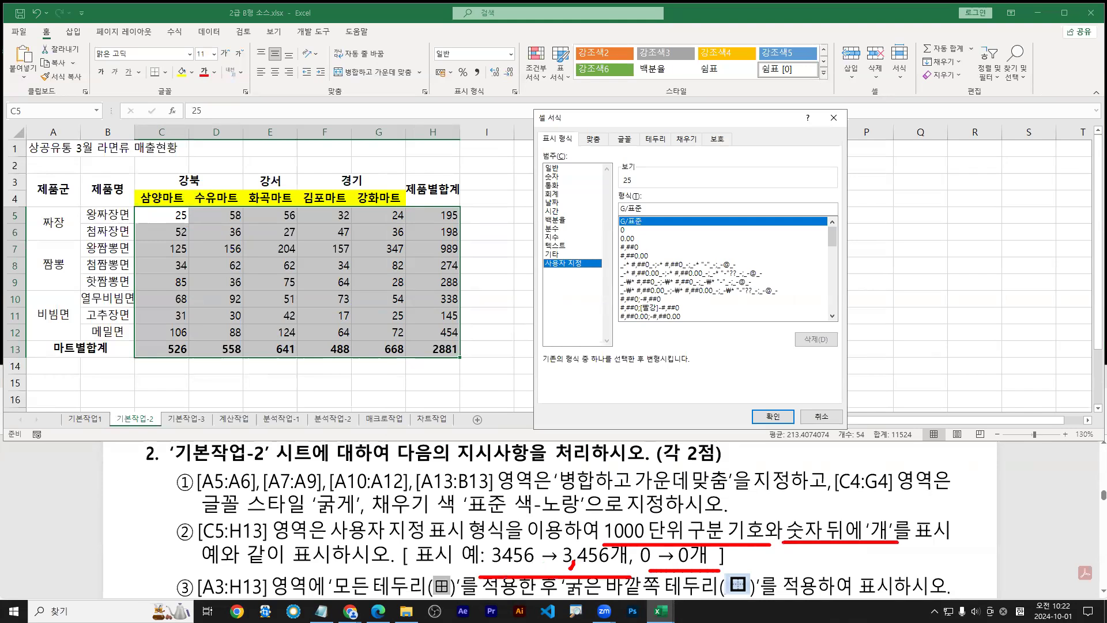
key(Escape)
Reopen Format Cells and annotate the 사용자 지정 format code list
key(ctrl+1)
click(694, 215)
drag(540, 227, 543, 429)
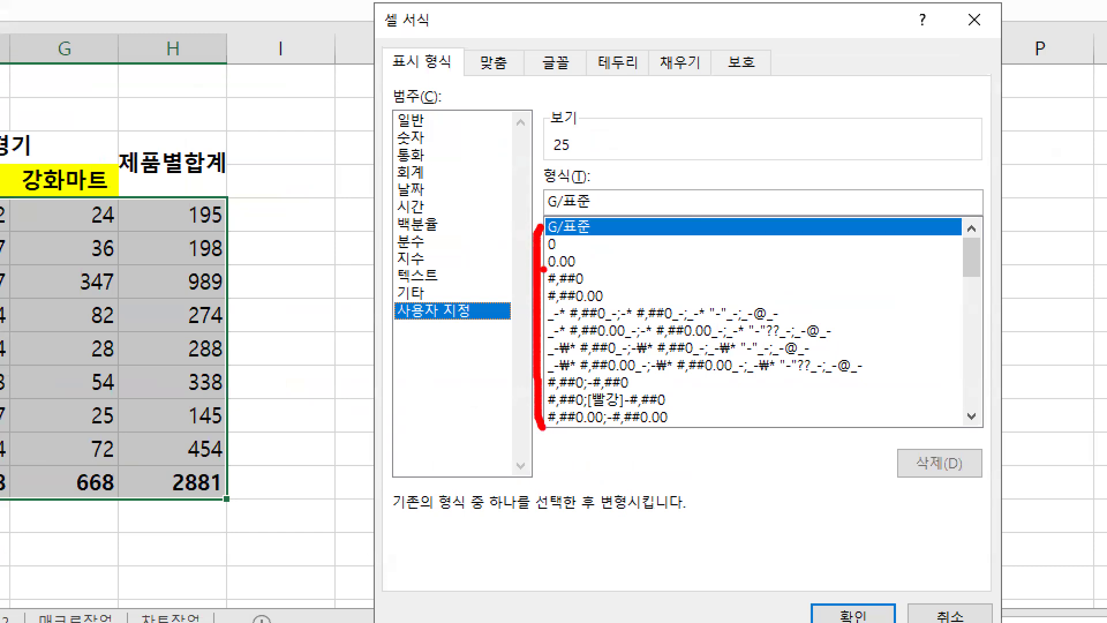
key(e)
mouse_move(540, 265)
mouse_down()
mouse_move(591, 294)
mouse_move(580, 312)
mouse_move(595, 277)
mouse_move(596, 287)
mouse_move(588, 269)
mouse_move(671, 272)
mouse_move(655, 270)
mouse_move(732, 294)
mouse_up()
mouse_move(793, 272)
mouse_down()
mouse_move(780, 291)
mouse_move(795, 288)
mouse_up()
key(e)
key(r)
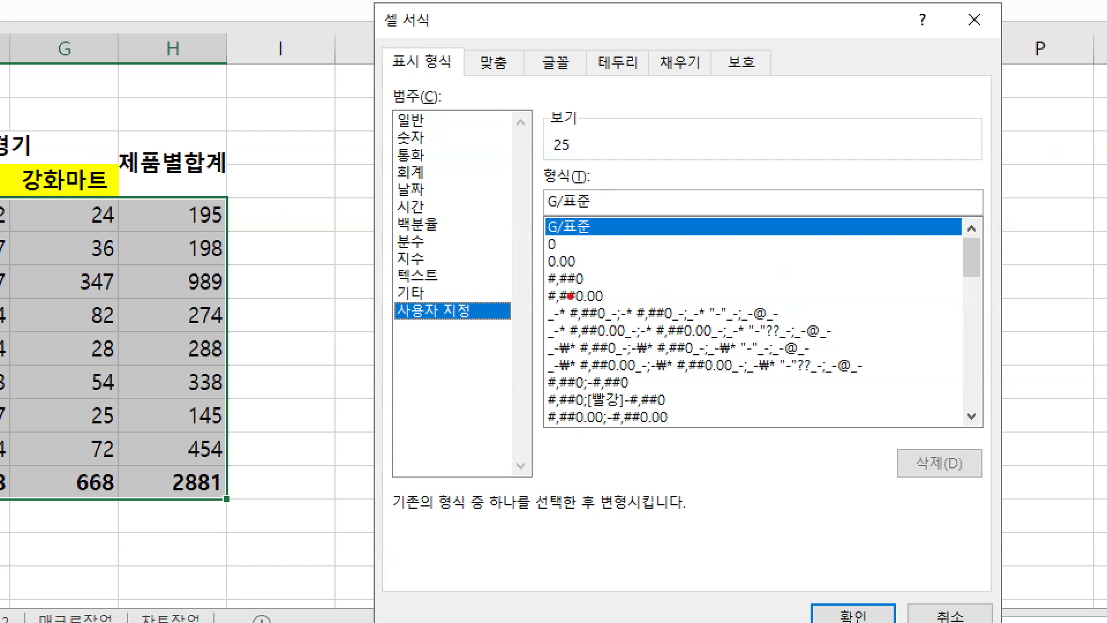
drag(539, 288, 611, 287)
mouse_move(709, 265)
mouse_down()
mouse_move(699, 264)
mouse_move(777, 290)
mouse_move(815, 286)
mouse_move(807, 258)
mouse_up()
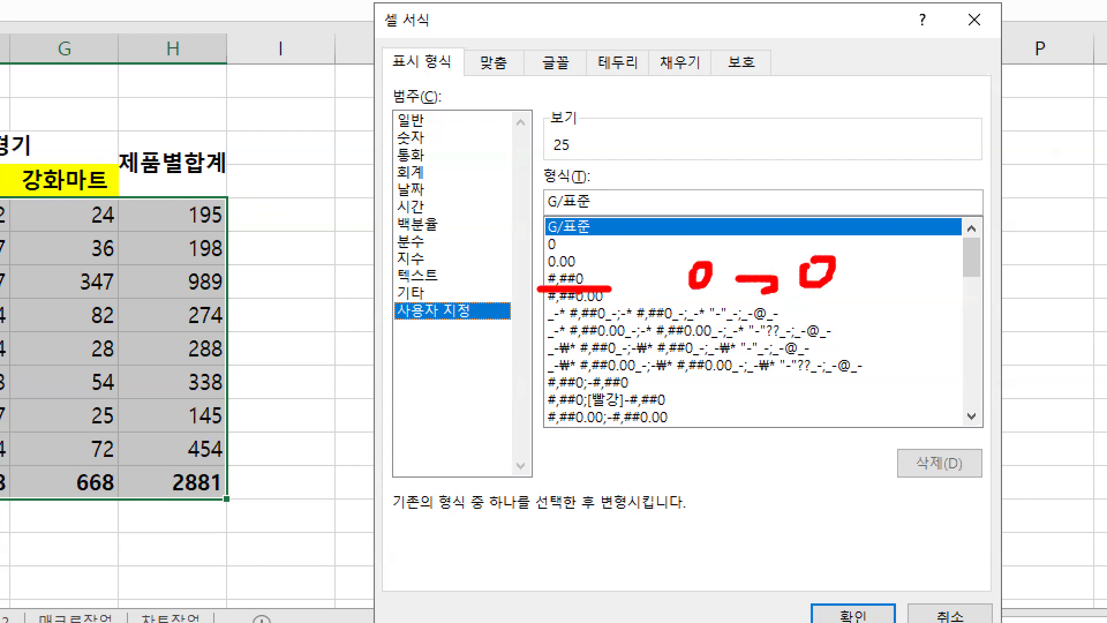
key(r)
mouse_move(574, 277)
mouse_down()
mouse_move(606, 286)
mouse_move(577, 293)
mouse_up()
drag(595, 271, 593, 293)
key(Escape)
Pick #,##0, append 개 to make #,##0개, and apply it to C5:H13
click(632, 247)
click(657, 209)
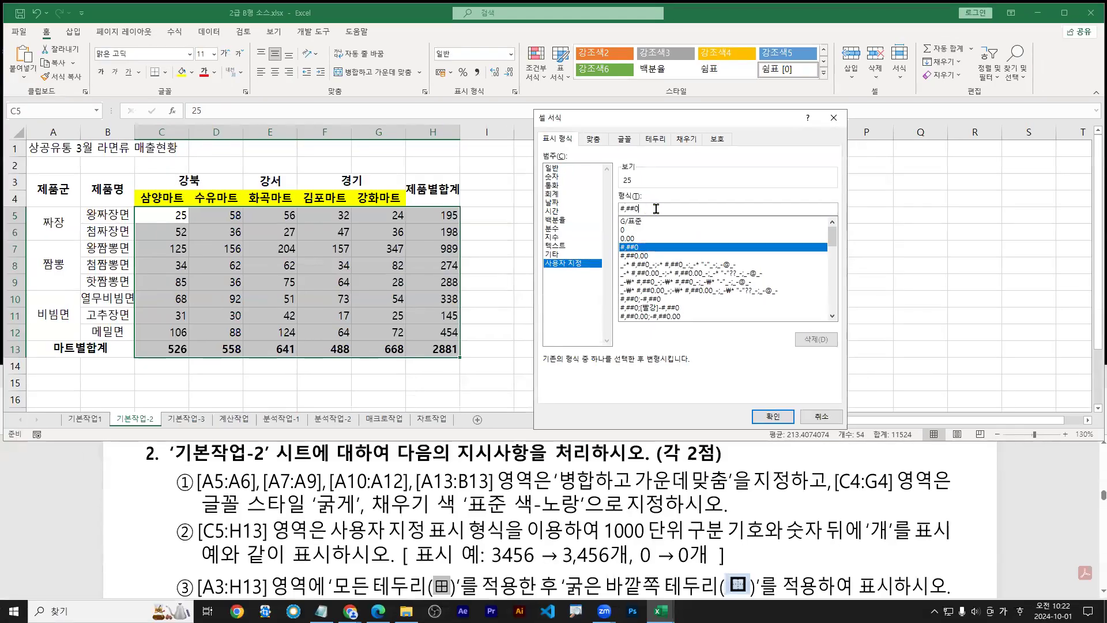
text(ㄱㅐ)
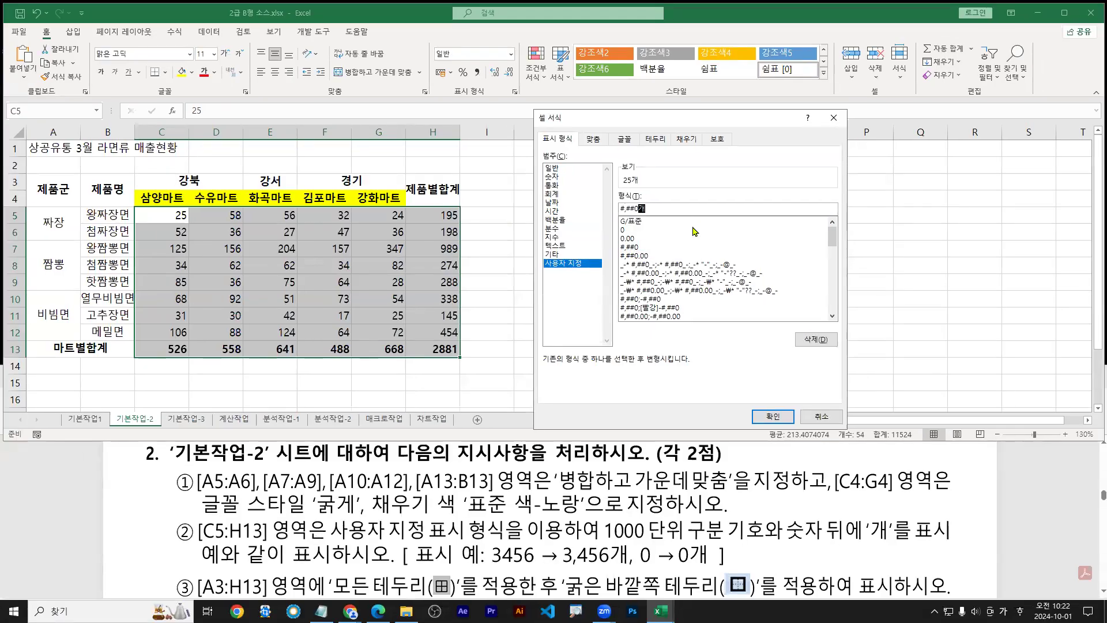
key(ctrl+1)
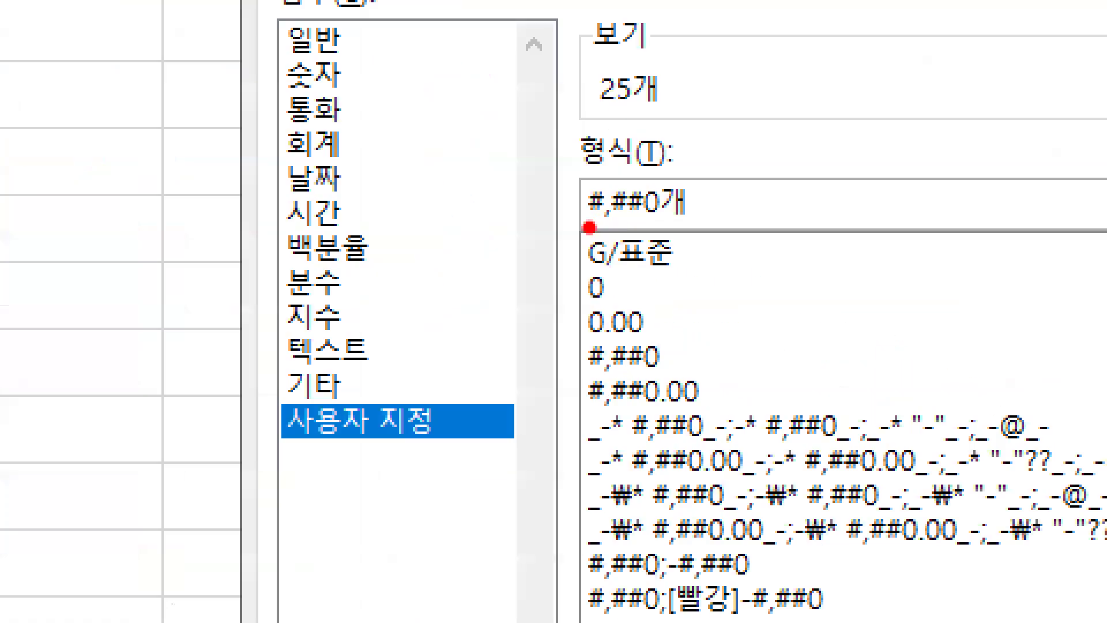
drag(600, 223, 668, 230)
drag(729, 102, 827, 151)
mouse_move(880, 101)
mouse_down()
mouse_move(880, 134)
mouse_move(919, 140)
mouse_move(995, 110)
mouse_move(975, 134)
mouse_up()
drag(1015, 81, 1016, 141)
mouse_move(1020, 112)
mouse_down()
mouse_move(1035, 110)
mouse_move(1040, 172)
mouse_up()
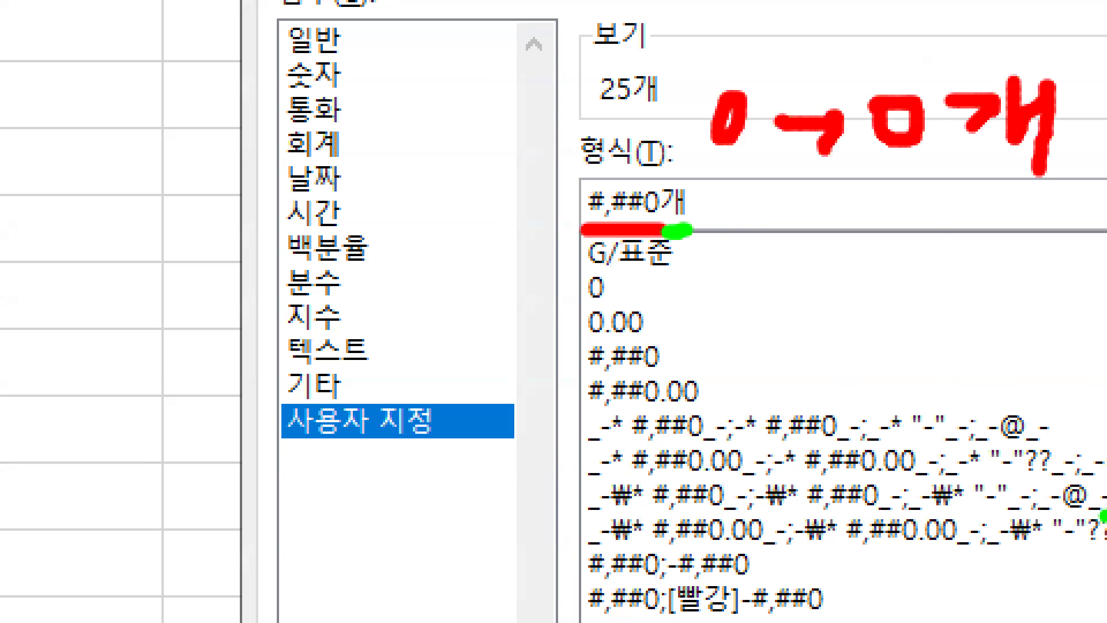
mouse_move(577, 334)
mouse_down()
mouse_move(674, 377)
mouse_move(623, 411)
mouse_move(607, 444)
mouse_up()
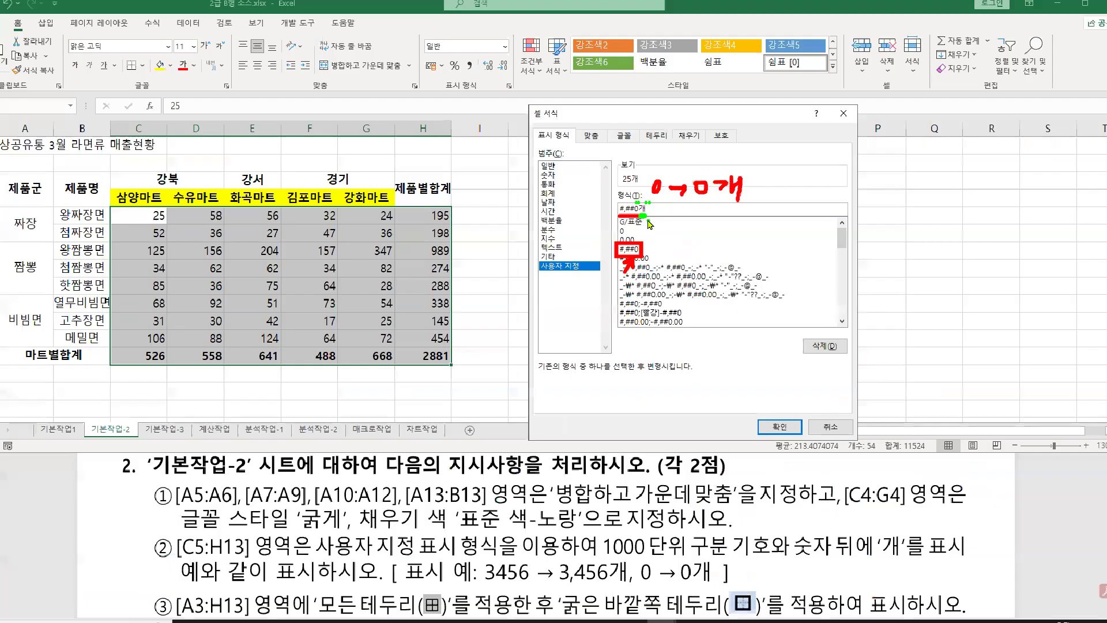
key(Return)
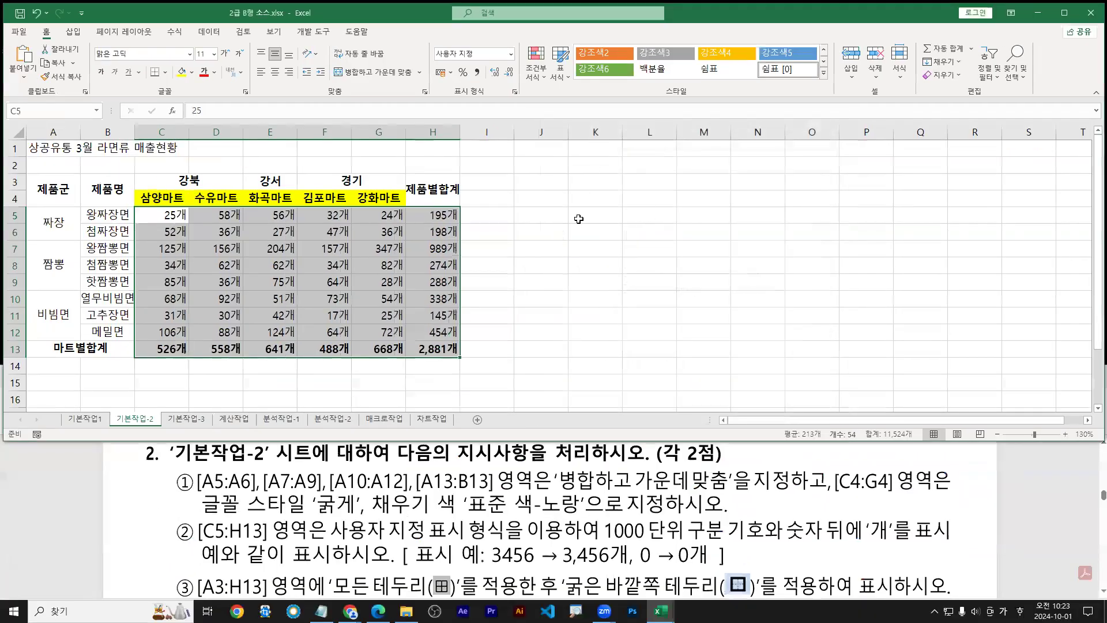
Review the #,##0"개" code in Format Cells and annotate the merged column-A cells
key(ctrl+1)
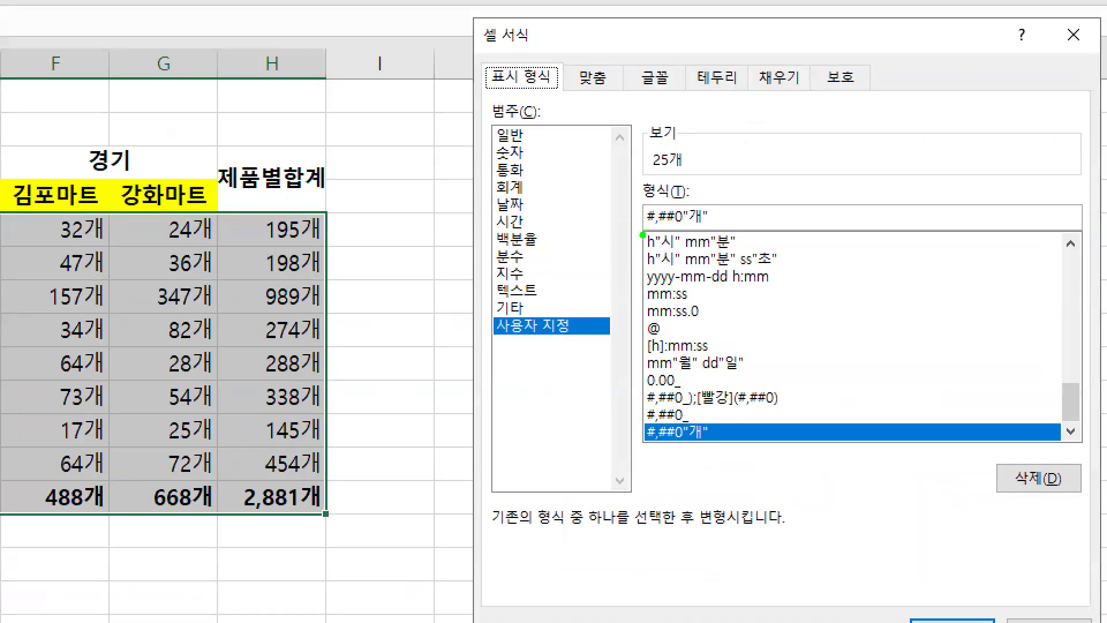
drag(645, 234, 708, 233)
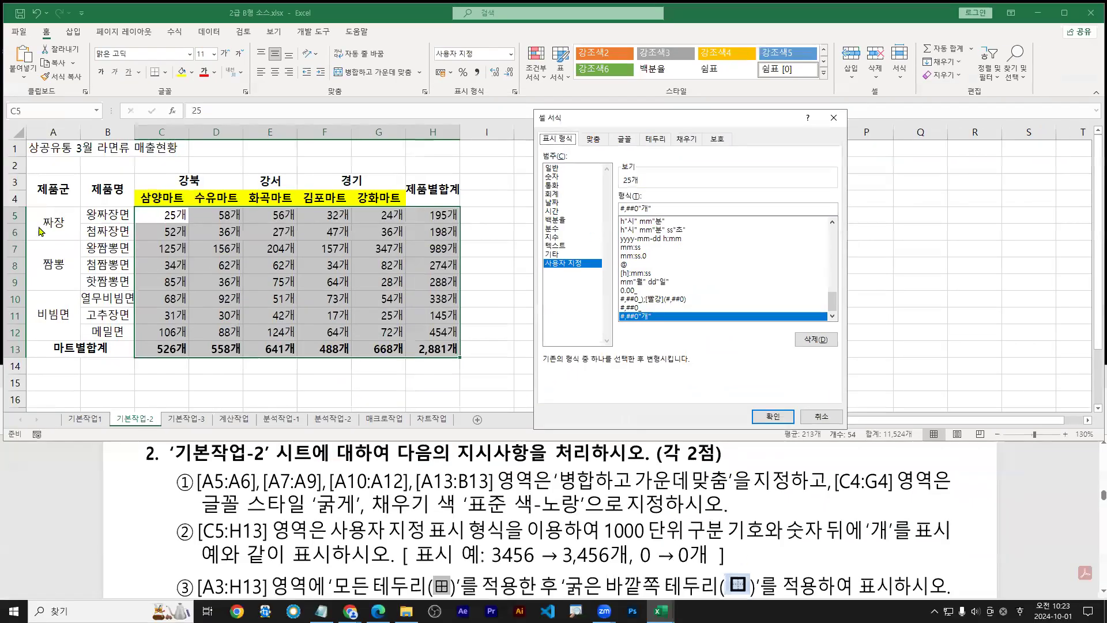
key(Return)
drag(39, 230, 46, 280)
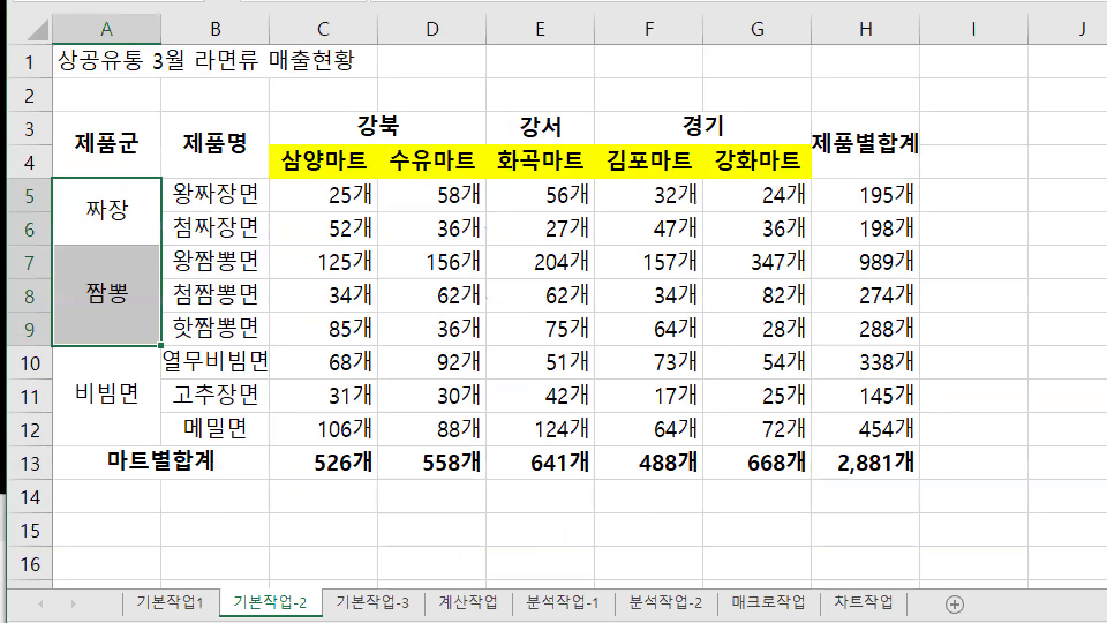
mouse_move(88, 237)
mouse_down()
mouse_move(128, 241)
mouse_move(116, 237)
mouse_move(117, 367)
mouse_up()
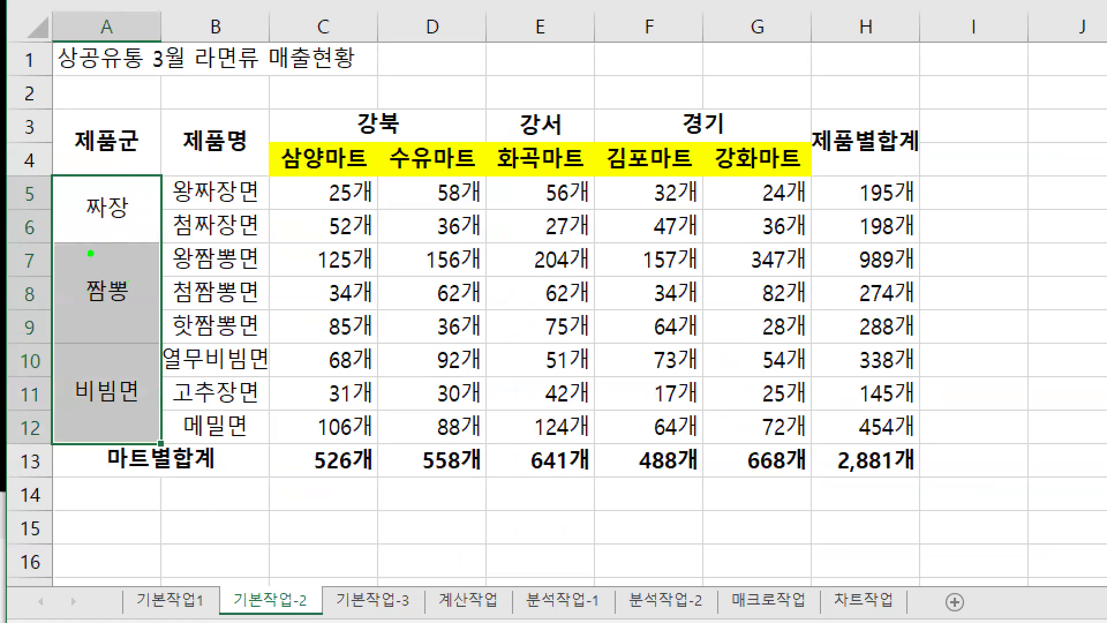
drag(68, 222, 82, 221)
drag(68, 304, 85, 306)
key(b)
mouse_move(116, 234)
mouse_down()
mouse_move(125, 259)
mouse_move(116, 212)
mouse_move(133, 281)
mouse_up()
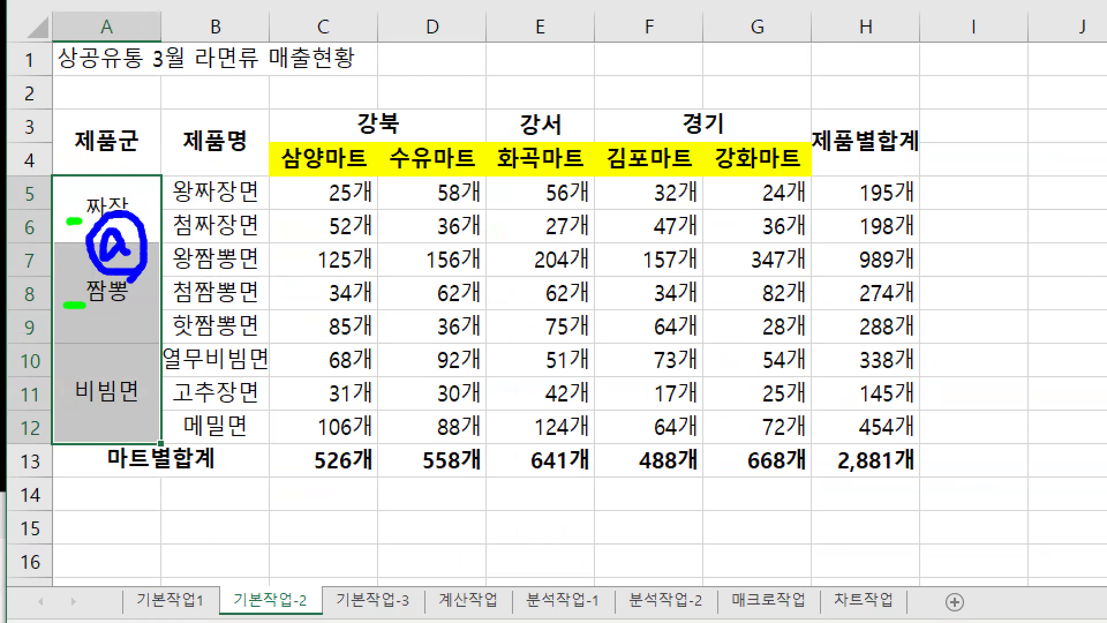
drag(330, 207, 357, 206)
key(Escape)
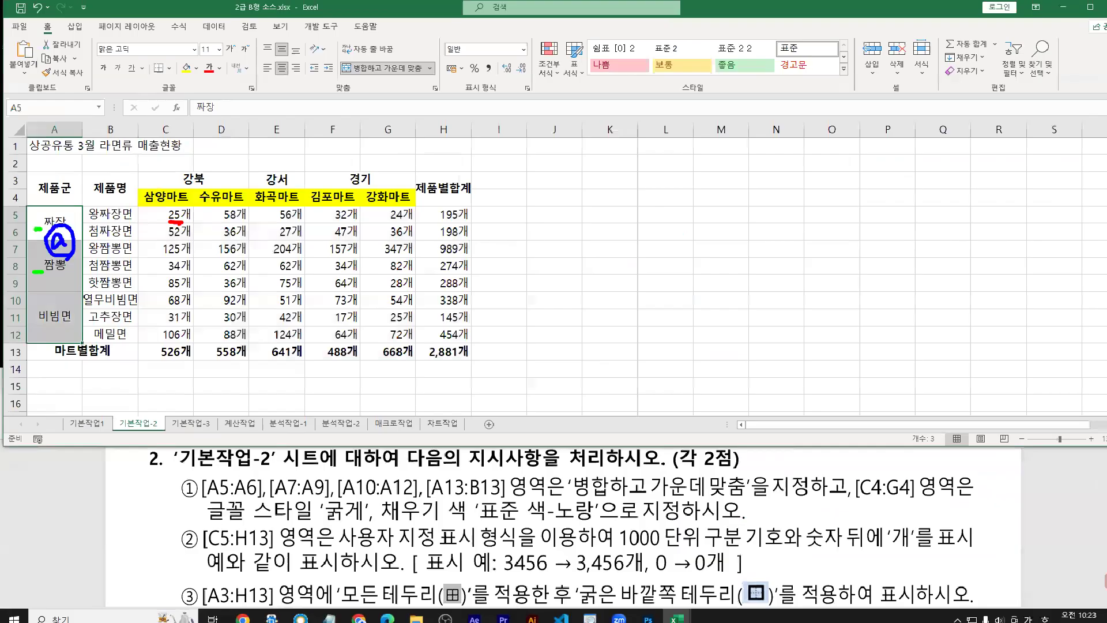
Replace the C5:H13 custom format code with @
drag(172, 217, 420, 353)
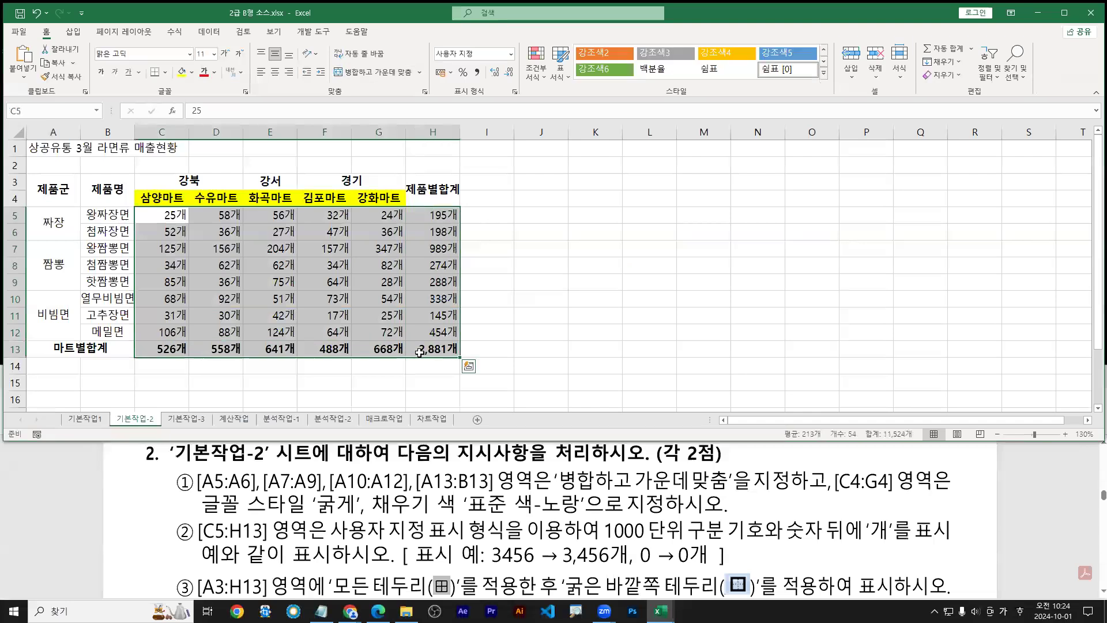
key(ctrl+1)
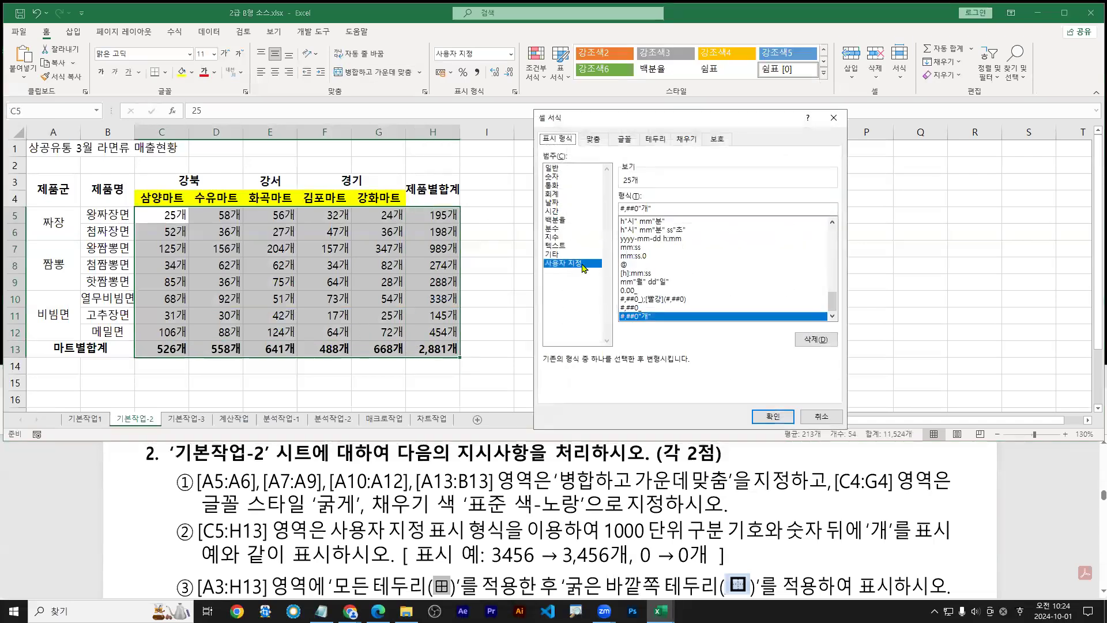
drag(660, 209, 412, 175)
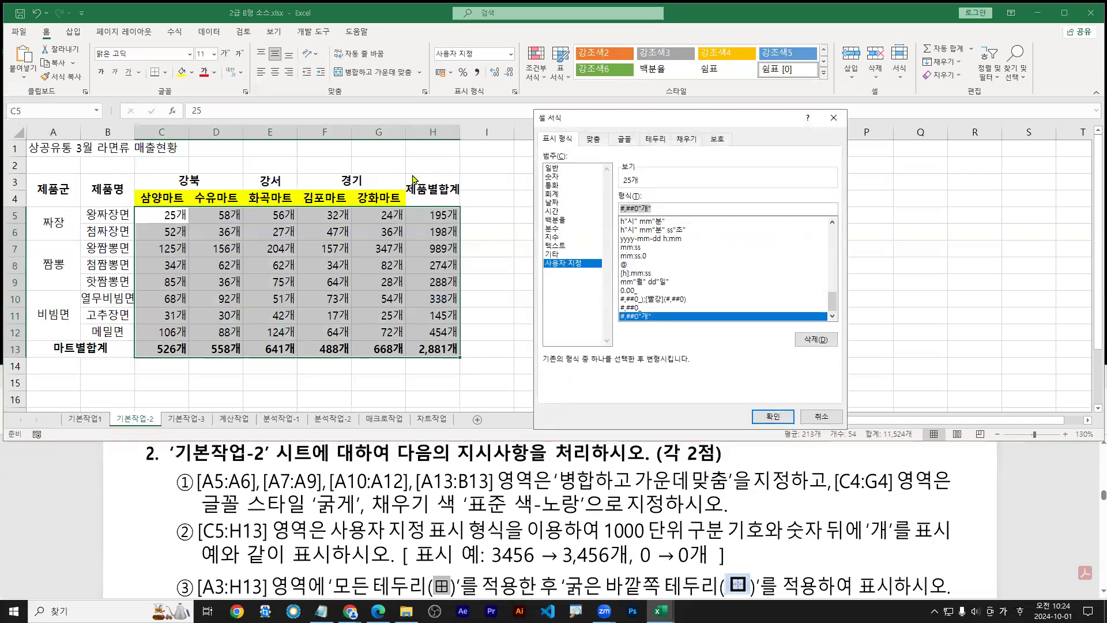
text(@ㄱ)
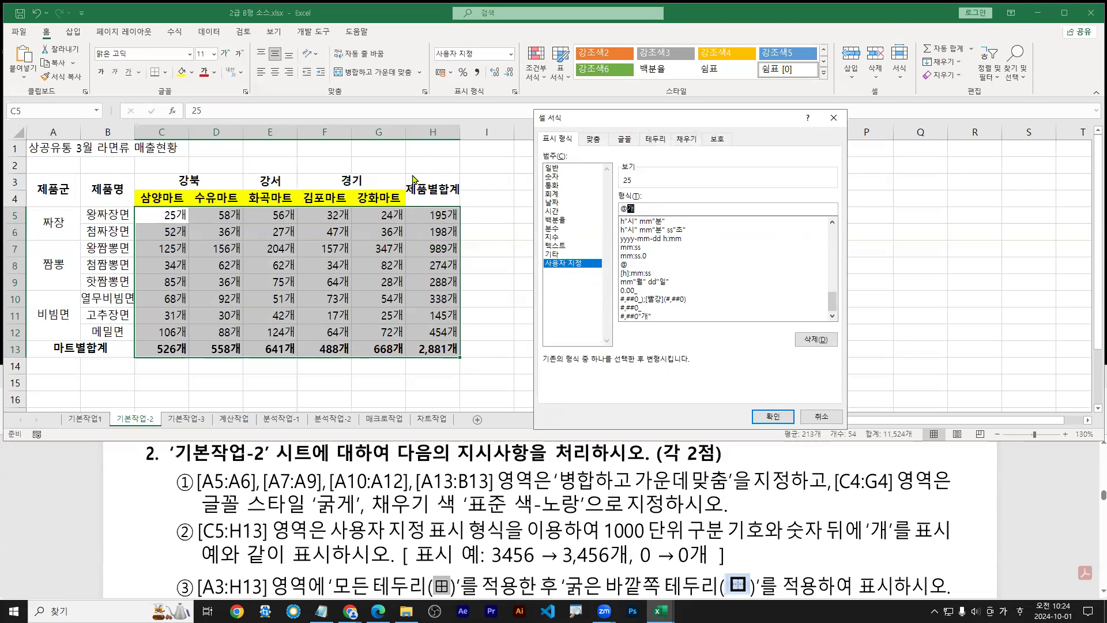
key(Return)
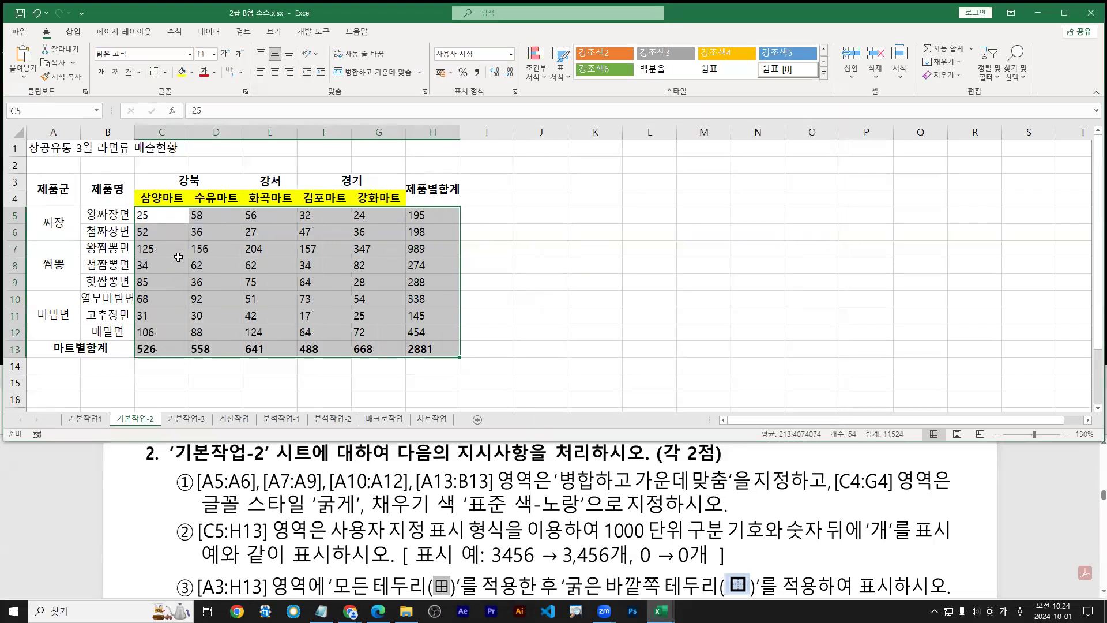
Select the merged product-group cells A5:A12 and preview the Format Cells number options
drag(54, 218, 53, 323)
key(ctrl+1)
click(75, 229)
drag(75, 228, 100, 227)
drag(76, 309, 93, 310)
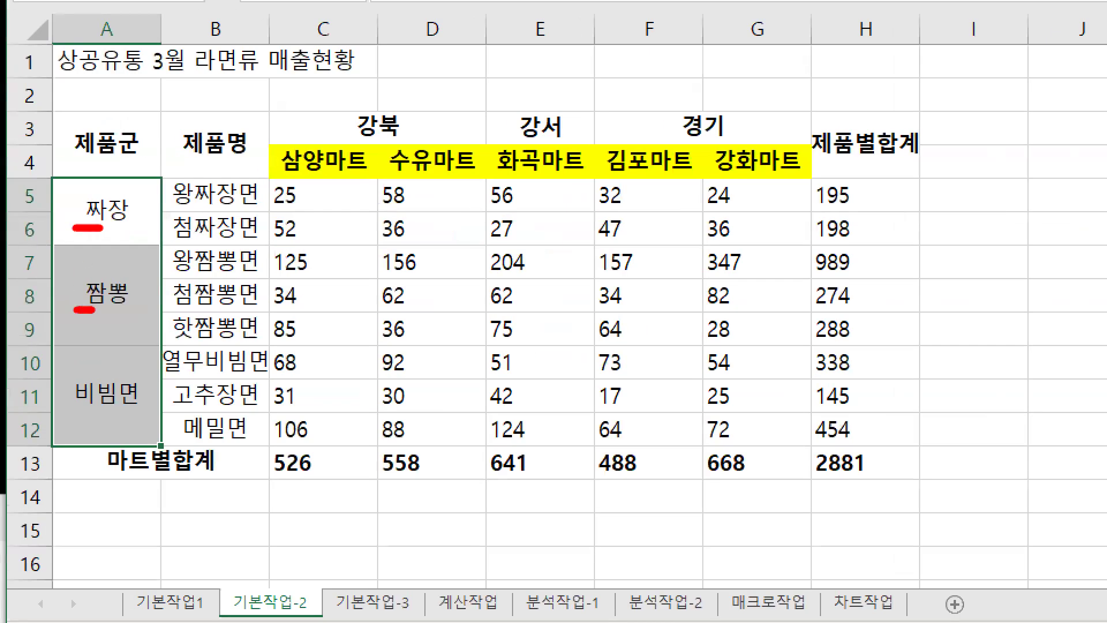
drag(68, 214, 74, 218)
drag(77, 290, 74, 286)
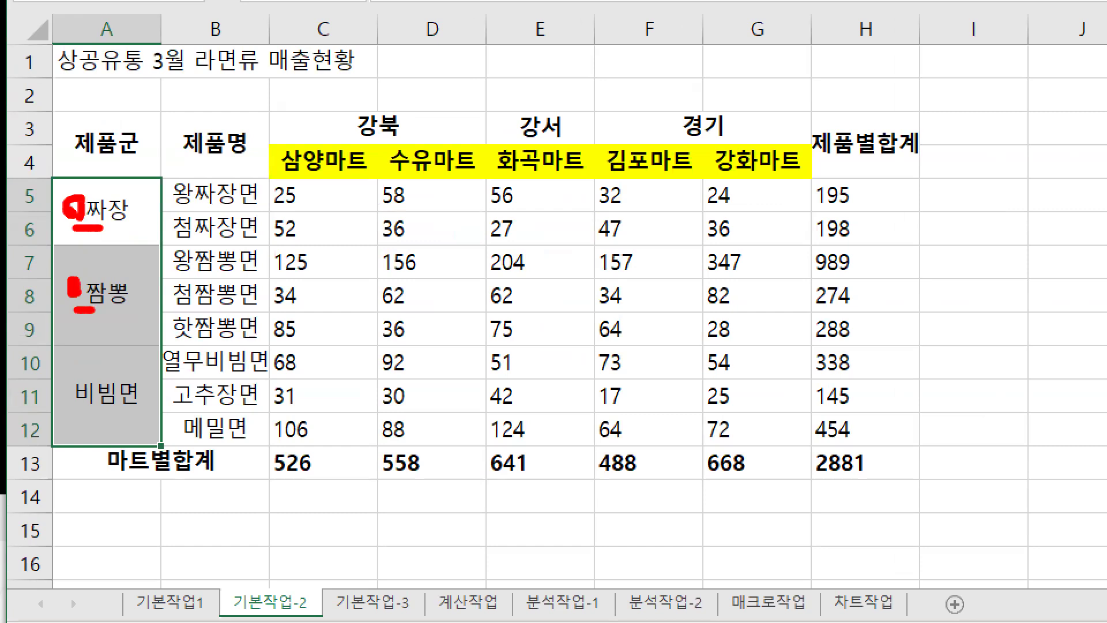
key(Escape)
Reselect A5:A12 and look over the Format Cells categories again without changing anything
mouse_move(57, 224)
mouse_down()
mouse_move(62, 325)
mouse_move(57, 313)
mouse_up()
key(ctrl+1)
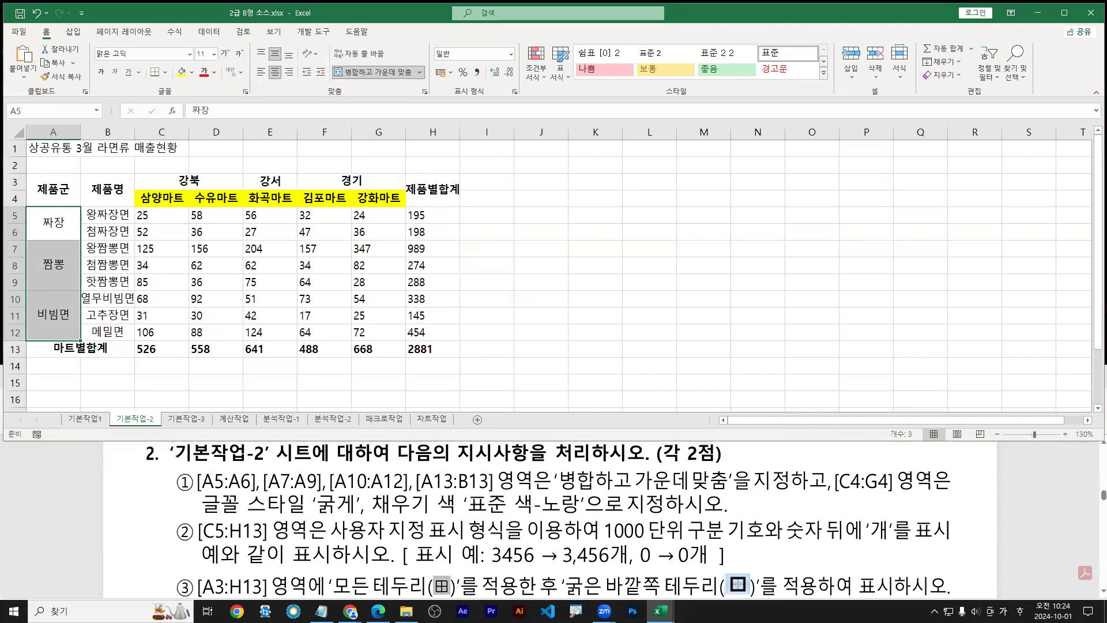
click(76, 225)
drag(49, 200, 62, 222)
drag(47, 218, 64, 218)
drag(59, 226, 61, 252)
drag(74, 233, 75, 240)
drag(69, 328, 71, 334)
drag(56, 411, 69, 412)
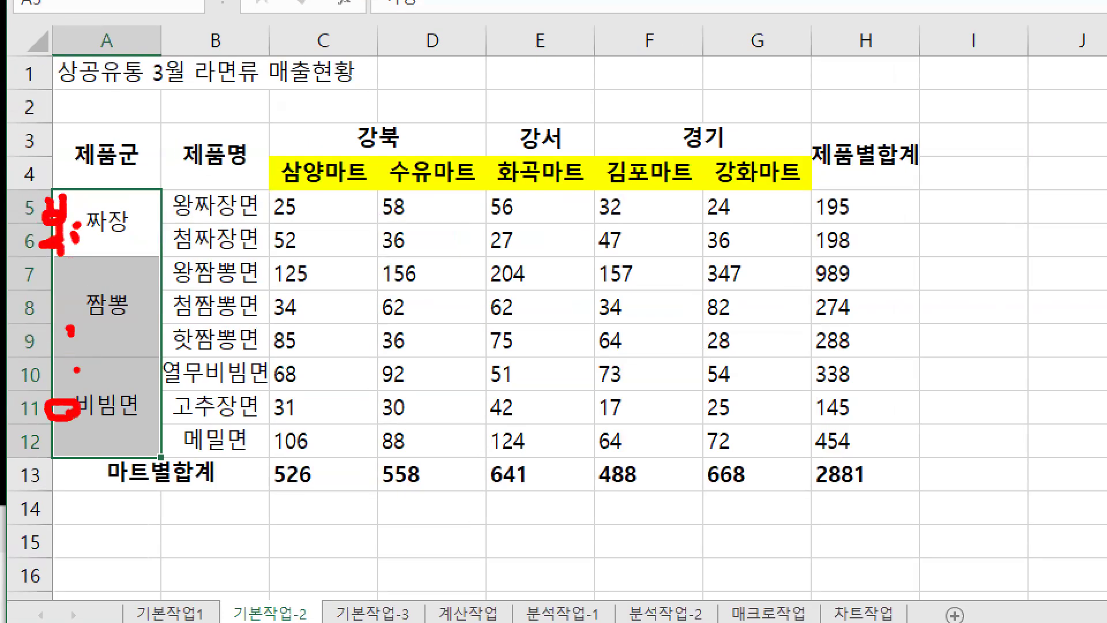
key(Escape)
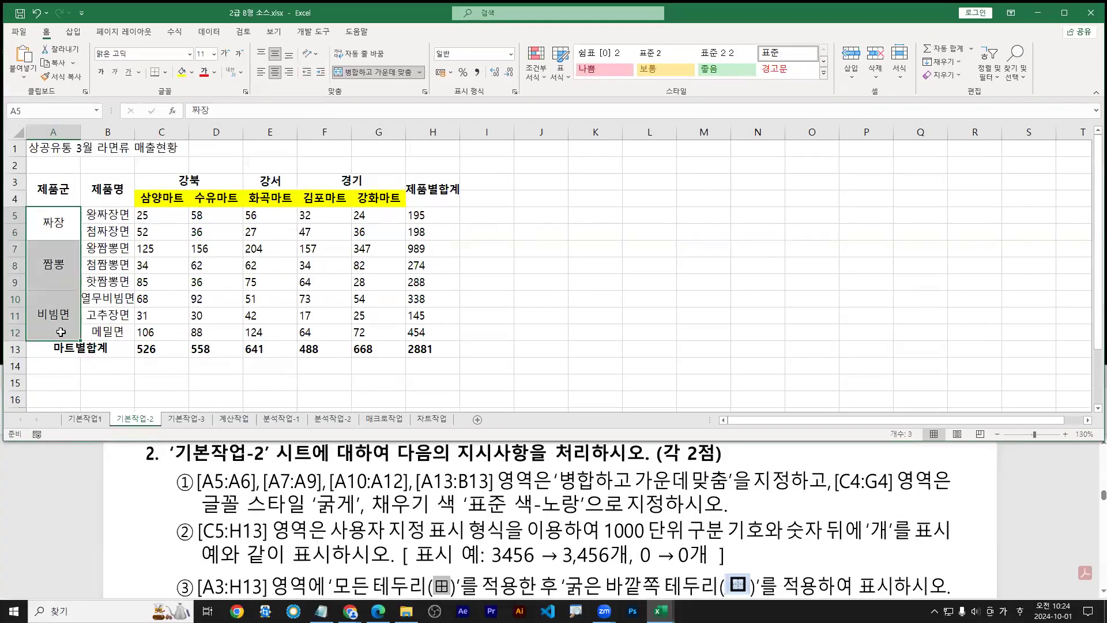
Give A5:A12 a custom format that puts 볶음 before the General code
key(ctrl+1)
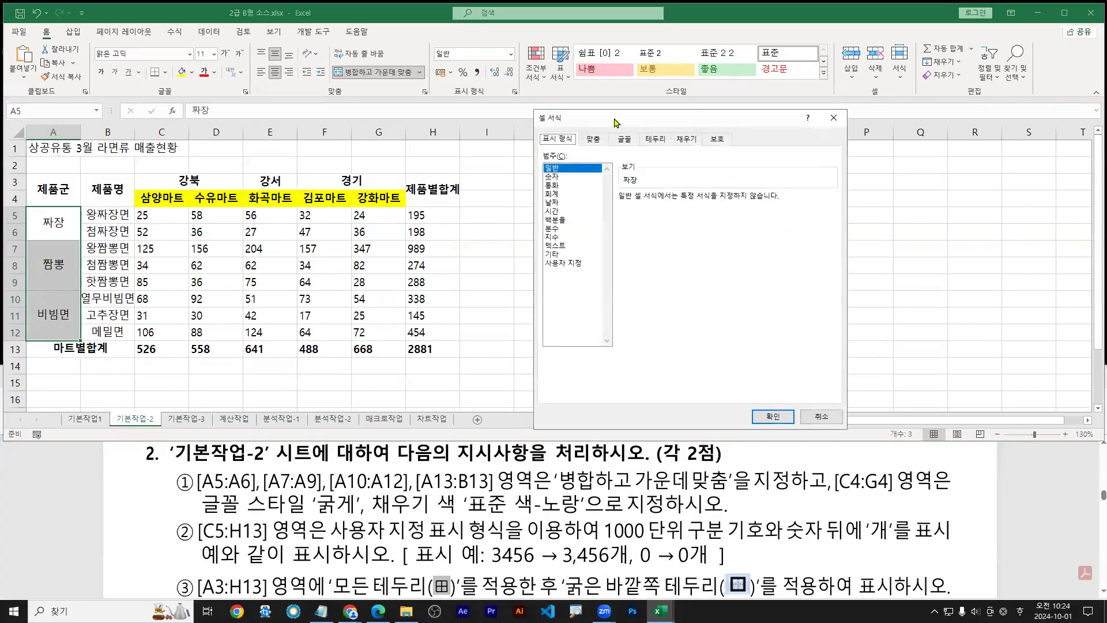
drag(616, 122, 201, 166)
click(148, 308)
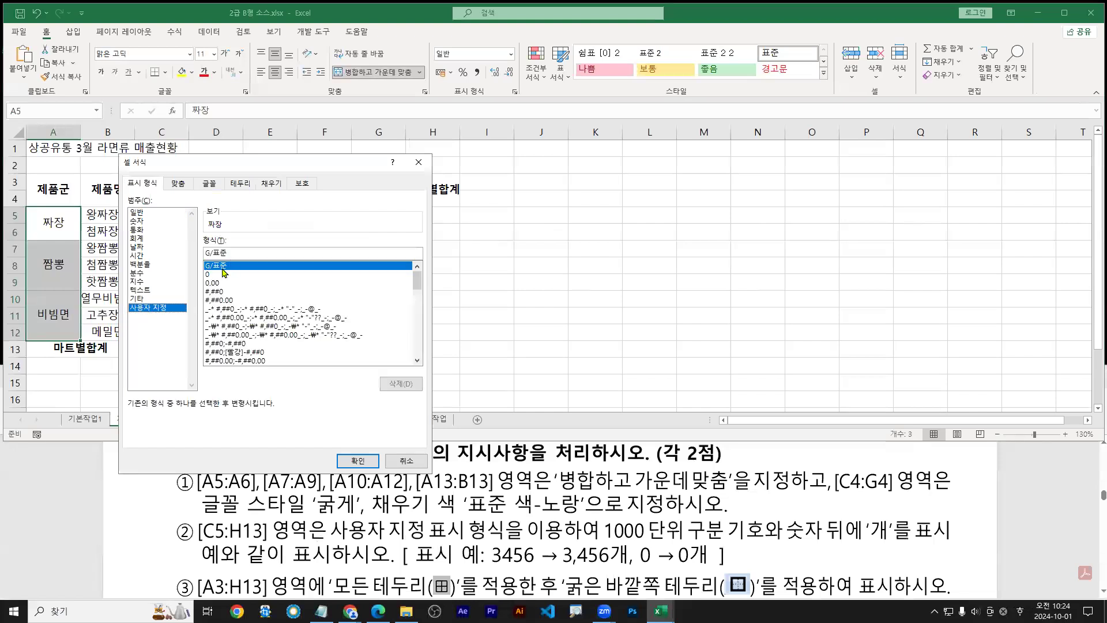
click(212, 283)
click(214, 266)
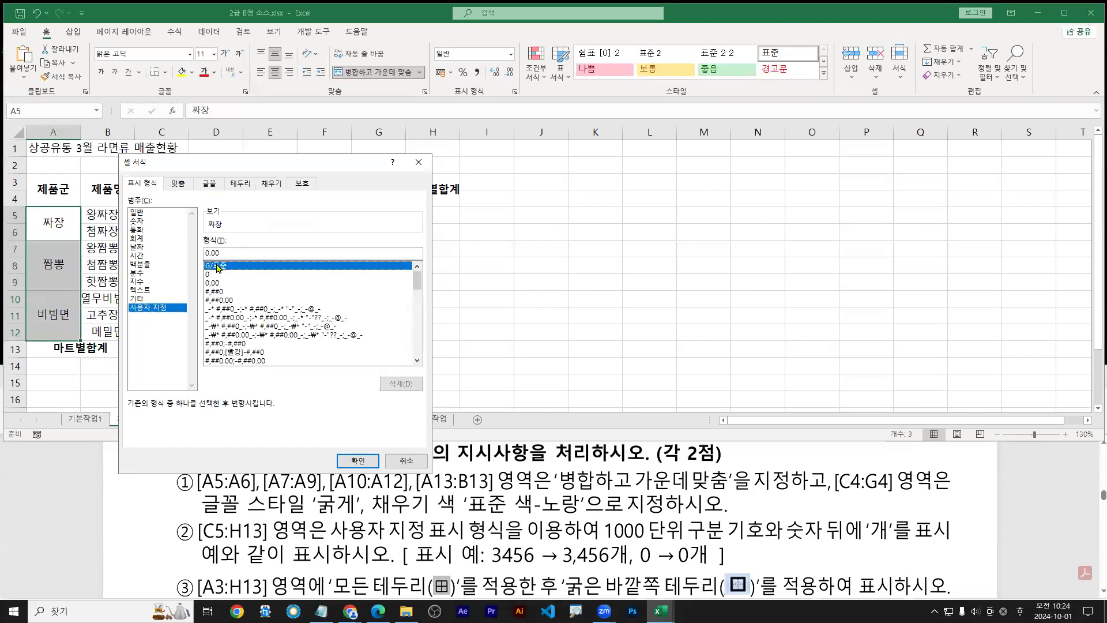
click(207, 254)
text(ㅂ)
key(BackSpace)
text("ㅂG/표준)
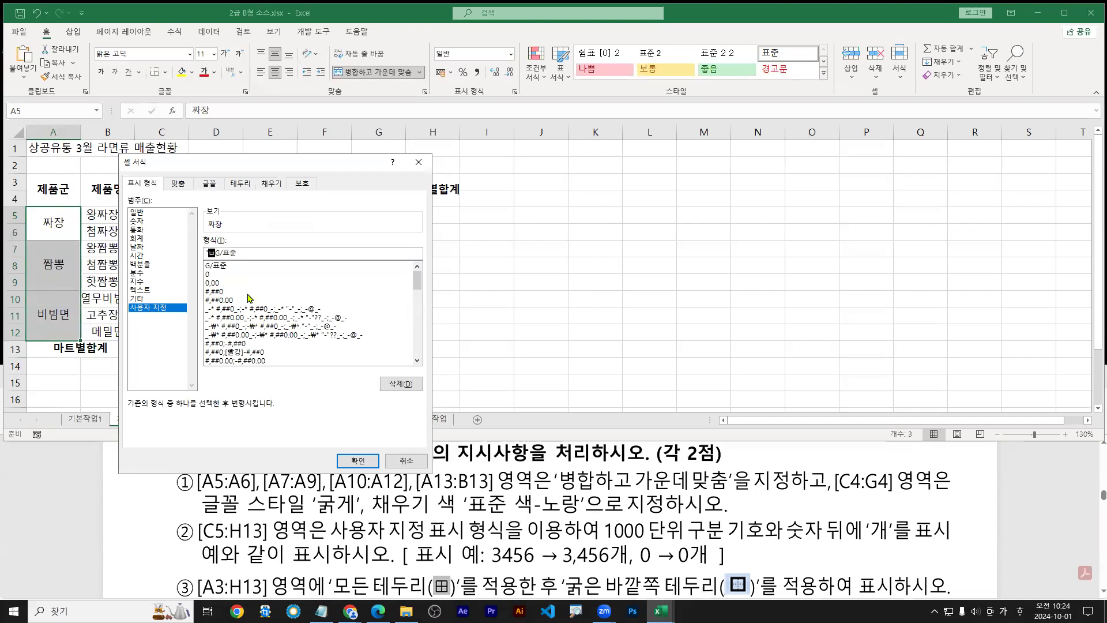
text(볶음")
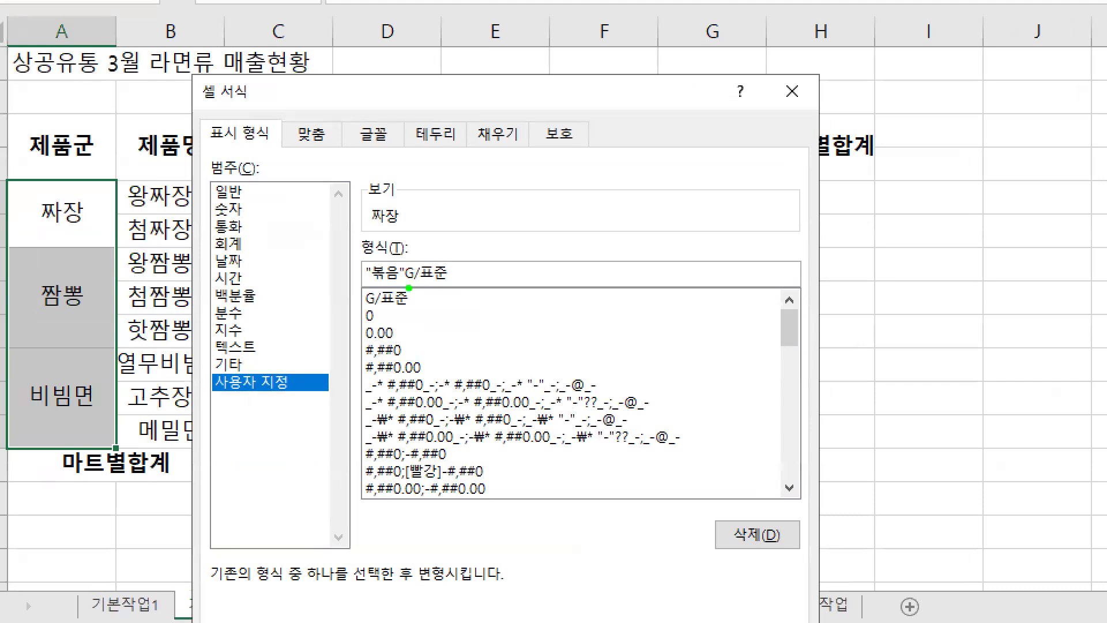
drag(409, 288, 467, 287)
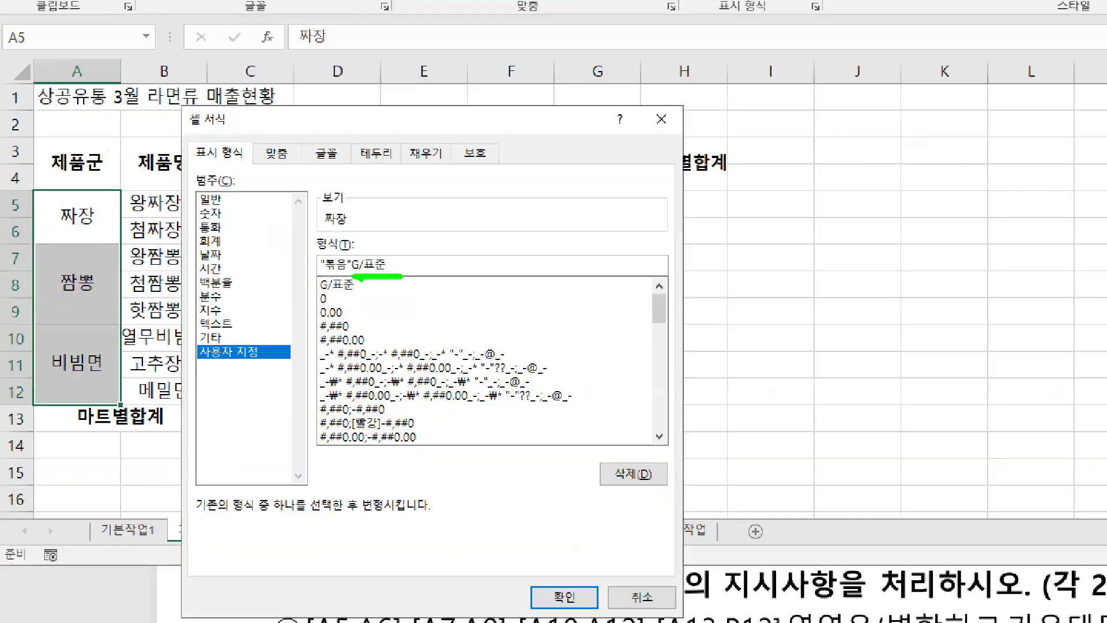
key(Return)
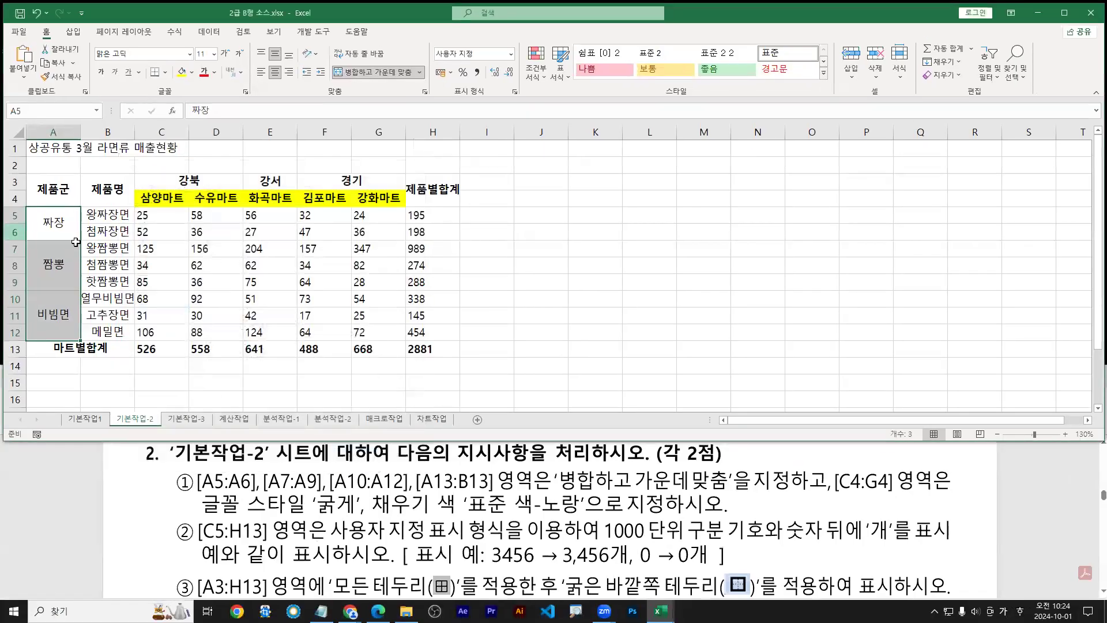
Change the custom format to "볶음"@ so cells read 볶음짜장, 볶음짬뽕 and 볶음비빔면
key(ctrl+1)
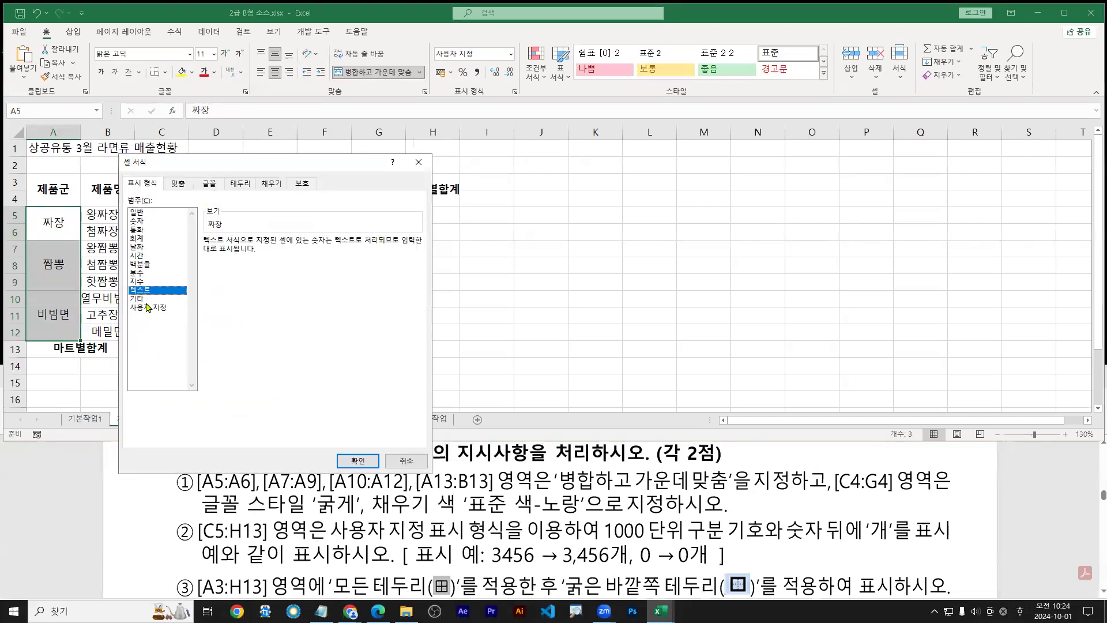
click(209, 291)
click(205, 253)
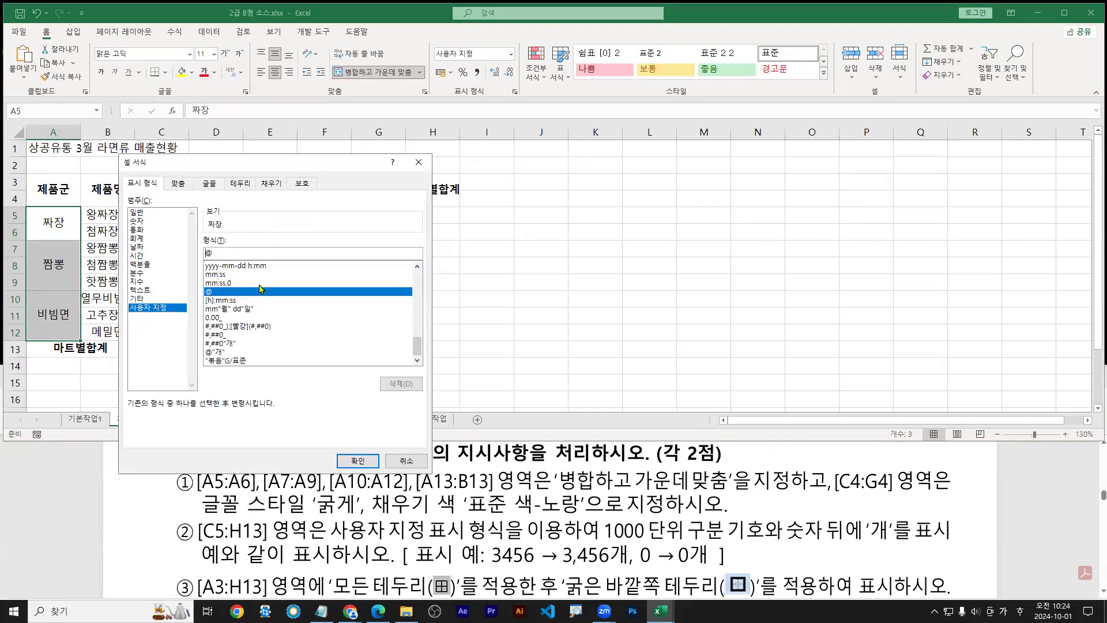
text("볶음")
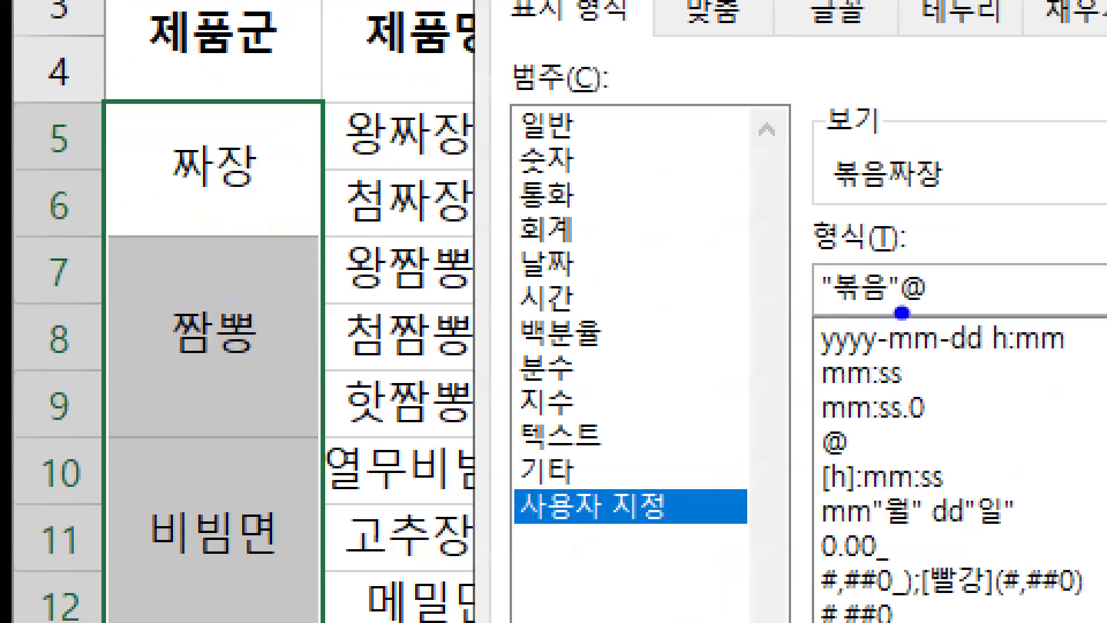
drag(907, 314, 928, 316)
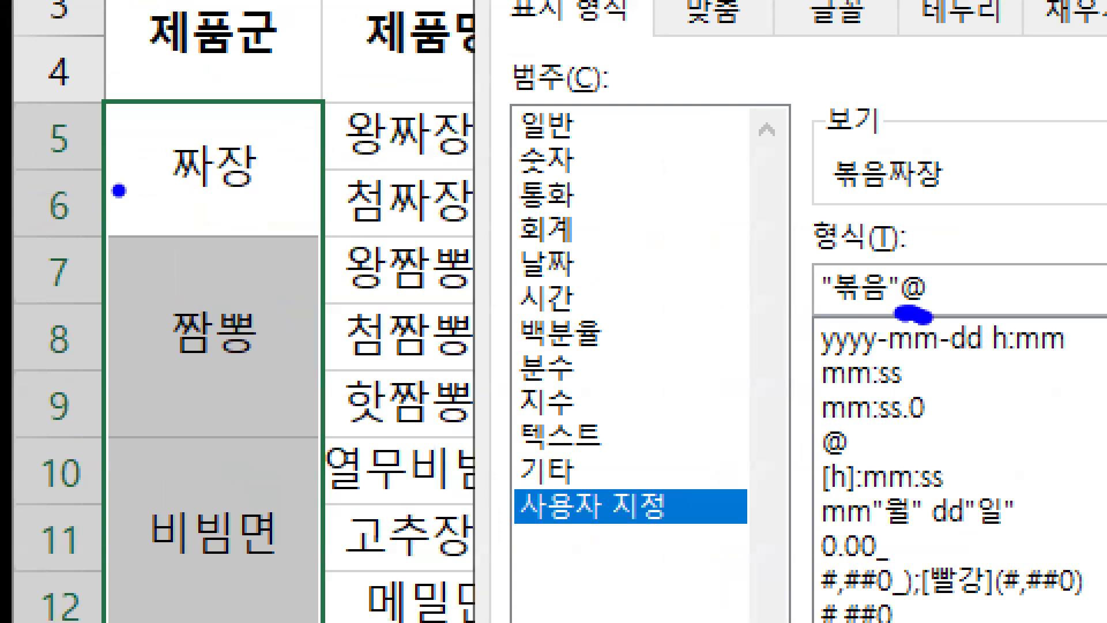
drag(169, 202, 234, 202)
drag(183, 376, 255, 372)
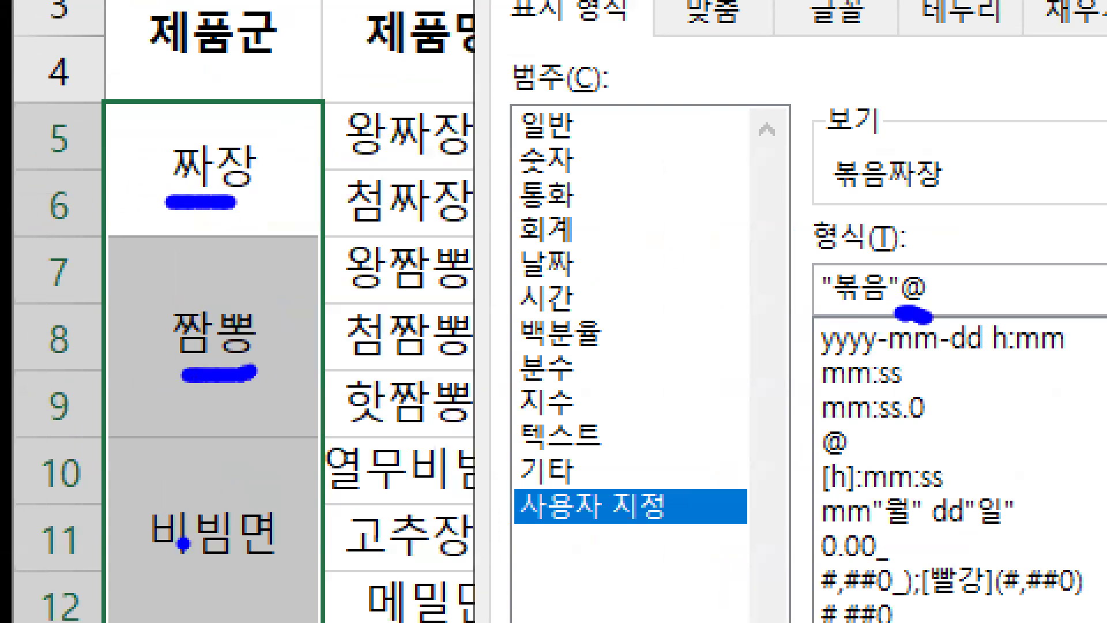
drag(166, 577, 248, 577)
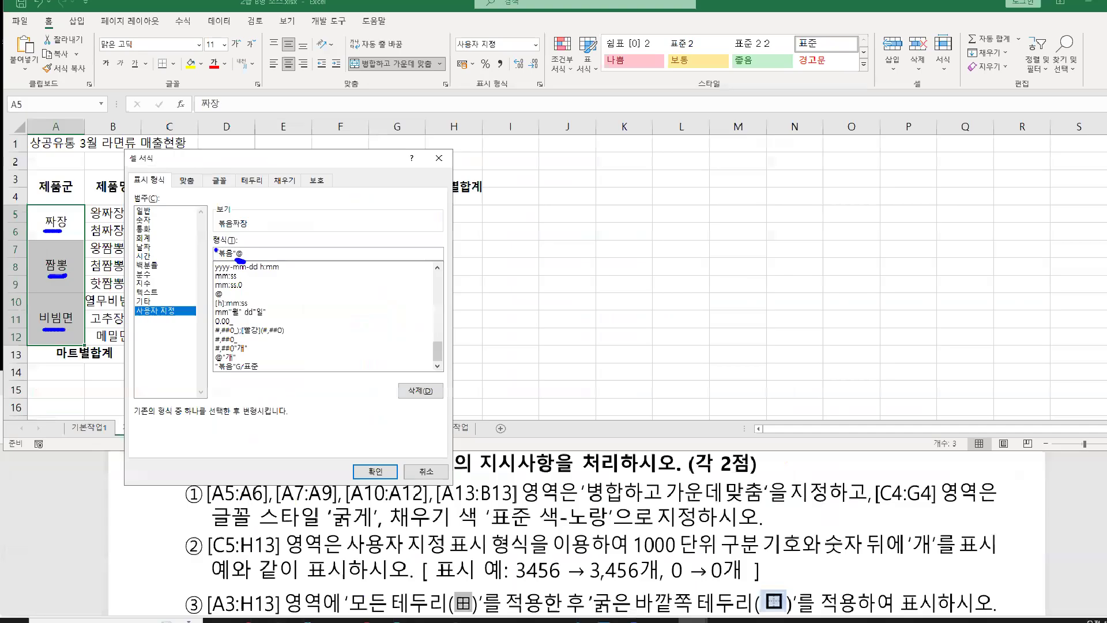
key(Return)
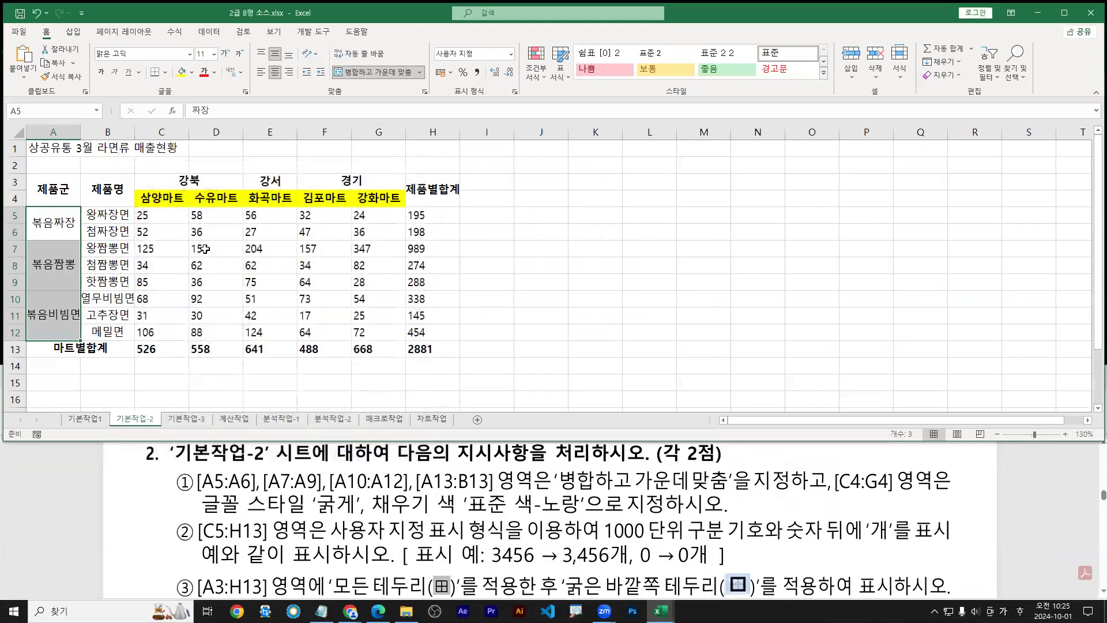
Reset the product-group cells in column A to the General number format
click(189, 54)
click(189, 54)
click(511, 57)
click(465, 85)
Give C5:H13 a custom format adding 개 after G/표준, so figures show like 25개
click(161, 215)
shift+click(418, 348)
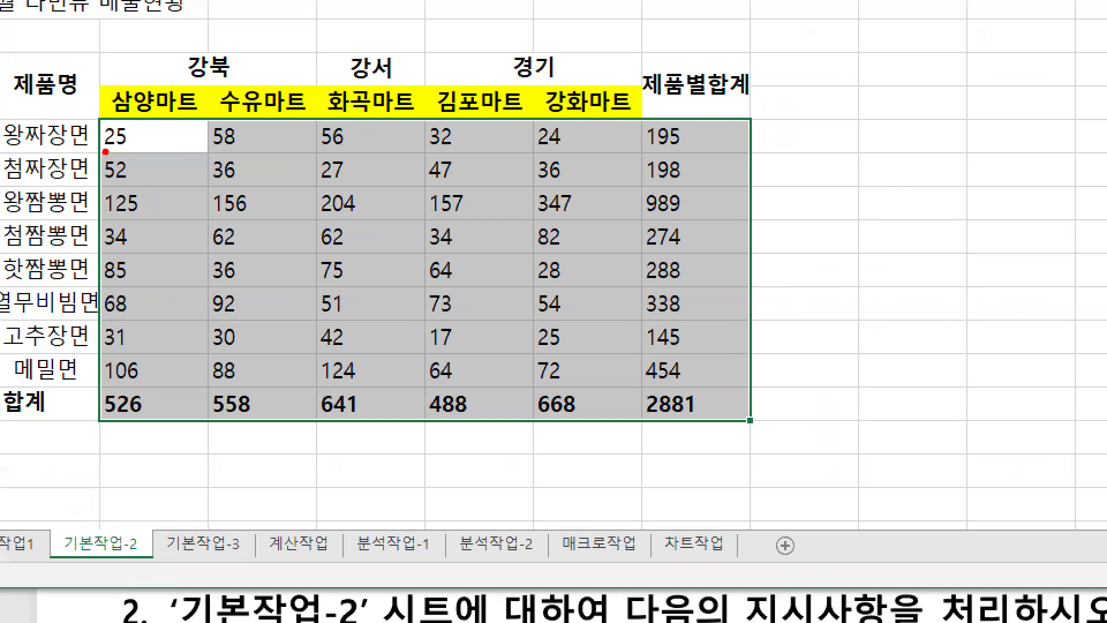
drag(106, 151, 151, 146)
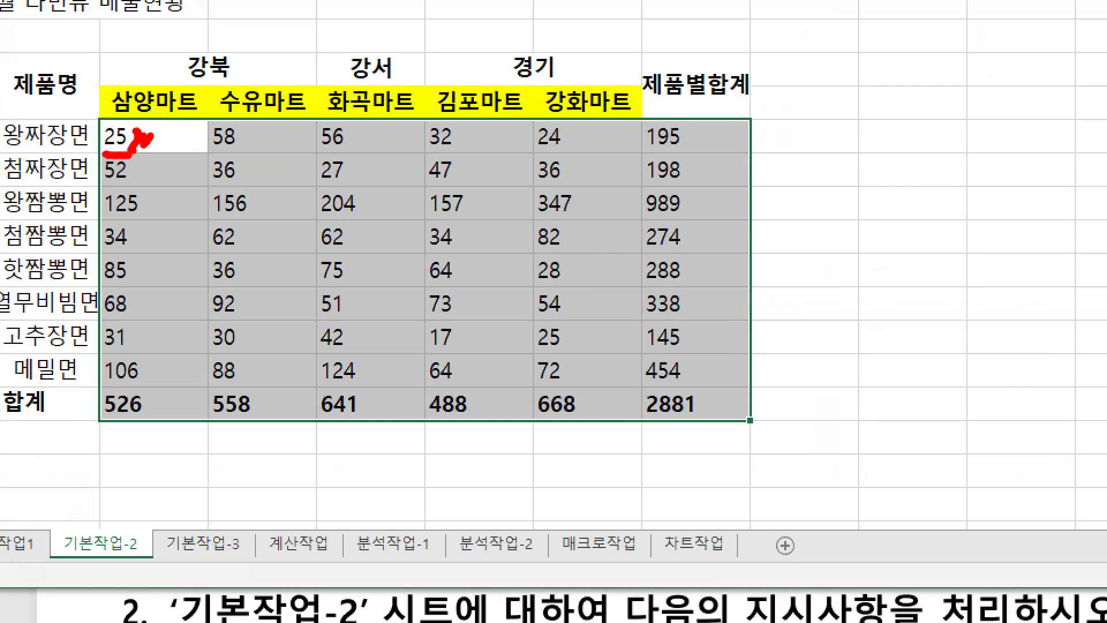
key(ctrl+1)
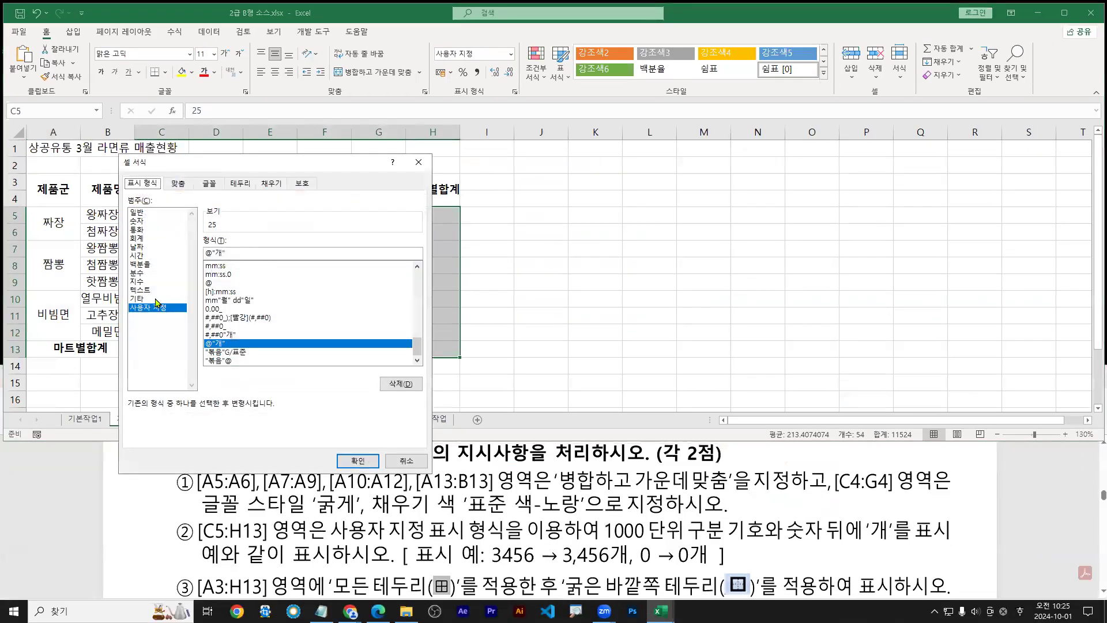
drag(417, 346, 418, 276)
click(271, 266)
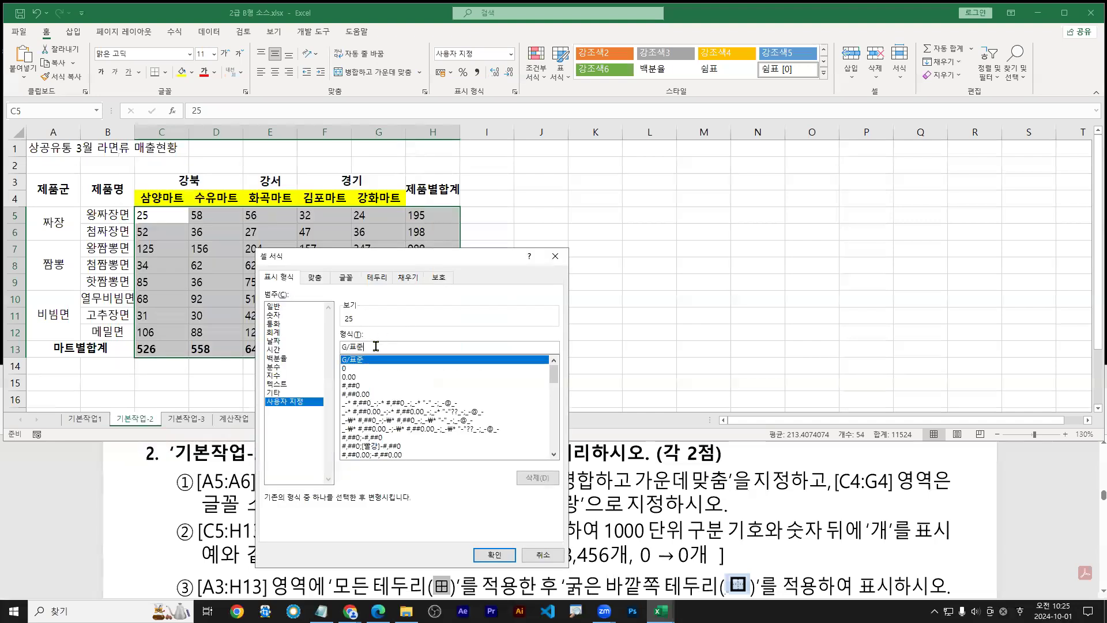
click(370, 346)
text(ㄱ)
key(Return)
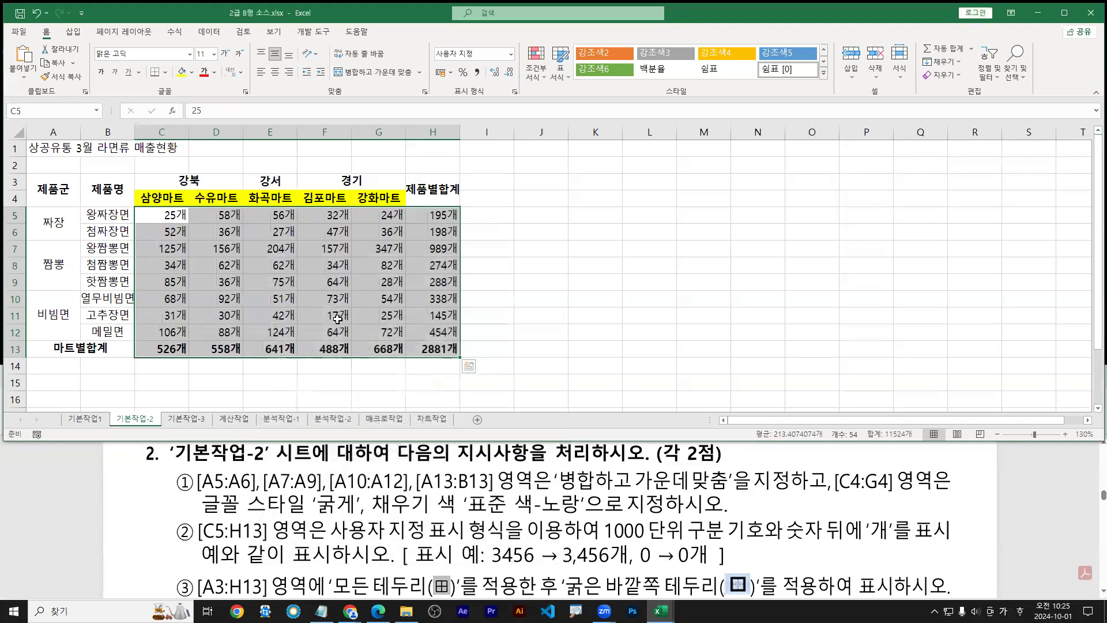
drag(241, 236, 259, 236)
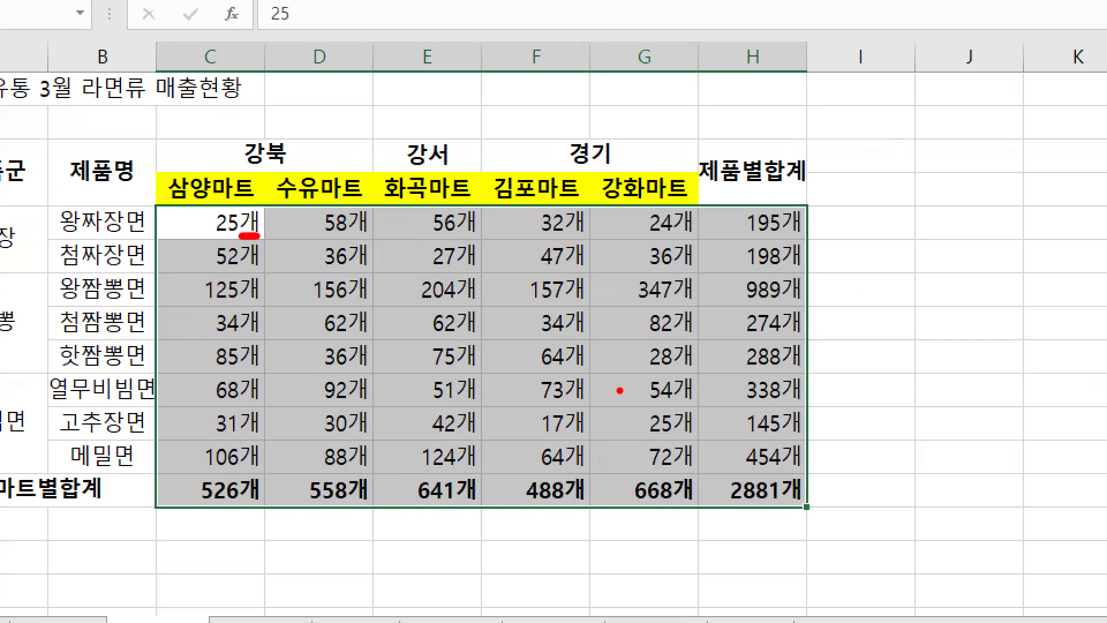
key(Escape)
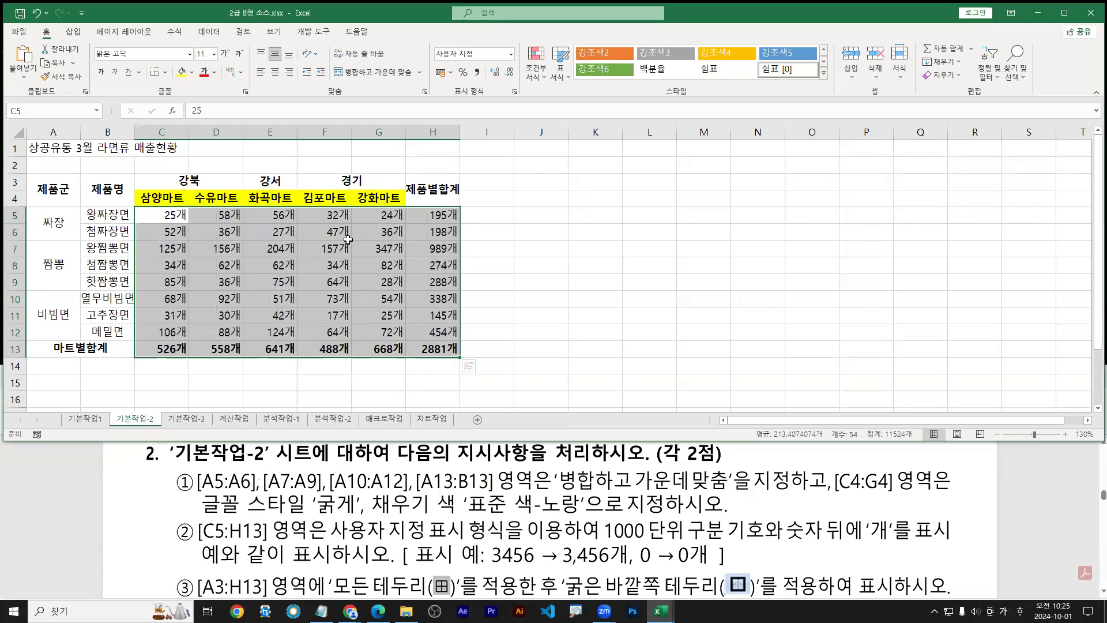
Enter test value 1111 in E5 to show it displays 1111개 without a thousands comma
click(267, 213)
text(1111)
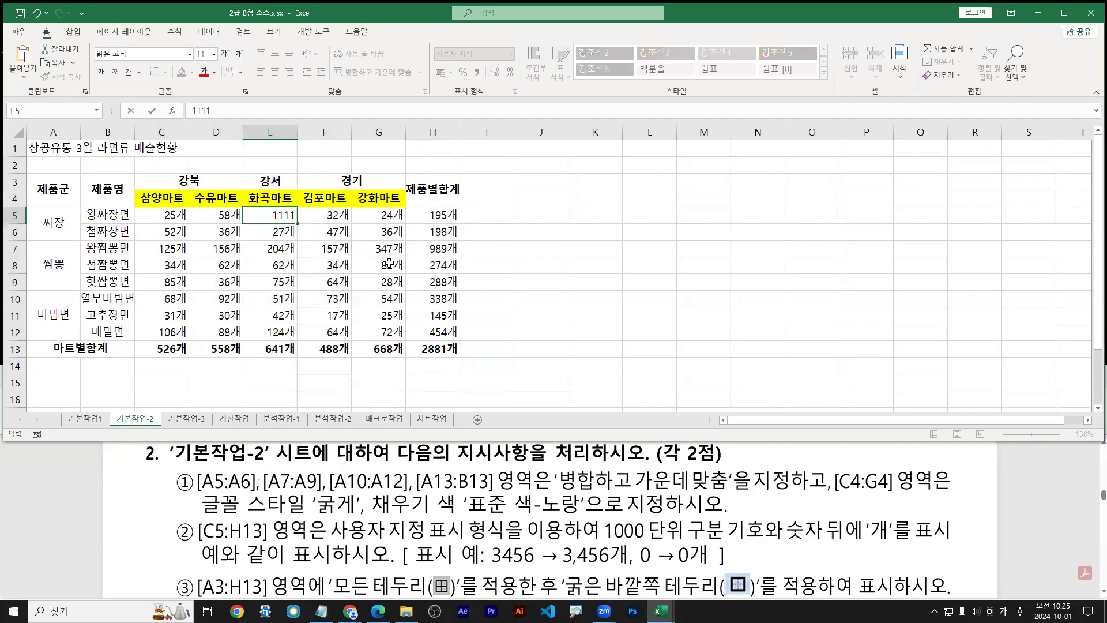
key(Return)
key(ctrl+1)
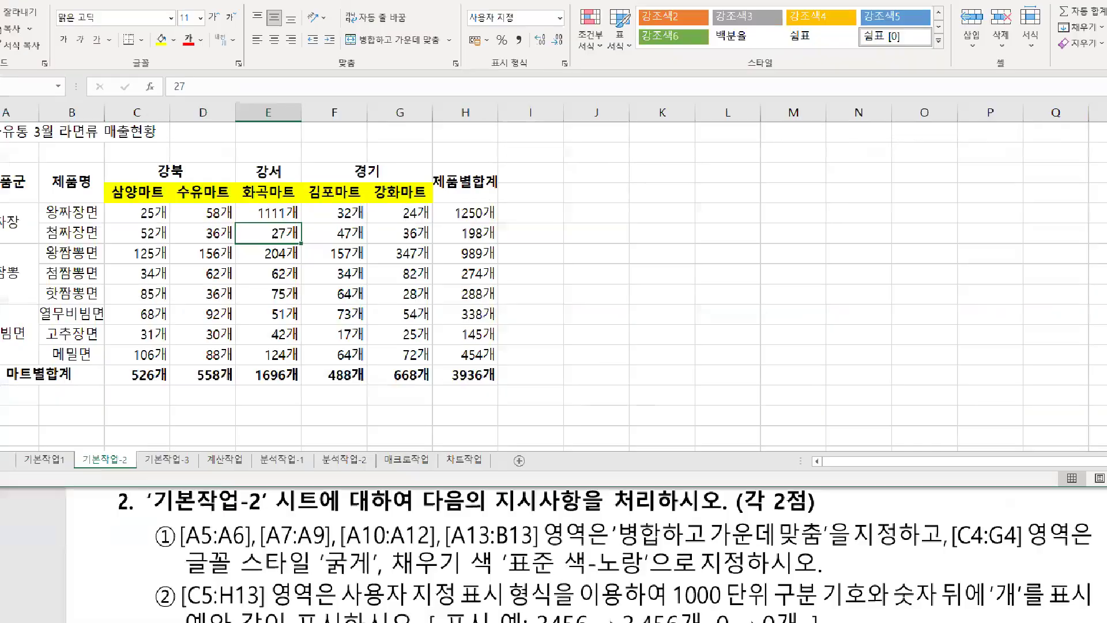
drag(238, 224, 306, 222)
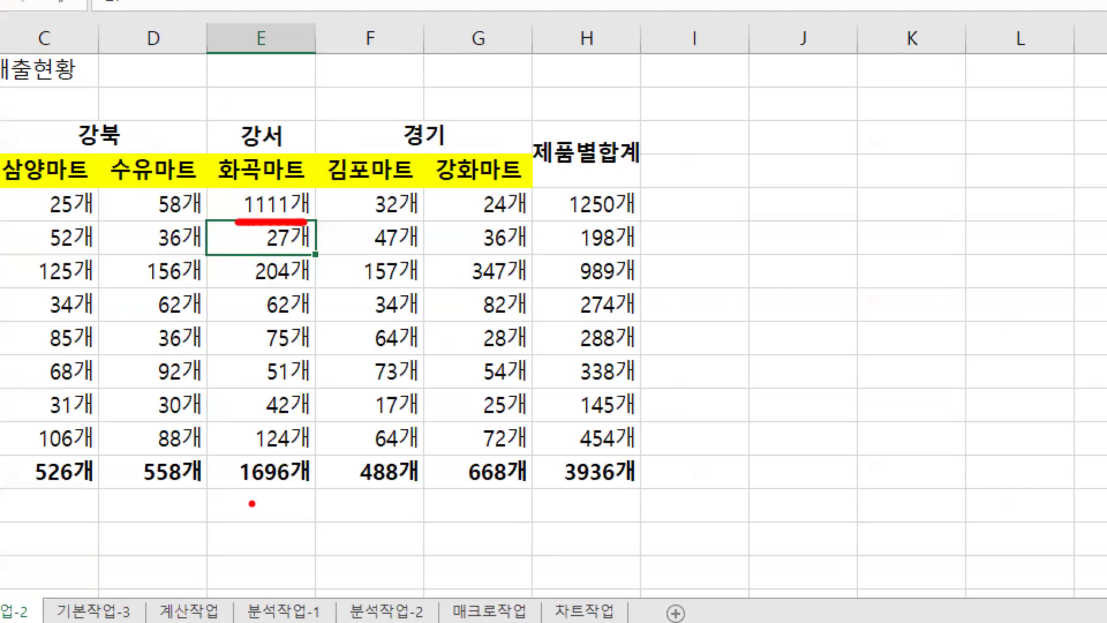
drag(251, 483, 249, 494)
key(Escape)
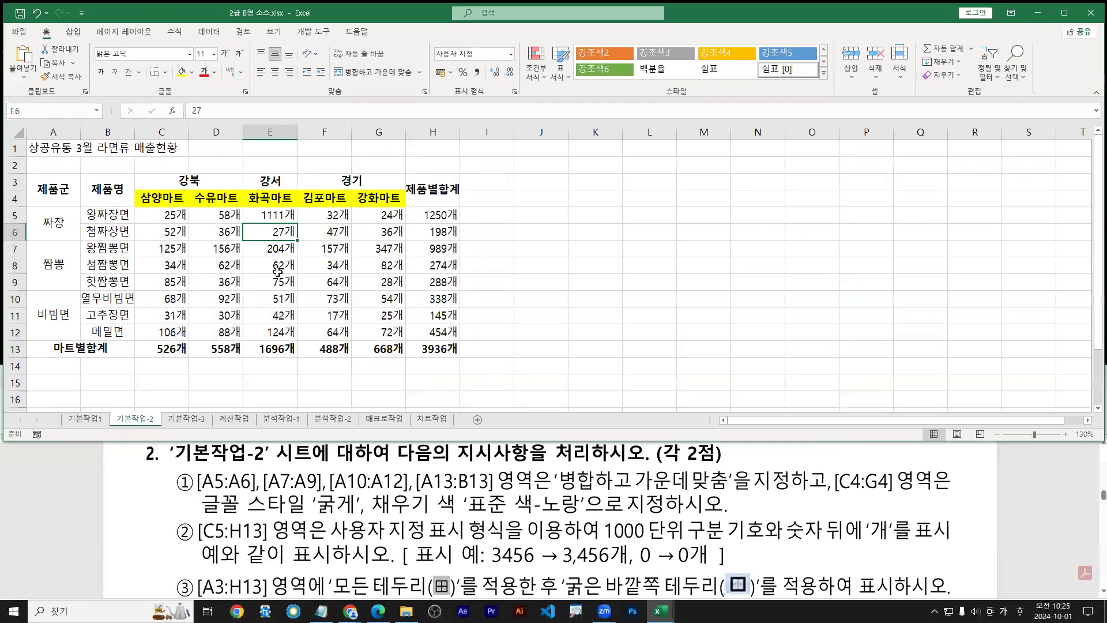
Apply the custom format #,##0"개" to C5:H13, giving values like 1,111개
click(163, 215)
shift+click(437, 350)
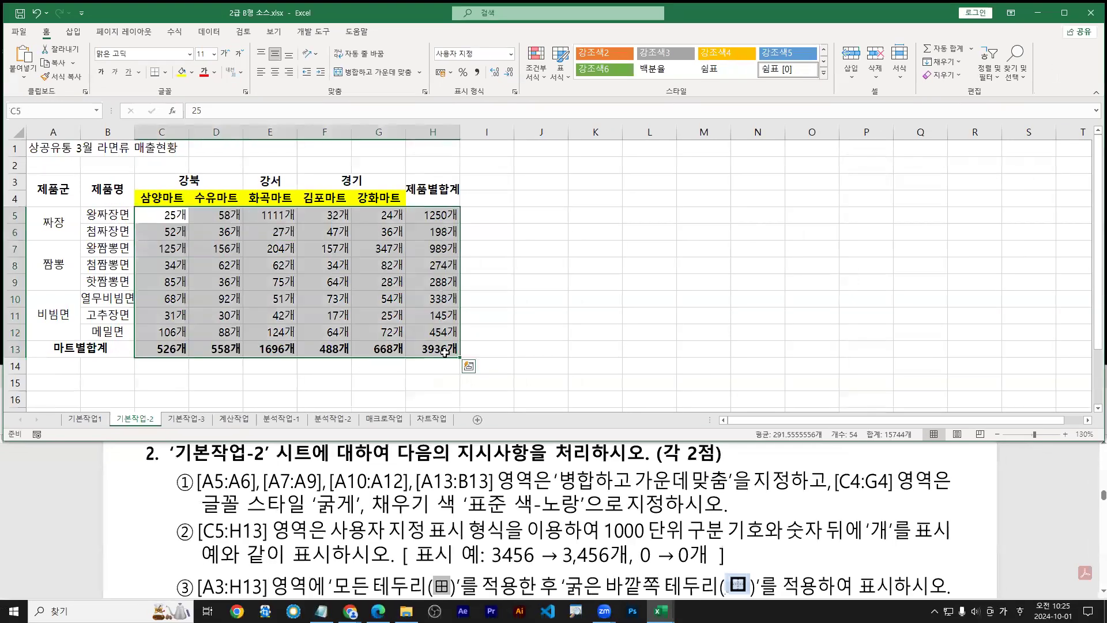
key(ctrl+1)
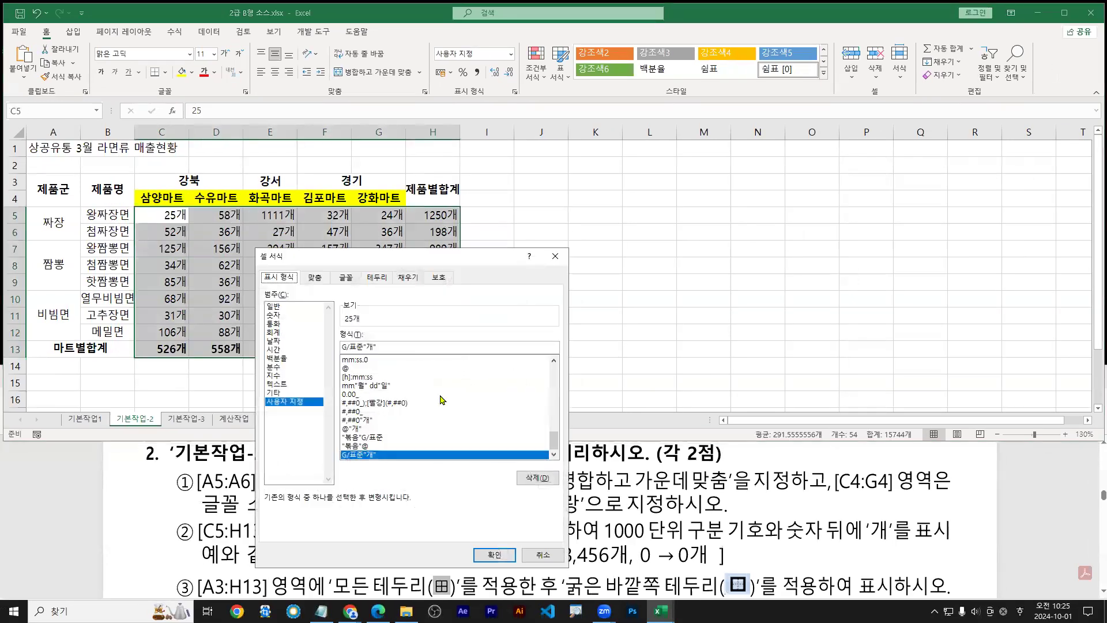
scroll(353, 391, up, 10)
click(353, 386)
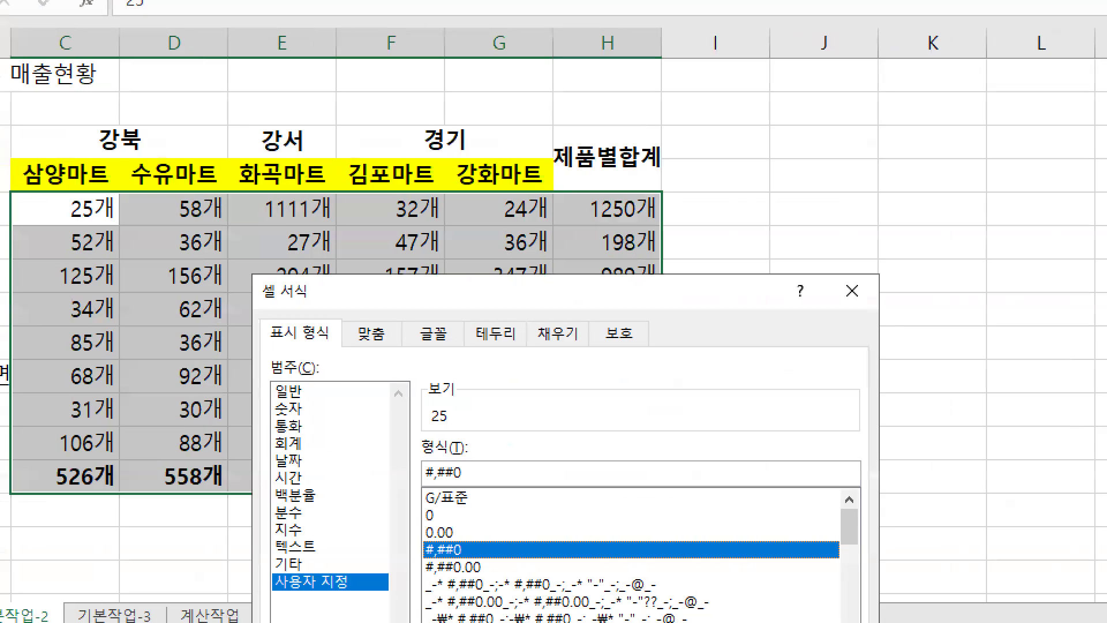
drag(267, 219, 265, 226)
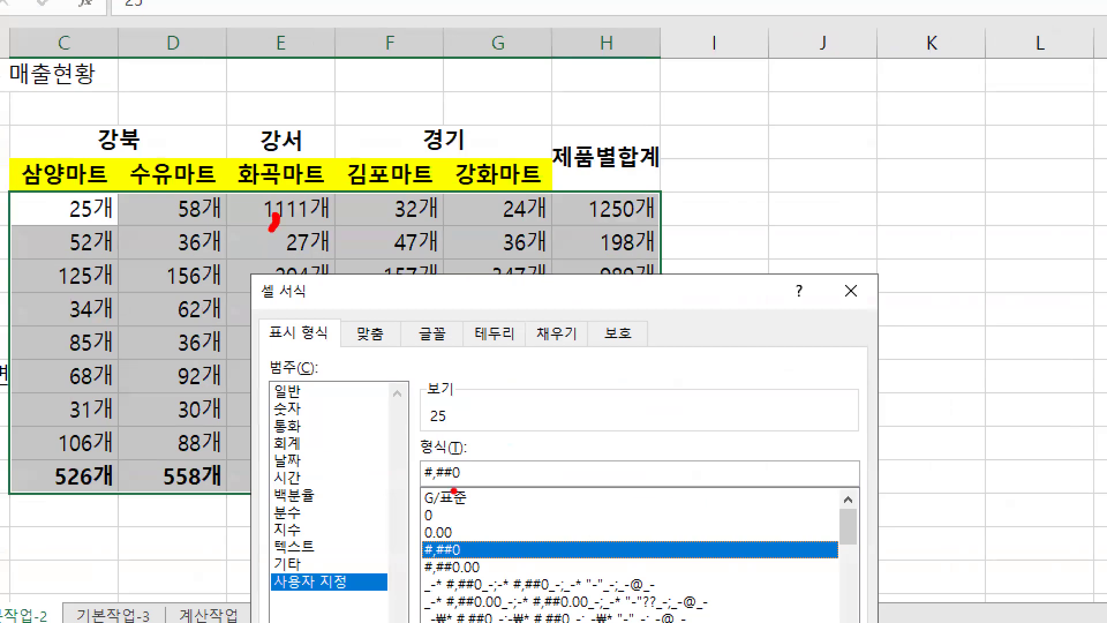
drag(435, 482, 430, 495)
key(Escape)
click(497, 474)
text(ㄱ)
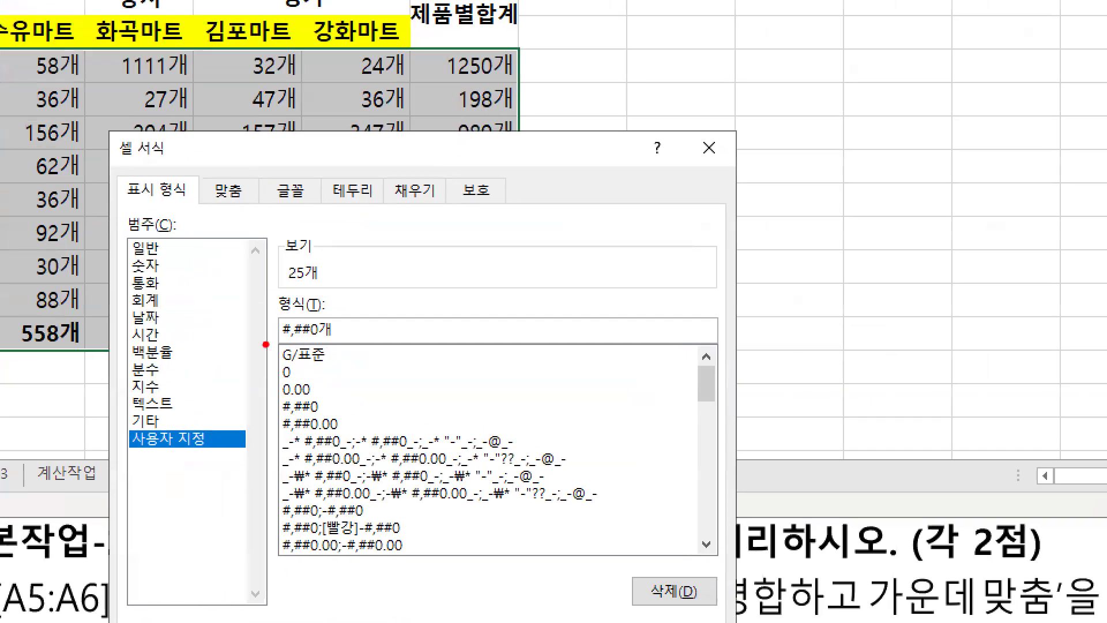
drag(275, 346, 335, 342)
drag(133, 72, 134, 80)
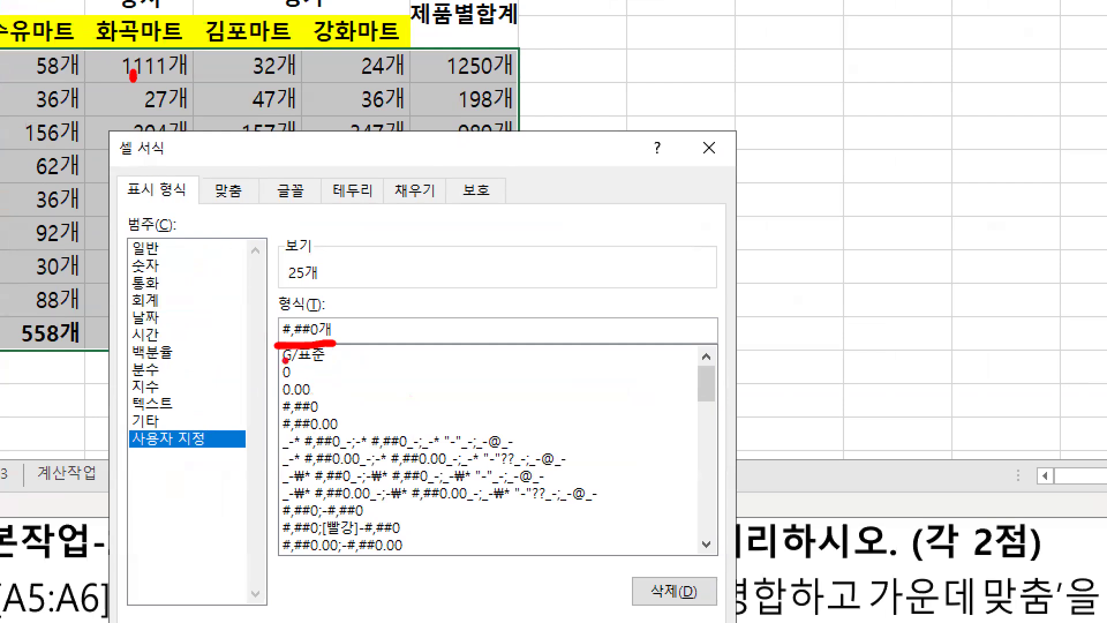
mouse_move(261, 341)
mouse_down()
mouse_move(281, 353)
mouse_move(257, 388)
mouse_move(323, 362)
mouse_up()
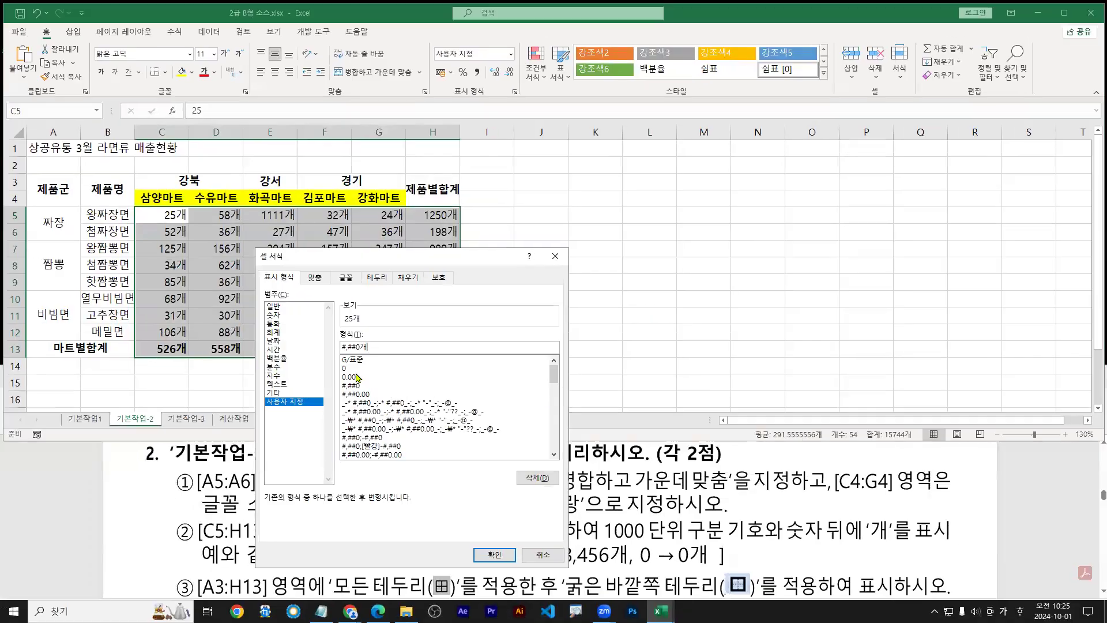
key(Return)
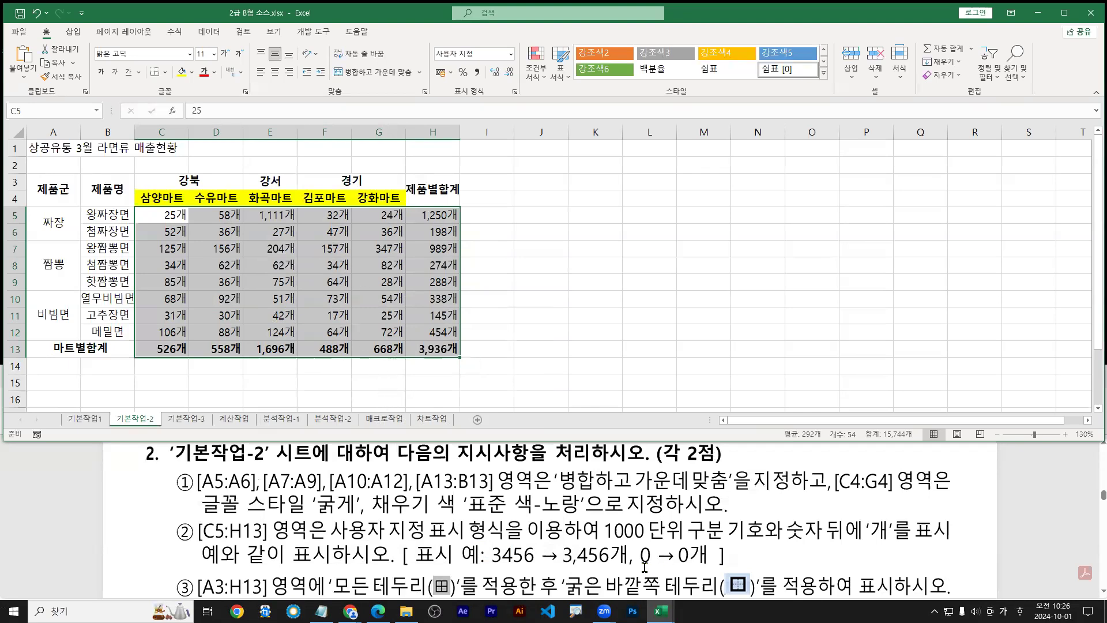
key(ctrl+1)
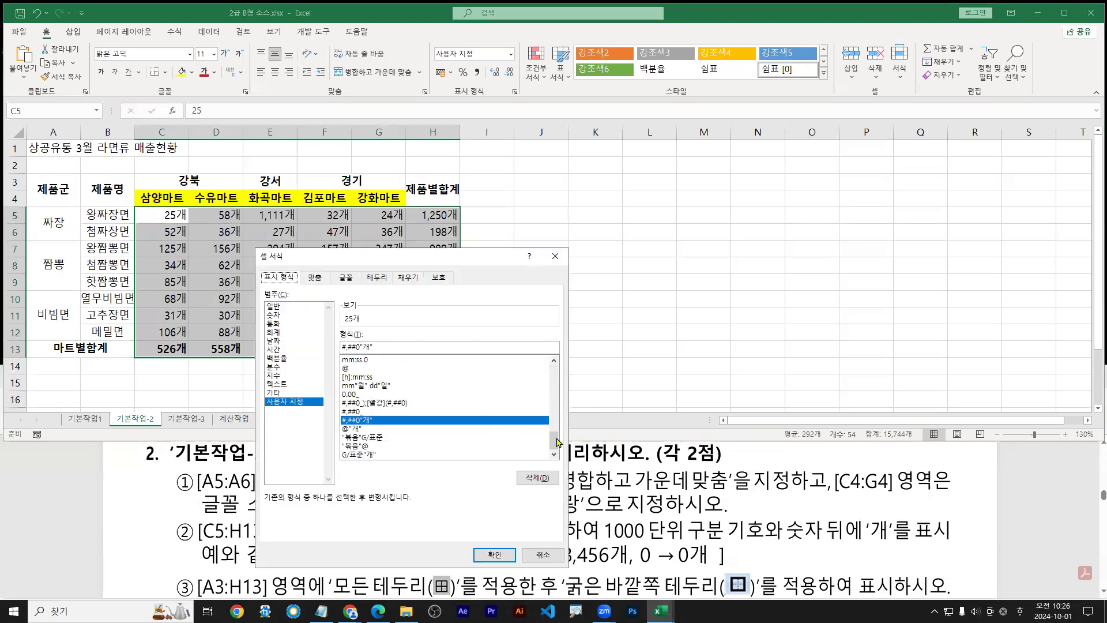
drag(557, 443, 556, 374)
drag(348, 342, 382, 344)
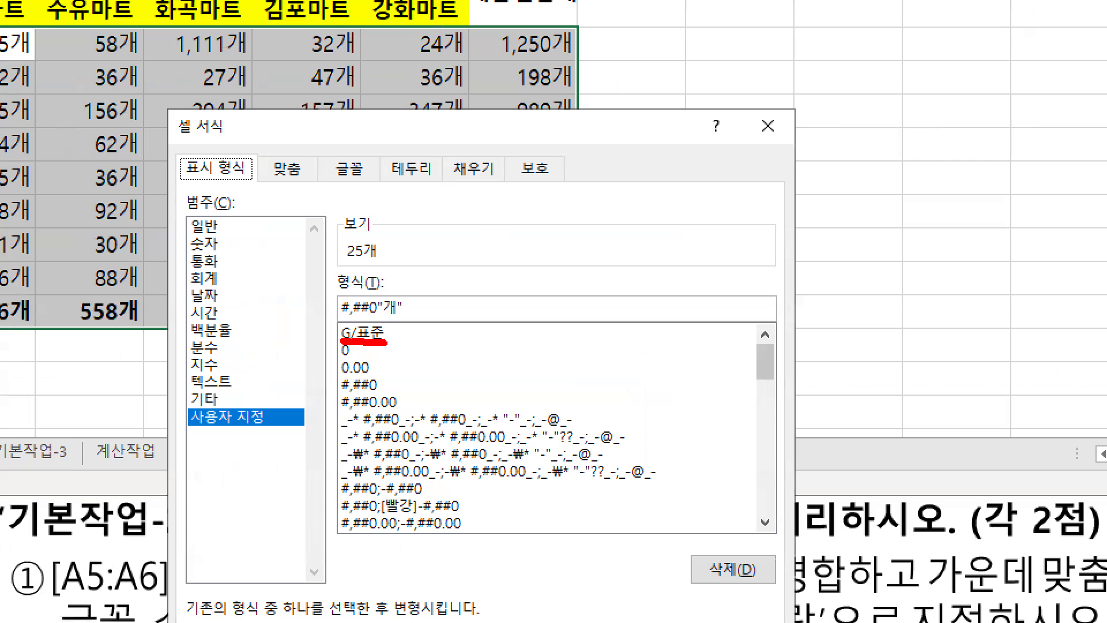
mouse_move(343, 377)
mouse_down()
mouse_move(391, 368)
mouse_move(381, 378)
mouse_move(377, 365)
mouse_move(462, 369)
mouse_move(455, 351)
mouse_up()
key(e)
key(b)
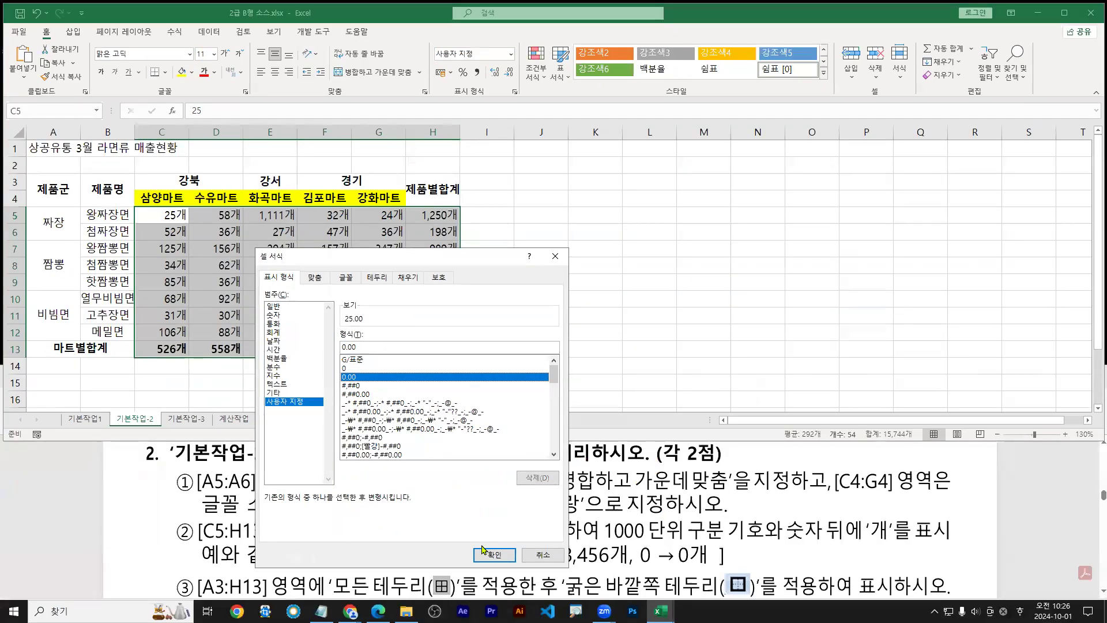
click(495, 555)
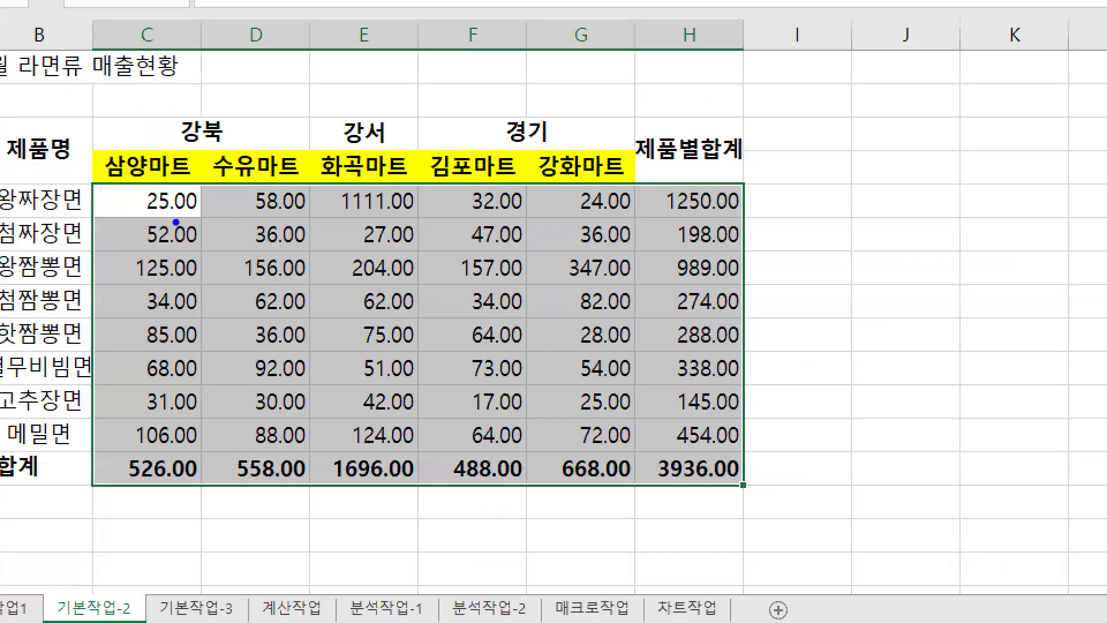
drag(175, 218, 196, 217)
key(ctrl+z)
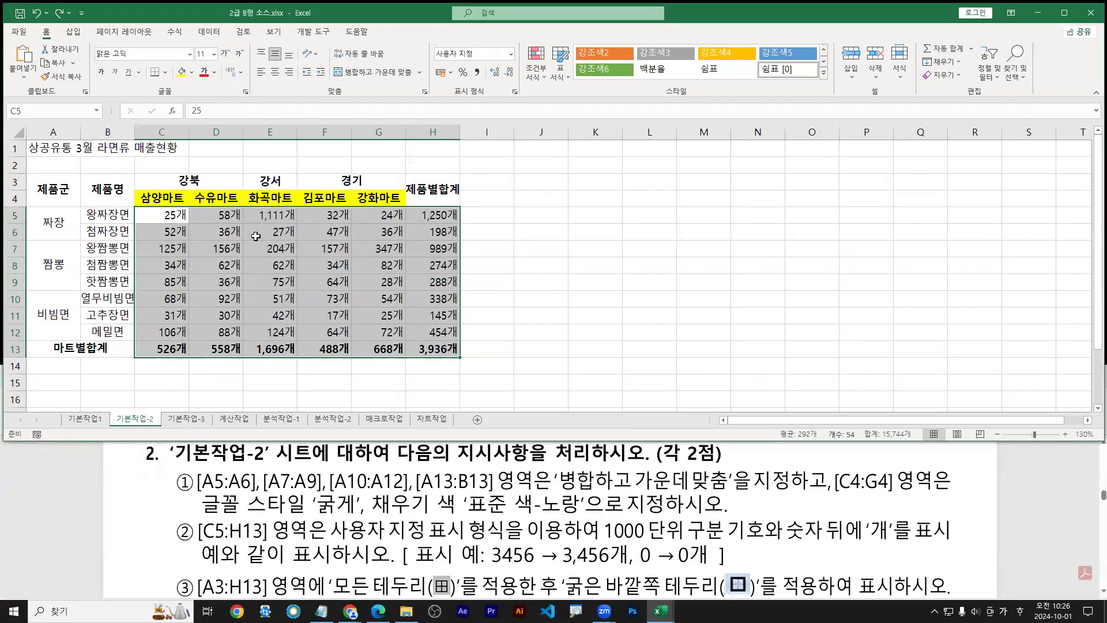
key(ctrl+q)
Undo the test entry so E5 reads 56 again, and reapply the #,##0개 format
click(270, 219)
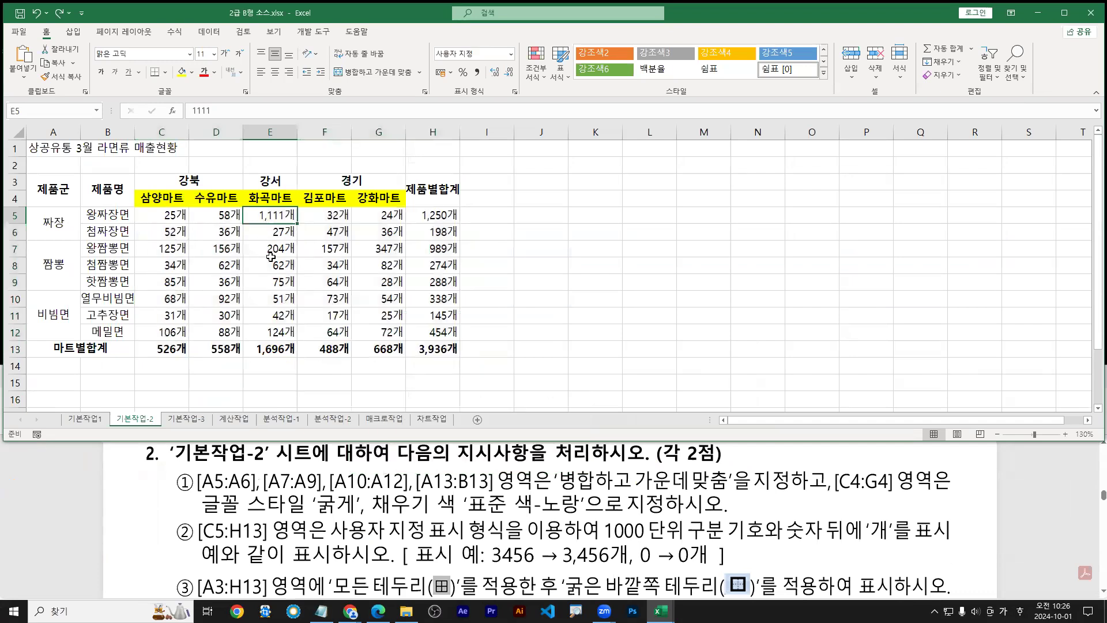
key(ctrl+z)
key(ctrl+z)
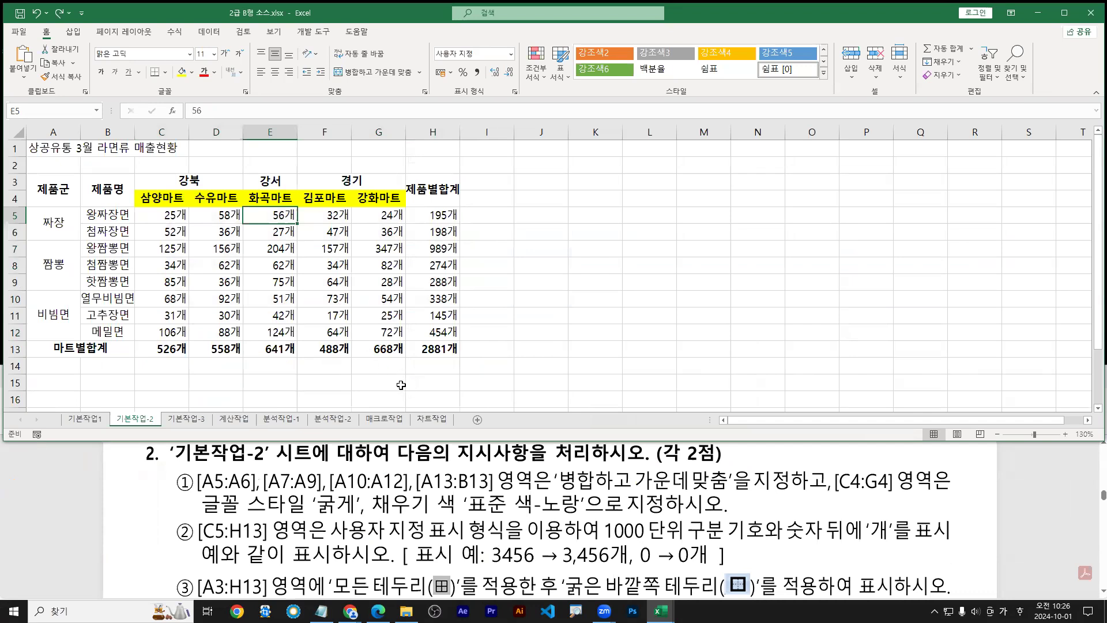
key(ctrl+1)
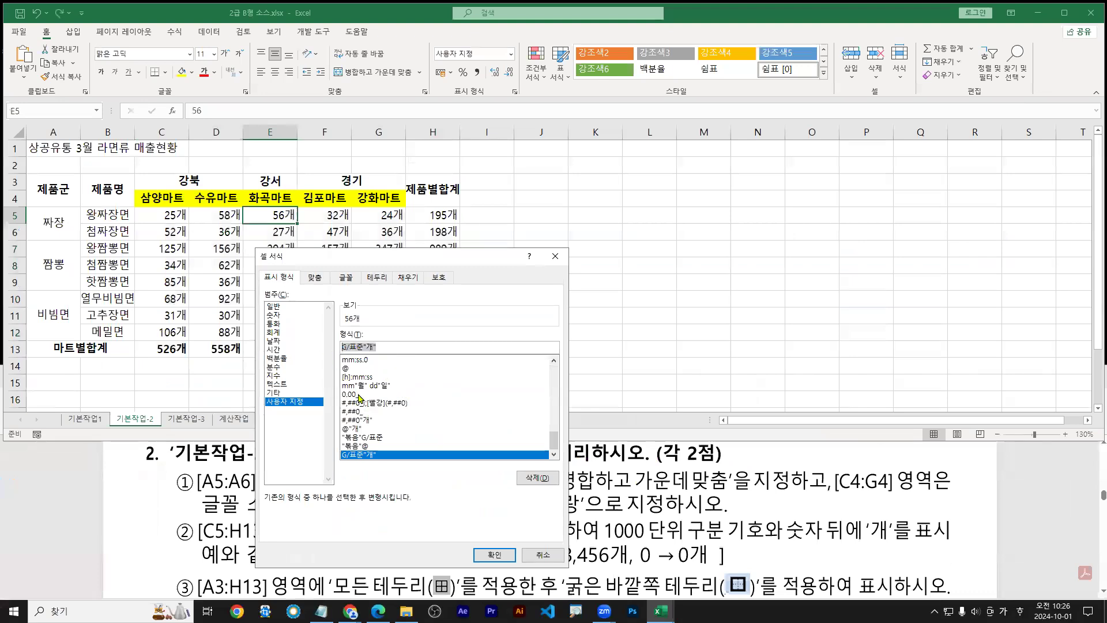
drag(552, 443, 549, 361)
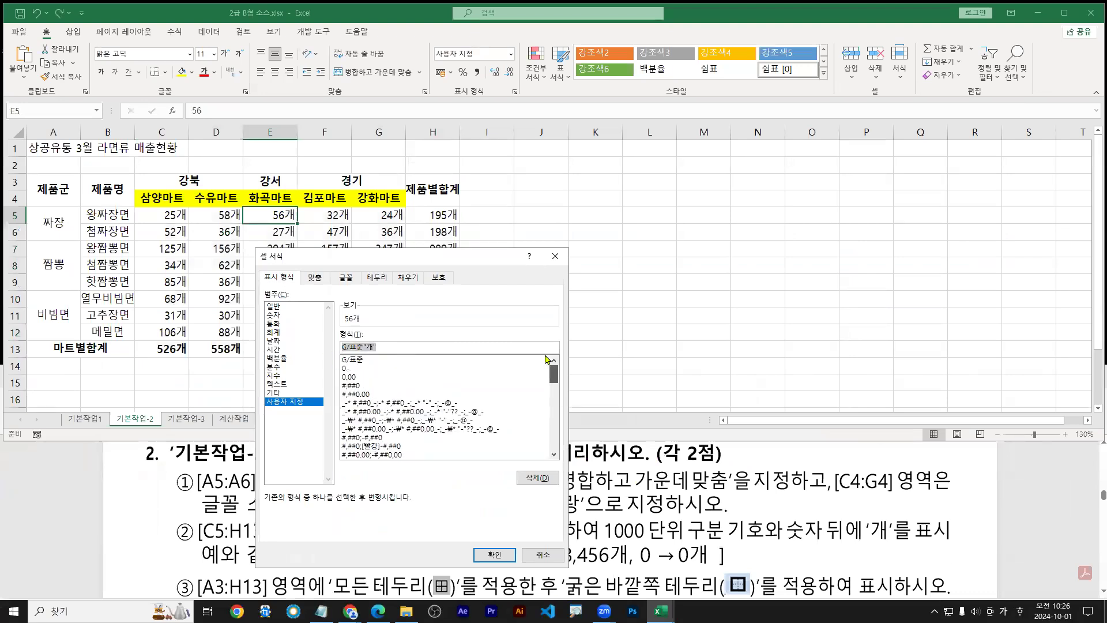
click(351, 385)
click(376, 346)
text(ㄱ)
click(494, 555)
click(400, 563)
scroll(365, 534, down, 3)
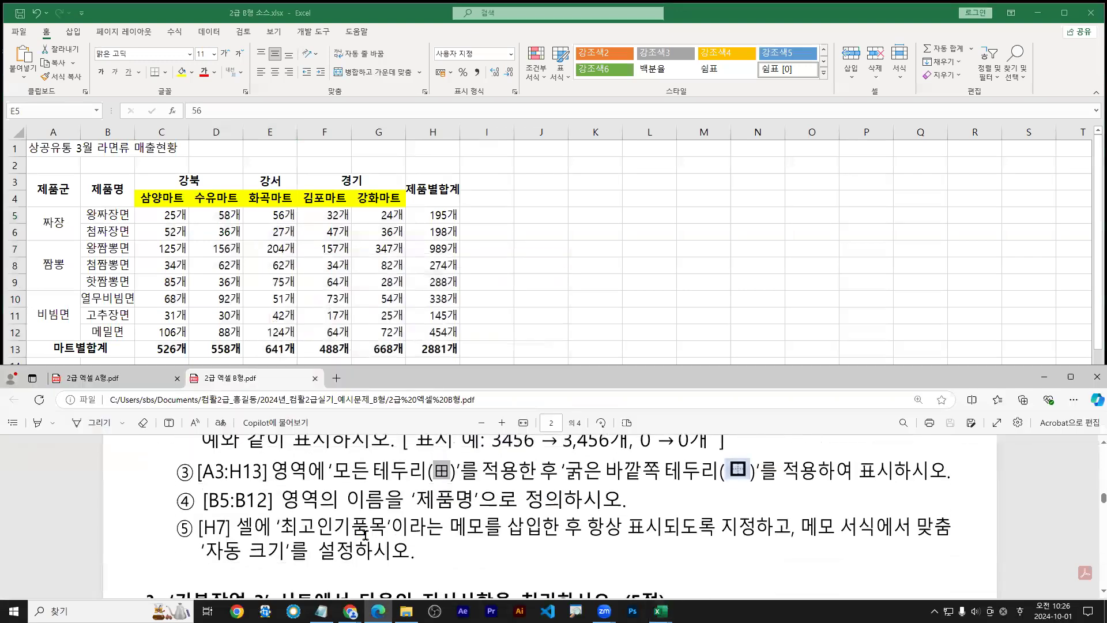
Read task ③ about A3:H13 borders in the exam PDF, then return to Excel
drag(196, 486, 815, 483)
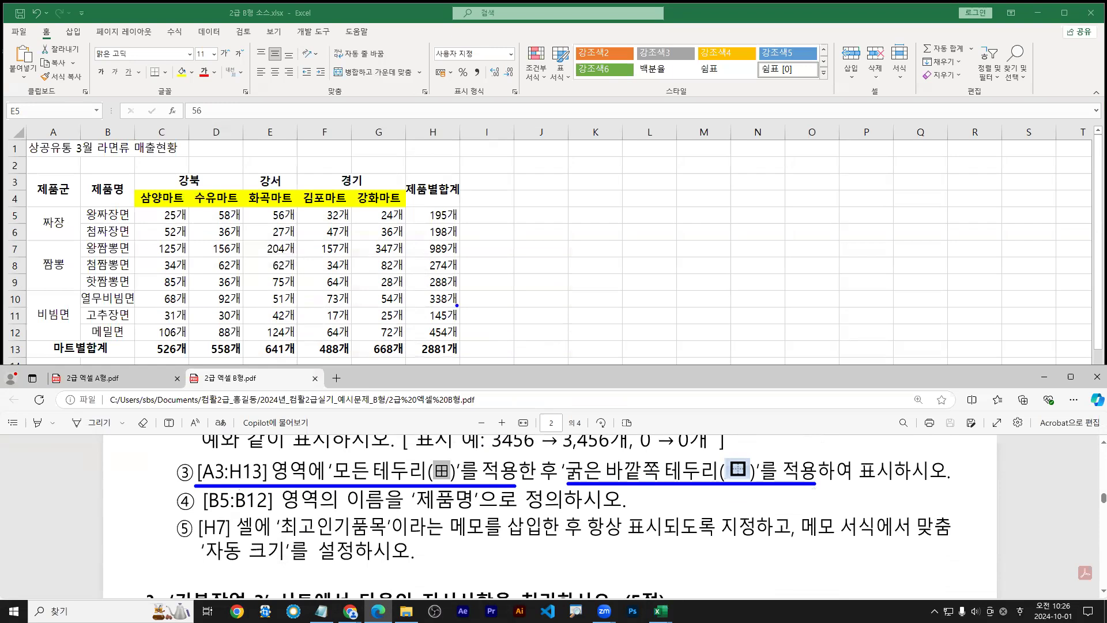
key(Escape)
click(349, 253)
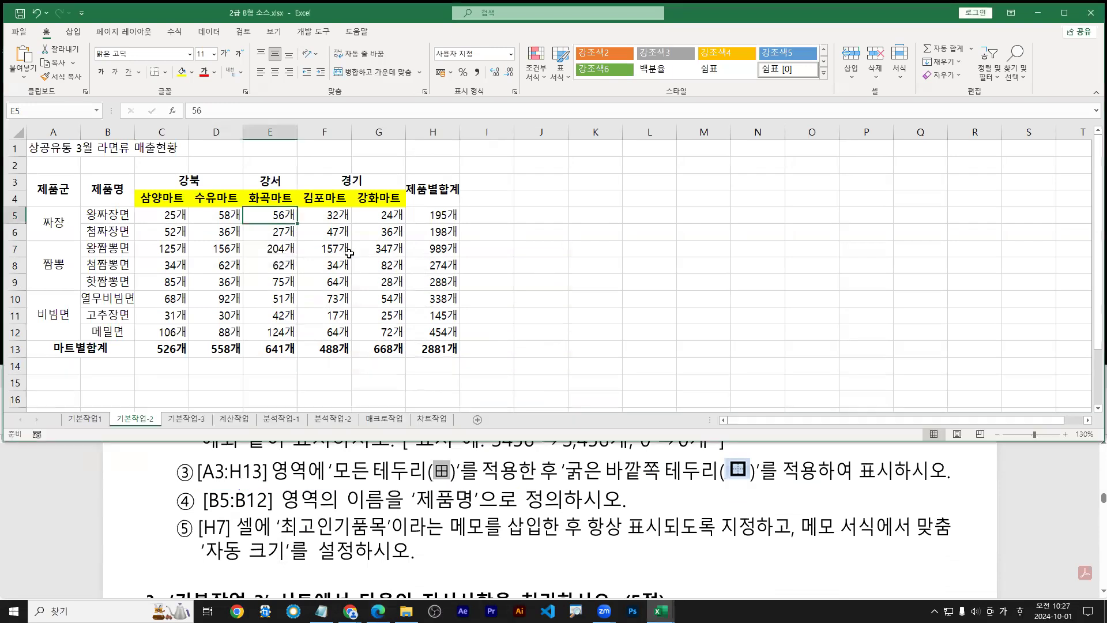
Select the whole ramen sales table A3:H13 with Ctrl+A
drag(326, 248, 271, 218)
text(c)
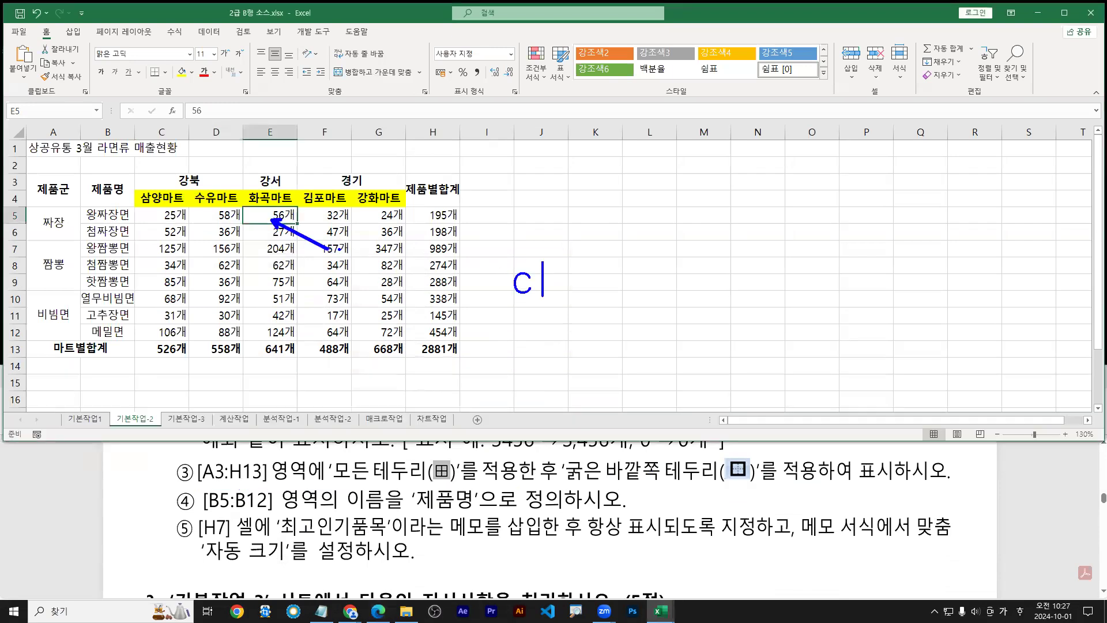
text(trl + A)
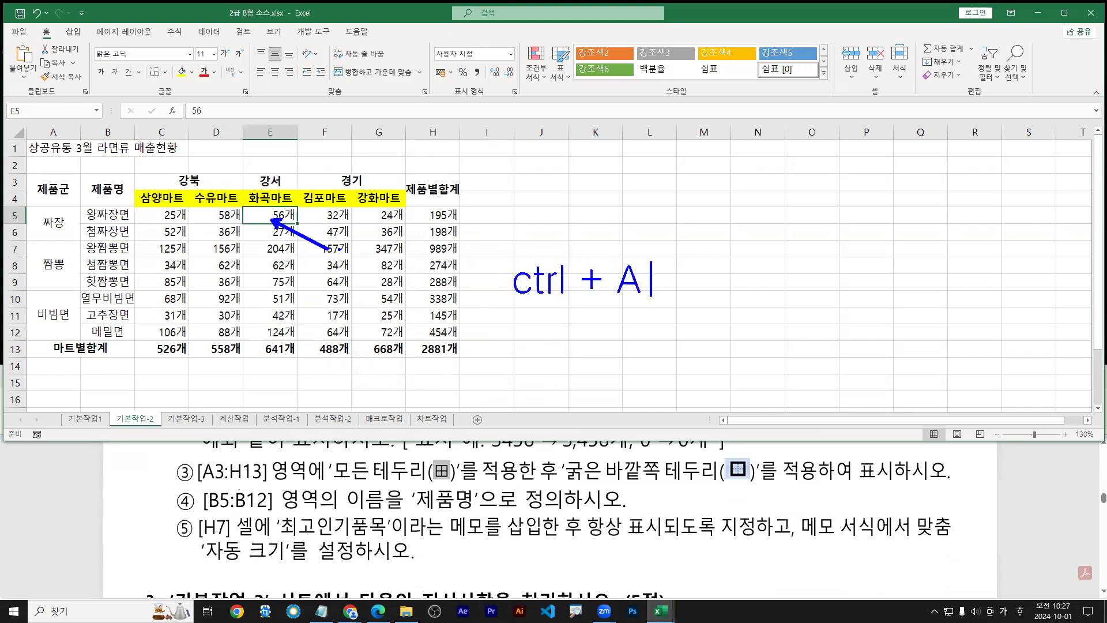
mouse_move(272, 226)
mouse_down()
mouse_move(254, 209)
mouse_move(276, 222)
mouse_up()
key(Escape)
key(ctrl+a)
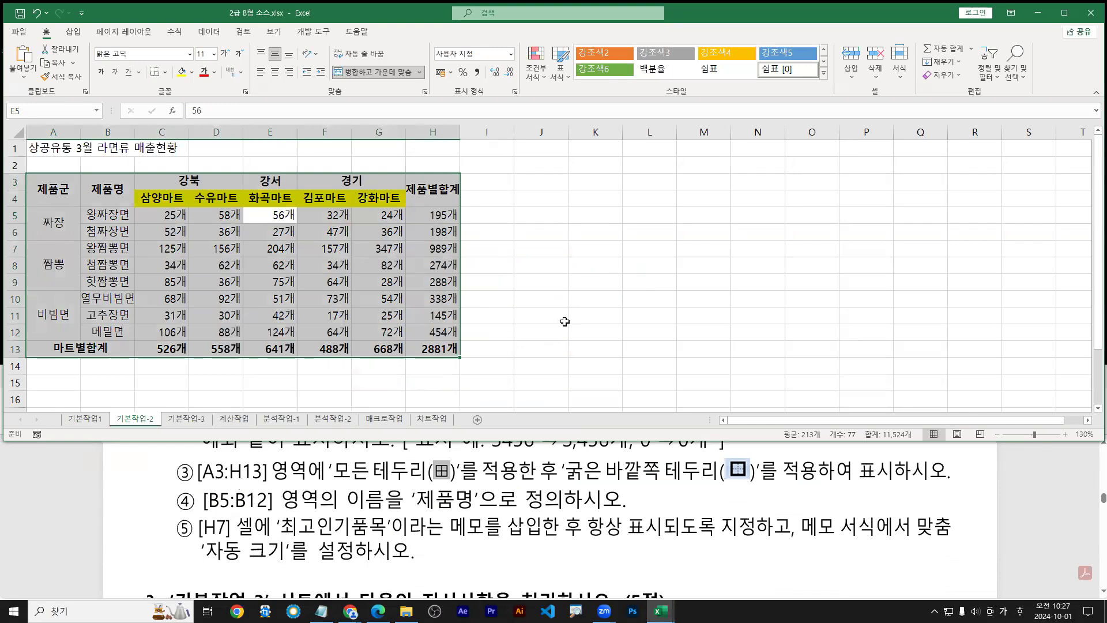
Give A3:H13 all borders and a thick outside border using the Alt-H-B-A and Alt-H-B-T shortcuts
drag(521, 243, 520, 278)
text(alt)
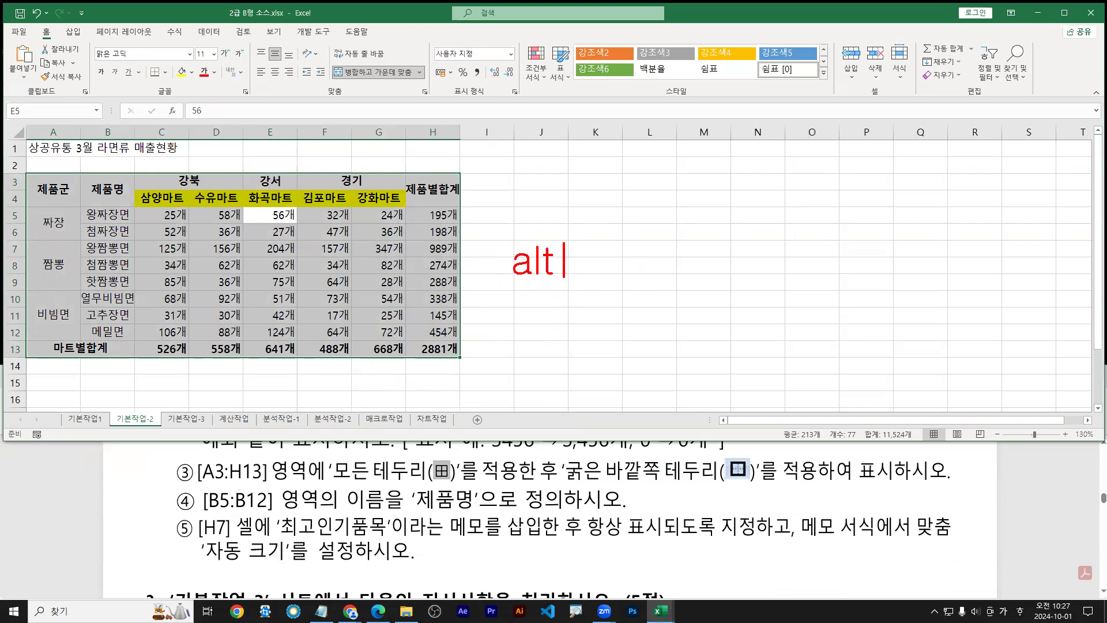
text( - H )
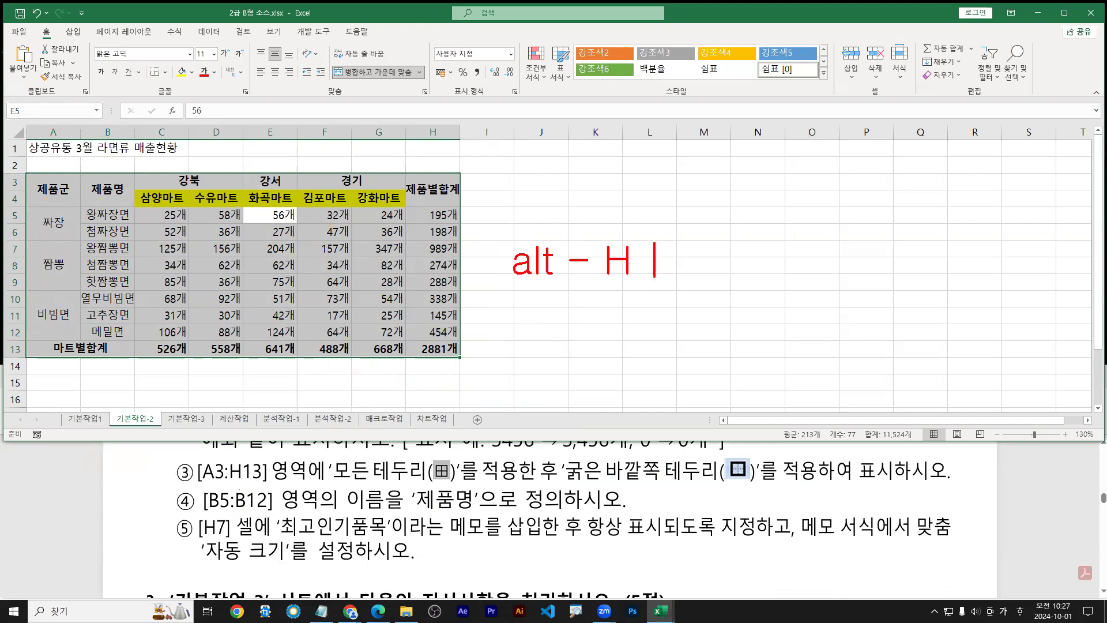
text(- B - )
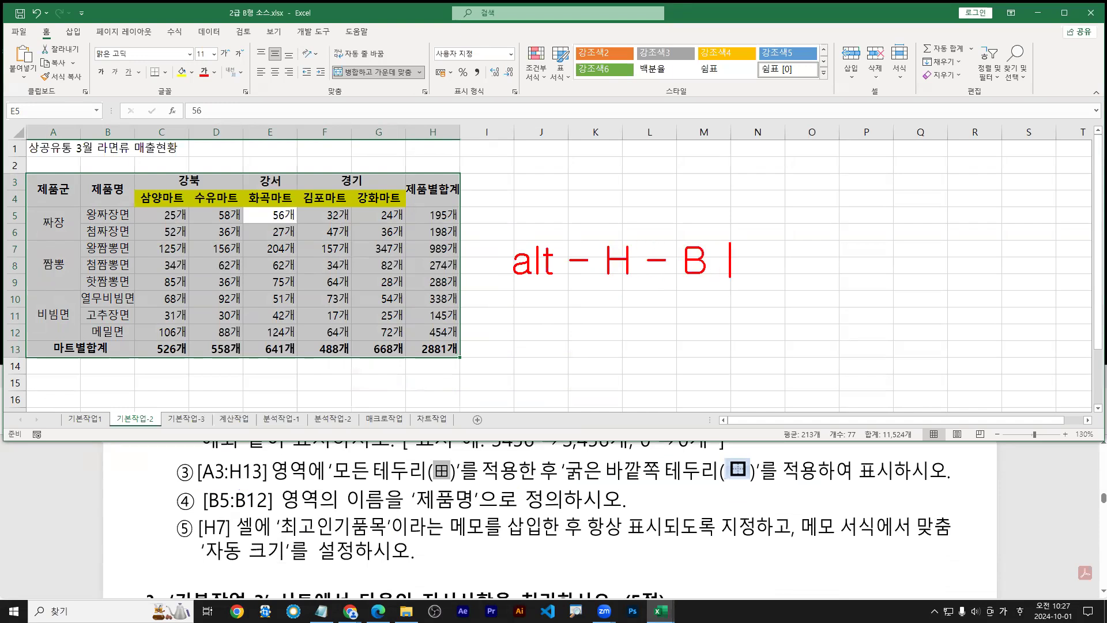
text(A : )
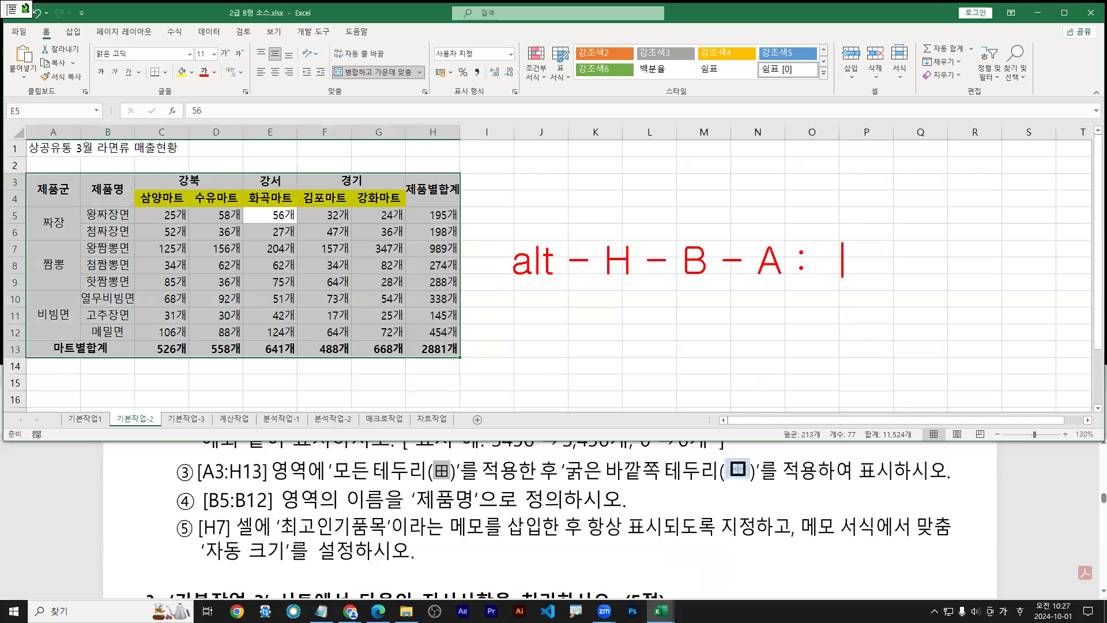
text(모든 테두리)
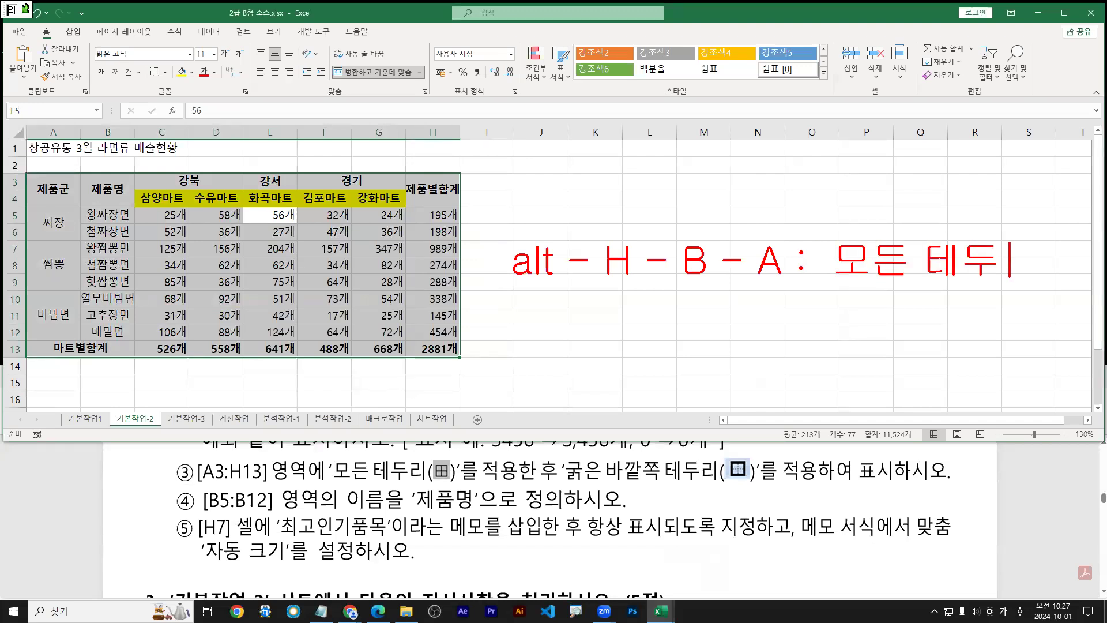
key(Return)
text(alt )
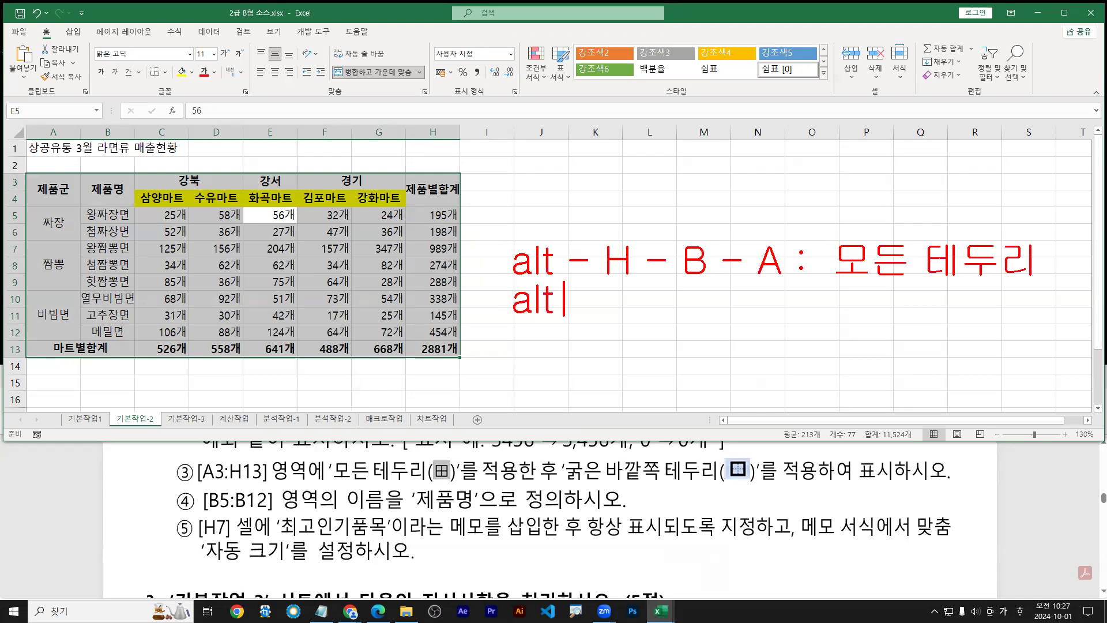
text(- H - B )
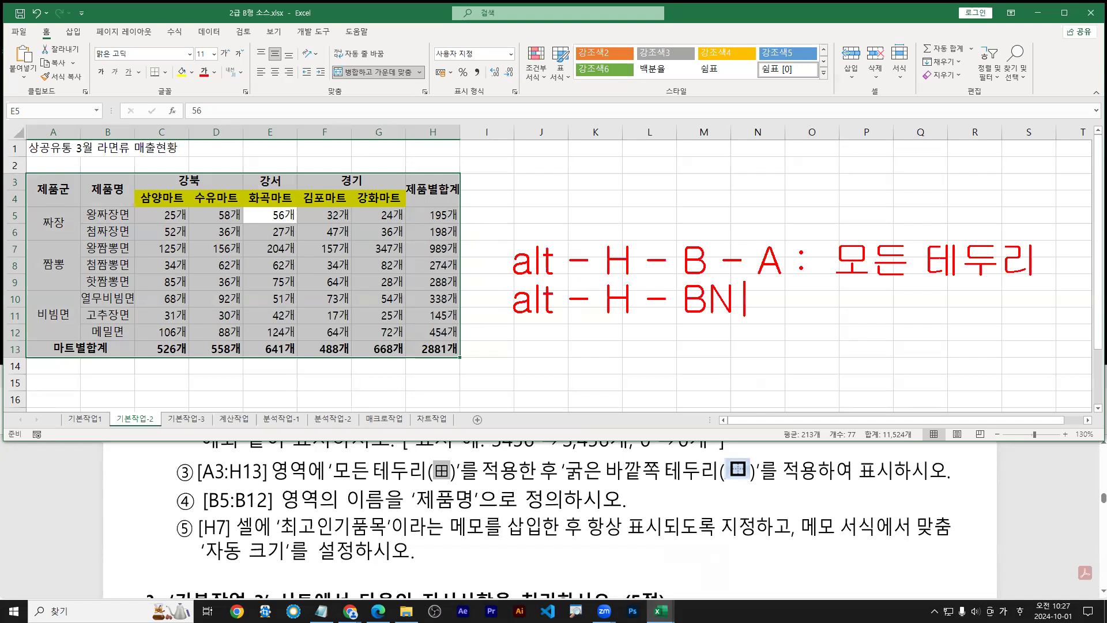
text(- T : )
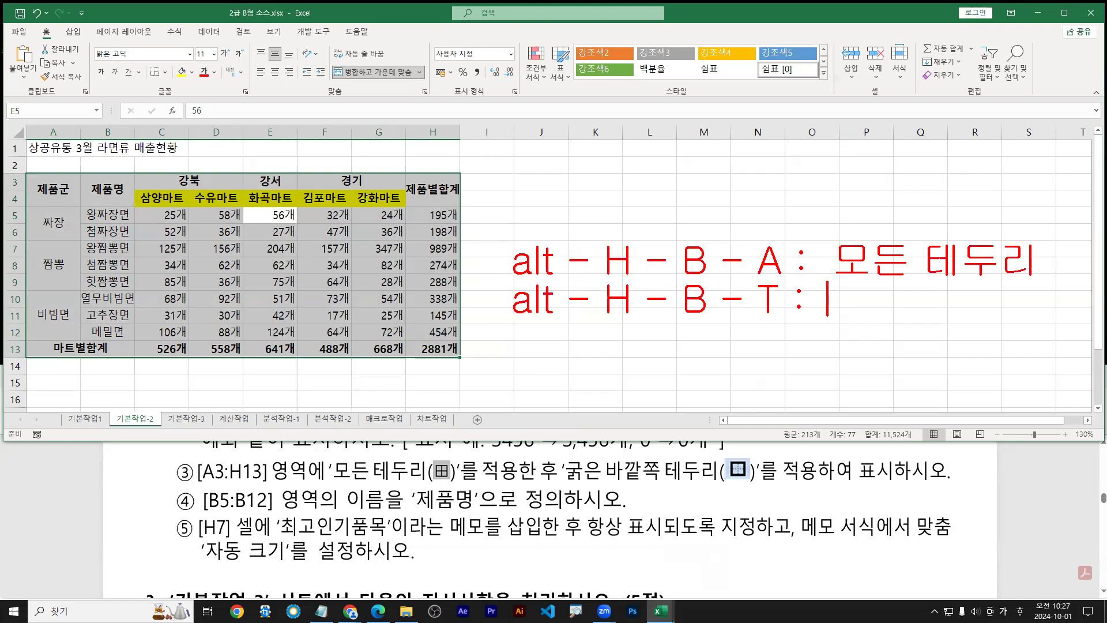
text(rn)
key(BackSpace)
key(BackSpace)
key(Hangul)
text(굴은 )
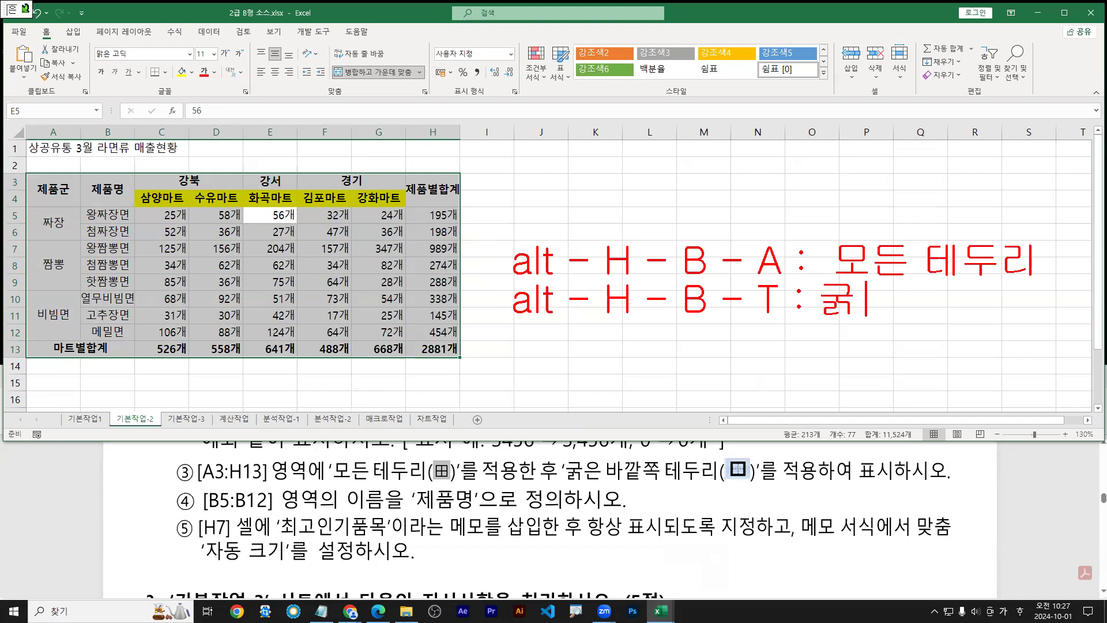
text(바깥 테두리)
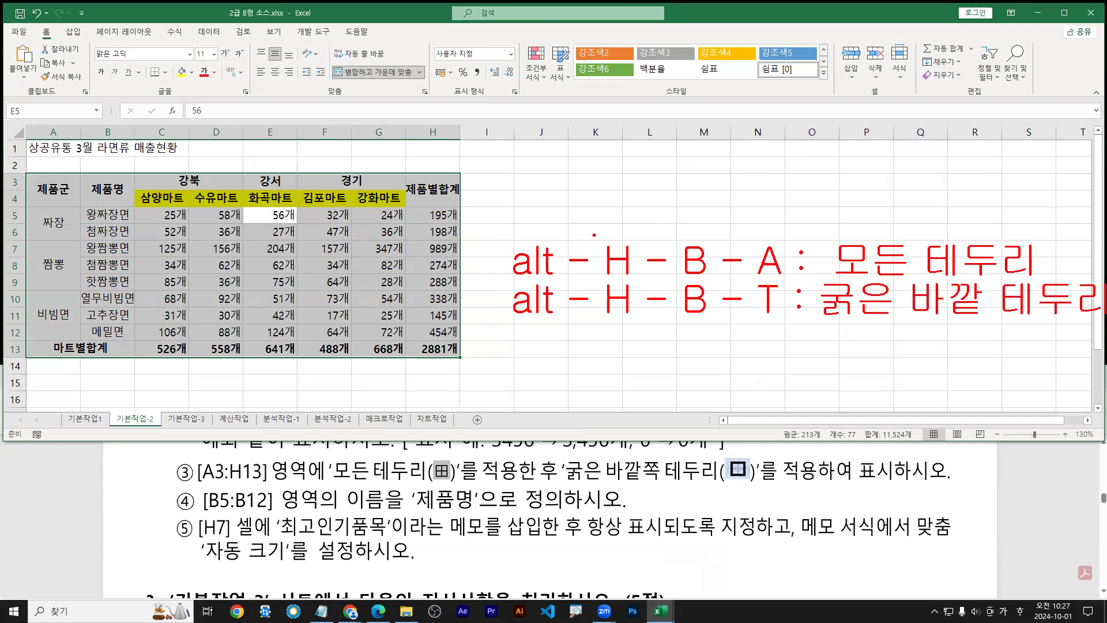
drag(481, 260, 505, 260)
drag(490, 306, 509, 305)
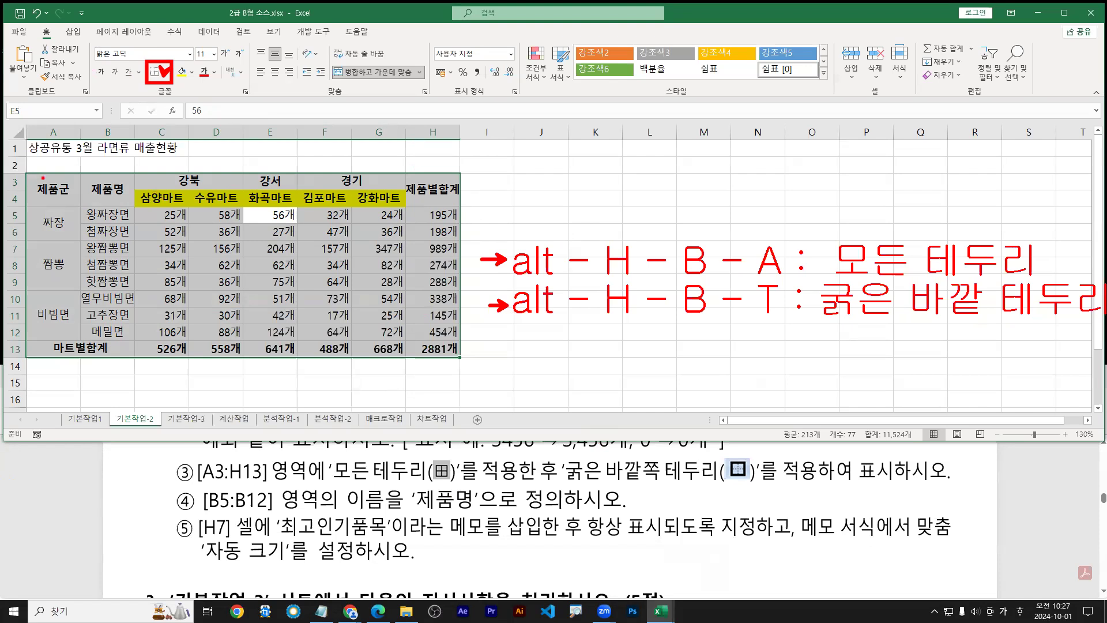
Apply All Borders and then a Thick Outside Border to the table A3:H13
mouse_move(26, 170)
mouse_down()
mouse_move(464, 332)
mouse_move(462, 360)
mouse_up()
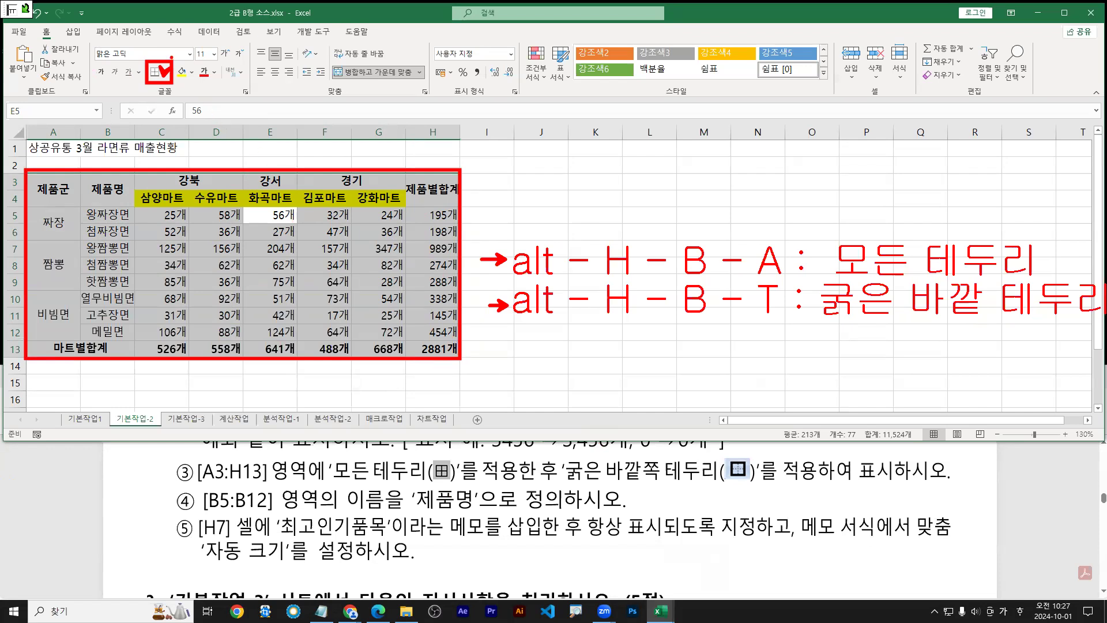
key(Escape)
click(165, 73)
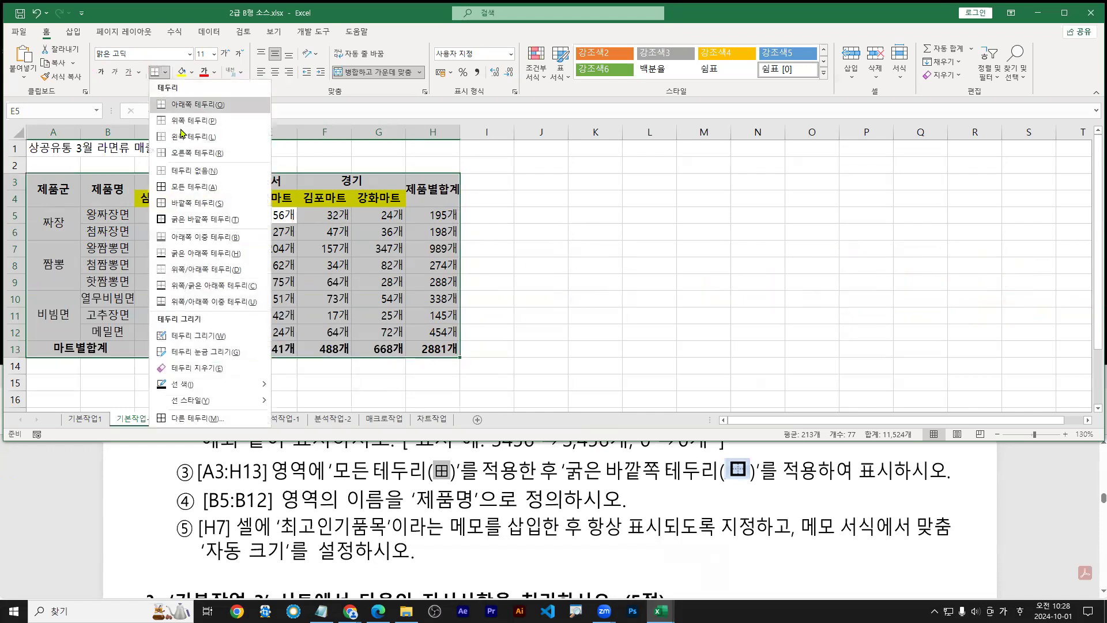
click(177, 188)
click(165, 72)
click(179, 222)
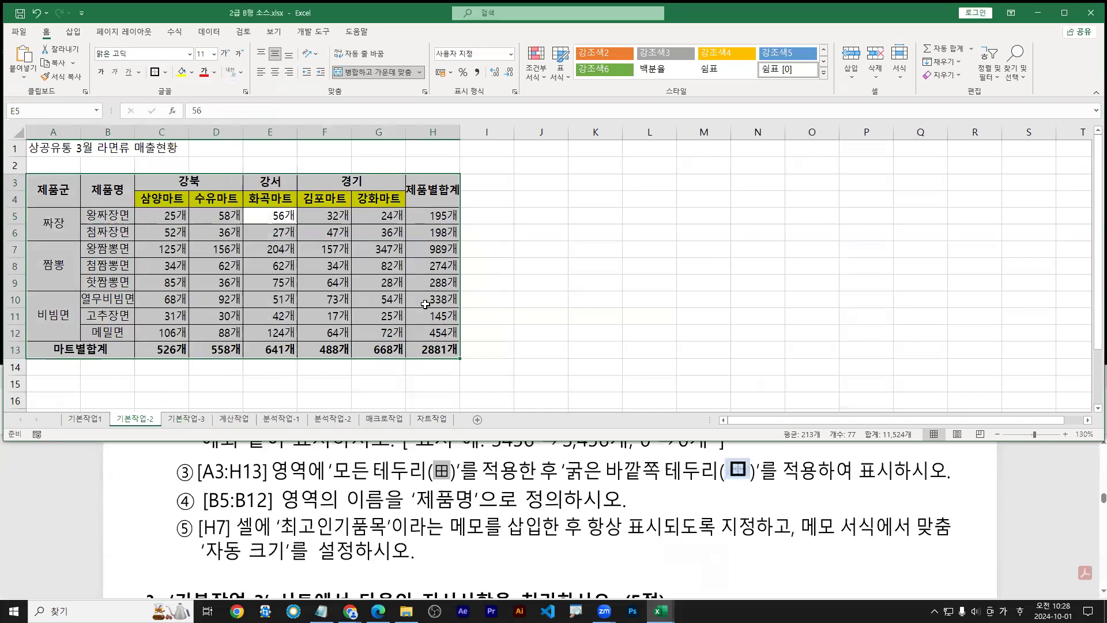
click(614, 251)
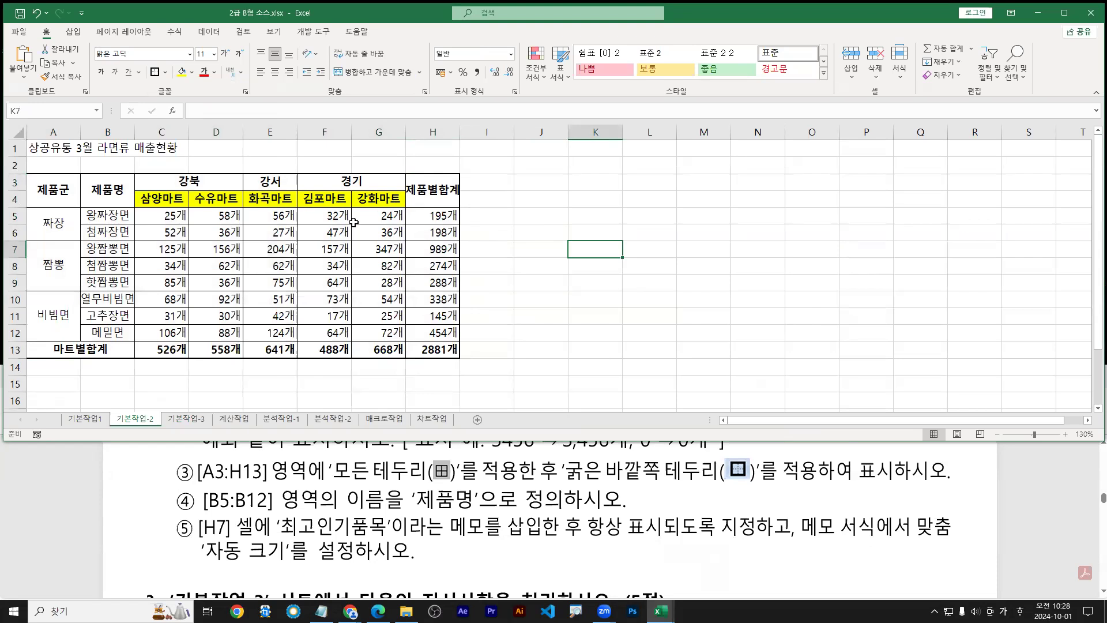
Reselect A3:H13 with Ctrl+A and reapply All Borders plus Thick Outside Border
click(252, 248)
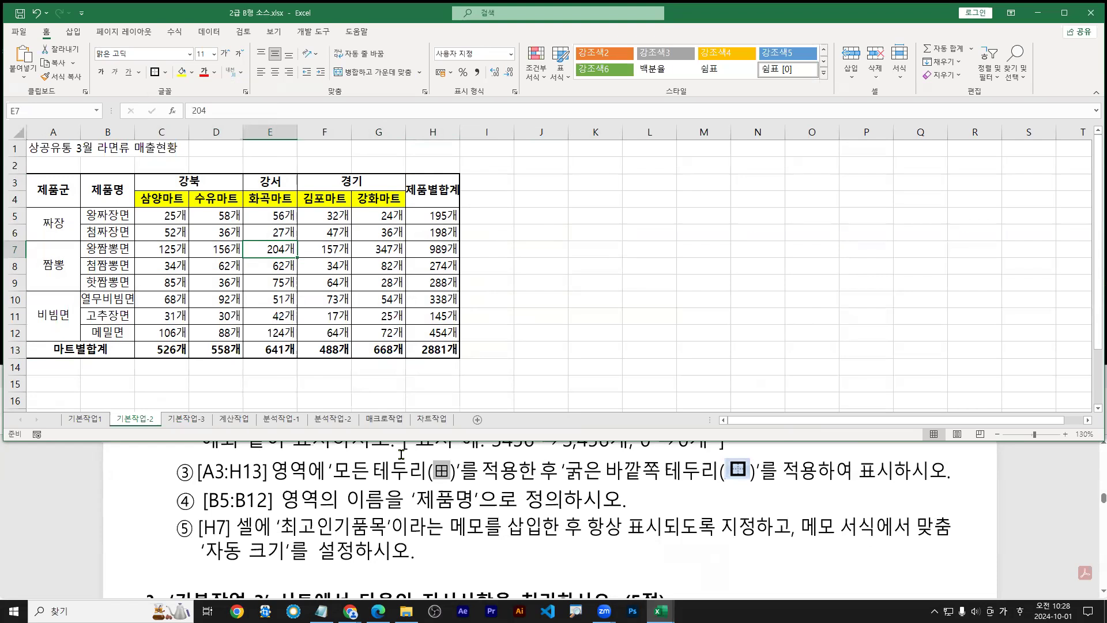
click(165, 73)
click(284, 249)
key(ctrl+a)
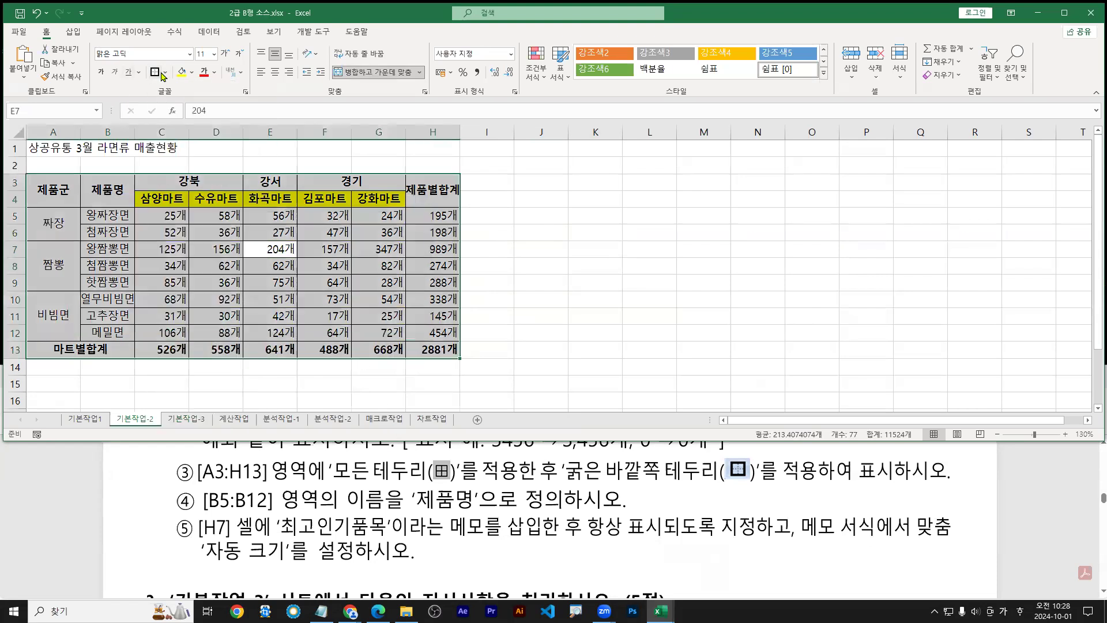
click(165, 72)
click(174, 186)
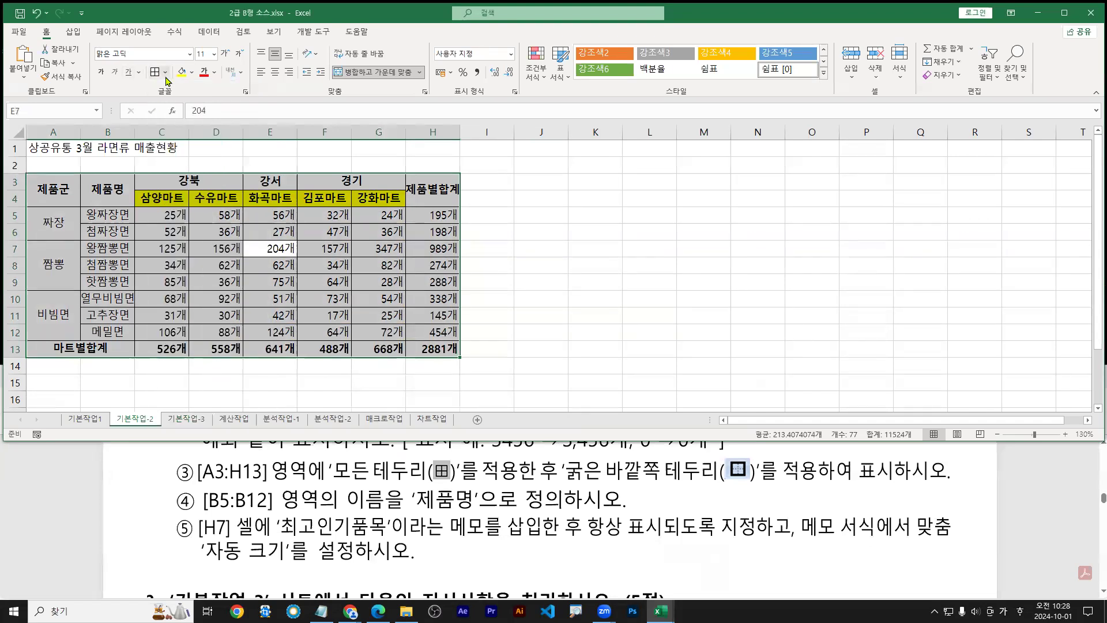
click(165, 72)
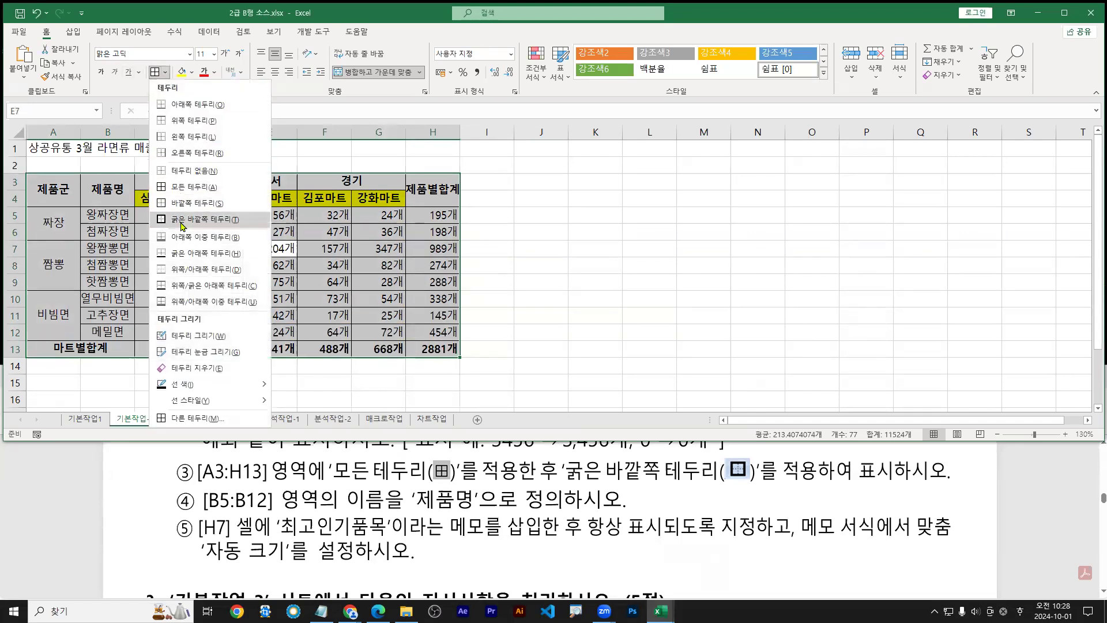
click(181, 221)
Review the border style list once more, then return to the exam task PDF
click(165, 72)
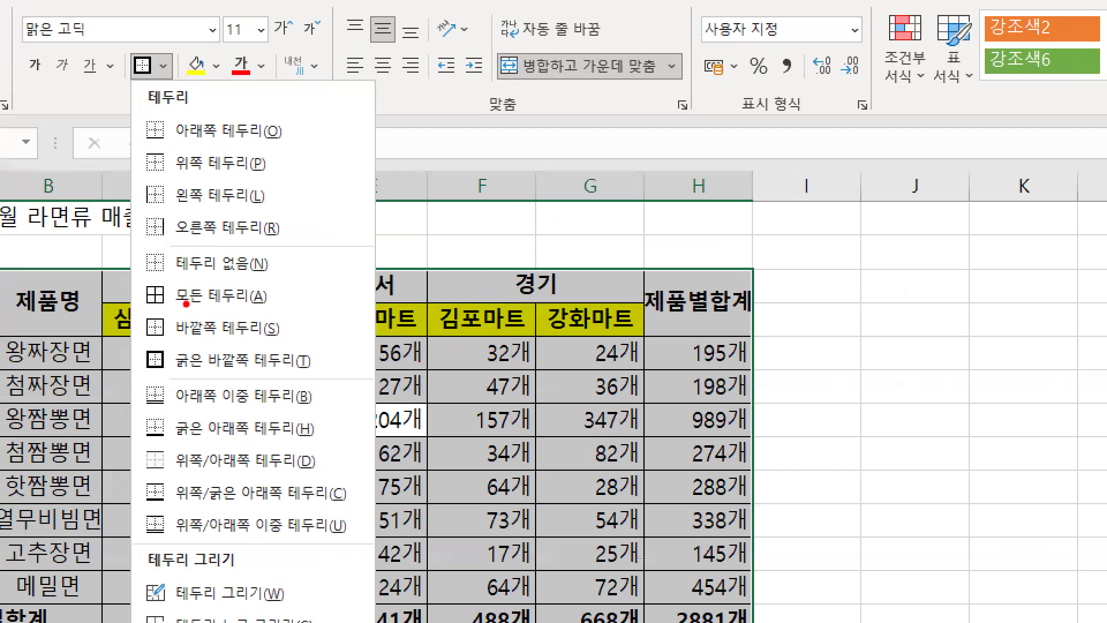
drag(128, 298, 147, 294)
drag(133, 374, 150, 368)
key(Escape)
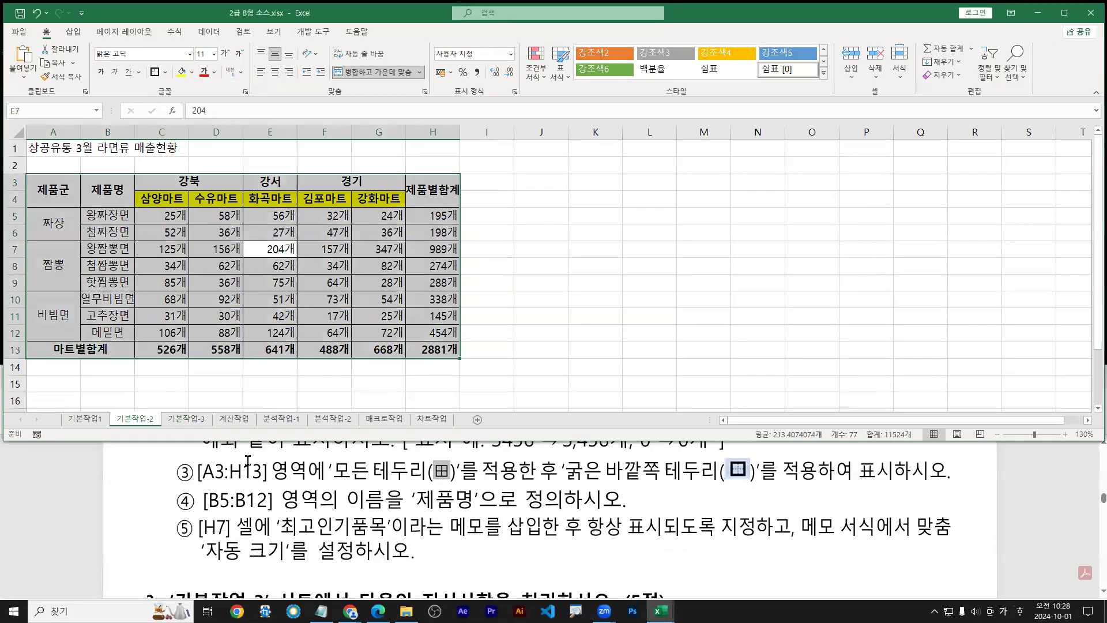
click(222, 508)
drag(206, 514, 562, 512)
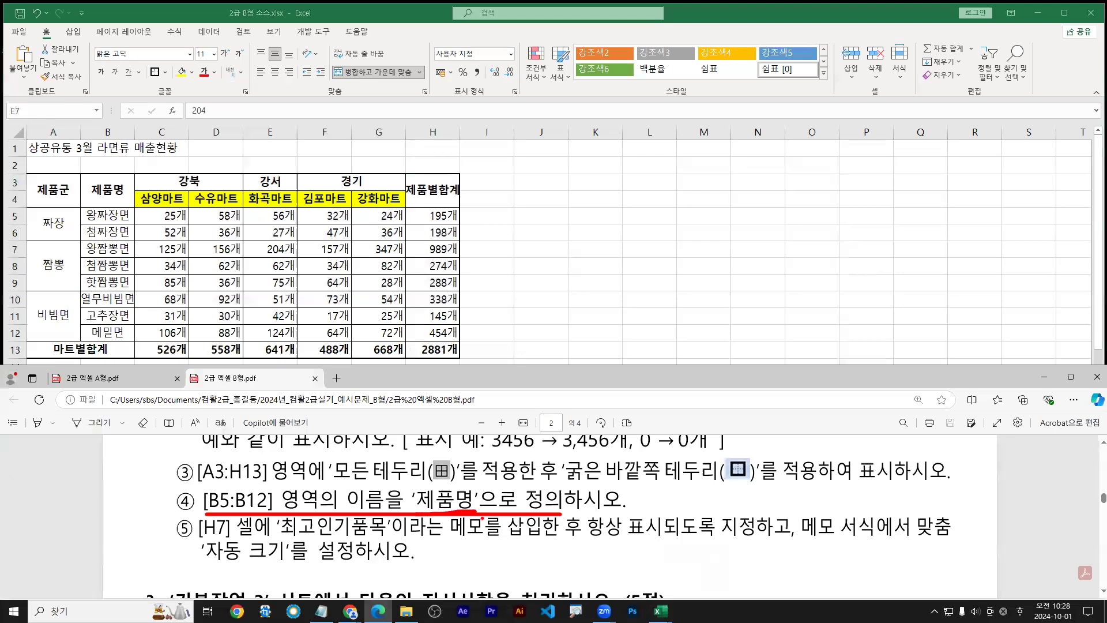
Back in Excel, select the product-name cells B5:B12
click(105, 220)
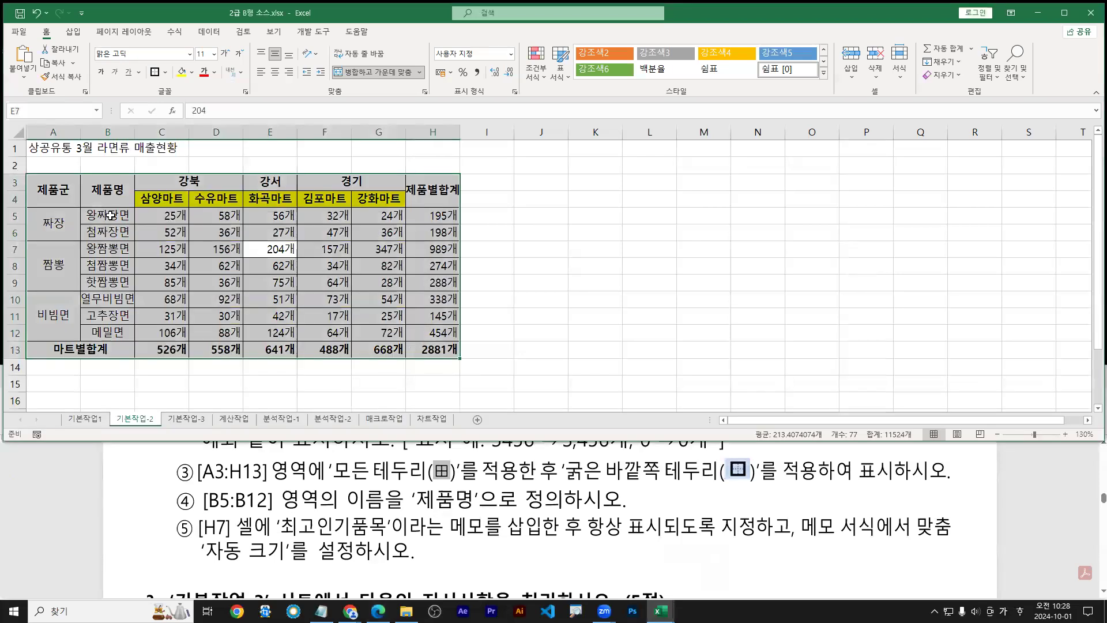
click(110, 216)
shift+click(107, 333)
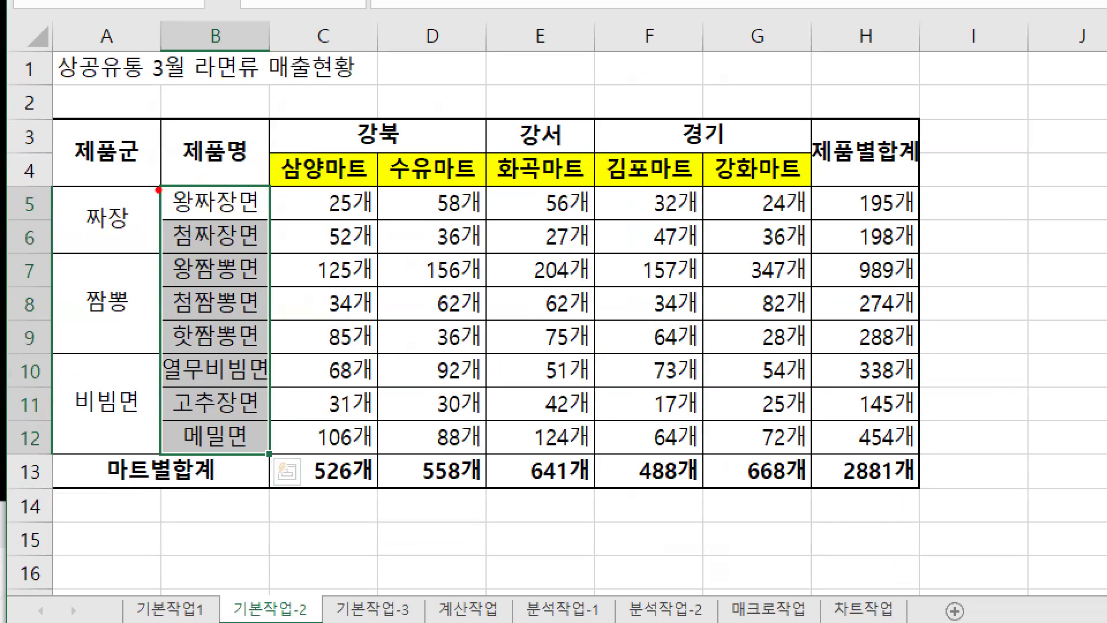
mouse_move(157, 184)
mouse_down()
mouse_move(280, 436)
mouse_move(273, 456)
mouse_up()
mouse_move(209, 208)
mouse_down()
mouse_move(211, 420)
mouse_move(227, 397)
mouse_up()
key(Escape)
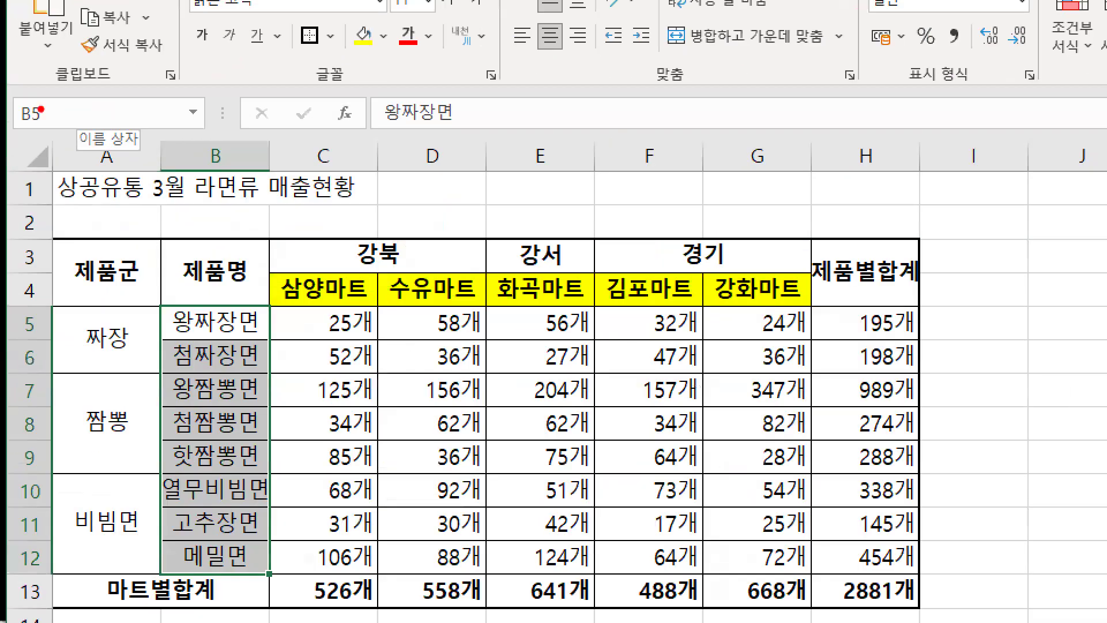
drag(11, 109, 132, 120)
key(Escape)
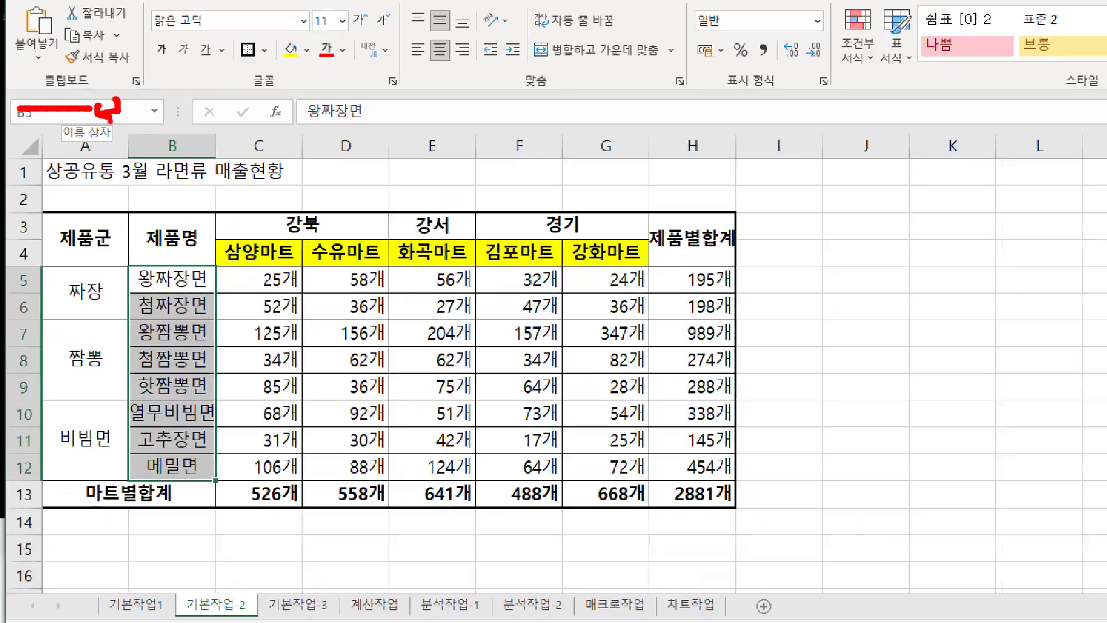
Define the name 제품명 for B5:B12 through Formulas > Define Name
click(174, 33)
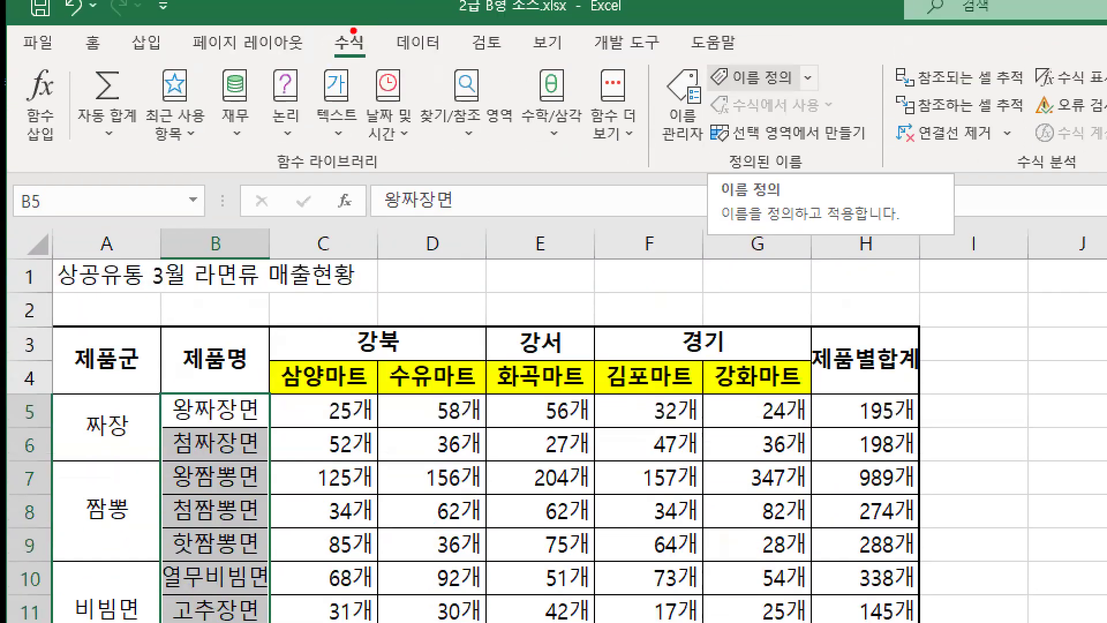
drag(327, 29, 376, 56)
mouse_move(221, 412)
mouse_down()
mouse_move(218, 620)
mouse_move(228, 613)
mouse_up()
drag(705, 60, 804, 93)
mouse_move(782, 93)
mouse_down()
mouse_move(793, 108)
mouse_move(782, 113)
mouse_up()
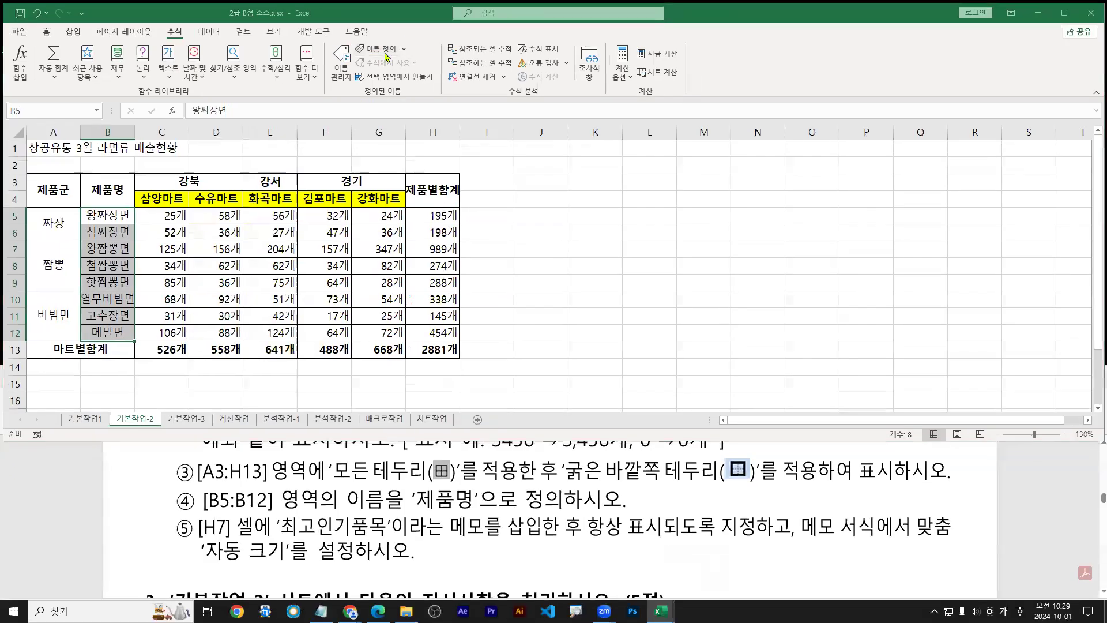
click(773, 84)
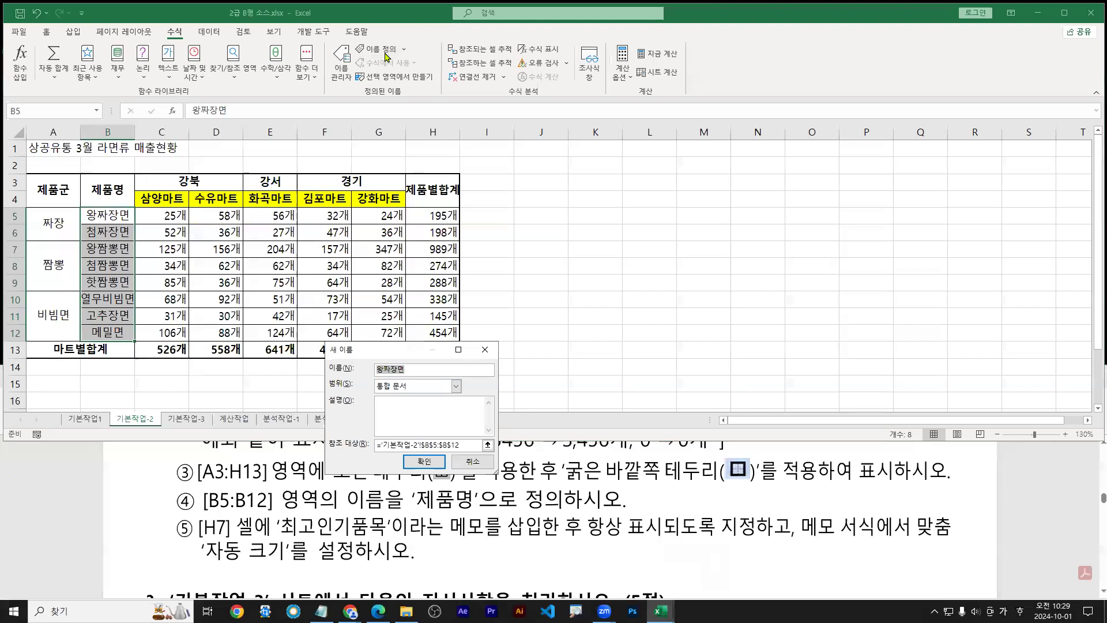
text(ㅈ)
text(품명)
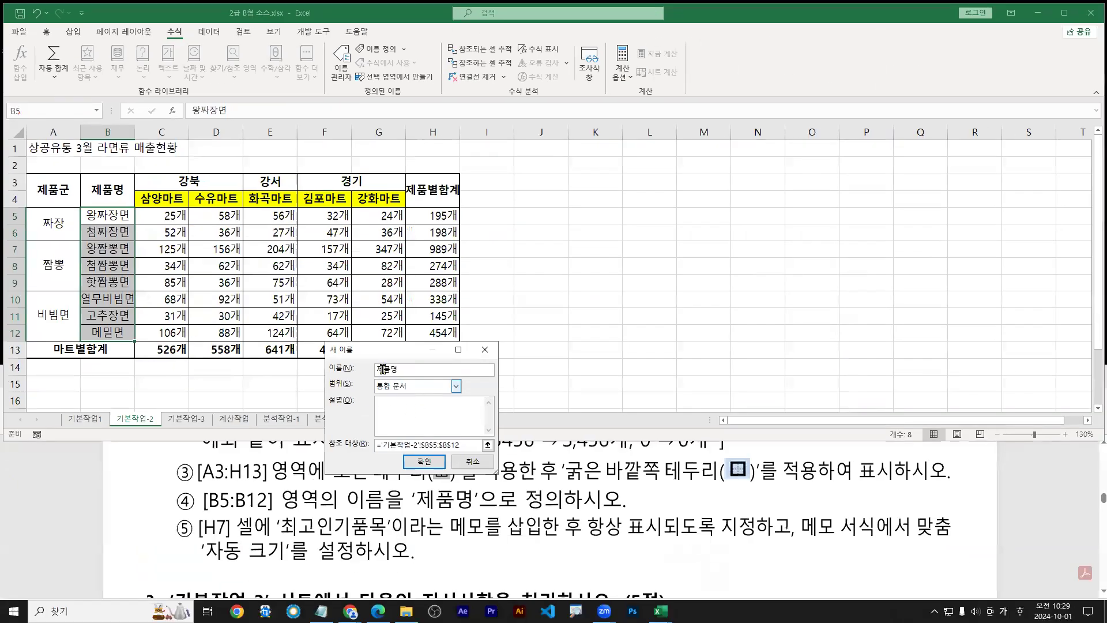
click(435, 469)
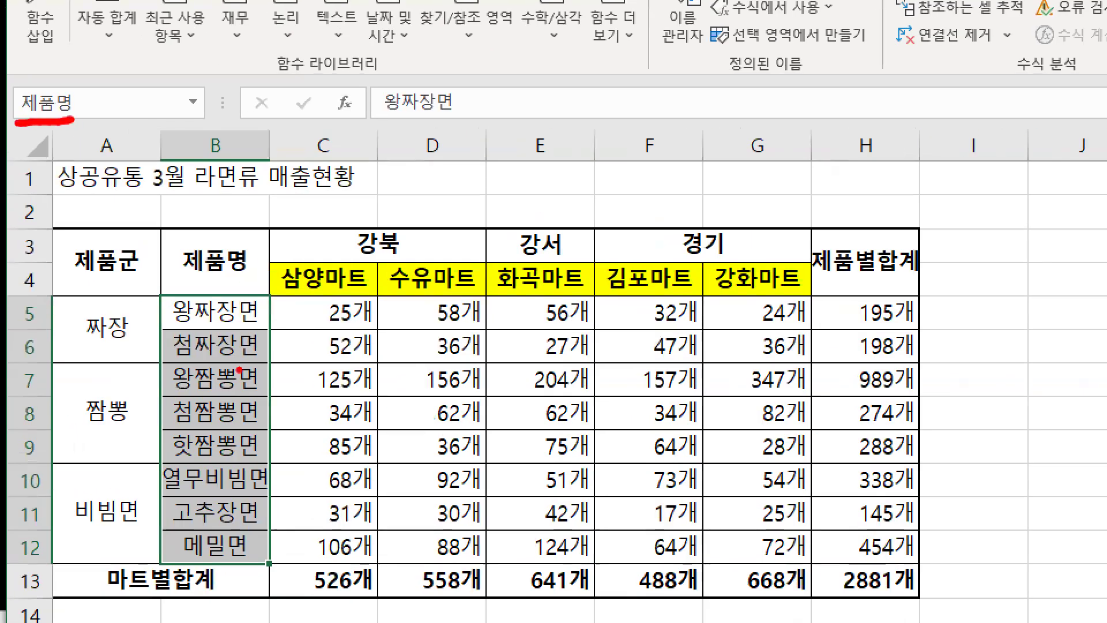
Enter a test formula =제품명 in J5 referencing B5:B12
drag(230, 313, 249, 547)
mouse_move(234, 543)
mouse_down()
mouse_move(244, 552)
mouse_move(265, 527)
mouse_up()
mouse_move(71, 115)
mouse_down()
mouse_move(63, 71)
mouse_move(80, 119)
mouse_up()
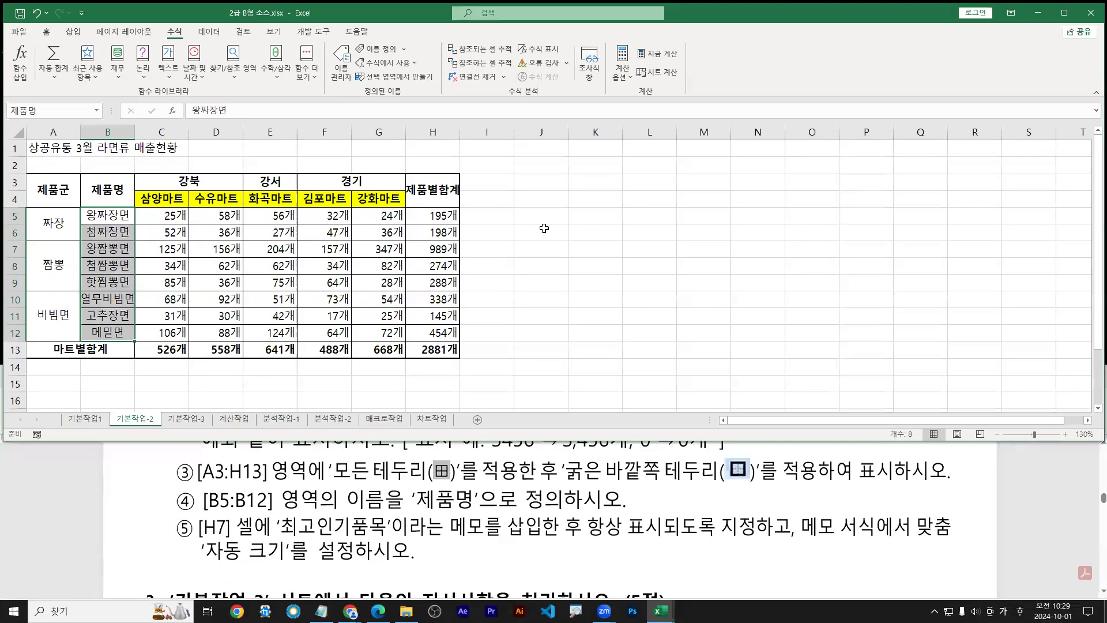
click(550, 215)
text(=)
drag(107, 217, 105, 332)
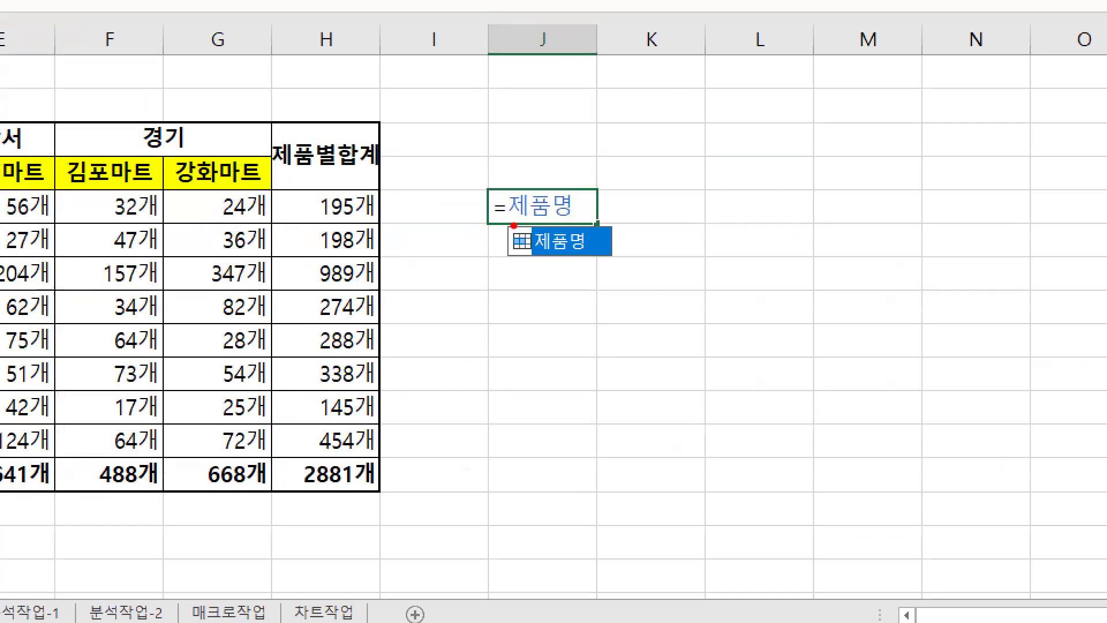
drag(526, 225, 558, 225)
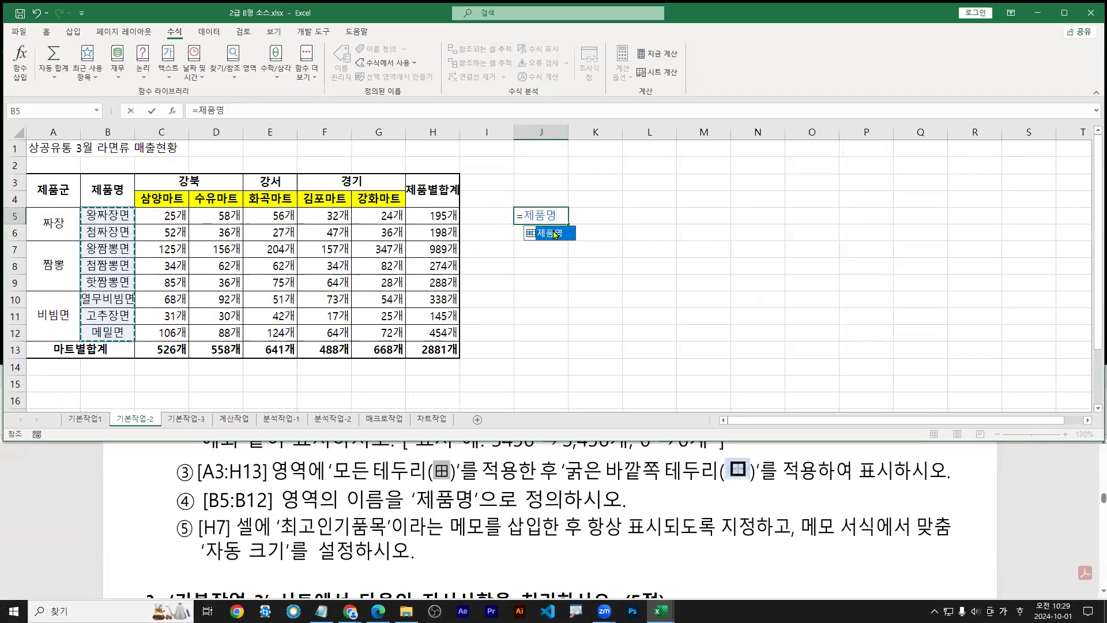
key(Return)
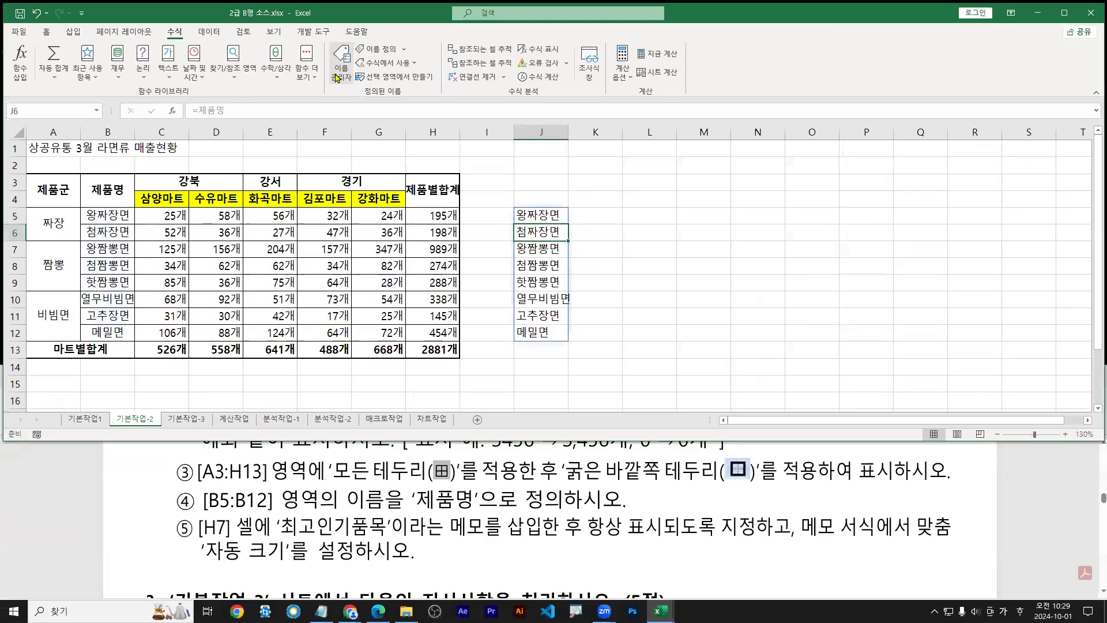
Check the defined names list, undo the J5 test formula, and return to the PDF
click(486, 136)
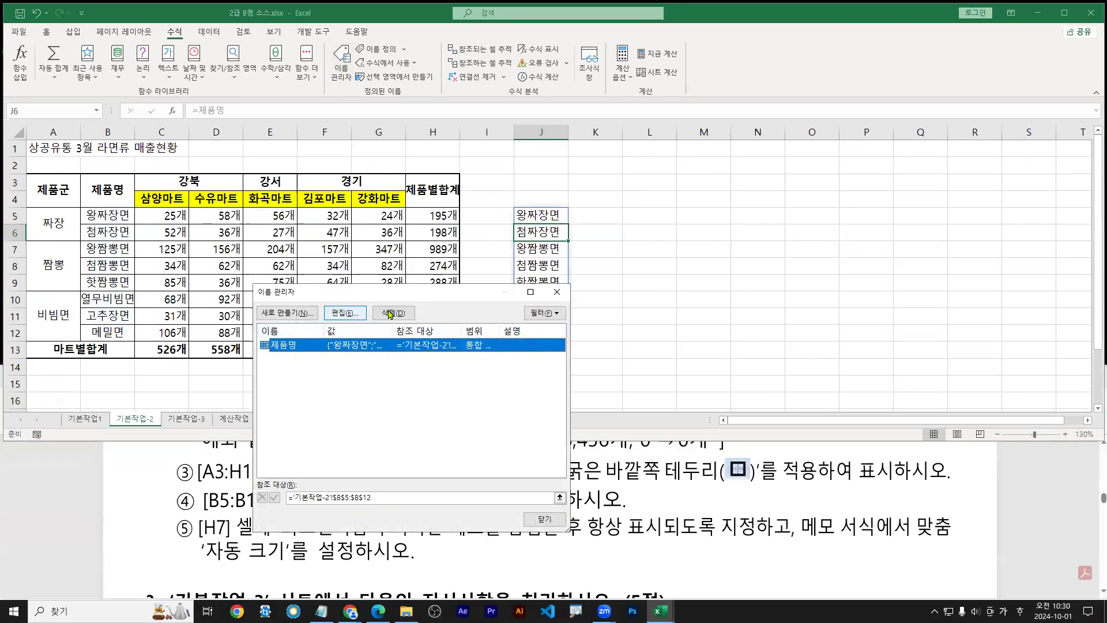
click(558, 292)
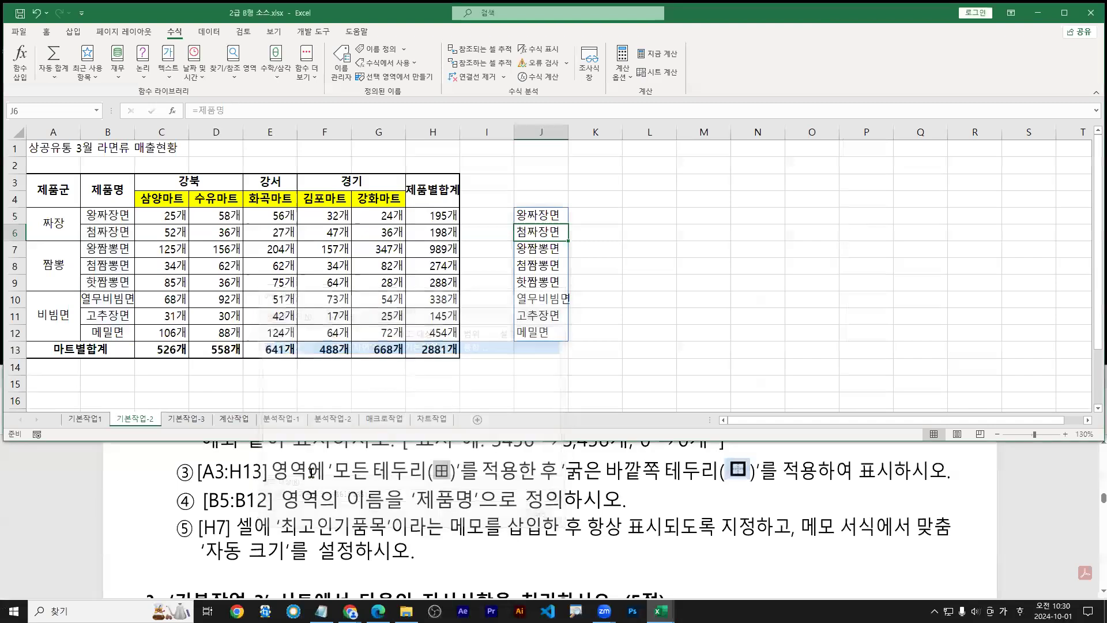
click(549, 215)
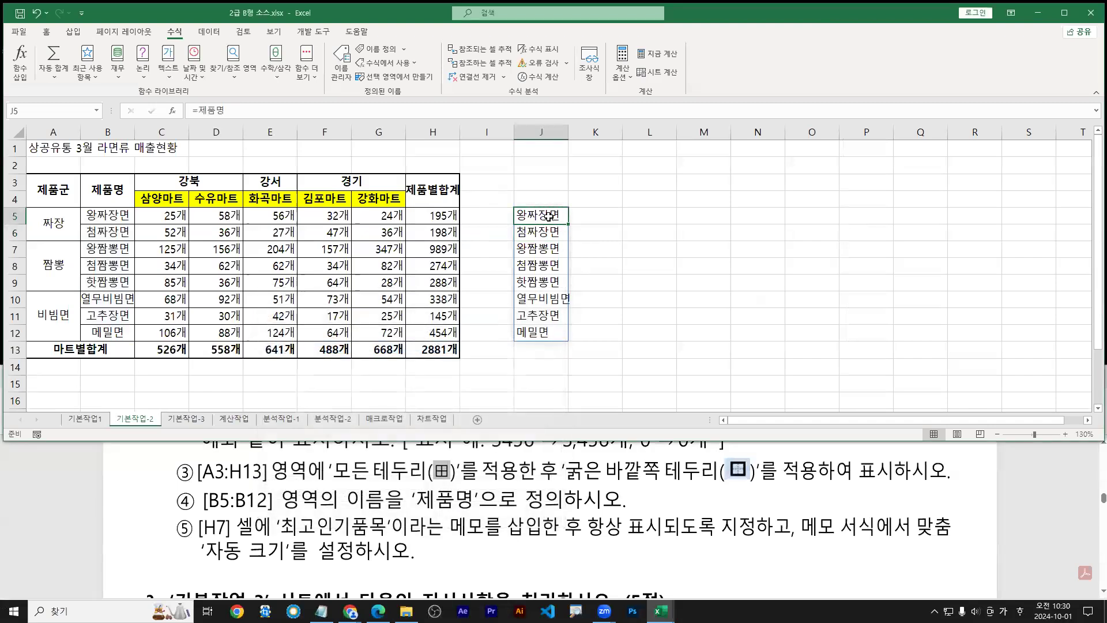
click(36, 12)
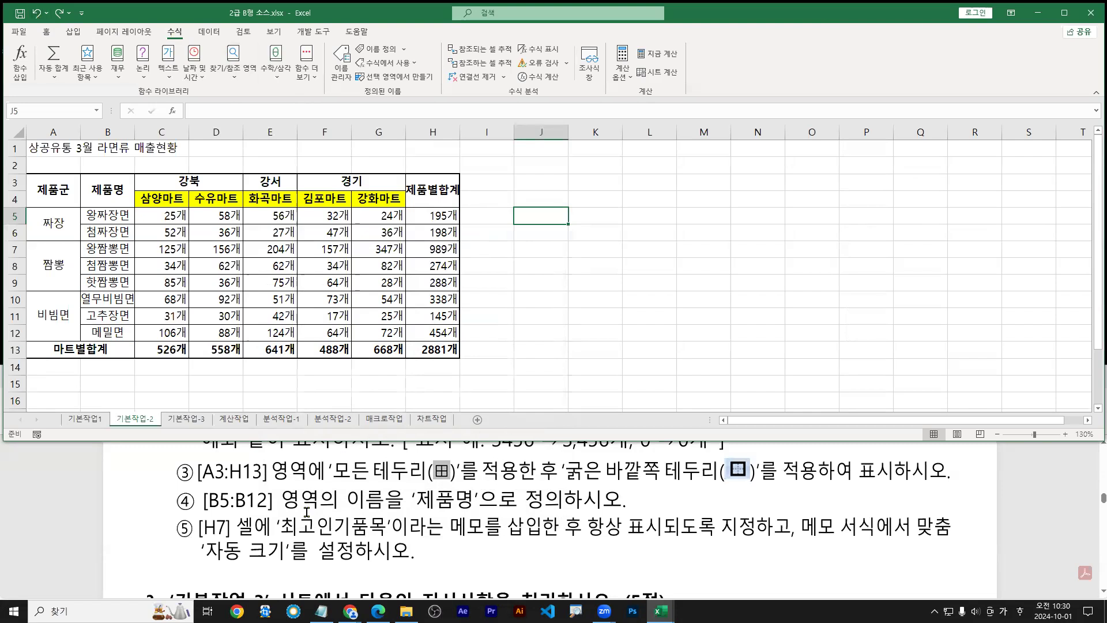
click(203, 540)
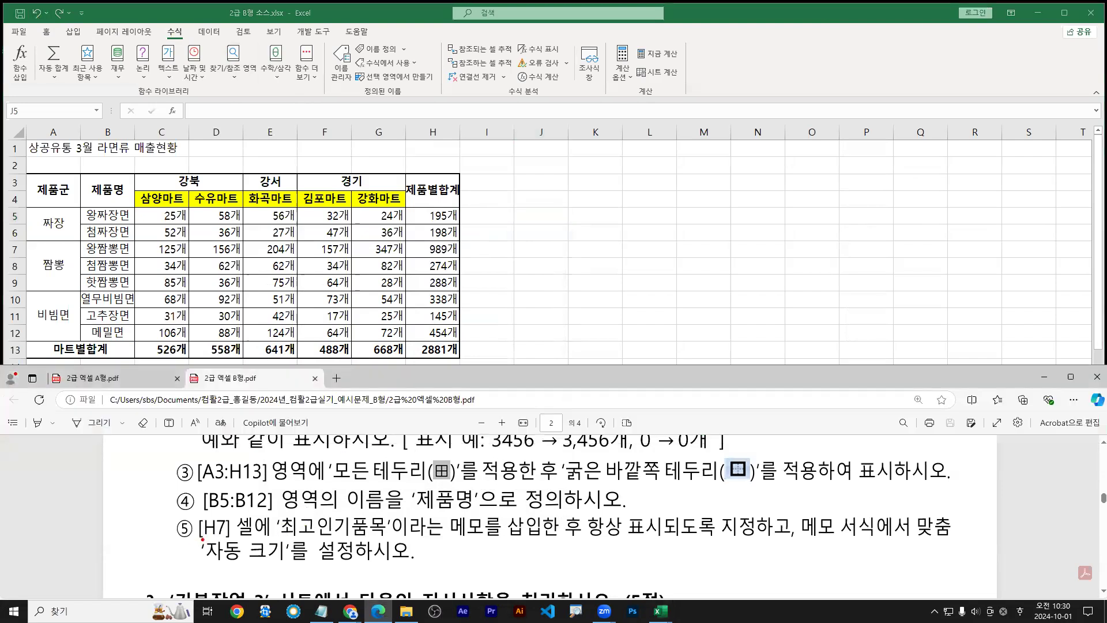
Underline the H7 memo requirements in the PDF: insert, always show, alignment, automatic size
drag(202, 538, 258, 536)
click(285, 539)
drag(277, 542, 550, 542)
drag(587, 542, 762, 543)
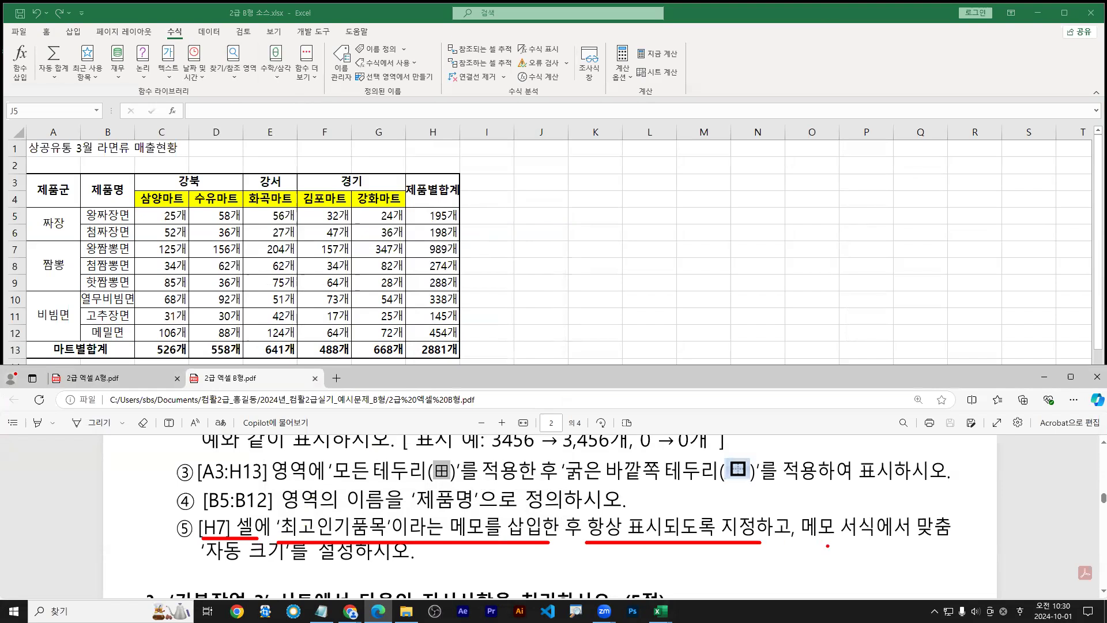
drag(805, 542, 967, 541)
drag(200, 565, 355, 564)
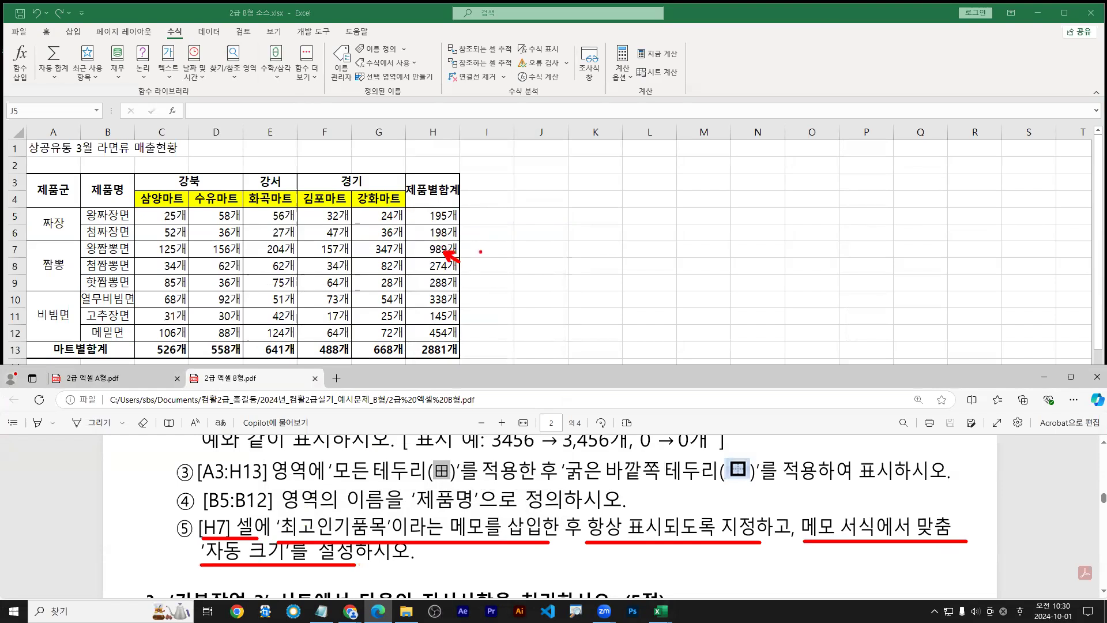
Return to the workbook and select cell H7 holding 989개
click(453, 253)
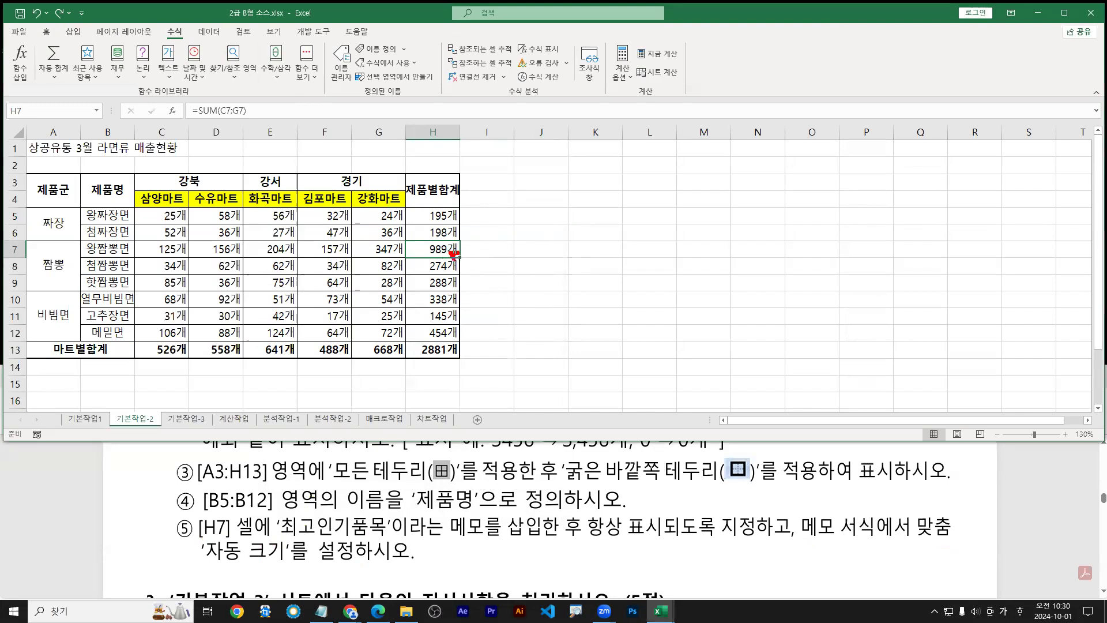
click(431, 231)
click(437, 252)
Open Format Cells on H7, close it unchanged, and switch to the Notepad study notes
key(ctrl+1)
click(15, 118)
drag(15, 118, 53, 114)
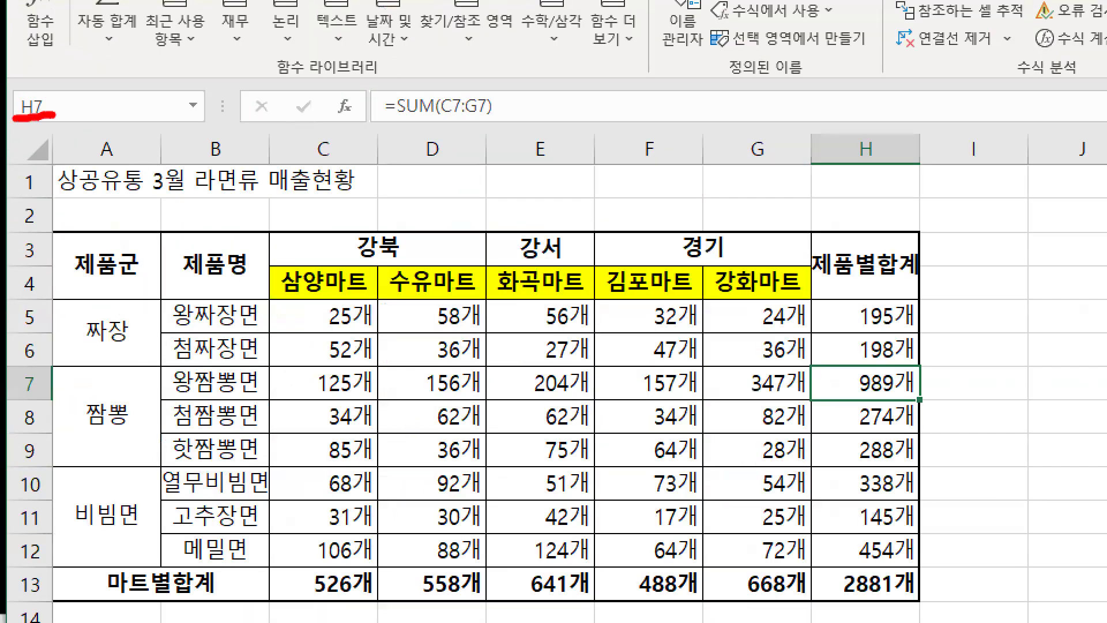
key(e)
key(Hangul)
key(e)
drag(21, 123, 71, 123)
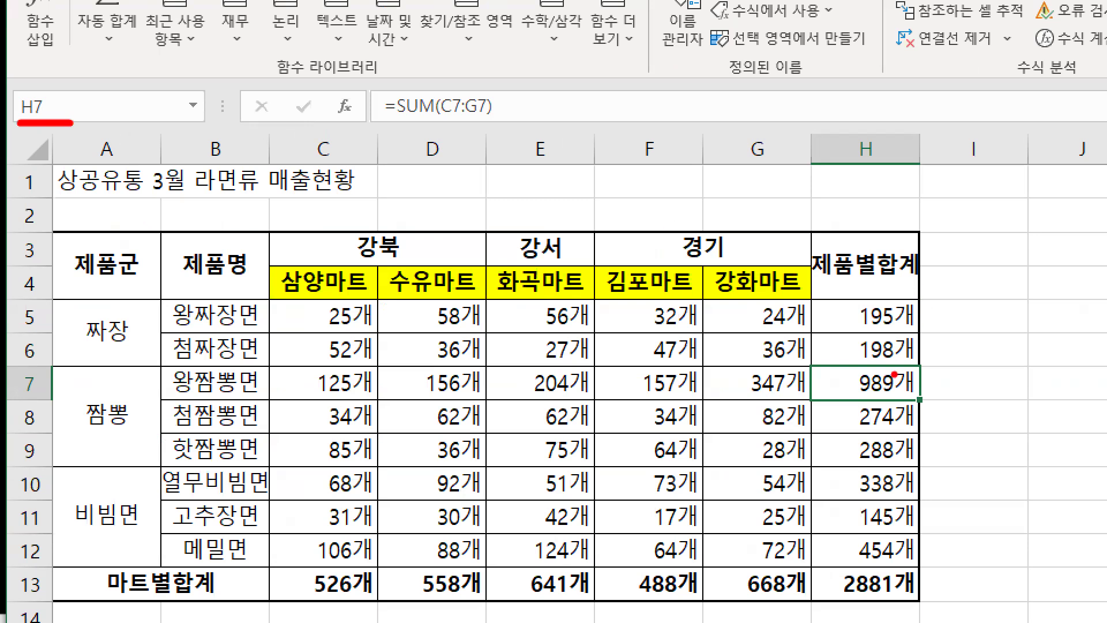
drag(895, 380, 927, 427)
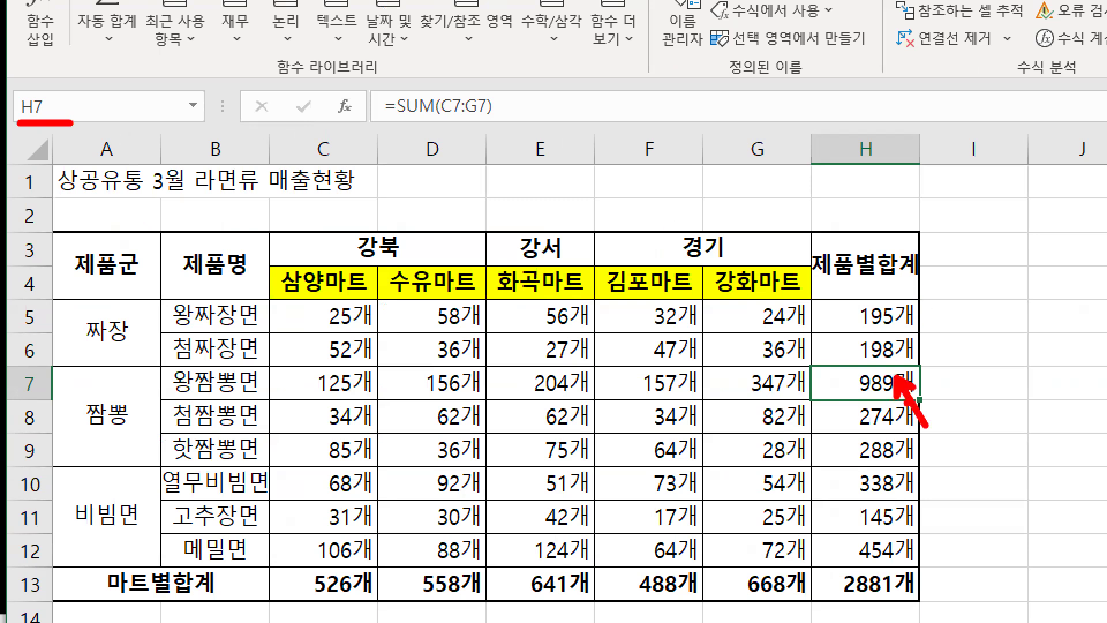
key(Escape)
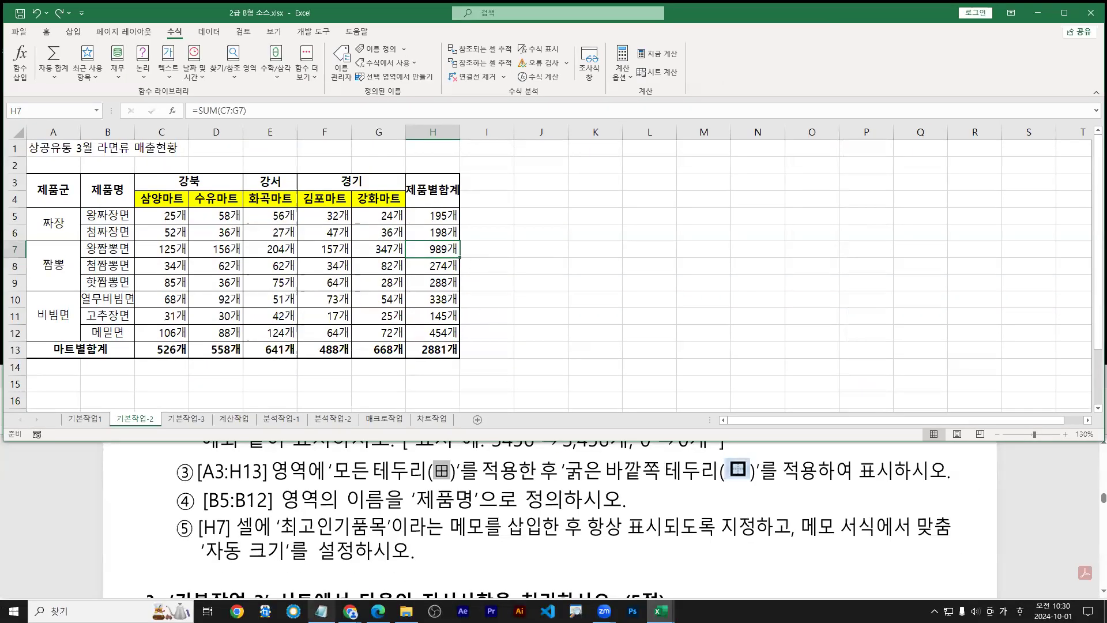
click(321, 594)
Start a new note line under 이름 정의 reading ※메모 삽입/ 메모 항상 표시
click(366, 543)
scroll(404, 537, down, 3)
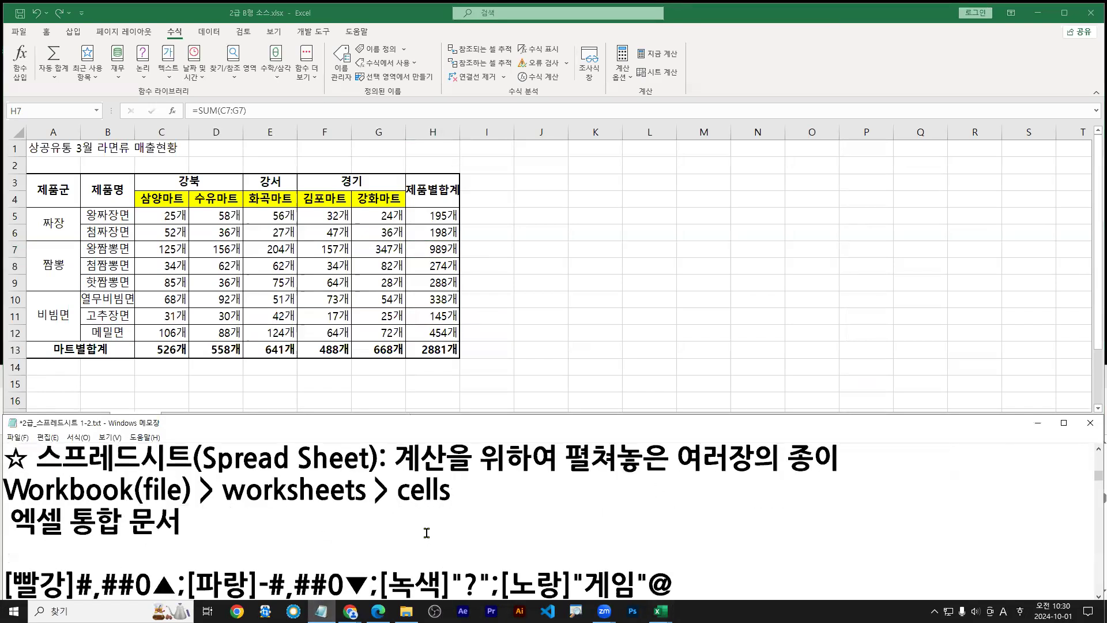
scroll(427, 532, down, 5)
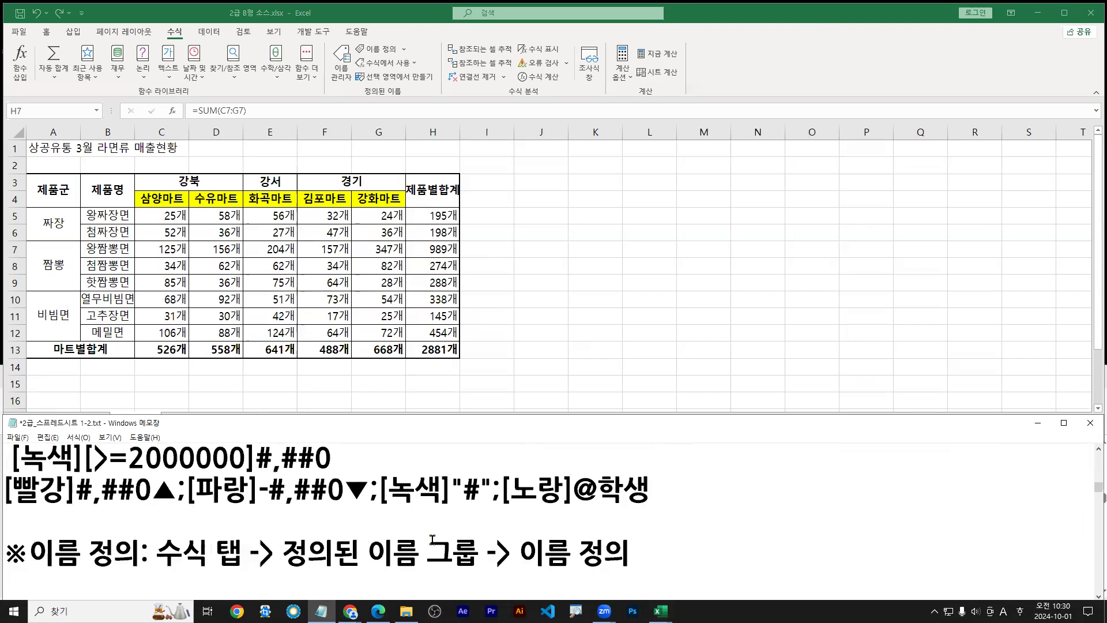
scroll(433, 540, down, 3)
scroll(402, 526, up, 1)
scroll(84, 524, down, 1)
drag(12, 471, 27, 469)
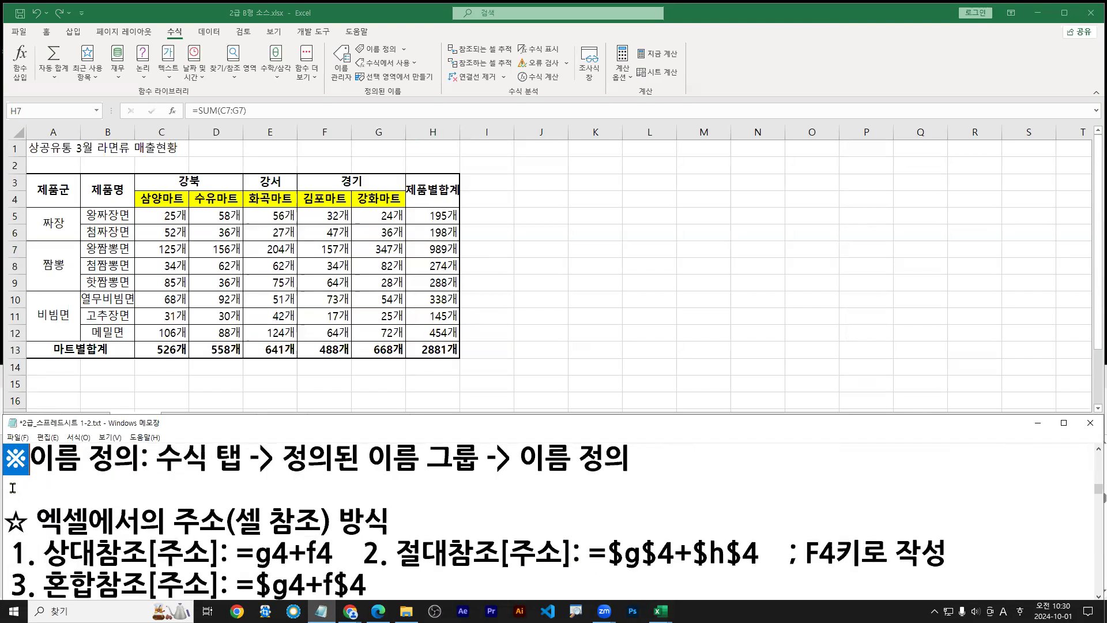
click(12, 488)
text(※)
text(a)
key(BackSpace)
key(Hangul)
text(메)
text(모)
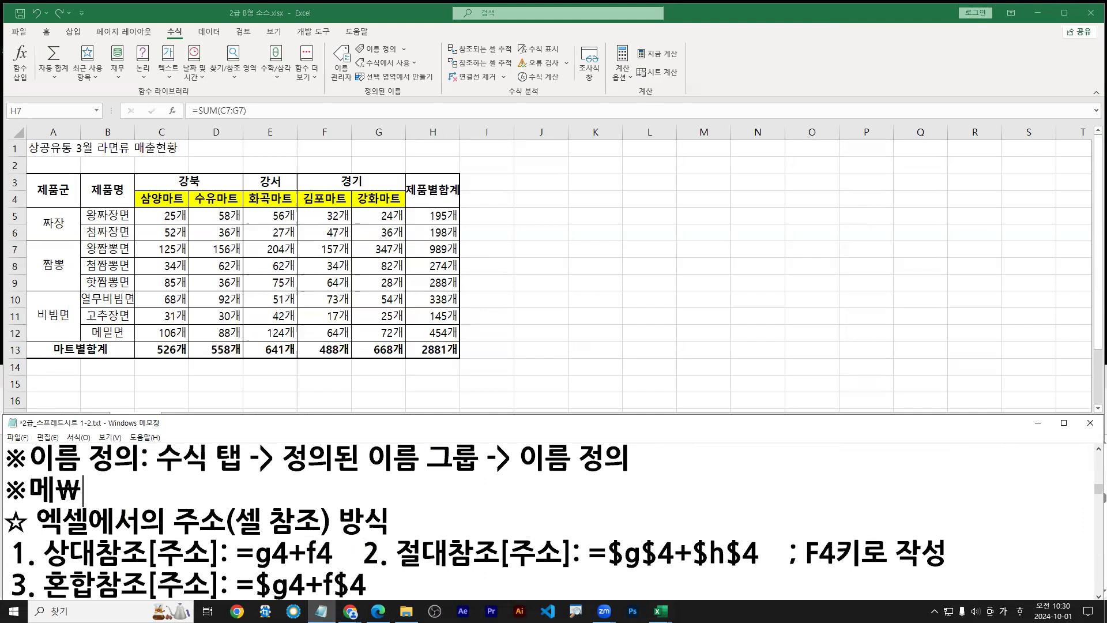
text( 삽입/)
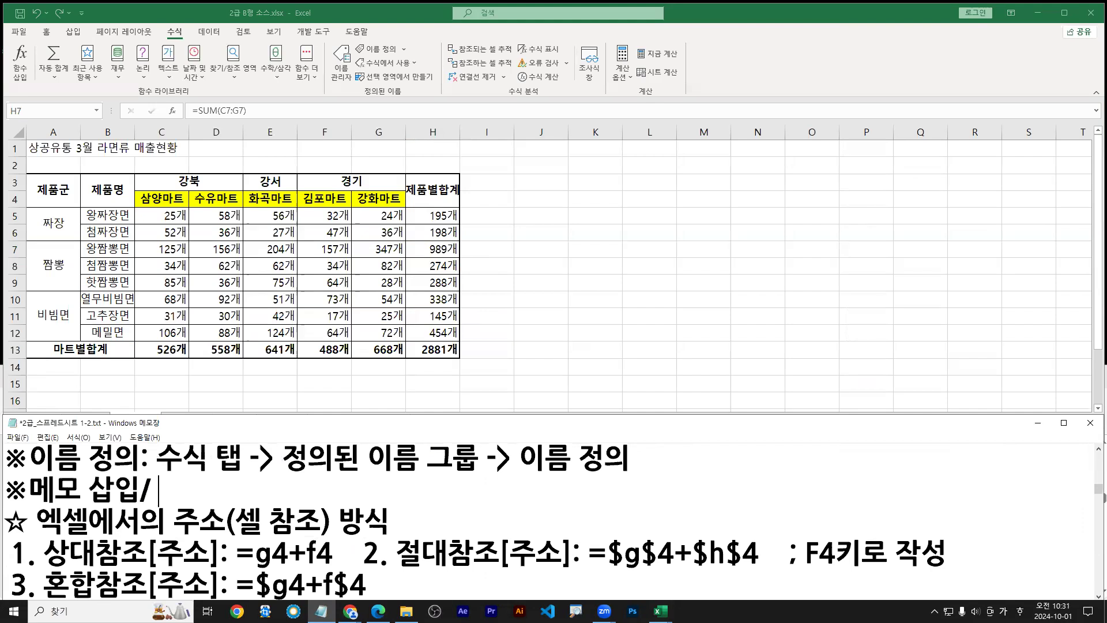
text( 메모 항상 표시)
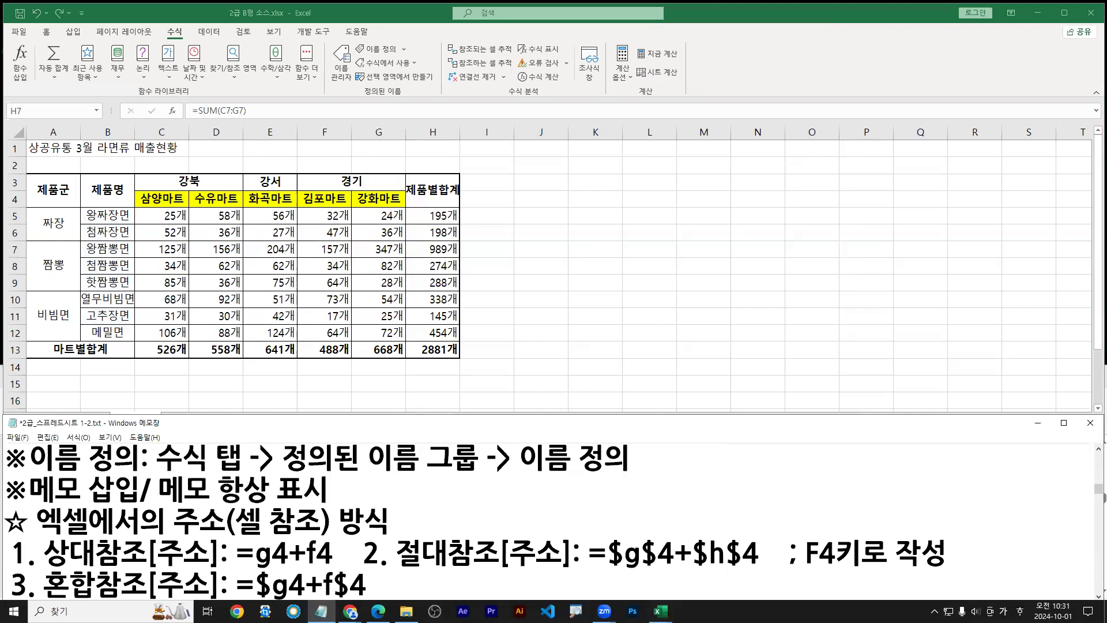
key(Return)
Append ": 검토 탭 -> 메모 그룹 -> 새 메모, 메모 표시/숨기기" to that memo note line
key(Up)
key(End)
text(:)
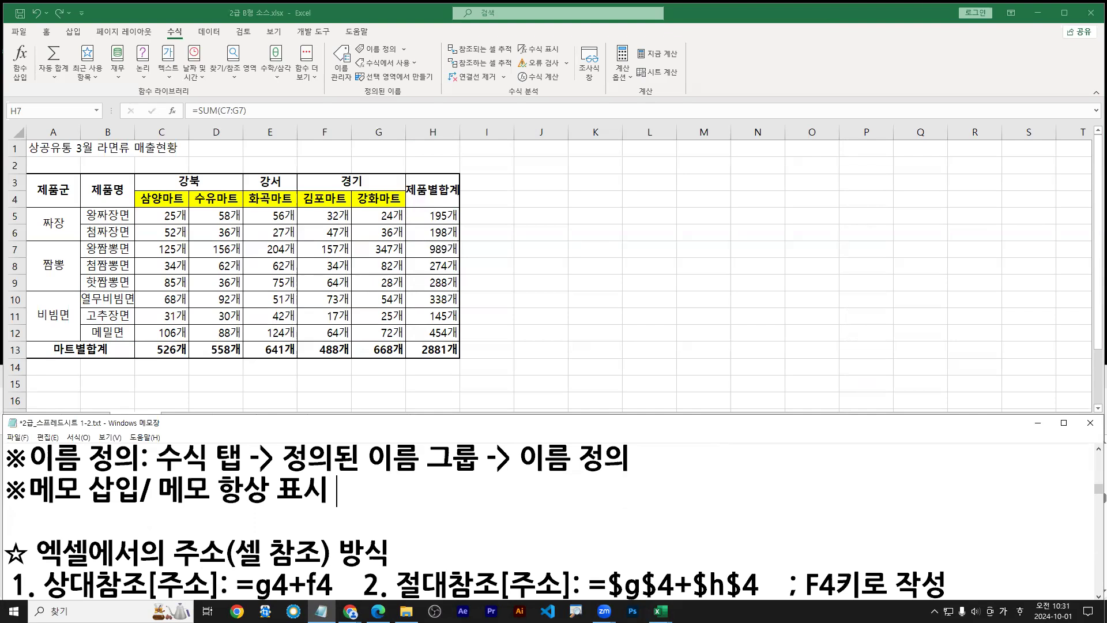
text(  검토 탭)
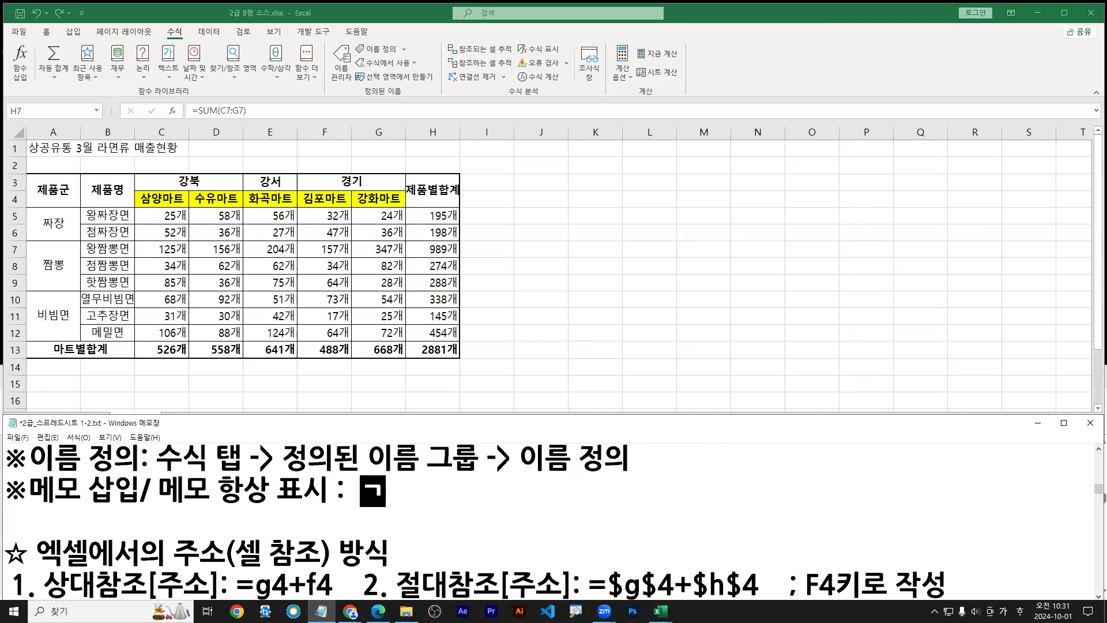
text( ->)
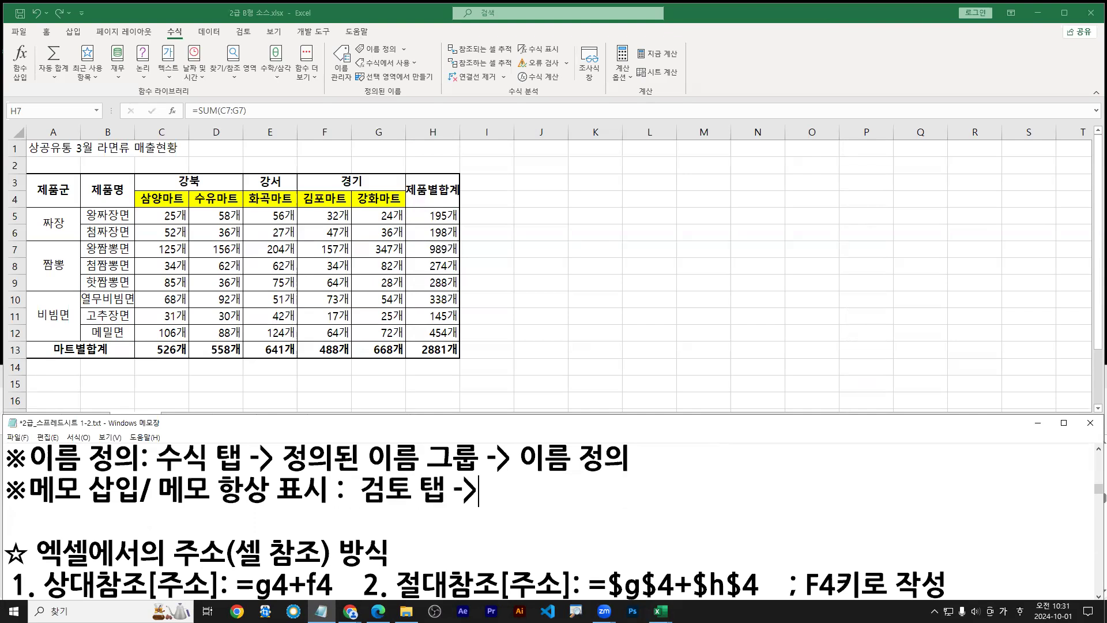
click(252, 35)
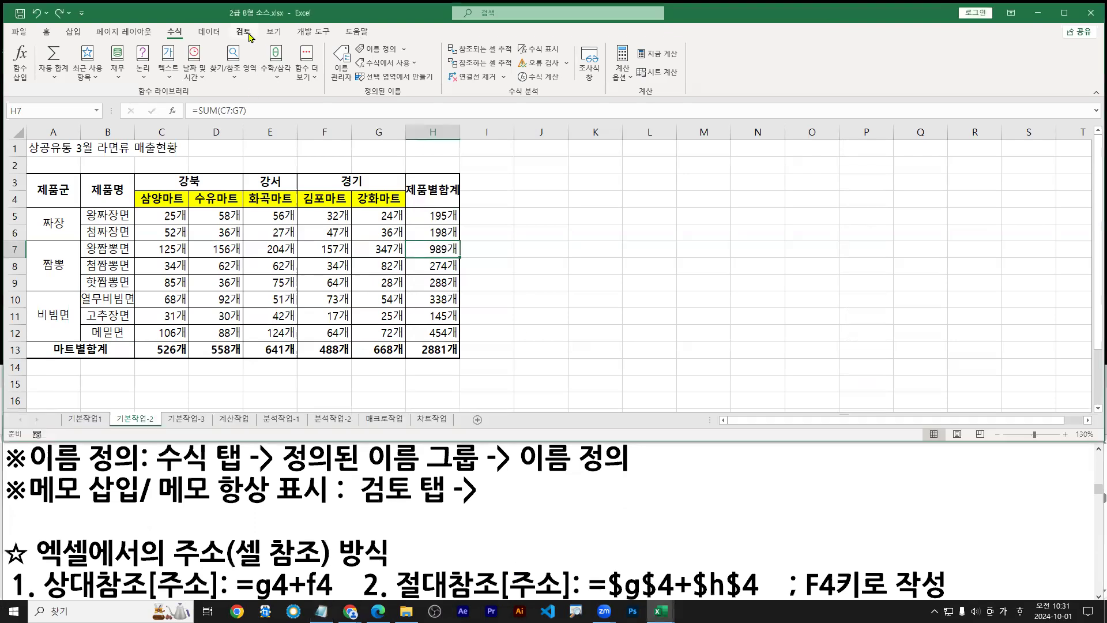
click(497, 489)
text(메모)
text( 그룹 ->)
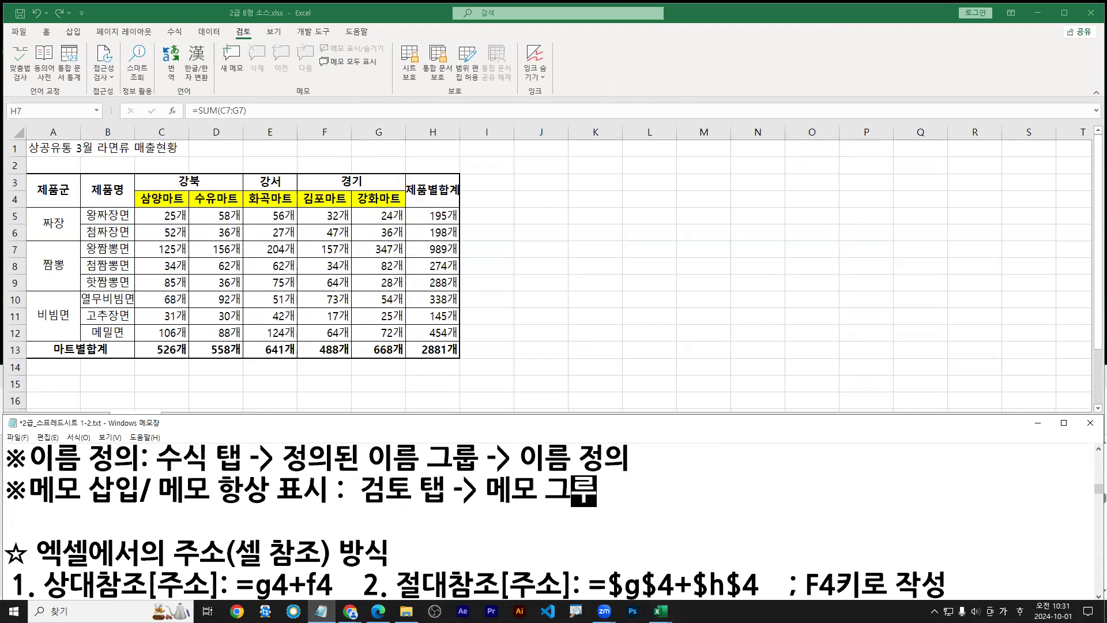
text( 새 메)
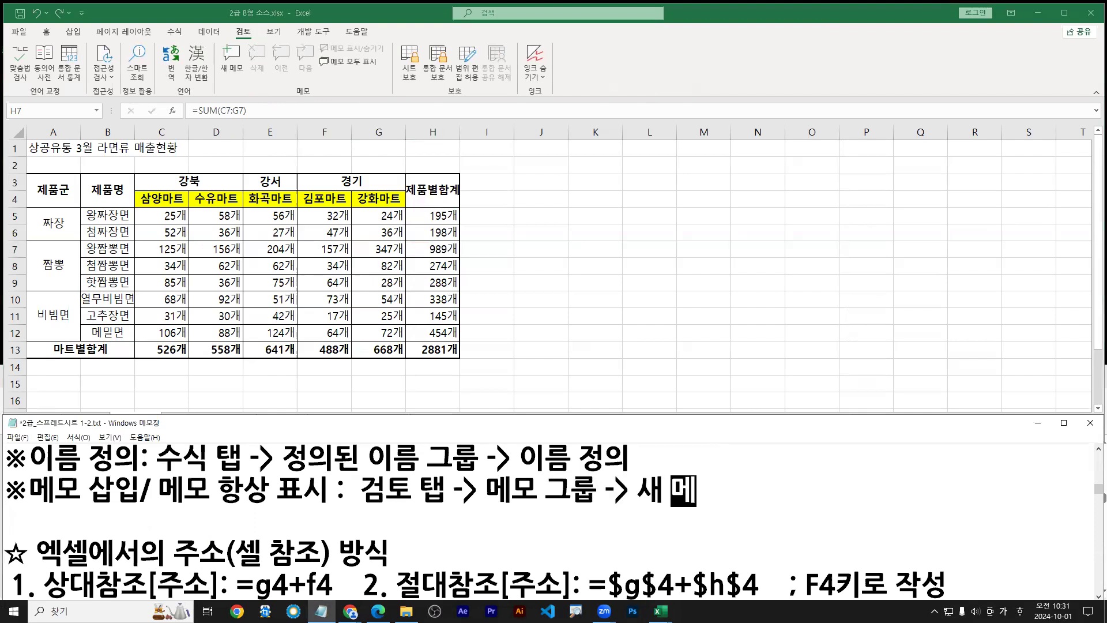
text(모, 메)
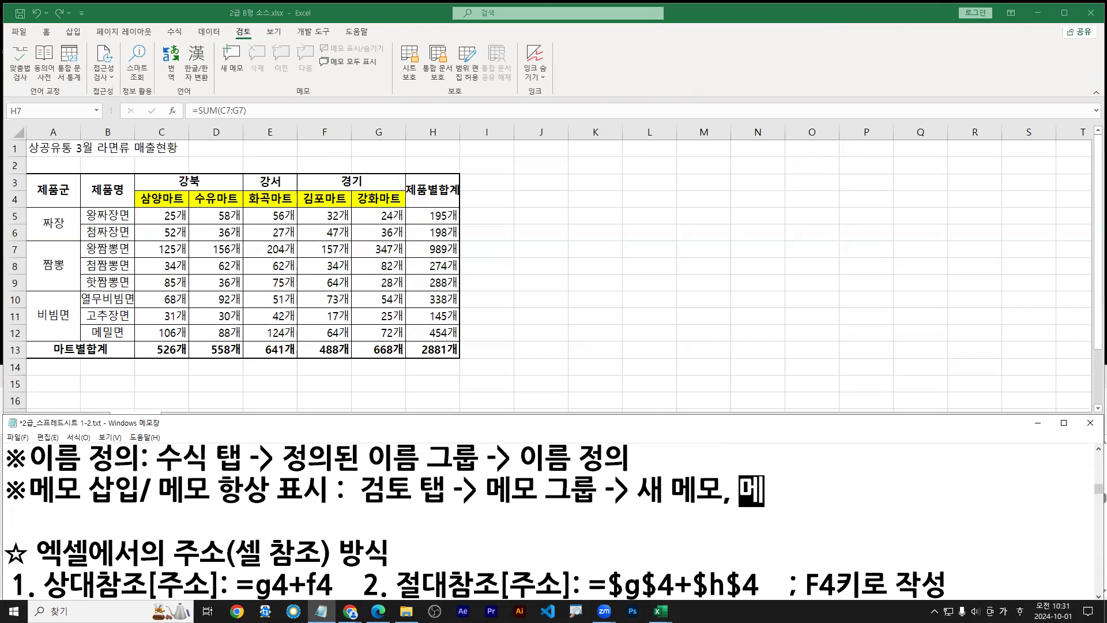
text(모 표시/숨기기)
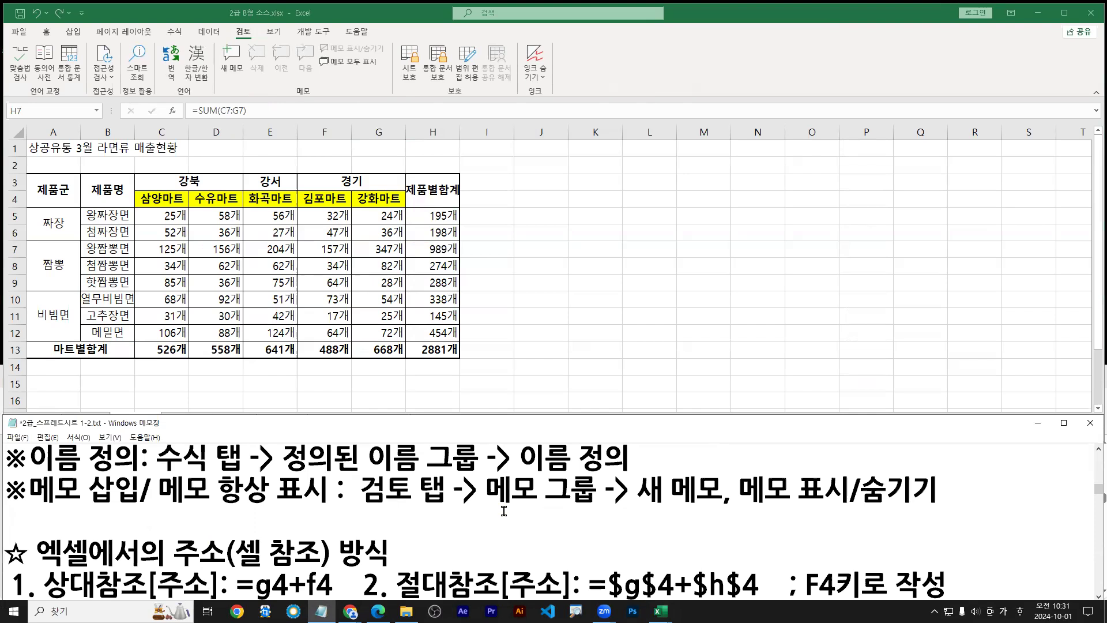
click(420, 250)
Insert a new comment on cell H7 from the Review tab and check the required wording
key(ctrl+2)
drag(442, 255, 458, 287)
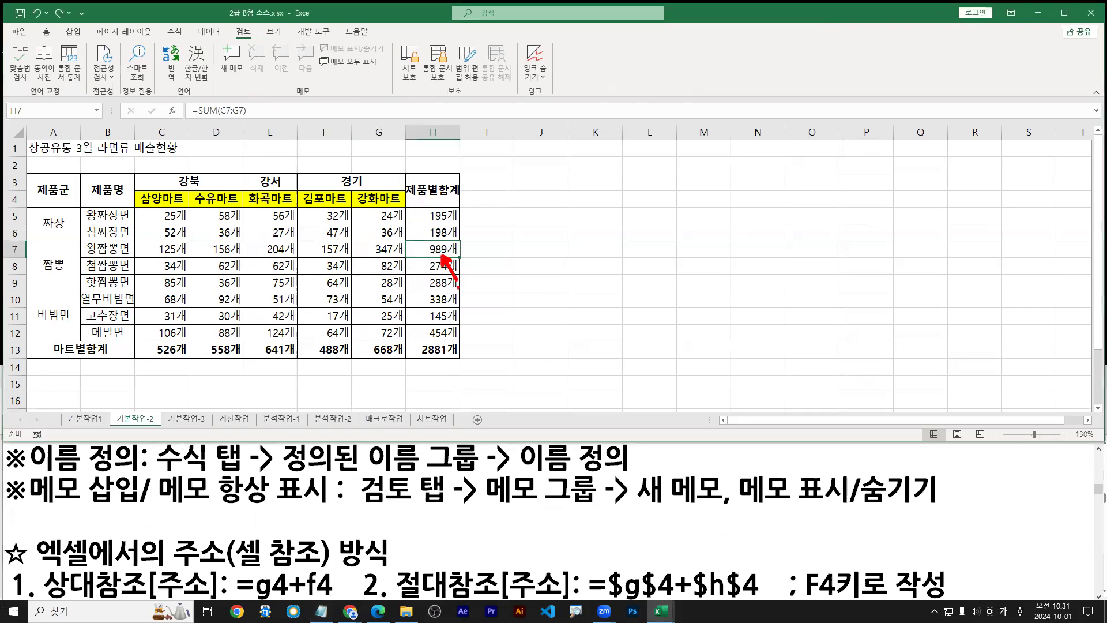
drag(360, 507, 717, 508)
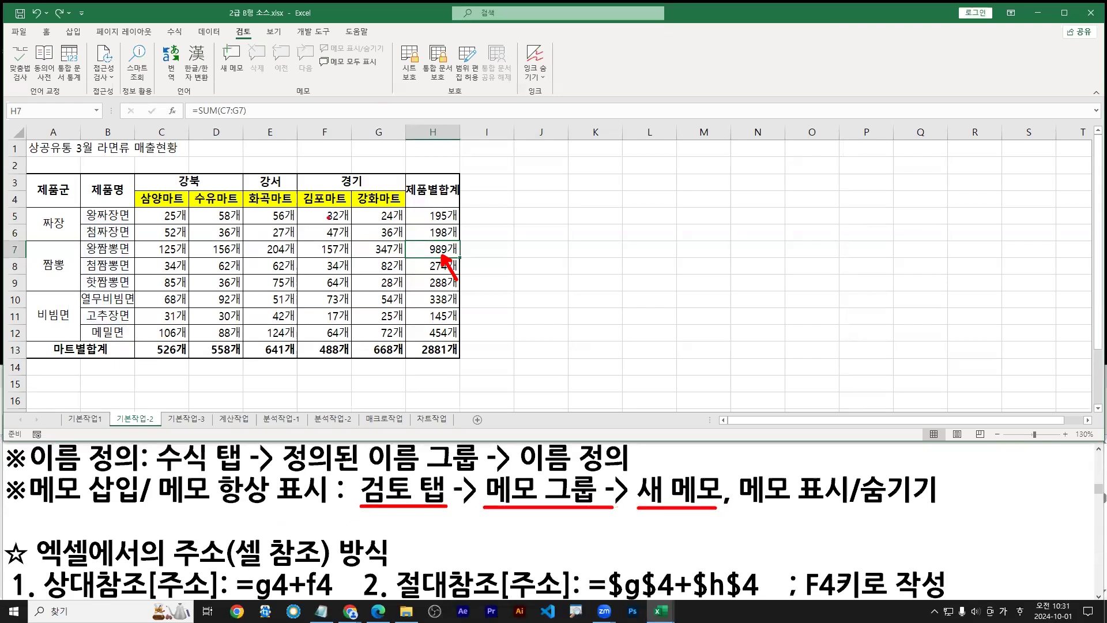
mouse_move(231, 22)
mouse_down()
mouse_move(257, 43)
mouse_move(237, 87)
mouse_up()
drag(213, 42, 249, 81)
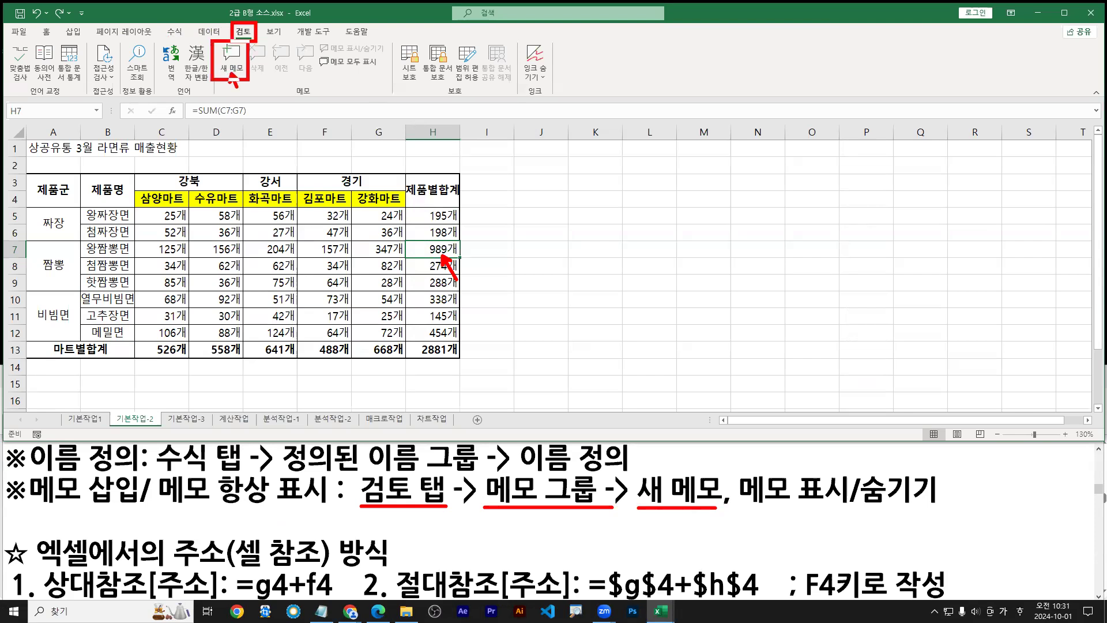
key(Escape)
click(233, 64)
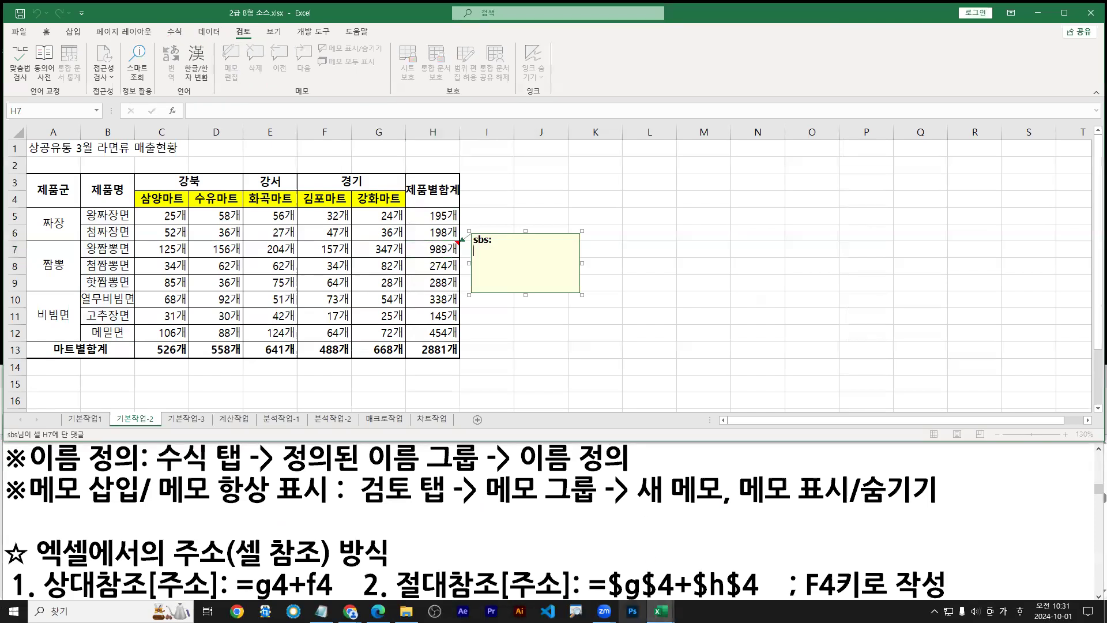
click(378, 611)
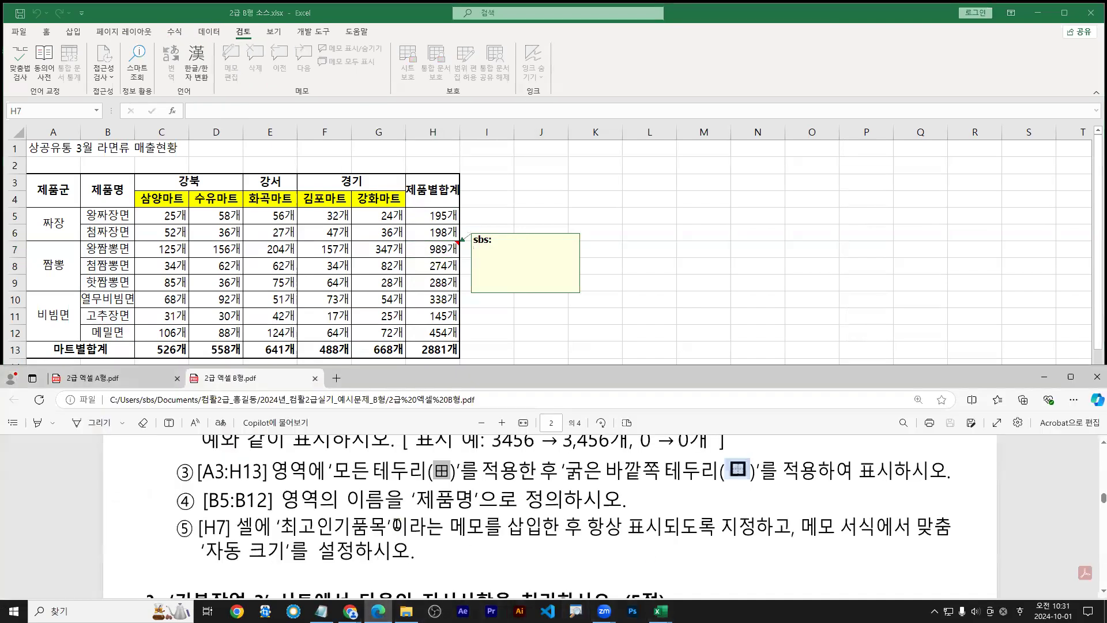
drag(285, 540, 391, 541)
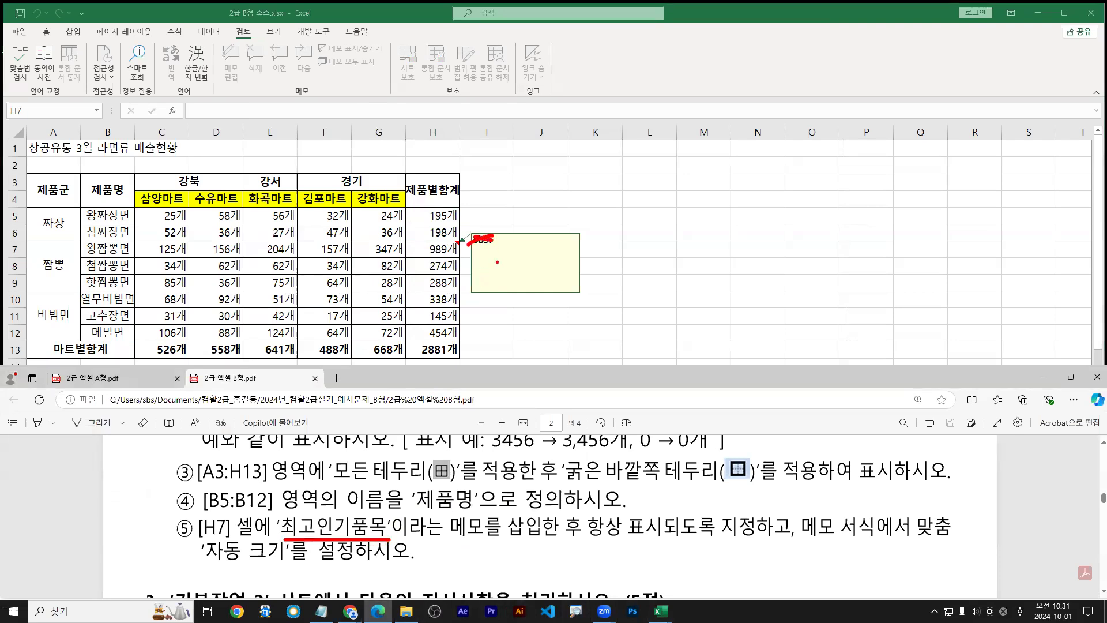
key(Escape)
Replace the author name in the H7 comment with 최고인기품목
click(486, 248)
drag(496, 242, 455, 229)
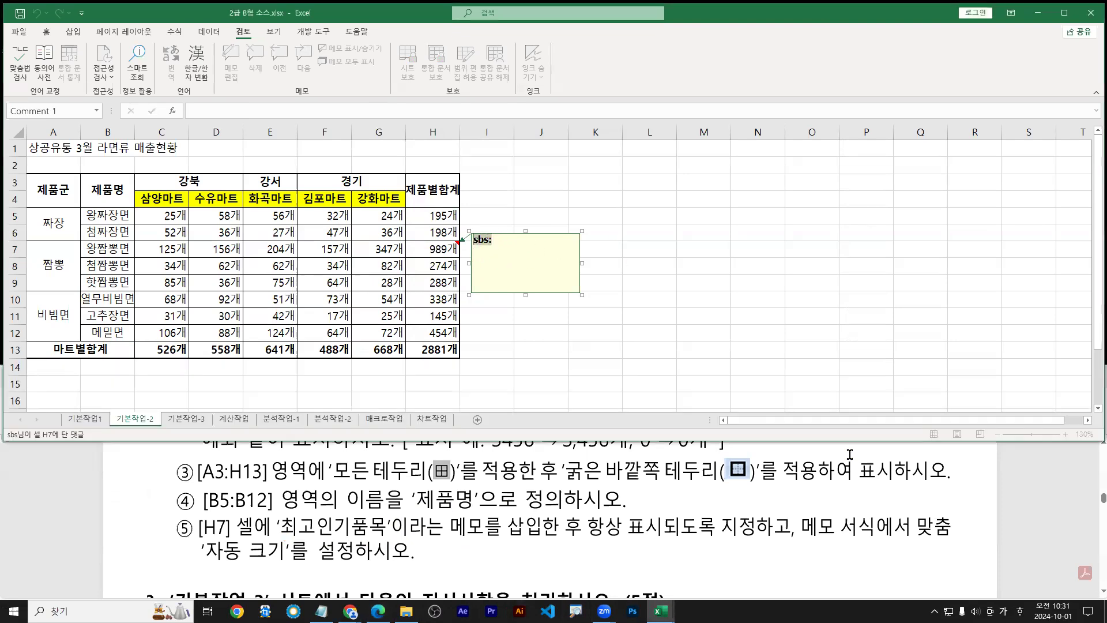
text(최고인기)
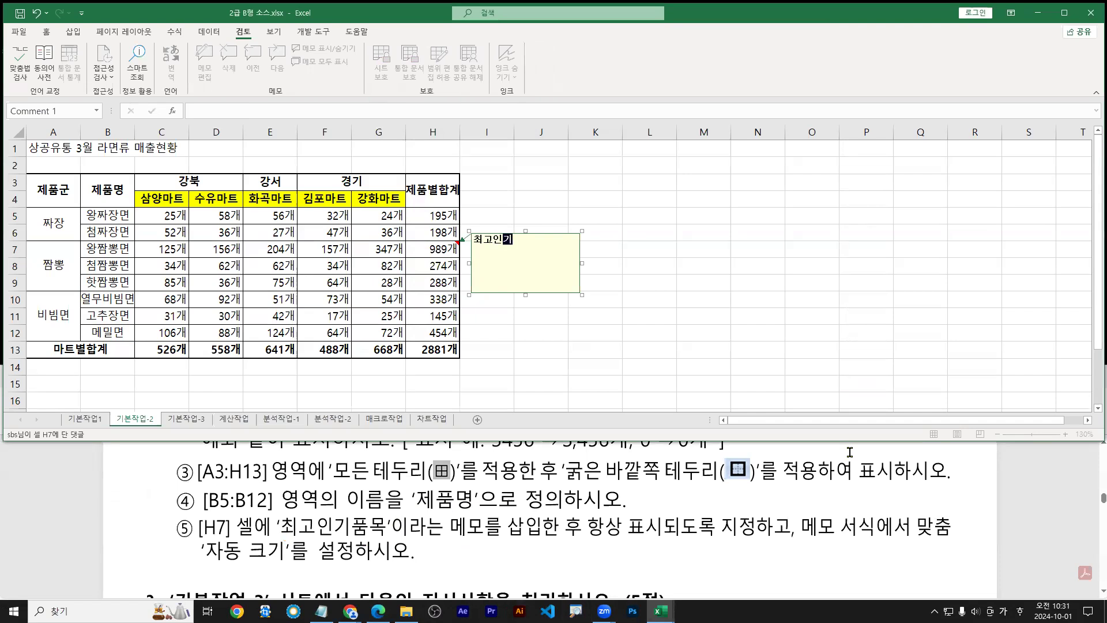
text(품모)
click(692, 263)
click(701, 331)
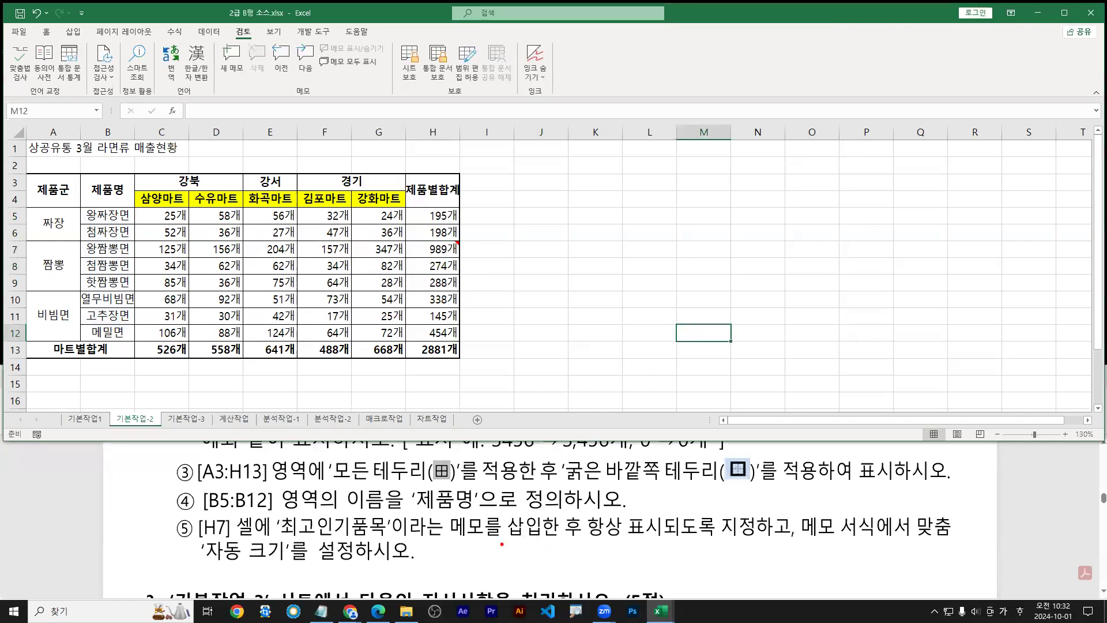
Select H7 and toggle Show/Hide Comment so the 최고인기품목 memo stays visible
drag(450, 542, 663, 540)
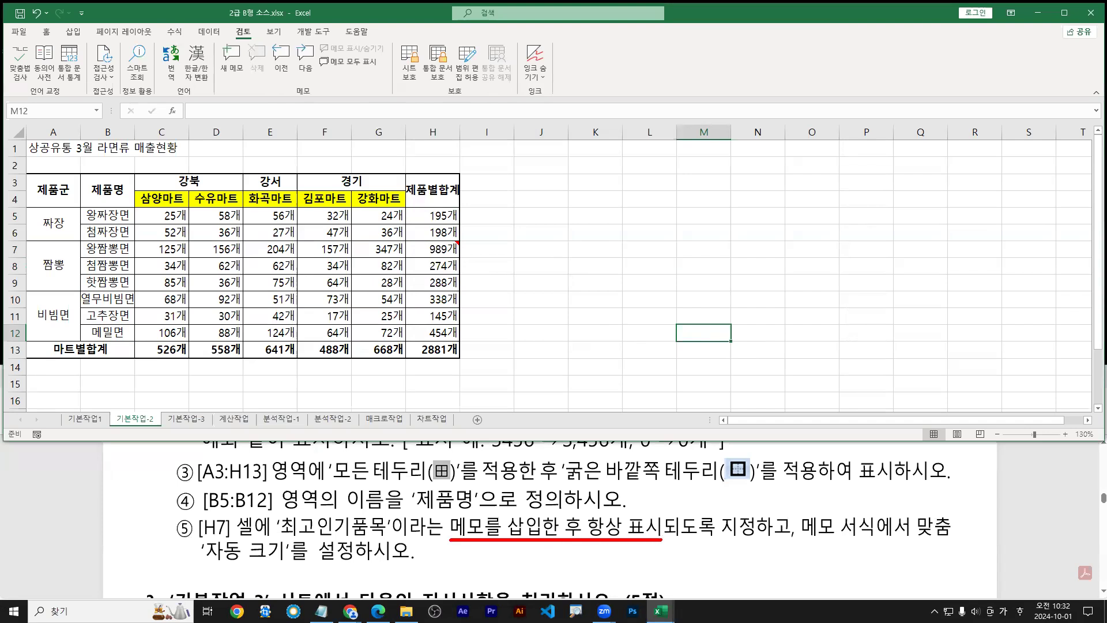
click(428, 252)
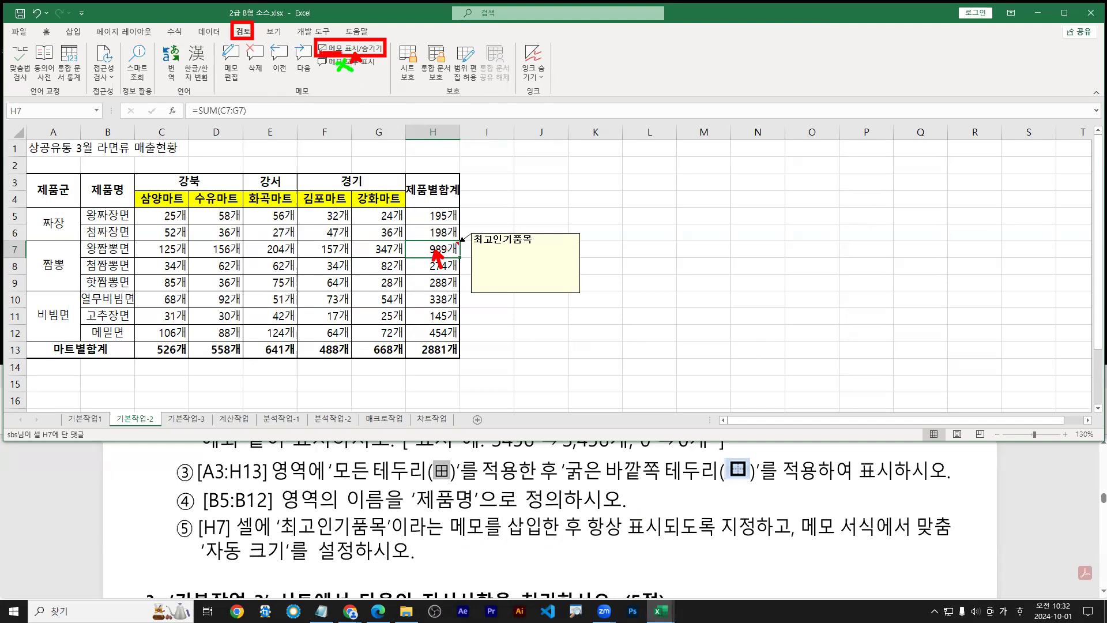
click(340, 50)
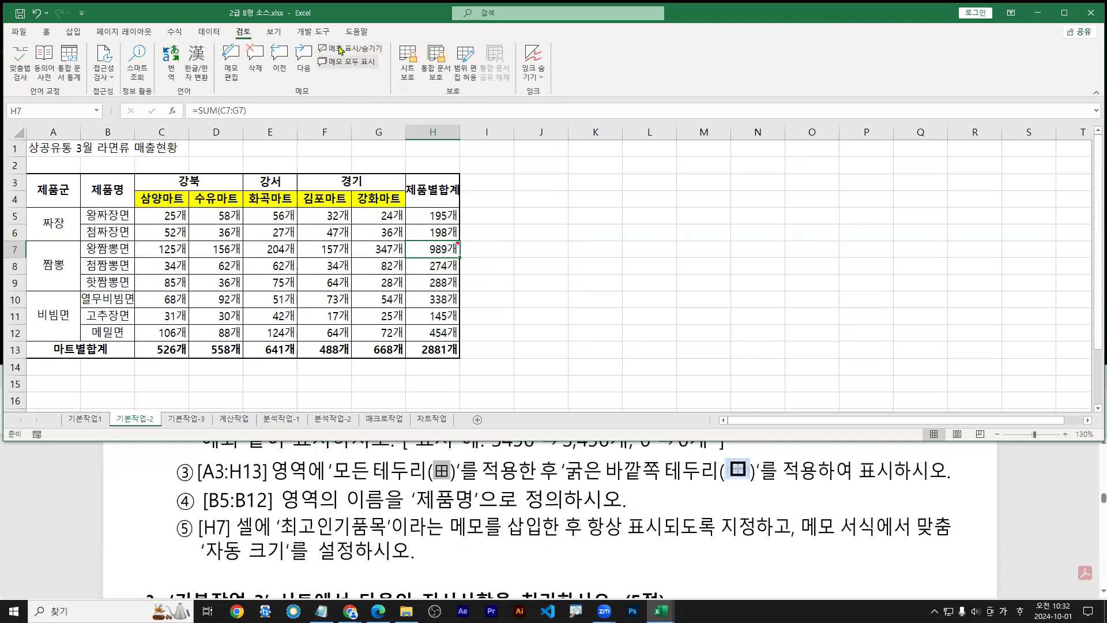
click(340, 50)
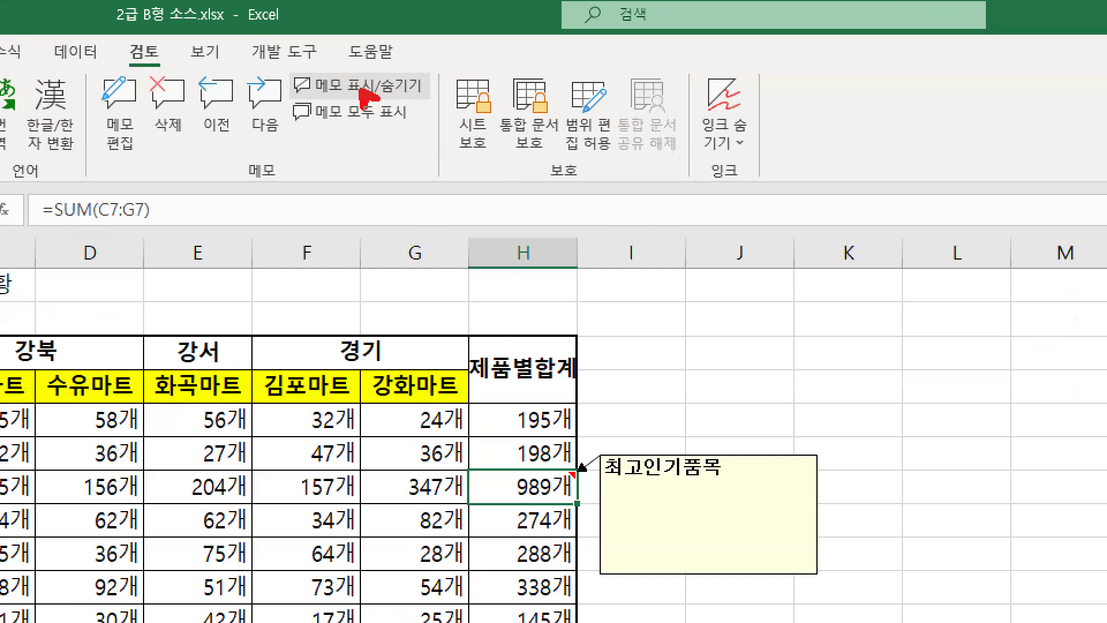
drag(510, 500, 583, 495)
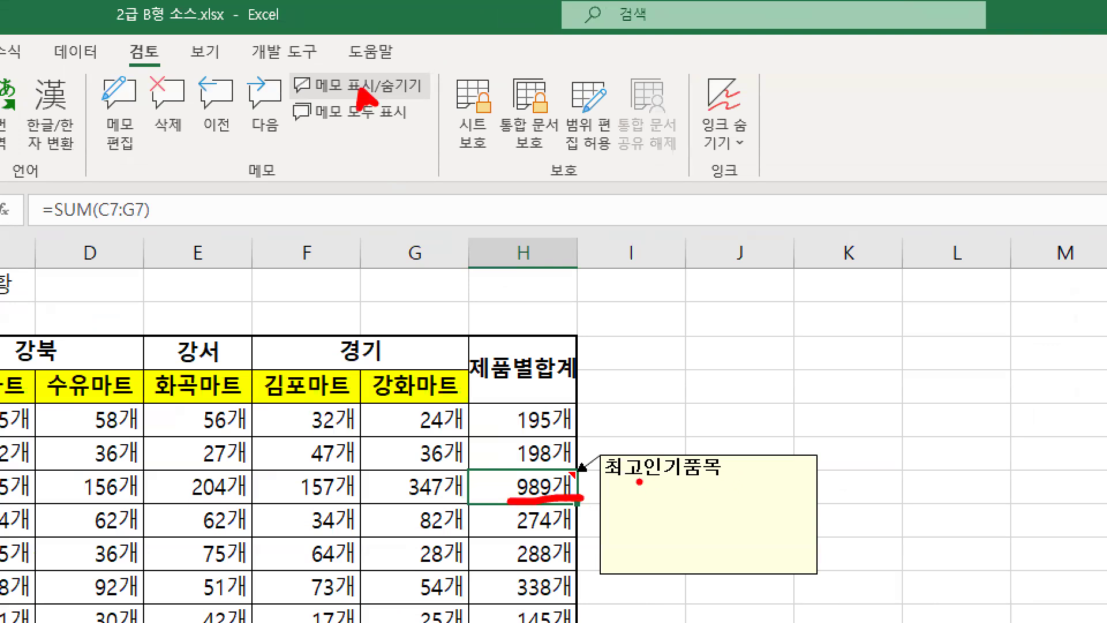
mouse_move(605, 450)
mouse_down()
mouse_move(782, 560)
mouse_move(776, 490)
mouse_move(741, 516)
mouse_move(826, 573)
mouse_up()
key(Escape)
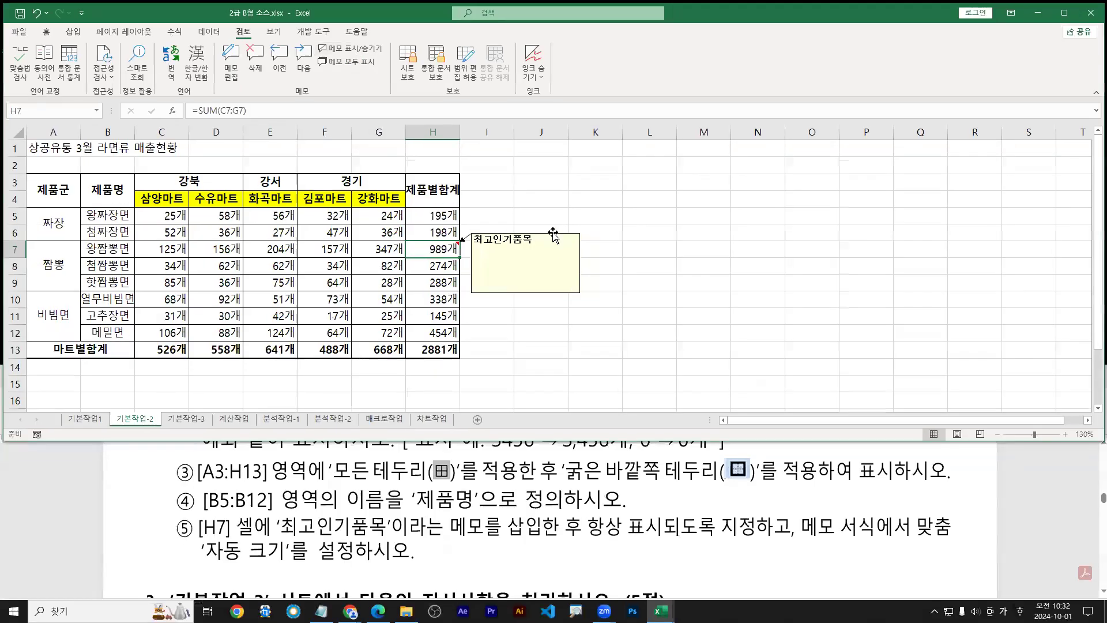
Select the H7 comment box and try Ctrl+1, which shows only font settings, then close it
click(553, 234)
mouse_move(554, 231)
mouse_down()
mouse_move(578, 206)
mouse_move(574, 235)
mouse_up()
text(tctr)
text(l  )
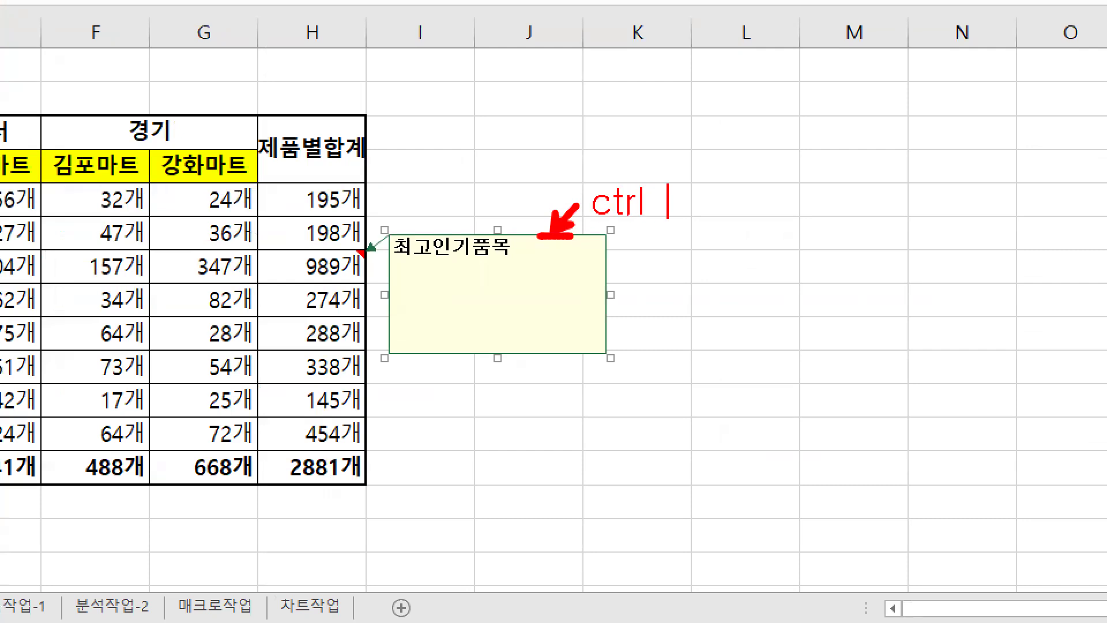
text(+  1)
mouse_move(512, 278)
mouse_down()
mouse_move(500, 258)
mouse_move(510, 279)
mouse_up()
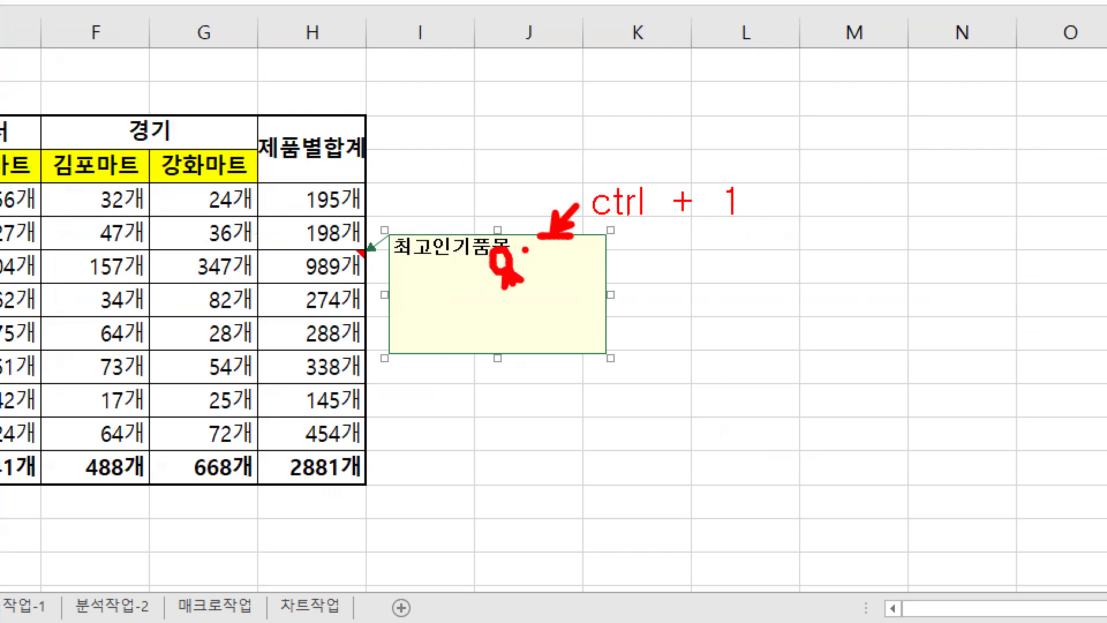
key(Escape)
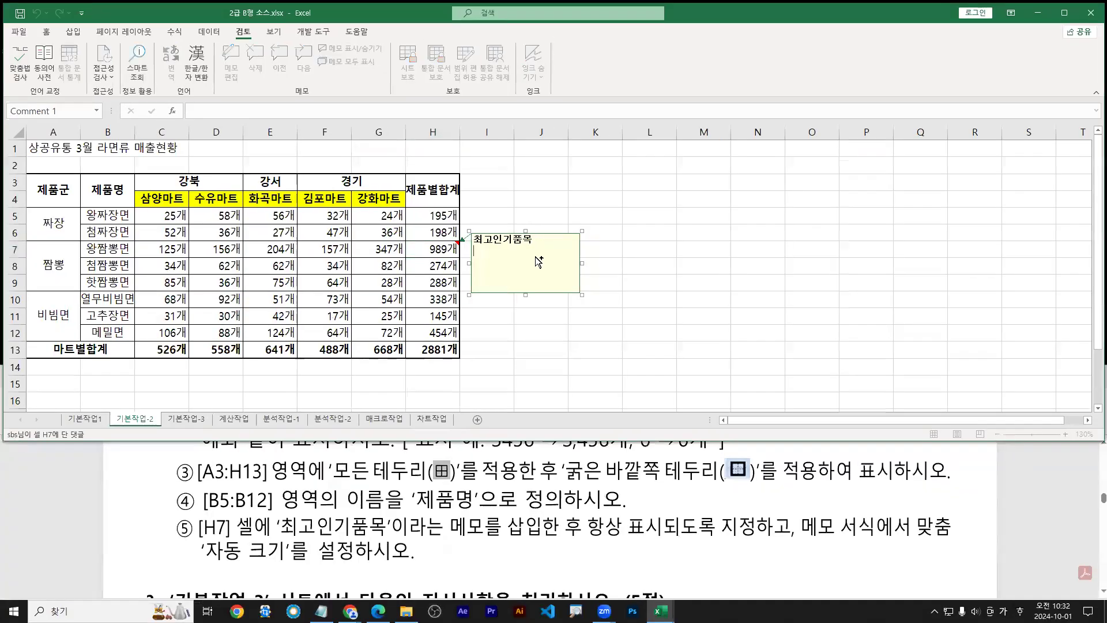
key(ctrl+1)
key(alt+1)
click(288, 308)
drag(288, 307, 313, 307)
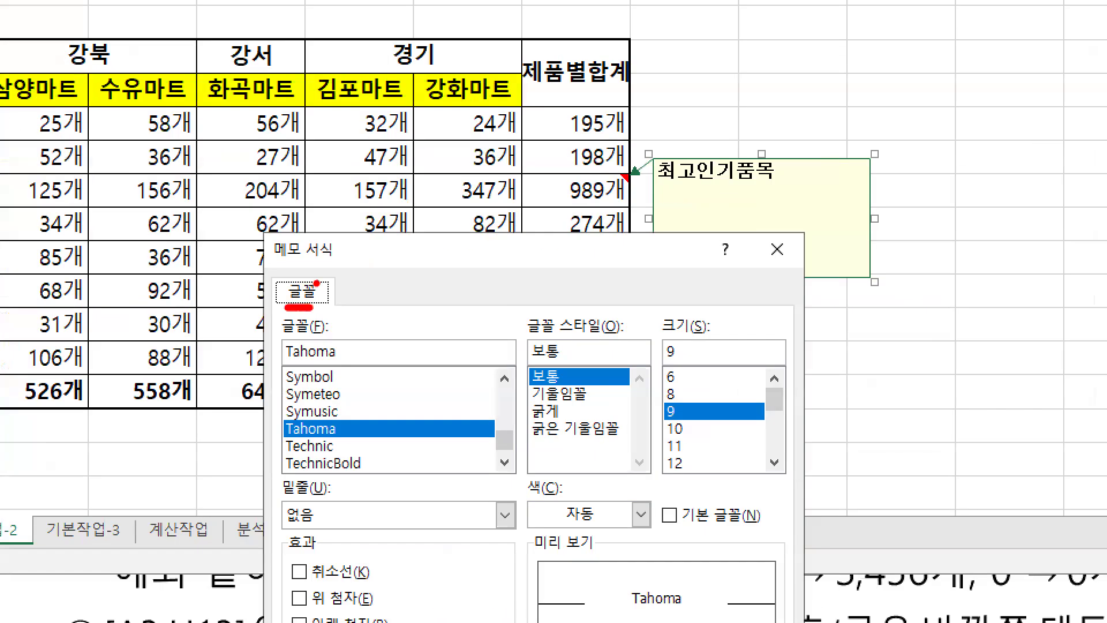
key(Escape)
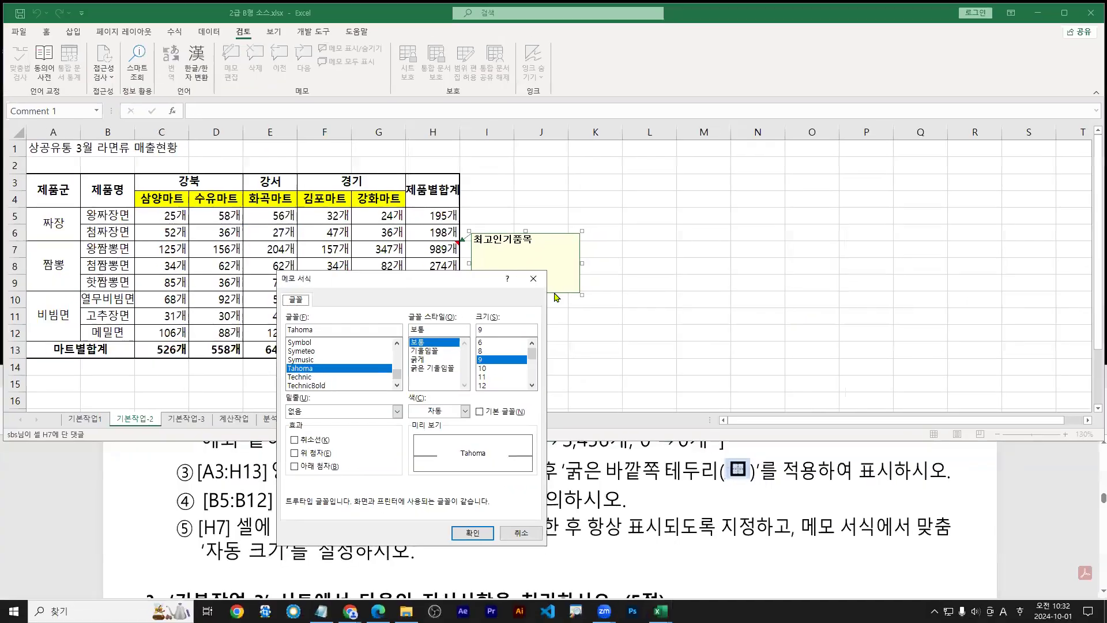
click(527, 279)
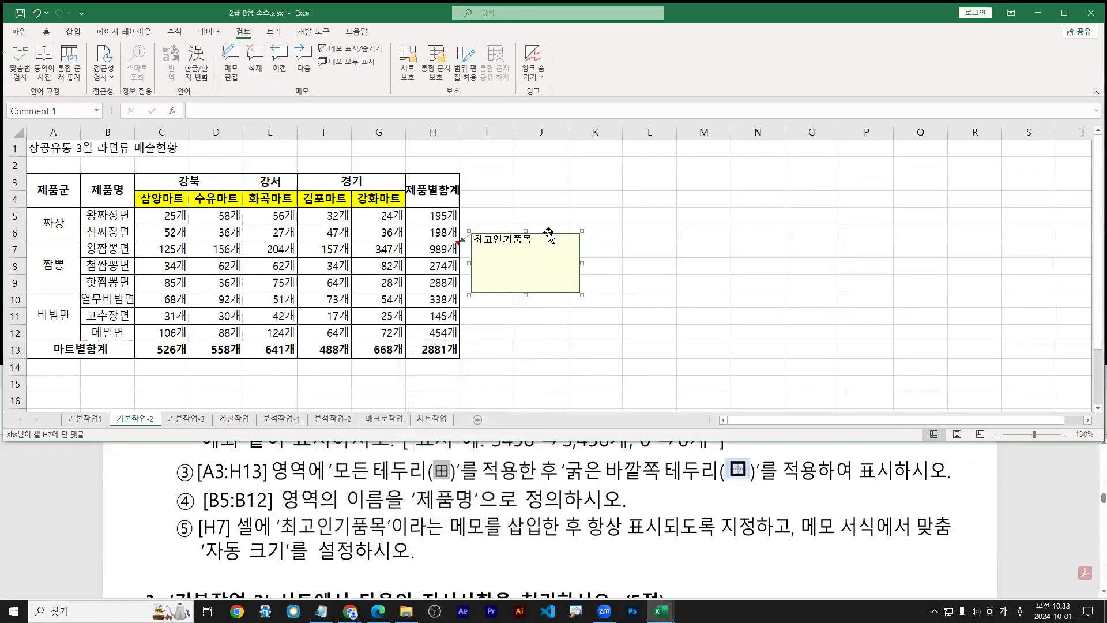
key(alt+1)
drag(541, 238, 554, 232)
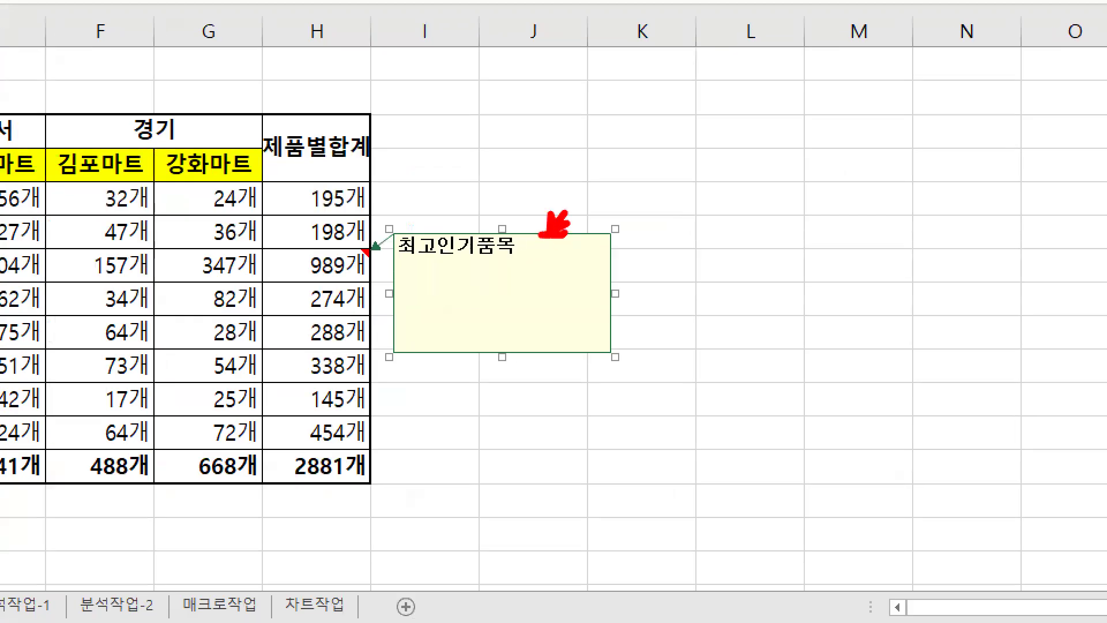
key(Escape)
Through the comment's Format Comment dialog, tick Automatic size on the Alignment tab
right_click(552, 233)
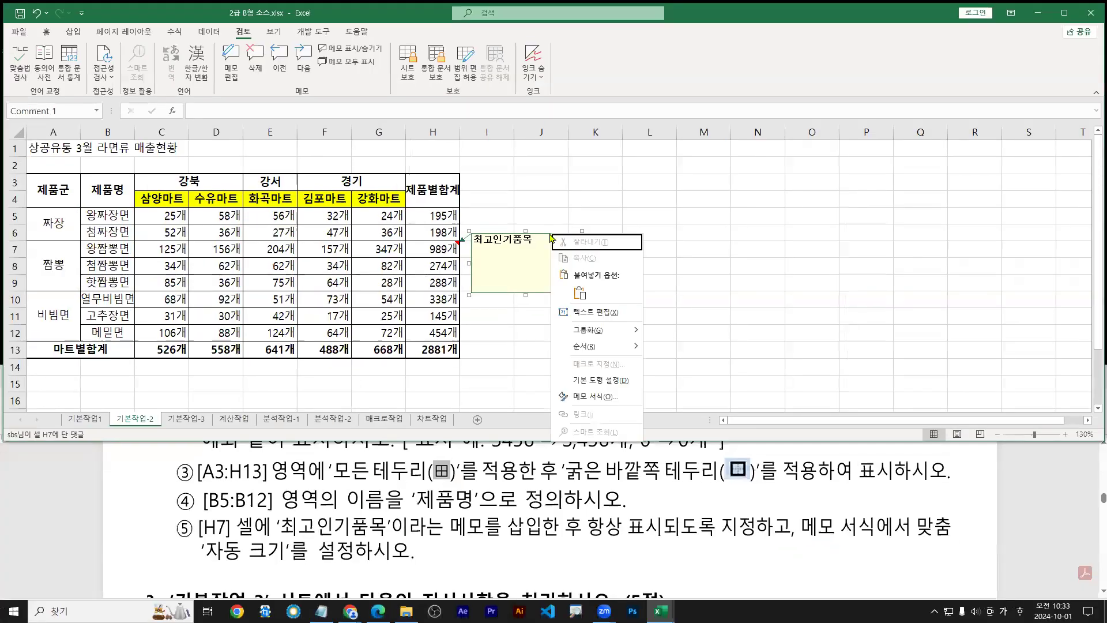
click(584, 392)
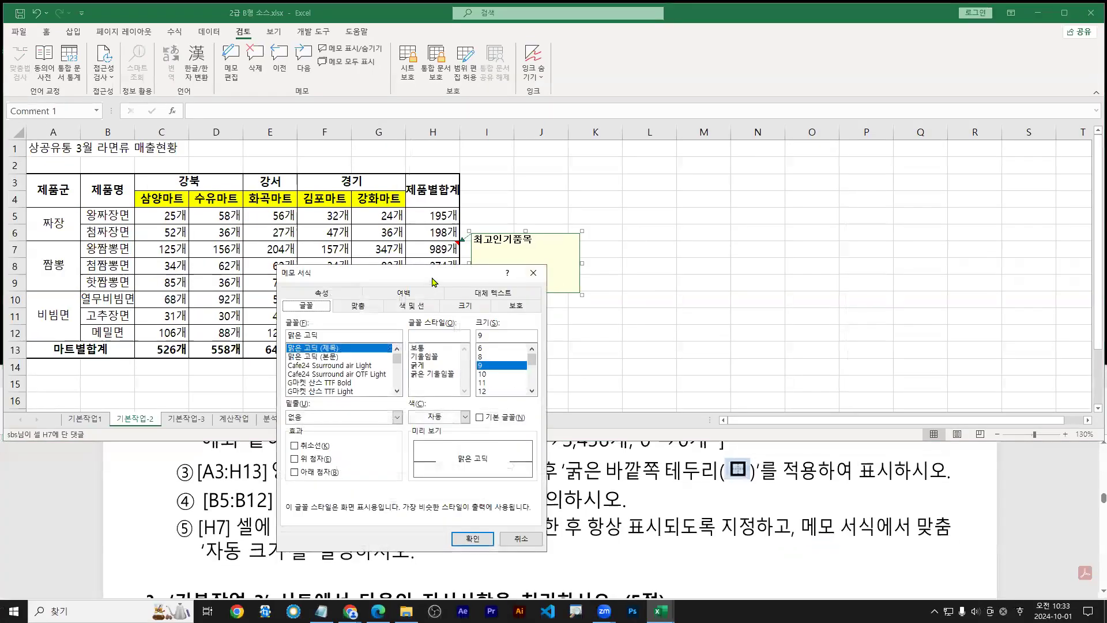
drag(433, 282, 747, 156)
click(671, 181)
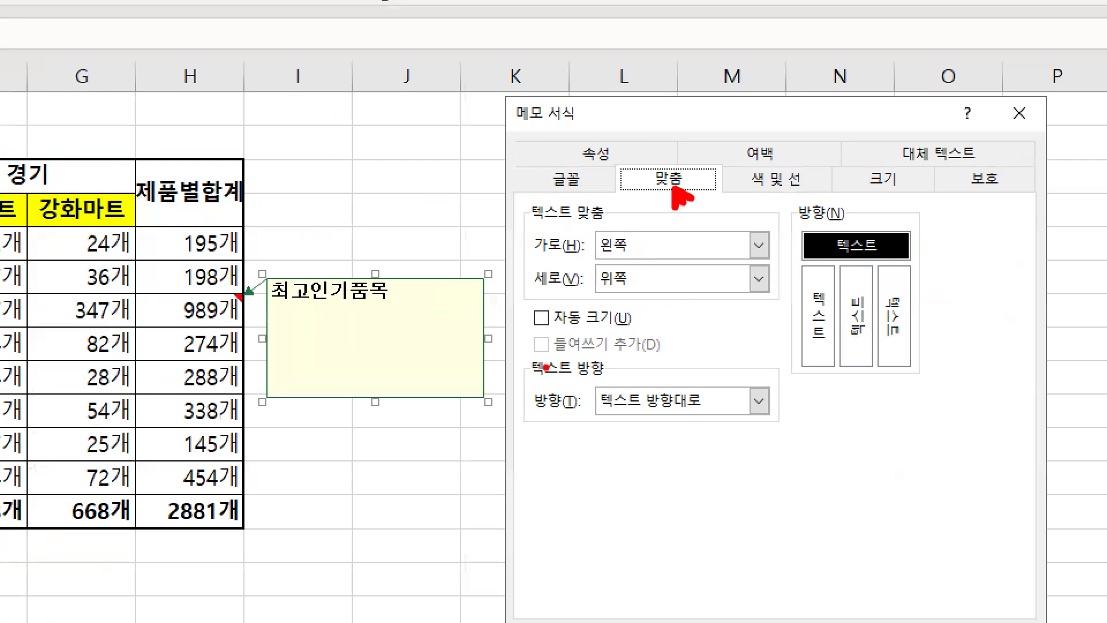
mouse_move(531, 303)
mouse_down()
mouse_move(543, 320)
mouse_move(555, 289)
mouse_up()
drag(531, 334, 628, 333)
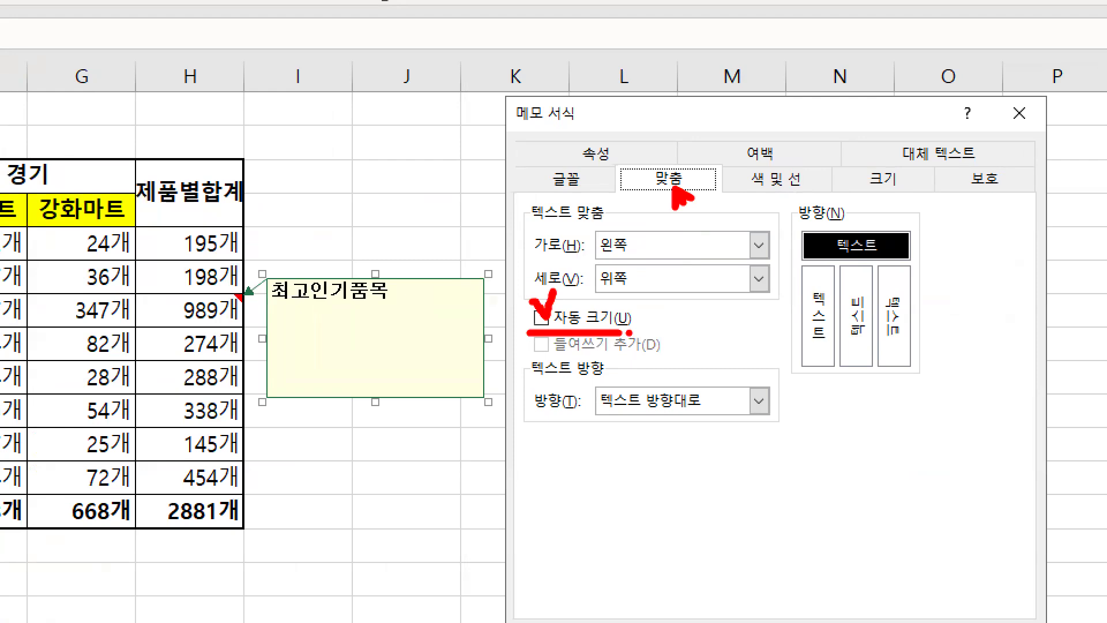
key(Escape)
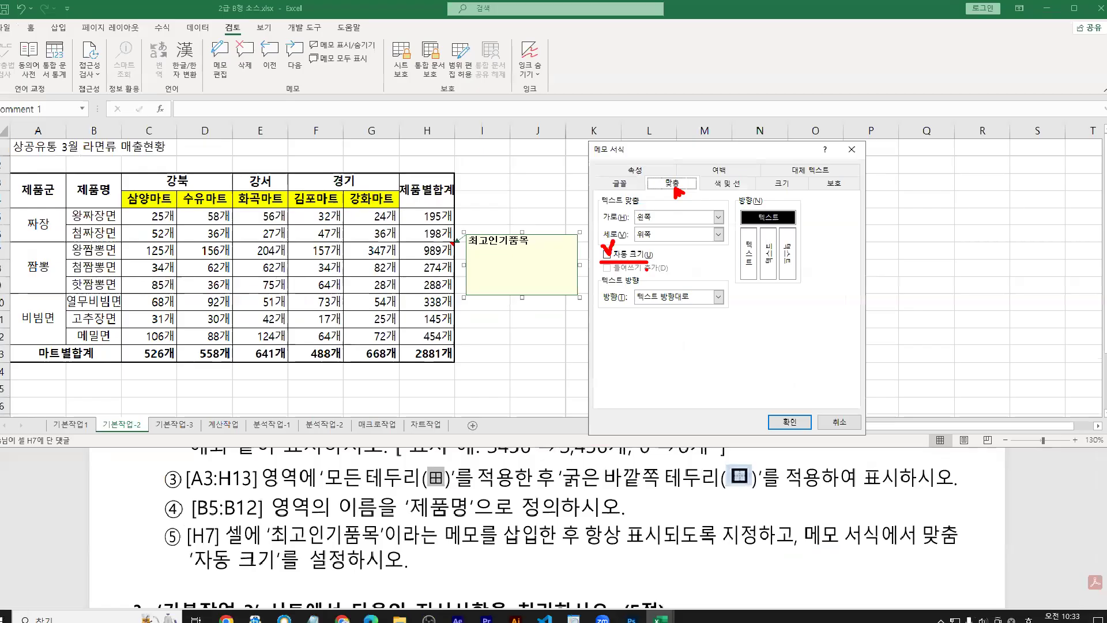
click(609, 252)
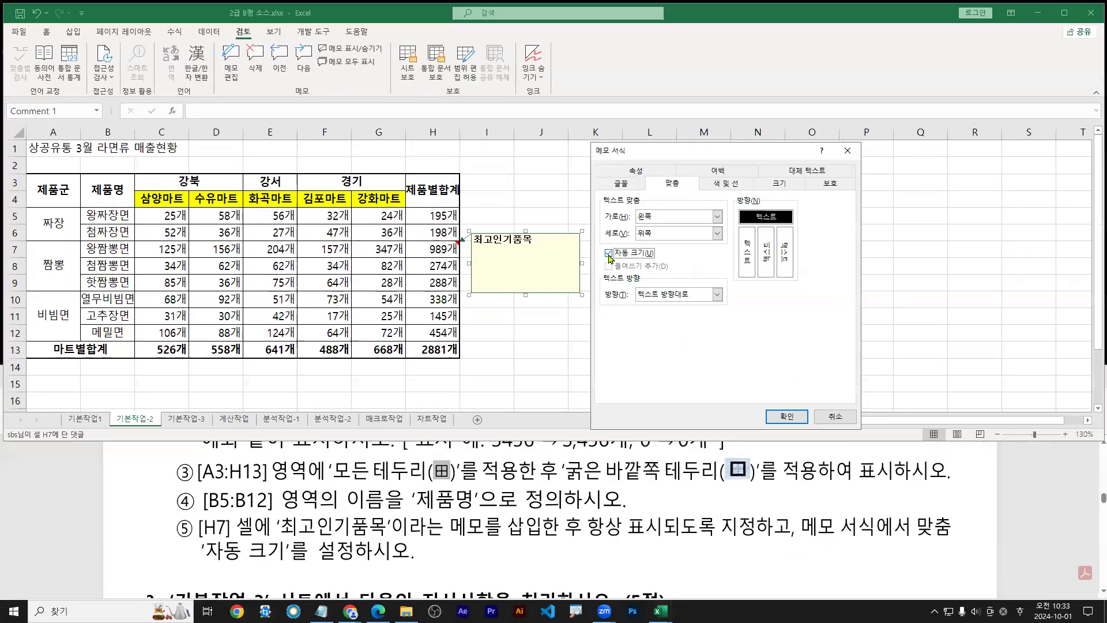
click(787, 417)
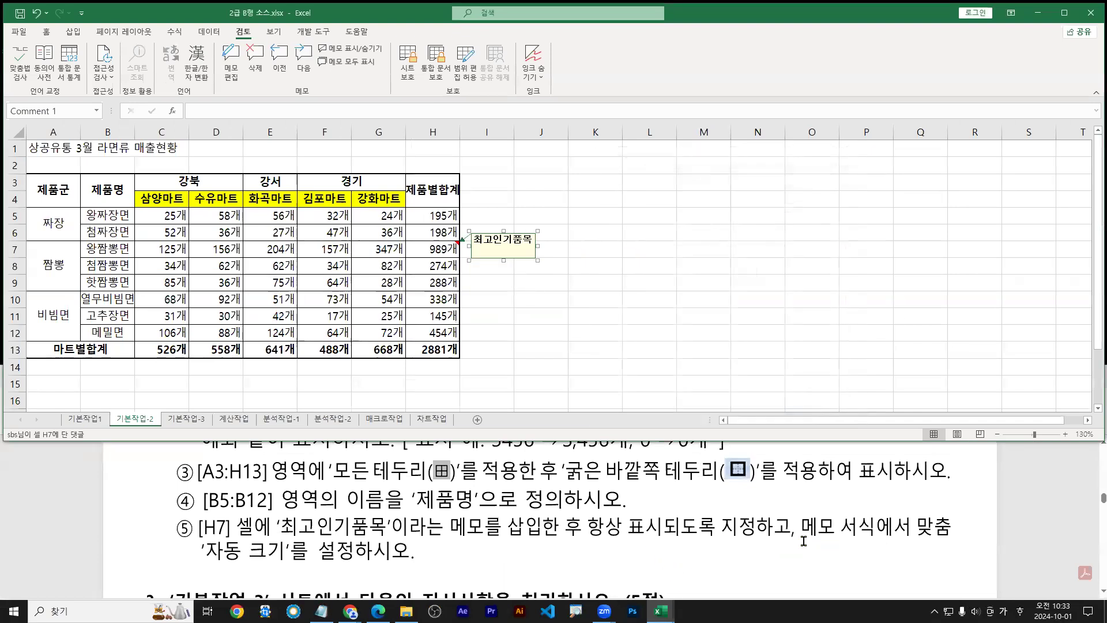
Mark off the alignment and automatic size requirements in the exam PDF
drag(802, 540, 956, 541)
drag(207, 564, 362, 564)
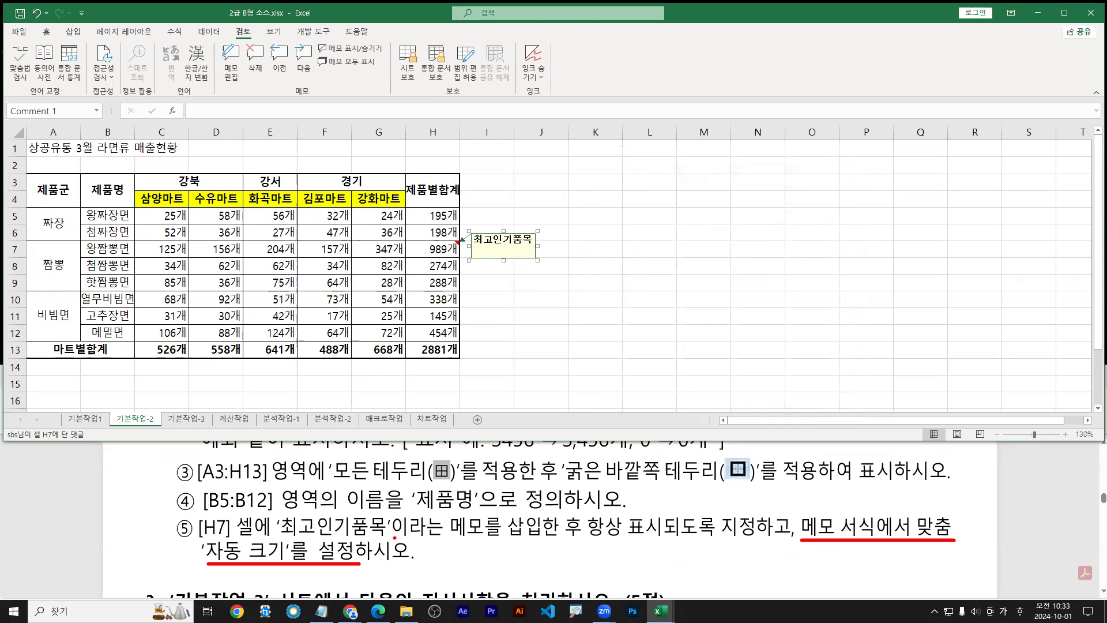
key(Escape)
click(460, 526)
scroll(460, 526, down, 1)
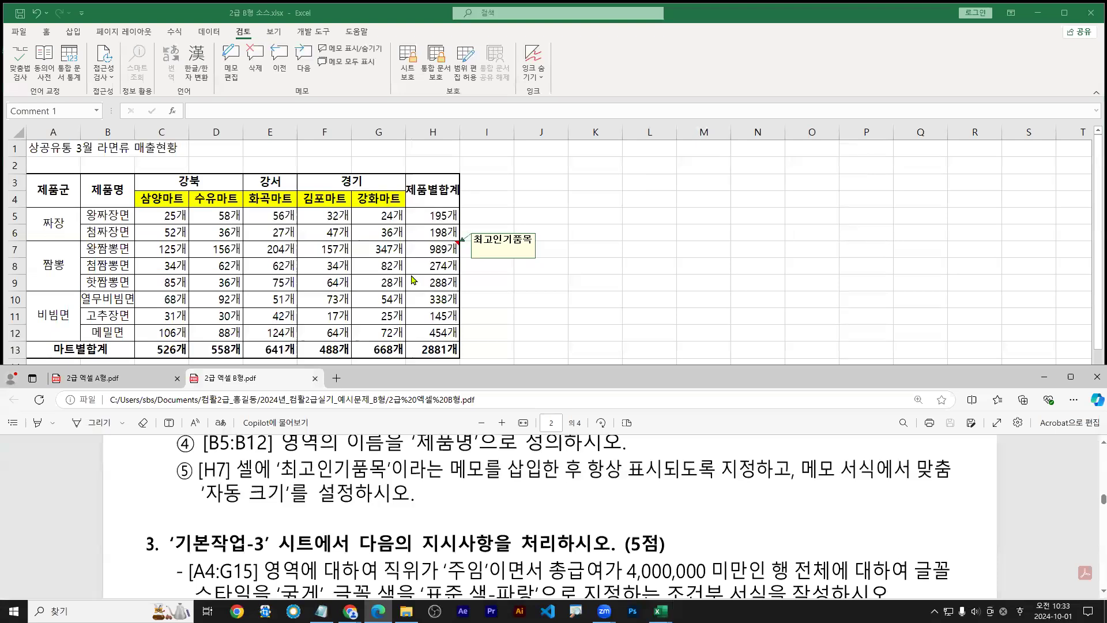
Switch to the 기본작업-3 sheet and review the PDF task instructions
click(414, 281)
click(195, 422)
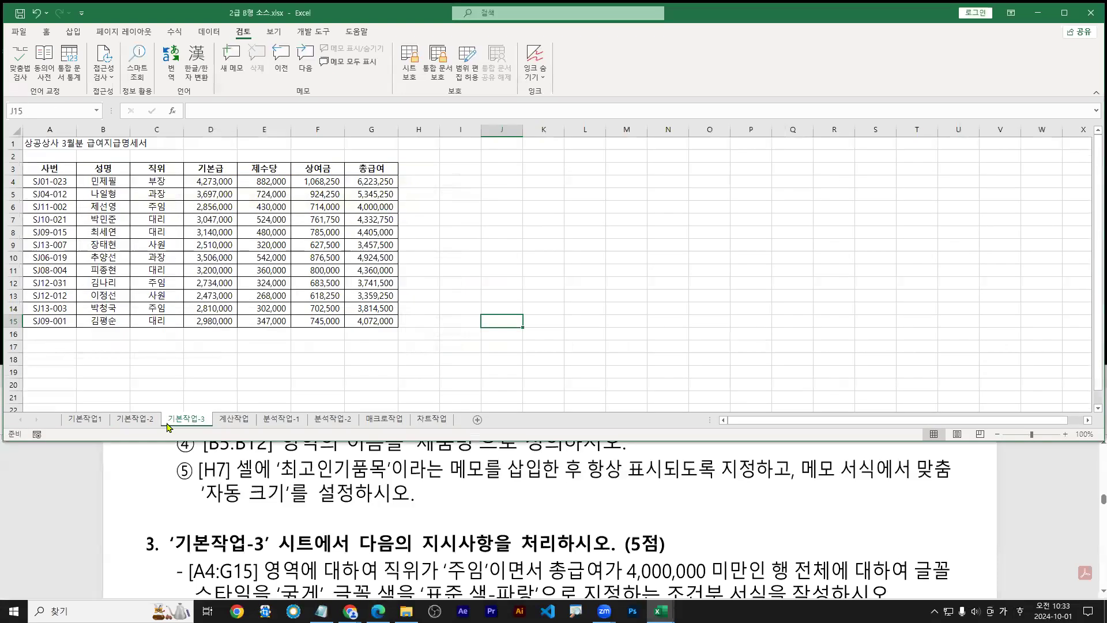
click(314, 508)
scroll(315, 508, down, 2)
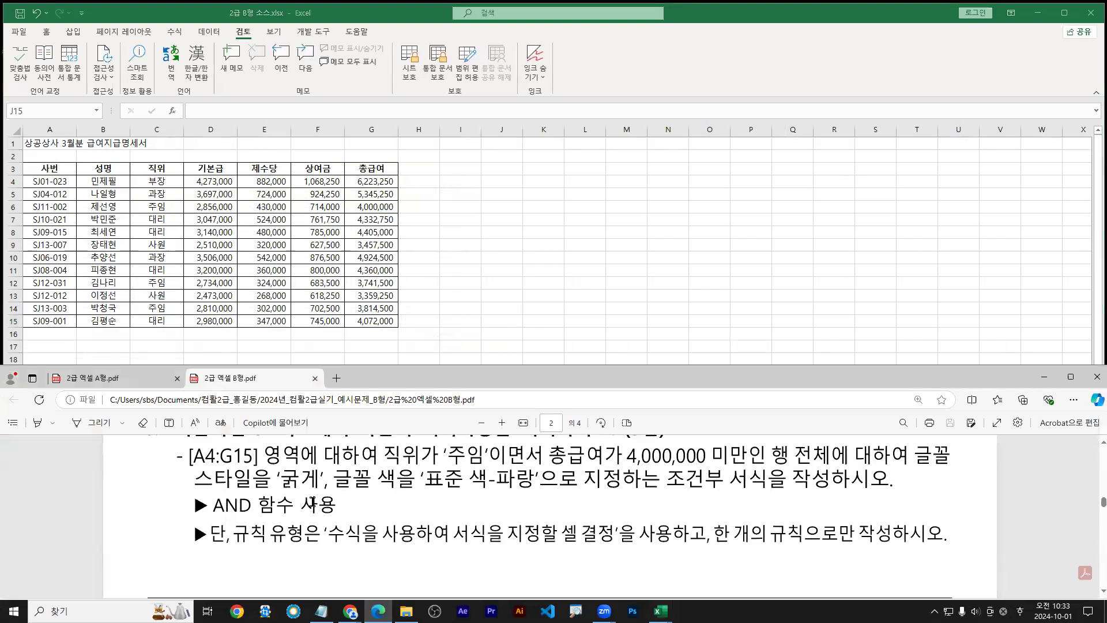
scroll(559, 567, up, 1)
scroll(1034, 535, down, 1)
click(369, 340)
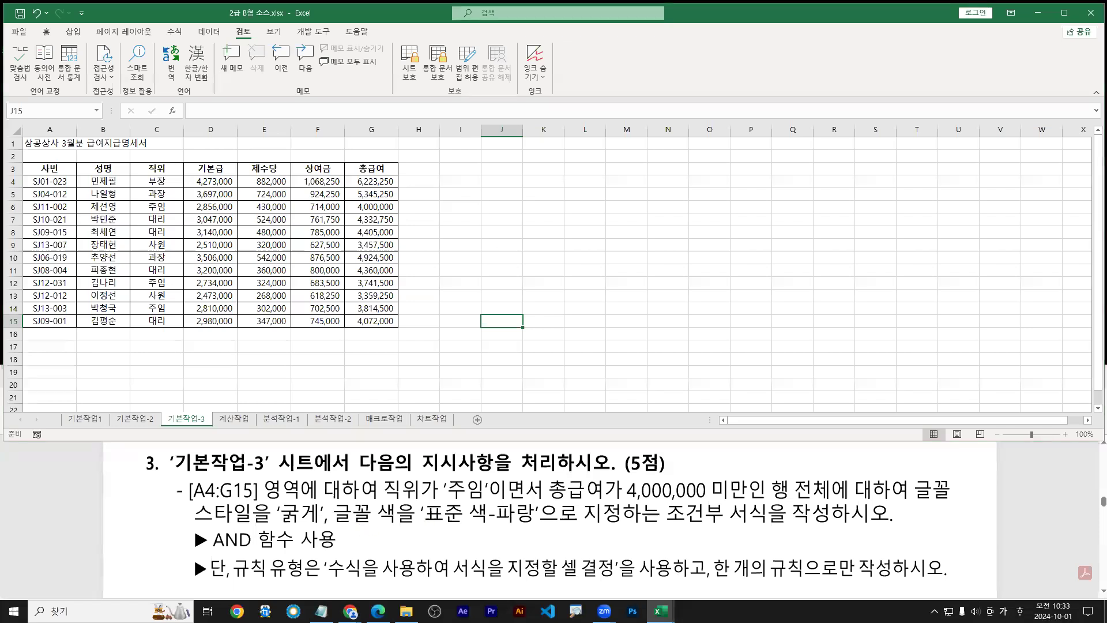
Mark up the conditional formatting task text with on-screen annotations
drag(381, 503, 474, 503)
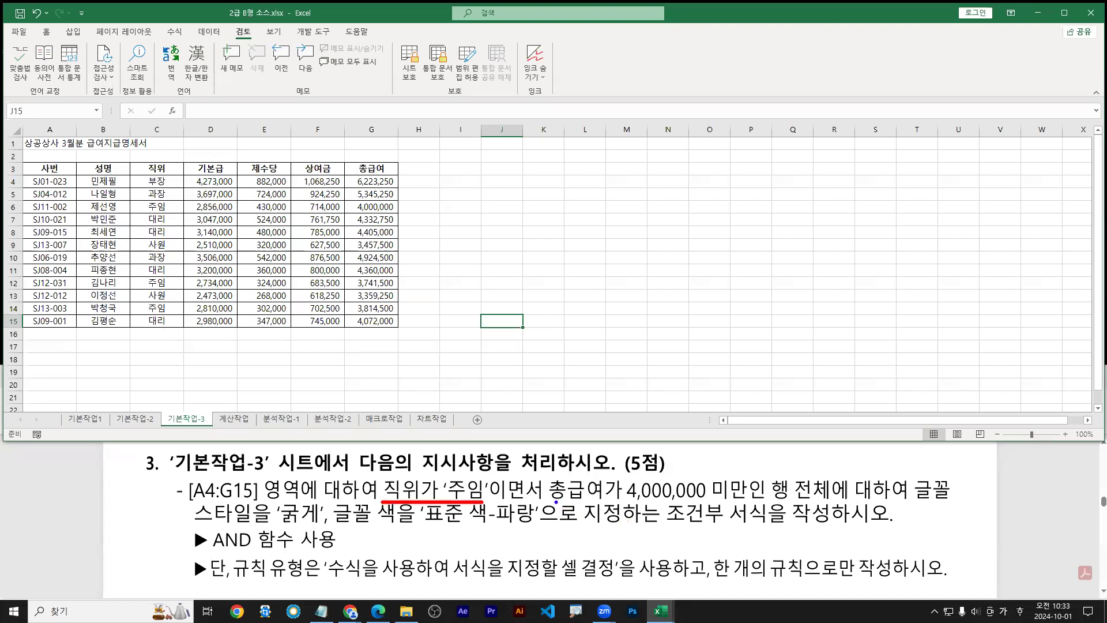
drag(555, 501, 744, 500)
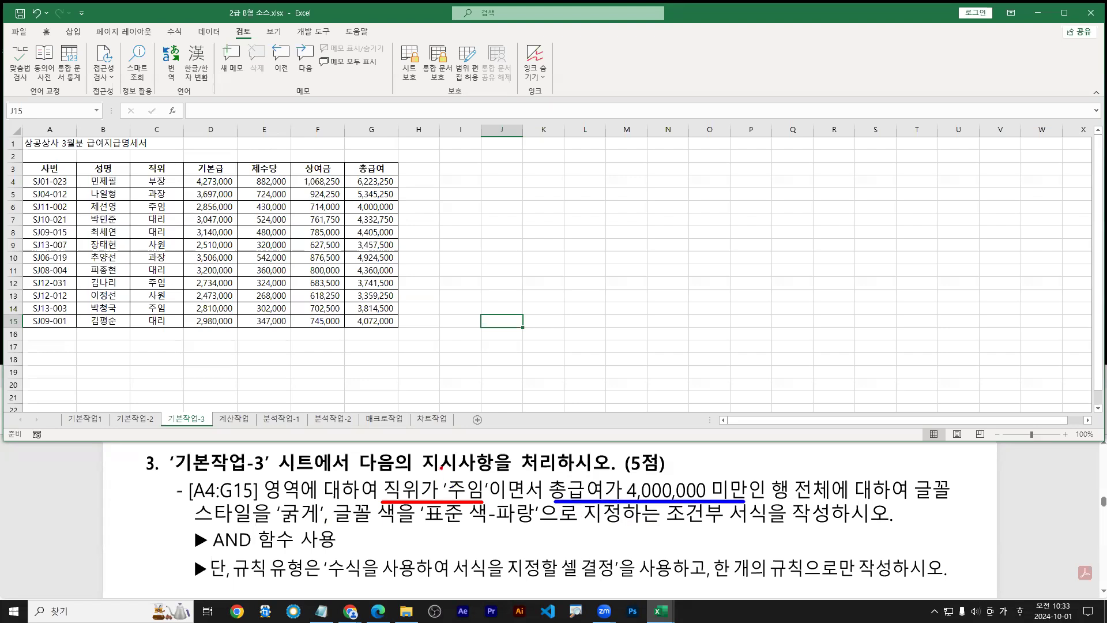
mouse_move(452, 477)
mouse_down()
mouse_move(432, 467)
mouse_move(456, 479)
mouse_up()
drag(612, 463, 634, 477)
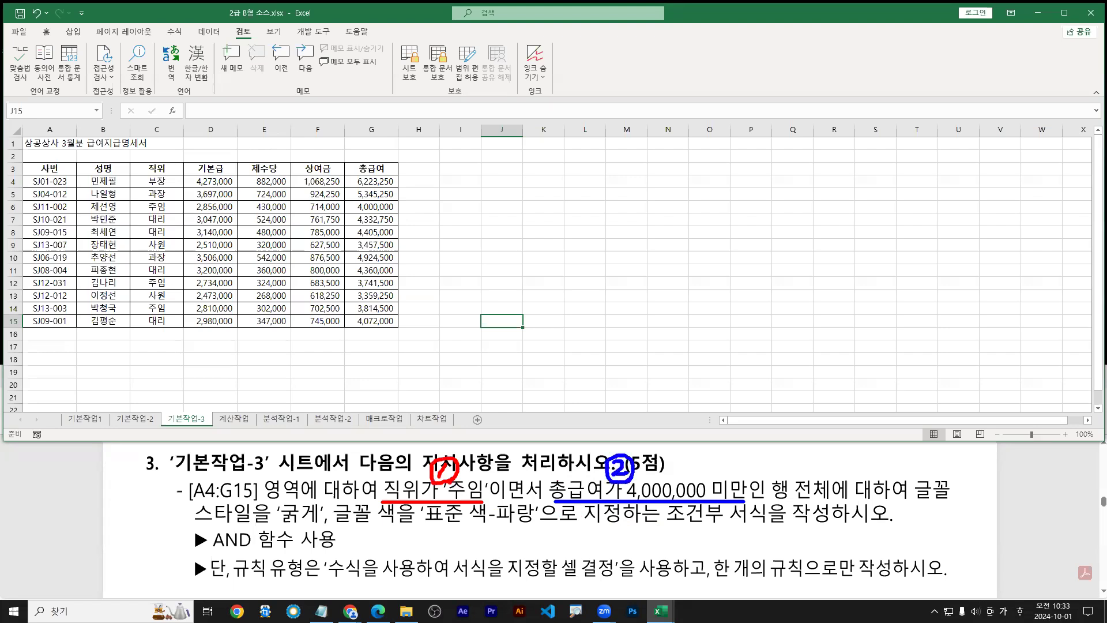
key(g)
drag(492, 503, 543, 504)
drag(216, 557, 254, 558)
drag(504, 499, 291, 548)
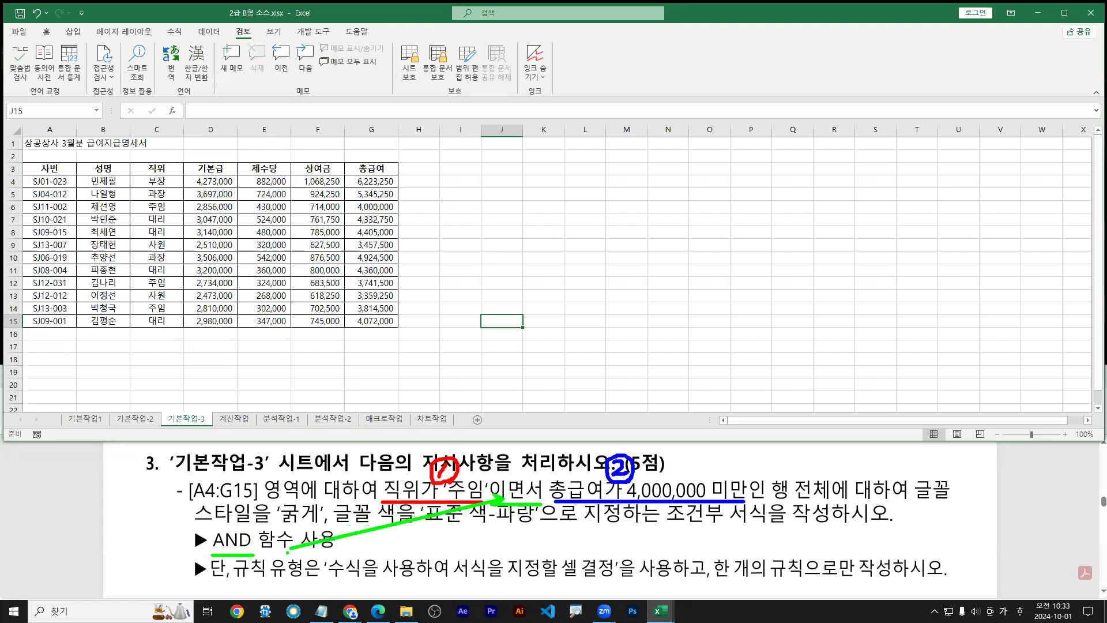
mouse_move(498, 529)
mouse_down()
mouse_move(510, 541)
mouse_move(523, 536)
mouse_up()
drag(514, 538, 562, 542)
drag(559, 528, 575, 546)
drag(584, 528, 587, 539)
drag(577, 542, 602, 543)
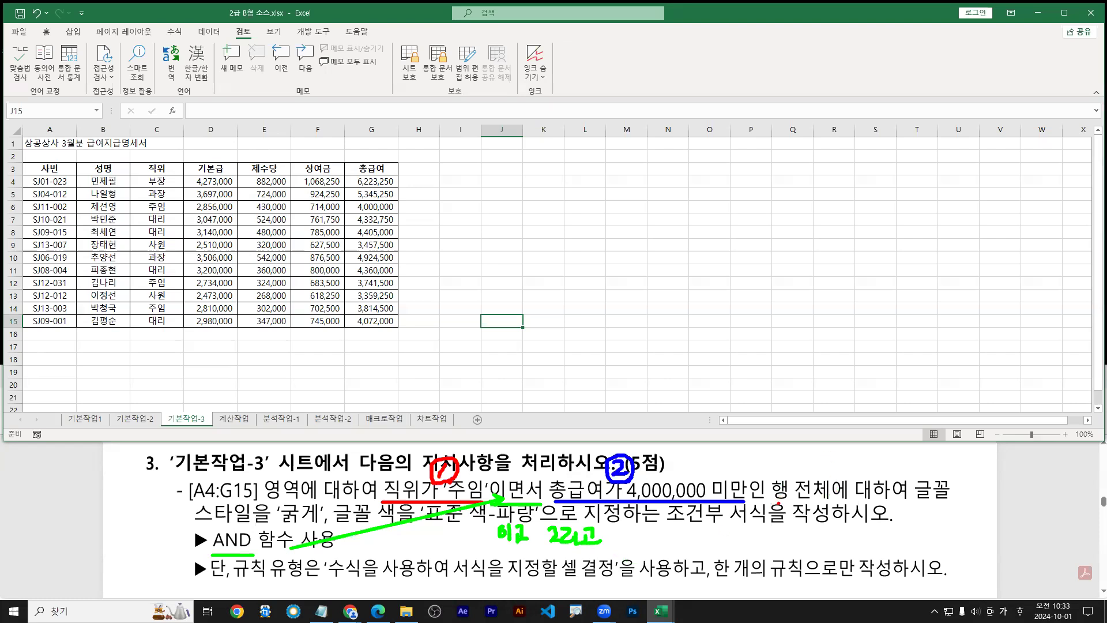
Underline the whole-row, bold blue font and conditional formatting requirements in the task
drag(779, 504, 923, 503)
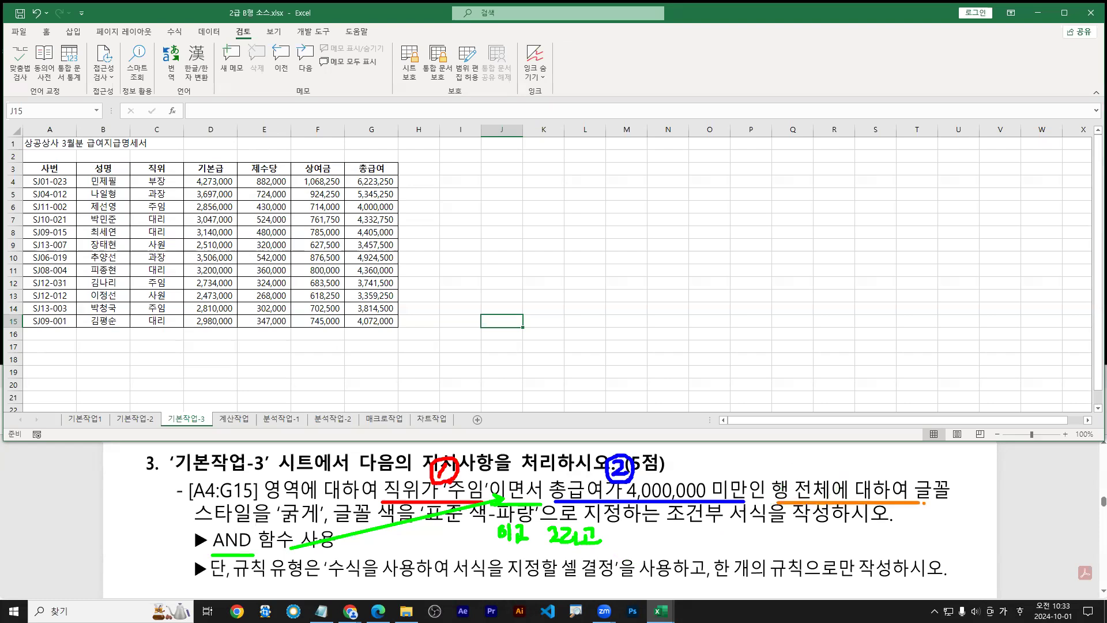
drag(921, 502, 954, 503)
drag(196, 524, 535, 523)
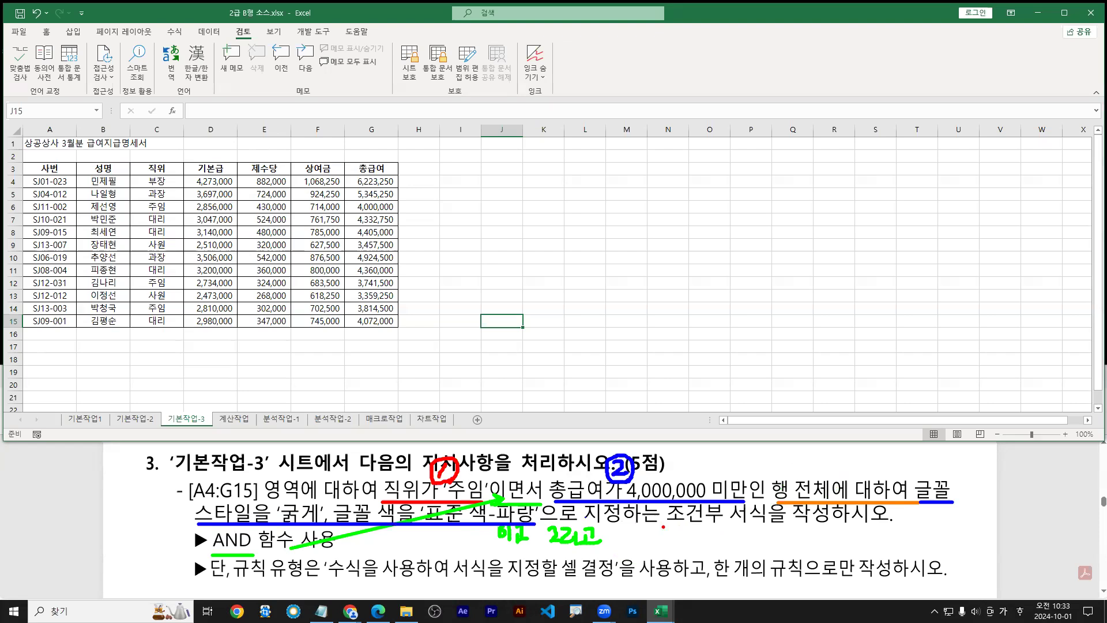
drag(663, 527, 778, 527)
Box the A4:G15 reference in the task and outline that data on the sheet
drag(188, 479, 261, 504)
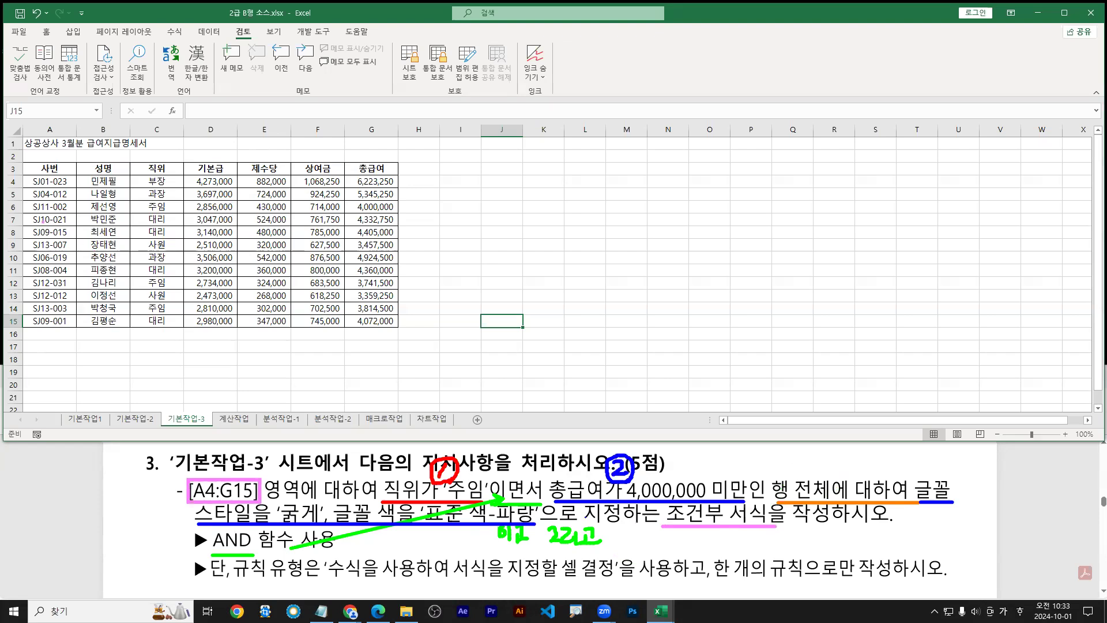
drag(22, 176, 398, 328)
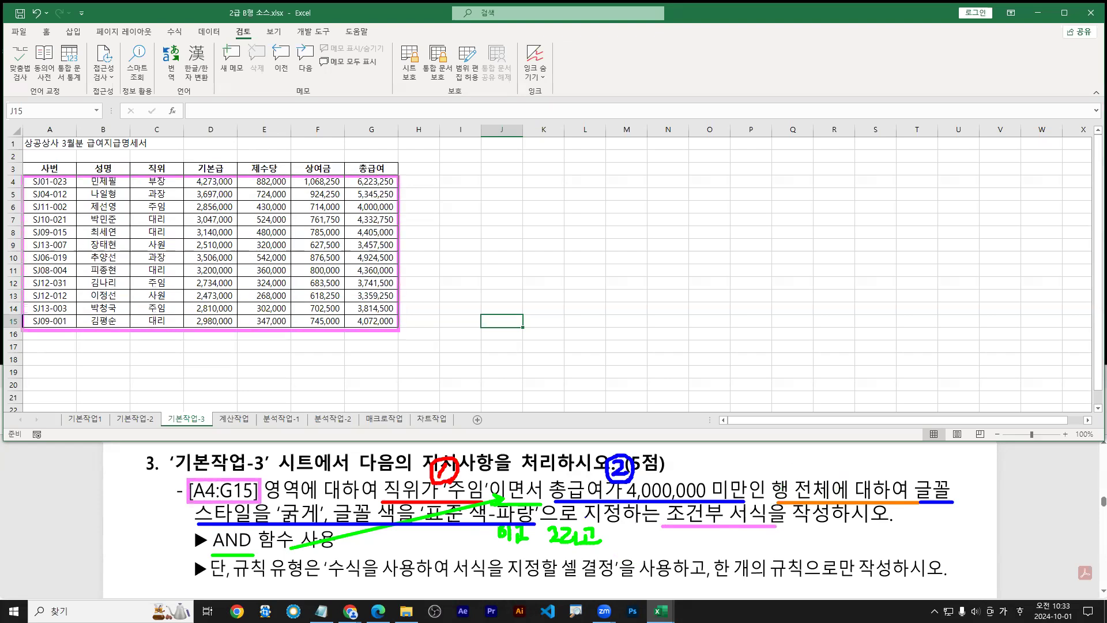
drag(29, 182, 372, 314)
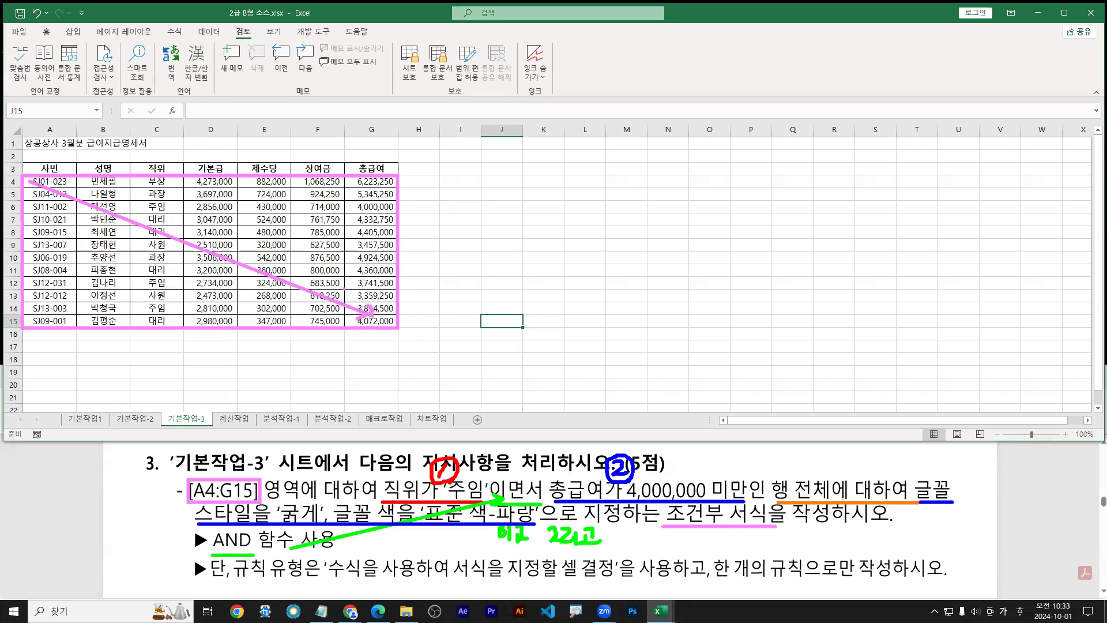
key(Escape)
Select the data range A4:G15 and zoom the sheet to 130%
mouse_move(57, 185)
mouse_down()
mouse_move(92, 184)
mouse_move(372, 322)
mouse_up()
scroll(90, 245, up, 2)
key(ctrl+2)
mouse_move(74, 170)
mouse_down()
mouse_move(57, 186)
mouse_move(79, 186)
mouse_up()
mouse_move(145, 169)
mouse_down()
mouse_move(128, 184)
mouse_move(208, 170)
mouse_move(207, 186)
mouse_up()
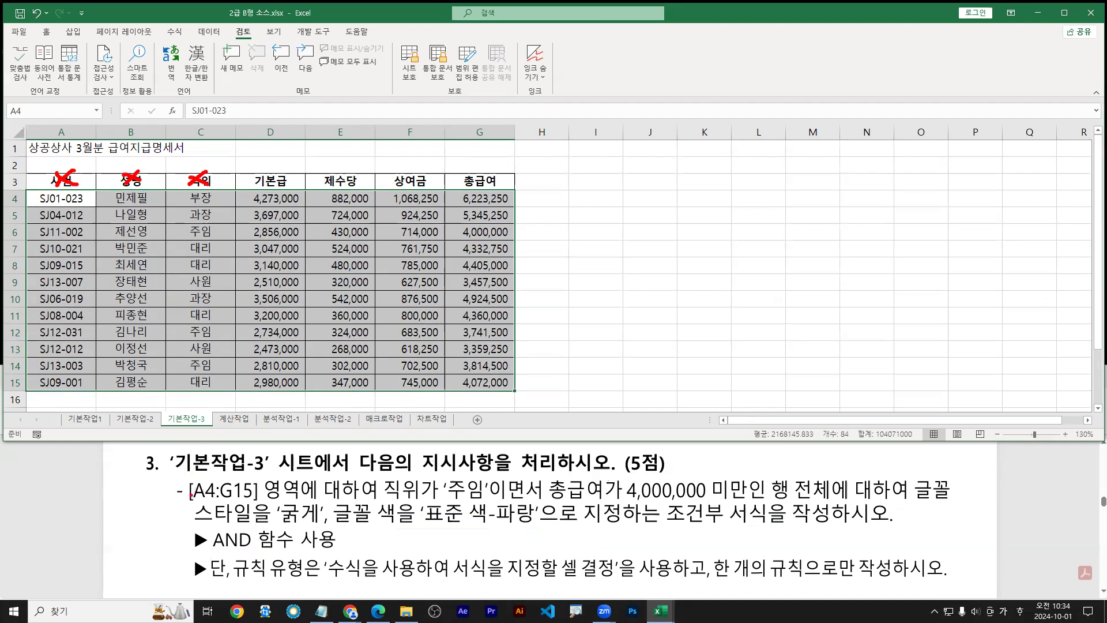
Highlight the A4:G15 reference in the task text and the matching data range
drag(191, 503, 258, 499)
mouse_move(190, 490)
mouse_down()
mouse_move(222, 478)
mouse_move(185, 497)
mouse_up()
drag(254, 504, 306, 504)
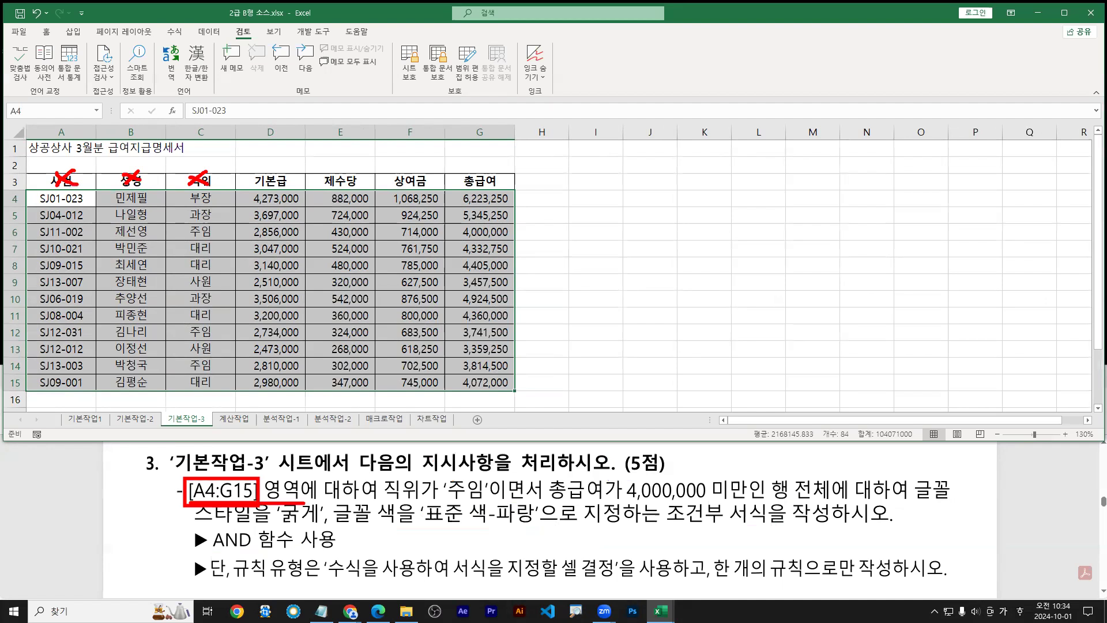
mouse_move(26, 188)
mouse_down()
mouse_move(460, 391)
mouse_move(517, 394)
mouse_up()
key(b)
drag(183, 477, 262, 506)
drag(52, 203, 479, 380)
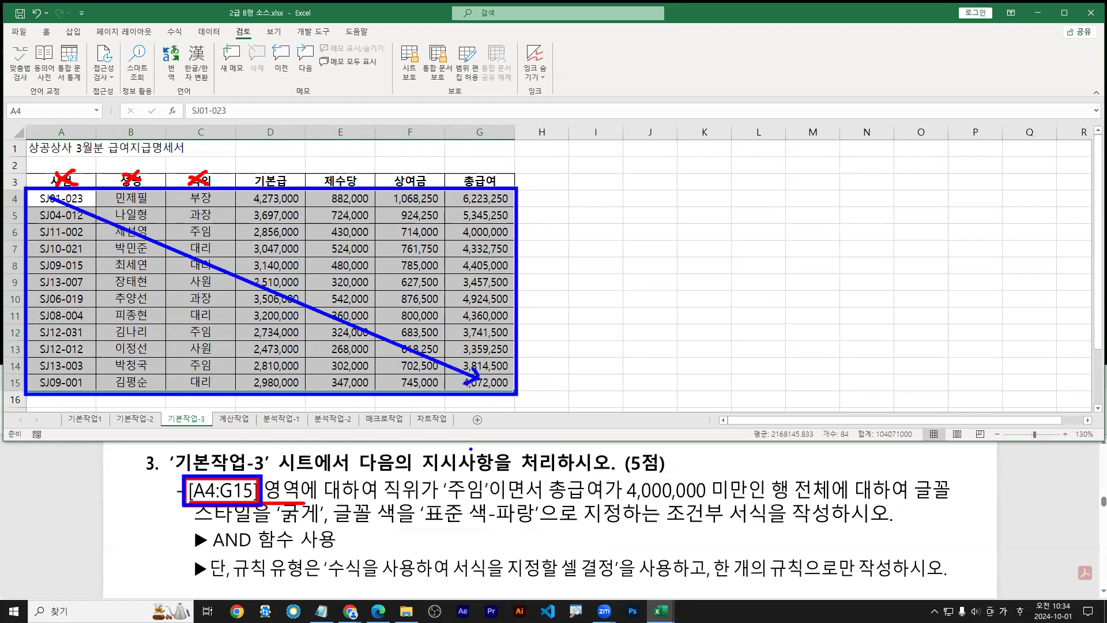
Clear the annotations and open Conditional Formatting from the Home (홈) tab
key(Escape)
click(46, 31)
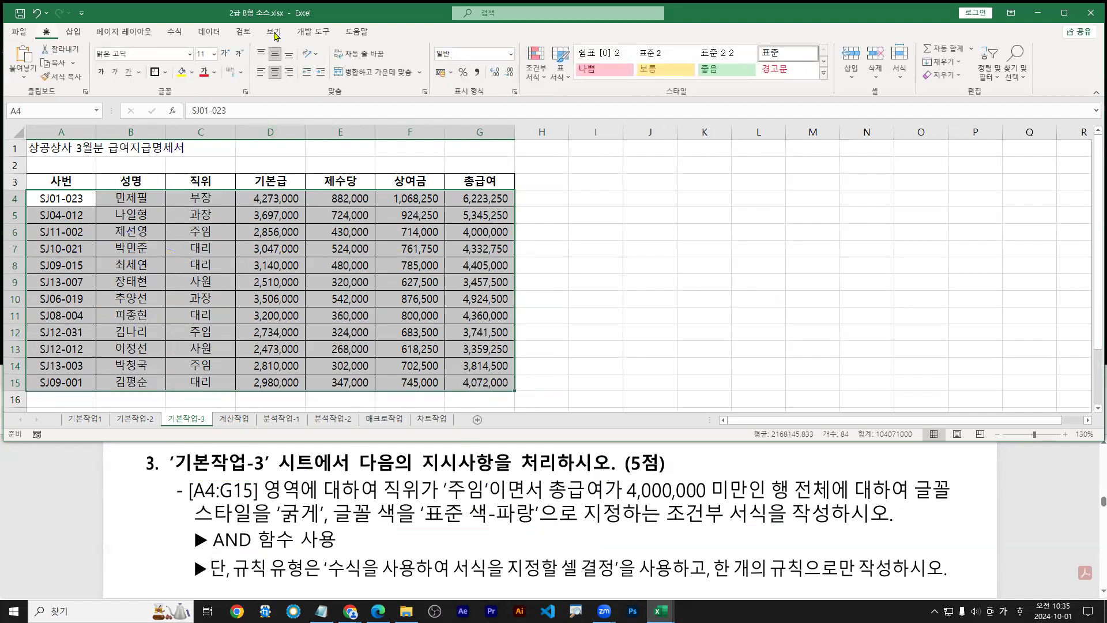
click(535, 75)
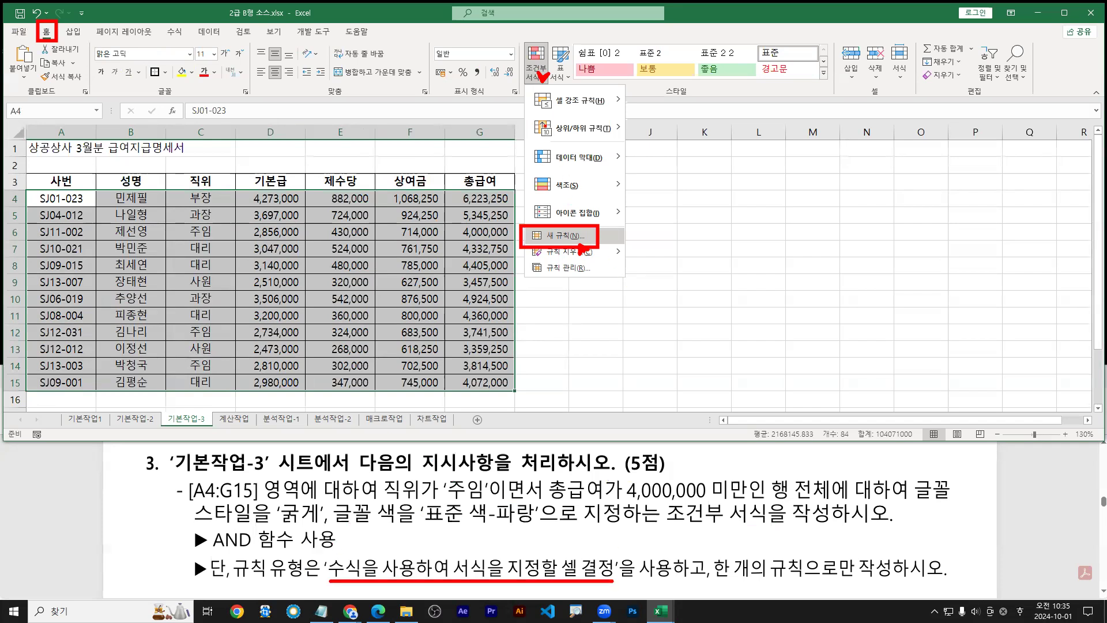
Start a New Rule using a formula and enter =and( in the formula box
click(552, 237)
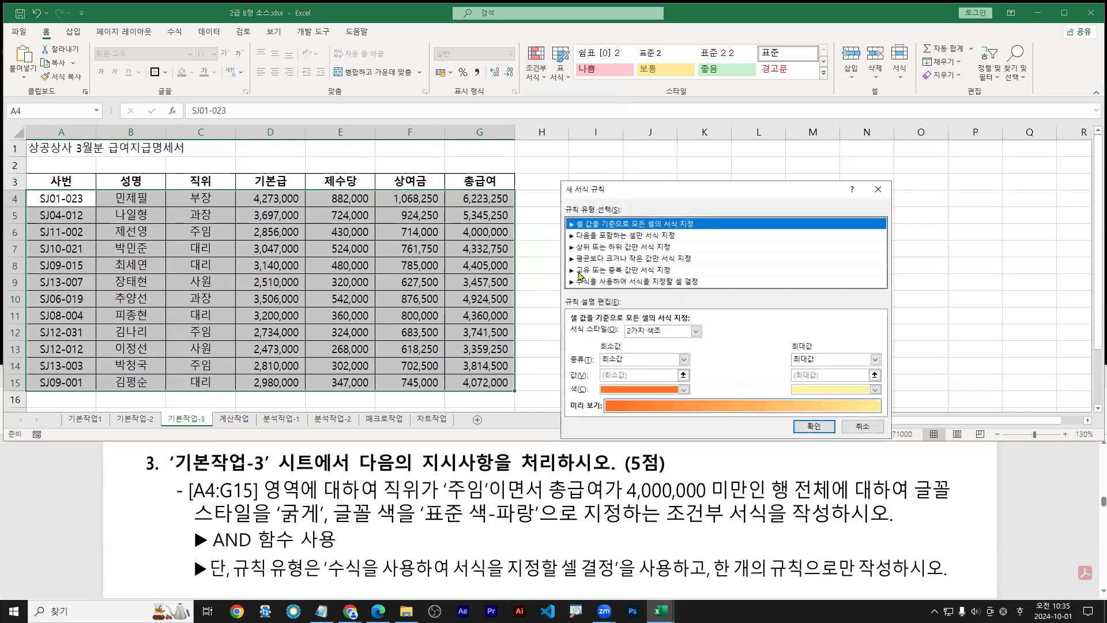
click(597, 282)
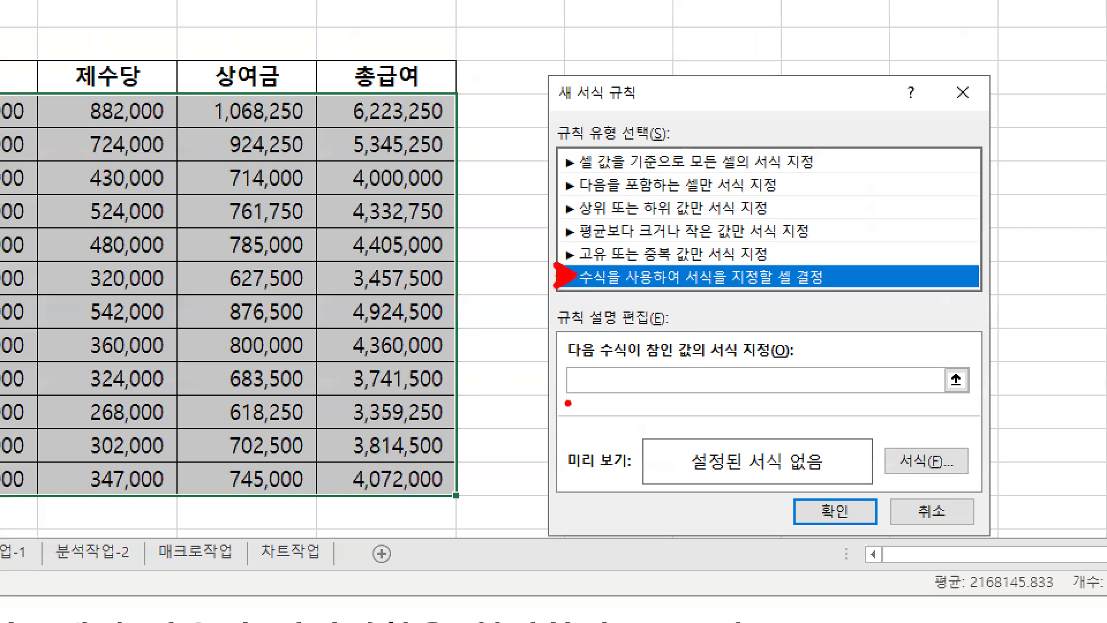
drag(575, 378, 588, 389)
click(601, 381)
text(=)
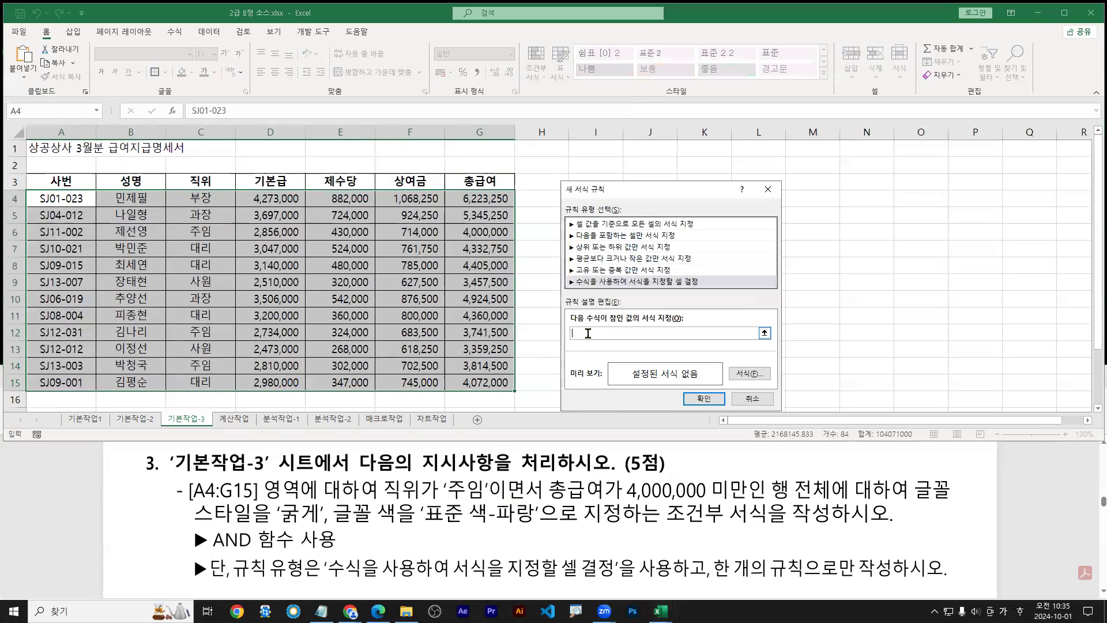
text(ㅁ)
key(BackSpace)
key(Hangul)
text(and()
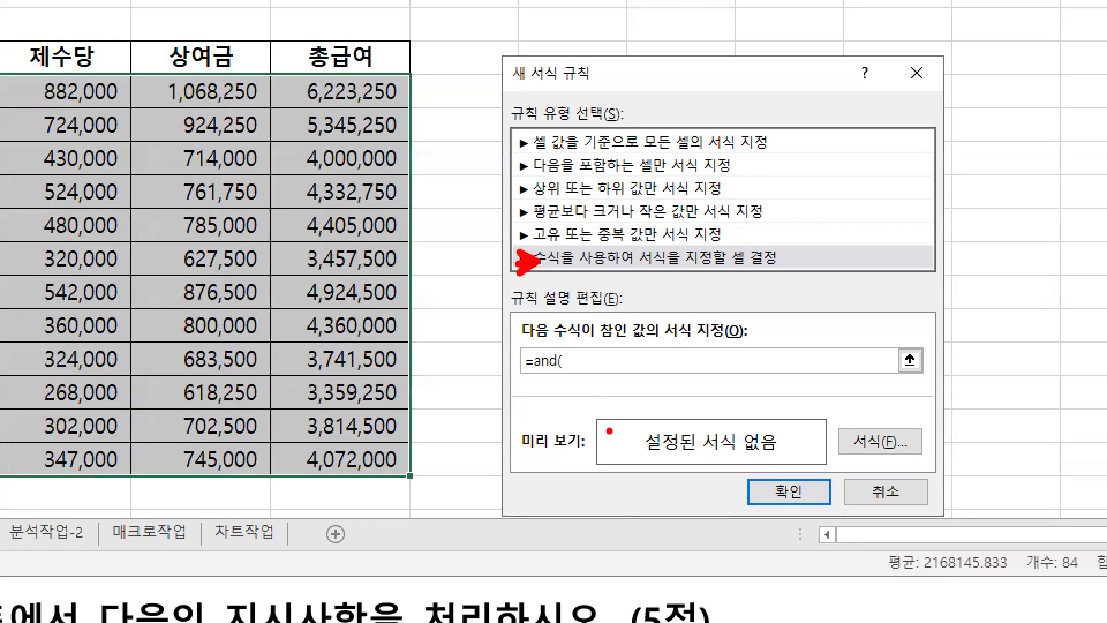
Annotate the AND formula and the task's position and total pay conditions
drag(566, 374, 740, 381)
drag(588, 350, 605, 336)
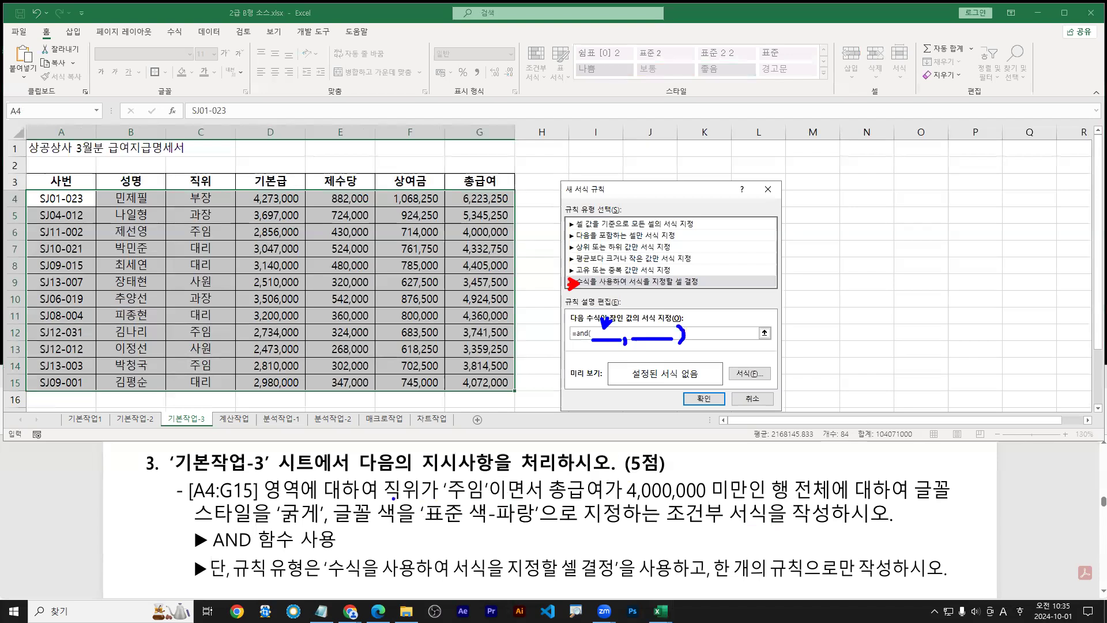
drag(383, 505, 486, 505)
drag(635, 341, 668, 340)
drag(552, 506, 736, 505)
drag(615, 506, 743, 506)
drag(551, 505, 745, 505)
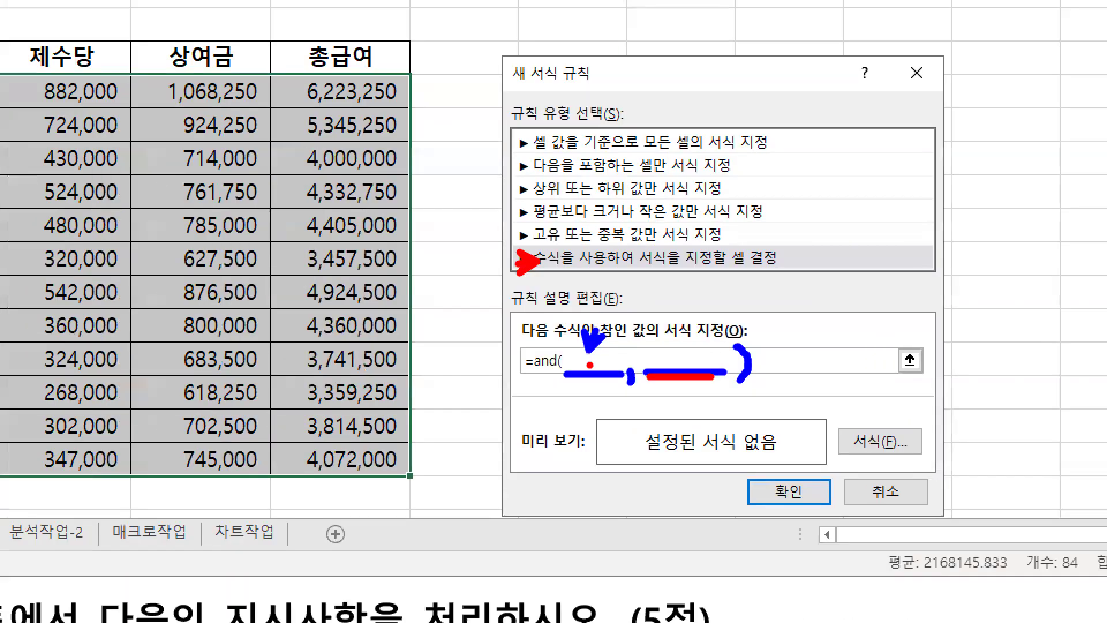
key(b)
mouse_move(594, 343)
mouse_down()
mouse_move(620, 343)
mouse_move(566, 379)
mouse_up()
key(Escape)
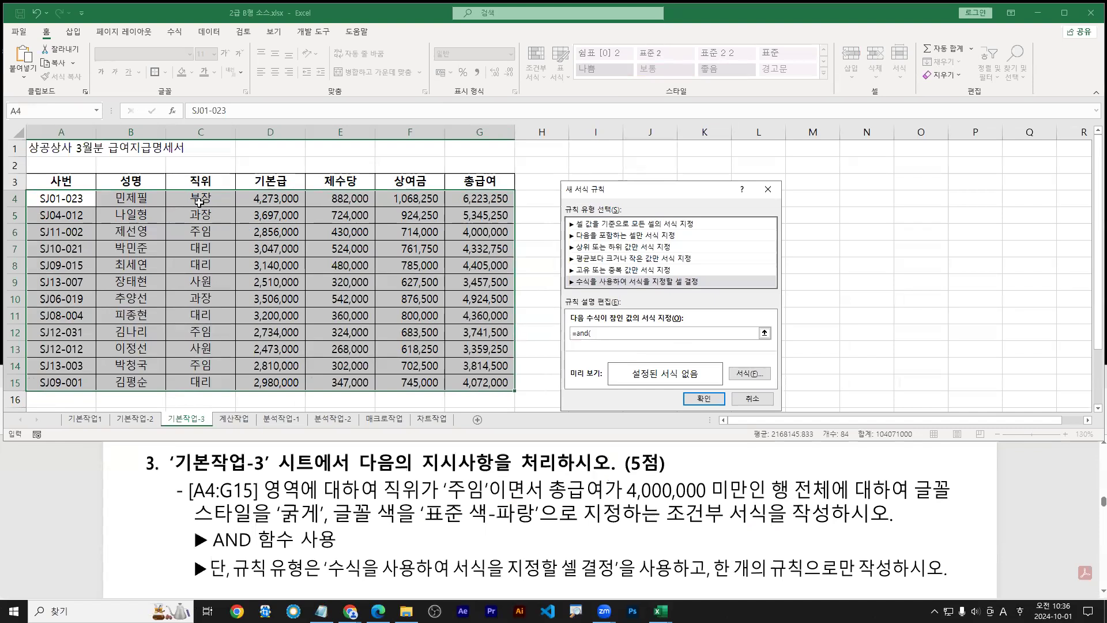
Insert cell C4 into the formula and mark why column C gets a dollar sign
click(200, 199)
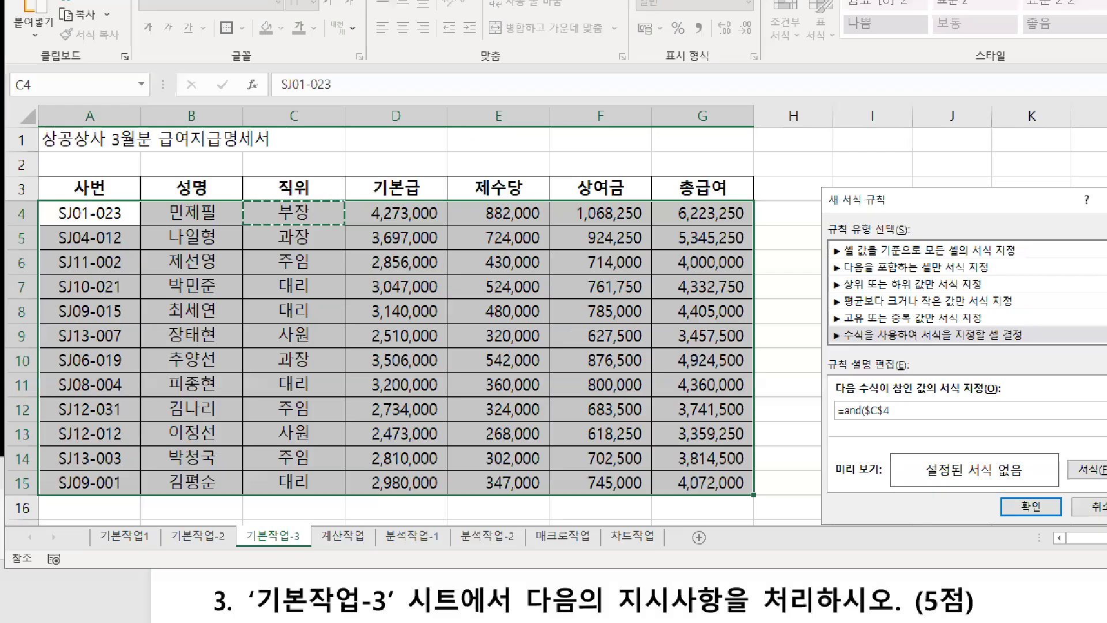
click(267, 200)
drag(293, 204, 293, 125)
key(r)
drag(384, 86, 358, 109)
drag(367, 71, 369, 123)
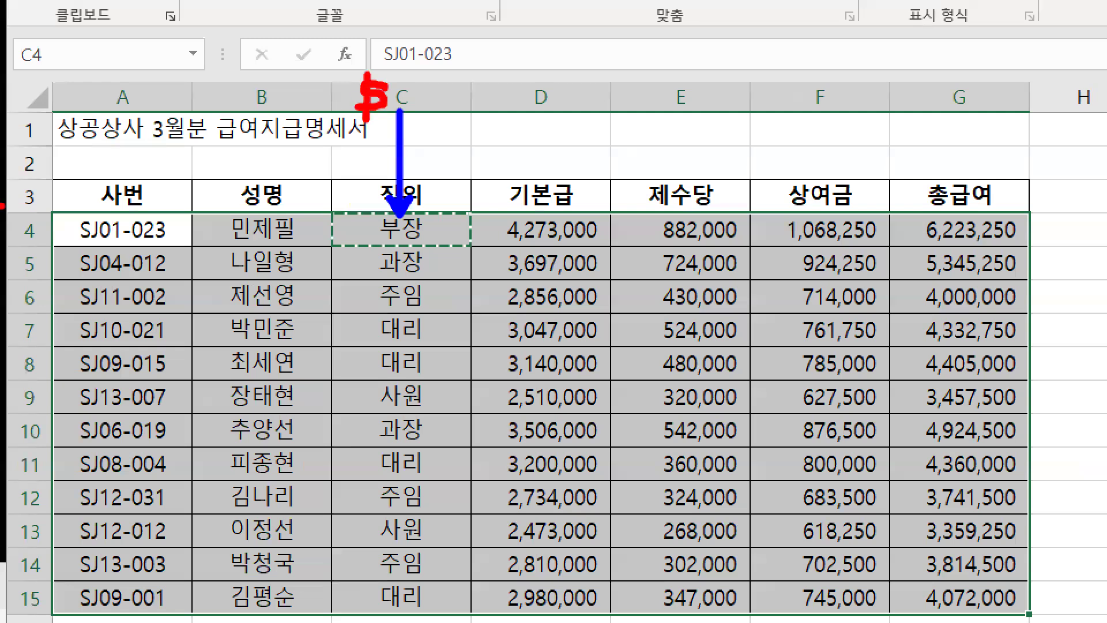
mouse_move(22, 222)
mouse_down()
mouse_move(2, 247)
mouse_move(16, 254)
mouse_up()
key(b)
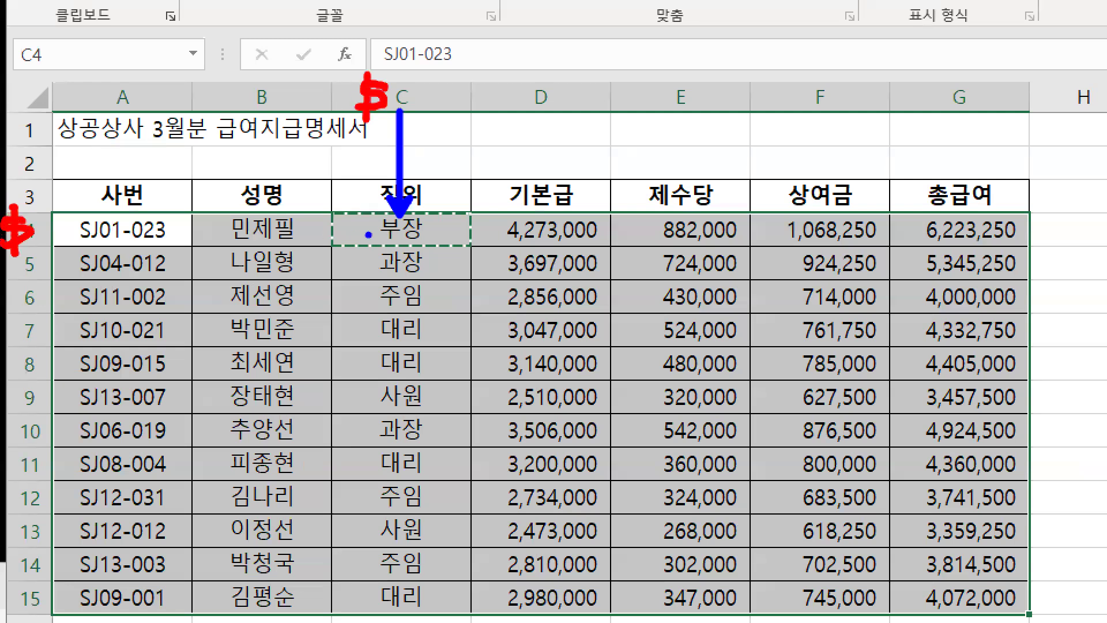
drag(377, 232, 48, 232)
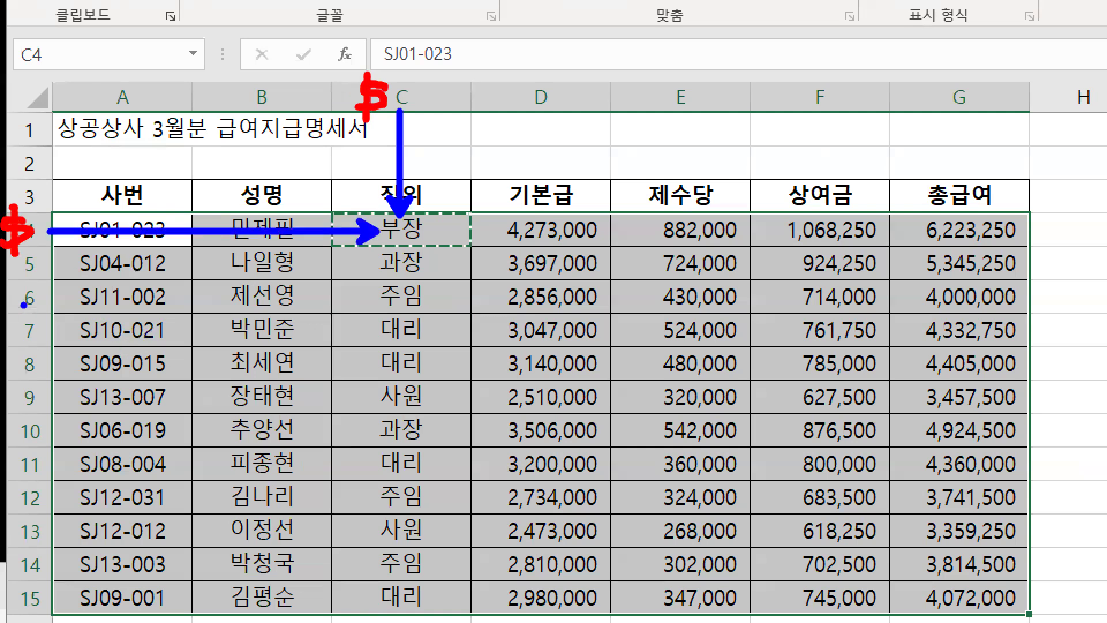
mouse_move(2, 267)
mouse_down()
mouse_move(34, 207)
mouse_move(38, 255)
mouse_up()
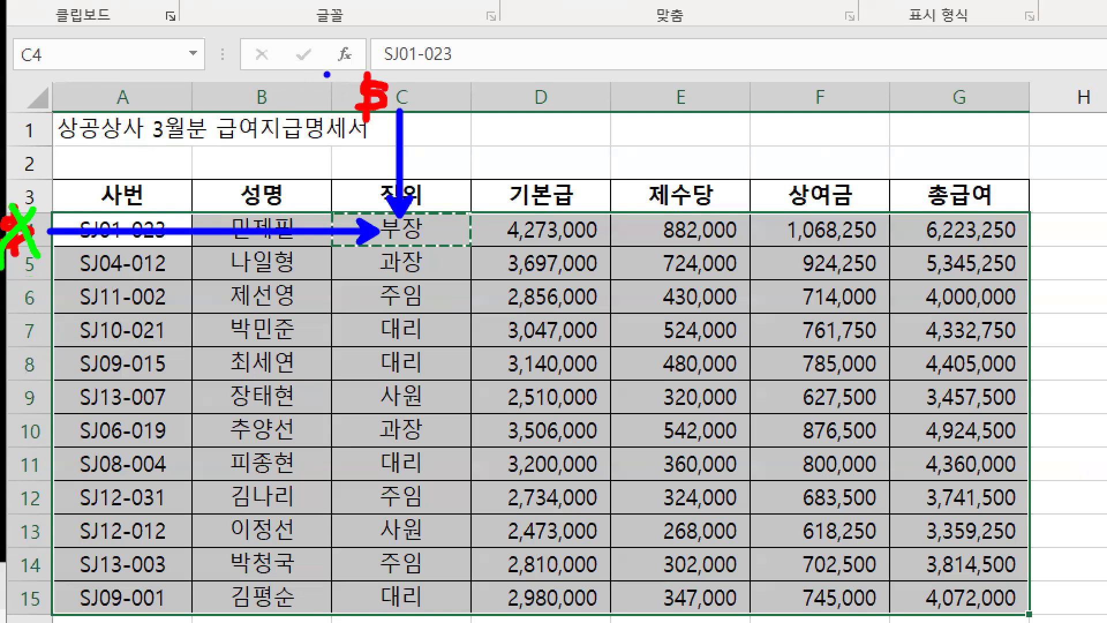
Illustrate the reference moving down column C and cross out locking the row
mouse_move(331, 67)
mouse_down()
mouse_move(404, 469)
mouse_move(467, 620)
mouse_up()
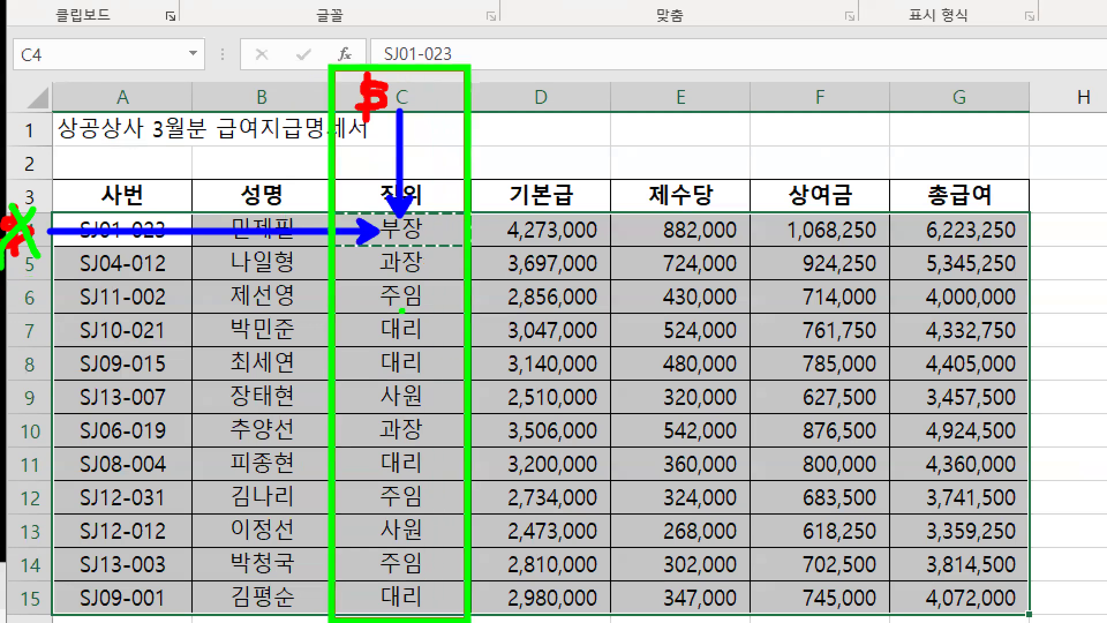
drag(407, 260, 413, 394)
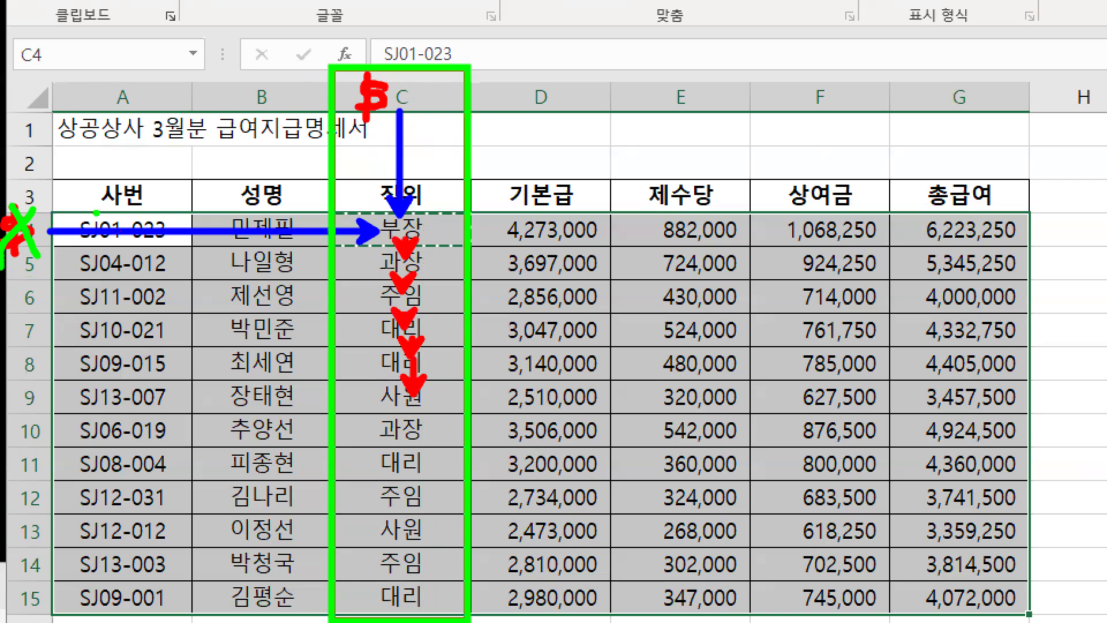
drag(96, 213, 67, 257)
drag(68, 226, 97, 257)
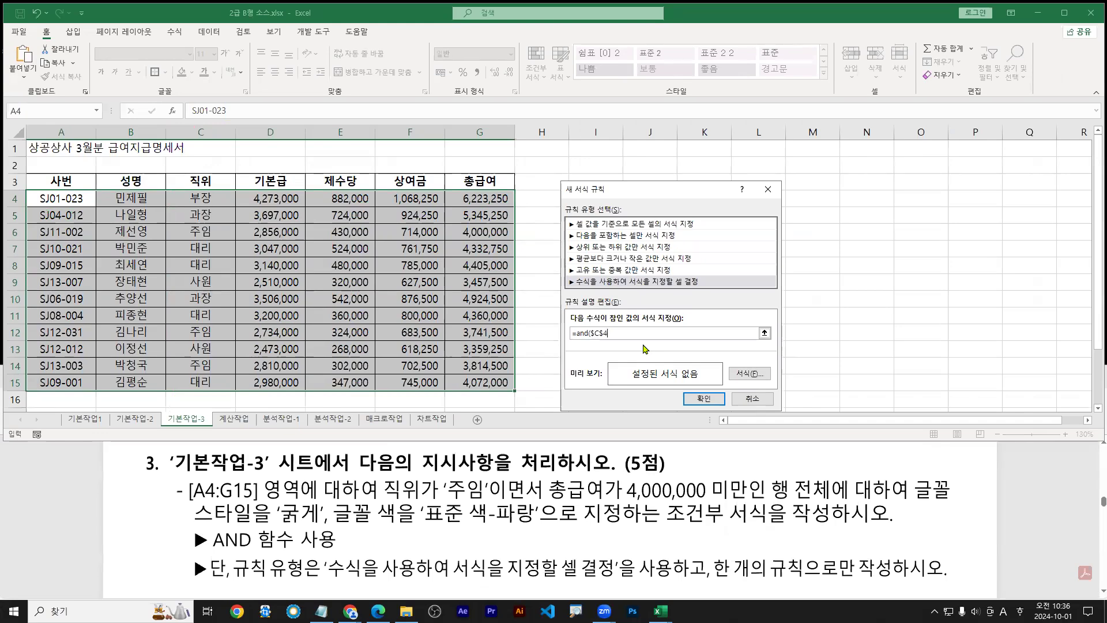
Toggle the reference to $C4 with F4 and write the toggle hint on screen
key(F4)
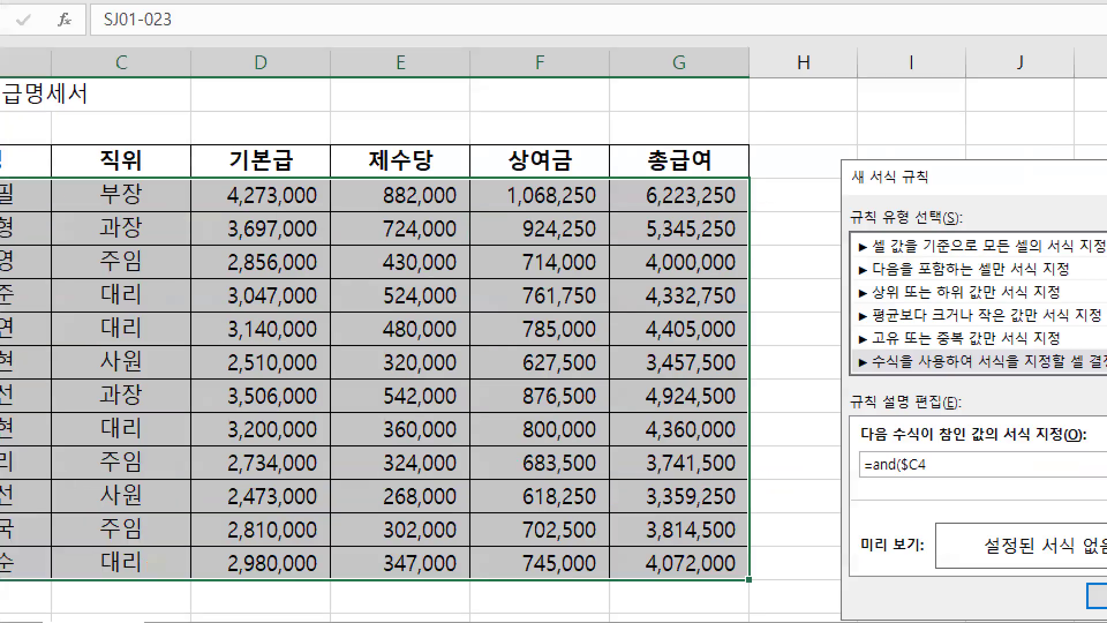
drag(194, 196, 199, 169)
mouse_move(963, 452)
mouse_down()
mouse_move(1009, 451)
mouse_move(959, 519)
mouse_move(1010, 479)
mouse_move(1060, 502)
mouse_up()
drag(1041, 453, 1017, 528)
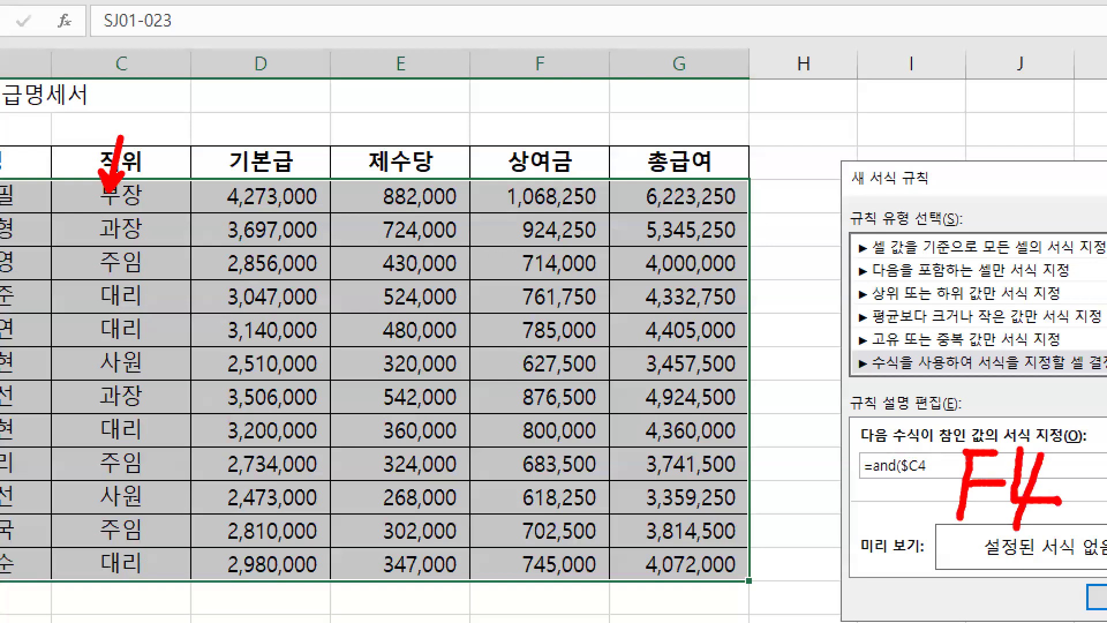
drag(947, 430, 1071, 562)
drag(903, 478, 929, 478)
mouse_move(110, 48)
mouse_down()
mouse_move(85, 81)
mouse_move(103, 106)
mouse_up()
drag(47, 36, 191, 584)
drag(132, 204, 137, 300)
drag(141, 306, 145, 369)
drag(147, 372, 151, 465)
key(Escape)
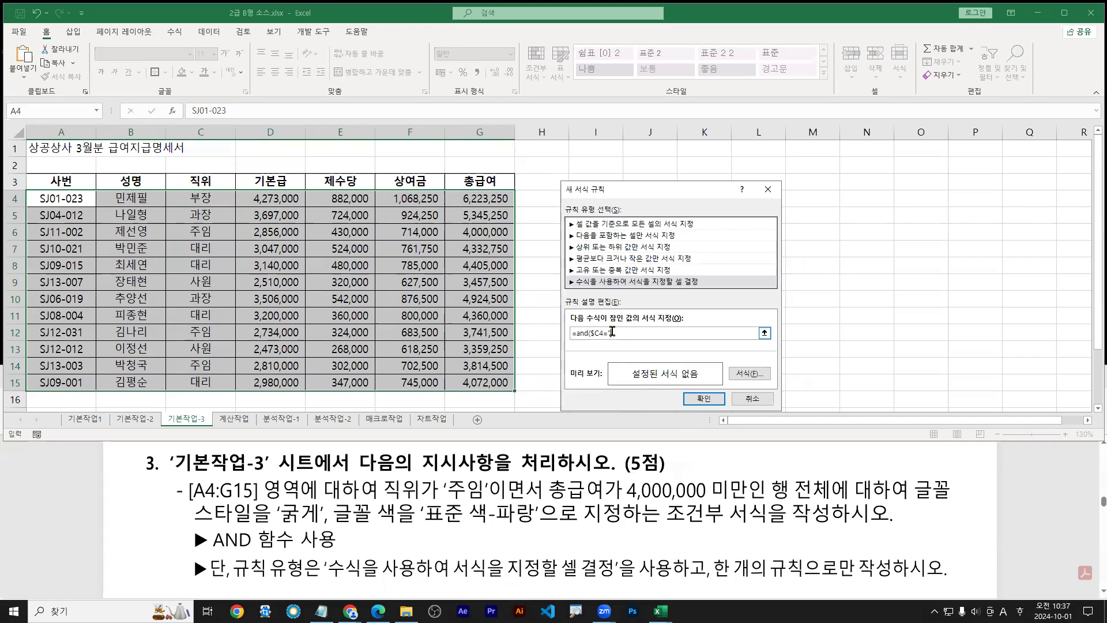
Enter "주임" as the position value, giving =and($C4="주임"
text(w)
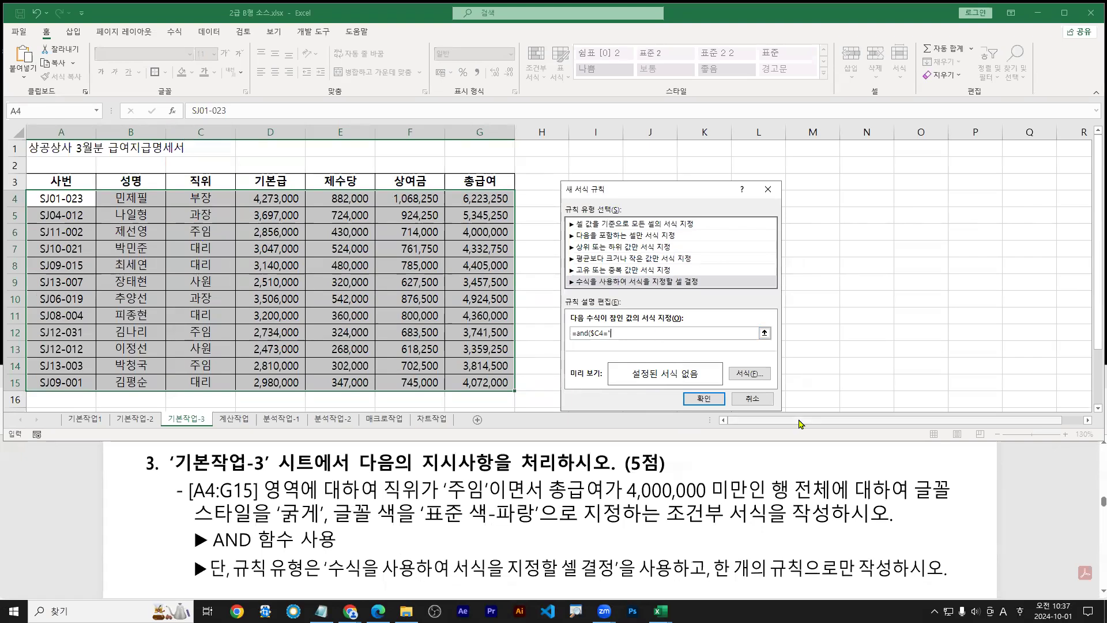
text(ndl)
text(a)
key(ctrl+1)
click(610, 362)
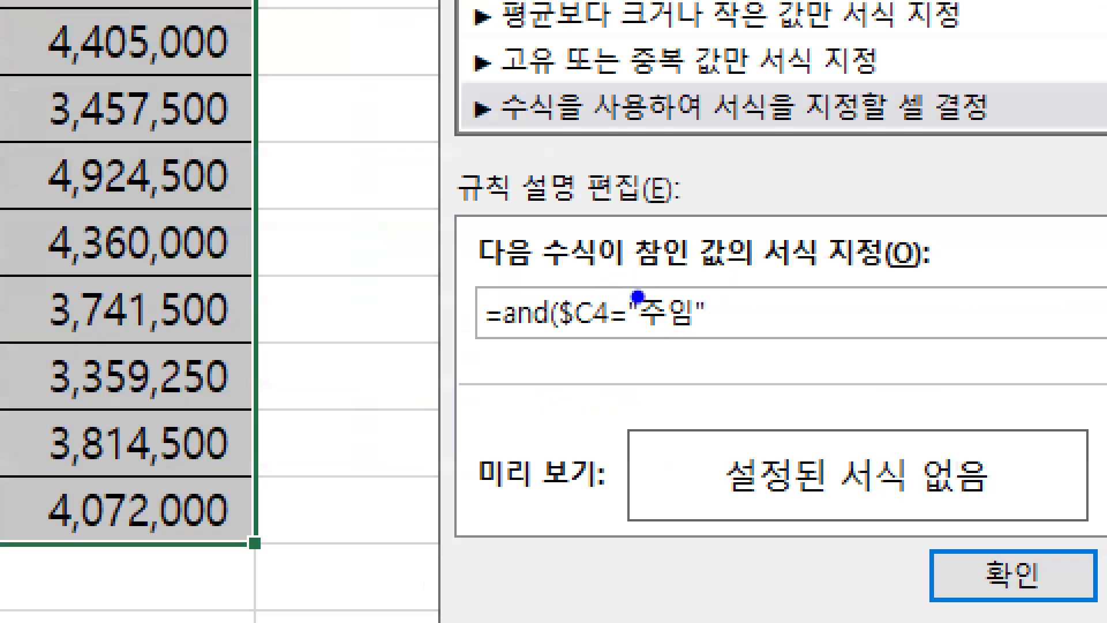
mouse_move(564, 340)
mouse_down()
mouse_move(701, 333)
mouse_move(728, 351)
mouse_up()
key(r)
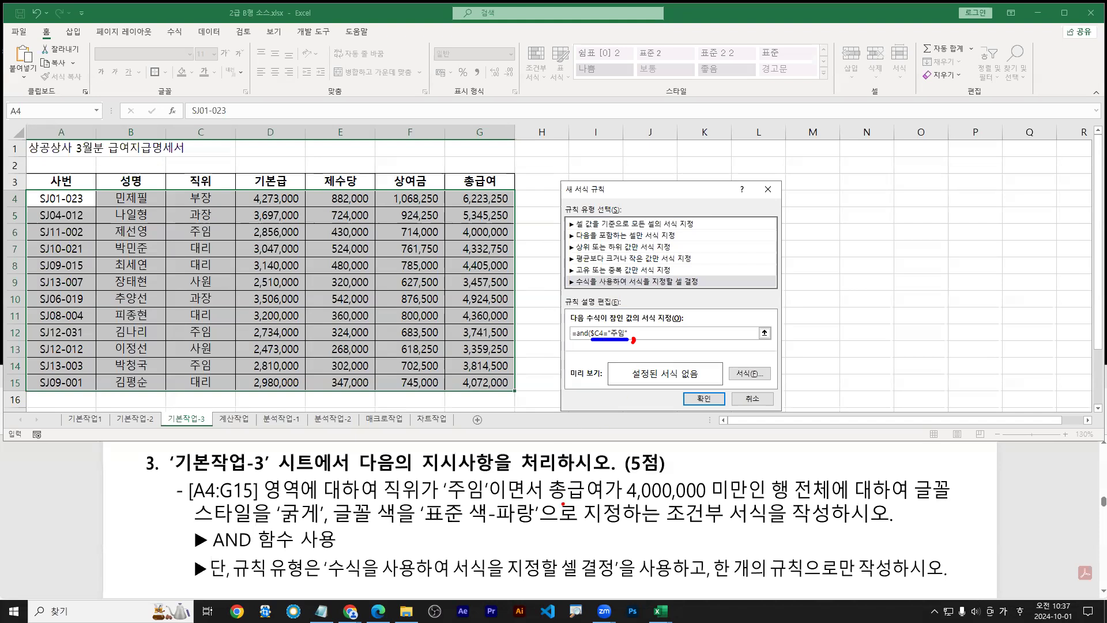
Add cell G4 to the formula for the total pay condition
drag(551, 501, 747, 503)
key(Escape)
click(495, 202)
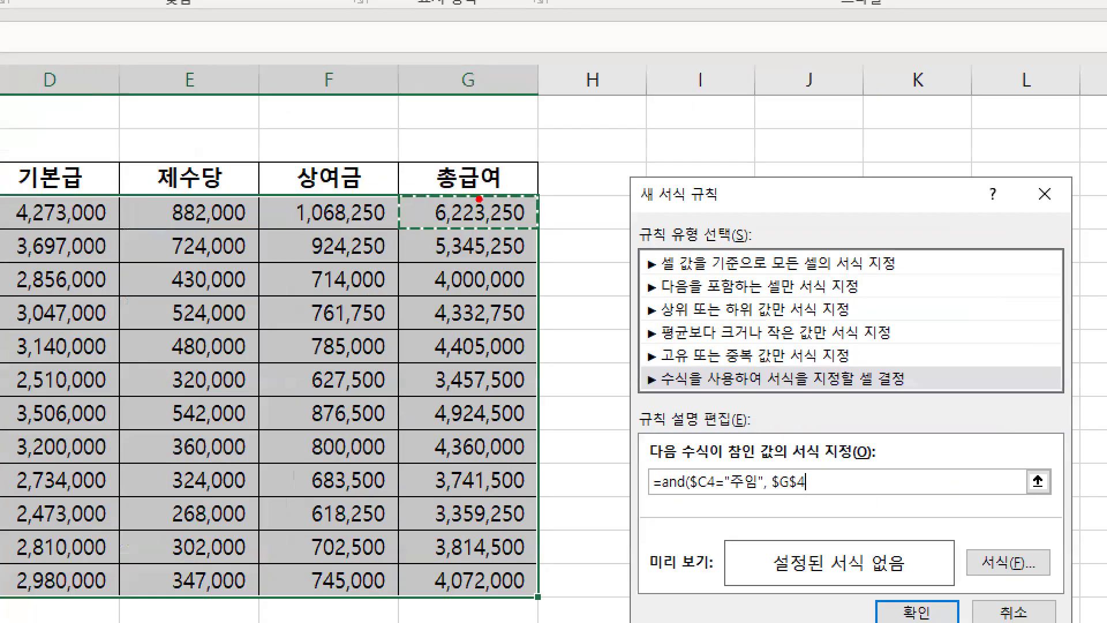
drag(484, 193, 484, 130)
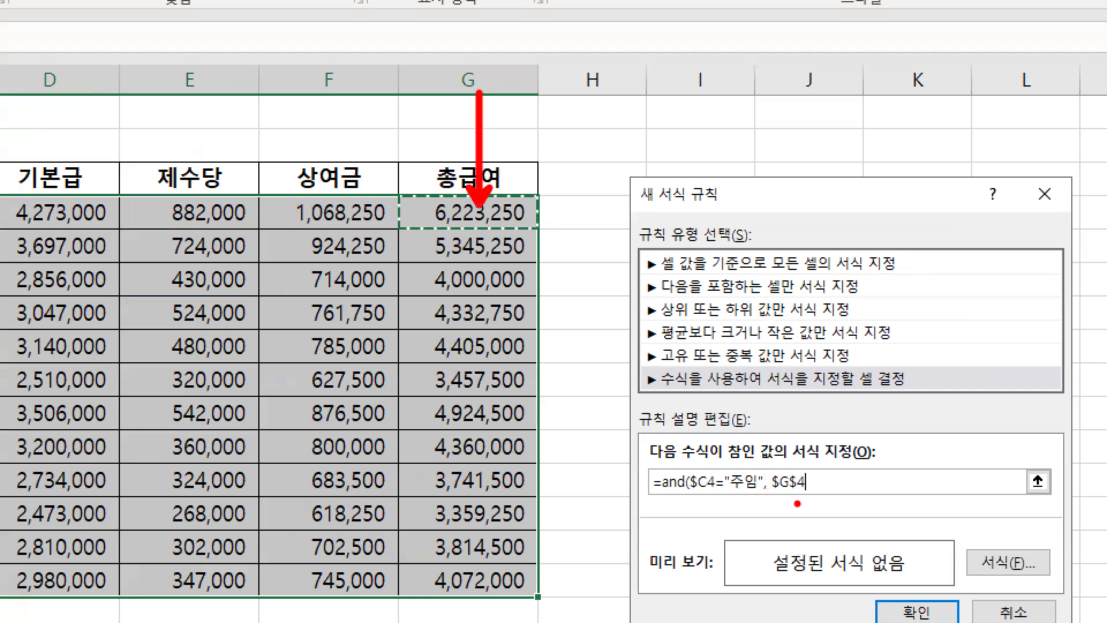
Annotate column G to show the reference changing down the rows
drag(776, 495, 825, 495)
mouse_move(434, 215)
mouse_down()
mouse_move(174, 214)
mouse_move(495, 232)
mouse_move(474, 98)
mouse_move(424, 91)
mouse_move(437, 105)
mouse_up()
key(e)
key(b)
mouse_move(396, 49)
mouse_down()
mouse_move(564, 622)
mouse_move(541, 603)
mouse_up()
key(g)
mouse_move(485, 238)
mouse_down()
mouse_move(494, 229)
mouse_move(480, 214)
mouse_up()
drag(484, 282, 483, 247)
drag(488, 311, 488, 281)
drag(492, 353, 491, 308)
Toggle the reference to $G4 with F4, locking only column G
key(Escape)
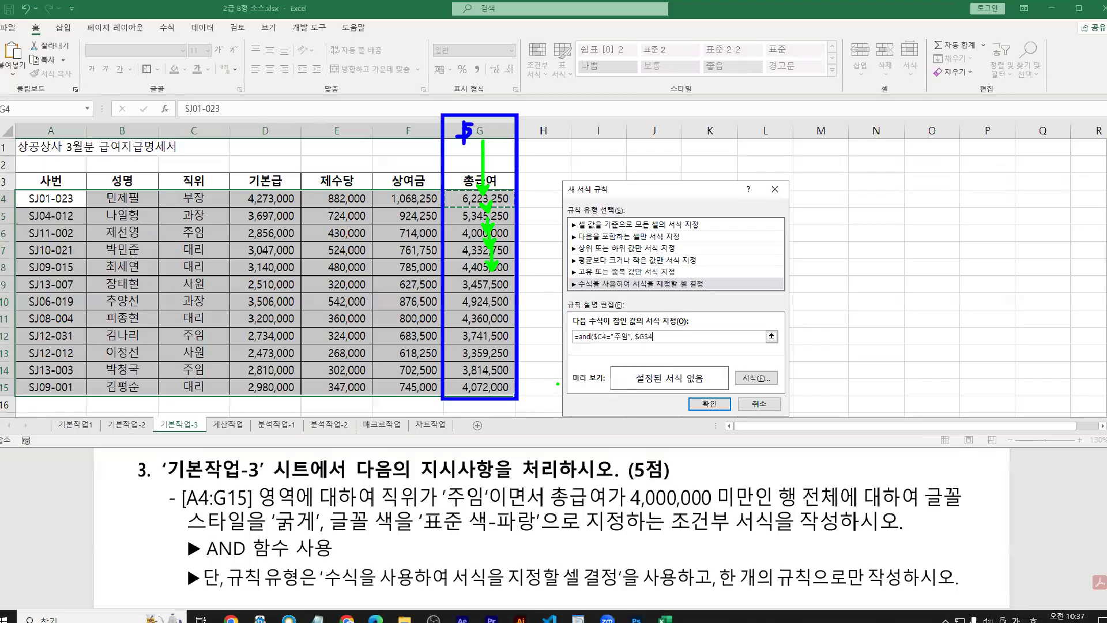
key(F4)
key(F4)
key(ctrl+1)
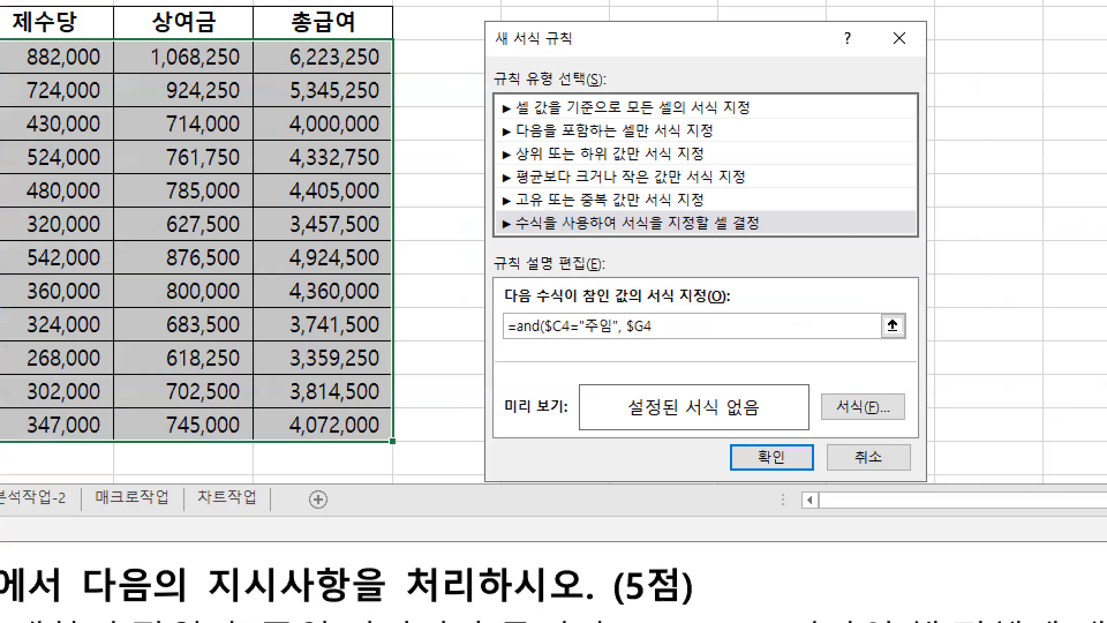
scroll(638, 346, up, 1)
drag(625, 343, 663, 344)
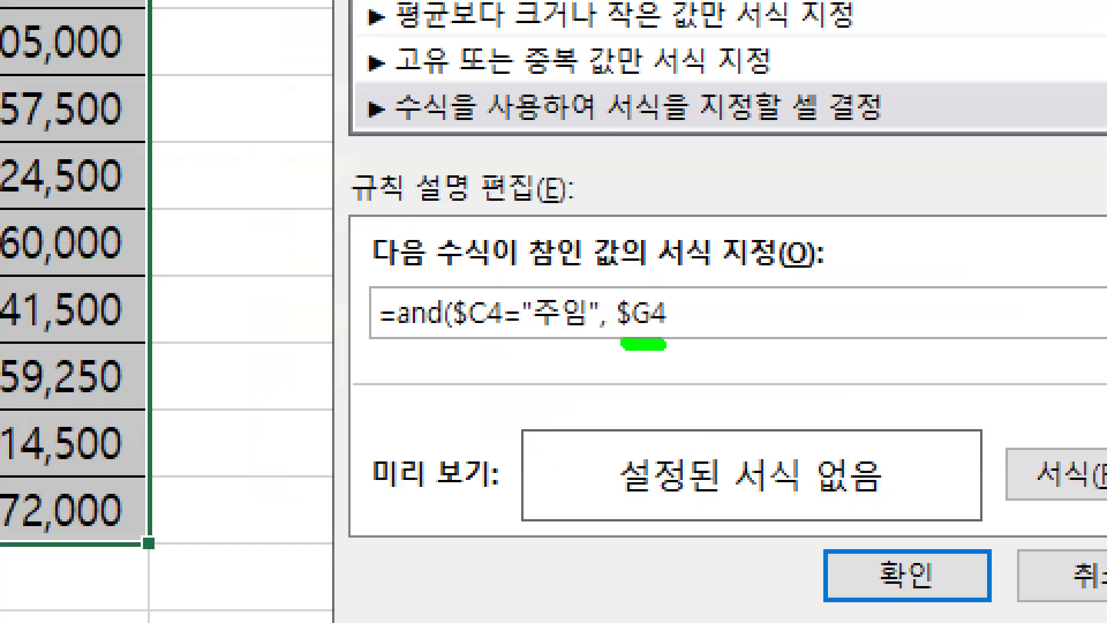
key(Escape)
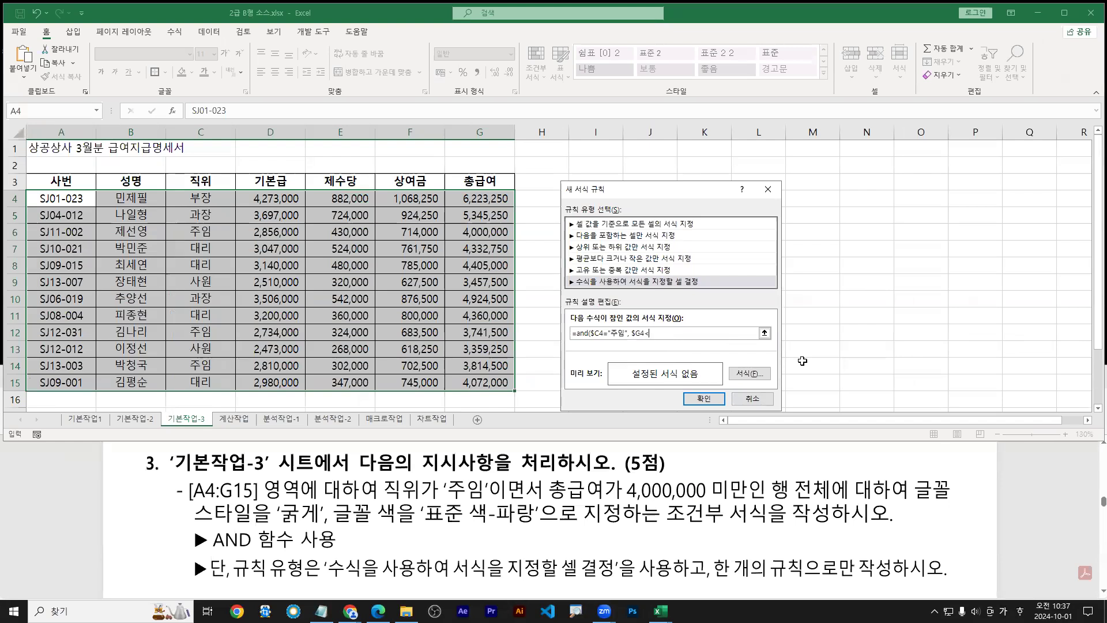
Finish the formula as =and($C4="주임", $G4<4000000)
text(000000)
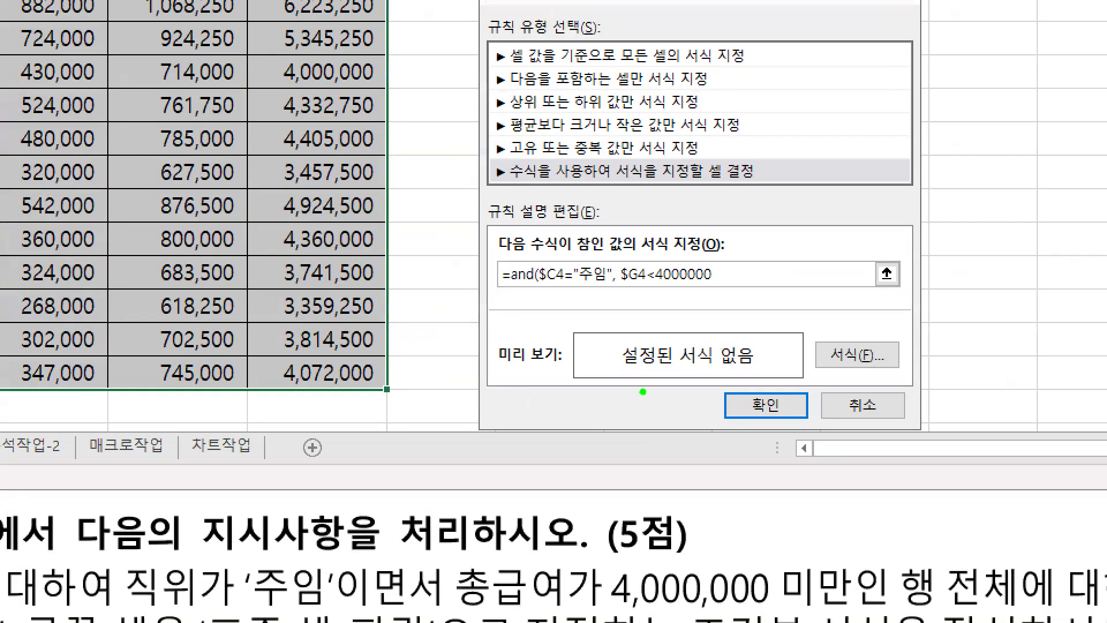
drag(624, 290, 726, 290)
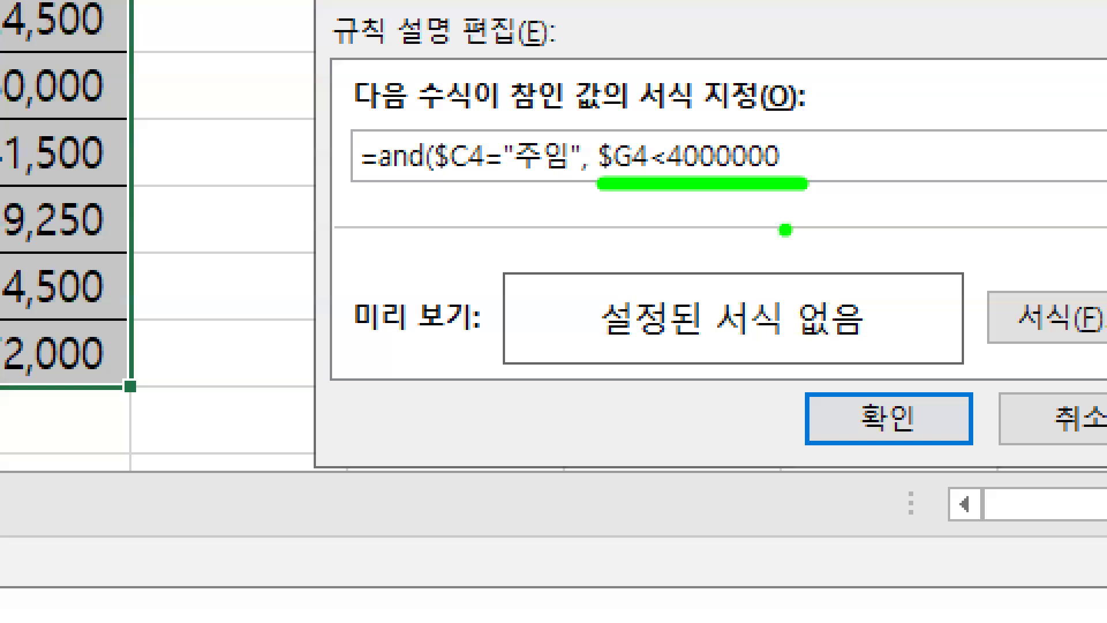
key(r)
key(b)
key(r)
drag(433, 187, 574, 185)
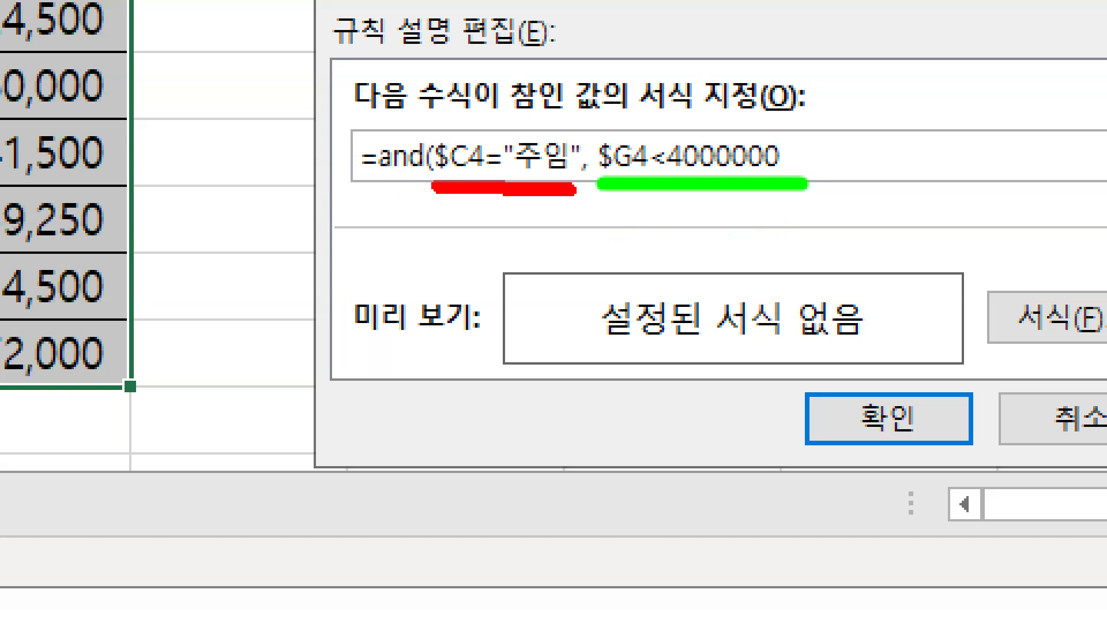
key(b)
drag(442, 182, 464, 182)
drag(605, 177, 633, 178)
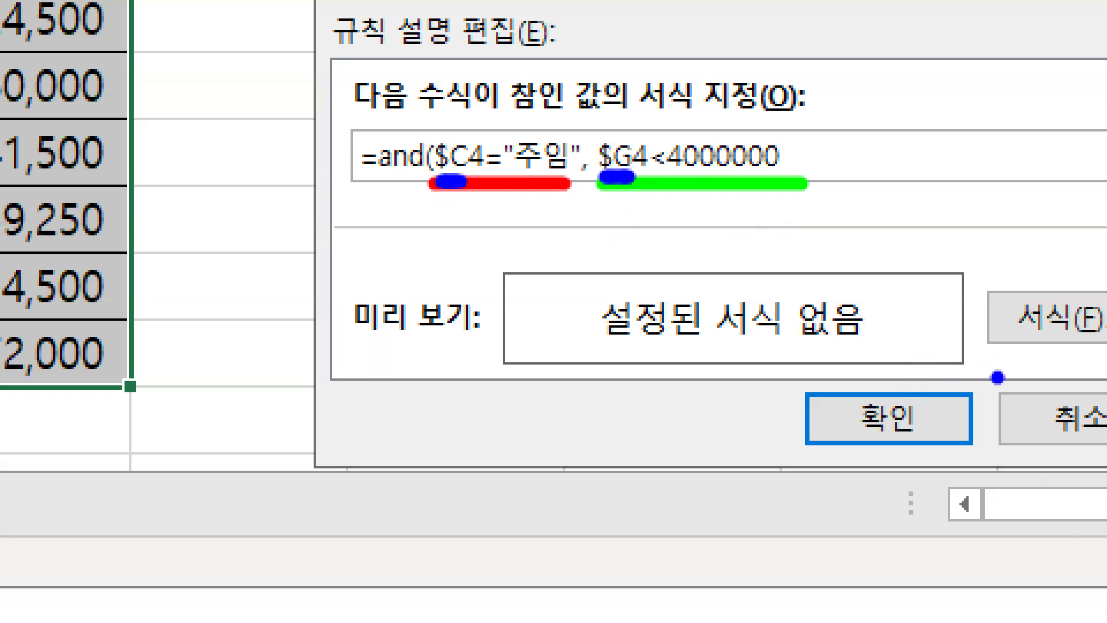
key(g)
drag(689, 173, 763, 174)
Annotate the two conditions of the completed AND formula on screen
key(r)
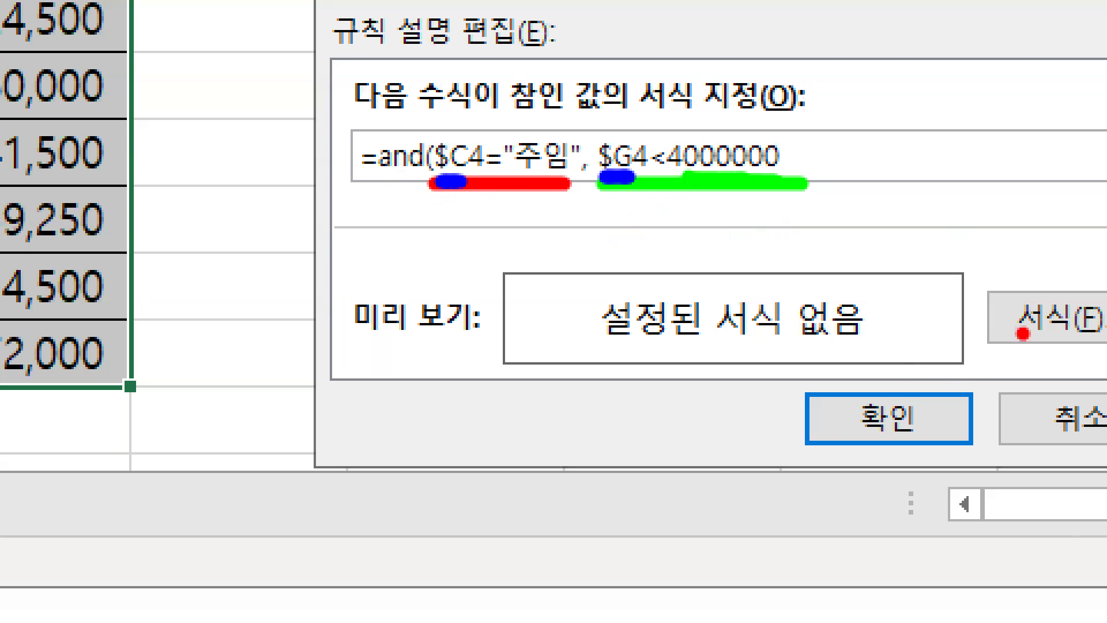
key(b)
key(r)
drag(787, 120, 791, 192)
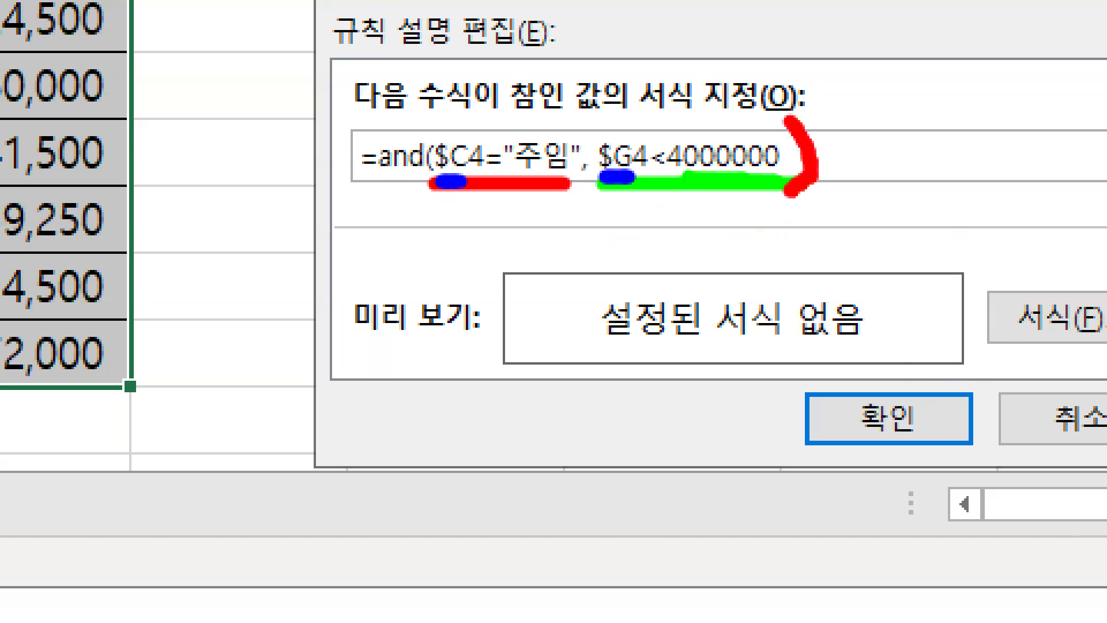
drag(440, 128, 446, 190)
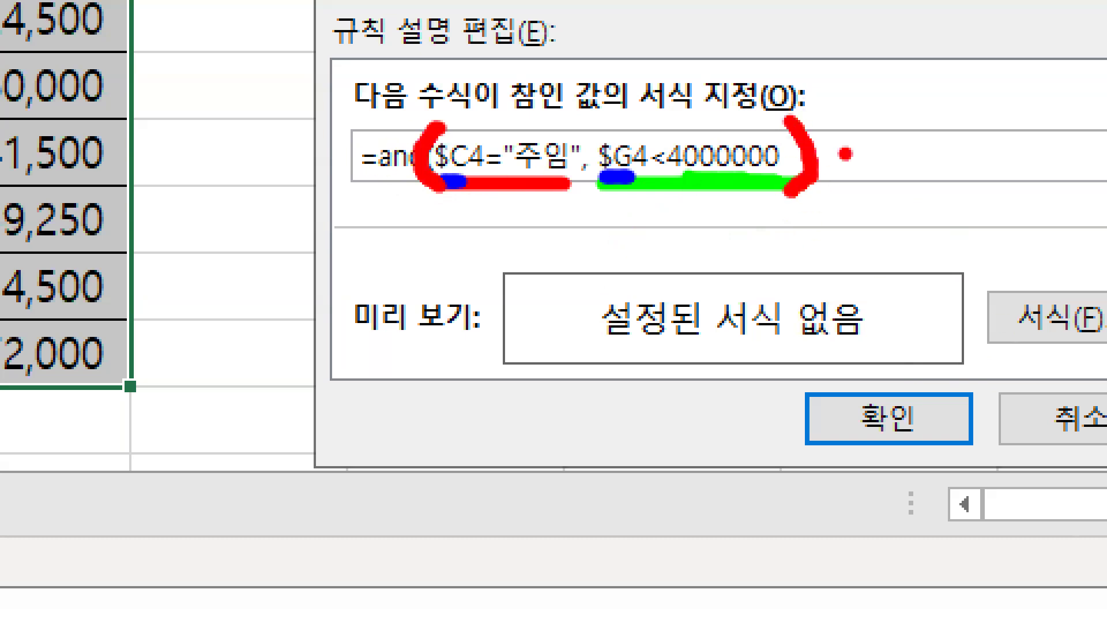
key(e)
drag(786, 131, 783, 181)
key(Escape)
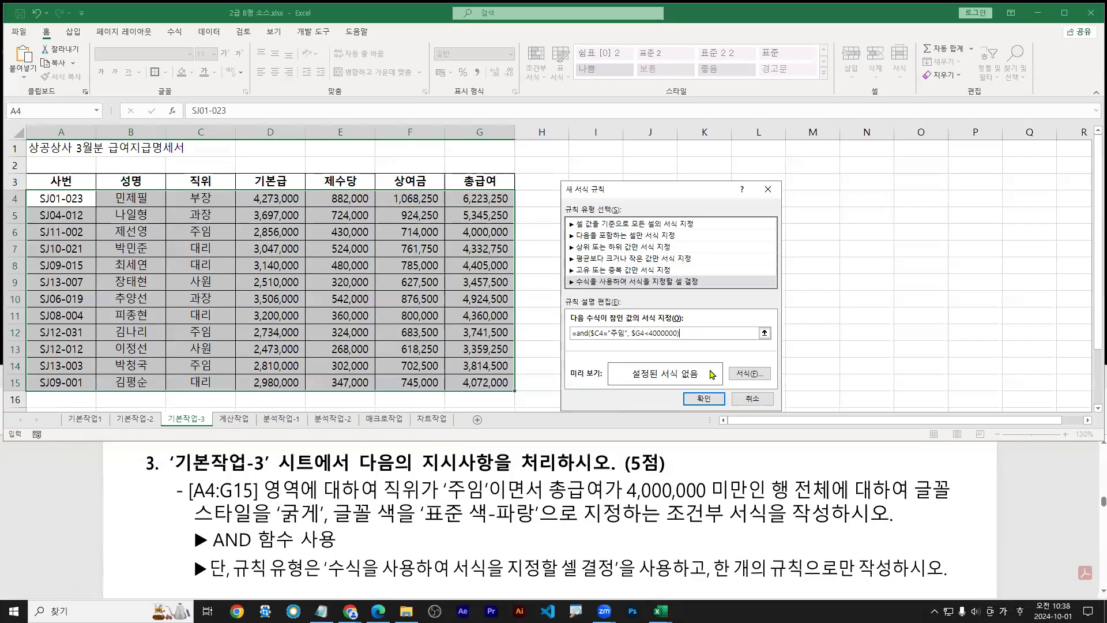
key(ctrl+1)
click(727, 376)
drag(748, 394, 744, 408)
Give the rule a bold, standard blue font and apply it so the 주임 rows under 4,000,000 turn bold blue
drag(729, 365, 817, 403)
key(Escape)
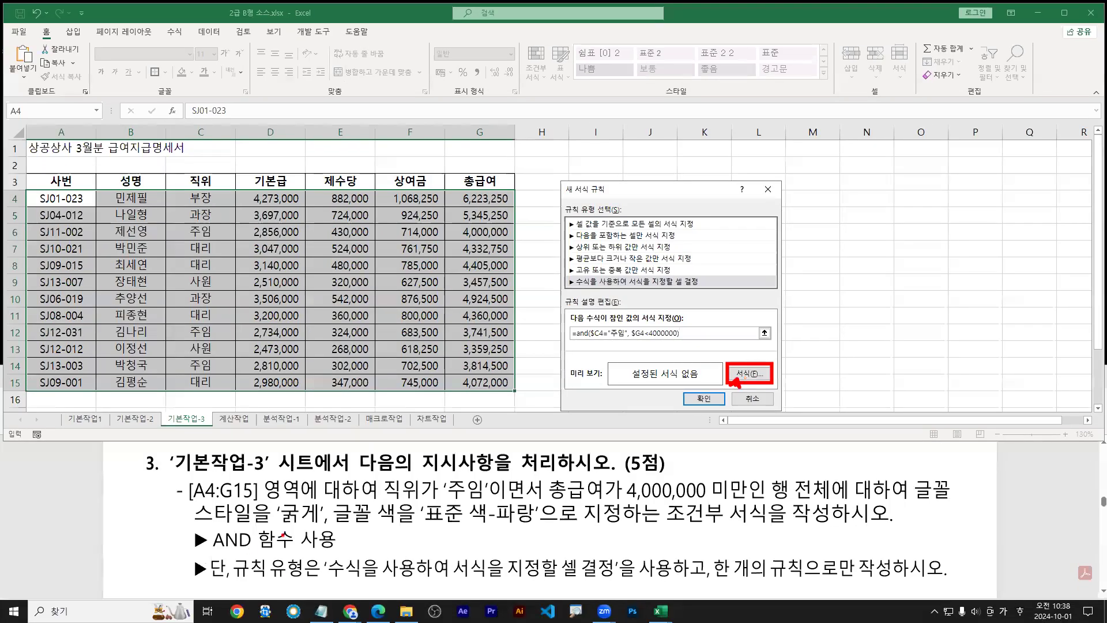
drag(268, 529, 528, 527)
key(Escape)
click(749, 374)
drag(782, 119, 982, 94)
click(942, 172)
click(990, 223)
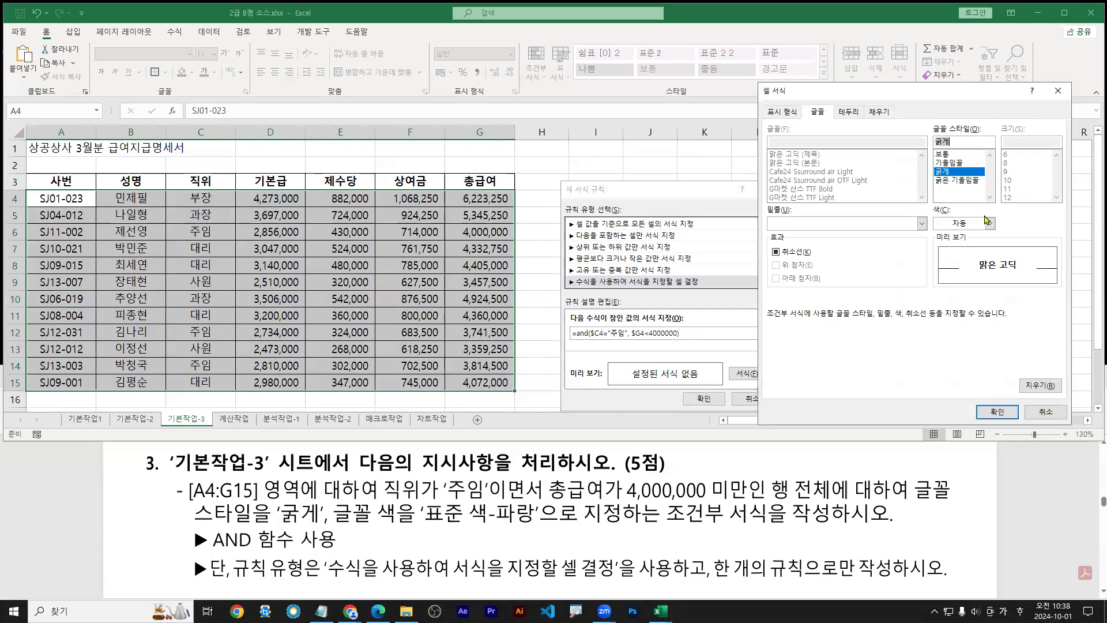
click(1009, 349)
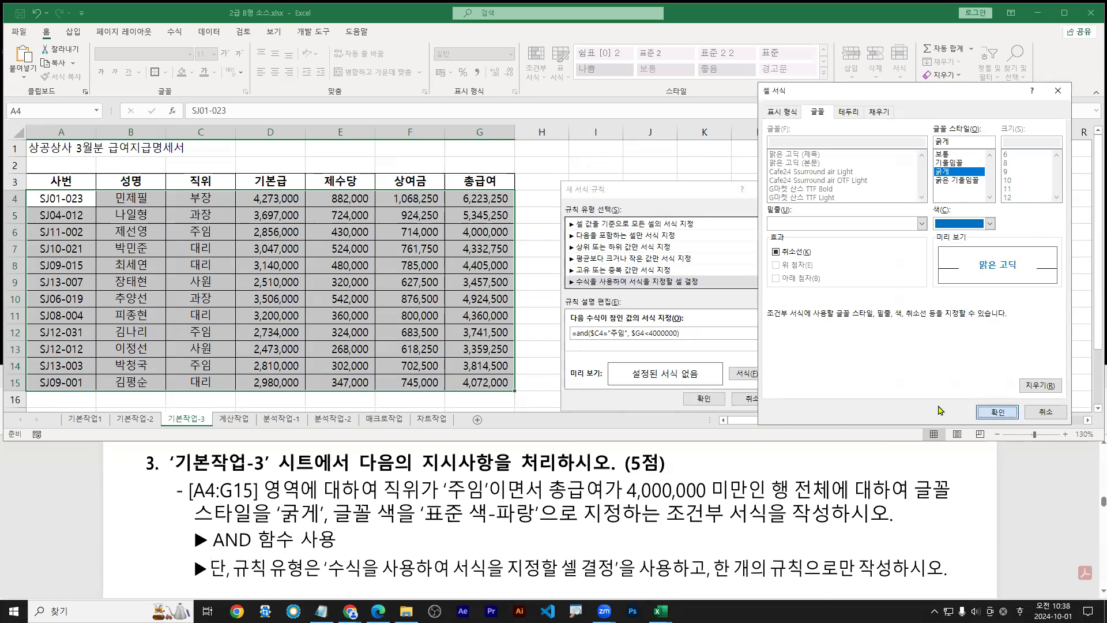
click(998, 412)
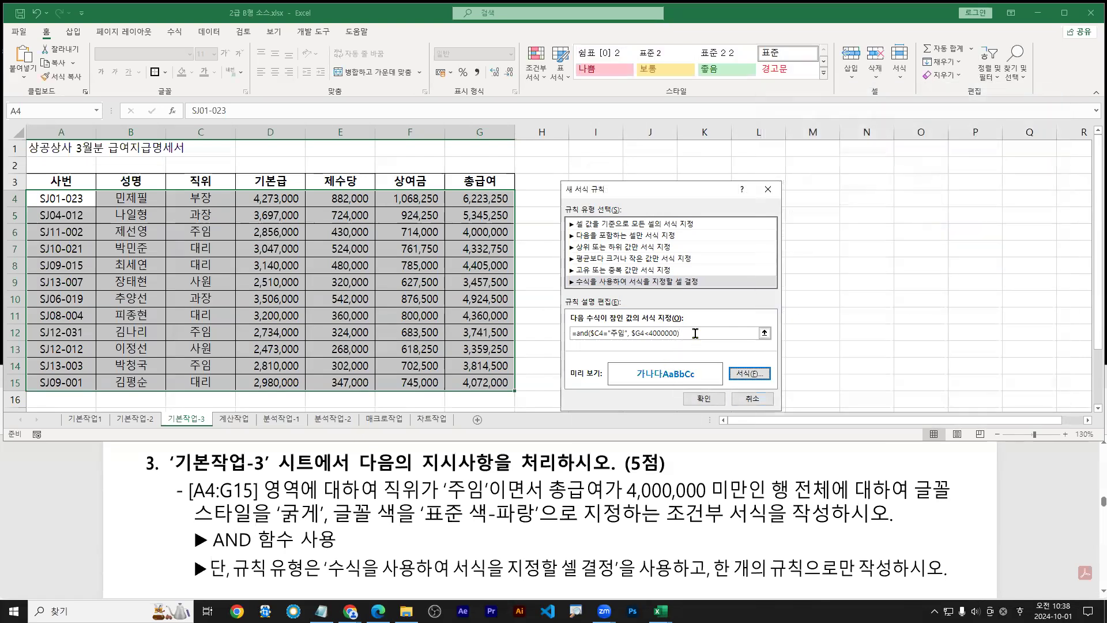
click(699, 398)
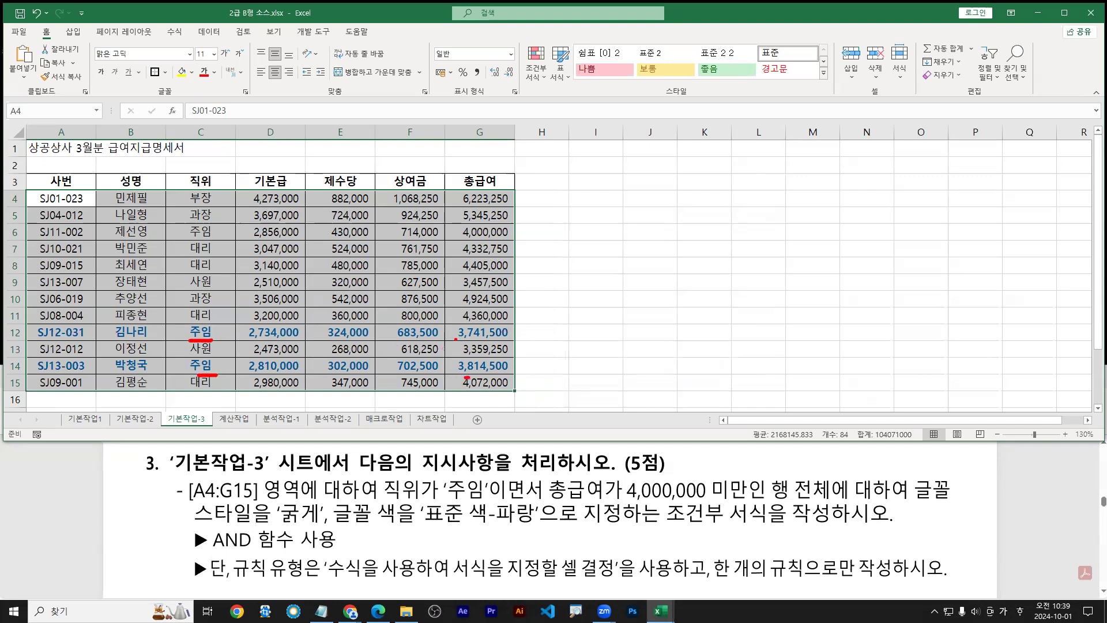
Open the Conditional Formatting Rules Manager to list the existing rules
key(e)
mouse_move(22, 190)
mouse_down()
mouse_move(468, 394)
mouse_move(514, 395)
mouse_up()
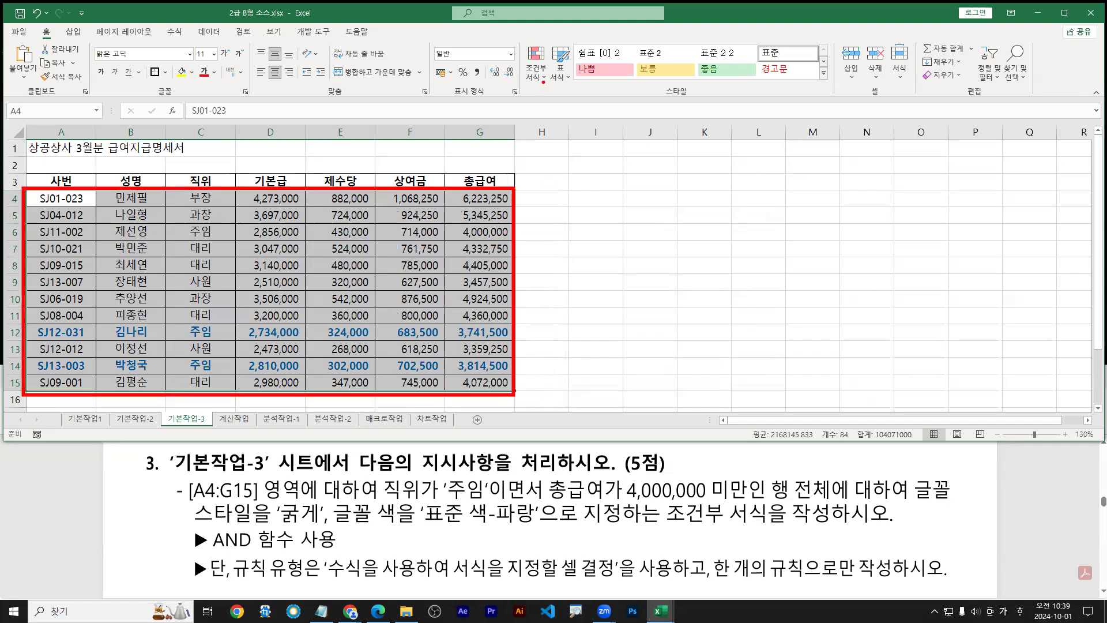
key(Escape)
click(539, 68)
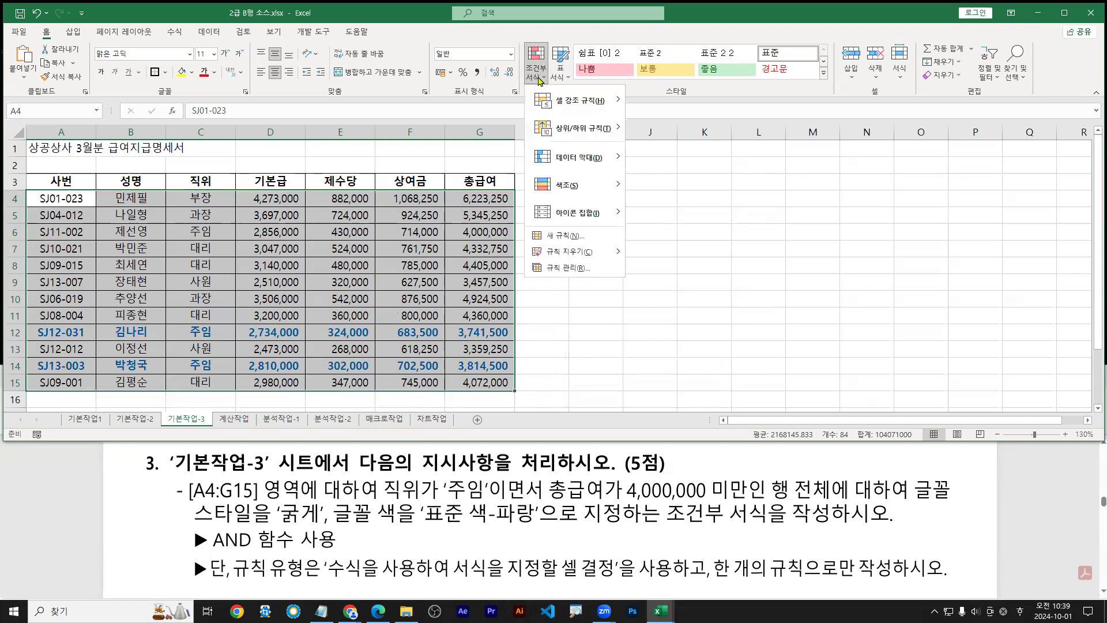
mouse_move(517, 437)
mouse_down()
mouse_move(699, 481)
mouse_move(639, 497)
mouse_up()
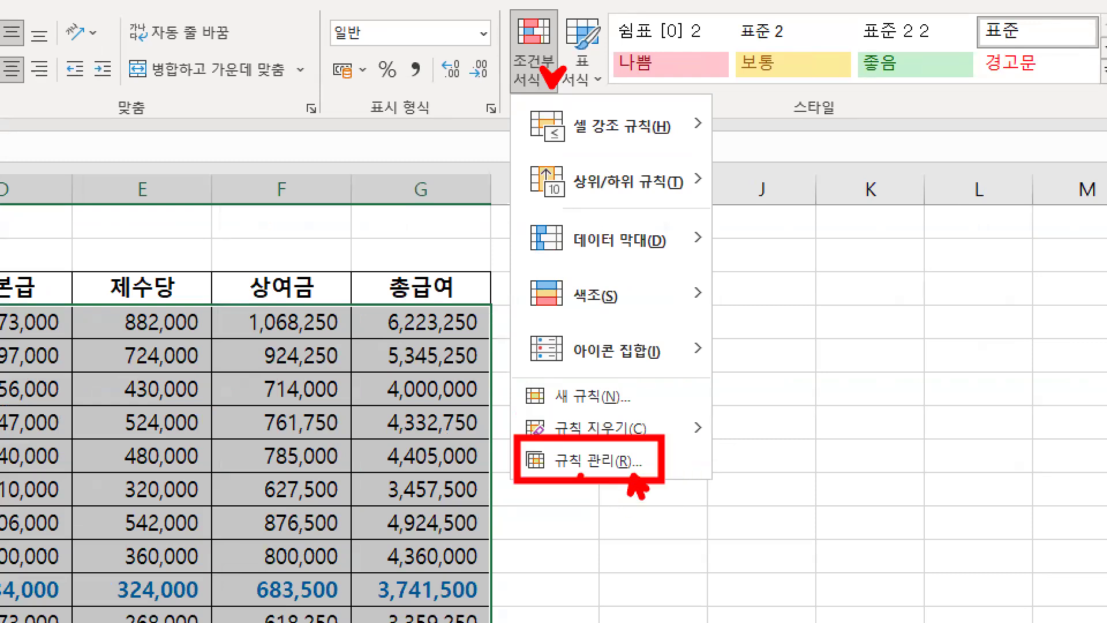
key(Escape)
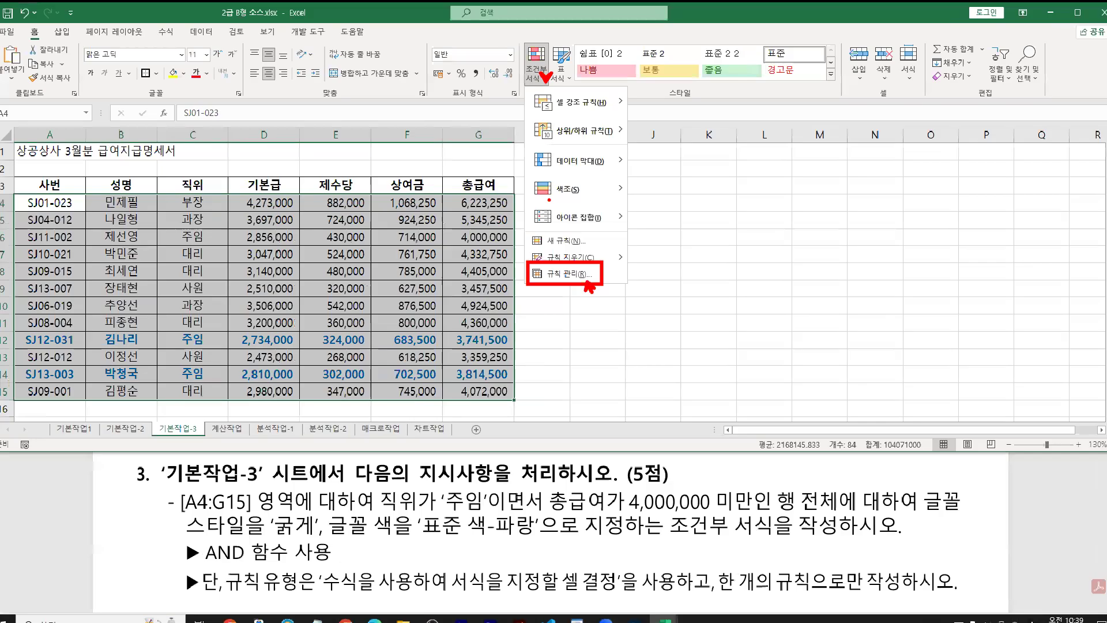
click(527, 79)
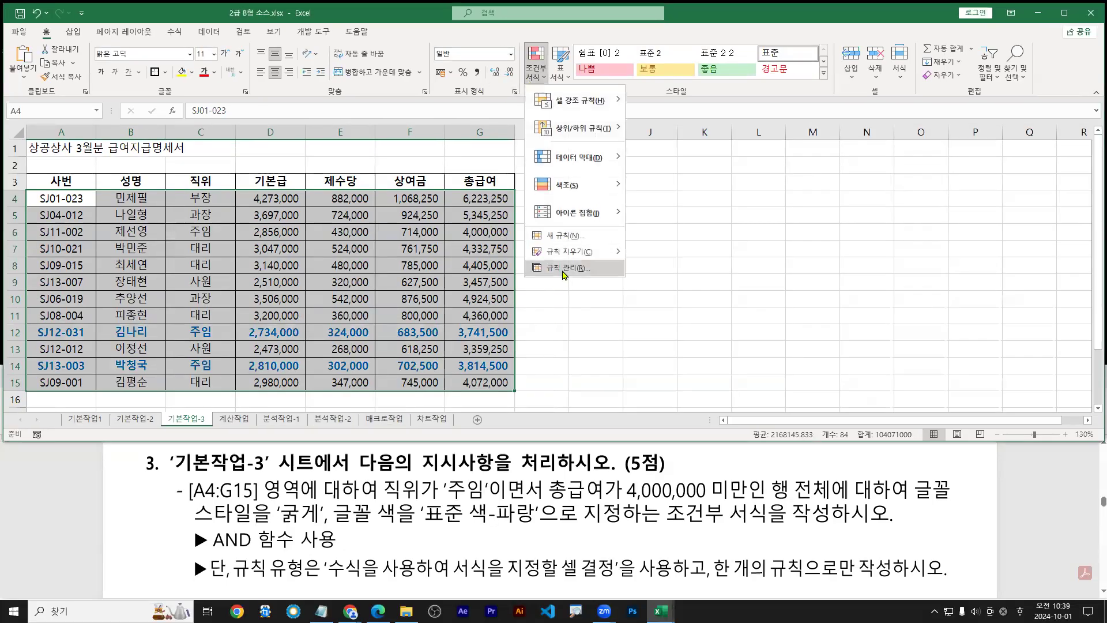
click(564, 269)
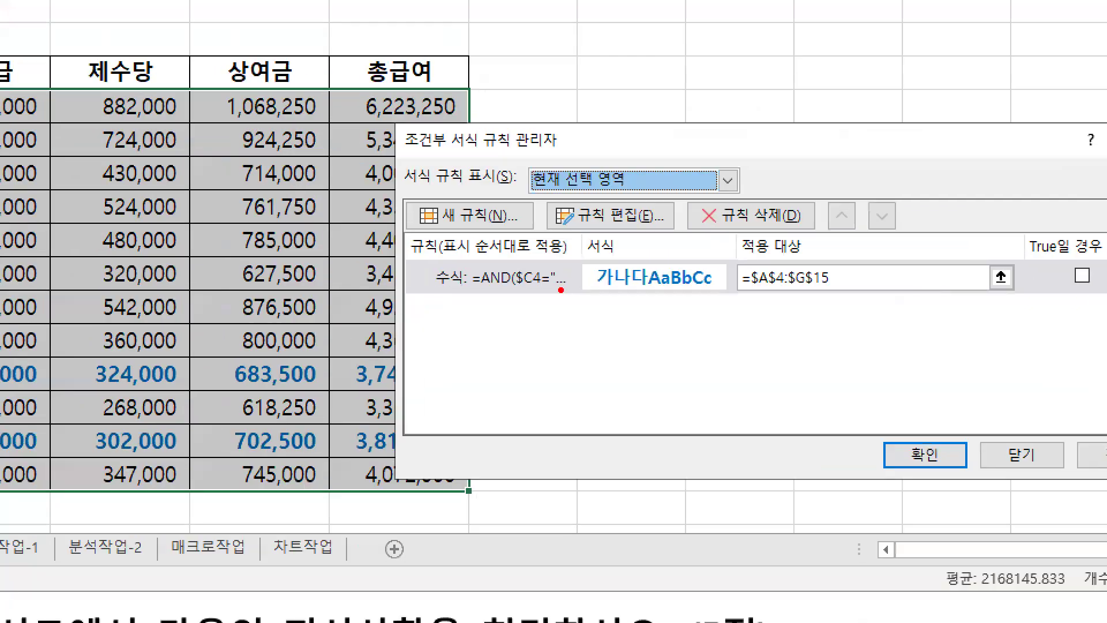
Reopen the AND rule for editing and select its formula =AND($C4="주임", $G4<4000000)
mouse_move(576, 289)
mouse_down()
mouse_move(679, 288)
mouse_move(647, 309)
mouse_up()
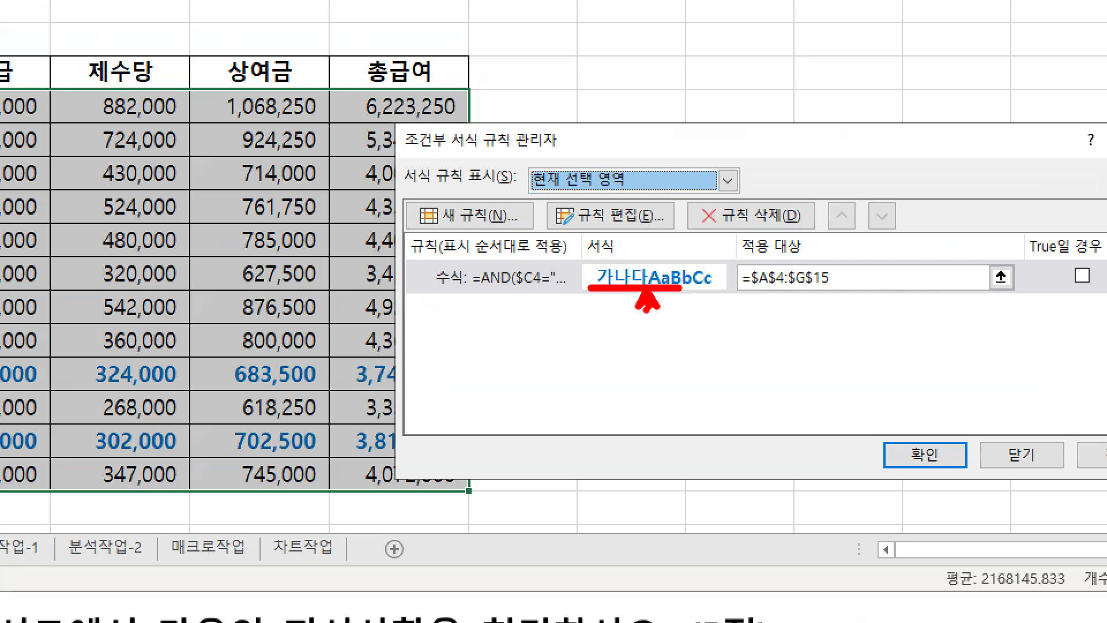
mouse_move(633, 293)
mouse_down()
mouse_move(638, 318)
mouse_move(653, 324)
mouse_up()
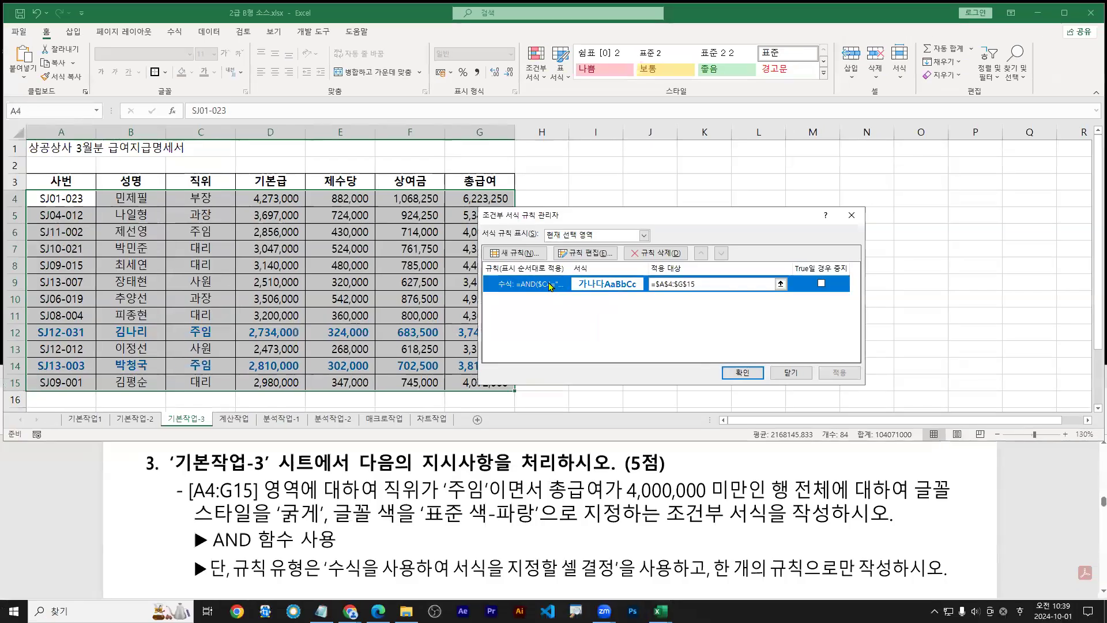
double_click(542, 280)
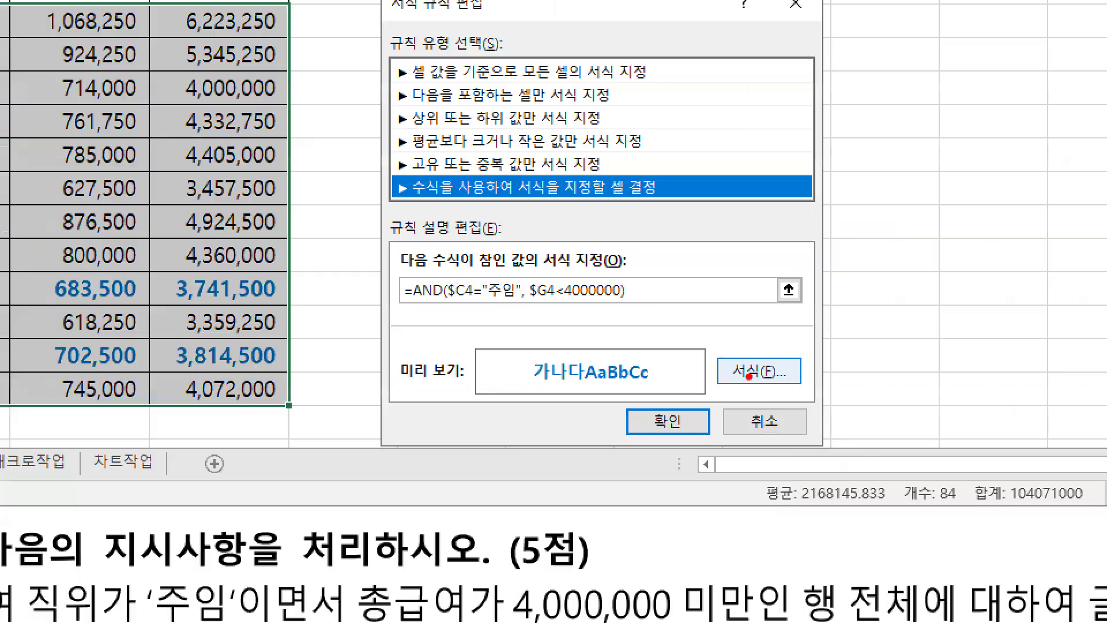
drag(754, 381, 746, 386)
drag(44, 239, 731, 239)
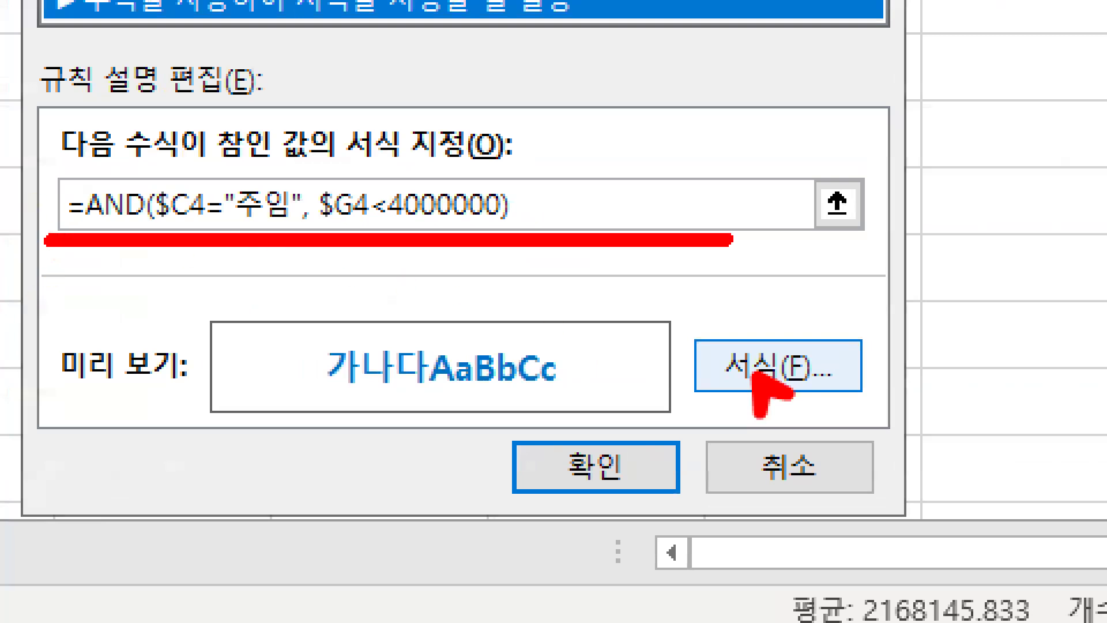
key(Escape)
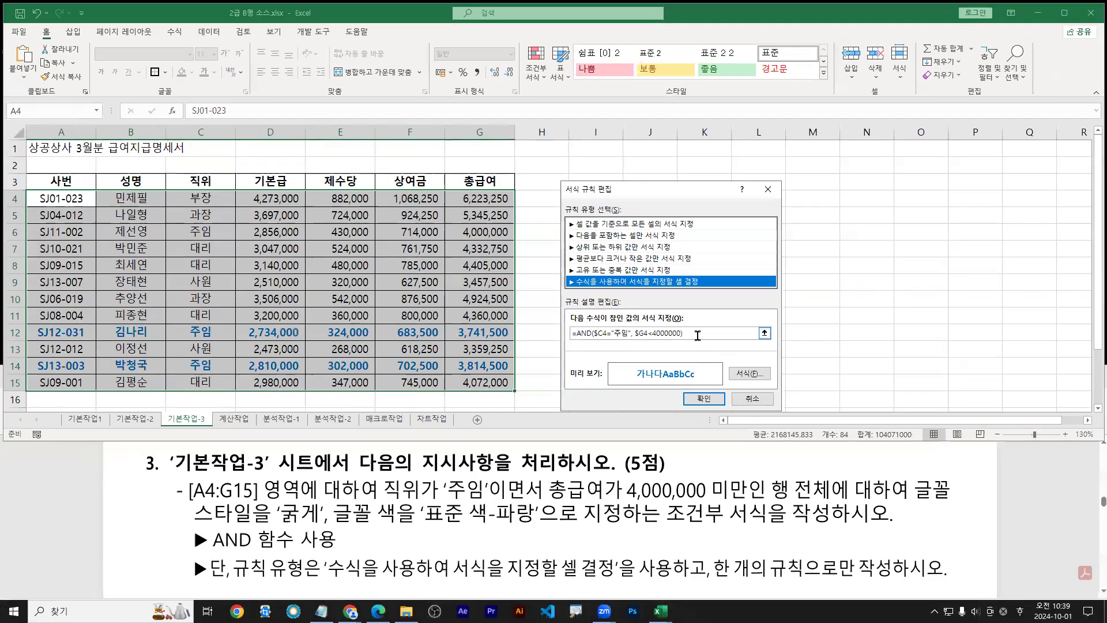
drag(567, 208, 57, 205)
key(ctrl+c)
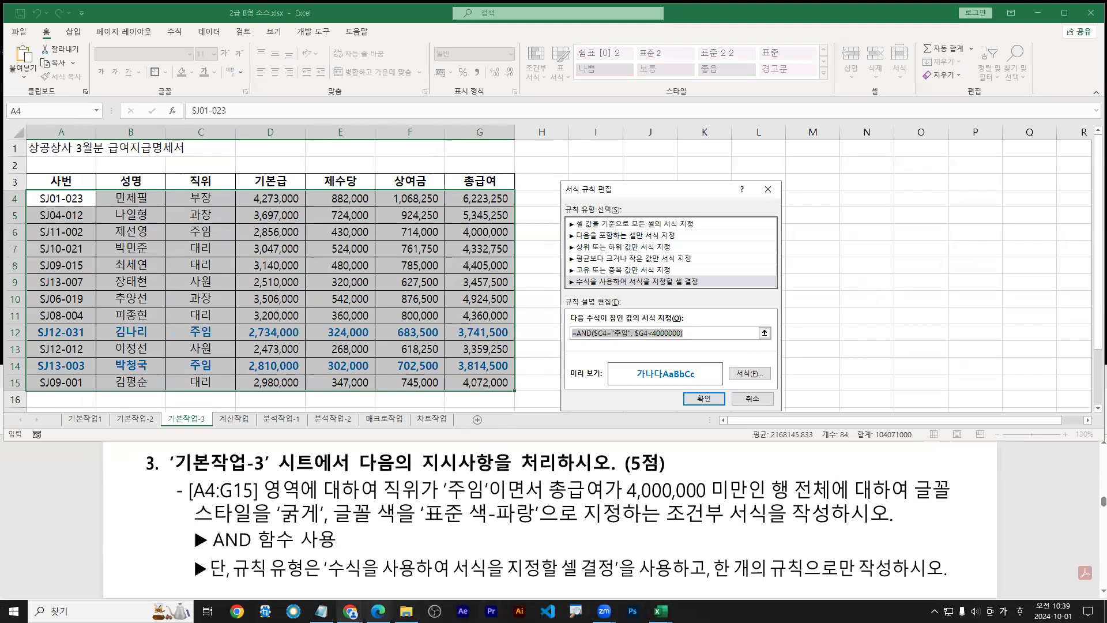
Paste =AND($C4="주임", $G4<4000000) on line 3 of the Notepad notes
click(321, 611)
key(Down)
key(ctrl+v)
key(Return)
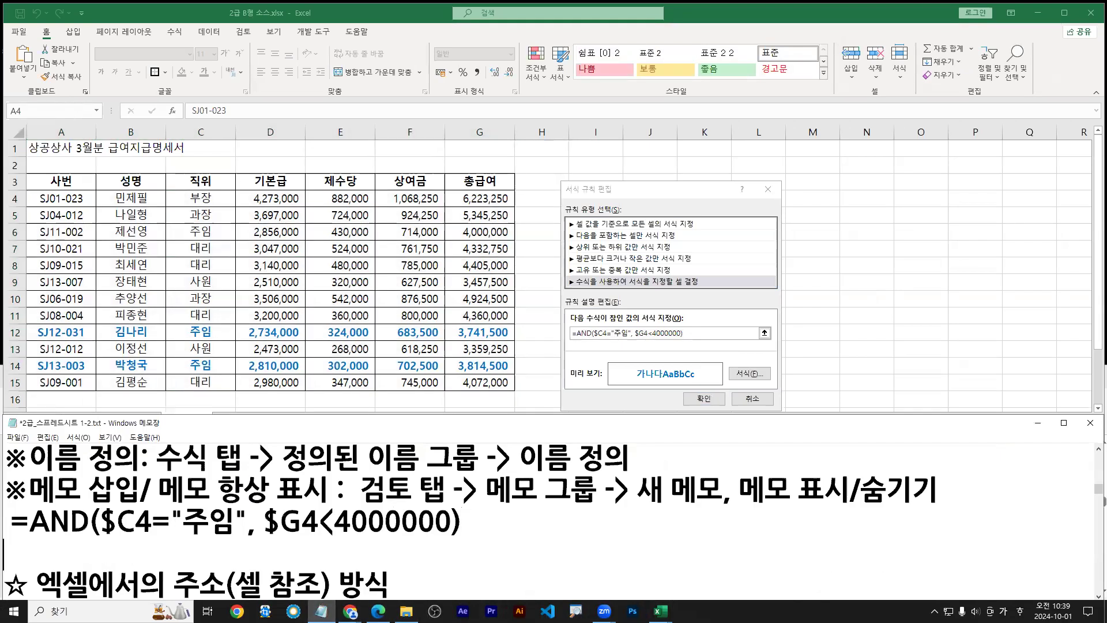
drag(101, 543, 243, 541)
drag(107, 540, 135, 538)
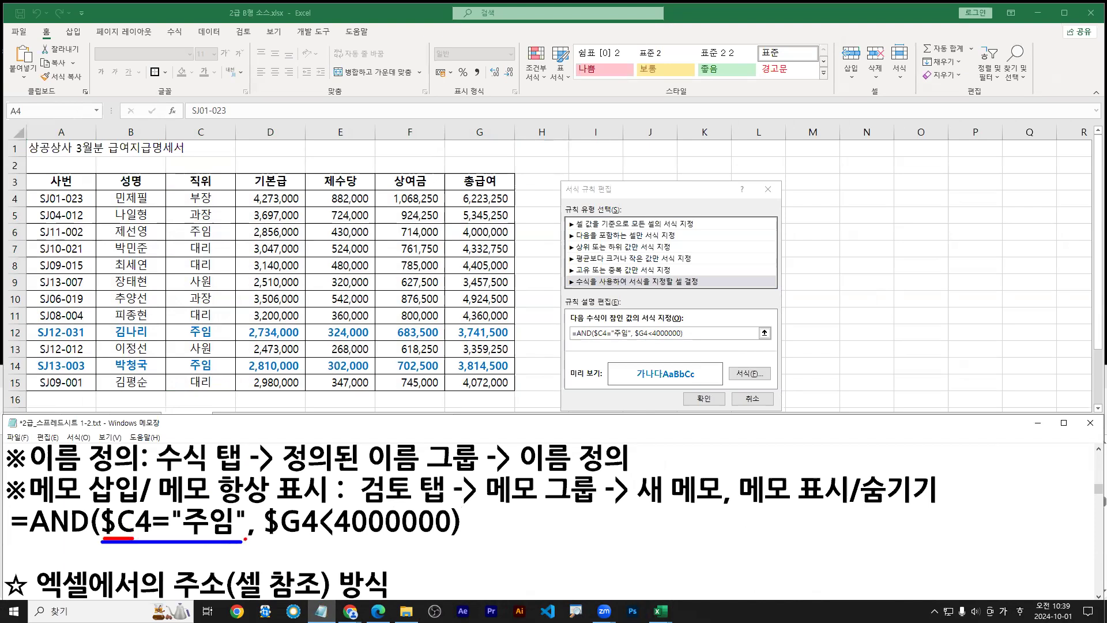
drag(265, 543, 464, 542)
mouse_move(266, 540)
mouse_down()
mouse_move(301, 538)
mouse_move(252, 530)
mouse_up()
drag(99, 509, 98, 539)
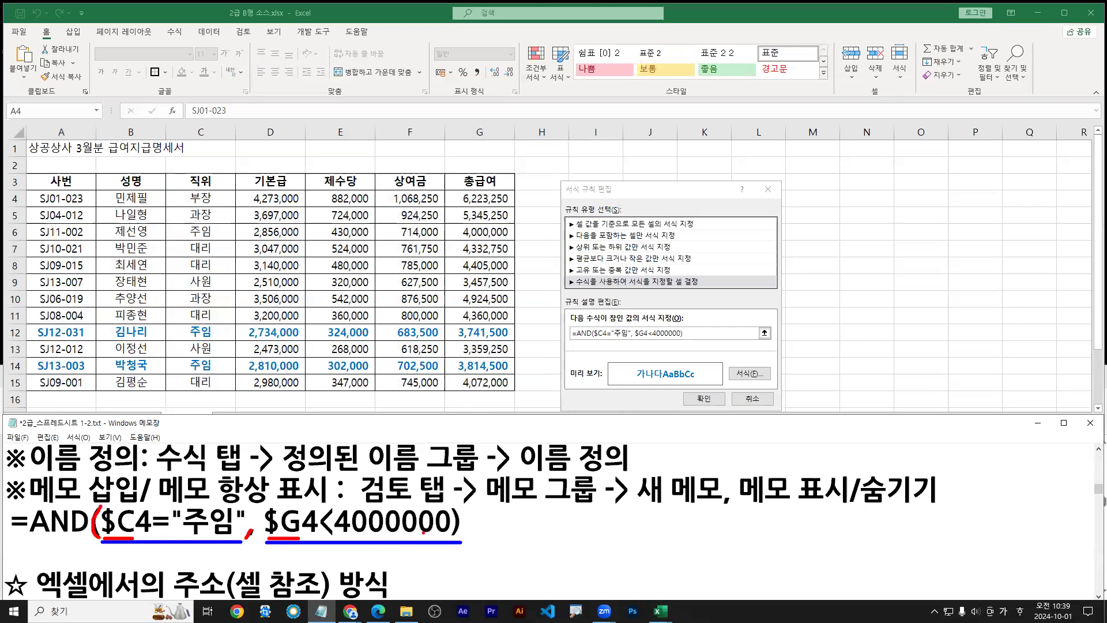
drag(453, 511, 448, 535)
key(Escape)
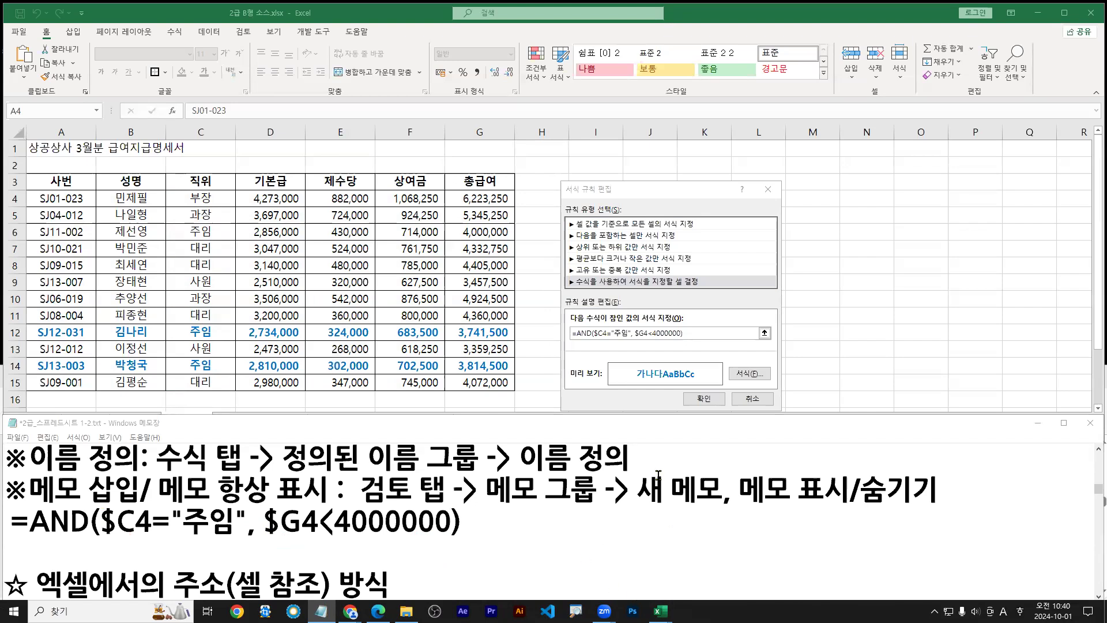
Confirm the edited rule and close the Conditional Formatting Rules Manager
click(669, 451)
click(704, 399)
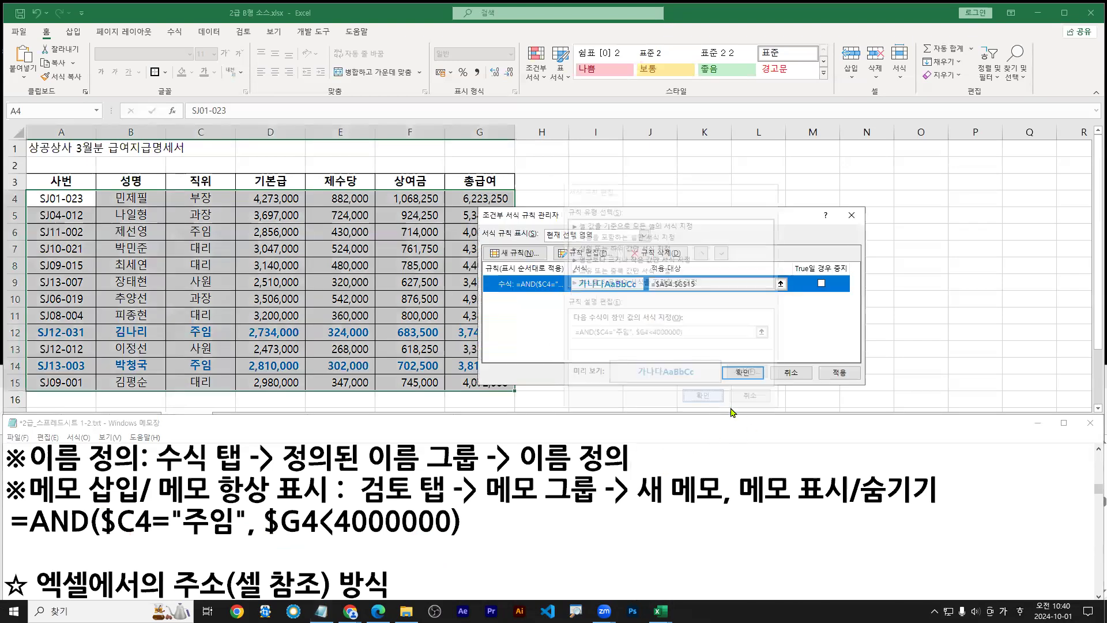
click(734, 379)
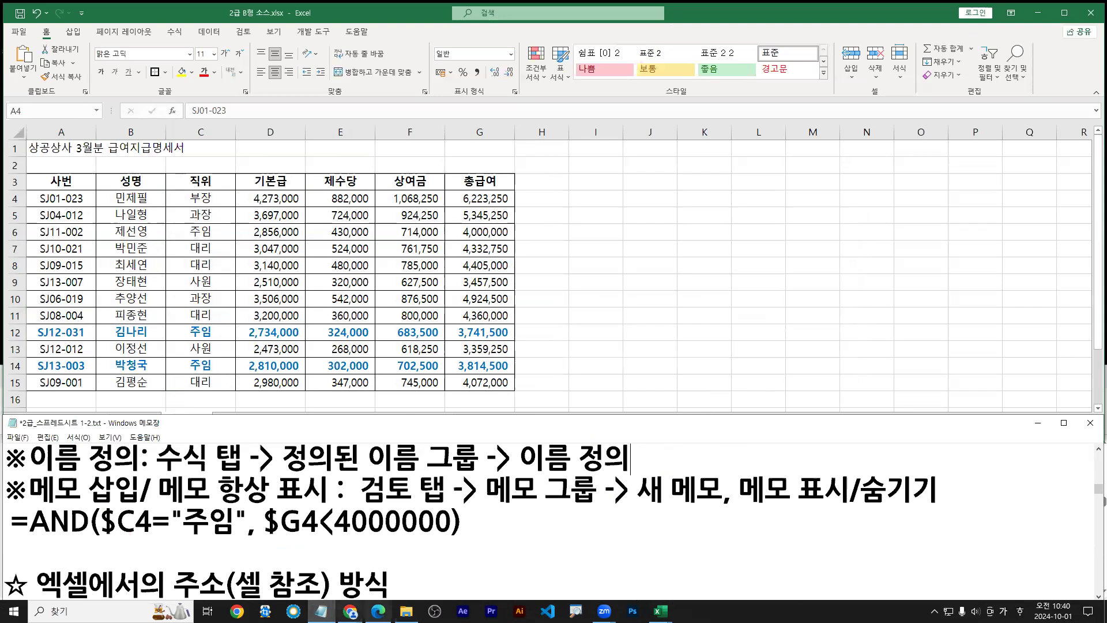
Scroll the exam PDF to the 계산작업 question and switch Excel to the 계산작업 sheet
mouse_move(378, 612)
click(378, 580)
scroll(388, 534, down, 3)
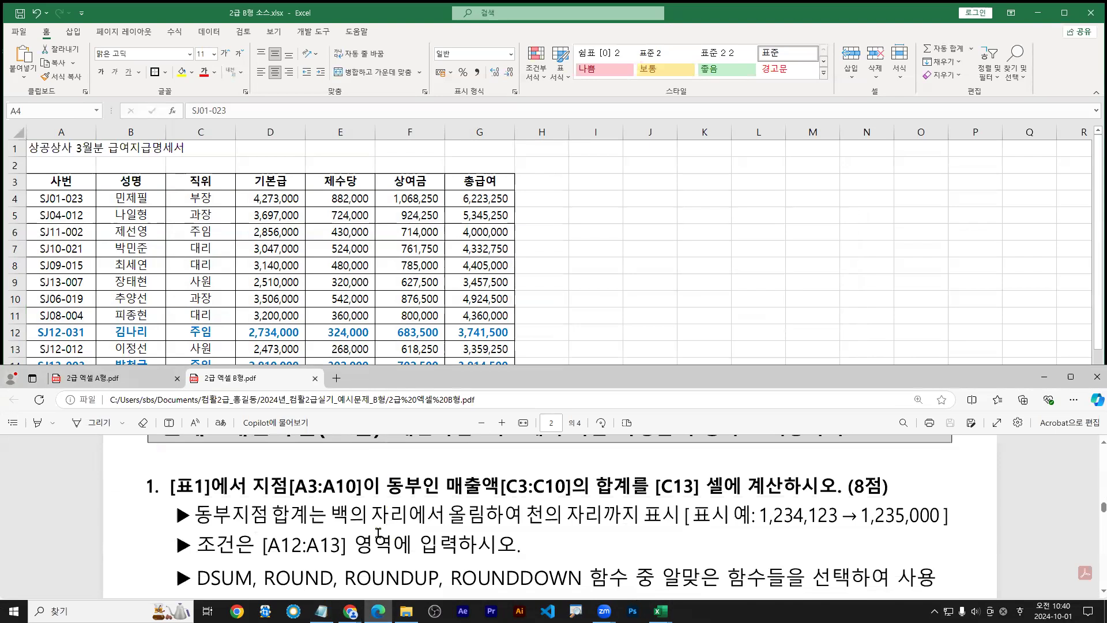
scroll(457, 518, down, 1)
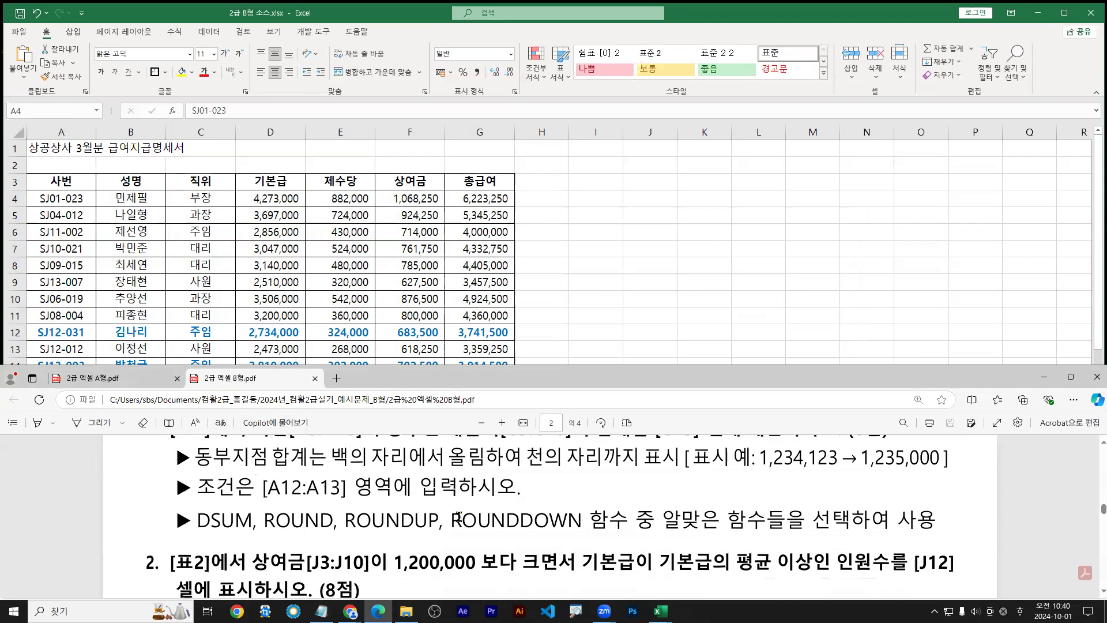
click(1104, 443)
key(alt+Tab)
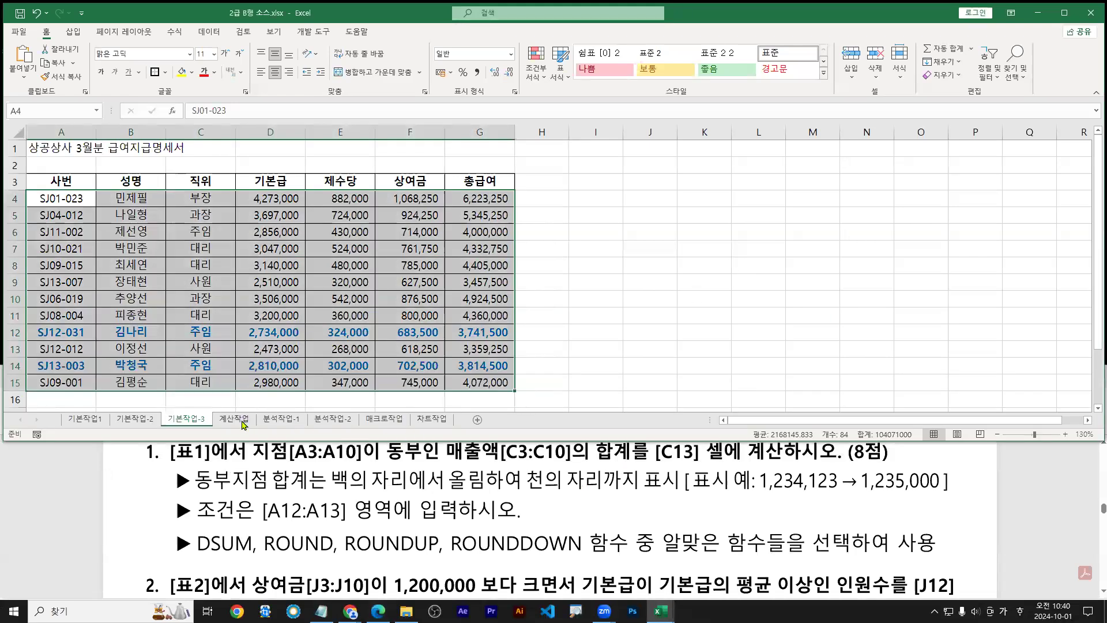
click(674, 346)
click(234, 419)
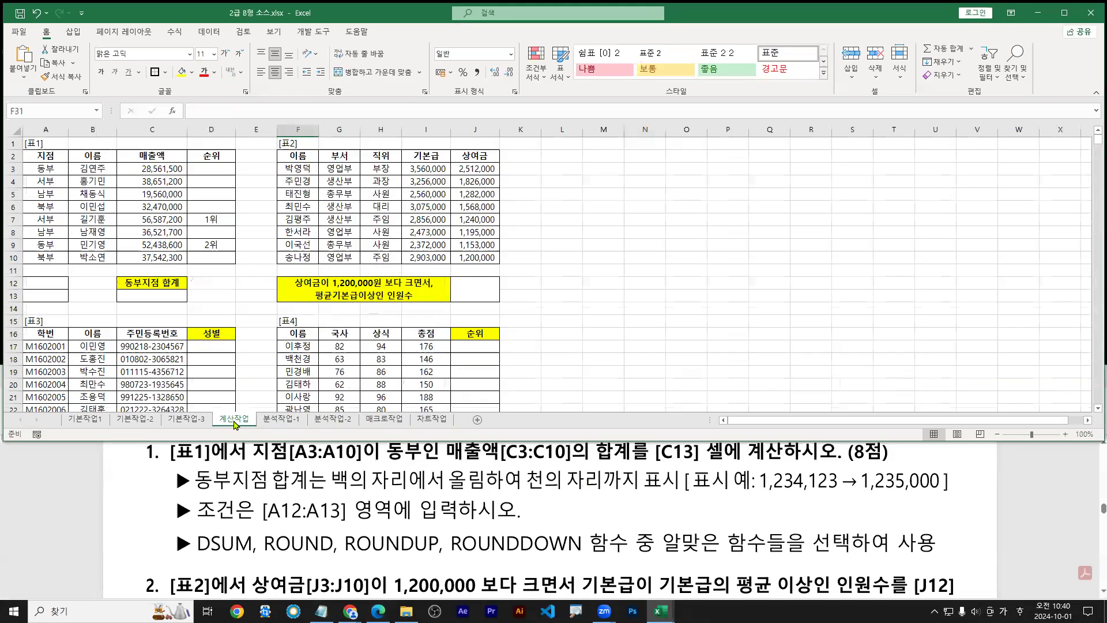
click(1091, 456)
scroll(1092, 445, up, 1)
key(alt+Tab)
Mark the question's requirements: DSUM for the 동부 branch, rounded up to thousands with ROUNDUP
drag(250, 488, 782, 491)
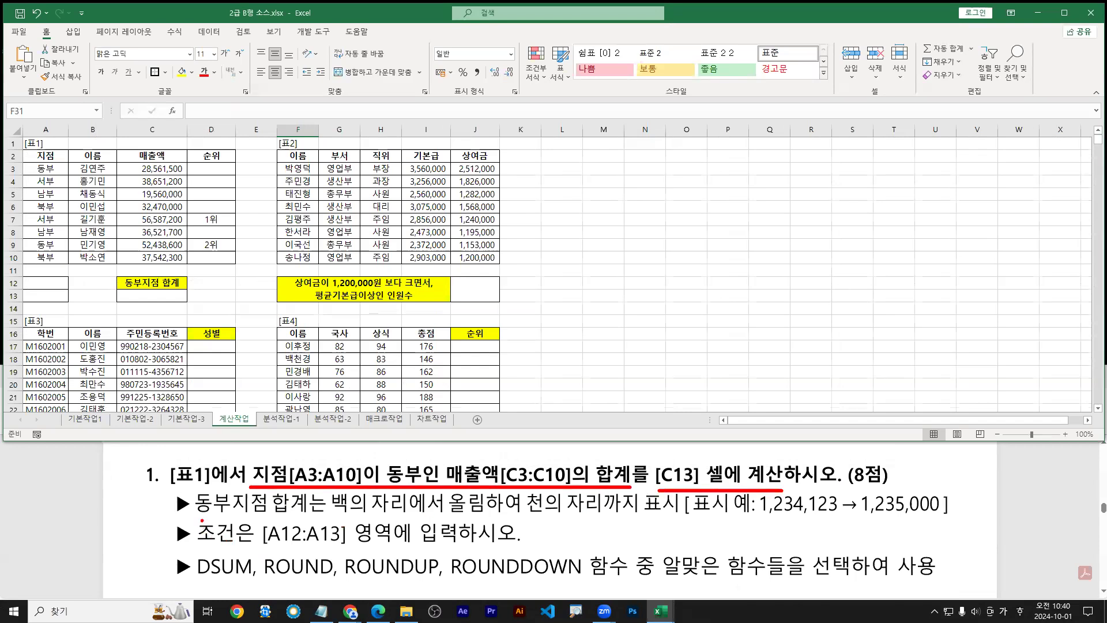
drag(196, 521, 485, 518)
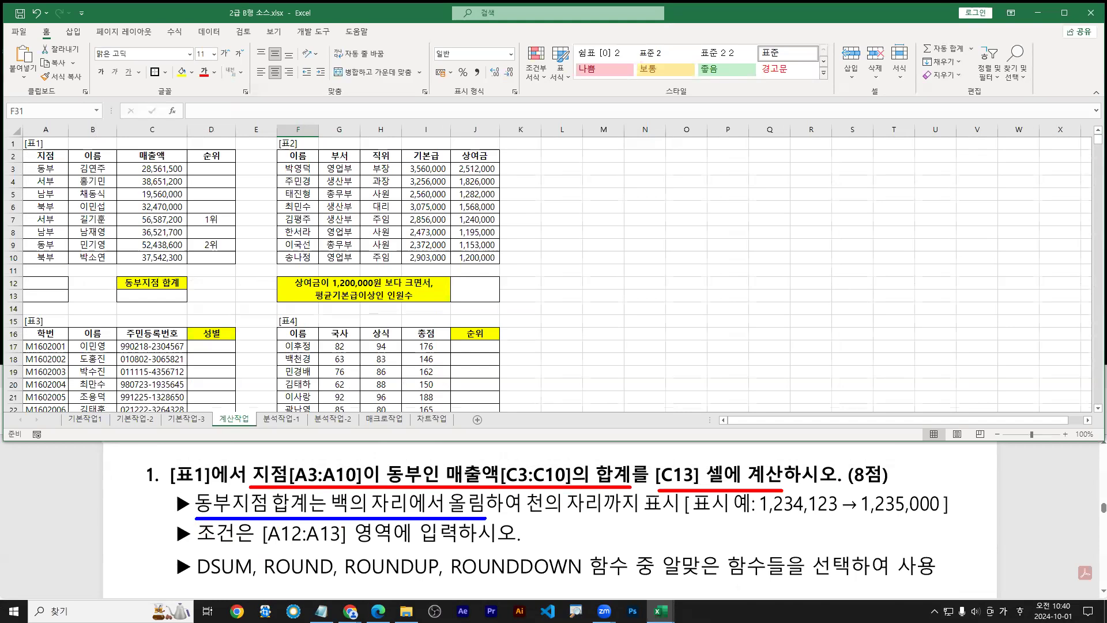
drag(489, 518, 667, 518)
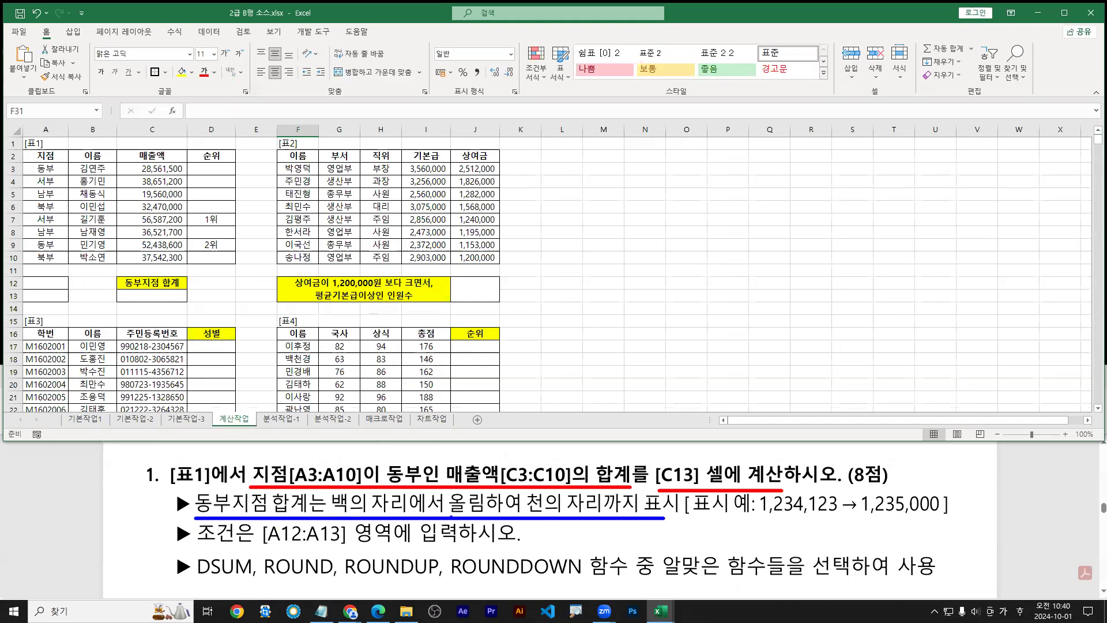
drag(450, 517, 488, 518)
drag(343, 577, 438, 576)
drag(432, 572, 457, 519)
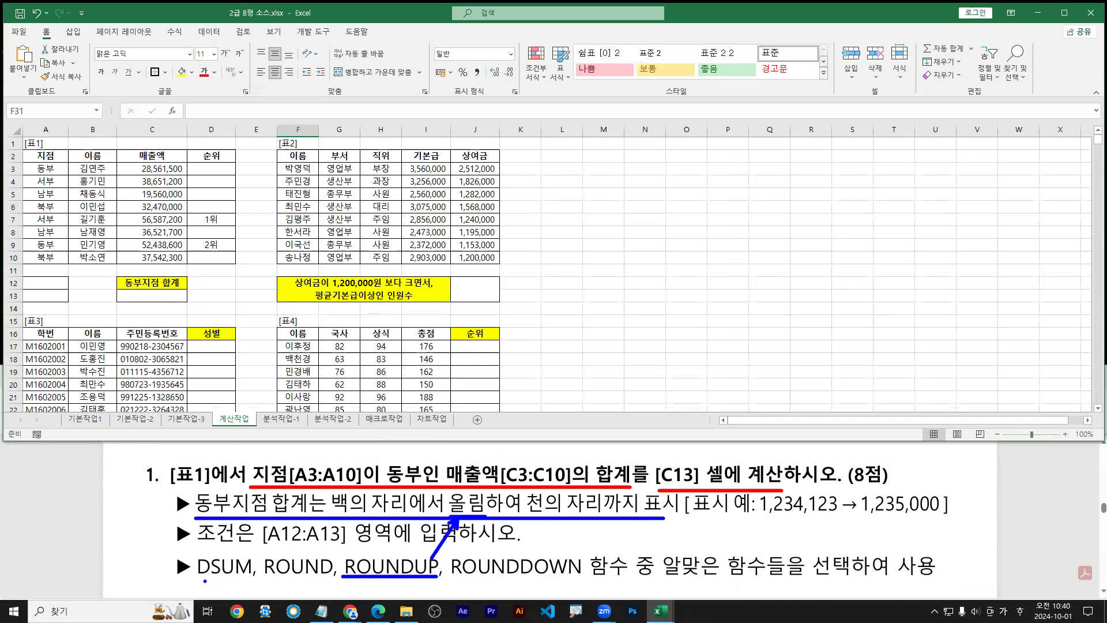
mouse_move(197, 581)
mouse_down()
mouse_move(252, 580)
mouse_move(338, 487)
mouse_up()
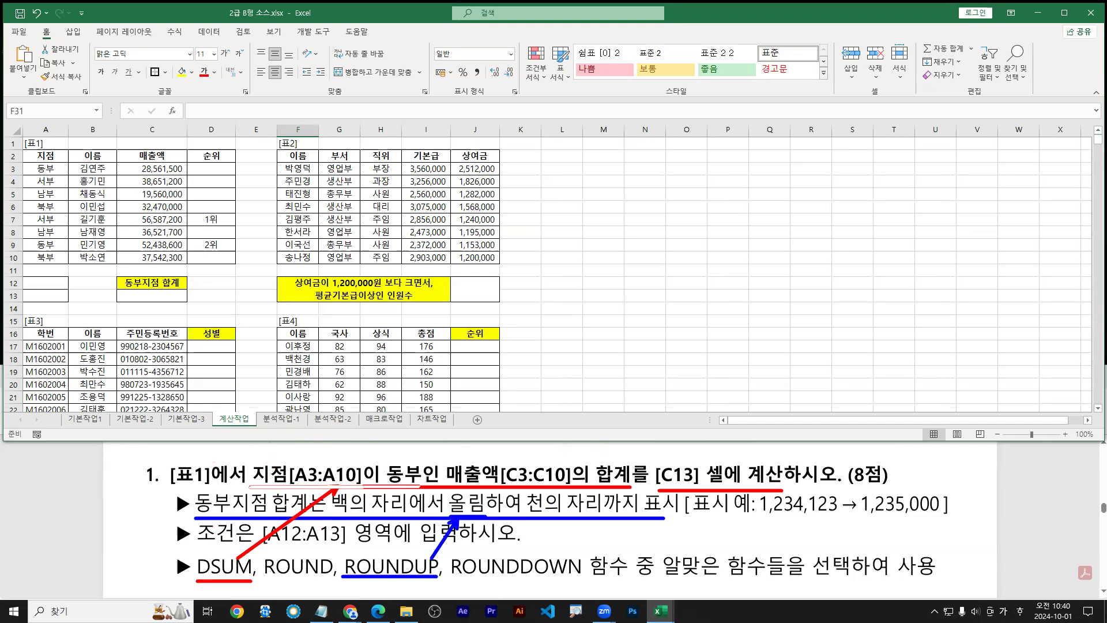
drag(420, 487, 629, 486)
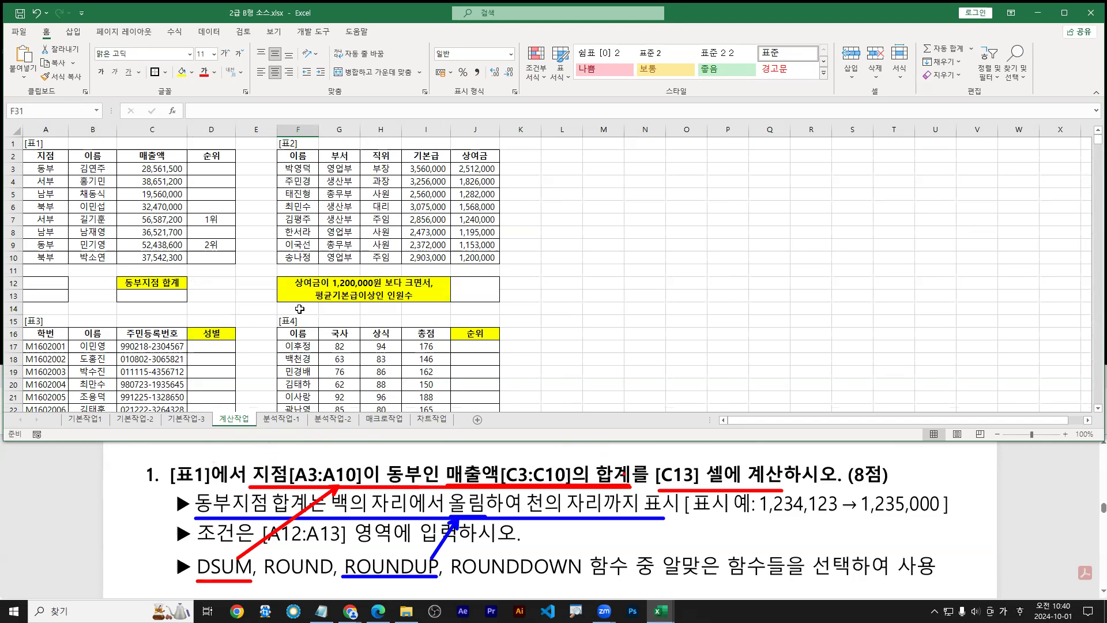
key(Escape)
Delete the pasted rule formula line from the Notepad notes and save them
mouse_move(321, 611)
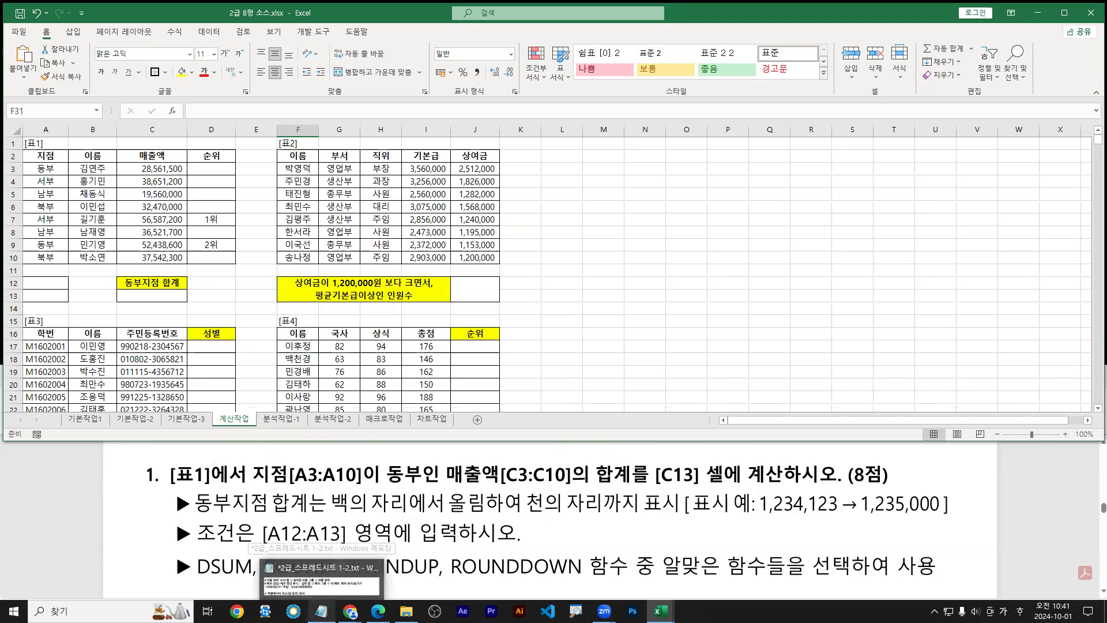
click(312, 560)
click(288, 518)
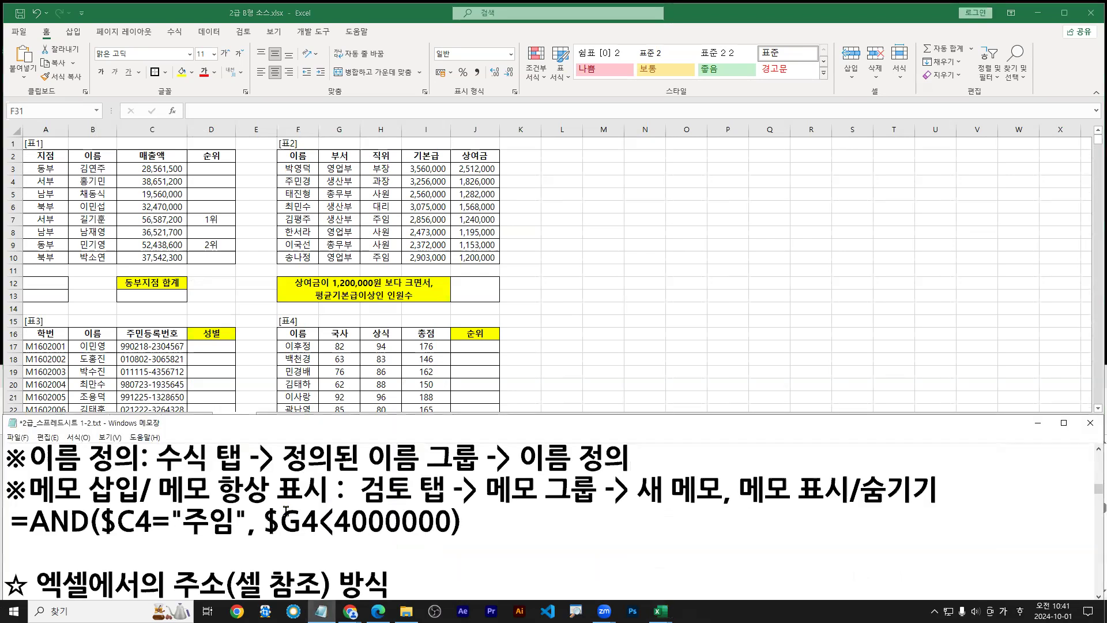
key(alt+F4)
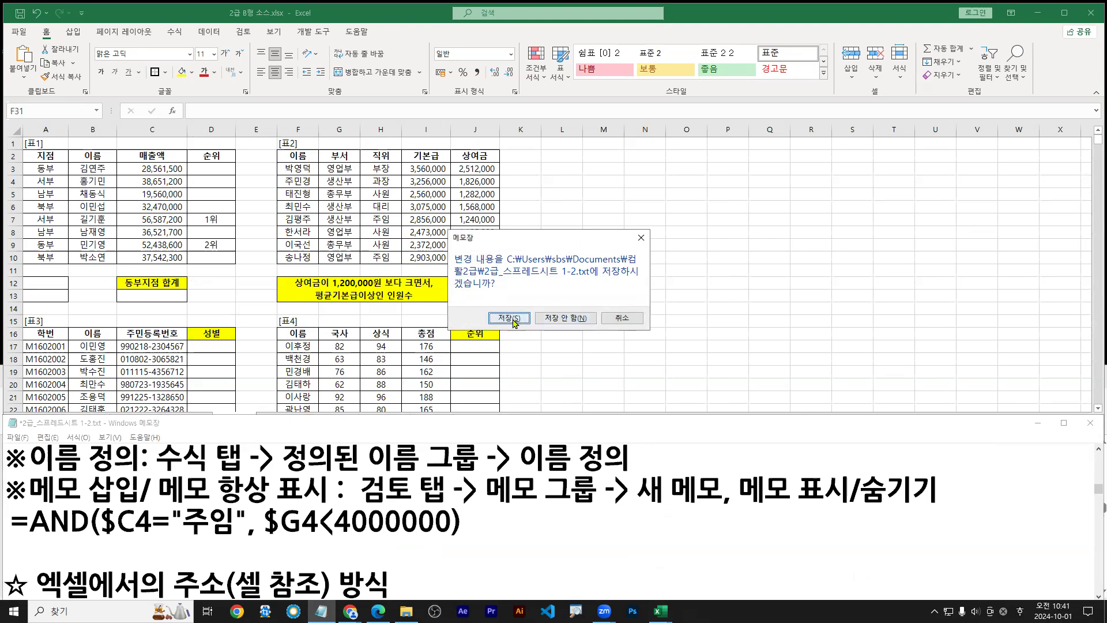
click(618, 323)
click(494, 517)
key(shift+Home)
key(BackSpace)
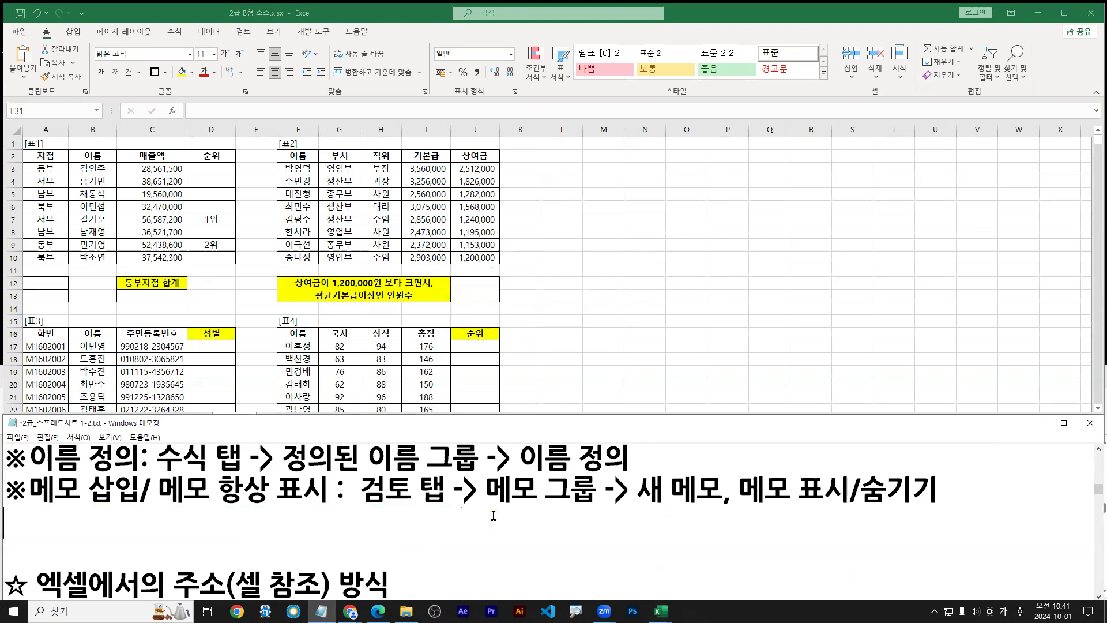
key(ctrl+s)
Open 2급-스프레드시트 2-1.txt from the 컴활2급 folder and scroll to its function notes
click(488, 453)
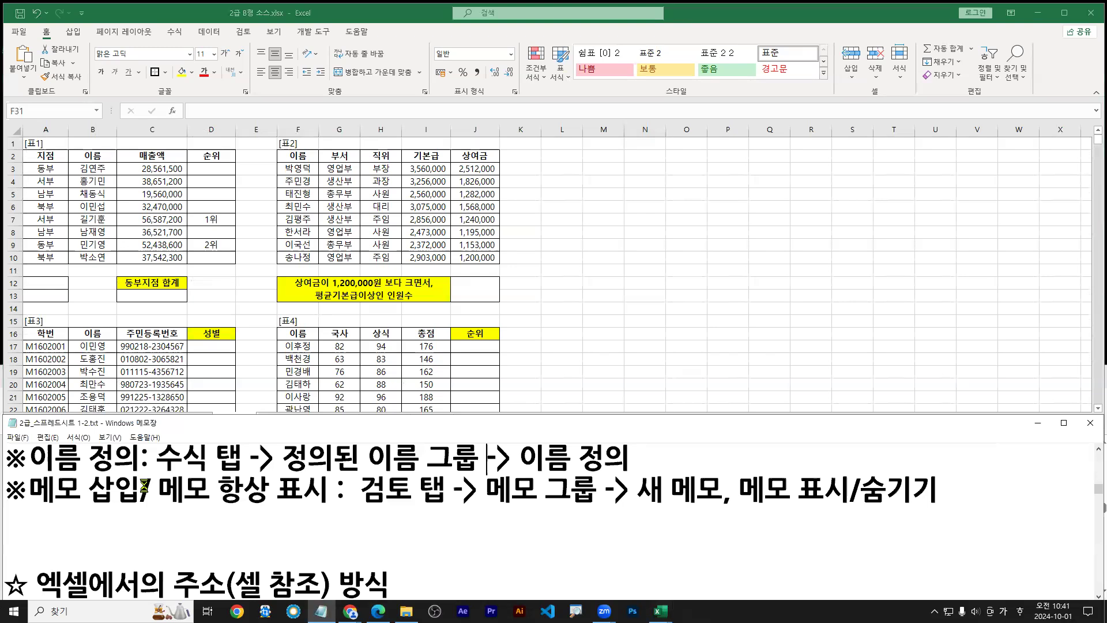
key(ctrl+o)
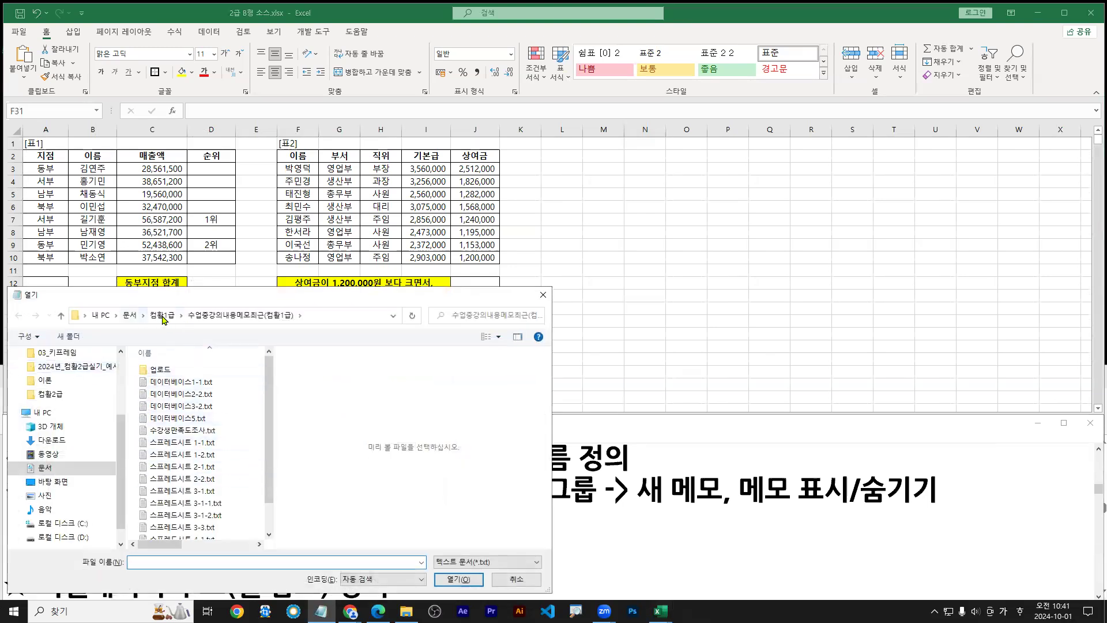
click(129, 317)
scroll(190, 529, down, 1)
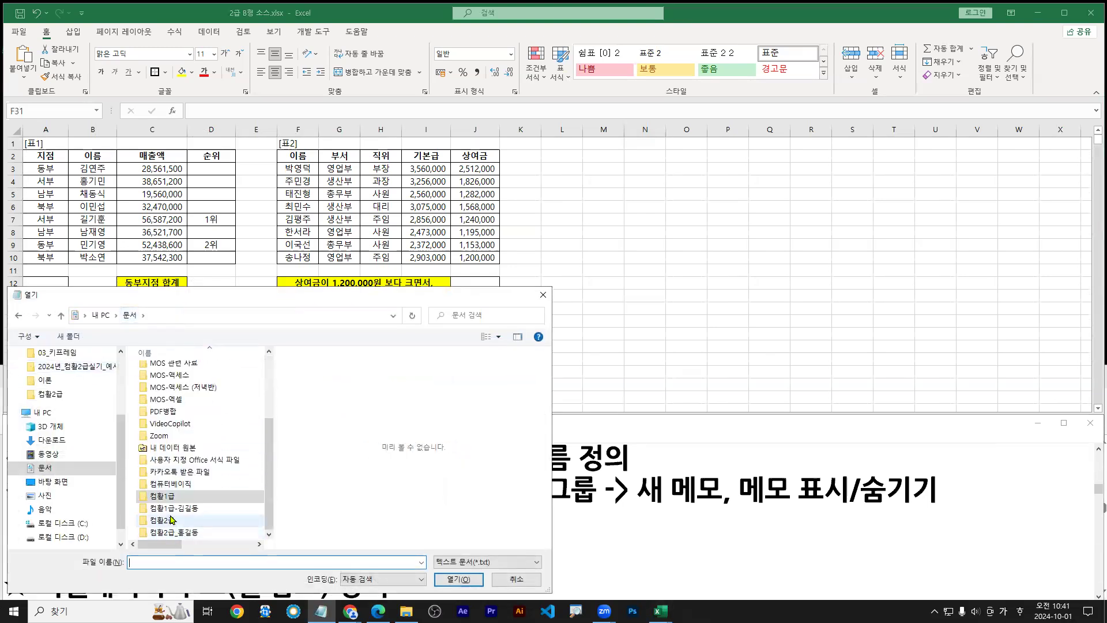
double_click(173, 522)
click(184, 407)
double_click(167, 420)
double_click(288, 424)
scroll(347, 442, down, 12)
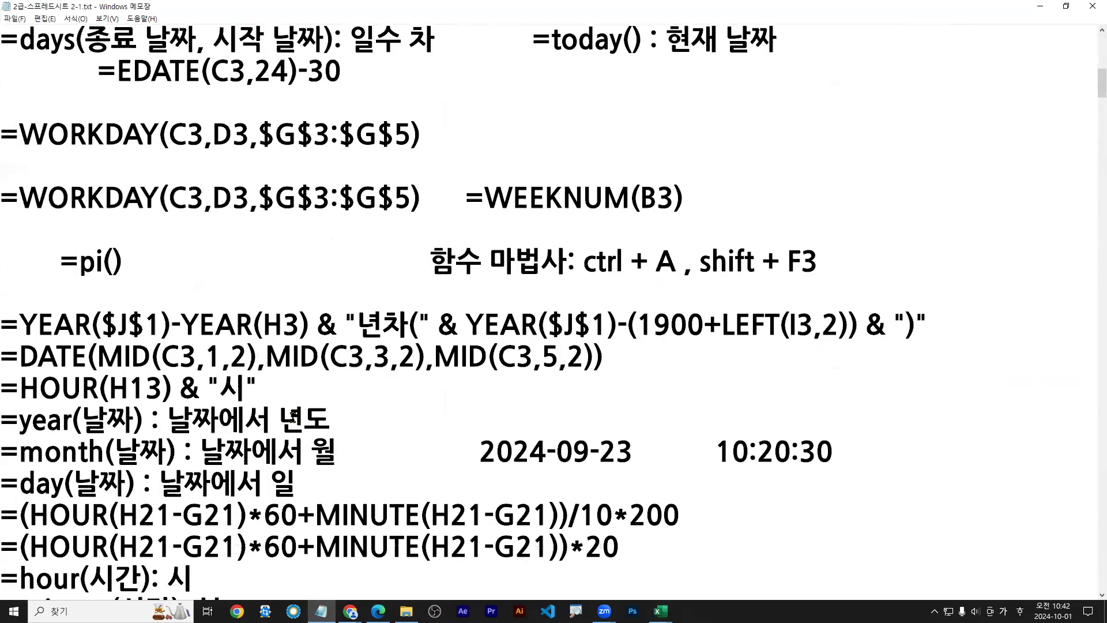
key(ctrl+End)
scroll(360, 421, up, 7)
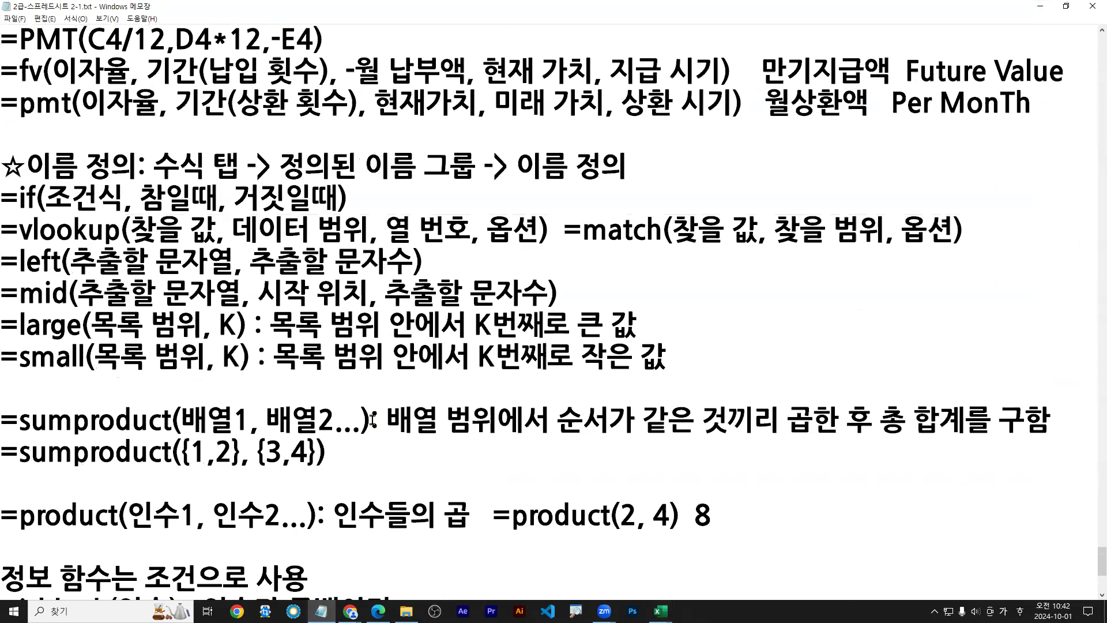
scroll(365, 423, up, 1)
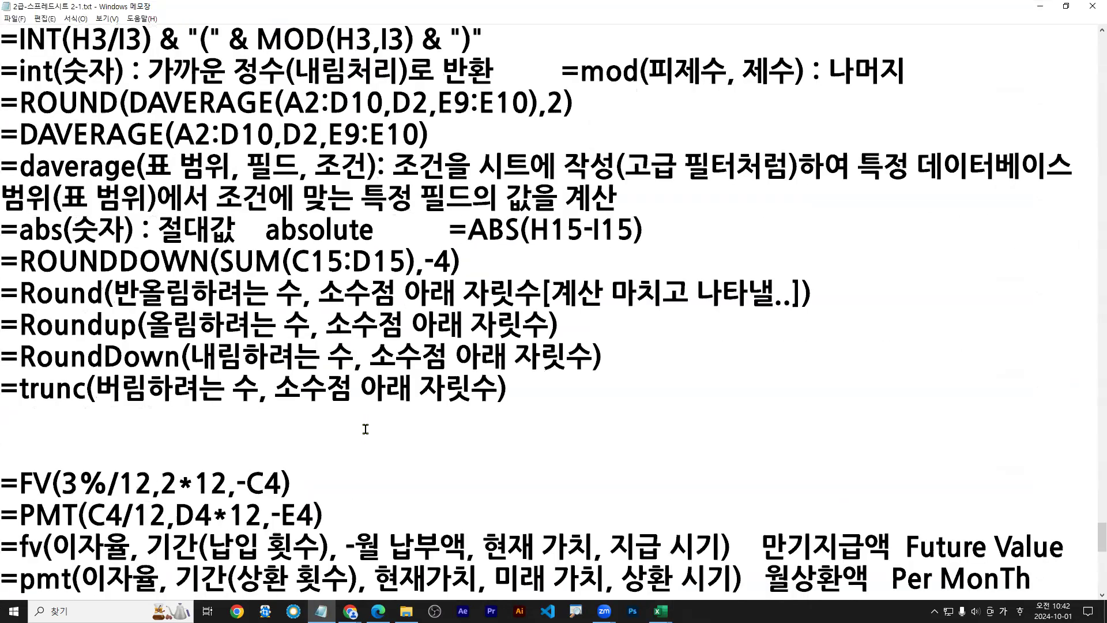
double_click(151, 9)
scroll(242, 548, down, 2)
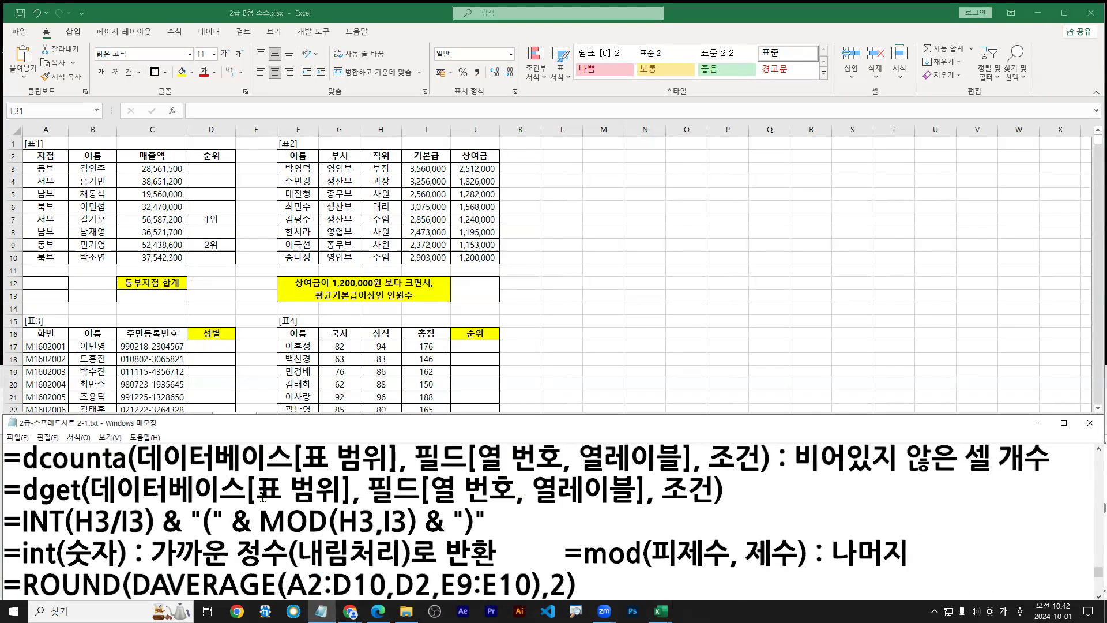
click(243, 552)
key(Down)
key(Down)
key(Down)
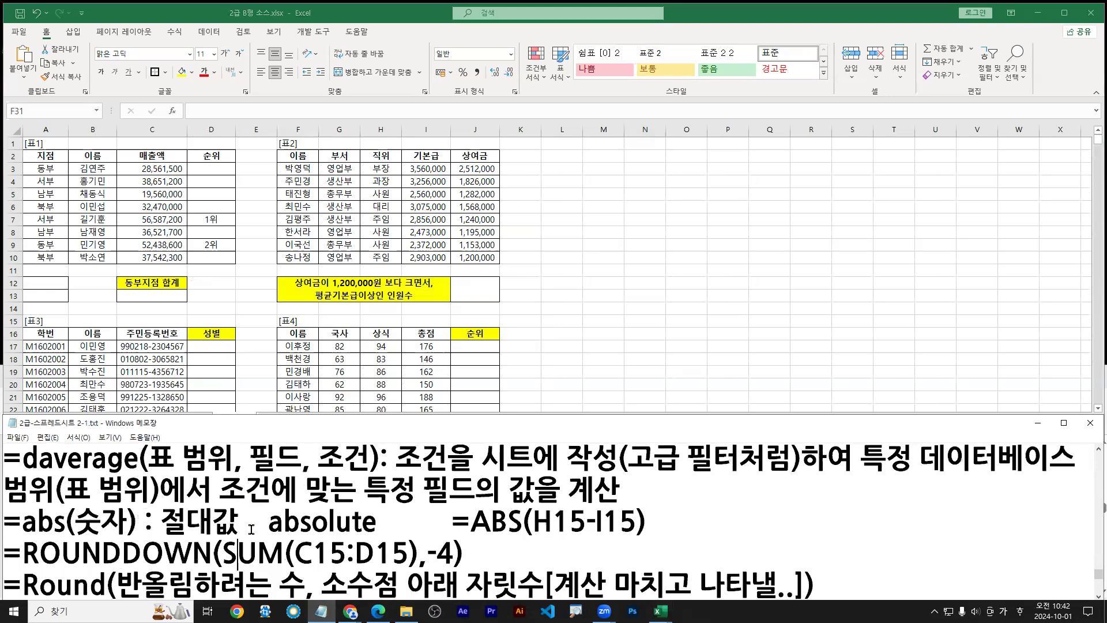
Change the =daverage reference note to =dsum and show the task's A12:A13 condition range
mouse_move(153, 473)
mouse_down()
mouse_move(805, 478)
mouse_move(785, 484)
mouse_up()
key(r)
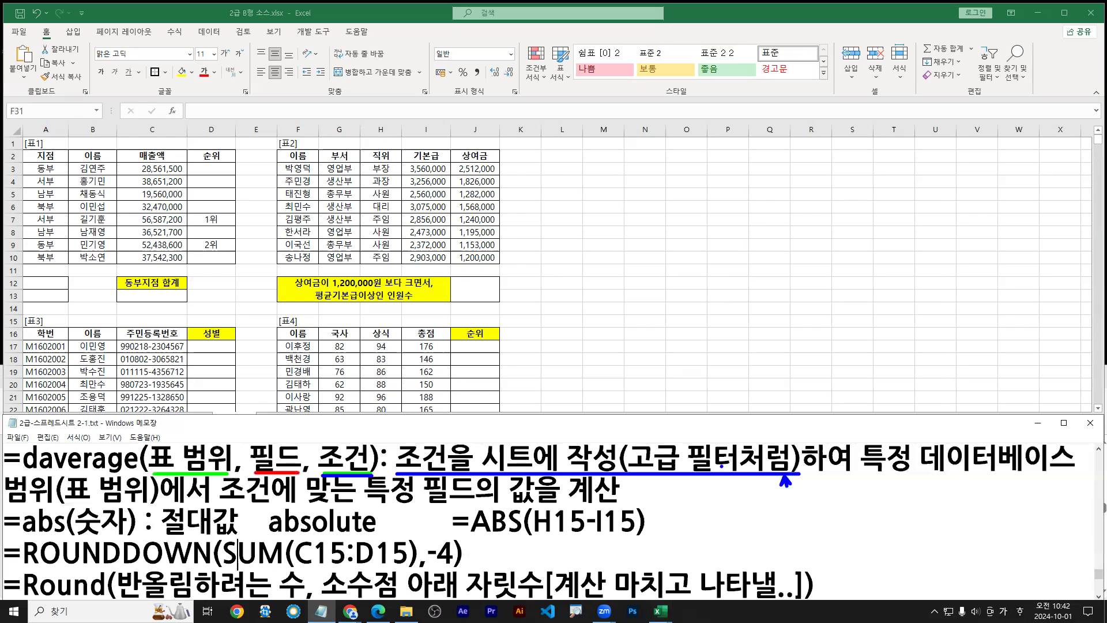
key(Escape)
click(670, 526)
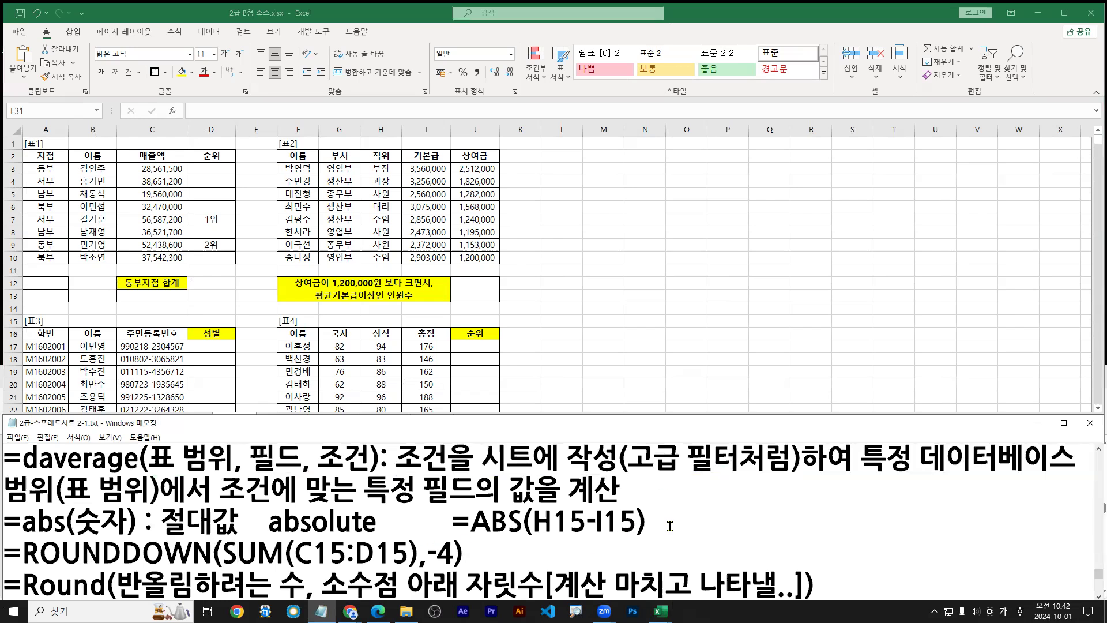
drag(38, 459, 136, 458)
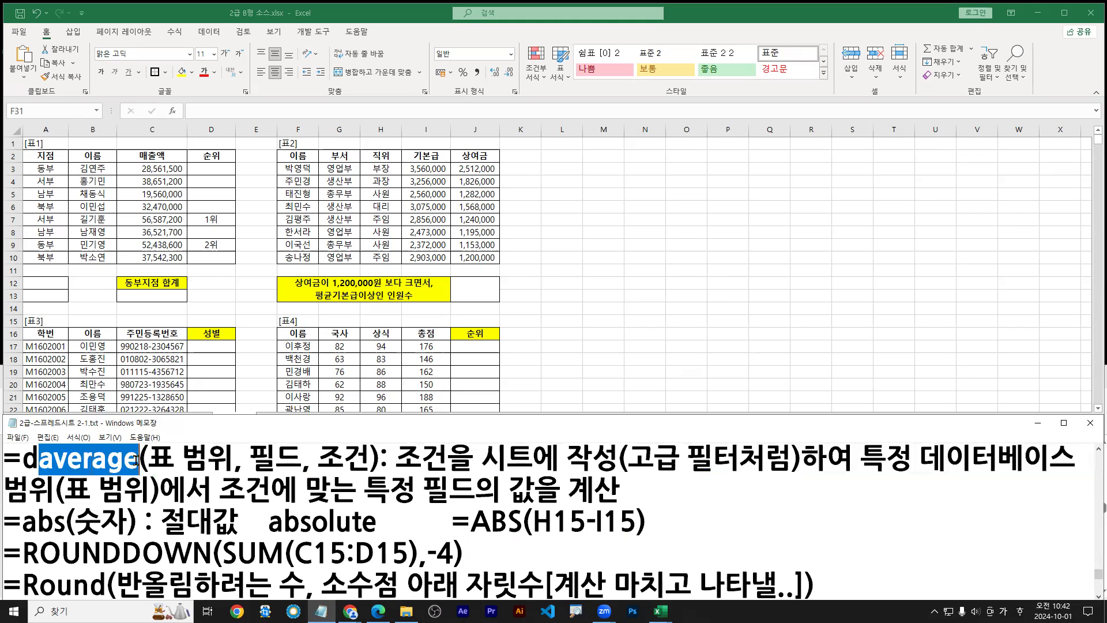
text(ㄴ)
key(BackSpace)
key(Hangul)
text(sum)
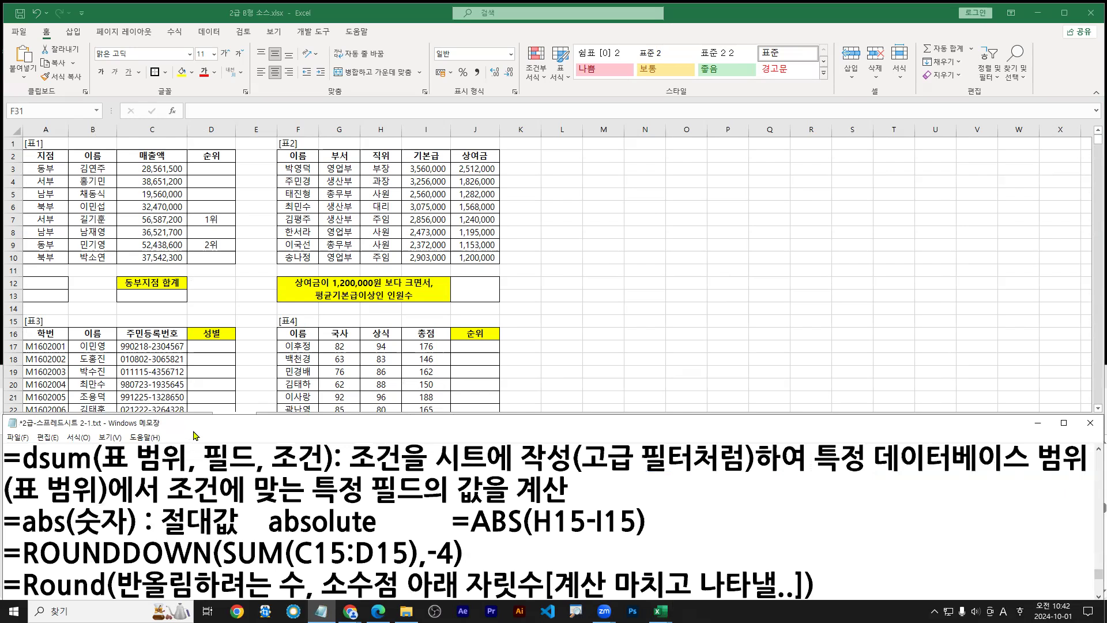
drag(277, 474, 318, 474)
click(377, 610)
drag(265, 549, 341, 548)
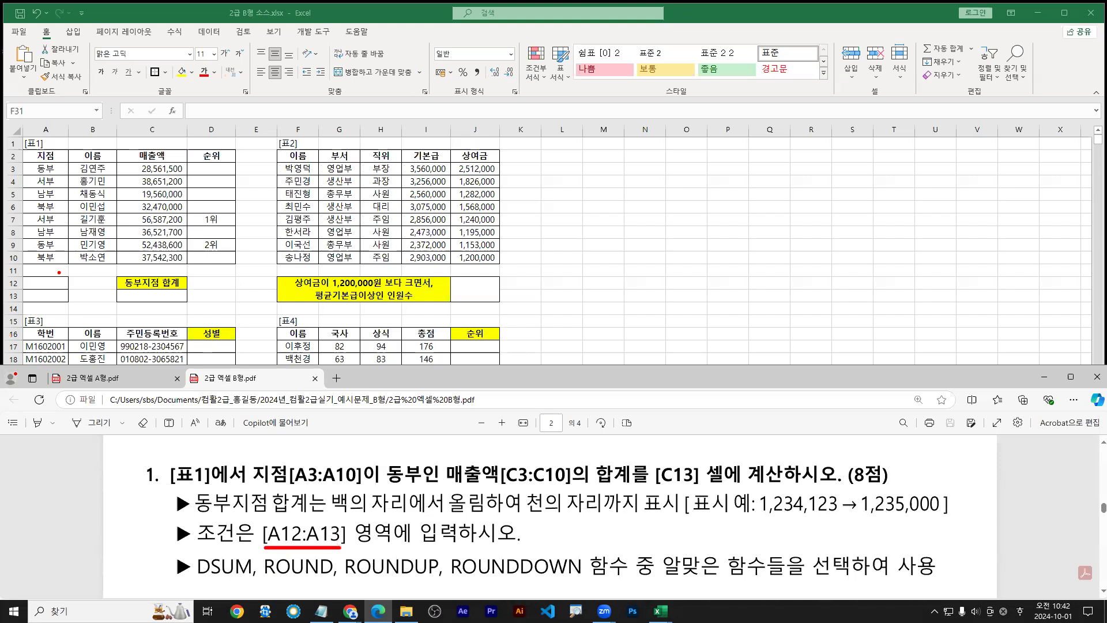
Copy the 지점 header from A2 into A12 and enter 동부 in A13
drag(46, 283, 47, 295)
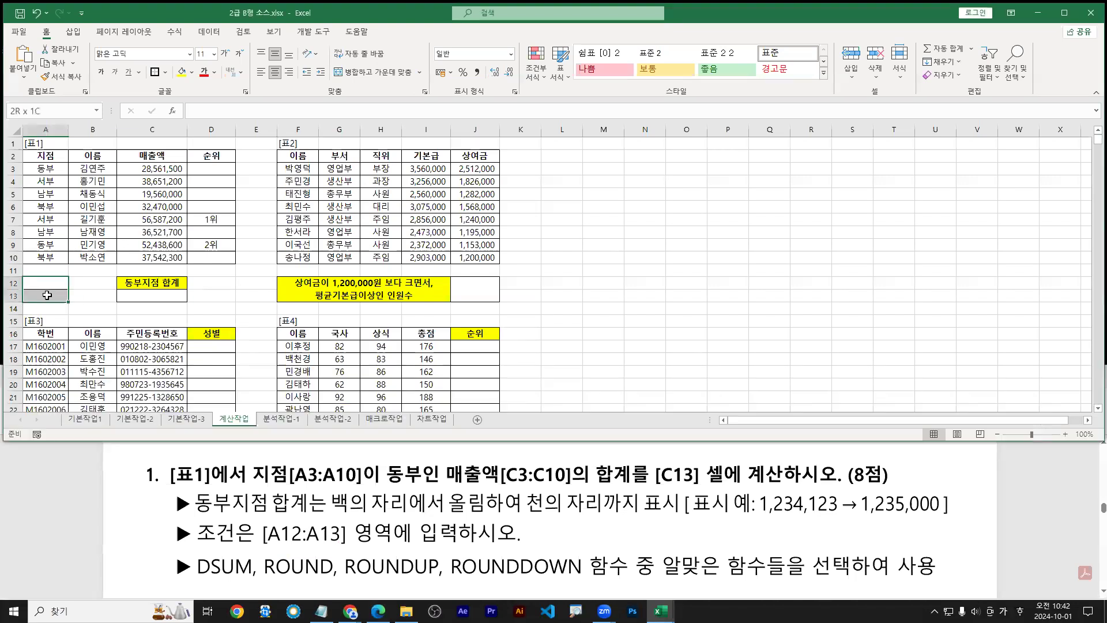
ctrl+scroll(48, 294, up, 1)
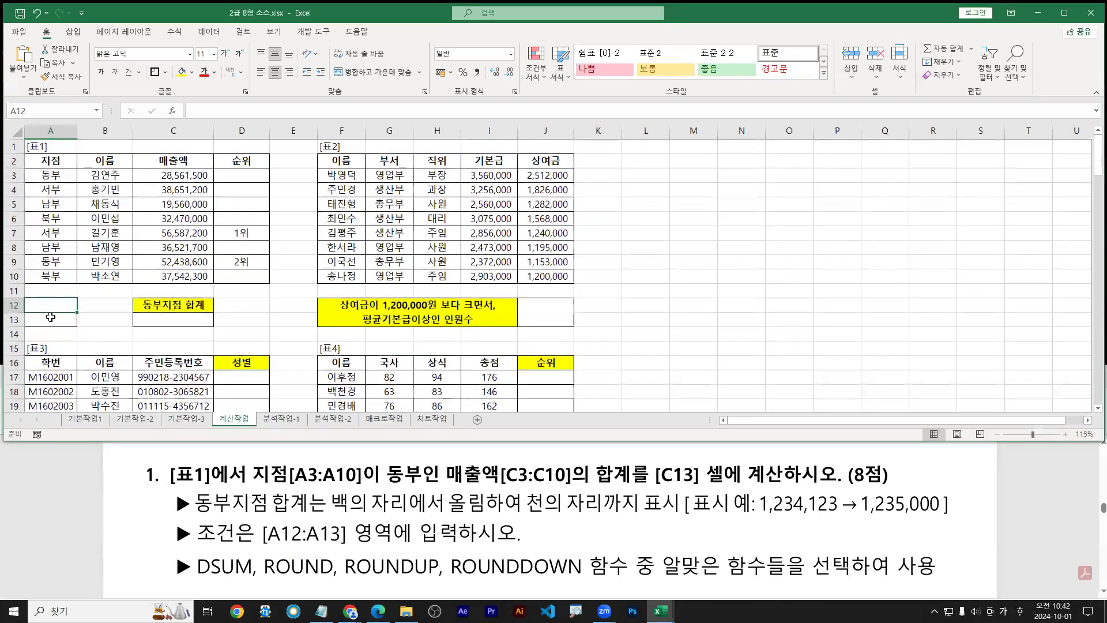
drag(254, 487, 420, 485)
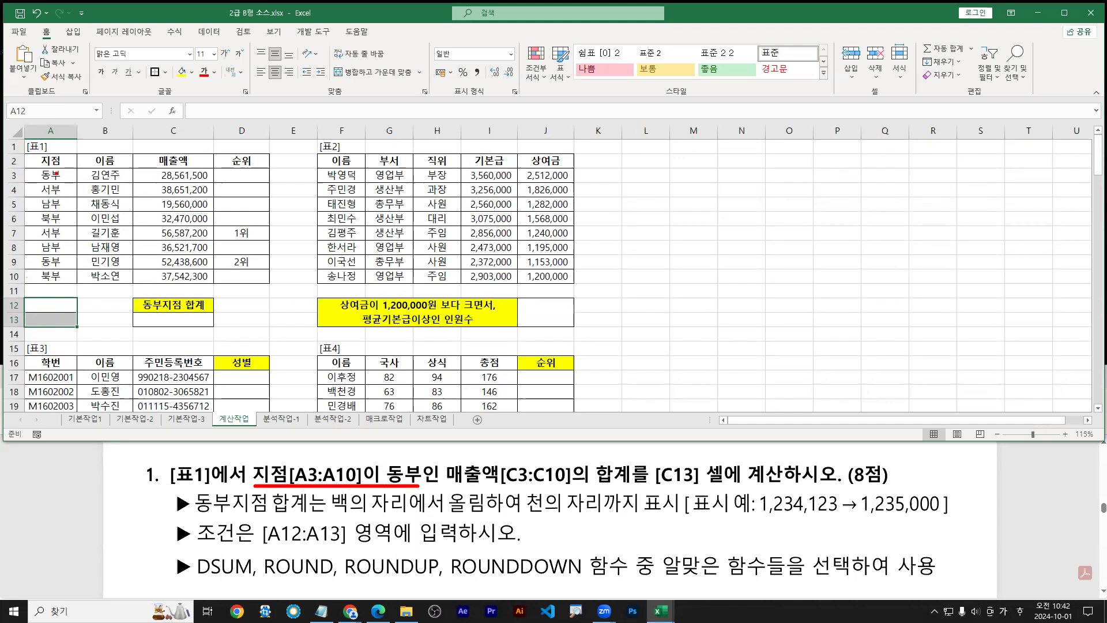
key(Escape)
click(51, 161)
drag(51, 168, 48, 310)
click(52, 322)
text(ㄷ)
text(동부)
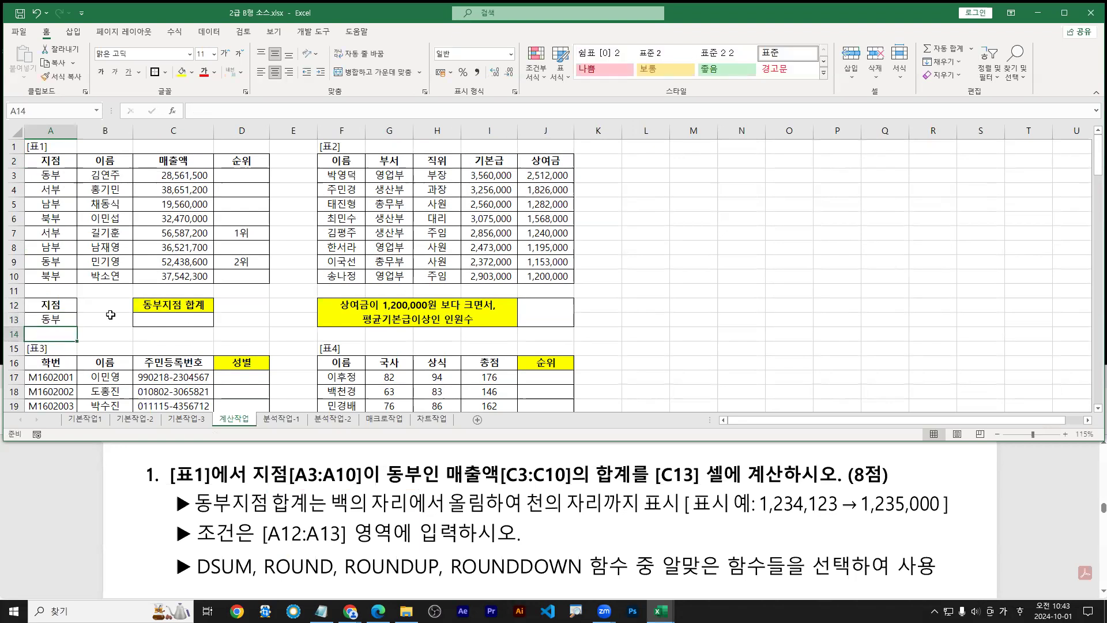
drag(59, 307, 59, 318)
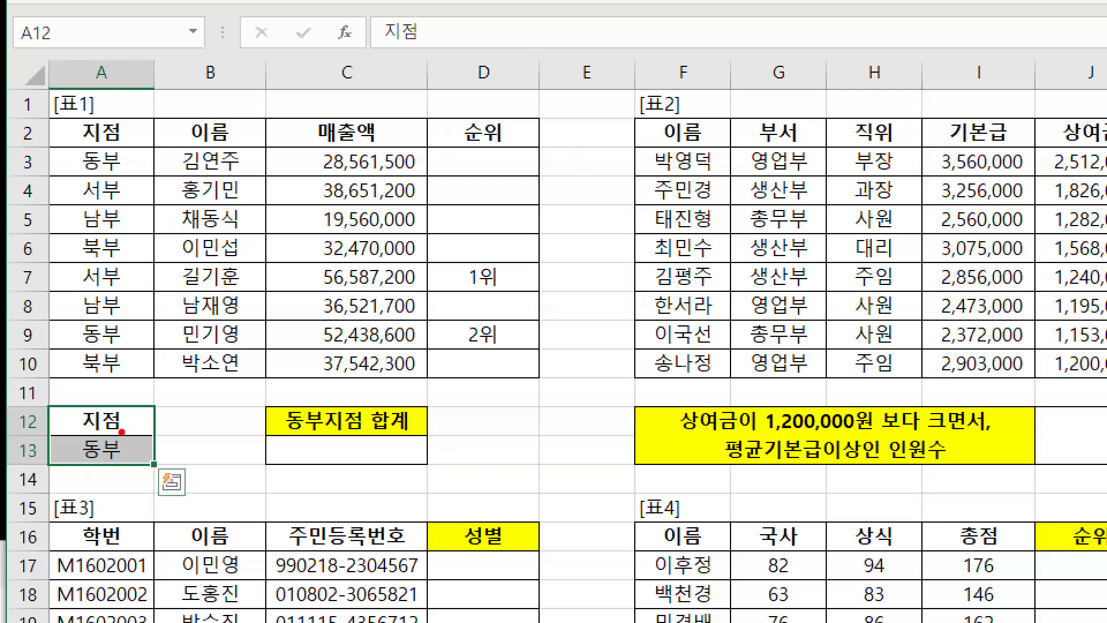
drag(320, 147, 357, 144)
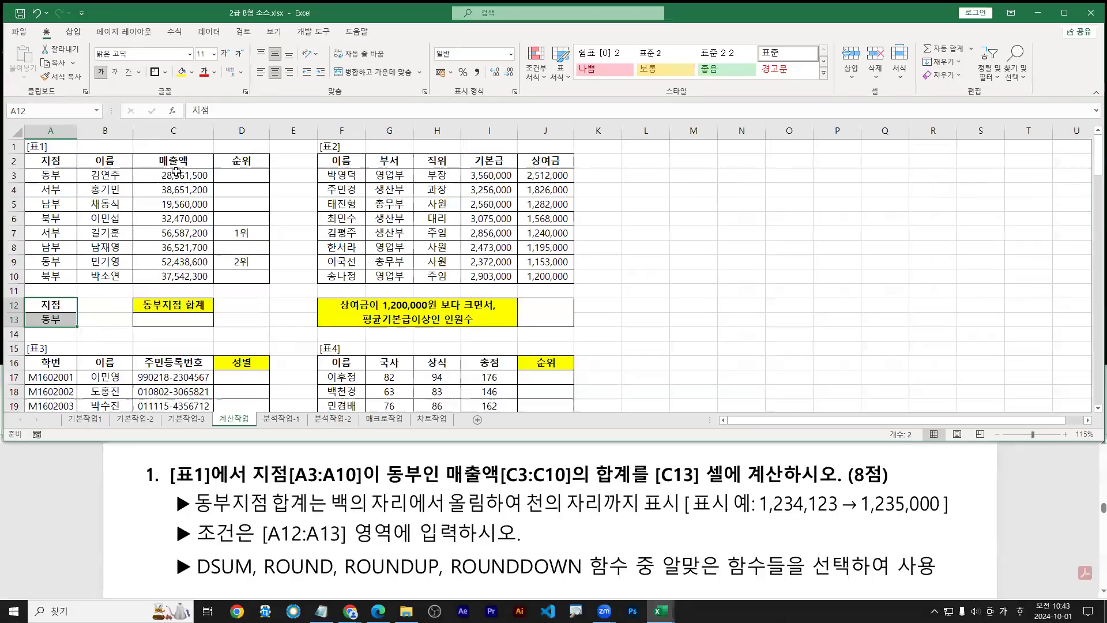
click(378, 143)
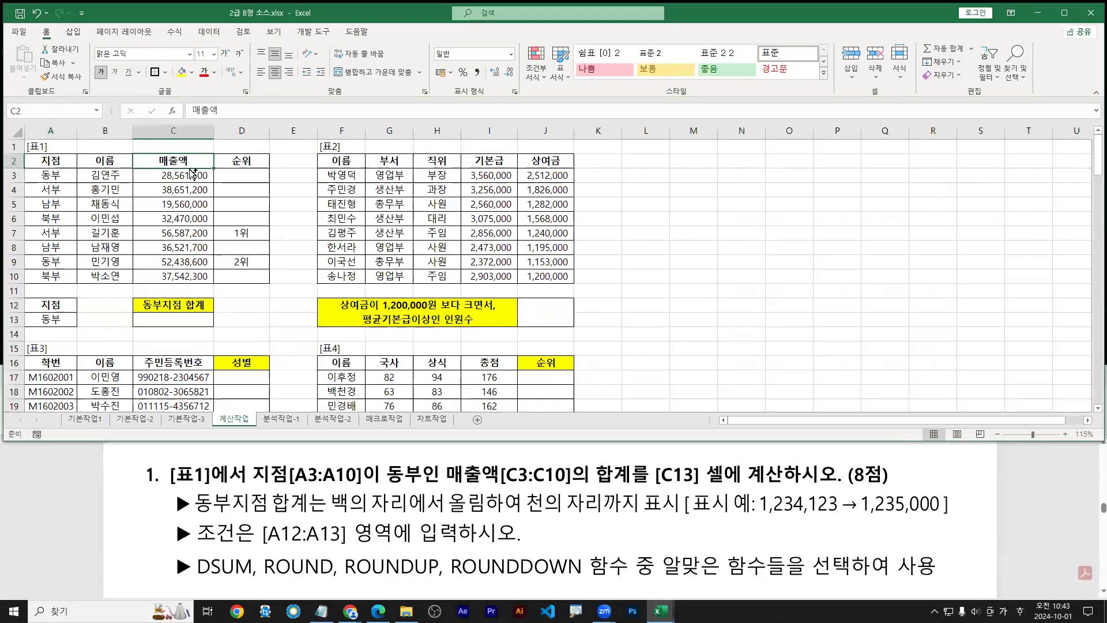
key(ctrl+c)
click(95, 306)
key(Return)
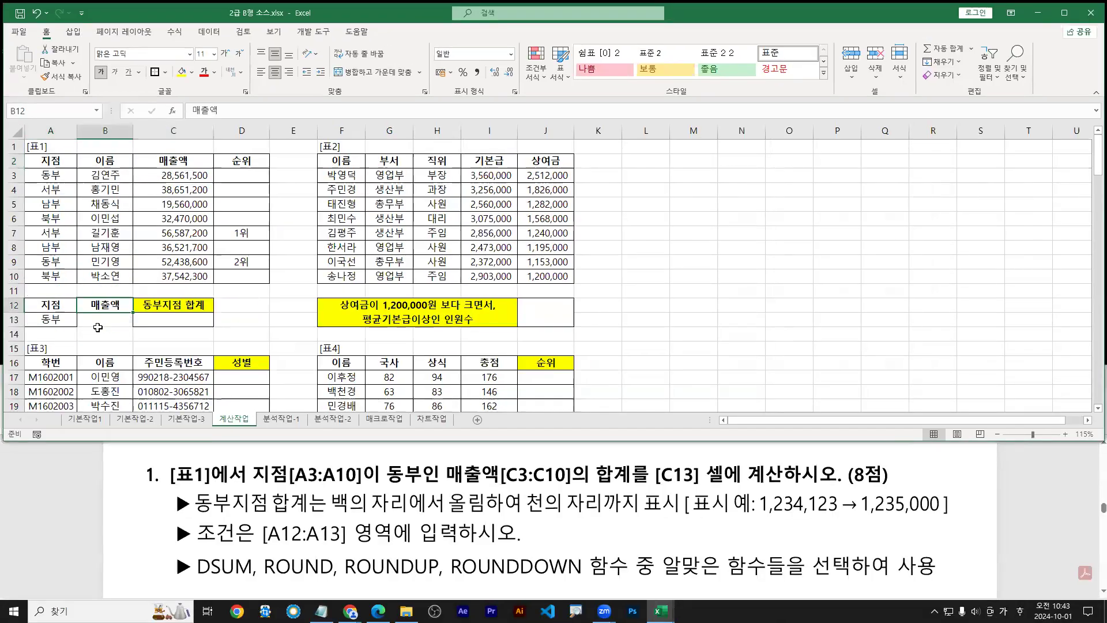
click(98, 323)
text(>=300)
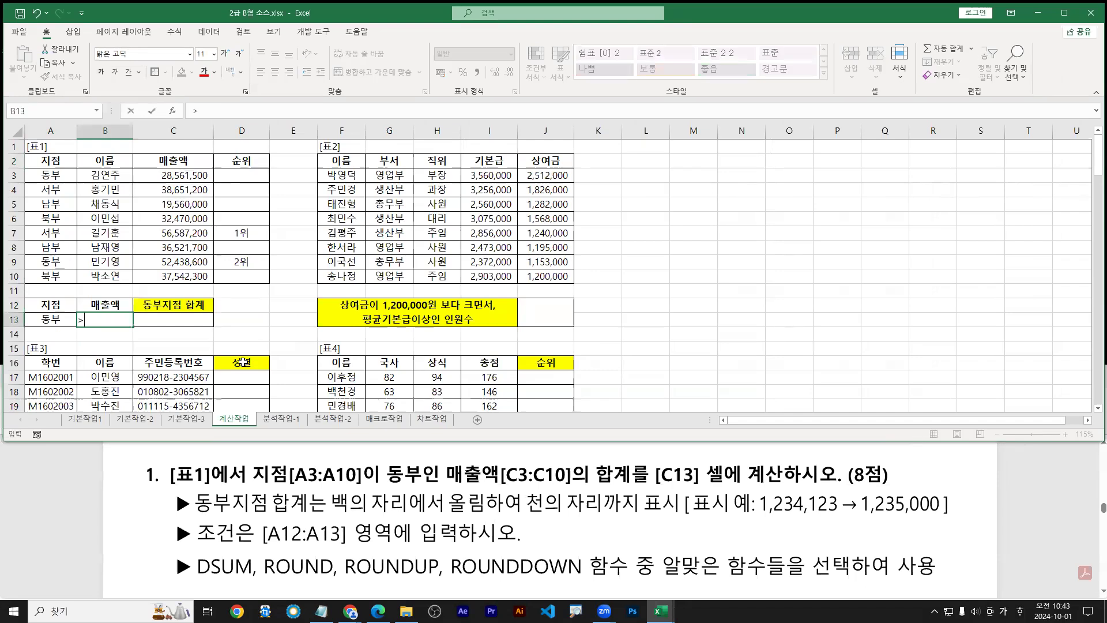
text(00000)
key(Return)
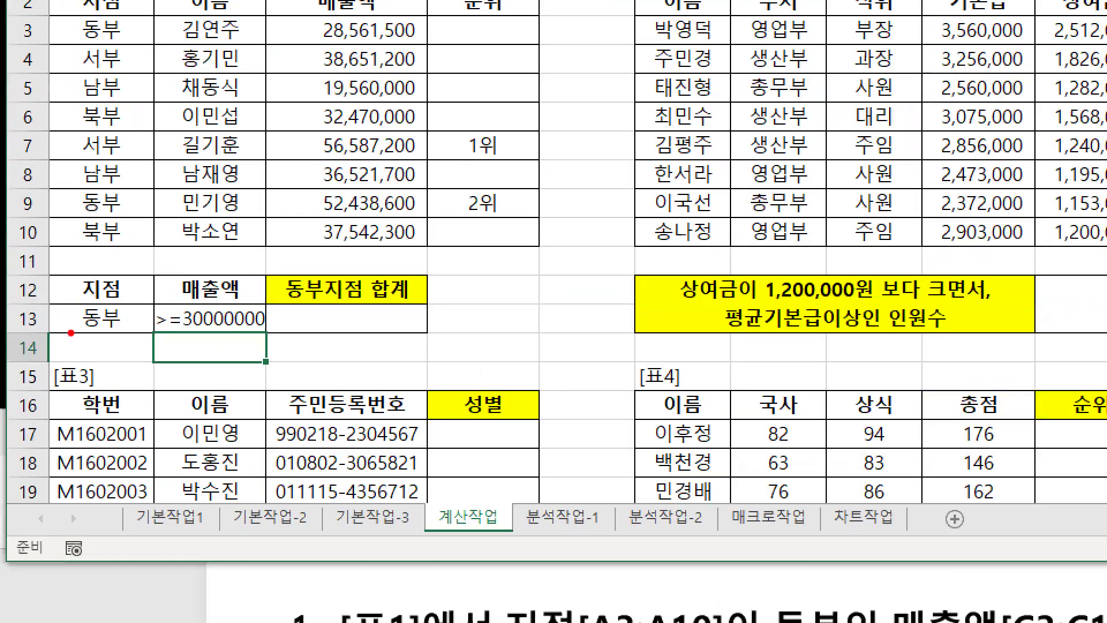
drag(34, 327, 128, 326)
drag(254, 331, 261, 339)
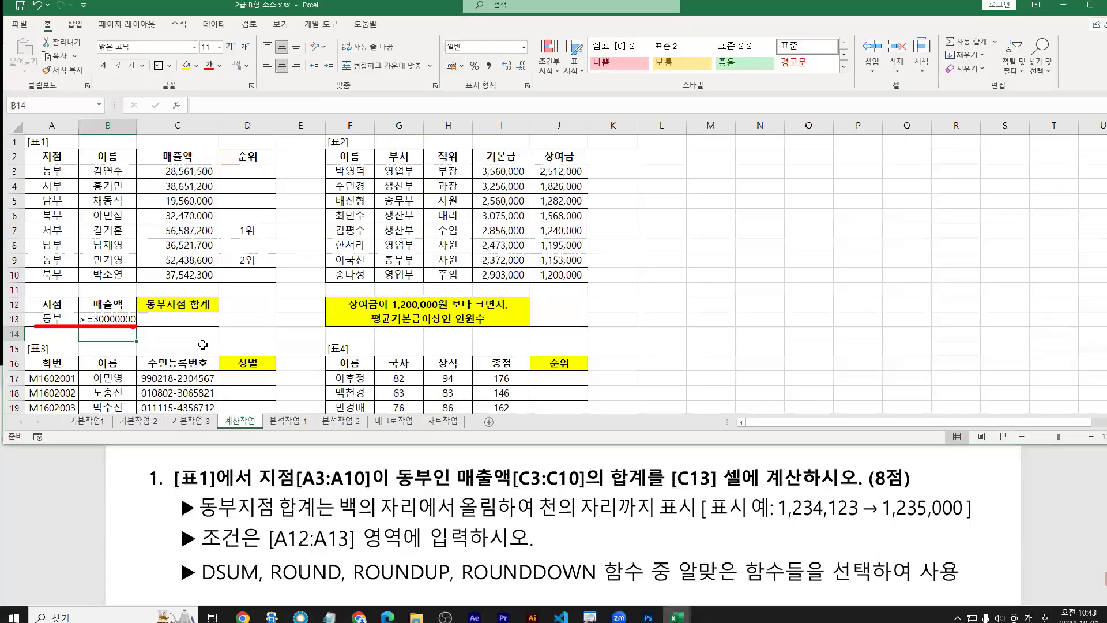
click(435, 376)
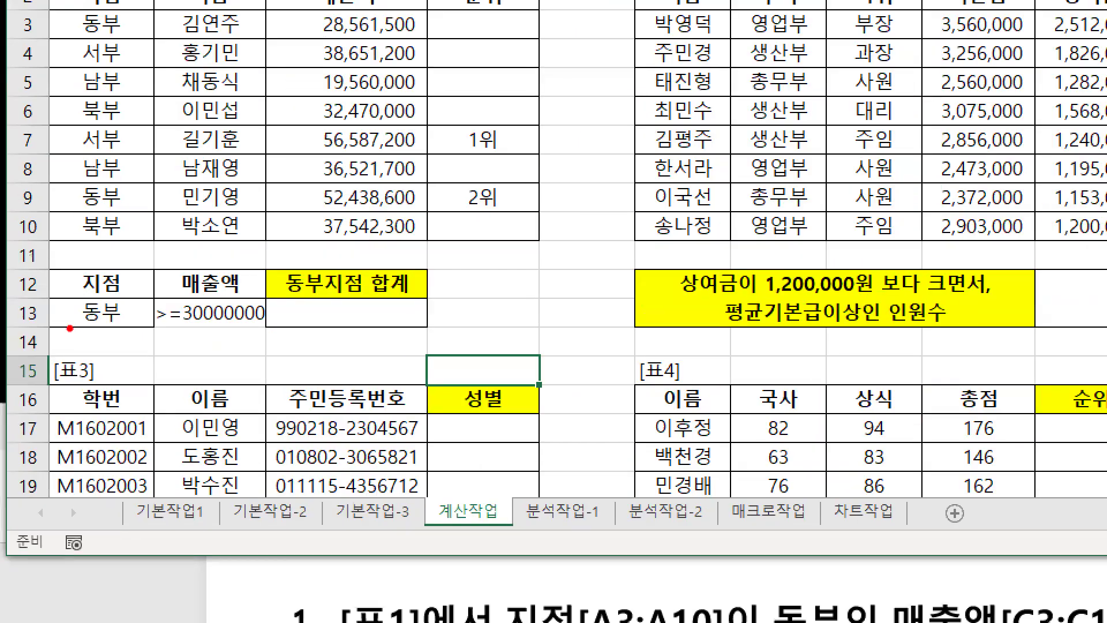
drag(70, 328, 265, 328)
drag(328, 304, 326, 322)
mouse_move(337, 297)
mouse_down()
mouse_move(337, 326)
mouse_move(361, 326)
mouse_up()
drag(378, 306, 375, 323)
drag(384, 297, 384, 326)
click(210, 320)
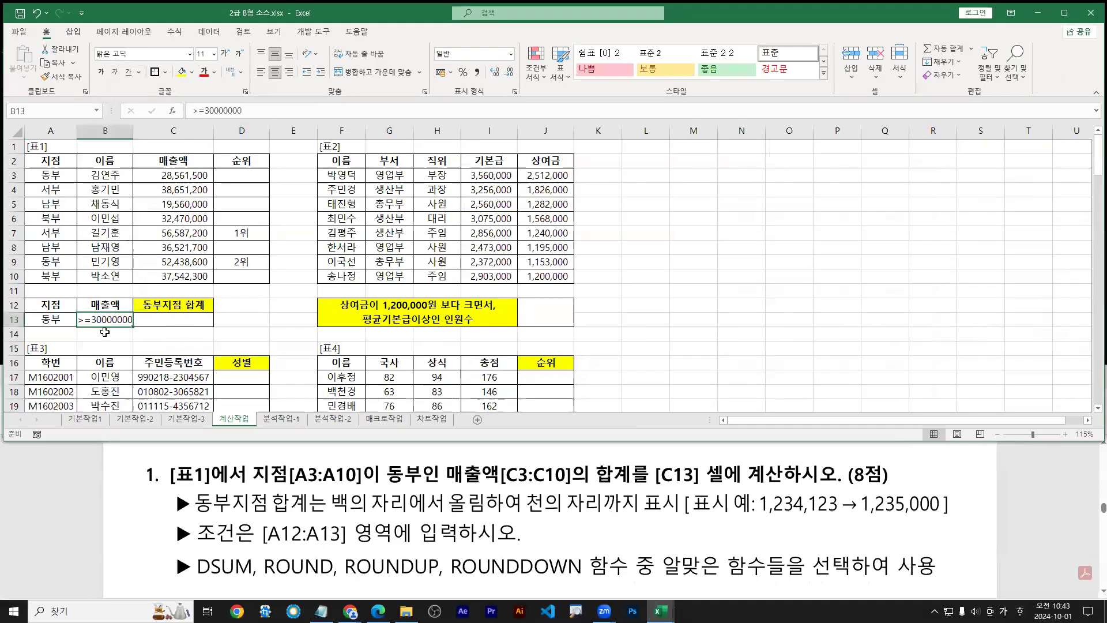
drag(104, 332, 109, 353)
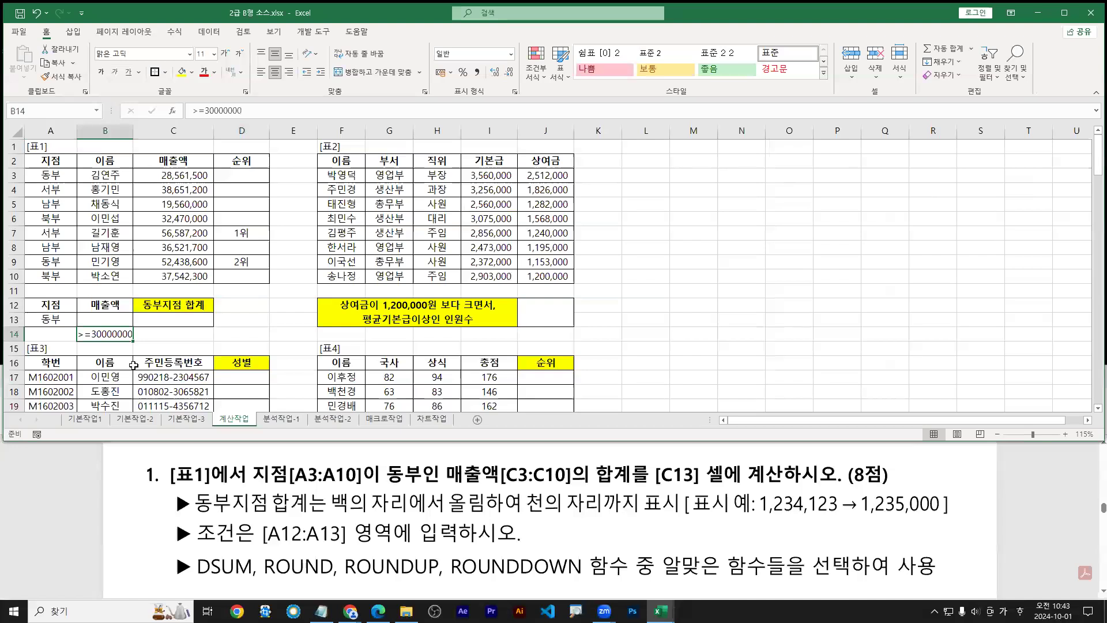
drag(104, 302, 108, 334)
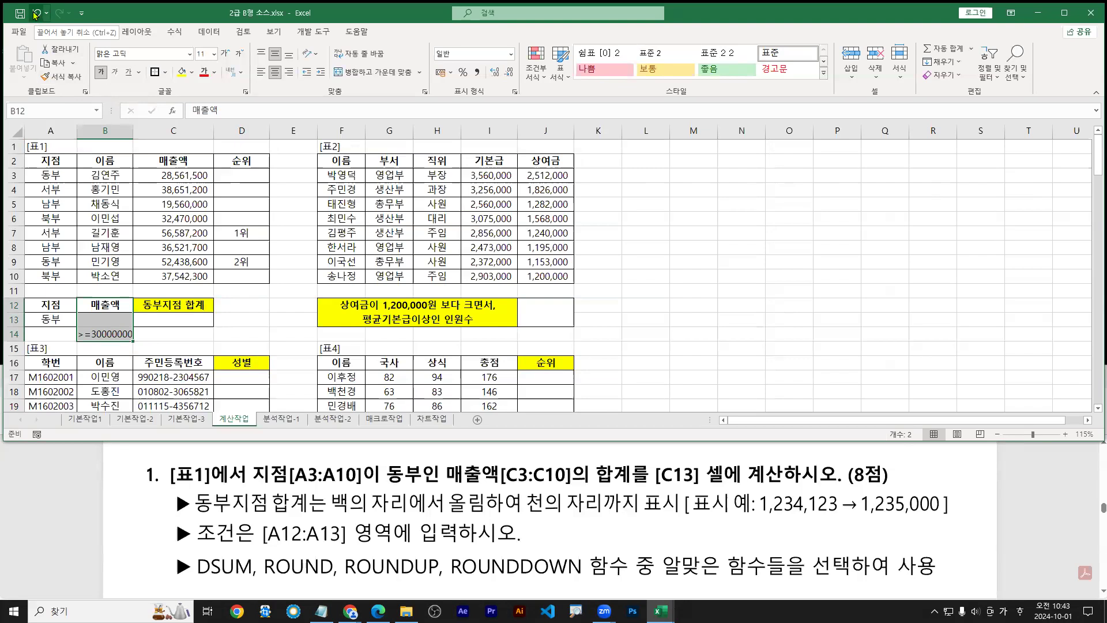
click(35, 15)
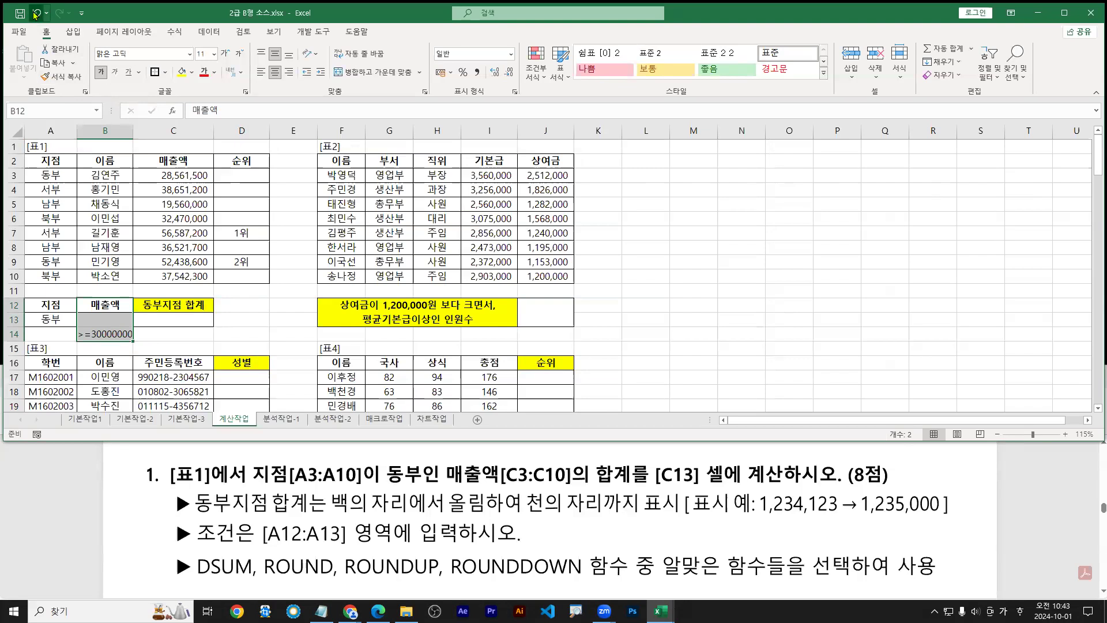
click(35, 15)
click(35, 15)
click(36, 15)
drag(52, 304, 57, 319)
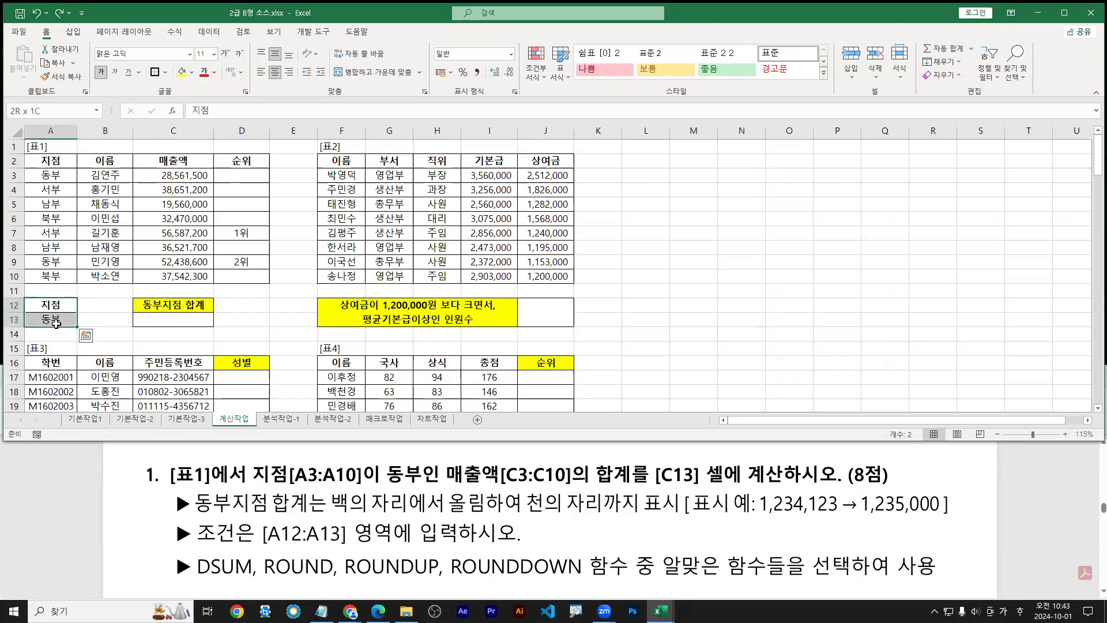
Start =DSUM( in C13 from the autocomplete list and bring up its Function Arguments form
click(175, 322)
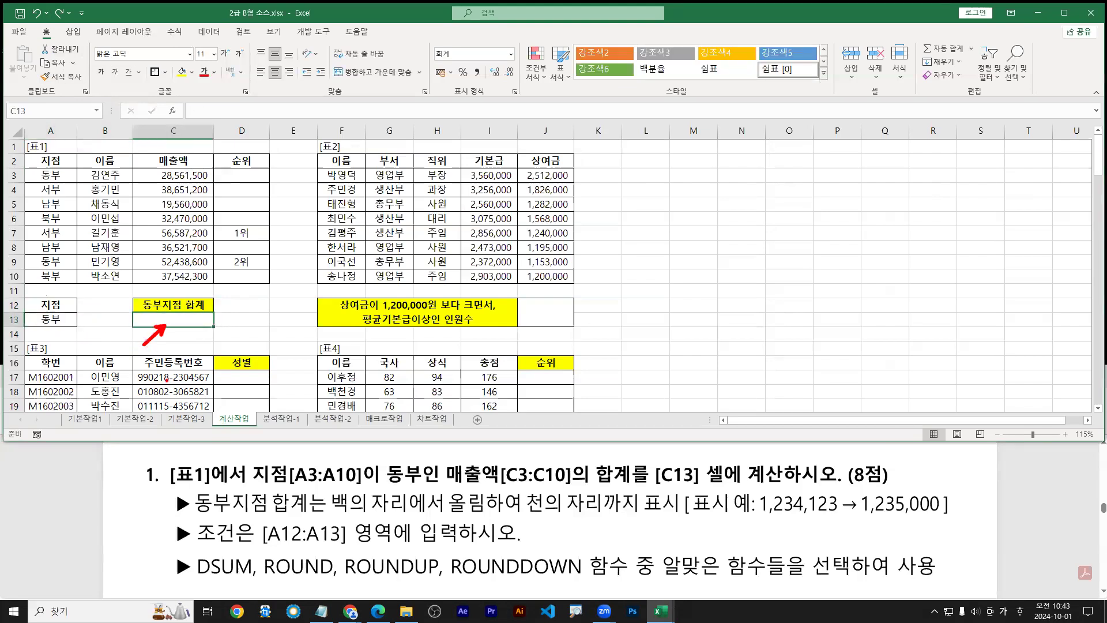
click(321, 611)
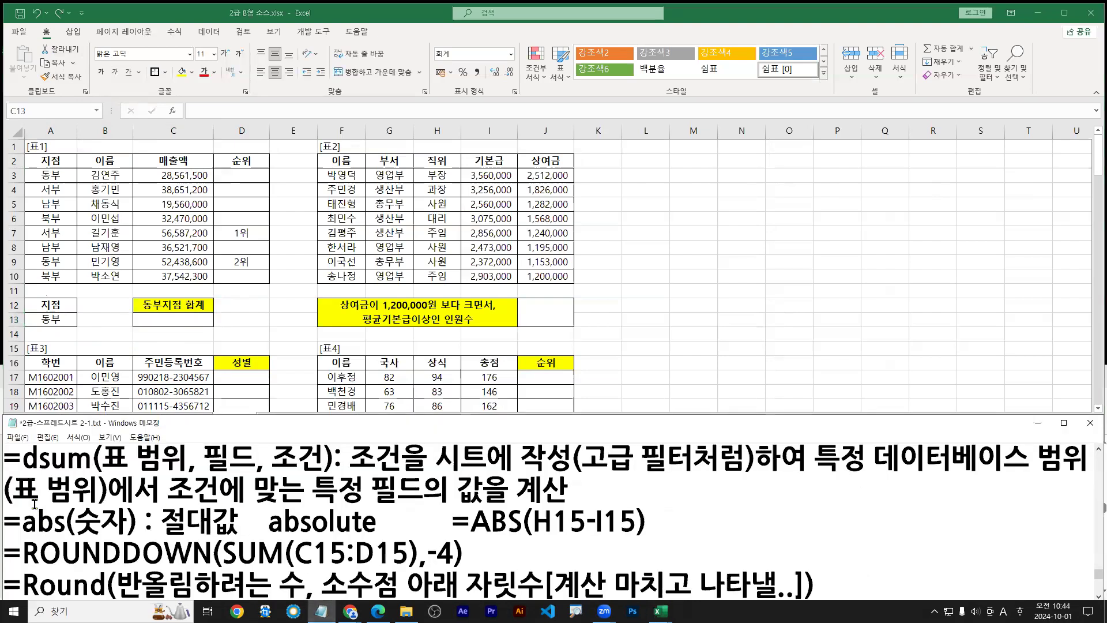
click(162, 324)
text(=ㅇ)
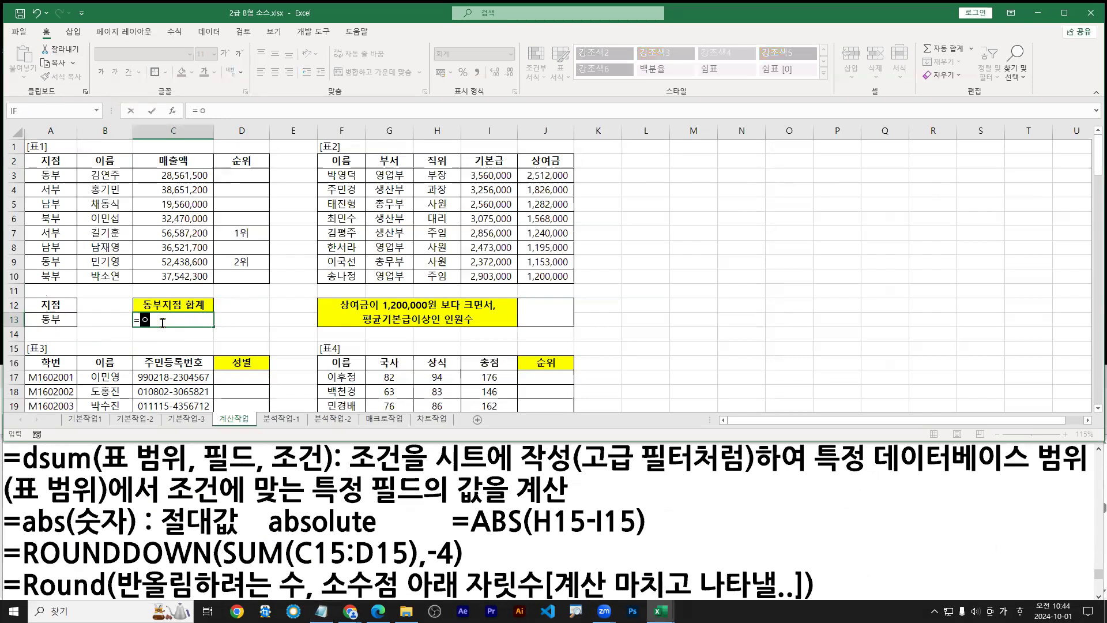
key(Hangul)
text(dsum)
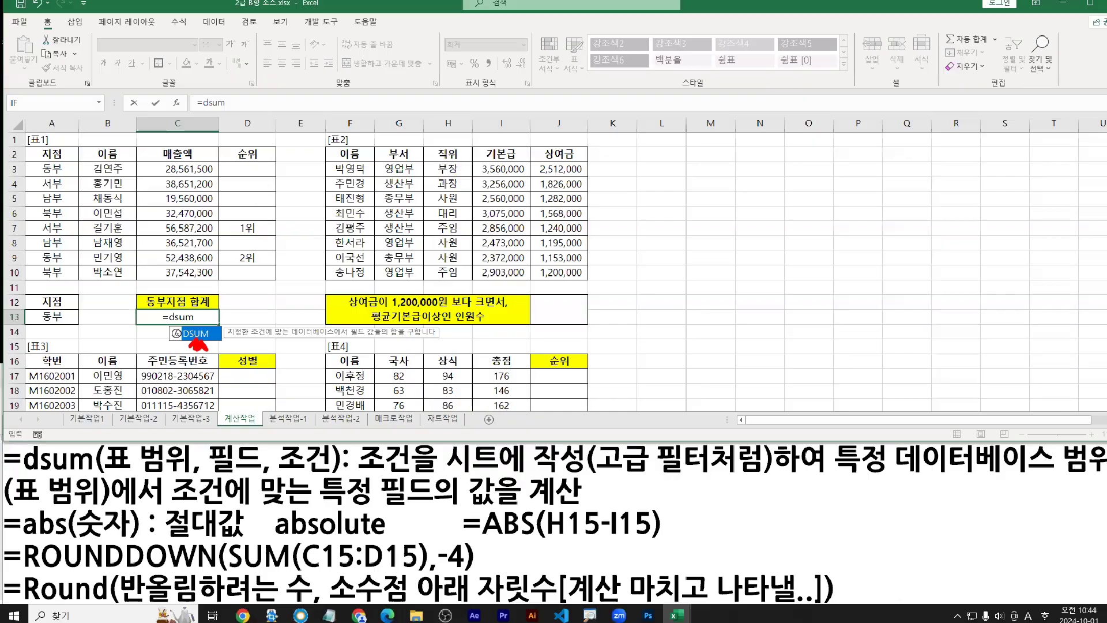
double_click(386, 262)
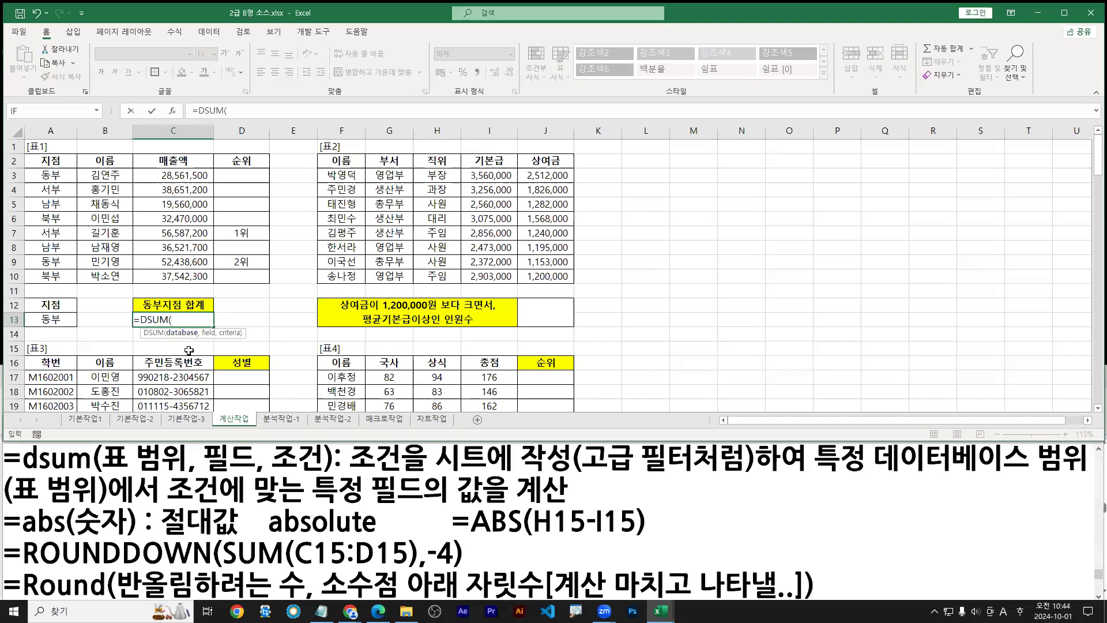
text(ctrl + A)
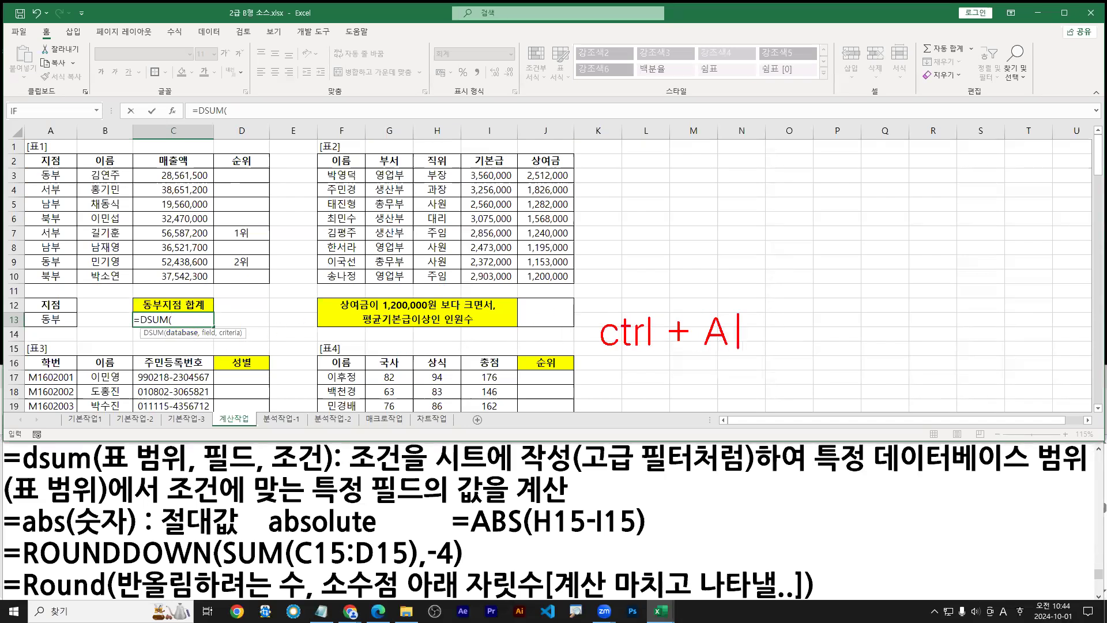
drag(164, 102, 179, 120)
drag(177, 312, 174, 327)
click(172, 111)
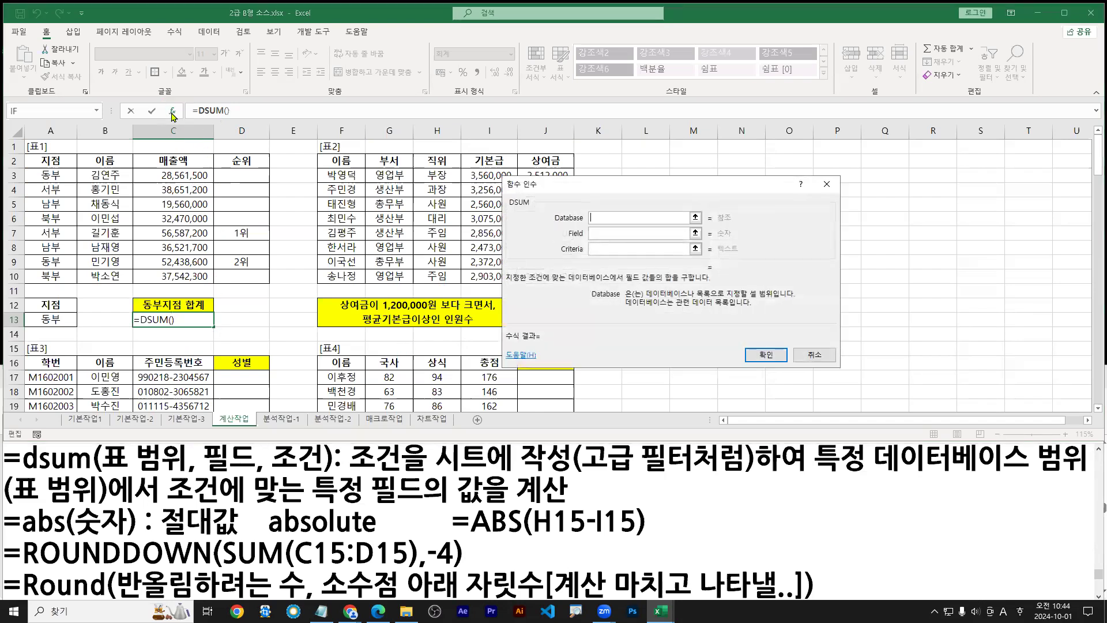
Move the DSUM Function Arguments dialog aside to uncover the 표1 table
drag(530, 189, 251, 258)
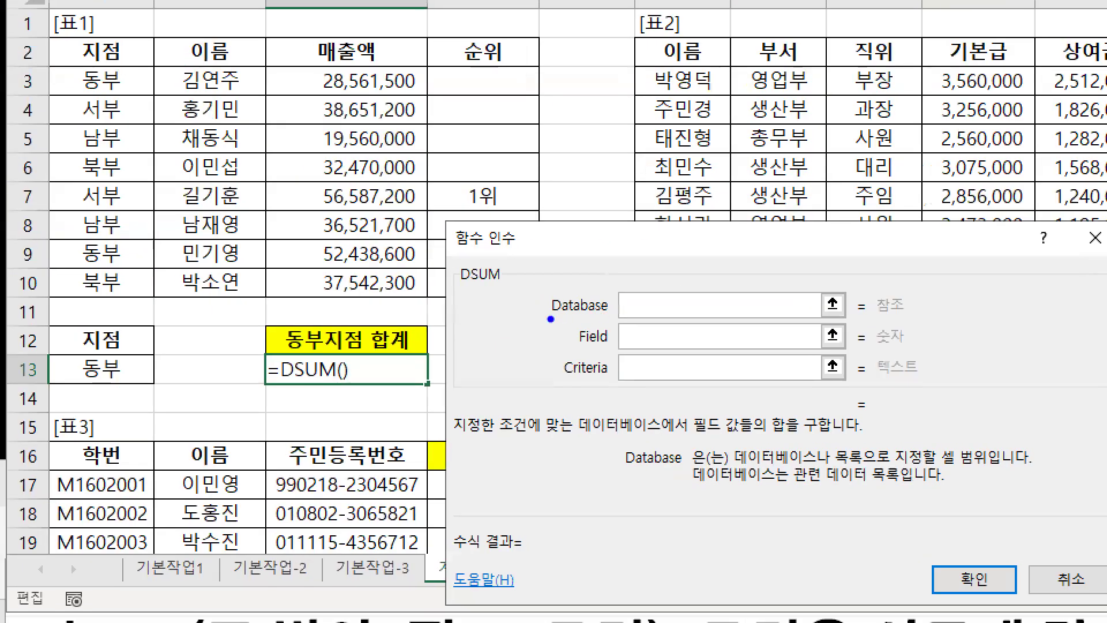
drag(273, 294, 347, 295)
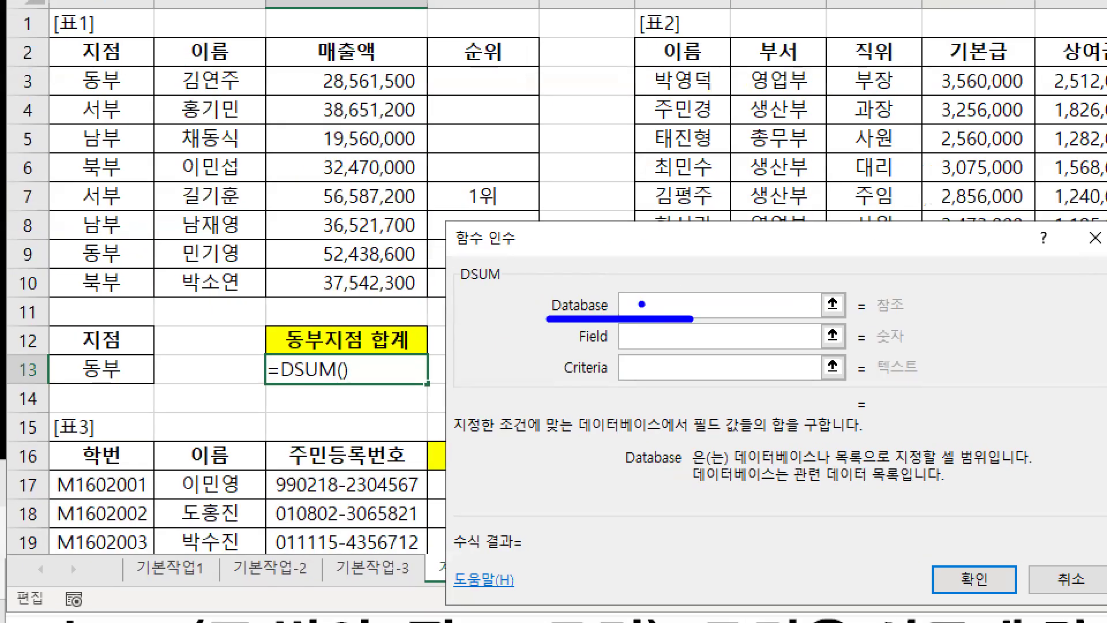
drag(663, 279, 639, 301)
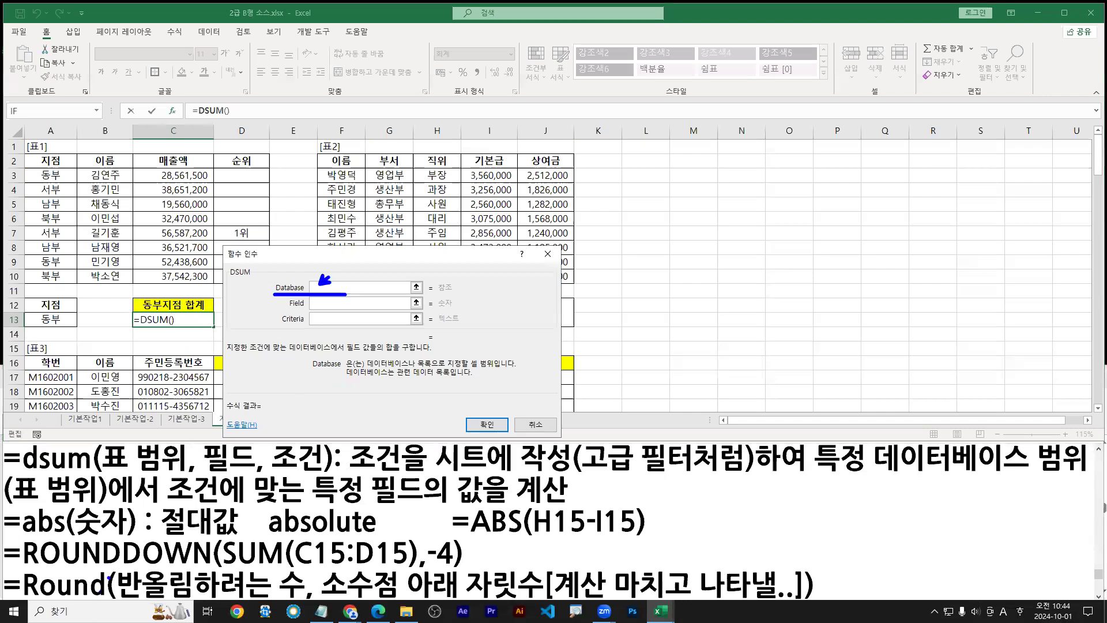
drag(104, 474, 179, 474)
mouse_move(22, 152)
mouse_down()
mouse_move(270, 266)
mouse_move(271, 283)
mouse_move(213, 282)
mouse_move(269, 281)
mouse_up()
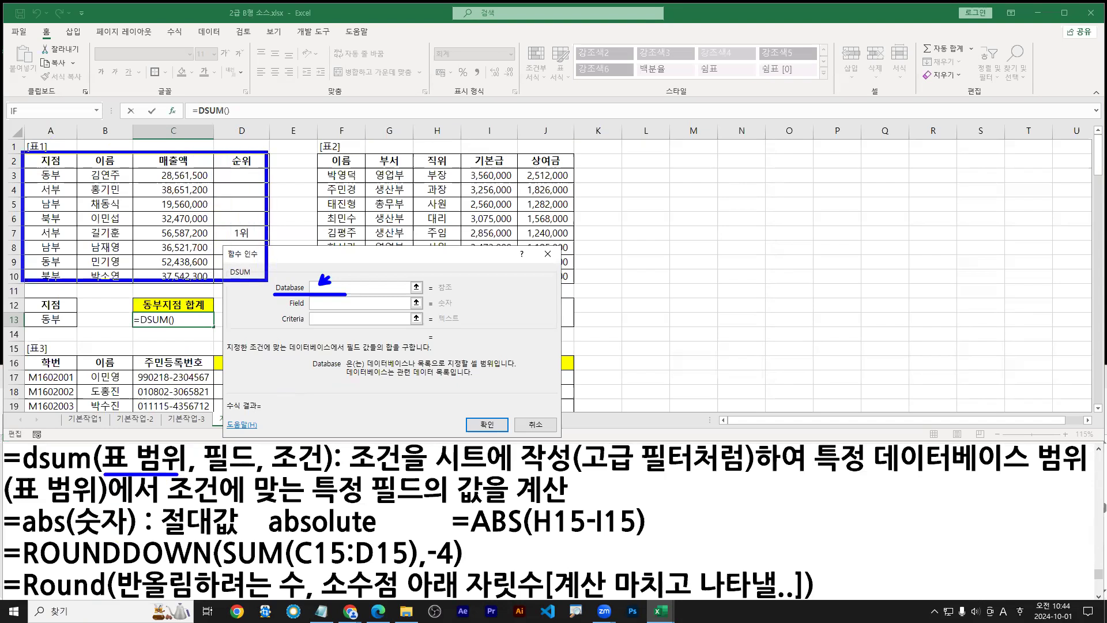
key(Escape)
drag(351, 265, 466, 284)
mouse_move(23, 154)
mouse_down()
mouse_move(225, 250)
mouse_move(269, 286)
mouse_up()
mouse_move(44, 163)
mouse_down()
mouse_move(247, 276)
mouse_move(228, 266)
mouse_up()
drag(43, 166, 249, 163)
drag(46, 159, 56, 161)
drag(44, 302, 50, 299)
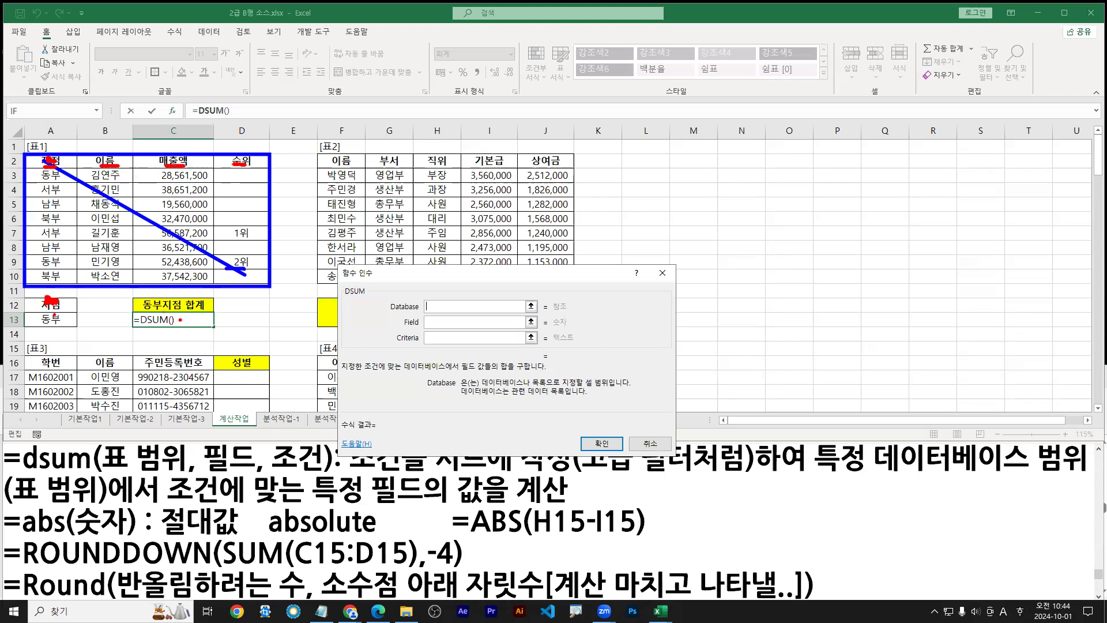
key(Escape)
Set the DSUM Database argument to 표1's range A2:D10
mouse_move(45, 162)
mouse_down()
mouse_move(199, 232)
mouse_move(243, 276)
mouse_up()
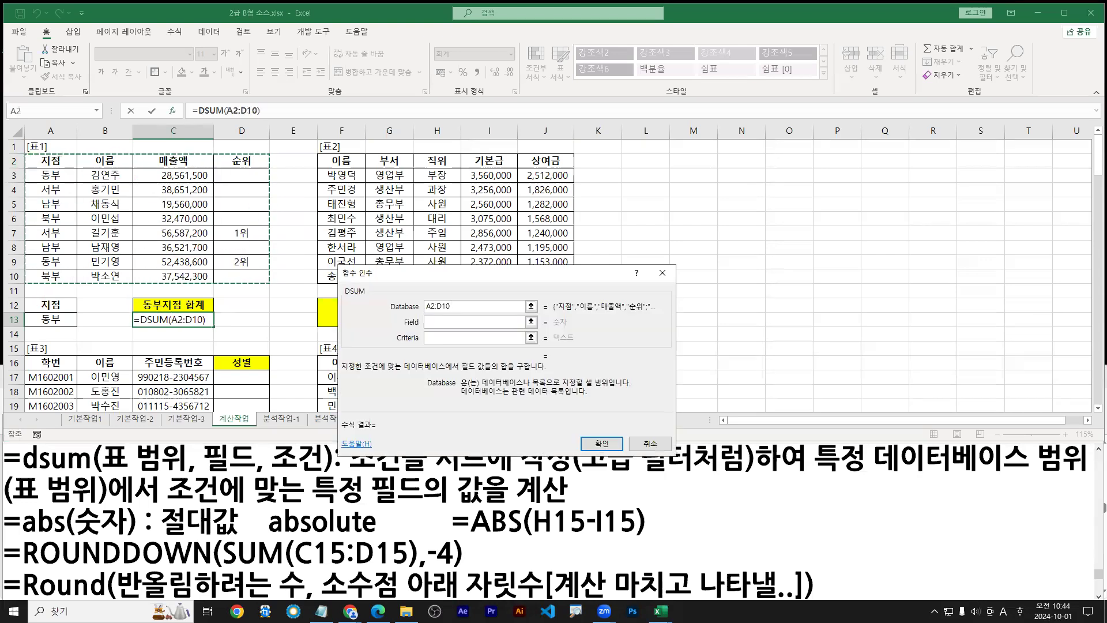
mouse_move(24, 152)
mouse_down()
mouse_move(207, 265)
mouse_move(269, 286)
mouse_up()
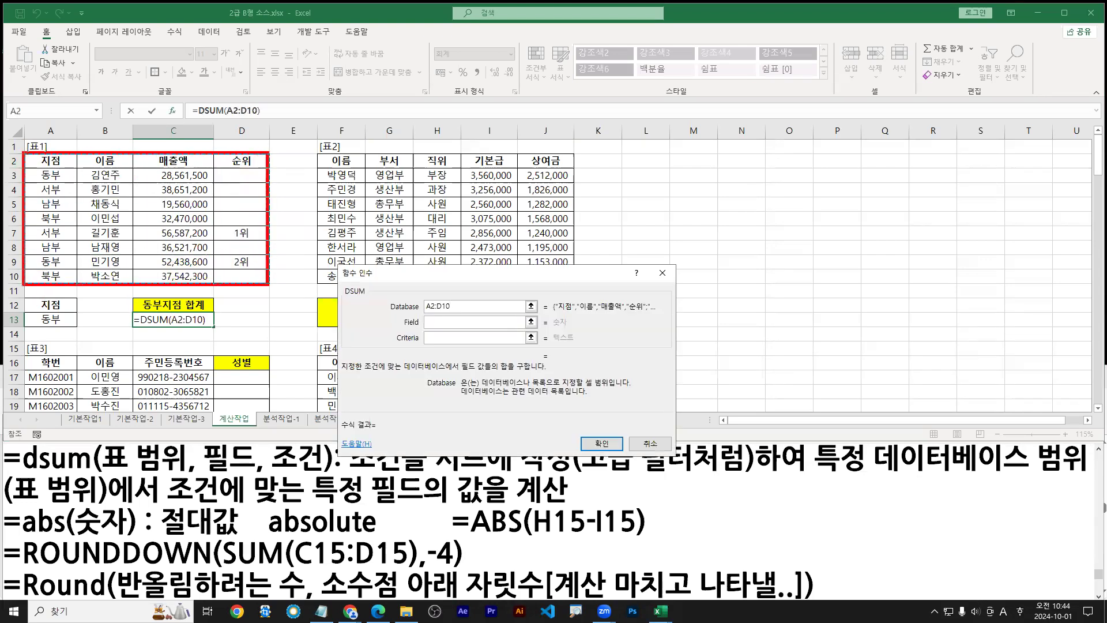
mouse_move(47, 166)
mouse_down()
mouse_move(265, 286)
mouse_move(242, 292)
mouse_up()
drag(105, 473, 257, 474)
key(b)
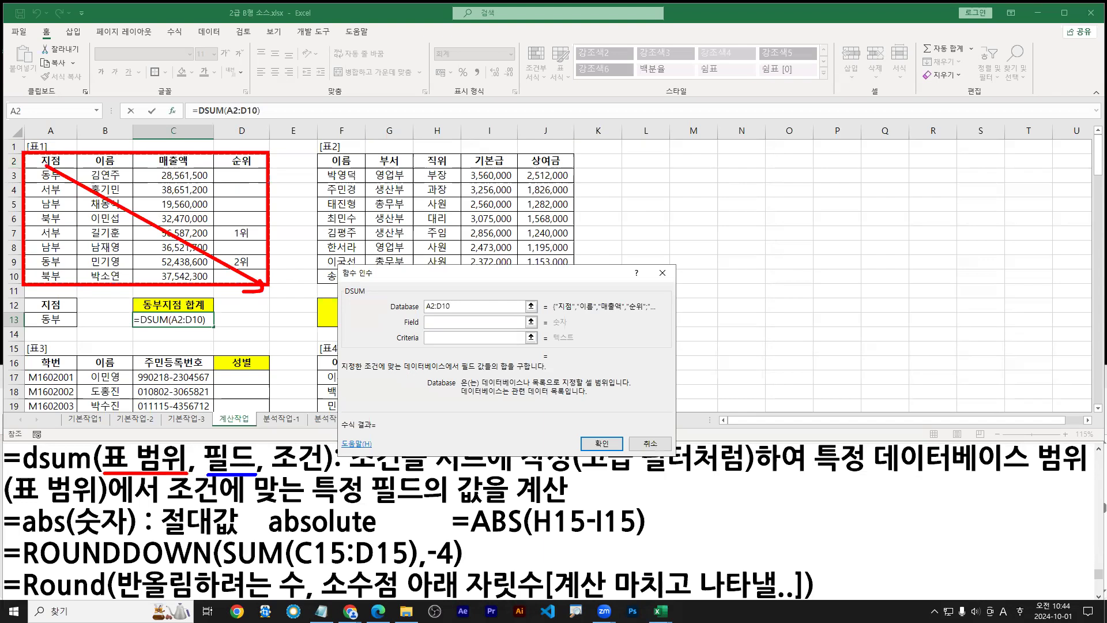
drag(39, 472, 92, 474)
Bring up the task instructions PDF and highlight the DSUM requirement
key(Escape)
click(378, 612)
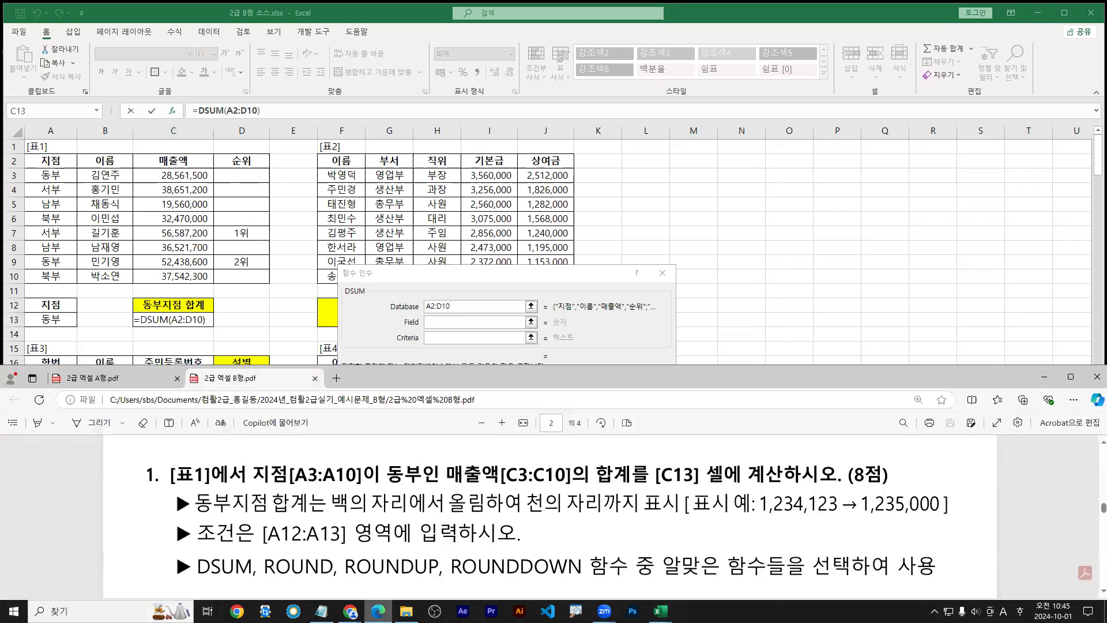
drag(387, 488, 621, 489)
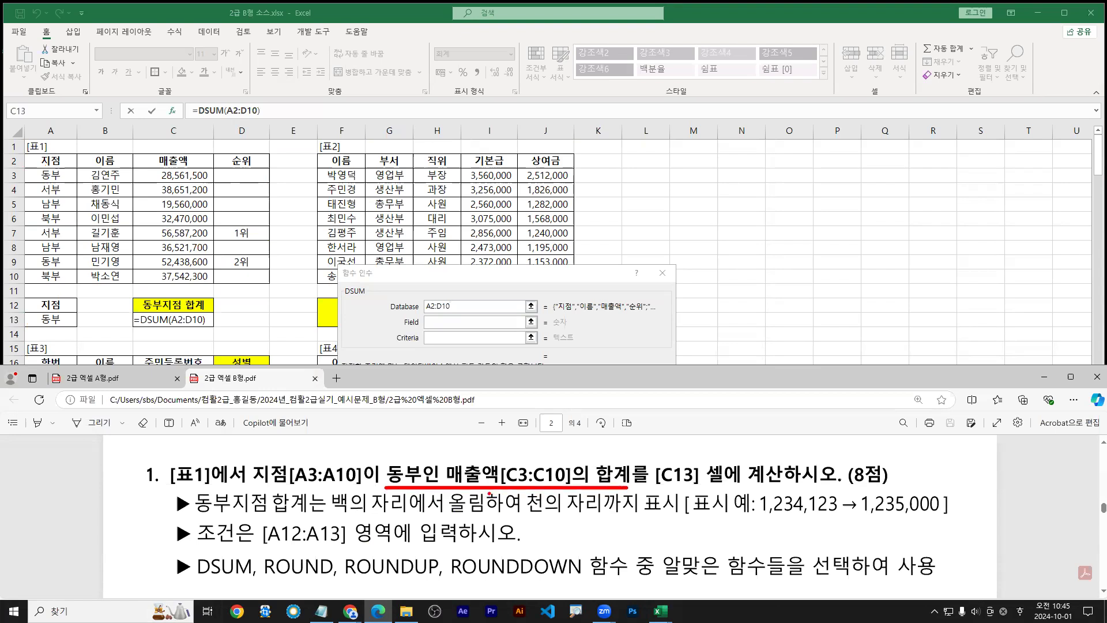
drag(375, 492, 623, 490)
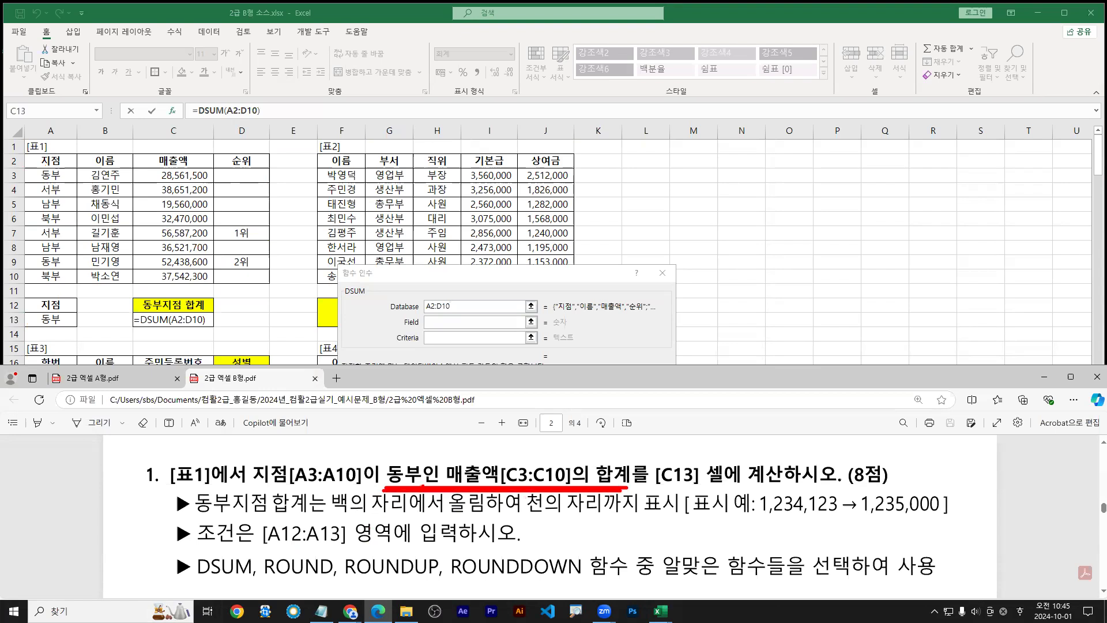
Mark up the DSUM arguments and the data table with on-screen annotations
click(445, 322)
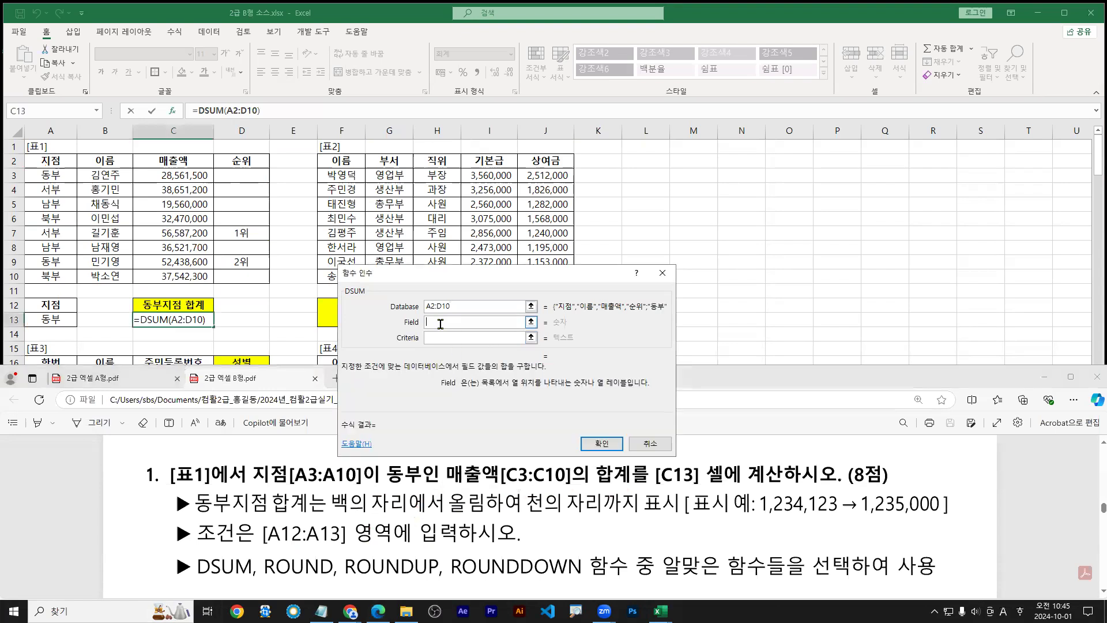
drag(425, 315, 423, 330)
mouse_move(51, 153)
mouse_down()
mouse_move(47, 165)
mouse_move(190, 158)
mouse_move(188, 170)
mouse_up()
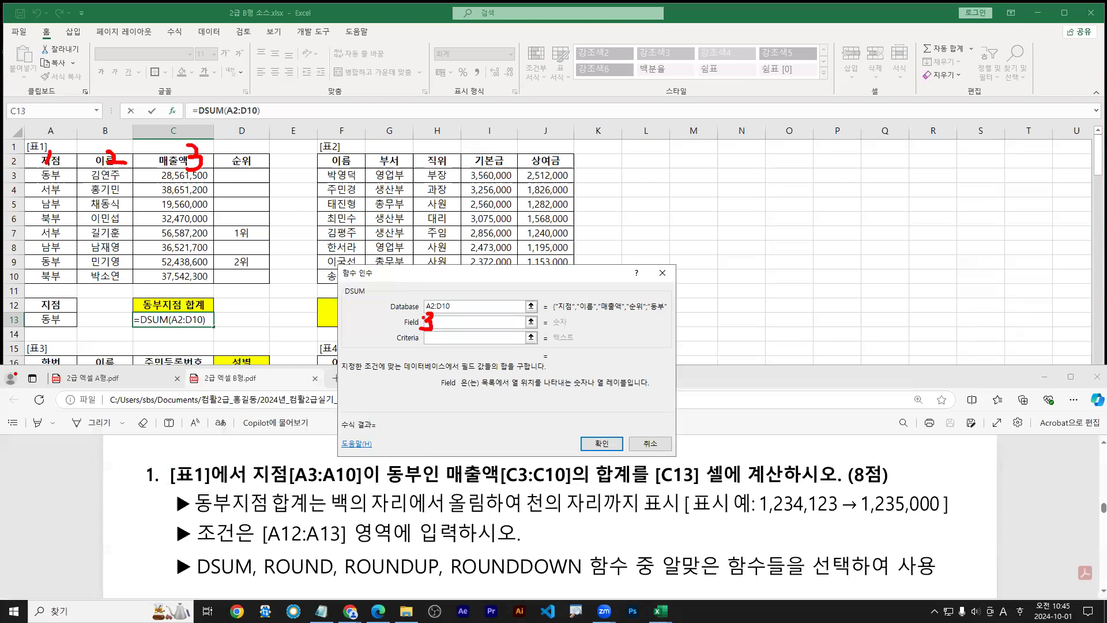
drag(511, 387, 629, 389)
mouse_move(175, 118)
mouse_down()
mouse_move(168, 175)
mouse_move(184, 149)
mouse_up()
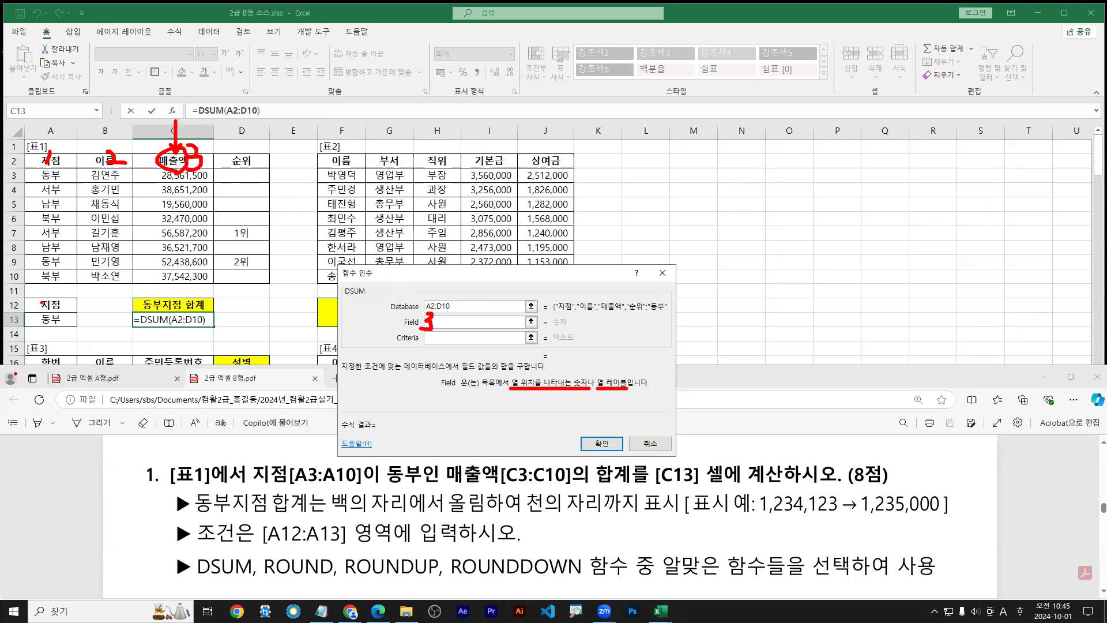
key(e)
mouse_move(26, 163)
mouse_down()
mouse_move(231, 254)
mouse_move(271, 285)
mouse_up()
mouse_move(389, 312)
mouse_down()
mouse_move(452, 310)
mouse_move(421, 333)
mouse_up()
key(r)
drag(345, 299, 365, 299)
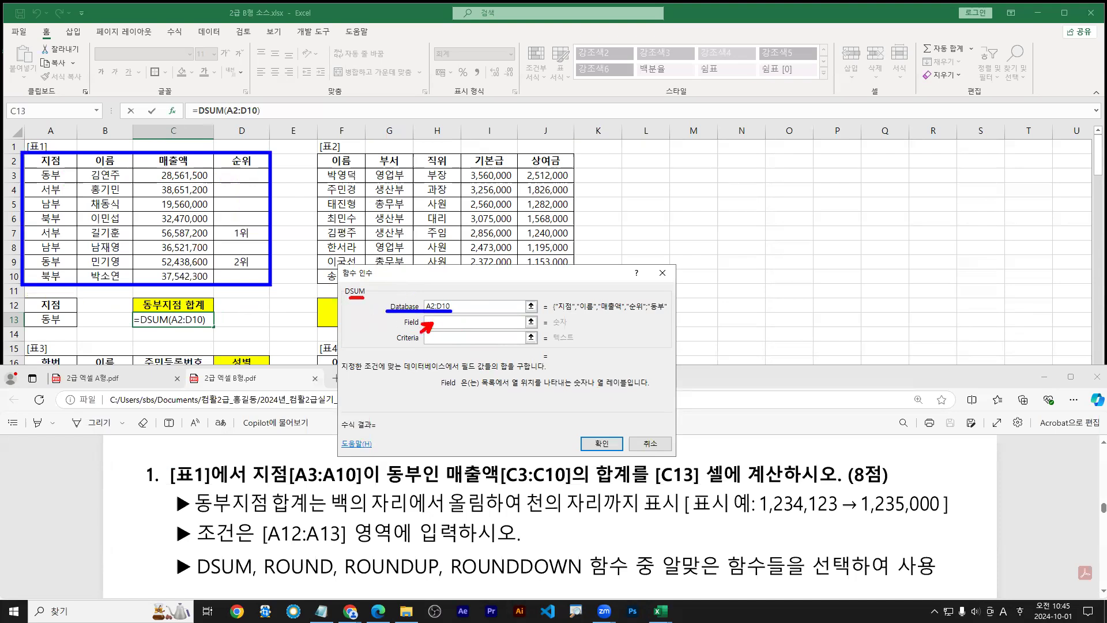
drag(190, 127, 186, 168)
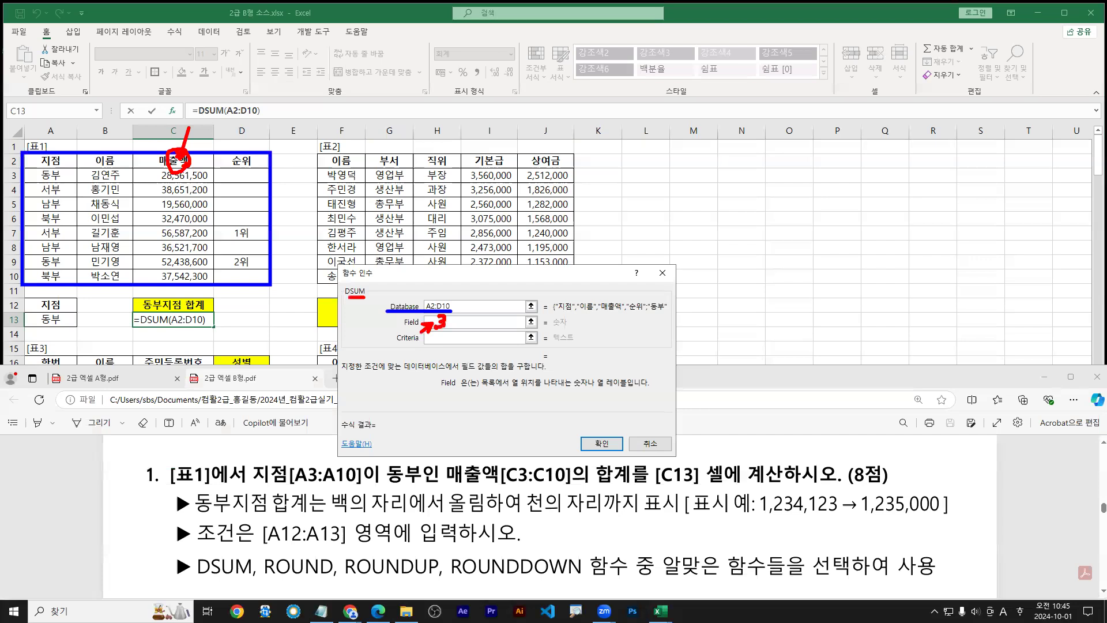
key(Escape)
Set the DSUM Field argument to the 매출액 header C2
click(173, 161)
key(Tab)
drag(422, 354, 427, 338)
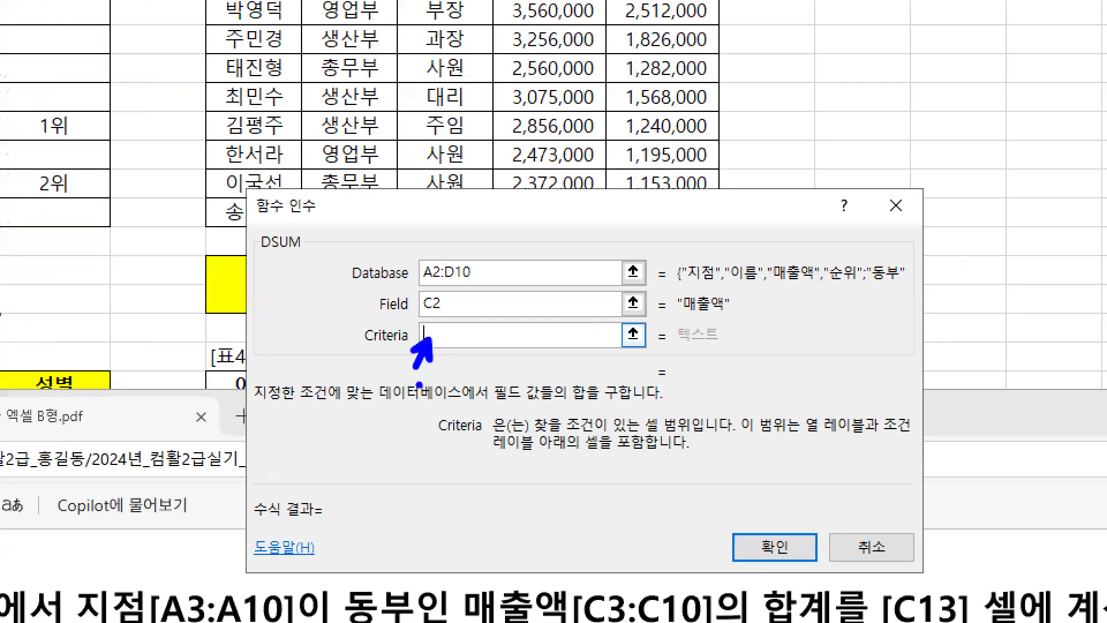
drag(480, 391, 572, 391)
drag(714, 441, 696, 439)
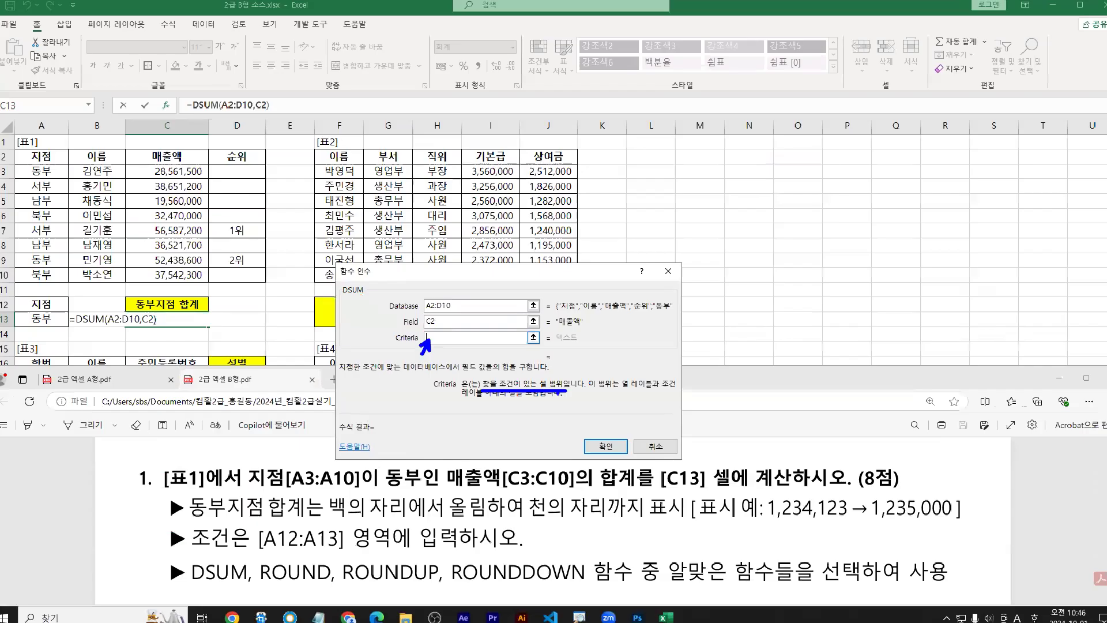
drag(26, 296, 79, 327)
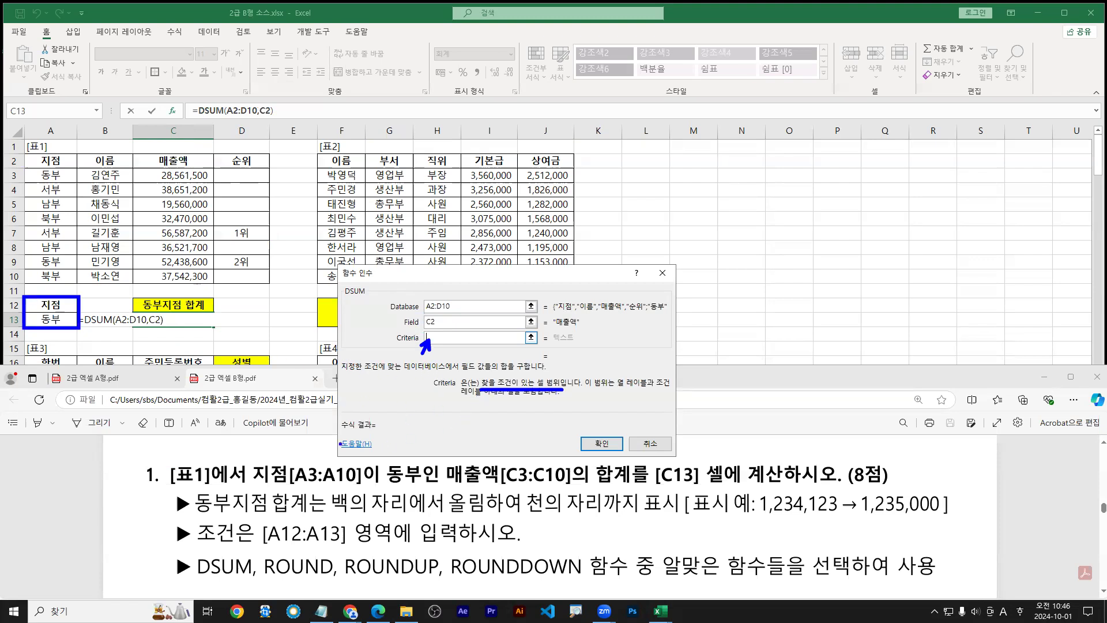
key(Escape)
key(ctrl+1)
click(429, 336)
drag(429, 336, 409, 363)
key(Escape)
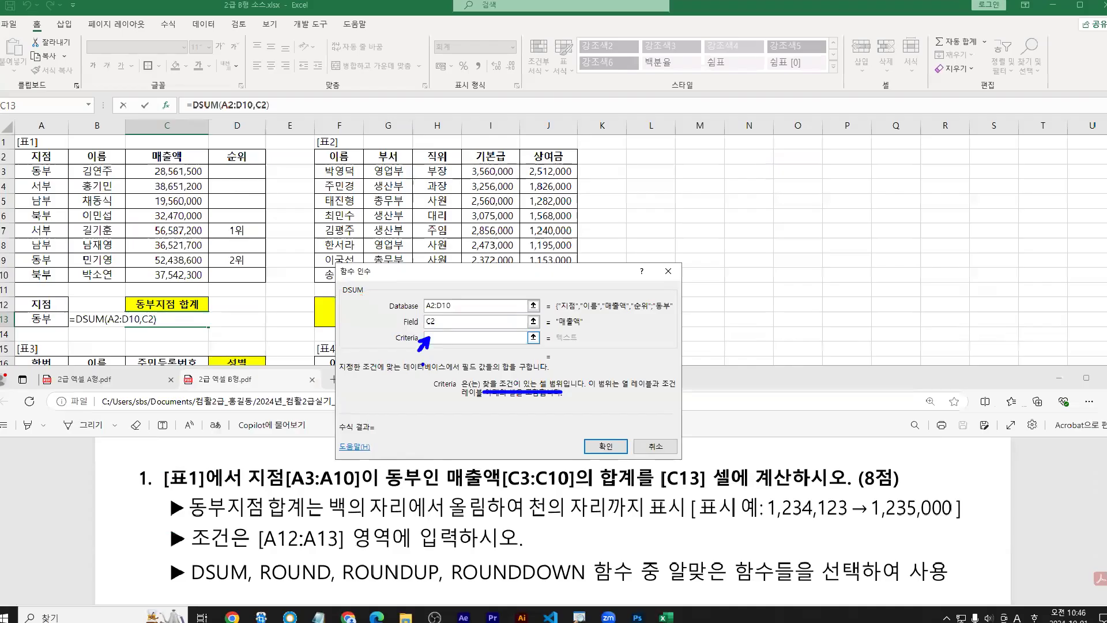
Use A12:A13 as the criteria and confirm DSUM, giving 81,000,100 in C13
mouse_move(52, 304)
mouse_down()
mouse_move(53, 319)
mouse_move(158, 347)
mouse_up()
key(ctrl+1)
click(25, 296)
drag(790, 382, 917, 380)
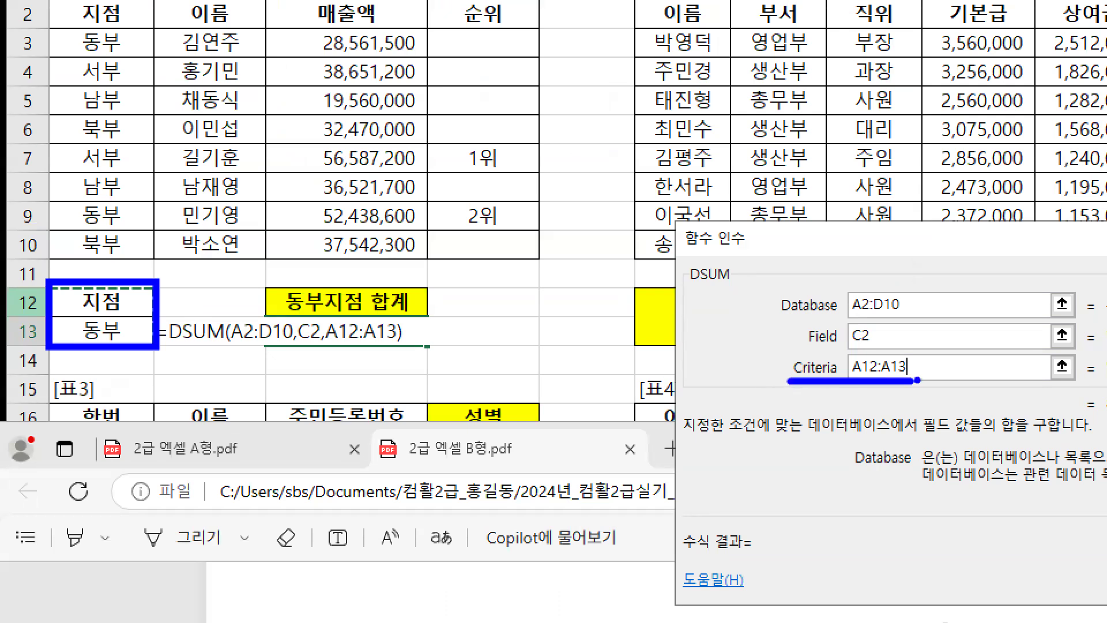
key(Escape)
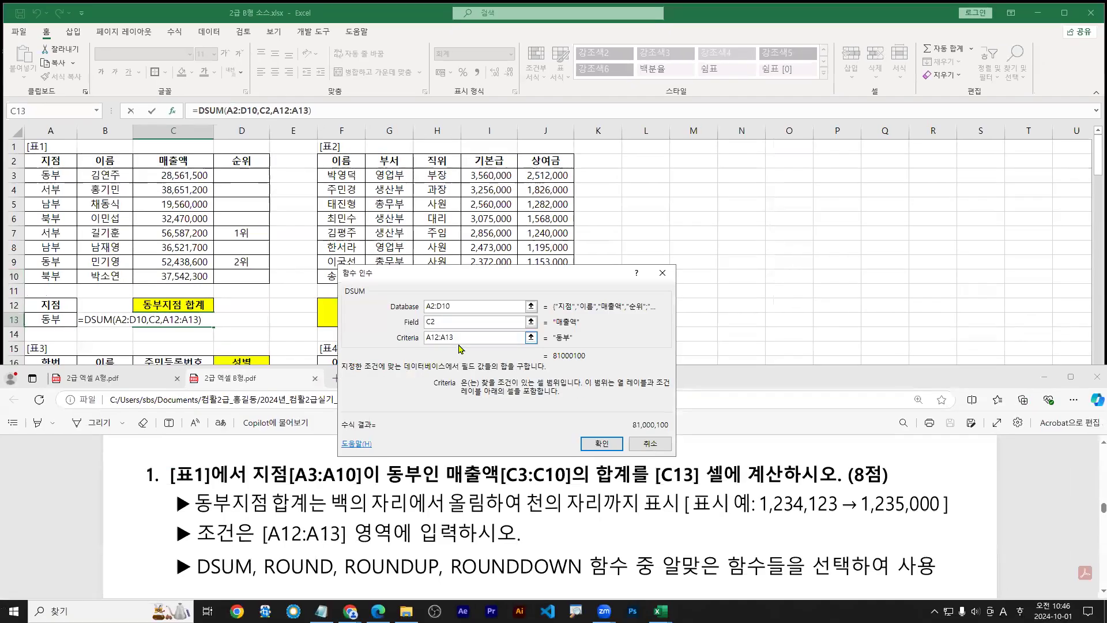
key(Return)
key(ctrl+1)
mouse_move(318, 316)
mouse_down()
mouse_move(427, 315)
mouse_move(386, 317)
mouse_up()
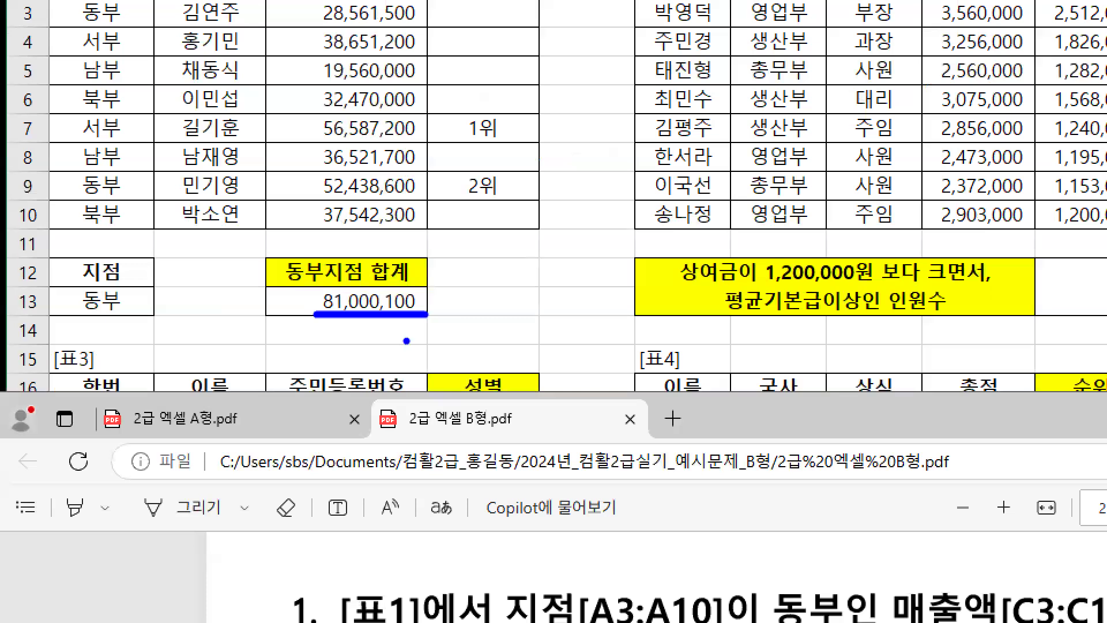
key(r)
drag(385, 301, 411, 300)
key(Escape)
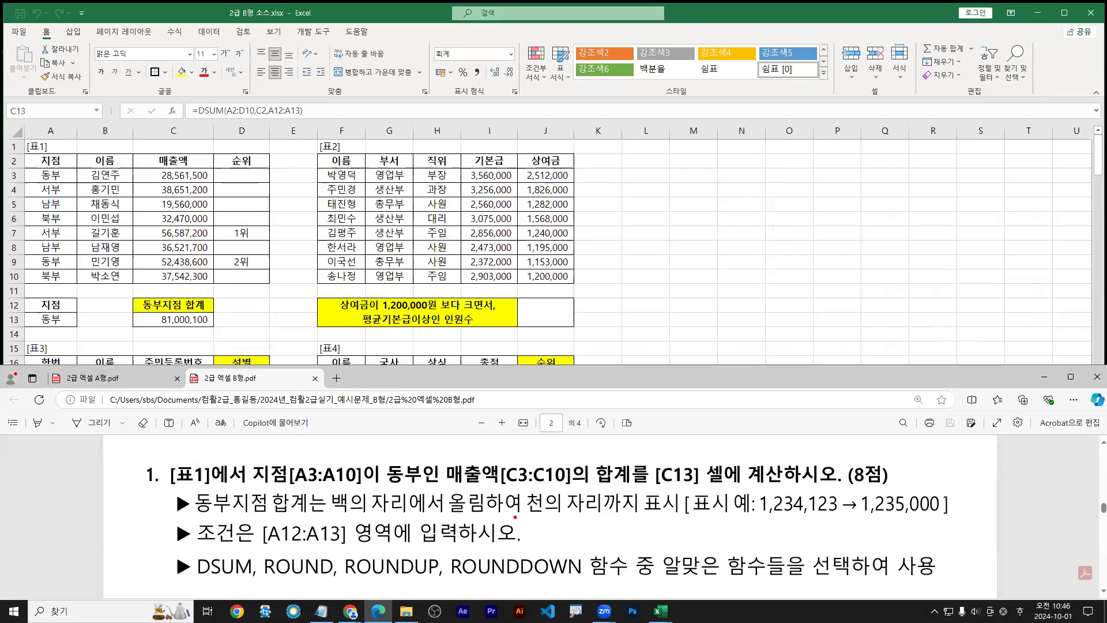
drag(332, 511, 487, 513)
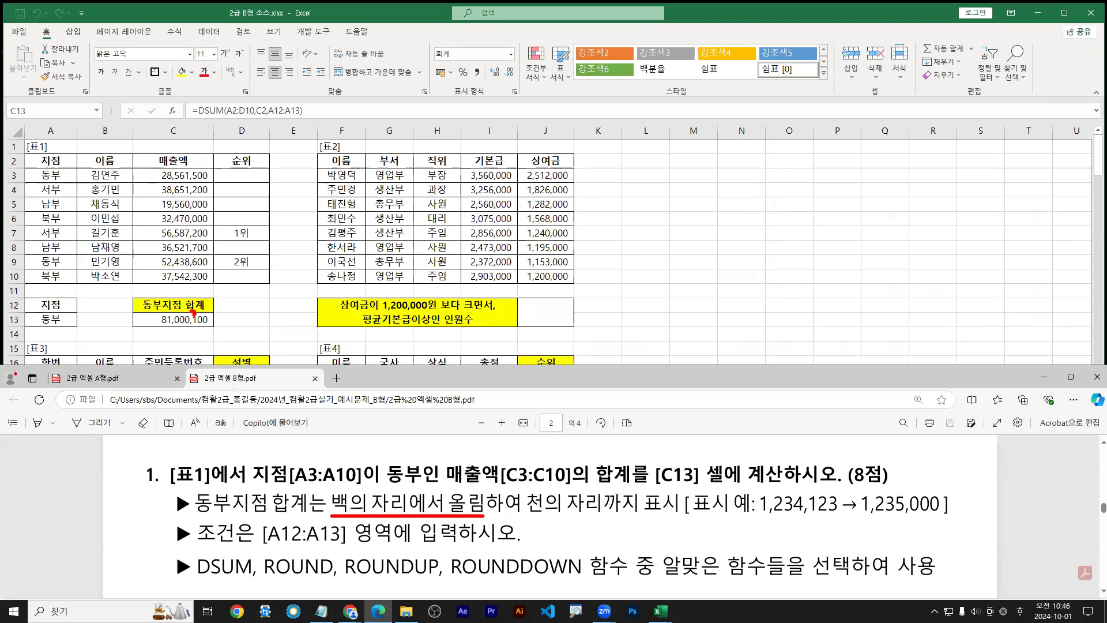
mouse_move(186, 323)
mouse_down()
mouse_move(183, 333)
mouse_move(220, 327)
mouse_up()
mouse_move(750, 516)
mouse_down()
mouse_move(847, 516)
mouse_move(801, 492)
mouse_up()
key(b)
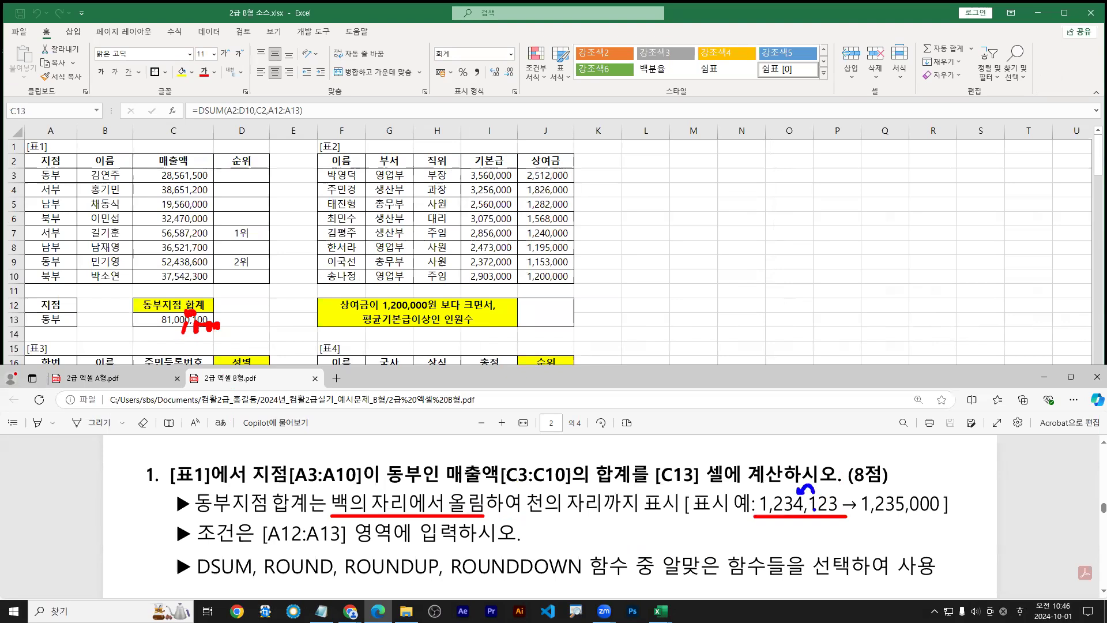
mouse_move(813, 514)
mouse_down()
mouse_move(846, 504)
mouse_move(792, 511)
mouse_move(800, 522)
mouse_move(788, 530)
mouse_up()
drag(870, 517, 956, 513)
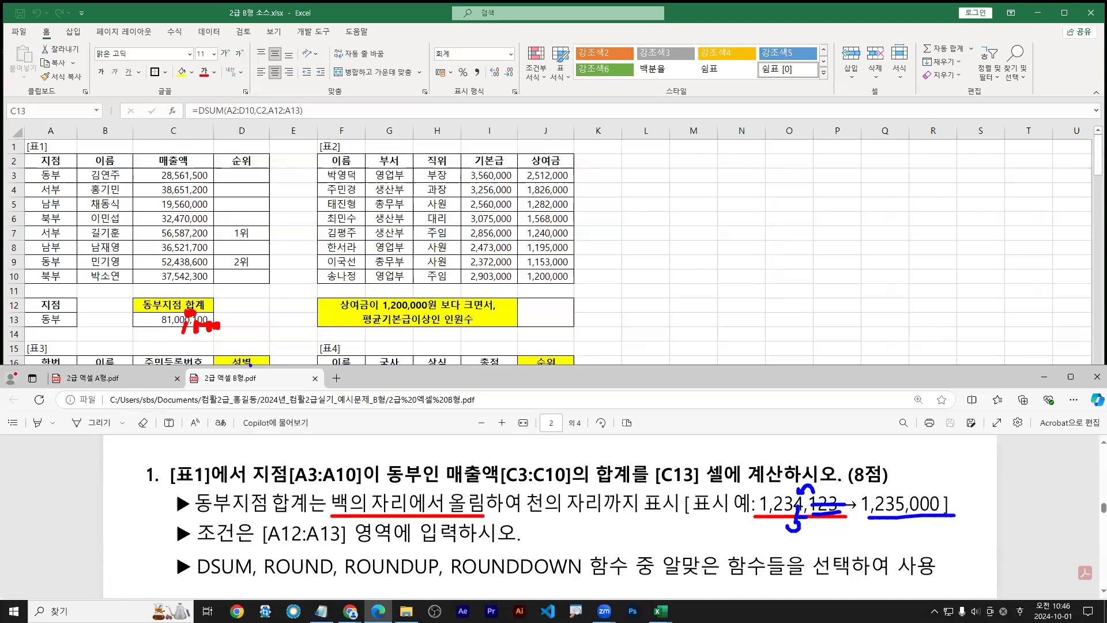
drag(344, 577, 439, 576)
key(e)
drag(342, 580, 425, 580)
mouse_move(149, 313)
mouse_down()
mouse_move(214, 328)
mouse_move(441, 563)
mouse_up()
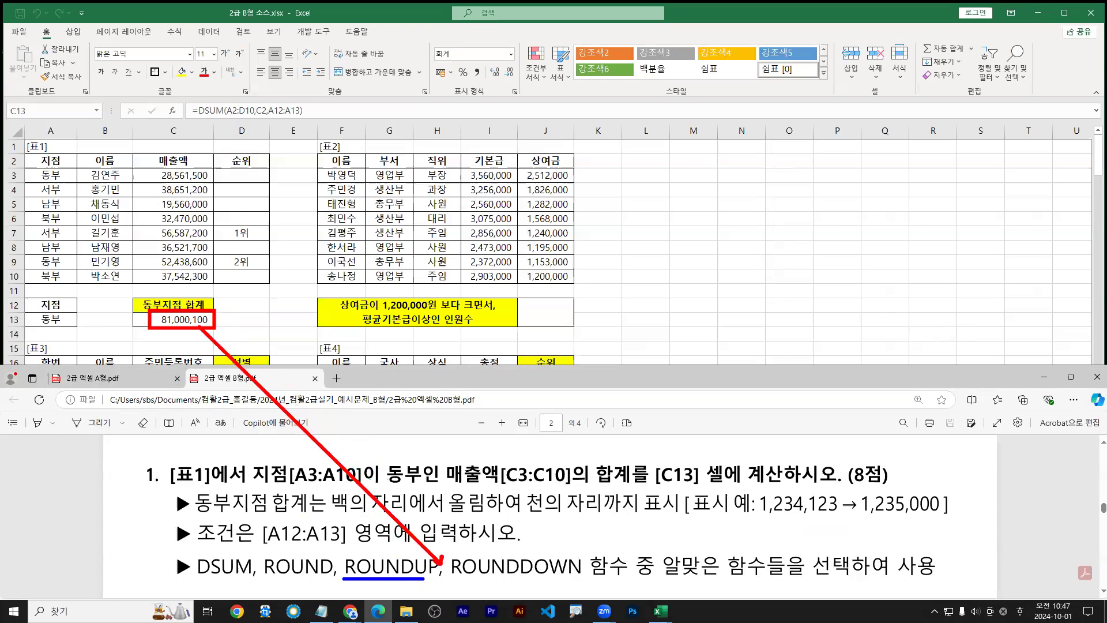
key(Escape)
Select the DSUM(A2:D10,C2,A12:A13) expression after the = sign in C13
double_click(172, 320)
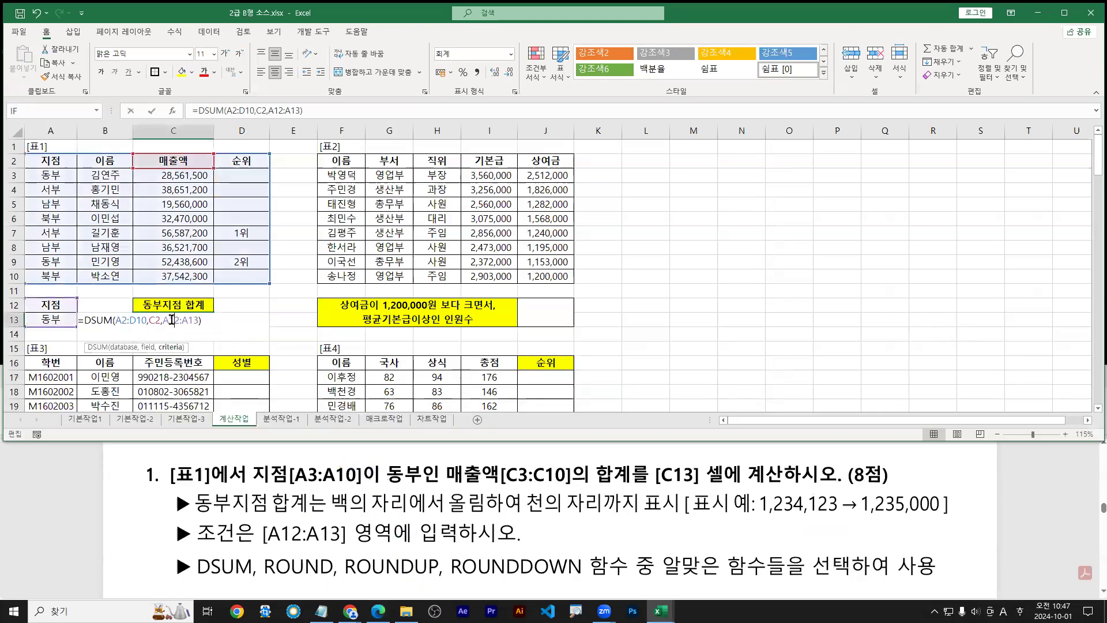
drag(83, 320, 218, 321)
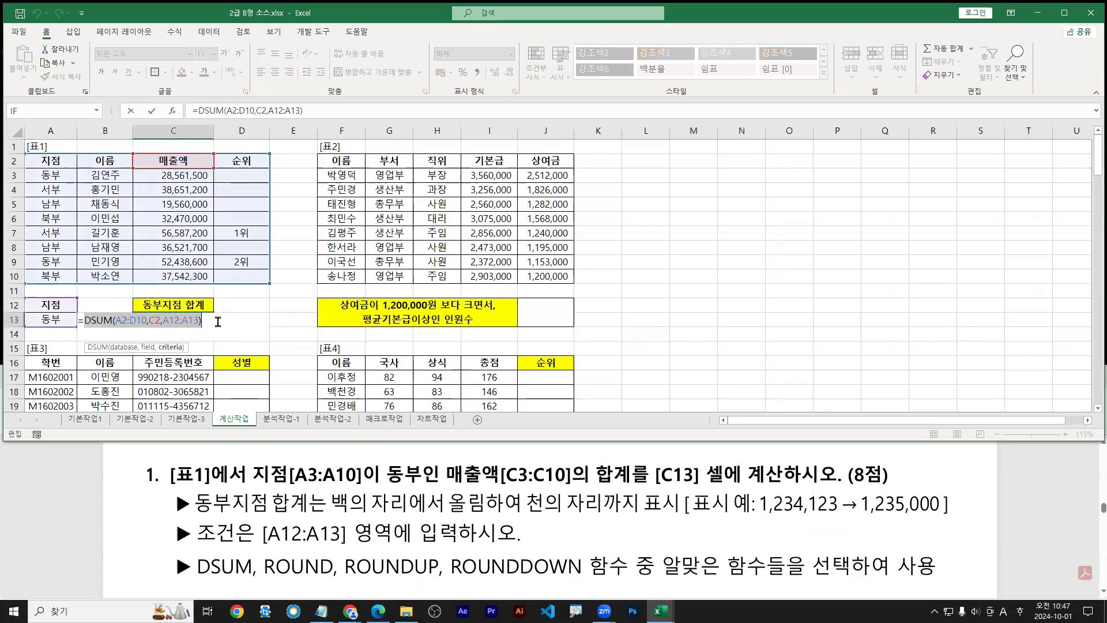
key(ctrl+2)
drag(761, 516, 846, 516)
key(Escape)
click(167, 306)
key(Escape)
double_click(174, 320)
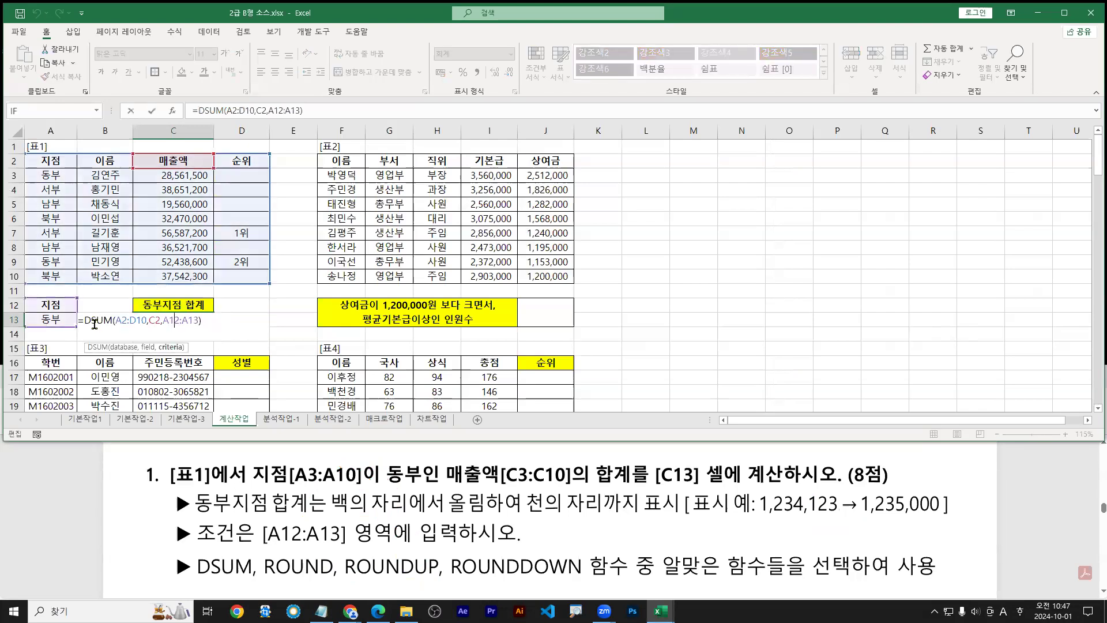
mouse_move(84, 323)
mouse_down()
mouse_move(380, 336)
mouse_move(397, 334)
mouse_move(391, 323)
mouse_move(394, 350)
mouse_up()
key(ctrl+1)
click(86, 332)
Annotate the screen with a red arrow under the selected DSUM expression
text(tctrl)
text( _+)
key(BackSpace)
key(BackSpace)
text(+ X)
key(Escape)
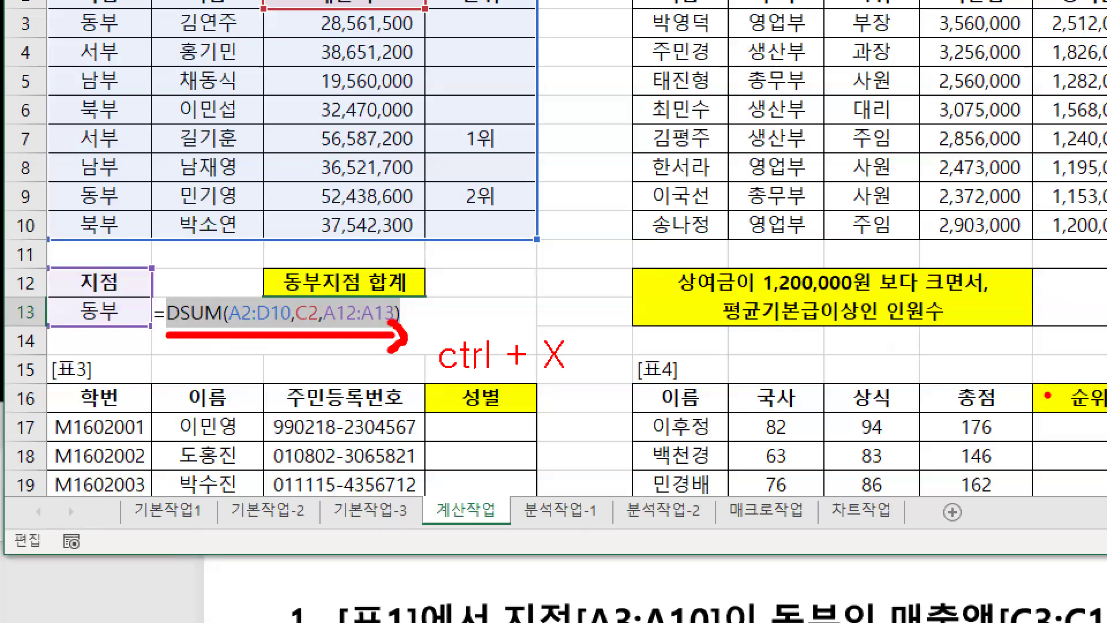
drag(169, 338, 411, 339)
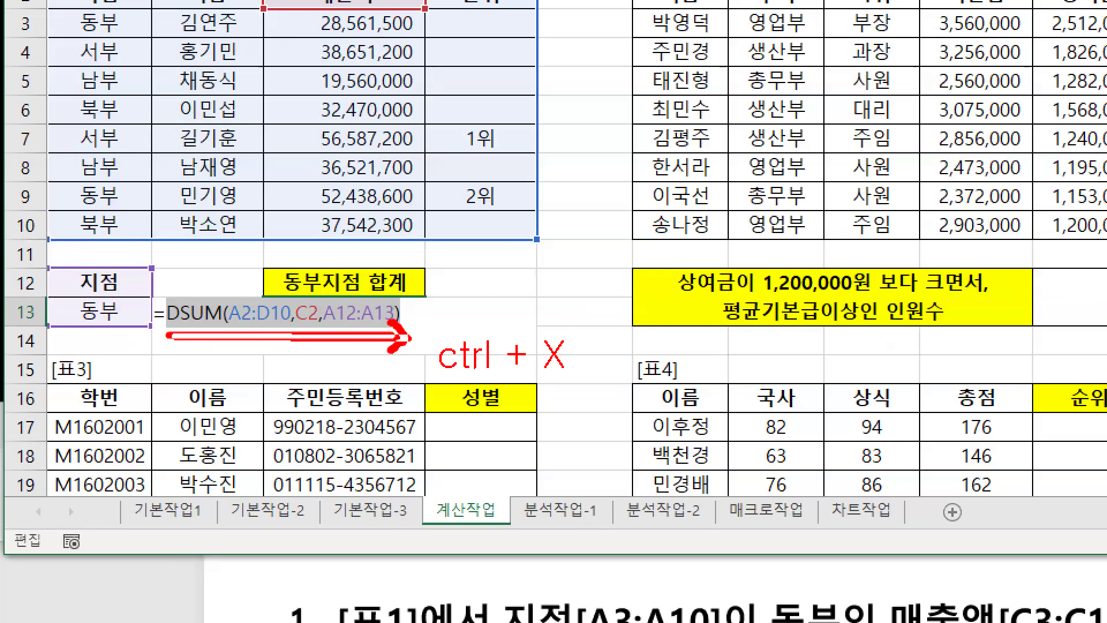
key(ctrl+z)
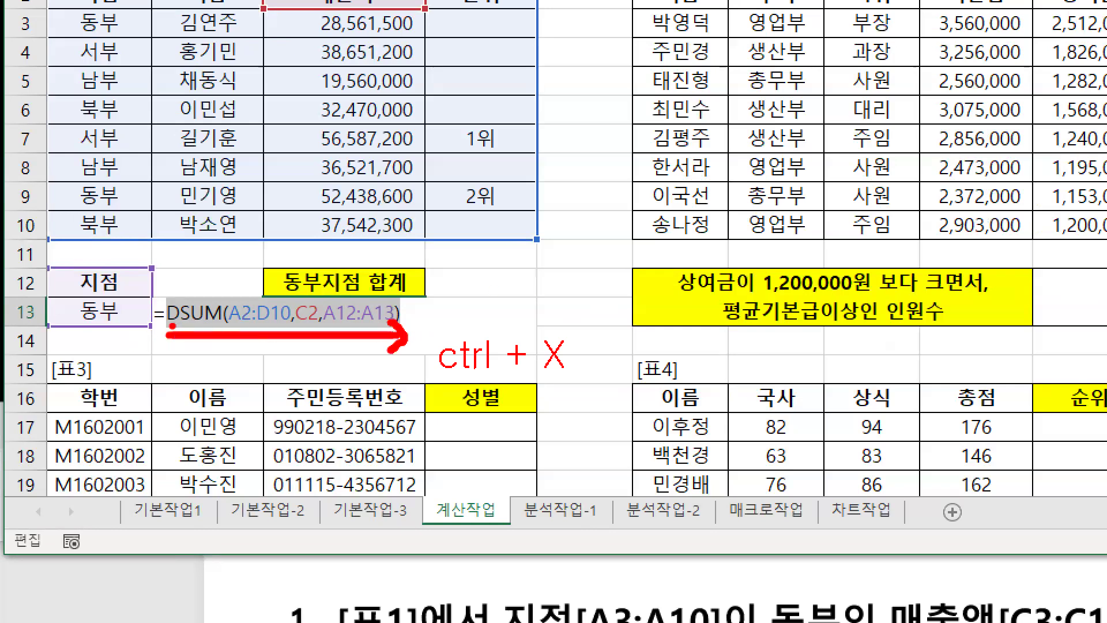
key(g)
key(e)
key(r)
mouse_move(167, 333)
mouse_down()
mouse_move(392, 332)
mouse_move(391, 345)
mouse_up()
Note 'Ctrl + X' and cut the DSUM expression out, then type rou
text(tctr)
text(l )
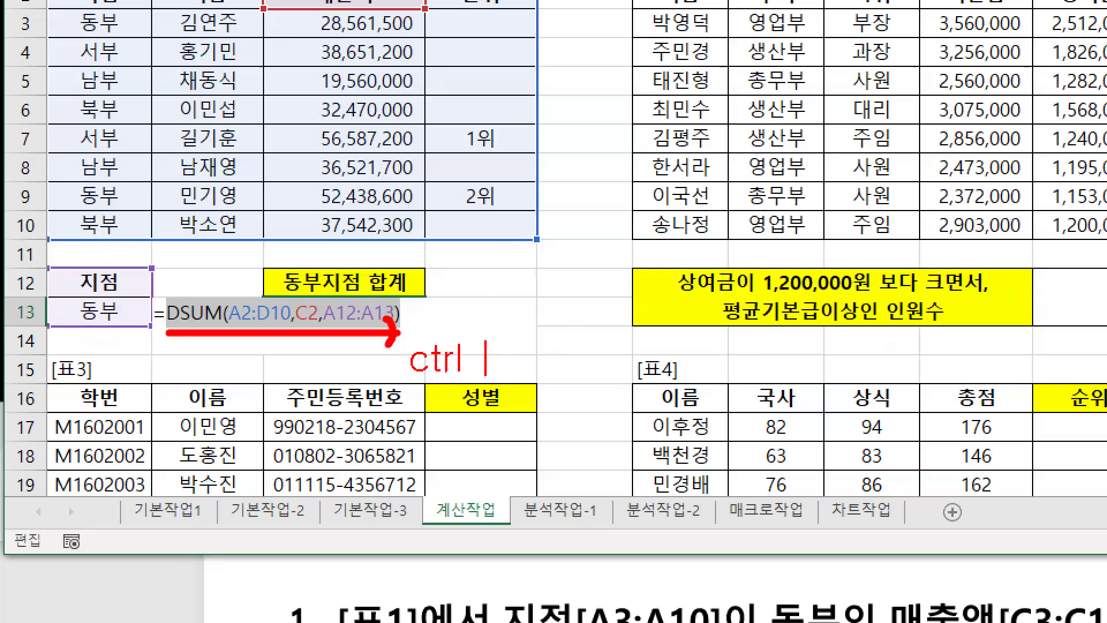
text(+ X)
key(Escape)
key(Escape)
right_click(311, 314)
click(380, 340)
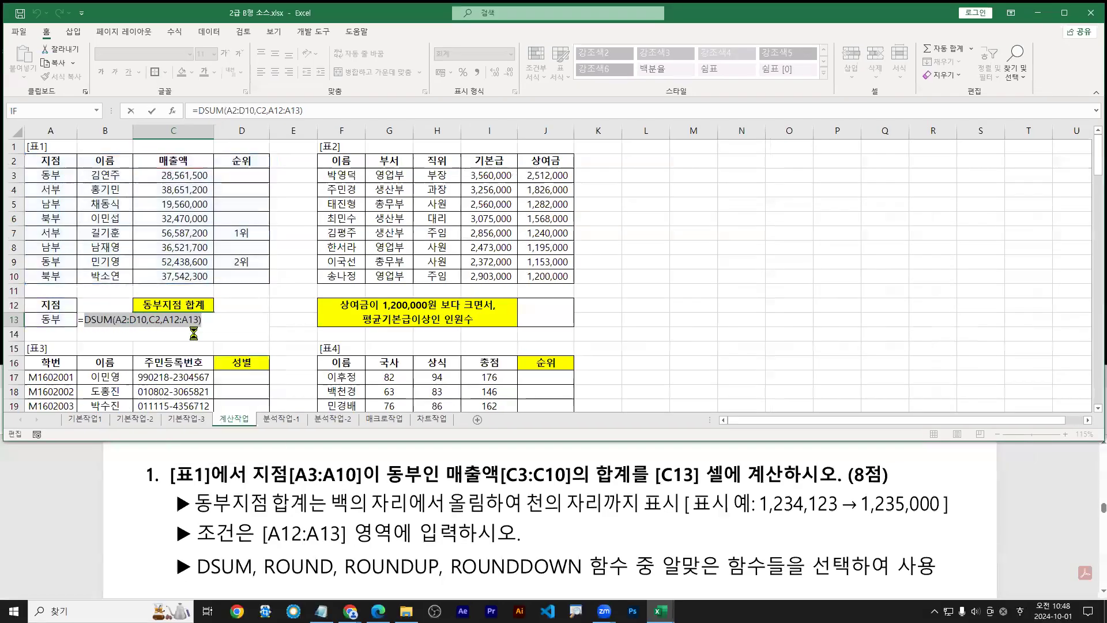
text(rou)
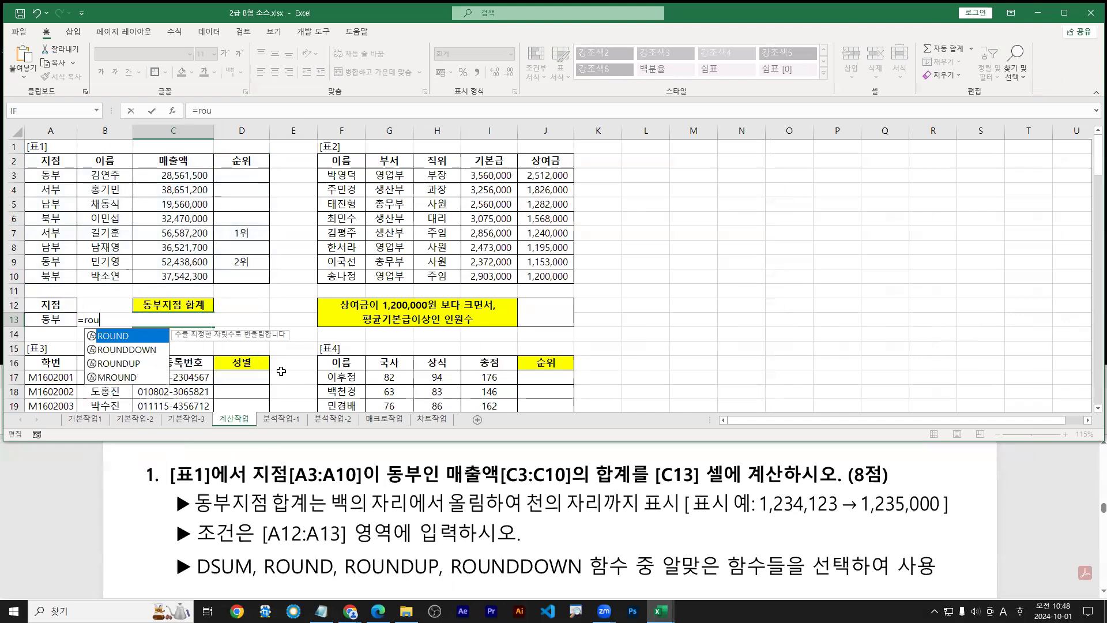
Insert ROUNDUP from the autocomplete suggestions so C13 reads =ROUNDUP(
key(ctrl+1)
click(87, 327)
drag(206, 405, 240, 413)
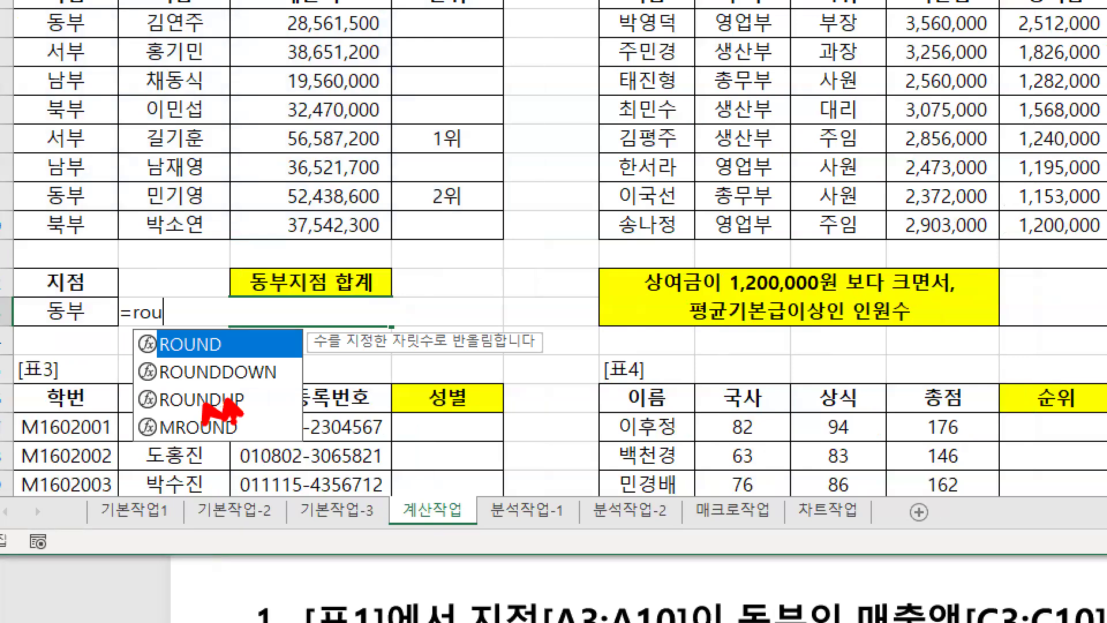
key(Escape)
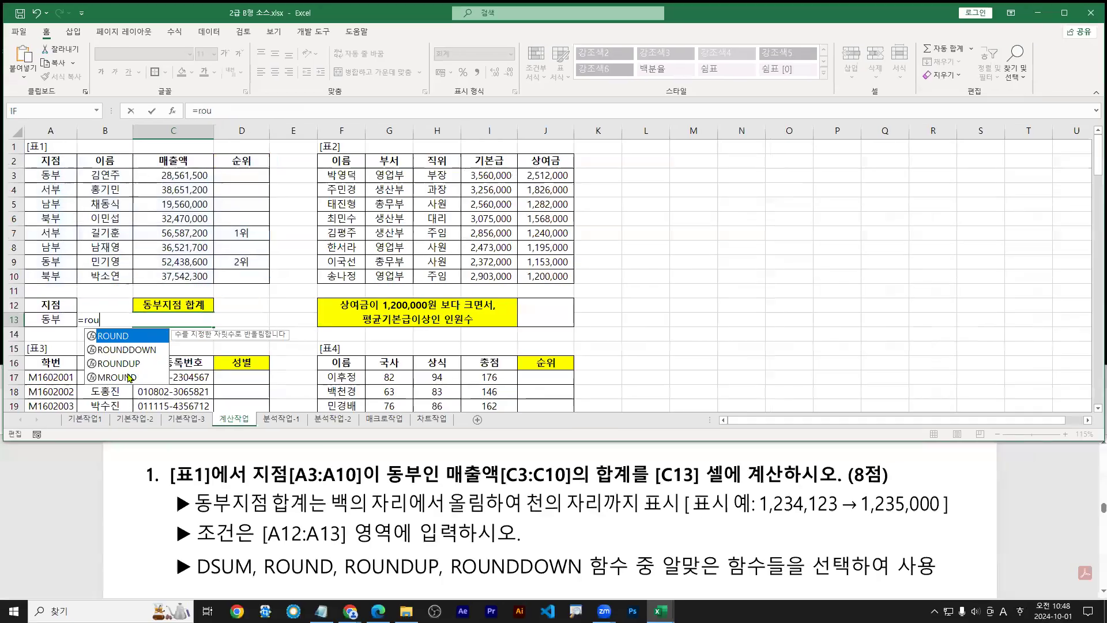
double_click(130, 364)
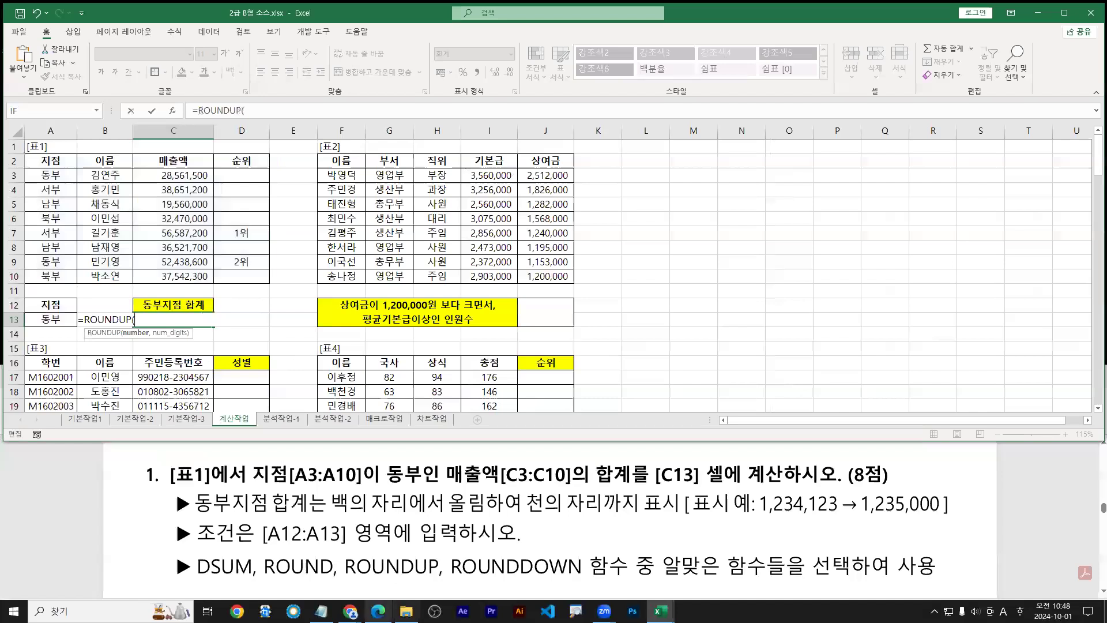
Review the round, roundup, rounddown and trunc syntax in the Notepad notes
click(321, 611)
scroll(297, 551, down, 10)
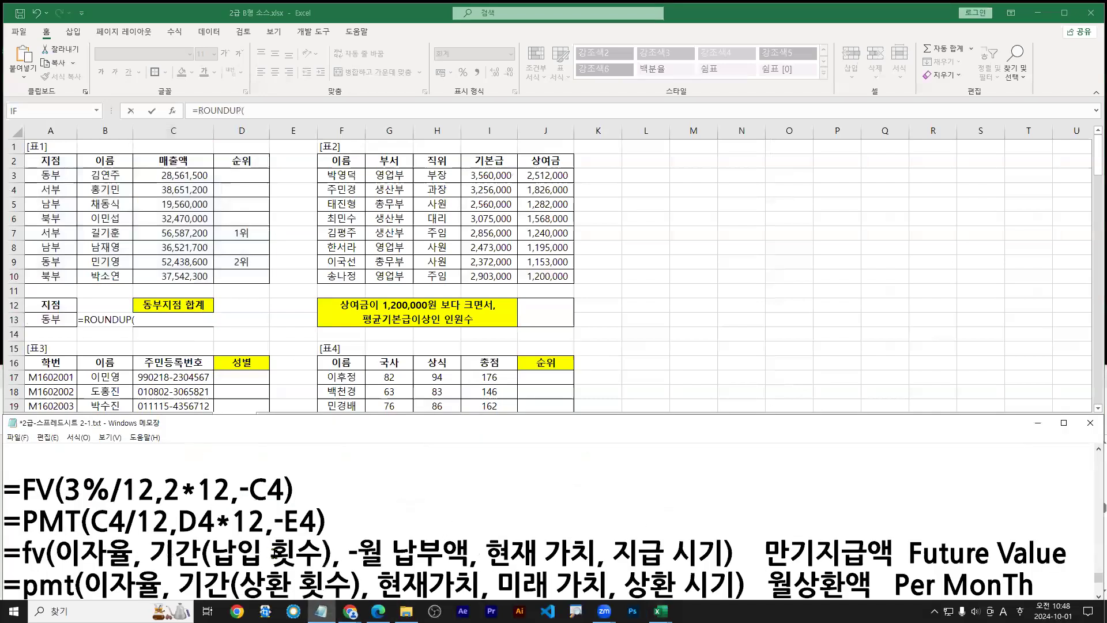
scroll(297, 551, up, 15)
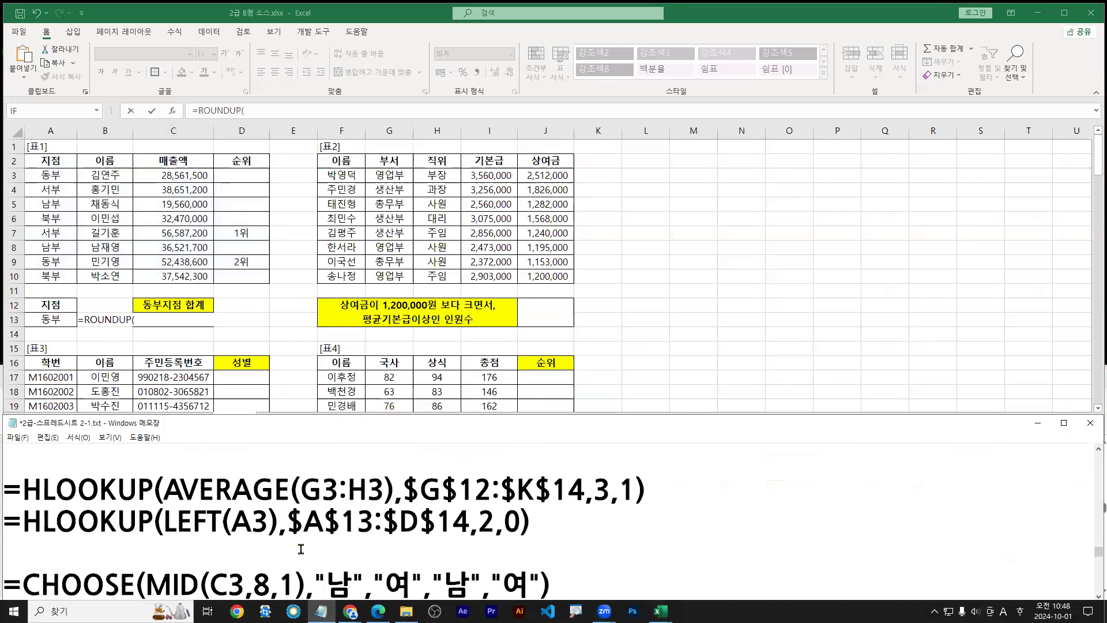
scroll(301, 544, up, 10)
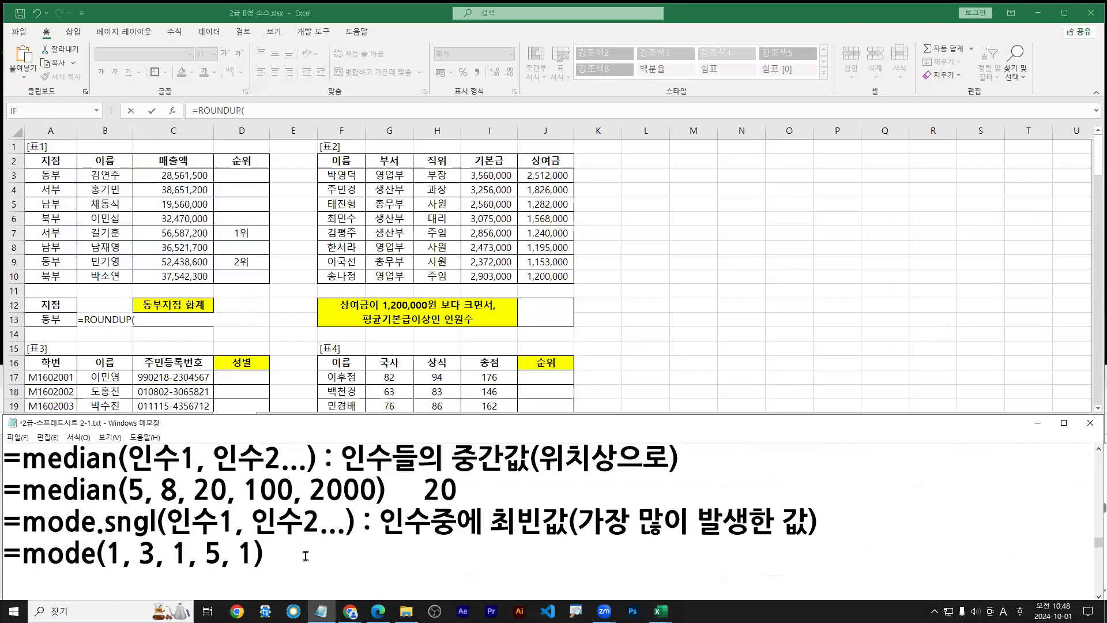
scroll(309, 552, up, 10)
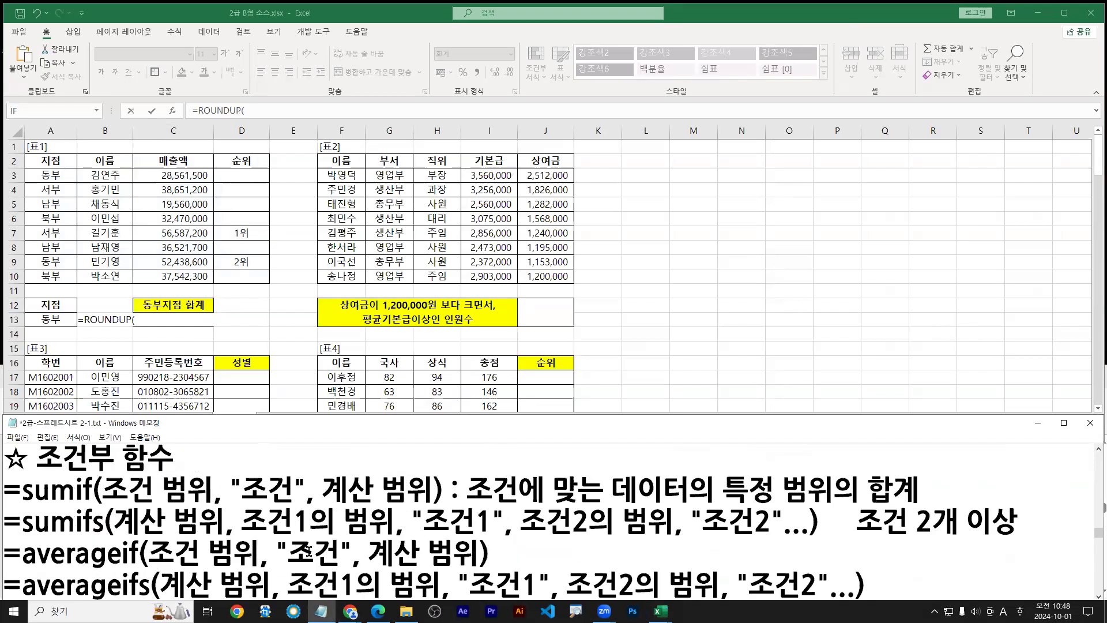
scroll(310, 552, down, 1)
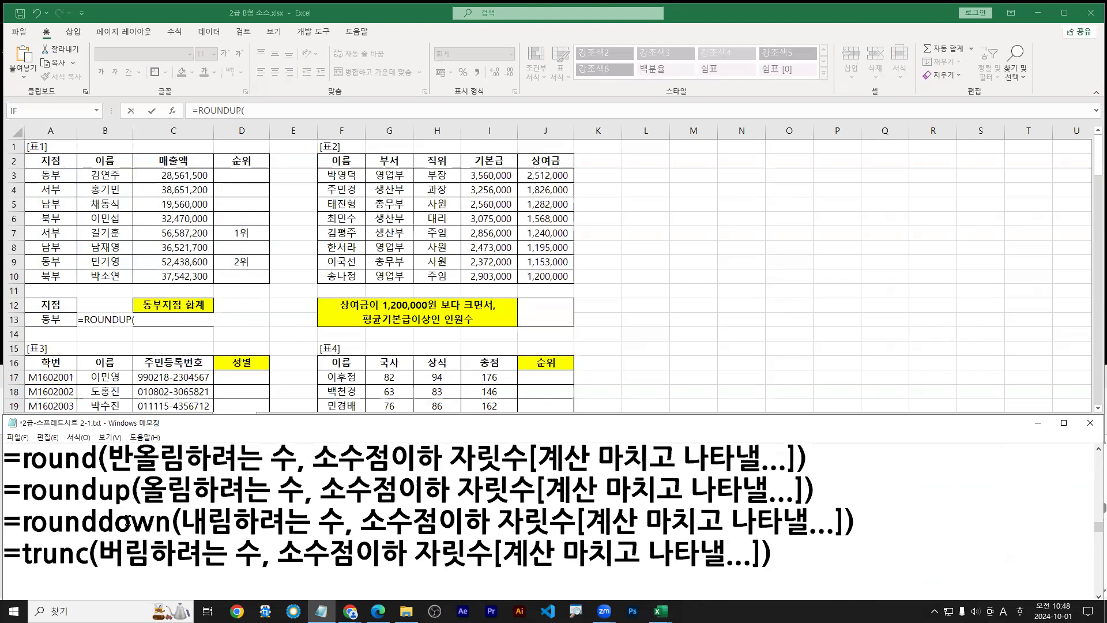
click(140, 320)
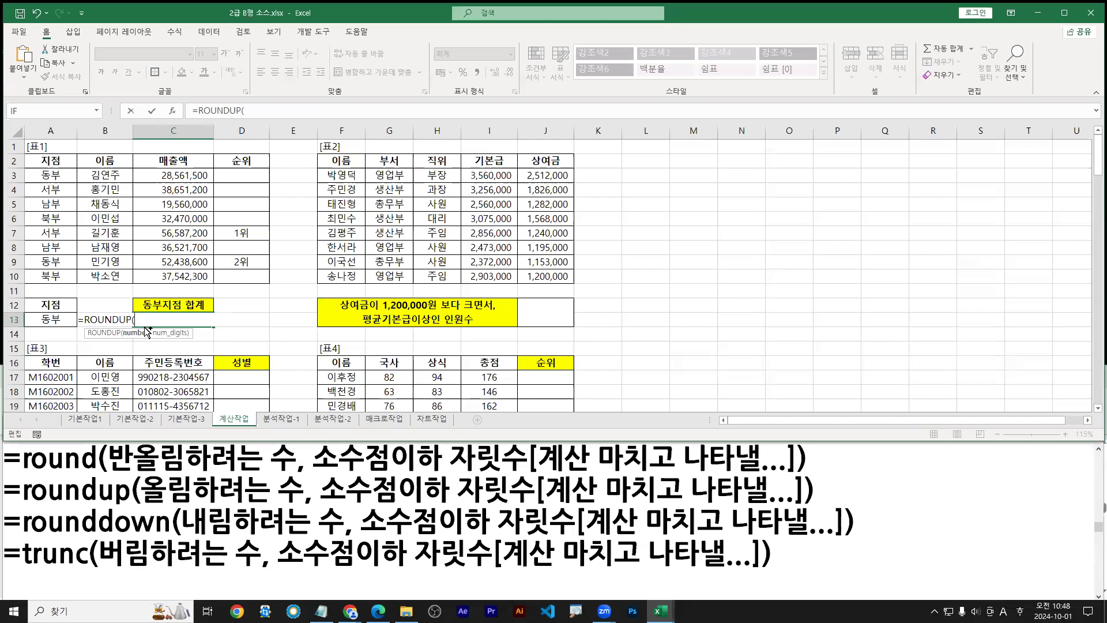
key(ctrl+a)
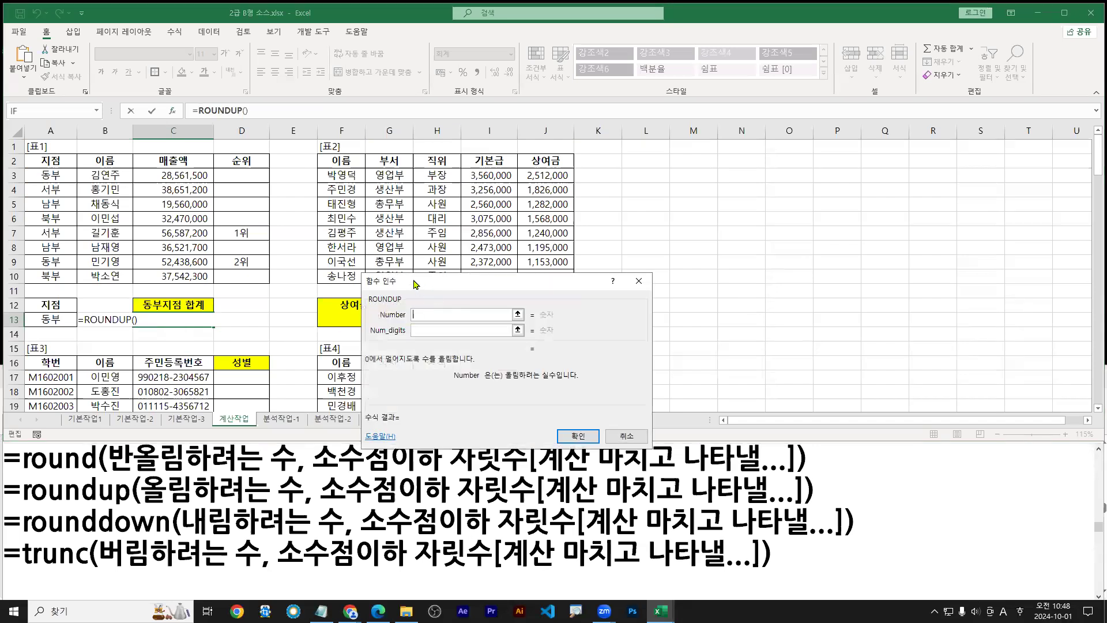
Paste the DSUM expression into ROUNDUP's Number argument
drag(415, 283, 237, 262)
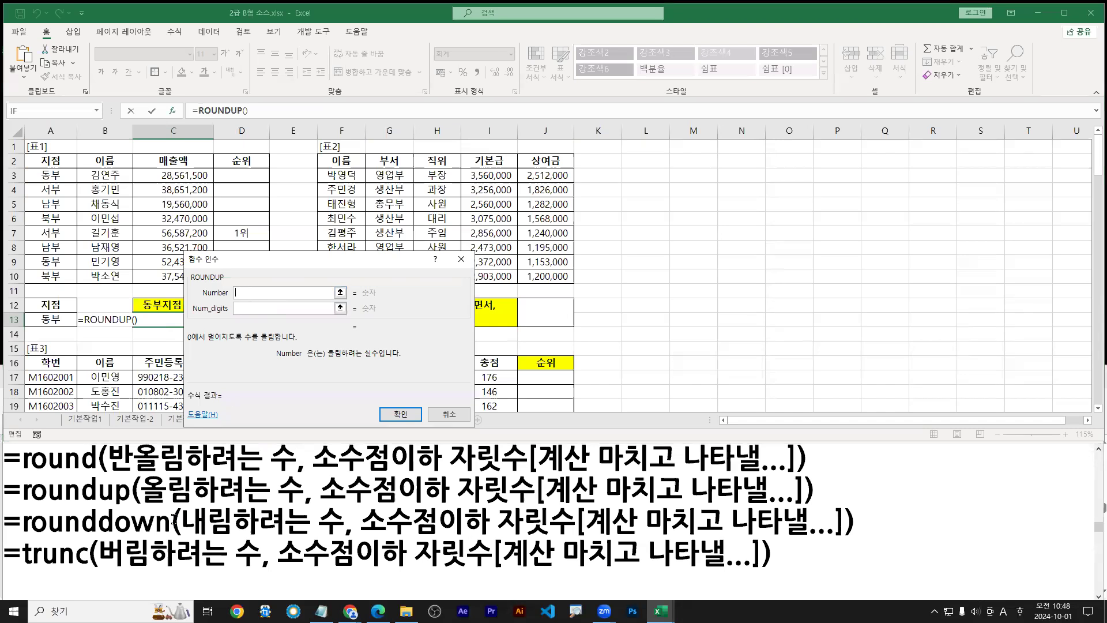
drag(143, 507, 301, 507)
drag(245, 292, 249, 292)
key(Escape)
click(253, 296)
key(ctrl+v)
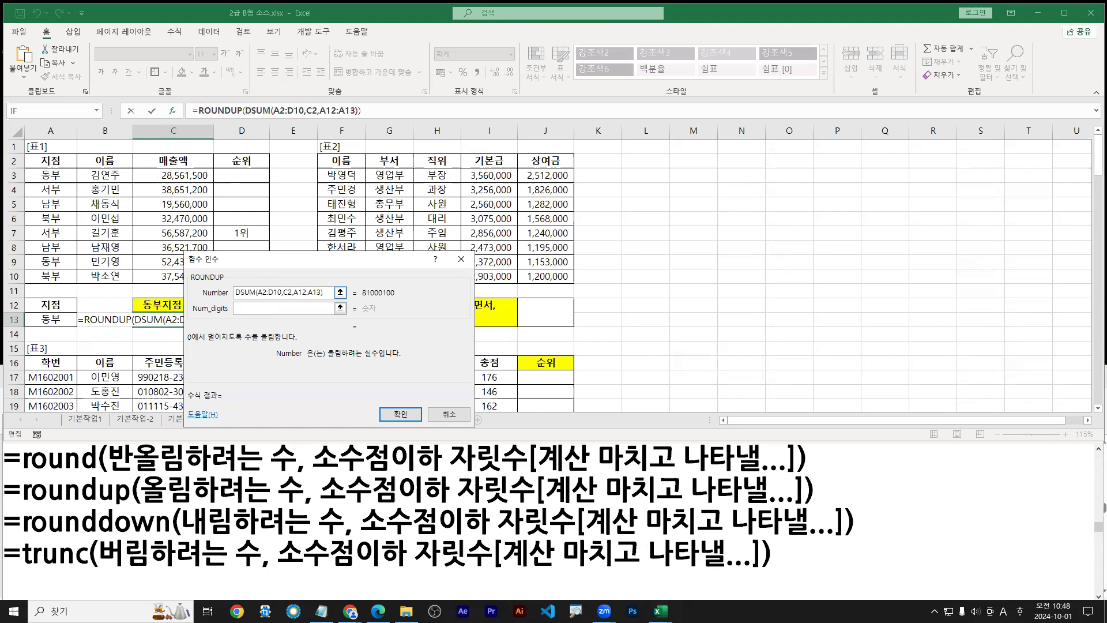
key(ctrl+1)
click(241, 290)
drag(243, 278, 271, 251)
text(tctr)
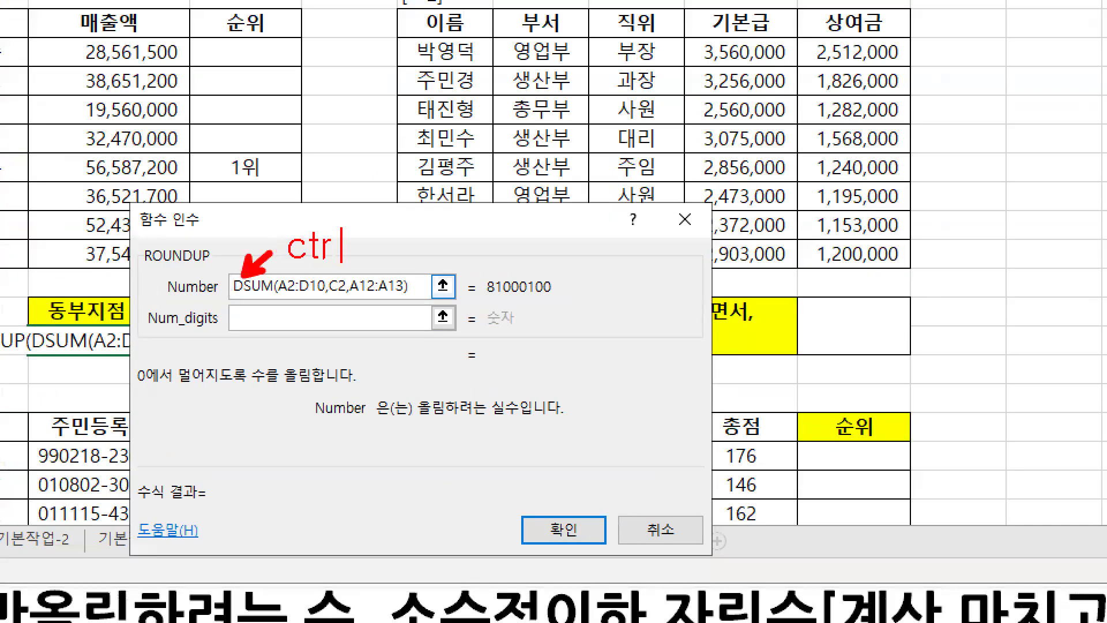
text(l + V)
Annotate the 81000100 preview to show rounding away its last three digits
drag(482, 301, 552, 301)
key(b)
mouse_move(139, 334)
mouse_down()
mouse_move(292, 334)
mouse_move(258, 360)
mouse_up()
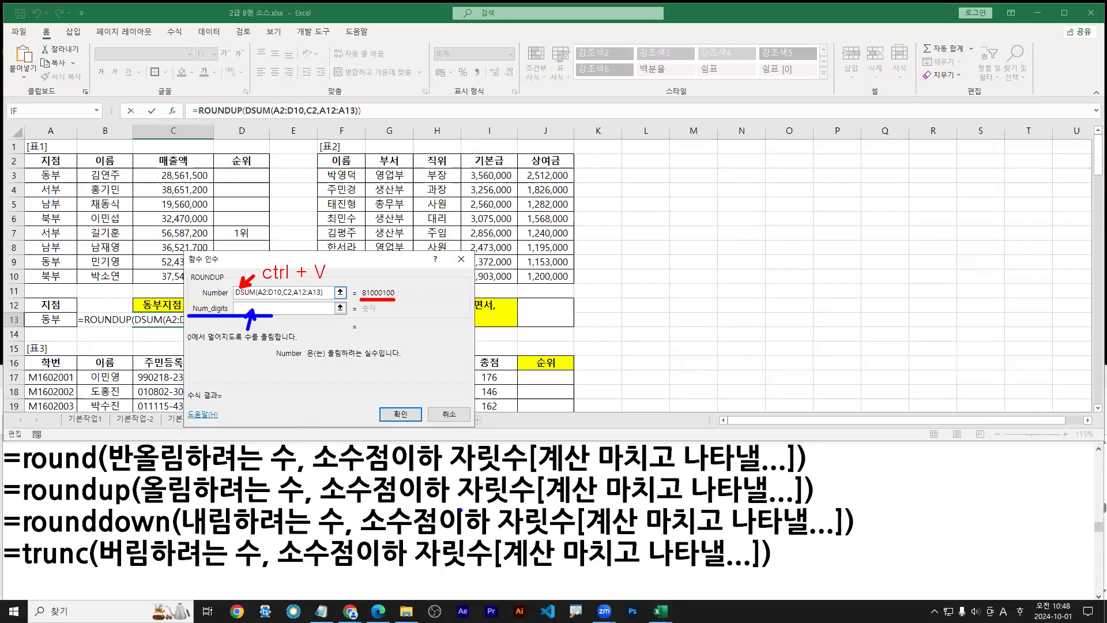
drag(326, 503, 535, 508)
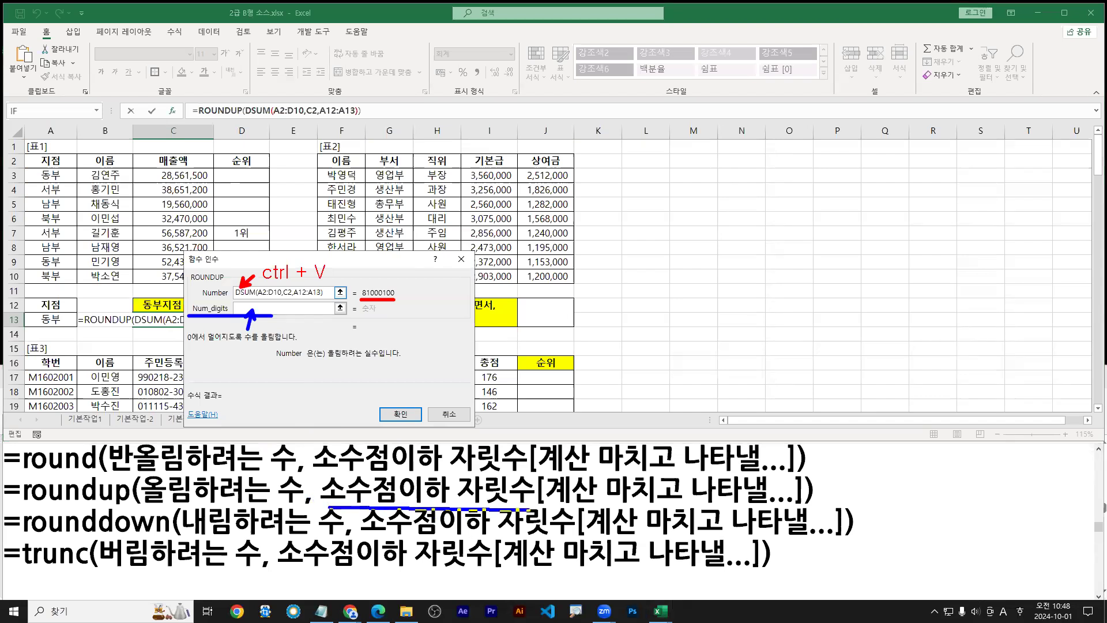
mouse_move(151, 505)
mouse_down()
mouse_move(533, 505)
mouse_move(330, 504)
mouse_up()
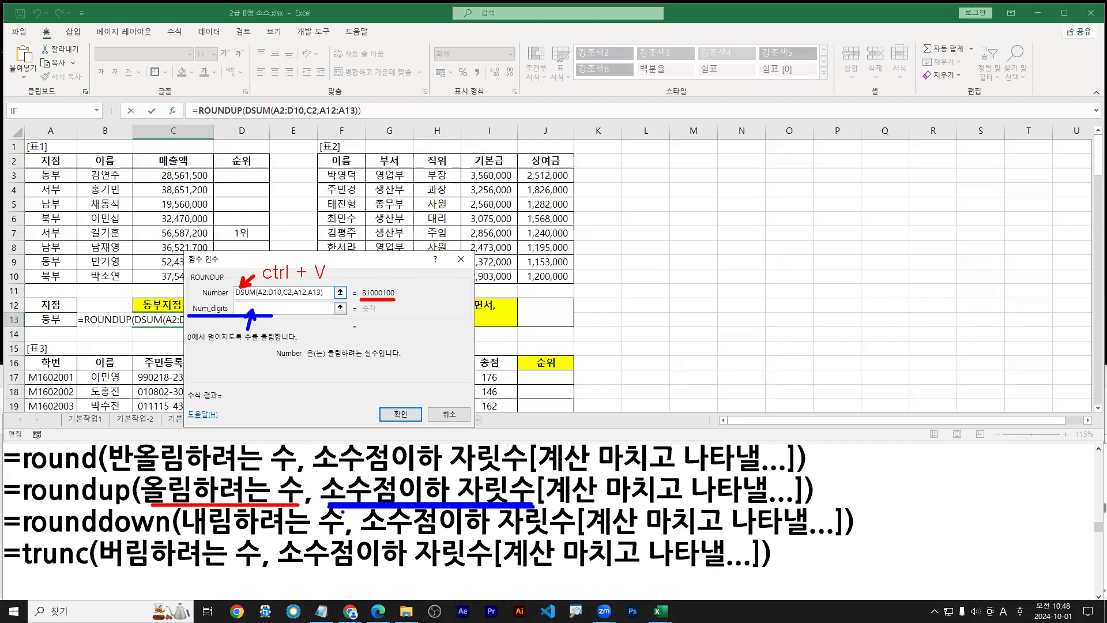
drag(324, 507, 513, 506)
click(405, 298)
drag(410, 299, 437, 296)
drag(394, 273, 397, 287)
key(Escape)
Enter -3 as Num_digits so C13 shows 81,001,000
click(261, 309)
text(-)
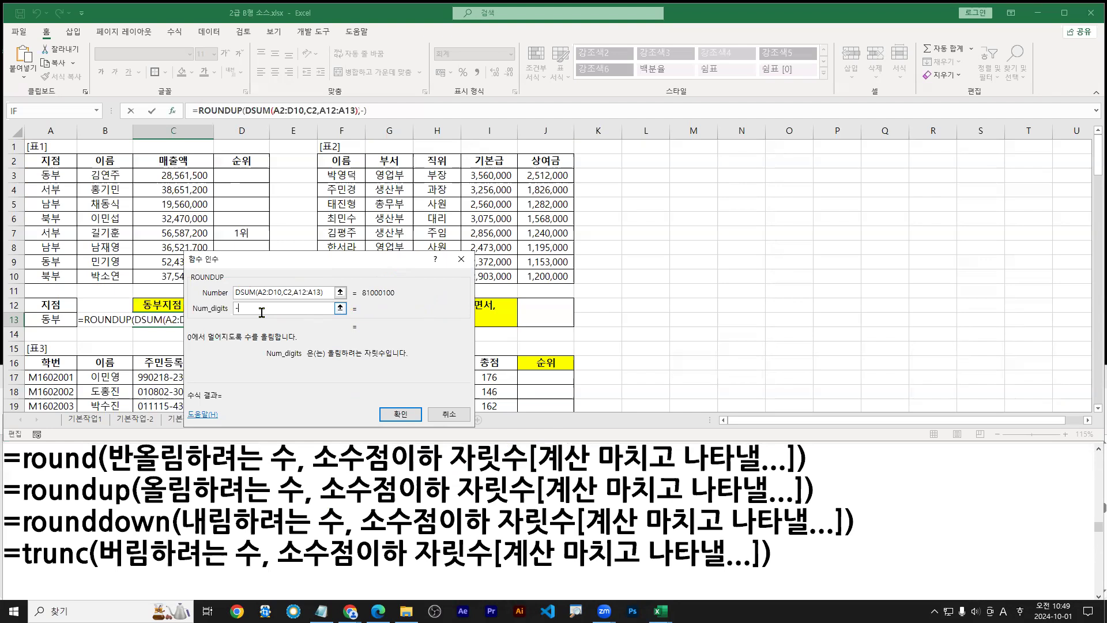
text(3)
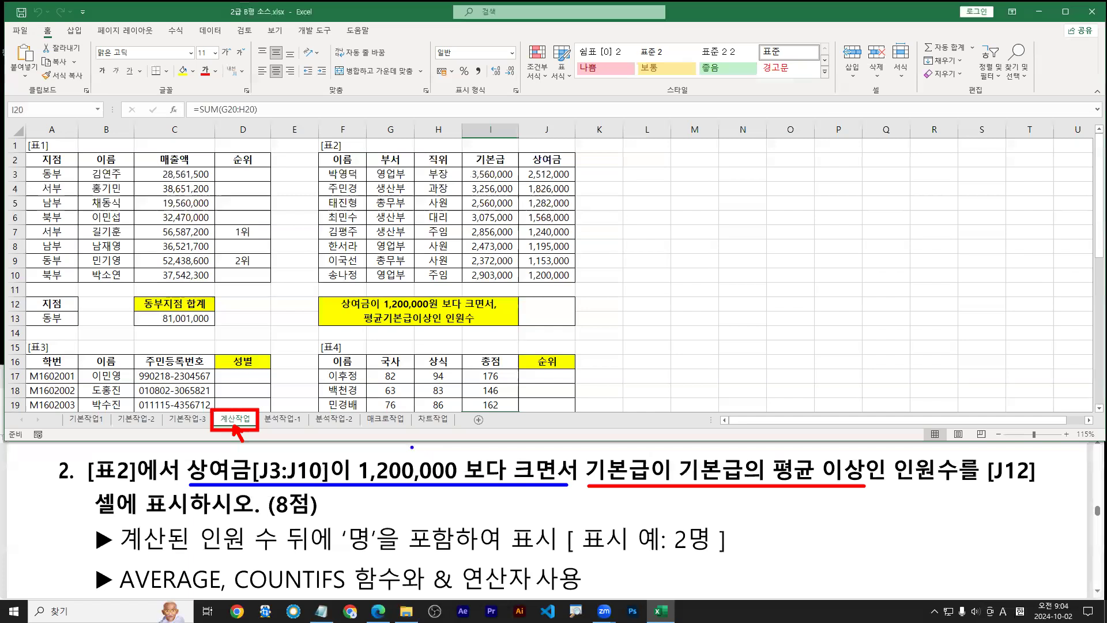
mouse_move(412, 447)
mouse_down()
mouse_move(393, 462)
mouse_move(422, 432)
mouse_move(419, 462)
mouse_up()
mouse_move(711, 439)
mouse_down()
mouse_move(720, 441)
mouse_move(709, 451)
mouse_move(731, 450)
mouse_move(701, 457)
mouse_move(707, 428)
mouse_move(741, 454)
mouse_up()
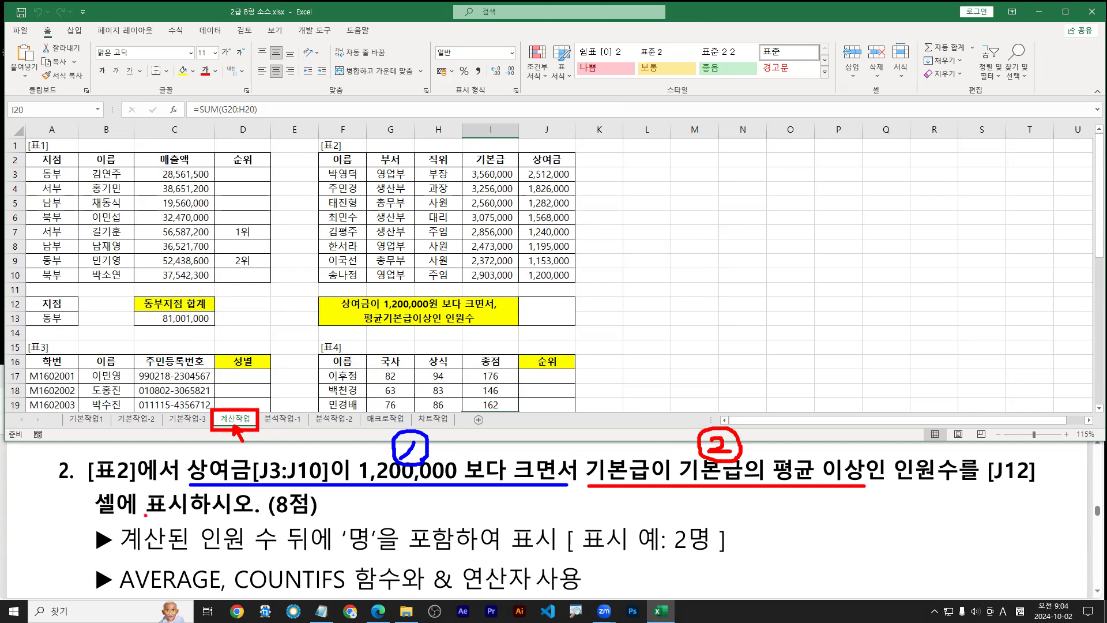
drag(237, 597, 353, 597)
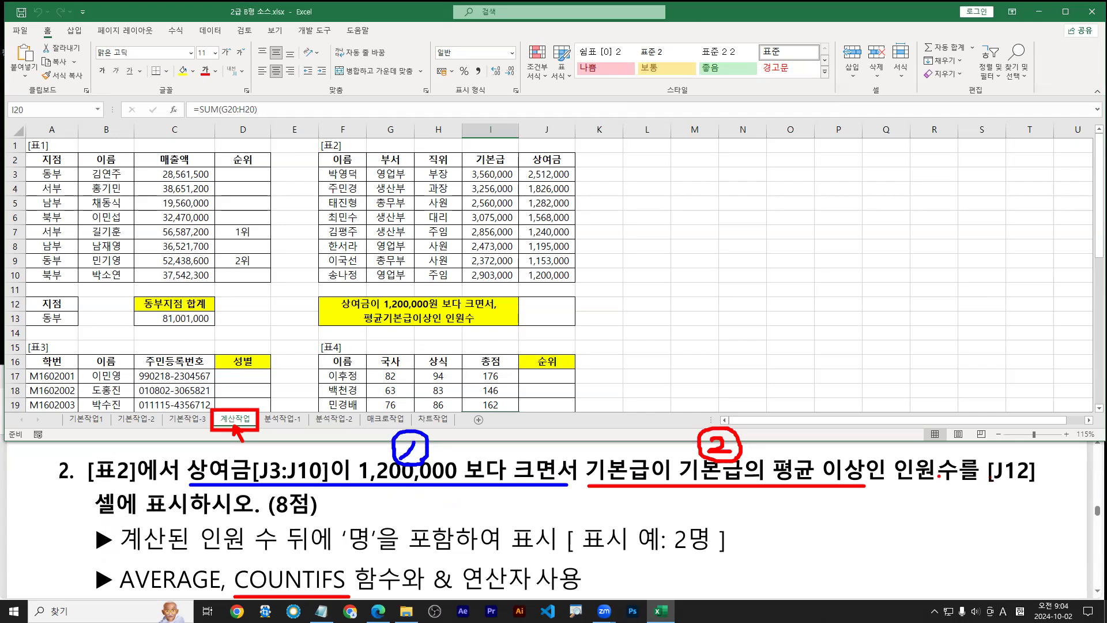
Mark up question 2's headcount conditions: AVERAGE, the 명 display and the & operator
drag(897, 487, 958, 487)
drag(959, 495, 190, 493)
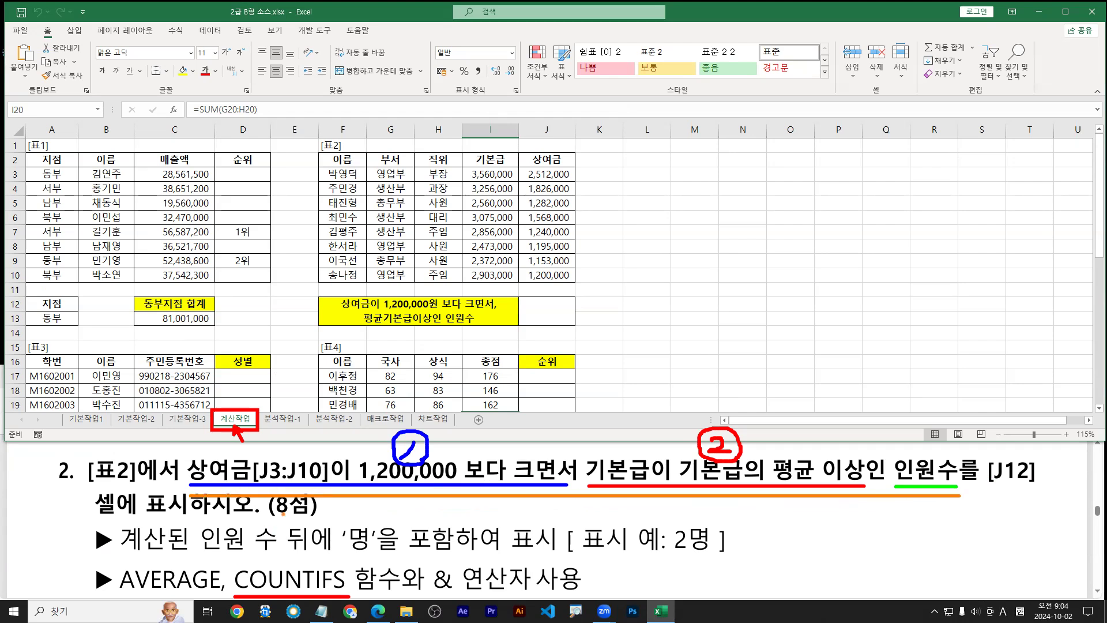
drag(326, 567, 405, 495)
drag(682, 481, 862, 480)
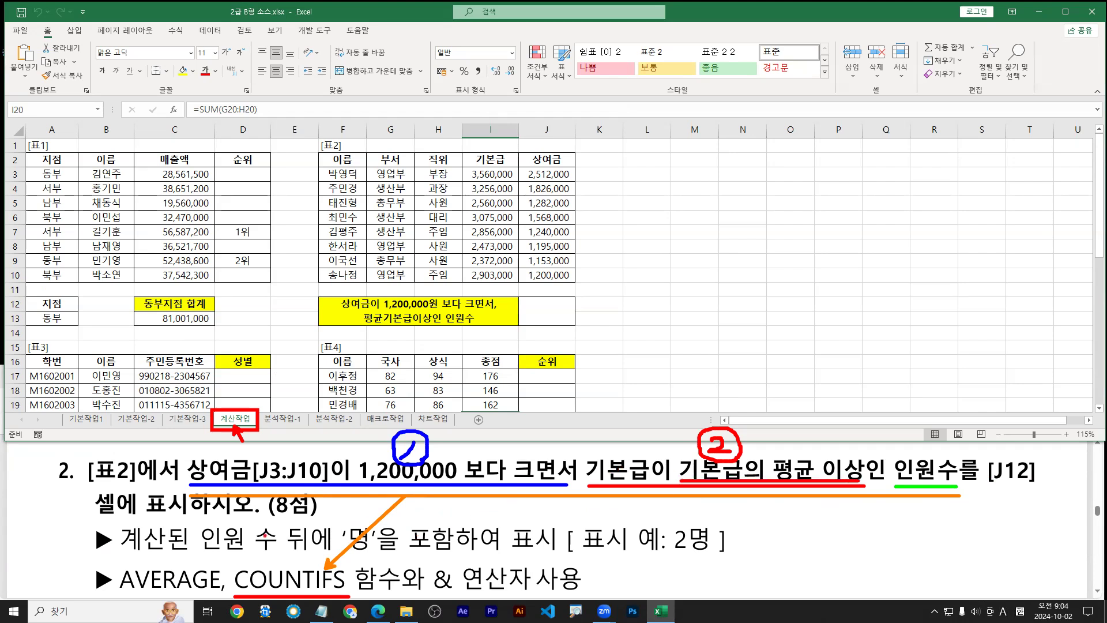
drag(125, 596, 212, 594)
drag(352, 553, 460, 553)
mouse_move(451, 595)
mouse_down()
mouse_move(425, 584)
mouse_move(548, 596)
mouse_up()
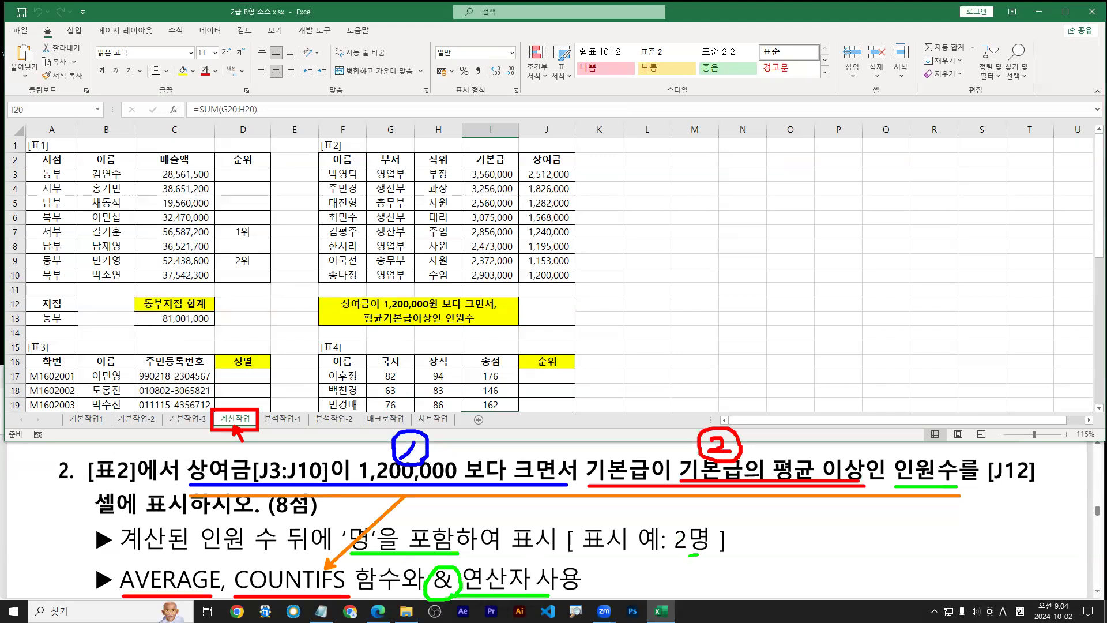
drag(696, 555, 694, 555)
key(Escape)
Start J12's formula as =COUNTIFS( from the =cou autocomplete list
click(553, 319)
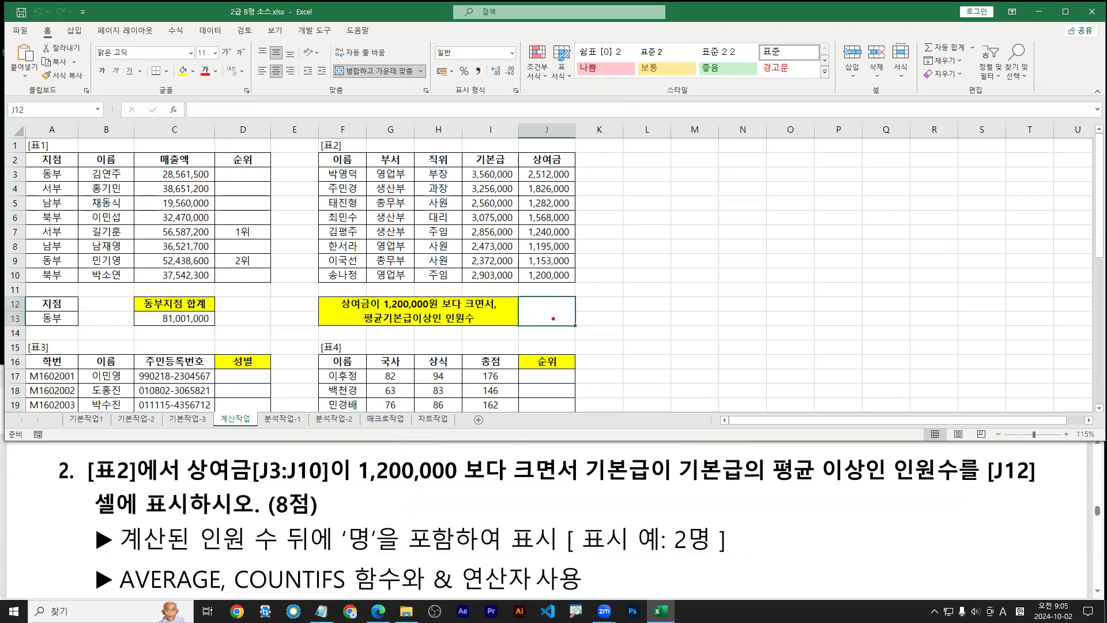
key(Escape)
text(=c)
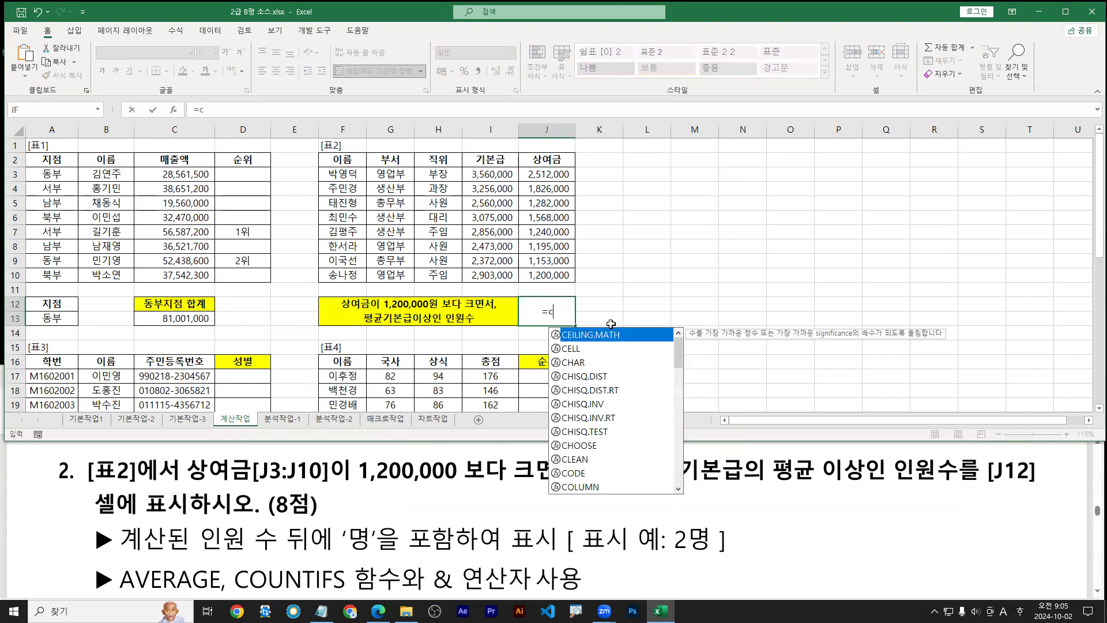
text(ou)
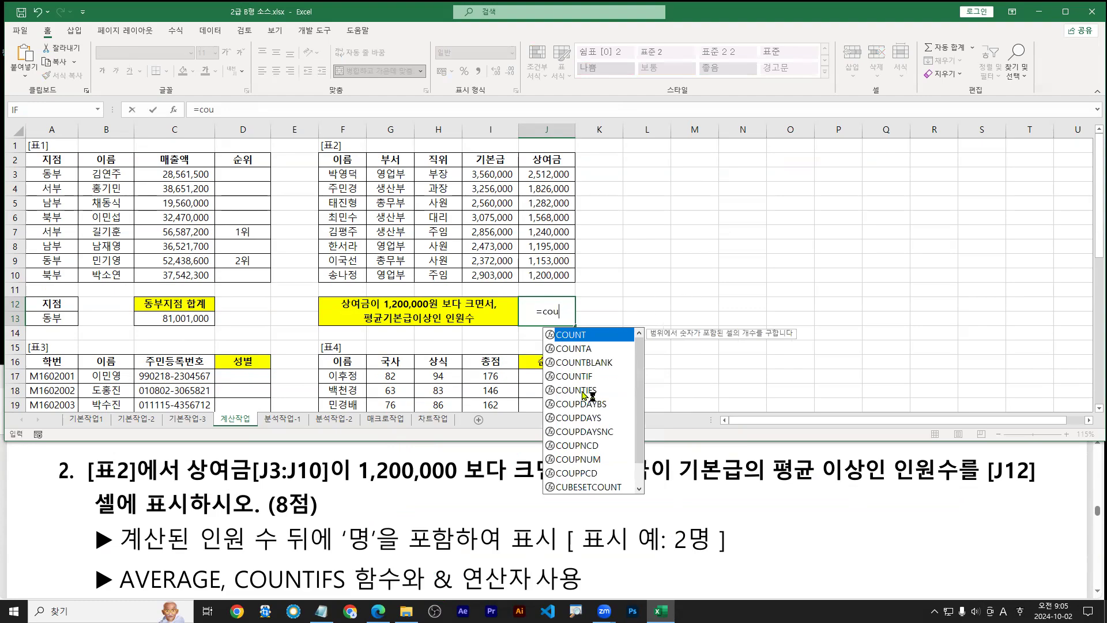
click(583, 392)
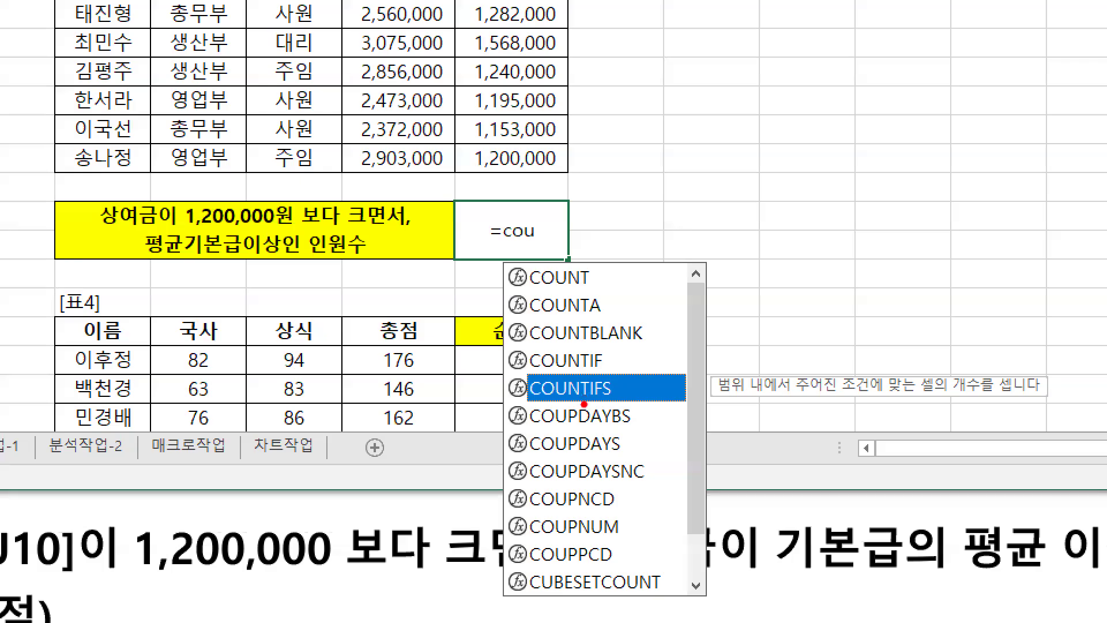
drag(584, 405, 593, 451)
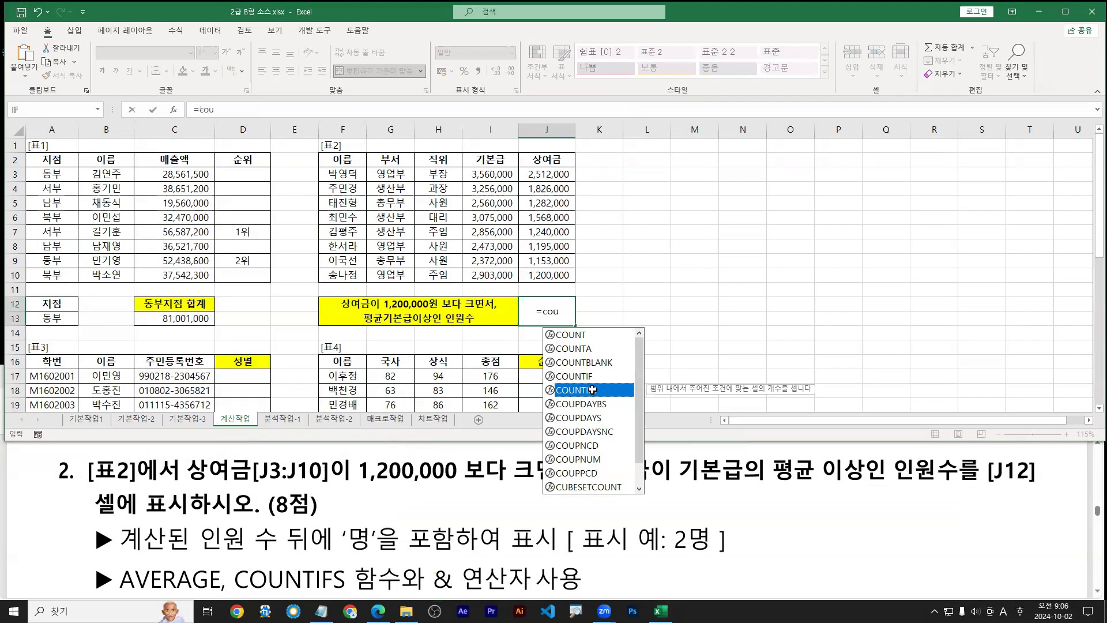
key(Tab)
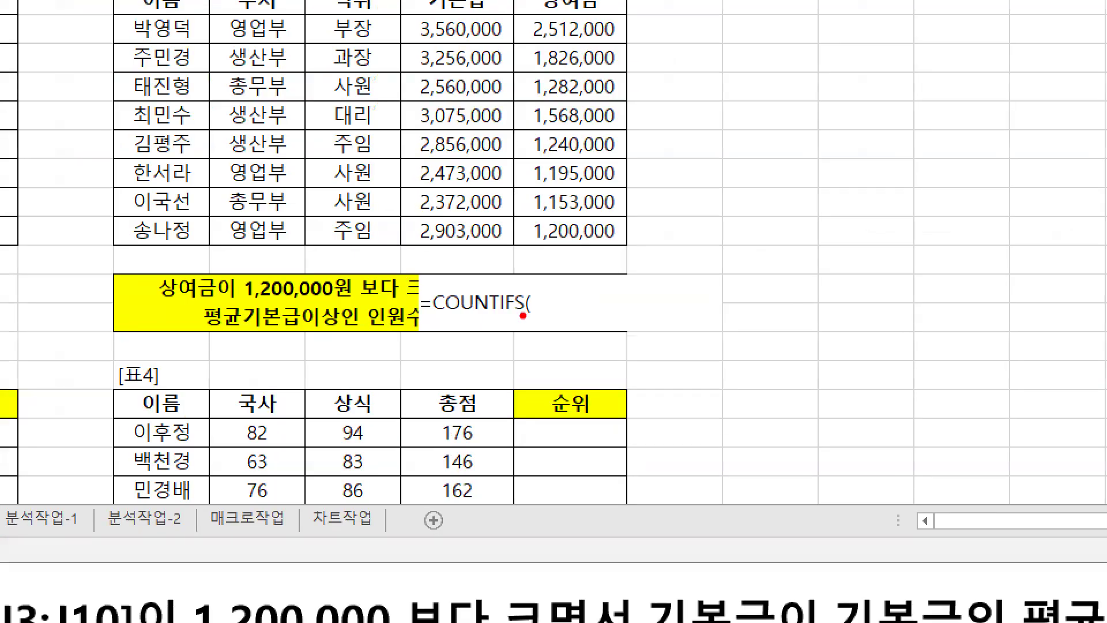
drag(526, 317, 532, 318)
text(tctrl + A)
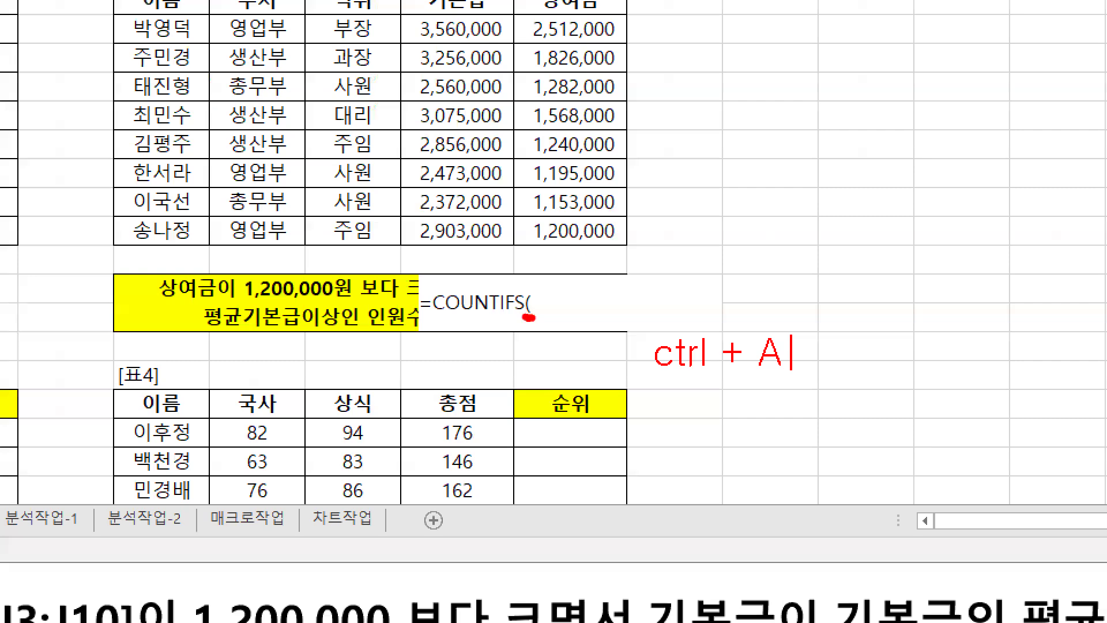
key(Escape)
key(Escape)
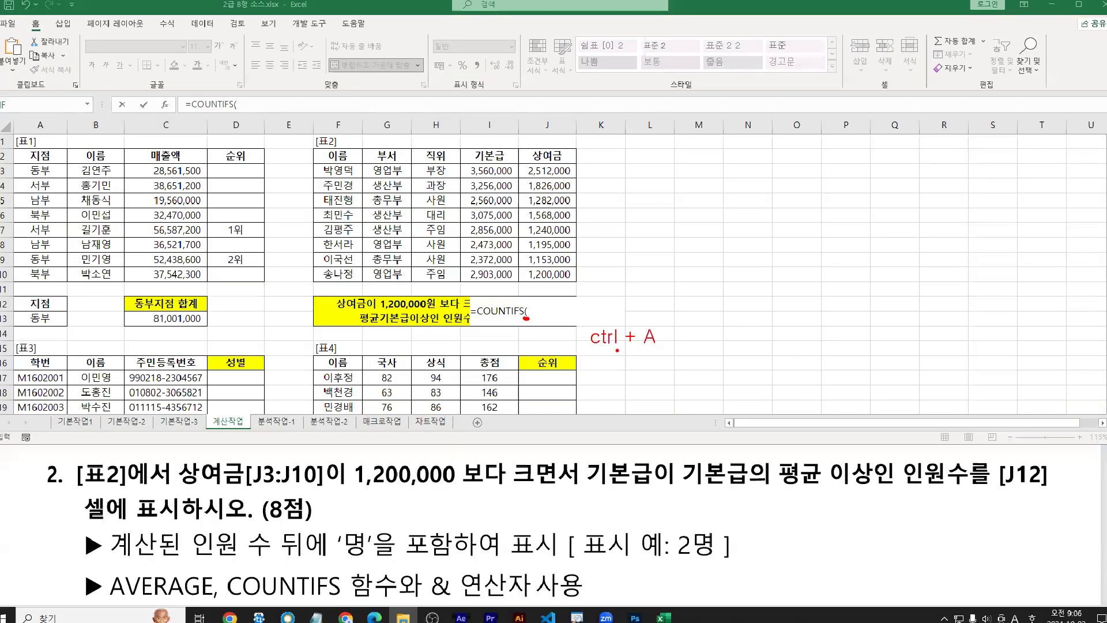
Open COUNTIFS Function Arguments with Ctrl+A and move the dialog aside
click(542, 318)
key(ctrl+a)
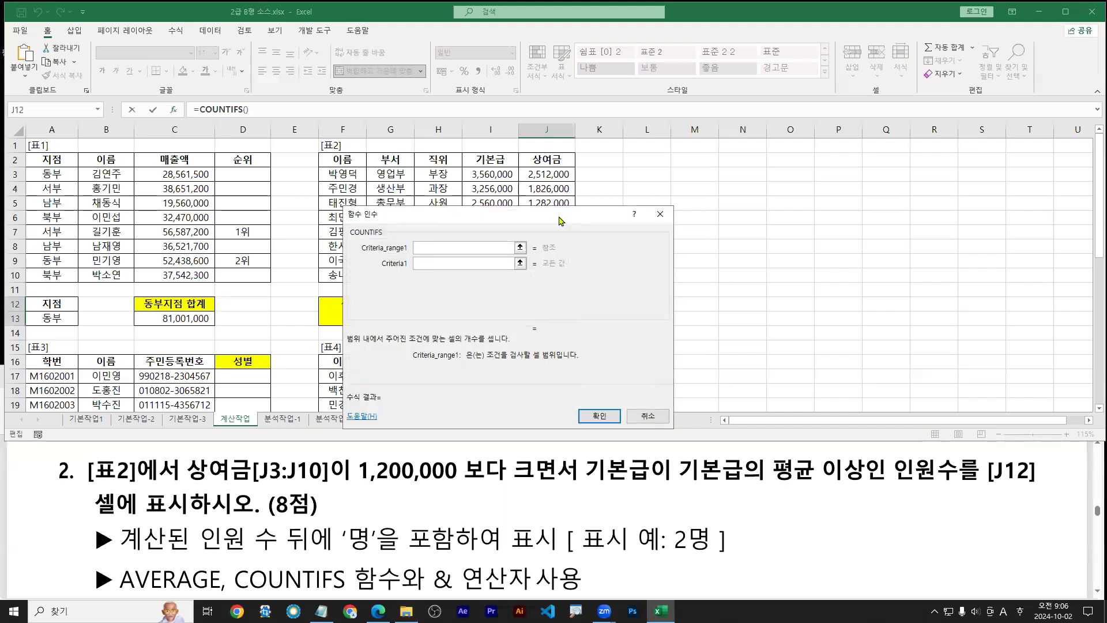
drag(569, 218, 802, 212)
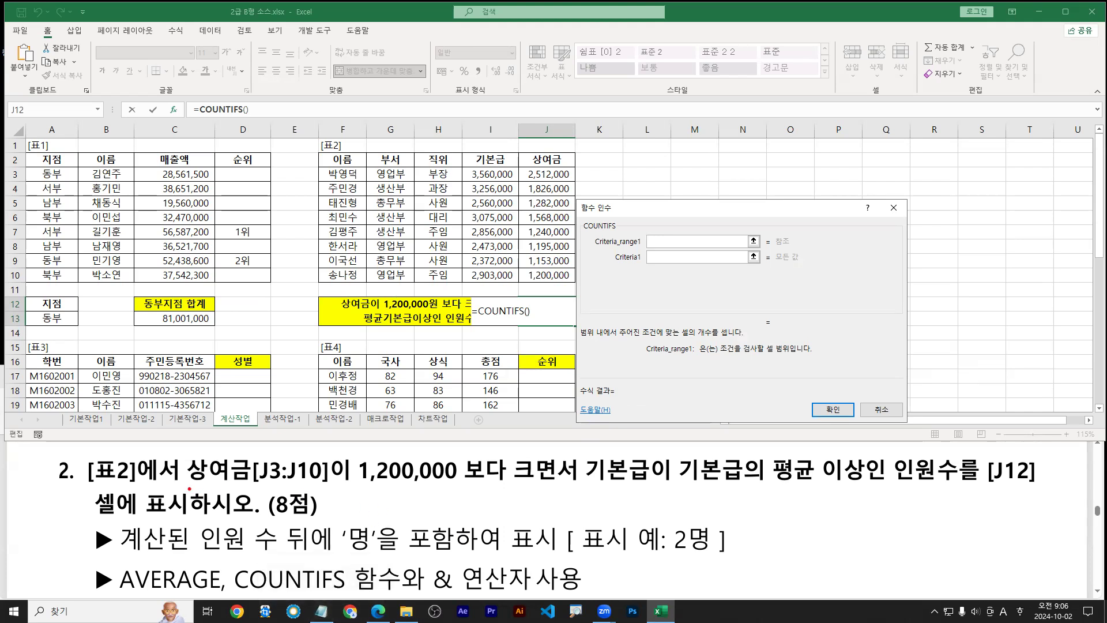
drag(185, 487, 583, 489)
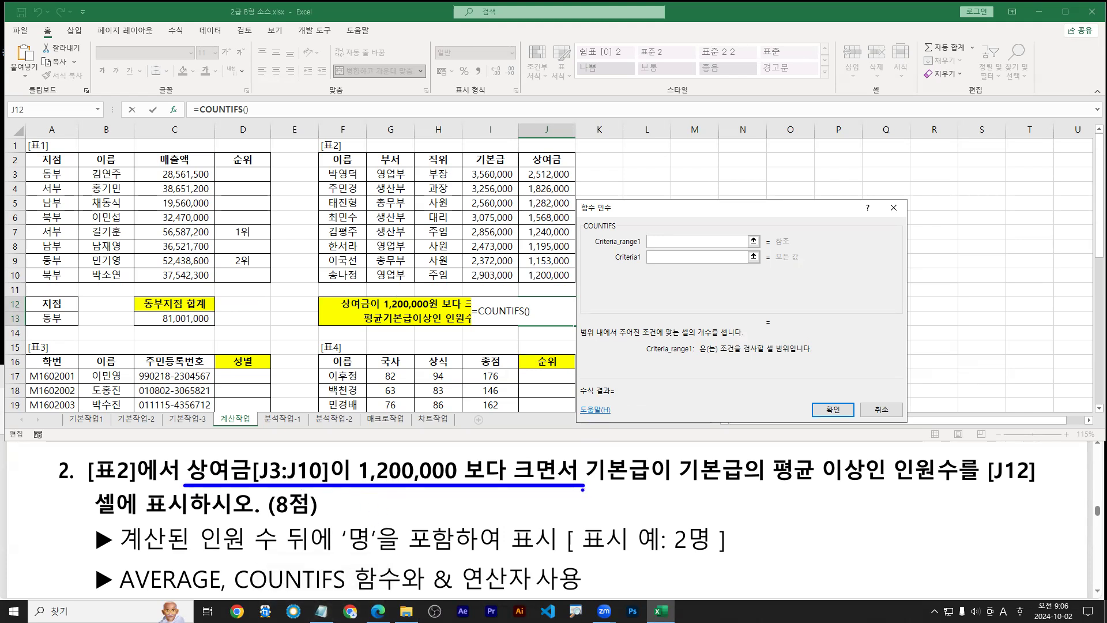
key(Escape)
Open the 2급-스프레드시트 2-1.txt notes in Notepad and scroll to the COUNTIFS syntax
click(322, 612)
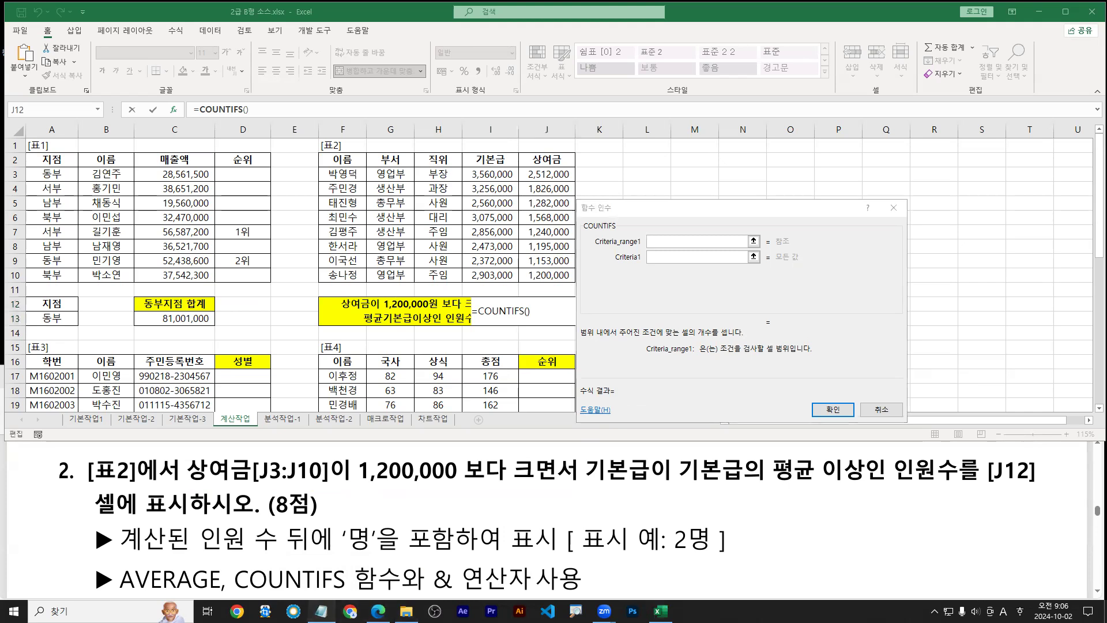
key(ctrl+o)
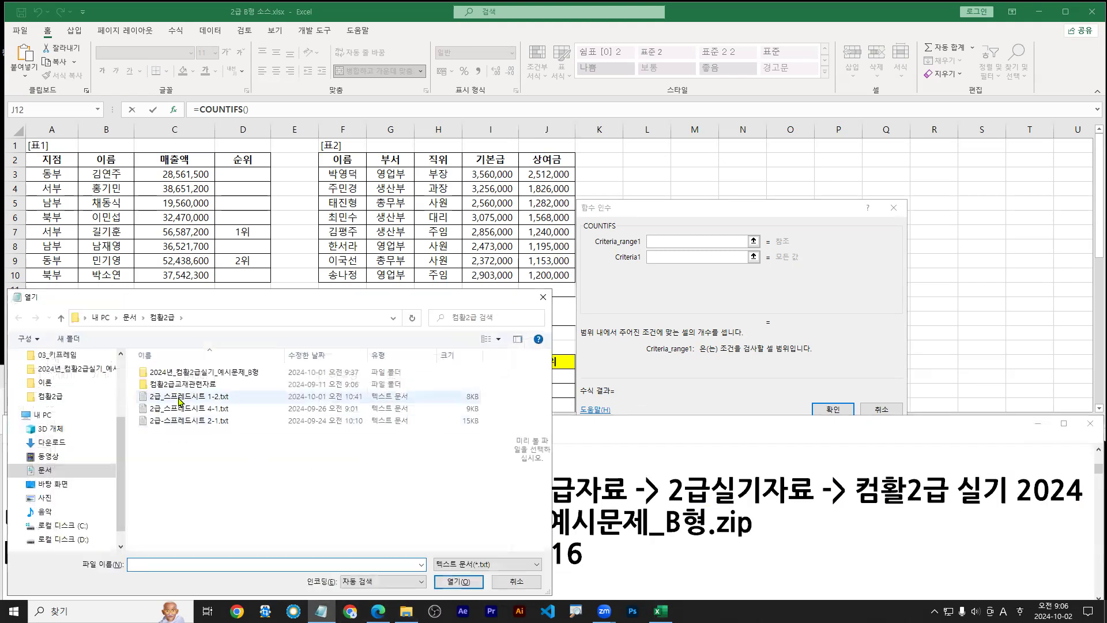
click(142, 424)
double_click(142, 425)
scroll(229, 519, down, 10)
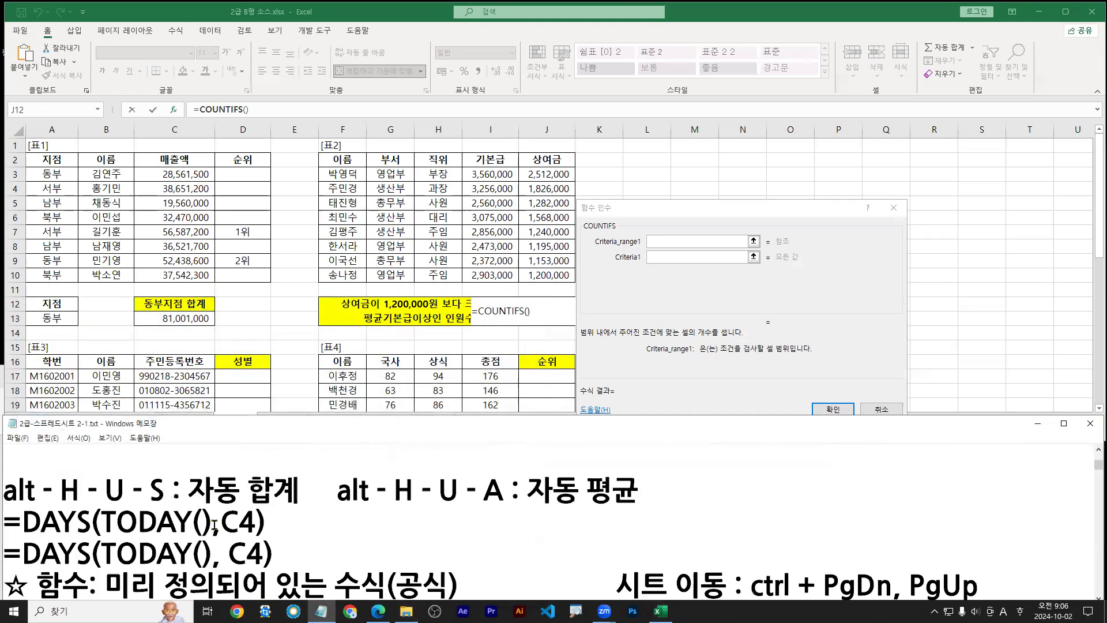
scroll(229, 536, down, 15)
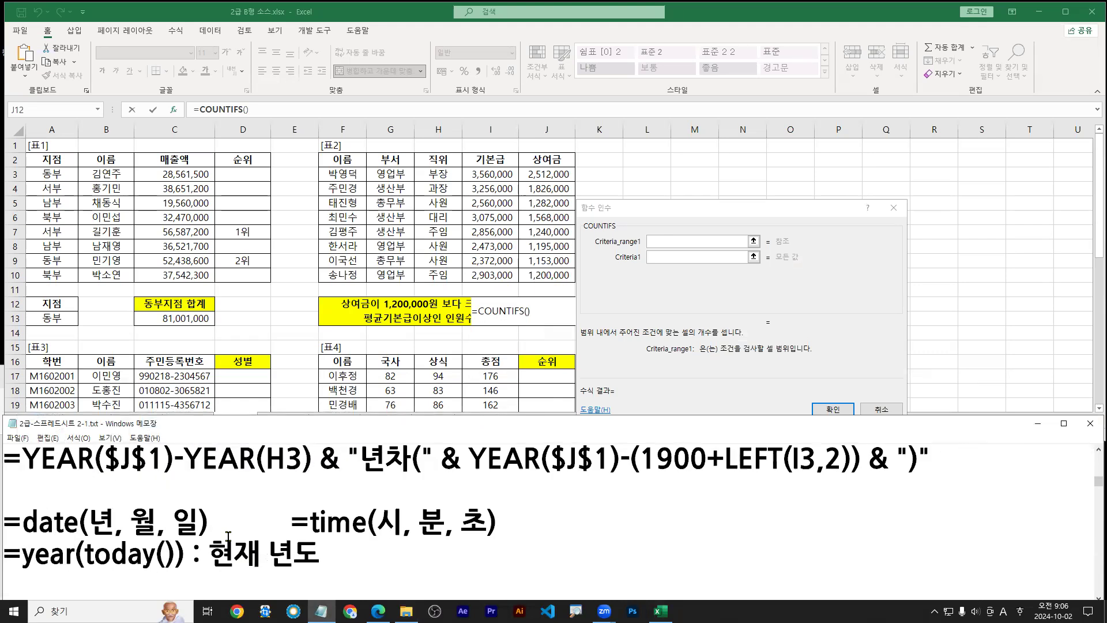
scroll(228, 536, down, 10)
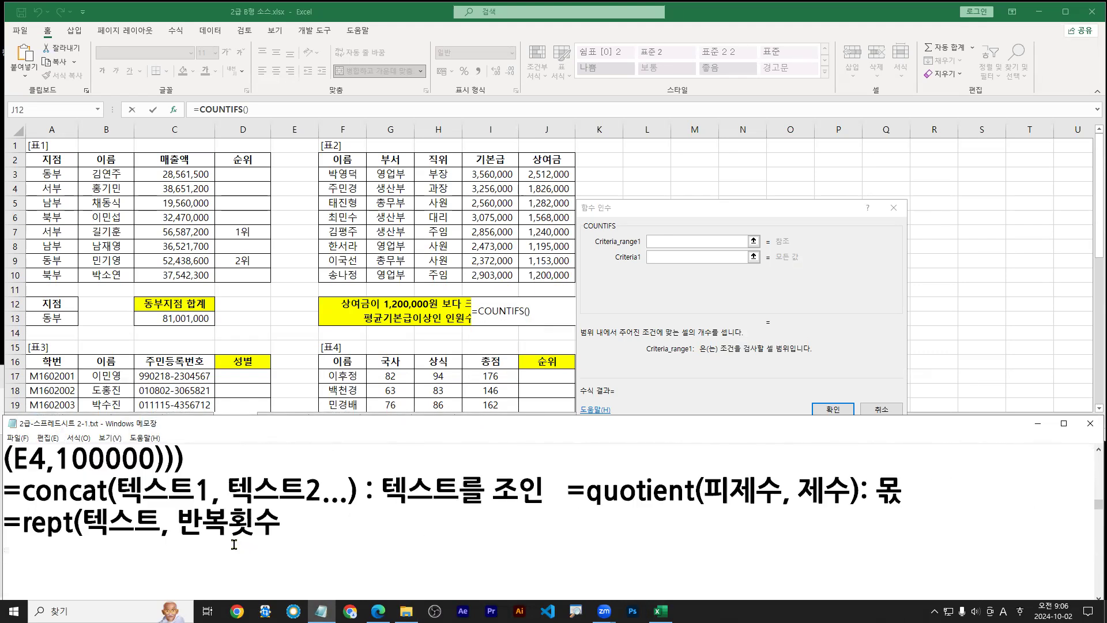
Fill Criteria_range1 with the 상여금 range J3:J10
click(670, 250)
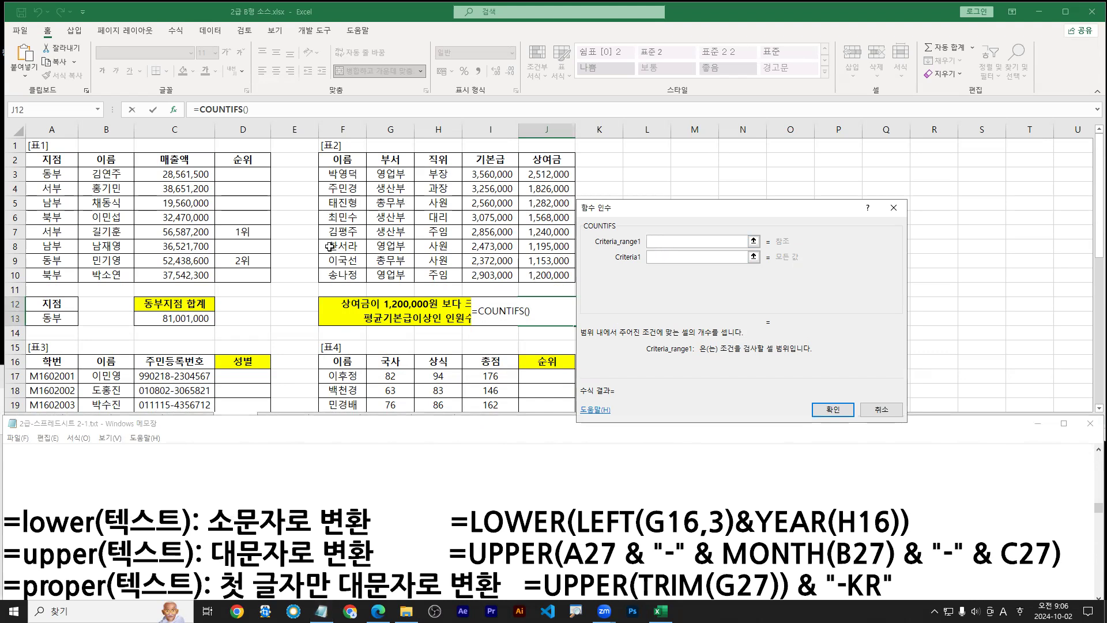
drag(542, 173, 548, 275)
scroll(387, 525, down, 6)
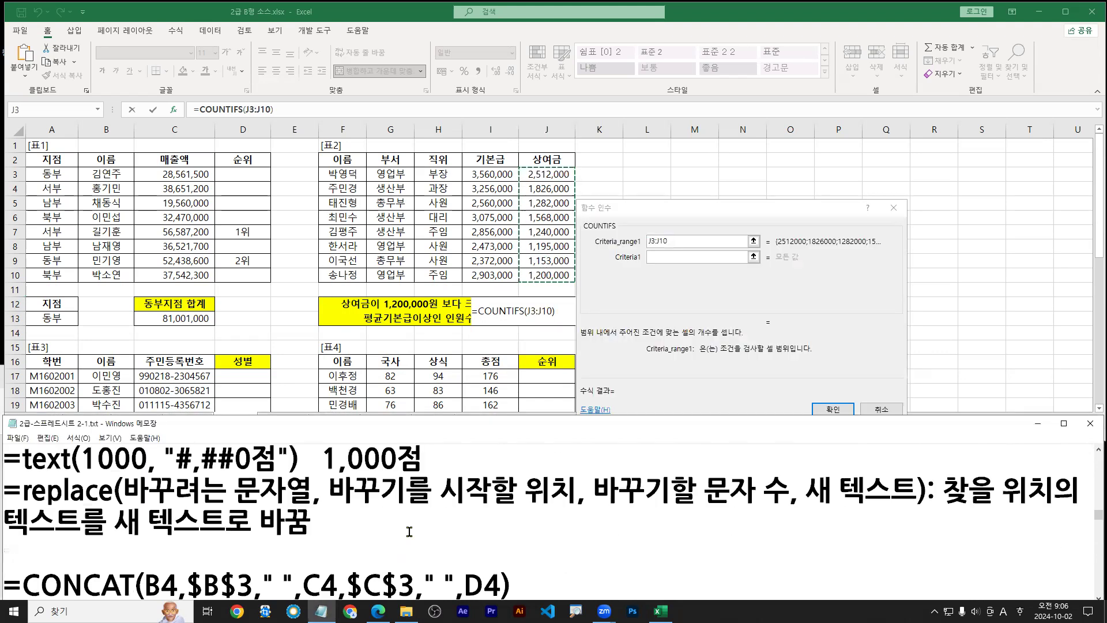
scroll(409, 532, down, 15)
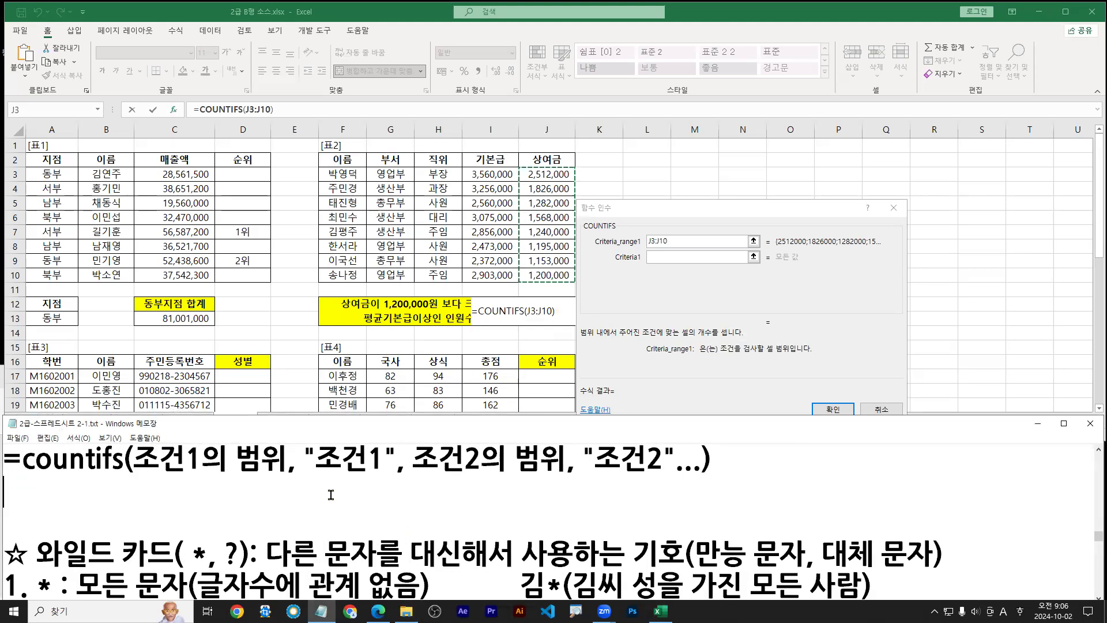
scroll(332, 493, up, 1)
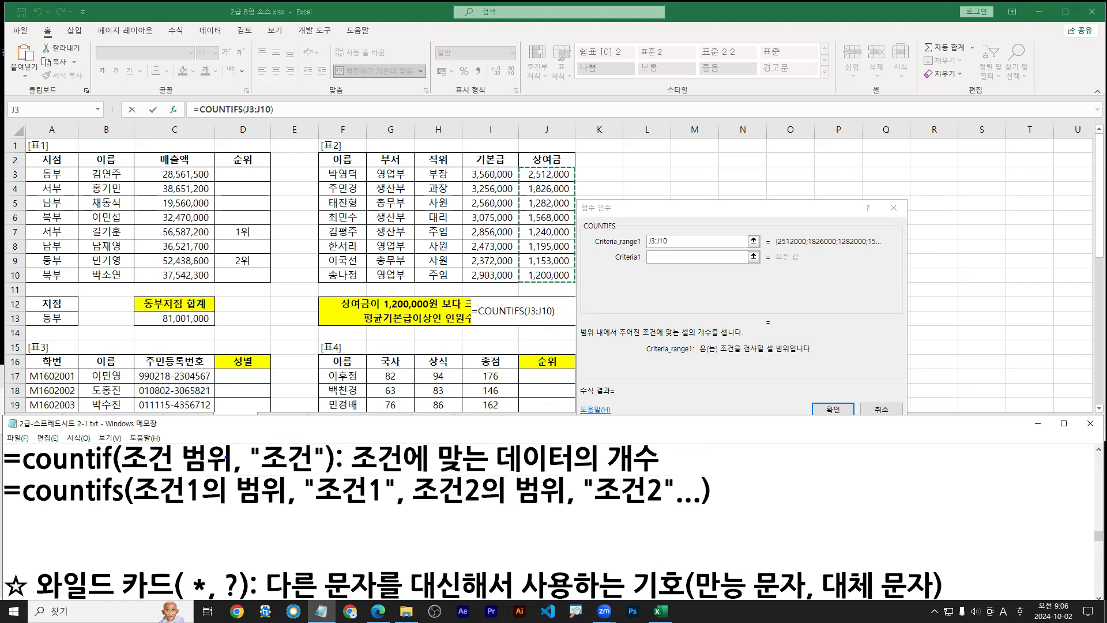
drag(142, 507, 664, 507)
Highlight J3:J10 as the first criteria range and 조건1 in the syntax notes
drag(644, 249, 692, 249)
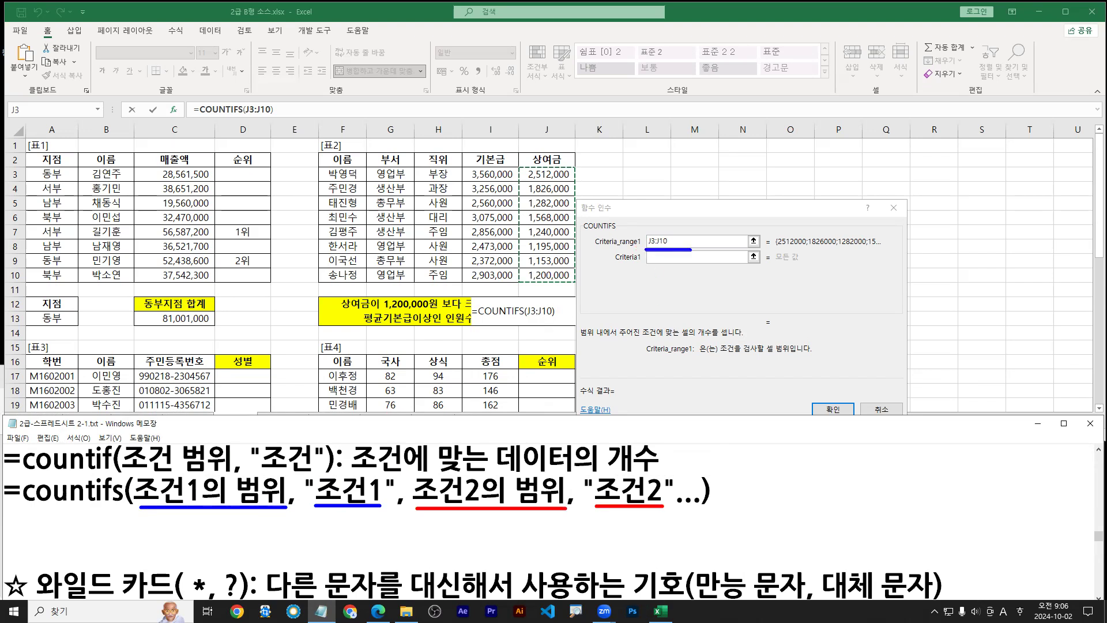
mouse_move(517, 168)
mouse_down()
mouse_move(577, 253)
mouse_move(518, 168)
mouse_up()
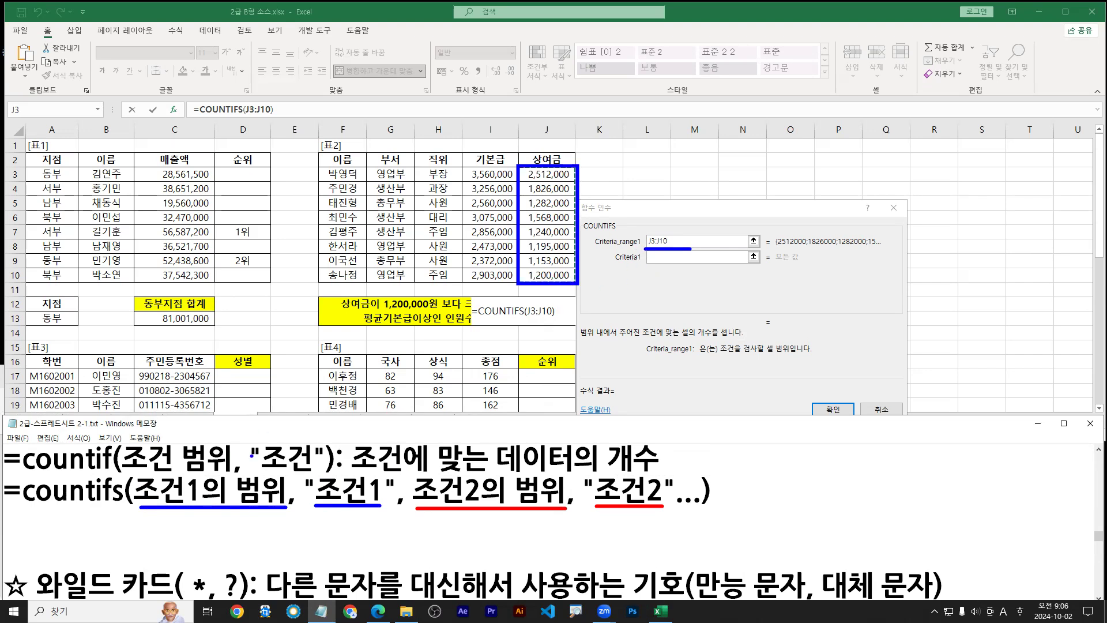
drag(318, 507, 379, 507)
mouse_move(619, 267)
mouse_down()
mouse_move(675, 266)
mouse_move(657, 284)
mouse_up()
key(Escape)
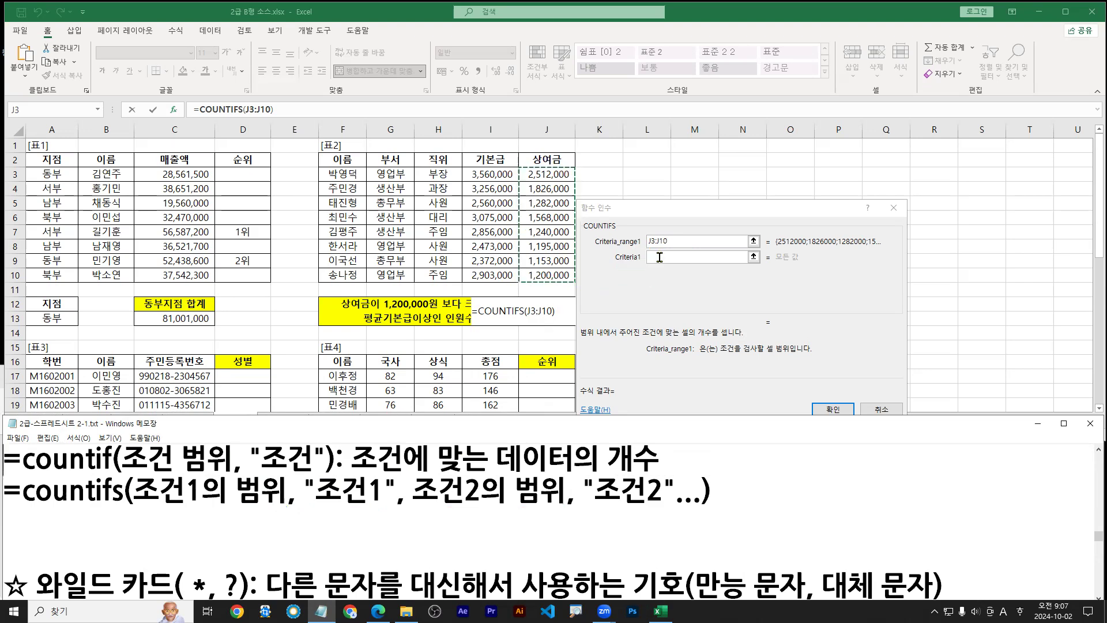
Enter >1200000 as Criteria1
click(660, 257)
text(>120)
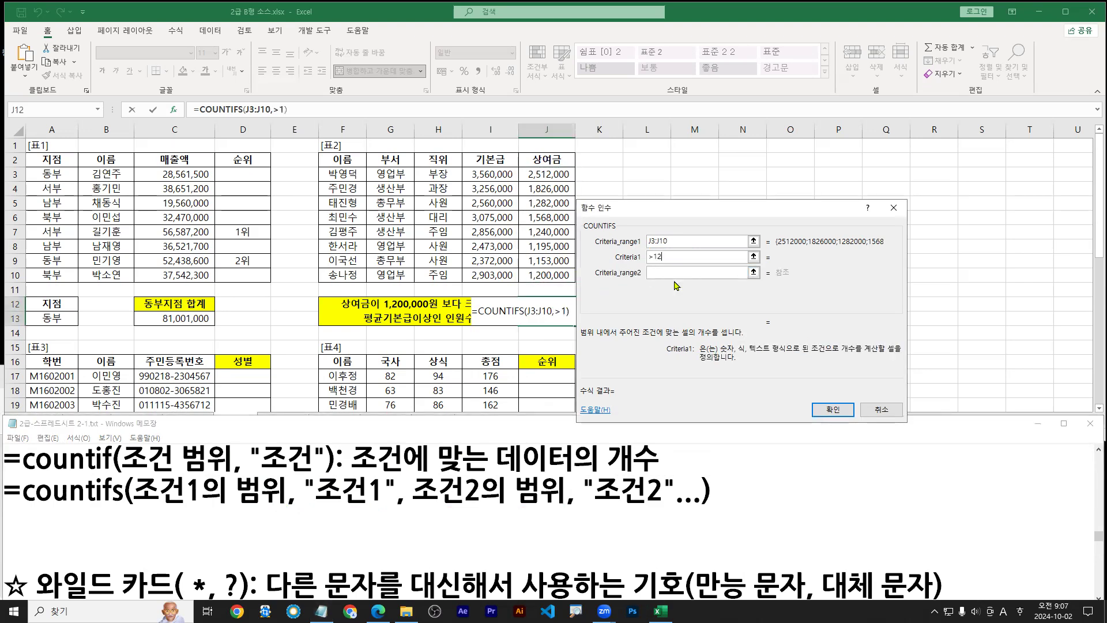
text(0000)
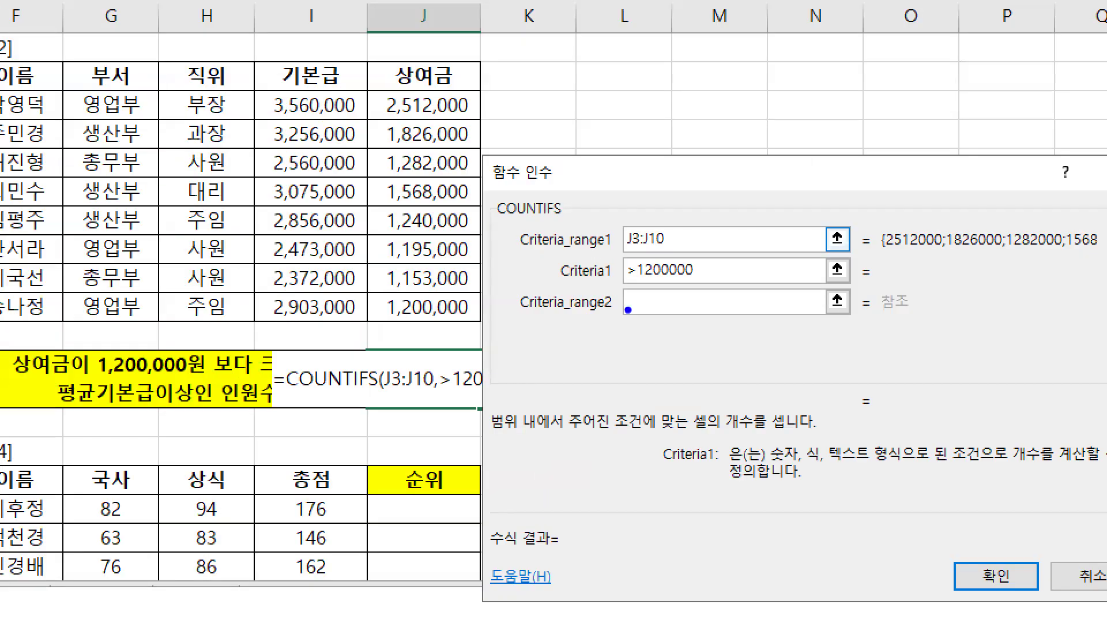
mouse_move(647, 266)
mouse_down()
mouse_move(680, 267)
mouse_move(702, 287)
mouse_up()
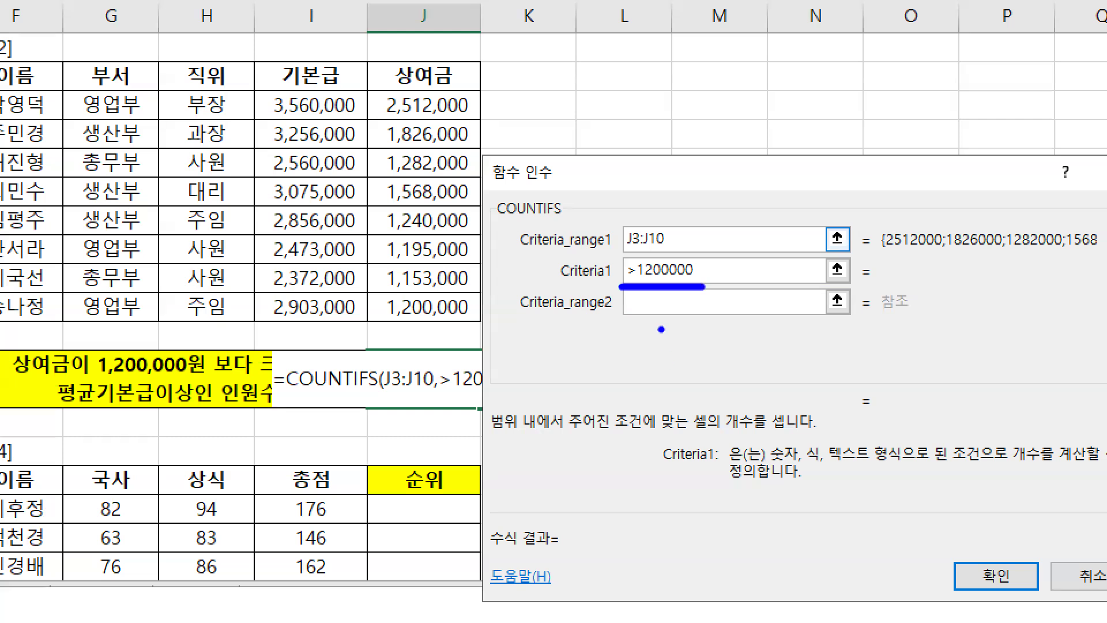
drag(618, 252, 678, 251)
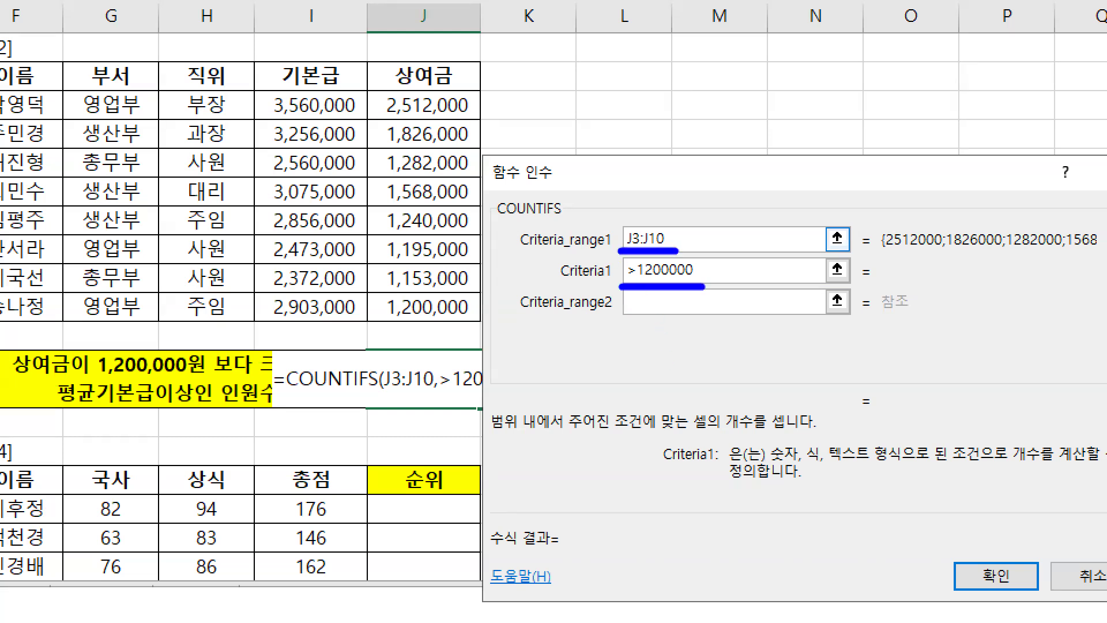
drag(886, 254, 1106, 255)
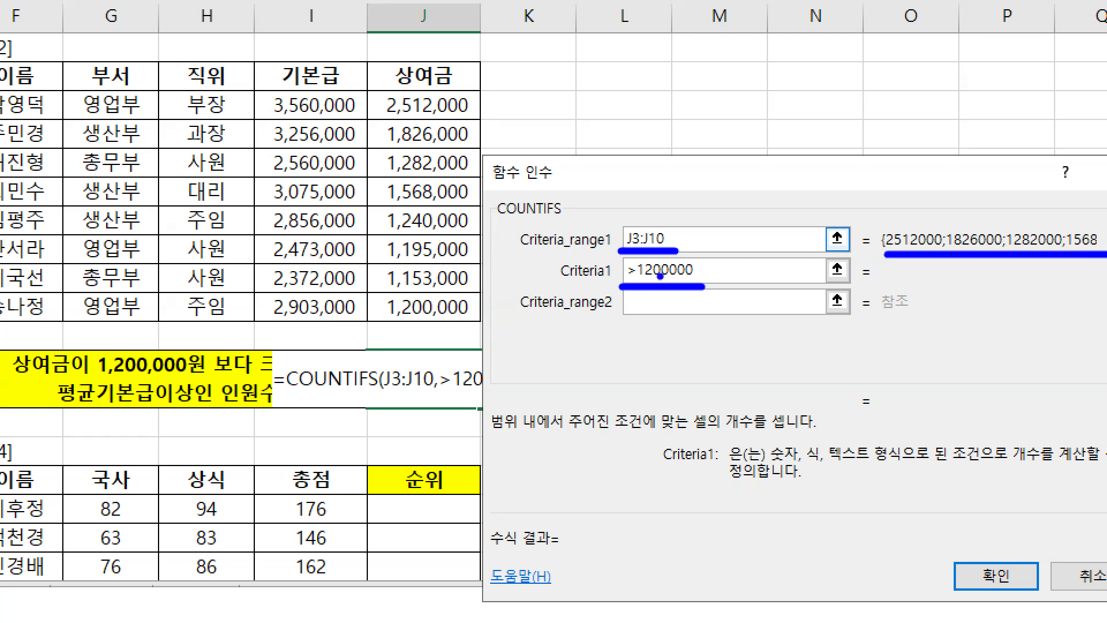
drag(621, 286, 702, 286)
Annotate the > comparison sign in the >1200000 criterion
key(r)
mouse_move(728, 263)
mouse_down()
mouse_move(737, 283)
mouse_move(770, 264)
mouse_move(788, 283)
mouse_move(805, 277)
mouse_up()
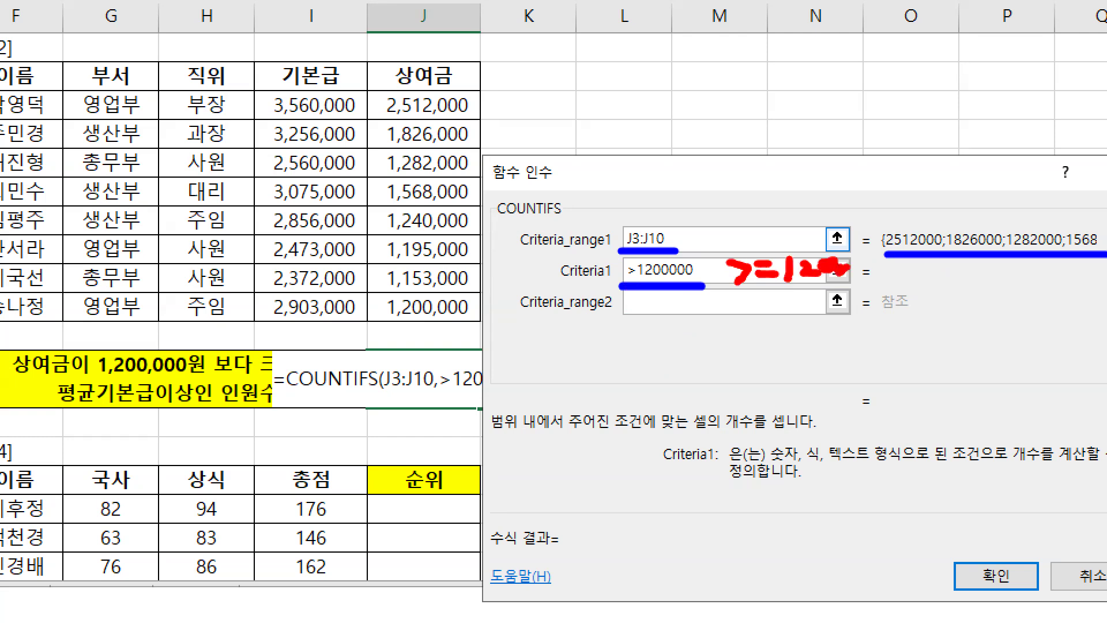
key(e)
drag(619, 282, 712, 282)
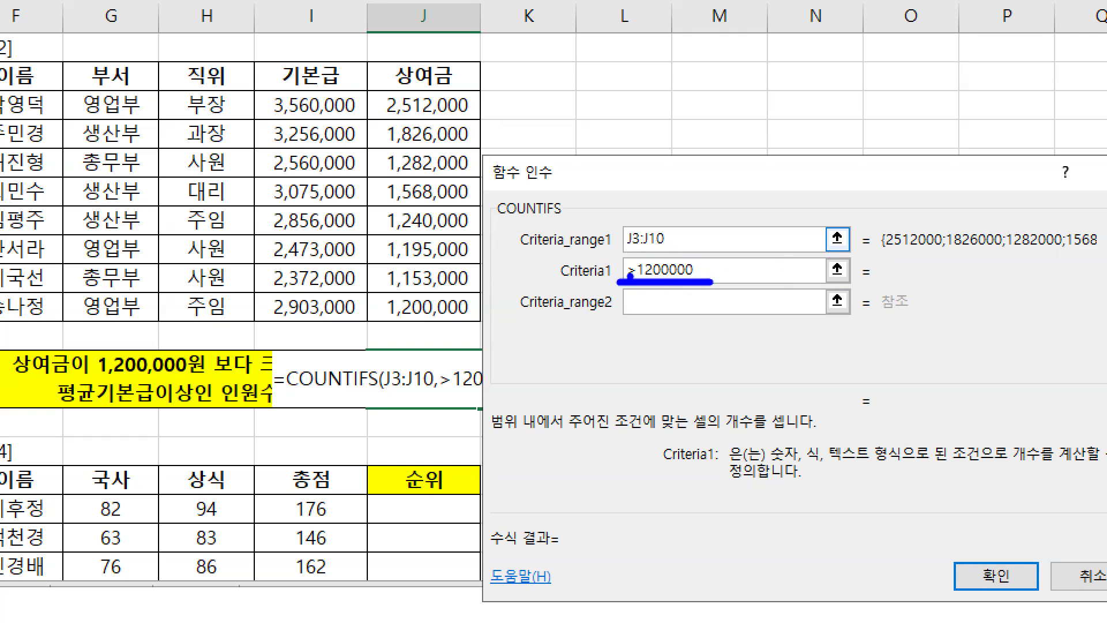
mouse_move(621, 257)
mouse_down()
mouse_move(634, 270)
mouse_move(615, 285)
mouse_up()
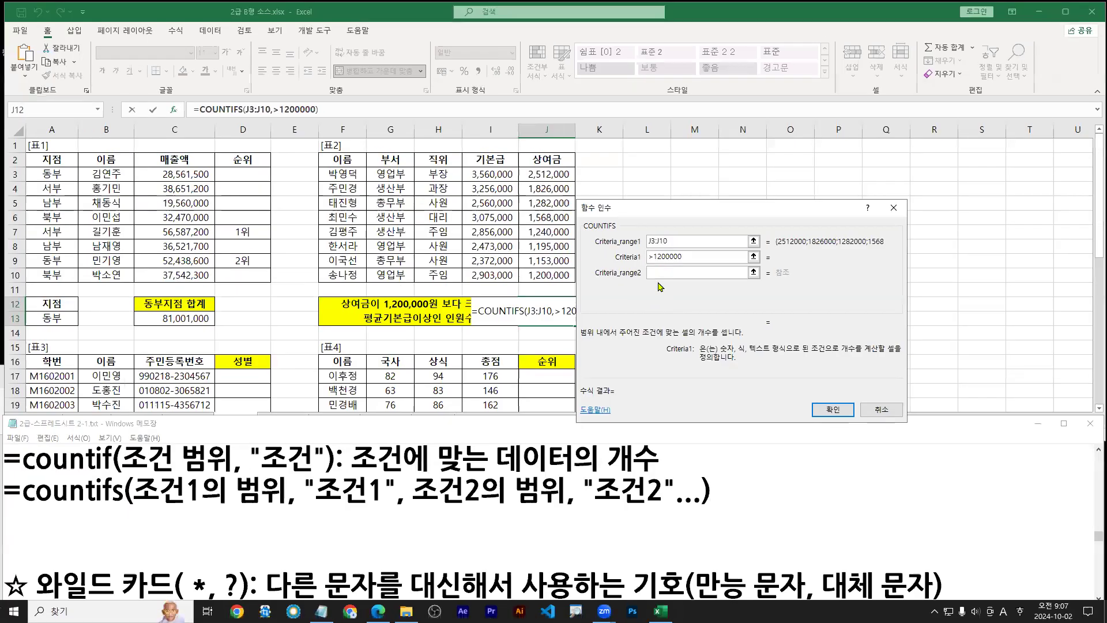
click(662, 275)
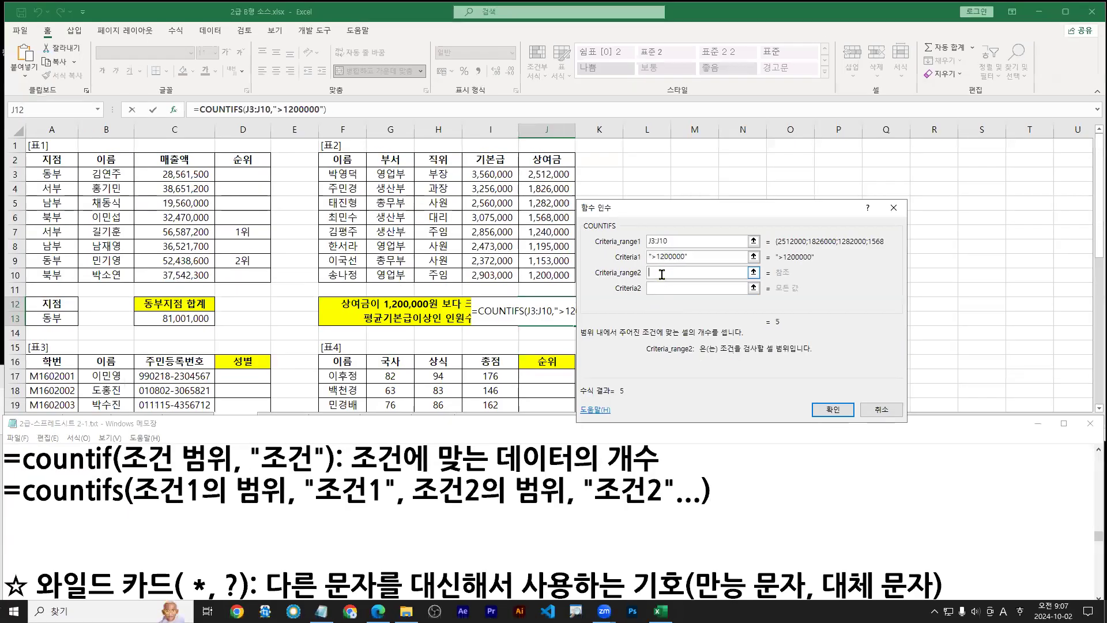
Fill Criteria_range2 with the 기본급 salaries I3:I10
drag(415, 511, 555, 511)
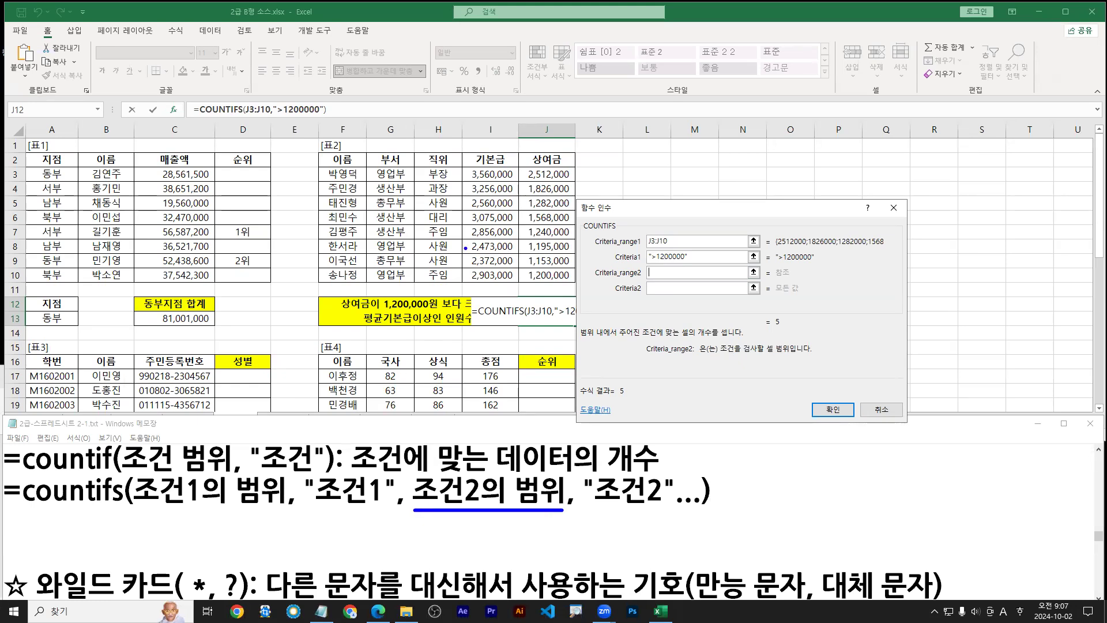
mouse_move(464, 166)
mouse_down()
mouse_move(522, 267)
mouse_move(518, 281)
mouse_up()
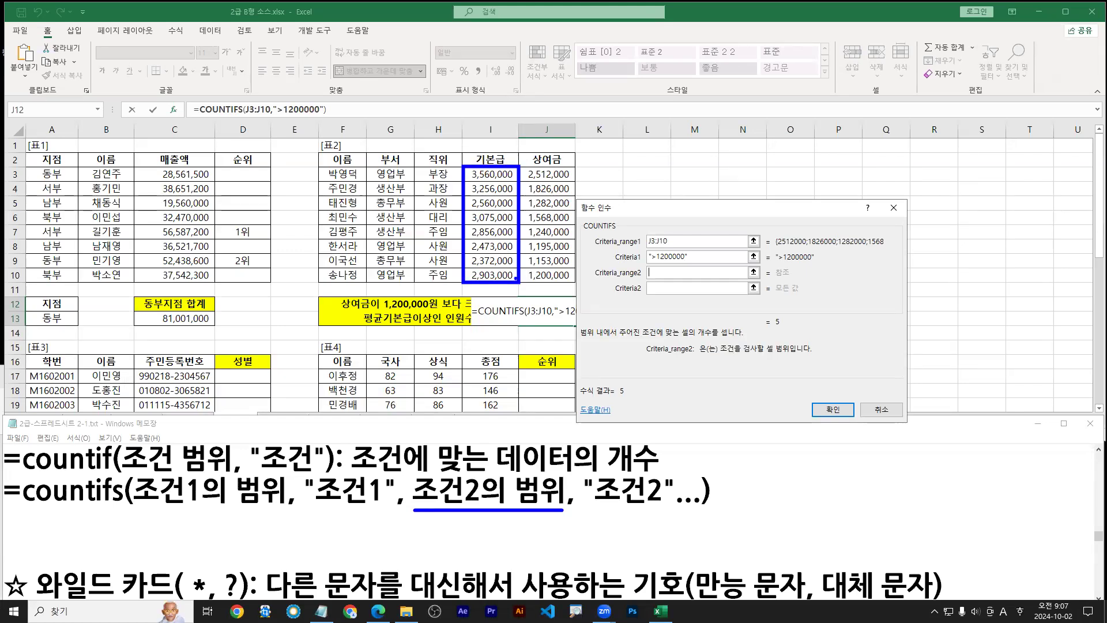
key(Escape)
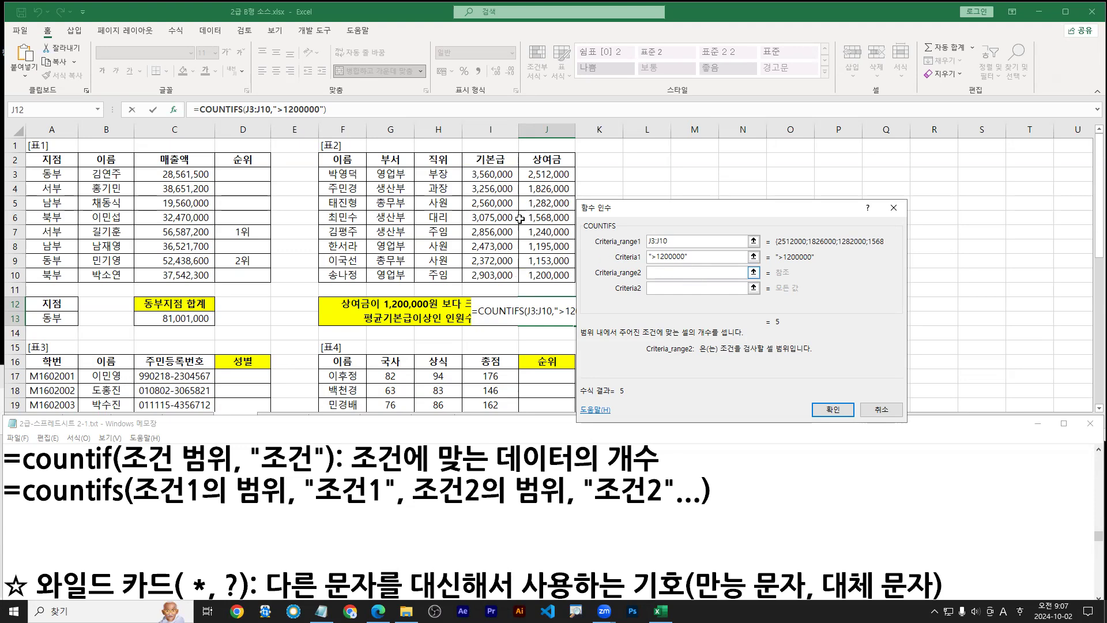
drag(492, 175, 494, 276)
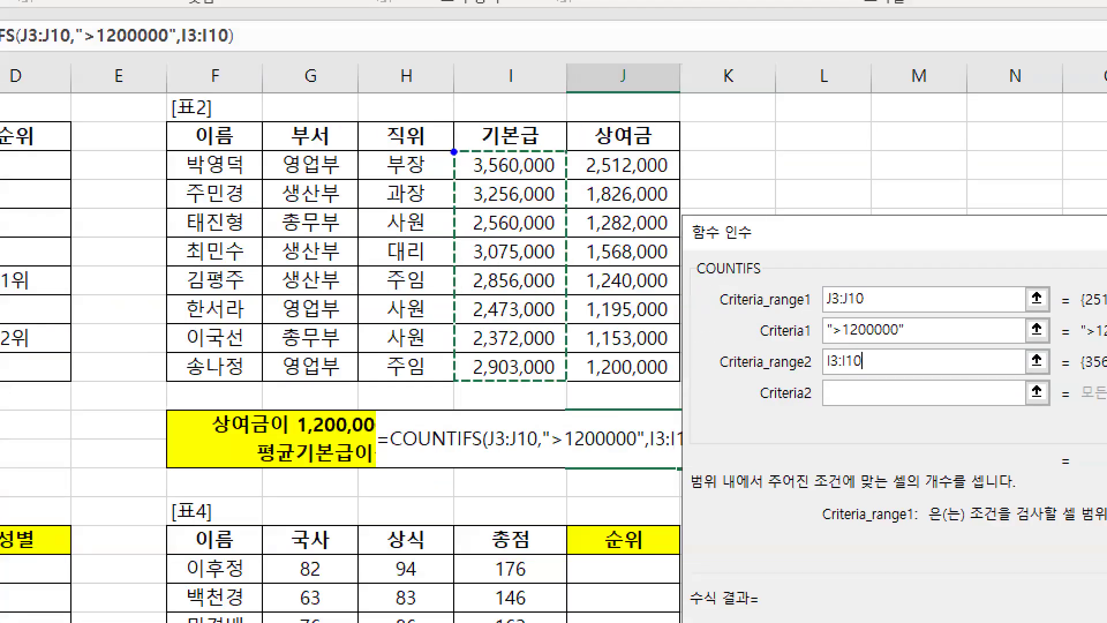
drag(454, 152, 565, 384)
drag(757, 406, 872, 405)
drag(845, 451, 857, 411)
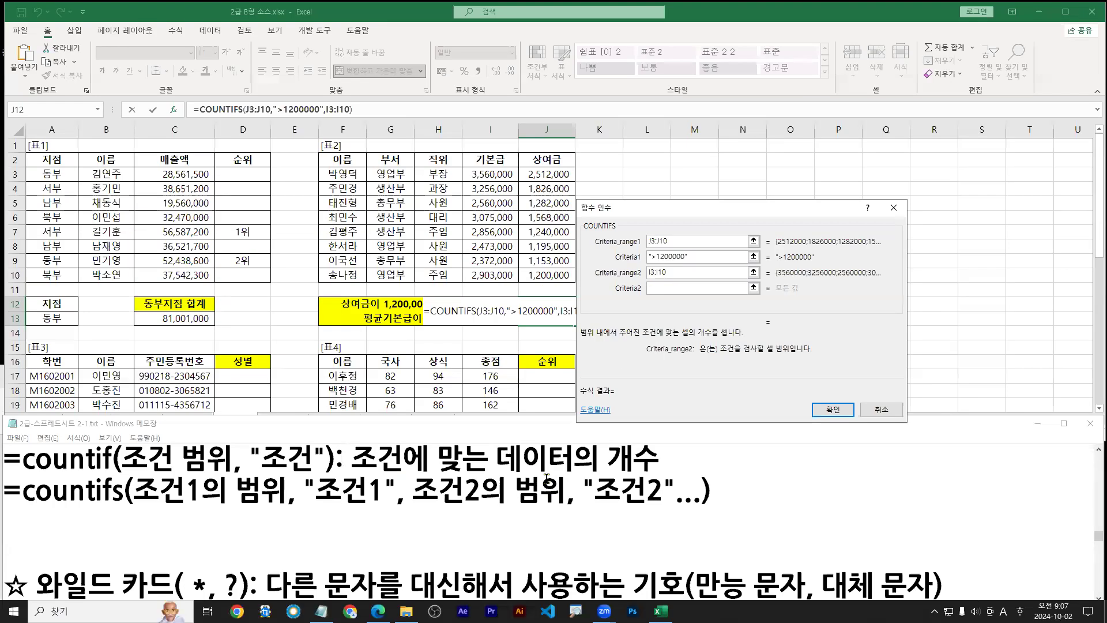
click(658, 288)
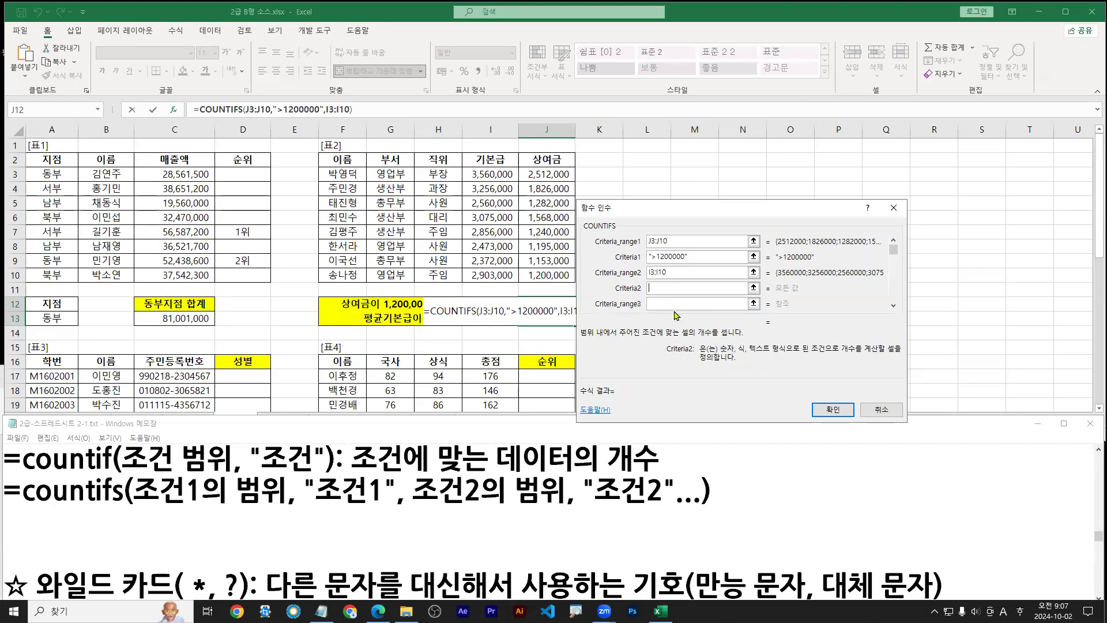
Enter >=average(I3:I10) as Criteria2 so Excel wraps it in quotes
text(>=)
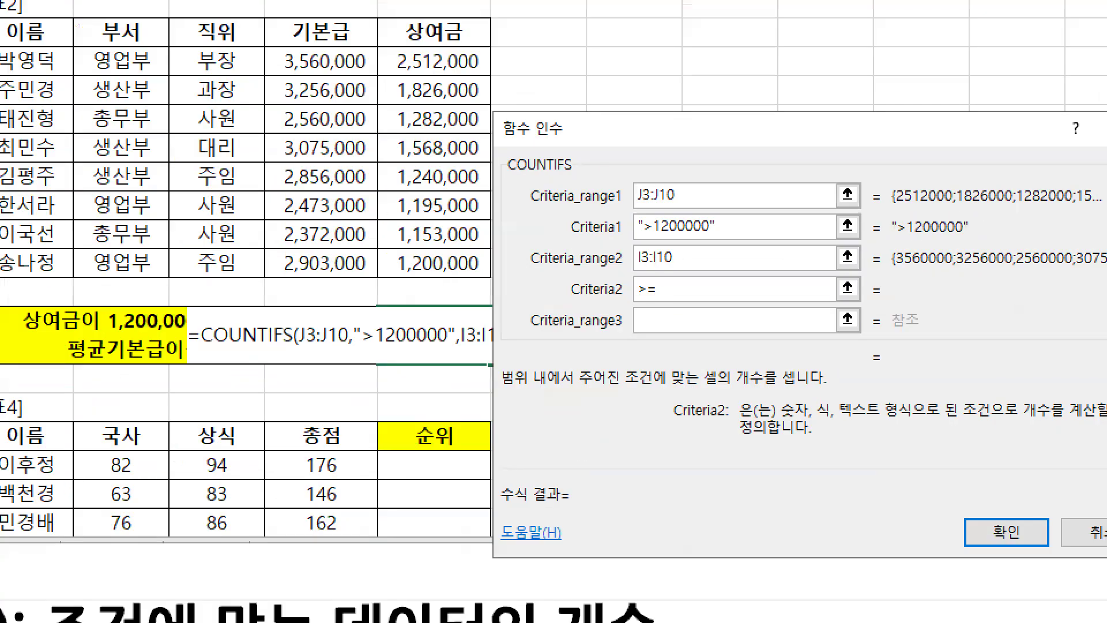
drag(658, 299, 724, 298)
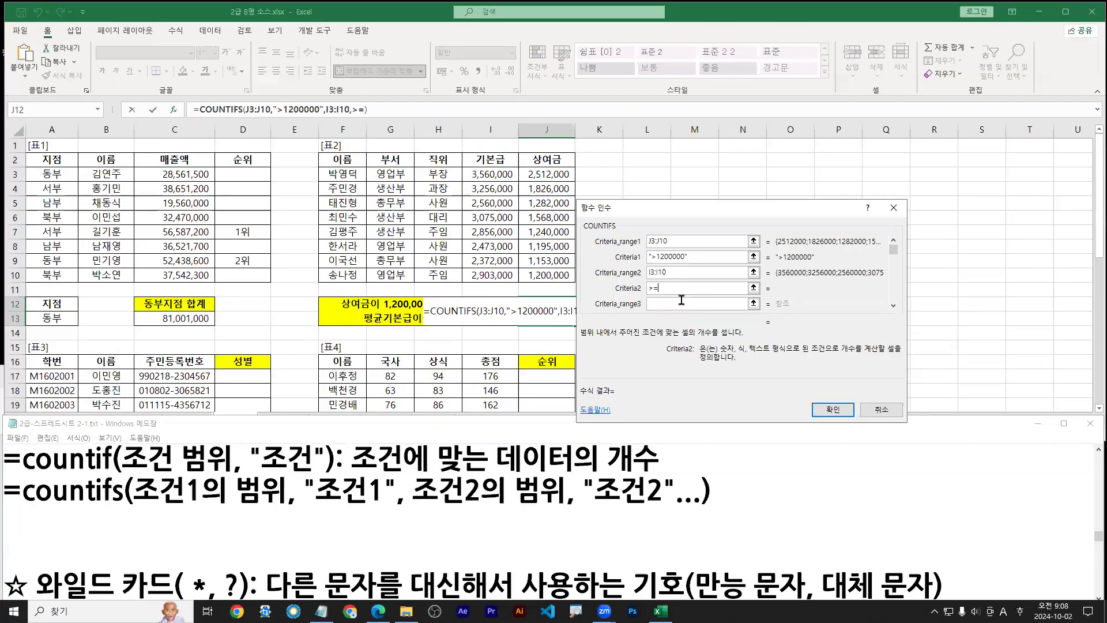
text(average()
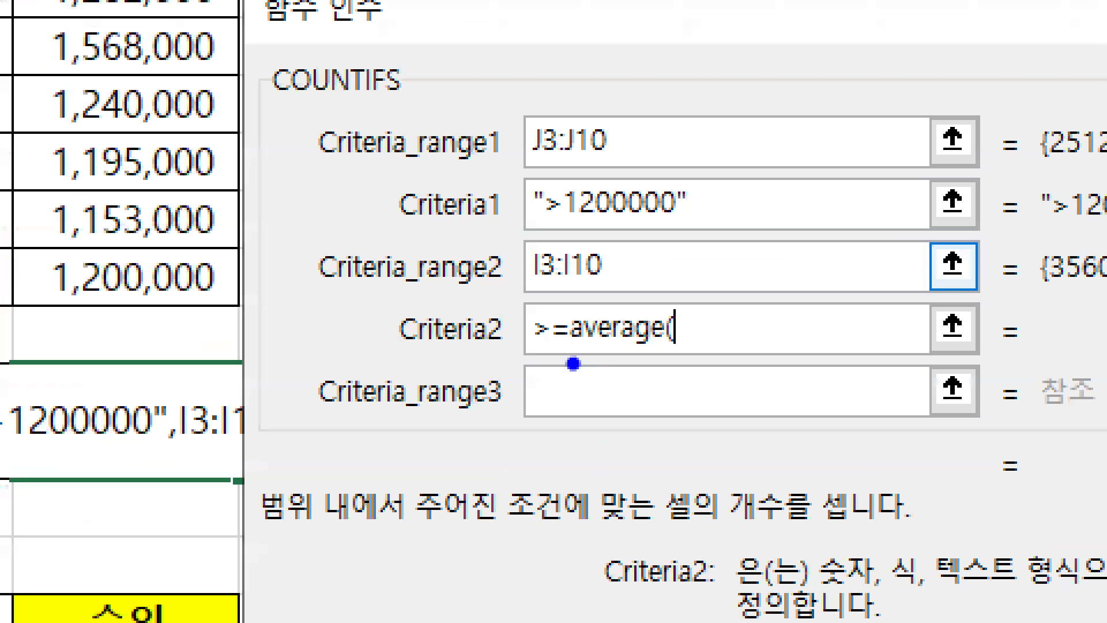
drag(658, 296, 682, 295)
drag(663, 359, 673, 359)
key(r)
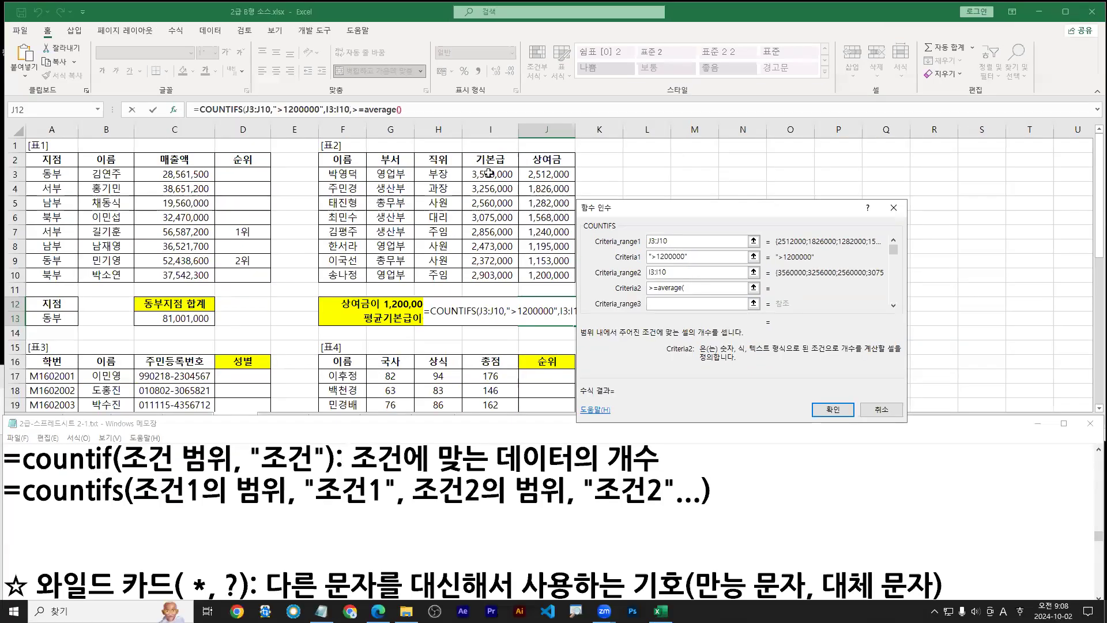
drag(490, 175, 490, 276)
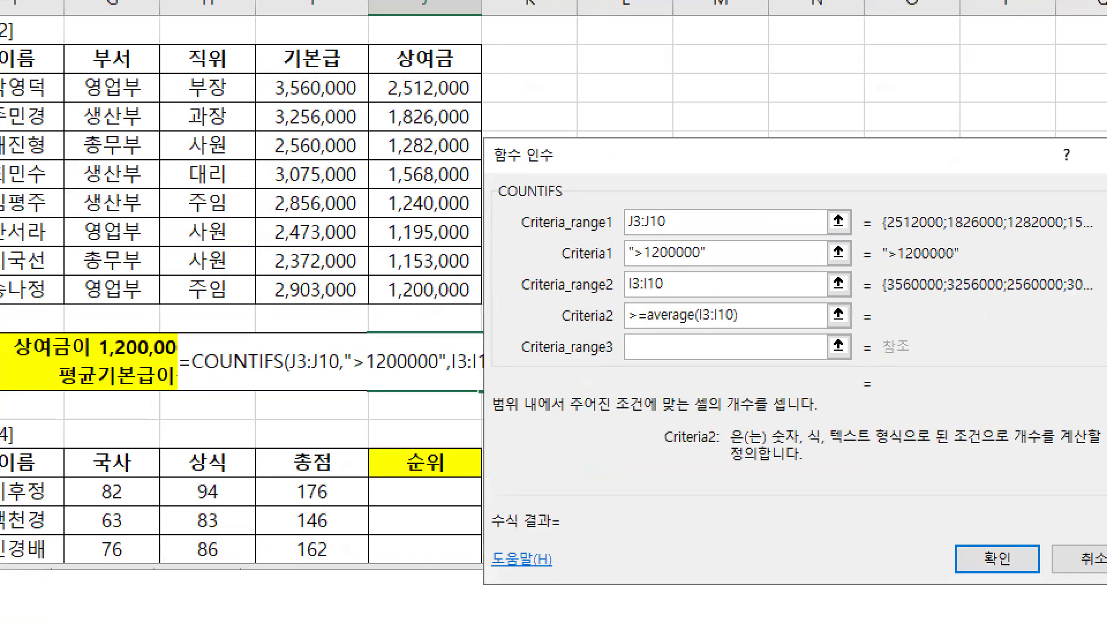
mouse_move(312, 92)
mouse_down()
mouse_move(313, 242)
mouse_move(294, 271)
mouse_move(336, 258)
mouse_up()
mouse_move(698, 304)
mouse_down()
mouse_move(709, 324)
mouse_move(733, 328)
mouse_up()
key(Escape)
click(824, 414)
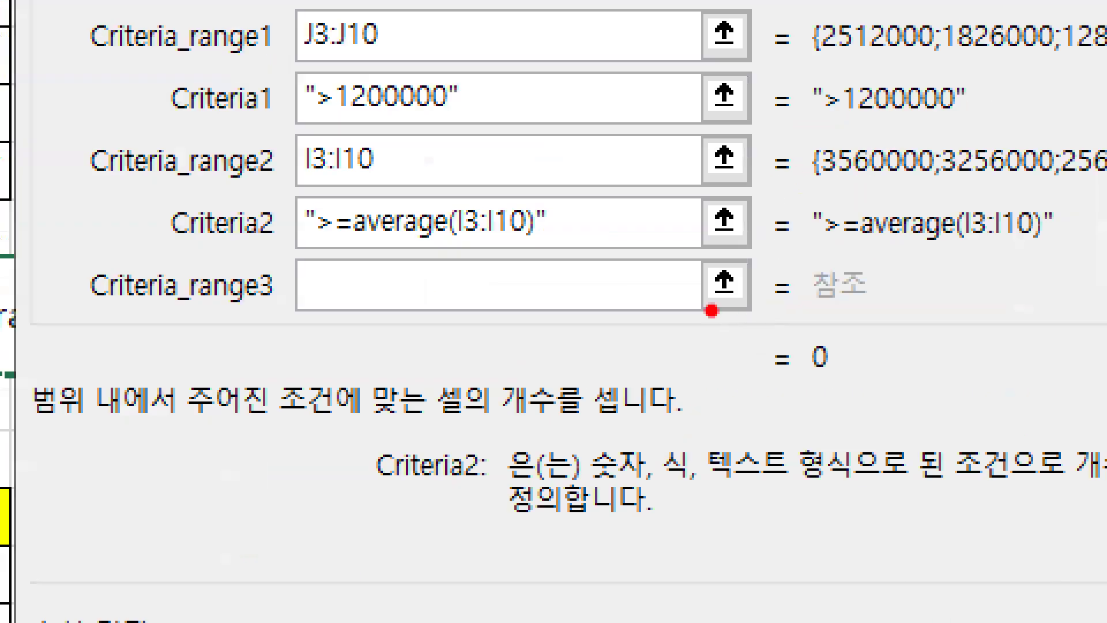
Highlight the 0 result and the quotes Excel added around both criteria
drag(811, 382, 845, 382)
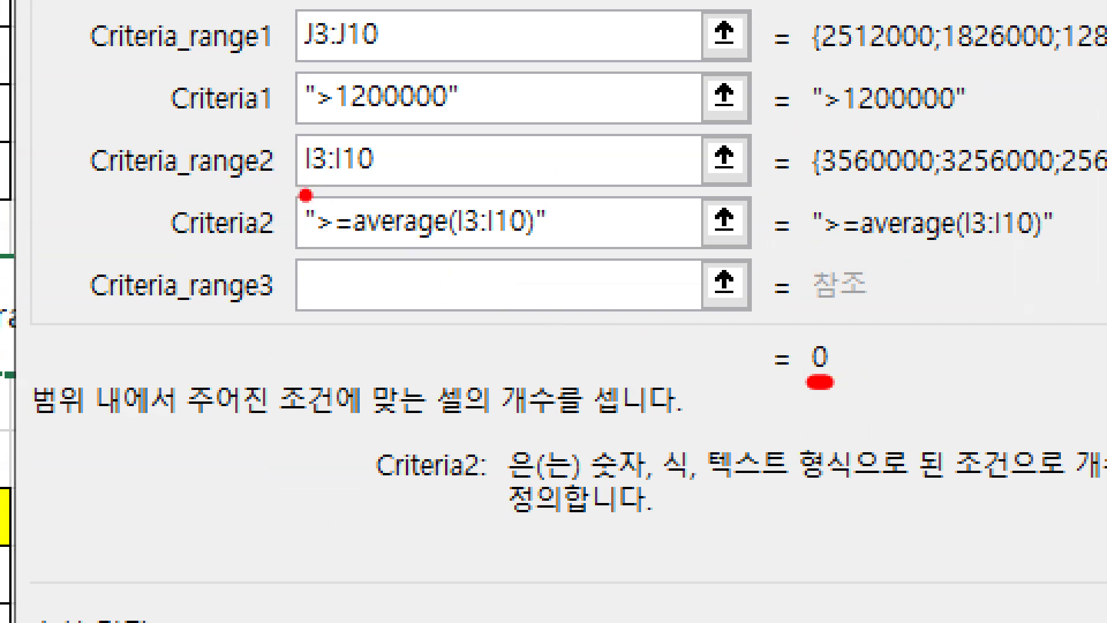
mouse_move(306, 195)
mouse_down()
mouse_move(336, 189)
mouse_move(324, 181)
mouse_move(342, 162)
mouse_up()
key(e)
drag(536, 161, 584, 170)
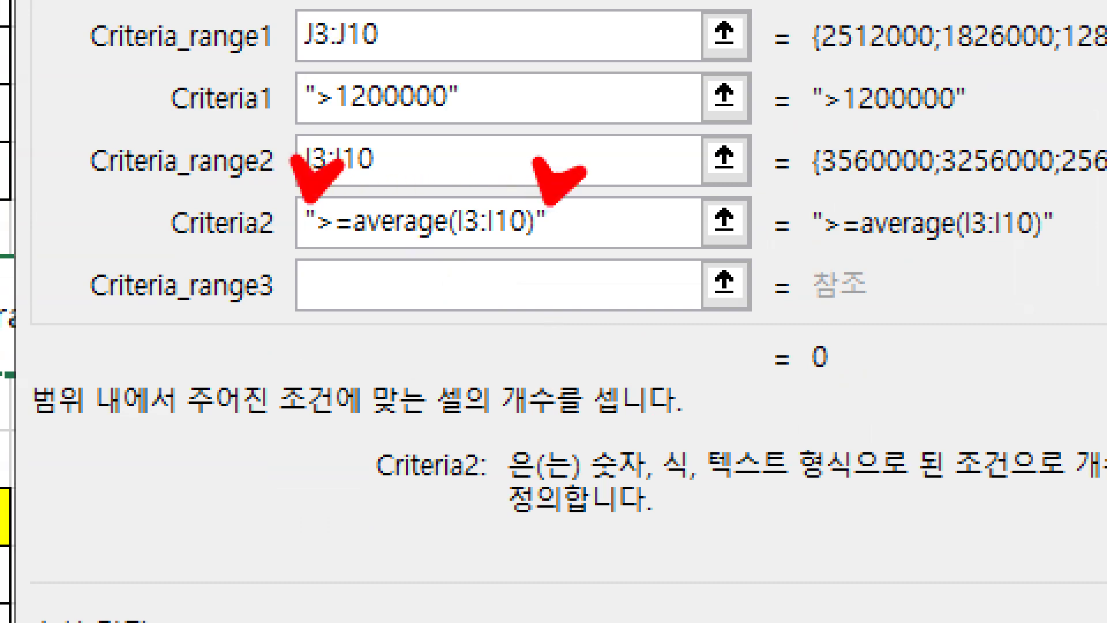
drag(299, 32, 346, 36)
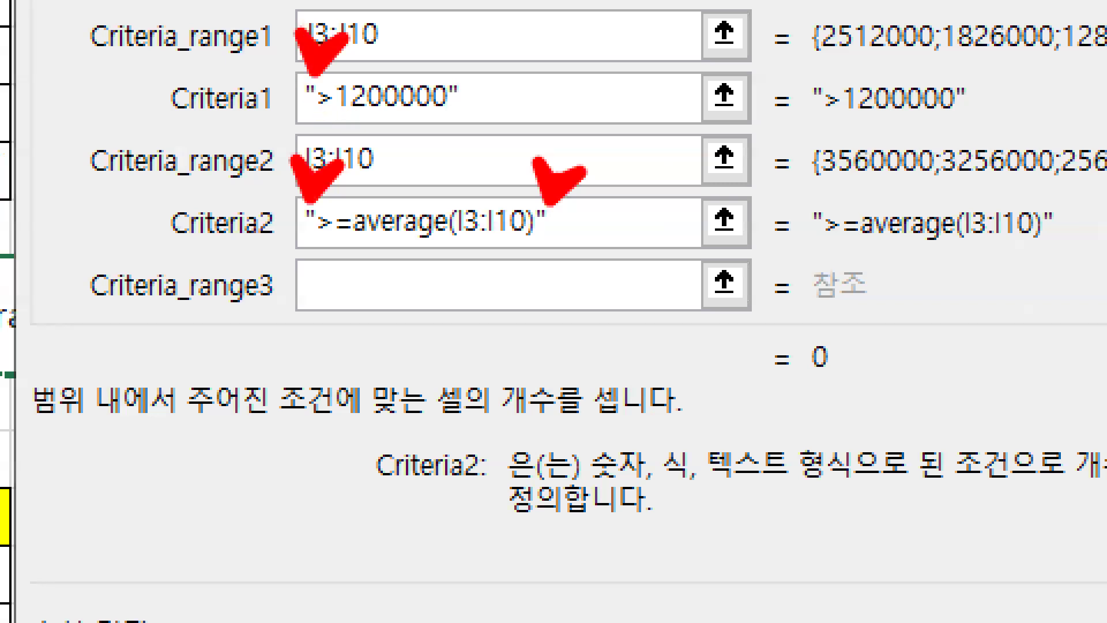
drag(434, 30, 479, 29)
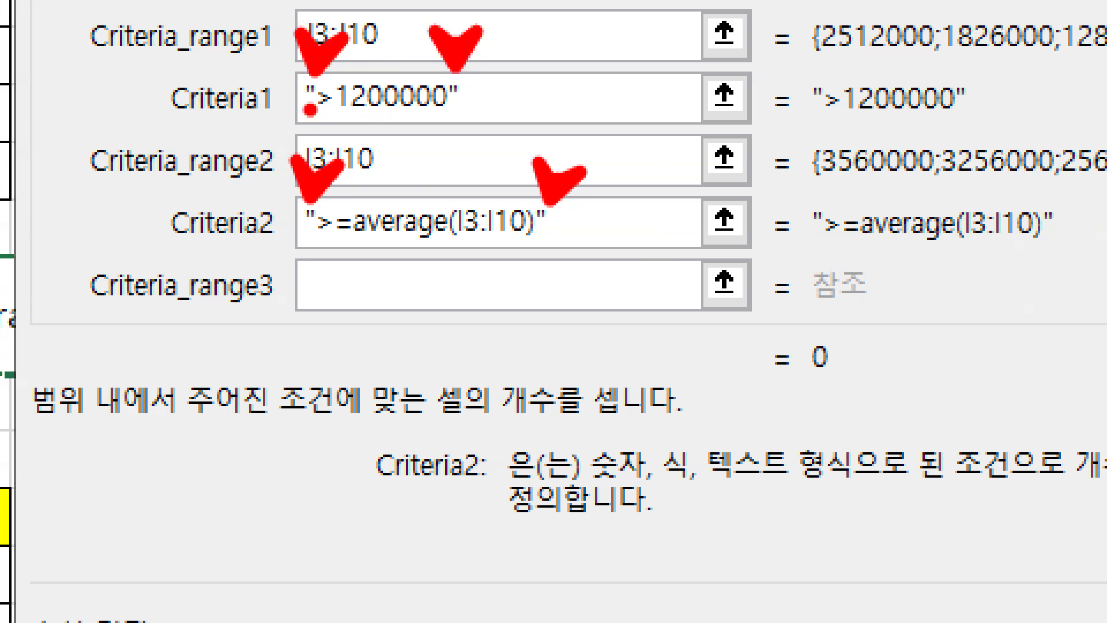
key(e)
Mark each criterion's opening and closing quotes and its > or >= operator
key(b)
drag(308, 75, 315, 78)
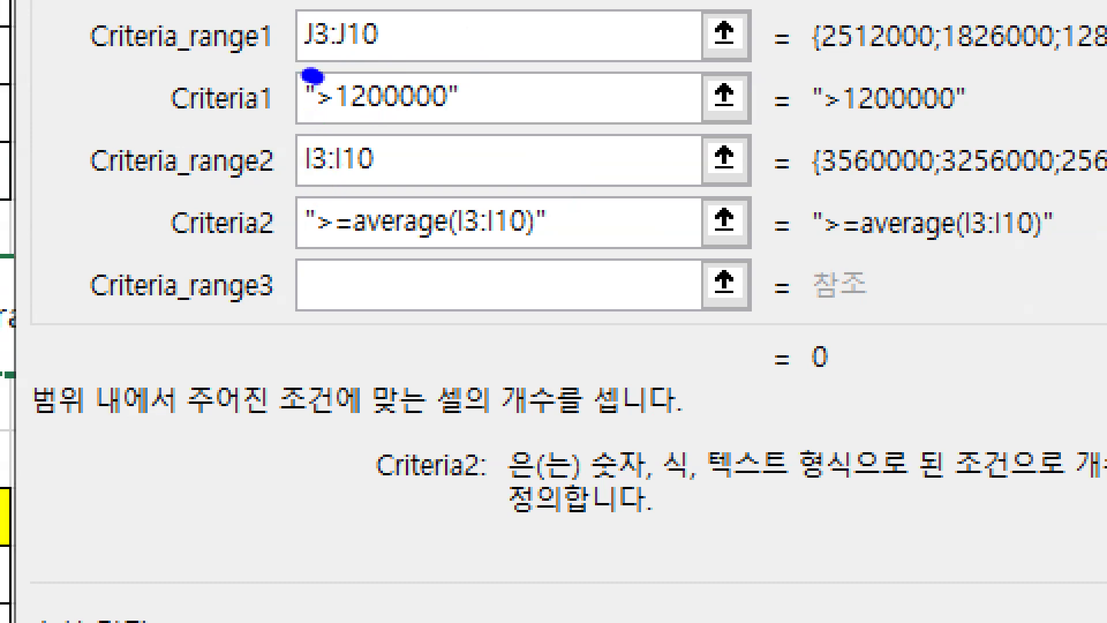
click(456, 78)
drag(307, 196, 313, 198)
drag(534, 199, 556, 199)
key(g)
drag(319, 120, 339, 119)
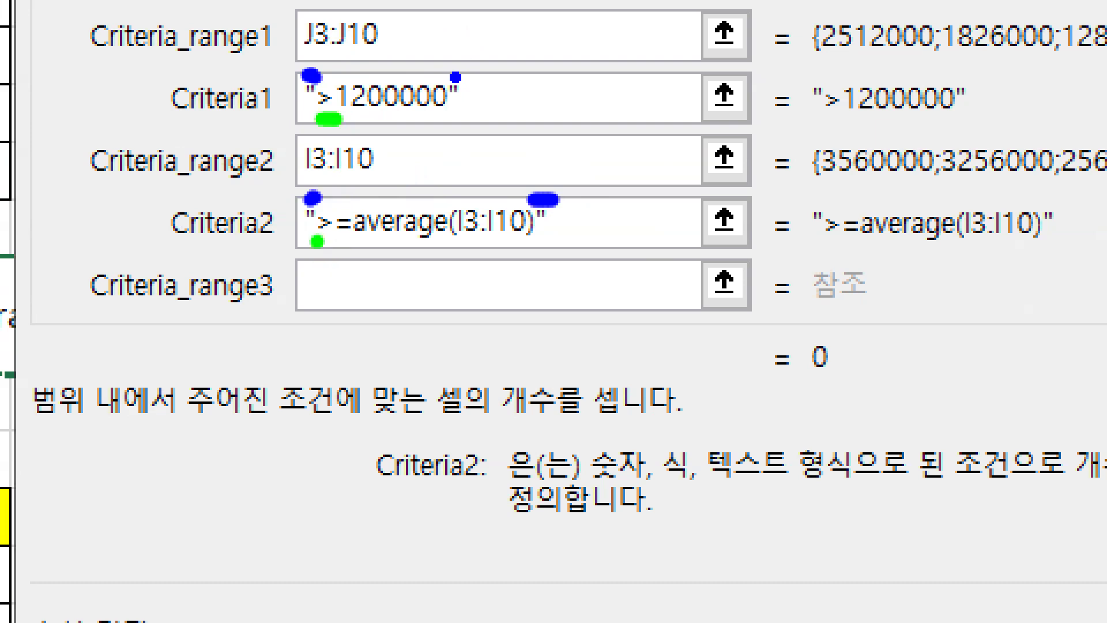
drag(314, 241, 357, 243)
key(Escape)
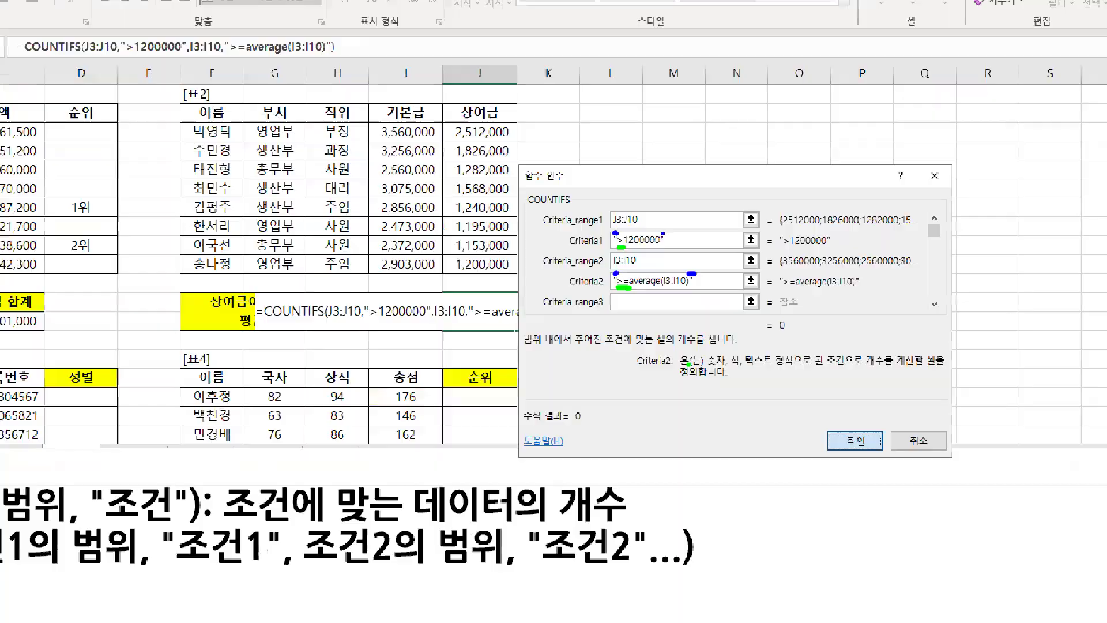
key(ctrl+1)
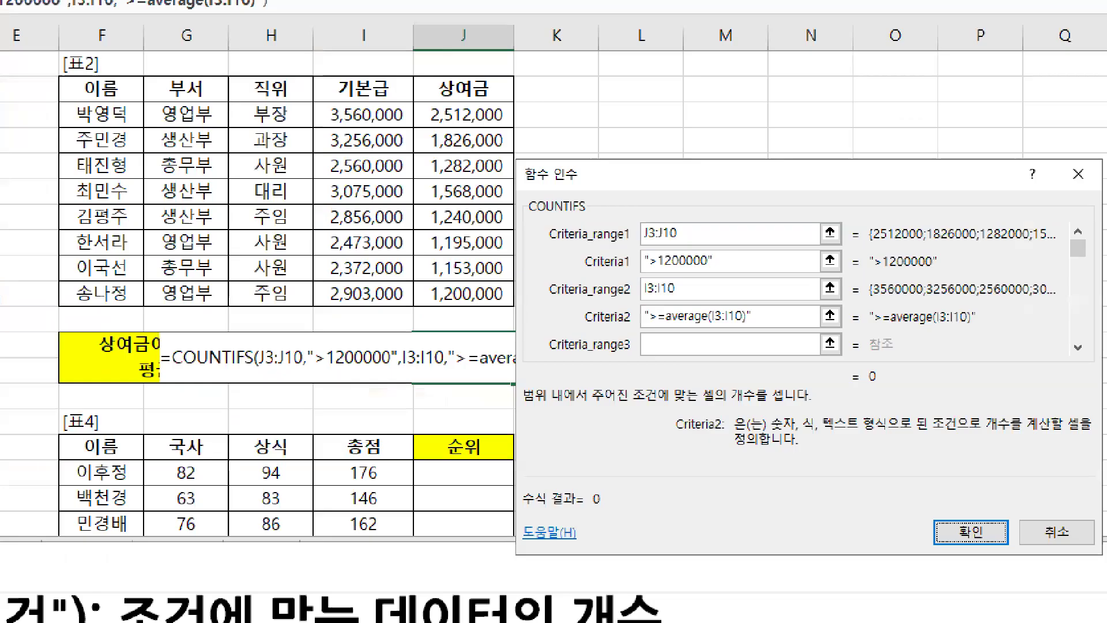
click(651, 258)
drag(648, 271, 665, 274)
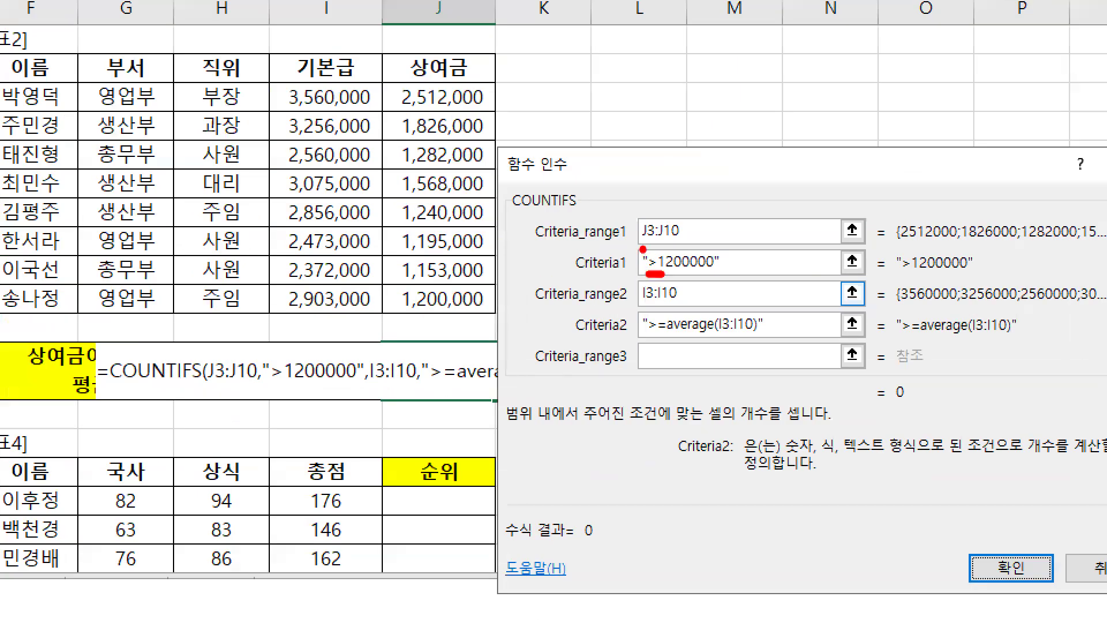
drag(650, 334, 728, 334)
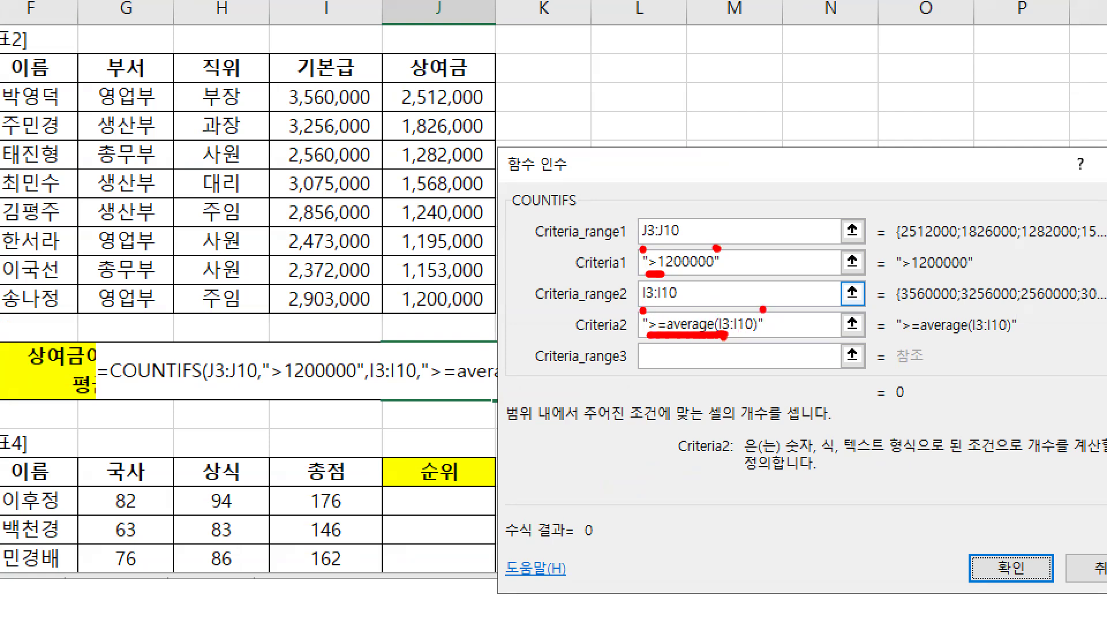
key(e)
drag(672, 338, 760, 338)
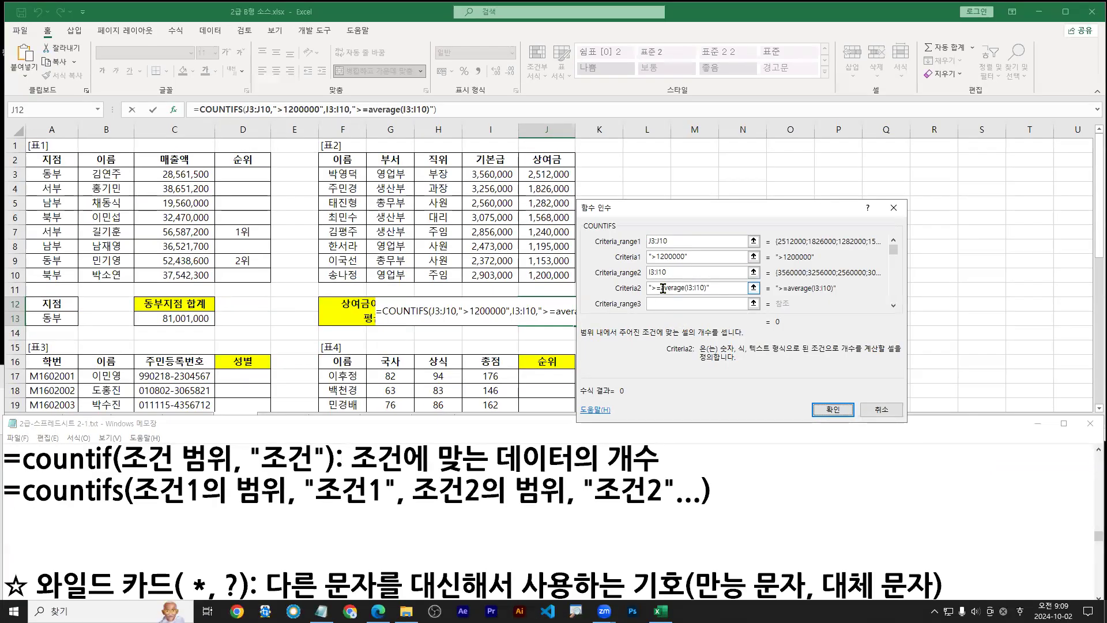
drag(661, 288, 705, 292)
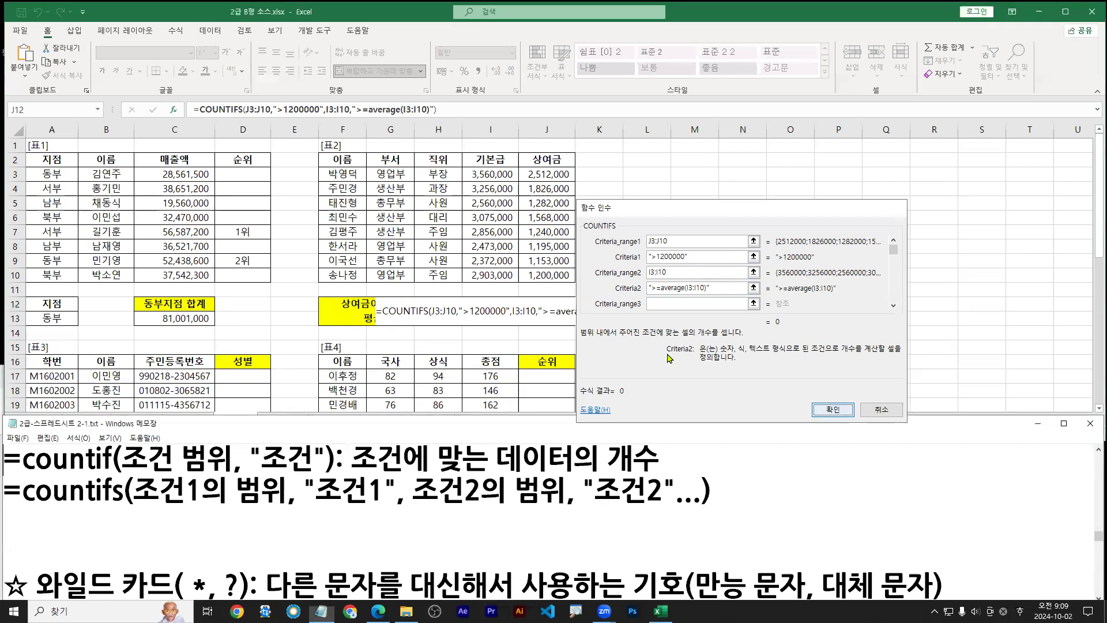
Commit the COUNTIFS formula in J12, which displays 0, and note the Shift+F3 shortcut
click(833, 409)
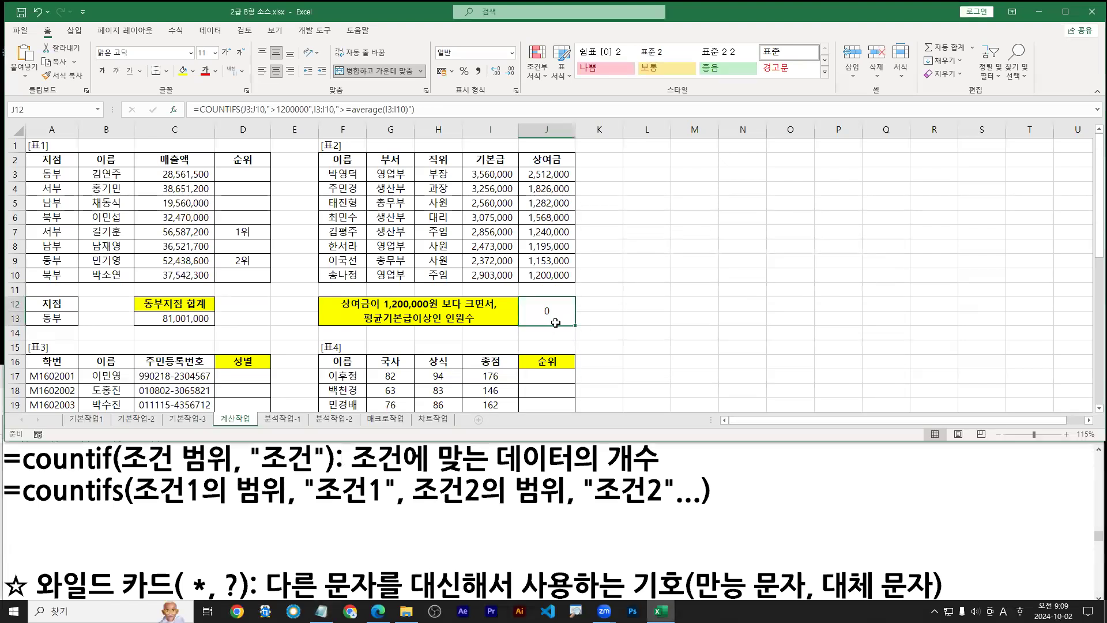
drag(554, 318, 573, 342)
drag(166, 97, 187, 123)
drag(177, 117, 182, 132)
text(S)
text(hift + F3)
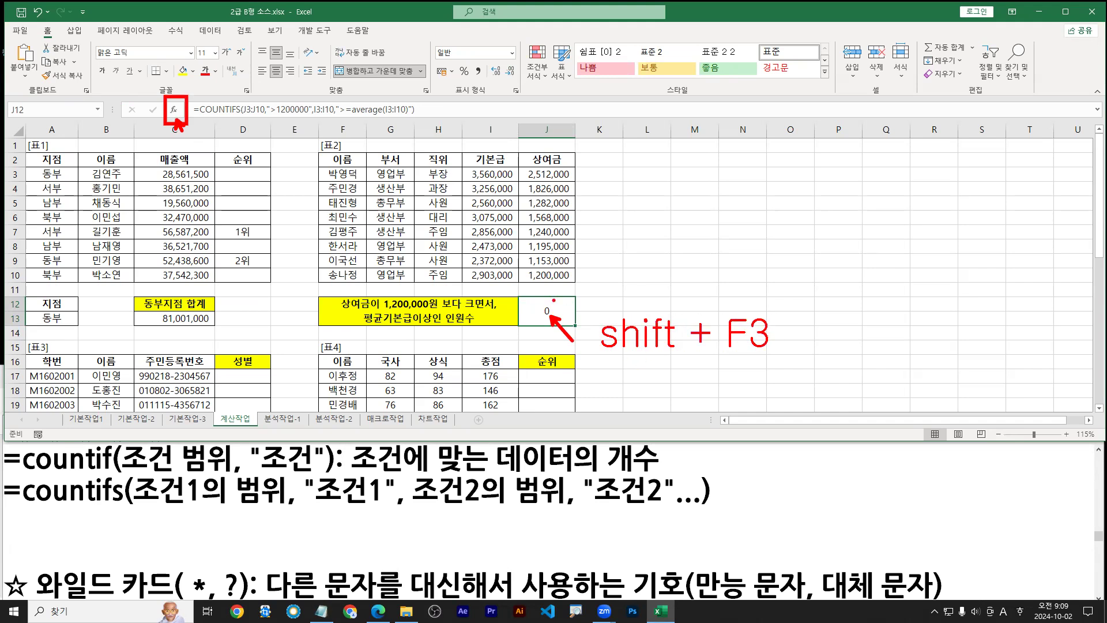
mouse_move(557, 328)
mouse_down()
mouse_move(547, 331)
mouse_move(566, 295)
mouse_move(570, 323)
mouse_up()
drag(597, 360, 789, 359)
drag(179, 124, 184, 149)
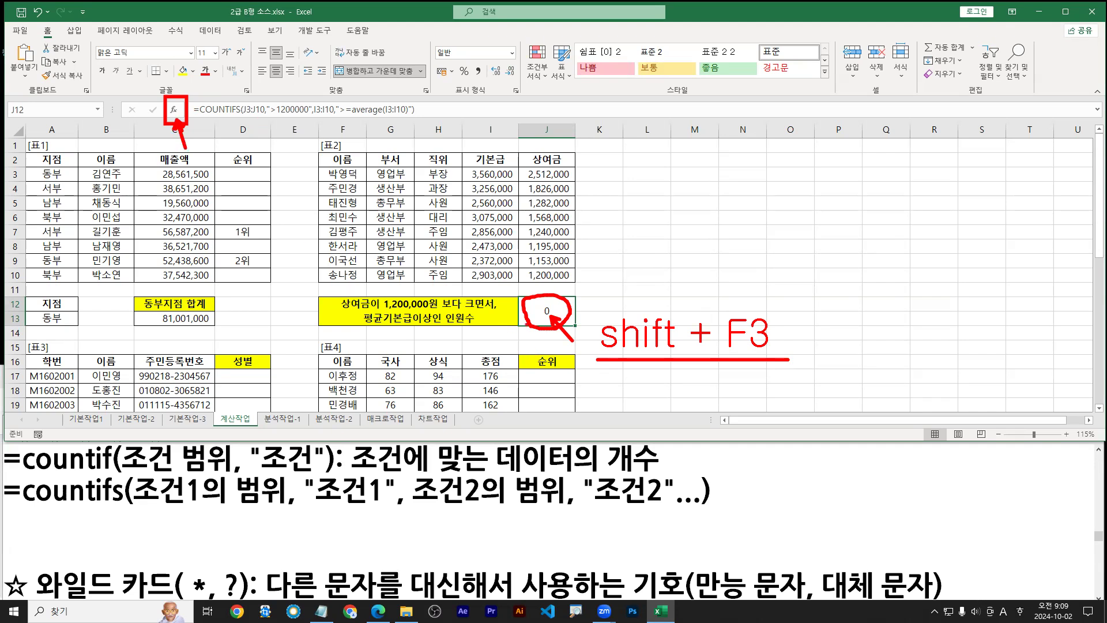
key(Escape)
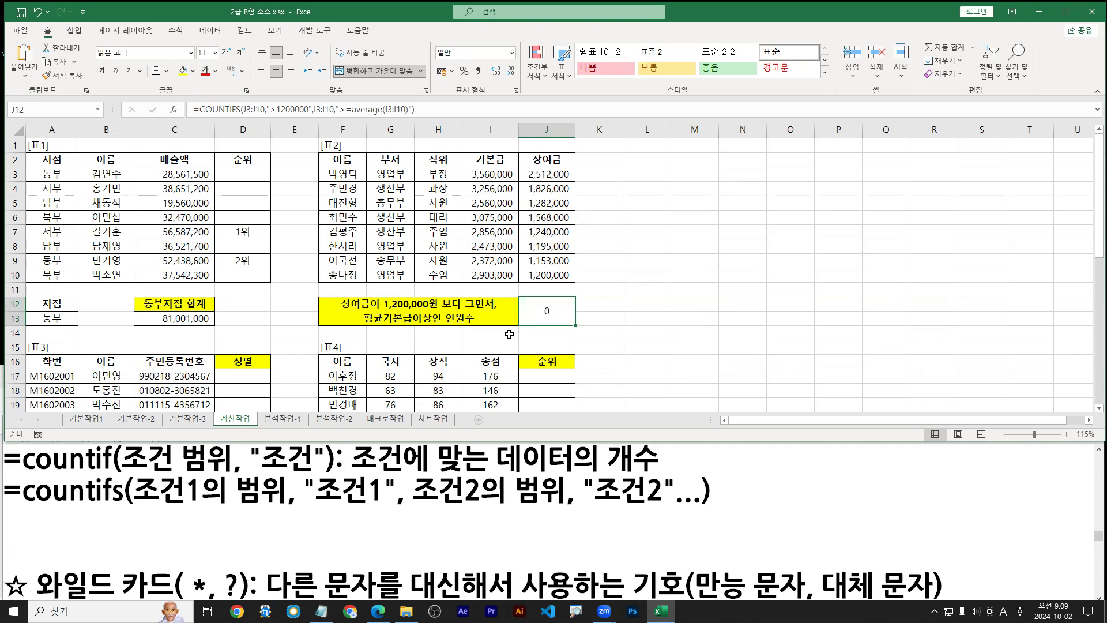
Reopen J12's COUNTIFS Function Arguments with Shift+F3
key(ctrl+a)
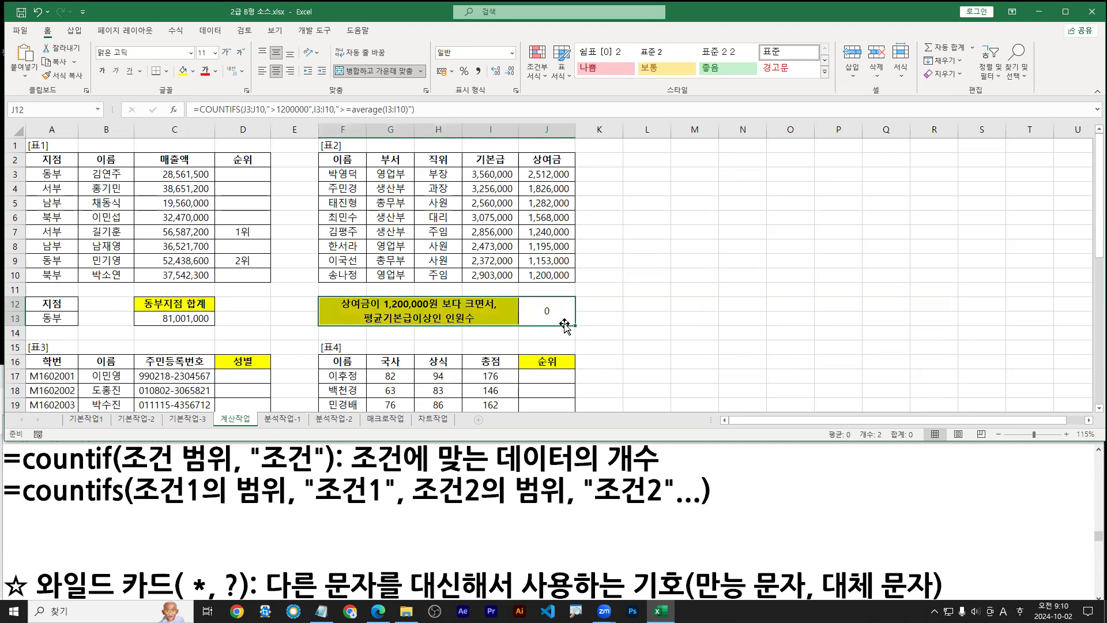
click(551, 313)
key(ctrl+2)
drag(554, 316, 571, 336)
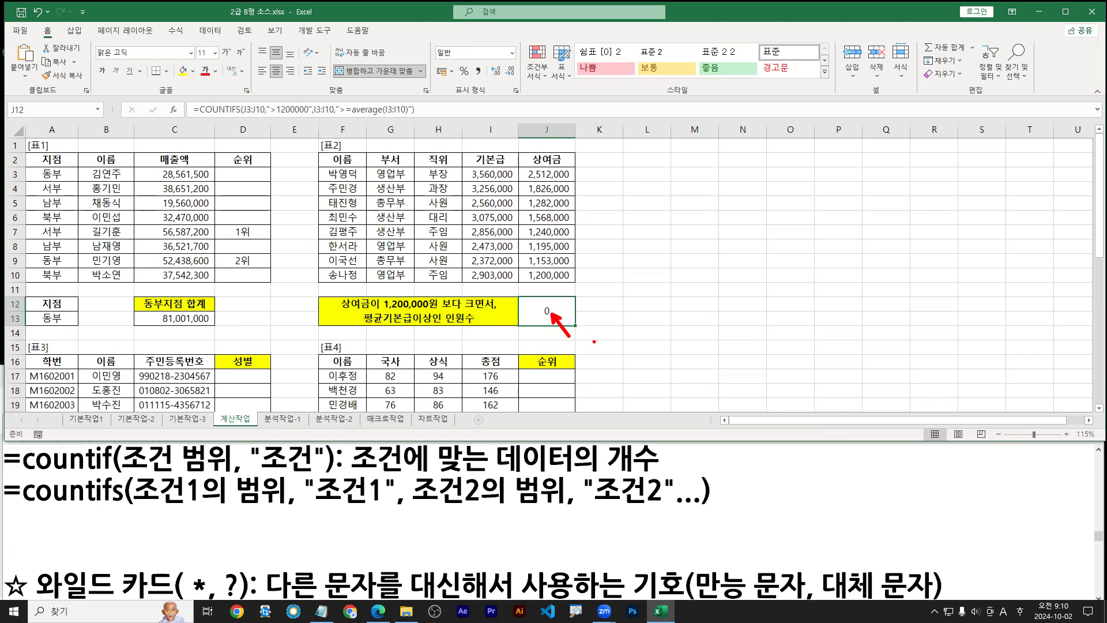
drag(167, 100, 214, 158)
text(S)
text(hift + F3)
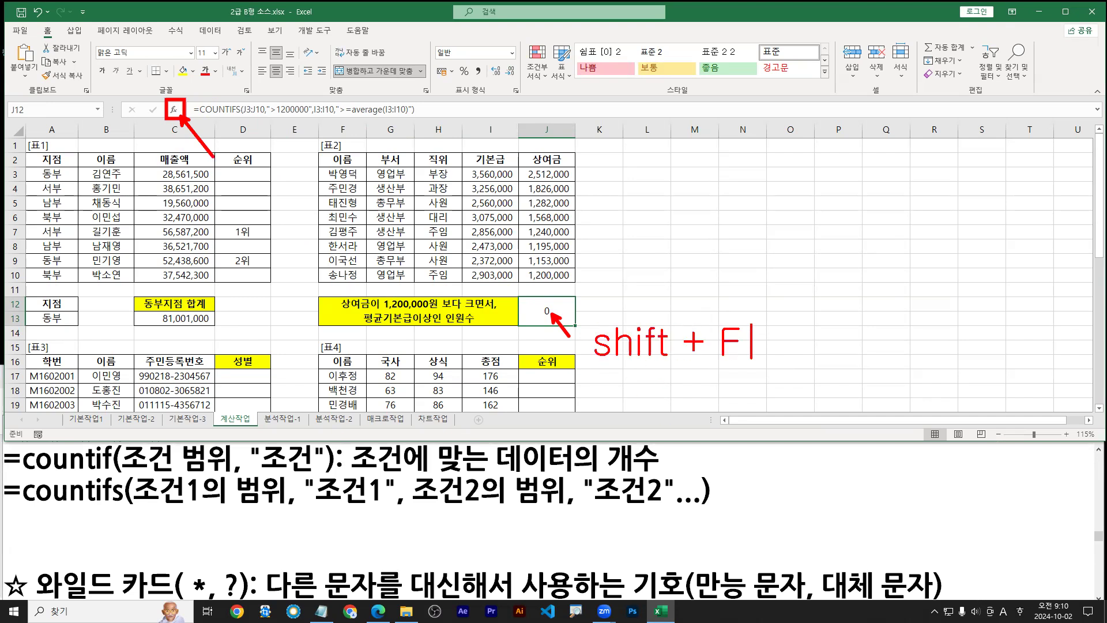
key(Escape)
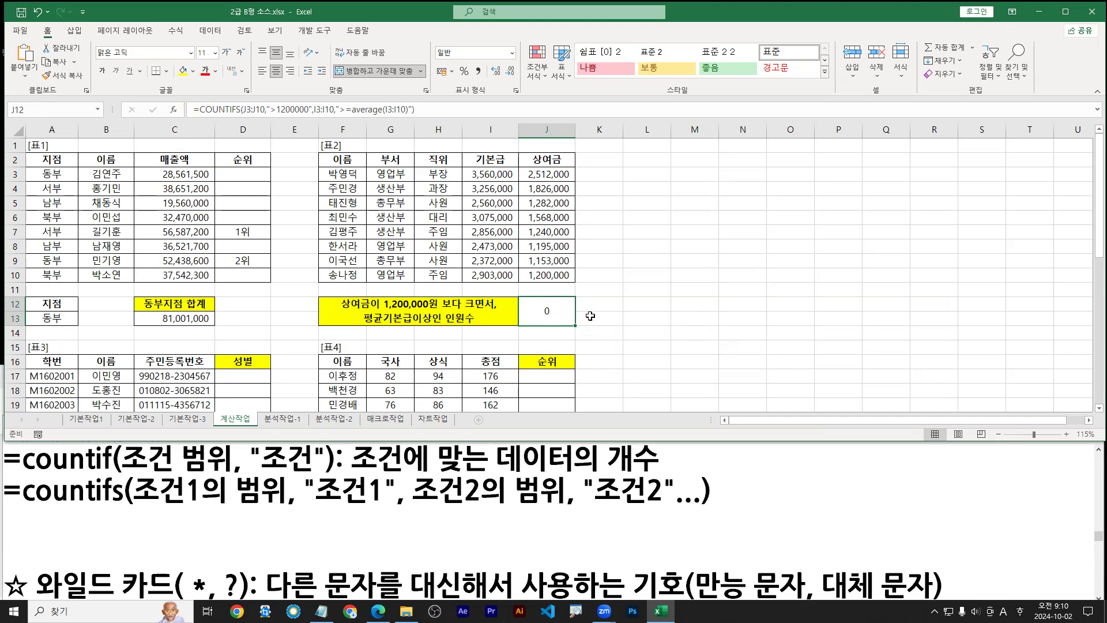
key(shift+F3)
Cut average(I3:I10) out of Criteria2 via the right-click Cut command
drag(662, 287, 705, 293)
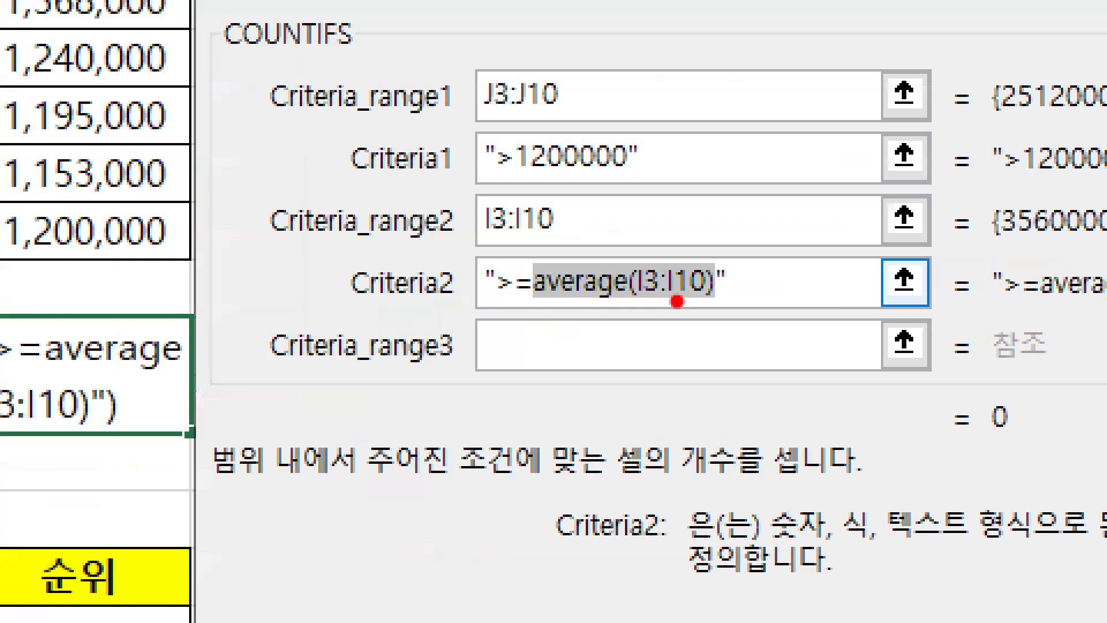
mouse_move(534, 308)
mouse_down()
mouse_move(711, 309)
mouse_move(706, 294)
mouse_move(715, 329)
mouse_up()
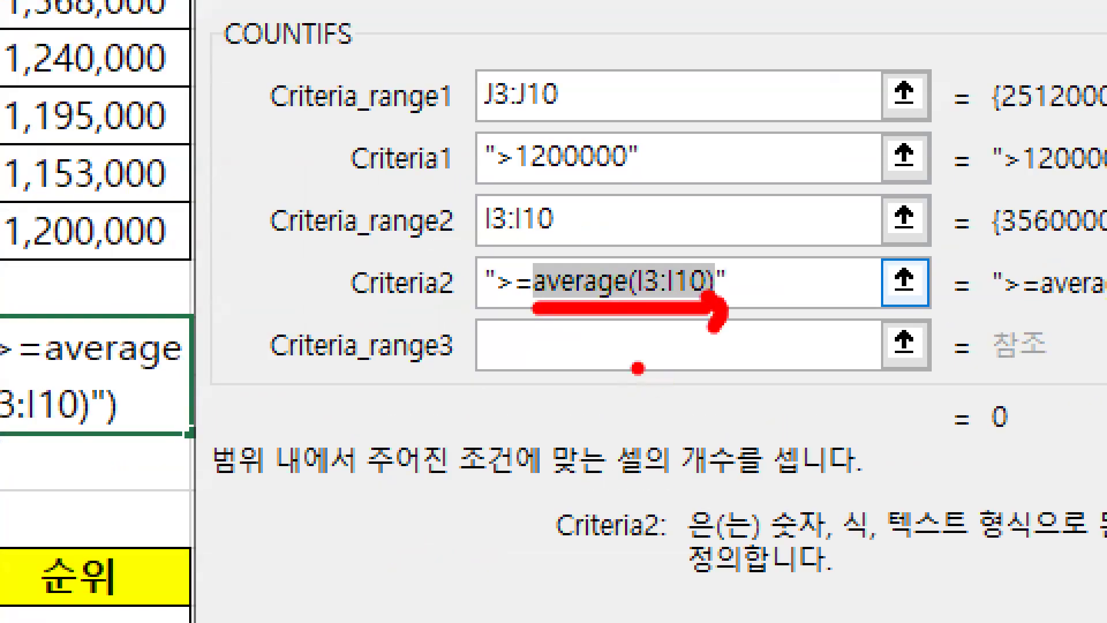
text(ctr)
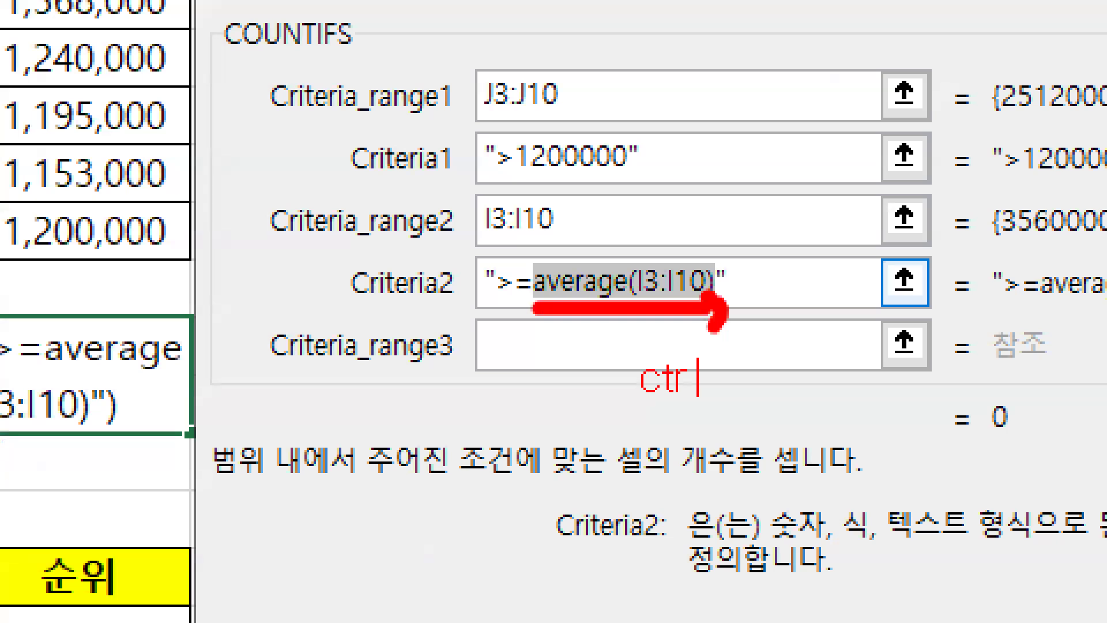
text(l + X)
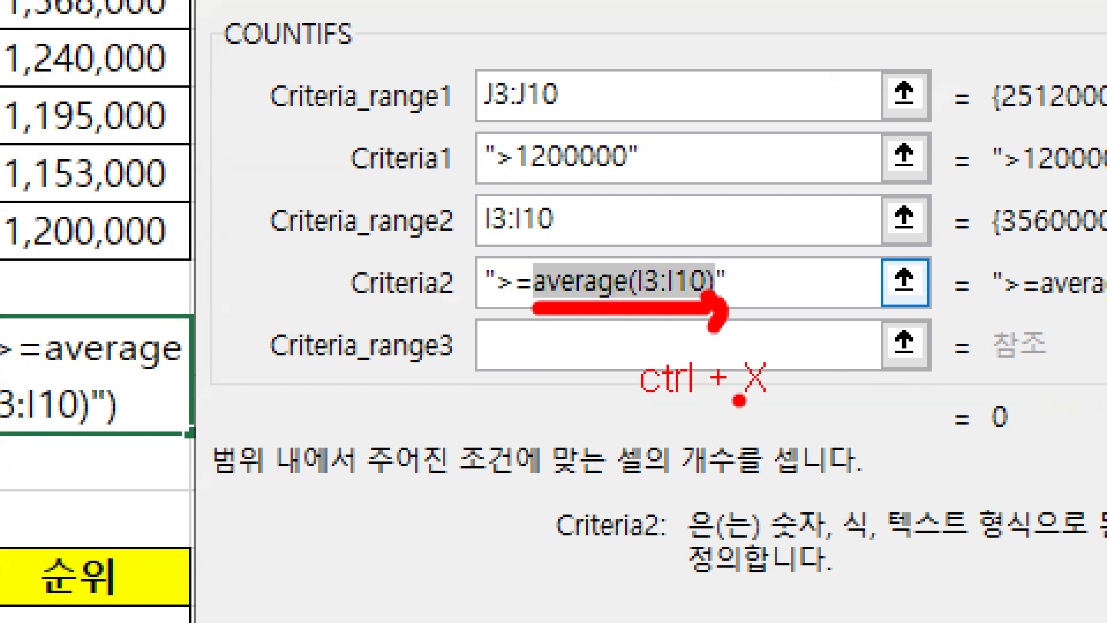
drag(785, 404, 734, 474)
drag(744, 399, 796, 478)
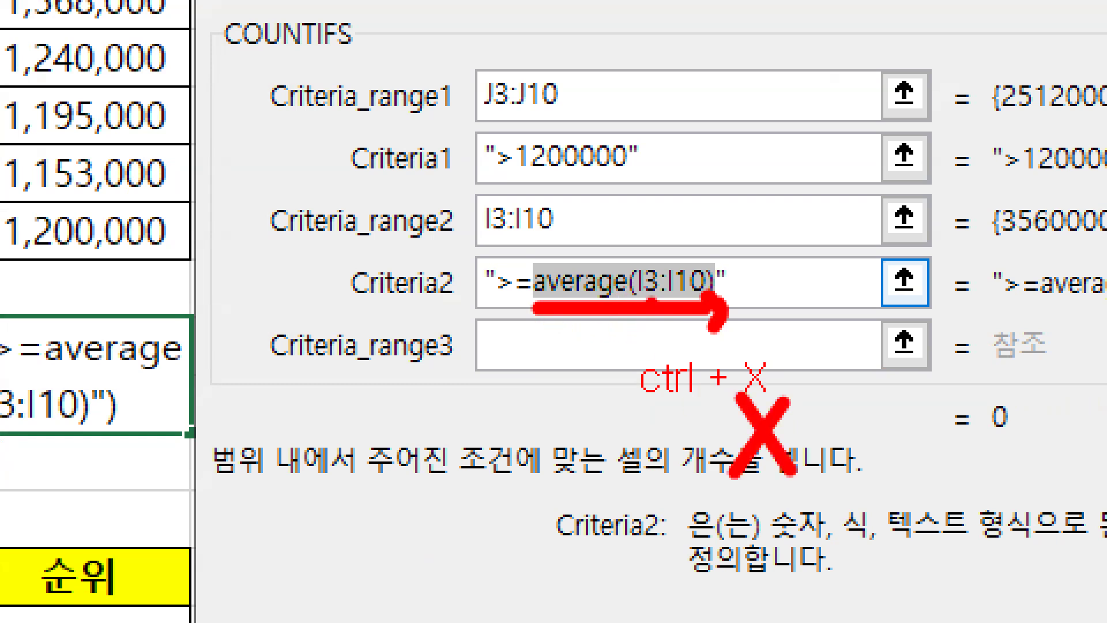
key(Escape)
right_click(690, 289)
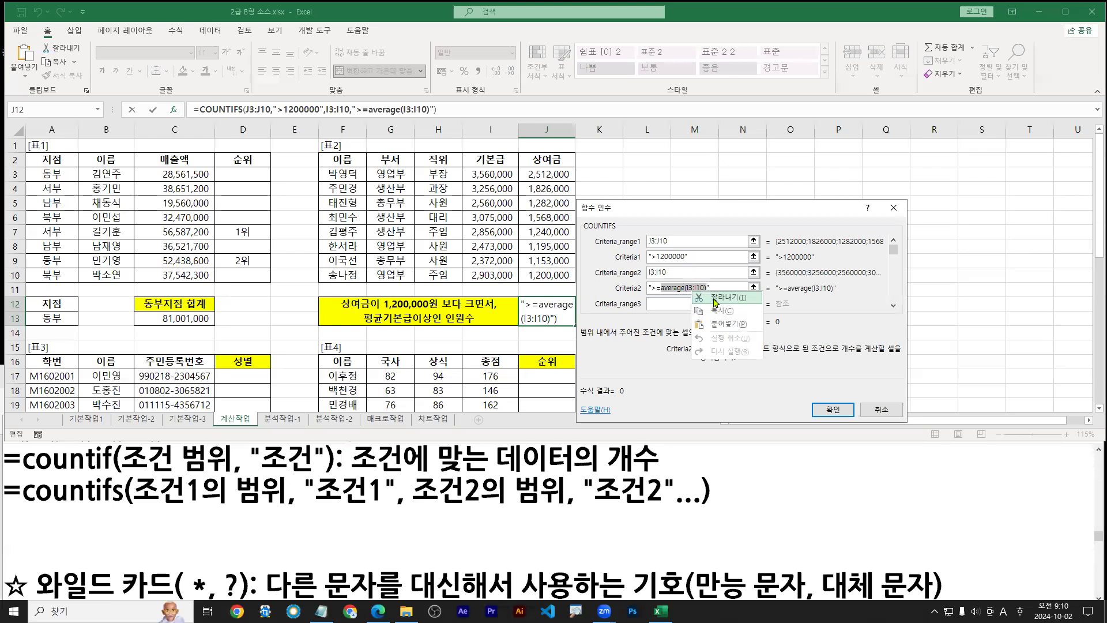
click(715, 299)
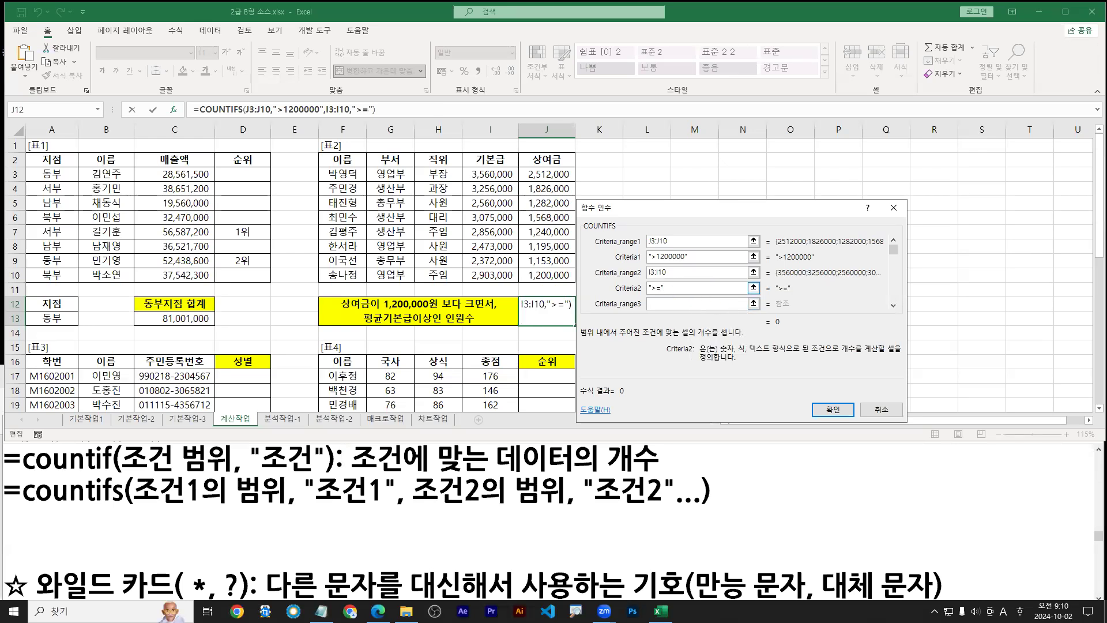
Add & after ">=" in Criteria2 and paste average(I3:I10) behind it
key(ctrl+1)
click(652, 298)
mouse_move(626, 304)
mouse_down()
mouse_move(652, 304)
mouse_move(628, 304)
mouse_up()
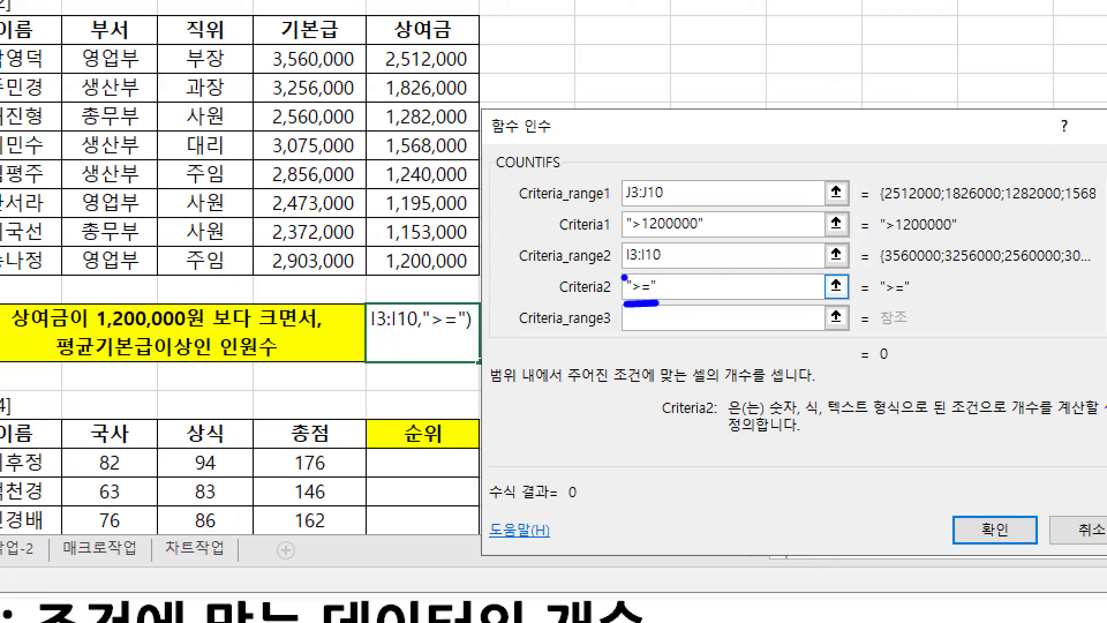
click(626, 276)
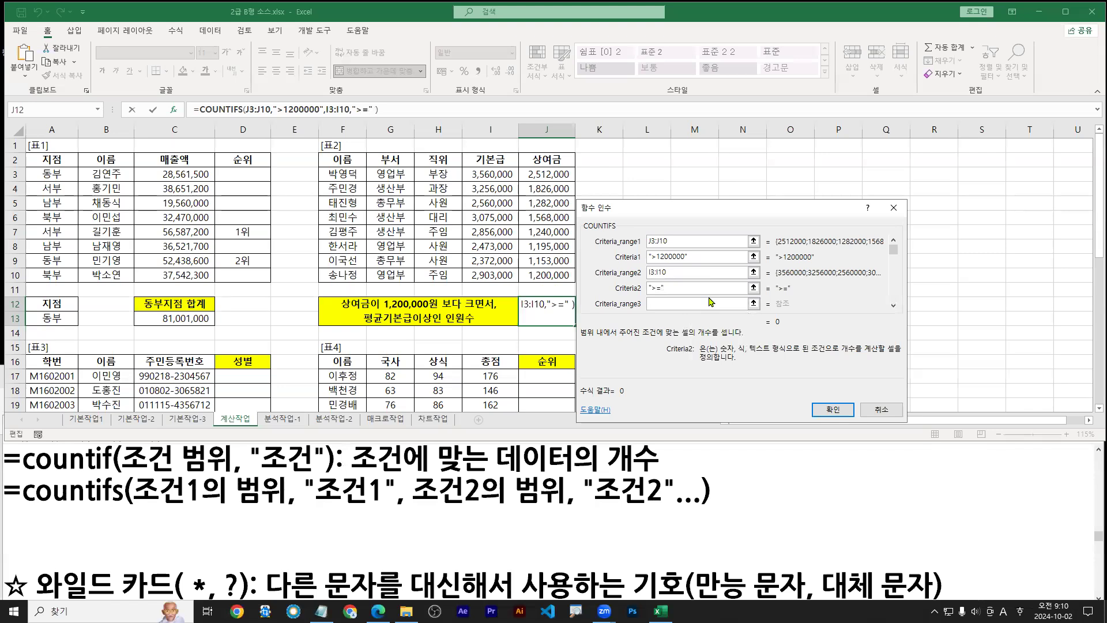
text(&)
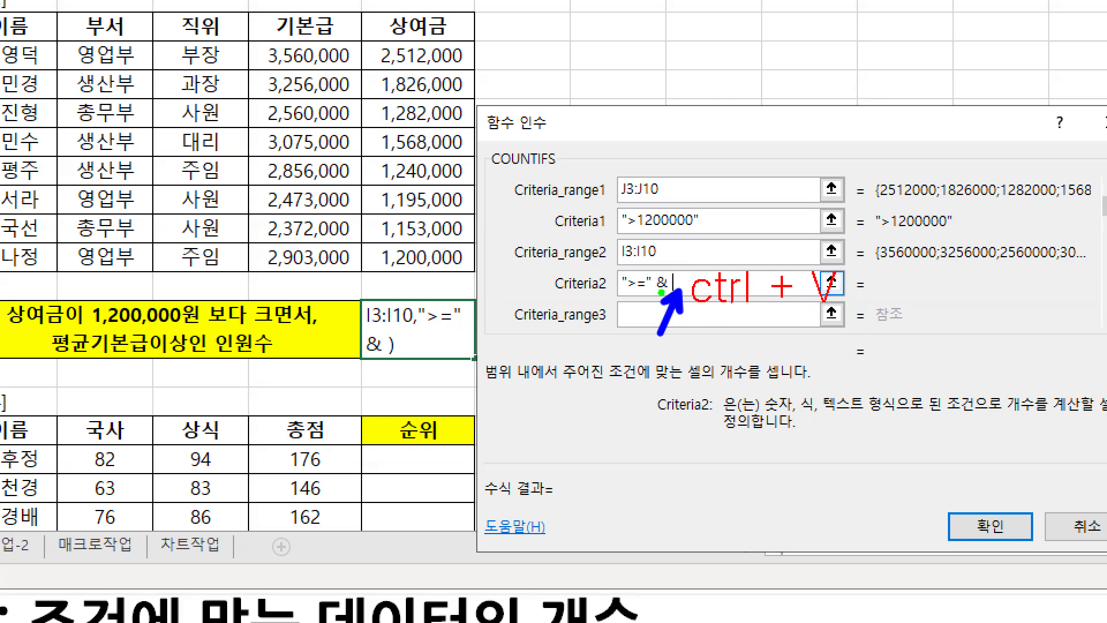
key(ctrl+v)
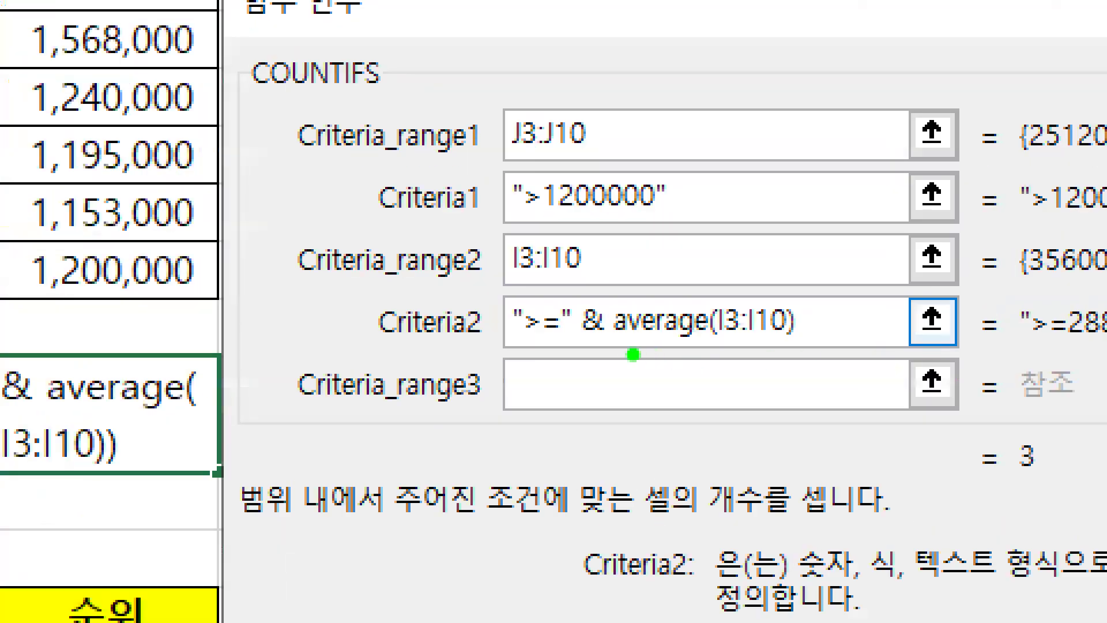
Review the ">="&AVERAGE(I3:I10) criterion and confirm, so J12 shows 3
drag(615, 347, 796, 347)
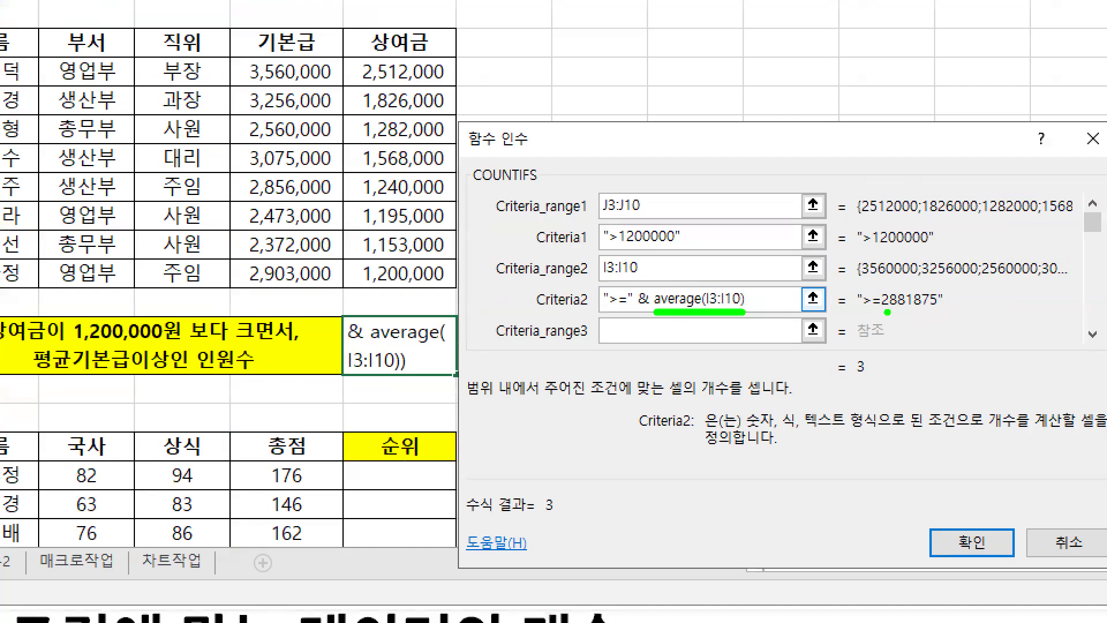
drag(887, 312, 945, 314)
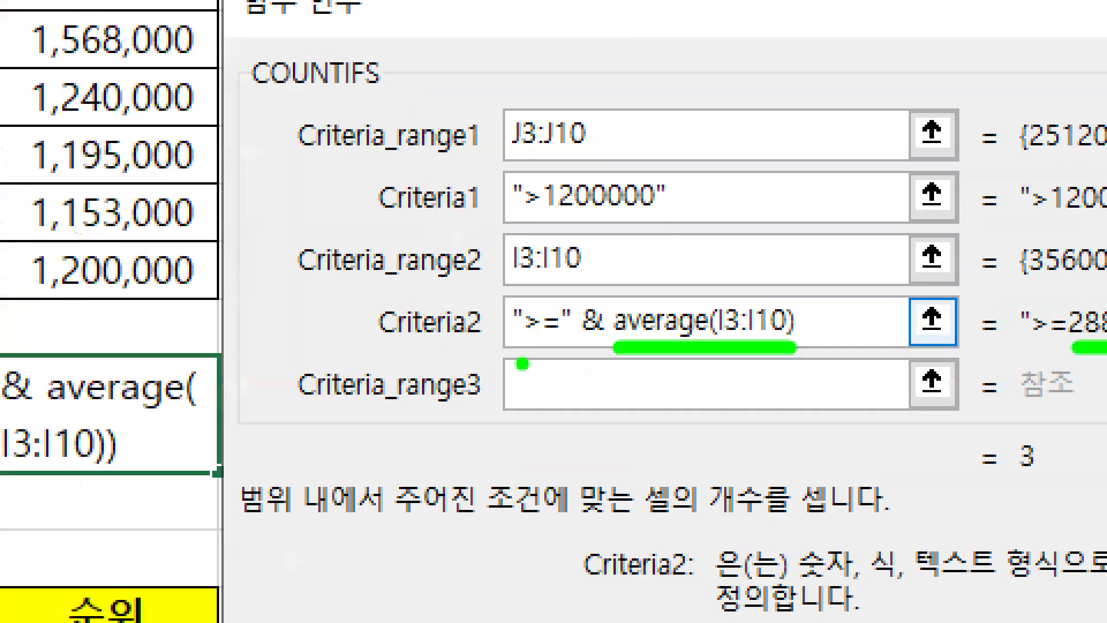
key(b)
drag(510, 351, 568, 351)
key(r)
click(591, 344)
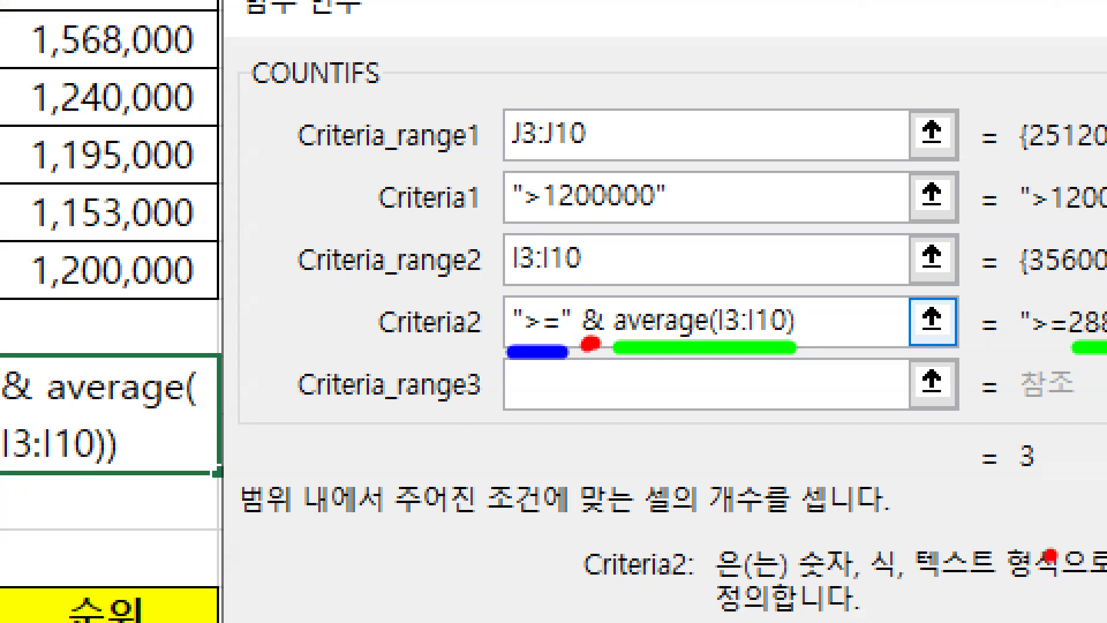
key(g)
click(596, 338)
key(r)
drag(705, 351, 701, 378)
text(tctrl + V)
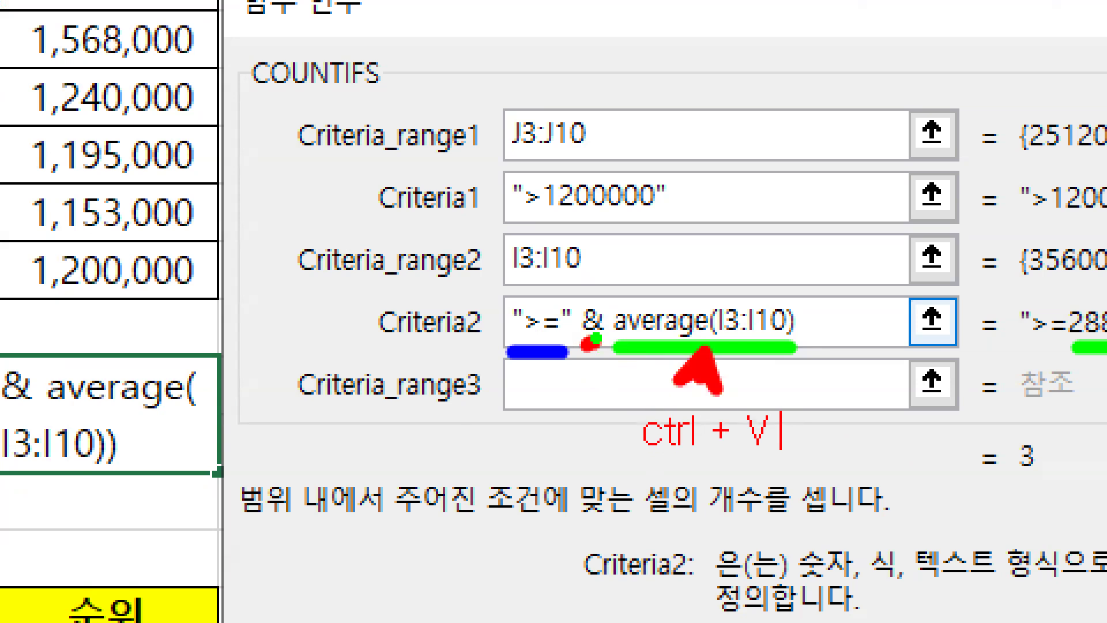
key(Escape)
mouse_move(1064, 468)
mouse_down()
mouse_move(1073, 493)
mouse_move(987, 427)
mouse_move(1056, 513)
mouse_move(1045, 519)
mouse_up()
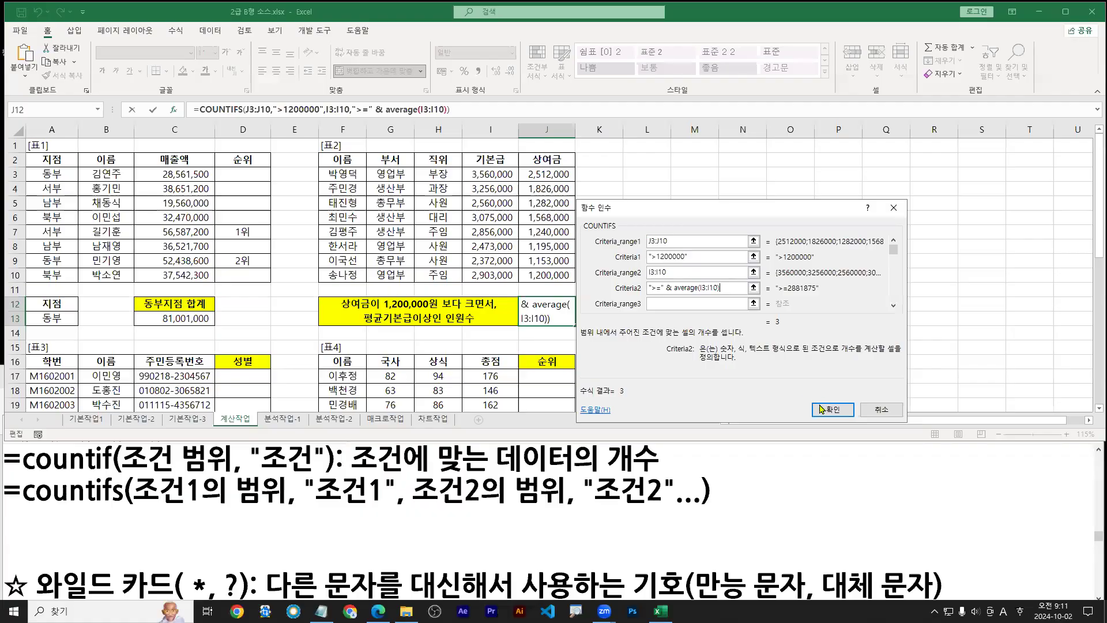
click(876, 451)
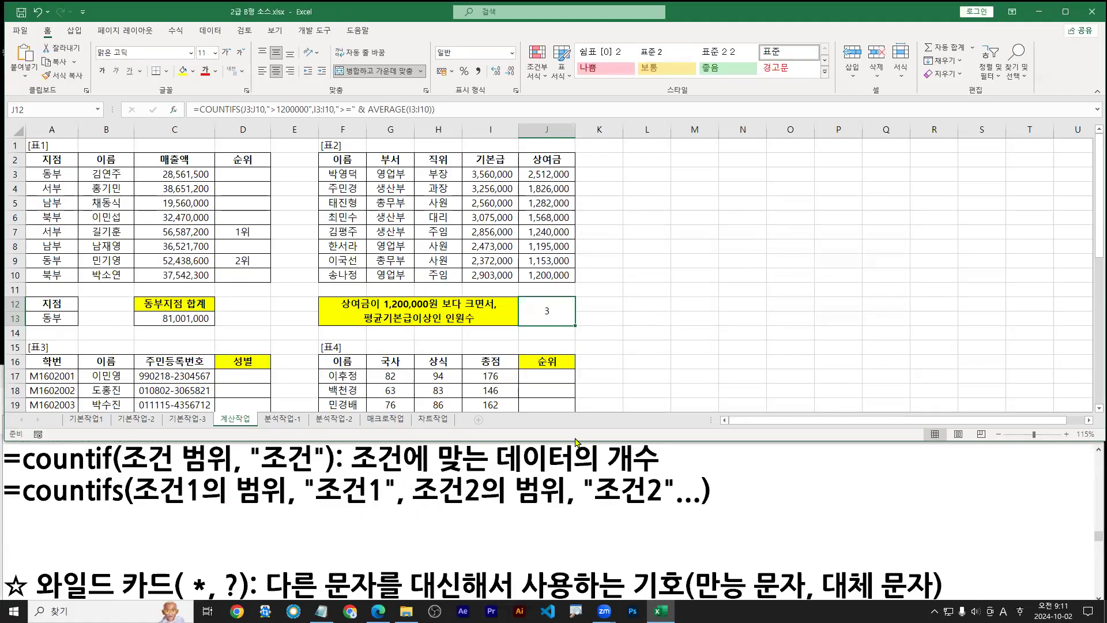
Review the task instructions in the exam PDF
click(377, 611)
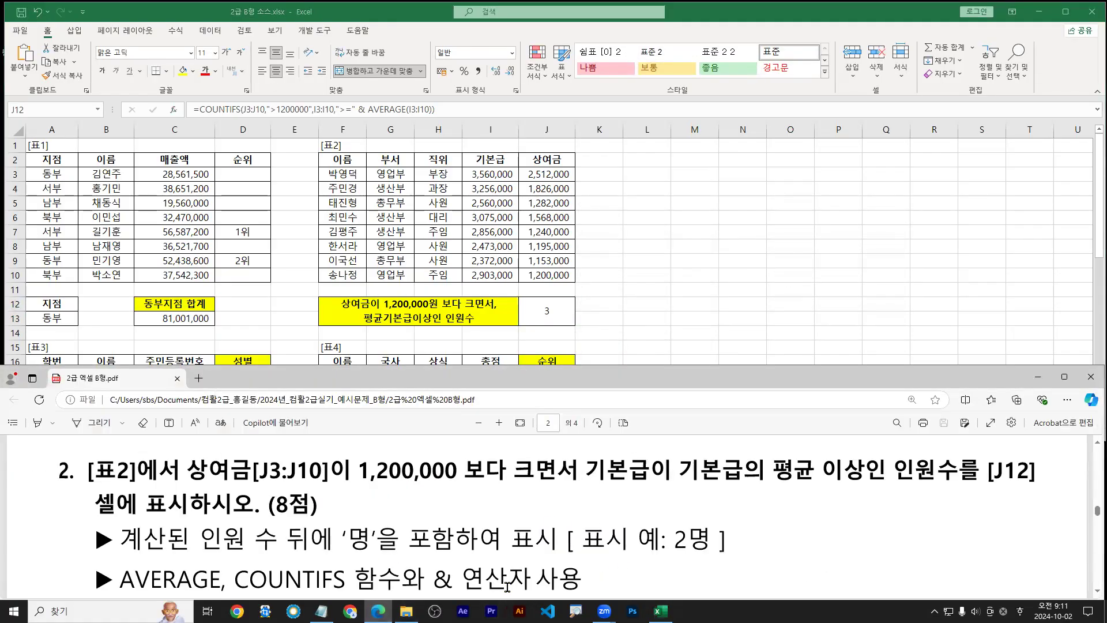
mouse_move(669, 556)
mouse_down()
mouse_move(712, 555)
mouse_move(708, 506)
mouse_up()
key(Escape)
Append & "명" to J12's COUNTIFS formula so the headcount shows 3명
click(557, 316)
double_click(556, 316)
key(Escape)
double_click(556, 315)
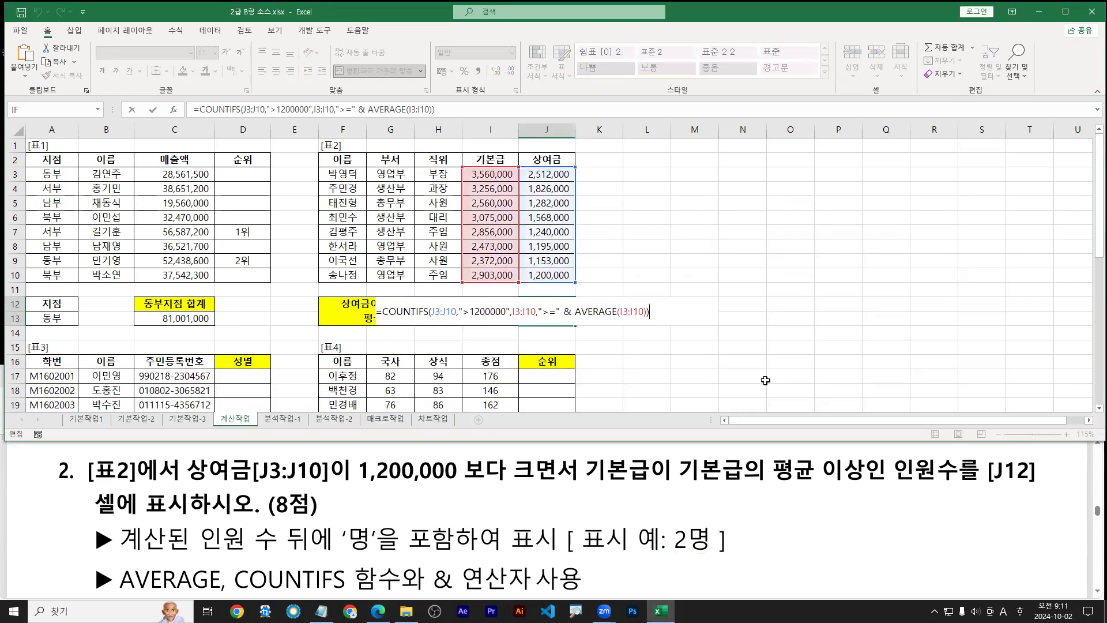
text(& "명")
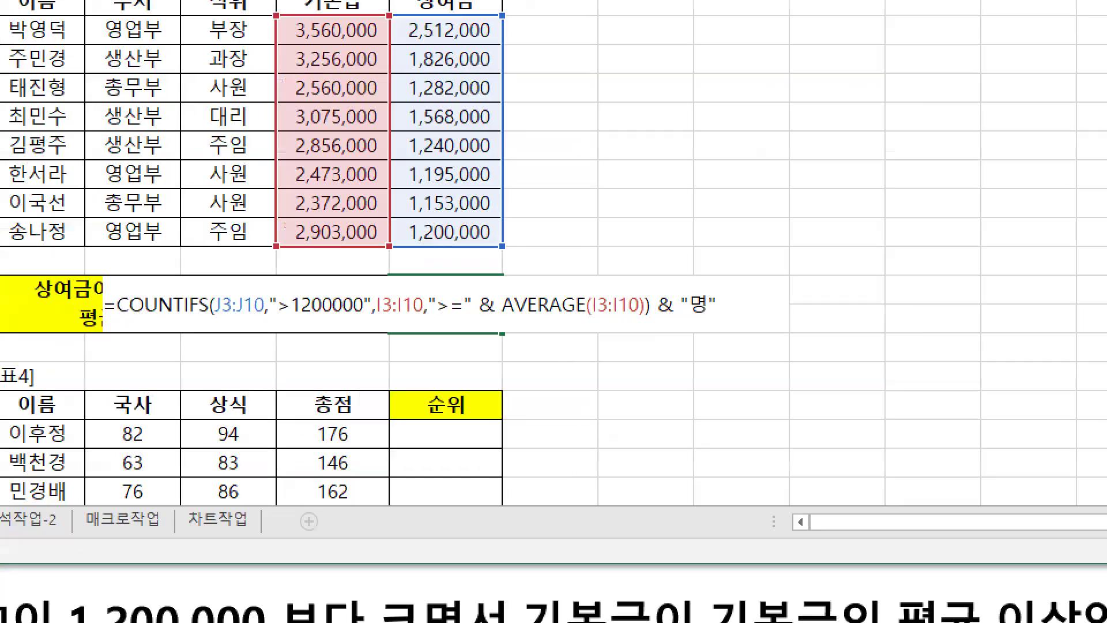
text(g)
drag(659, 319, 716, 321)
key(b)
key(Escape)
key(Return)
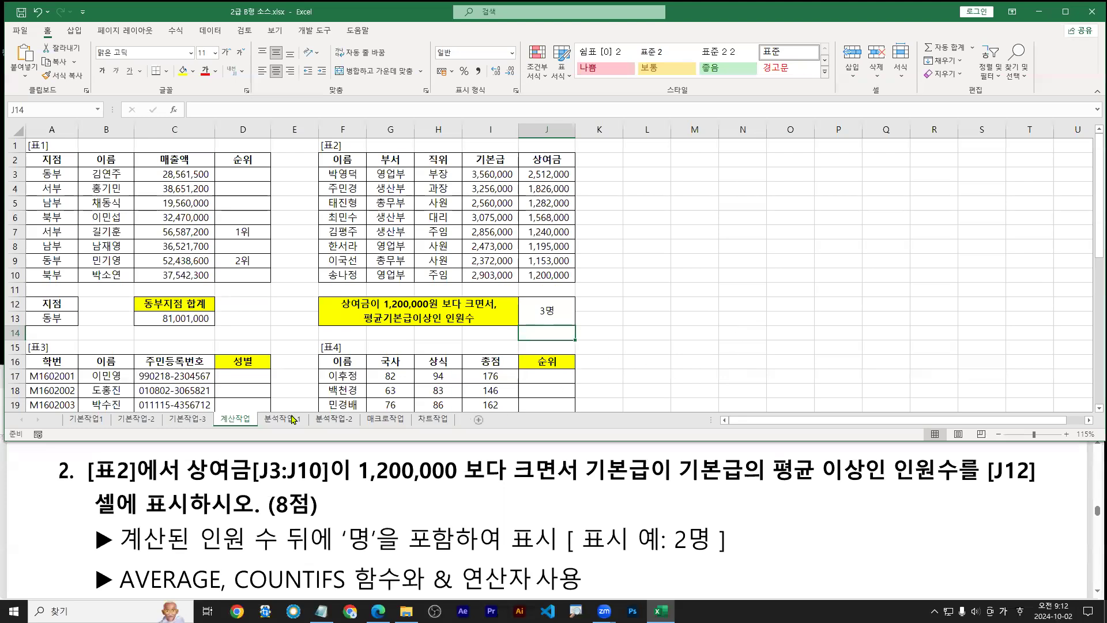
Reopen J12's formula in edit mode to copy it into the notes
drag(240, 425, 246, 448)
key(Up)
key(F2)
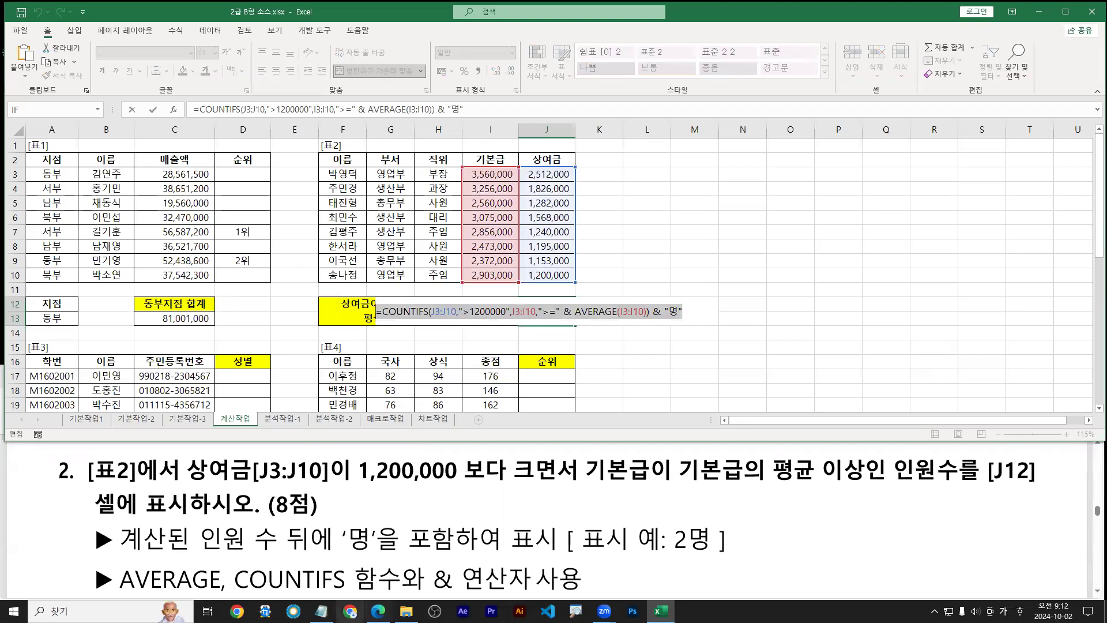
click(321, 611)
Paste the full COUNTIFS formula with & "명" onto Notepad's third line and mark its J3:J10 range
click(30, 522)
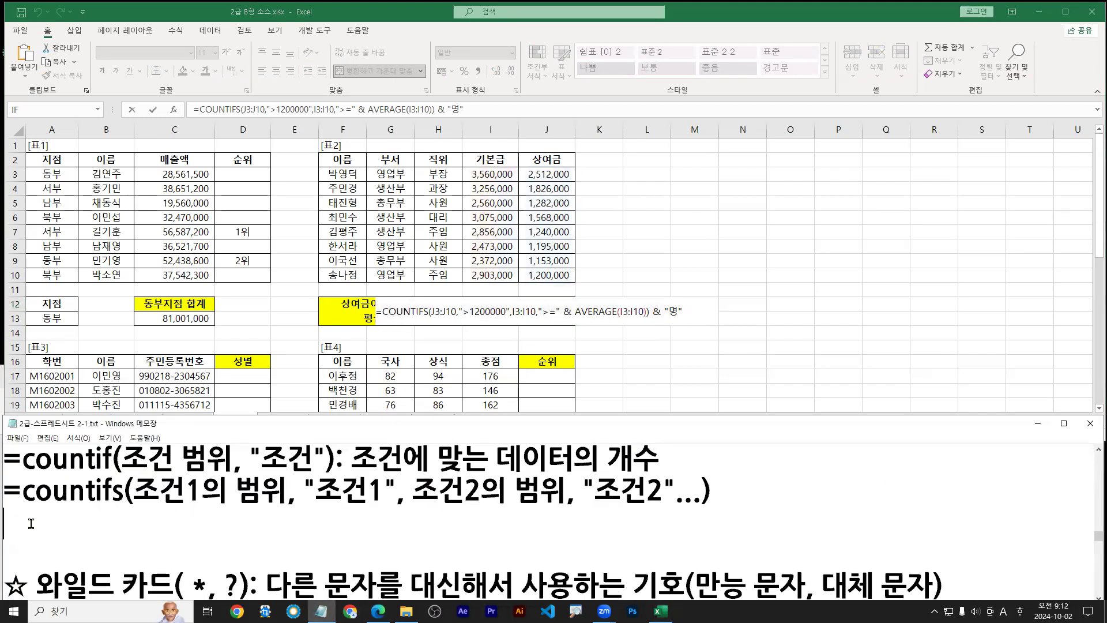
key(ctrl+v)
drag(5, 544, 958, 543)
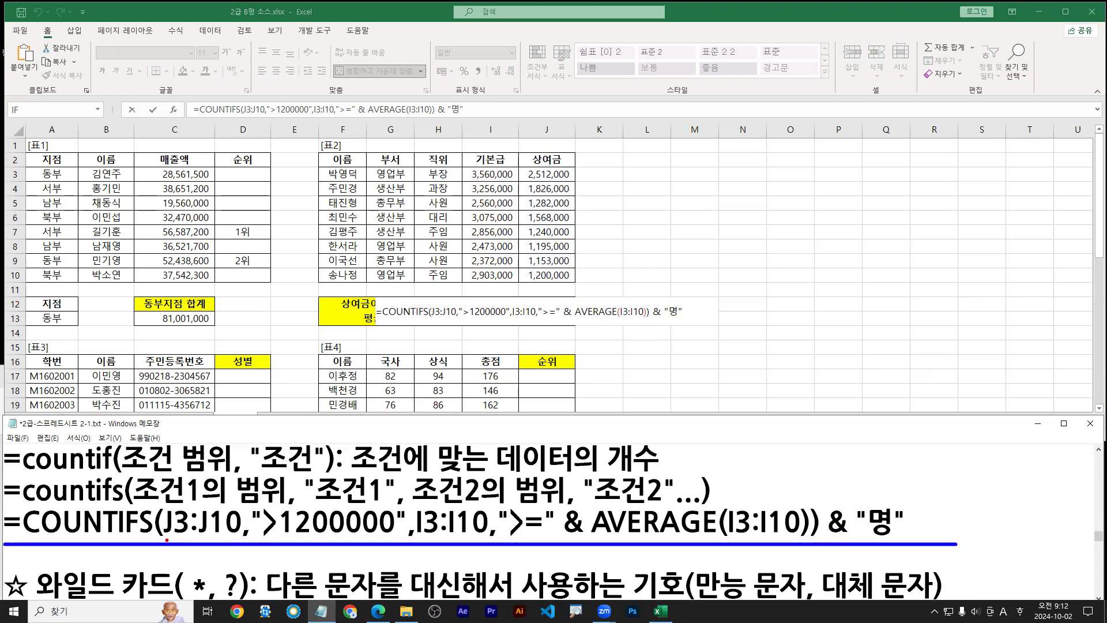
drag(165, 540, 799, 541)
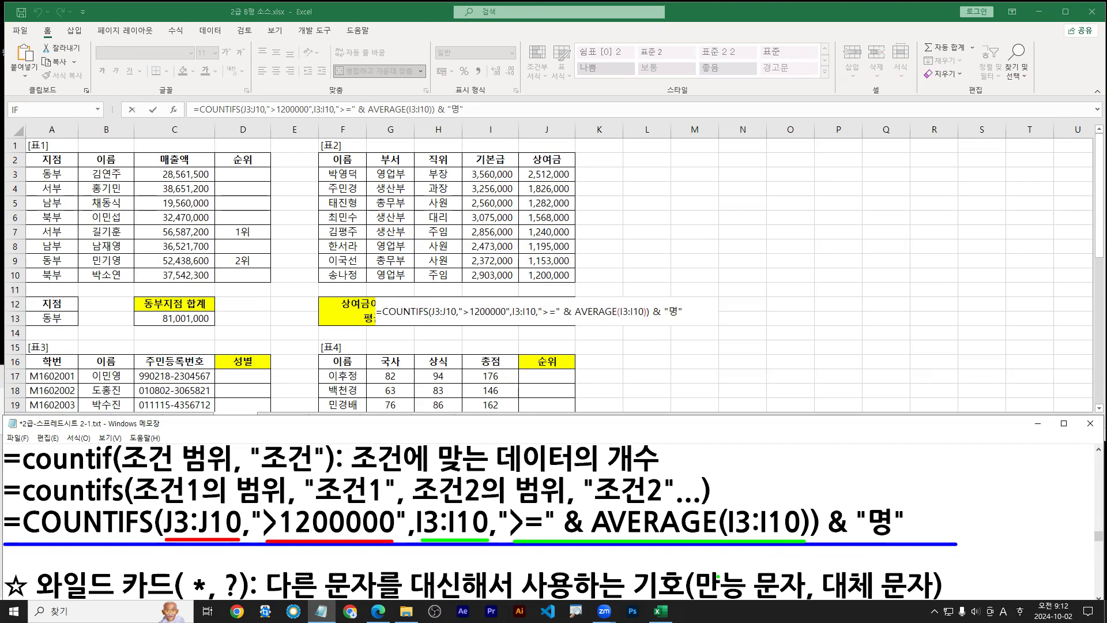
key(Escape)
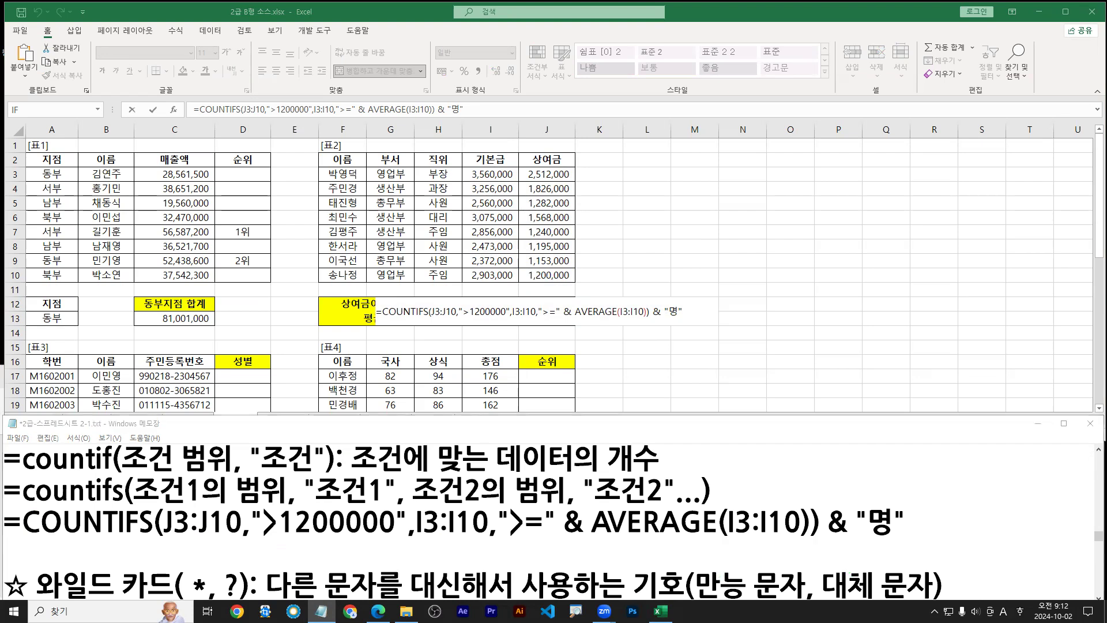
click(469, 379)
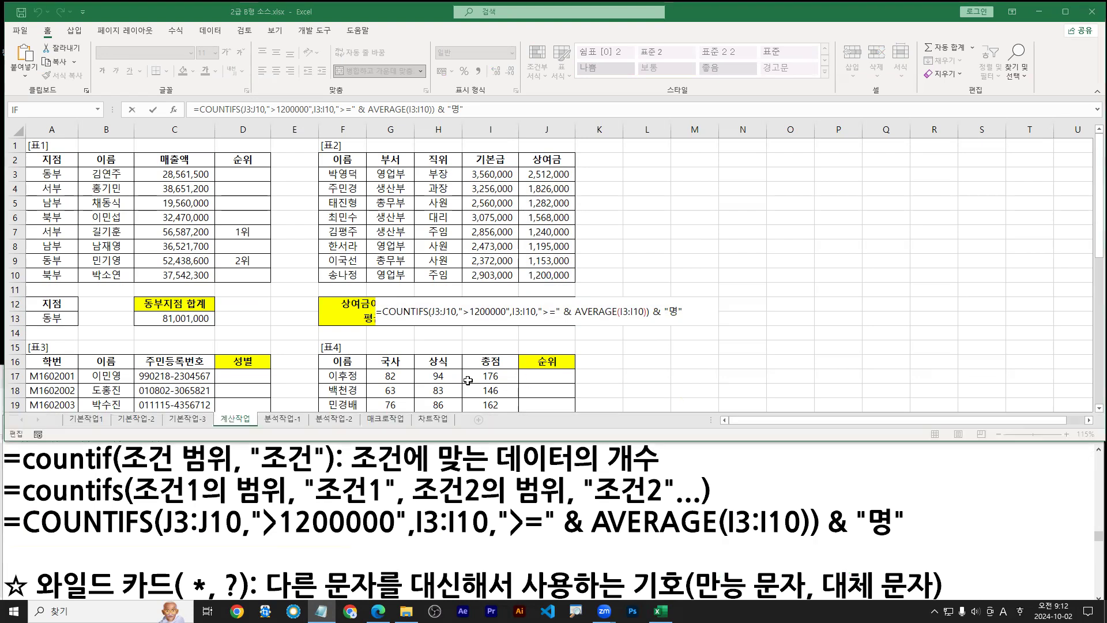
Commit J12 to show 3명, then scroll the exam PDF to question 3
click(245, 420)
scroll(211, 340, down, 2)
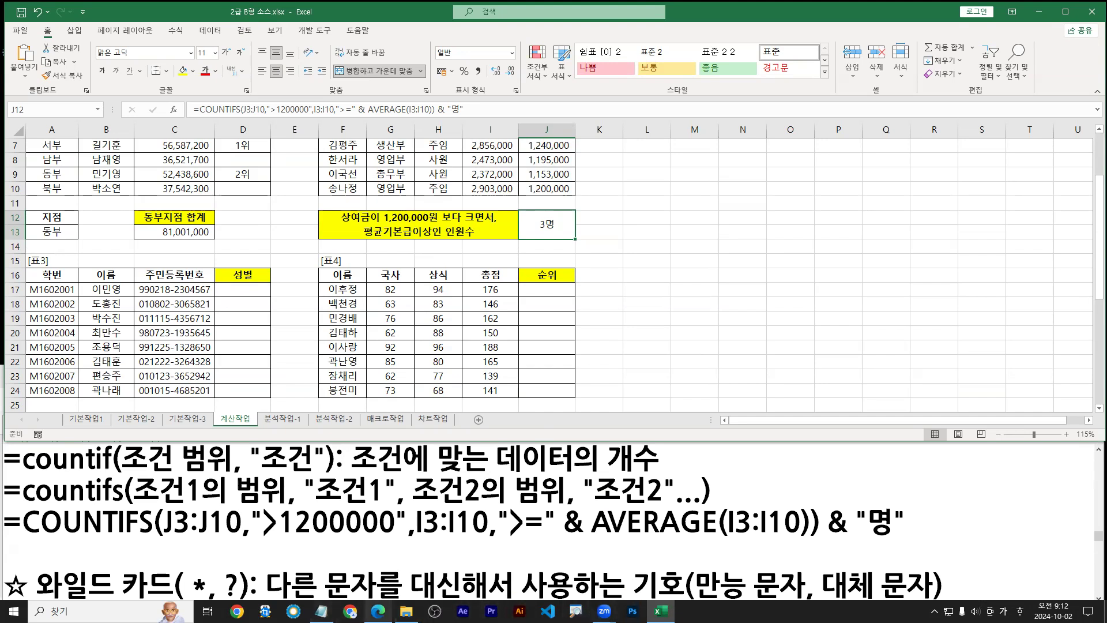
click(377, 610)
scroll(383, 496, down, 10)
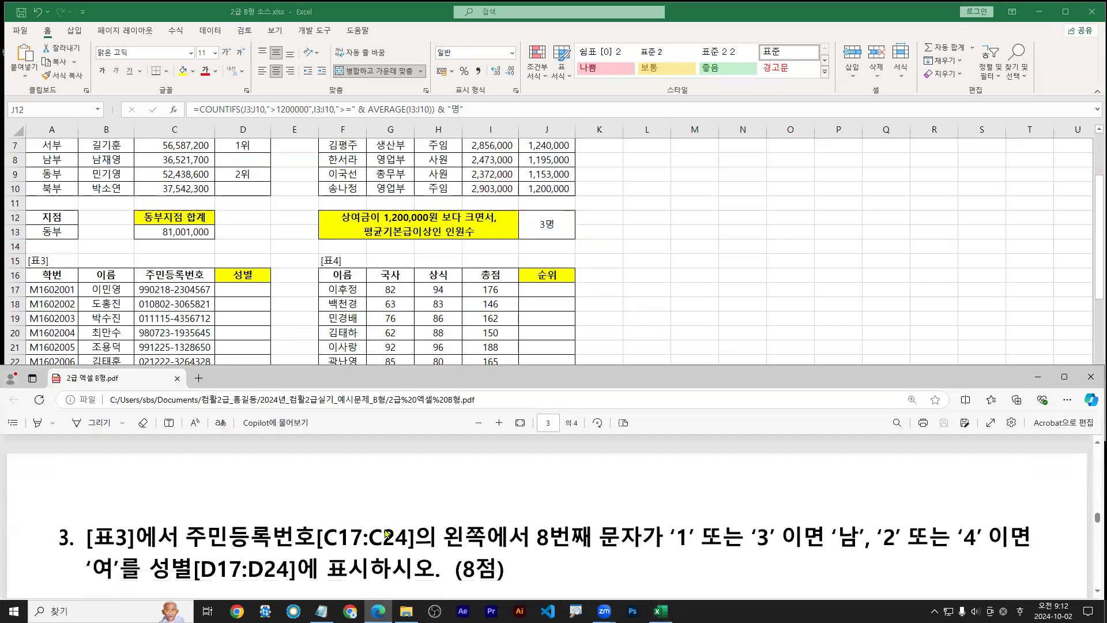
Mark up question 3's ID condition, the 8th ID digit, the 남/여 results and the required CHOOSE function
scroll(386, 534, down, 1)
click(239, 303)
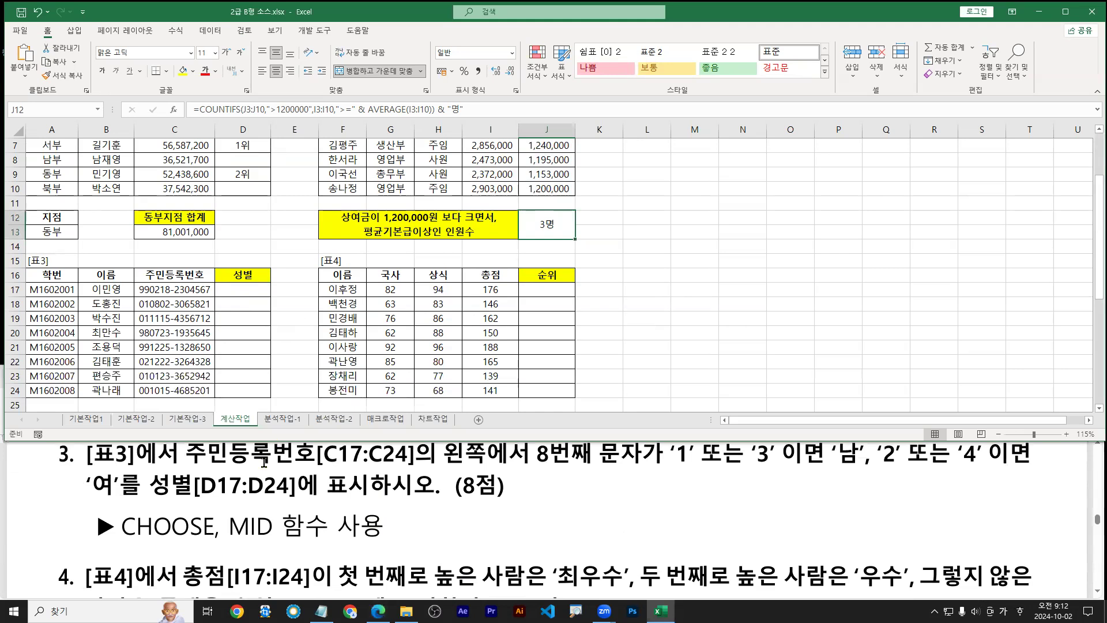
drag(186, 467, 849, 467)
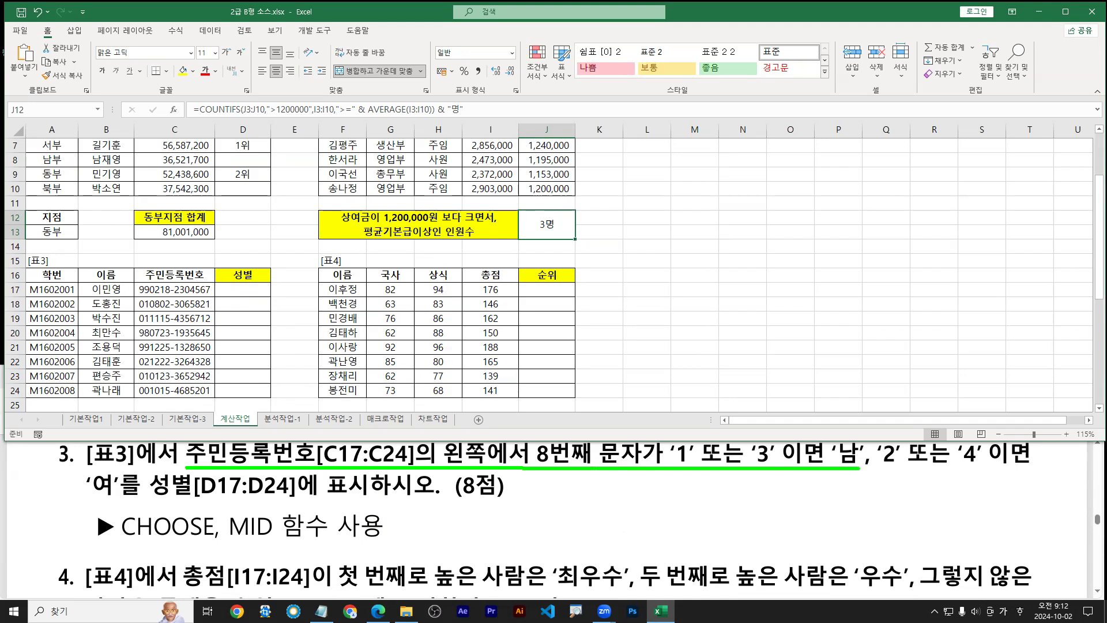
drag(860, 468, 1032, 467)
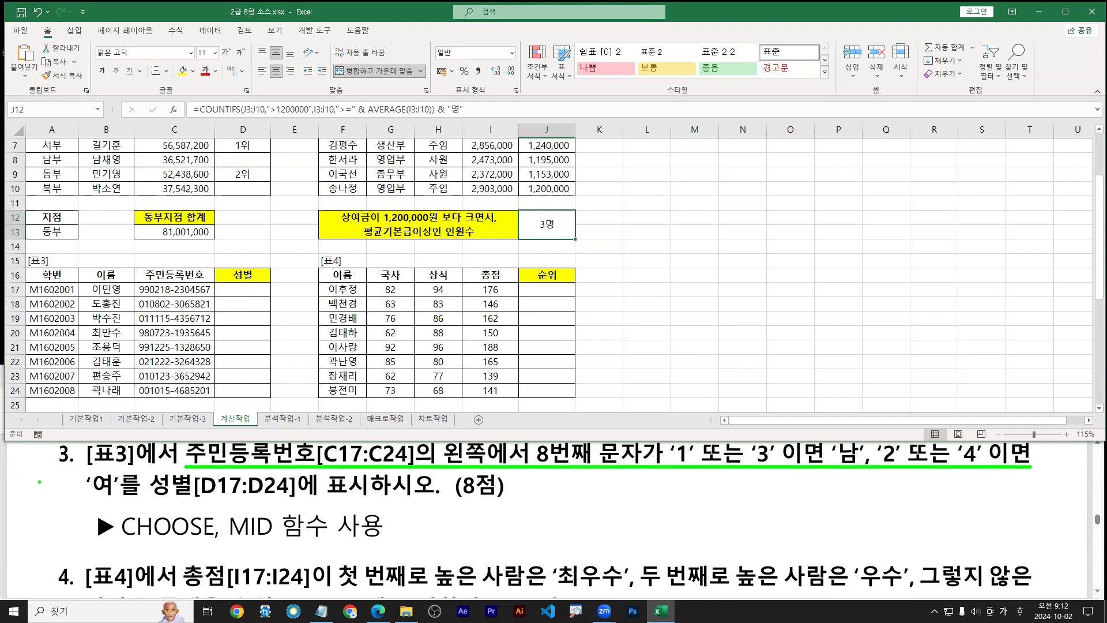
drag(90, 503, 113, 503)
mouse_move(170, 282)
mouse_down()
mouse_move(190, 365)
mouse_move(183, 398)
mouse_up()
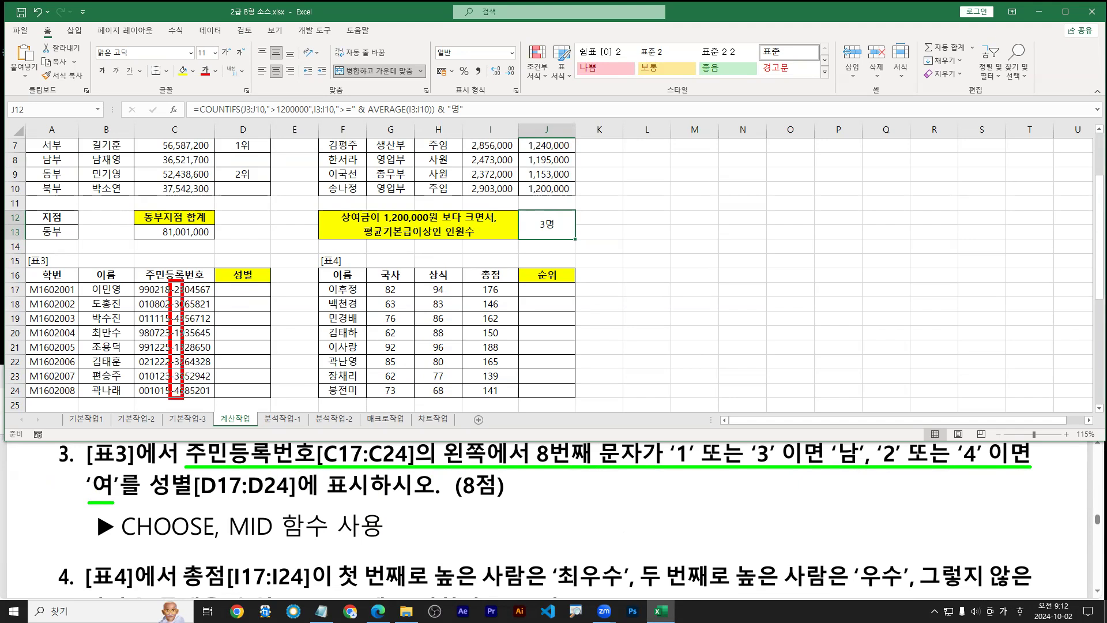
drag(177, 240, 176, 275)
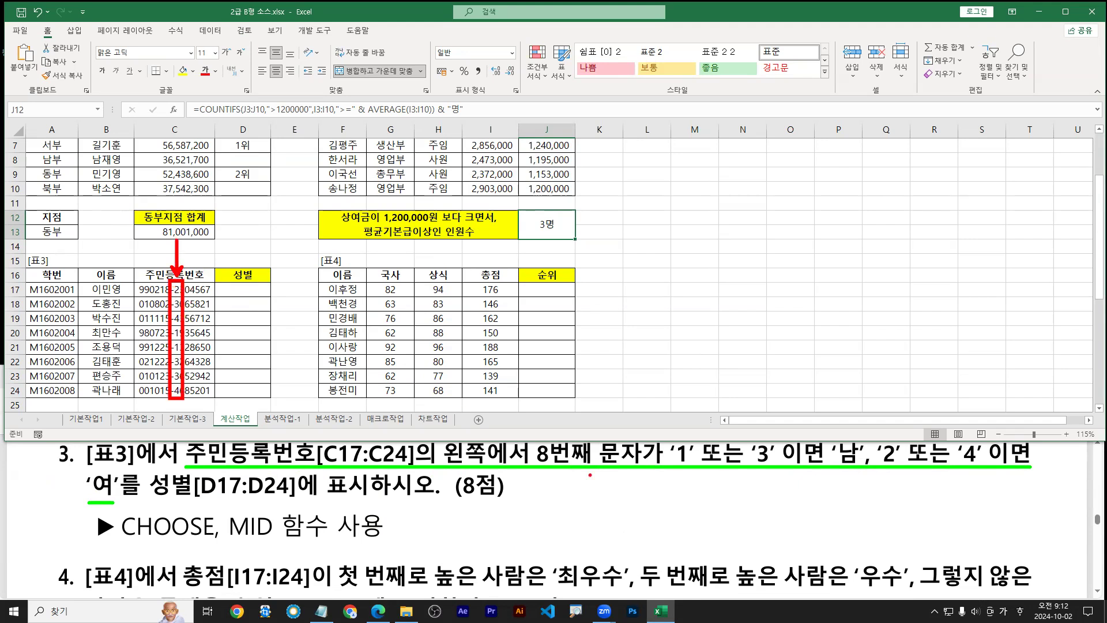
drag(756, 469, 979, 469)
drag(91, 496, 109, 494)
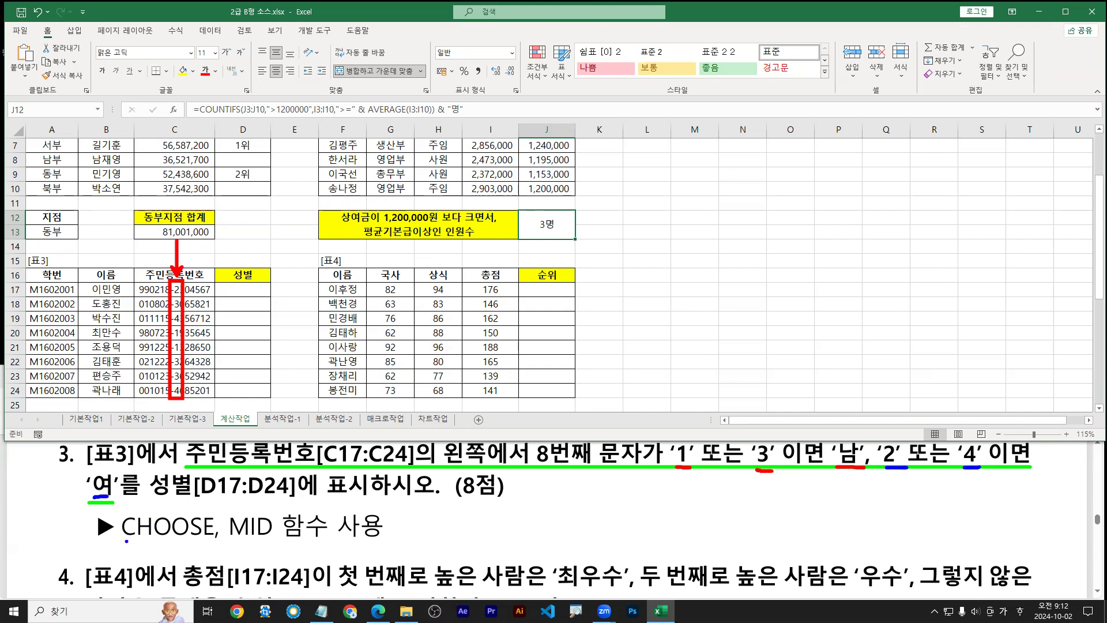
drag(127, 542, 275, 542)
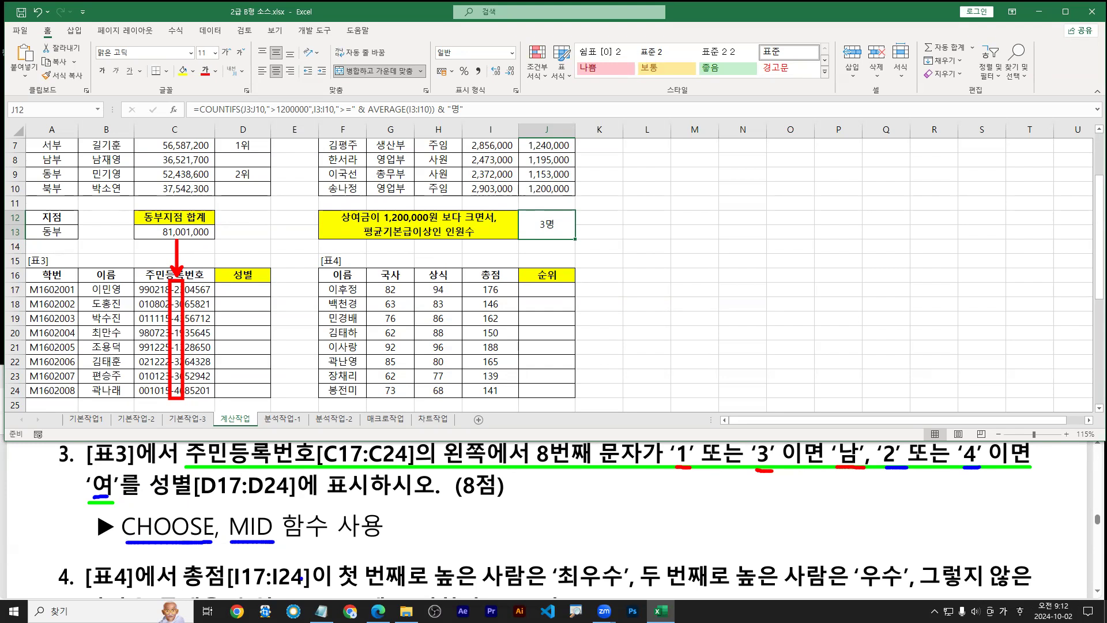
key(Escape)
click(322, 612)
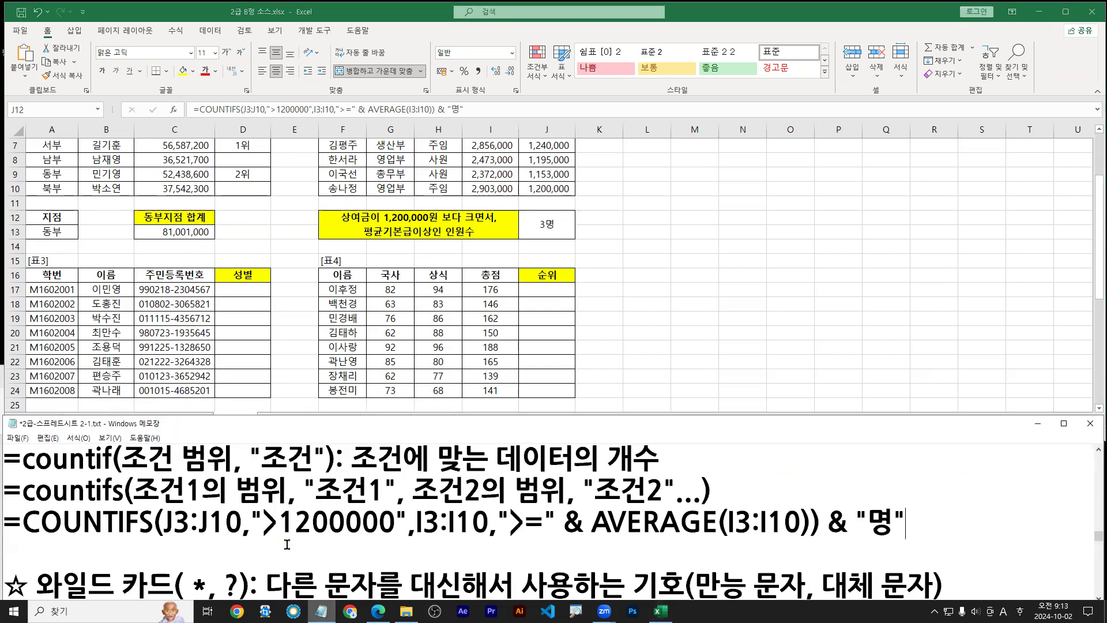
Scroll the notes to the left, mid, right and len syntax lines and underline the mid line
scroll(249, 507, up, 20)
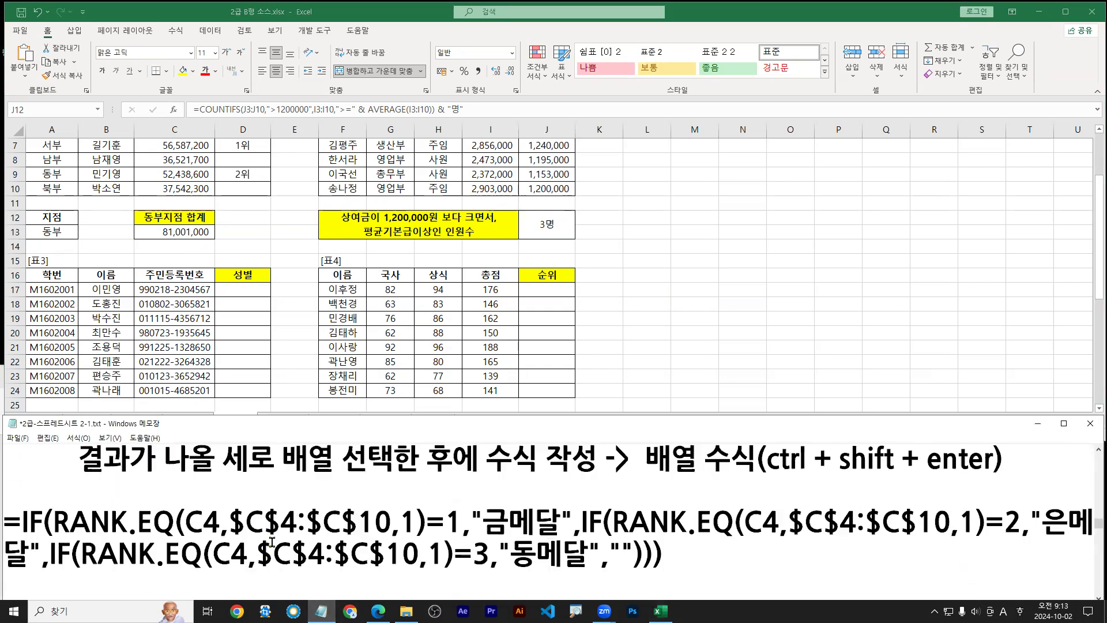
scroll(272, 541, up, 15)
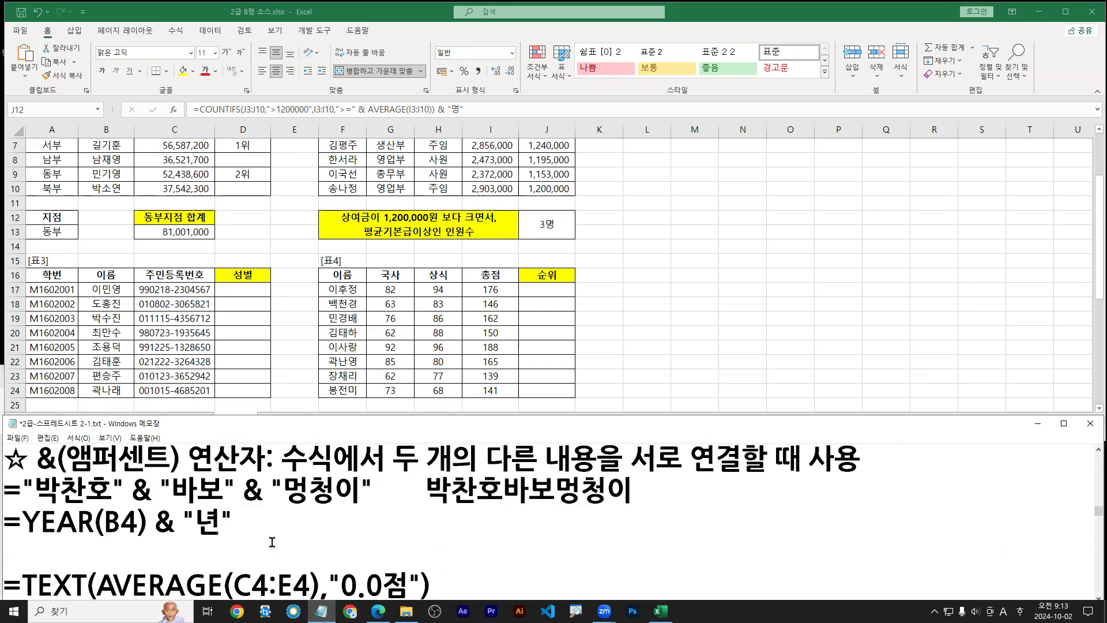
scroll(272, 541, up, 15)
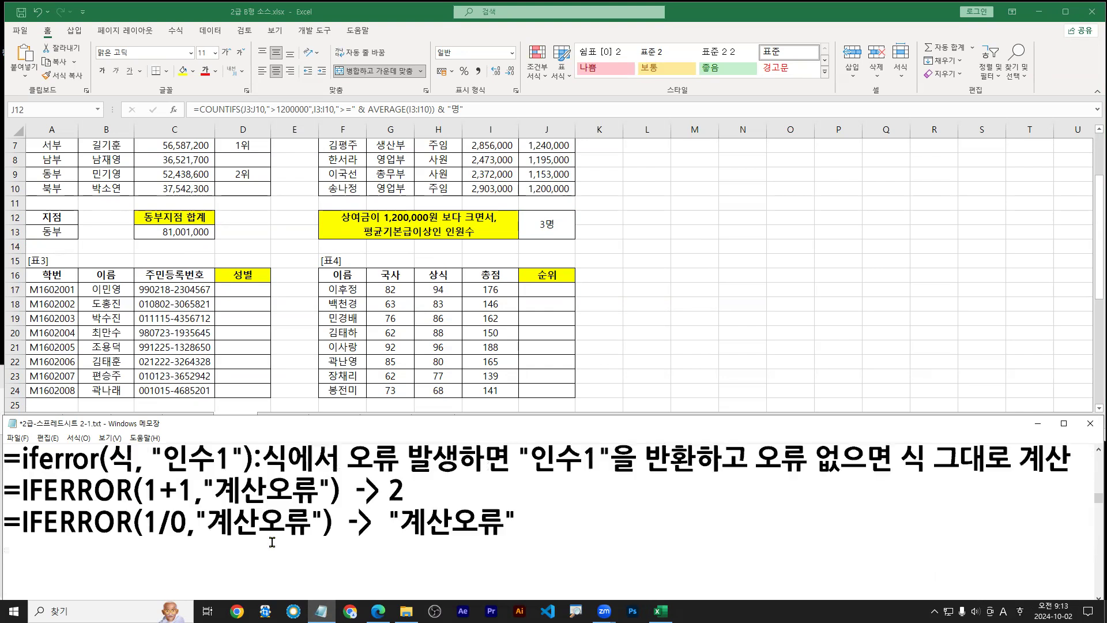
scroll(272, 541, up, 15)
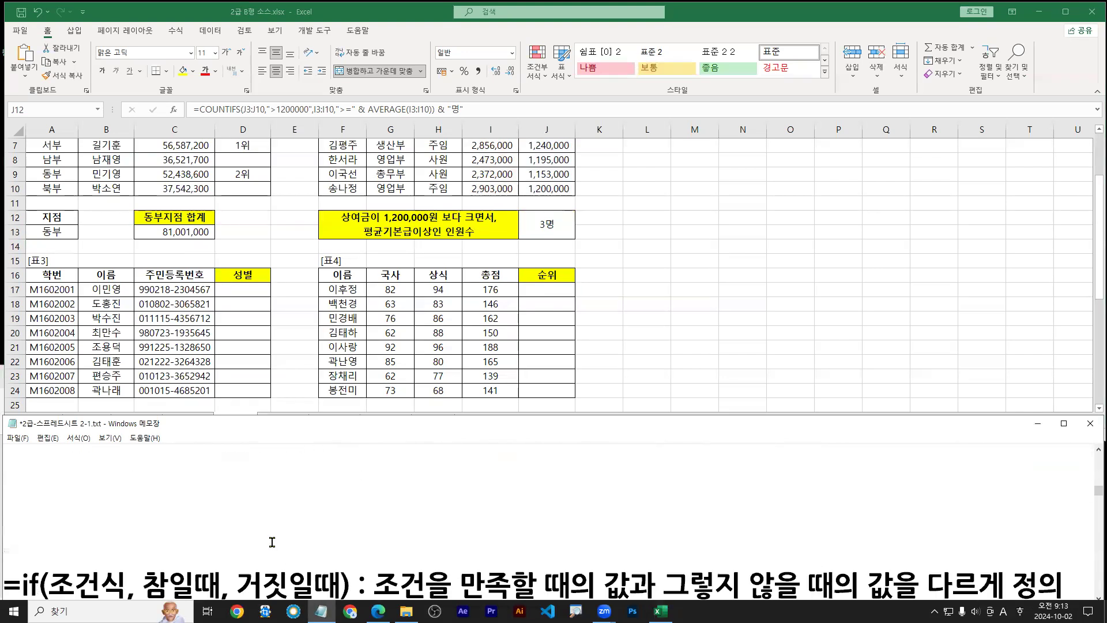
scroll(272, 542, up, 6)
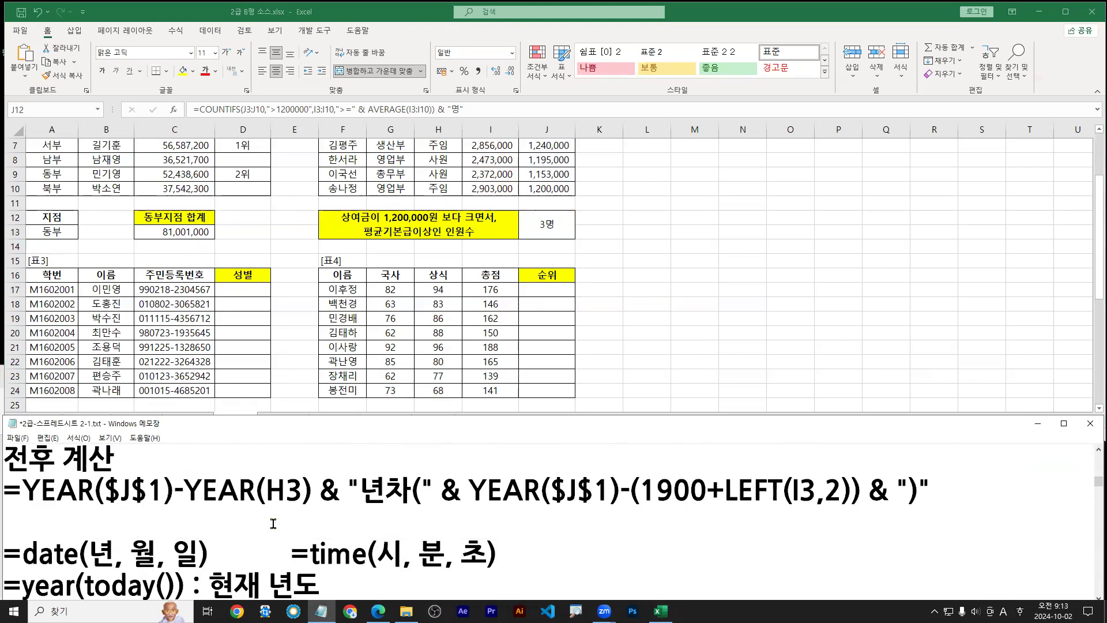
scroll(273, 524, up, 5)
scroll(273, 523, up, 3)
scroll(273, 524, up, 4)
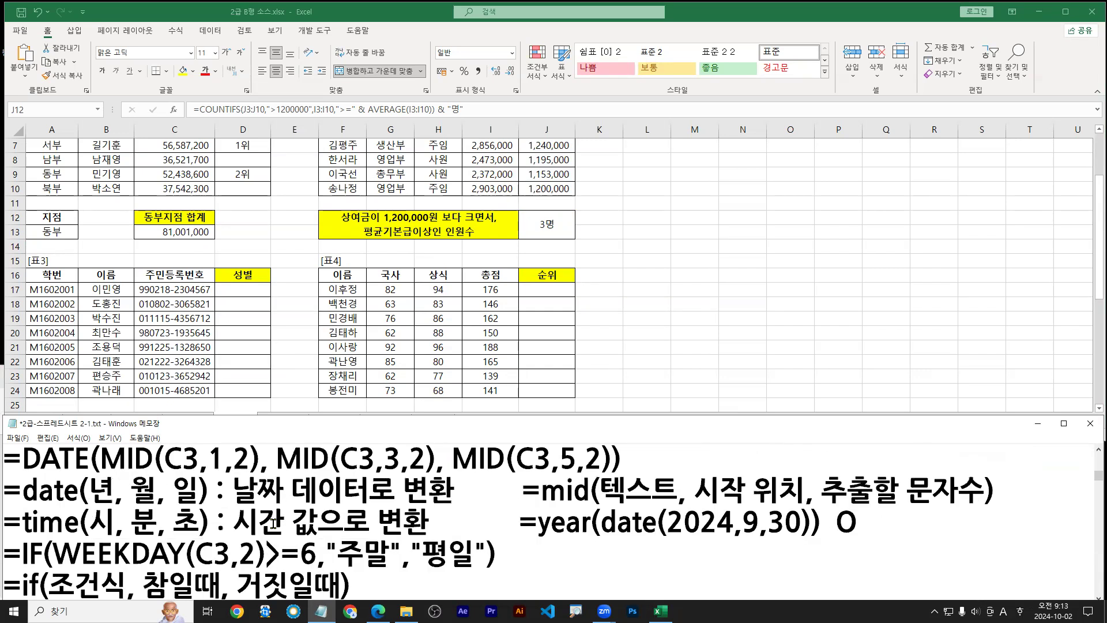
scroll(274, 524, up, 6)
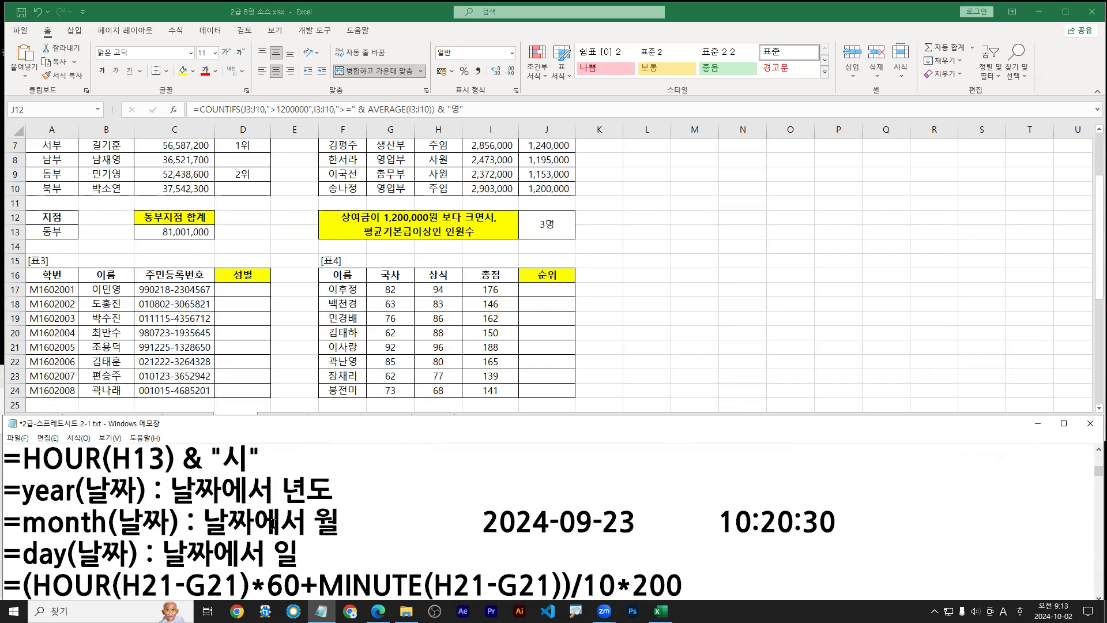
scroll(273, 523, up, 2)
scroll(298, 557, down, 8)
scroll(298, 557, down, 12)
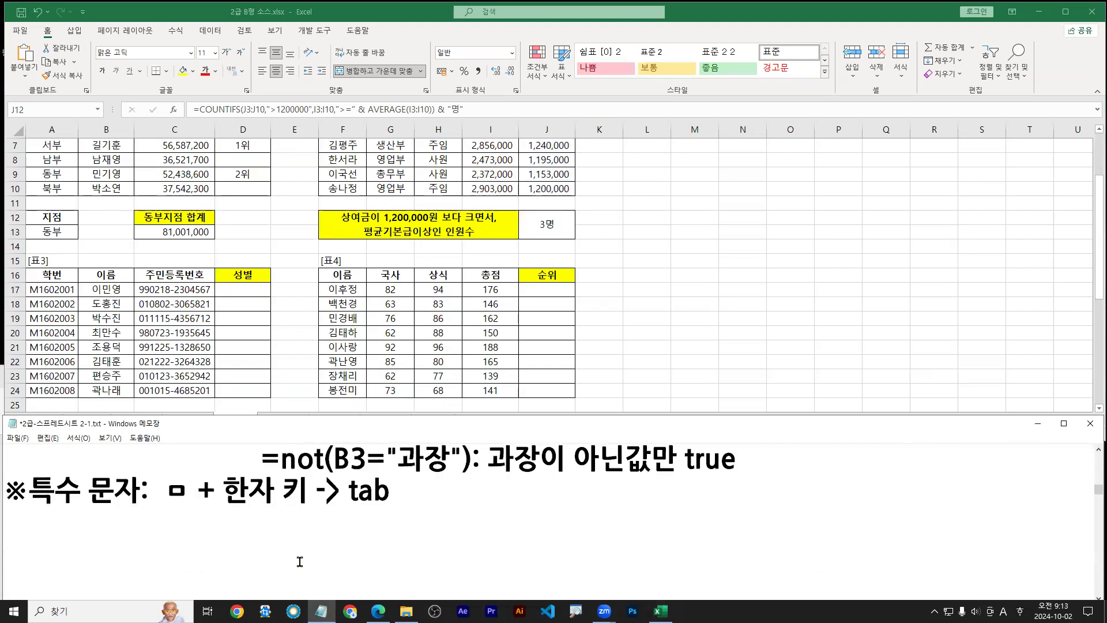
scroll(308, 557, up, 1)
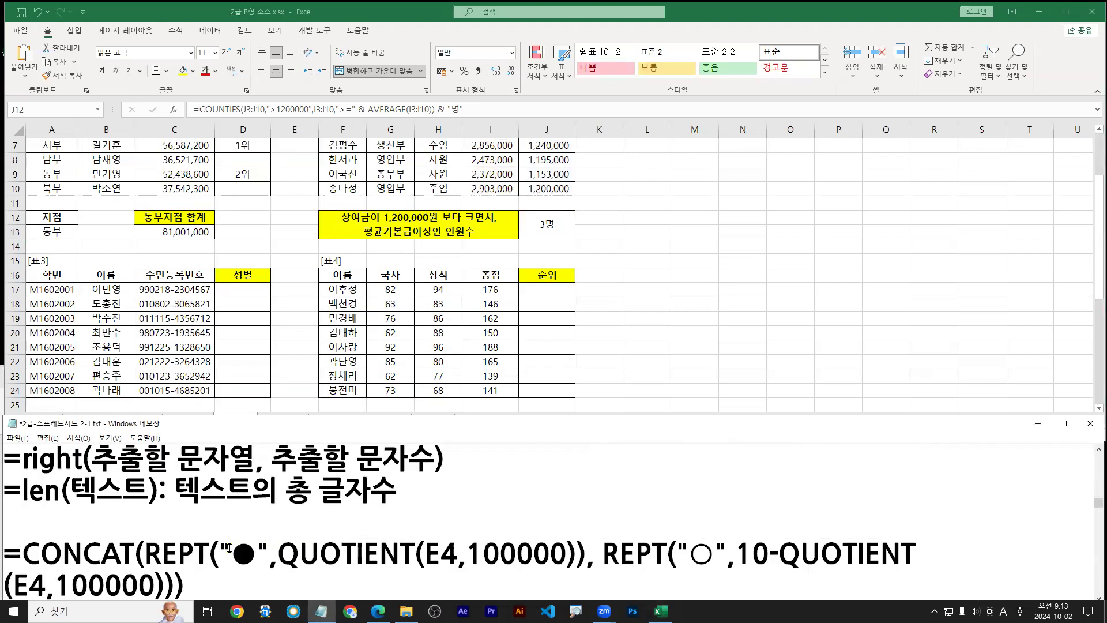
scroll(164, 536, up, 1)
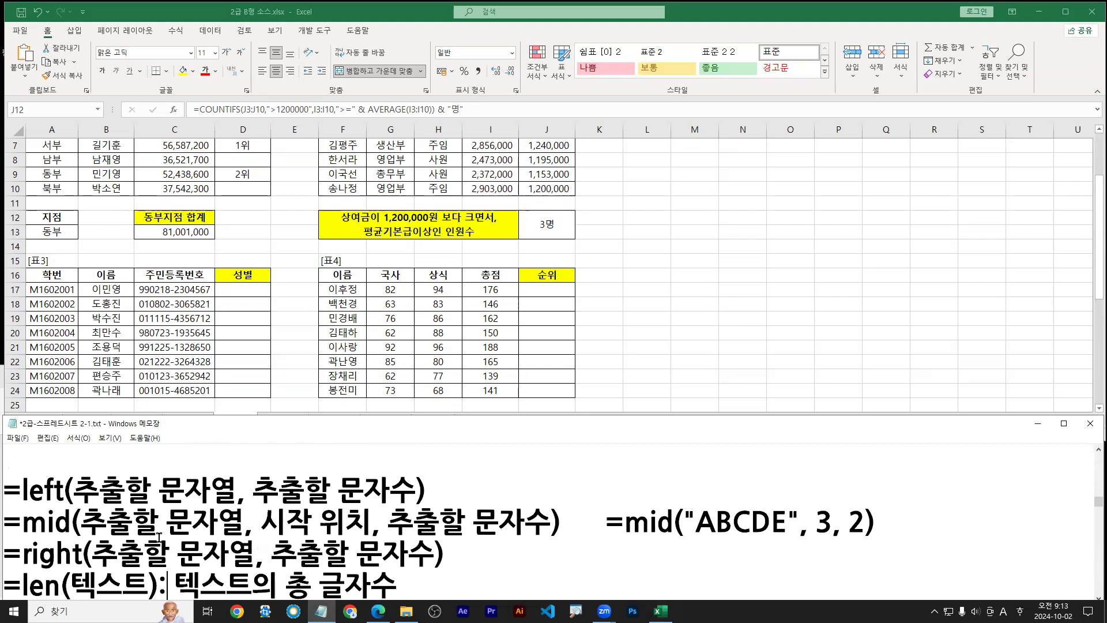
scroll(159, 538, down, 1)
drag(19, 511, 550, 511)
Mark the 성별 column header and select cell D17
mouse_move(244, 286)
mouse_down()
mouse_move(254, 281)
mouse_move(245, 287)
mouse_up()
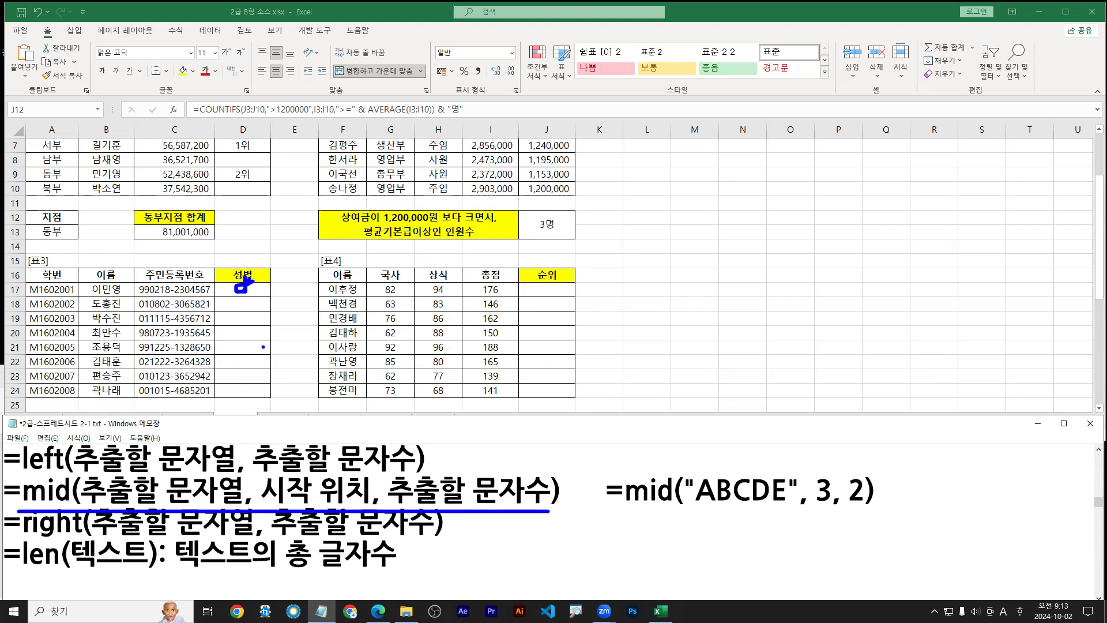
key(Escape)
click(242, 289)
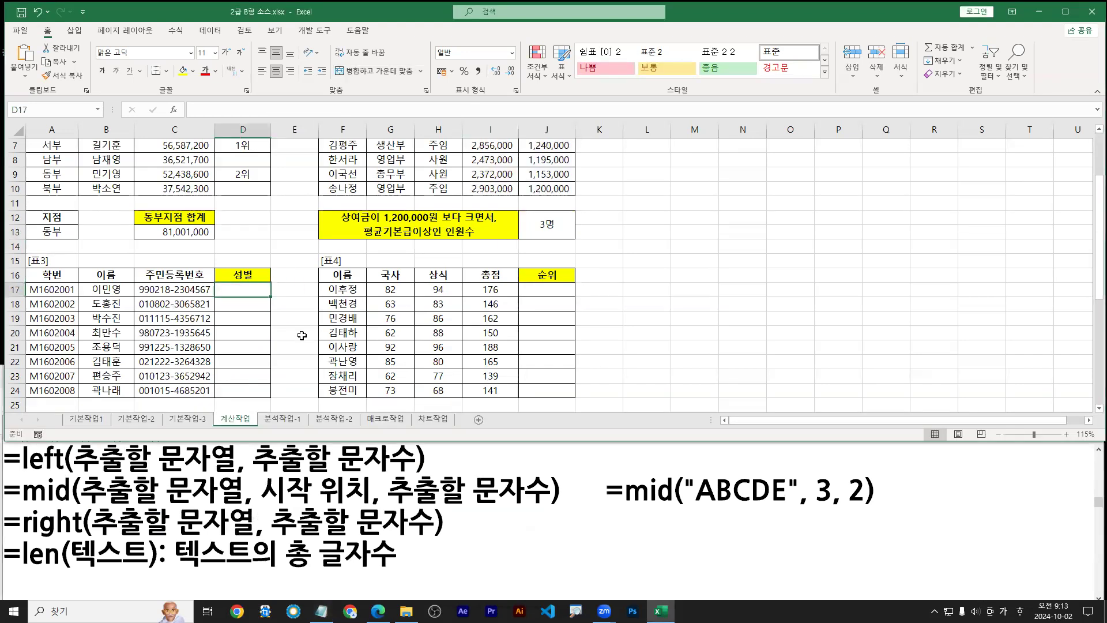
Start =MID in D17 and open its Function Arguments window, moved off the data
text(=ㅡ)
key(Hangul)
key(BackSpace)
text(mid)
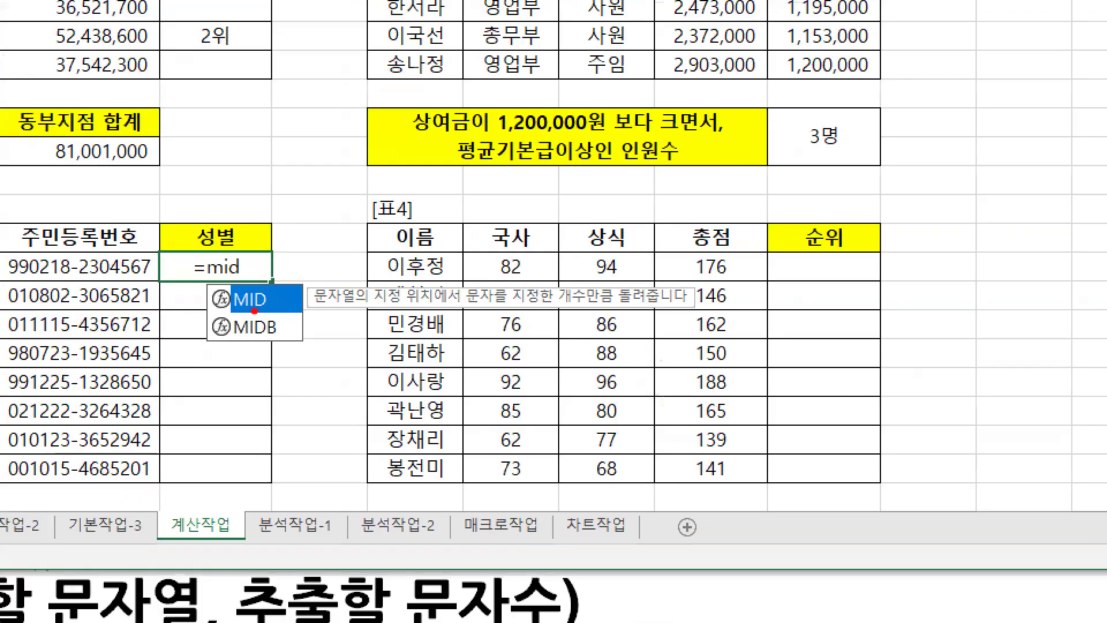
mouse_move(242, 332)
mouse_down()
mouse_move(267, 312)
mouse_move(280, 330)
mouse_up()
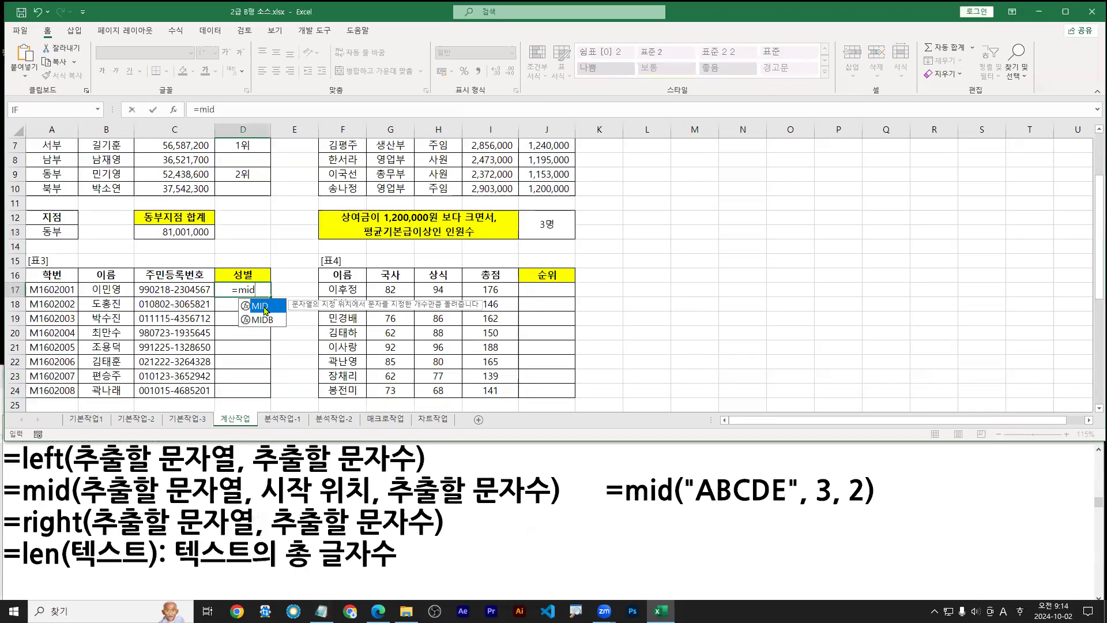
double_click(263, 306)
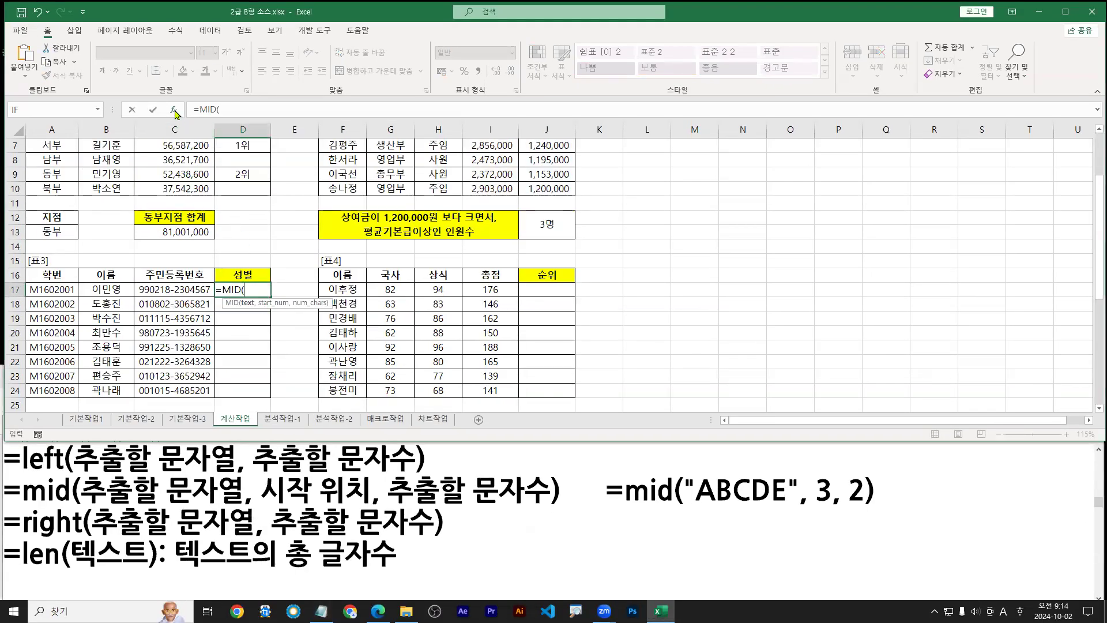
click(174, 110)
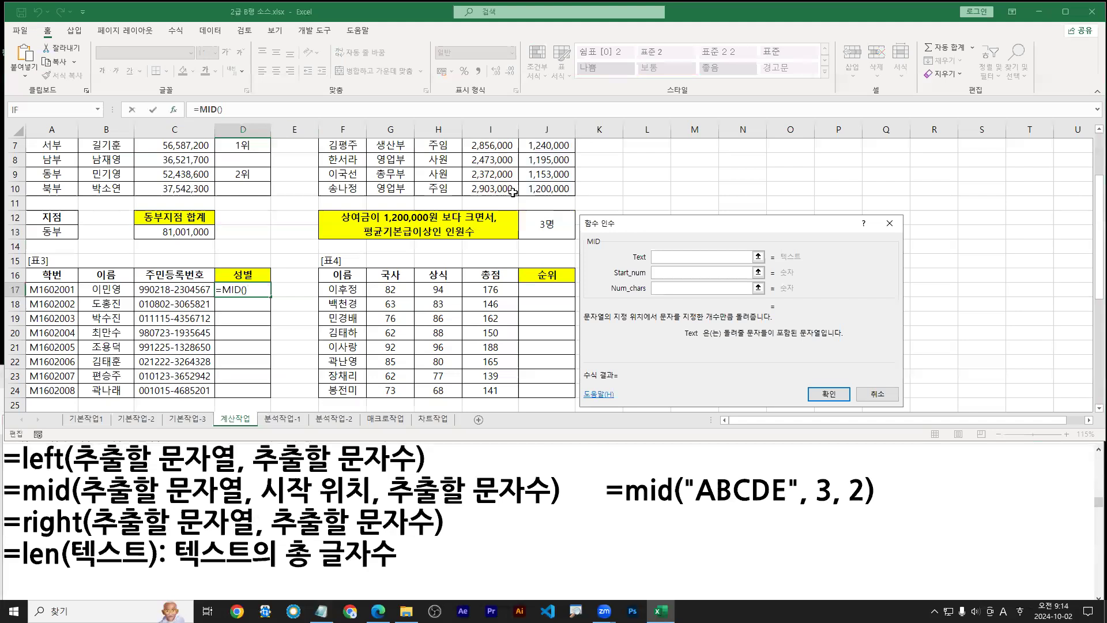
drag(621, 226, 299, 255)
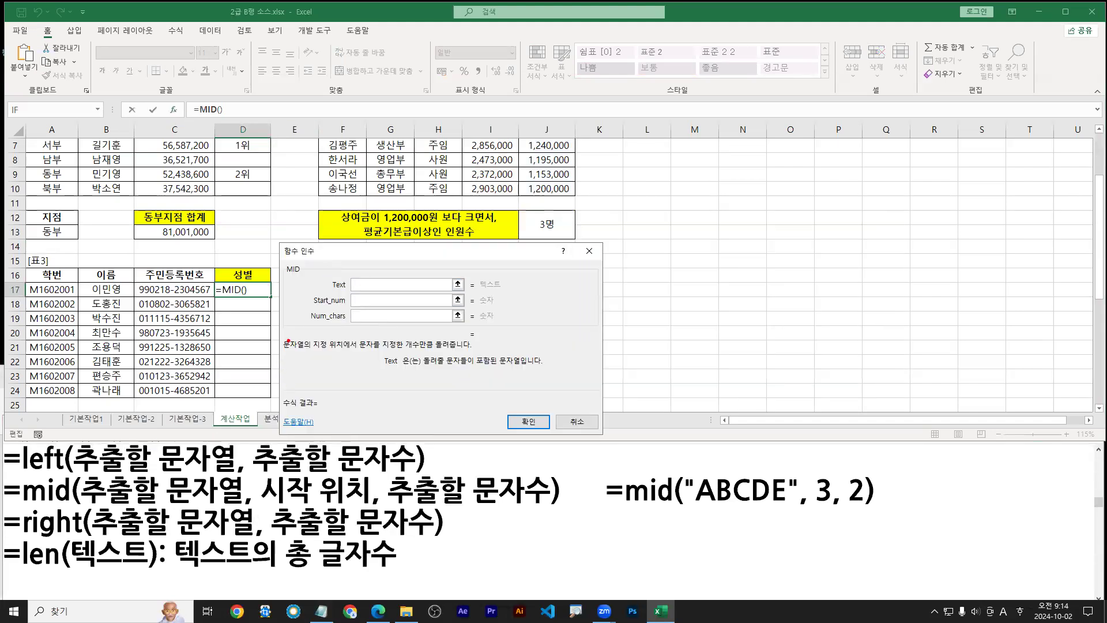
Set the MID Text argument to C17, the ID number
key(b)
drag(330, 292, 429, 292)
drag(166, 287, 176, 267)
key(Escape)
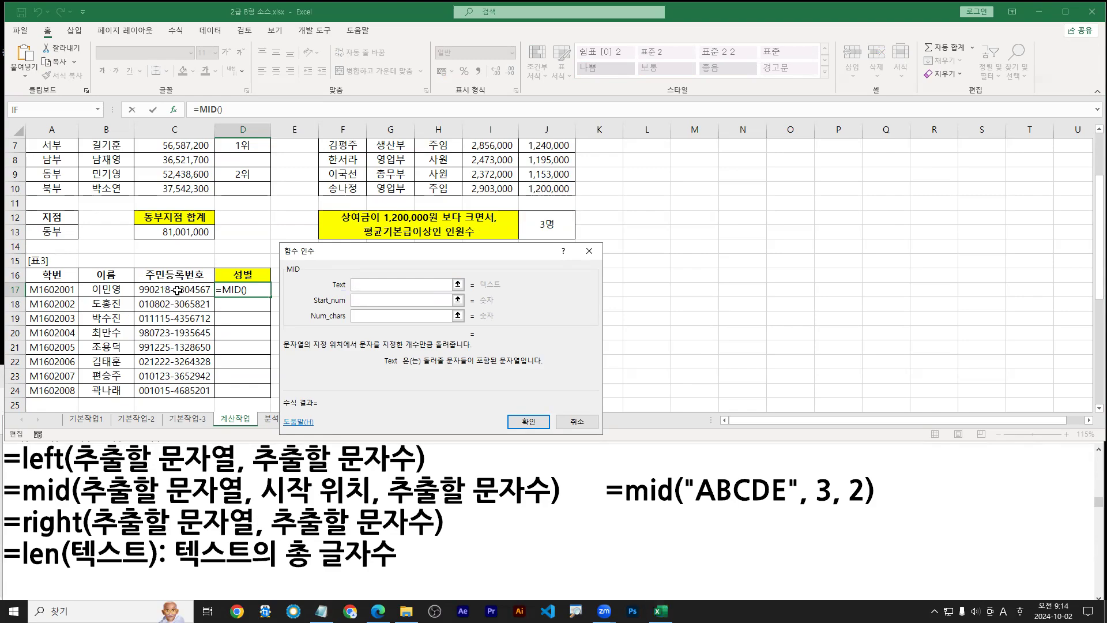
click(175, 289)
Illustrate that the gender digit is the 8th character of C17's ID, making 8 the start position
drag(342, 326, 364, 290)
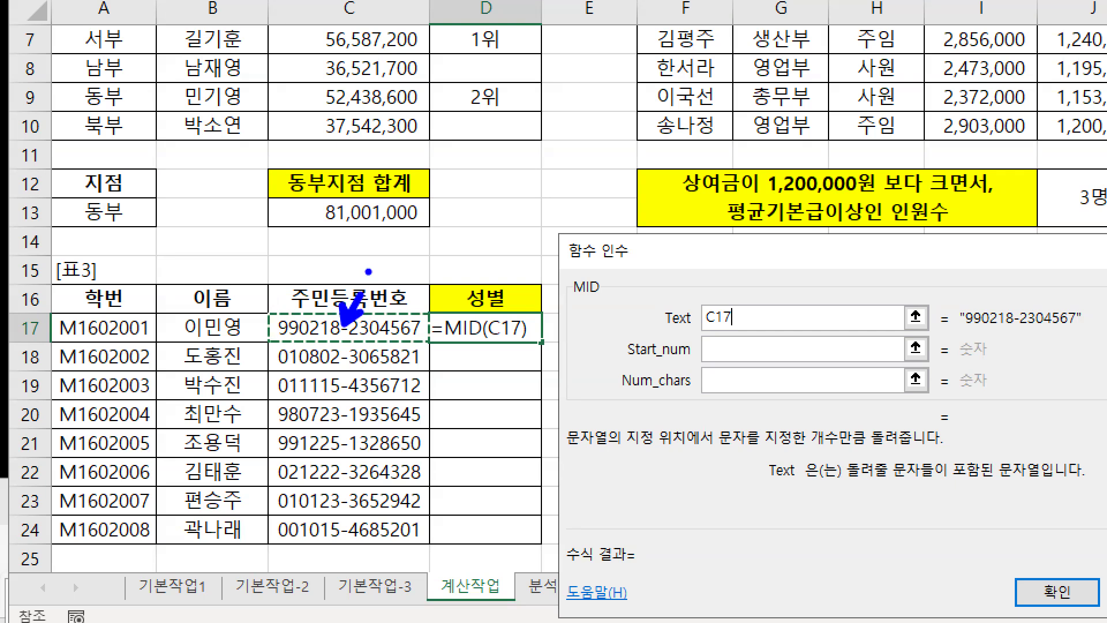
key(r)
mouse_move(624, 363)
mouse_down()
mouse_move(750, 362)
mouse_move(718, 376)
mouse_up()
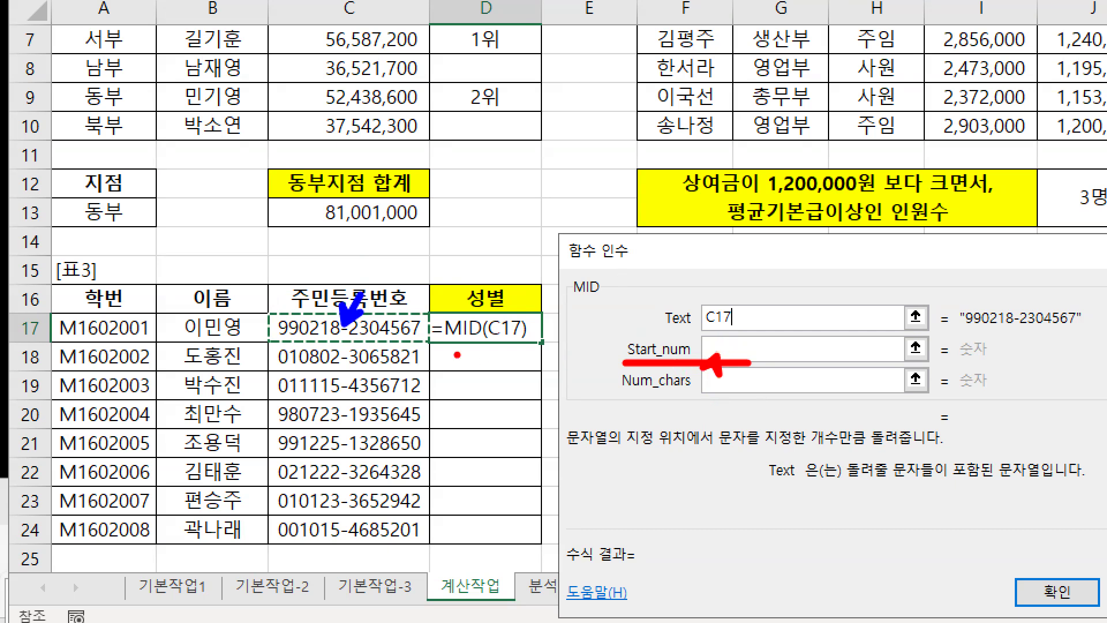
key(e)
drag(355, 316, 354, 257)
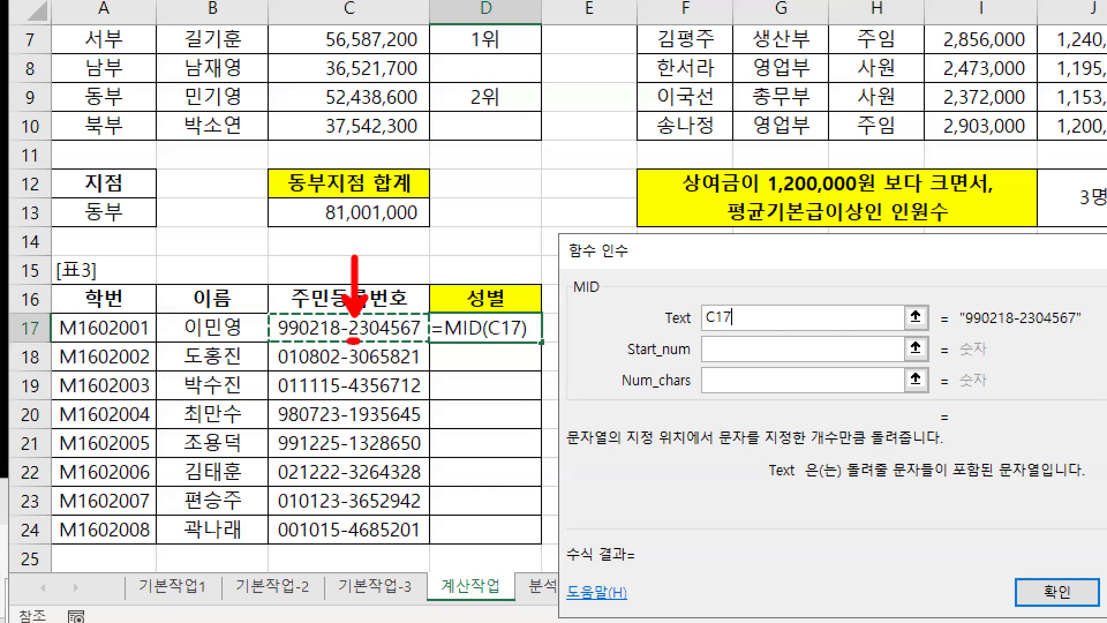
mouse_move(728, 345)
mouse_down()
mouse_move(726, 359)
mouse_move(738, 350)
mouse_up()
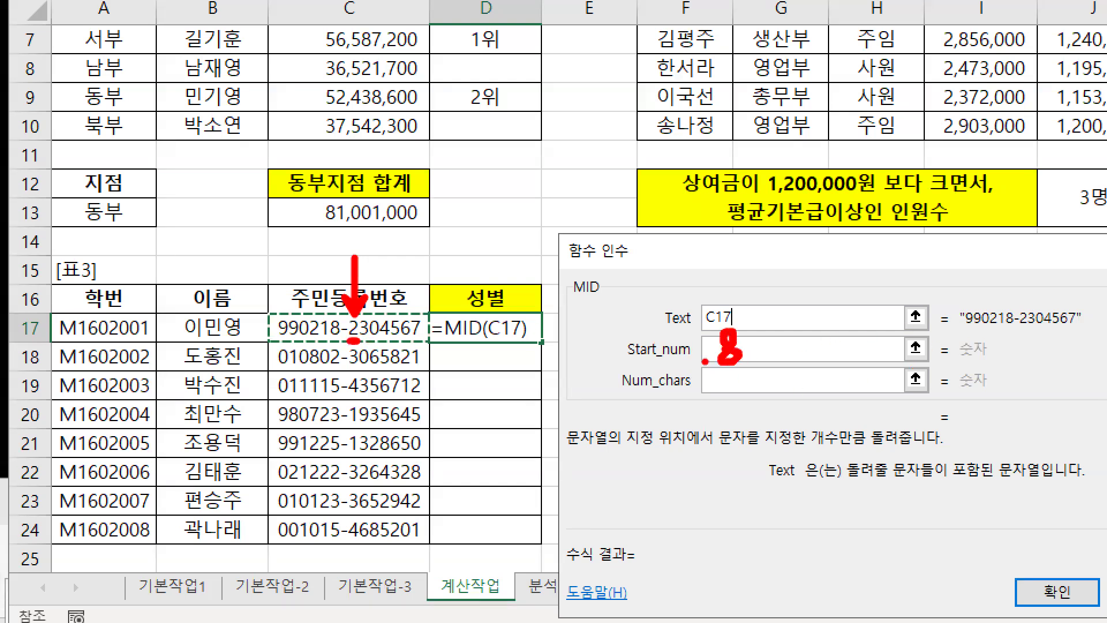
key(b)
drag(274, 341, 316, 347)
key(g)
key(b)
drag(427, 342, 398, 334)
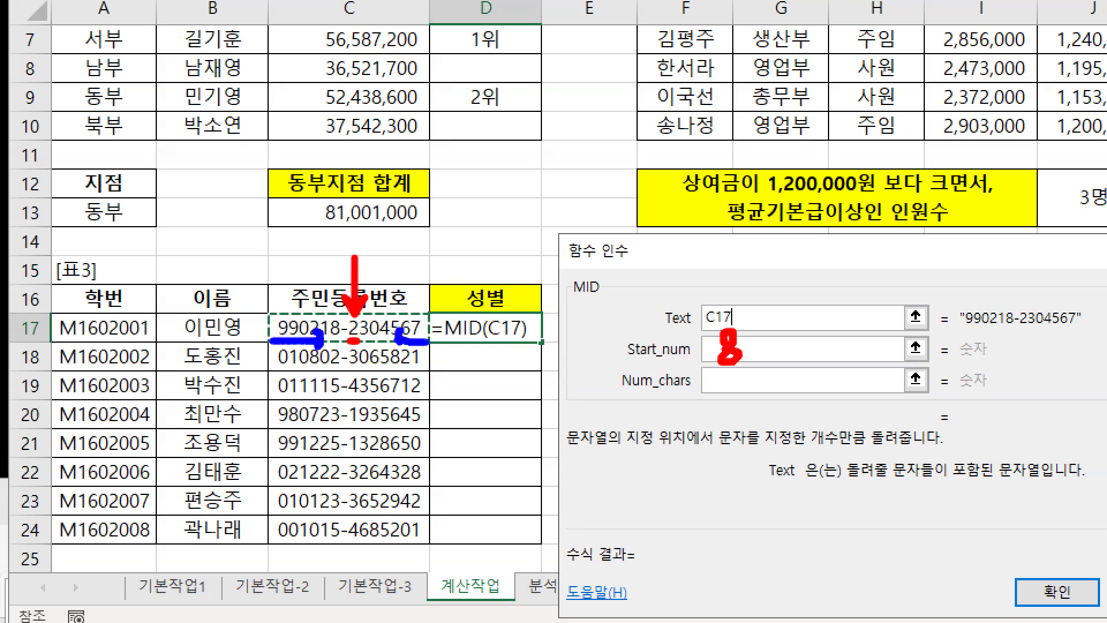
drag(342, 307, 367, 343)
drag(575, 298, 599, 297)
drag(629, 366, 740, 365)
key(Escape)
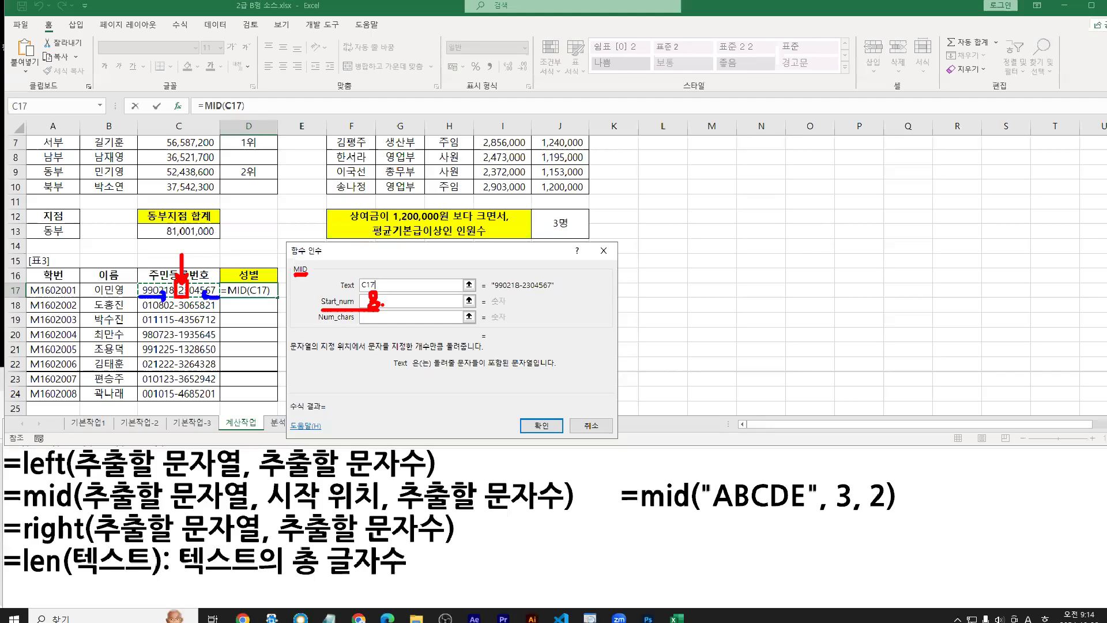
Set MID's Start_num to 8 and Num_chars to 1
click(743, 350)
click(372, 301)
text(8)
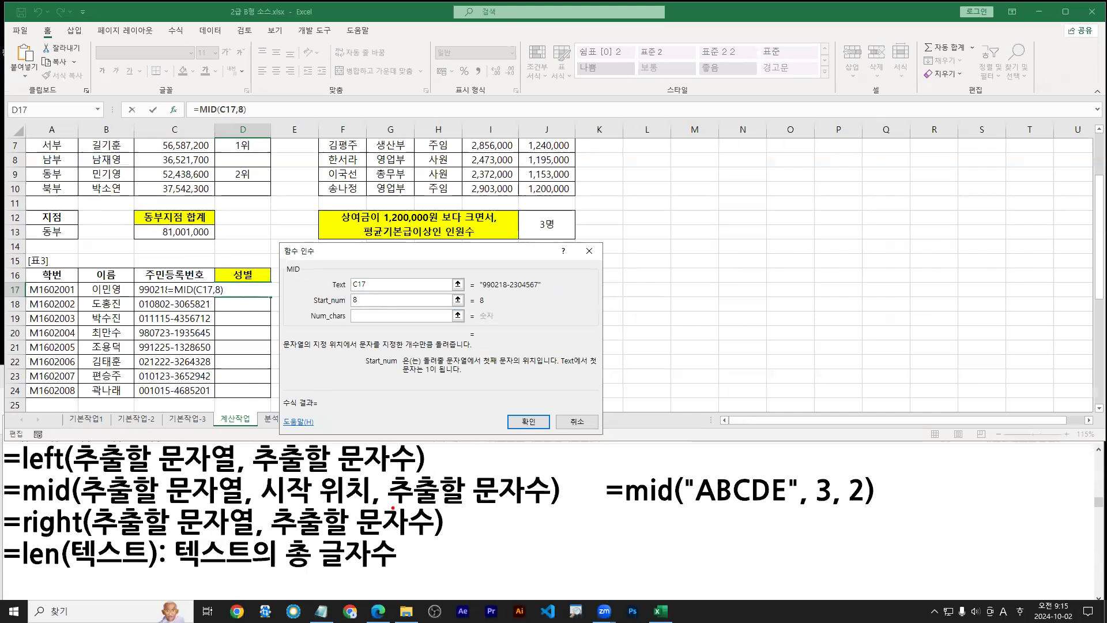
drag(391, 508, 545, 508)
click(353, 315)
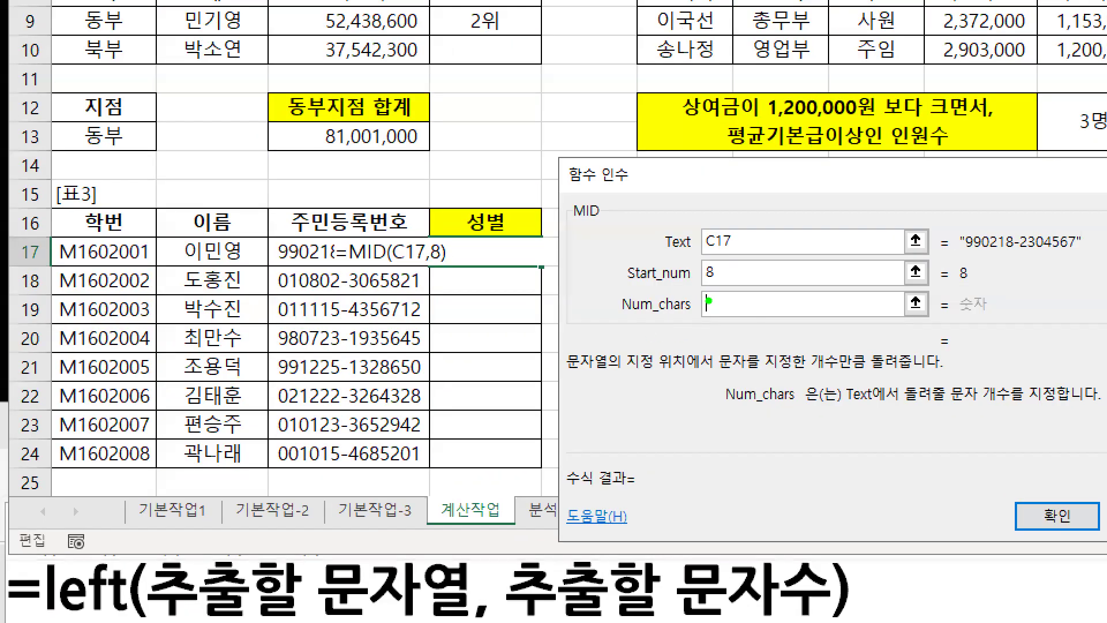
mouse_move(708, 300)
mouse_down()
mouse_move(722, 288)
mouse_move(721, 323)
mouse_up()
key(r)
drag(353, 271, 360, 228)
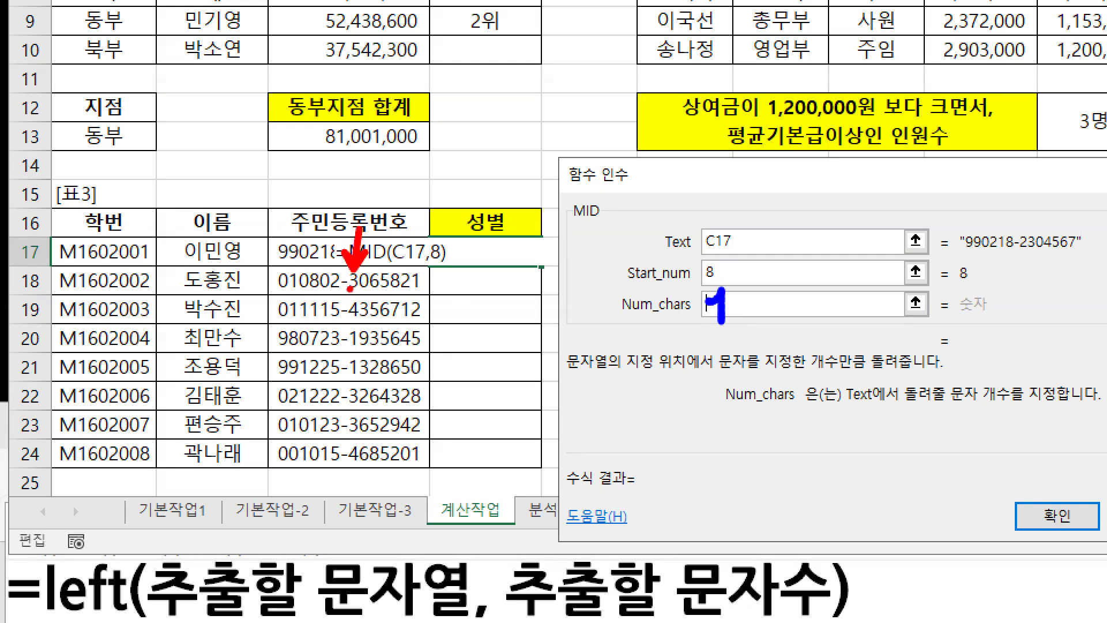
key(b)
mouse_move(347, 296)
mouse_down()
mouse_move(389, 294)
mouse_move(352, 230)
mouse_up()
key(e)
key(r)
key(b)
drag(345, 292, 361, 291)
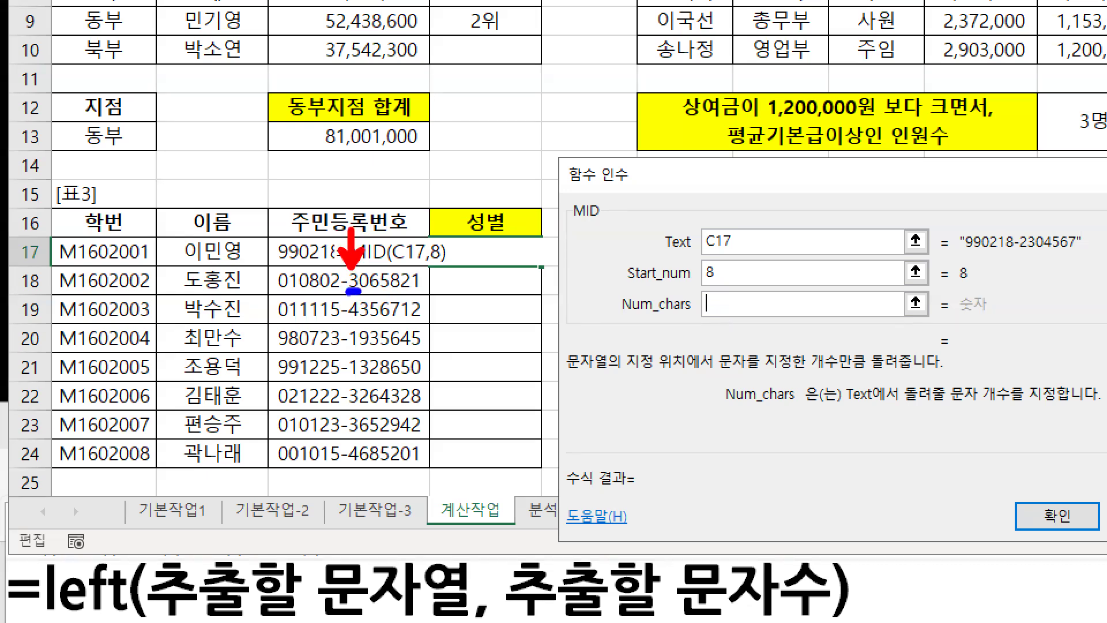
drag(705, 299, 713, 318)
text(e1)
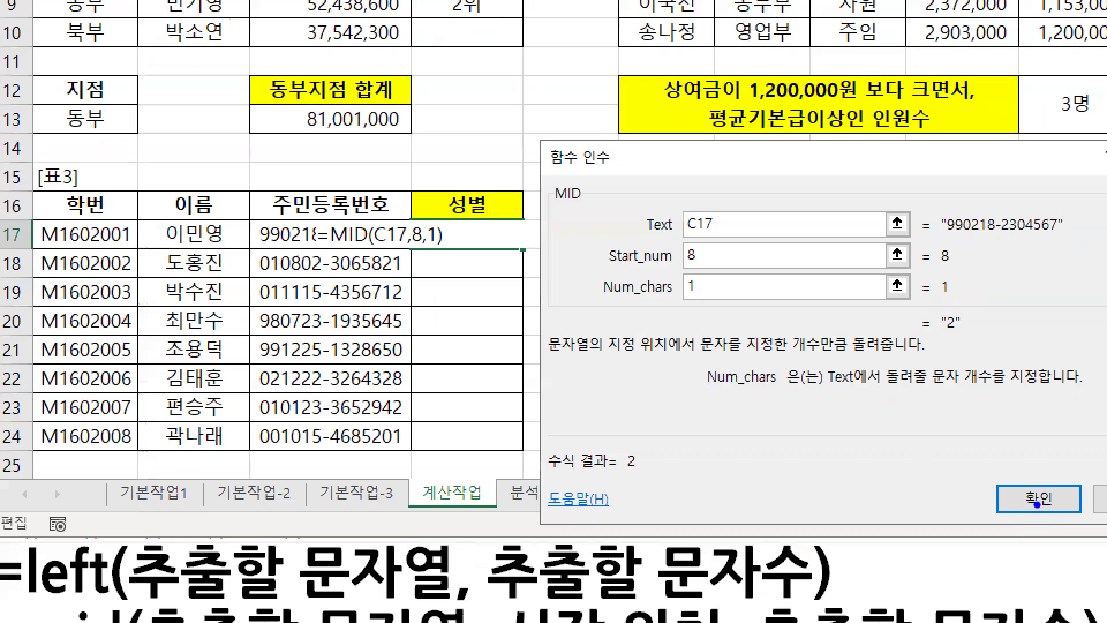
Confirm =MID(C17,8,1) in D17 and fill it down through D24
drag(773, 462, 762, 487)
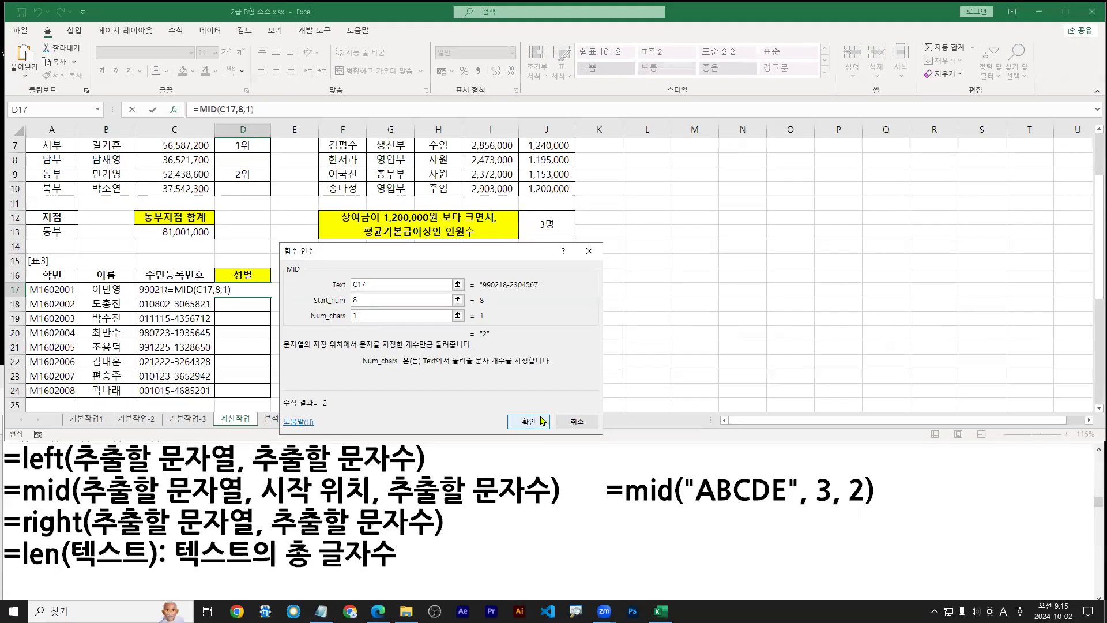
click(1038, 499)
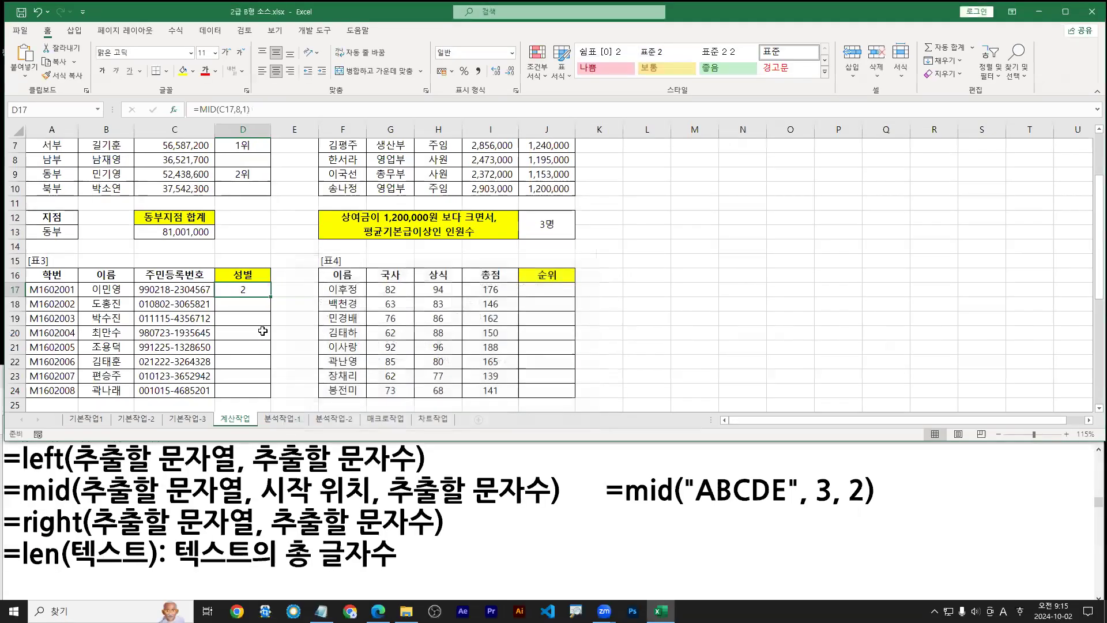
double_click(270, 297)
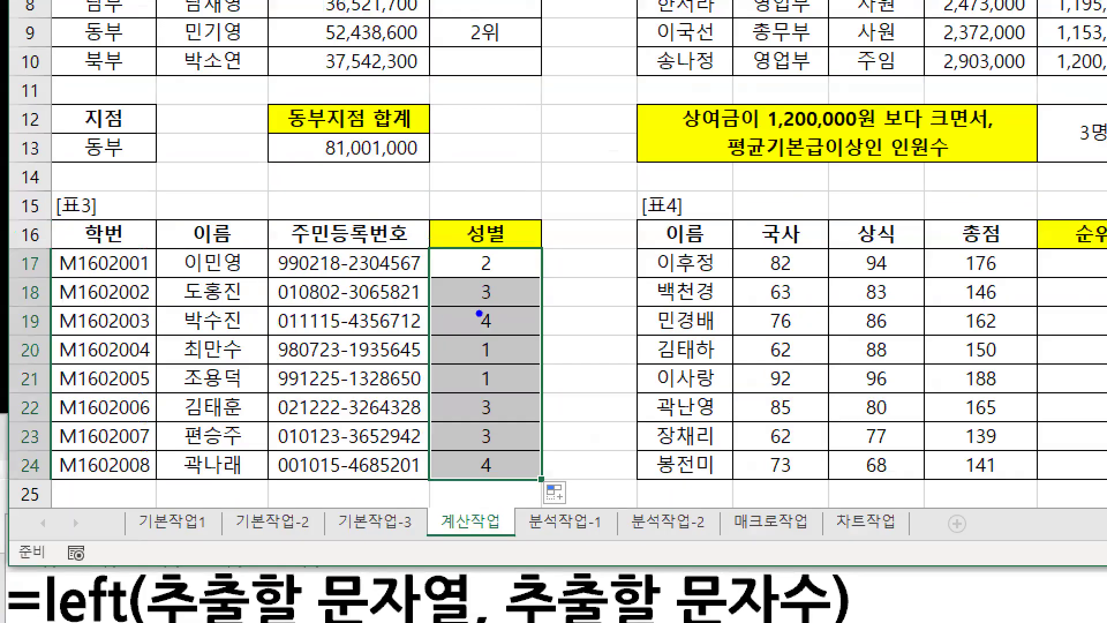
key(r)
mouse_move(541, 282)
mouse_down()
mouse_move(540, 454)
mouse_move(559, 429)
mouse_up()
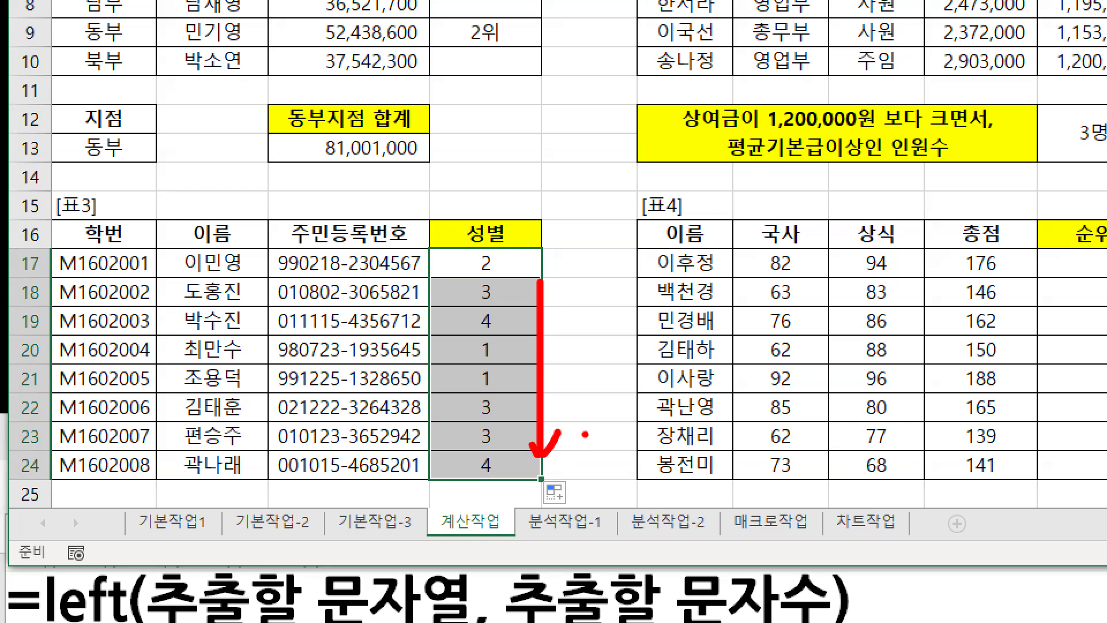
key(Escape)
click(378, 611)
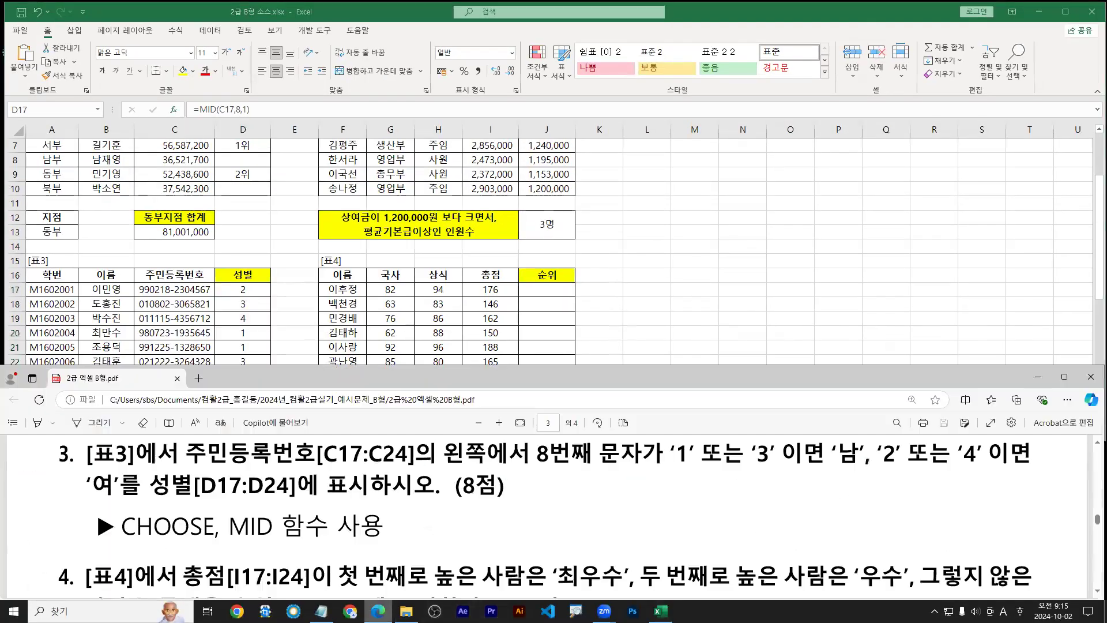
key(ctrl+2)
drag(673, 470, 1032, 470)
key(b)
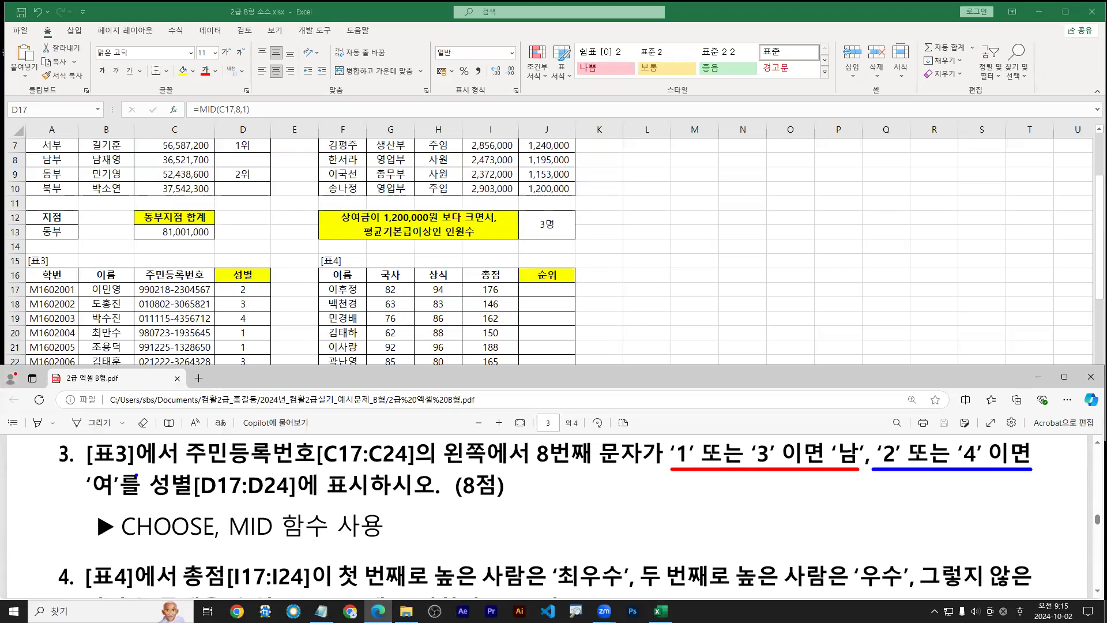
drag(88, 500, 113, 499)
drag(122, 546, 219, 546)
key(Escape)
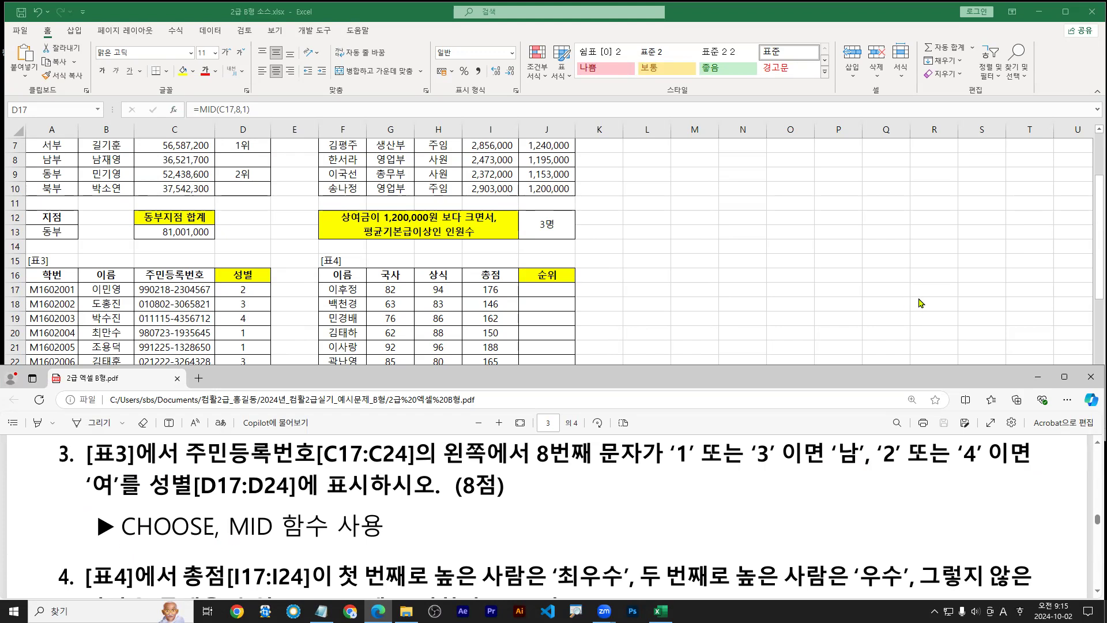
click(1039, 379)
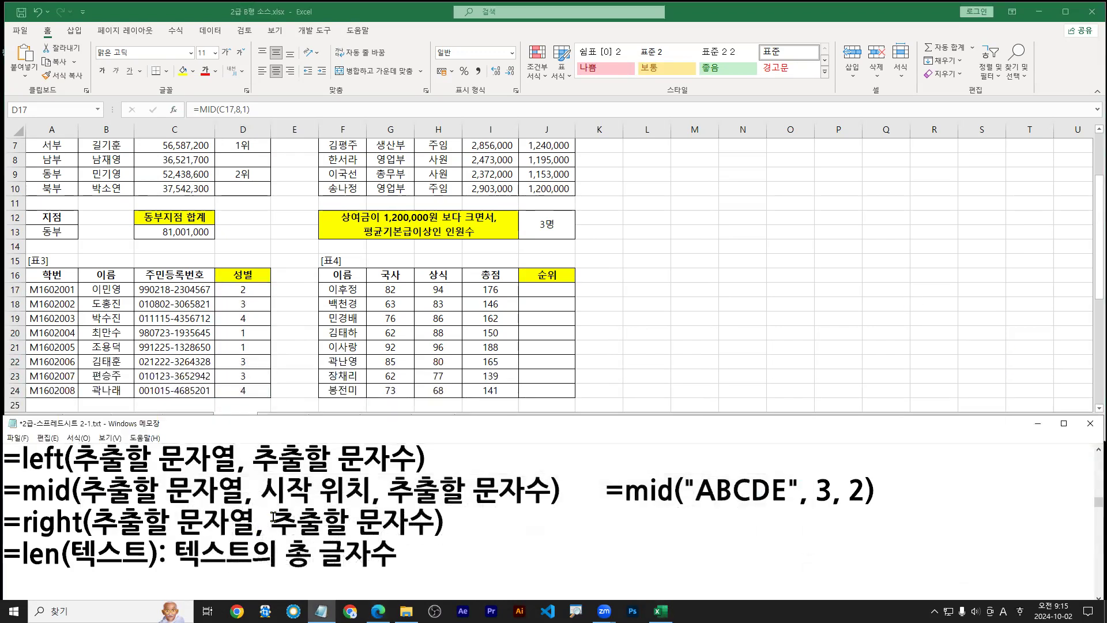
Scroll the notes down to the CHOOSE, VLOOKUP and HLOOKUP section
scroll(273, 516, down, 15)
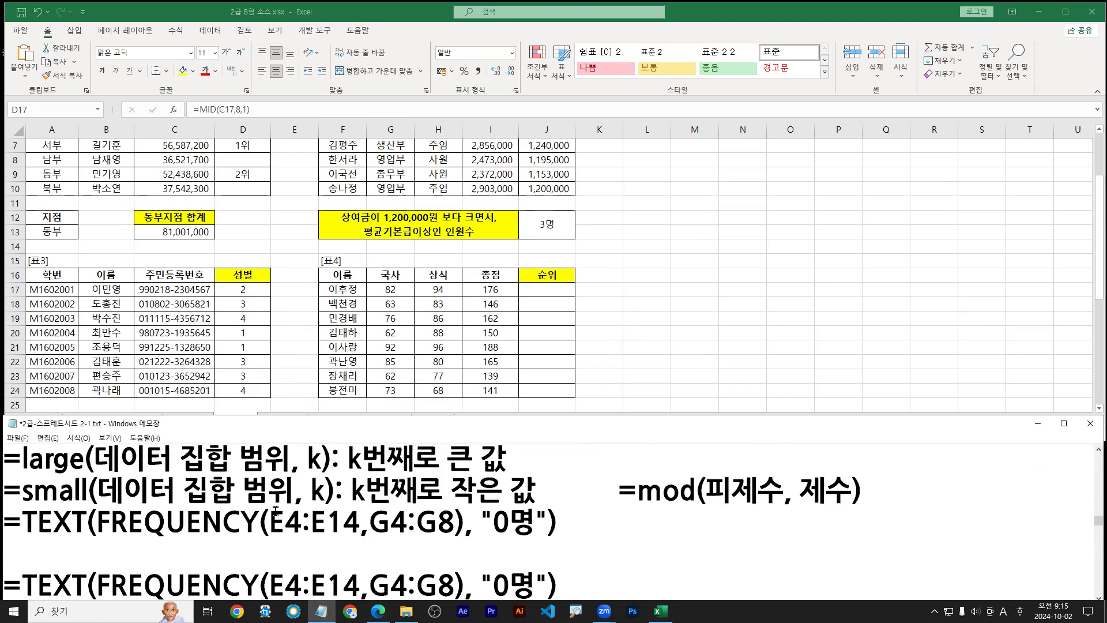
scroll(277, 510, down, 9)
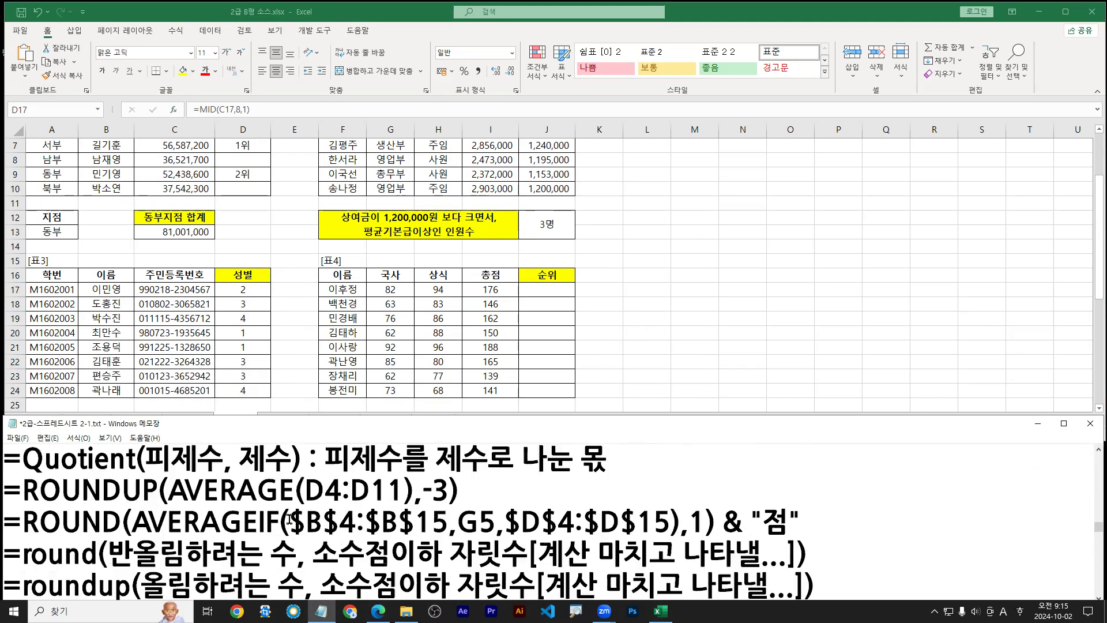
scroll(289, 518, down, 12)
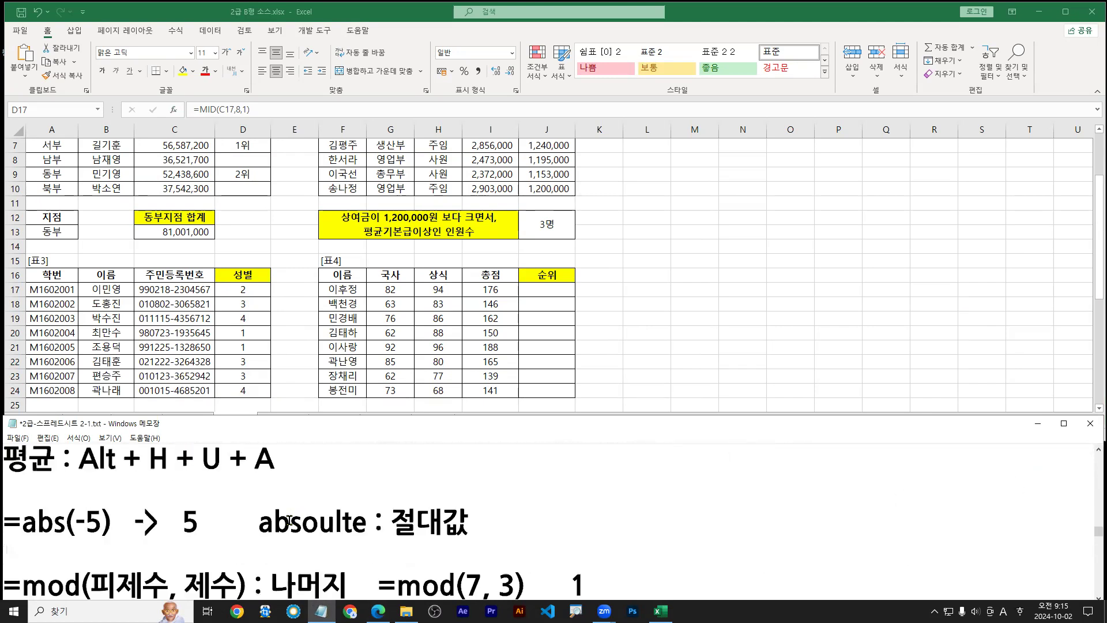
scroll(288, 523, down, 15)
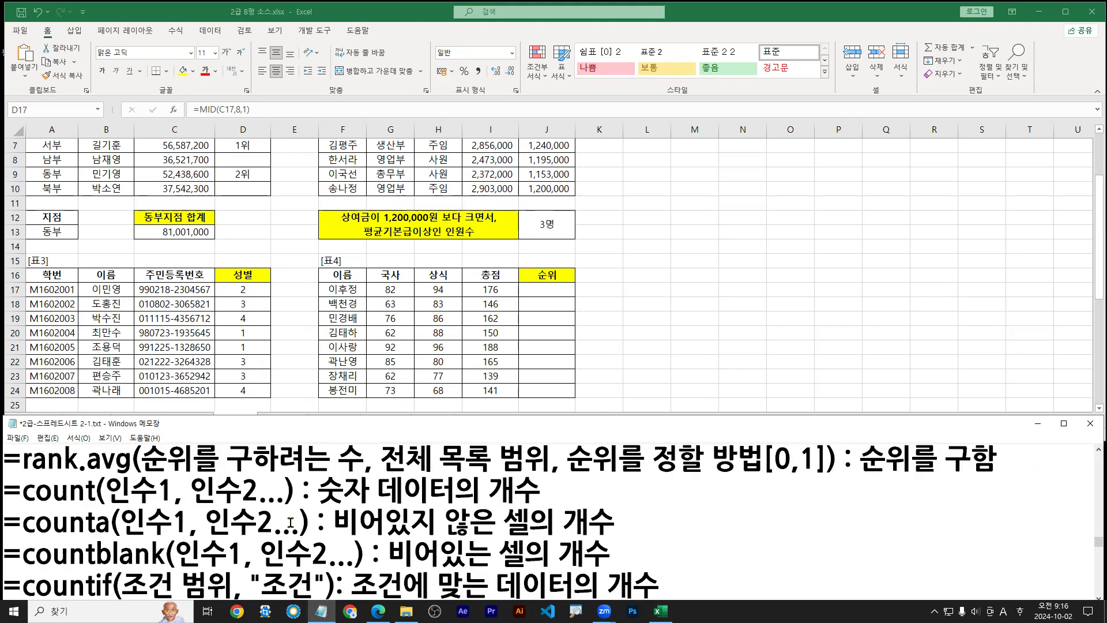
scroll(291, 522, down, 15)
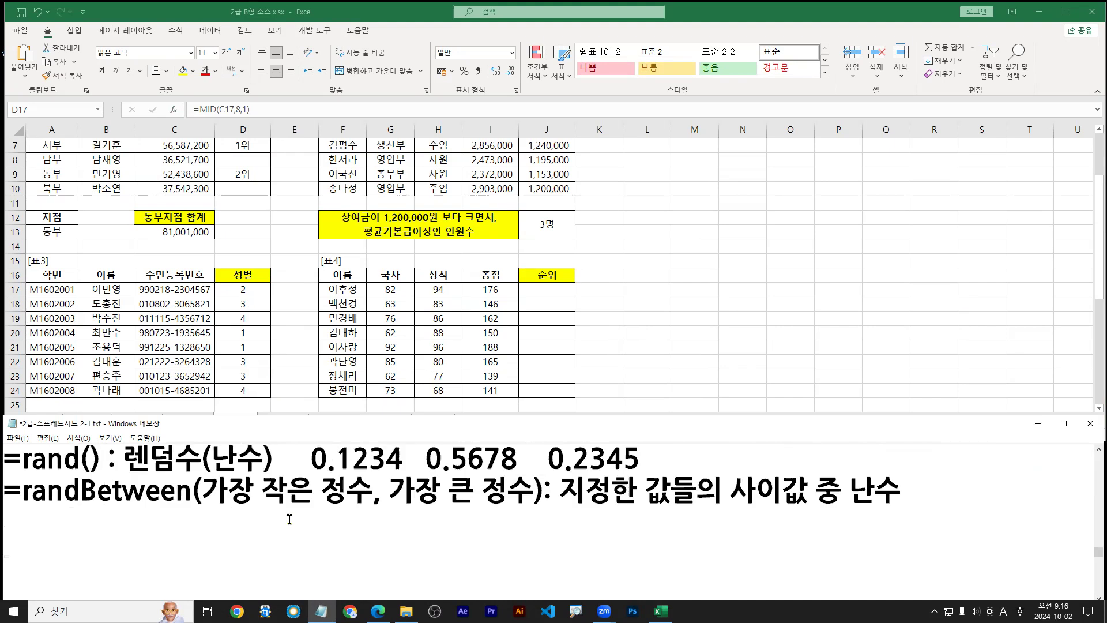
scroll(289, 519, down, 5)
scroll(279, 524, up, 1)
scroll(323, 531, down, 1)
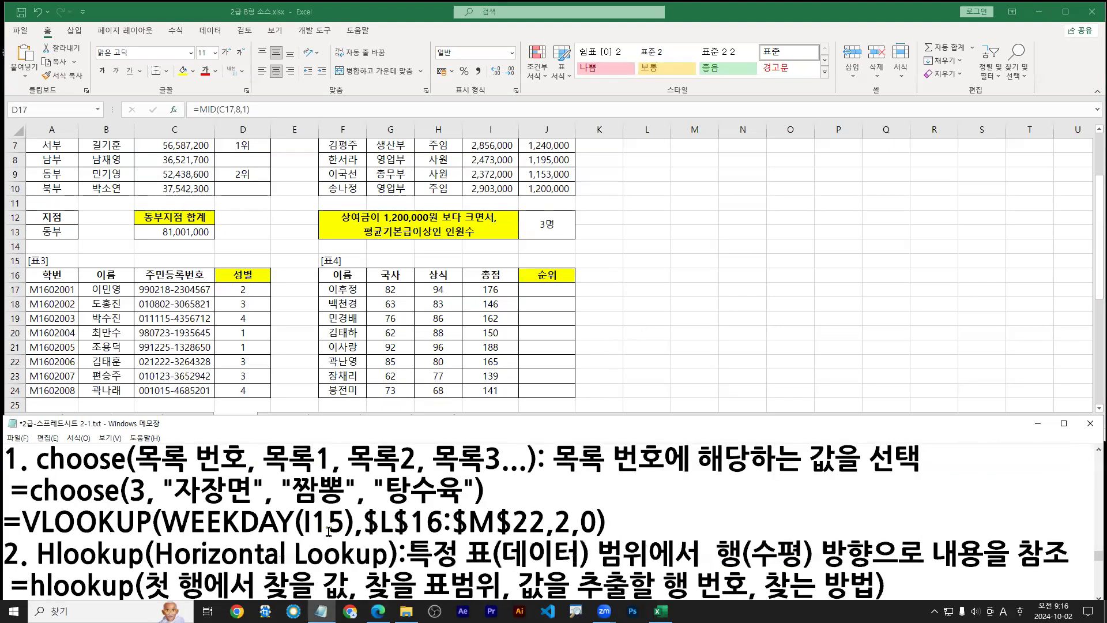
Mark up the =choose(3, "자장면", "짬뽕", "탕수육") example with the ZoomIt pen
key(ctrl+2)
drag(180, 507, 460, 508)
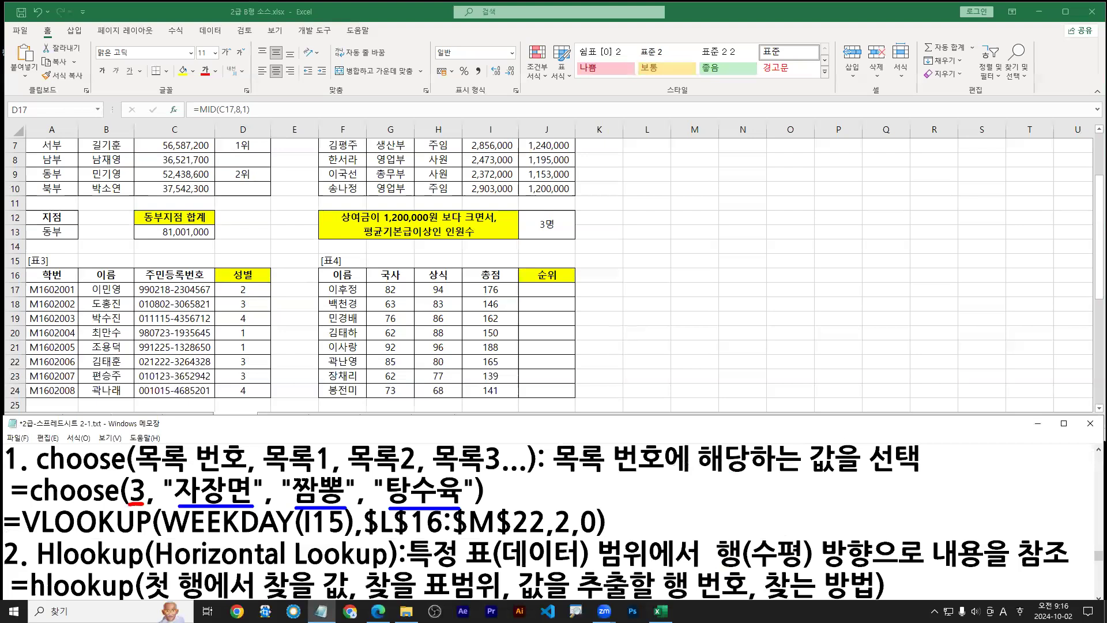
drag(441, 471, 451, 444)
drag(248, 455, 219, 477)
drag(345, 468, 319, 481)
drag(457, 463, 445, 479)
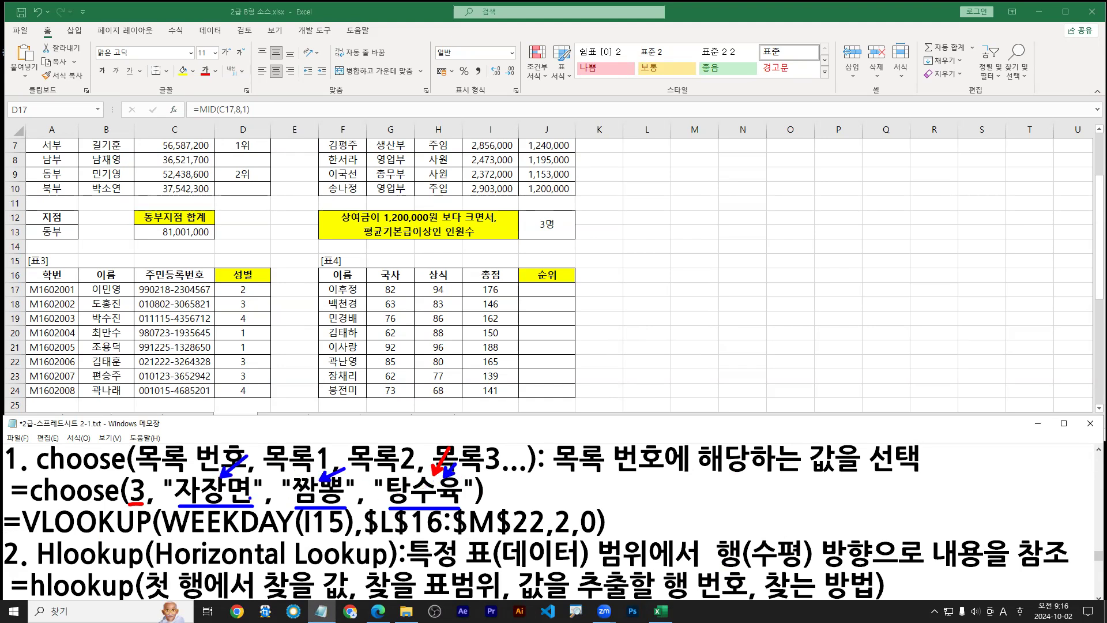
drag(237, 475, 218, 495)
drag(326, 482, 312, 502)
drag(407, 478, 434, 483)
key(e)
mouse_move(511, 431)
mouse_down()
mouse_move(530, 444)
mouse_move(518, 436)
mouse_move(536, 428)
mouse_up()
key(e)
key(b)
mouse_move(537, 425)
mouse_down()
mouse_move(549, 436)
mouse_move(538, 452)
mouse_up()
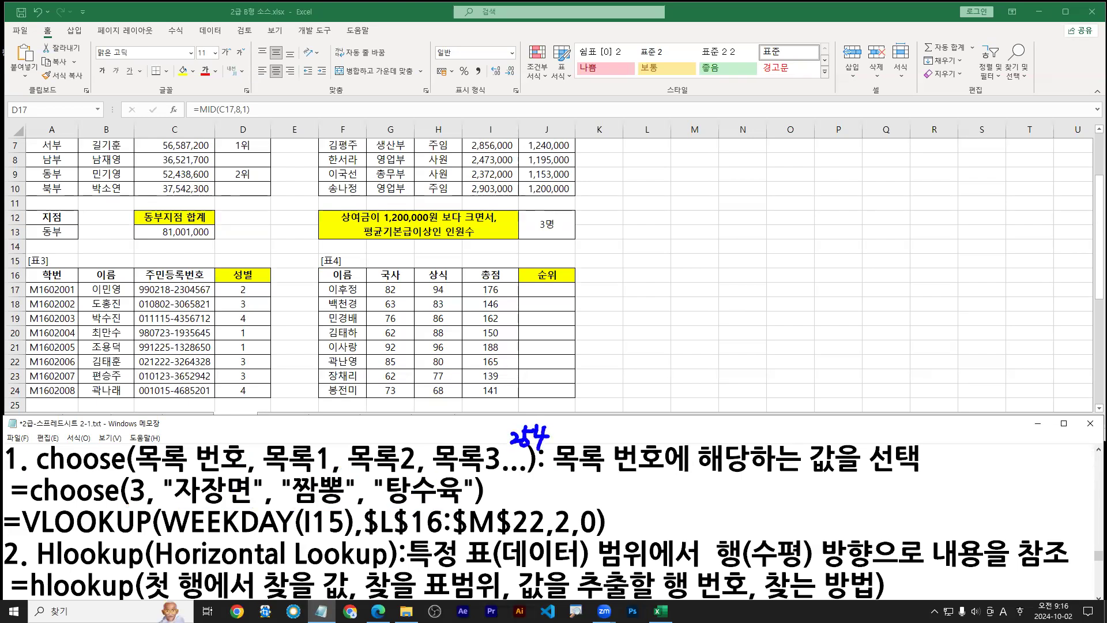
drag(189, 510, 513, 505)
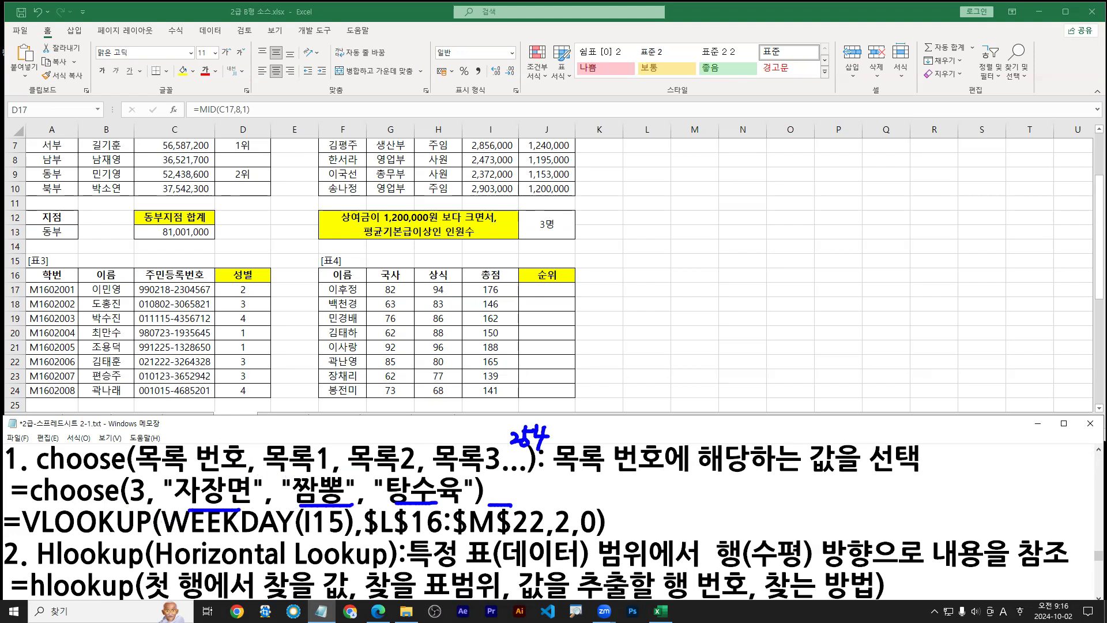
key(r)
drag(137, 482, 131, 497)
mouse_move(133, 456)
mouse_down()
mouse_move(136, 469)
mouse_move(159, 473)
mouse_up()
mouse_move(233, 277)
mouse_down()
mouse_move(255, 300)
mouse_move(175, 447)
mouse_up()
drag(172, 432, 188, 439)
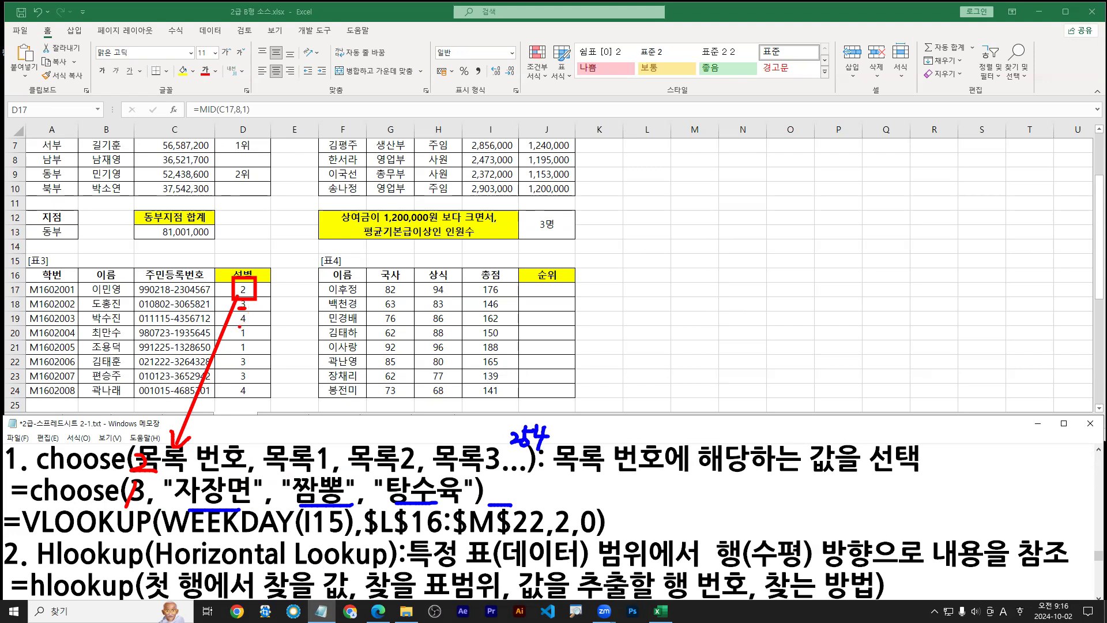
drag(242, 365, 246, 382)
key(Escape)
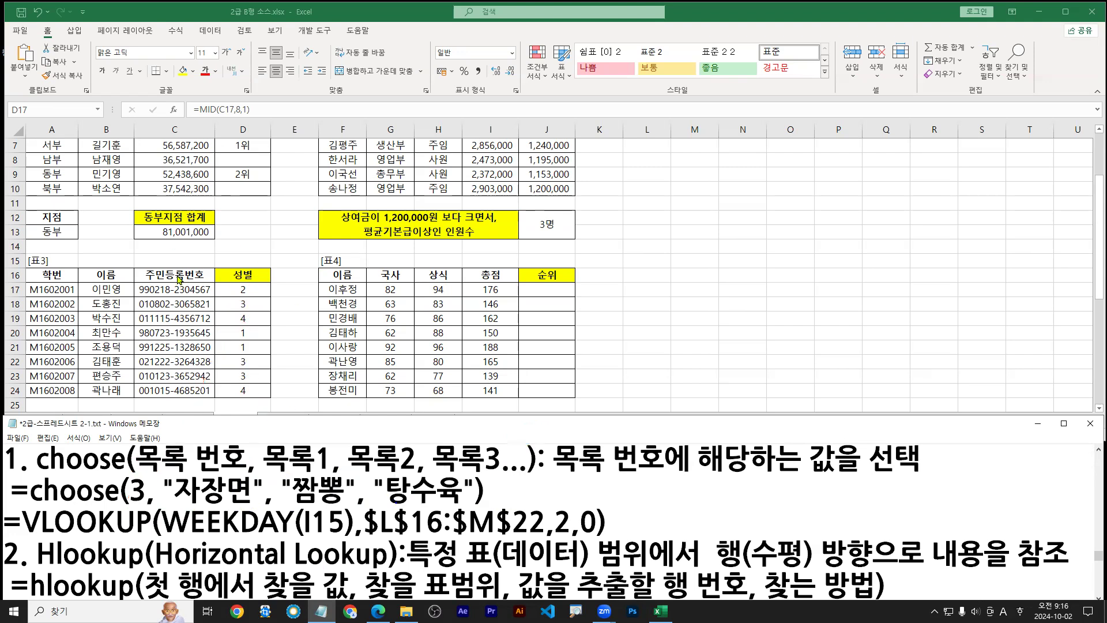
Cut the MID(C17,8,1) expression out of D17's formula
click(245, 292)
double_click(243, 289)
key(Escape)
double_click(243, 292)
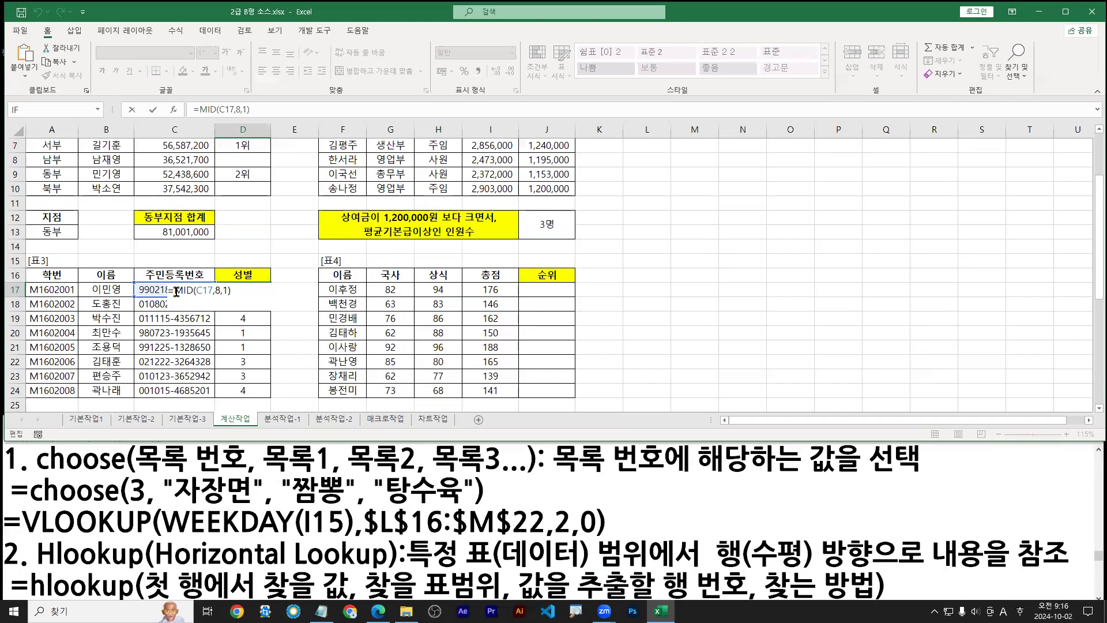
drag(175, 290, 243, 292)
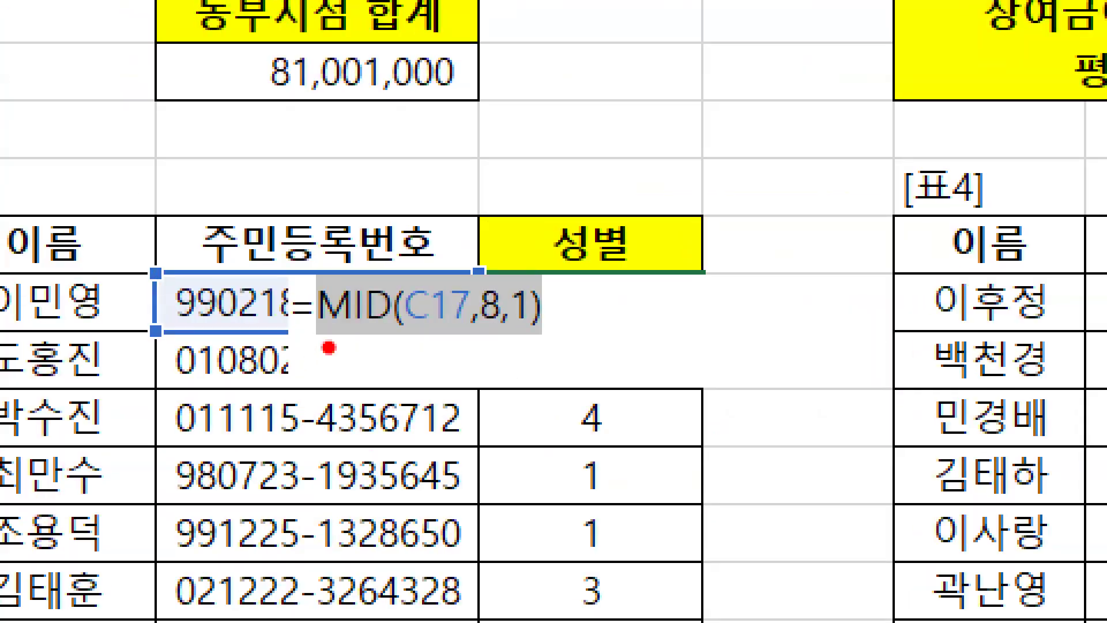
mouse_move(329, 348)
mouse_down()
mouse_move(551, 337)
mouse_move(522, 366)
mouse_up()
text(tctr)
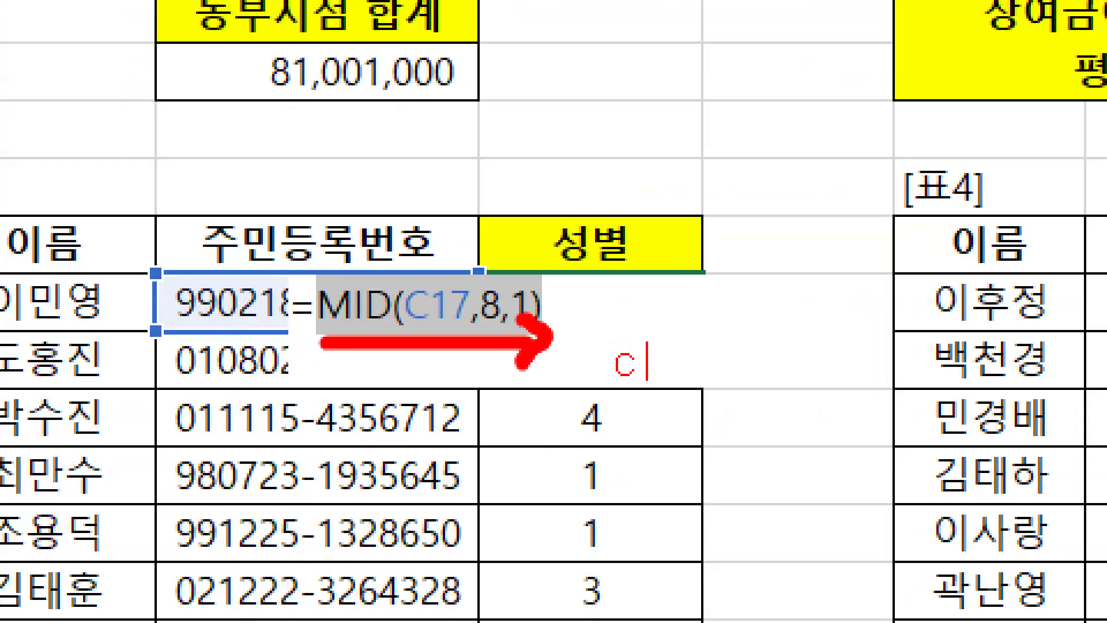
text(l + X)
key(Escape)
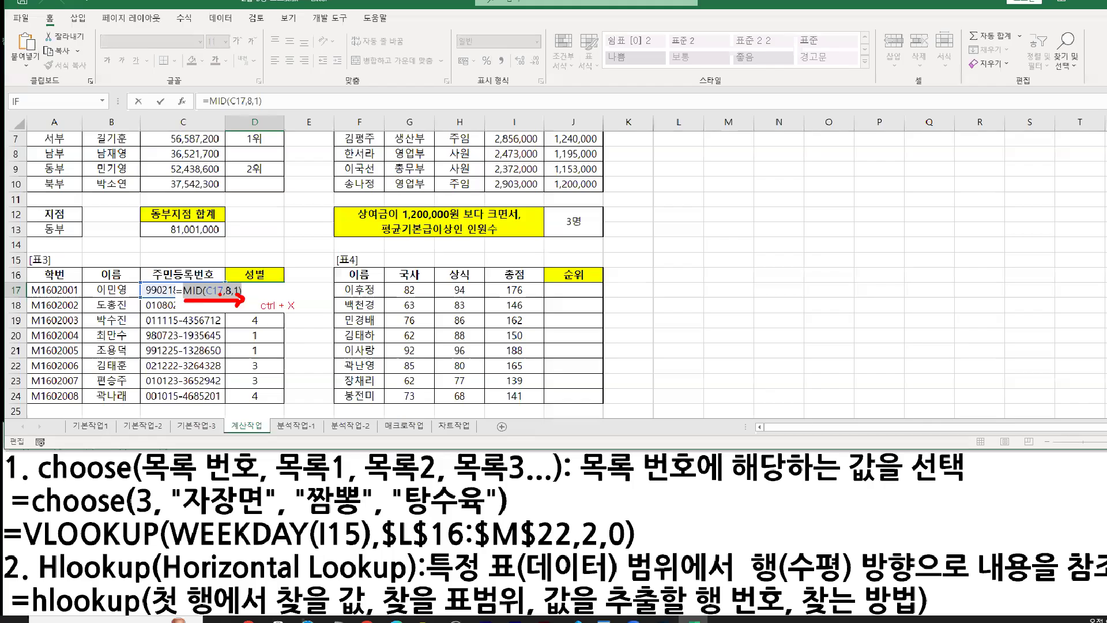
right_click(220, 293)
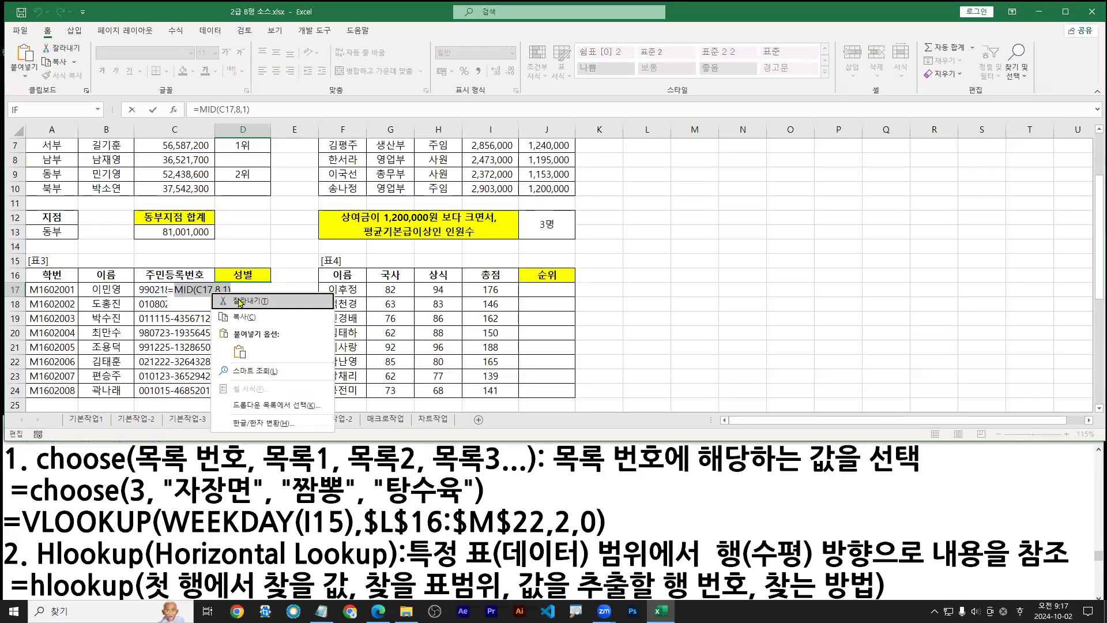
click(246, 303)
Start a CHOOSE function in D17 from the typed 'choo' and open its argument dialog
text(c)
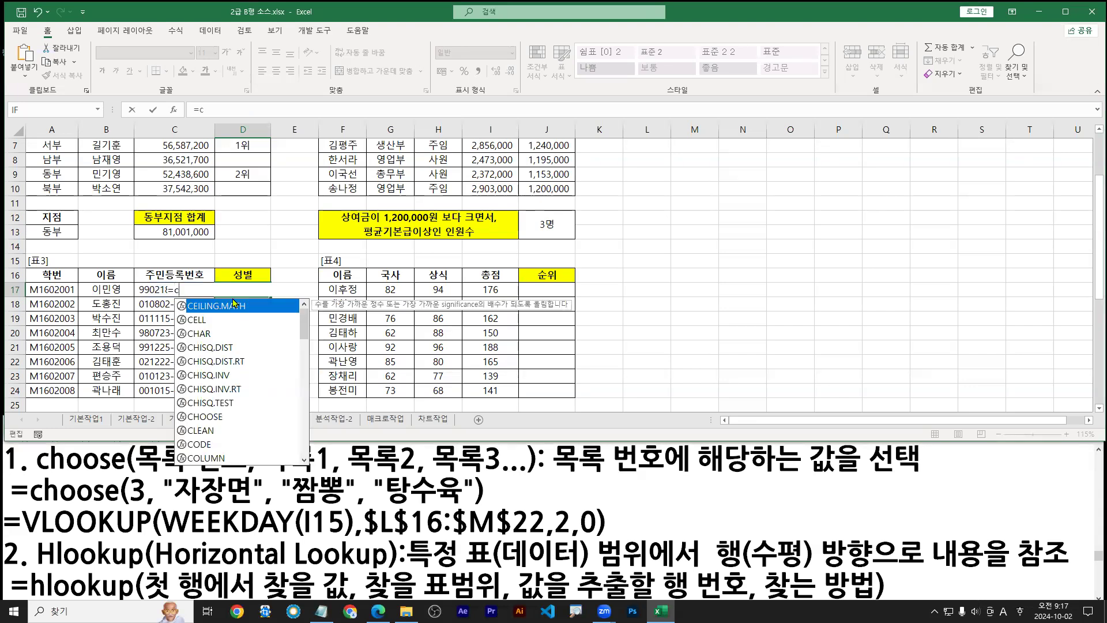
text(hoo)
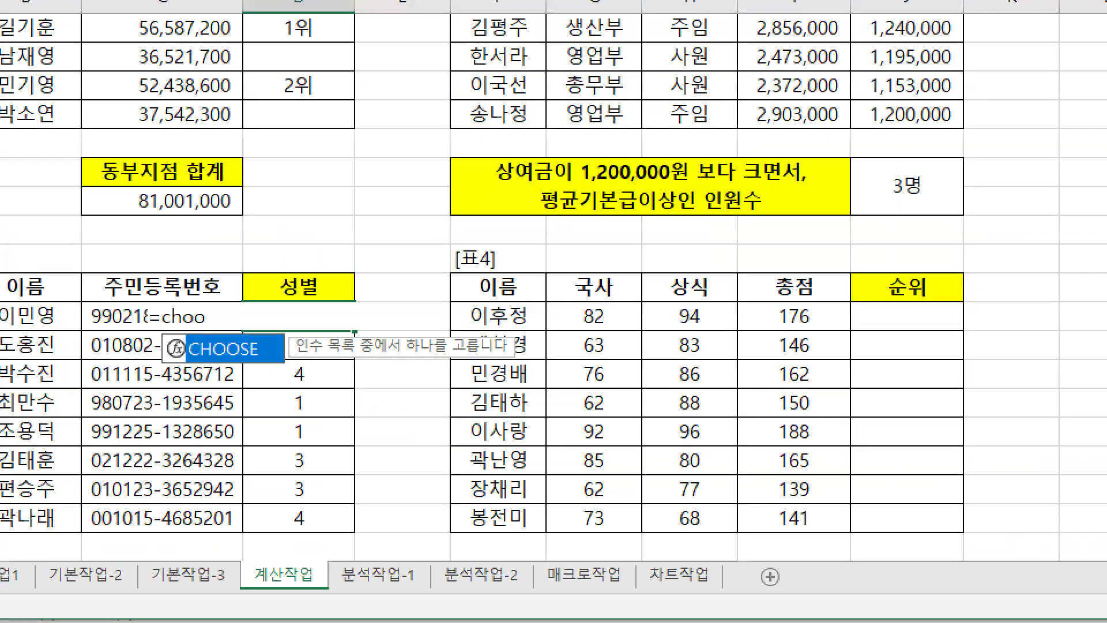
mouse_move(227, 355)
mouse_down()
mouse_move(254, 367)
mouse_move(247, 374)
mouse_up()
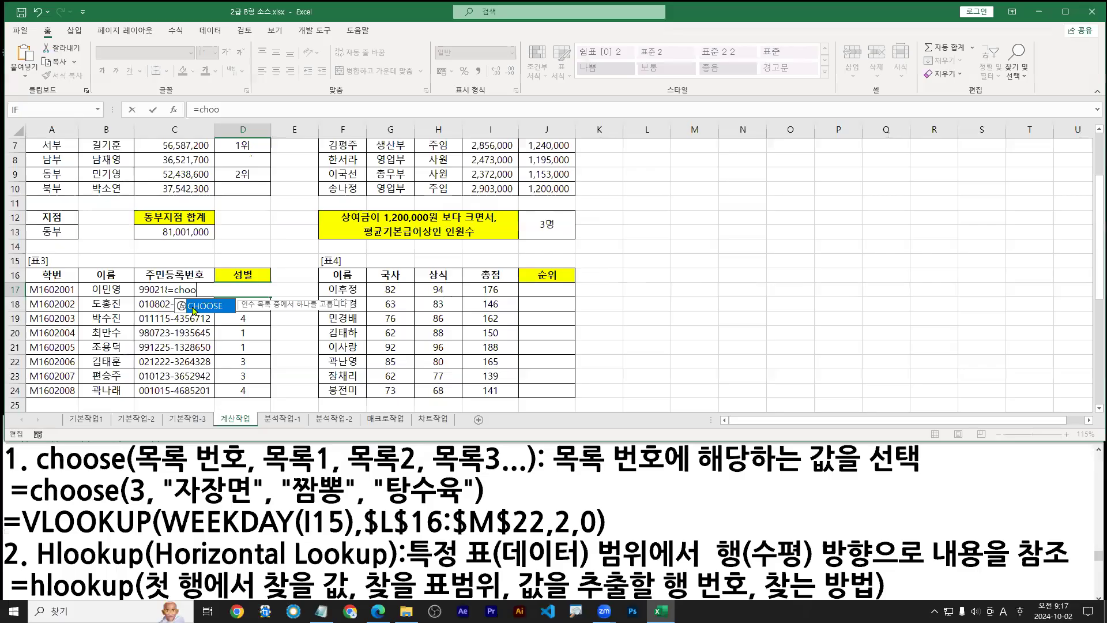
key(Tab)
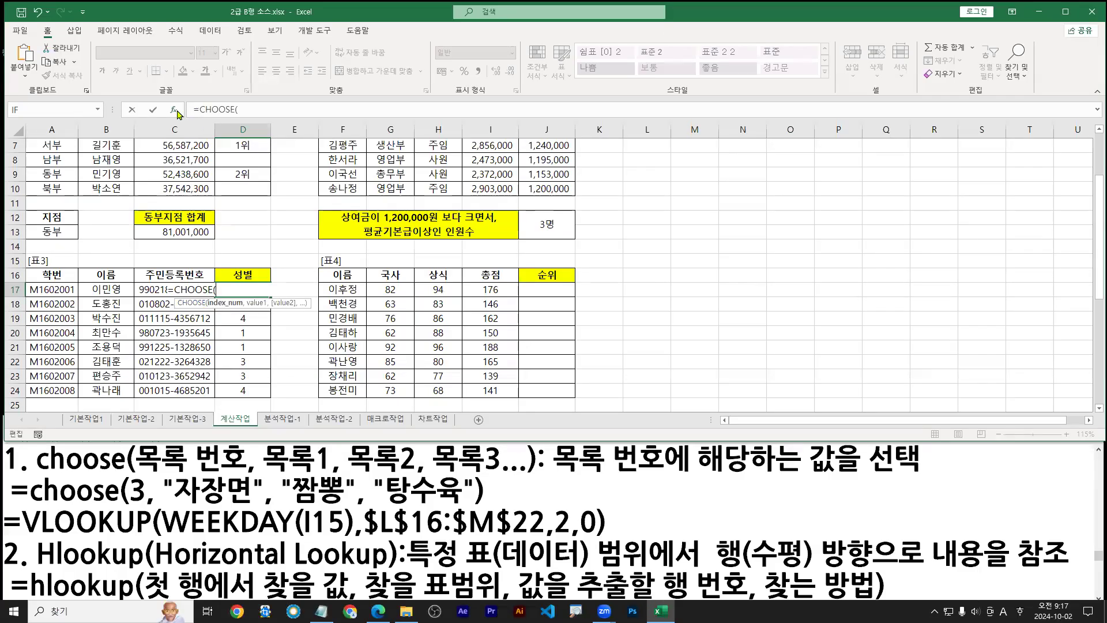
click(174, 110)
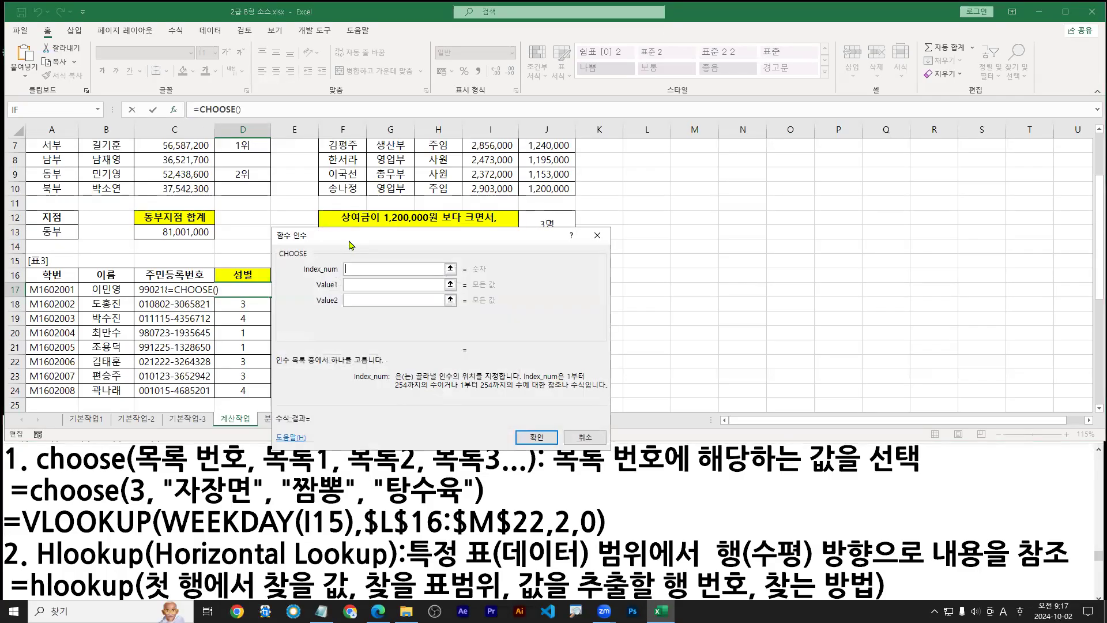
Enter "남" as Value1 and "여" as Value2 in the CHOOSE arguments
drag(349, 242, 358, 238)
key(ctrl+1)
click(66, 222)
key(b)
mouse_move(712, 351)
mouse_down()
mouse_move(653, 352)
mouse_move(772, 350)
mouse_up()
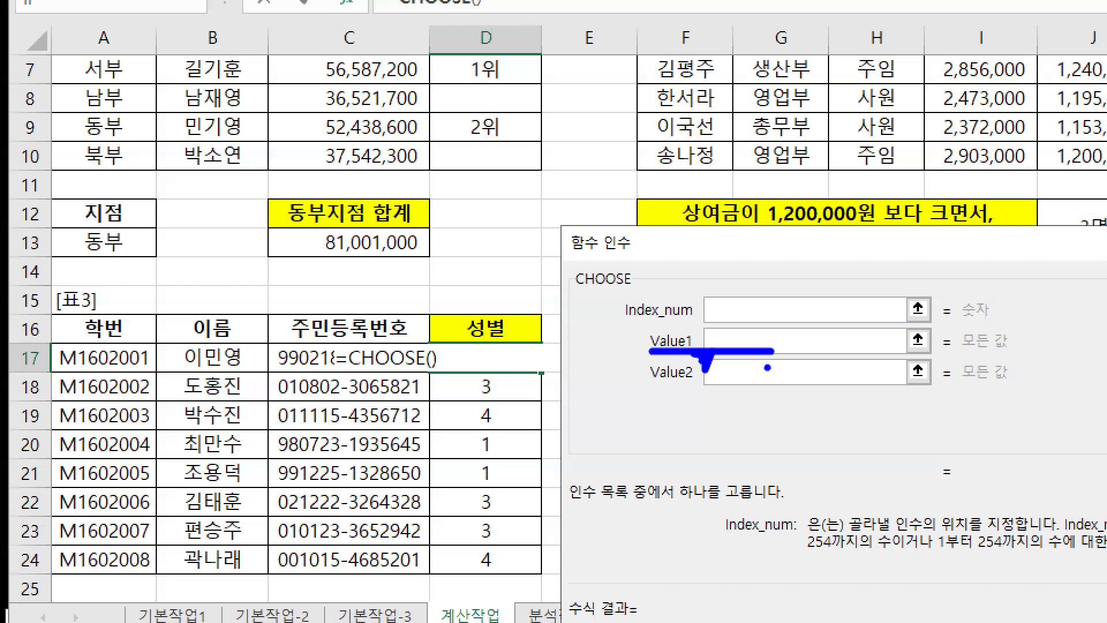
key(Escape)
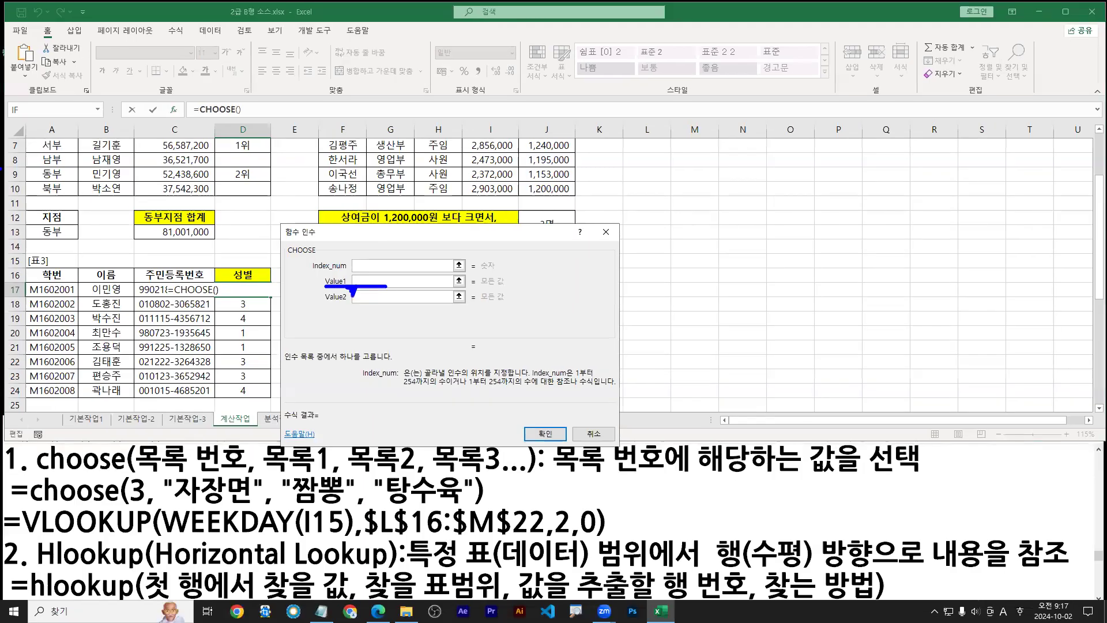
key(Escape)
click(370, 282)
text("남")
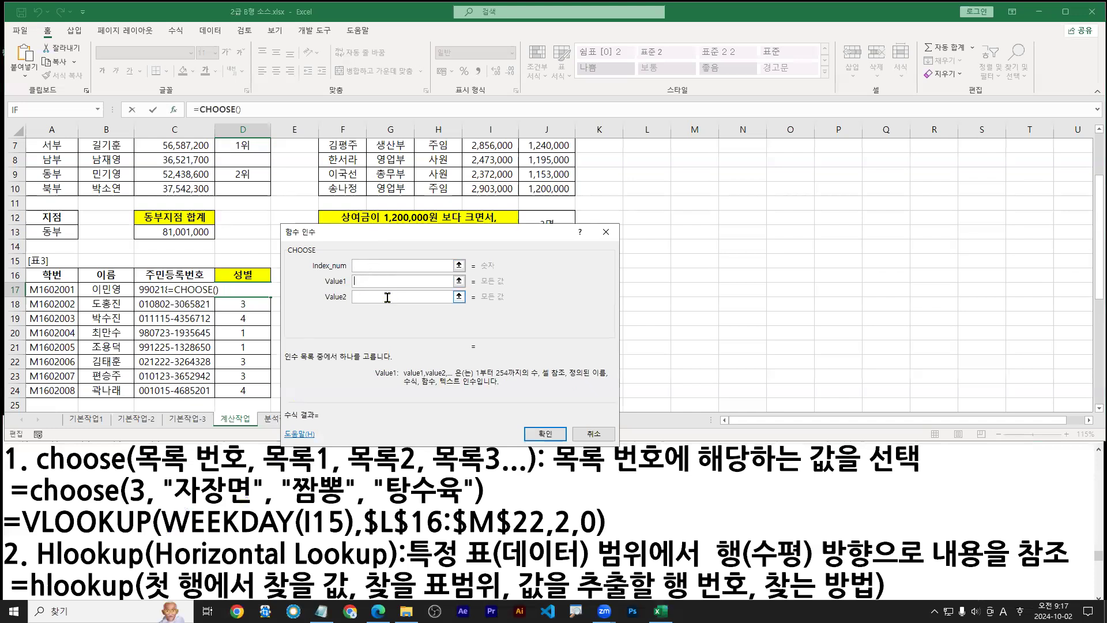
click(387, 298)
text("여")
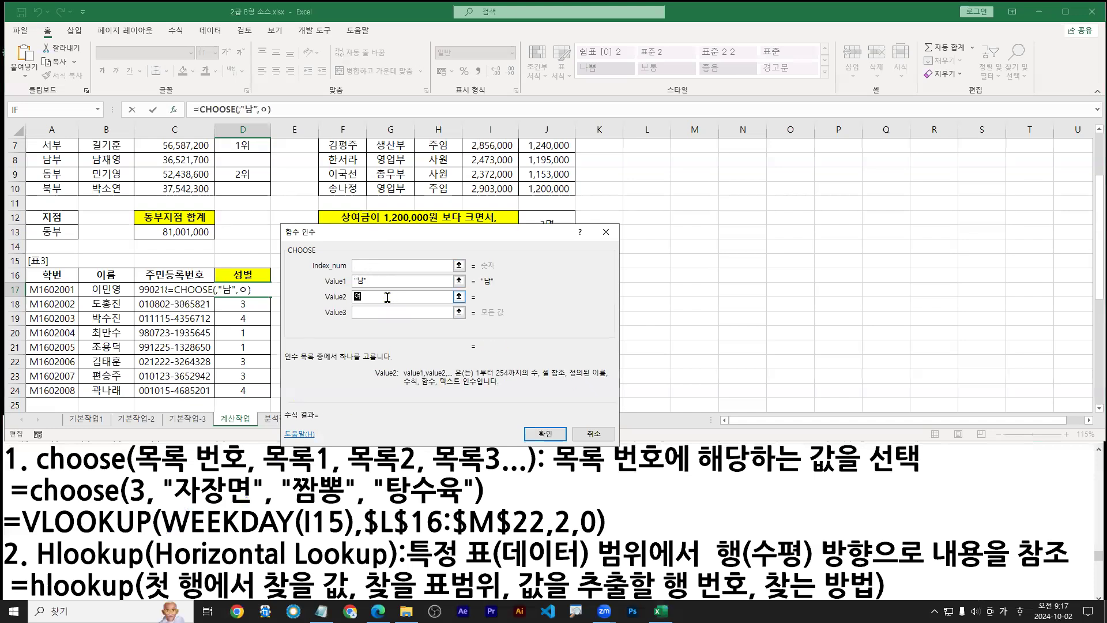
Enter "남" as Value3 and "여" as Value4 in the CHOOSE arguments
key(Tab)
text(ㄴ)
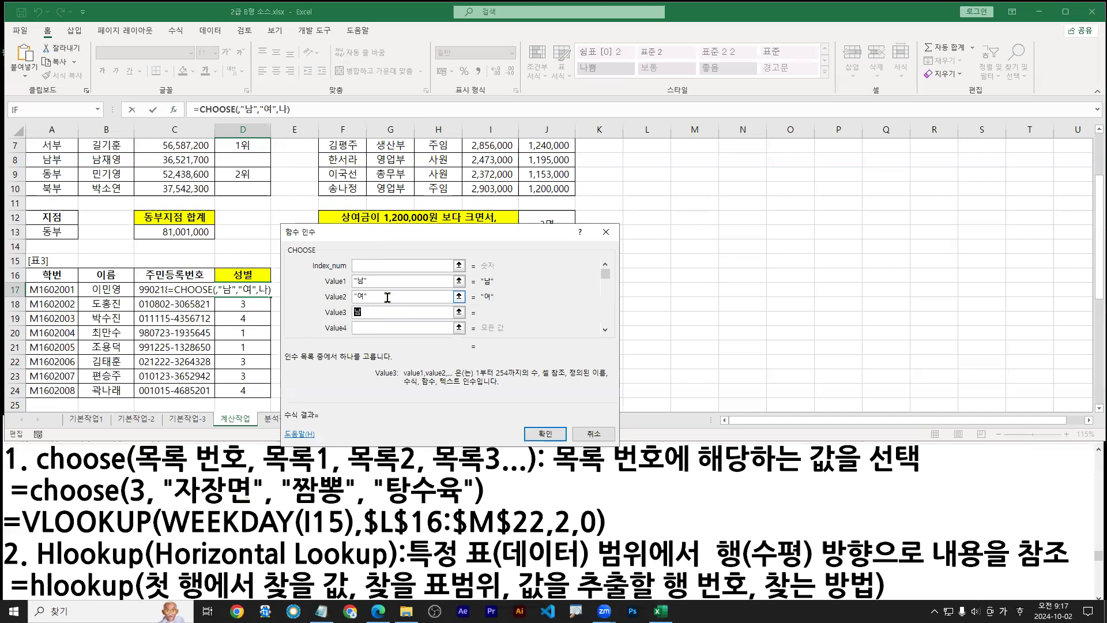
text("남")
key(Tab)
text(ㅇ)
click(606, 330)
click(605, 330)
click(605, 330)
key(ctrl+1)
click(369, 309)
drag(358, 309, 363, 339)
key(Escape)
click(603, 266)
click(602, 267)
click(602, 268)
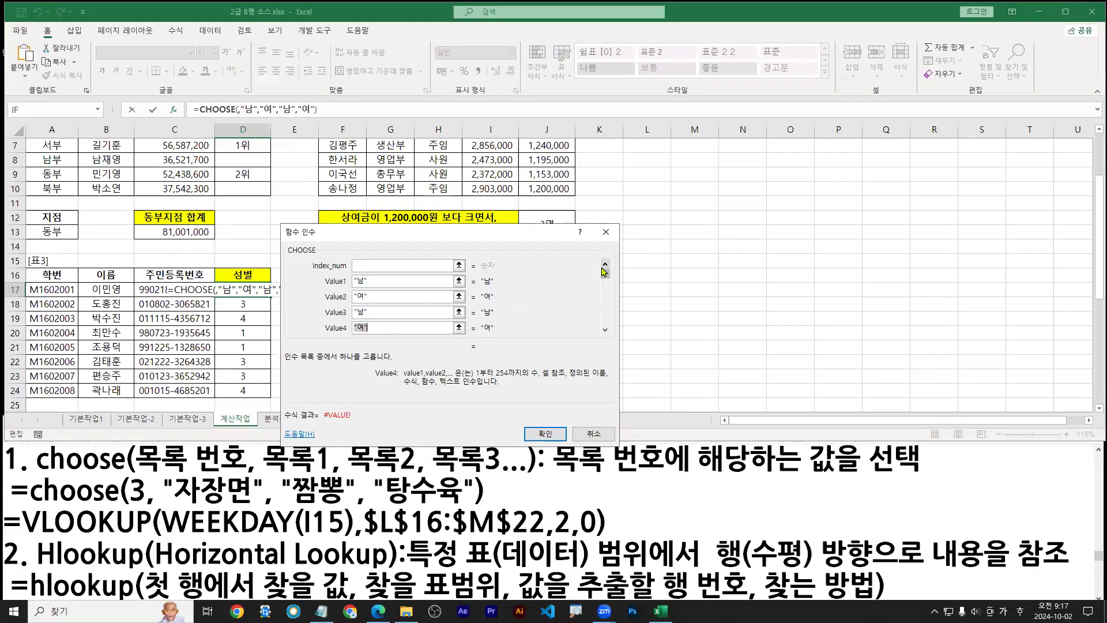
Paste MID(C17,8,1) into CHOOSE's empty Index_num argument
click(364, 267)
key(ctrl+1)
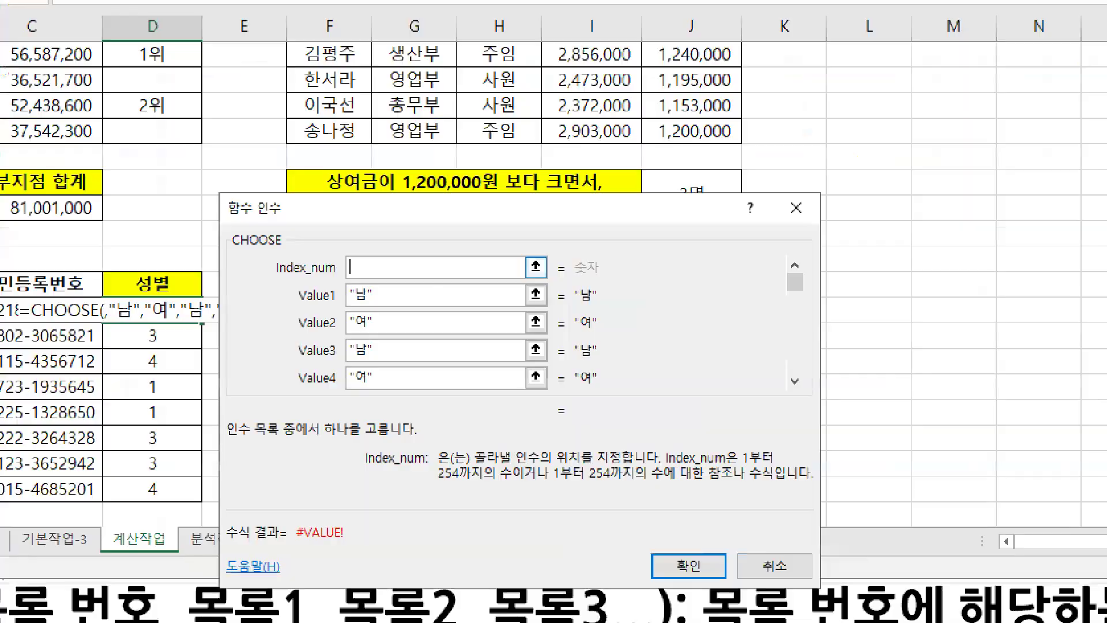
drag(358, 265, 402, 231)
text(tCtr)
text(l + V)
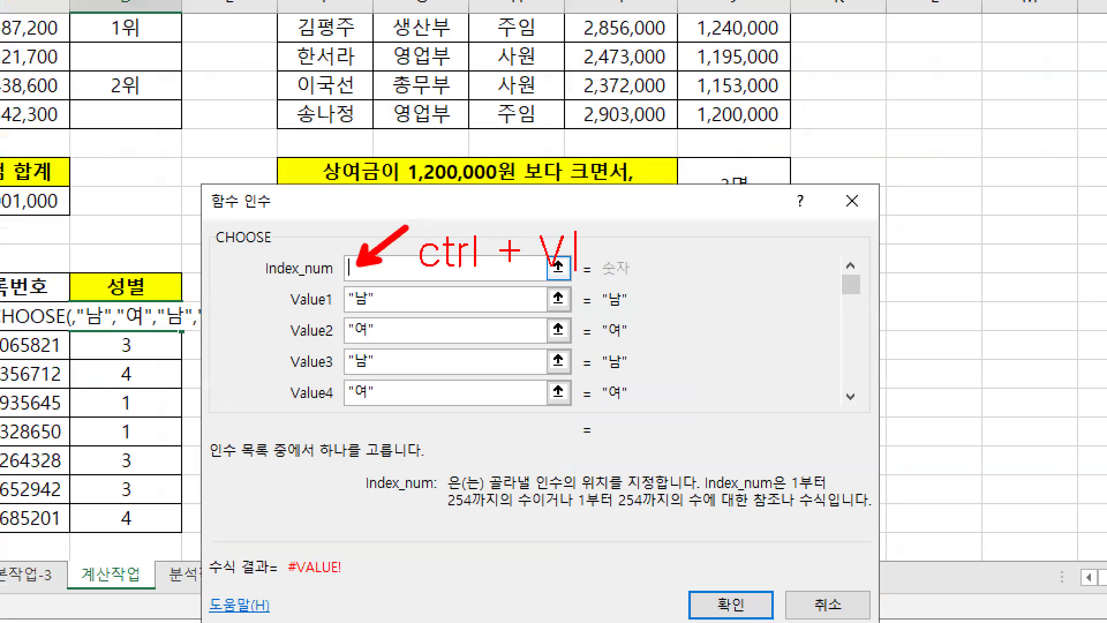
mouse_move(134, 348)
mouse_down()
mouse_move(183, 312)
mouse_move(359, 267)
mouse_up()
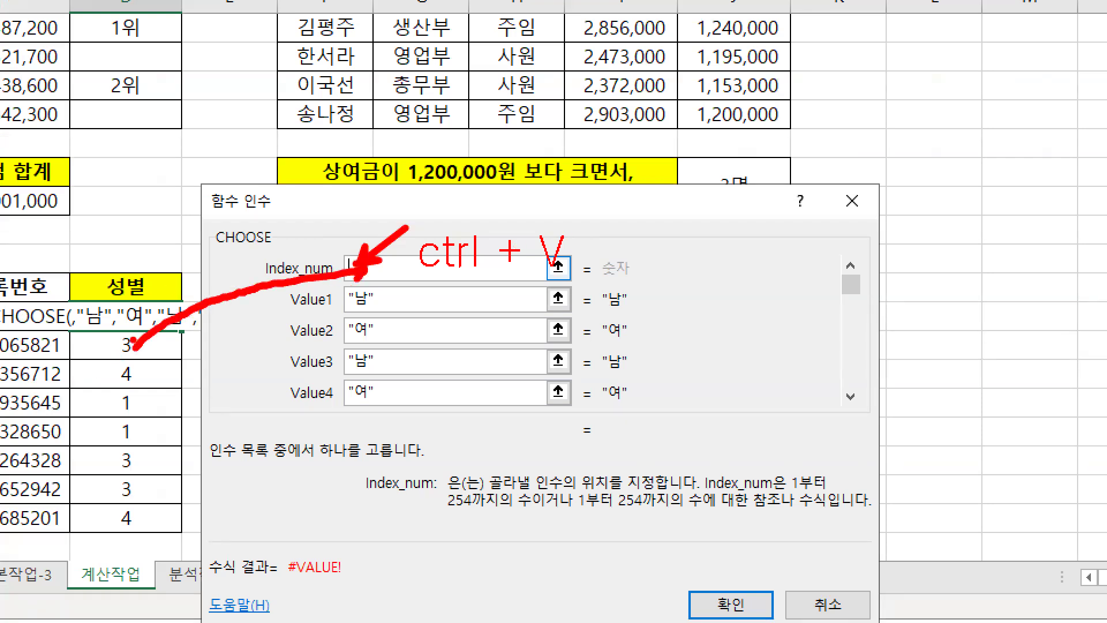
drag(118, 362, 140, 360)
drag(354, 377, 371, 376)
key(b)
drag(115, 390, 139, 391)
drag(352, 407, 375, 407)
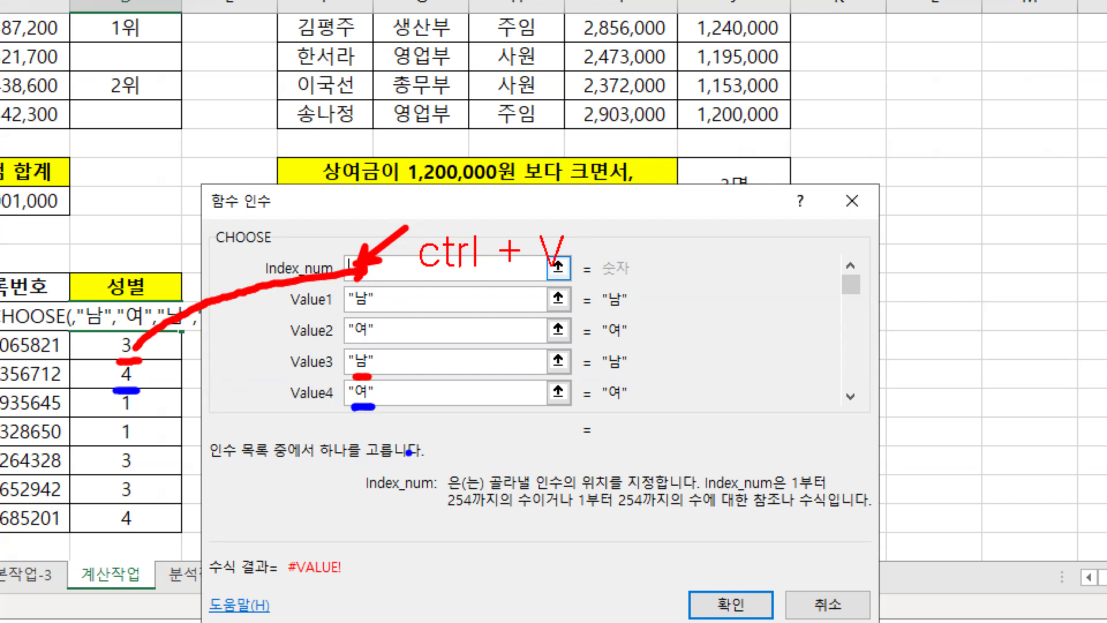
key(Escape)
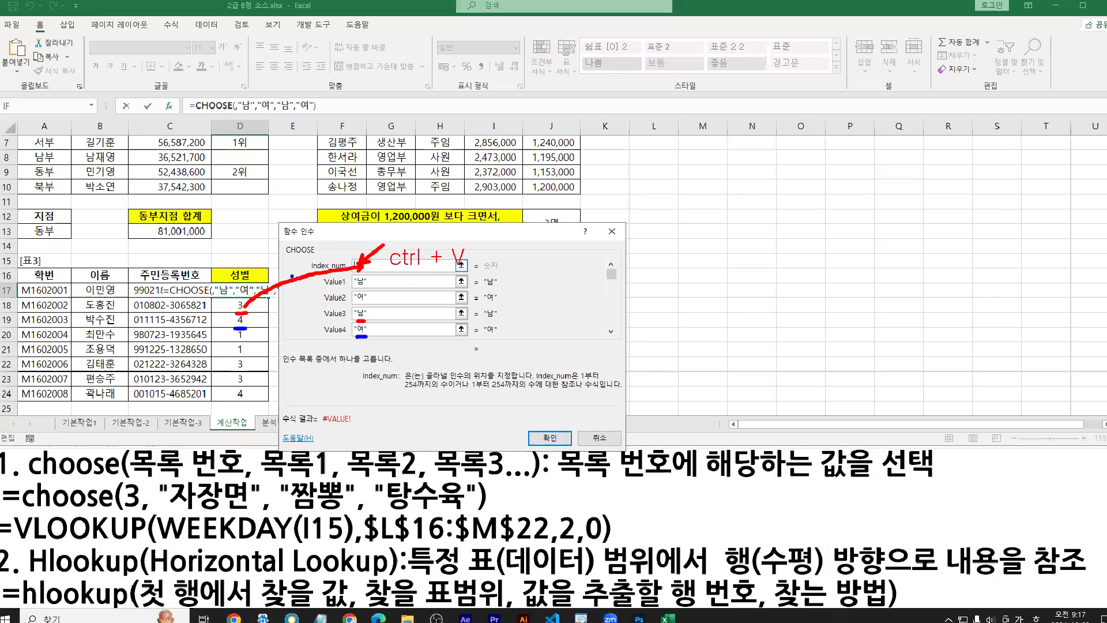
key(ctrl+v)
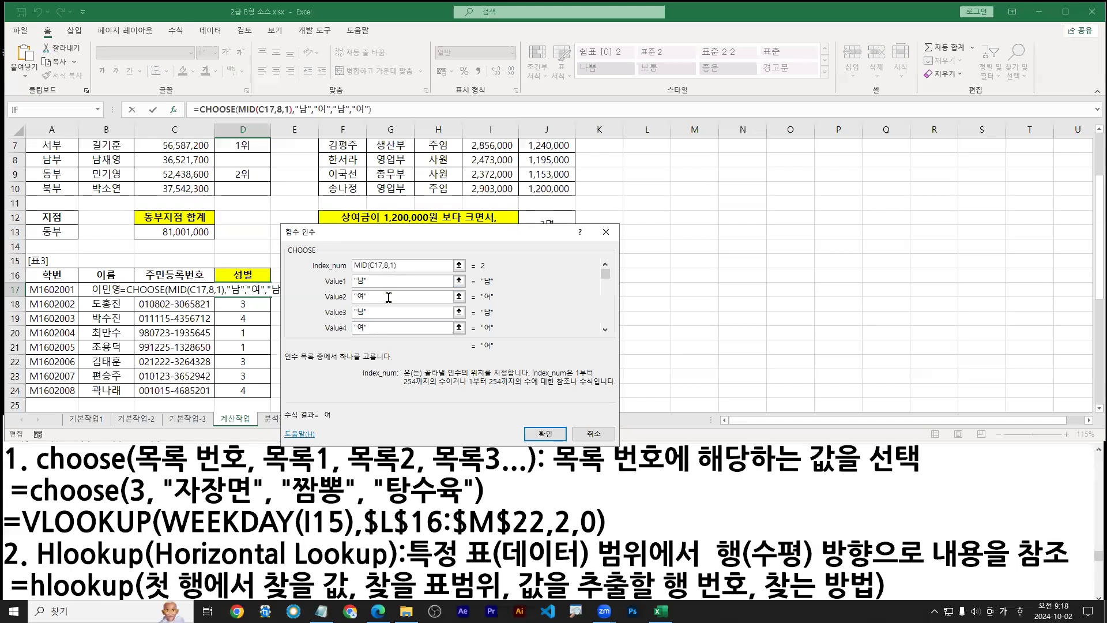
Confirm D17's CHOOSE formula and fill it down to D24
key(ctrl+1)
click(455, 292)
scroll(458, 292, up, 1)
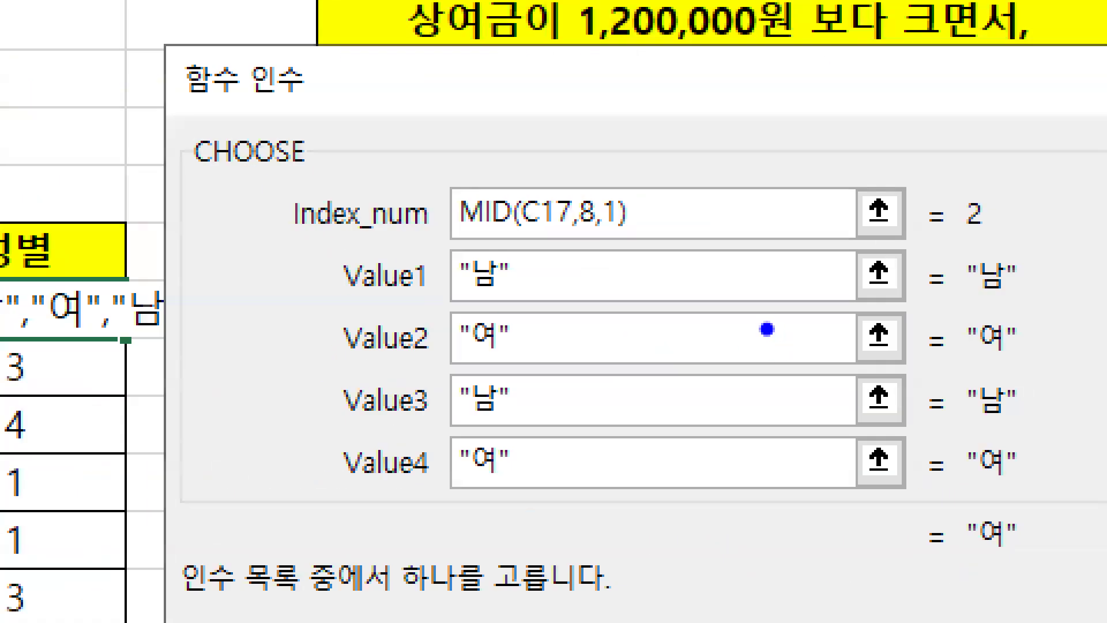
mouse_move(1004, 239)
mouse_down()
mouse_move(923, 218)
mouse_move(1012, 251)
mouse_up()
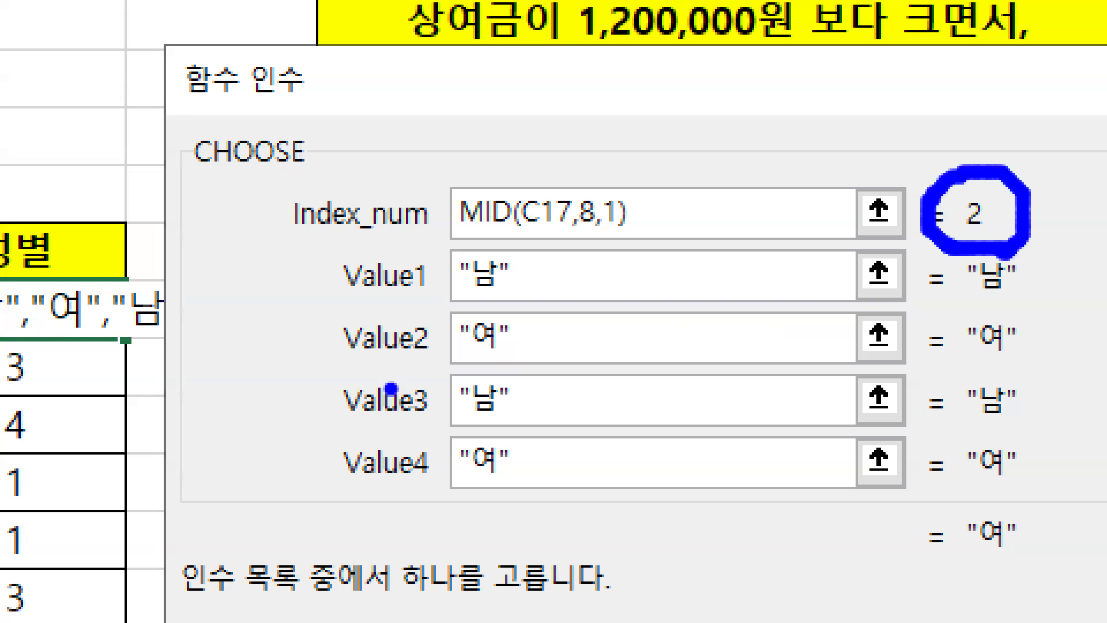
drag(346, 368, 372, 368)
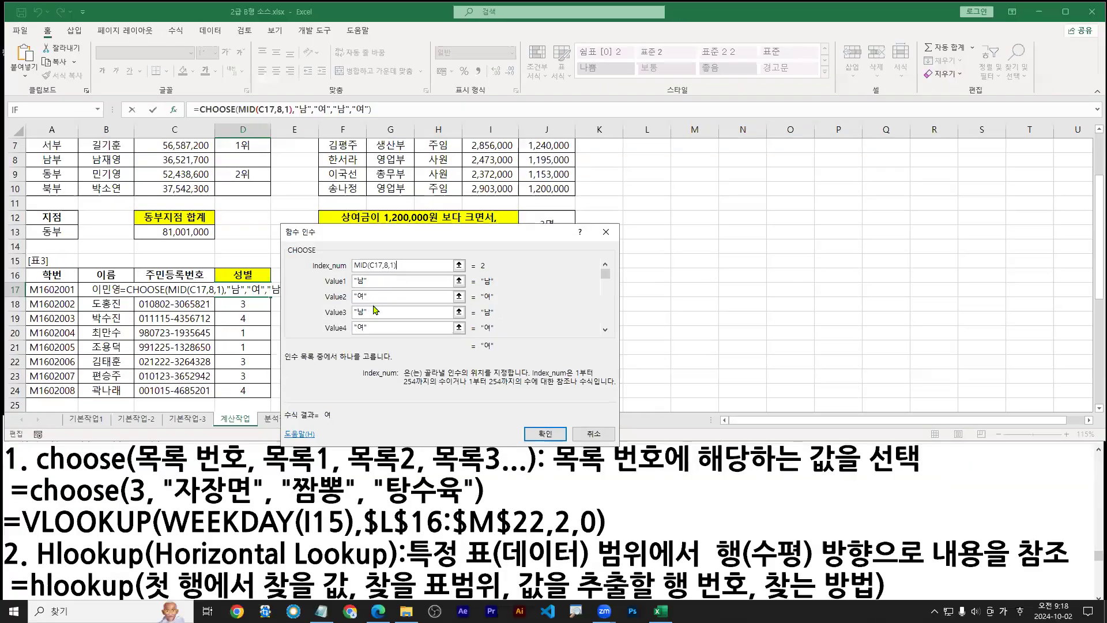
key(Return)
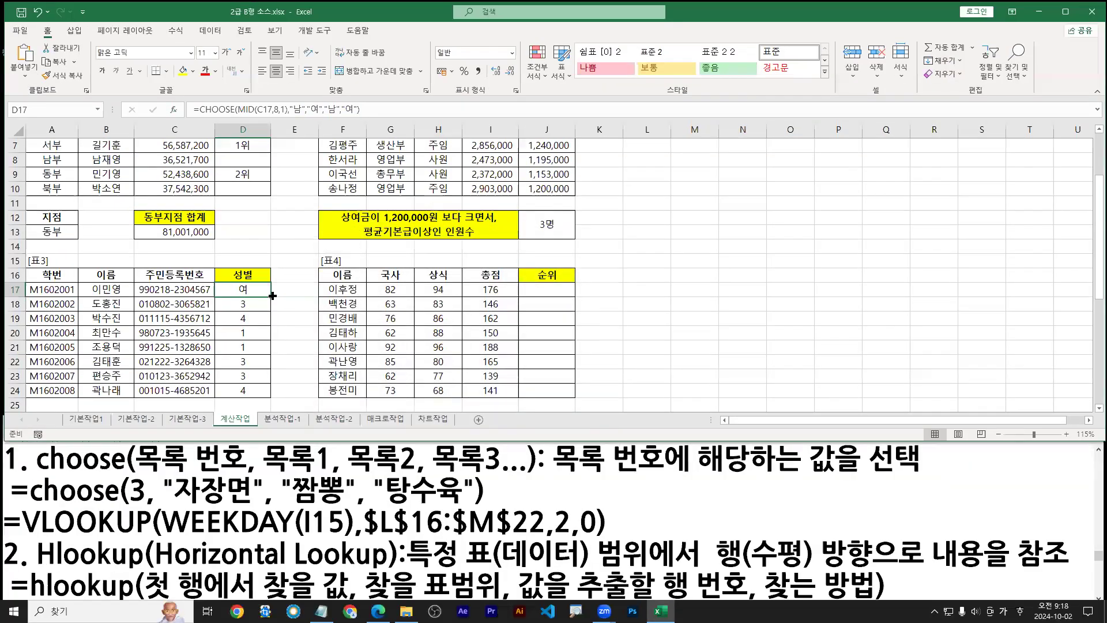
double_click(271, 297)
Copy D17's CHOOSE formula onto its own line in the Notepad notes
double_click(245, 291)
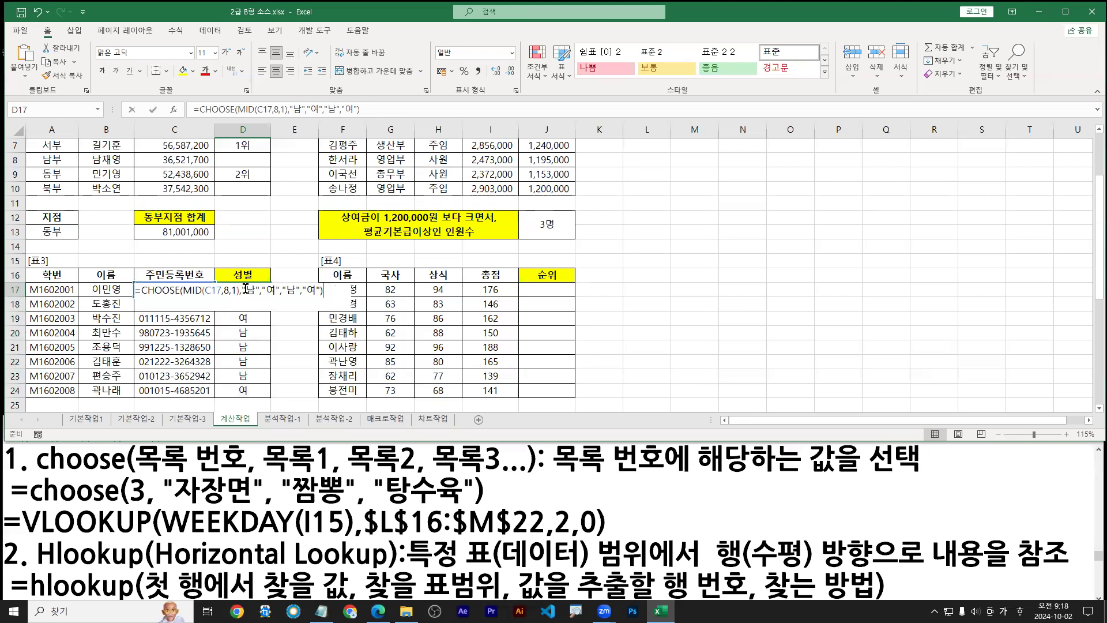
drag(327, 290, 145, 334)
key(ctrl+c)
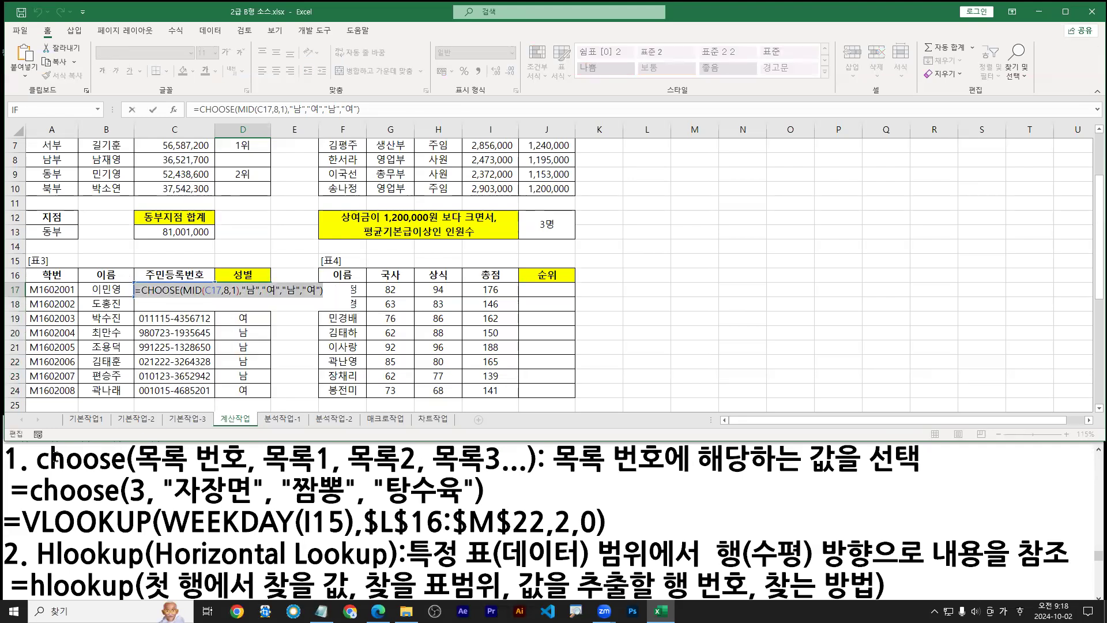
click(8, 456)
key(Return)
key(Up)
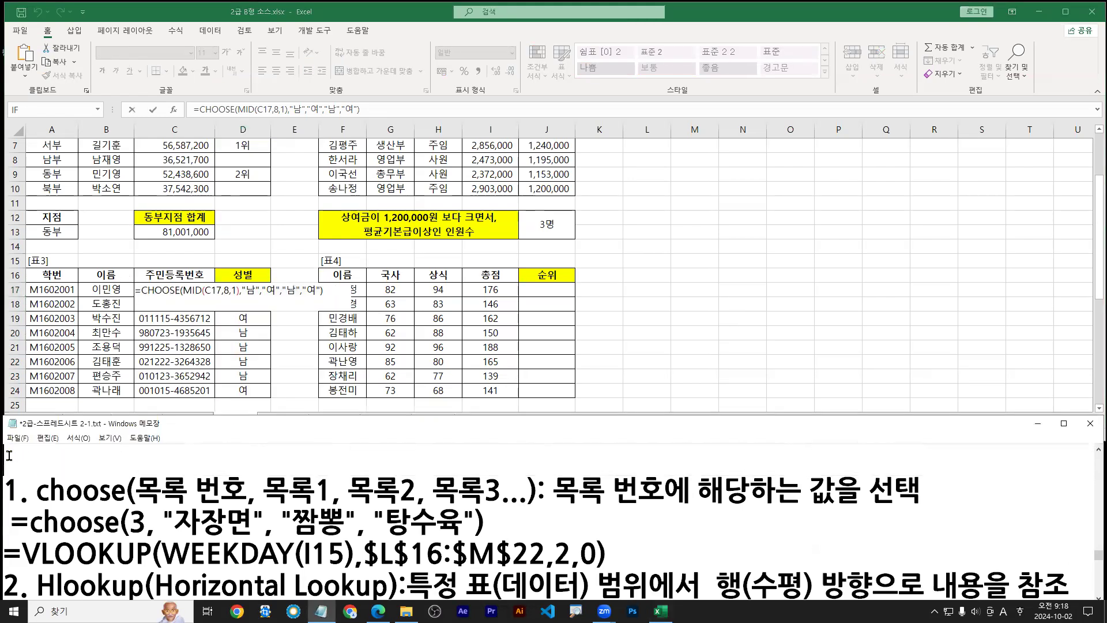
key(ctrl+v)
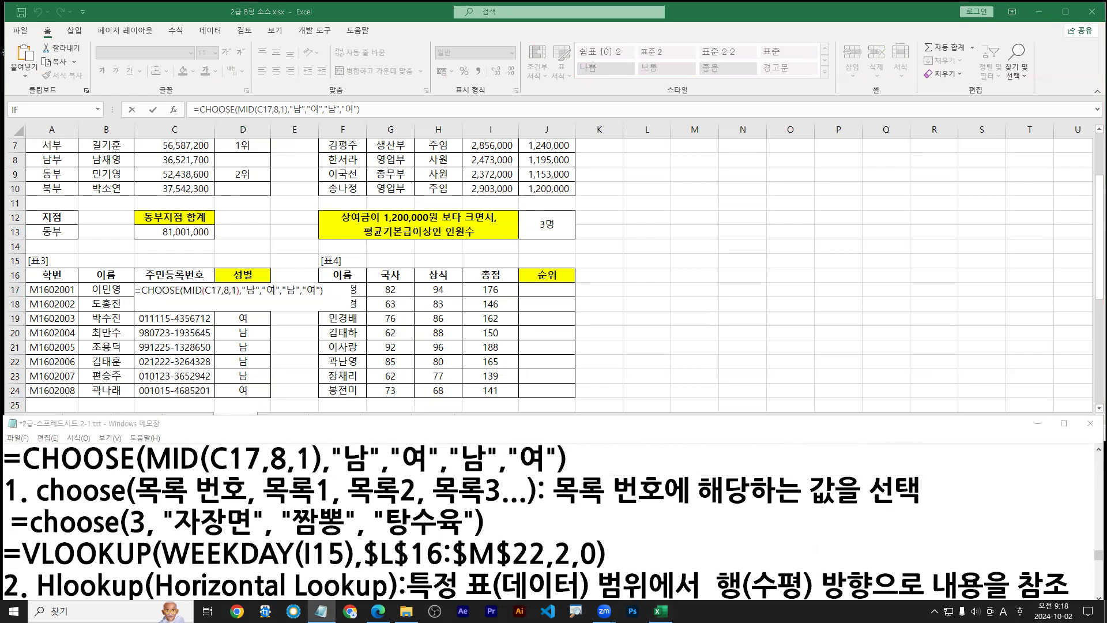
Leave D17 unchanged and scroll the task PDF to question 4
click(530, 321)
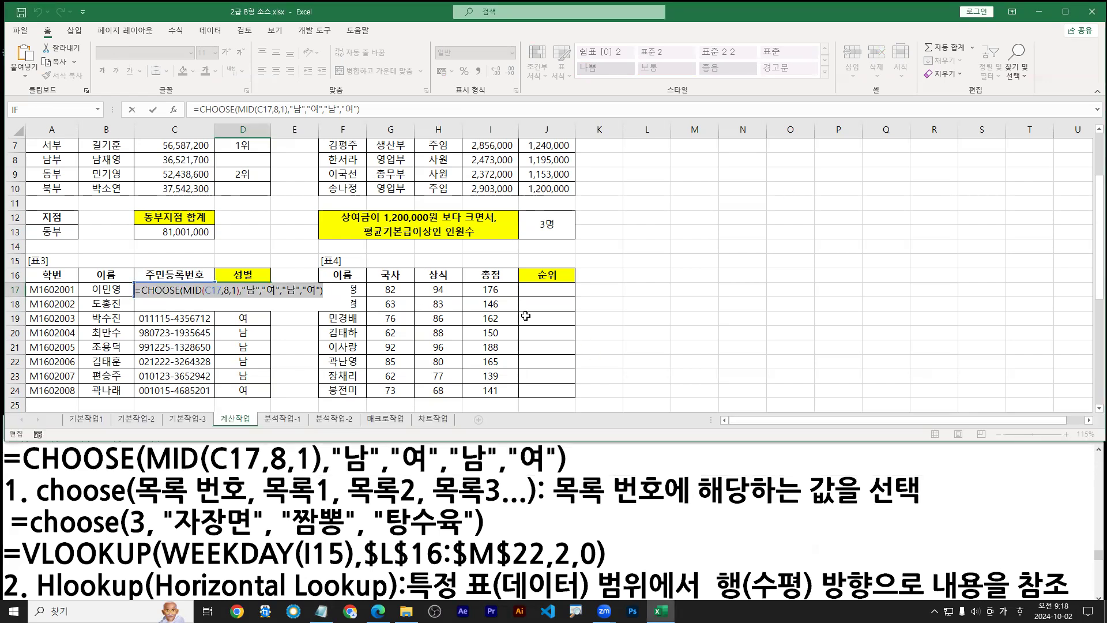
key(Escape)
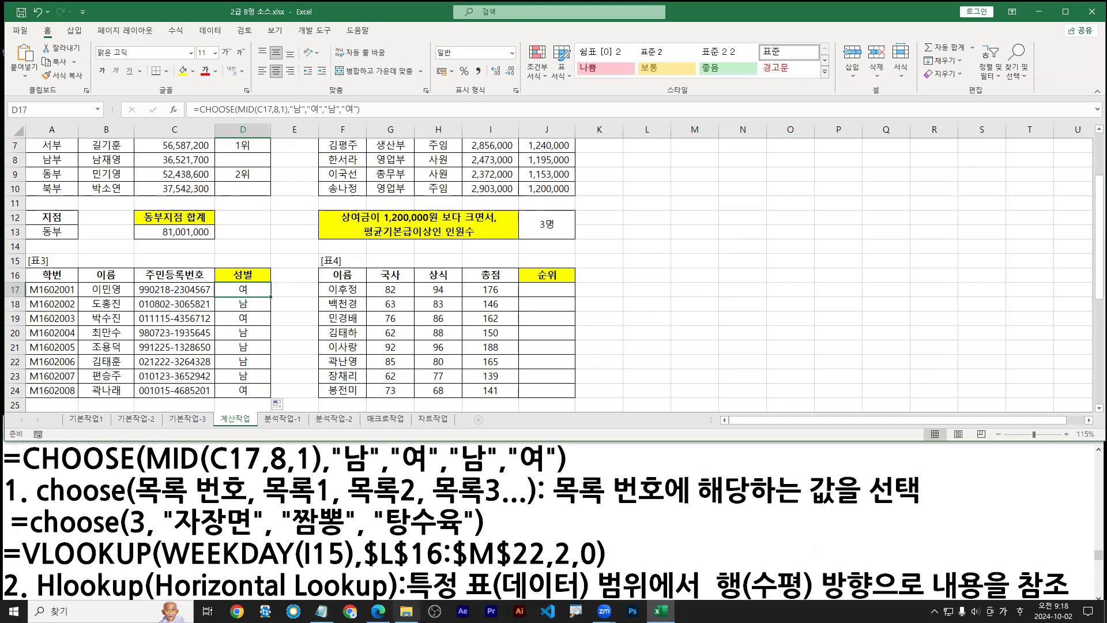
click(377, 611)
scroll(369, 522, down, 2)
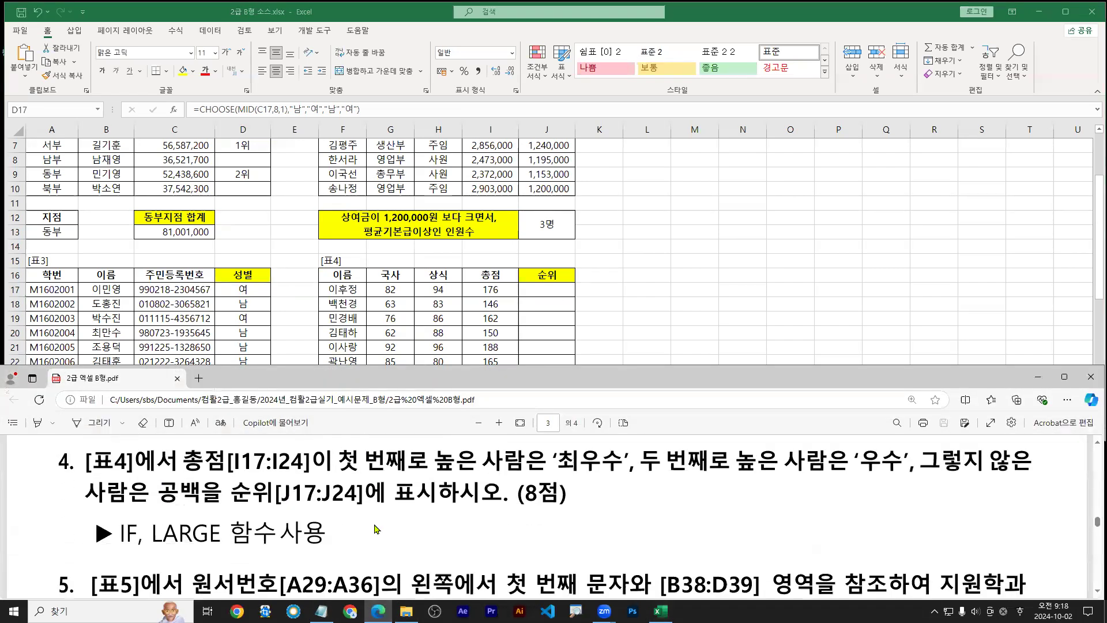
Return to Excel and review the 표3 table, row 16 and C20, against task 4's instructions
key(alt+Tab)
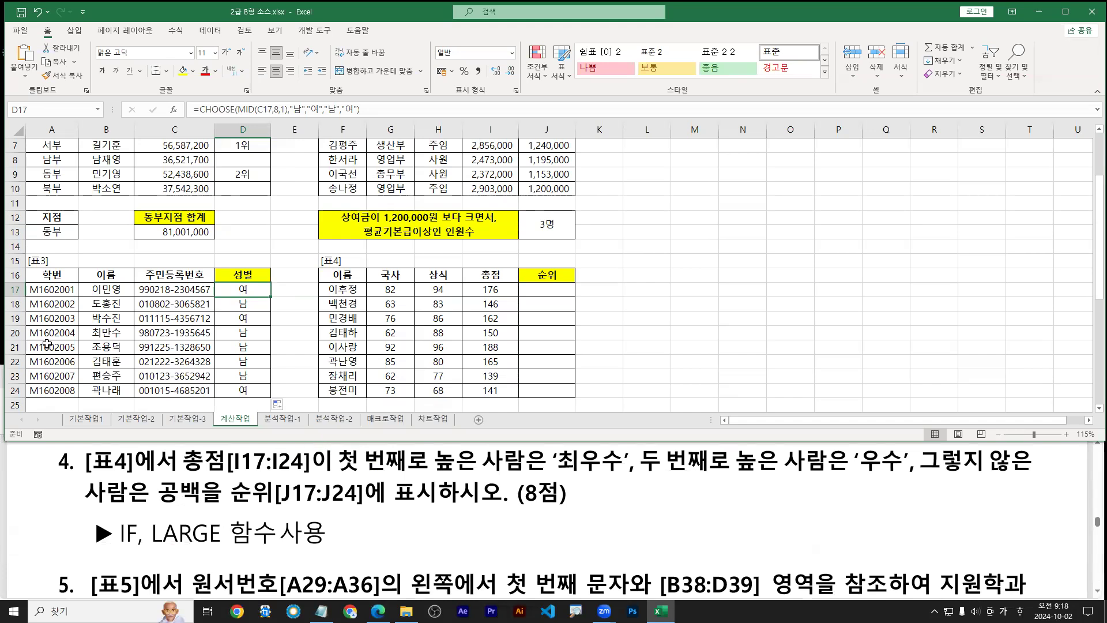
click(8, 275)
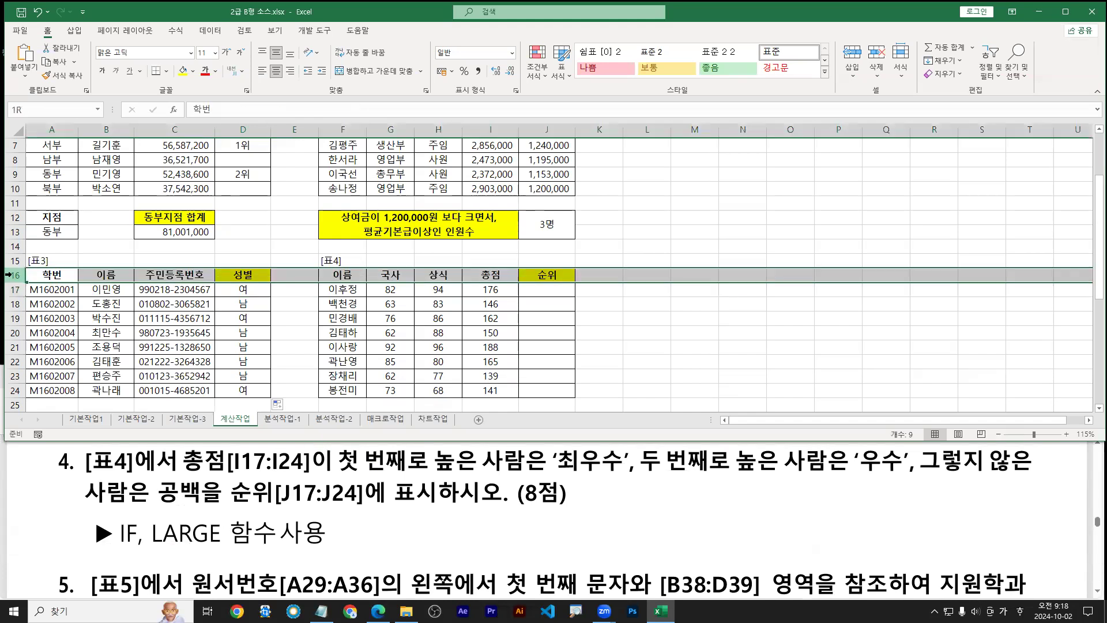
click(157, 330)
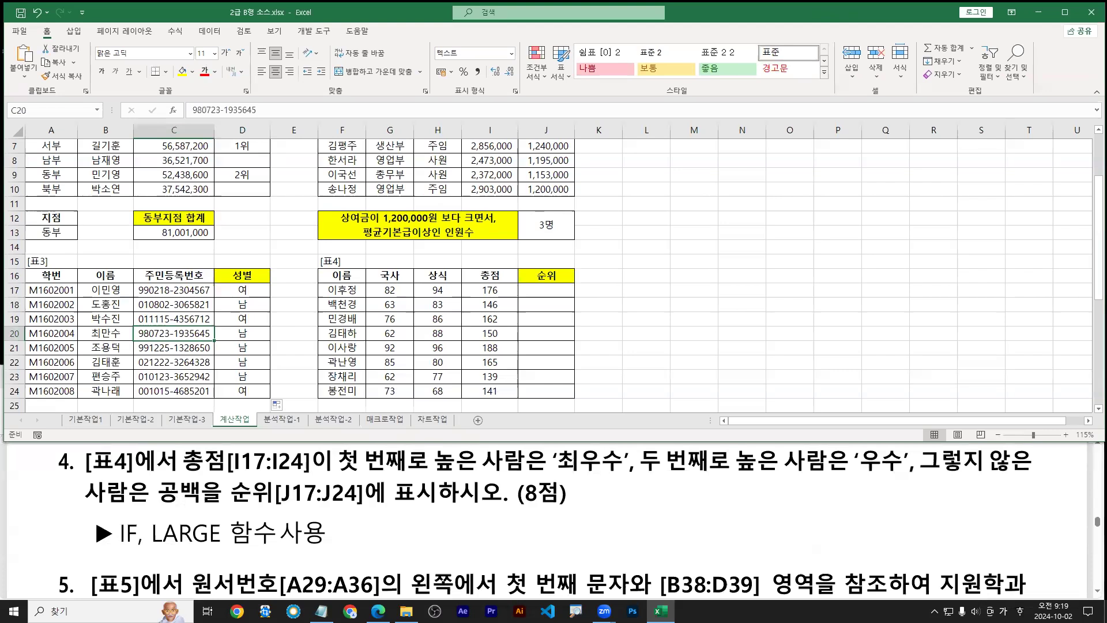
key(ctrl+2)
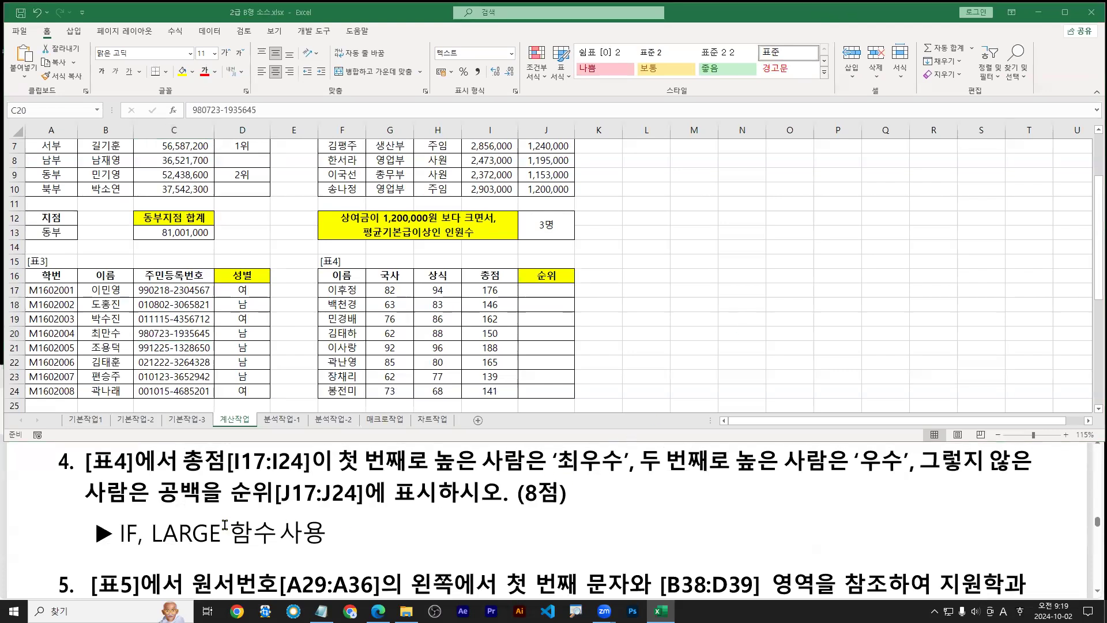
drag(107, 553, 348, 553)
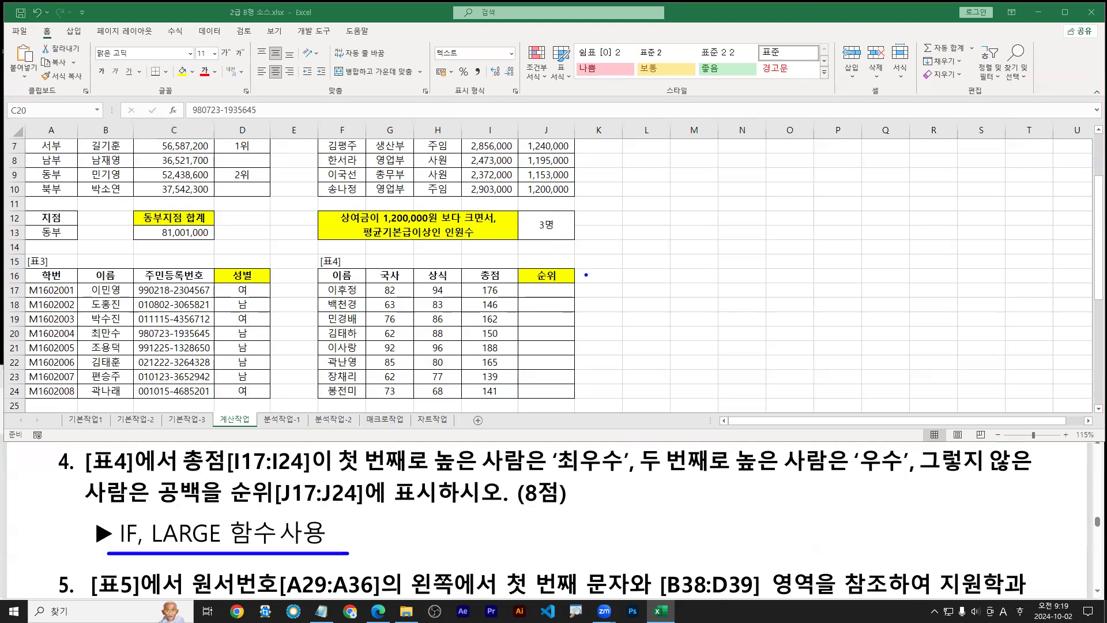
drag(566, 287, 663, 259)
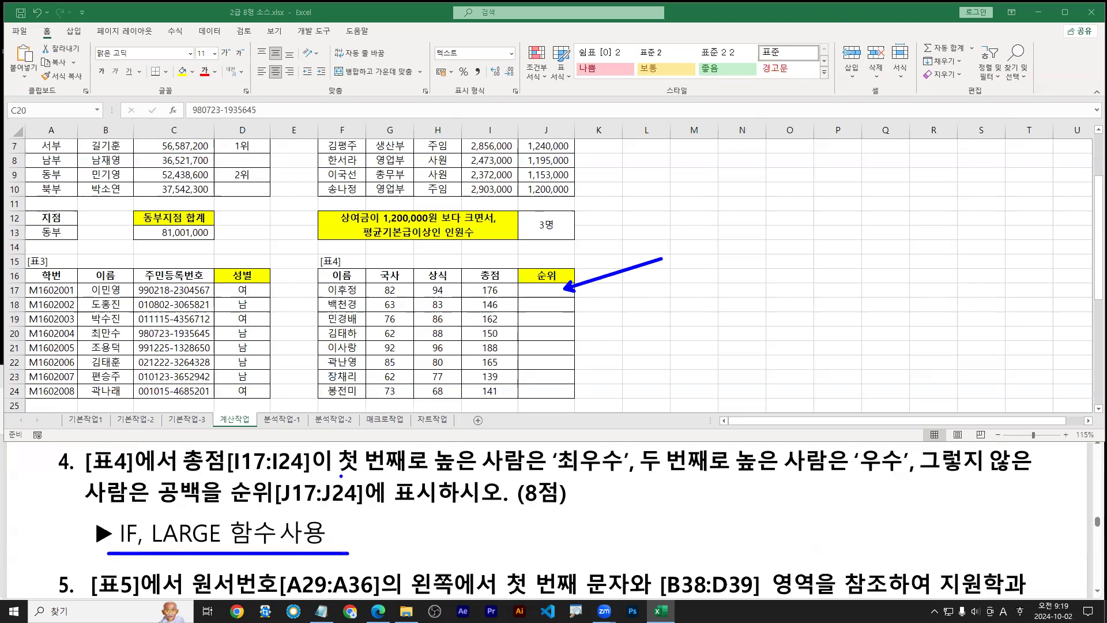
drag(337, 477, 1065, 478)
key(r)
drag(88, 507, 204, 506)
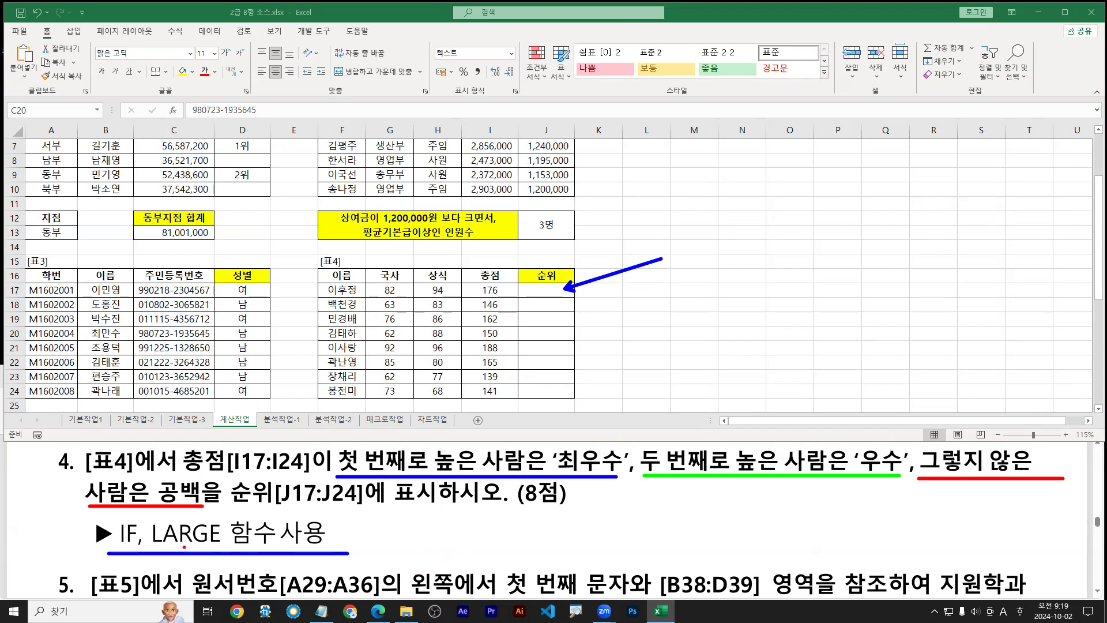
drag(154, 547, 219, 547)
drag(641, 349, 641, 389)
text(=)
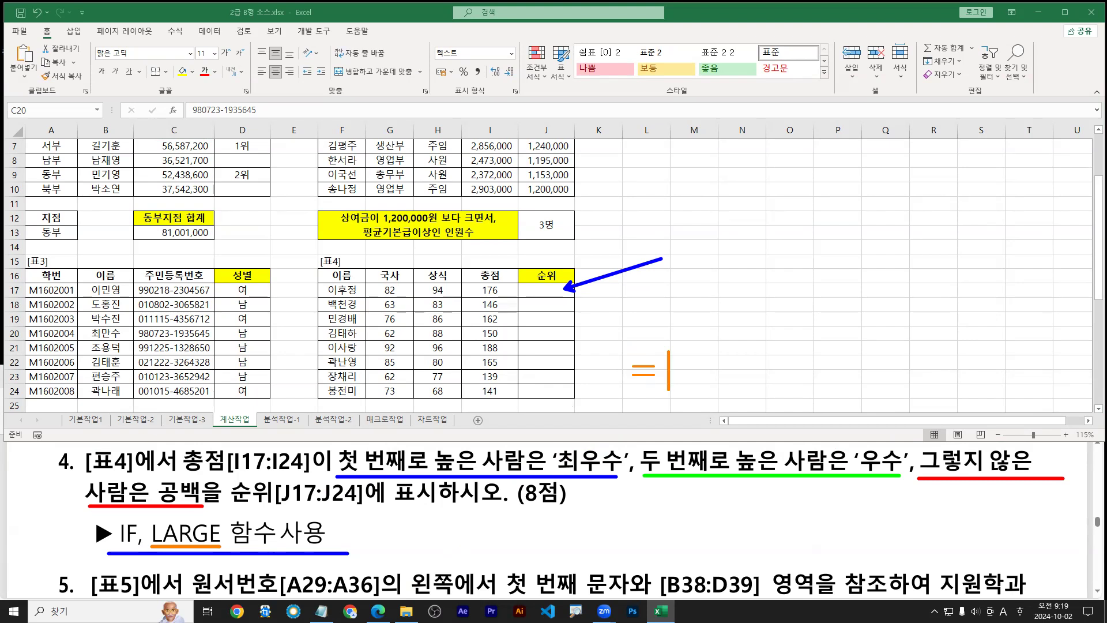
text(La)
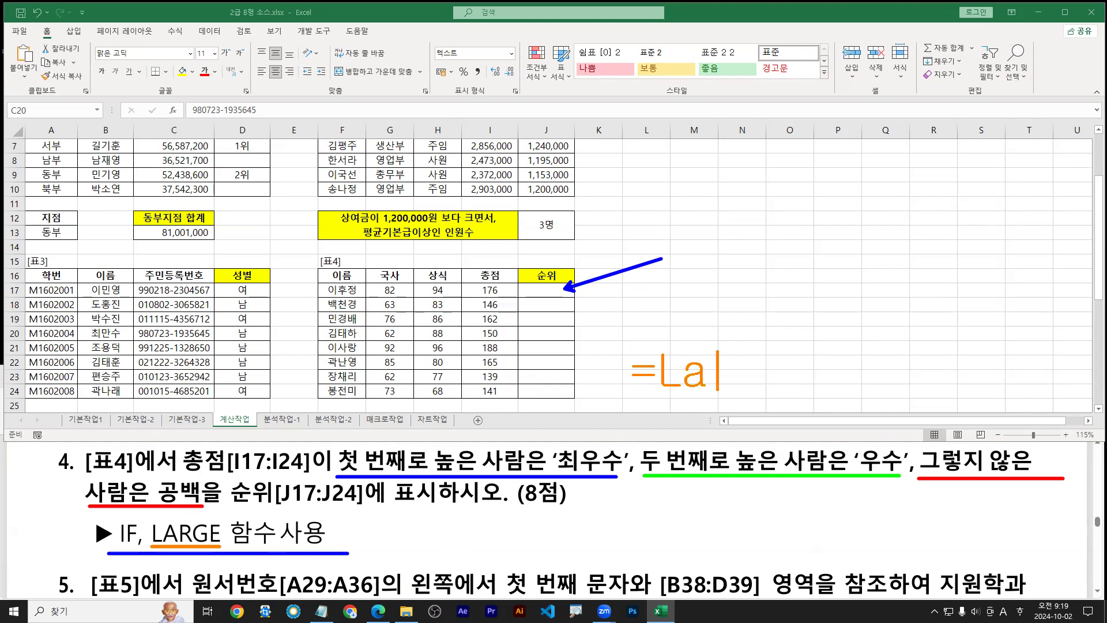
text(rge()
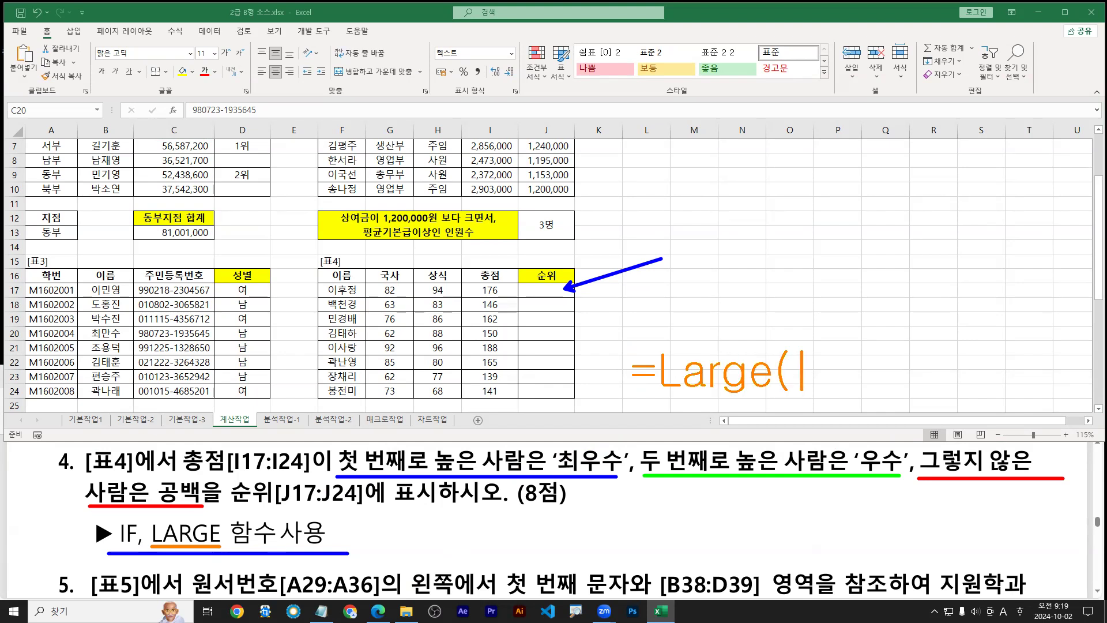
text(데이)
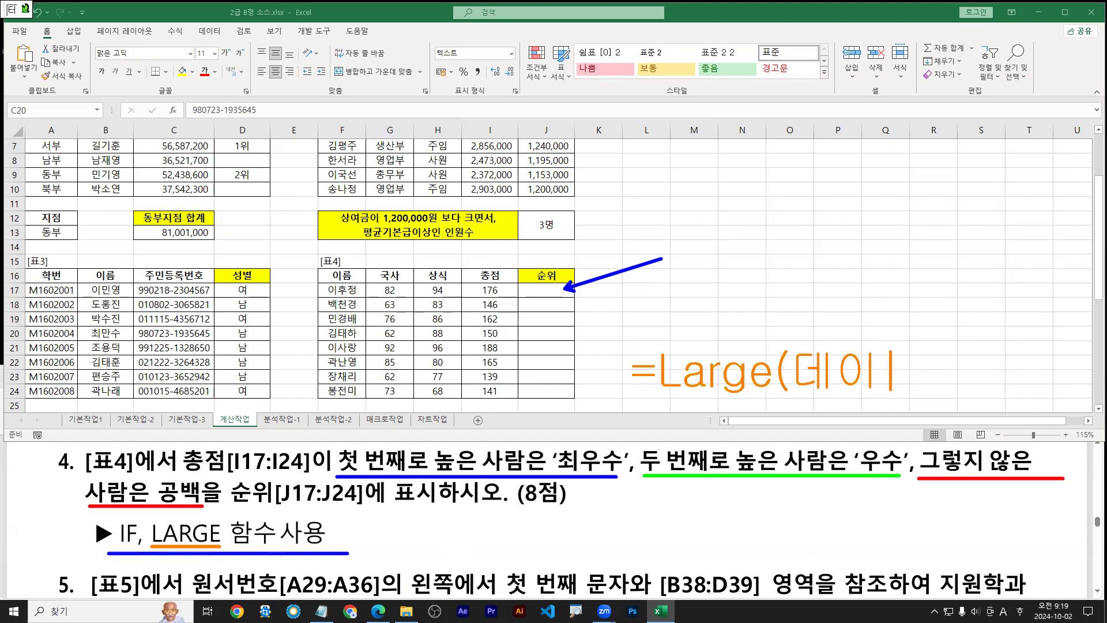
text(터집합,k)
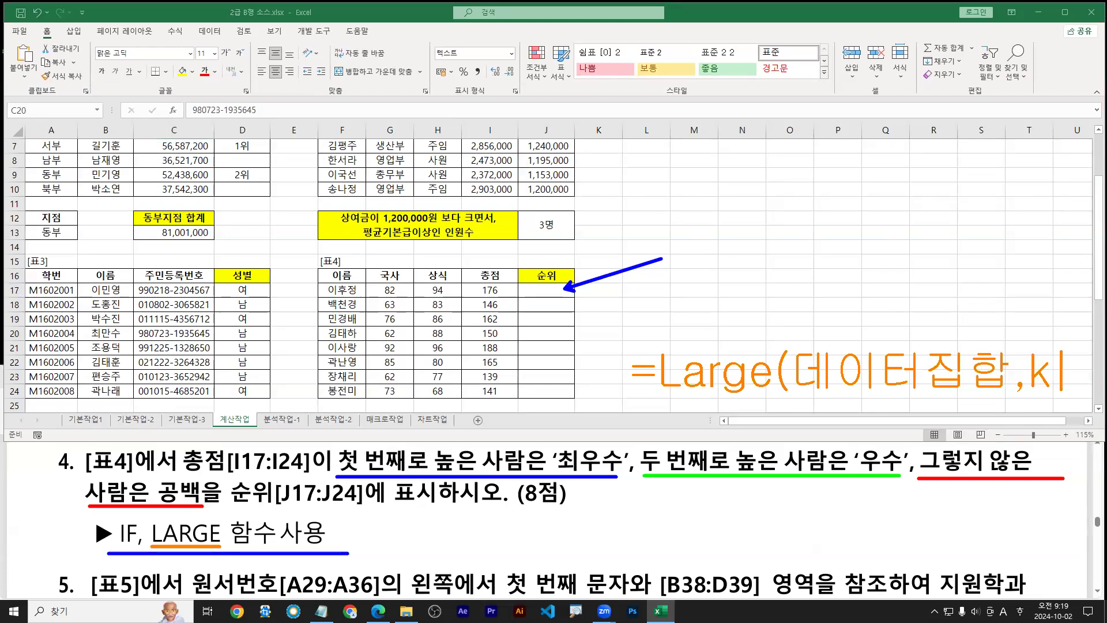
text())
mouse_move(1033, 396)
mouse_down()
mouse_move(1049, 391)
mouse_move(1047, 436)
mouse_move(1064, 429)
mouse_up()
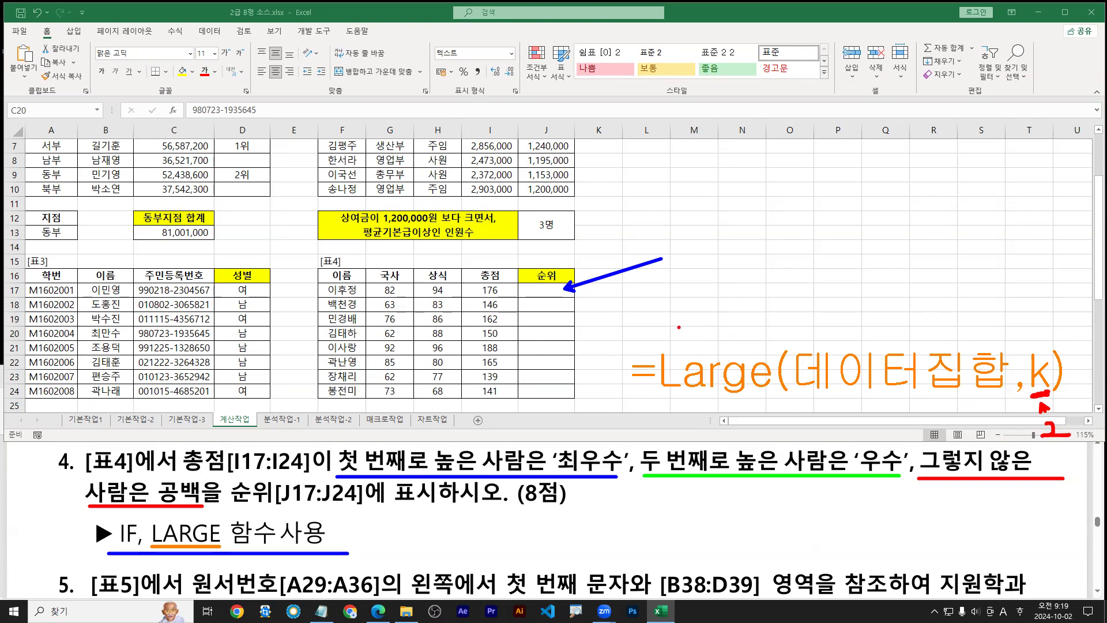
click(670, 312)
text(small)
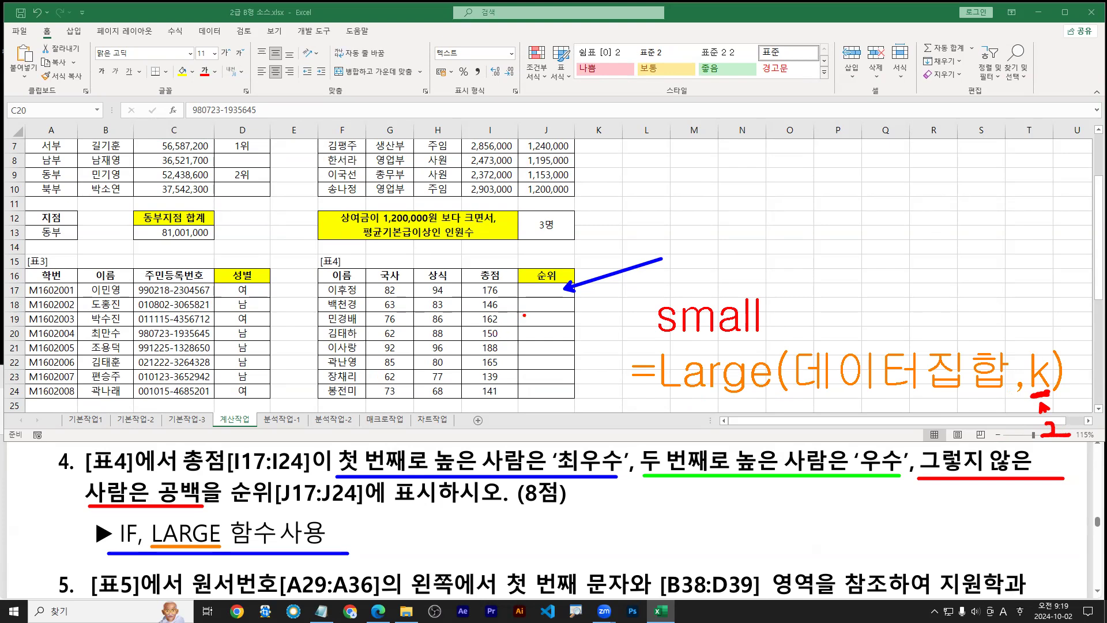
key(Escape)
click(554, 294)
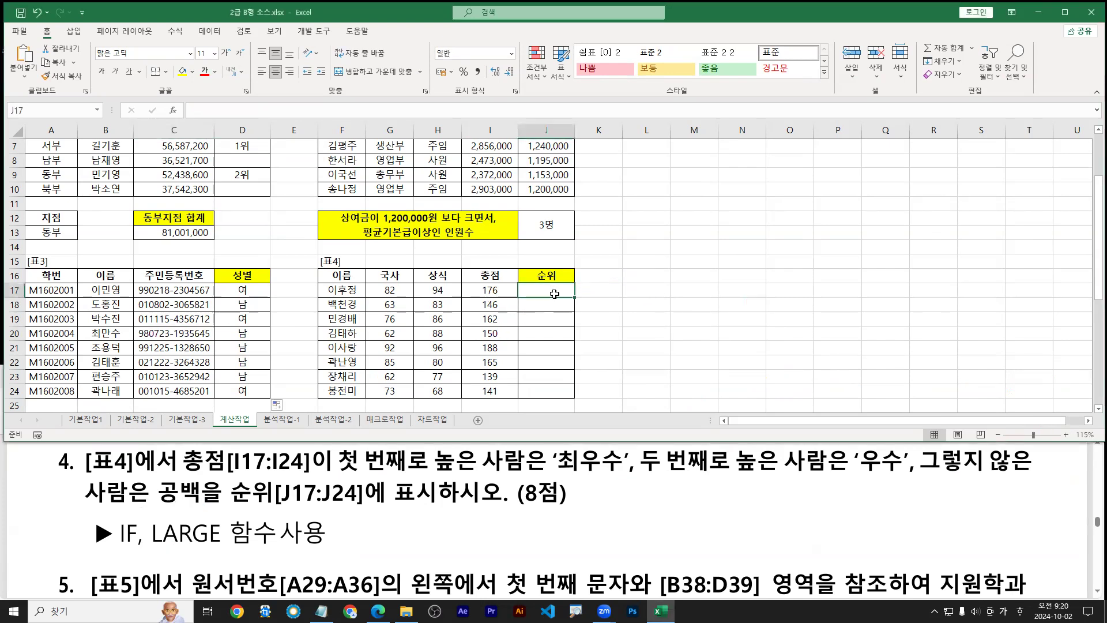
Start =LARGE in J17 and open its argument dialog
drag(562, 291, 592, 275)
mouse_move(463, 282)
mouse_down()
mouse_move(510, 357)
mouse_move(517, 402)
mouse_up()
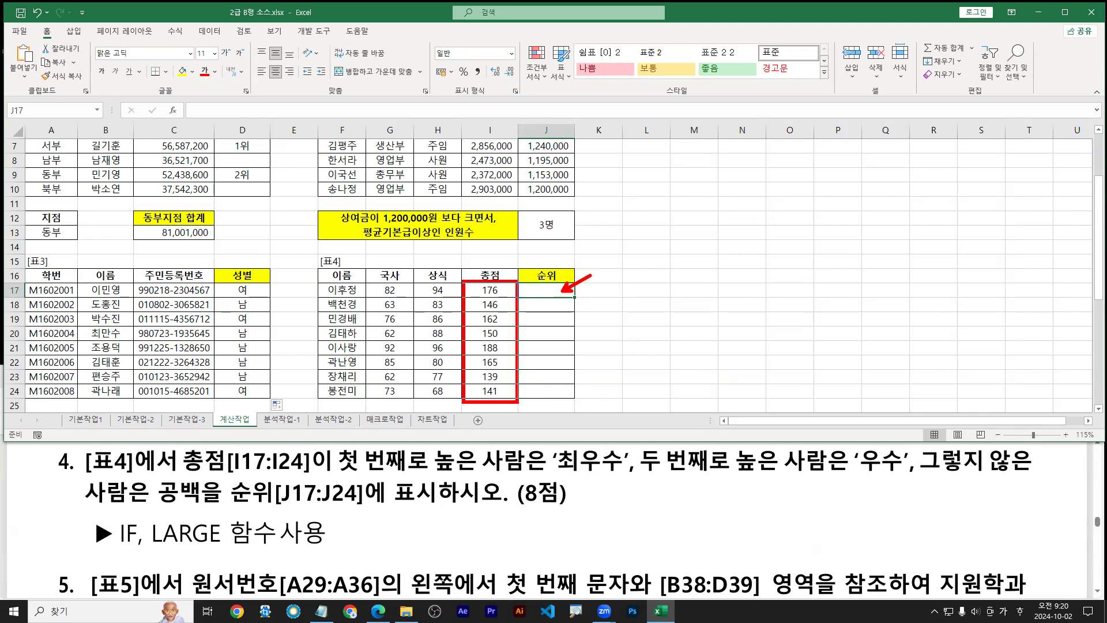
key(Escape)
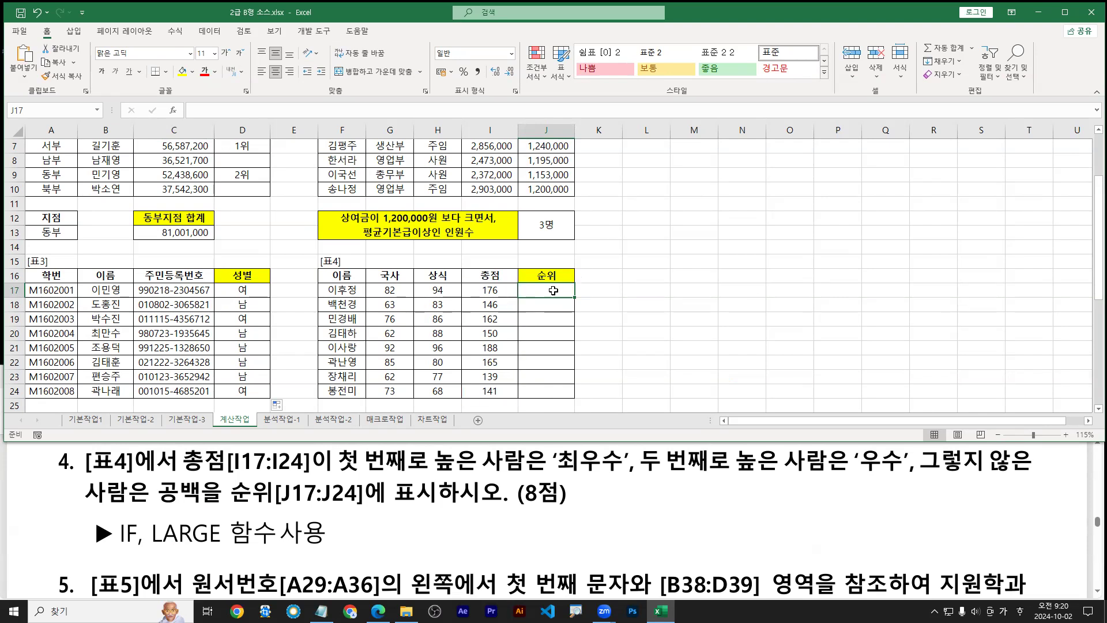
text(=)
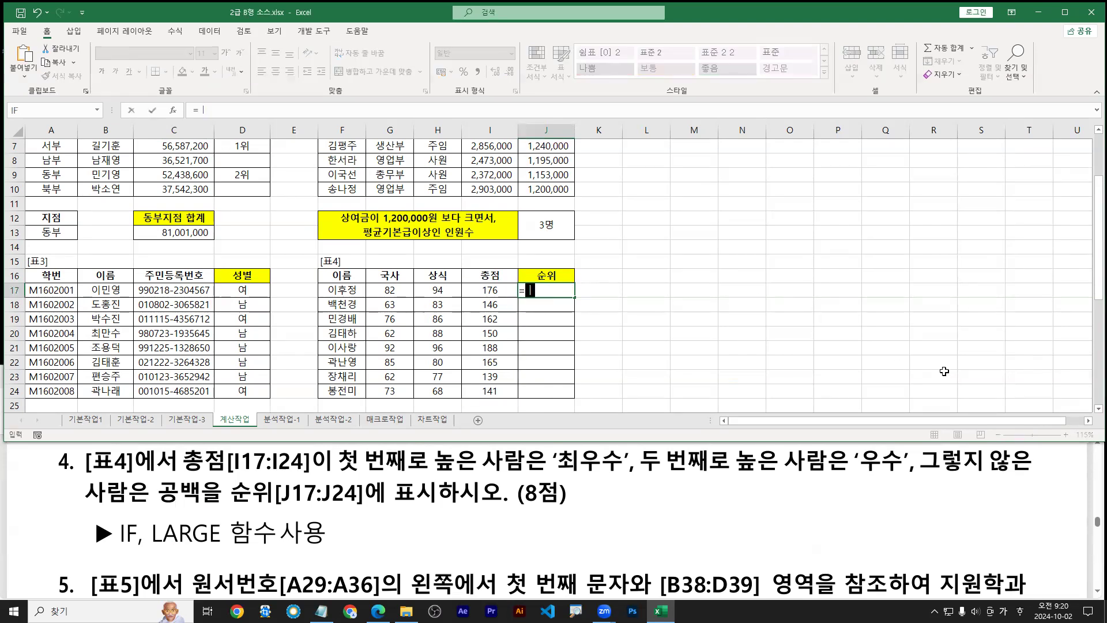
key(Hangul)
text(lar)
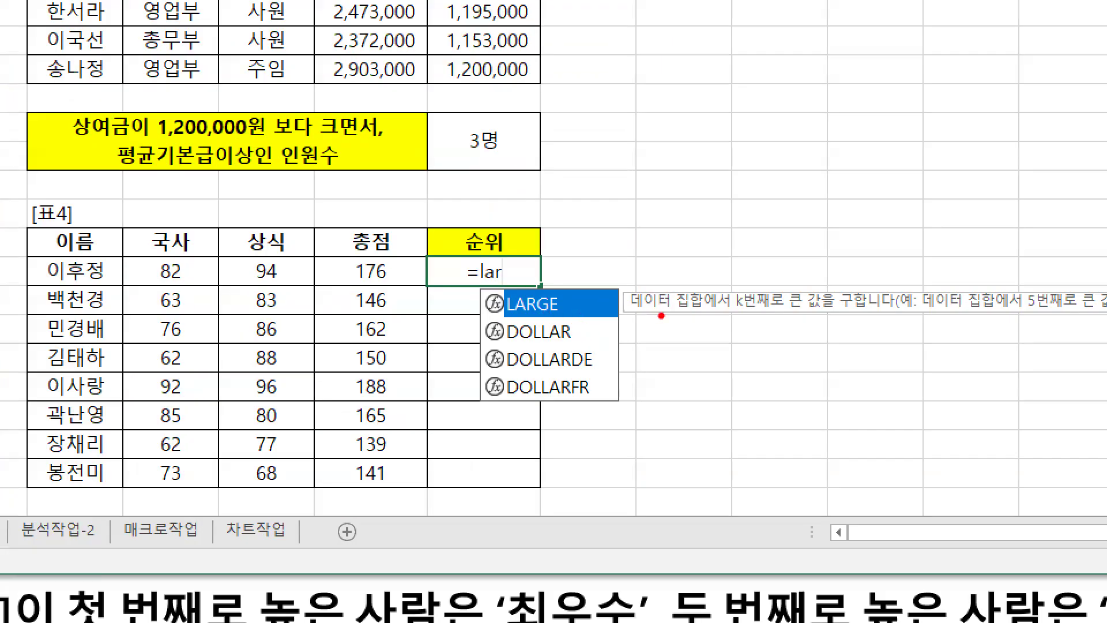
drag(632, 316, 817, 315)
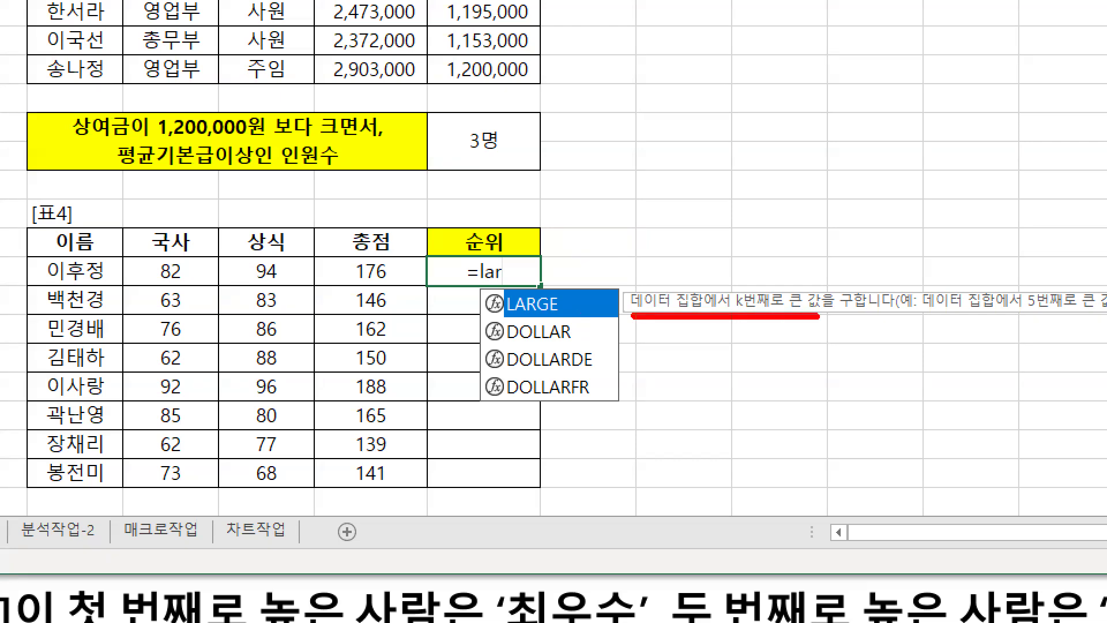
mouse_move(531, 327)
mouse_down()
mouse_move(553, 316)
mouse_move(571, 327)
mouse_up()
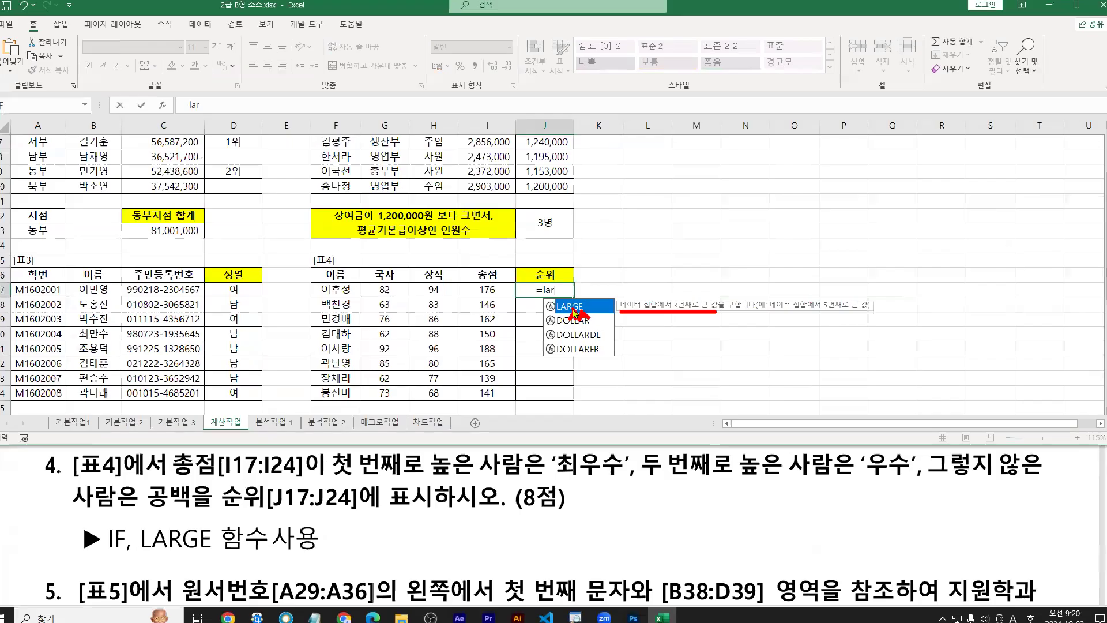
key(Tab)
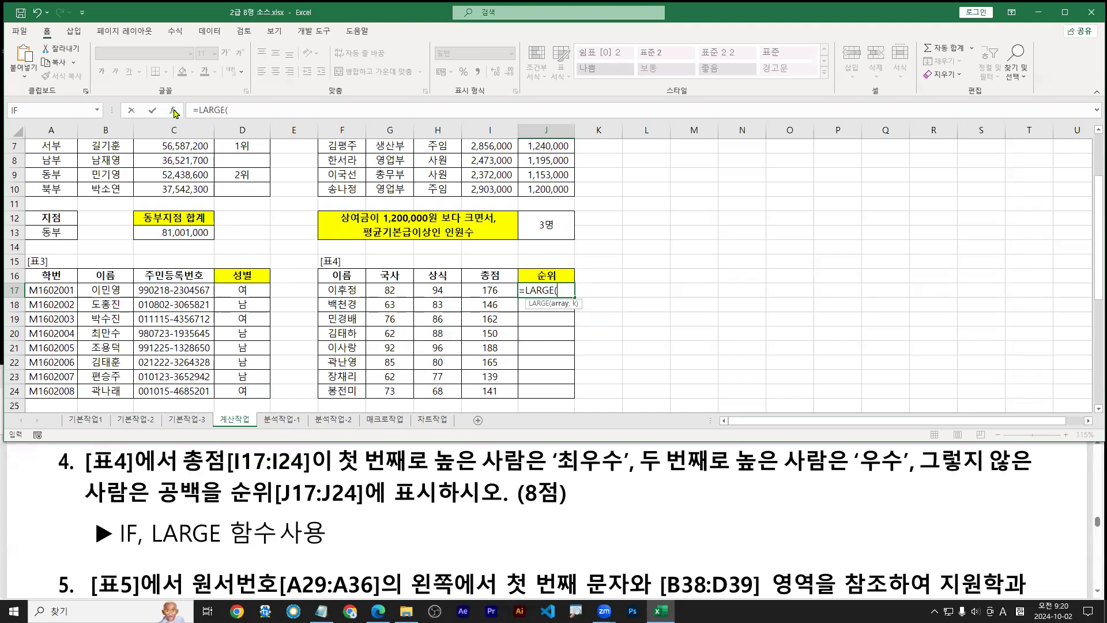
click(173, 110)
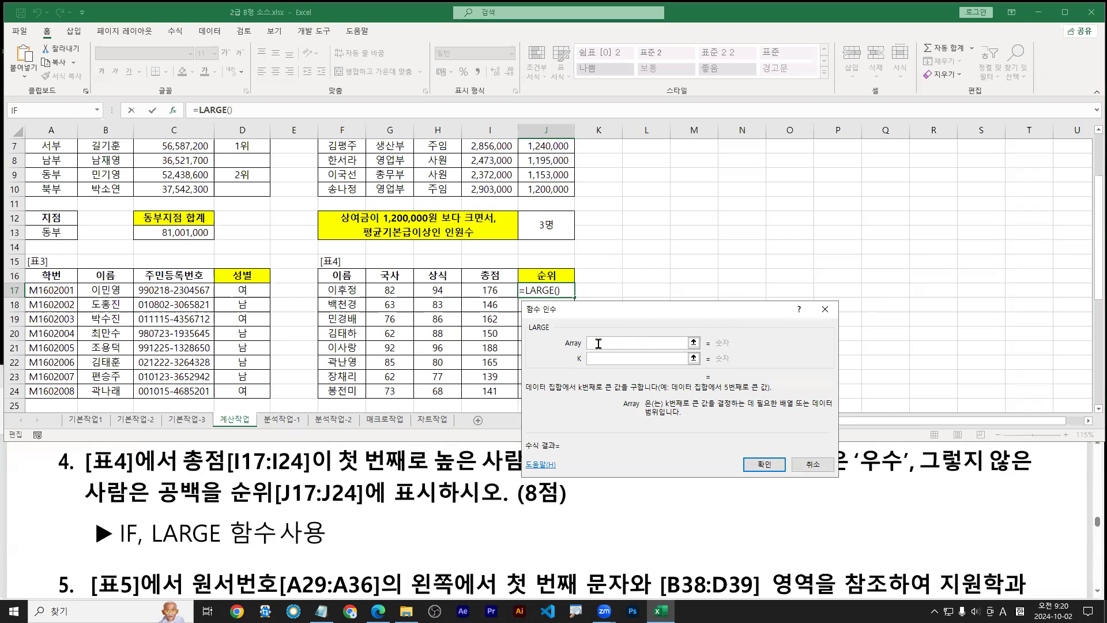
Set LARGE's Array to I17:I24 and k to 1, then confirm to show 188
drag(493, 289, 493, 392)
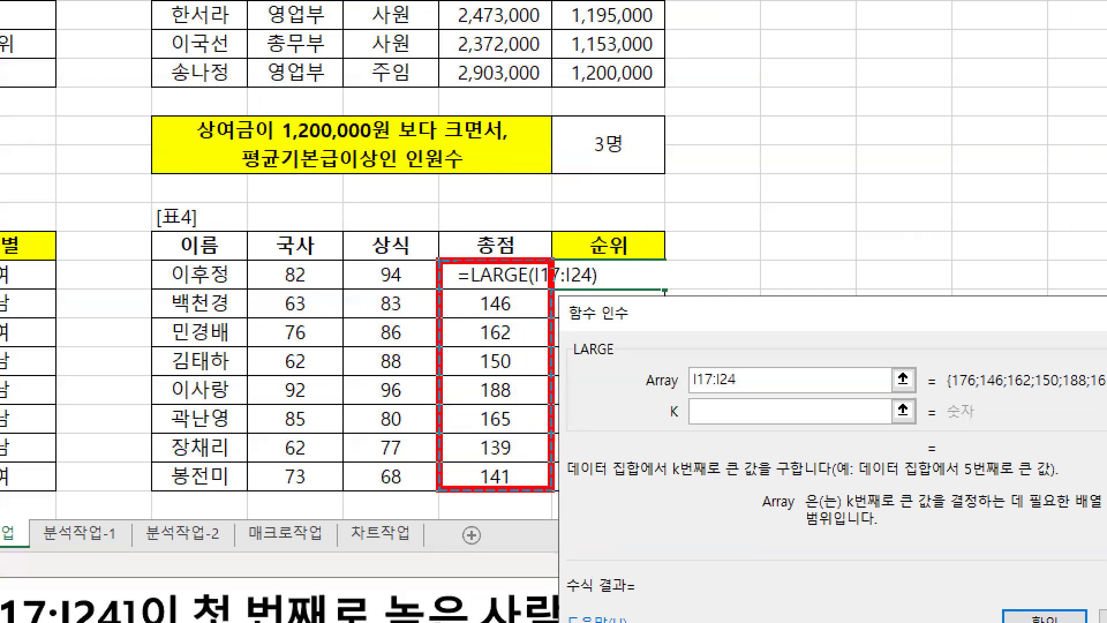
drag(552, 489, 552, 490)
key(b)
mouse_move(703, 404)
mouse_down()
mouse_move(717, 396)
mouse_move(715, 425)
mouse_move(704, 425)
mouse_move(725, 426)
mouse_up()
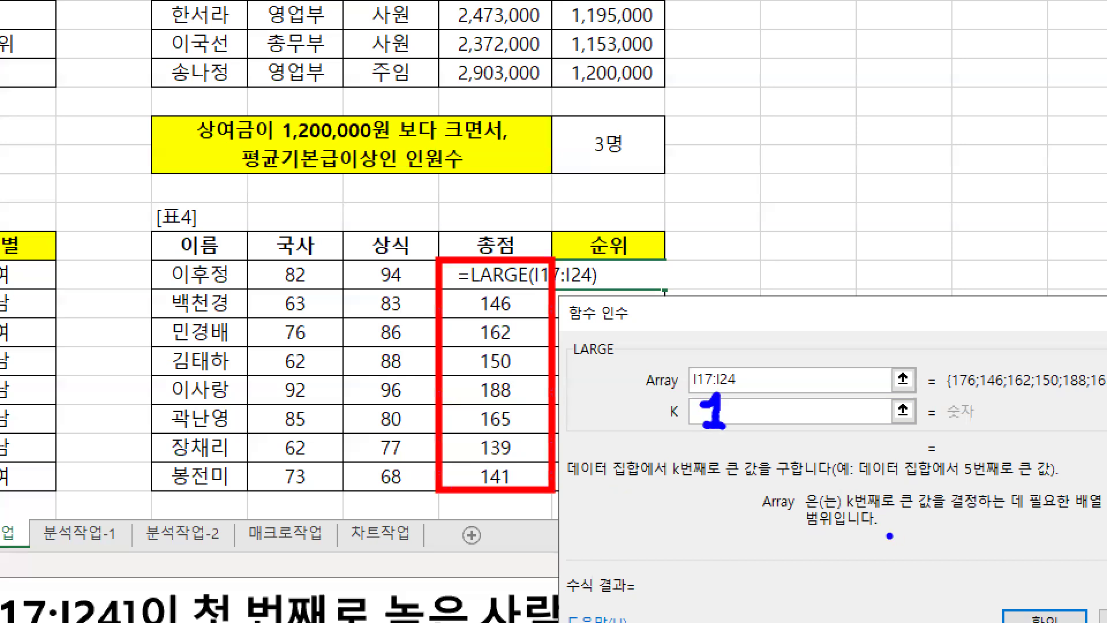
key(Escape)
click(603, 359)
text(1)
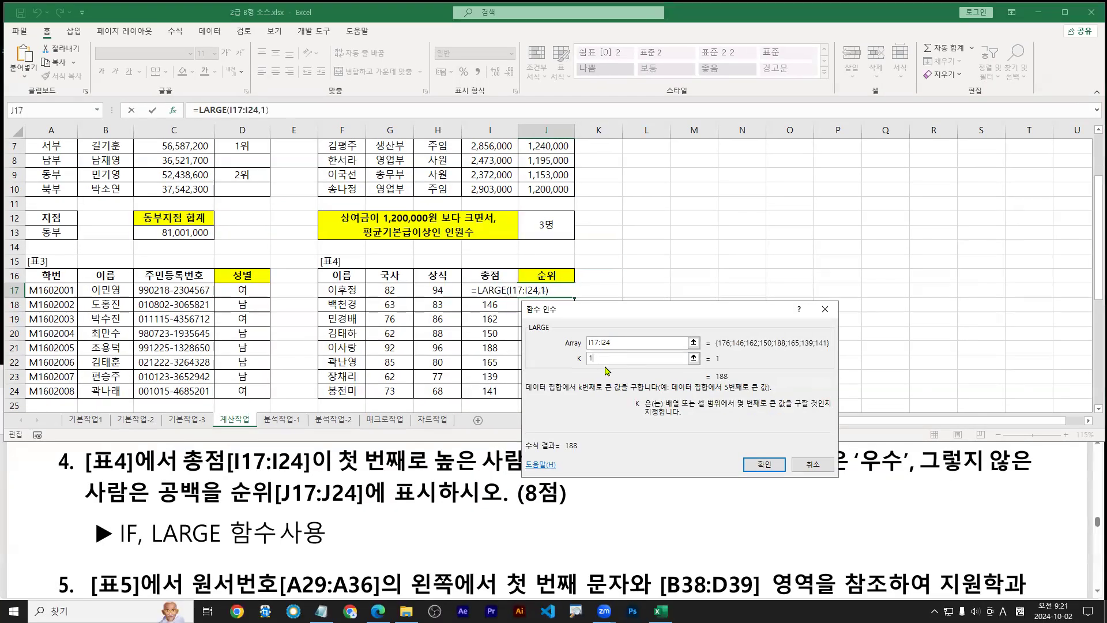
key(ctrl+1)
click(608, 371)
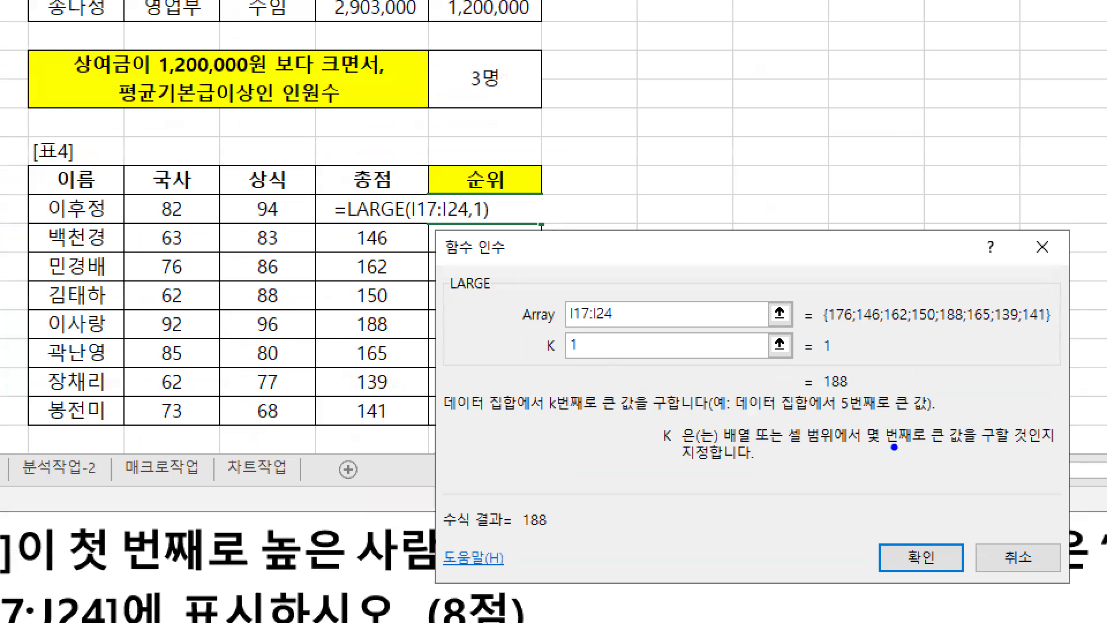
mouse_move(857, 396)
mouse_down()
mouse_move(817, 386)
mouse_move(855, 376)
mouse_move(856, 394)
mouse_up()
key(Escape)
click(771, 462)
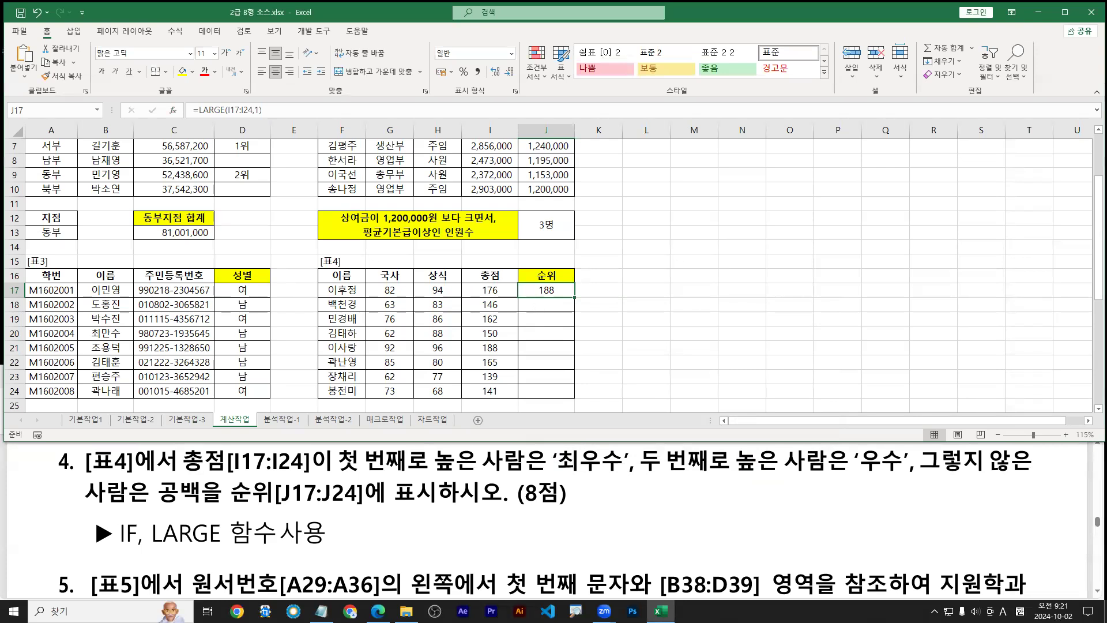
Test J17's LARGE with k=2, then restore k to 1
mouse_move(542, 293)
mouse_down()
mouse_move(499, 350)
mouse_move(333, 352)
mouse_up()
mouse_move(545, 348)
mouse_down()
mouse_move(557, 345)
mouse_move(547, 348)
mouse_up()
drag(652, 474, 900, 475)
key(Escape)
double_click(551, 291)
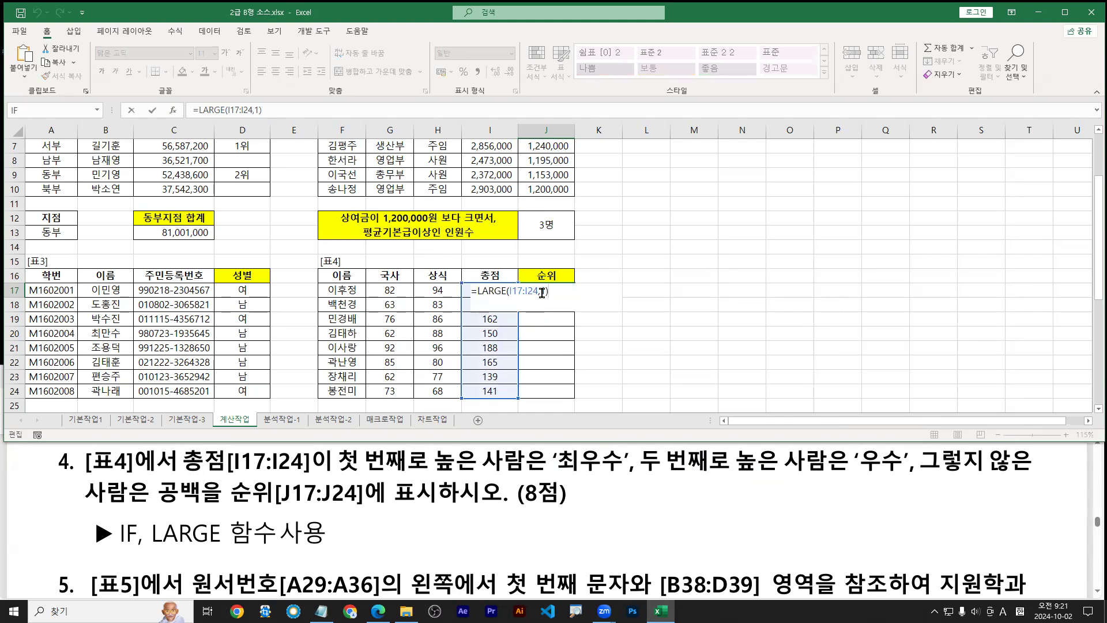
text(2)
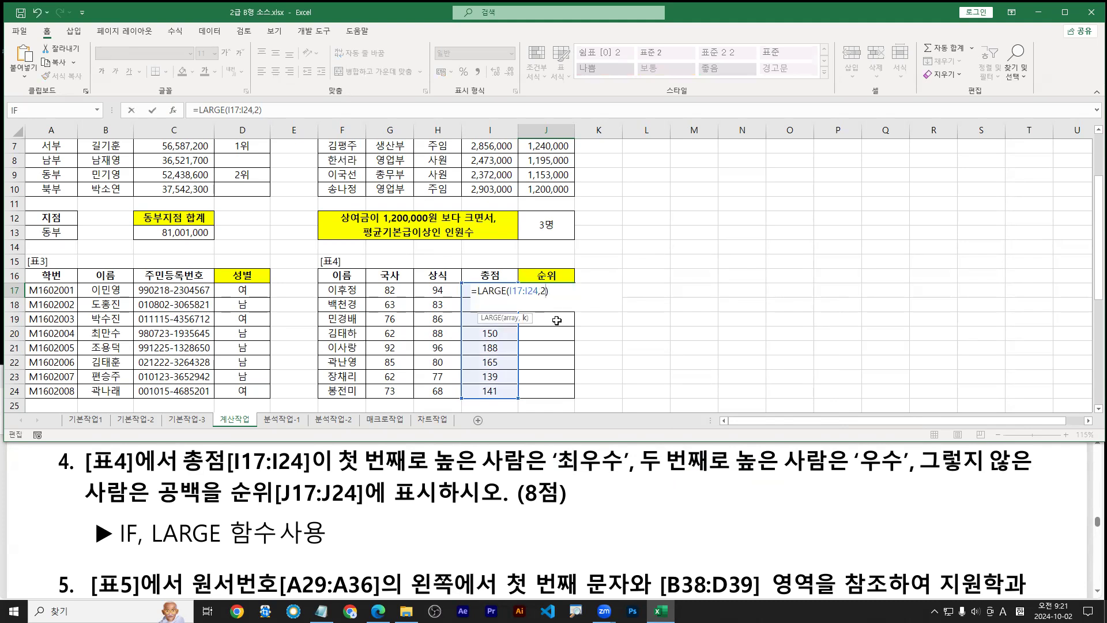
key(Return)
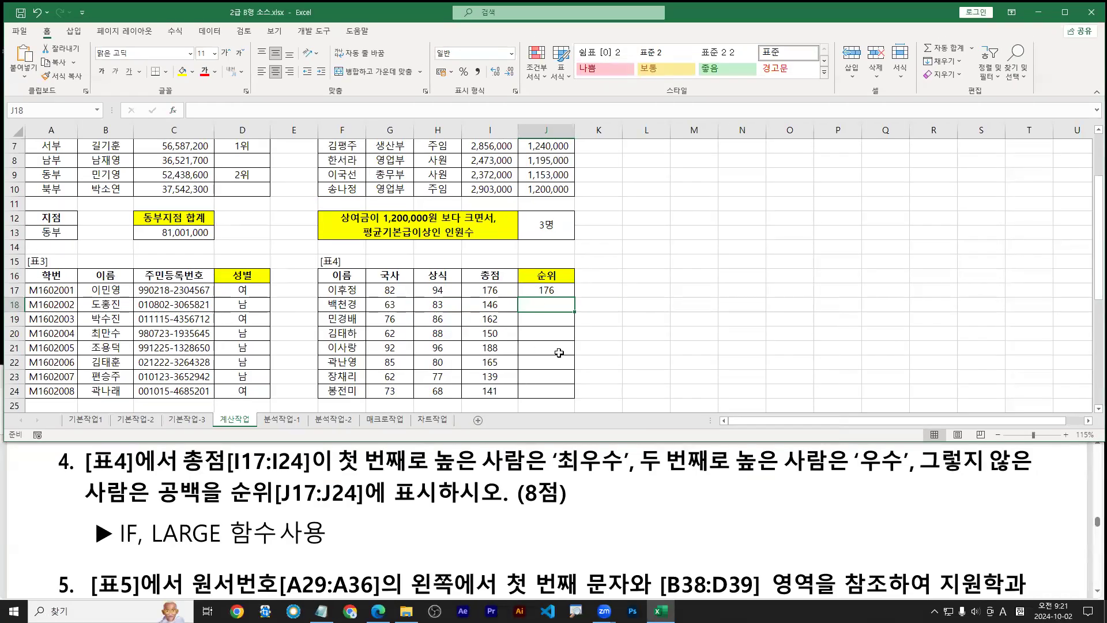
double_click(545, 290)
text(17:I24,1))
key(Return)
drag(540, 292, 502, 350)
key(Escape)
Make the I17:I24 range in J17's formula absolute as $I$17:$I$24 with F4
double_click(544, 292)
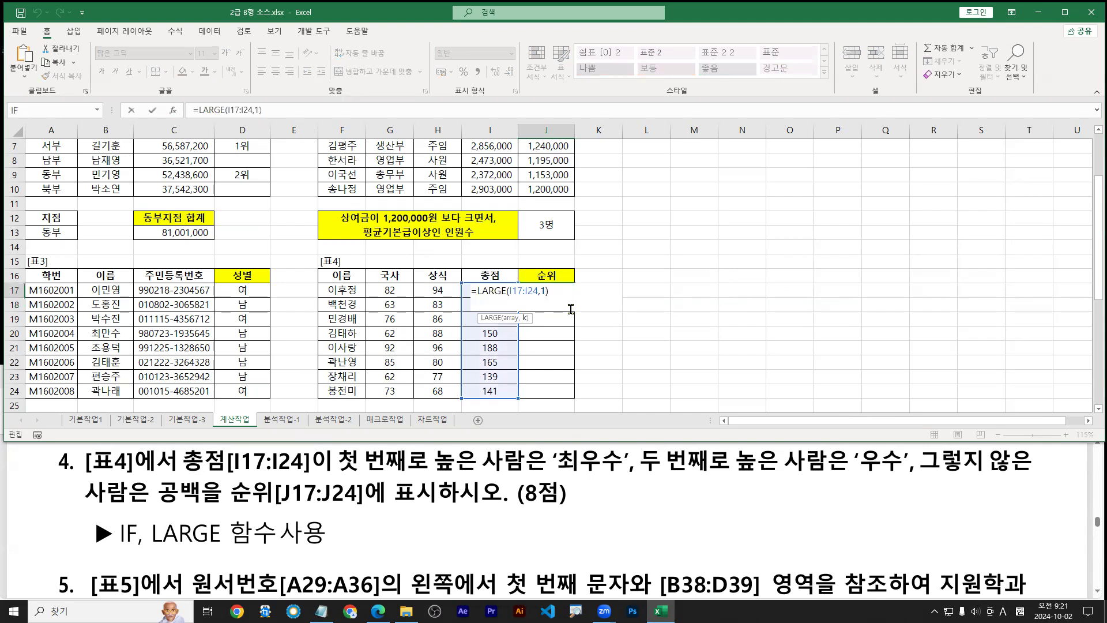
mouse_move(511, 290)
mouse_down()
mouse_move(535, 292)
mouse_move(575, 368)
mouse_up()
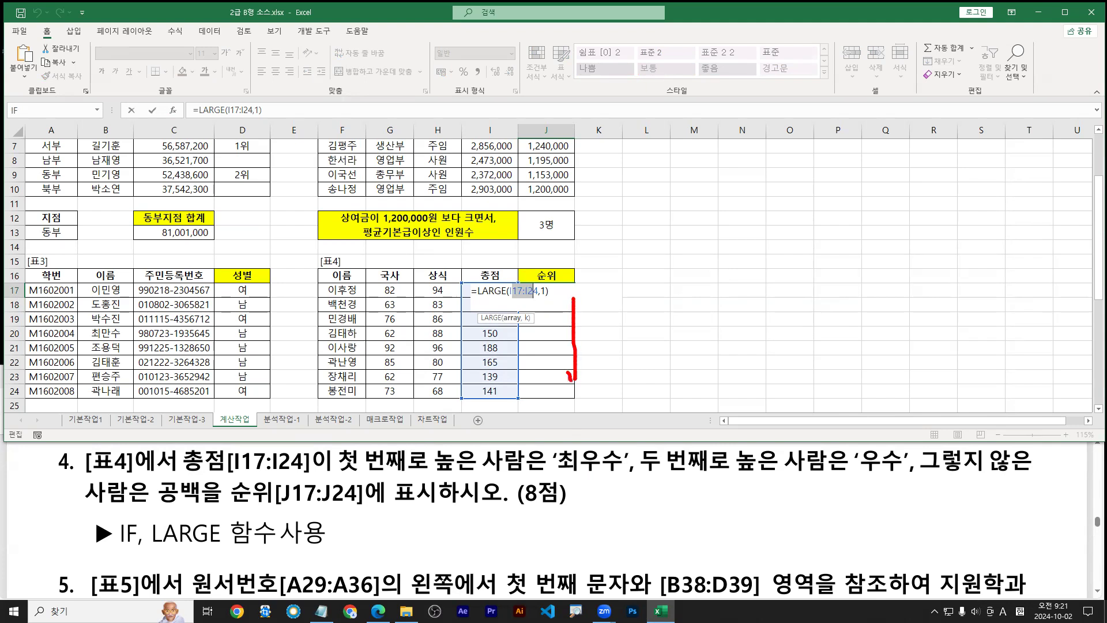
key(Escape)
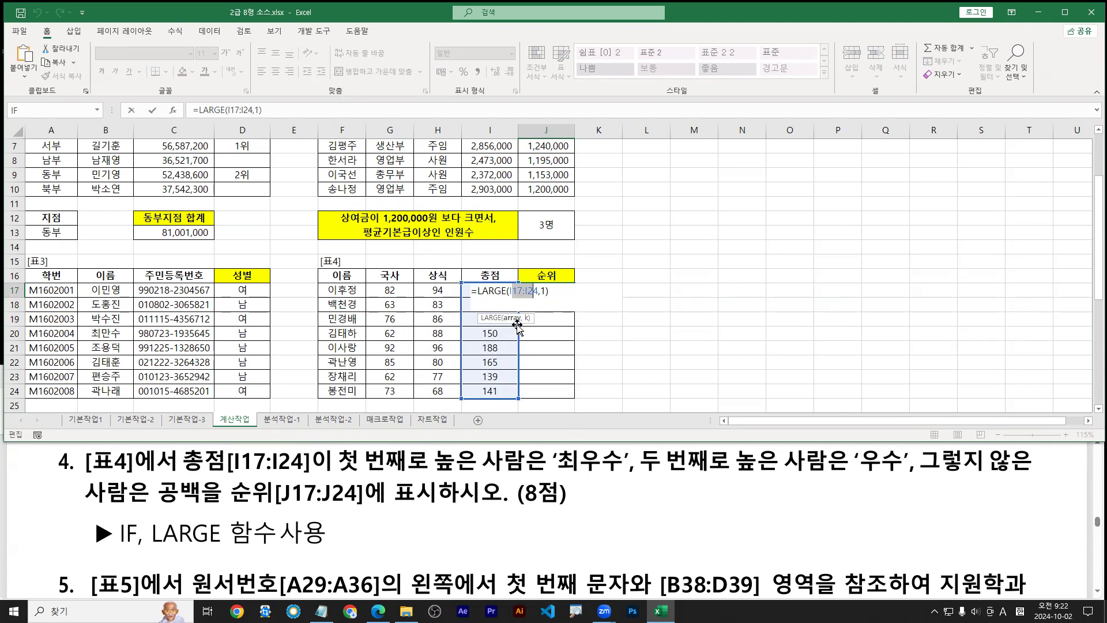
key(ctrl+1)
drag(513, 322, 524, 335)
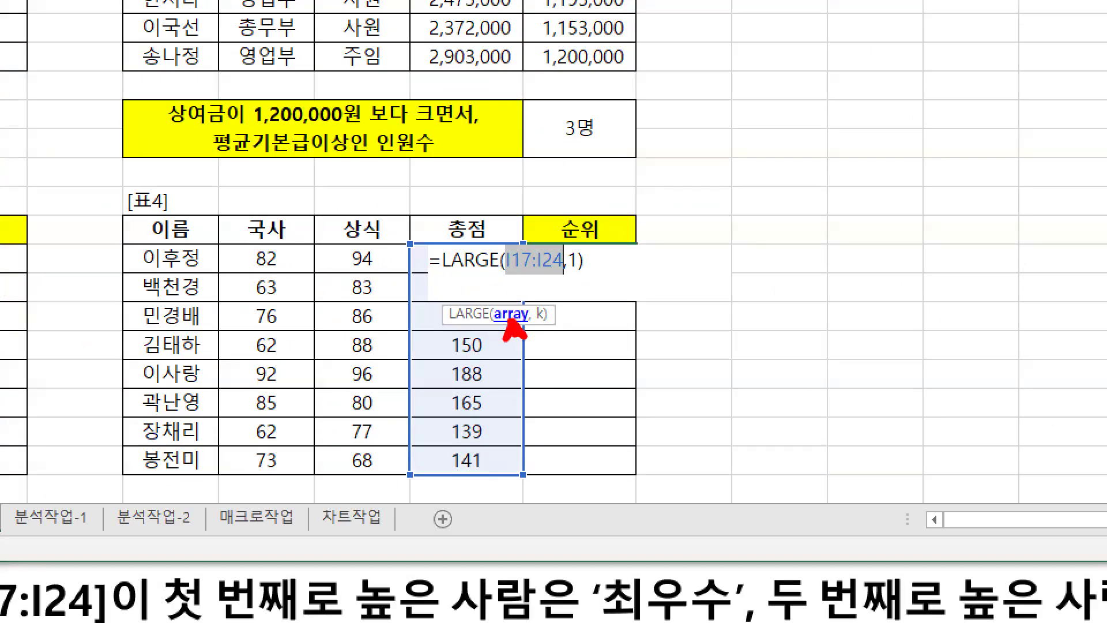
key(Escape)
key(F4)
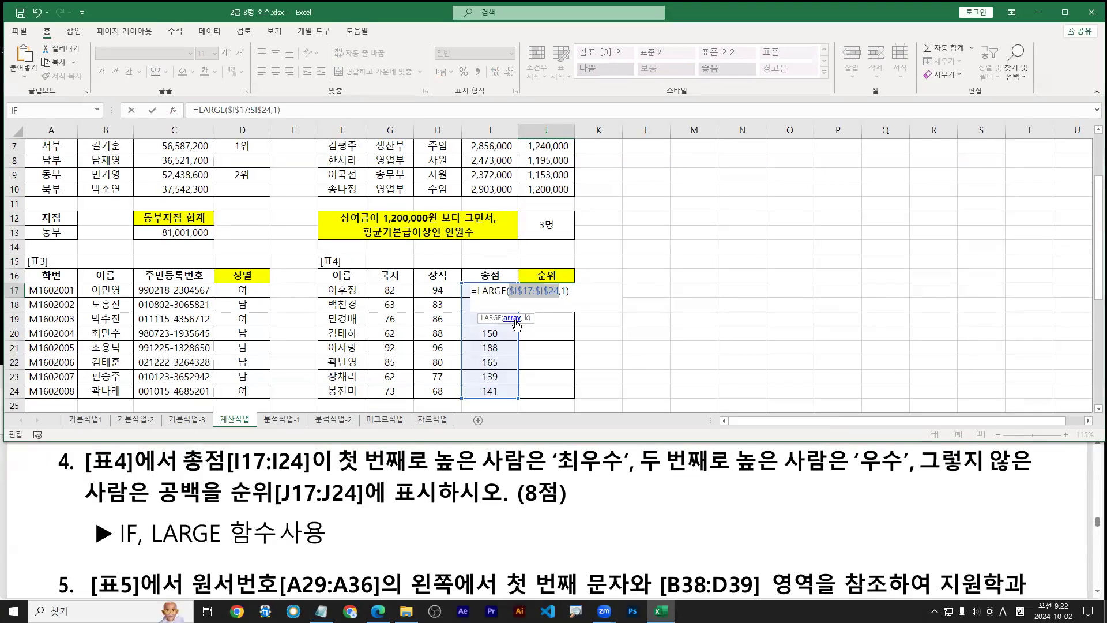
key(ctrl+1)
drag(516, 320, 522, 328)
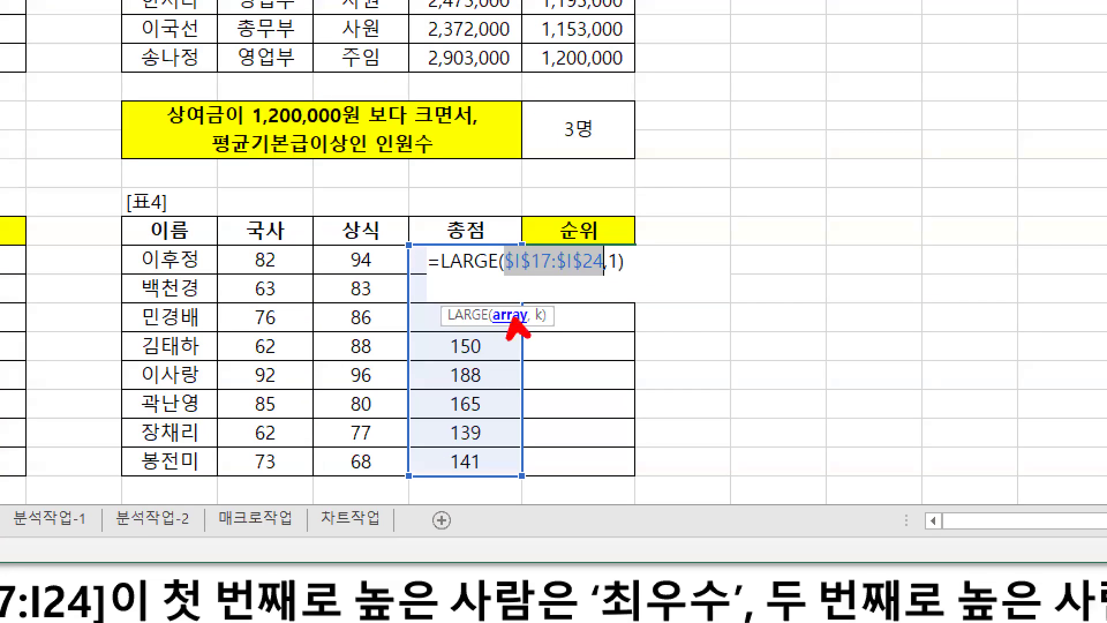
key(Escape)
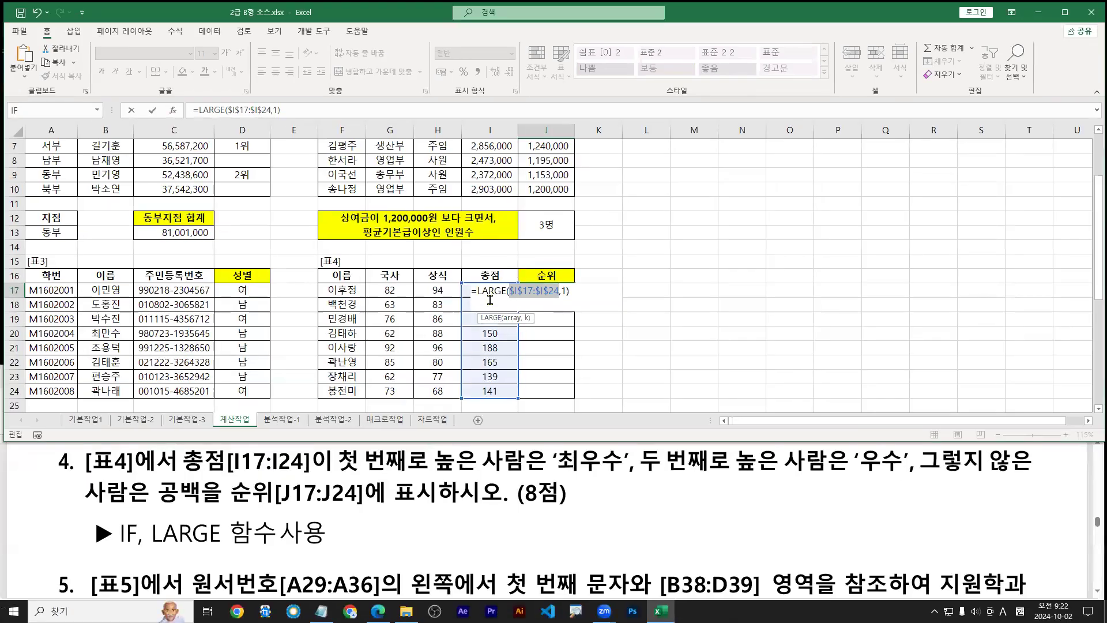
Cut the whole LARGE expression out of J17, leaving just '='
drag(477, 290, 566, 292)
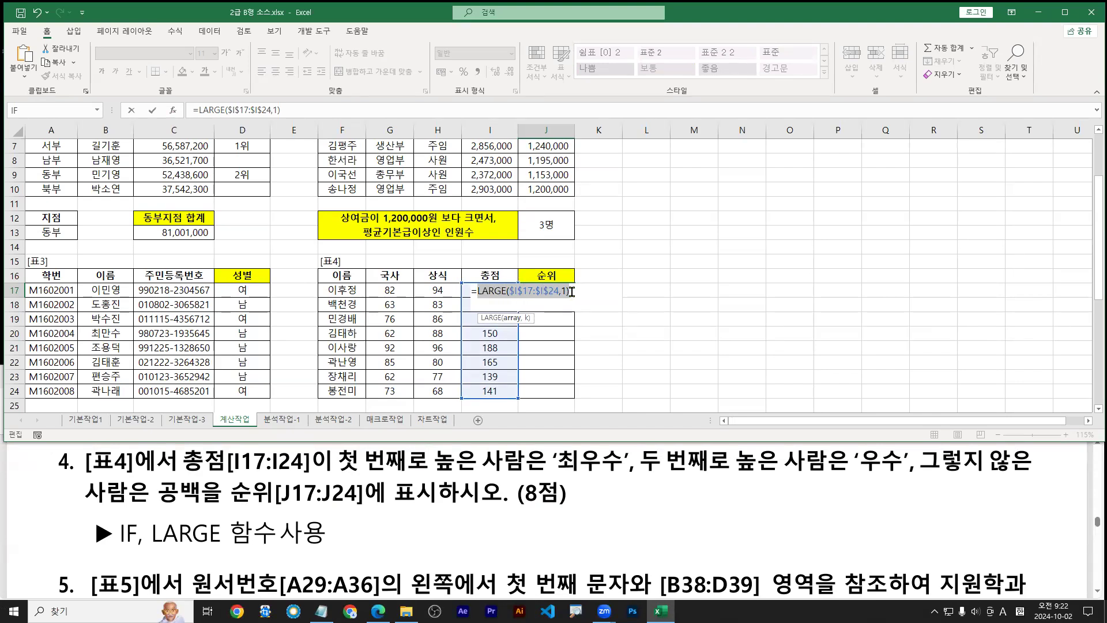
key(ctrl+1)
click(521, 299)
scroll(506, 340, up, 2)
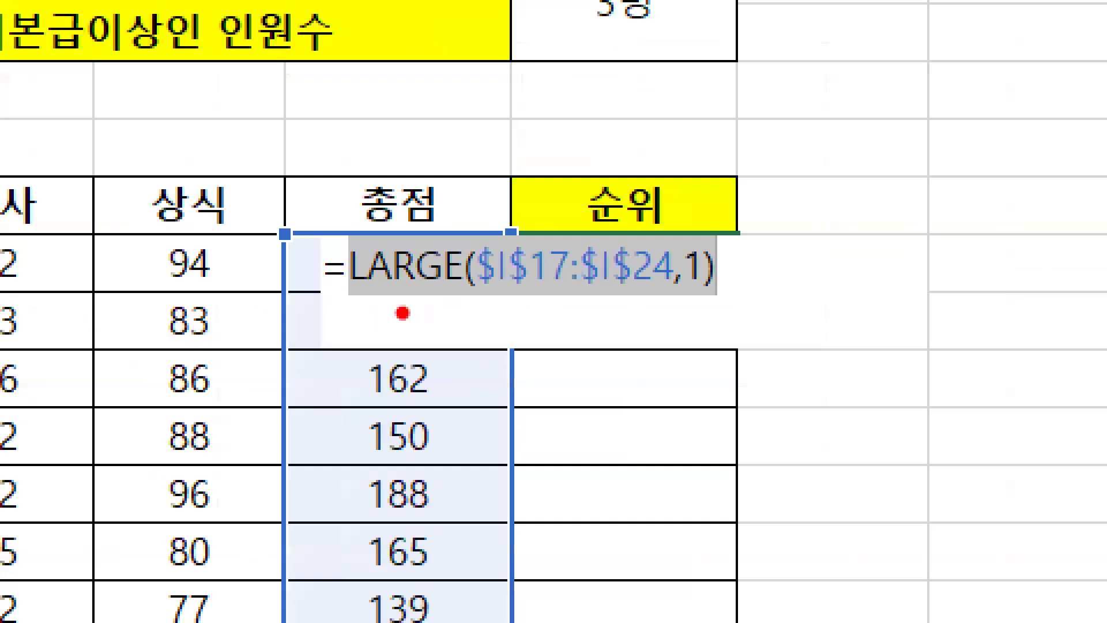
key(b)
drag(492, 302, 669, 301)
key(r)
mouse_move(737, 297)
mouse_down()
mouse_move(744, 580)
mouse_move(793, 526)
mouse_up()
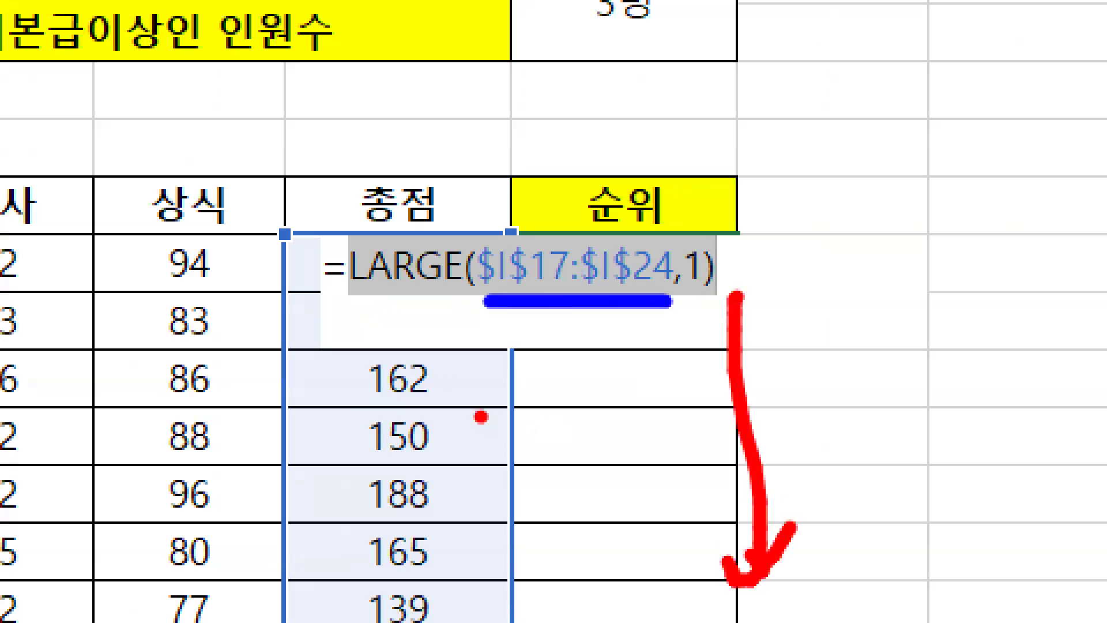
key(e)
key(b)
mouse_move(351, 306)
mouse_down()
mouse_move(692, 312)
mouse_move(708, 300)
mouse_move(703, 329)
mouse_up()
text(rtctr)
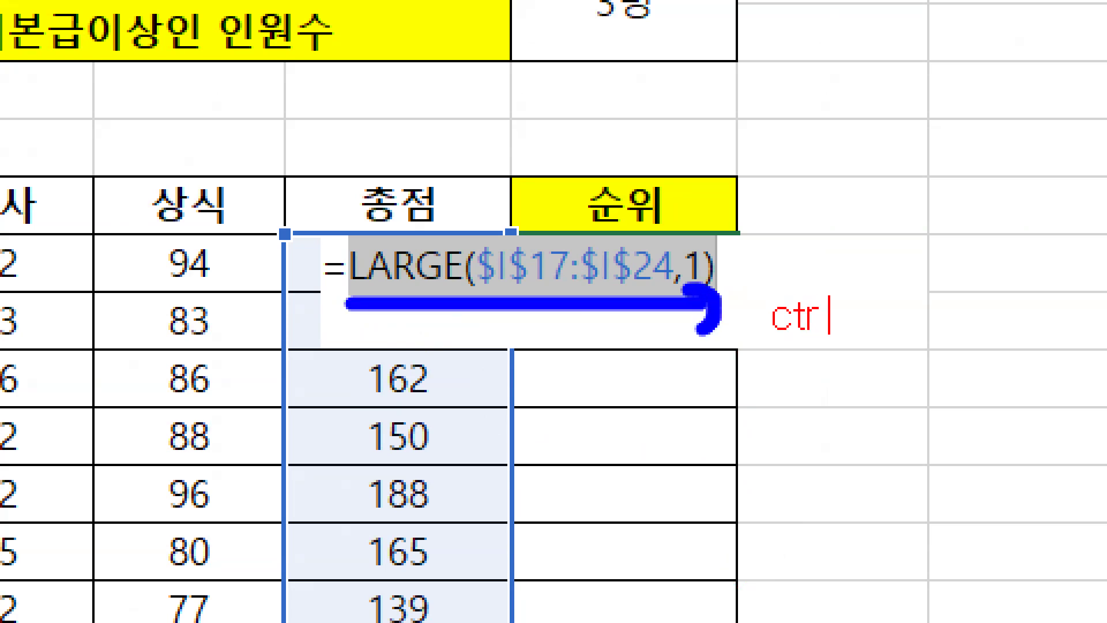
text(l + X)
key(Escape)
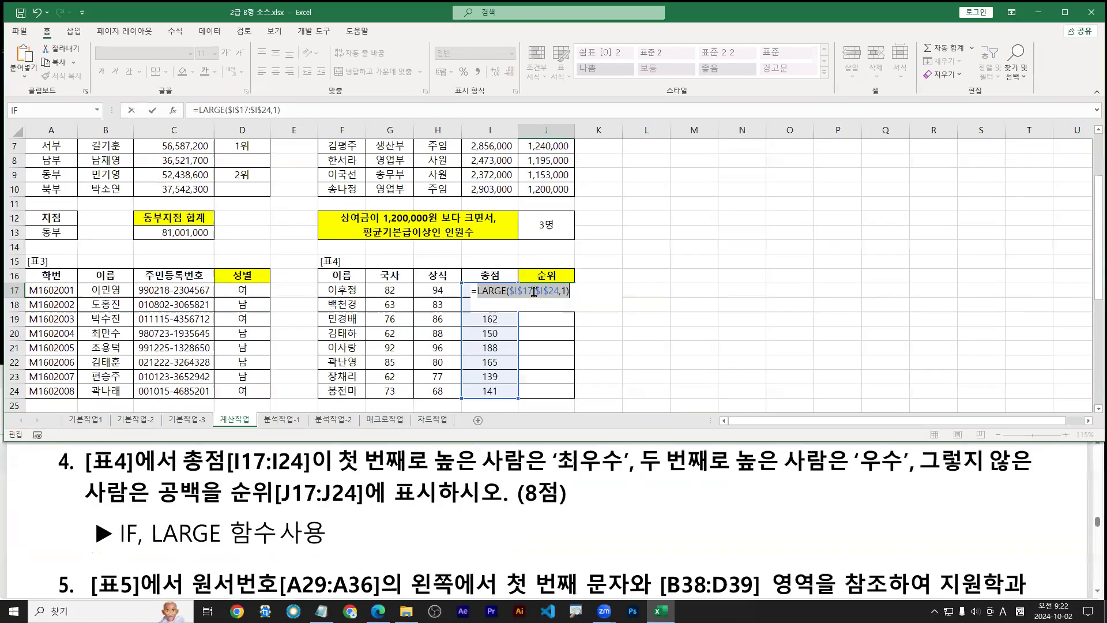
right_click(582, 278)
Replace J17's formula with =IF() and open the IF Function Arguments dialog
click(571, 301)
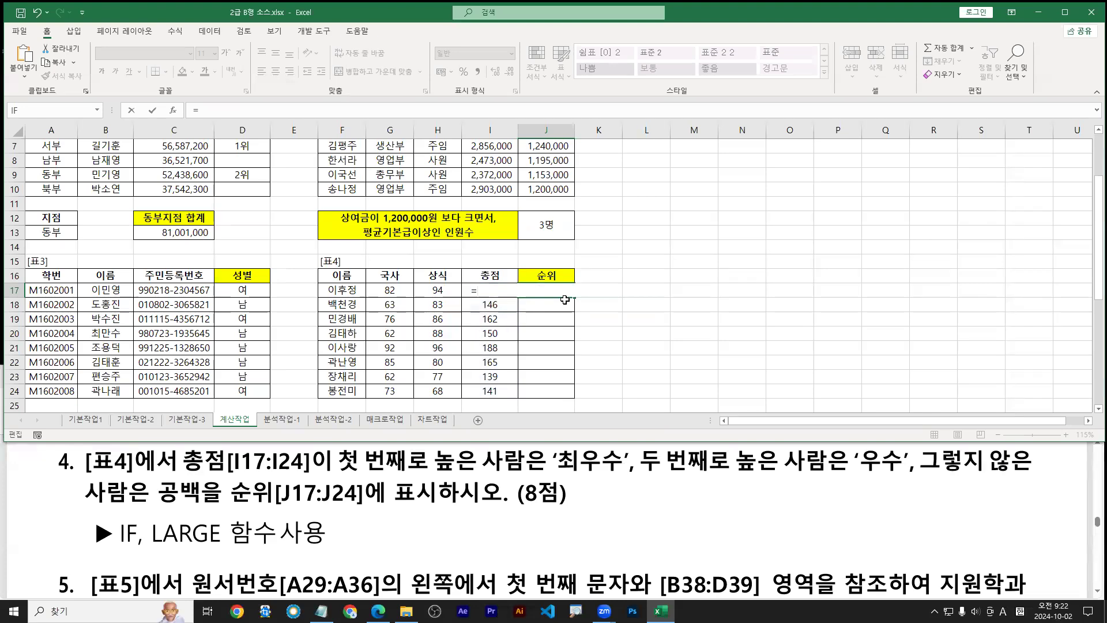
text(if)
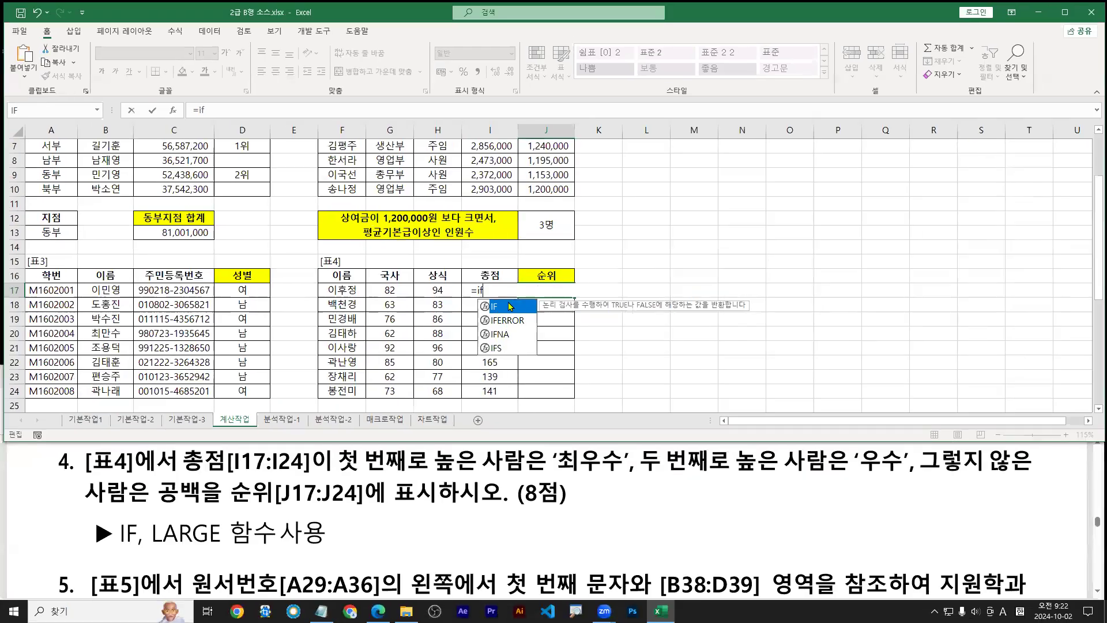
double_click(495, 305)
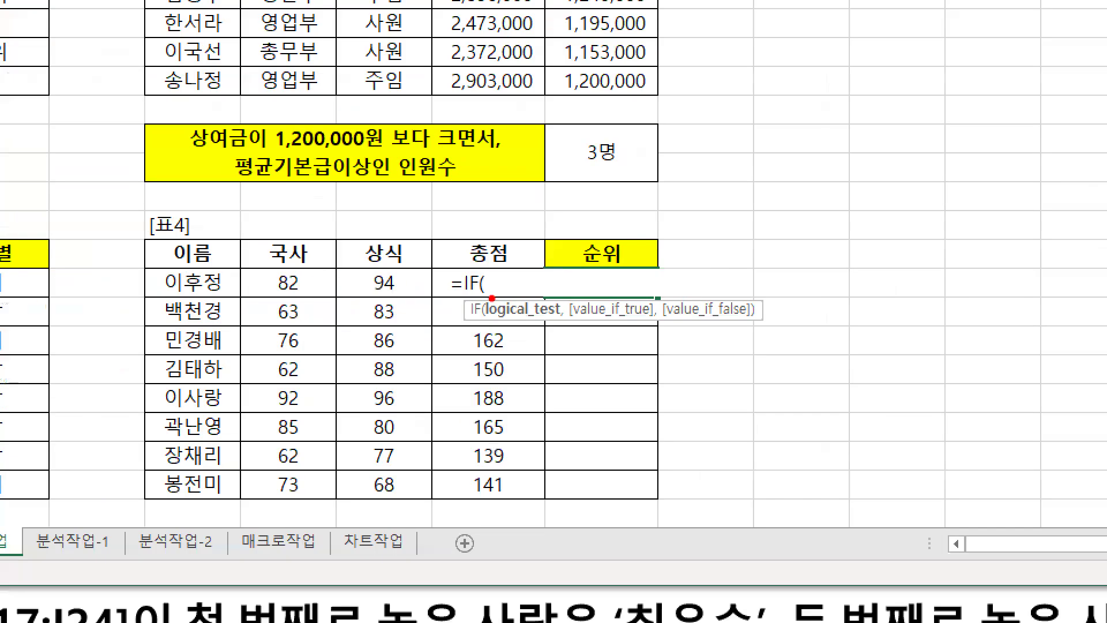
text(ctrl + A)
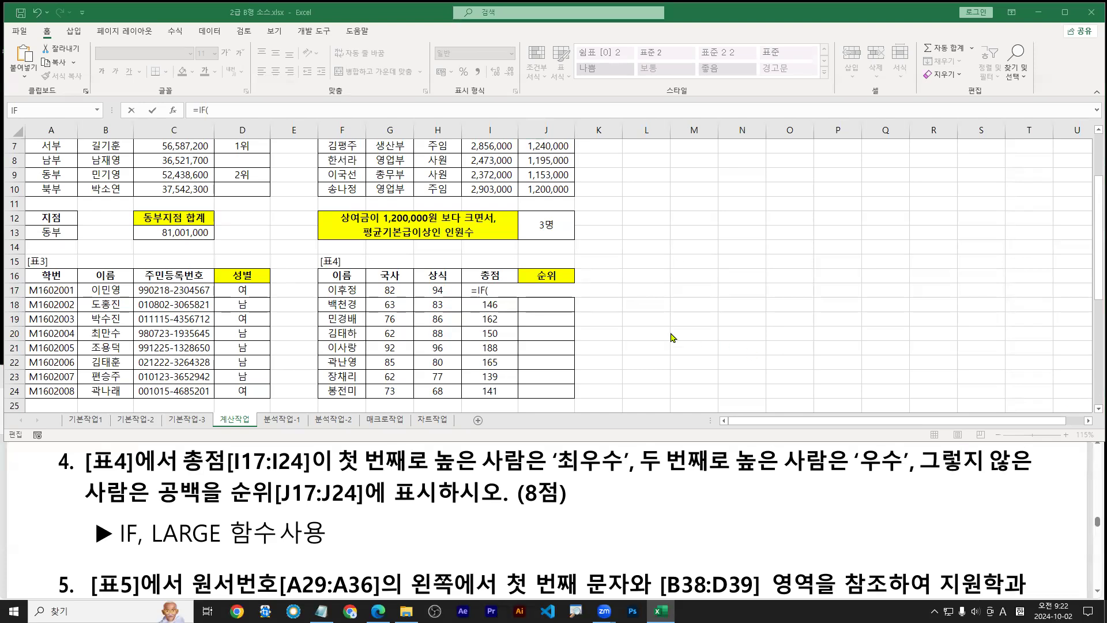
click(495, 292)
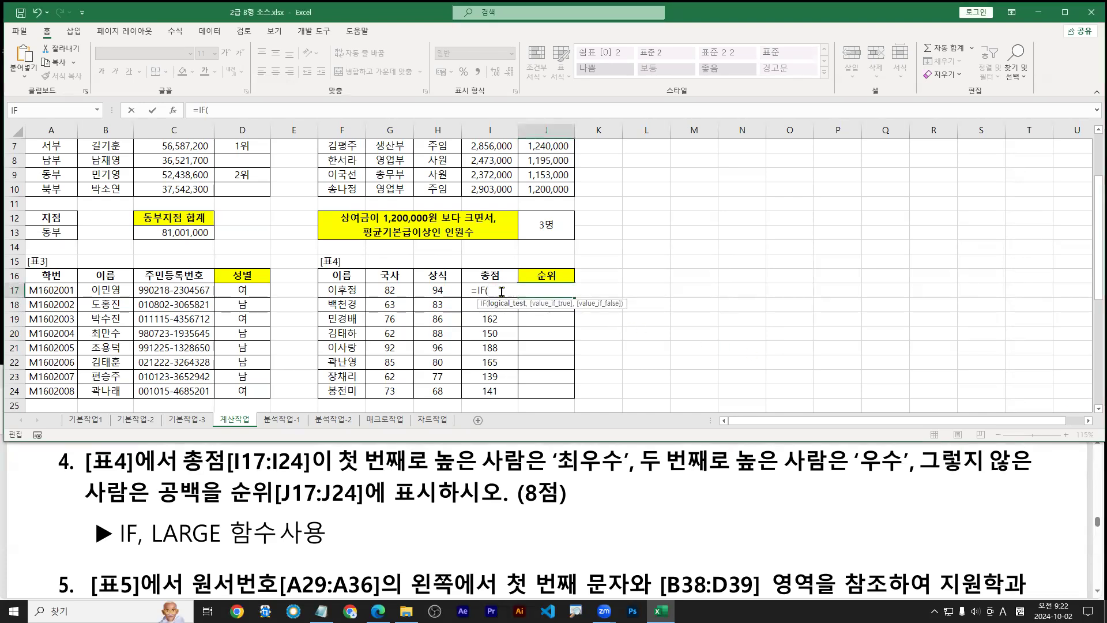
key(ctrl+a)
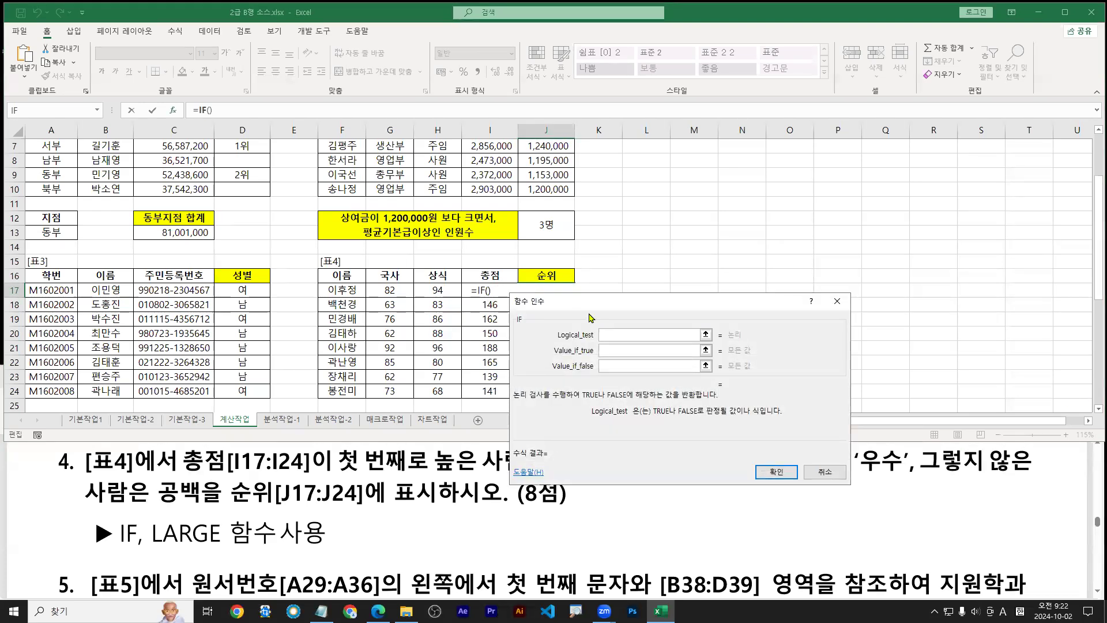
Set total score cell I17 as the start of the IF logical test
drag(590, 310, 602, 323)
key(ctrl+1)
click(439, 324)
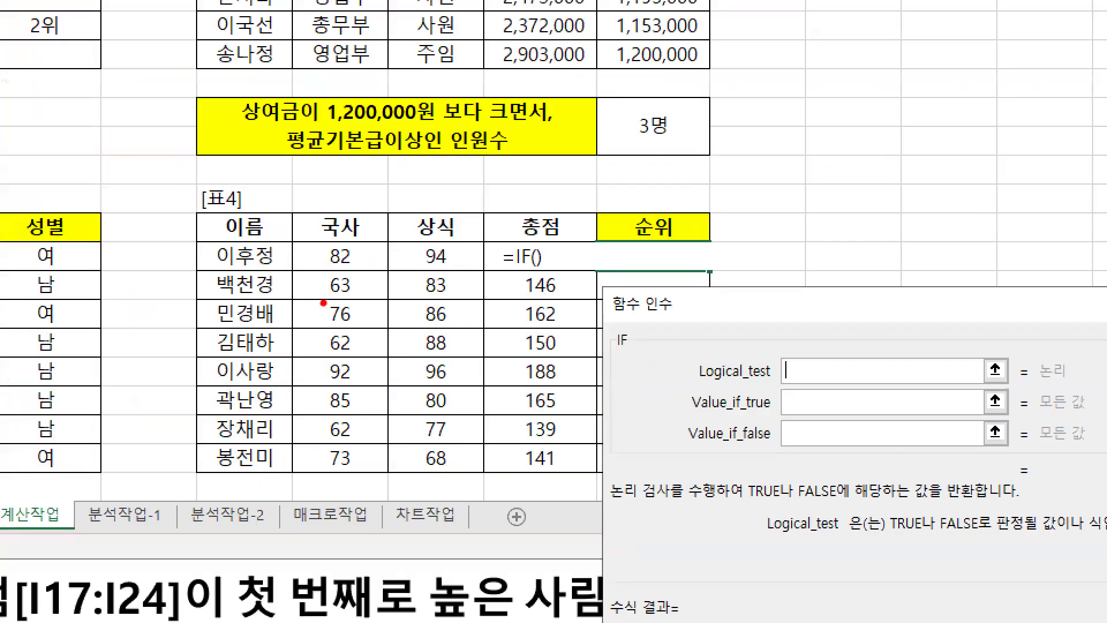
drag(200, 277, 826, 276)
key(r)
mouse_move(547, 248)
mouse_down()
mouse_move(573, 202)
mouse_move(568, 256)
mouse_up()
key(Escape)
click(493, 289)
key(ctrl+1)
drag(491, 290, 505, 266)
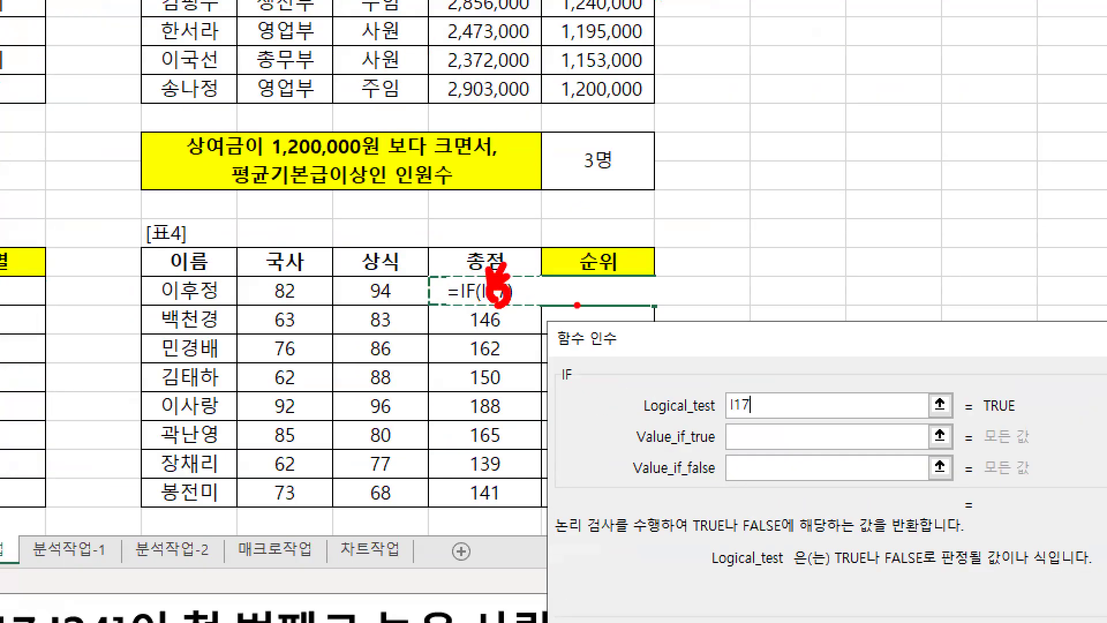
key(Escape)
click(486, 275)
key(Down)
key(Down)
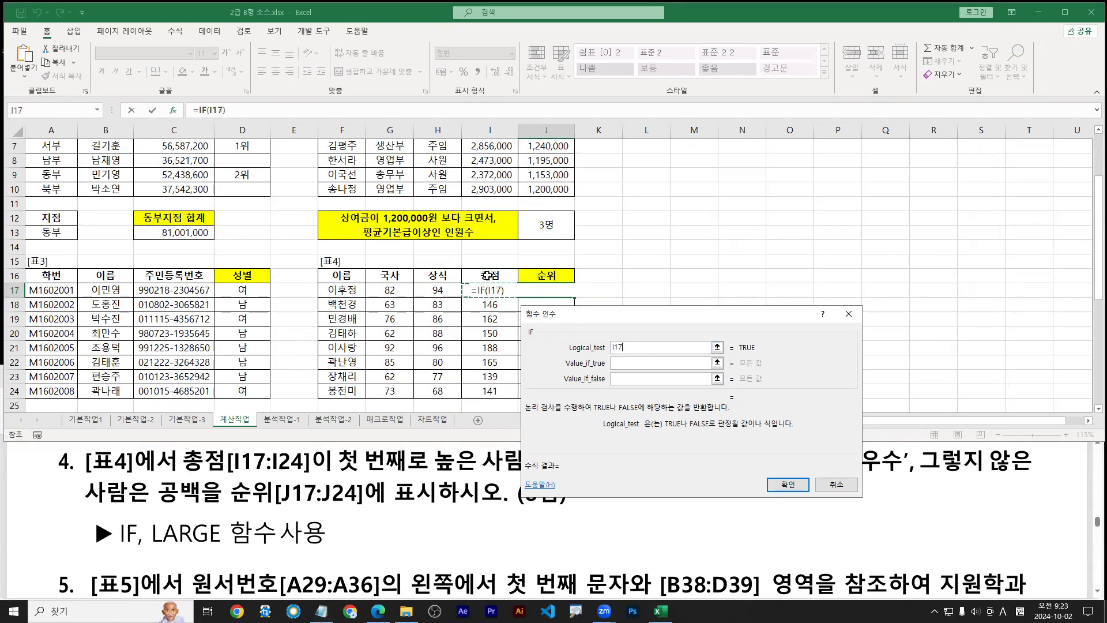
key(Up)
Complete the logical test as I17=LARGE($I$17:$I$24,1) by pasting the LARGE expression
text(=)
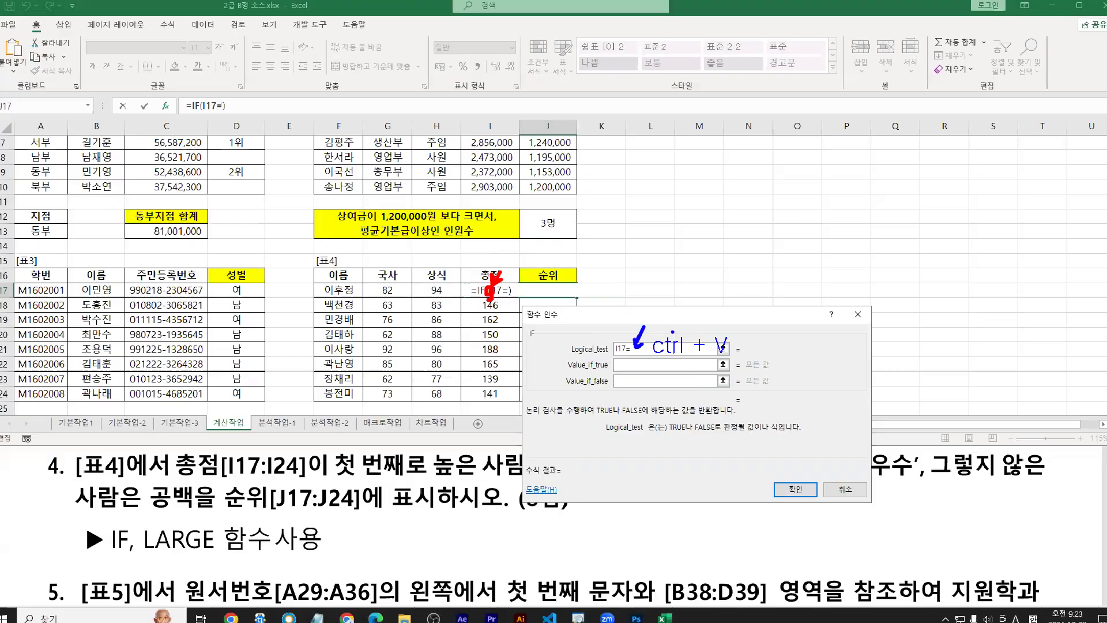
key(ctrl+v)
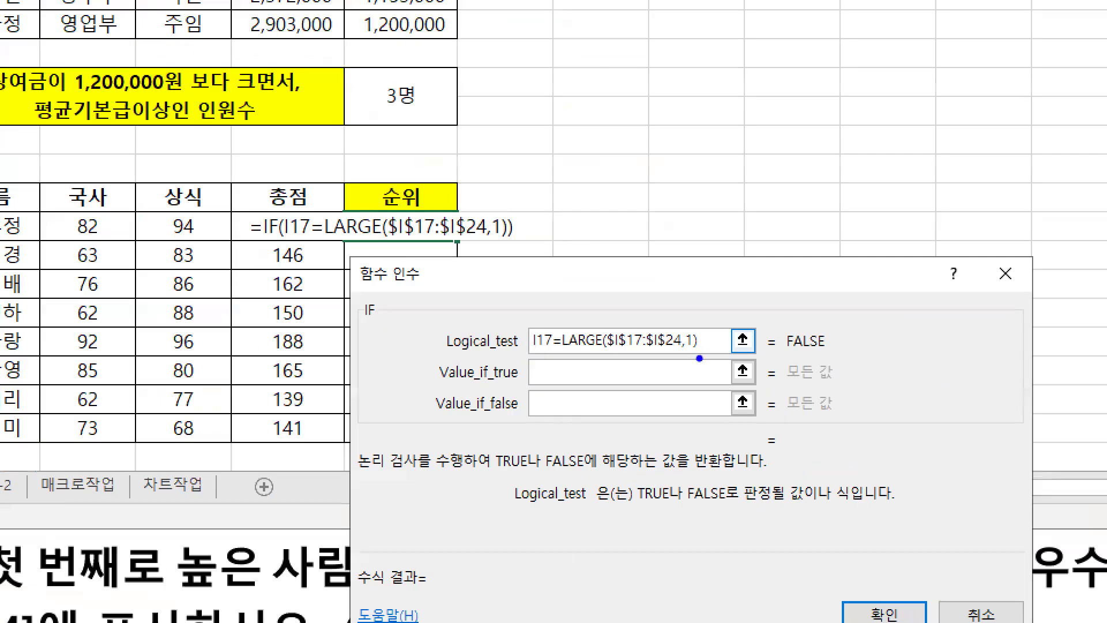
mouse_move(698, 356)
mouse_down()
mouse_move(567, 357)
mouse_move(698, 354)
mouse_up()
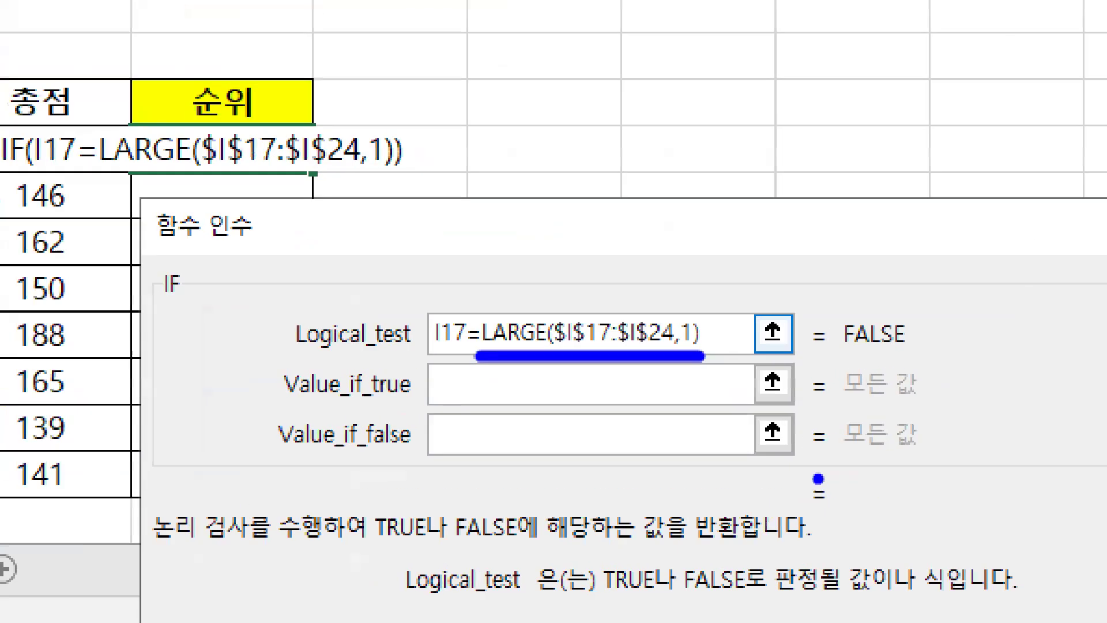
key(r)
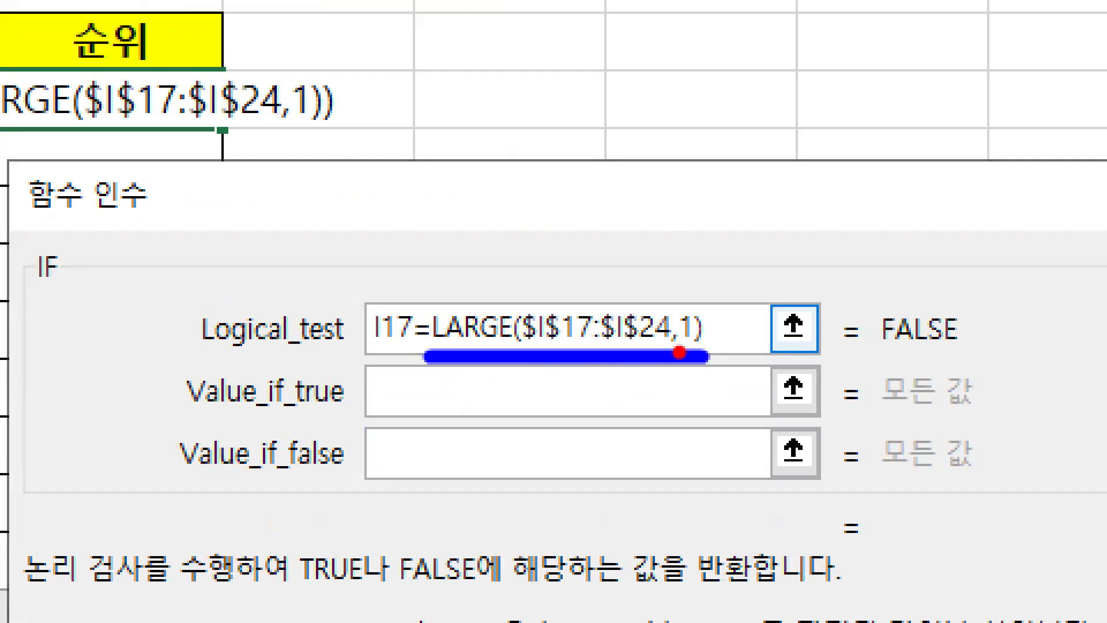
drag(680, 352, 691, 345)
key(g)
drag(537, 348, 657, 348)
key(b)
drag(579, 261, 554, 306)
mouse_move(600, 277)
mouse_down()
mouse_move(605, 262)
mouse_move(625, 308)
mouse_move(663, 245)
mouse_move(667, 311)
mouse_up()
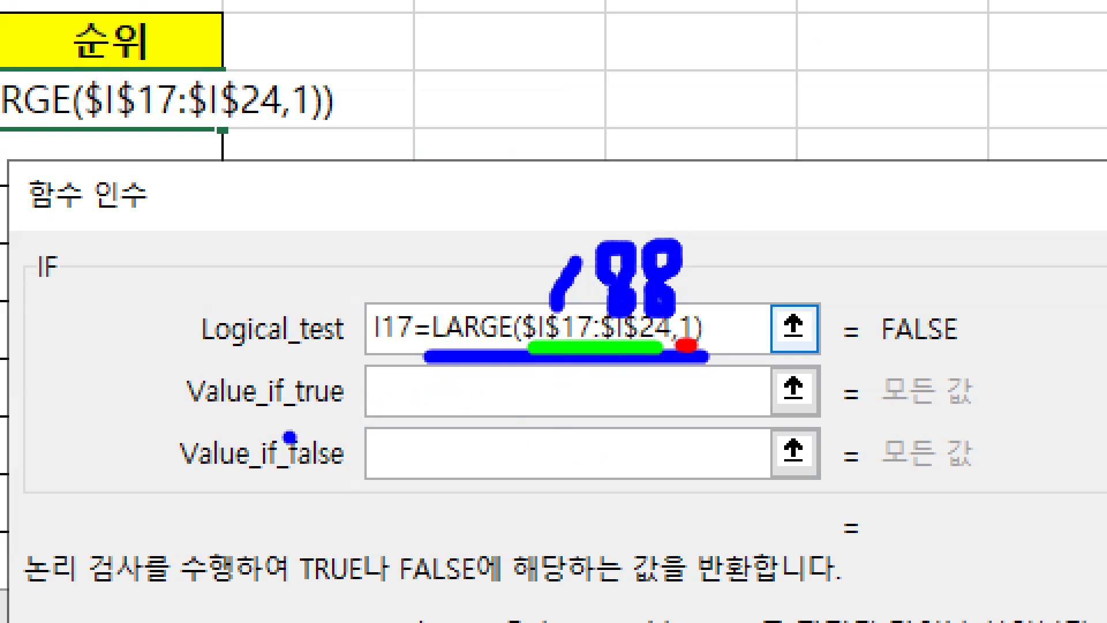
key(e)
key(r)
drag(196, 410, 528, 409)
drag(349, 447, 398, 395)
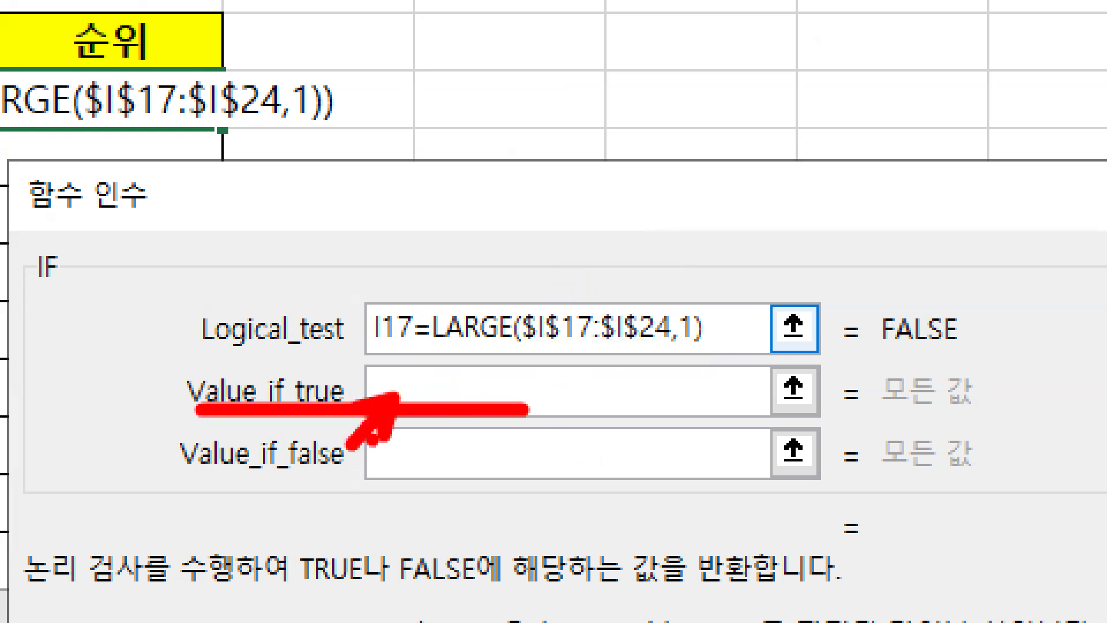
key(Escape)
Enter 최우수 as the IF Value_if_true result
text(c)
key(BackSpace)
key(Hangul)
text(최우수)
key(Tab)
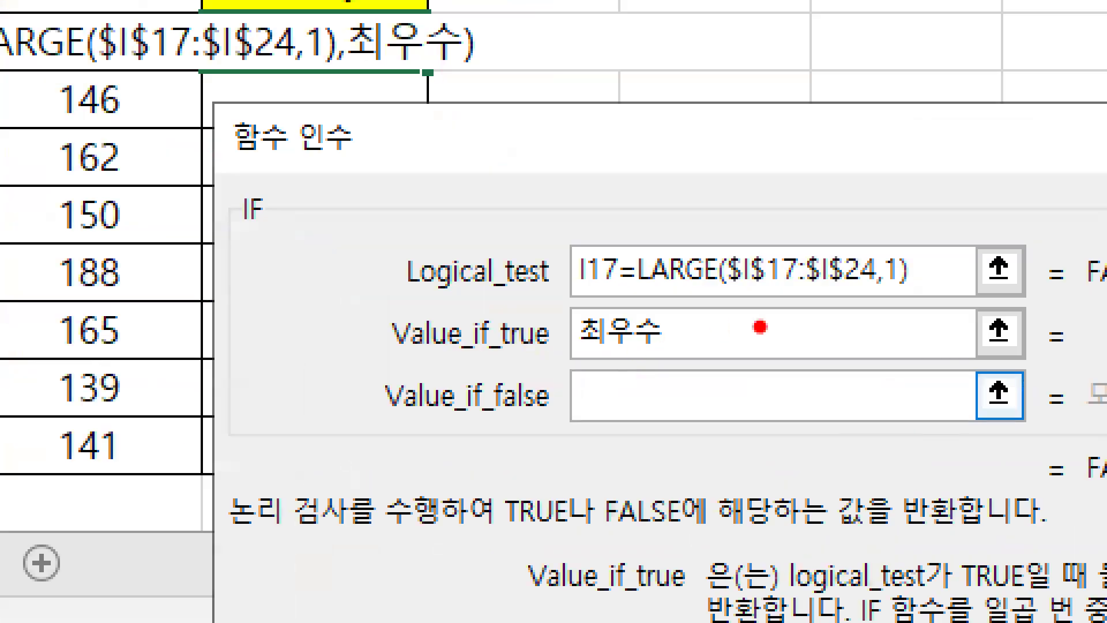
Copy the logical test expression I17=LARGE($I$17:$I$24,1) for reuse
mouse_move(911, 292)
mouse_down()
mouse_move(543, 297)
mouse_move(556, 308)
mouse_up()
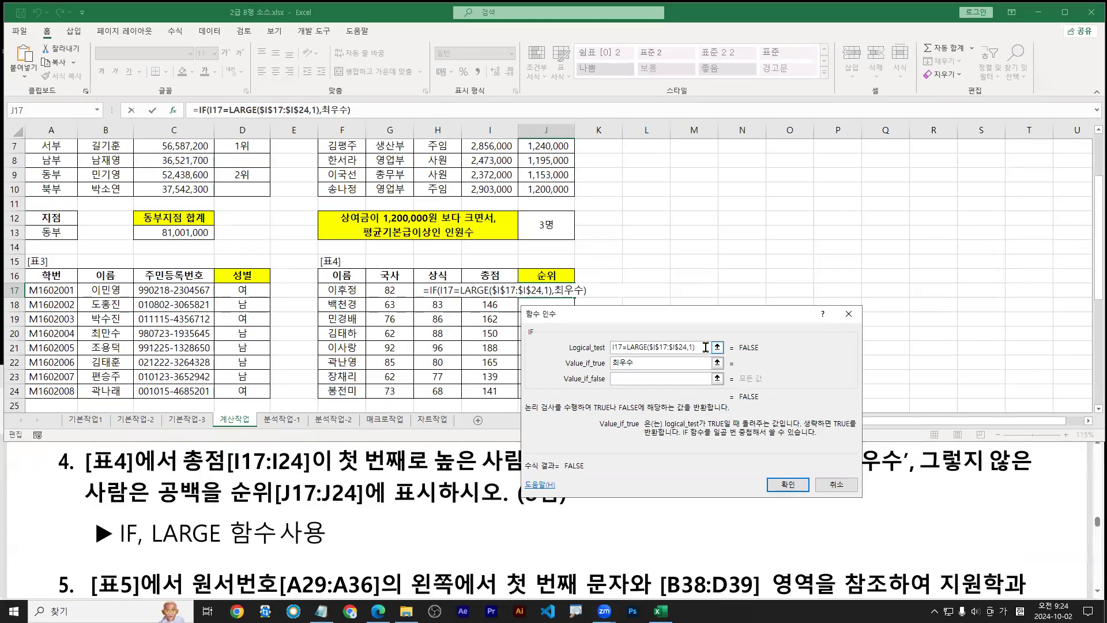
drag(880, 292, 496, 286)
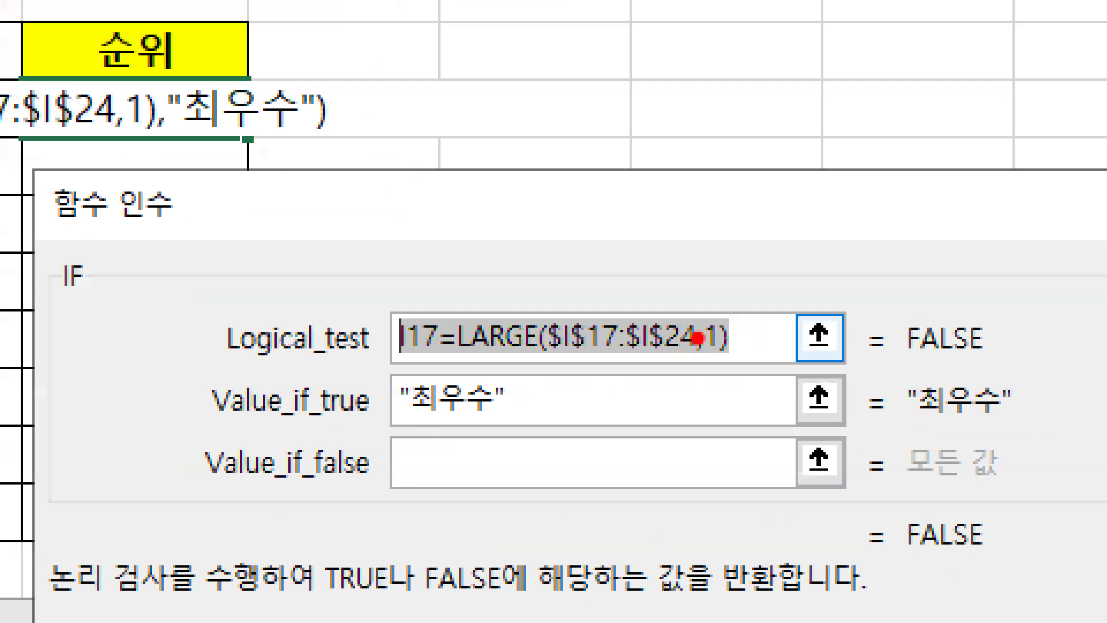
mouse_move(725, 362)
mouse_down()
mouse_move(373, 354)
mouse_move(391, 372)
mouse_up()
text(t)
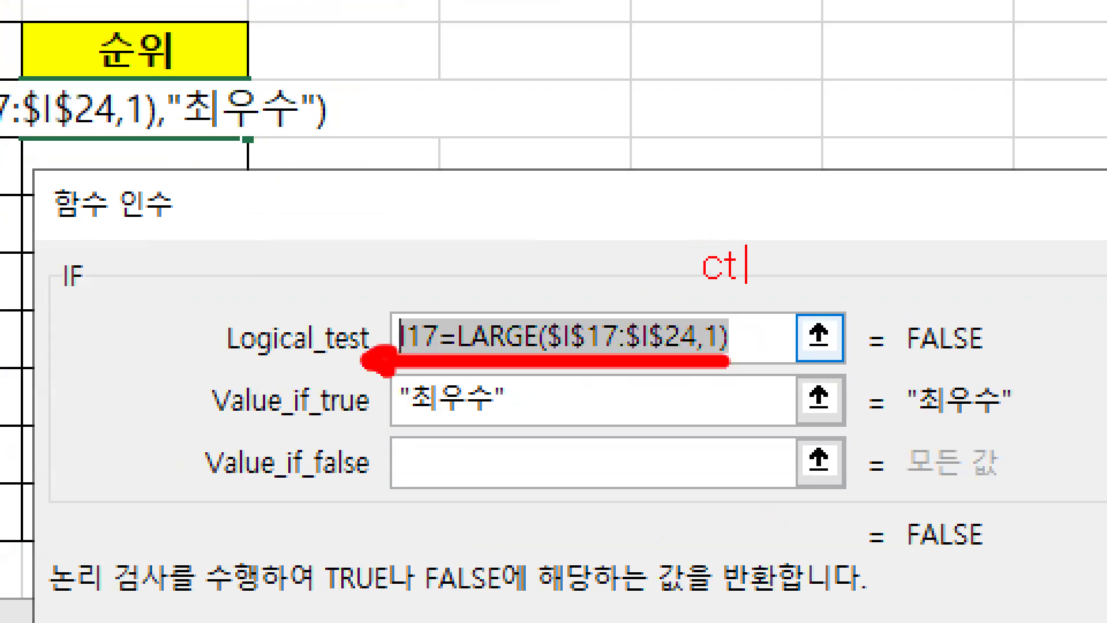
text(ctrl + C)
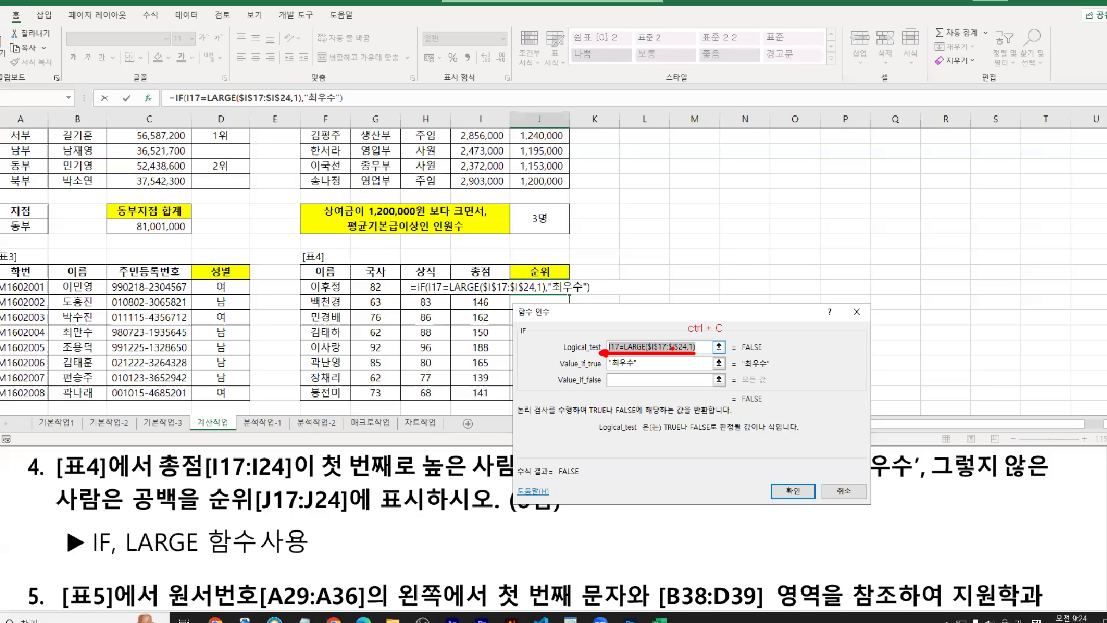
right_click(666, 348)
click(701, 373)
Review the Value_if_true explanation, then return to the Value_if_false field
click(622, 380)
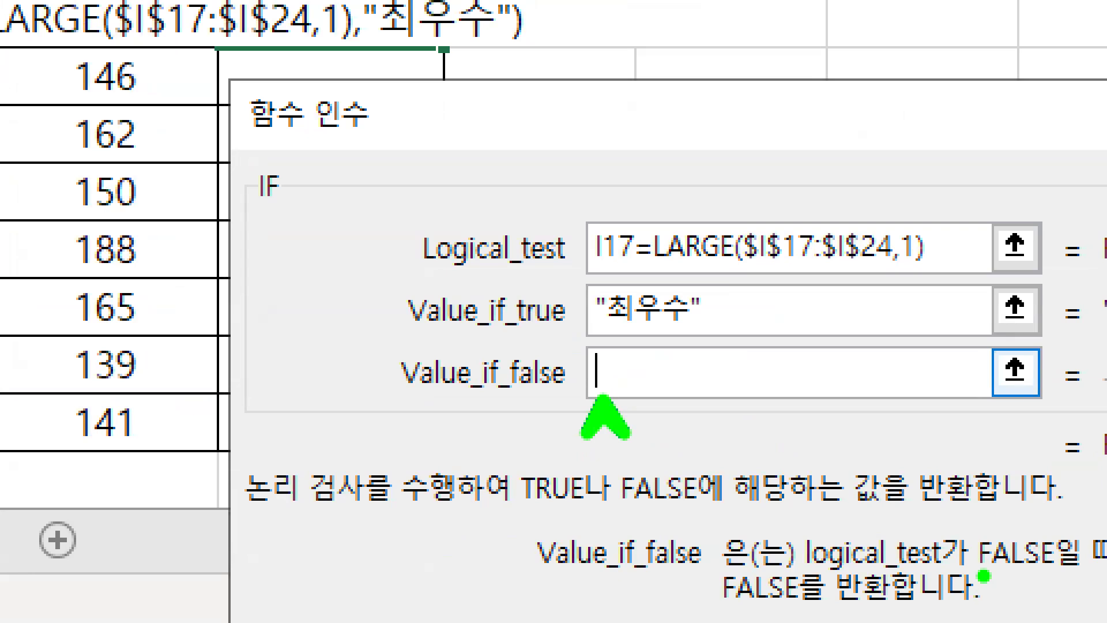
mouse_move(668, 364)
mouse_down()
mouse_move(663, 372)
mouse_move(670, 363)
mouse_move(700, 391)
mouse_move(684, 419)
mouse_up()
drag(728, 369, 708, 396)
drag(721, 381, 752, 397)
mouse_move(703, 411)
mouse_down()
mouse_move(778, 409)
mouse_move(755, 442)
mouse_up()
mouse_move(834, 369)
mouse_down()
mouse_move(834, 386)
mouse_move(935, 385)
mouse_up()
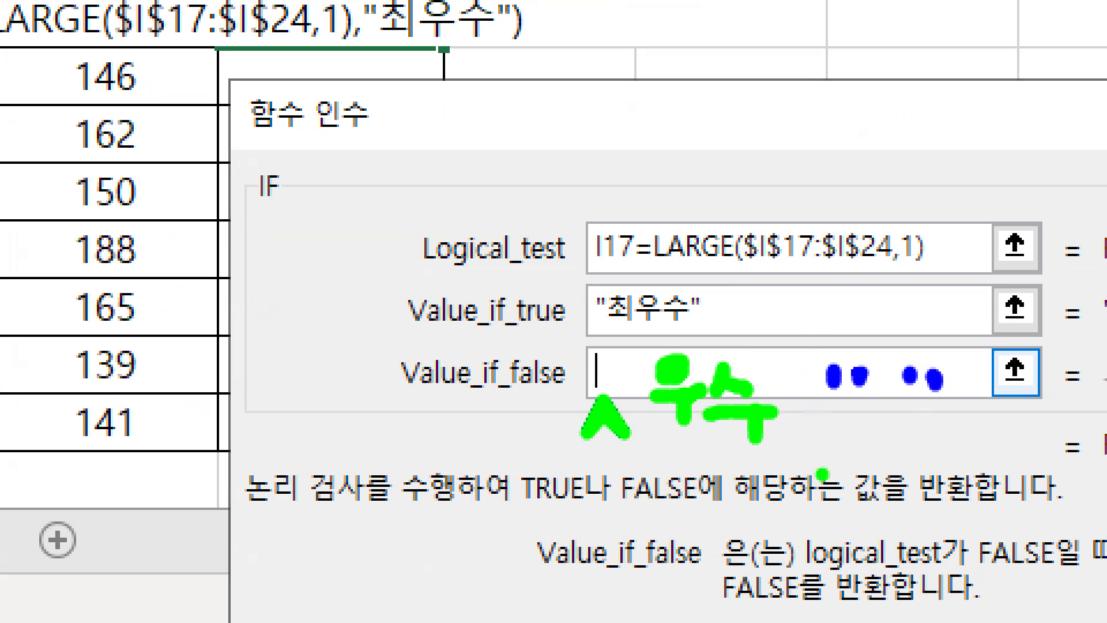
mouse_move(805, 460)
mouse_down()
mouse_move(699, 466)
mouse_move(750, 507)
mouse_up()
key(b)
mouse_move(885, 479)
mouse_down()
mouse_move(980, 461)
mouse_move(961, 502)
mouse_up()
key(Escape)
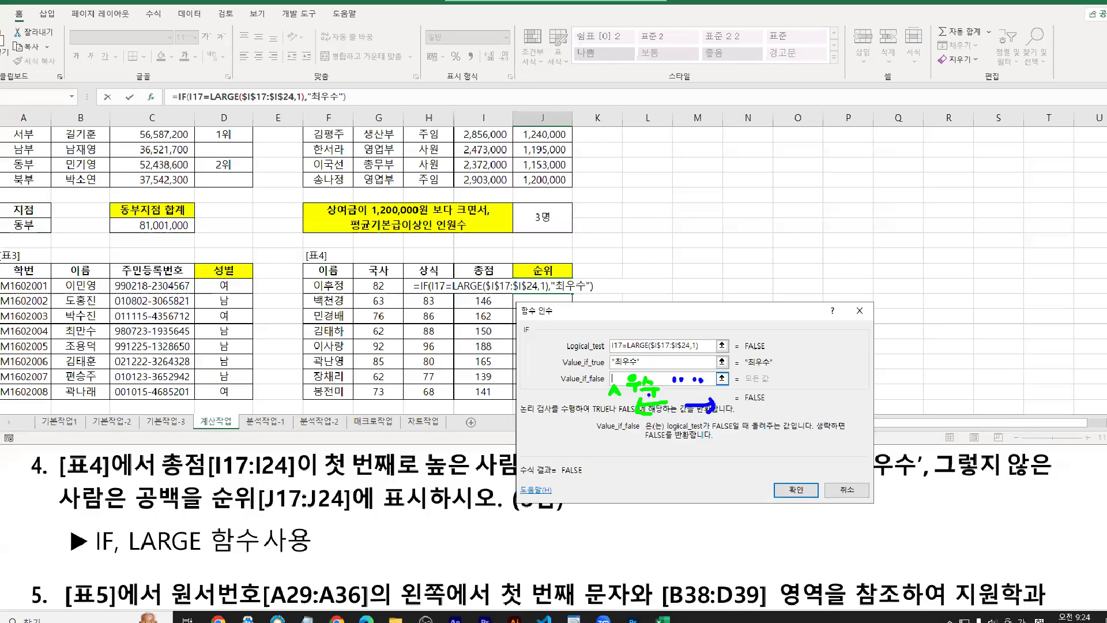
click(647, 365)
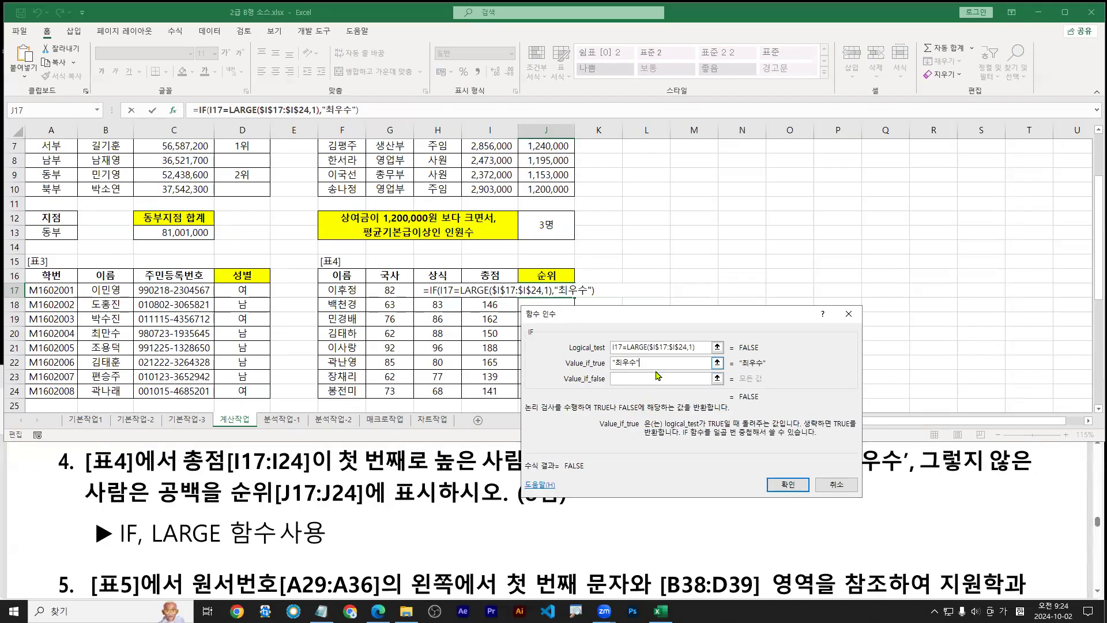
key(ctrl+1)
drag(624, 445, 893, 449)
scroll(620, 480, up, 2)
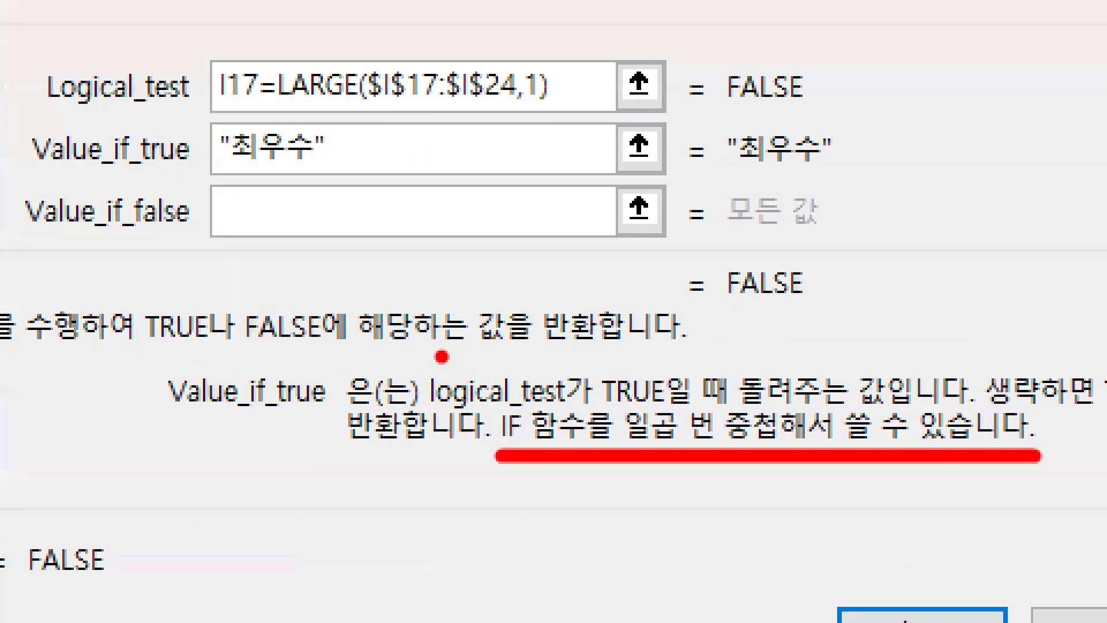
mouse_move(243, 219)
mouse_down()
mouse_move(224, 262)
mouse_move(263, 279)
mouse_up()
click(627, 379)
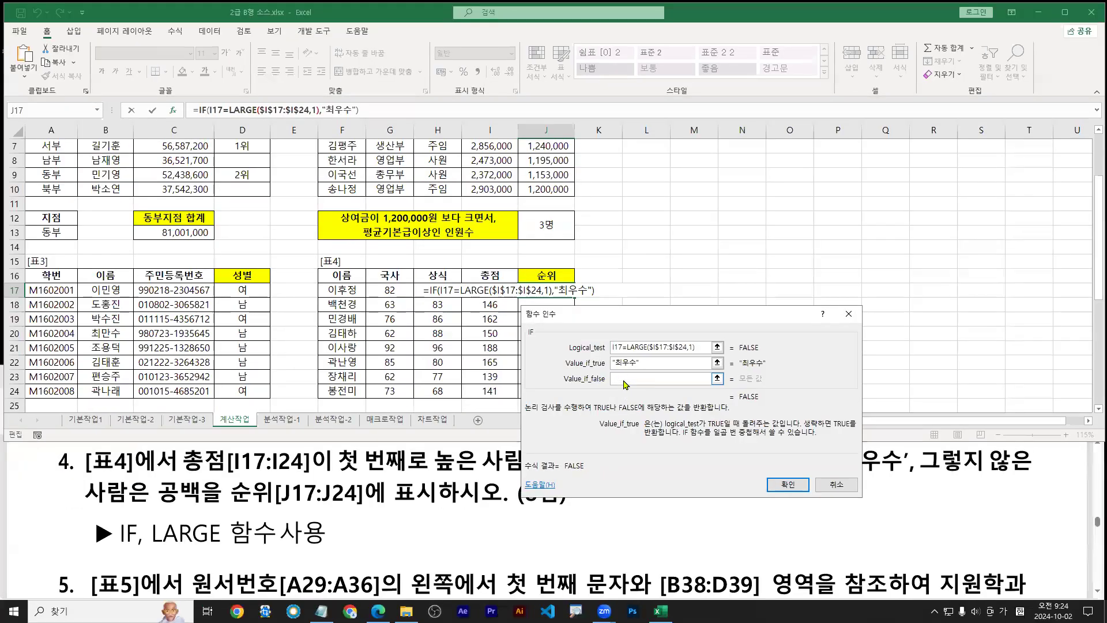
Nest a second if( in Value_if_false and bring up its empty arguments
key(Hangul)
text(if)
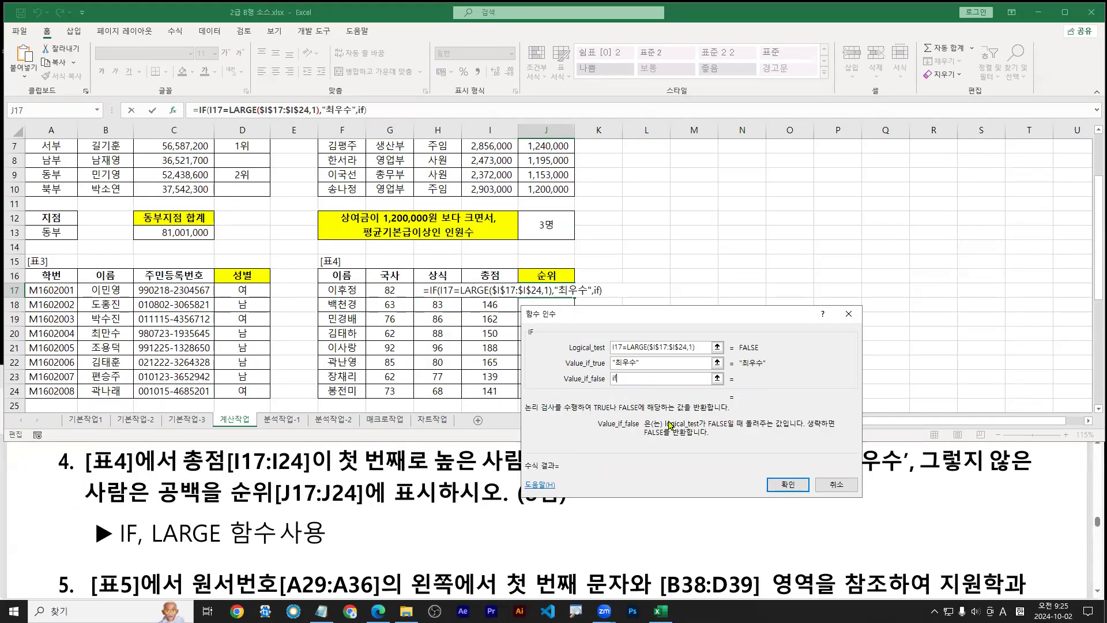
text(()
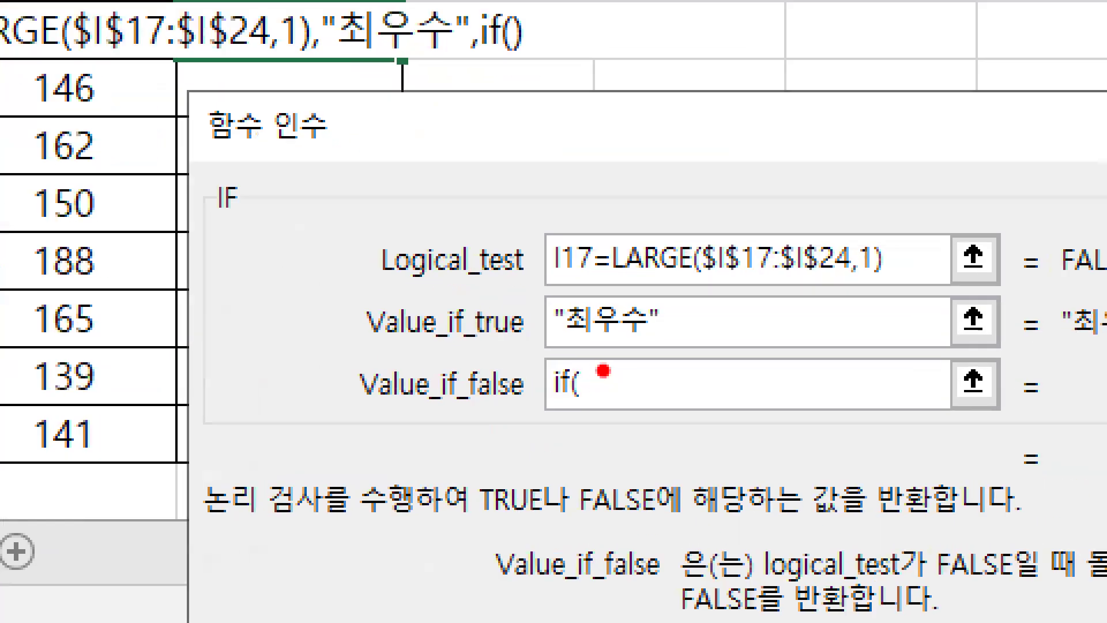
mouse_move(599, 362)
mouse_down()
mouse_move(577, 389)
mouse_move(594, 415)
mouse_up()
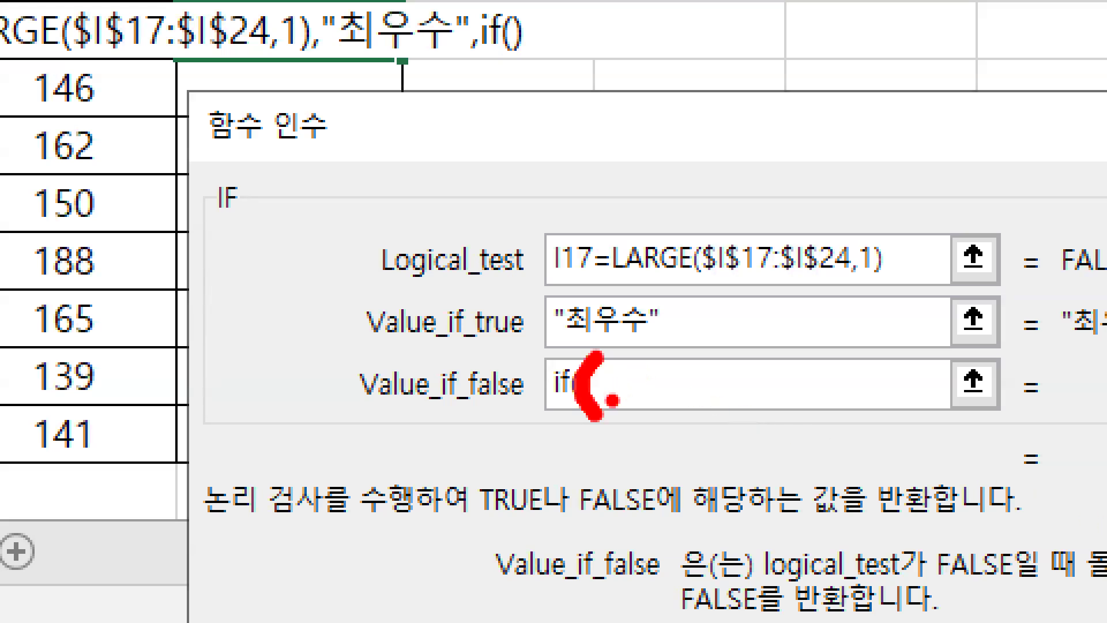
key(e)
mouse_move(600, 351)
mouse_down()
mouse_move(590, 388)
mouse_move(600, 436)
mouse_up()
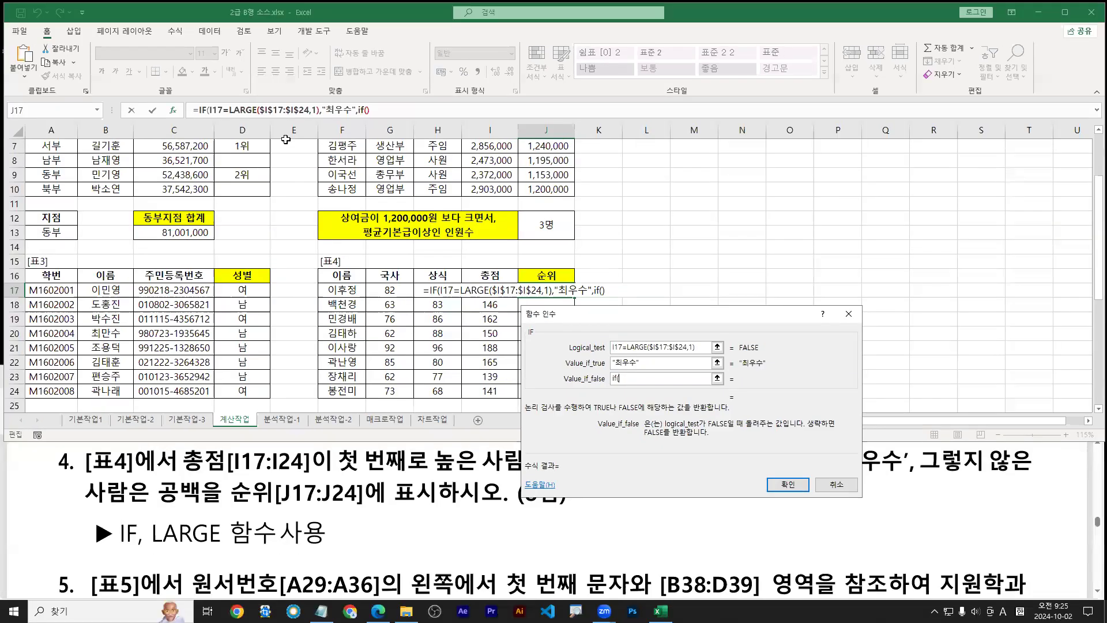
click(365, 109)
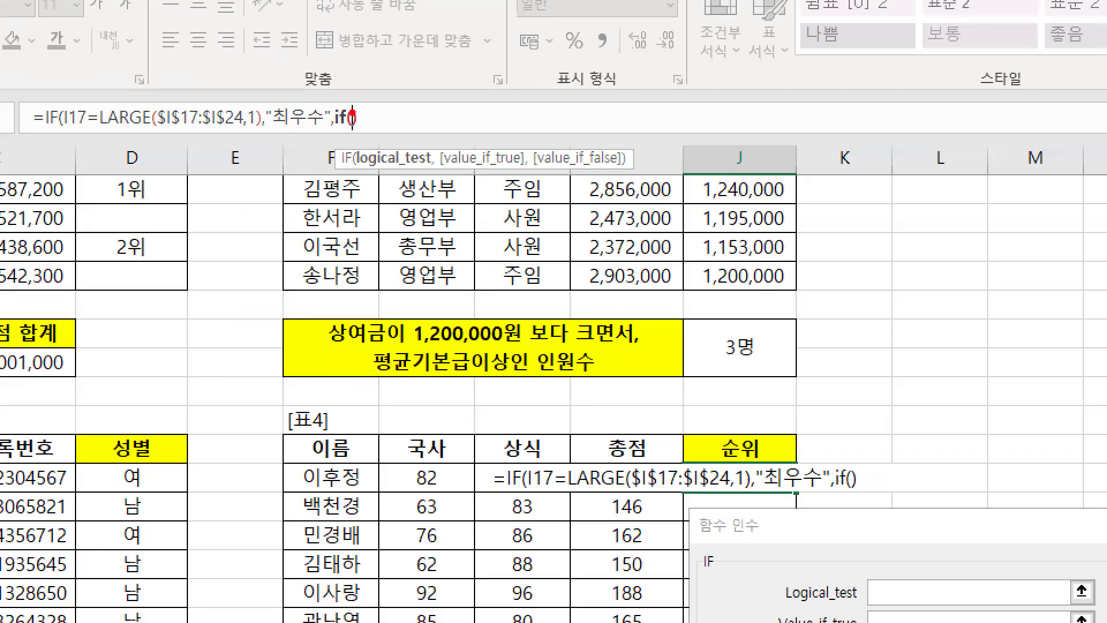
drag(352, 114, 363, 75)
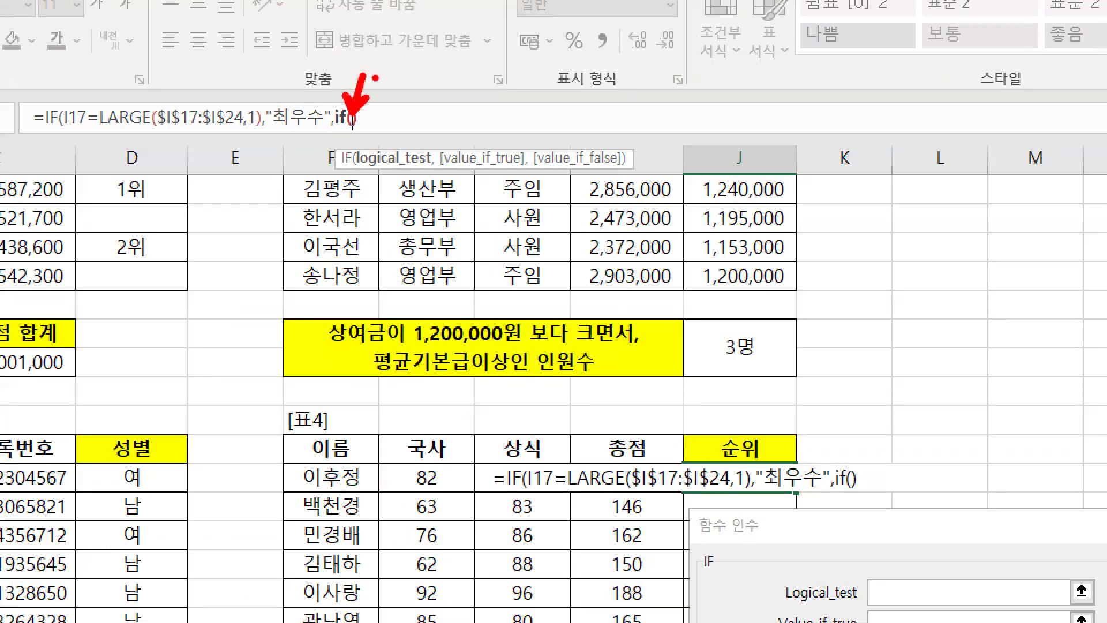
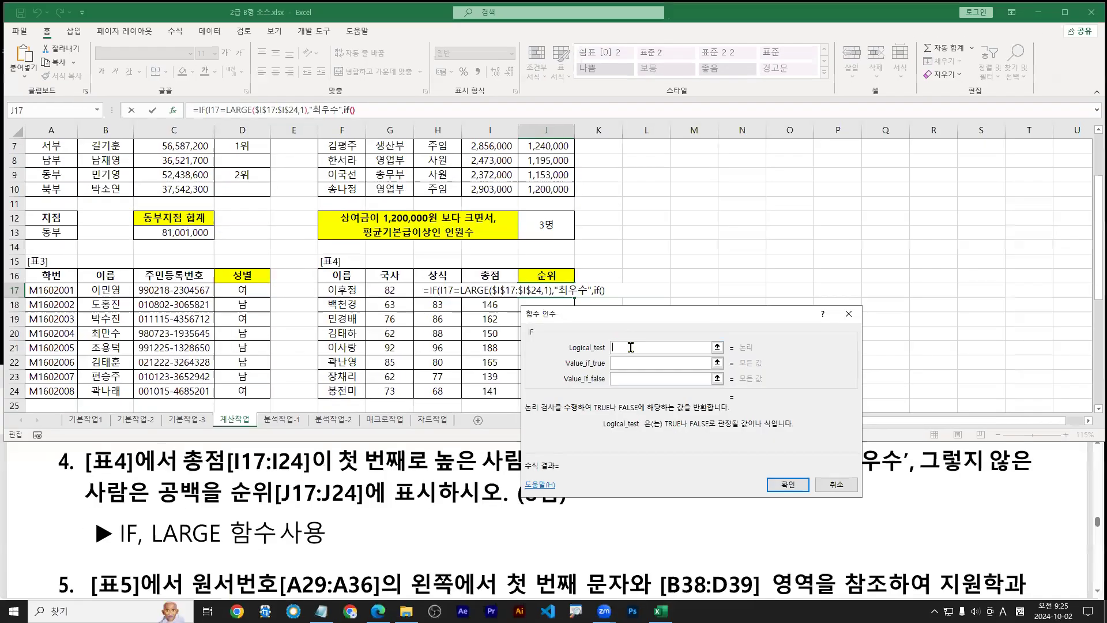
Paste the LARGE test as the second IF's condition and change its rank to 2
text(I17=LARGE($I$17:$I$24,1))
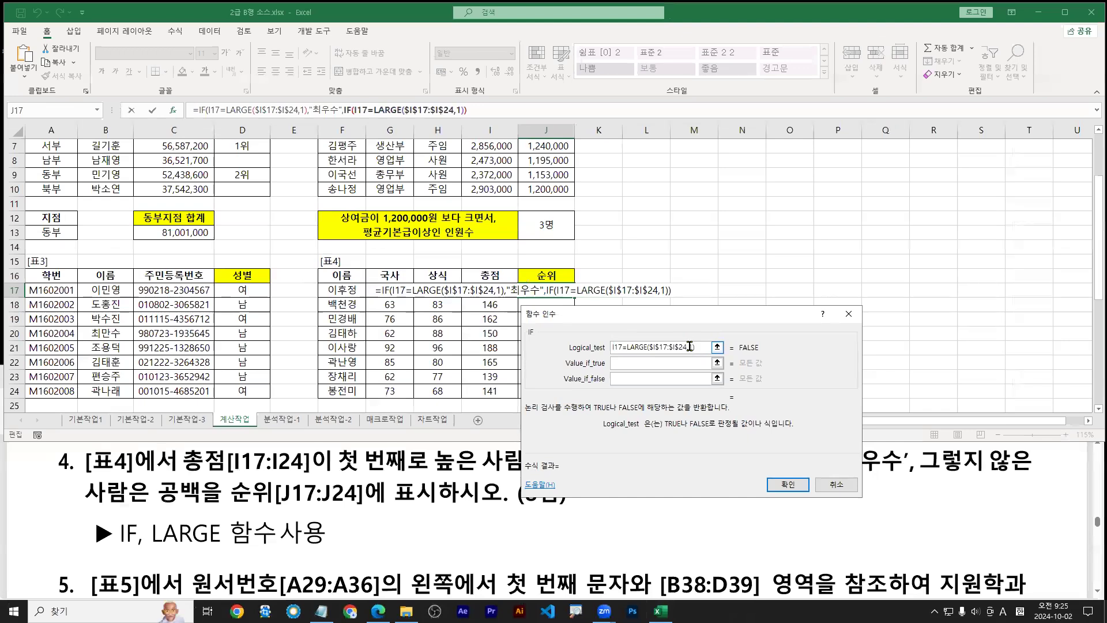
key(Left)
key(BackSpace)
text(2)
Enter "우수" as the true value and "" as the false value, then confirm the nested IF
drag(683, 318, 759, 243)
click(712, 288)
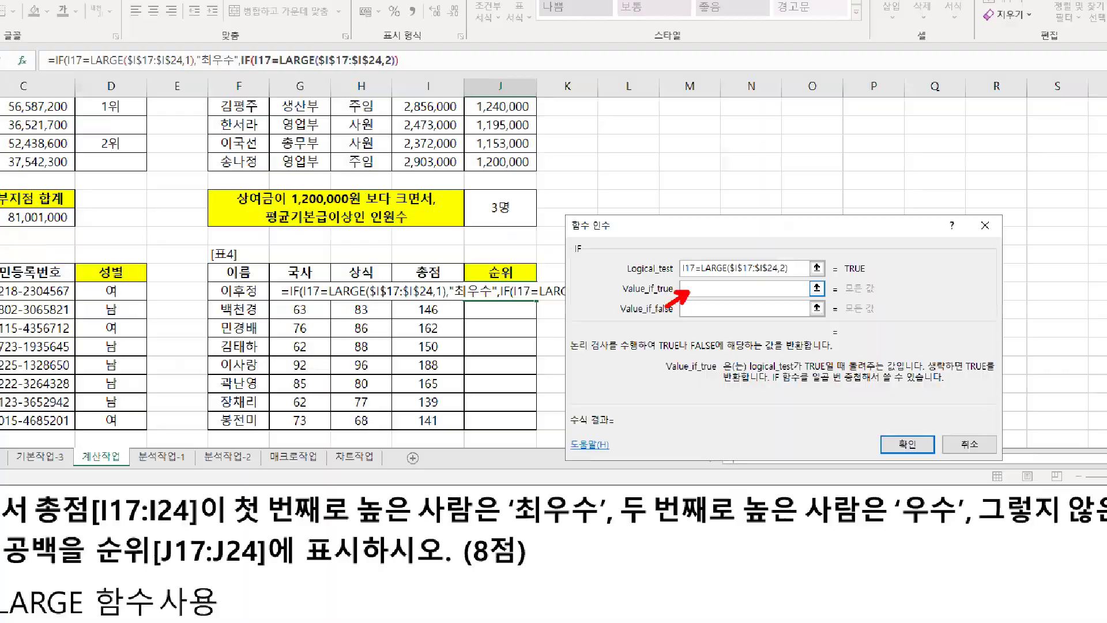
key(Hangul)
text("우수")
key(Tab)
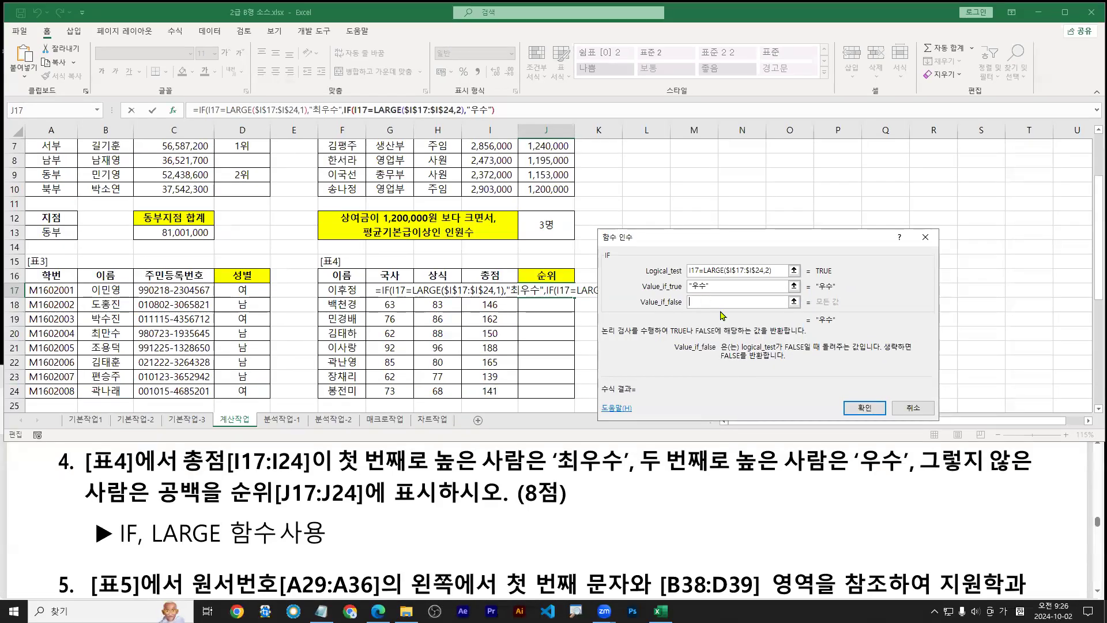
text("")
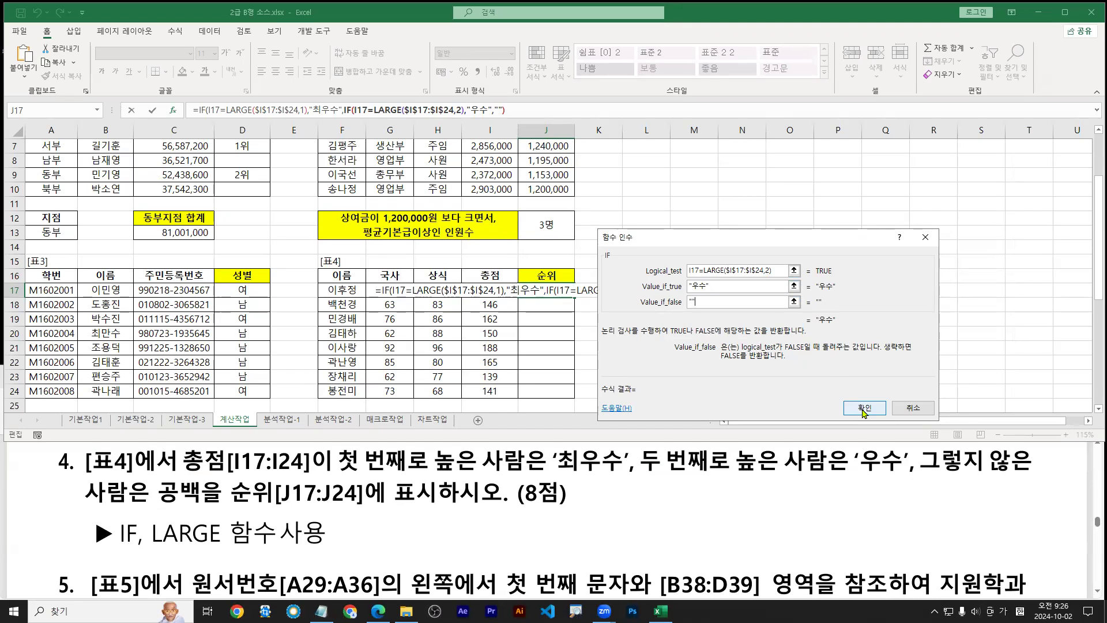
click(864, 410)
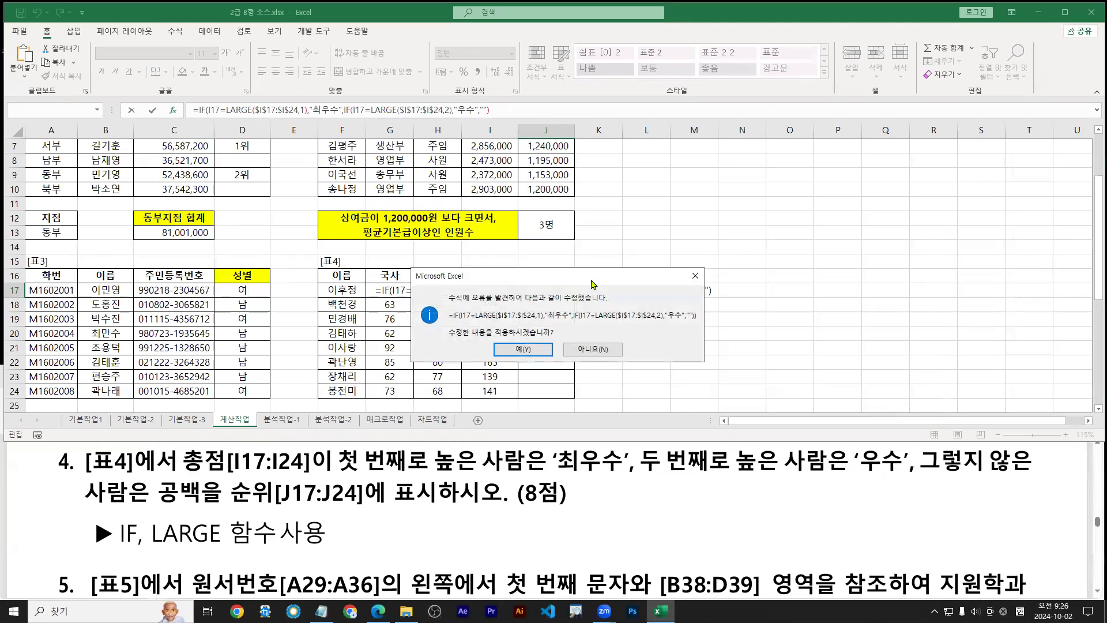
Mark the missing closing parentheses and accept Excel's corrected nested IF formula
drag(591, 278, 667, 328)
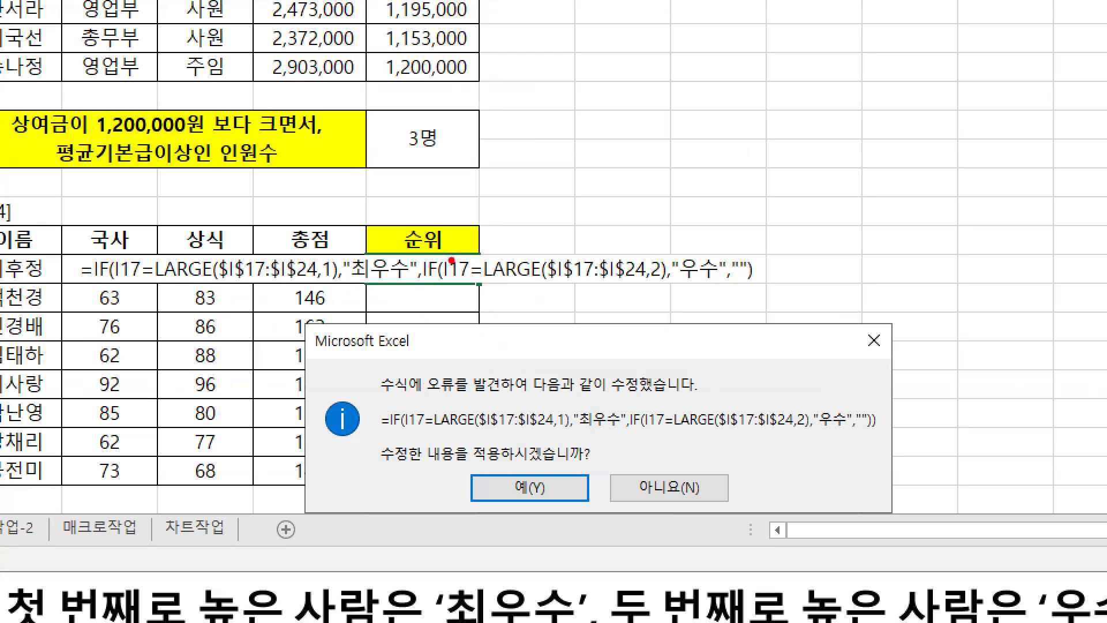
drag(449, 252, 448, 288)
drag(747, 252, 749, 287)
key(b)
mouse_move(123, 249)
mouse_down()
mouse_move(112, 269)
mouse_move(127, 289)
mouse_up()
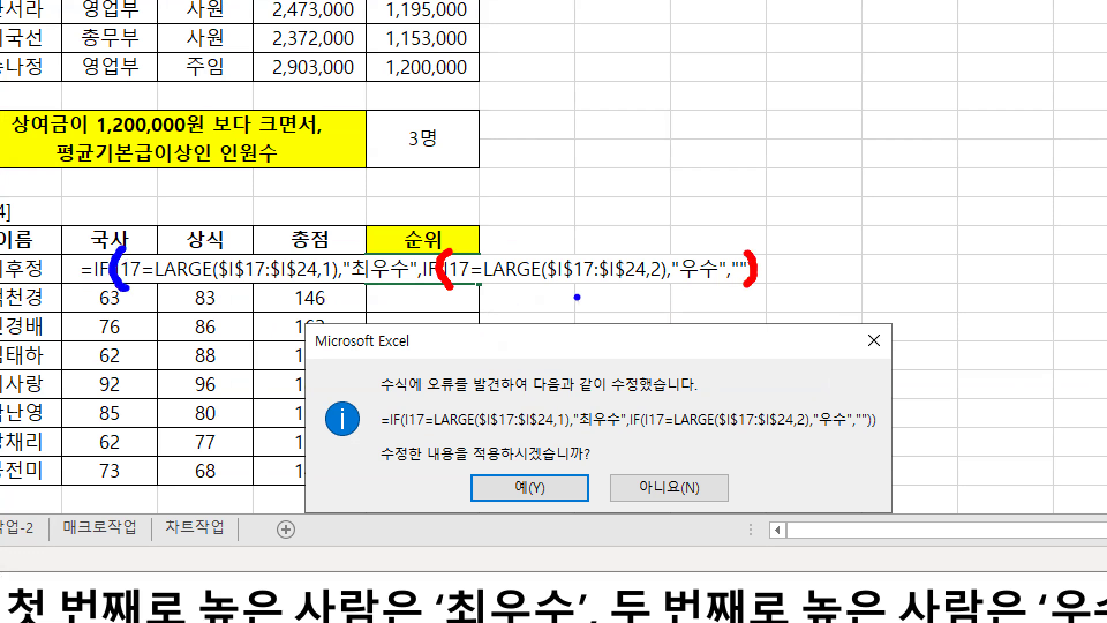
drag(761, 247, 759, 290)
drag(532, 527, 534, 532)
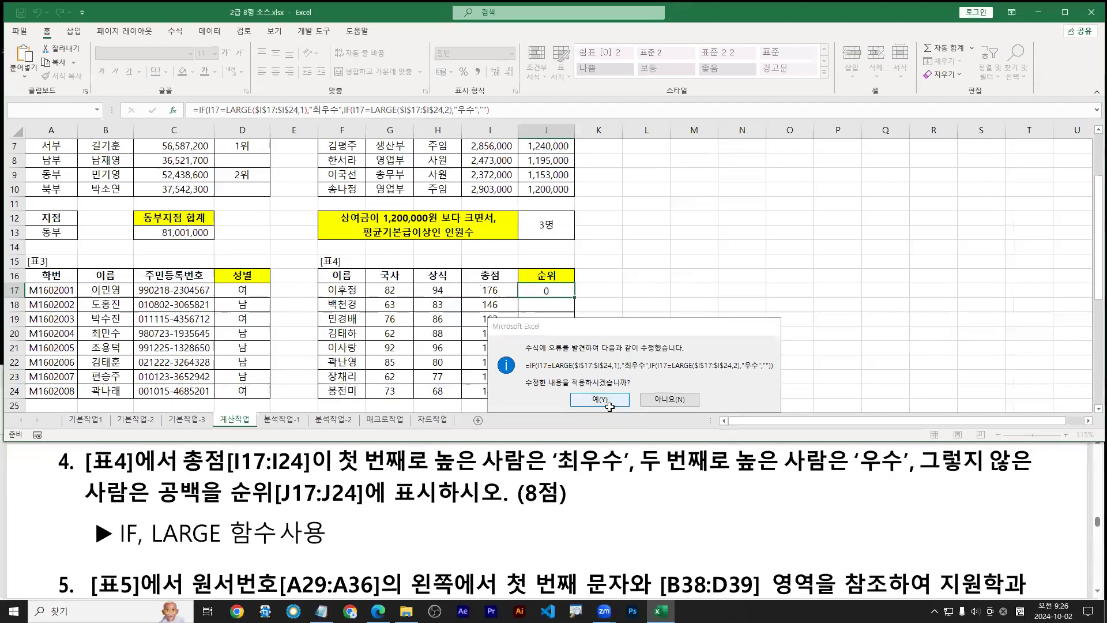
click(530, 488)
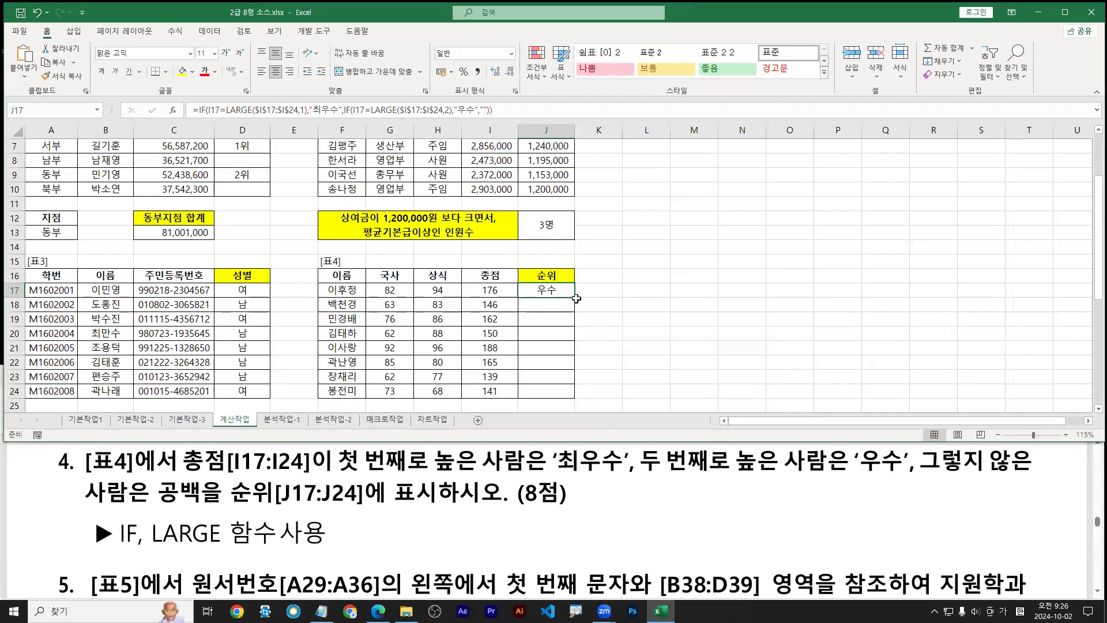
Fill J17's formula down through J24, then reopen J17's formula for editing
double_click(575, 298)
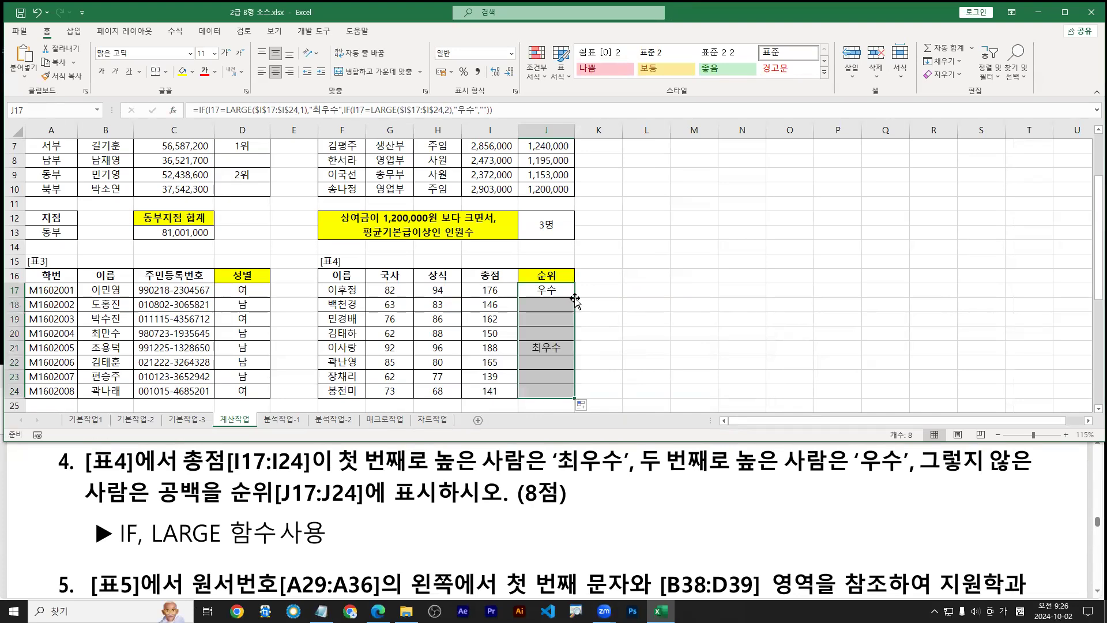
mouse_move(575, 298)
mouse_down()
mouse_move(574, 468)
mouse_move(594, 458)
mouse_up()
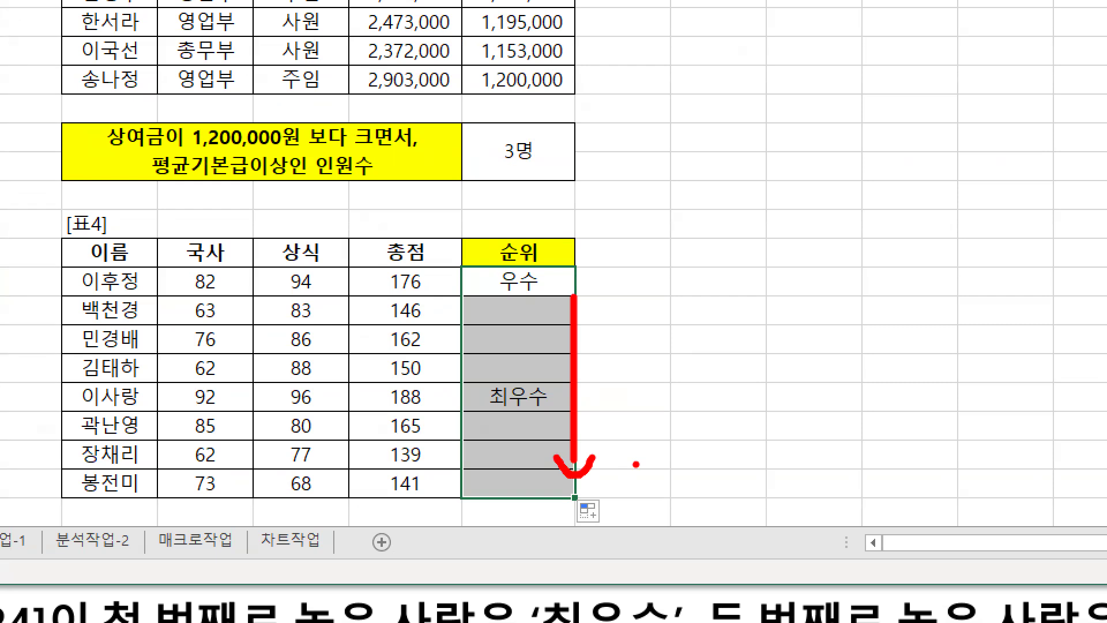
key(Escape)
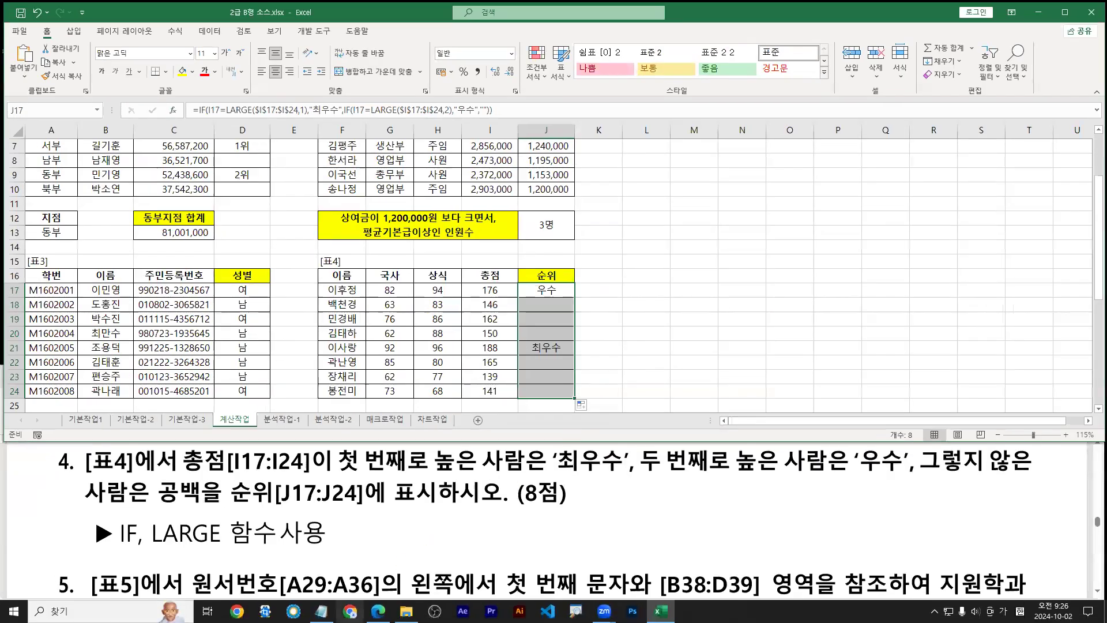
click(321, 612)
double_click(543, 292)
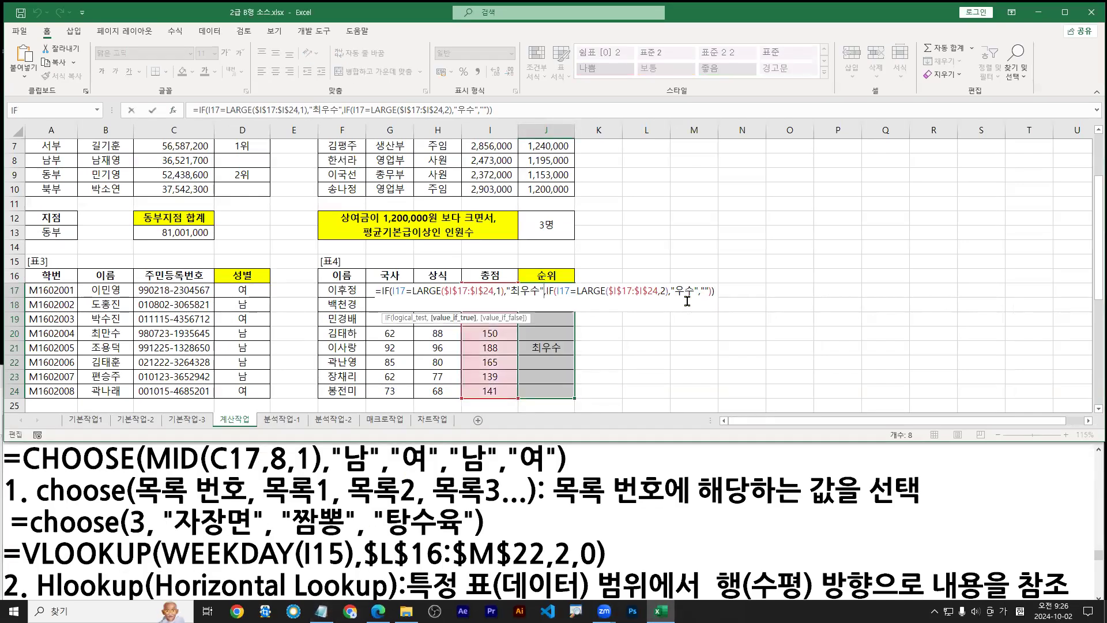
Paste J17's nested IF formula on the first line of the Notepad notes, followed by a blank line
drag(503, 110, 193, 110)
key(ctrl+c)
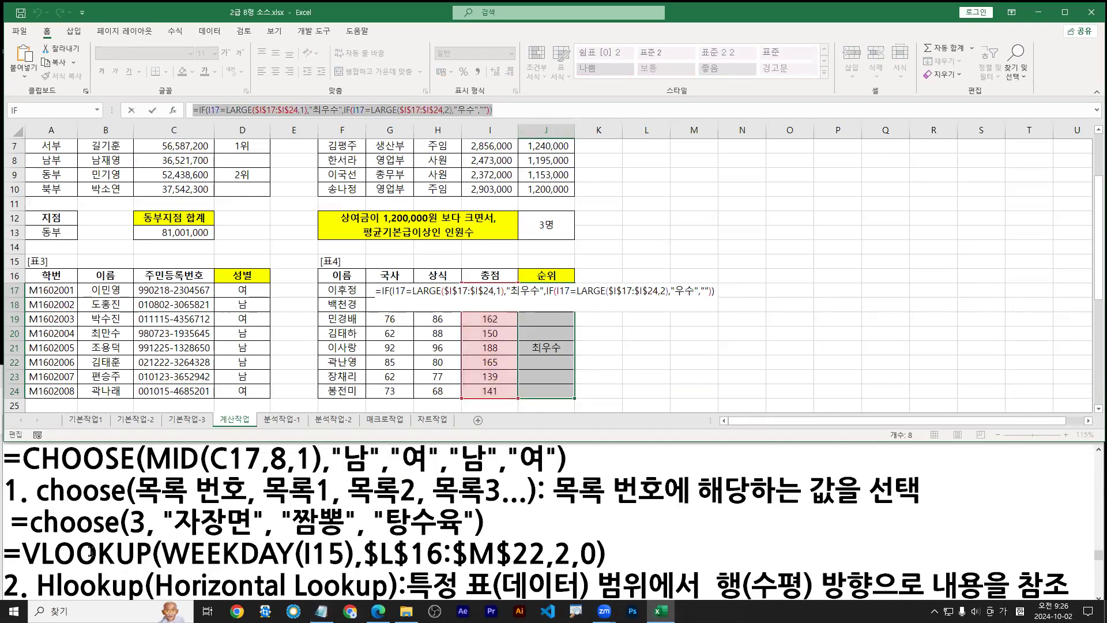
click(10, 461)
key(Return)
key(Up)
key(ctrl+v)
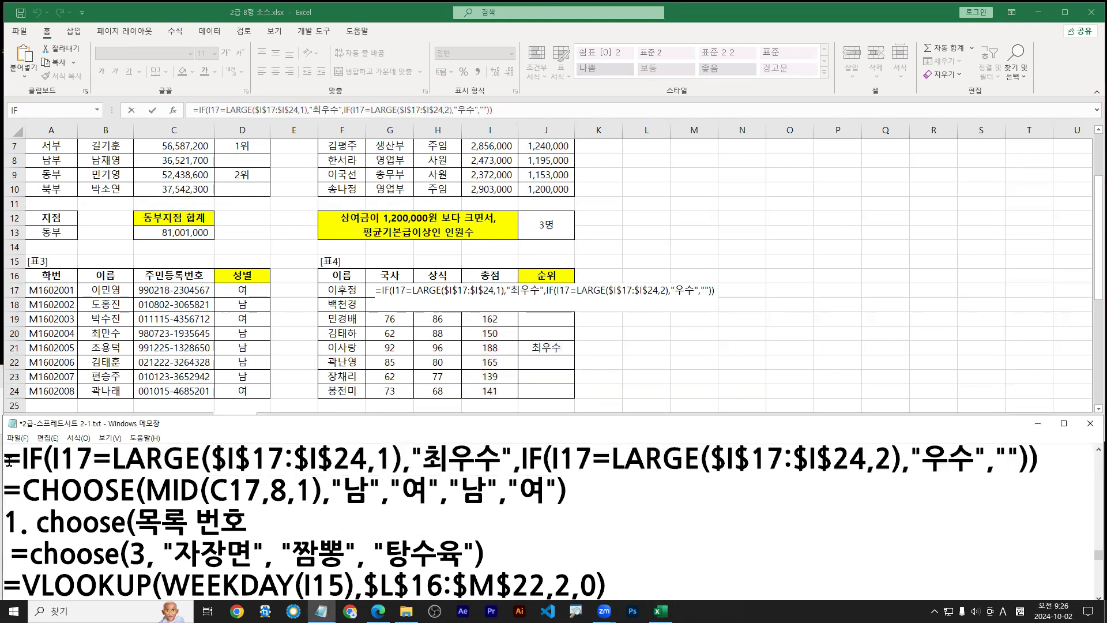
key(Return)
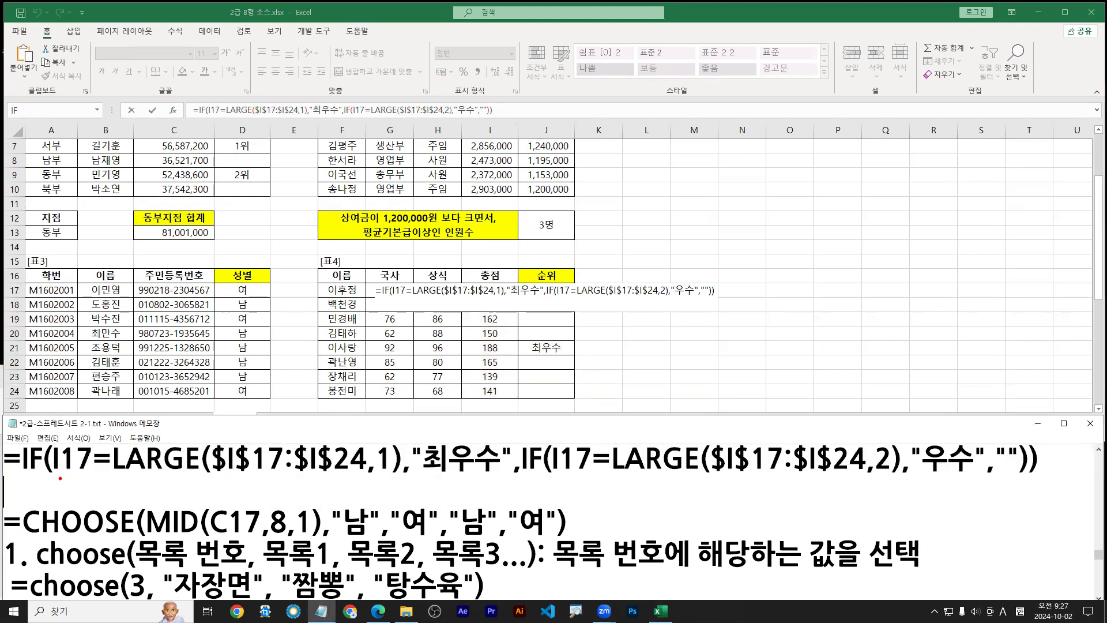
Highlight the first rank test, the 최우수 result and the leading equals sign in the notes
drag(58, 478, 397, 476)
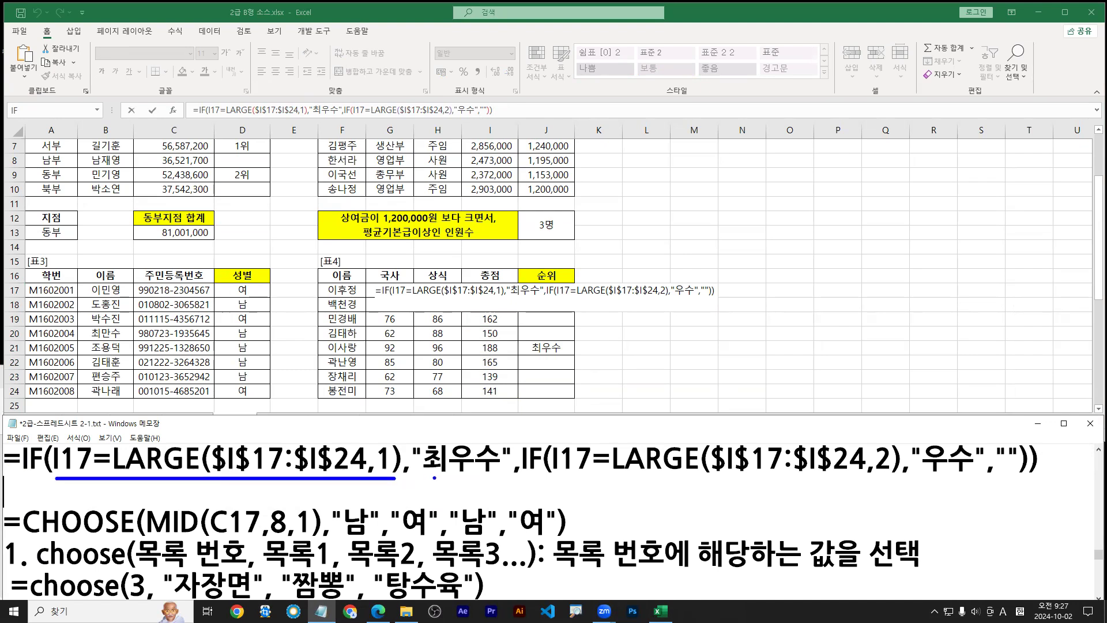
drag(423, 477, 1021, 477)
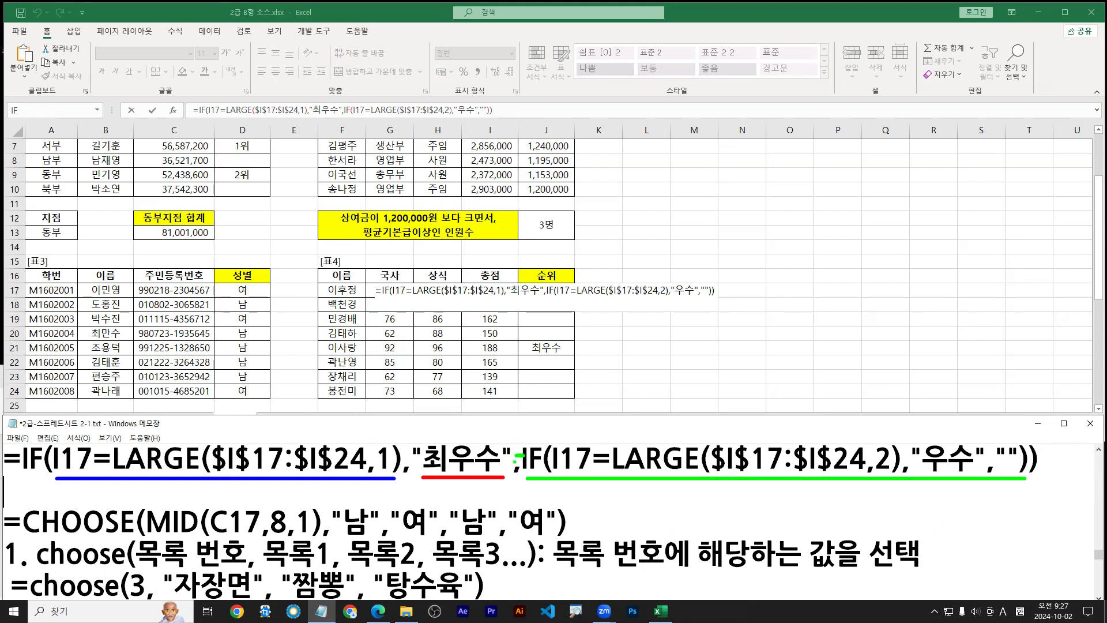
key(e)
mouse_move(6, 475)
mouse_down()
mouse_move(16, 452)
mouse_move(19, 465)
mouse_up()
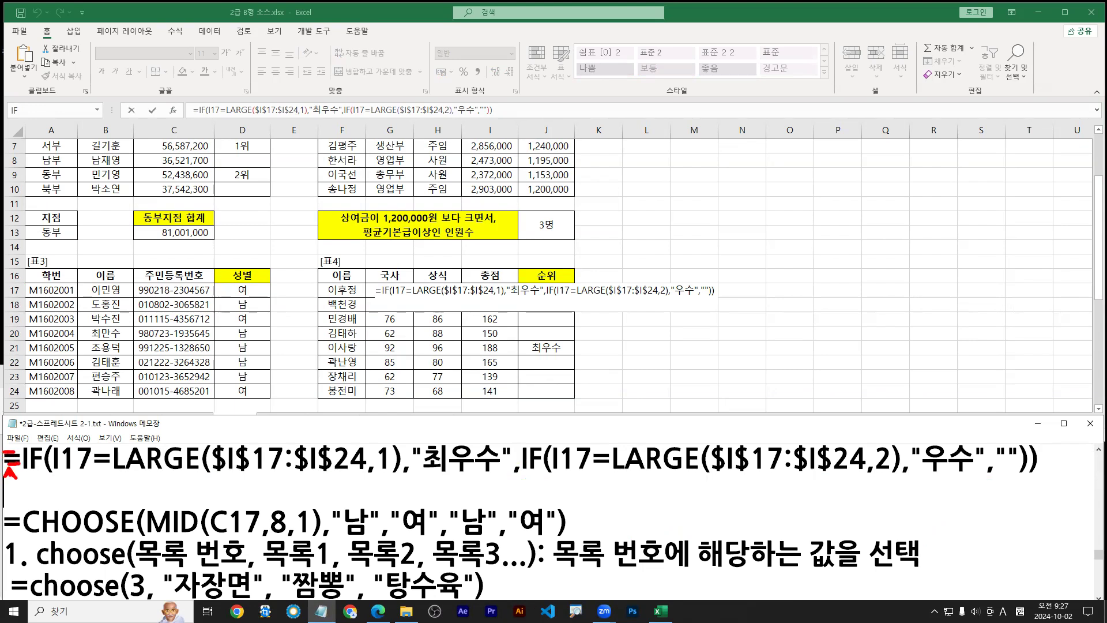
key(Escape)
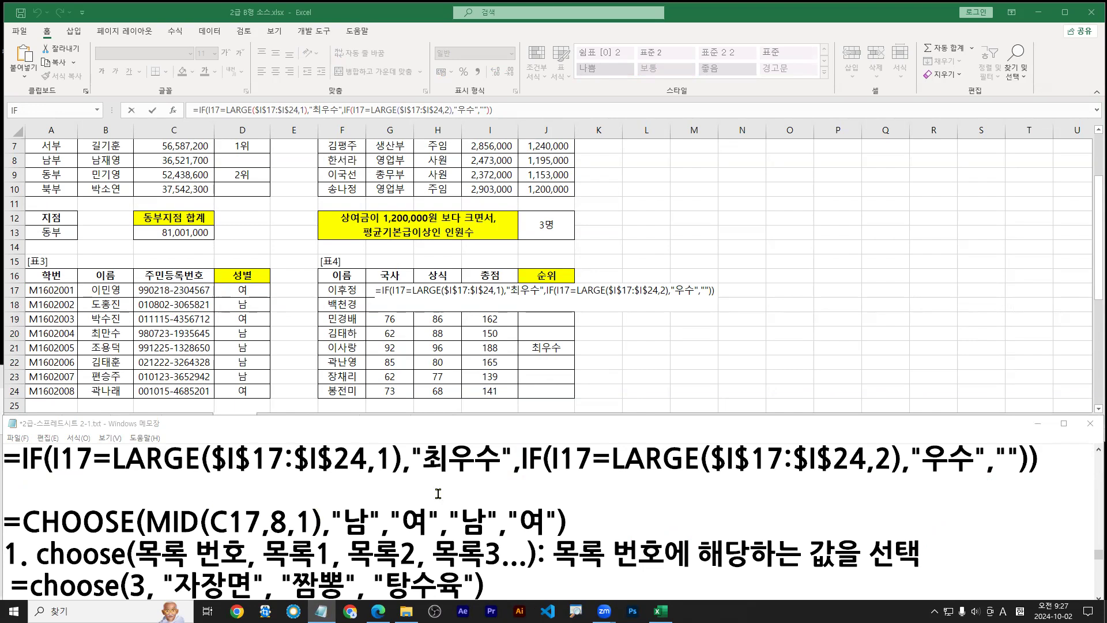
Underline the absolute $I$17:$I$24 ranges, then return to Excel leaving J17 unchanged
key(ctrl+2)
drag(216, 475, 365, 475)
drag(719, 478, 857, 477)
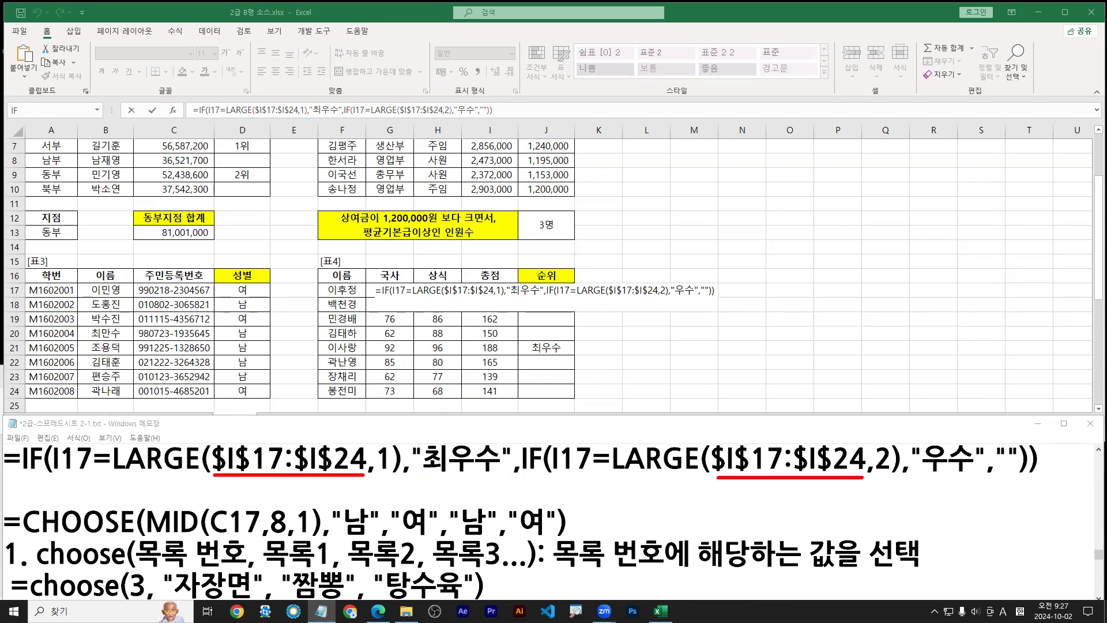
key(b)
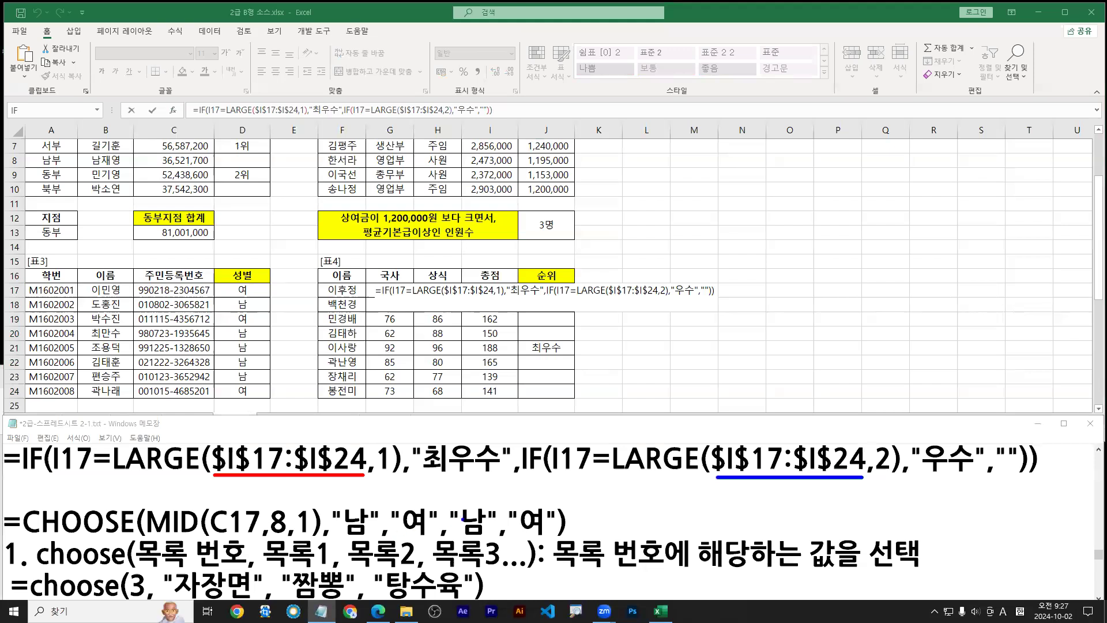
drag(799, 472, 856, 472)
drag(722, 473, 768, 472)
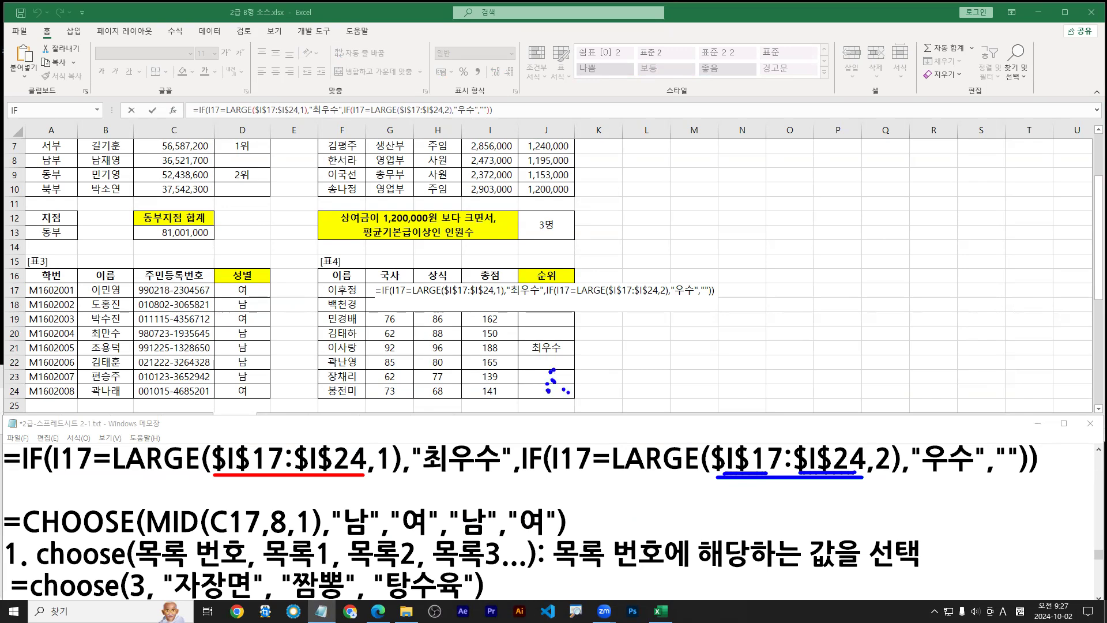
key(Escape)
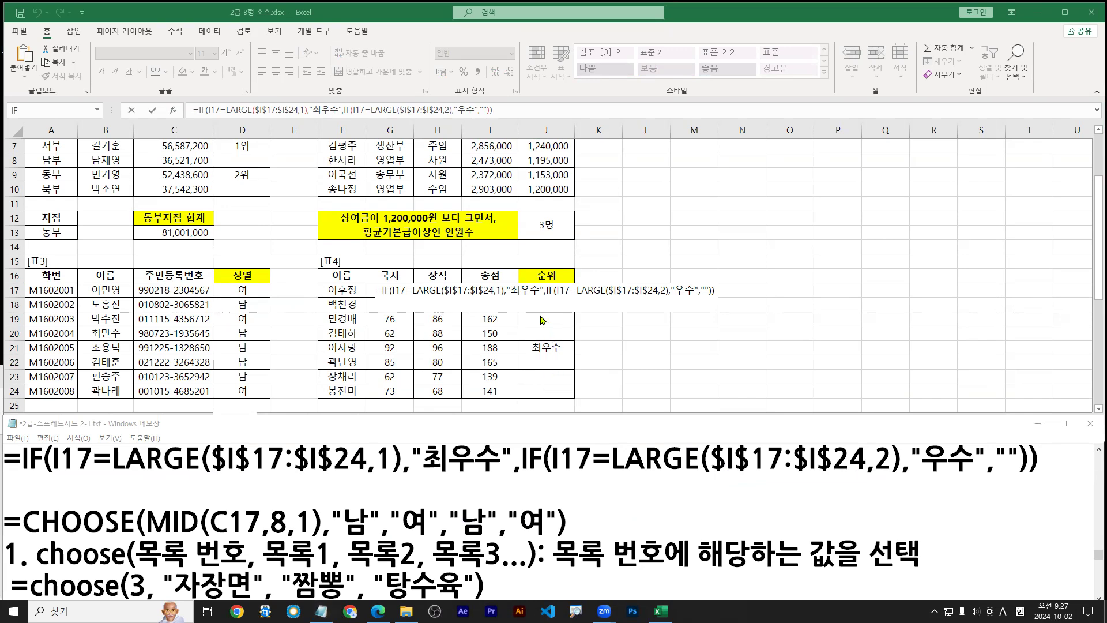
click(541, 317)
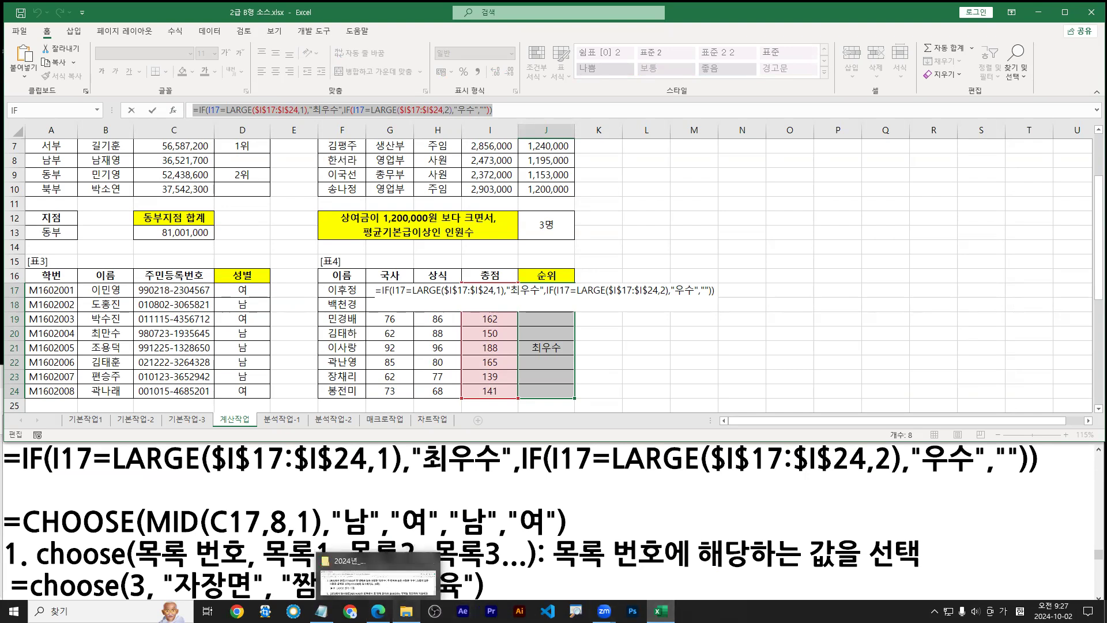
click(477, 347)
key(Escape)
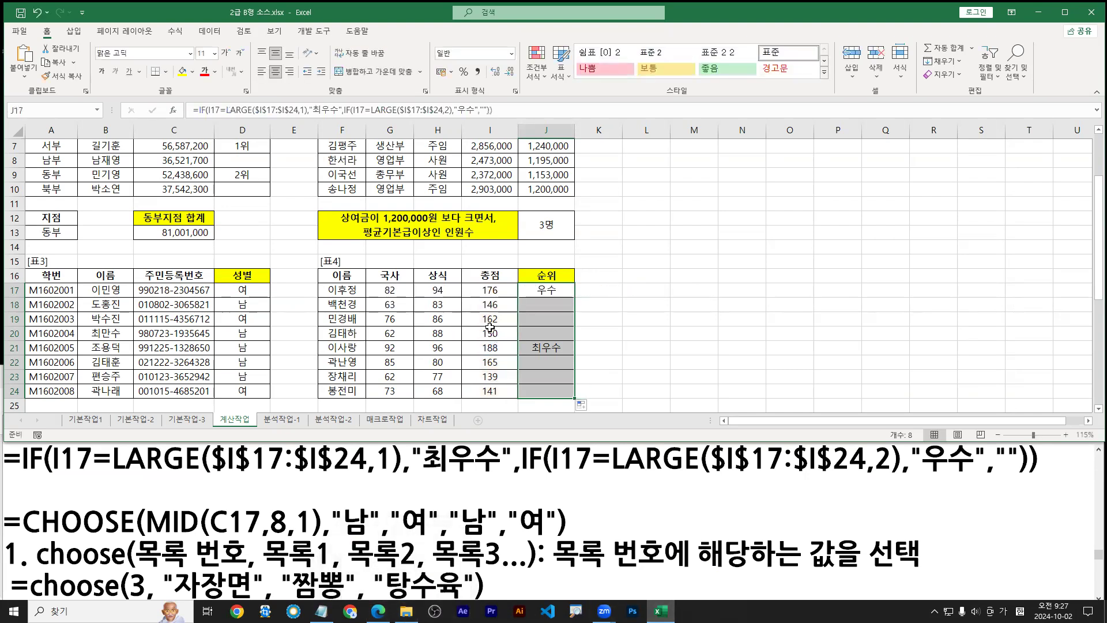
Scroll the sheet down and bring up task 5 in the instructions
click(485, 334)
scroll(484, 334, down, 3)
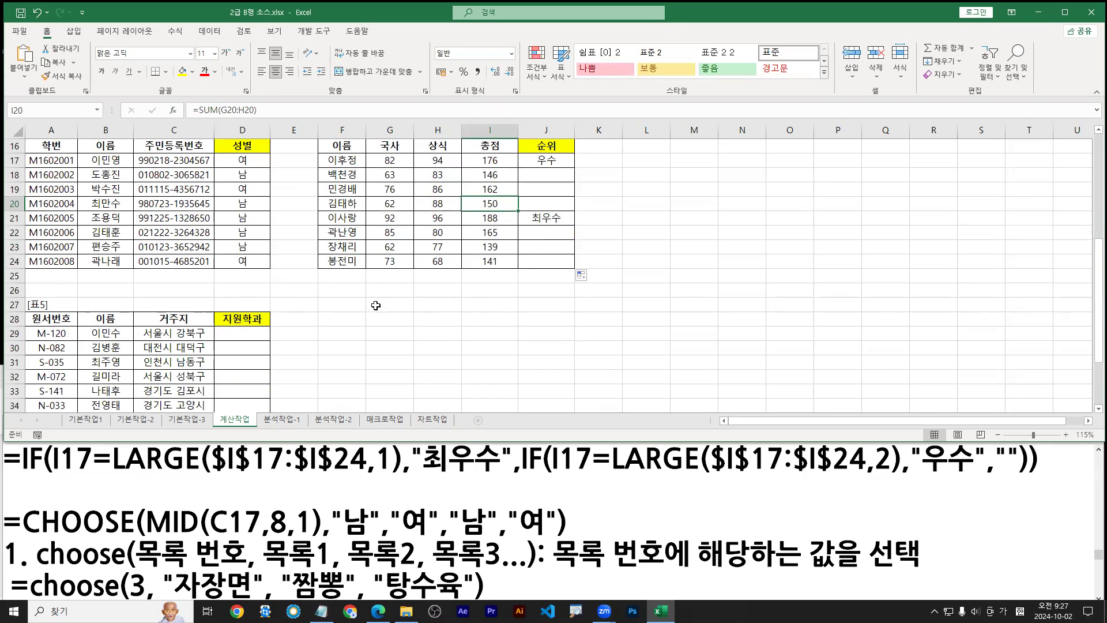
scroll(381, 318, down, 1)
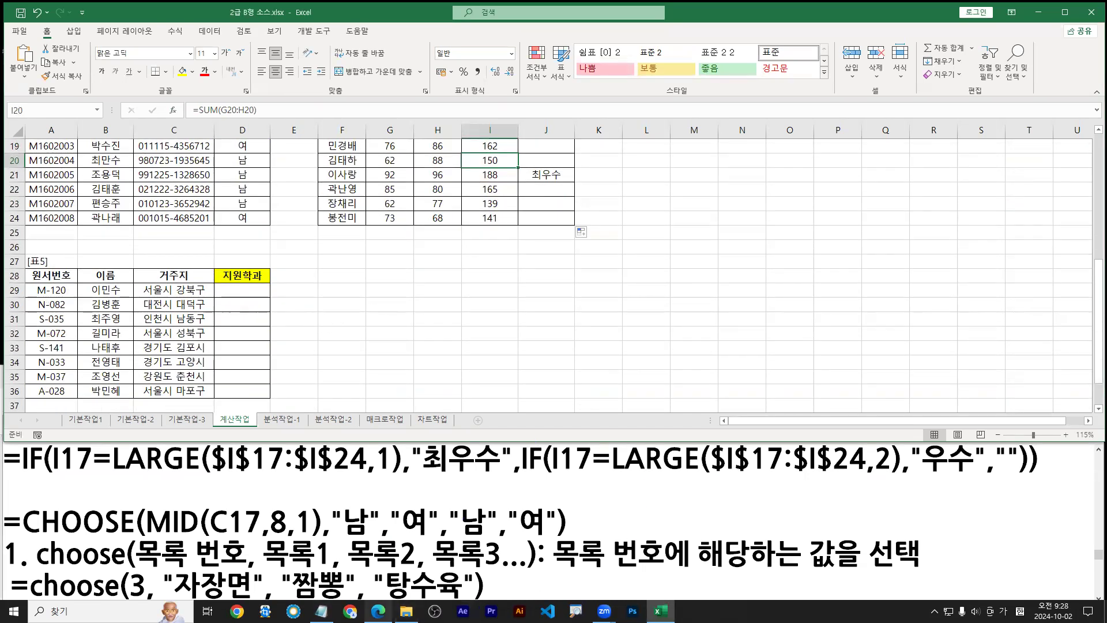
mouse_move(378, 610)
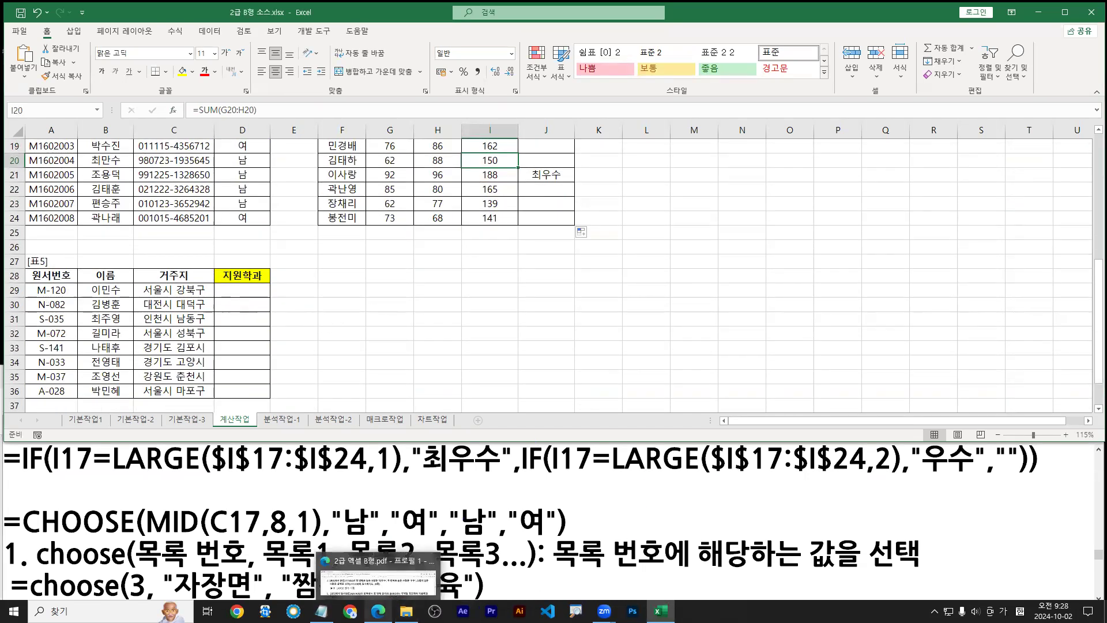
click(378, 577)
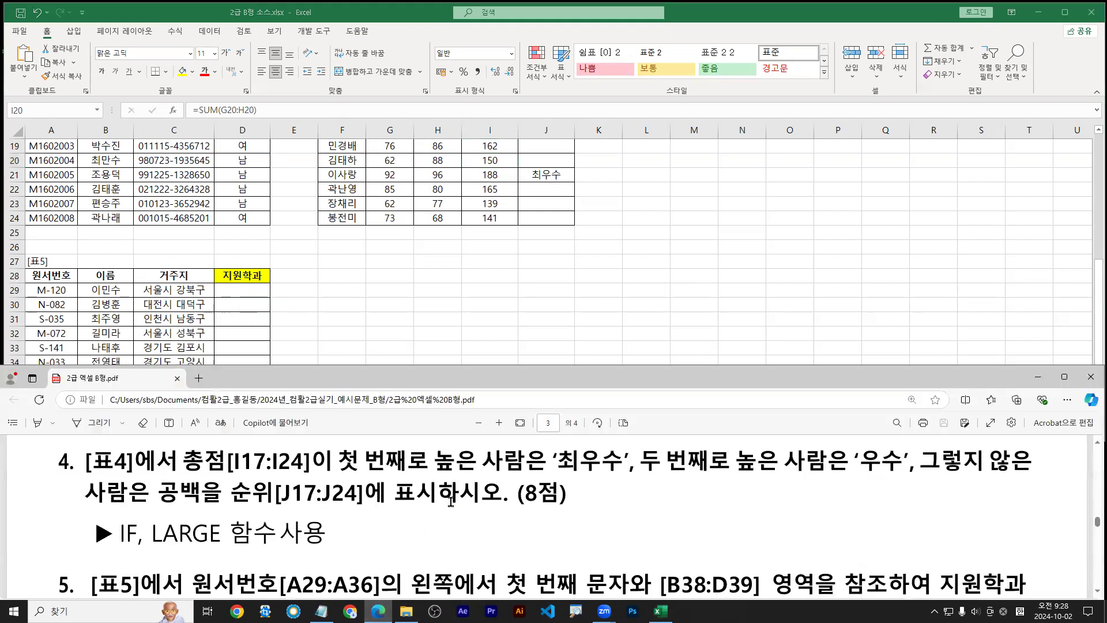
scroll(441, 532, down, 3)
click(482, 285)
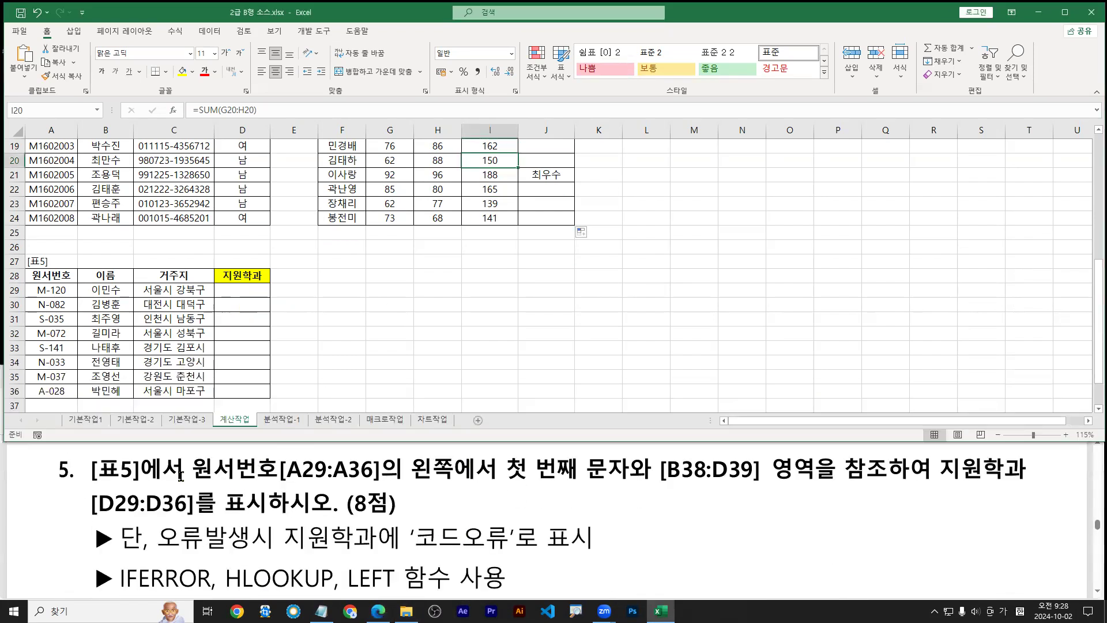
Highlight task 5's first-character and [B38:D39] lookup requirements, then select D29
drag(192, 468, 620, 465)
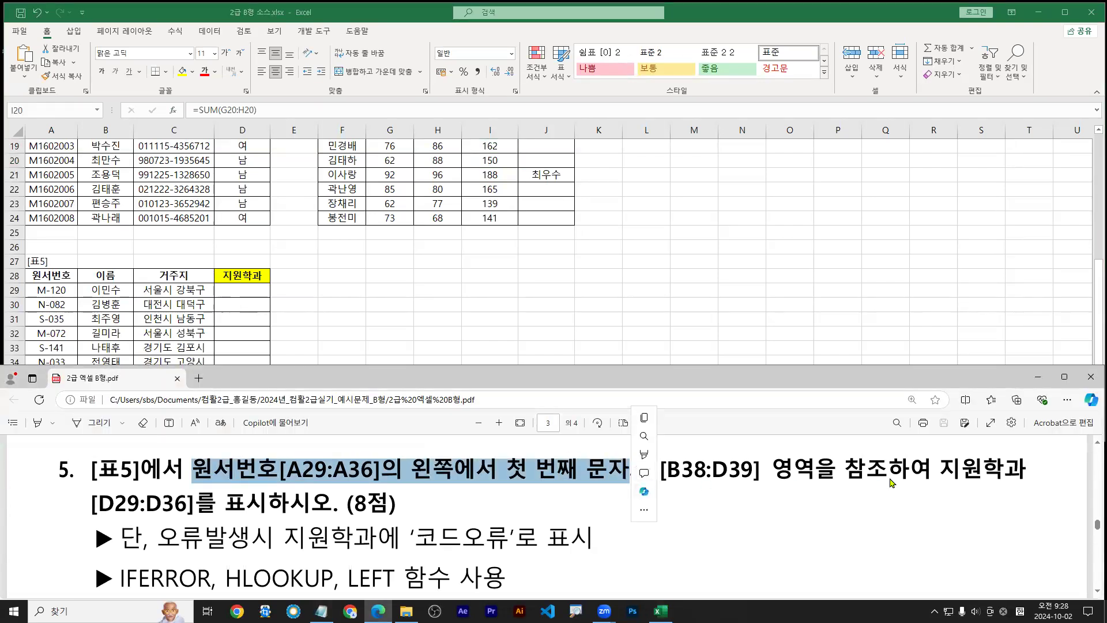
drag(662, 470, 286, 500)
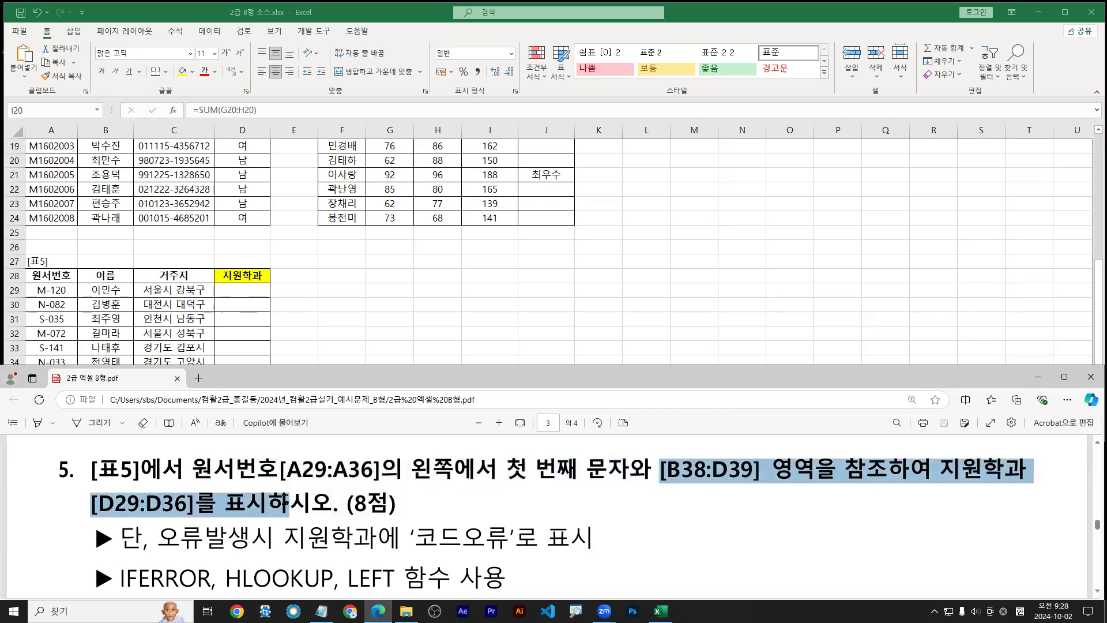
click(279, 317)
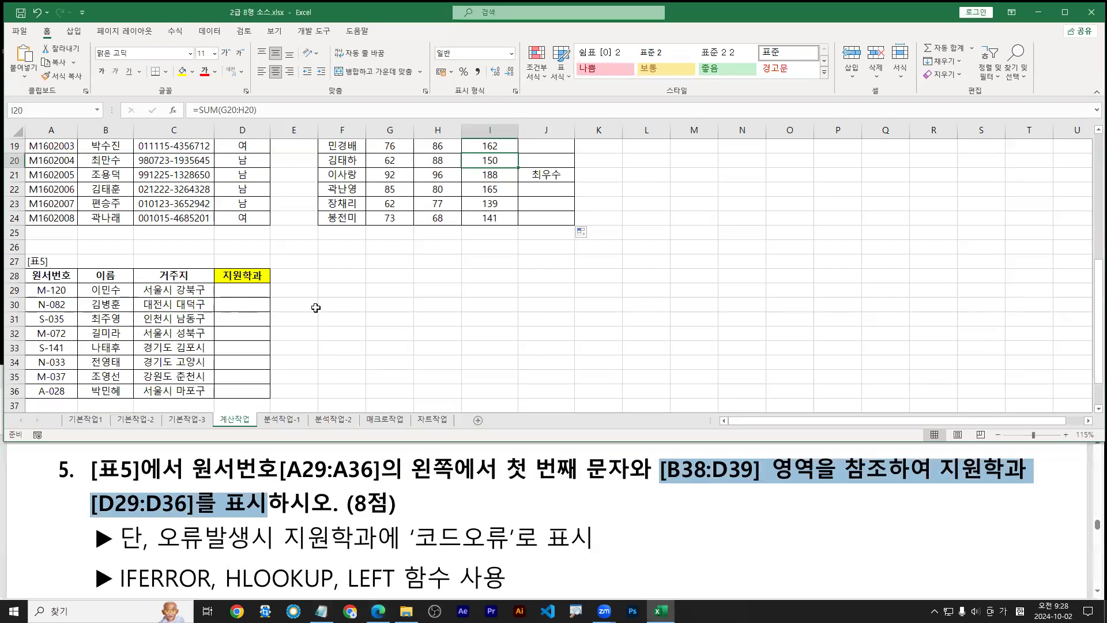
scroll(424, 315, up, 1)
scroll(316, 317, down, 1)
scroll(316, 315, down, 1)
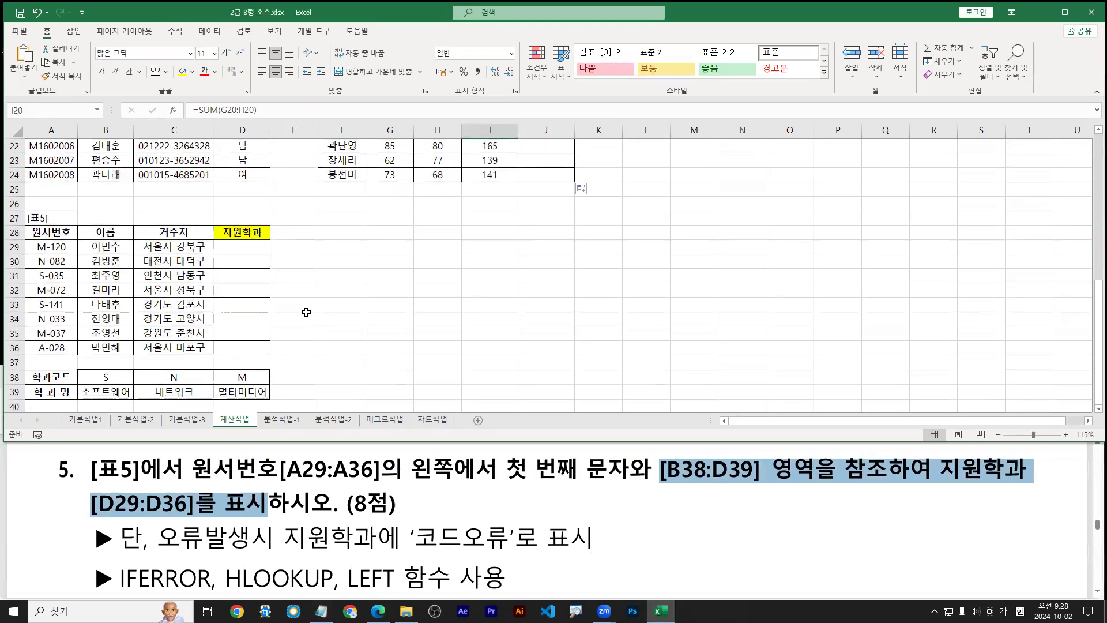
click(246, 248)
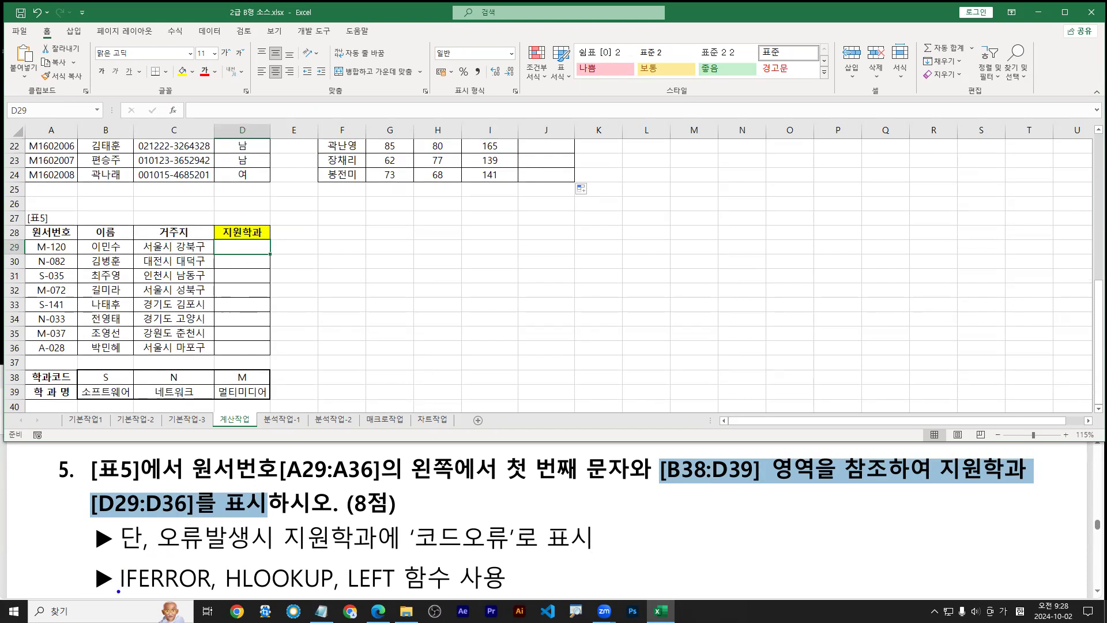
drag(118, 593, 211, 592)
drag(154, 552, 597, 551)
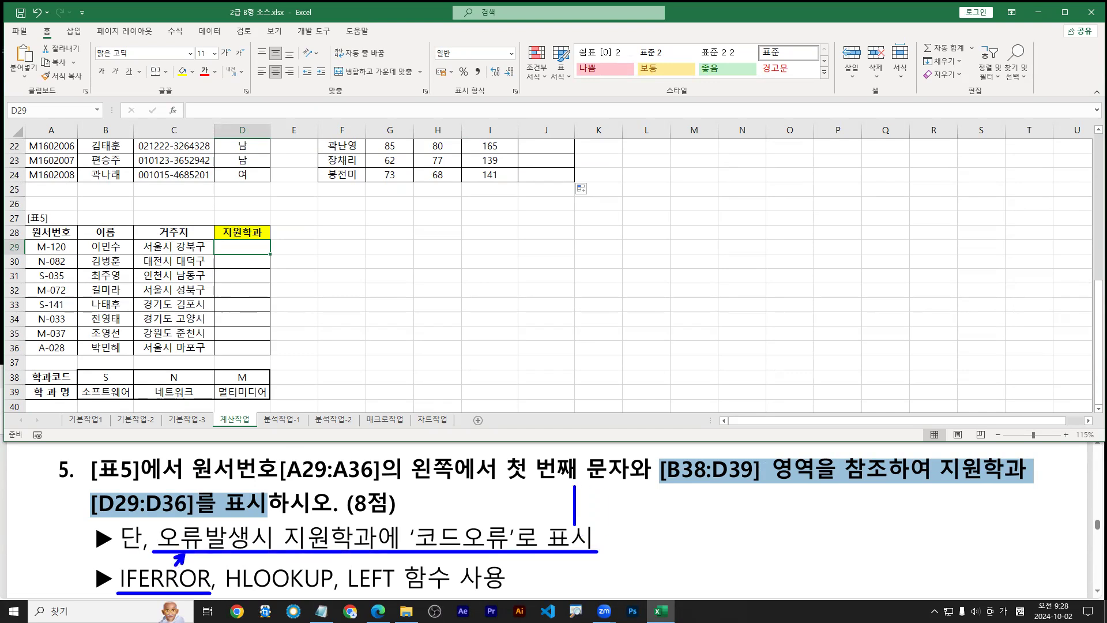
text(=iferror()
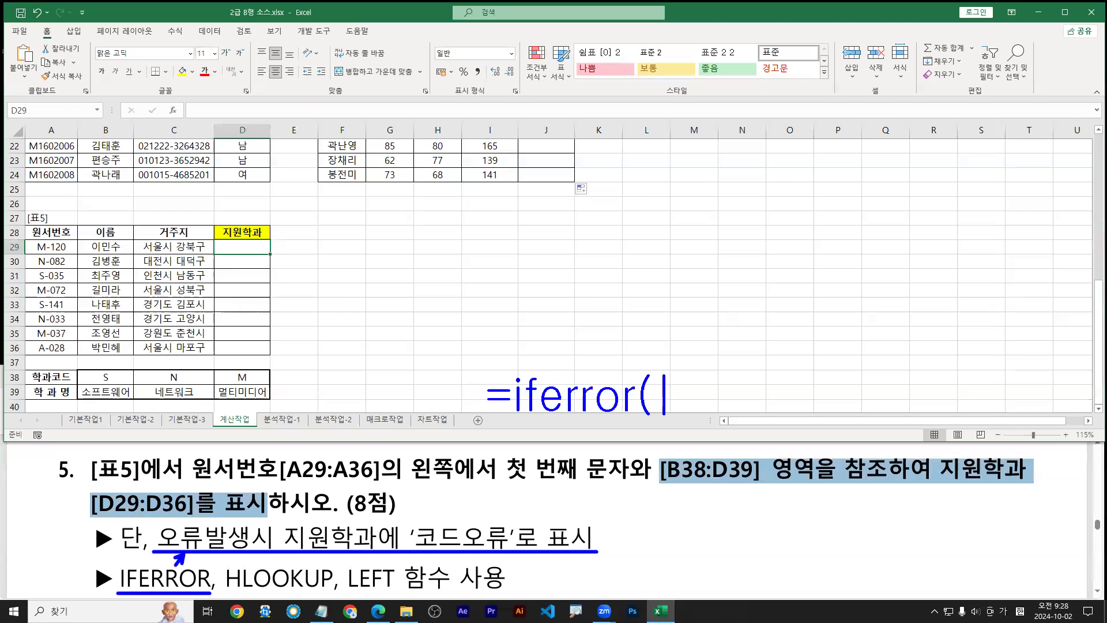
text(값 )
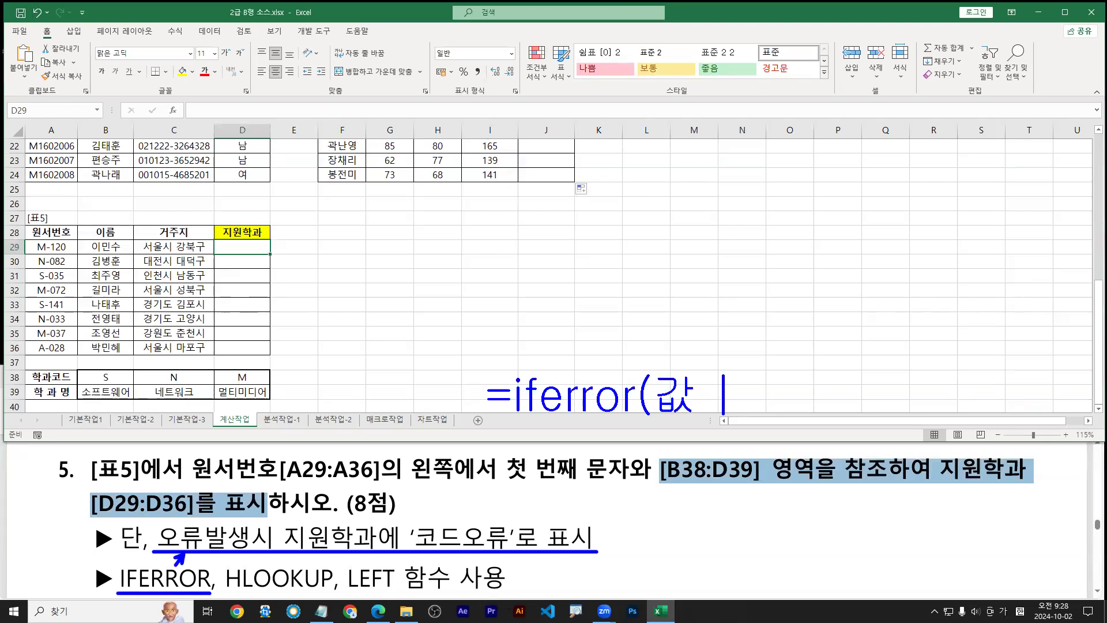
text(또는 )
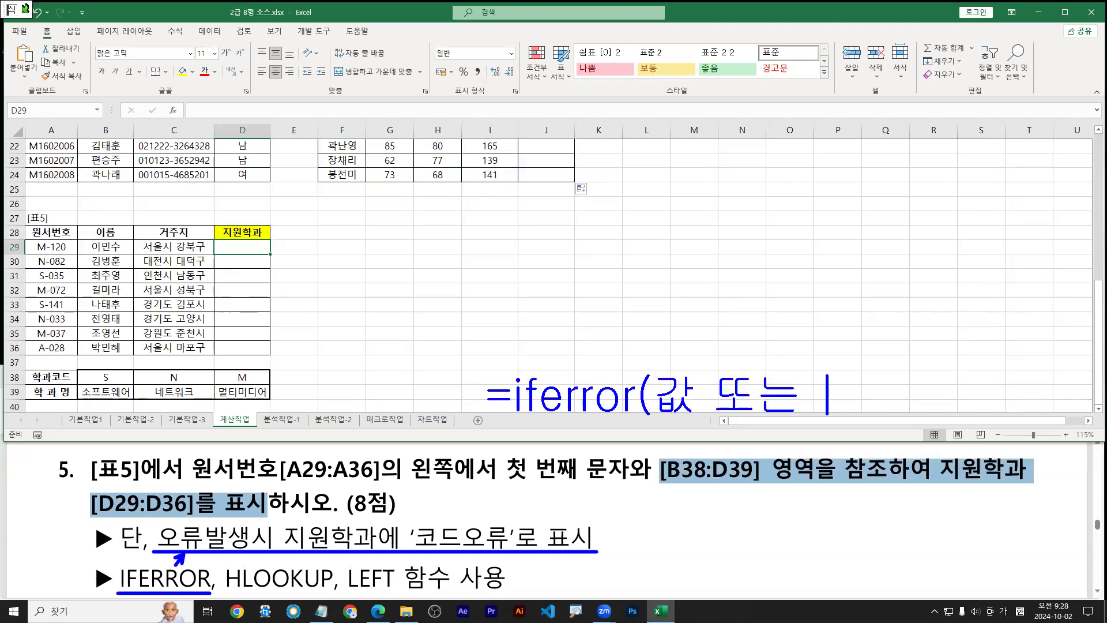
text(식, )
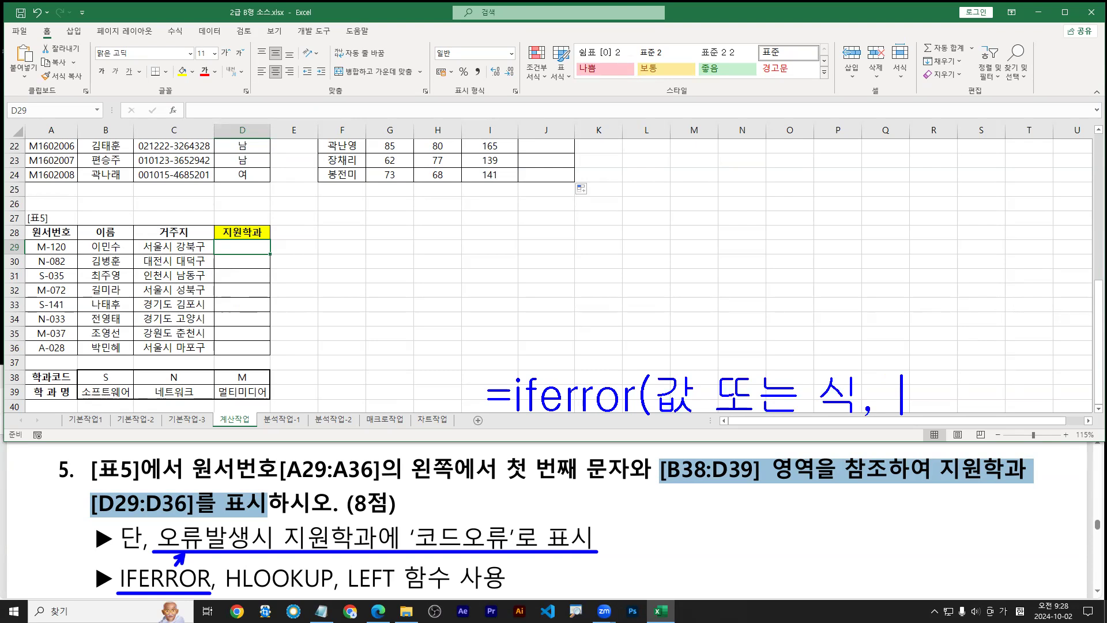
text(")
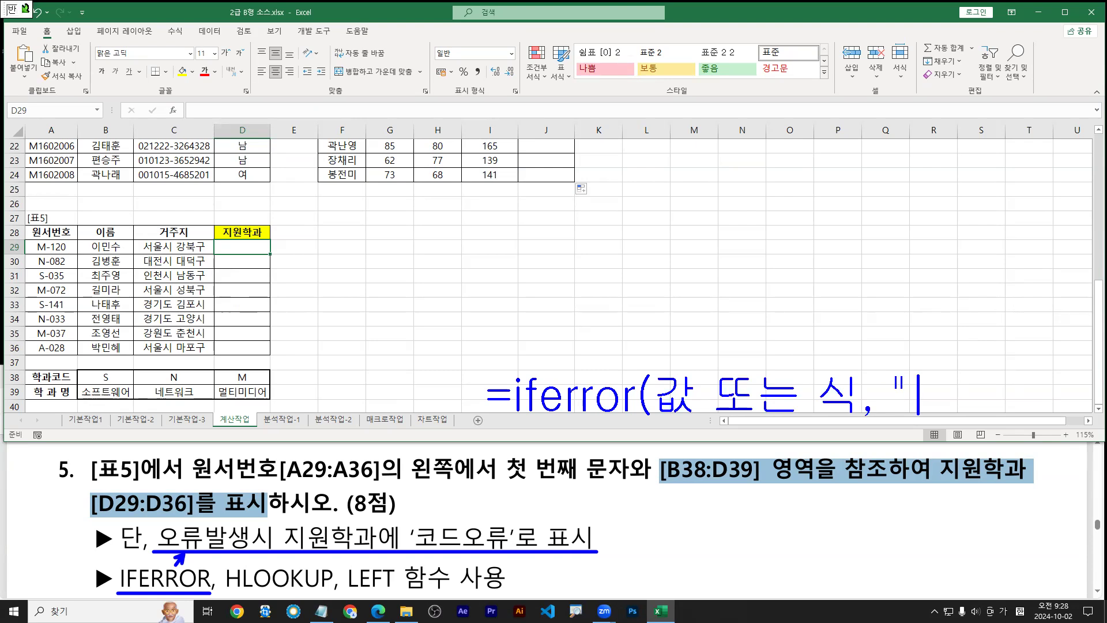
text(반환값"))
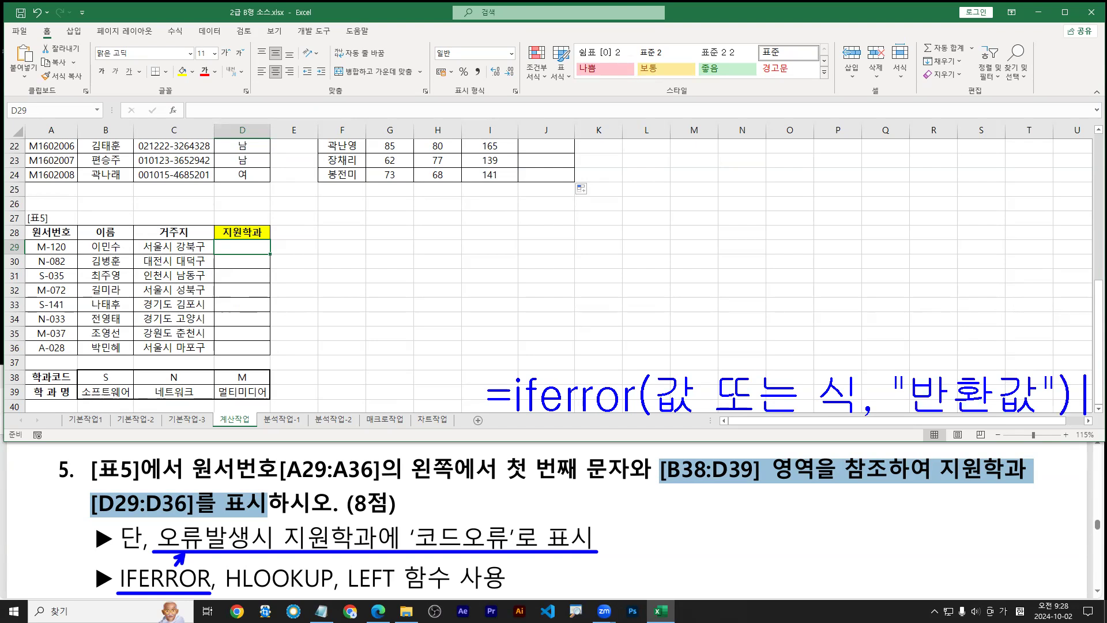
key(Escape)
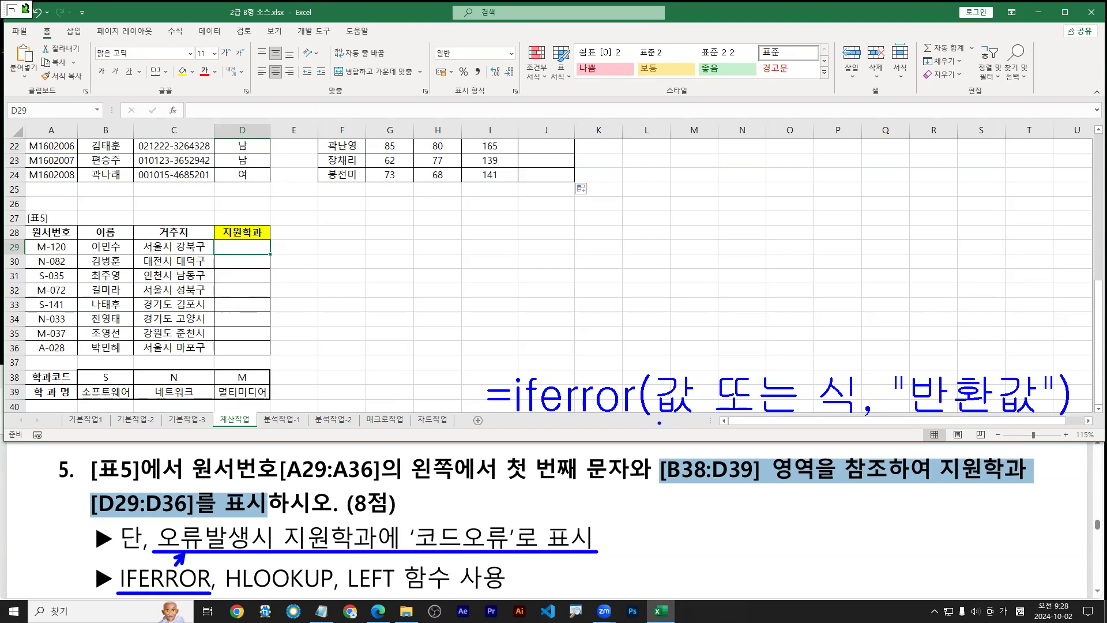
drag(659, 422, 1041, 422)
drag(972, 351, 972, 370)
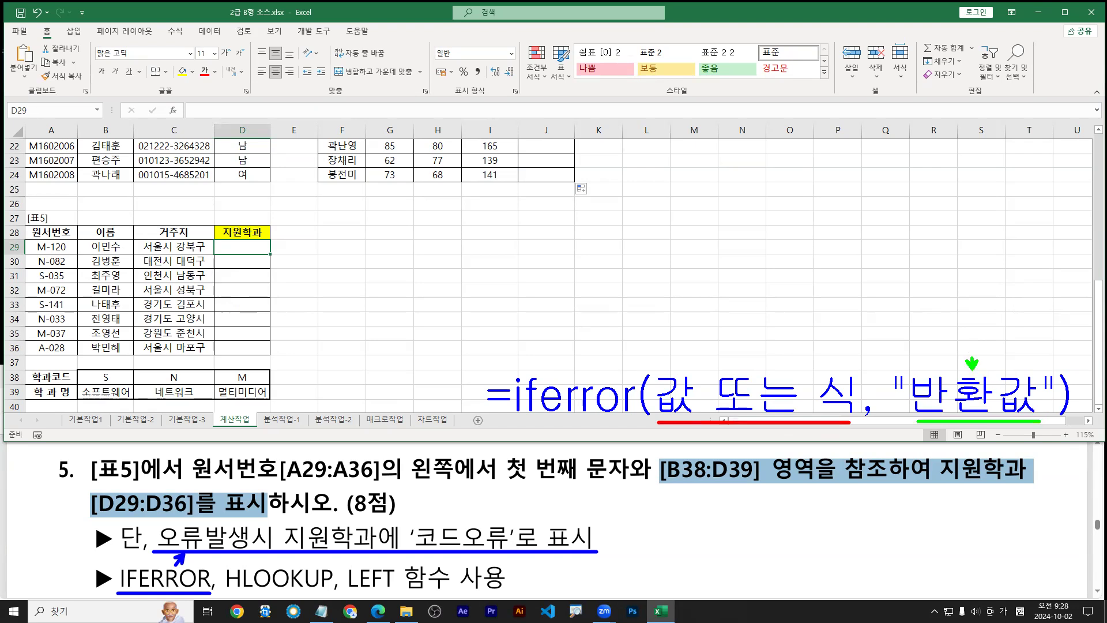
drag(929, 299, 929, 319)
drag(924, 321, 957, 307)
mouse_move(940, 315)
mouse_down()
mouse_move(965, 314)
mouse_move(962, 326)
mouse_move(975, 312)
mouse_up()
click(975, 302)
mouse_move(986, 293)
mouse_down()
mouse_move(986, 312)
mouse_move(984, 302)
mouse_up()
mouse_move(993, 291)
mouse_down()
mouse_move(993, 320)
mouse_move(1007, 327)
mouse_move(998, 315)
mouse_up()
drag(1003, 306, 1013, 317)
mouse_move(1020, 300)
mouse_down()
mouse_move(1021, 332)
mouse_move(1035, 314)
mouse_move(1048, 320)
mouse_up()
drag(1048, 300, 1050, 339)
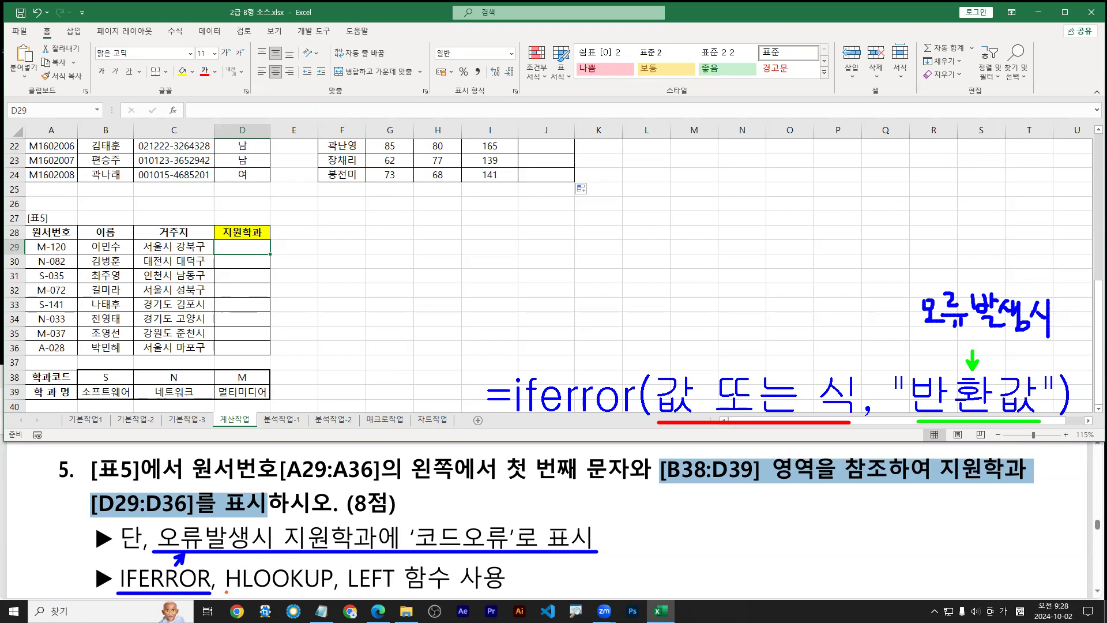
drag(228, 593, 337, 593)
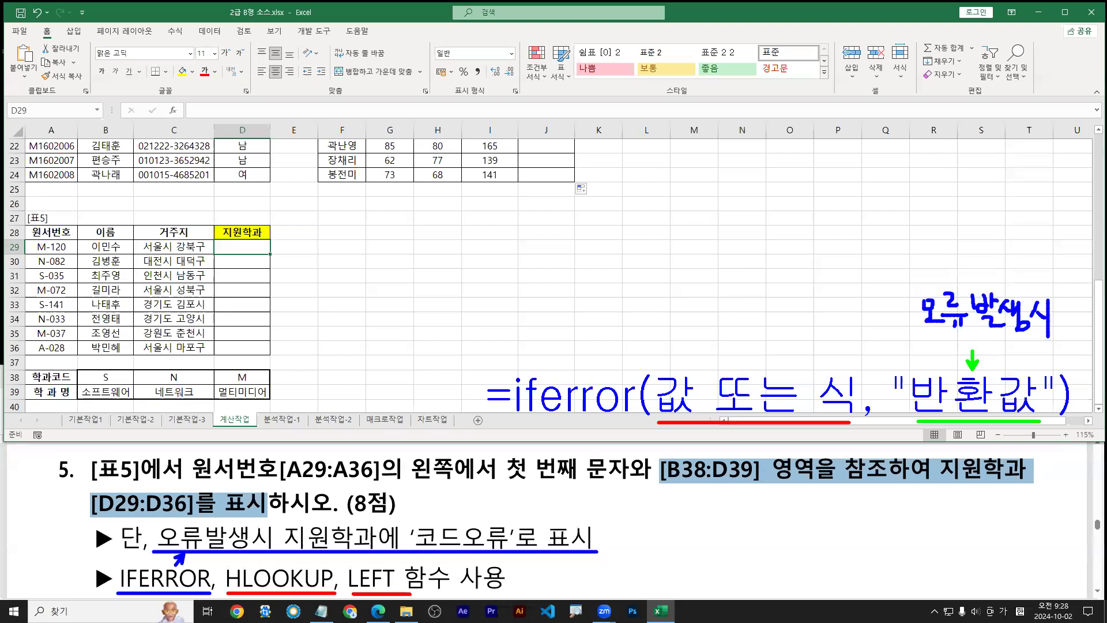
drag(350, 592, 397, 592)
drag(404, 482, 1027, 485)
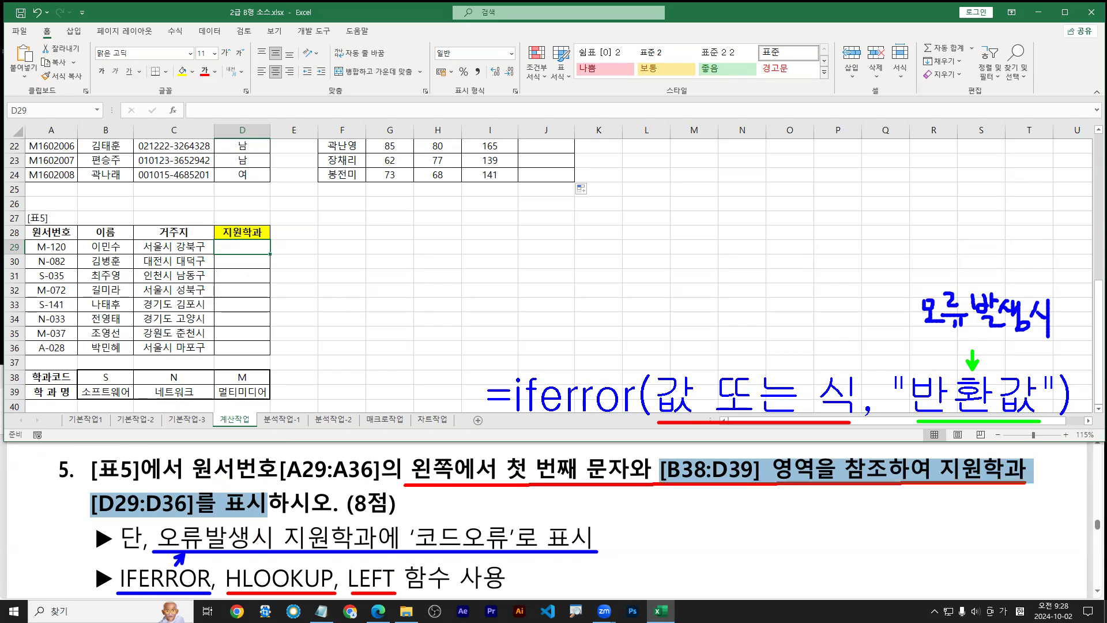
drag(935, 451, 1037, 491)
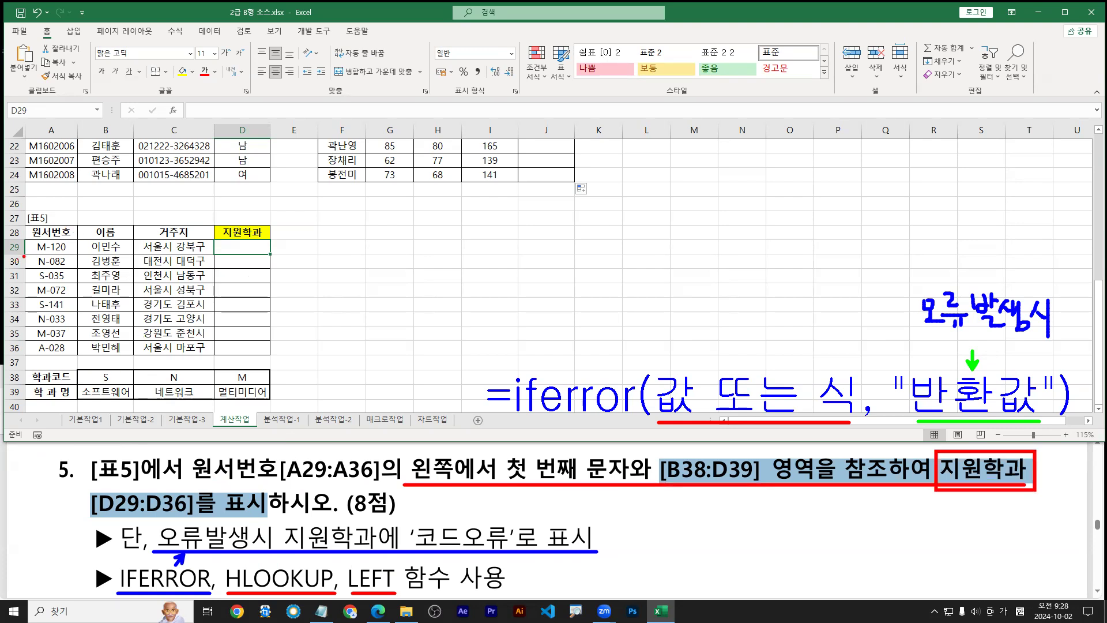
drag(24, 256, 274, 255)
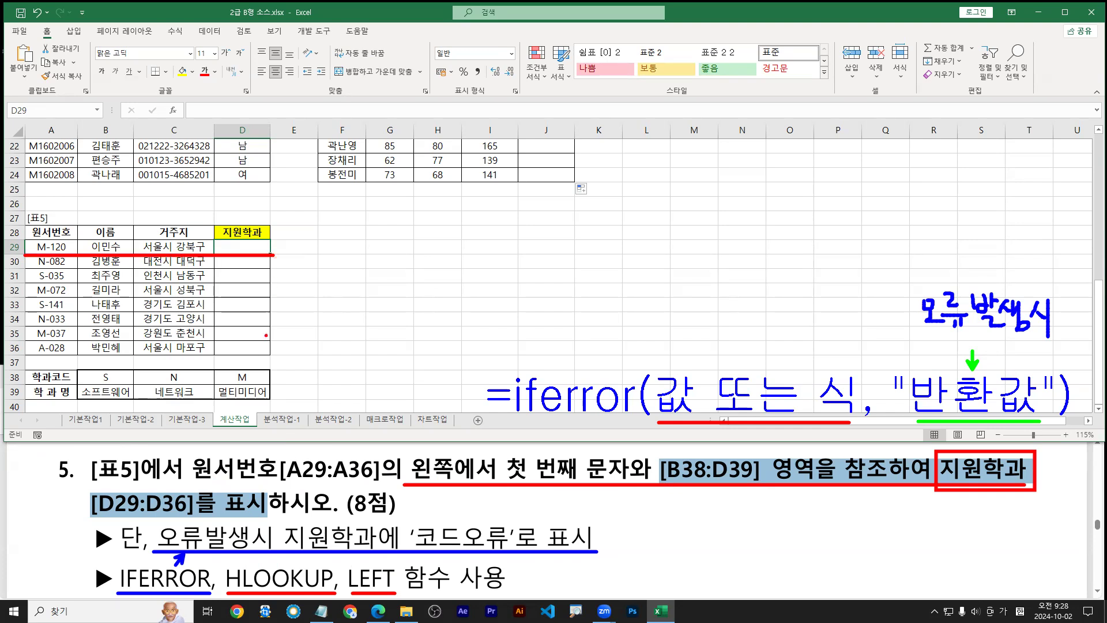
drag(399, 453, 633, 486)
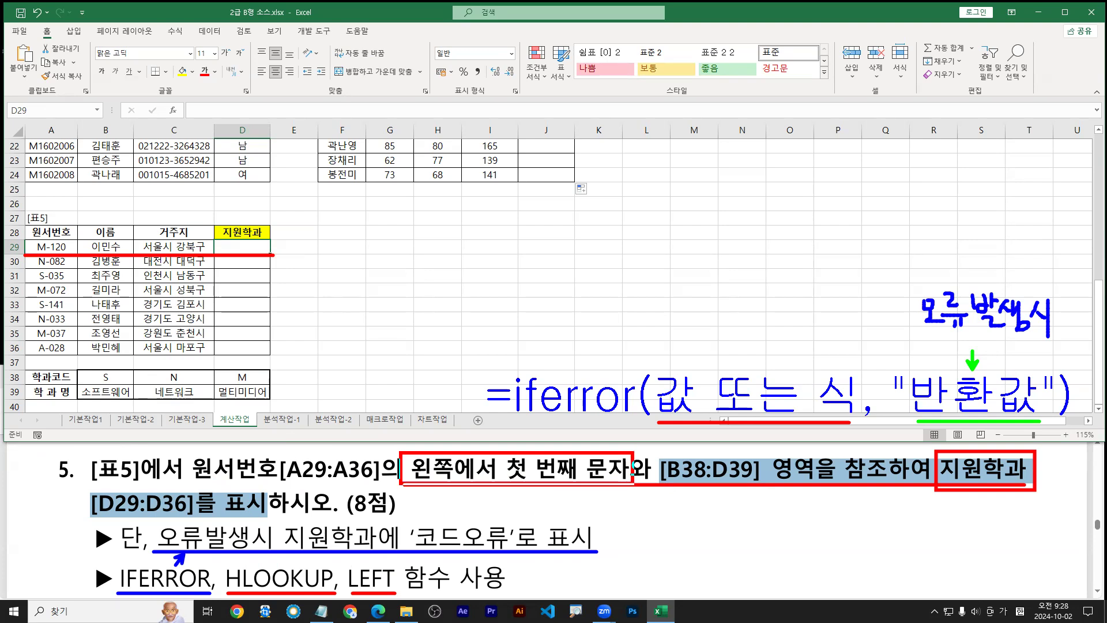
mouse_move(30, 237)
mouse_down()
mouse_move(241, 369)
mouse_move(232, 373)
mouse_move(238, 366)
mouse_up()
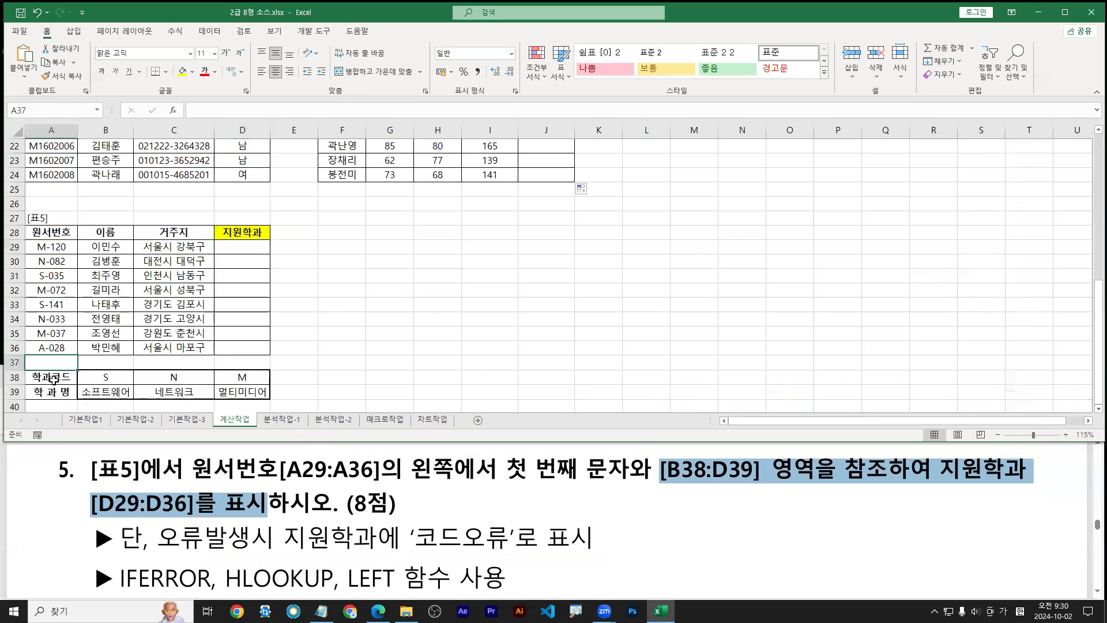
drag(52, 377, 244, 384)
Paste a transposed copy of the code table into F29:G32 and widen column G
right_click(244, 385)
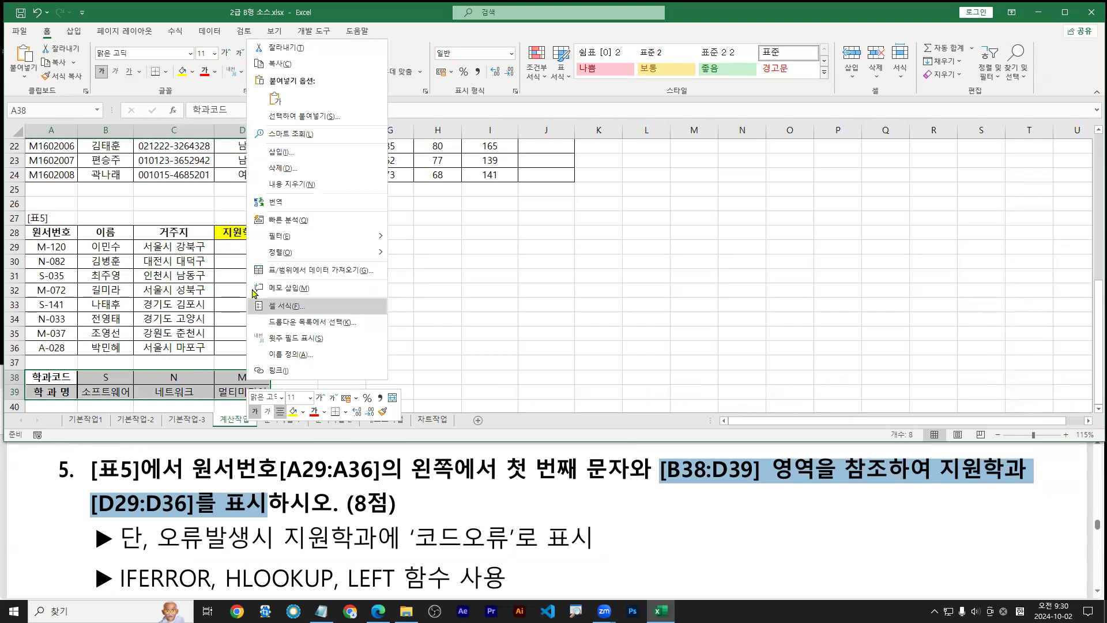
click(281, 64)
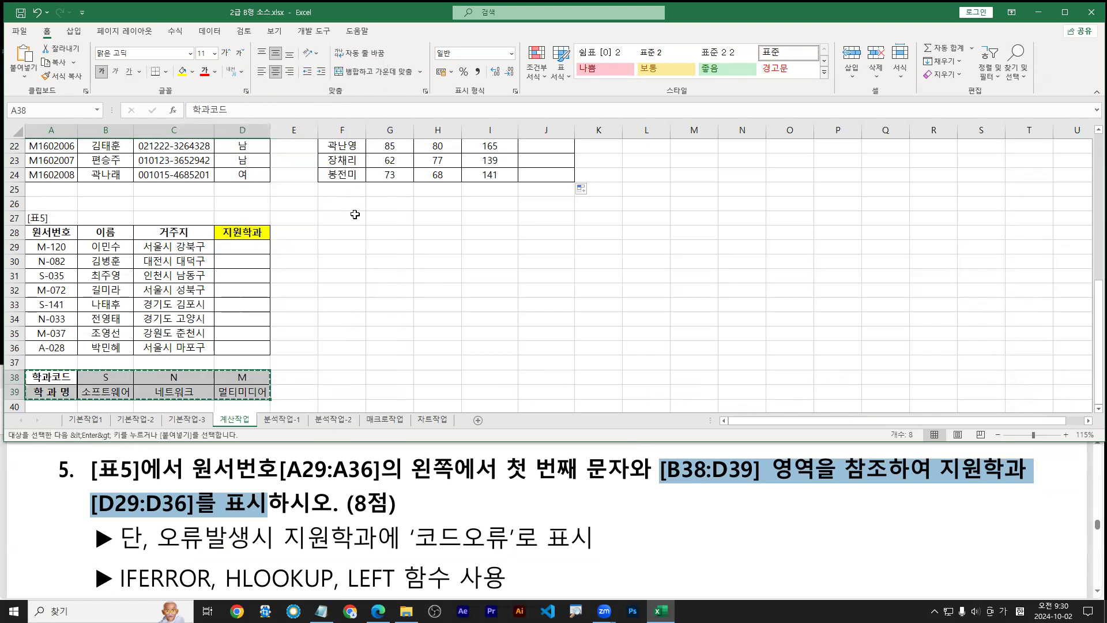
click(346, 245)
right_click(346, 245)
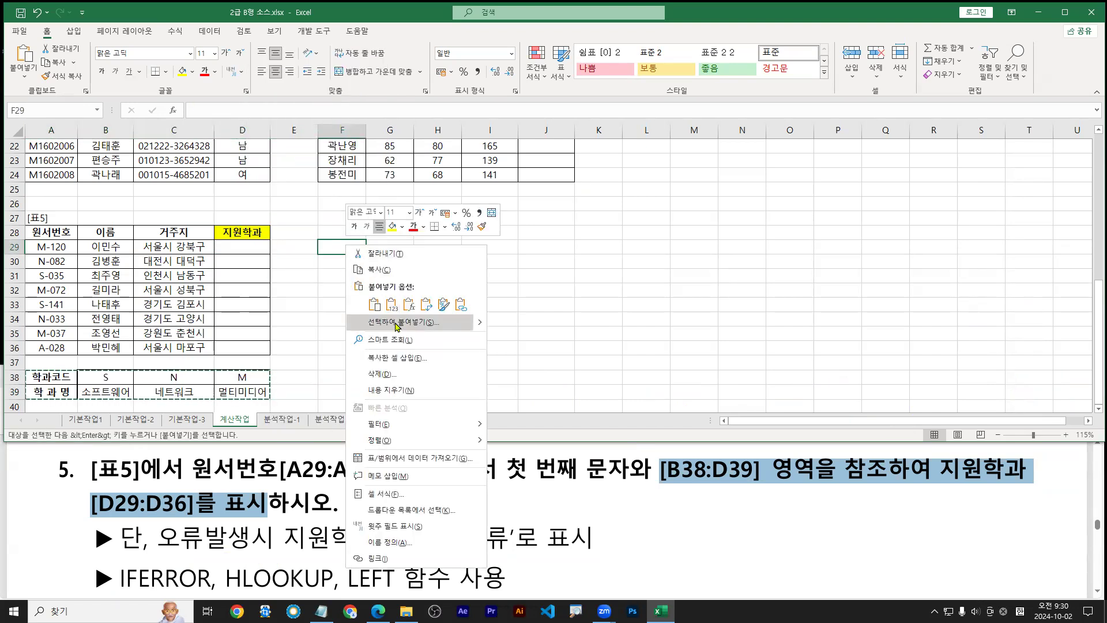
click(403, 322)
click(412, 390)
click(426, 411)
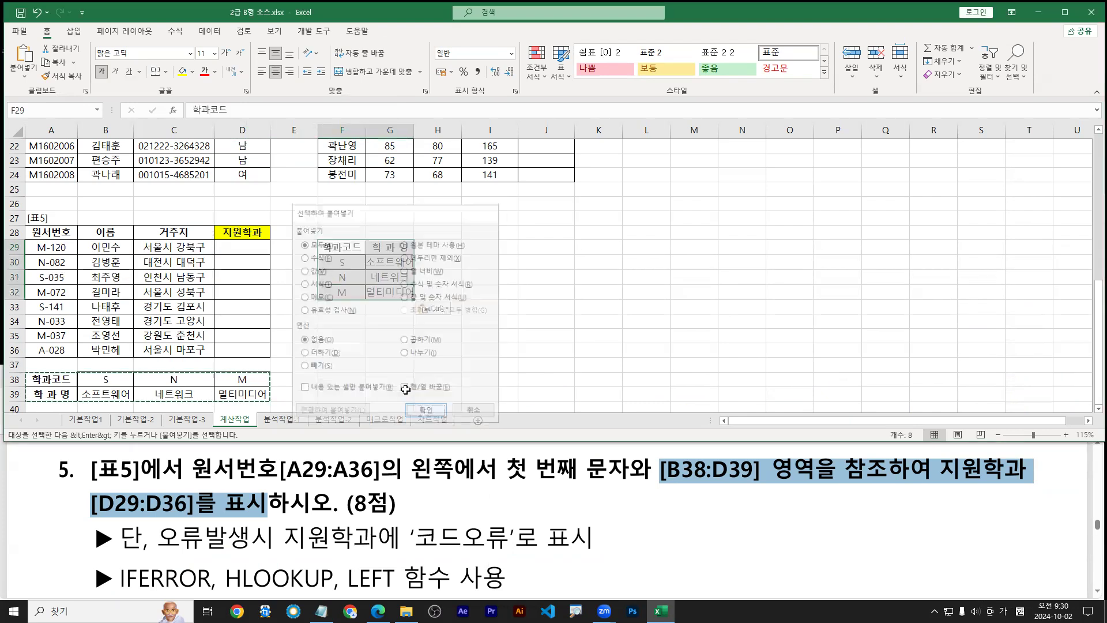
double_click(413, 130)
Compare the vertical F30:G32 codes and names with the horizontal B38:D39 rows
drag(357, 265, 388, 290)
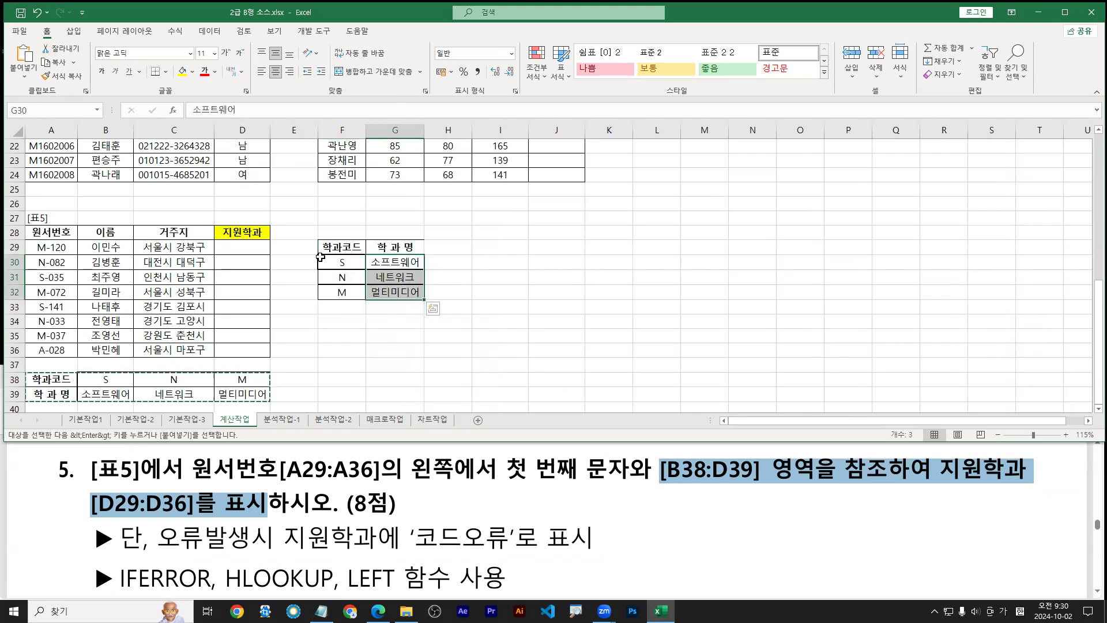
drag(317, 256, 363, 298)
key(b)
drag(369, 256, 426, 300)
mouse_move(344, 235)
mouse_down()
mouse_move(341, 252)
mouse_move(413, 248)
mouse_move(442, 296)
mouse_move(451, 283)
mouse_up()
key(r)
drag(79, 371, 268, 386)
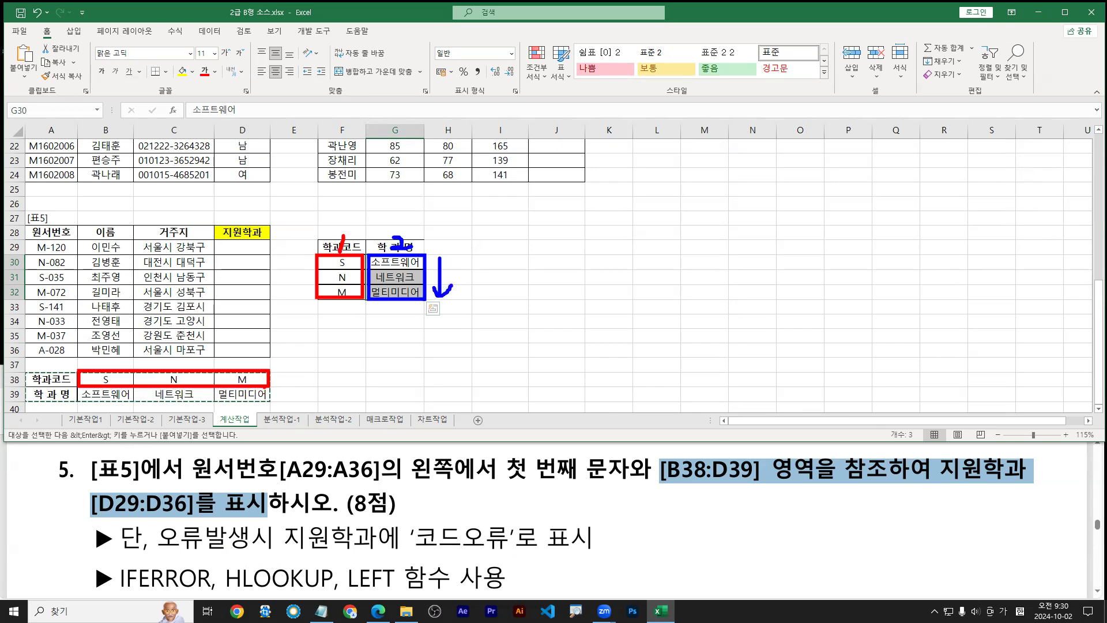
mouse_move(79, 390)
mouse_down()
mouse_move(259, 391)
mouse_move(270, 404)
mouse_move(202, 401)
mouse_up()
mouse_move(126, 414)
mouse_down()
mouse_move(222, 413)
mouse_move(225, 423)
mouse_up()
key(r)
mouse_move(65, 367)
mouse_down()
mouse_move(58, 385)
mouse_move(67, 400)
mouse_up()
key(b)
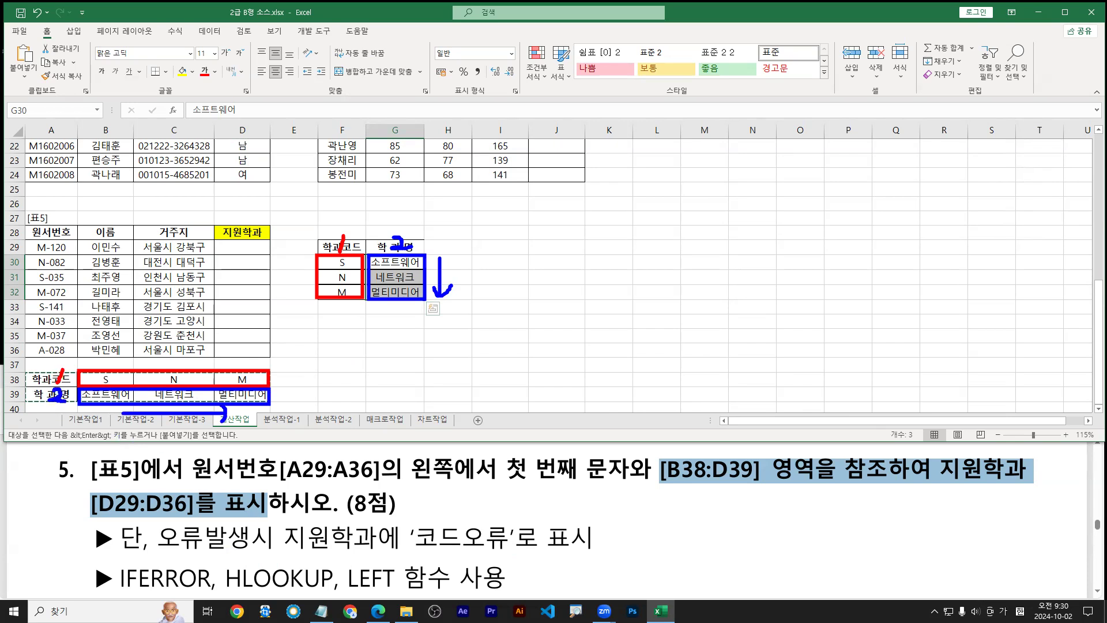
Mark HLOOKUP in the task text and note H for horizontal lookup
drag(226, 587, 329, 591)
key(r)
mouse_move(454, 230)
mouse_down()
mouse_move(463, 247)
mouse_move(474, 226)
mouse_up()
drag(90, 414, 90, 450)
mouse_move(92, 434)
mouse_down()
mouse_move(107, 435)
mouse_move(108, 451)
mouse_up()
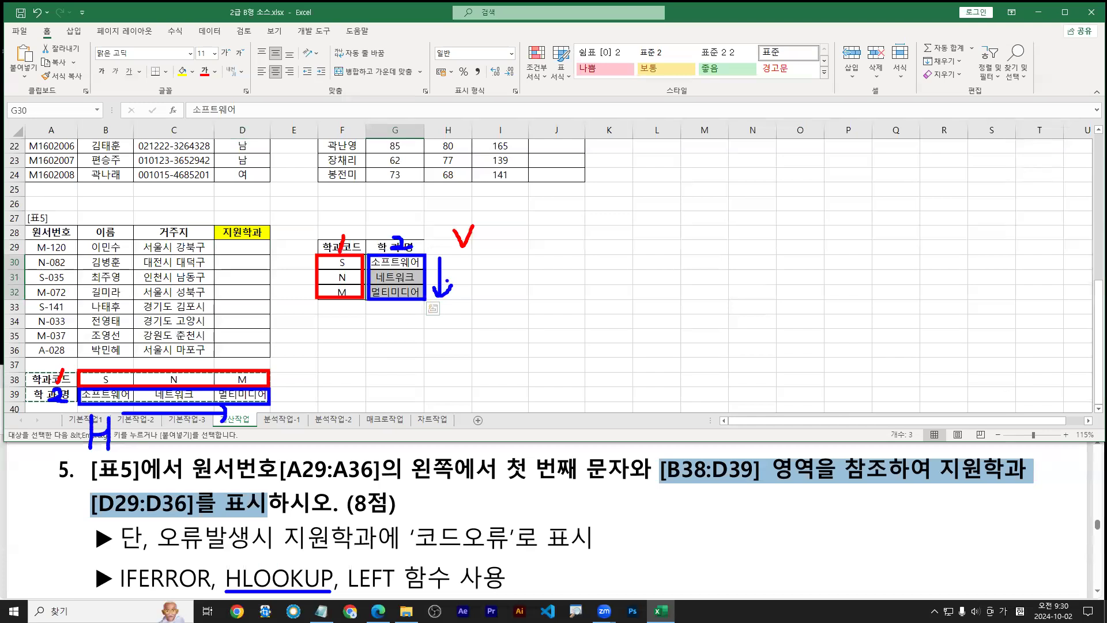
drag(442, 258, 442, 303)
mouse_move(456, 228)
mouse_down()
mouse_move(462, 250)
mouse_move(476, 223)
mouse_up()
mouse_move(86, 416)
mouse_down()
mouse_move(86, 448)
mouse_move(107, 429)
mouse_up()
drag(108, 416, 108, 459)
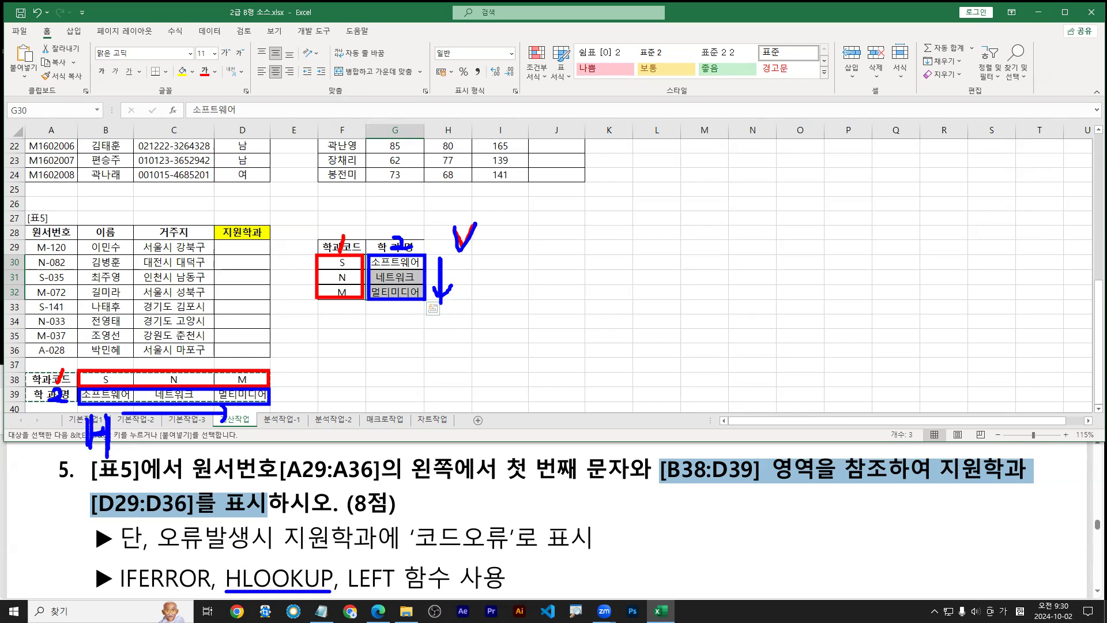
key(Escape)
Clear All on the F29:G32 helper table
drag(342, 247, 397, 292)
click(943, 74)
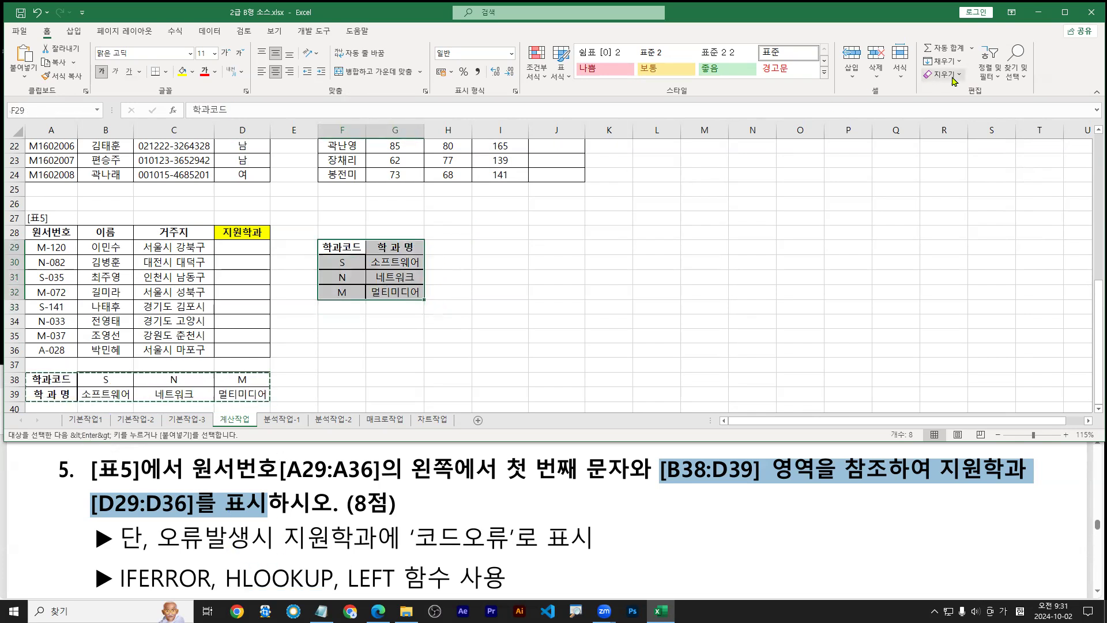
click(947, 92)
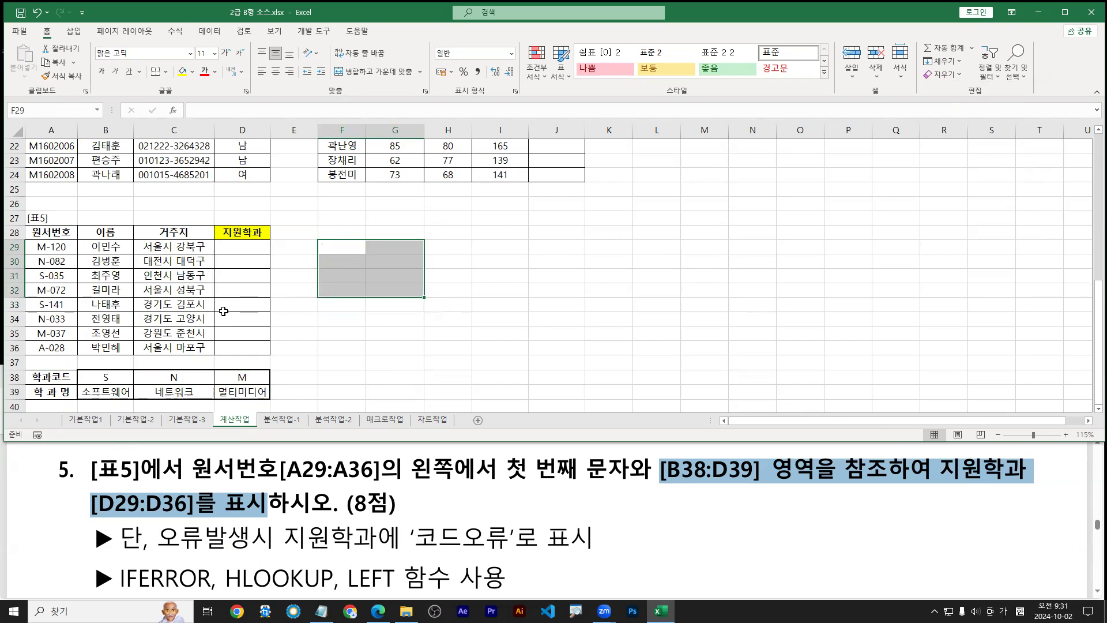
Start =HLOOKUP( in D29 from the autocomplete list and open its Function Arguments dialog
click(236, 248)
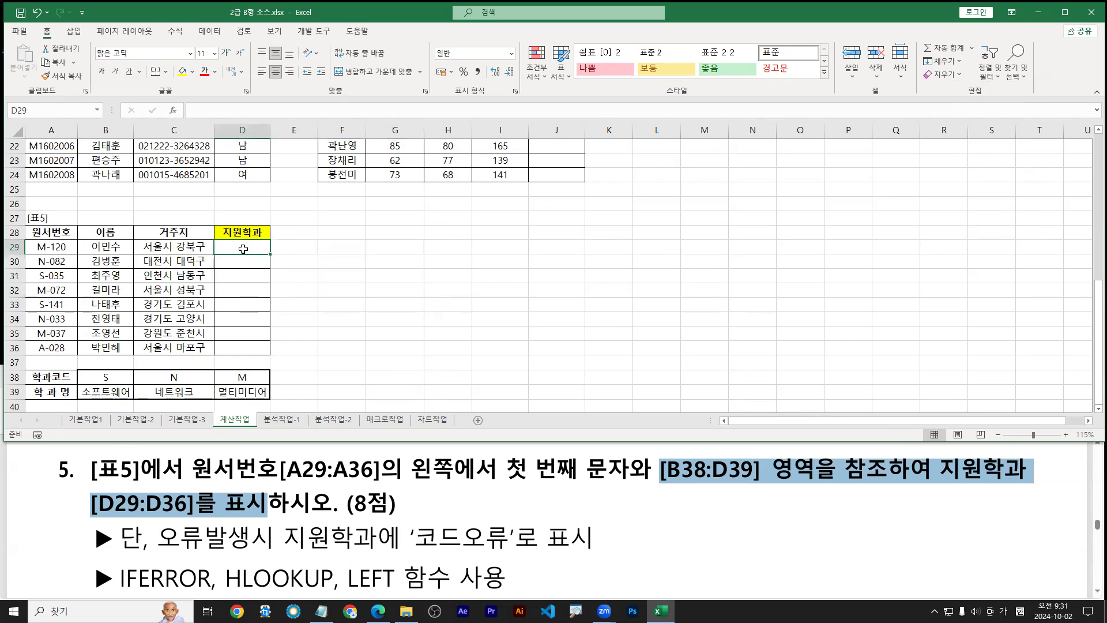
text(=)
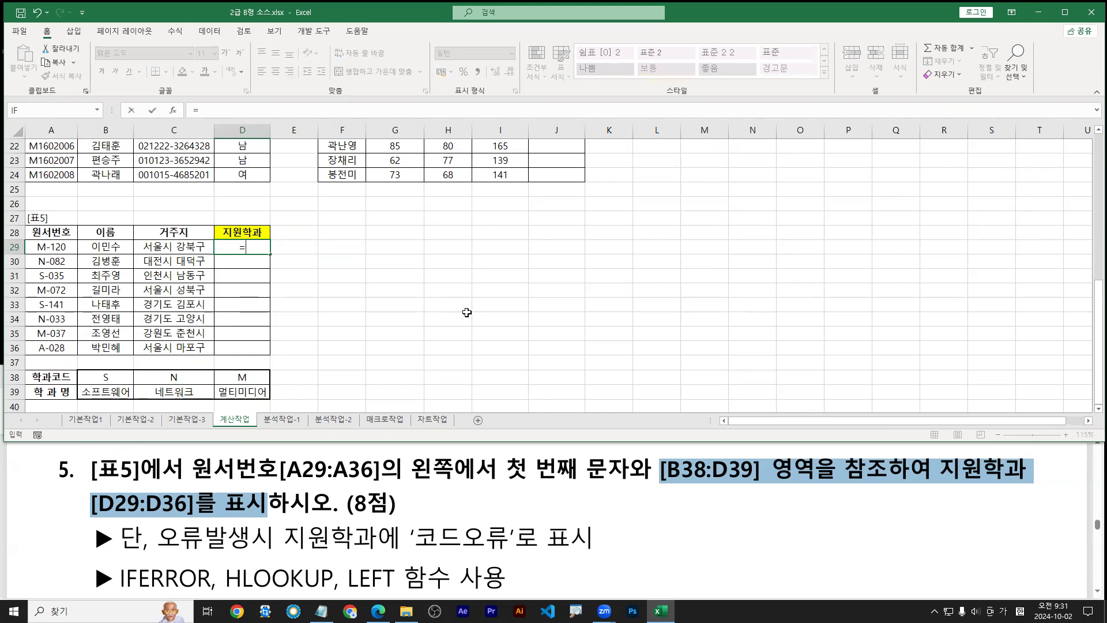
key(Hangul)
text(hloo)
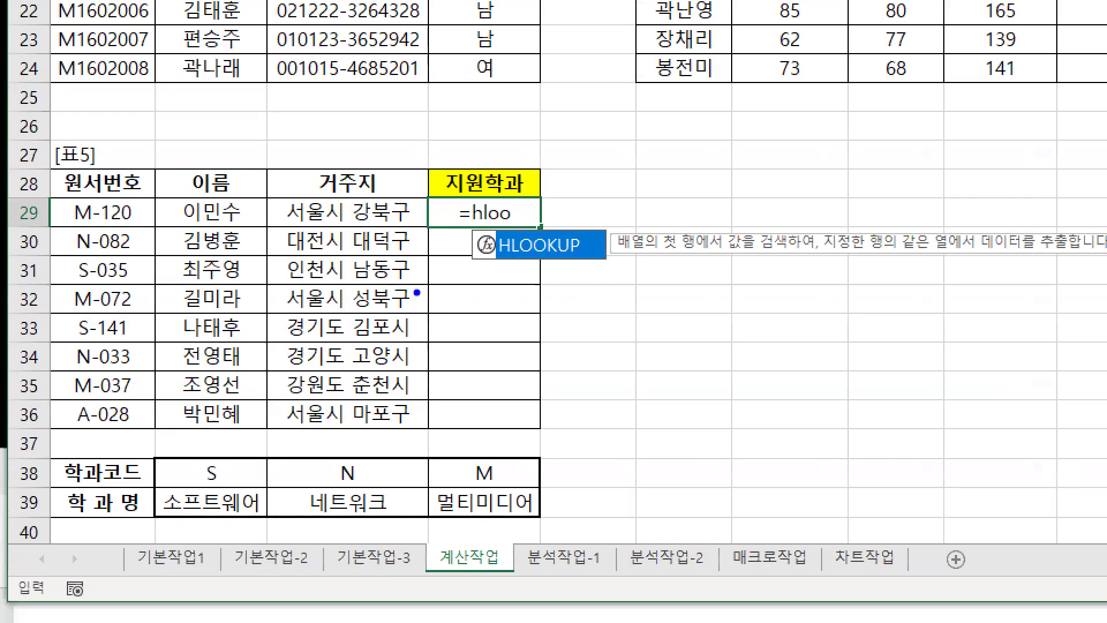
drag(541, 264, 556, 275)
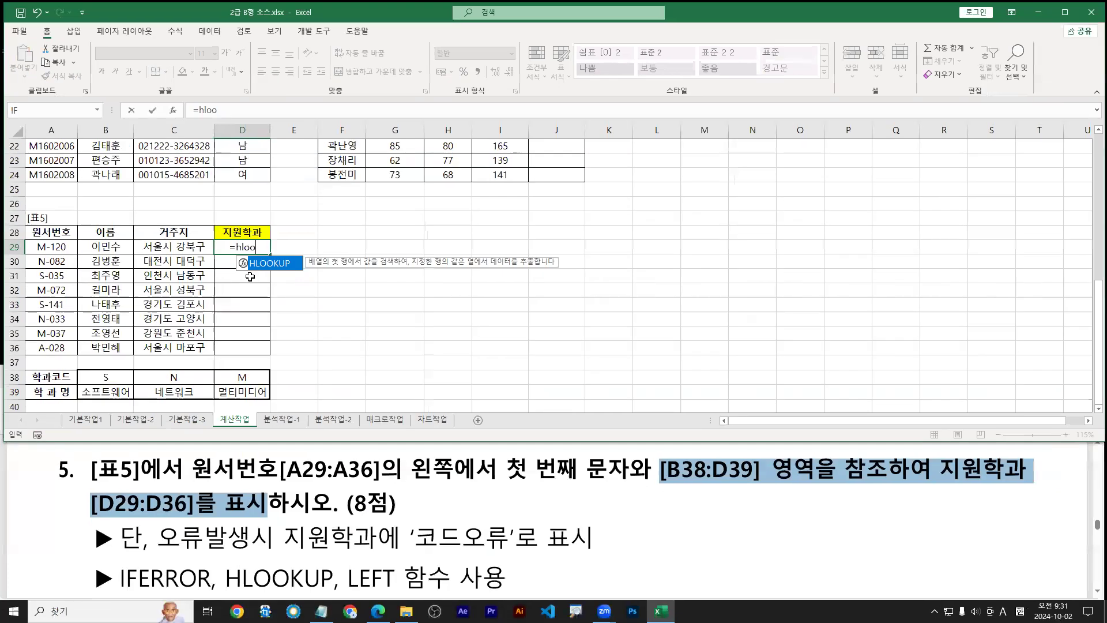
double_click(530, 244)
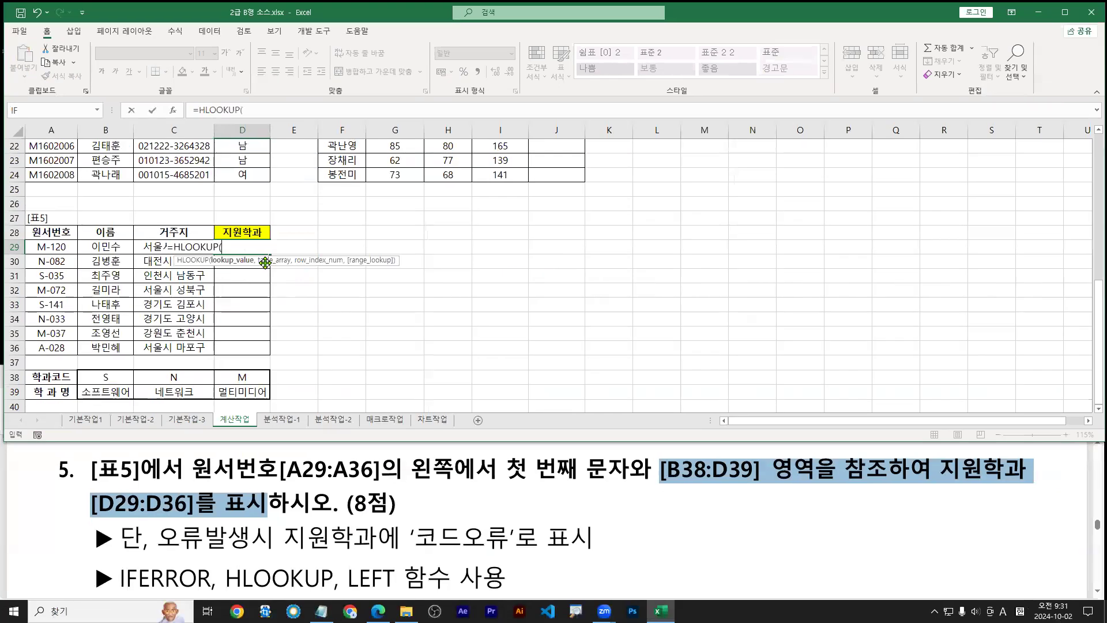
click(173, 116)
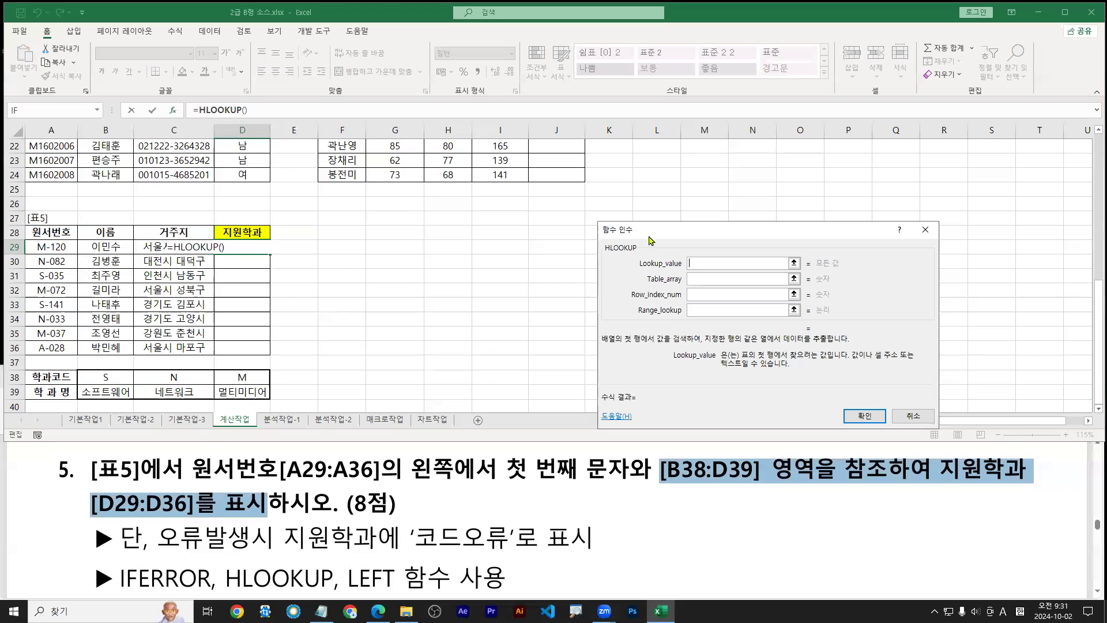
Move the HLOOKUP dialog beside [표5] and annotate the Lookup_value and Table_array explanations
drag(650, 240, 325, 243)
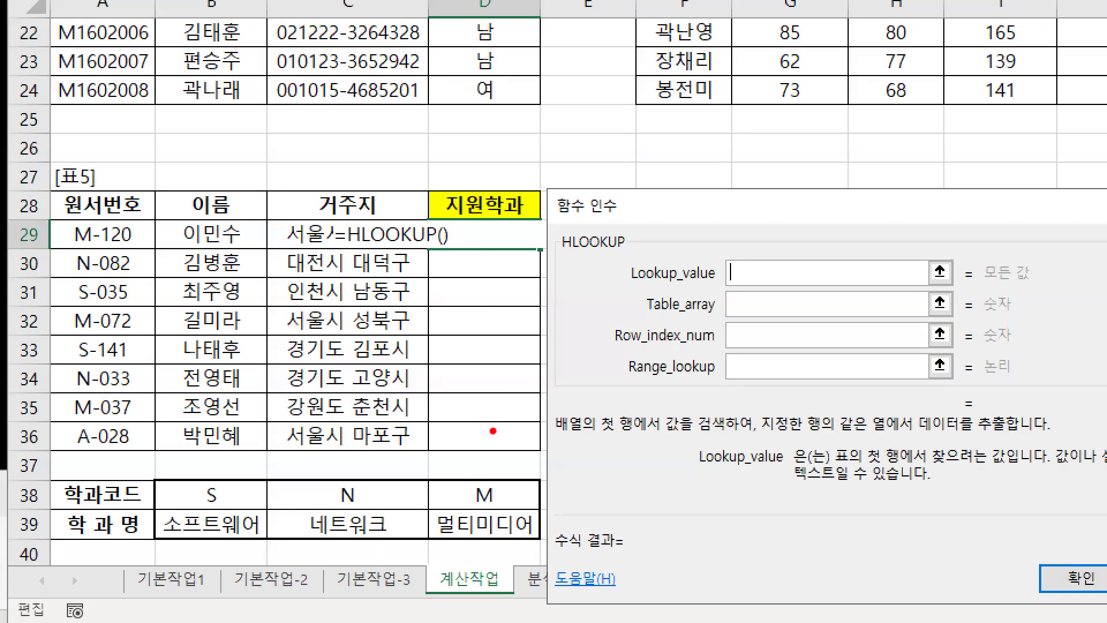
drag(837, 468, 1011, 467)
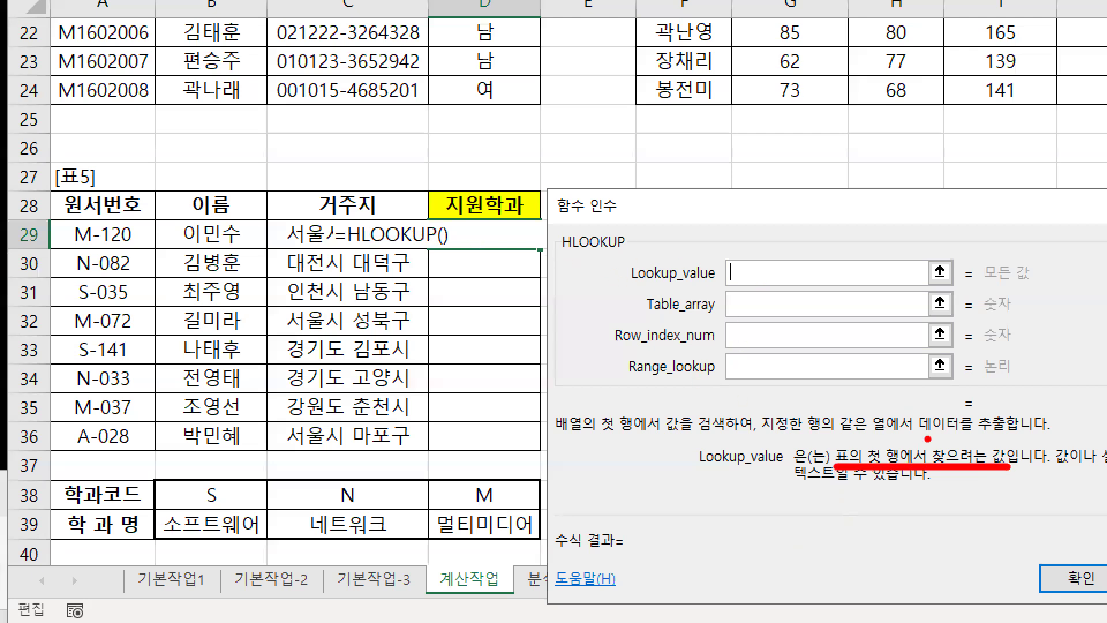
drag(845, 468, 1009, 468)
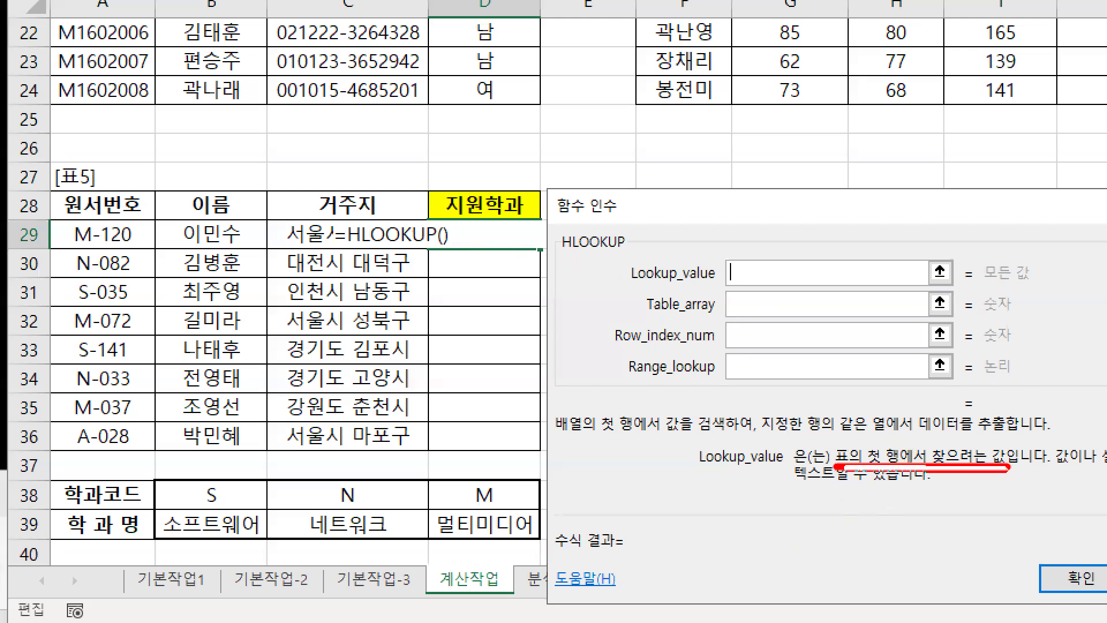
key(b)
drag(832, 442, 907, 474)
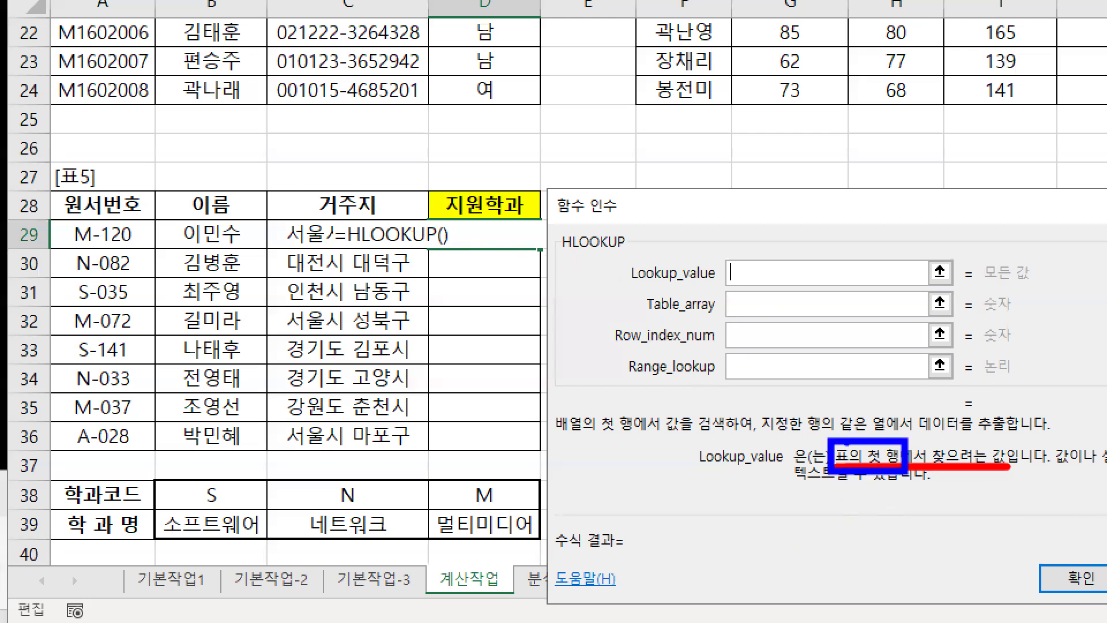
drag(640, 318, 843, 319)
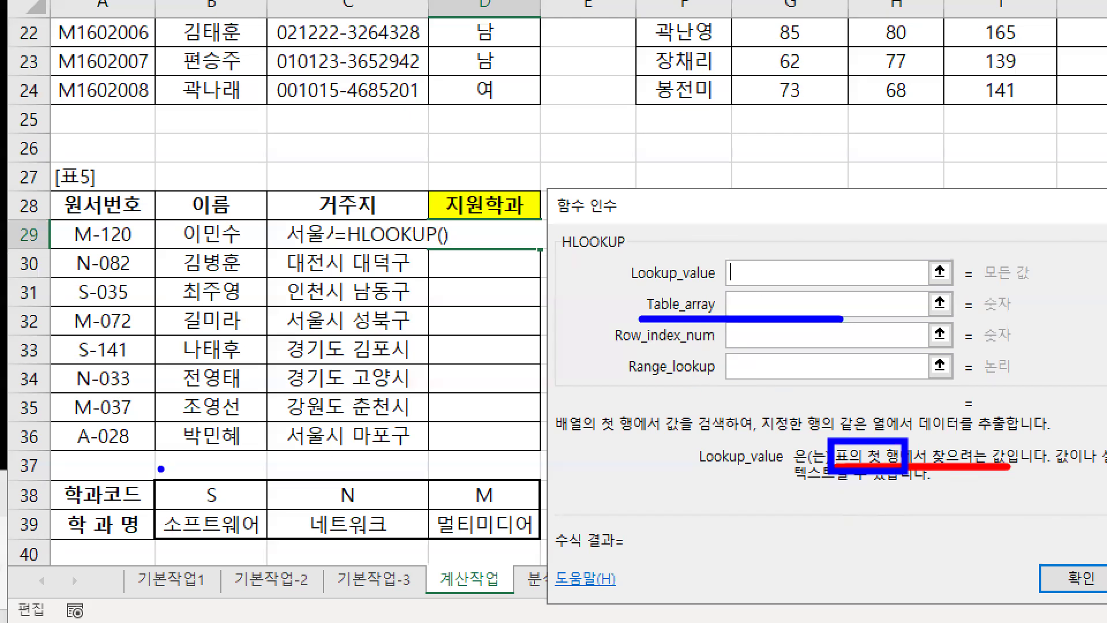
mouse_move(151, 480)
mouse_down()
mouse_move(452, 533)
mouse_move(541, 535)
mouse_move(543, 547)
mouse_move(542, 511)
mouse_up()
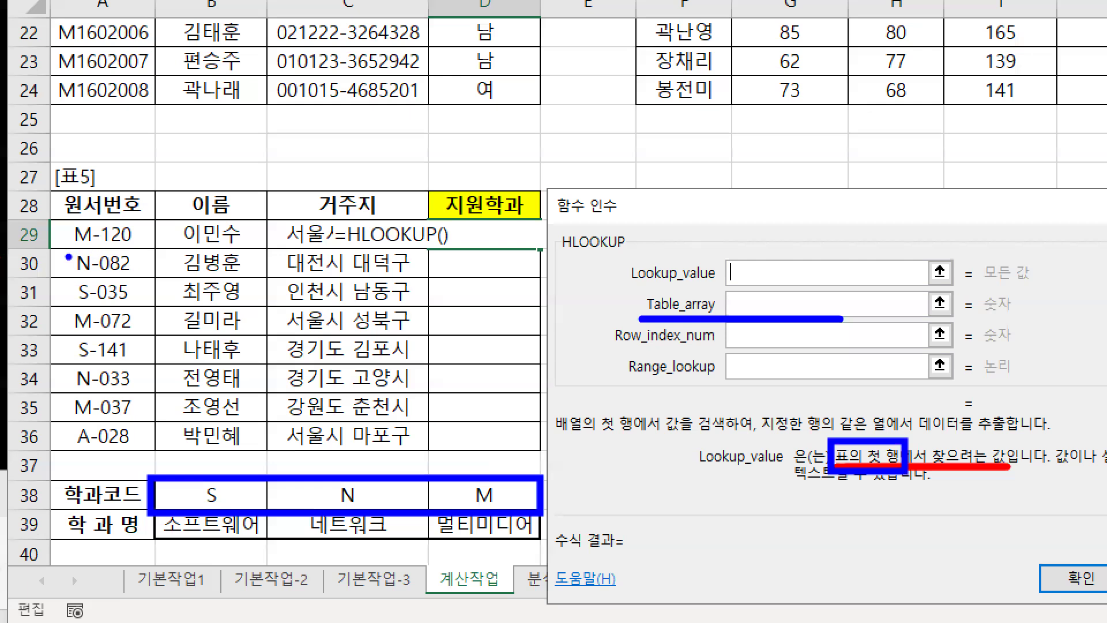
drag(49, 252, 545, 252)
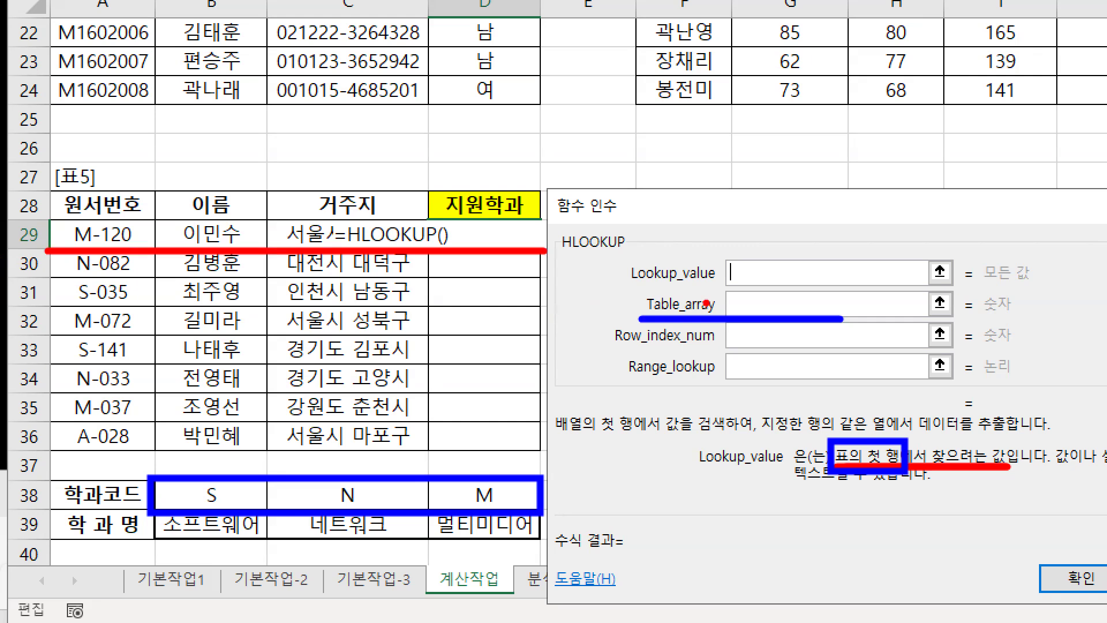
drag(740, 272, 764, 235)
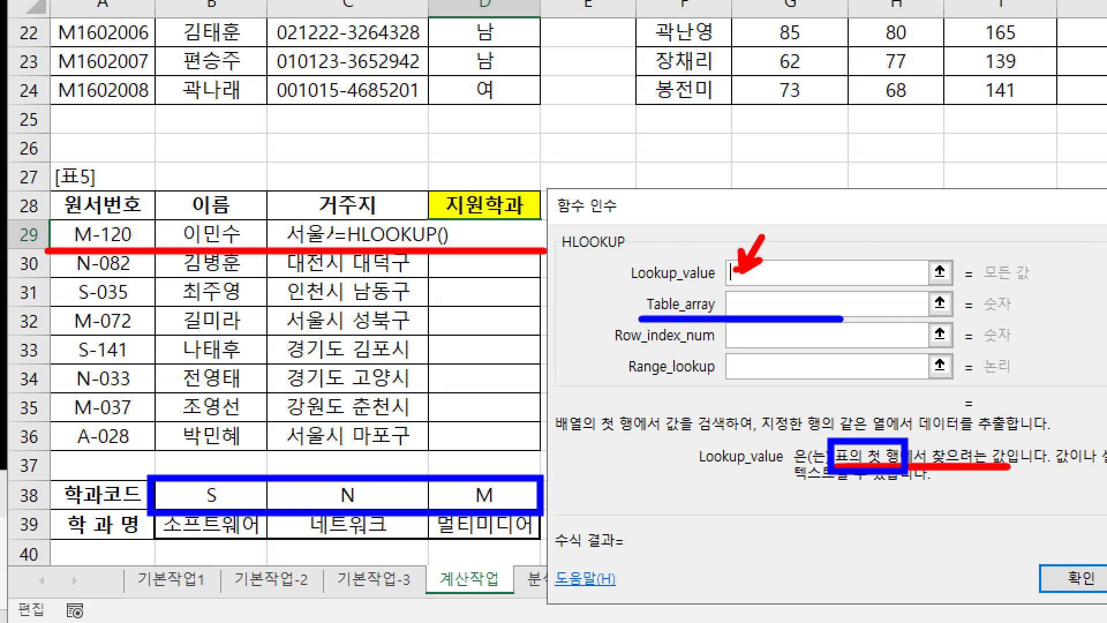
drag(68, 217, 99, 252)
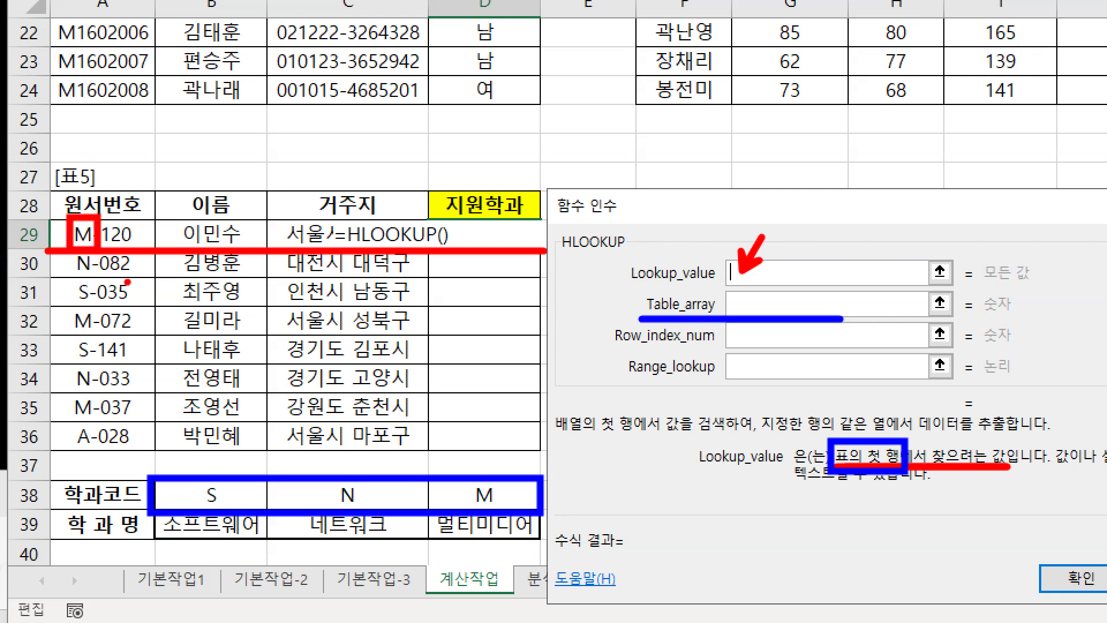
Re-mark Lookup_value, the B38:D39 code table and the M of M-120 in A29
key(e)
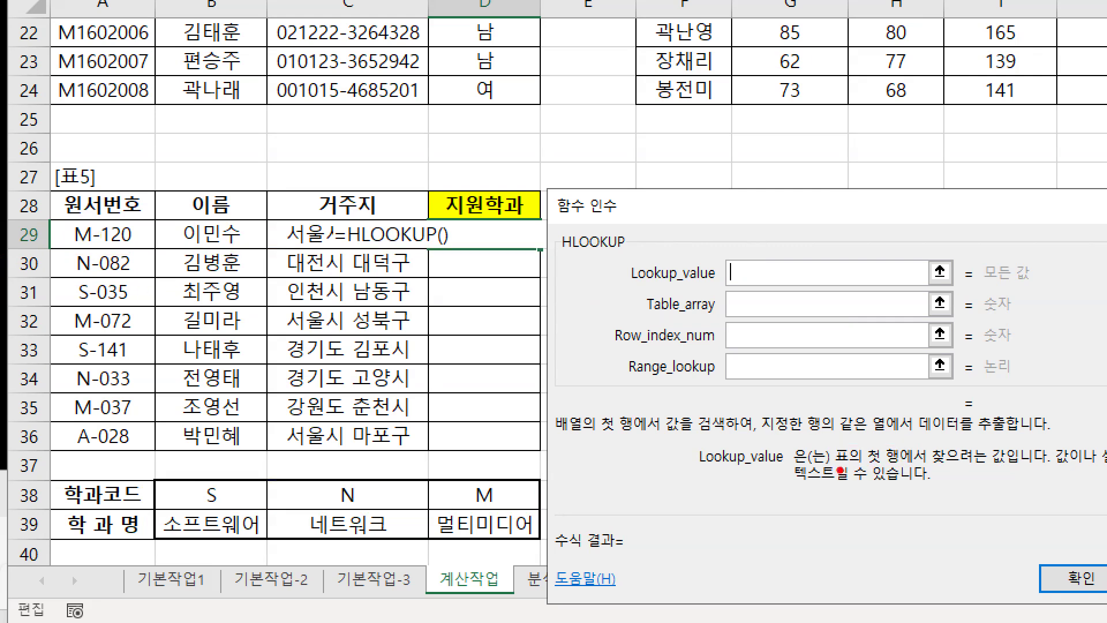
drag(625, 289, 790, 289)
drag(748, 258, 770, 233)
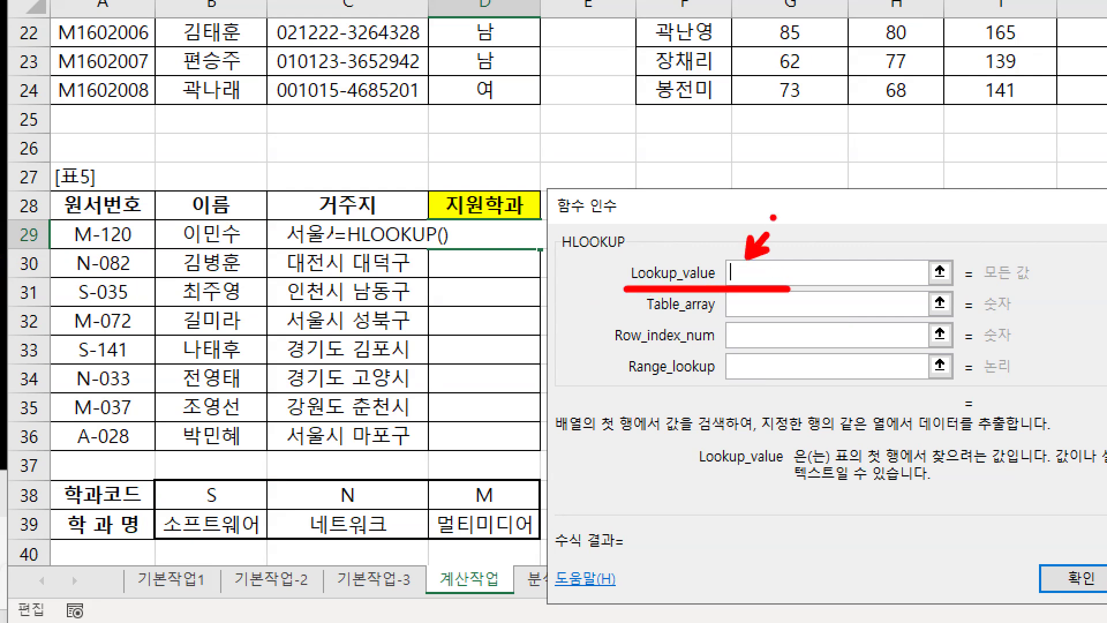
drag(650, 323, 787, 321)
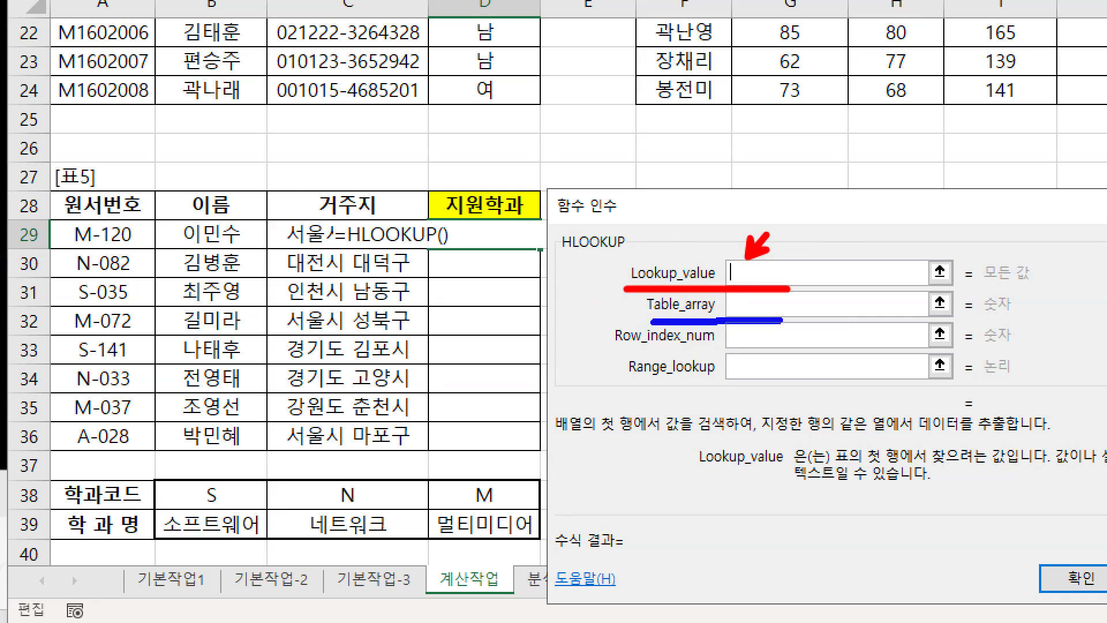
drag(154, 475, 543, 548)
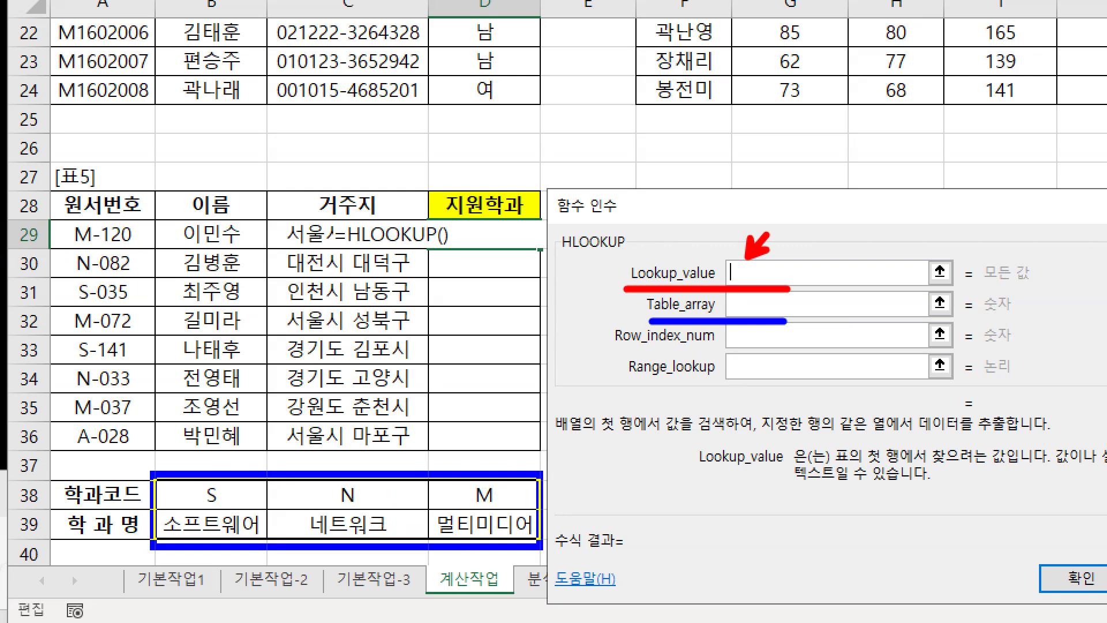
drag(542, 548, 547, 513)
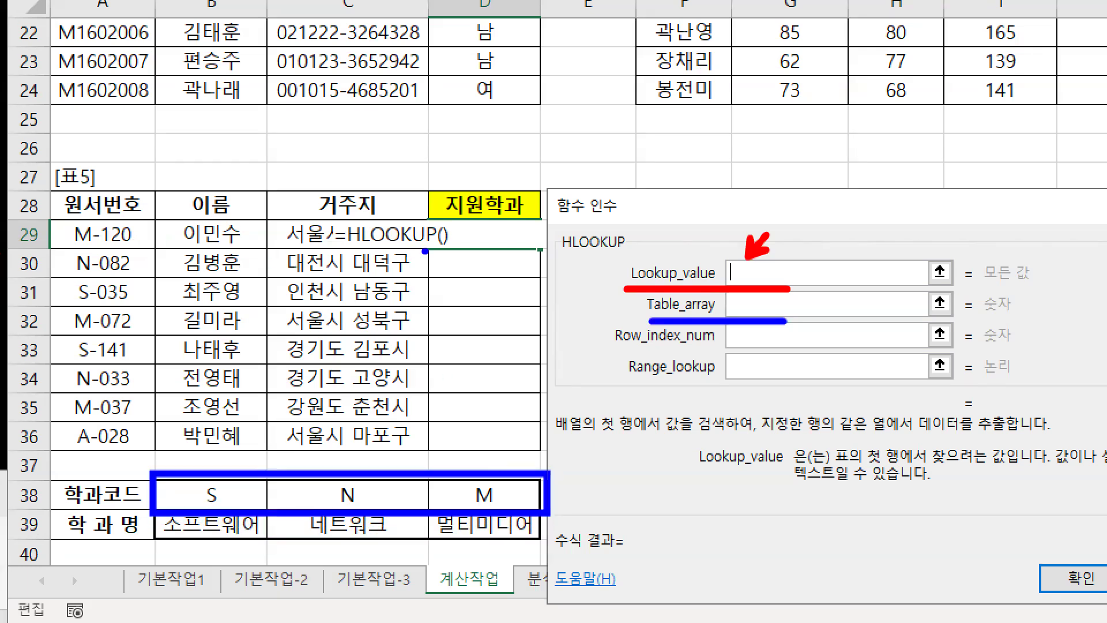
drag(451, 251, 40, 249)
drag(68, 215, 100, 250)
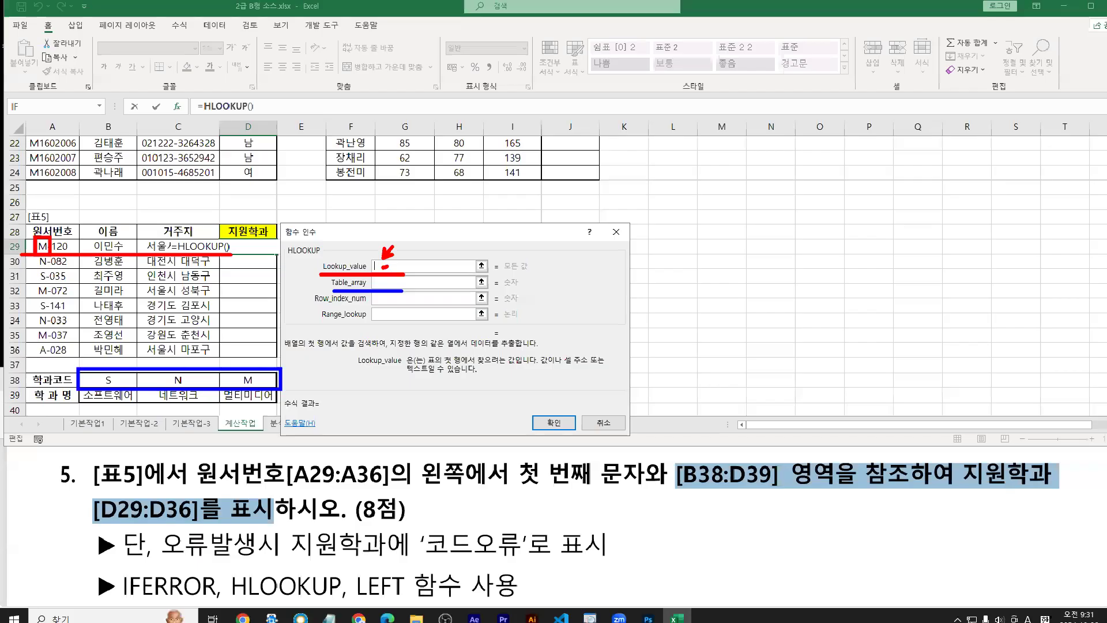
Enter left(A29 as HLOOKUP's Lookup_value, previewing "M" from M-120
text(left)
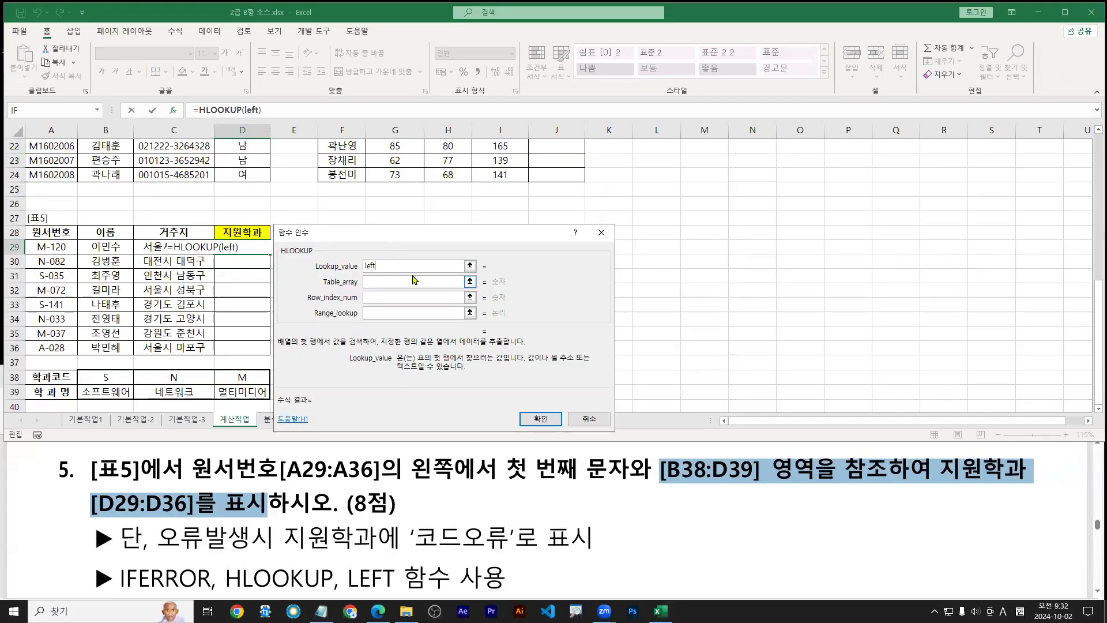
text(()
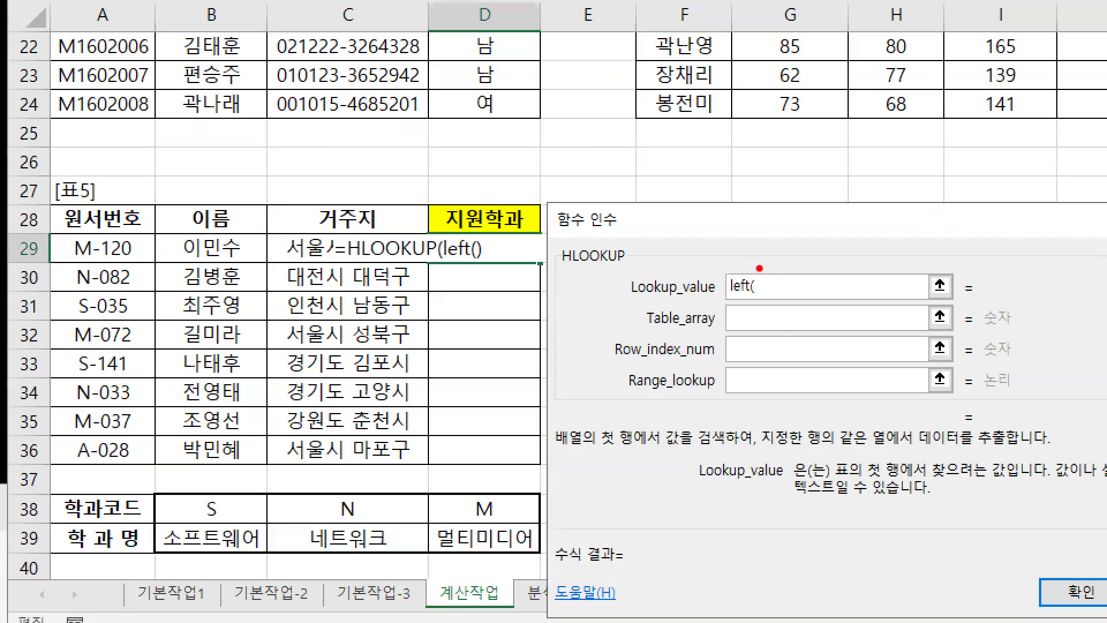
drag(761, 274, 760, 305)
drag(91, 238, 115, 191)
mouse_move(118, 259)
mouse_down()
mouse_move(107, 234)
mouse_move(121, 257)
mouse_up()
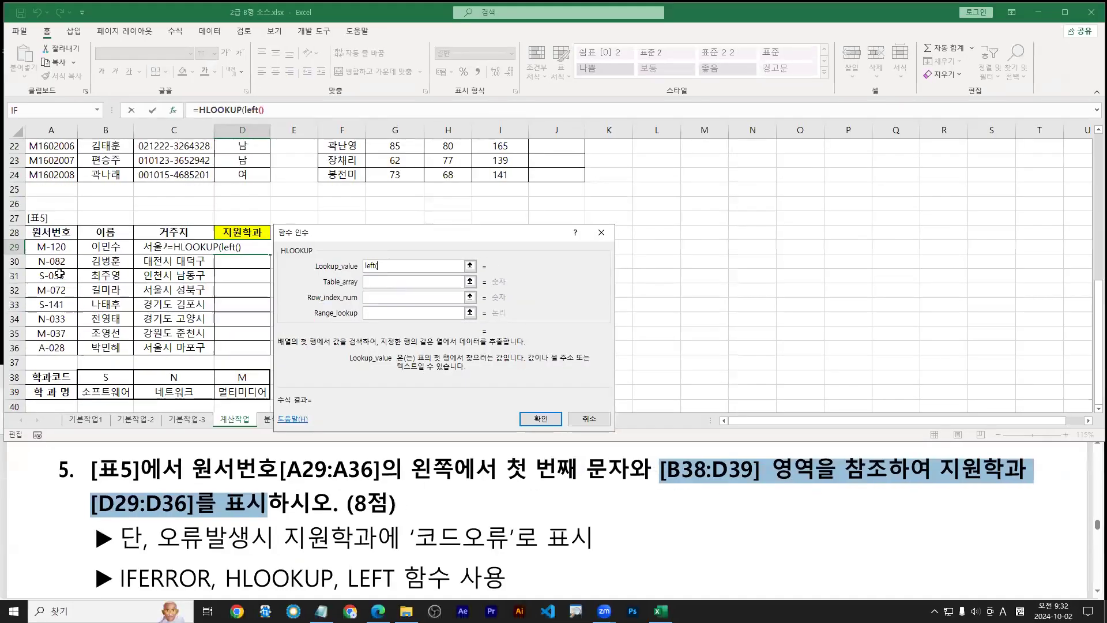
click(51, 247)
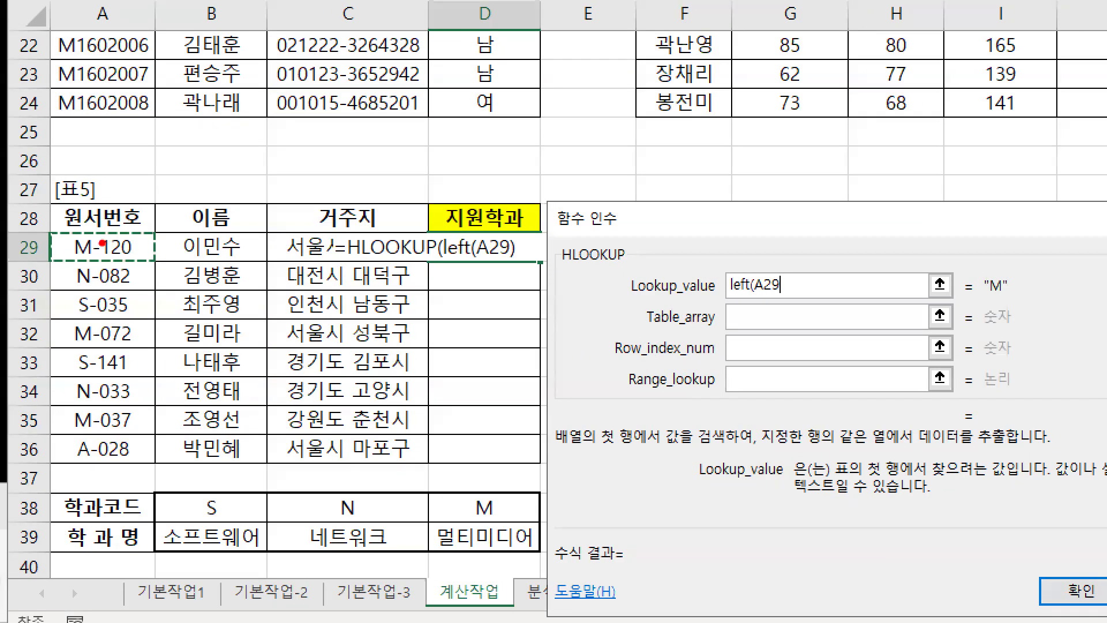
drag(99, 239, 120, 196)
drag(784, 290, 807, 268)
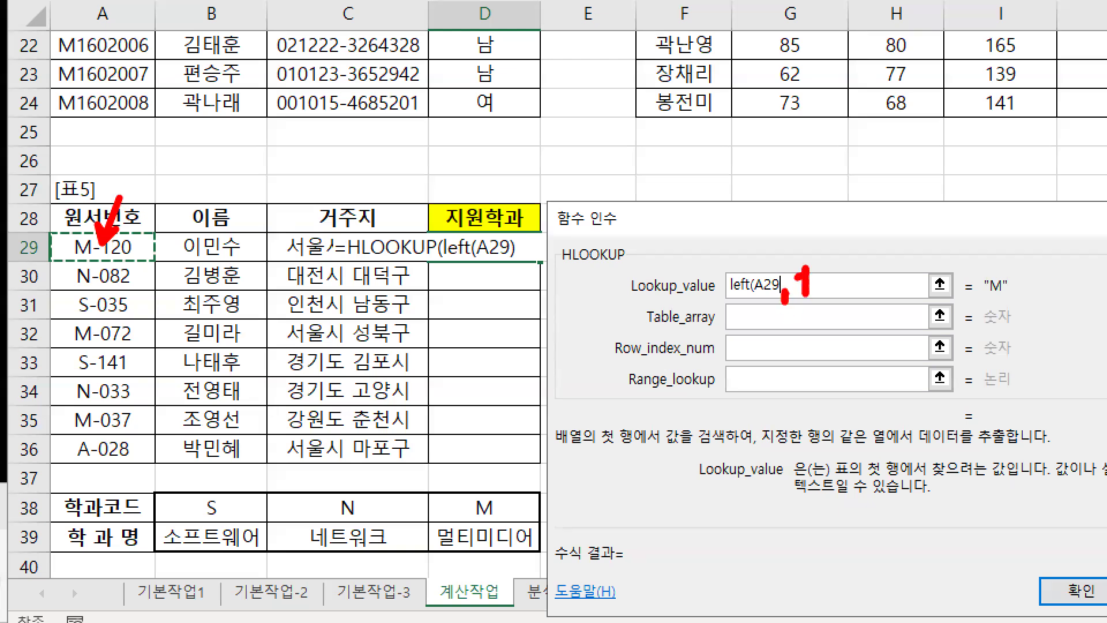
key(e)
key(b)
drag(785, 278, 786, 296)
key(r)
drag(986, 296, 996, 295)
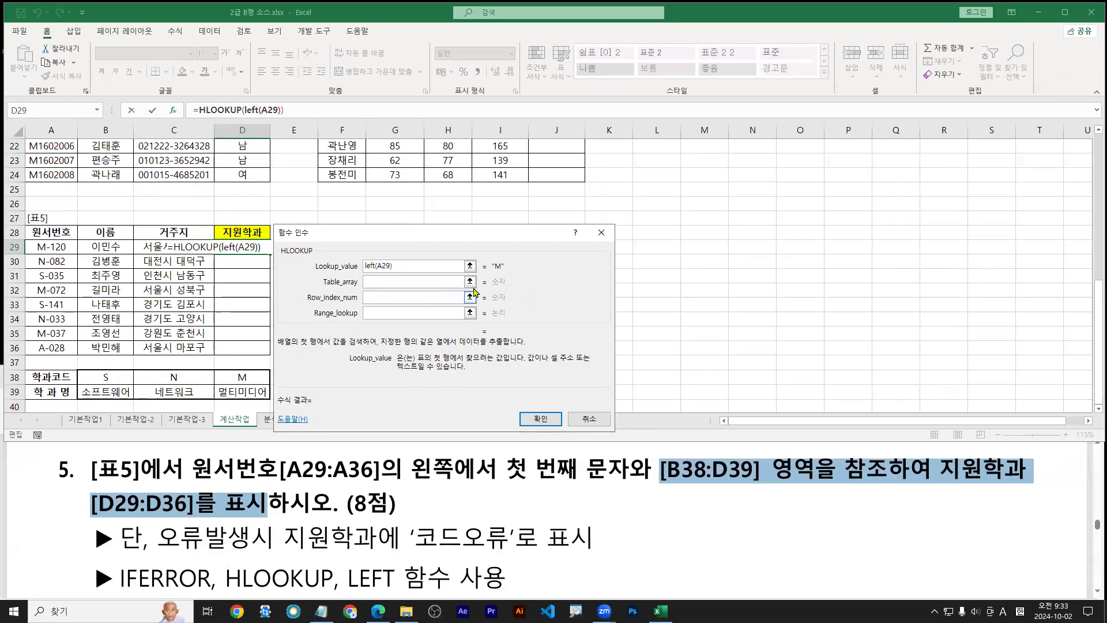
Close left(A29) as HLOOKUP's lookup value so it evaluates to "M"
text())
drag(84, 239, 84, 225)
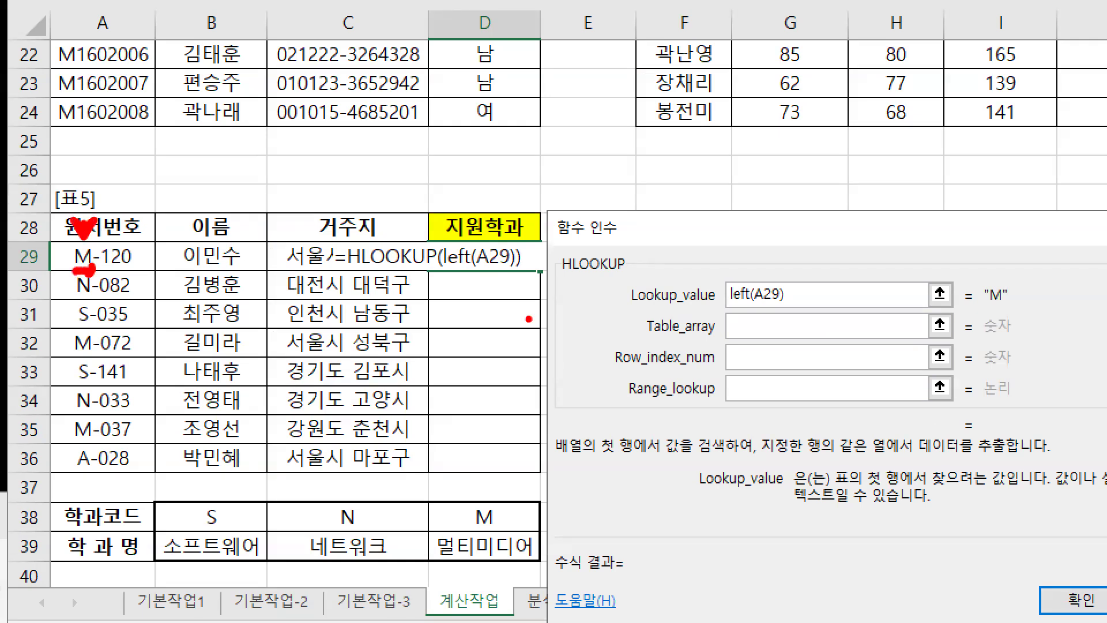
drag(729, 312, 785, 311)
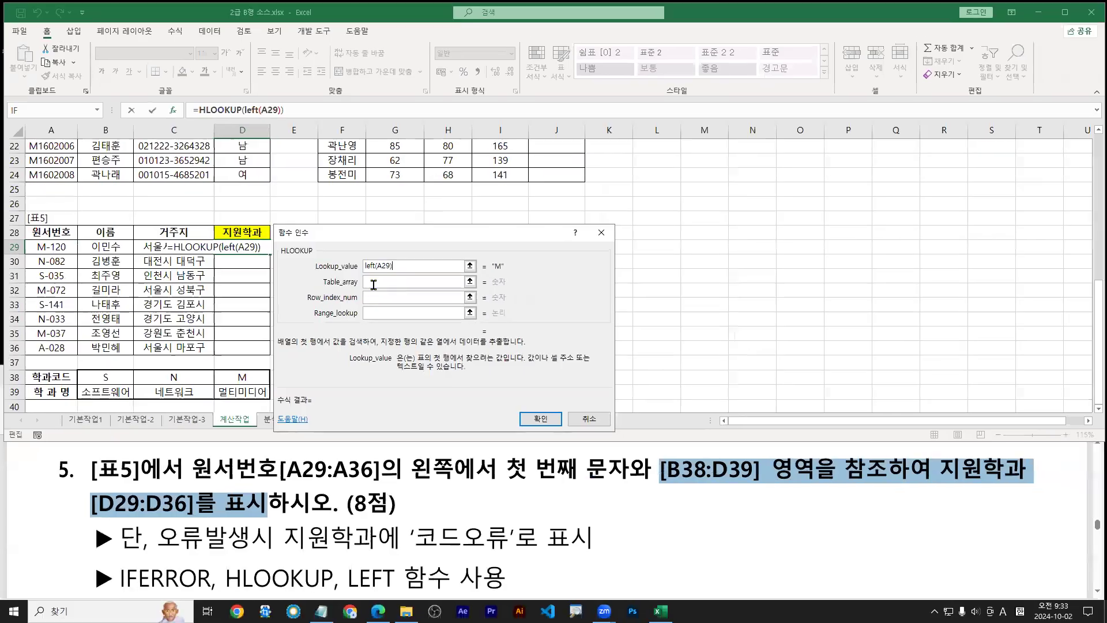
Move to Table_array and annotate its help text and the code table in rows 38-39
click(375, 281)
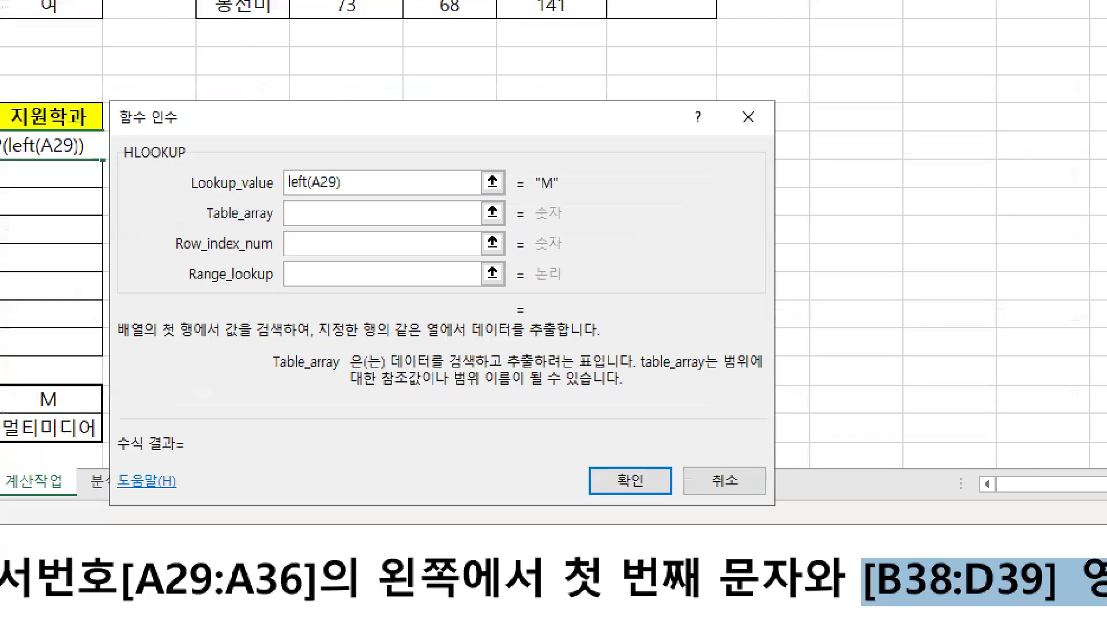
drag(417, 365, 629, 372)
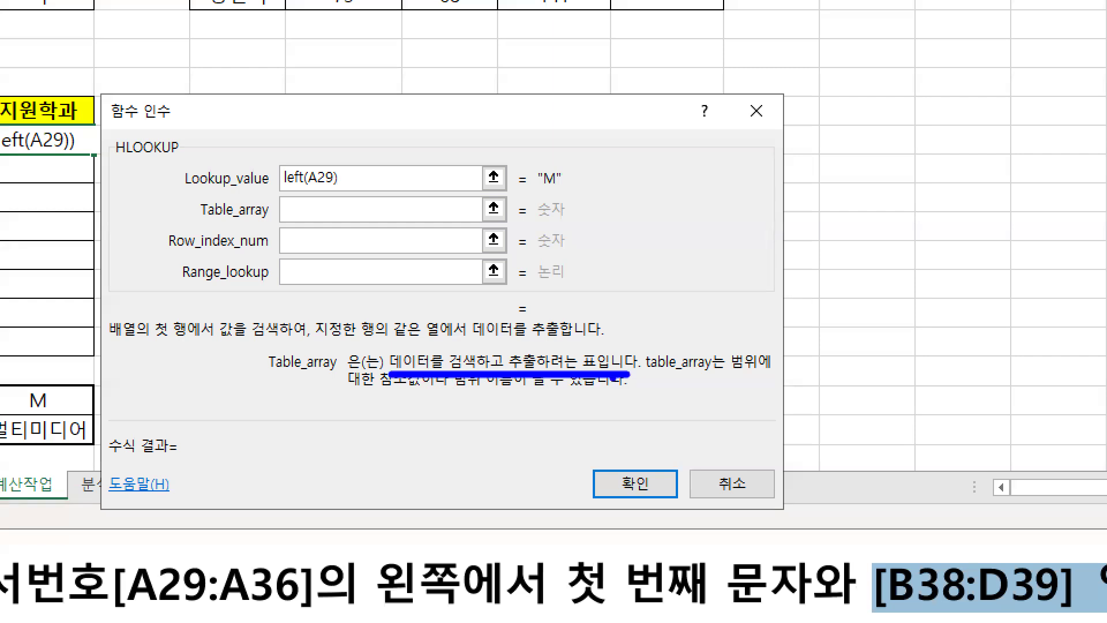
drag(285, 239, 301, 207)
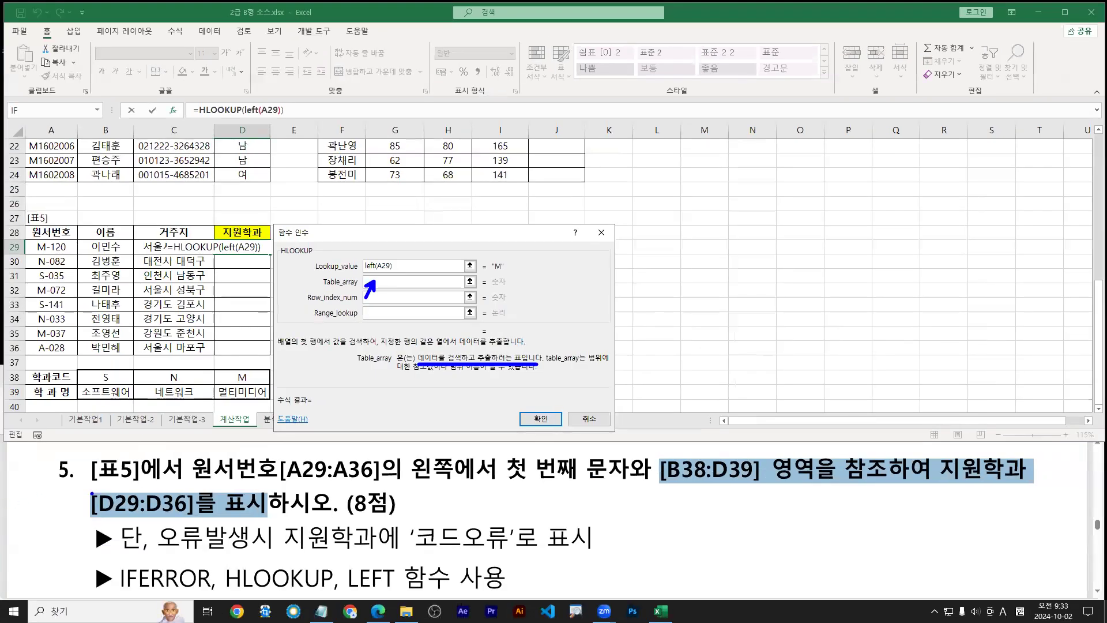
mouse_move(26, 371)
mouse_down()
mouse_move(255, 399)
mouse_move(272, 371)
mouse_move(70, 372)
mouse_move(271, 400)
mouse_up()
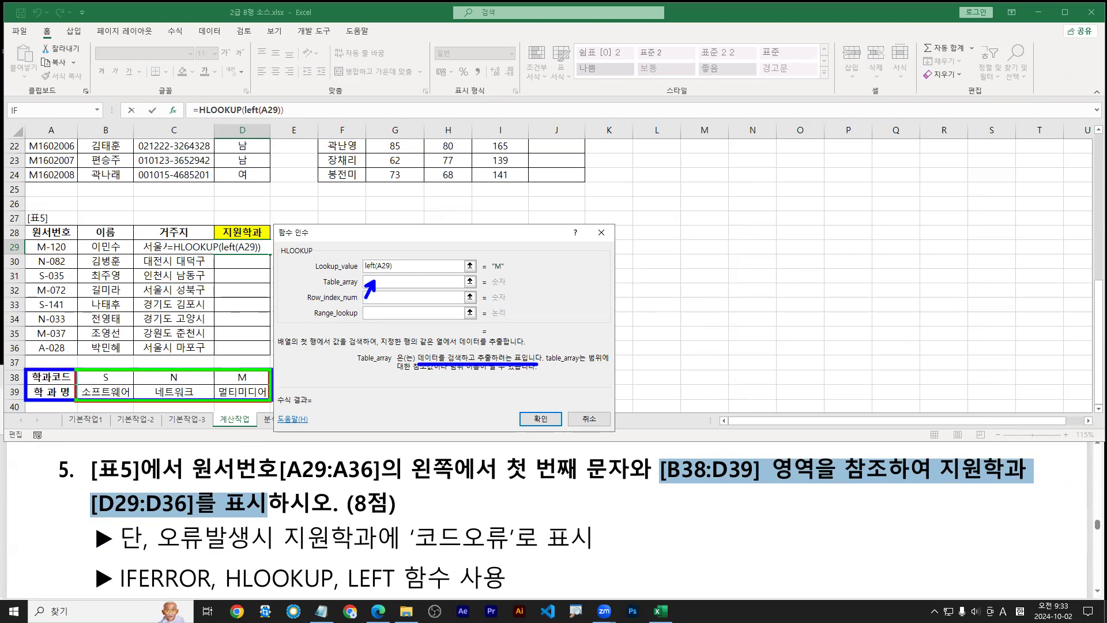
key(r)
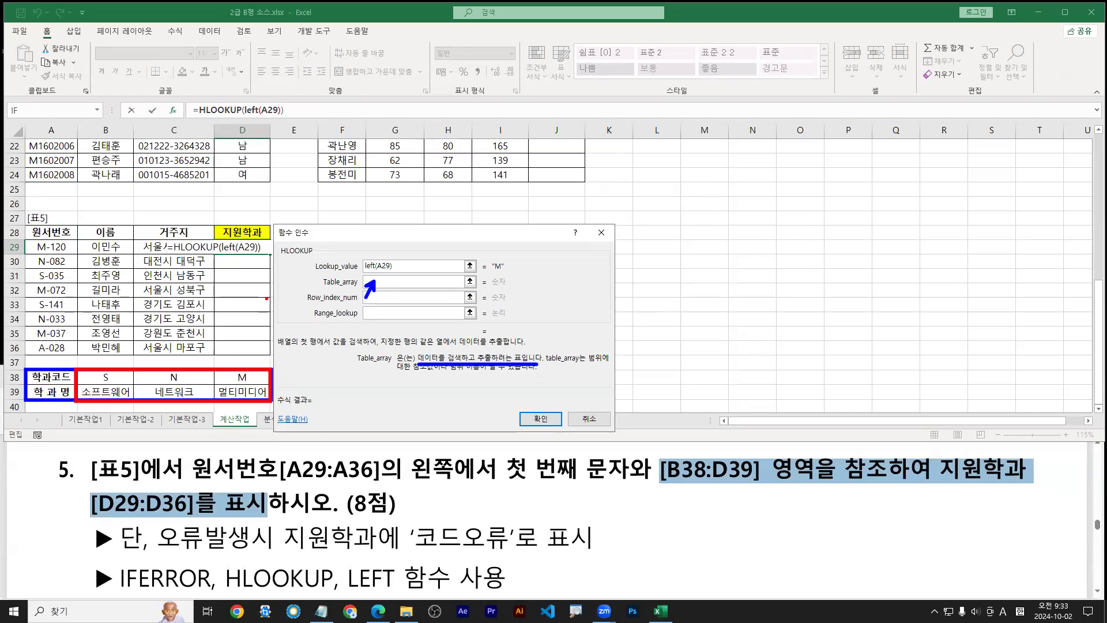
mouse_move(270, 255)
mouse_down()
mouse_move(271, 300)
mouse_move(284, 292)
mouse_up()
drag(192, 416, 211, 412)
mouse_move(205, 418)
mouse_down()
mouse_move(205, 435)
mouse_move(217, 425)
mouse_move(183, 419)
mouse_up()
key(g)
drag(183, 402, 212, 418)
drag(210, 420, 190, 438)
key(Escape)
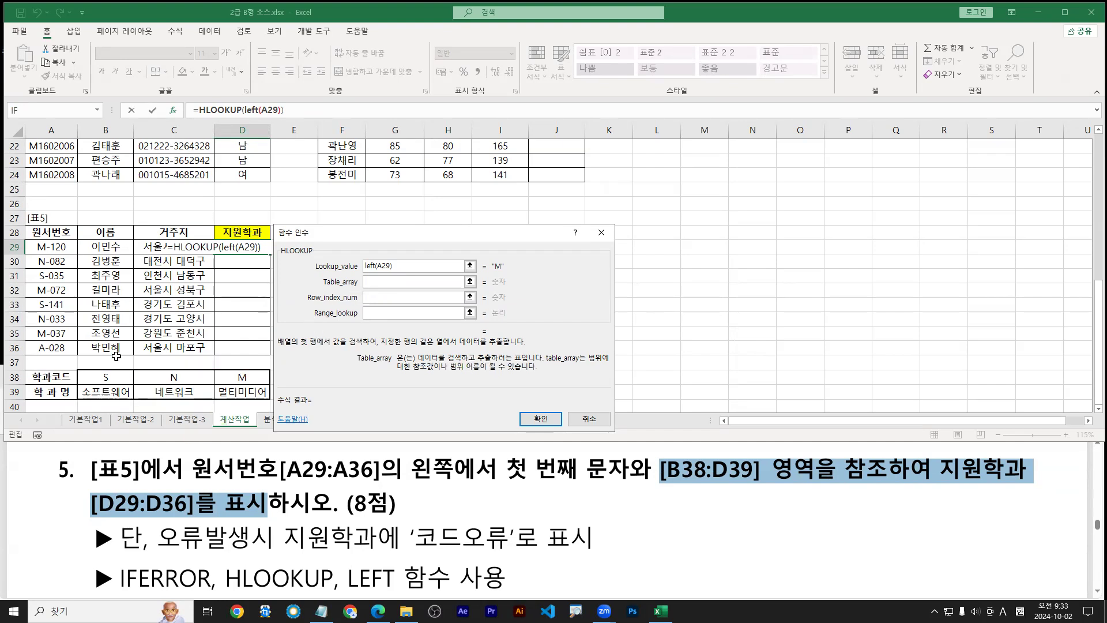
Set HLOOKUP's Table_array to the absolute range $B$38:$D$39
click(132, 376)
drag(134, 376, 247, 391)
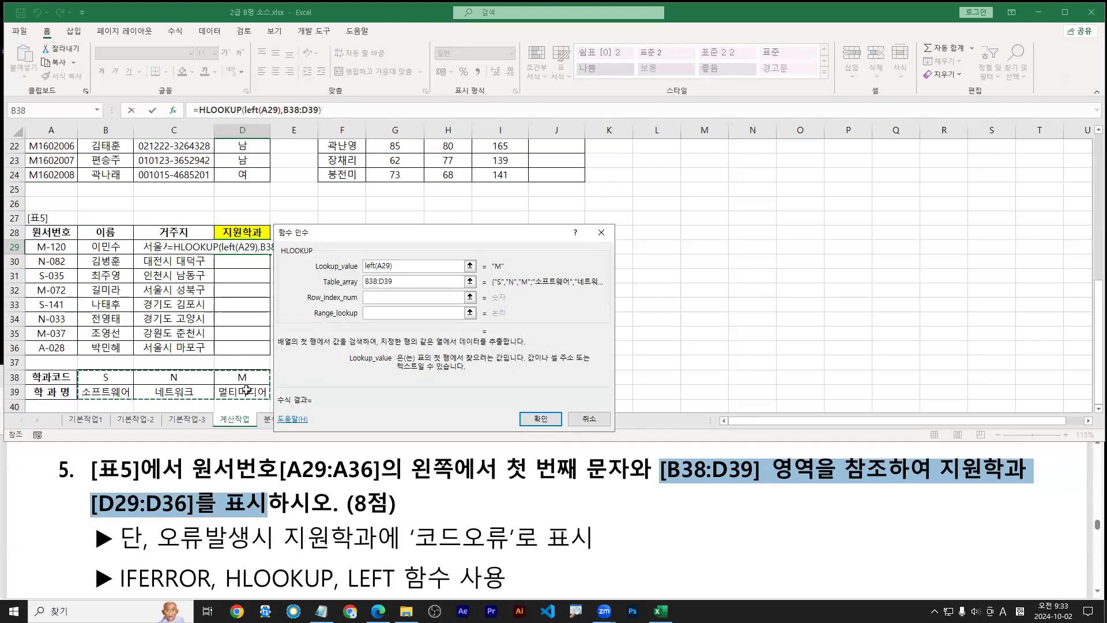
key(F4)
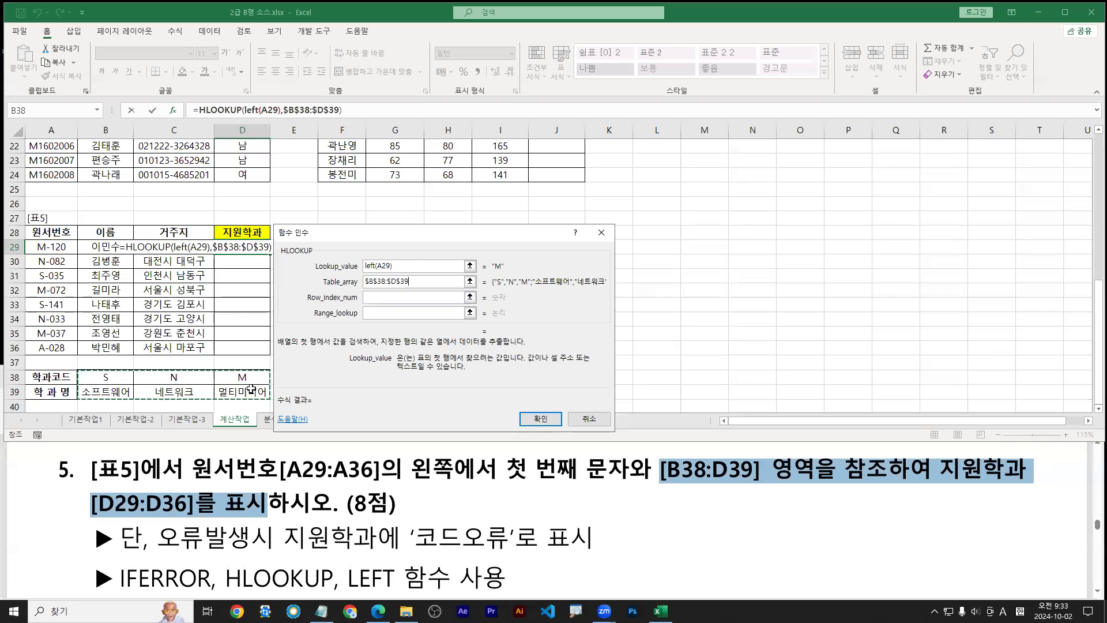
drag(370, 235, 381, 236)
Annotate the $B$38:$D$39 argument, the row index 2 and the "M" lookup result
key(ctrl+1)
click(101, 265)
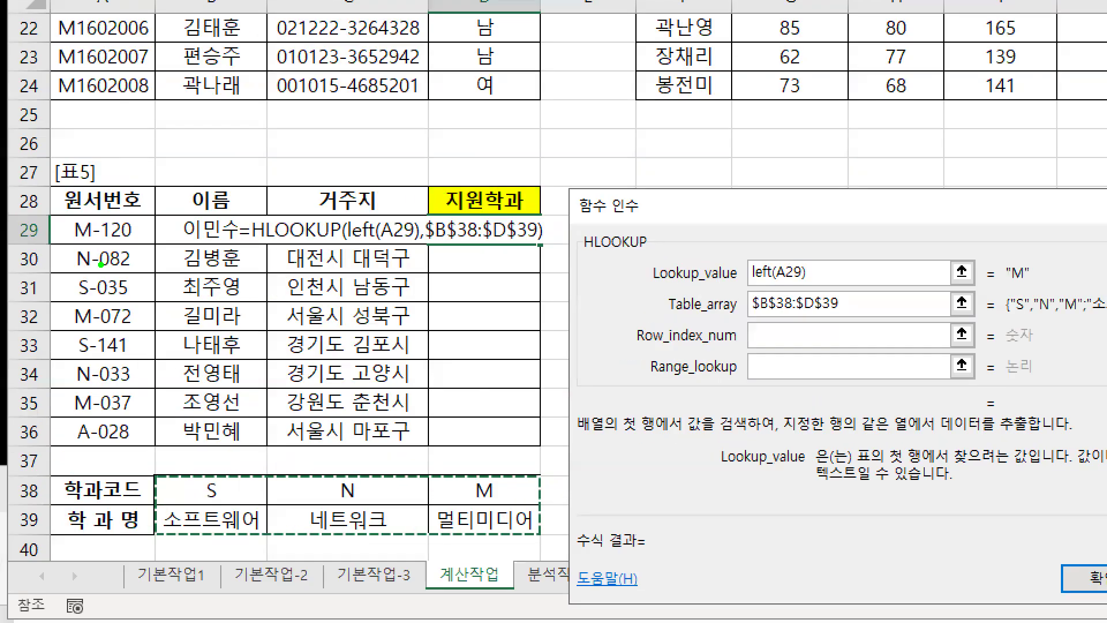
drag(661, 317, 855, 317)
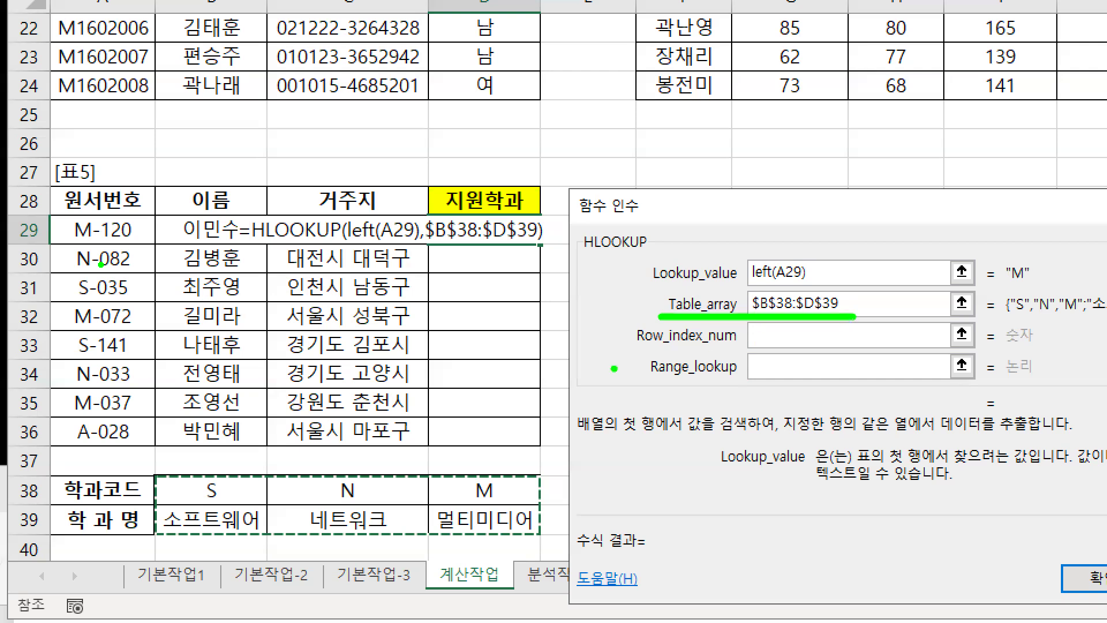
drag(153, 478, 544, 541)
mouse_move(637, 350)
mouse_down()
mouse_move(800, 347)
mouse_move(733, 379)
mouse_up()
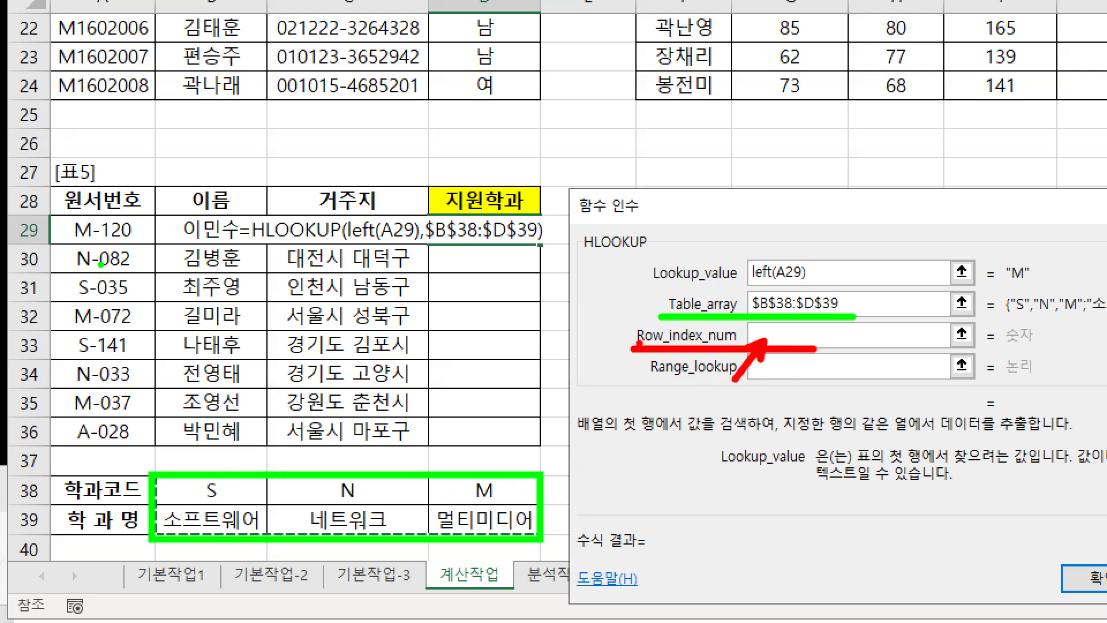
drag(639, 345, 661, 344)
mouse_move(130, 477)
mouse_down()
mouse_move(131, 526)
mouse_move(110, 542)
mouse_move(143, 544)
mouse_up()
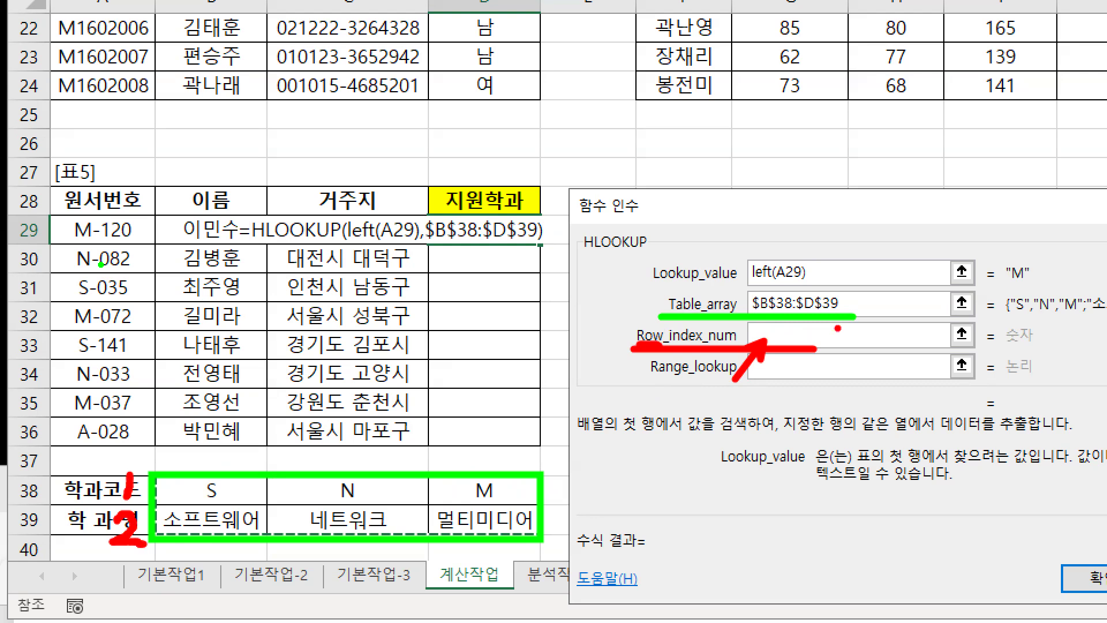
drag(836, 325, 866, 343)
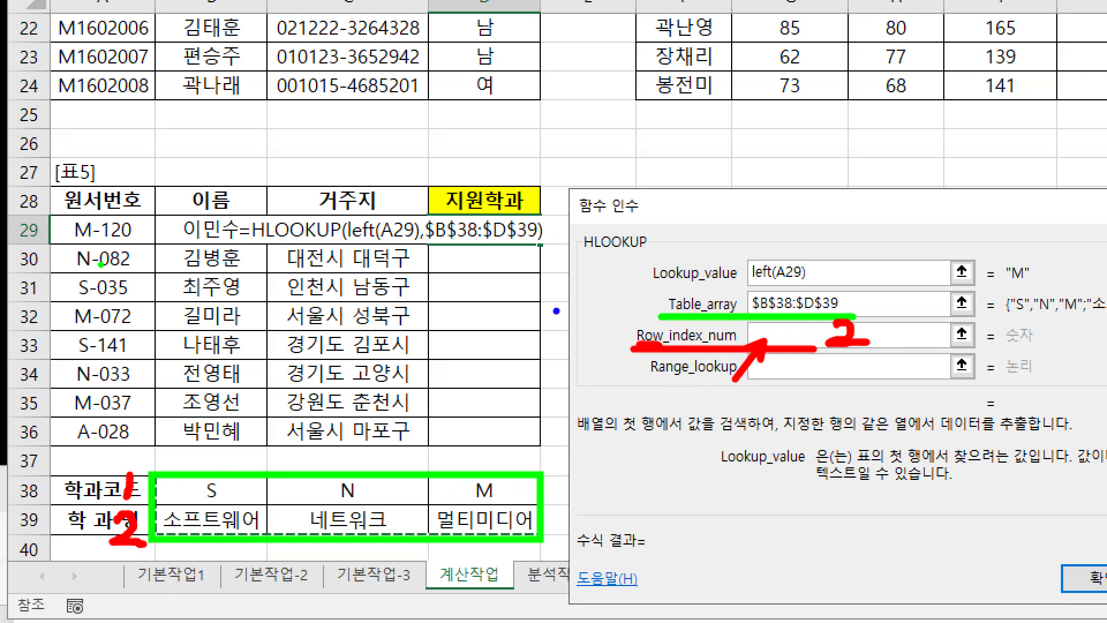
mouse_move(1025, 285)
mouse_down()
mouse_move(996, 269)
mouse_move(1032, 264)
mouse_move(1029, 284)
mouse_move(857, 220)
mouse_move(679, 248)
mouse_move(594, 314)
mouse_move(496, 469)
mouse_up()
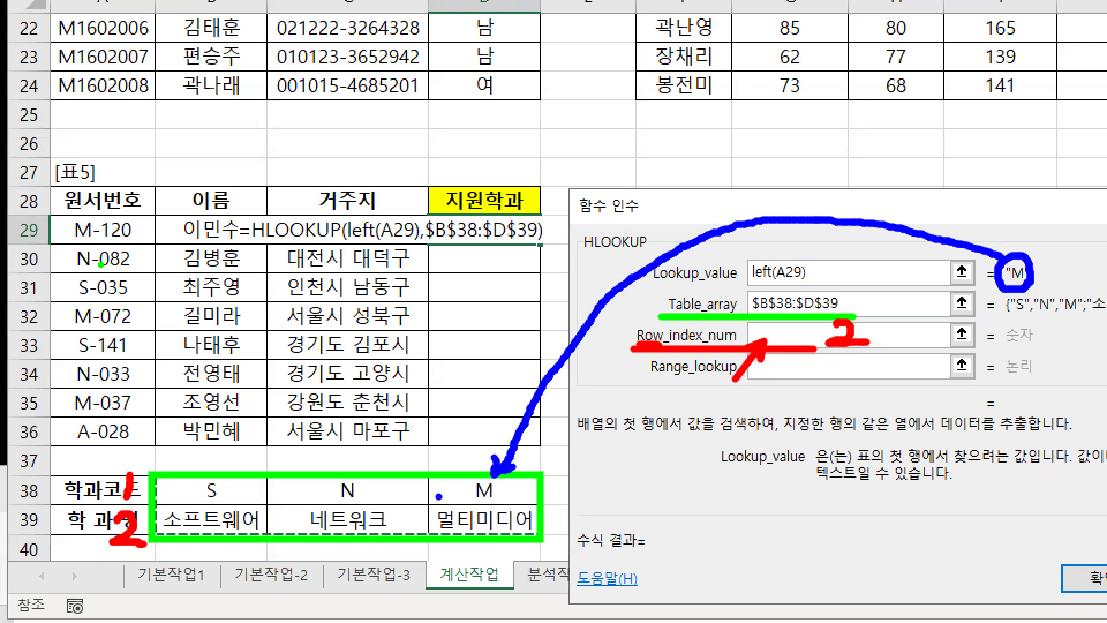
Mark table rows 1 and 2 and link M to 멀티미디어 in row 39
mouse_move(427, 470)
mouse_down()
mouse_move(485, 527)
mouse_move(543, 550)
mouse_move(540, 540)
mouse_up()
key(r)
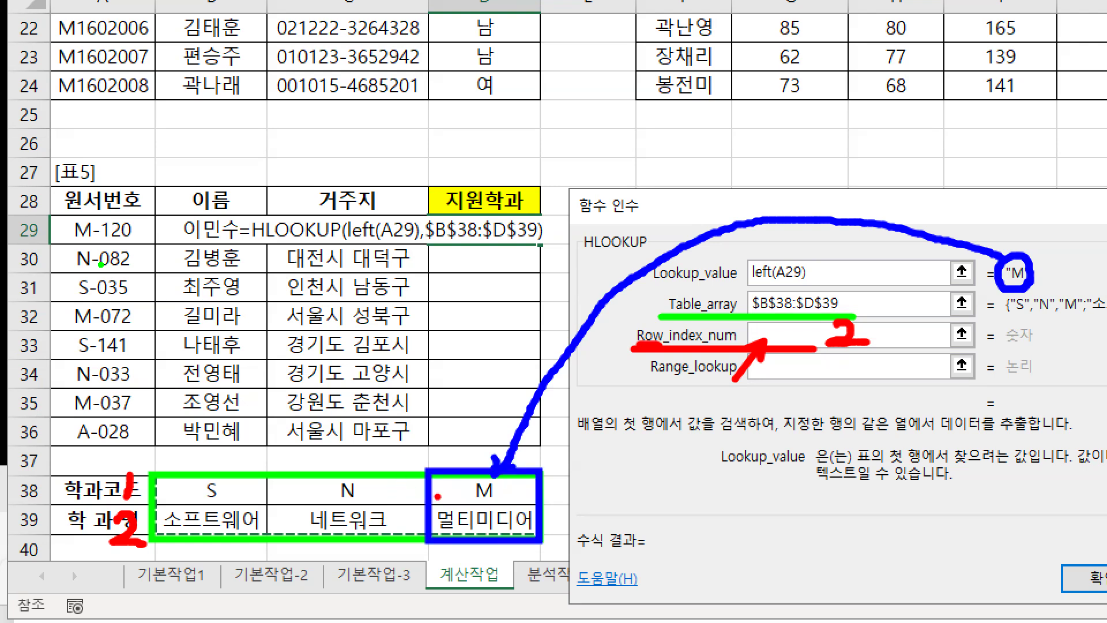
drag(433, 523, 159, 523)
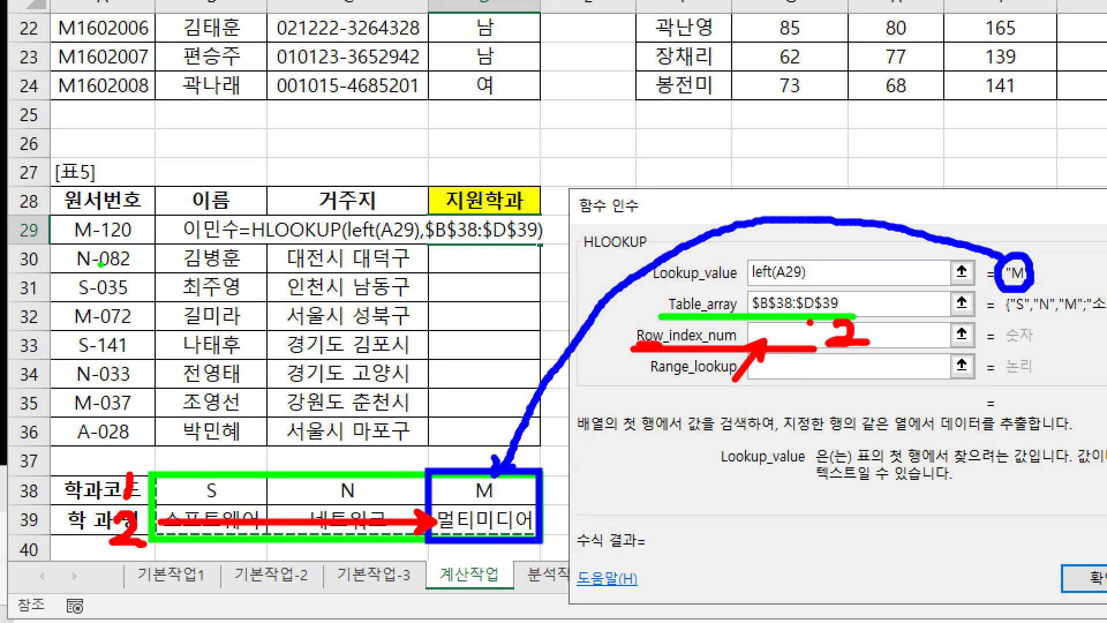
drag(784, 322, 799, 343)
drag(463, 491, 424, 491)
key(b)
drag(534, 539, 443, 542)
mouse_move(531, 539)
mouse_down()
mouse_move(430, 540)
mouse_move(479, 494)
mouse_move(556, 517)
mouse_move(522, 535)
mouse_up()
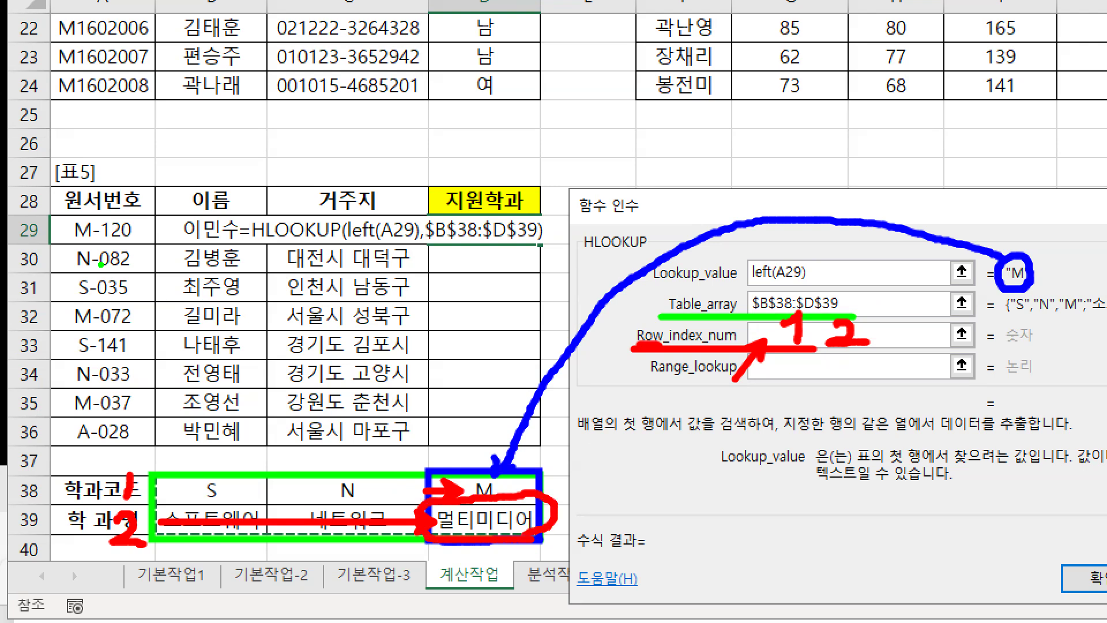
mouse_move(398, 462)
mouse_down()
mouse_move(388, 495)
mouse_move(394, 553)
mouse_move(410, 554)
mouse_up()
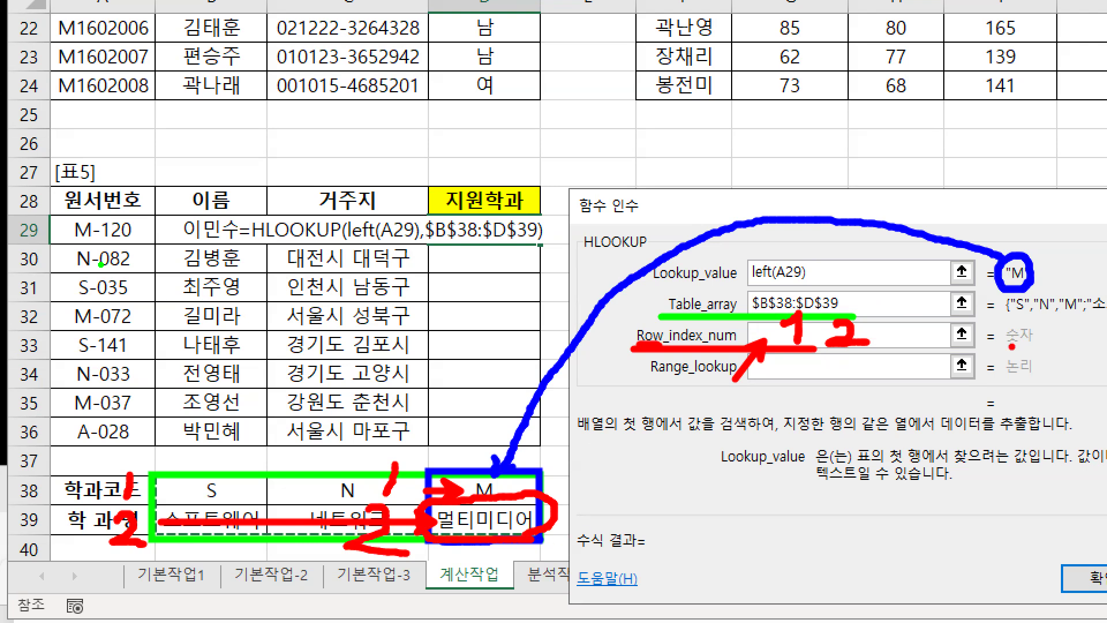
drag(1014, 292, 1033, 300)
mouse_move(428, 460)
mouse_down()
mouse_move(523, 547)
mouse_move(546, 551)
mouse_up()
mouse_move(408, 461)
mouse_down()
mouse_move(394, 530)
mouse_move(421, 545)
mouse_up()
drag(496, 494, 481, 526)
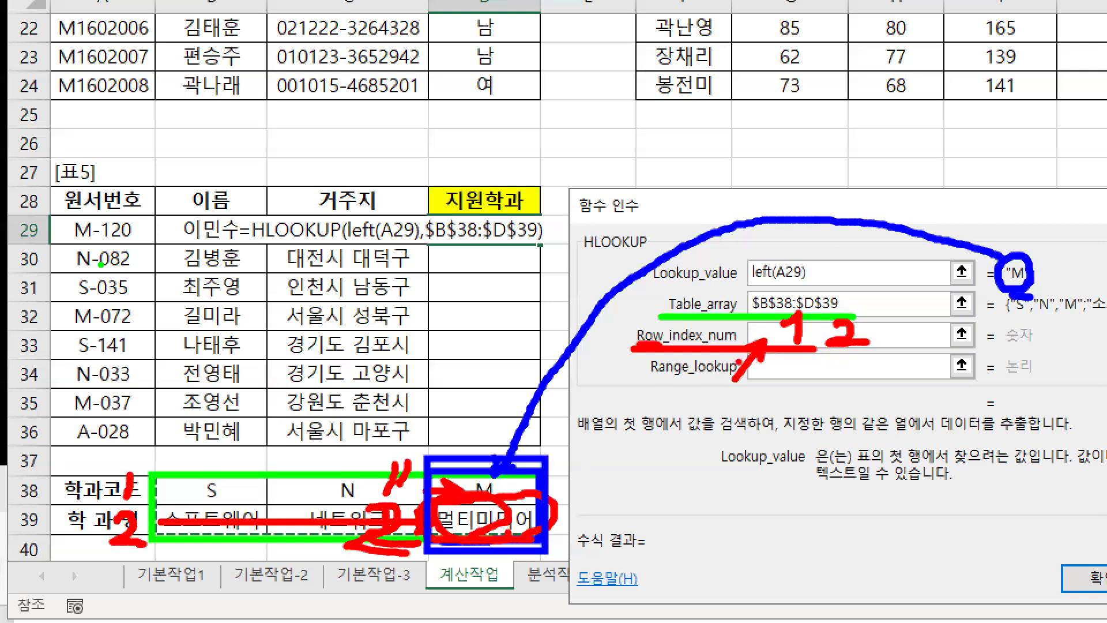
drag(768, 324, 793, 343)
key(Escape)
Set Row_index_num to 2 and underline the Range_lookup exact/approximate match explanations
click(391, 299)
text(2)
click(389, 314)
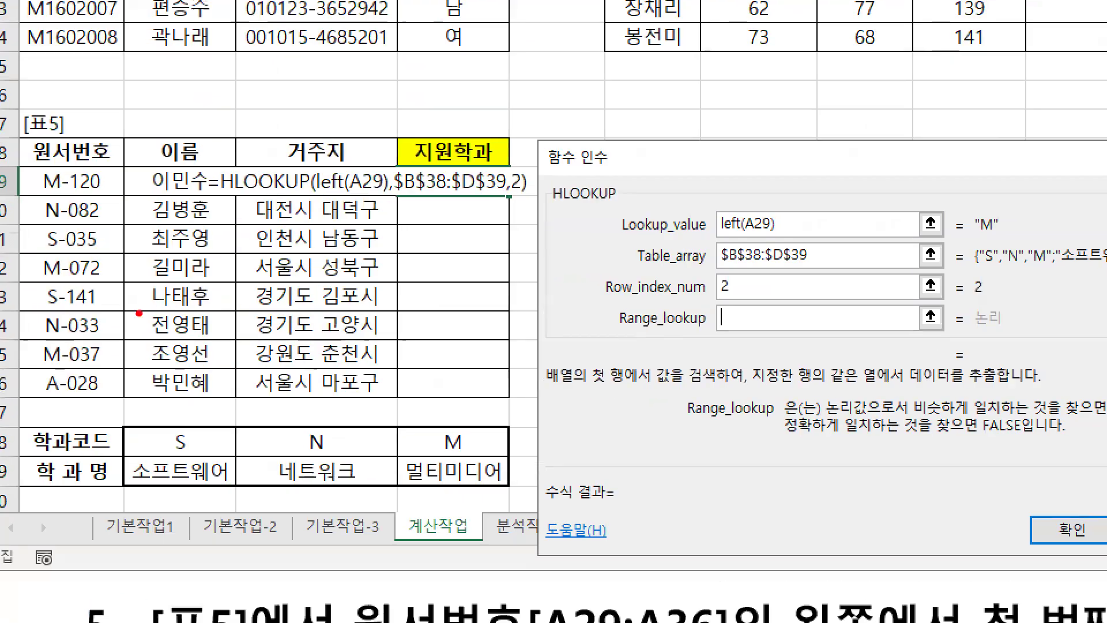
drag(710, 327, 724, 345)
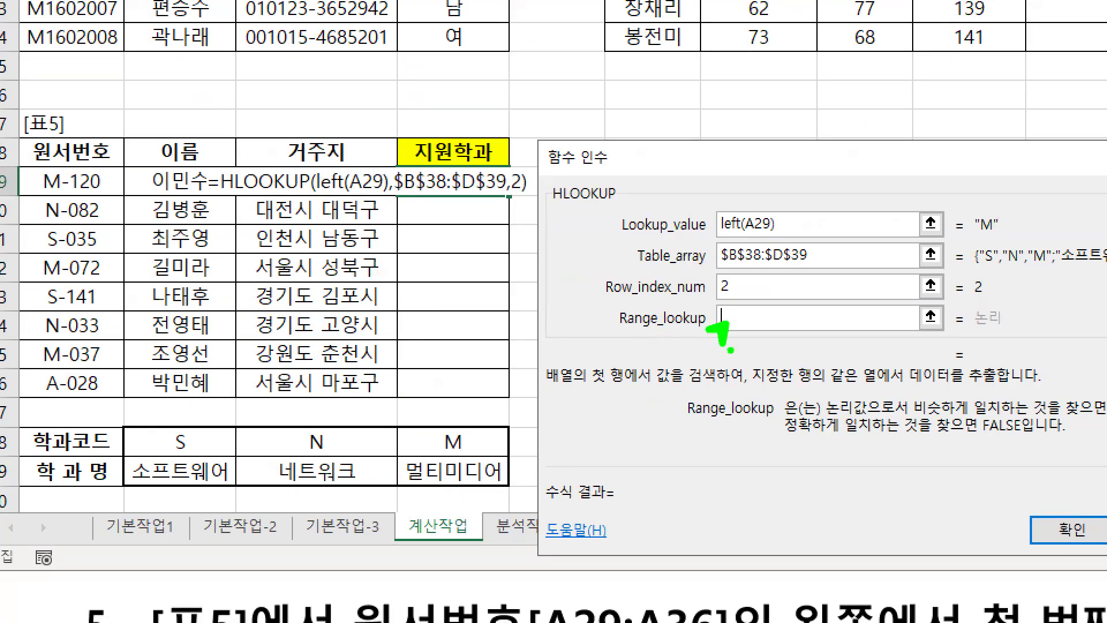
drag(785, 438, 1041, 437)
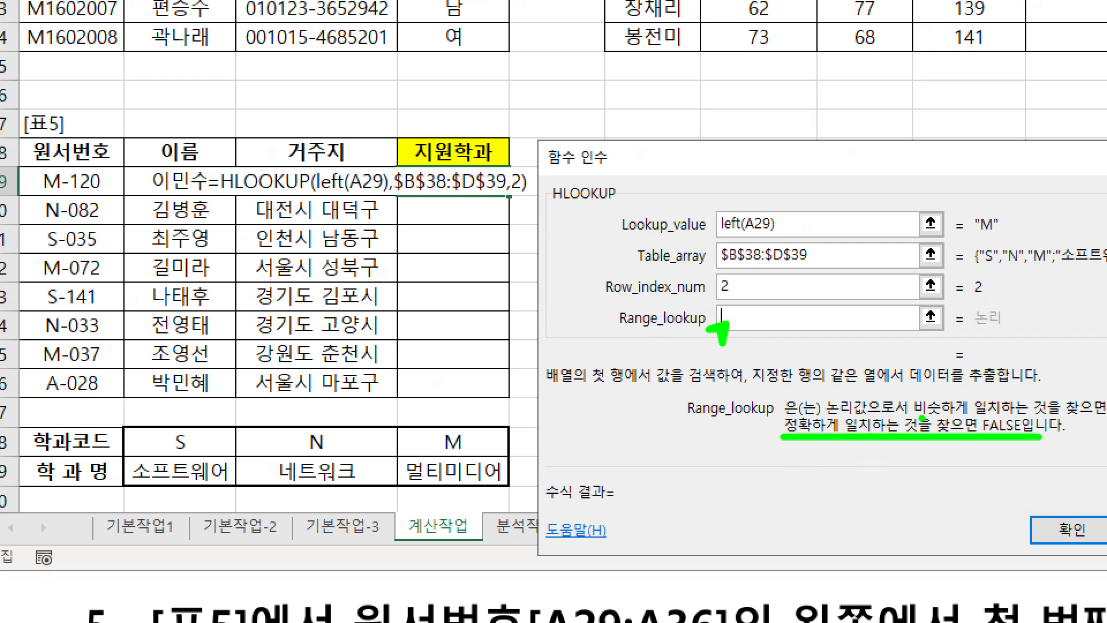
mouse_move(922, 419)
mouse_down()
mouse_move(1105, 419)
mouse_move(1092, 411)
mouse_up()
Annotate the "M" result, noting 0 means exact match and 1 approximate
key(r)
mouse_move(1000, 236)
mouse_down()
mouse_move(987, 242)
mouse_move(969, 208)
mouse_move(1007, 209)
mouse_move(1001, 235)
mouse_move(890, 178)
mouse_move(692, 185)
mouse_move(546, 311)
mouse_move(476, 428)
mouse_move(497, 423)
mouse_up()
drag(597, 392, 732, 390)
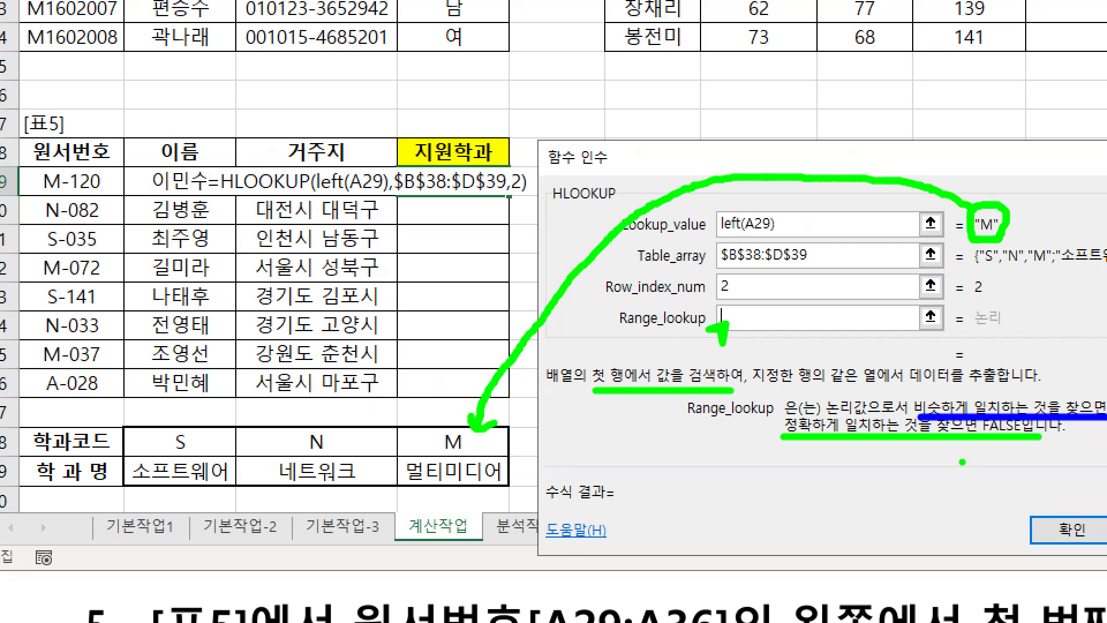
mouse_move(1007, 449)
mouse_down()
mouse_move(995, 465)
mouse_move(1008, 452)
mouse_up()
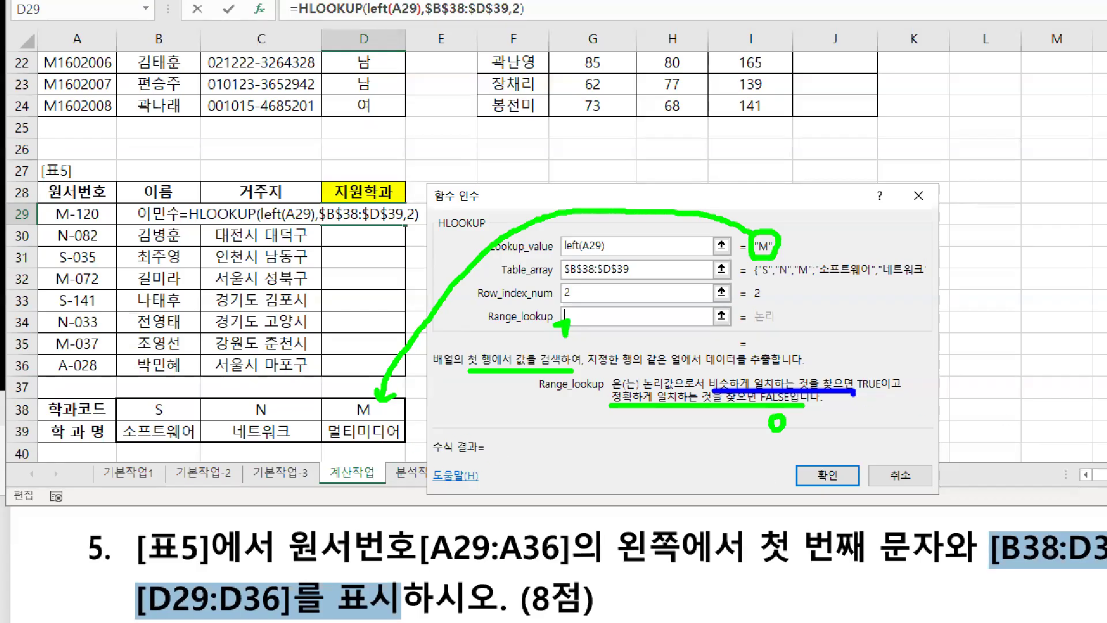
mouse_move(845, 392)
mouse_down()
mouse_move(888, 393)
mouse_move(869, 378)
mouse_move(901, 364)
mouse_move(938, 375)
mouse_move(946, 364)
mouse_move(947, 388)
mouse_move(968, 365)
mouse_up()
drag(973, 342, 966, 395)
key(Escape)
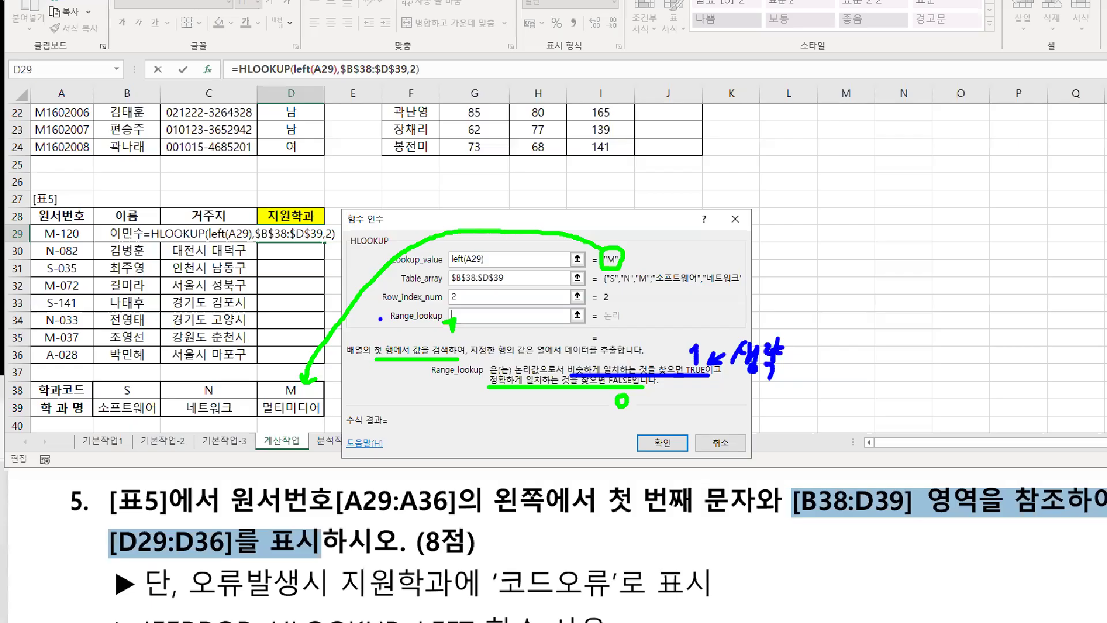
Enter 0 as Range_lookup and confirm, so D29 returns 멀티미디어
text(0)
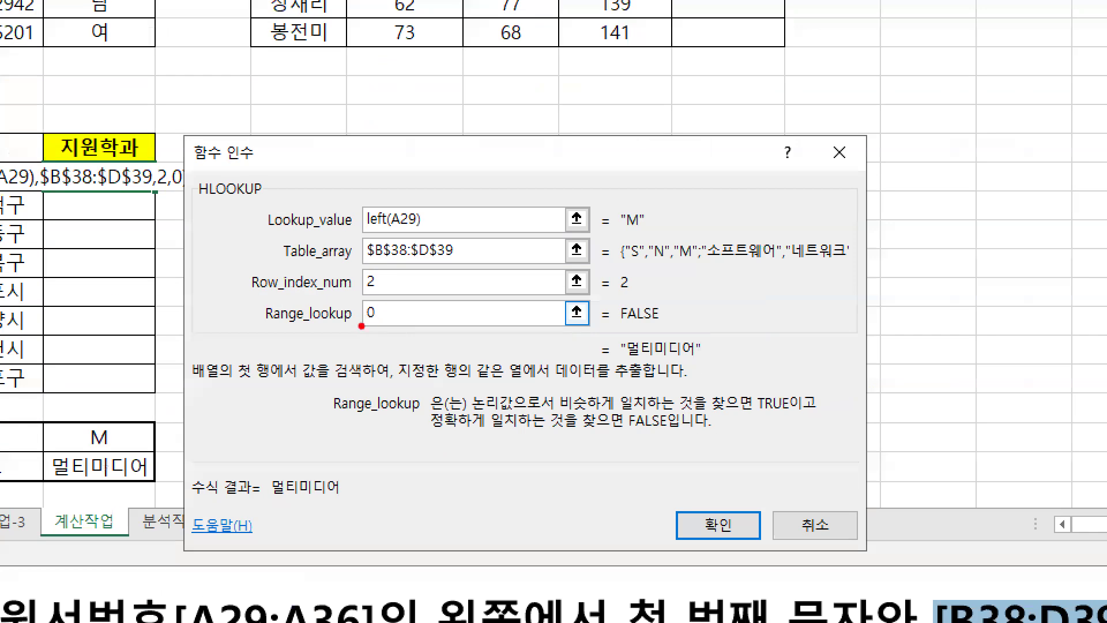
drag(362, 326, 382, 327)
drag(627, 362, 715, 364)
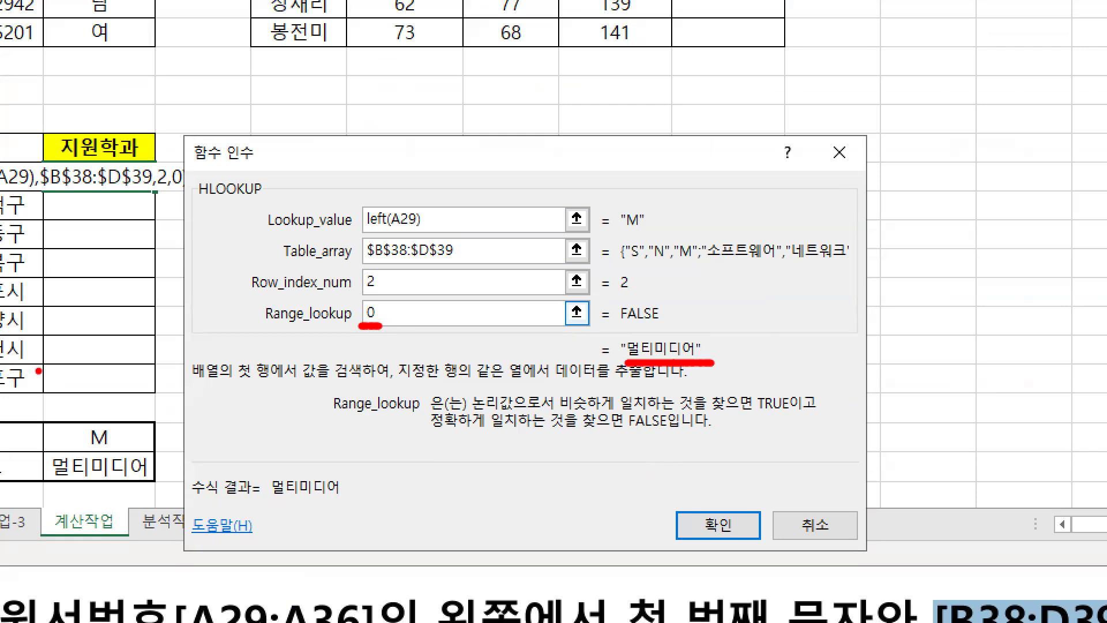
mouse_move(156, 193)
mouse_down()
mouse_move(155, 369)
mouse_move(168, 355)
mouse_up()
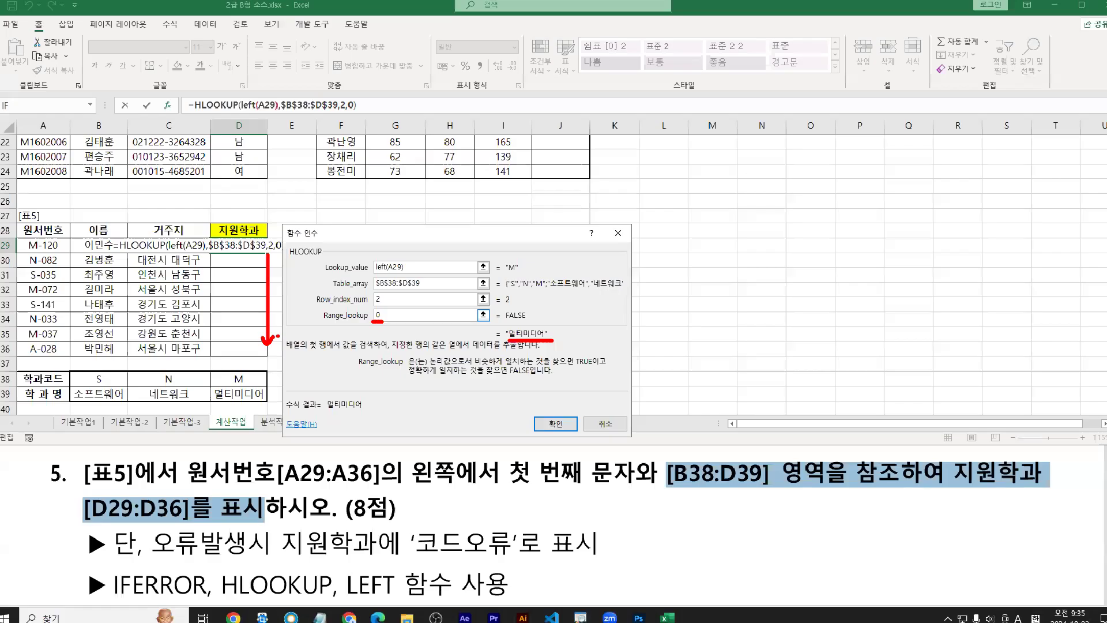
key(Return)
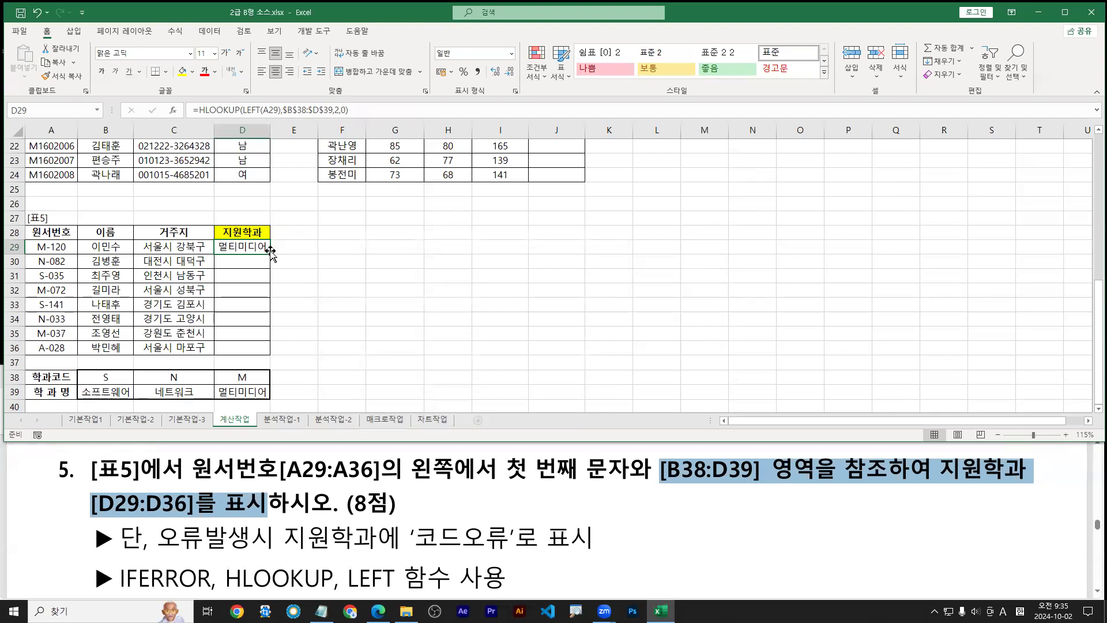
Fill the HLOOKUP formula down to D36 and inspect D36's #N/A formula
double_click(269, 252)
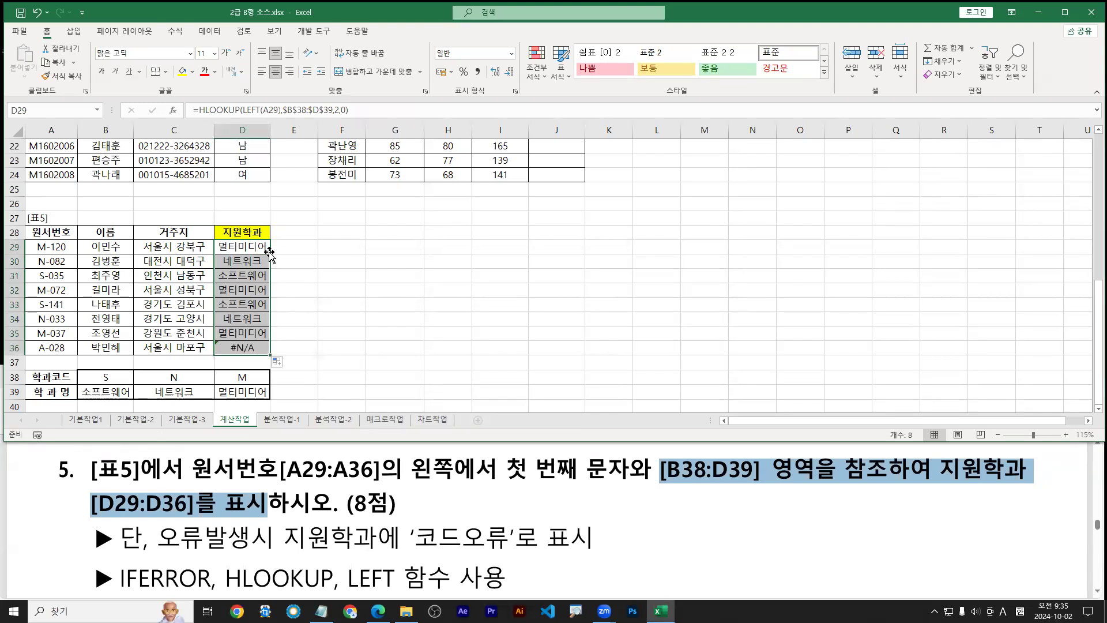
click(256, 350)
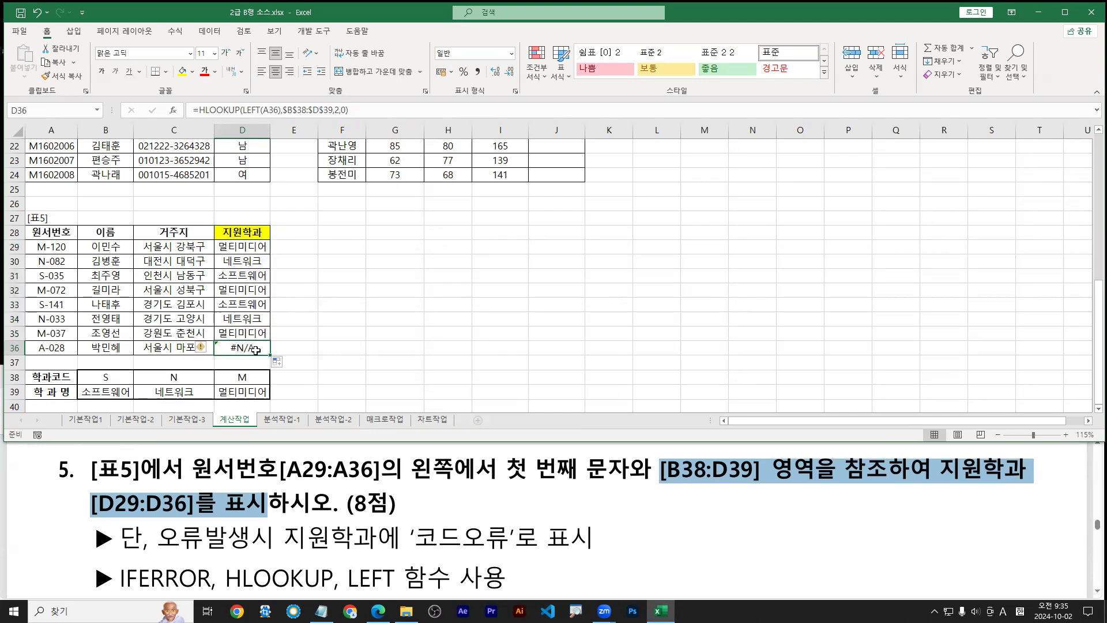
double_click(256, 350)
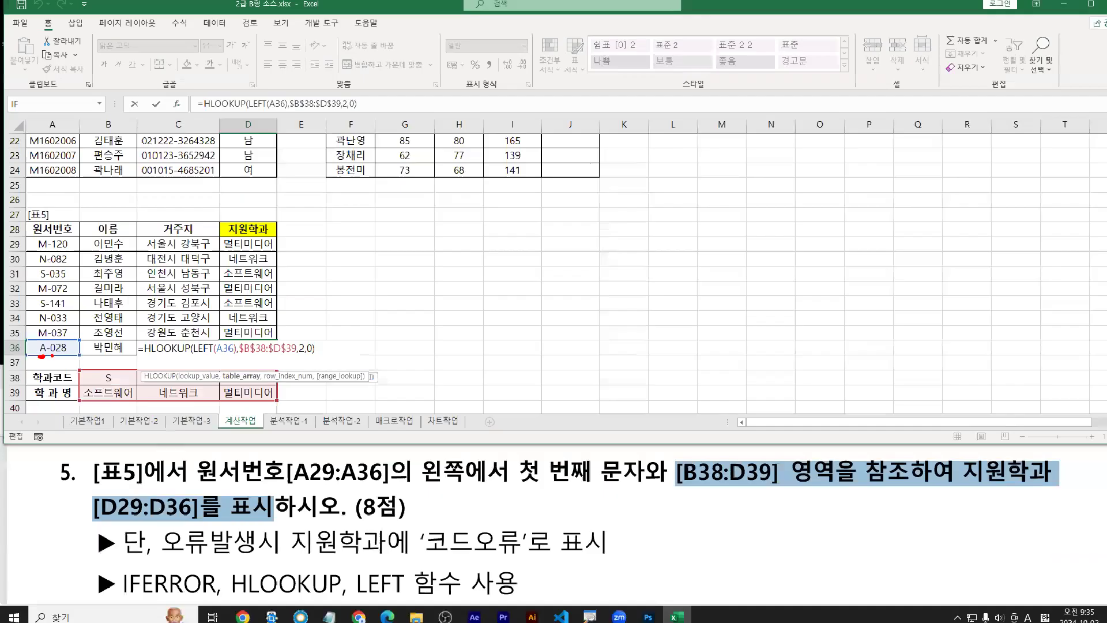
key(Escape)
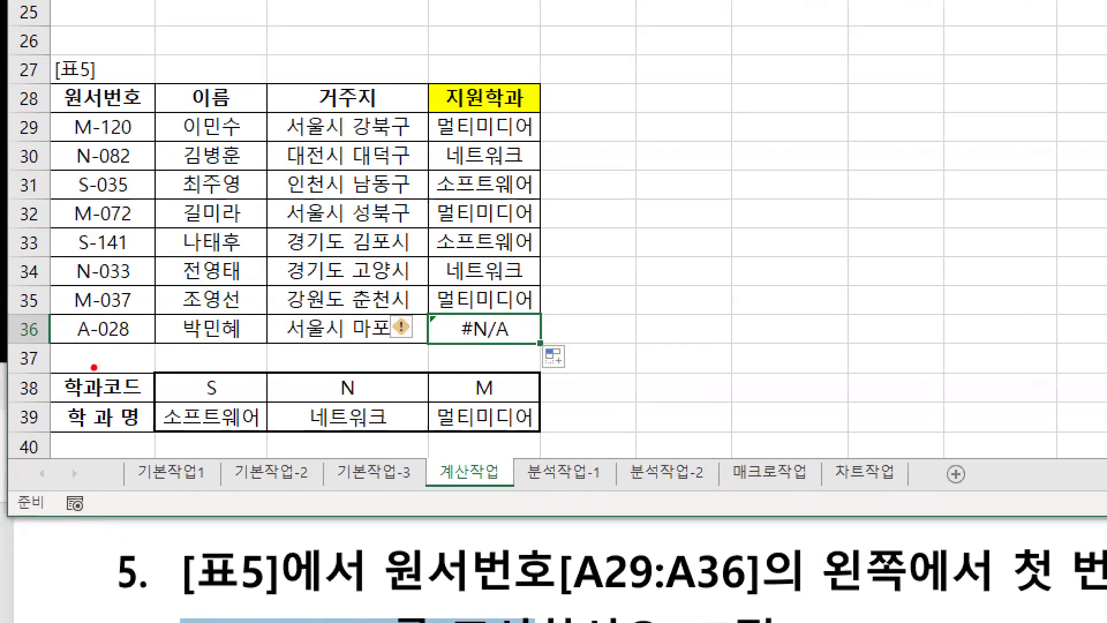
Annotate the filled department names and the #N/A result for A-028
drag(75, 346, 91, 347)
drag(206, 402, 216, 403)
drag(338, 405, 356, 406)
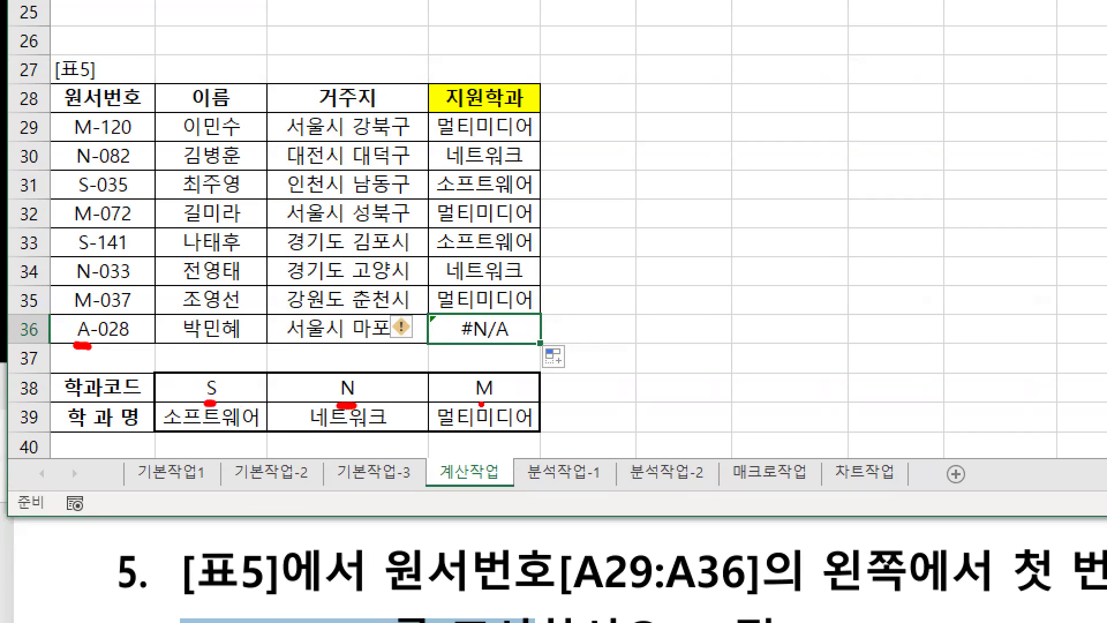
drag(482, 405, 515, 405)
key(Escape)
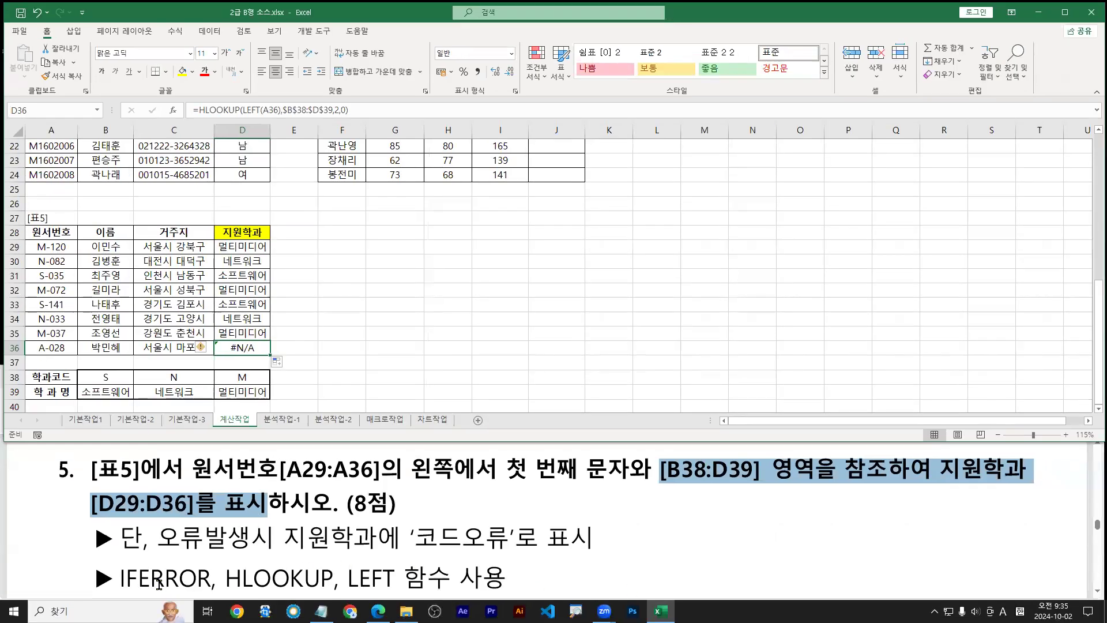
drag(117, 592, 208, 591)
mouse_move(247, 348)
mouse_down()
mouse_move(333, 453)
mouse_move(439, 526)
mouse_move(444, 516)
mouse_up()
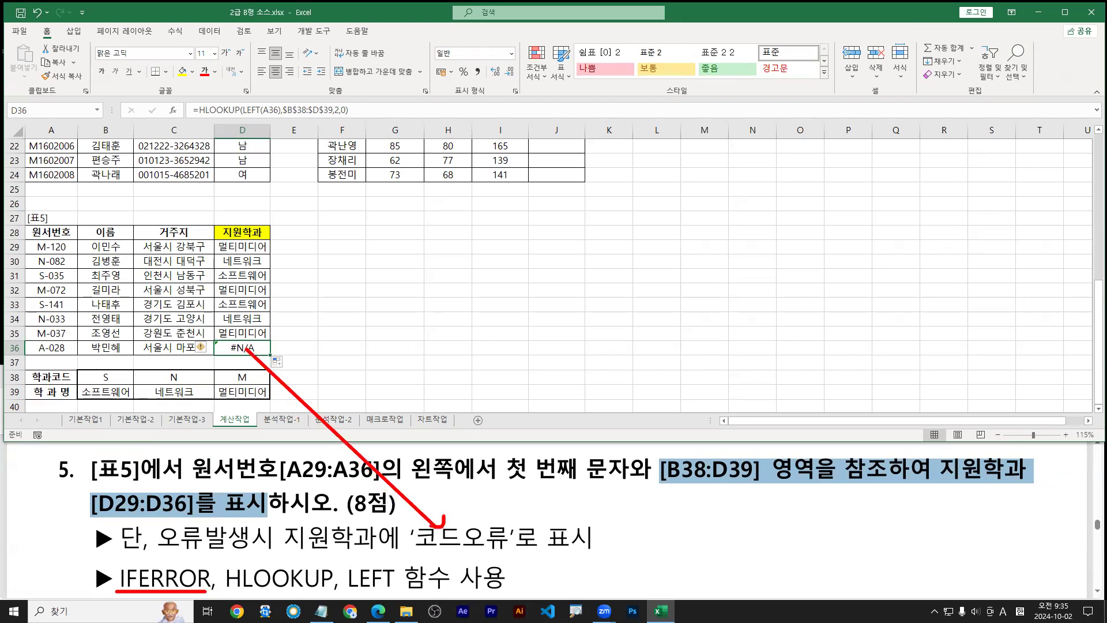
key(Escape)
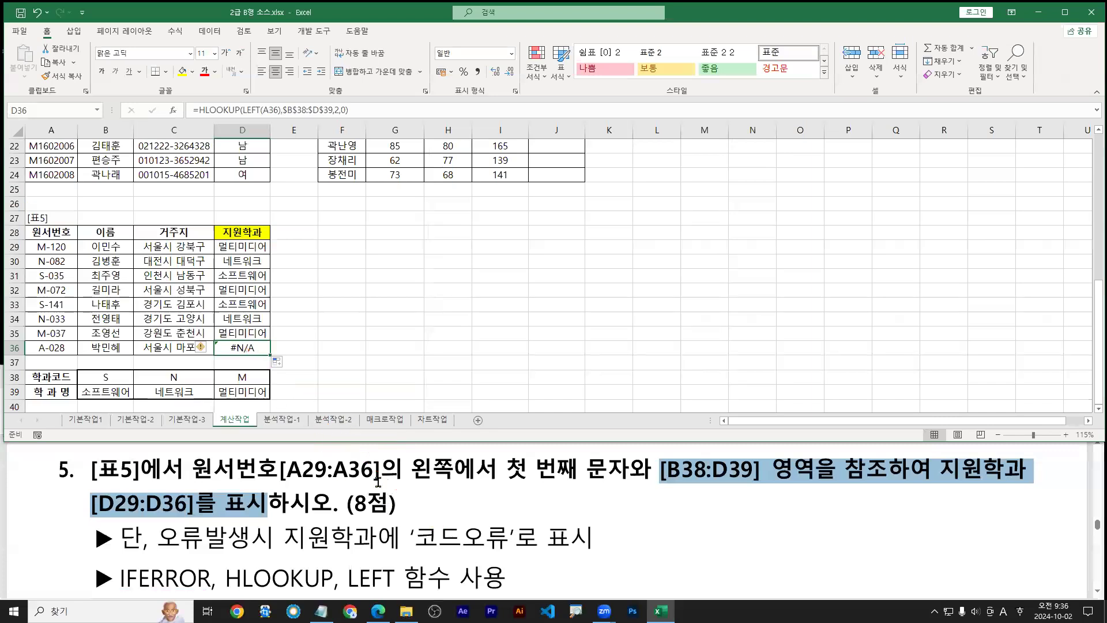
Bring up the Notepad formula notes and scroll to the IFERROR examples
click(322, 611)
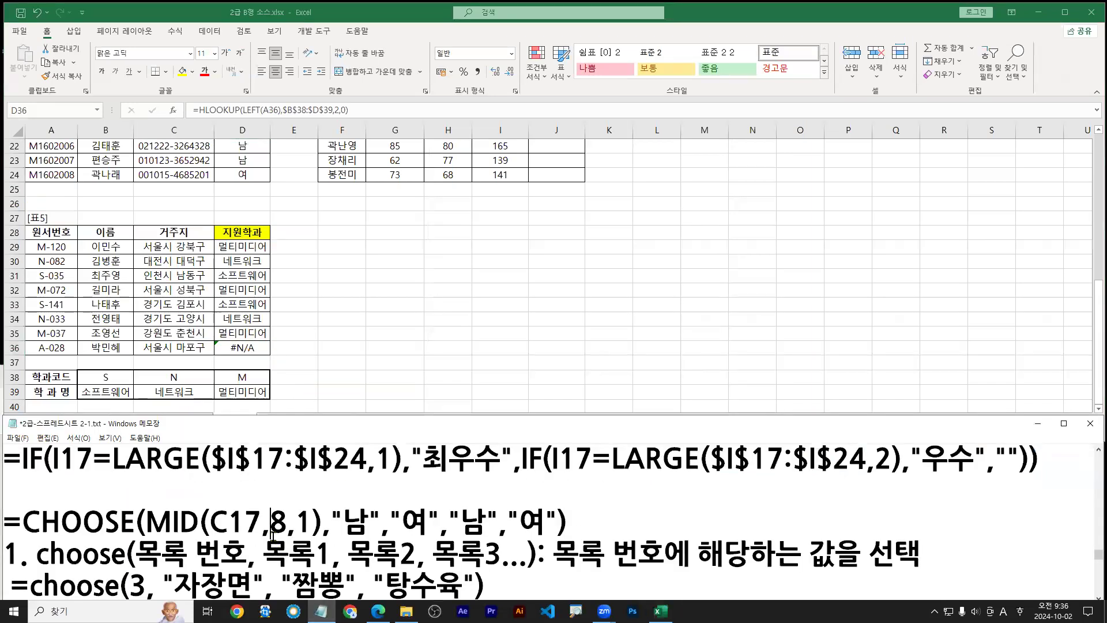
scroll(272, 533, up, 15)
scroll(272, 535, up, 20)
scroll(272, 535, up, 20)
scroll(272, 535, up, 20)
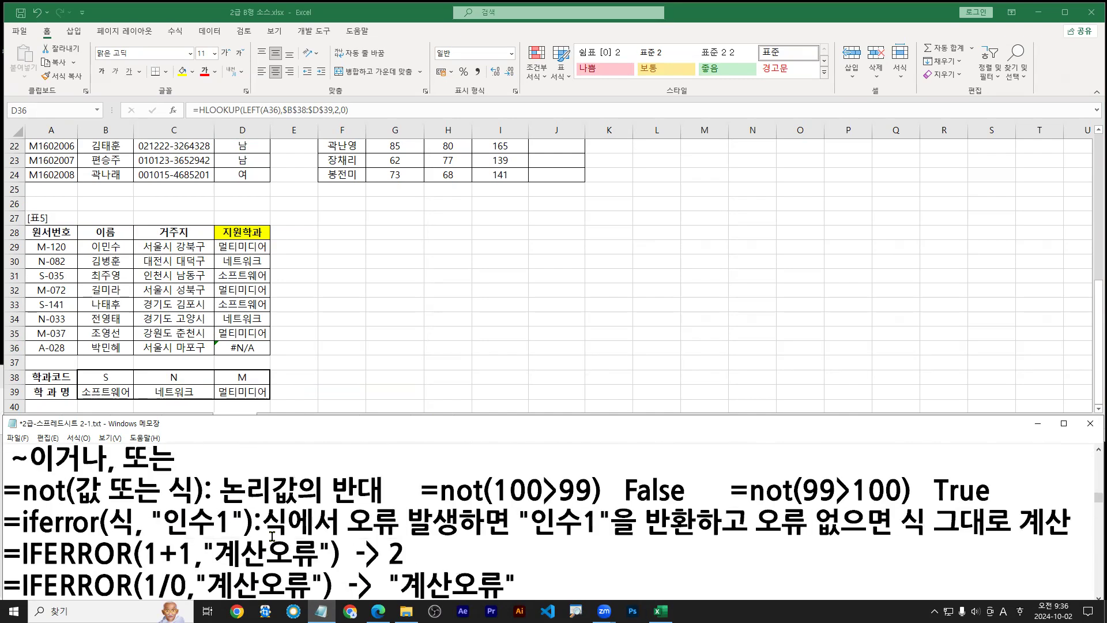
click(242, 550)
key(Down)
key(Down)
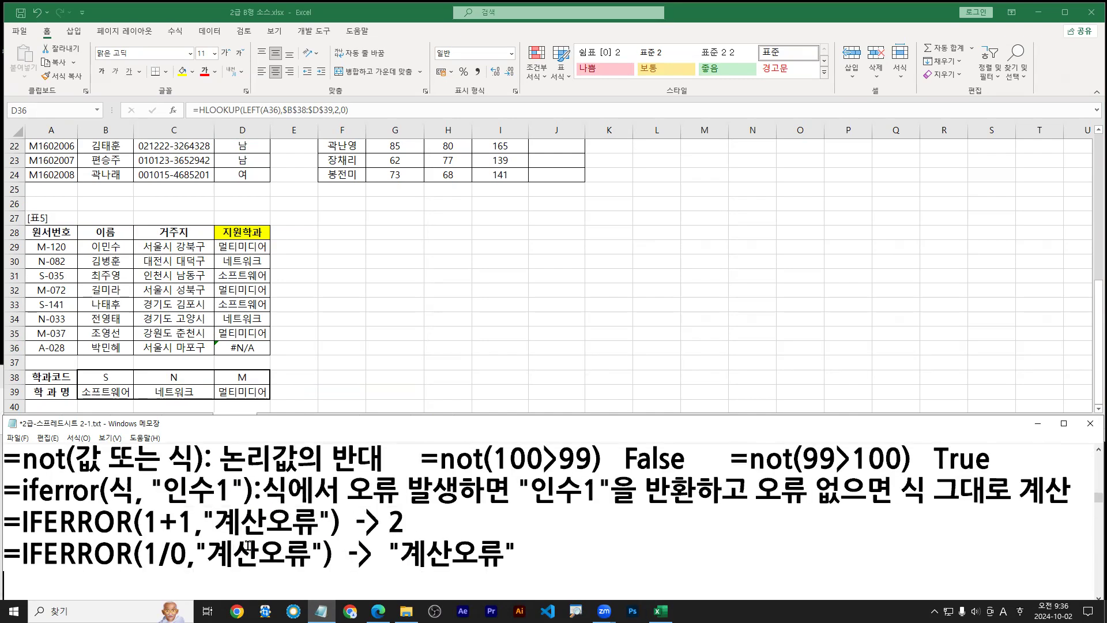
Mark up the 1+1 and 1/0 "계산오류" examples, then open D29's formula for editing
key(g)
drag(134, 476, 226, 477)
mouse_move(195, 432)
mouse_down()
mouse_move(200, 441)
mouse_move(206, 423)
mouse_up()
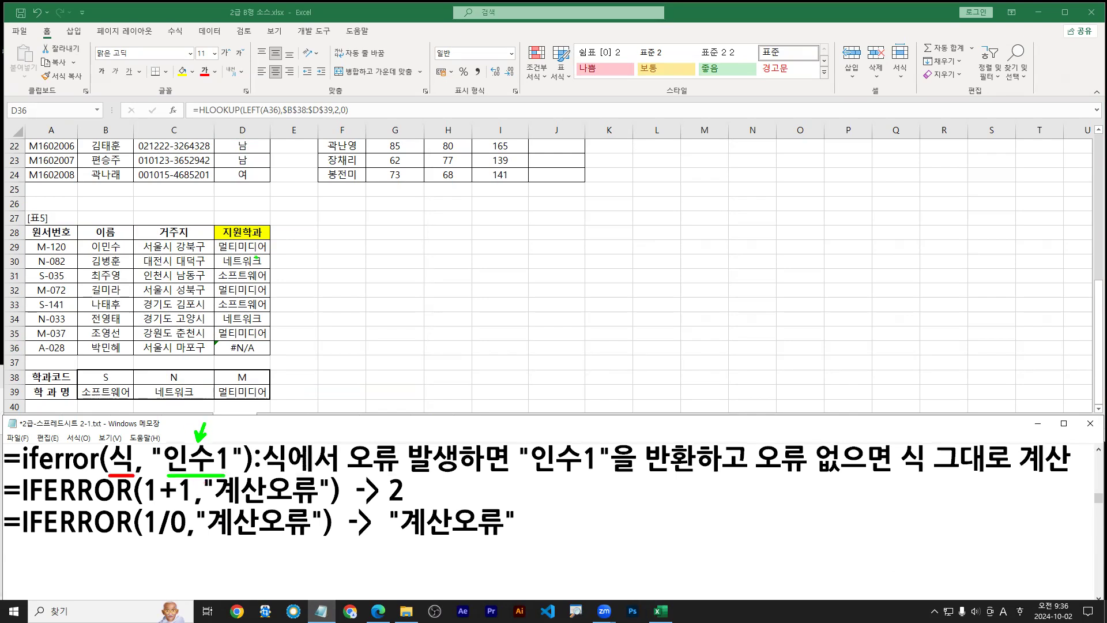
drag(117, 445, 239, 245)
click(238, 247)
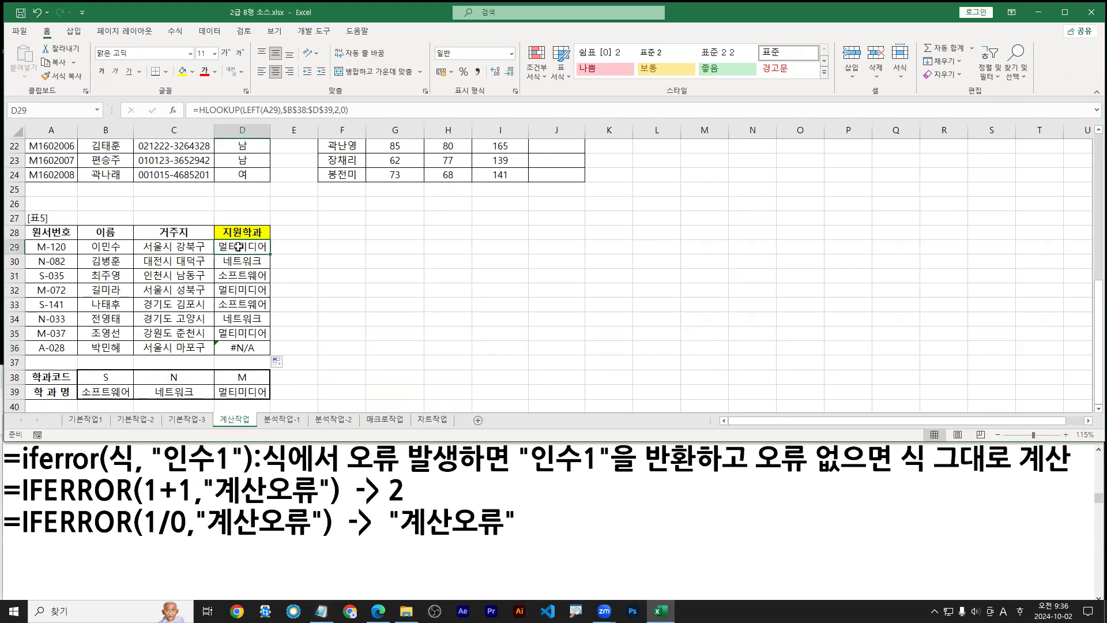
double_click(239, 247)
Select everything after '=' in D29's formula and cut the HLOOKUP expression
click(143, 247)
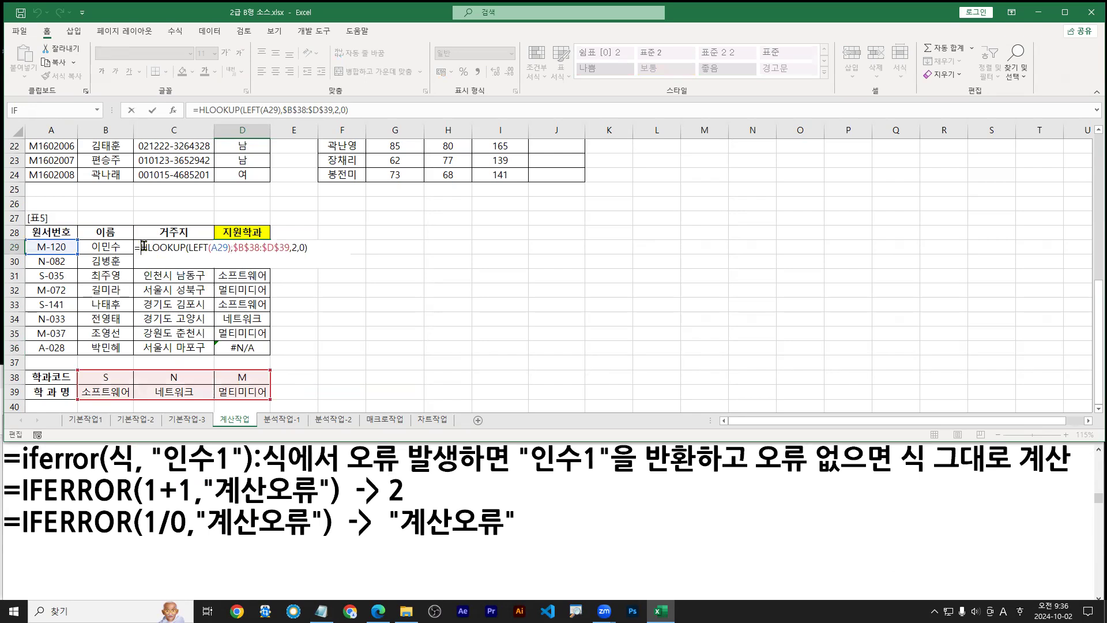
drag(141, 246, 318, 245)
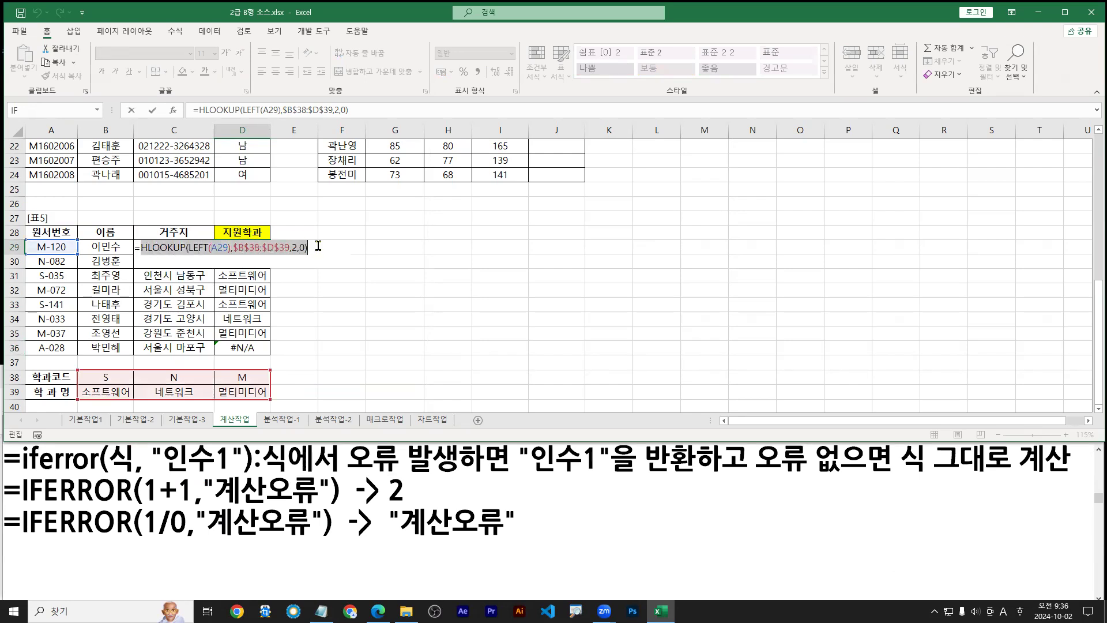
key(Escape)
double_click(241, 251)
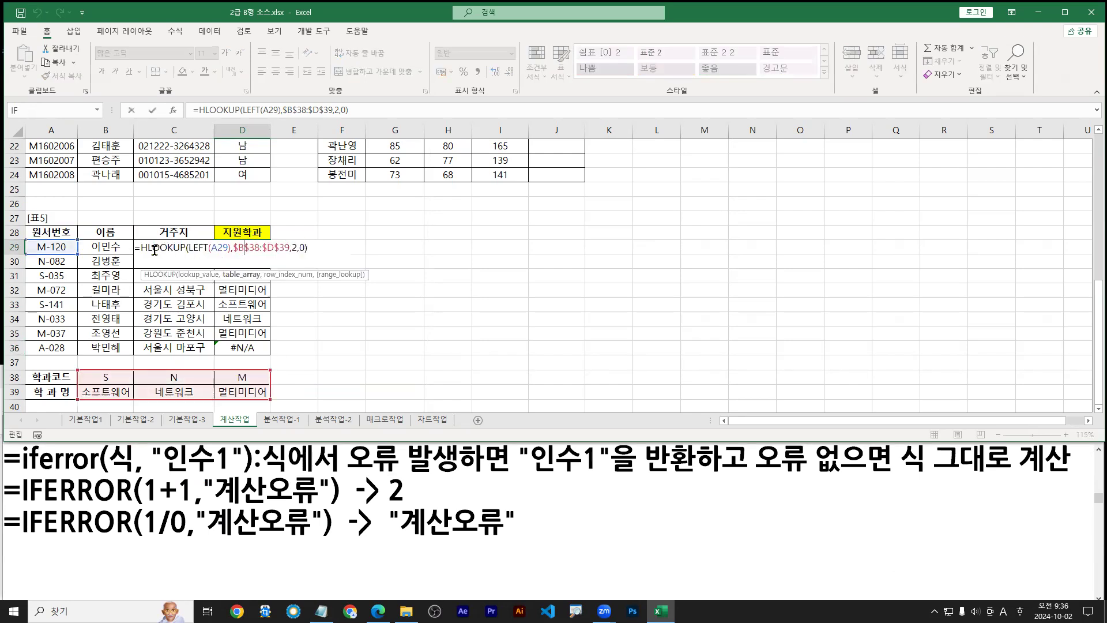
key(Escape)
double_click(244, 251)
drag(141, 248, 312, 248)
key(ctrl+c)
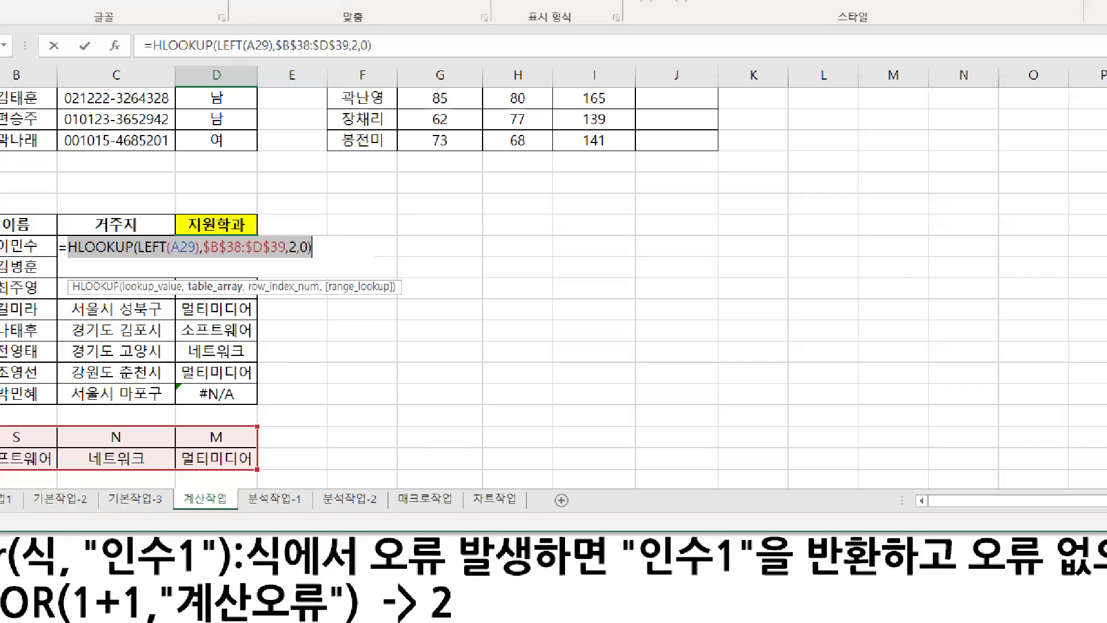
mouse_move(85, 272)
mouse_down()
mouse_move(422, 273)
mouse_move(423, 257)
mouse_move(417, 287)
mouse_up()
text(ctrl)
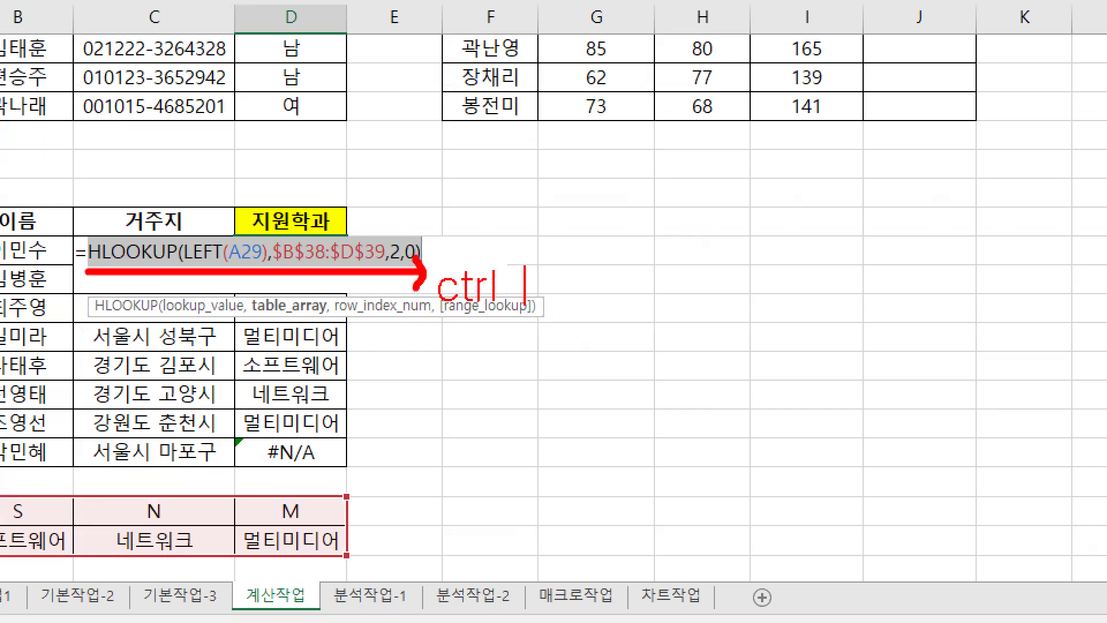
text( + X)
key(Escape)
right_click(255, 252)
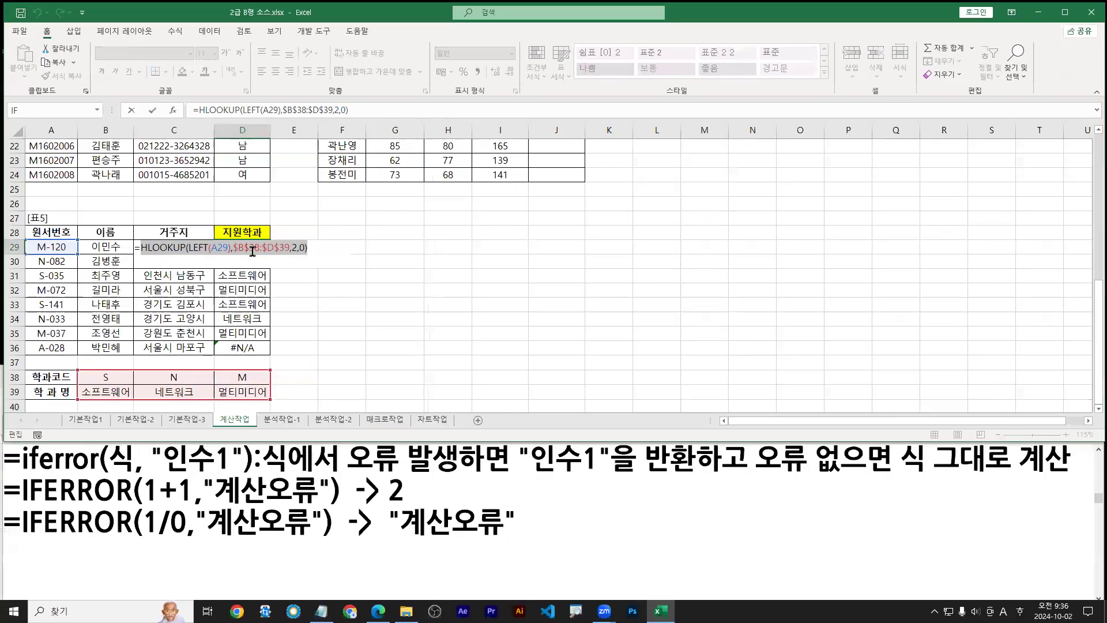
click(277, 260)
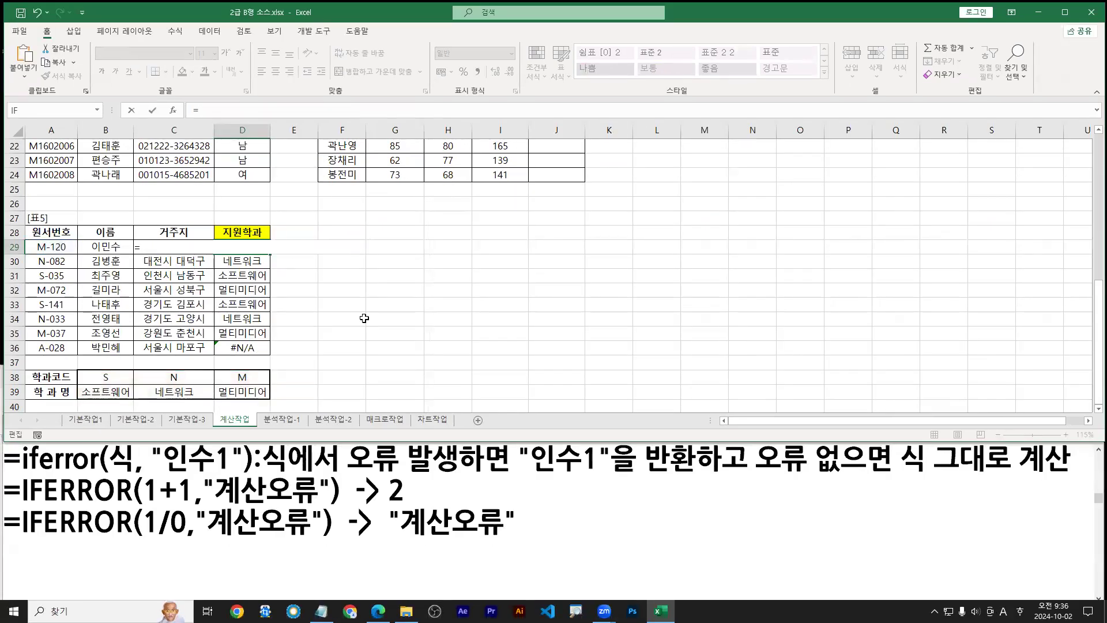
Insert the IFERROR function into D29 and bring up its Function Arguments dialog
text(ife)
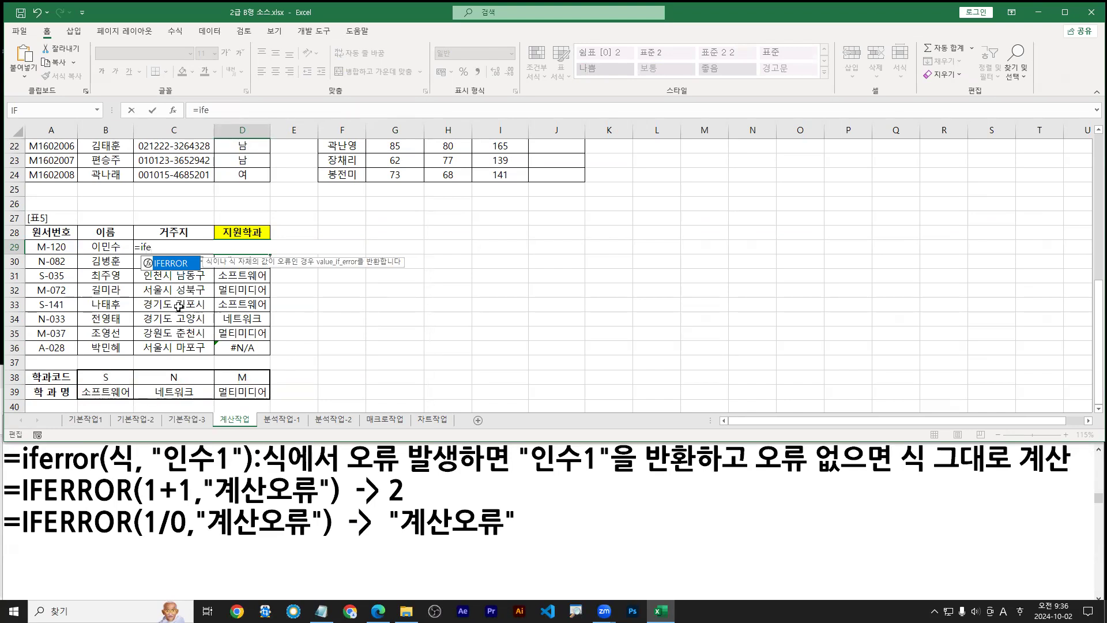
key(ctrl+1)
click(123, 283)
drag(216, 258, 238, 281)
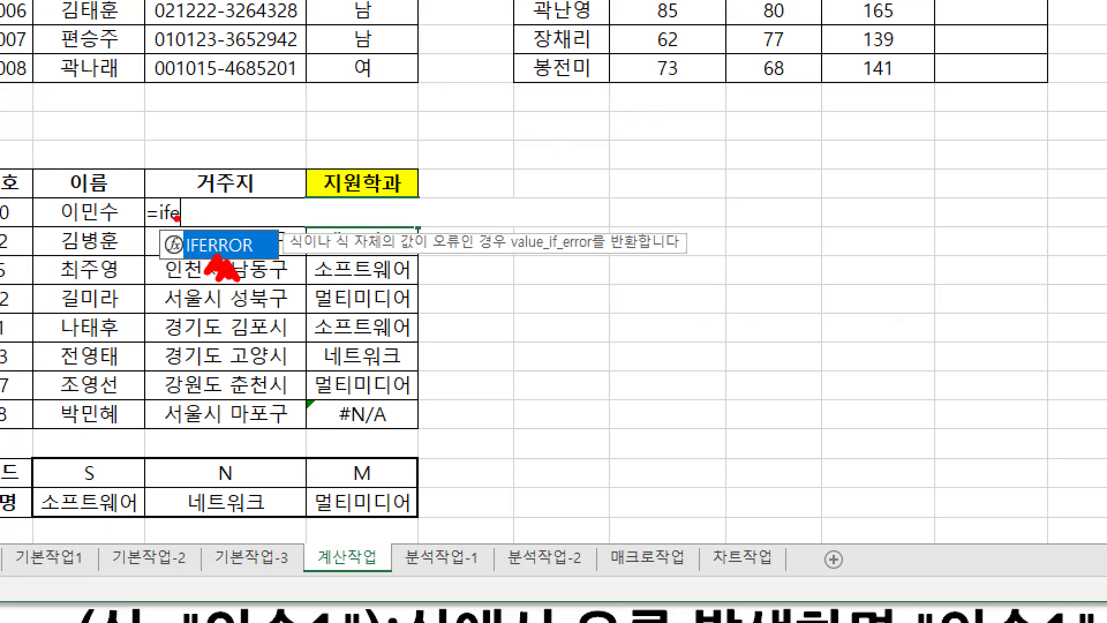
key(Escape)
double_click(169, 265)
click(174, 110)
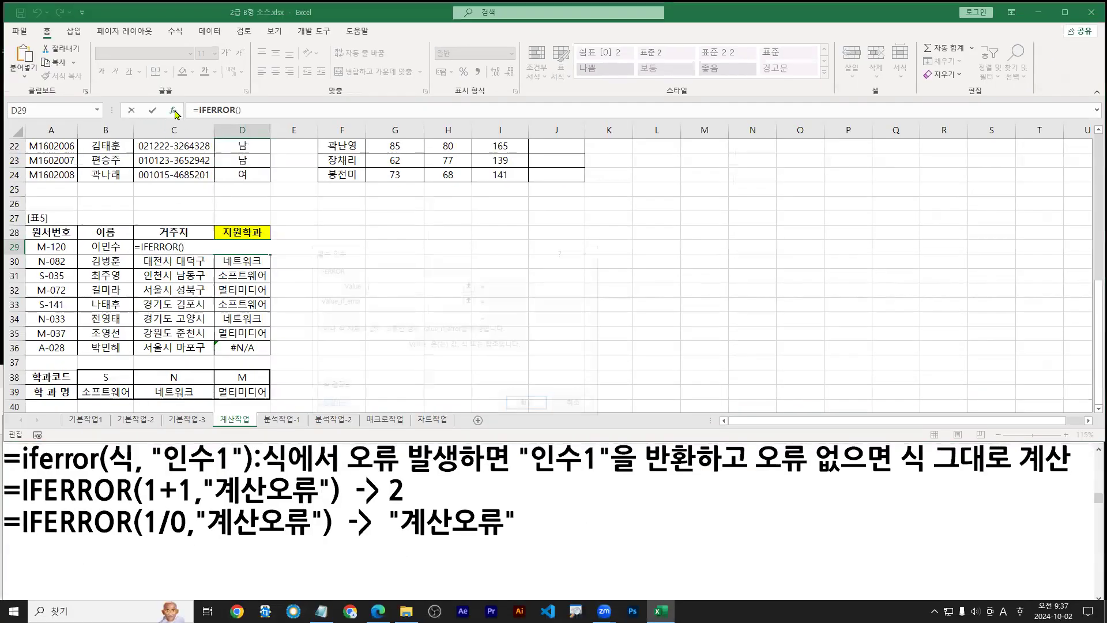
mouse_move(364, 252)
mouse_down()
mouse_move(296, 269)
mouse_move(300, 300)
mouse_up()
Paste the HLOOKUP formula as Value and enter 코드오류 as Value_if_error
key(ctrl+1)
text(tctrl + )
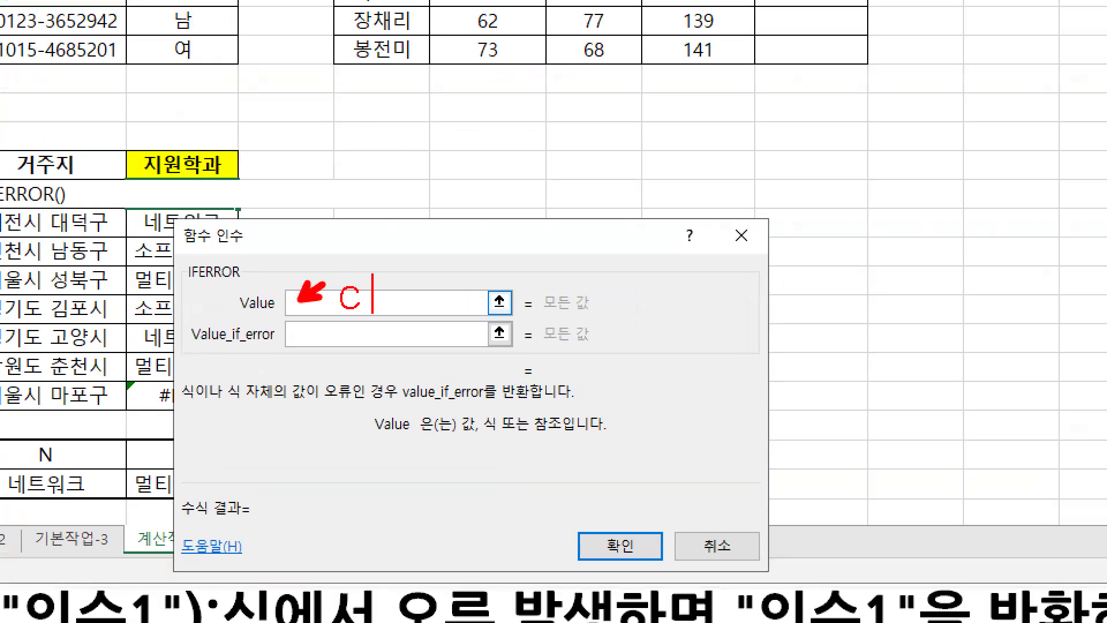
text(V)
key(Escape)
key(Escape)
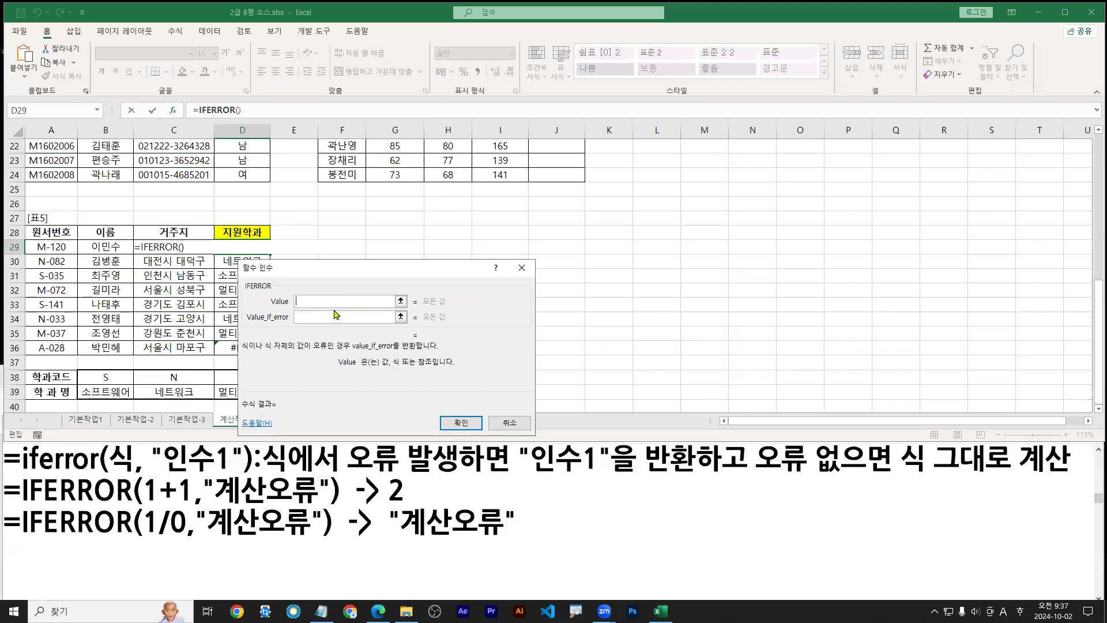
key(ctrl+v)
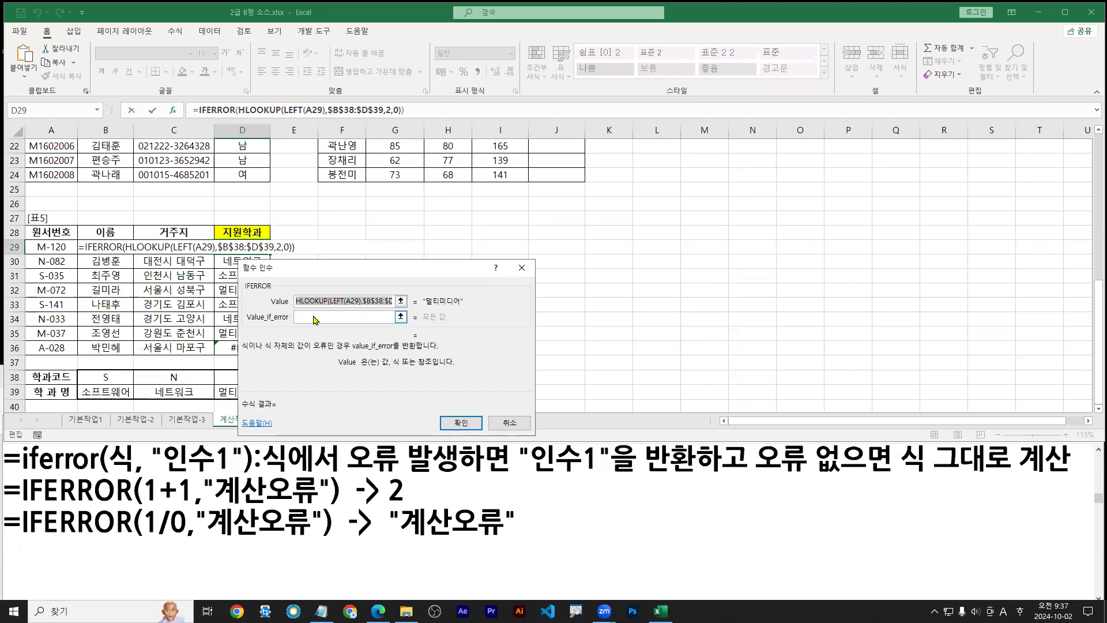
click(394, 316)
text(코드오류)
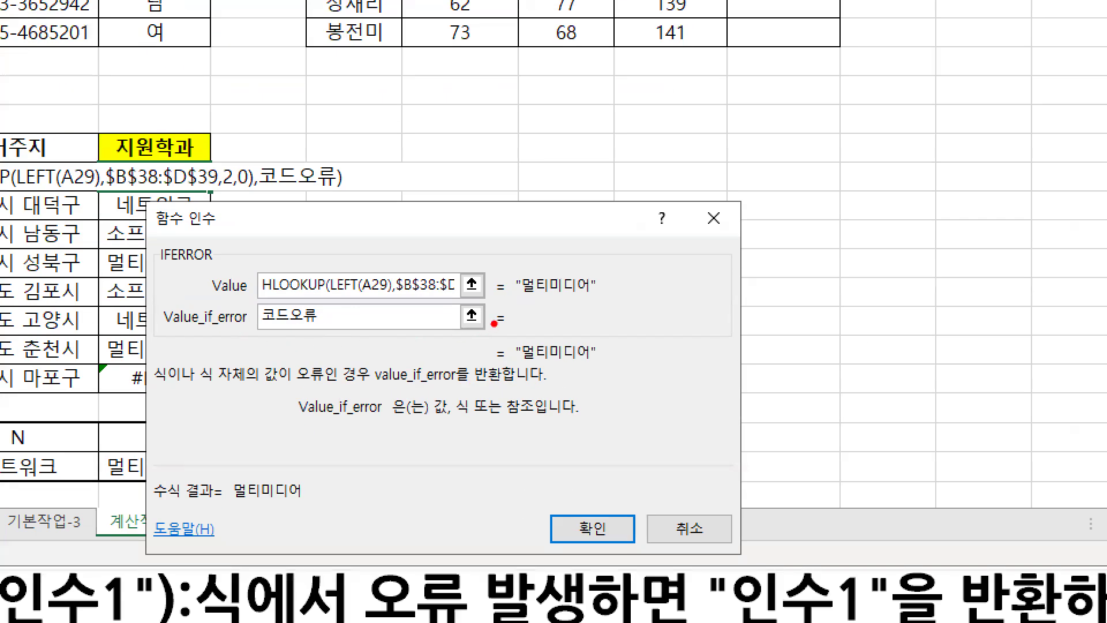
Highlight the 코드오류 fallback and result explanation, then confirm the IFERROR formula
drag(263, 300, 627, 300)
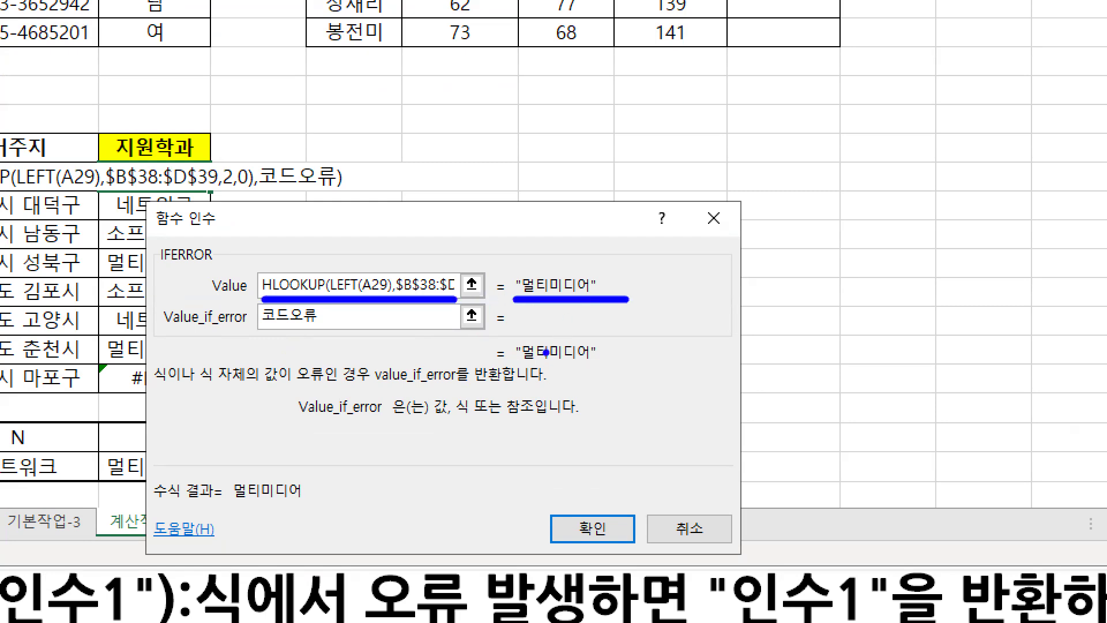
drag(514, 367, 613, 366)
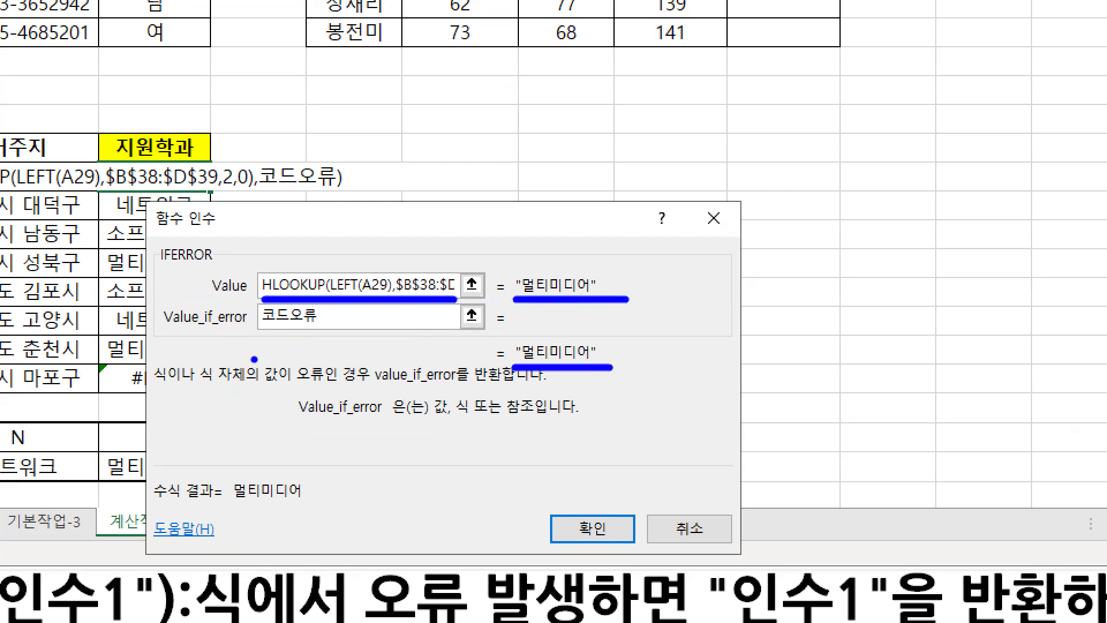
drag(293, 391, 500, 391)
drag(262, 333, 313, 333)
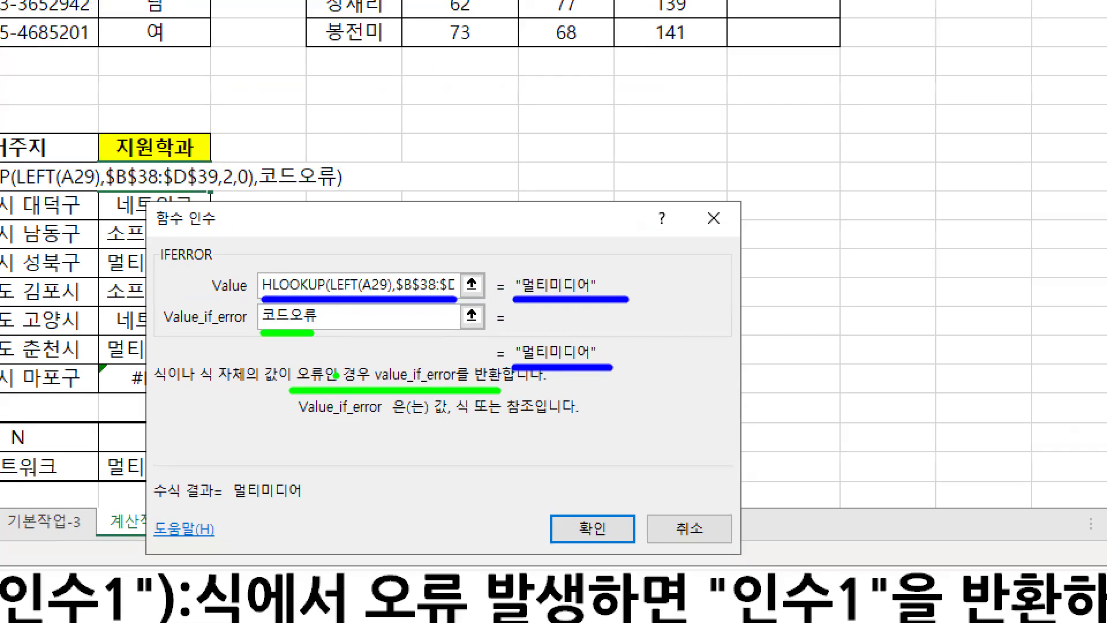
drag(296, 390, 488, 389)
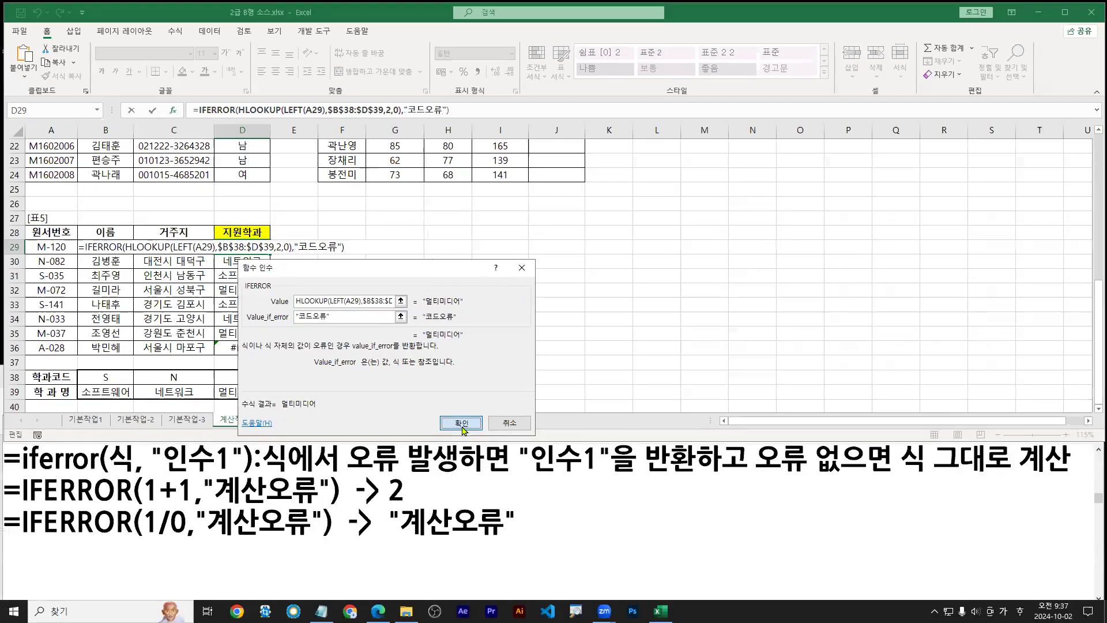
click(593, 529)
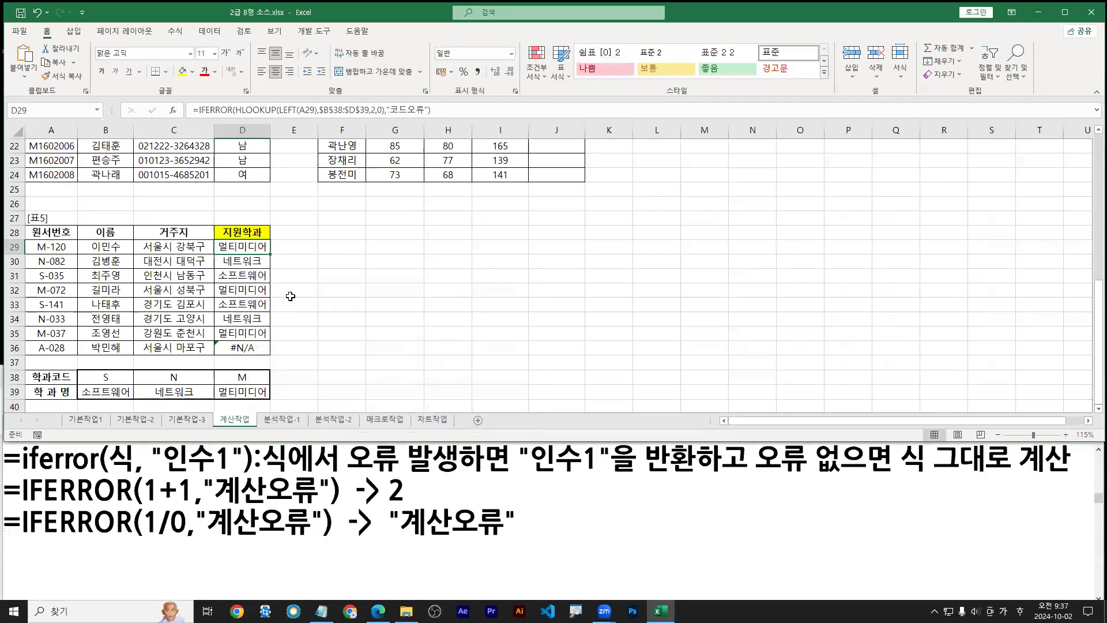
Fill the IFERROR formula down to D36 and select D29's formula text
double_click(269, 254)
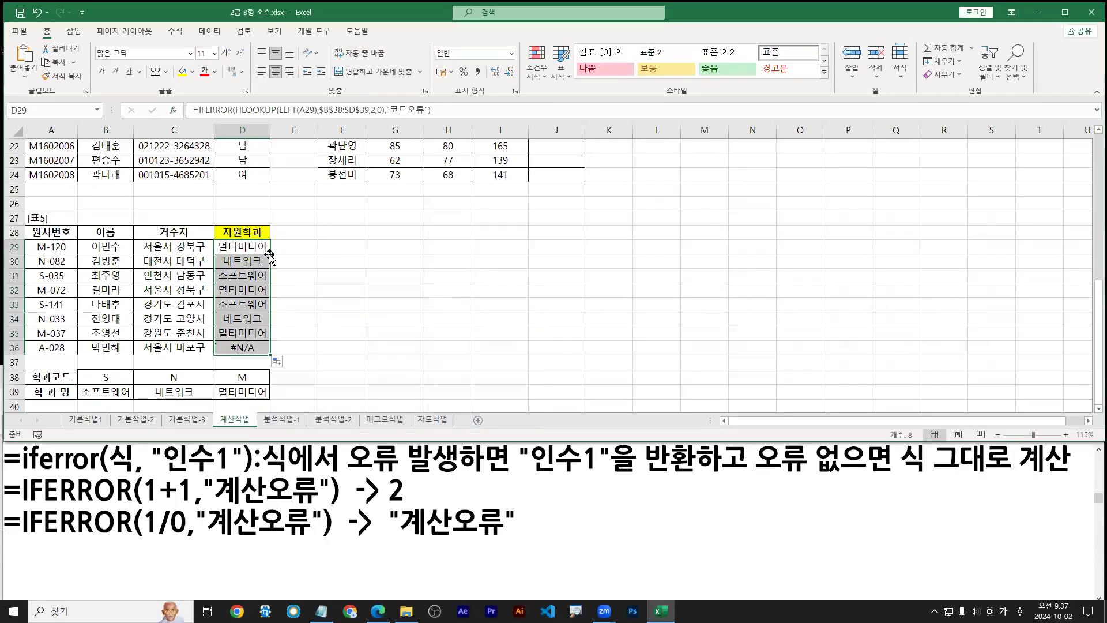
double_click(241, 246)
drag(346, 248, 79, 248)
key(ctrl+c)
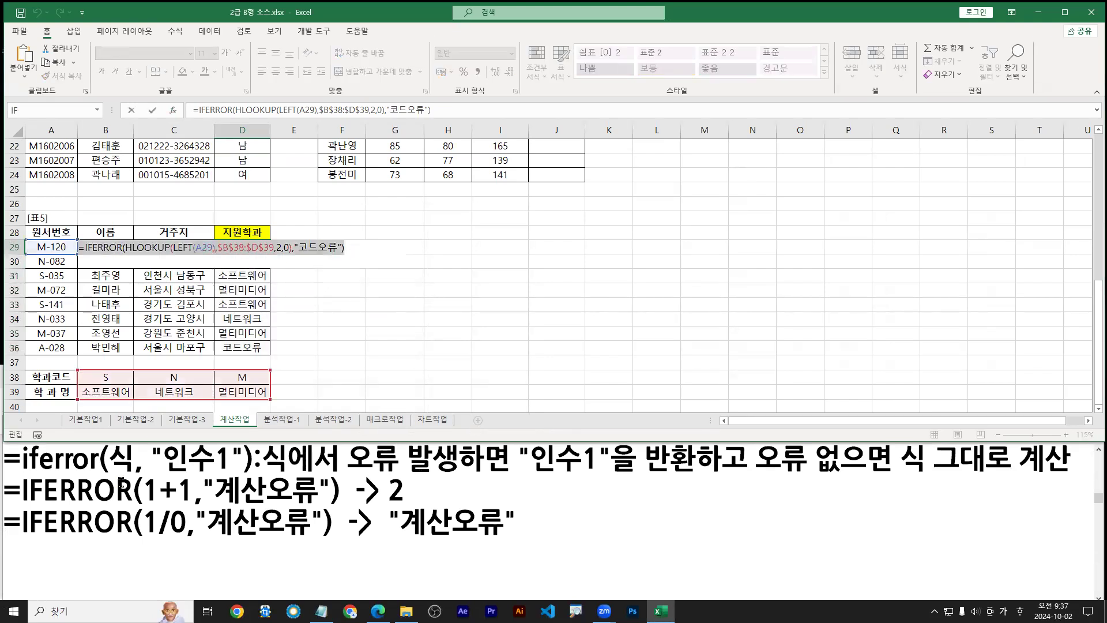
Paste the formula as a new top line in the notes and leave D29 unchanged
click(40, 462)
key(Home)
key(Return)
key(Up)
key(ctrl+v)
key(Return)
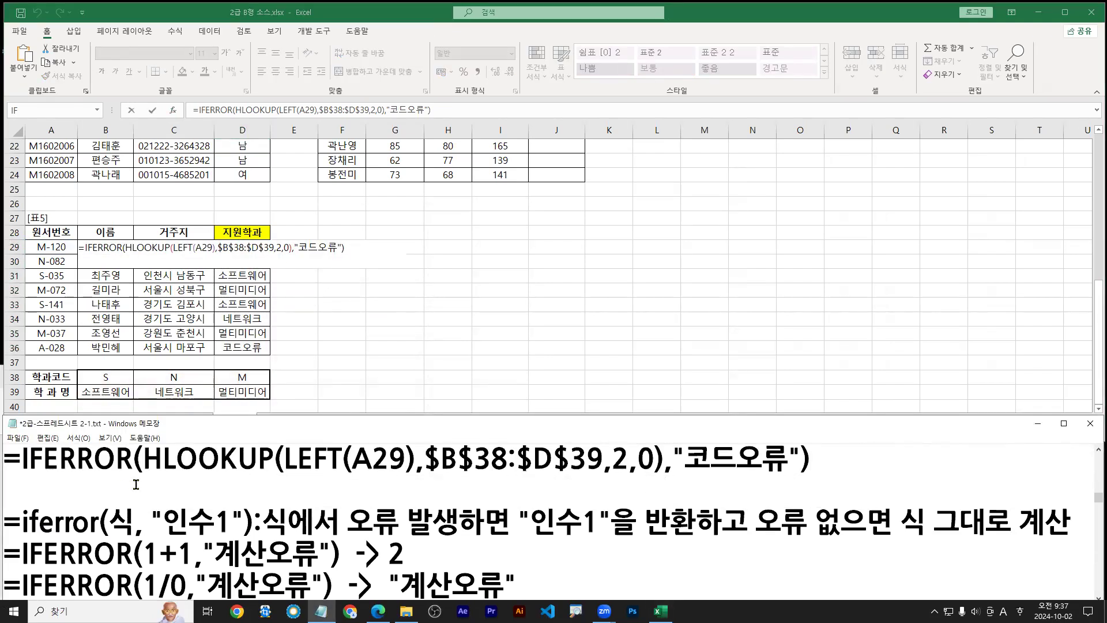
click(672, 461)
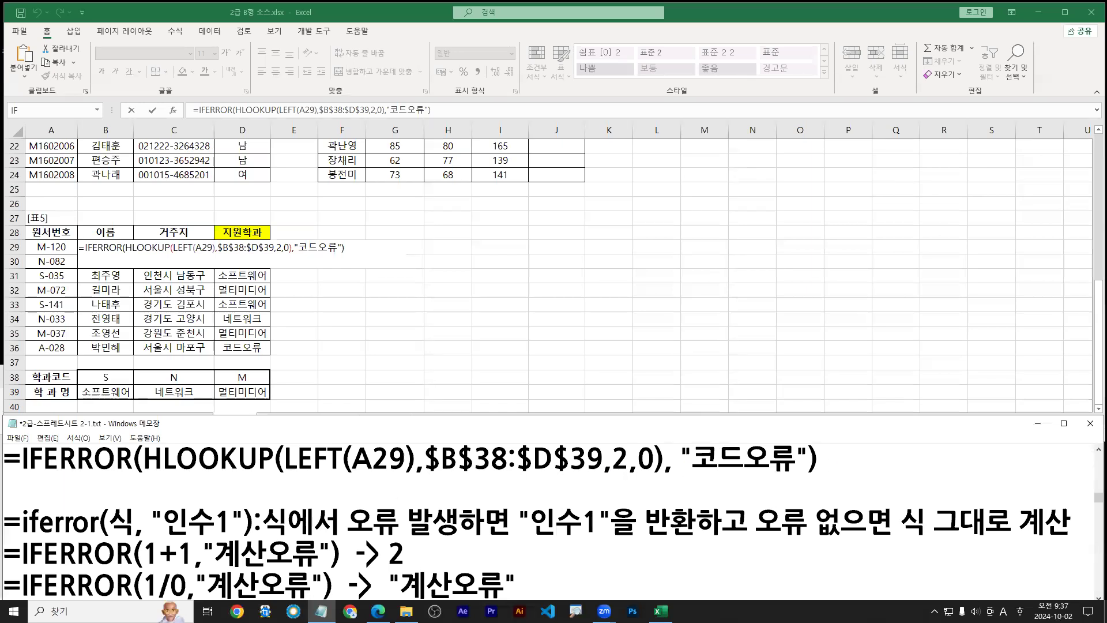
key(ctrl+2)
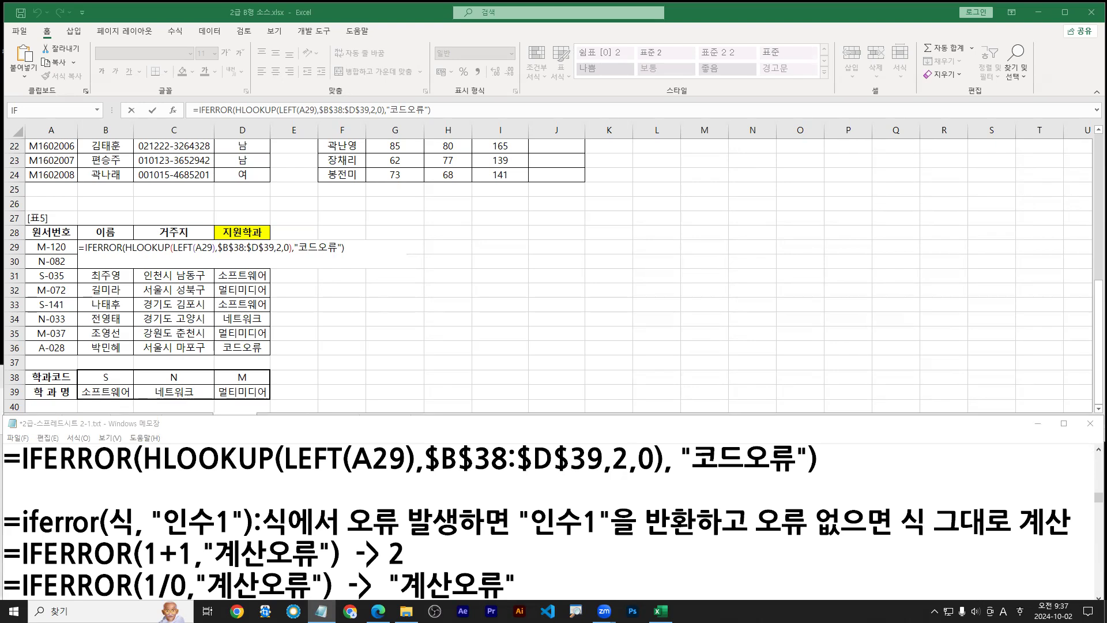
click(391, 502)
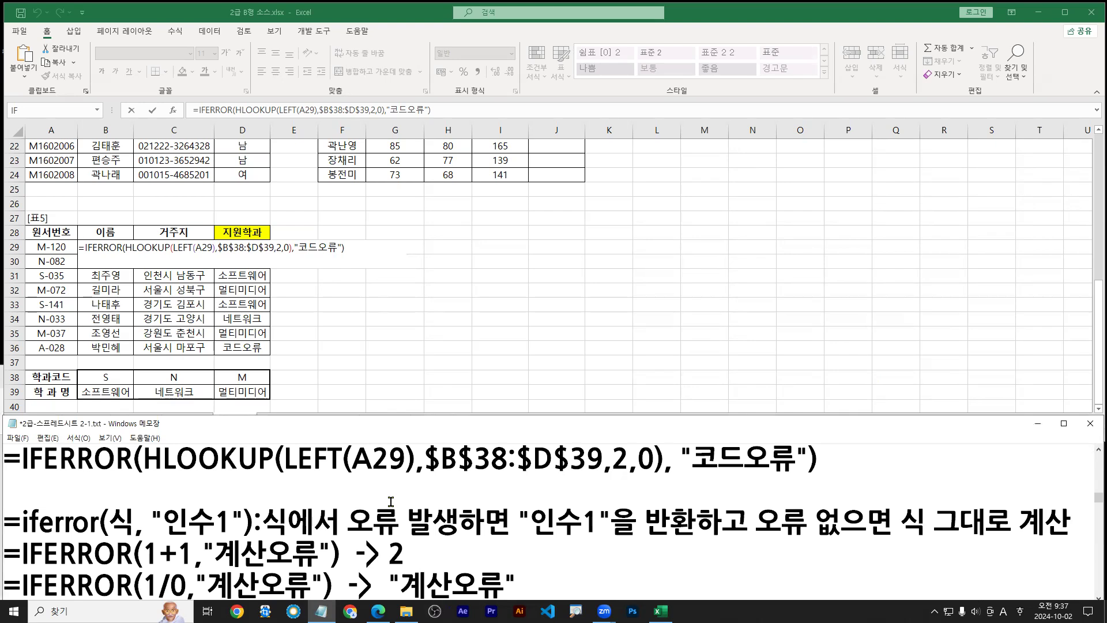
click(248, 411)
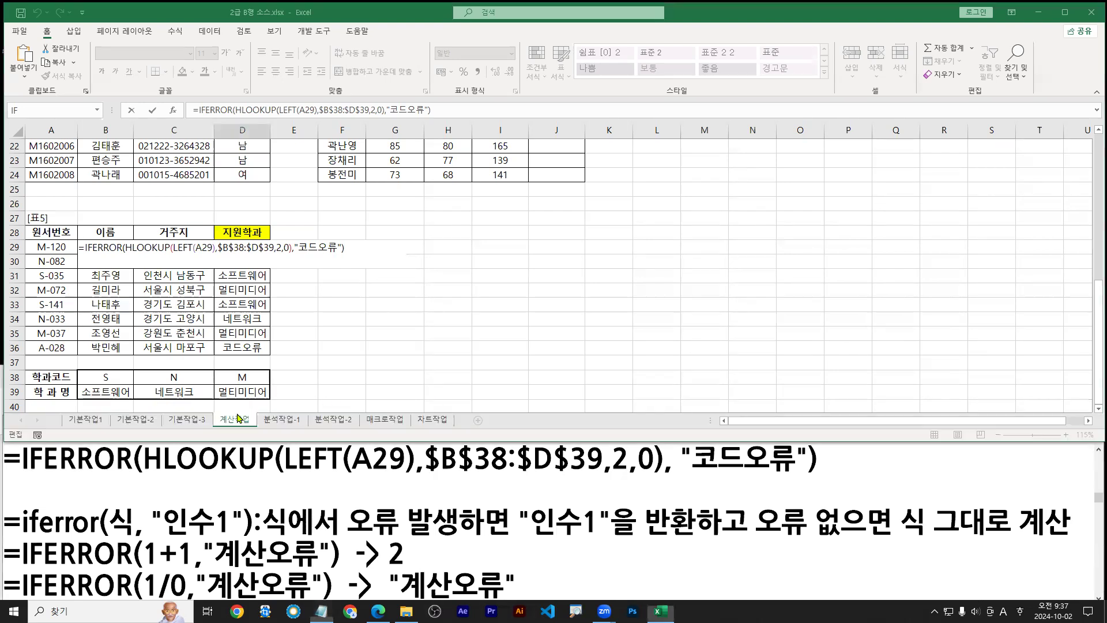
key(ctrl+Return)
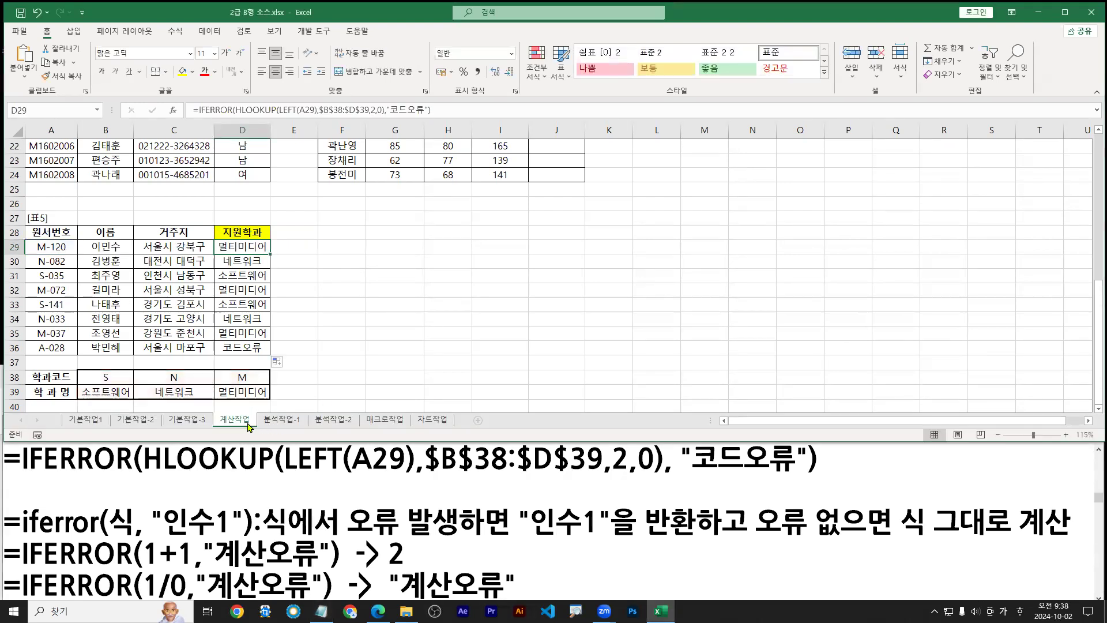
Switch to the 분석작업-1 sheet and review the task instructions
click(264, 423)
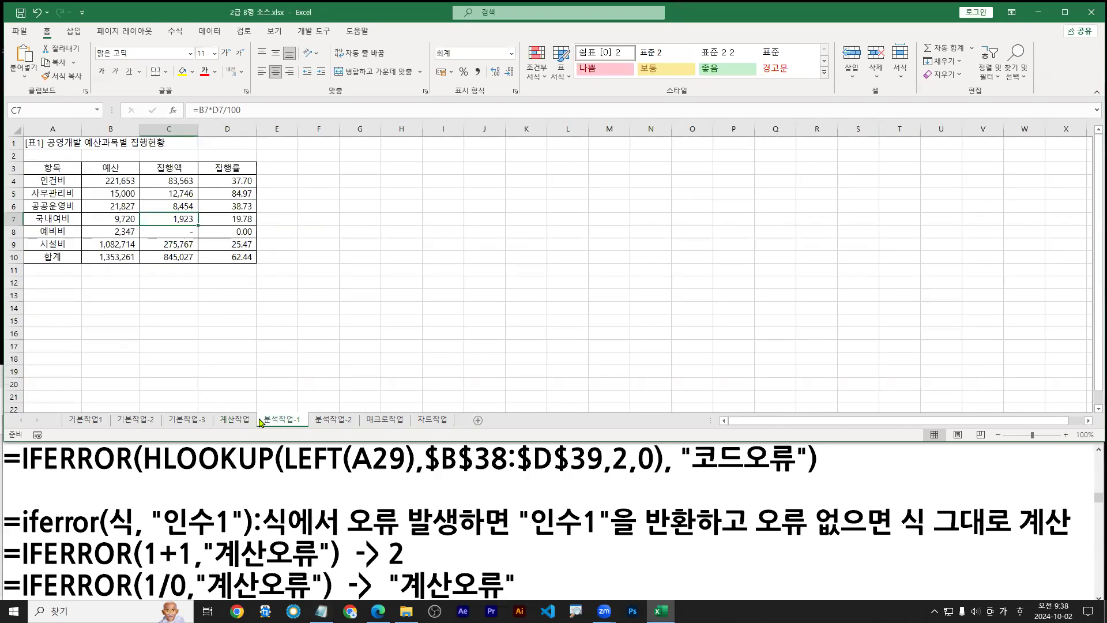
click(239, 421)
click(277, 424)
click(378, 611)
scroll(426, 512, down, 15)
scroll(432, 522, up, 3)
scroll(434, 526, up, 2)
click(590, 315)
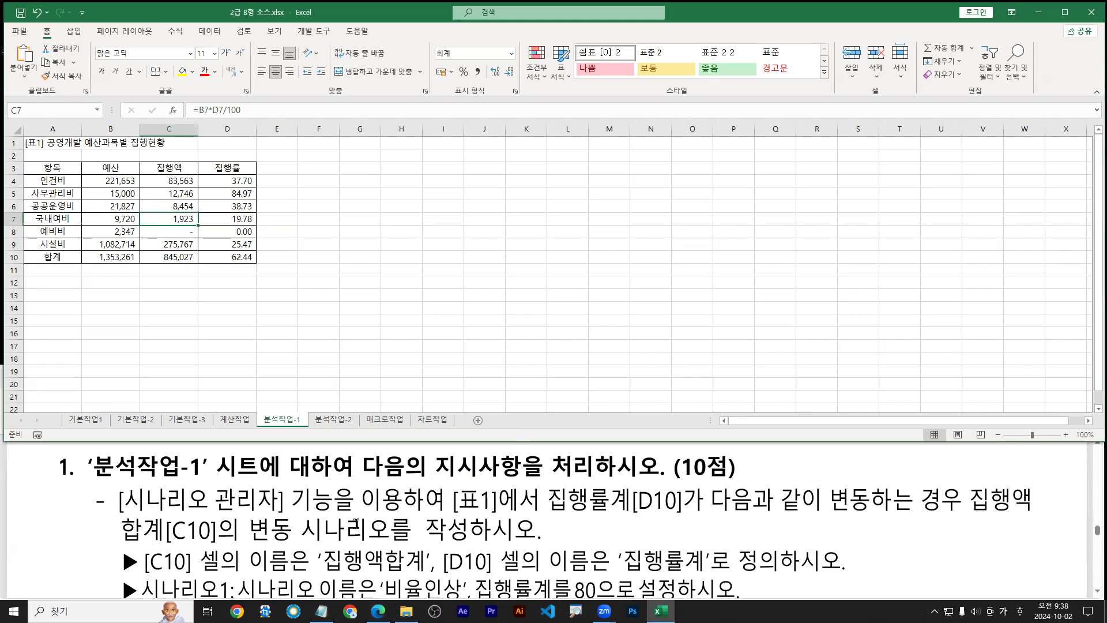
Check What-If Analysis, then mark the 집행률계 change and C10/D10 naming rules in the instructions
click(209, 31)
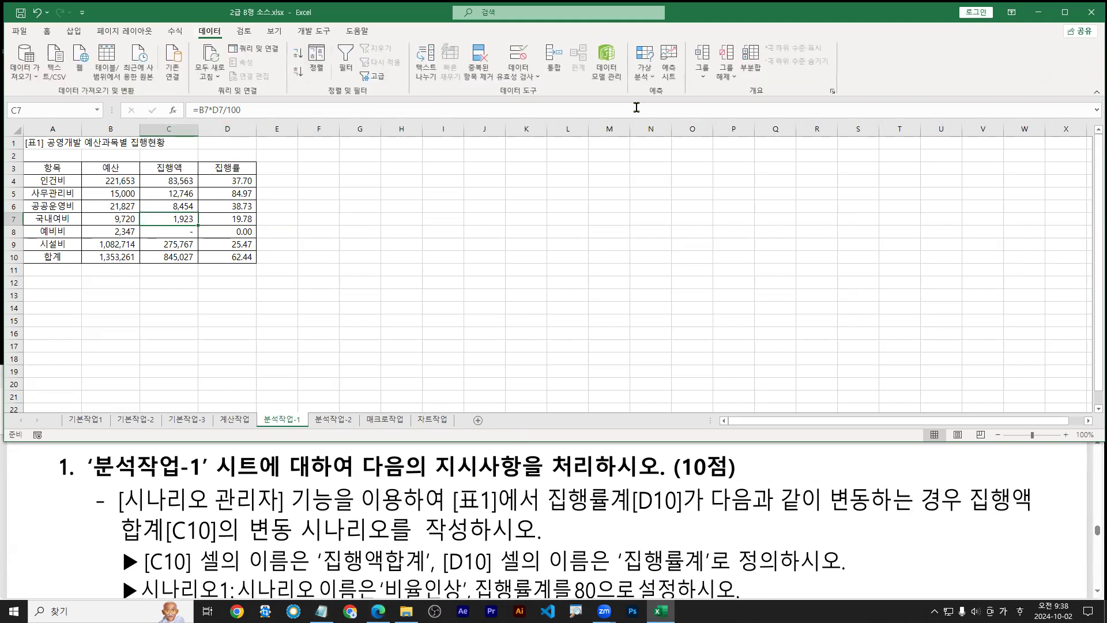
click(640, 81)
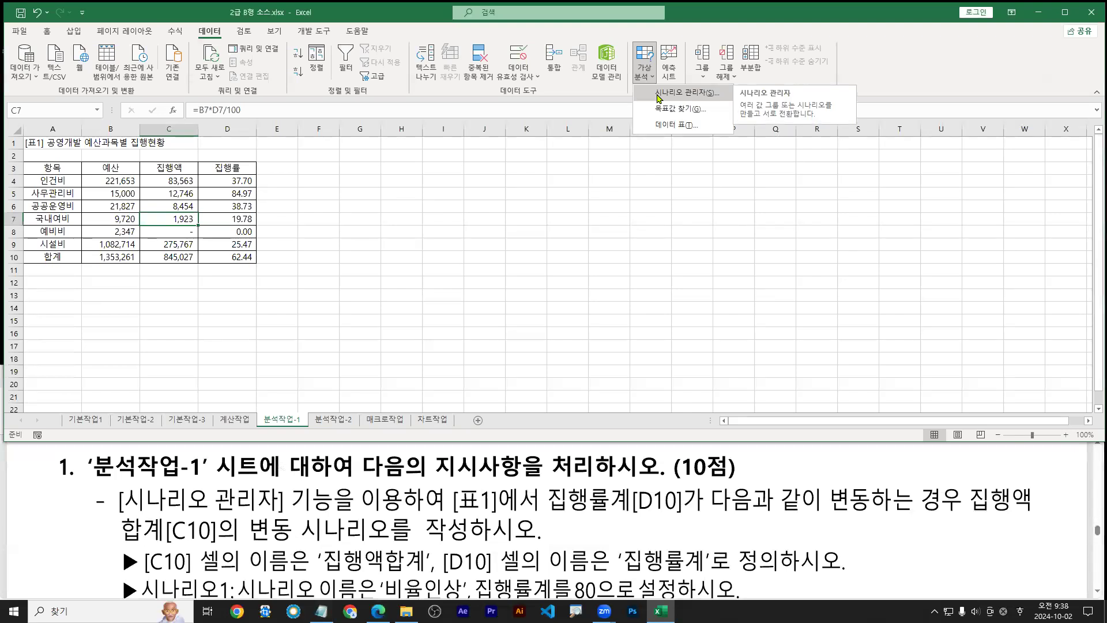
click(400, 505)
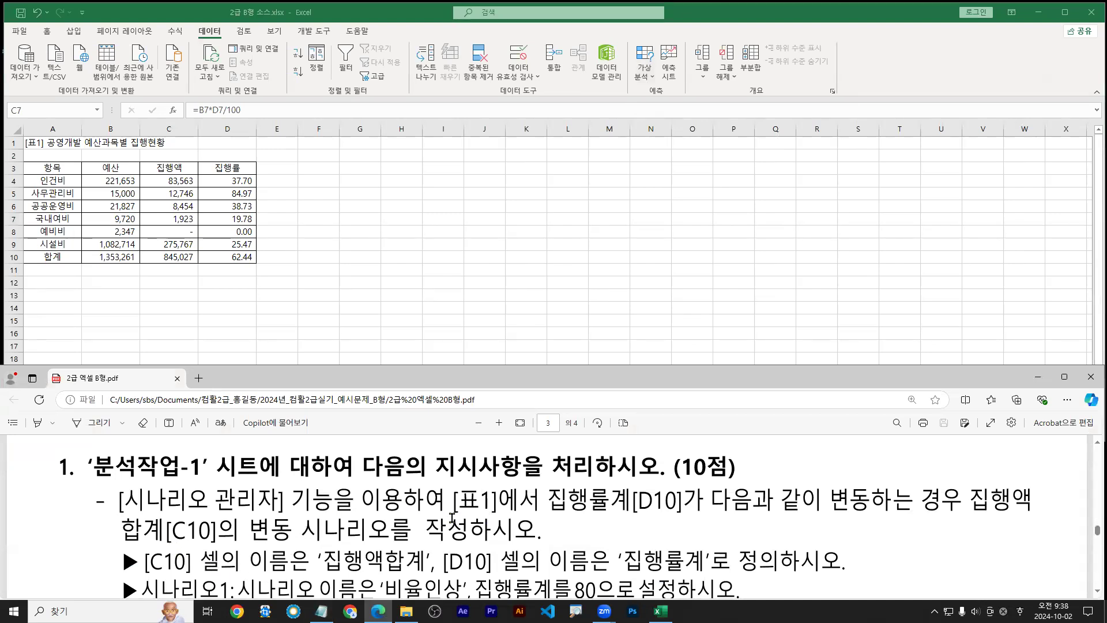
drag(450, 516, 1030, 516)
drag(128, 546, 465, 545)
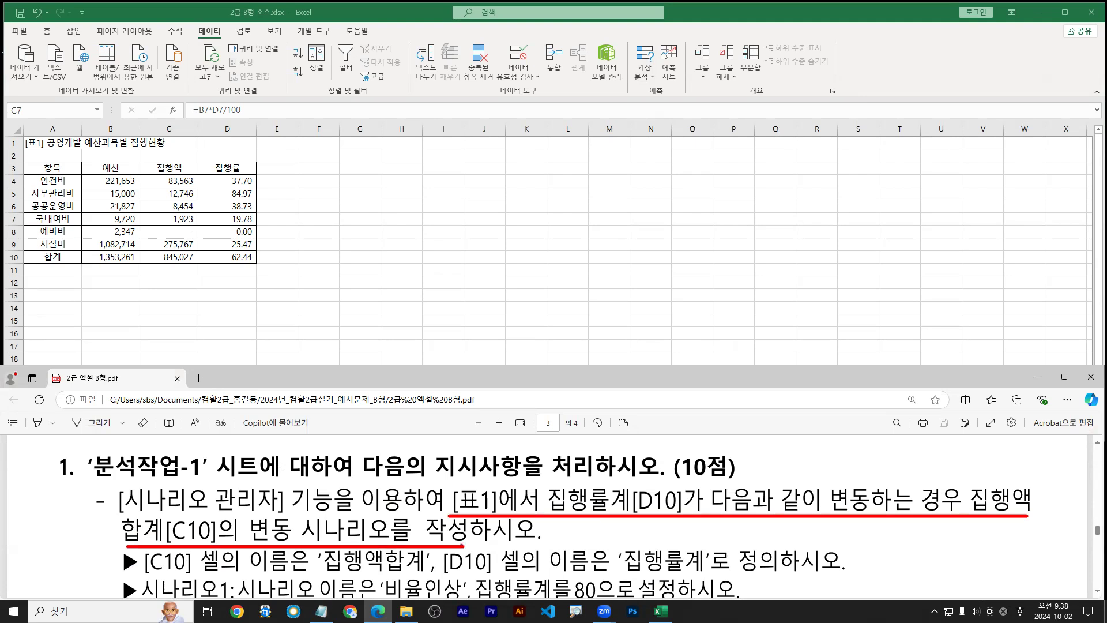
scroll(89, 561, down, 2)
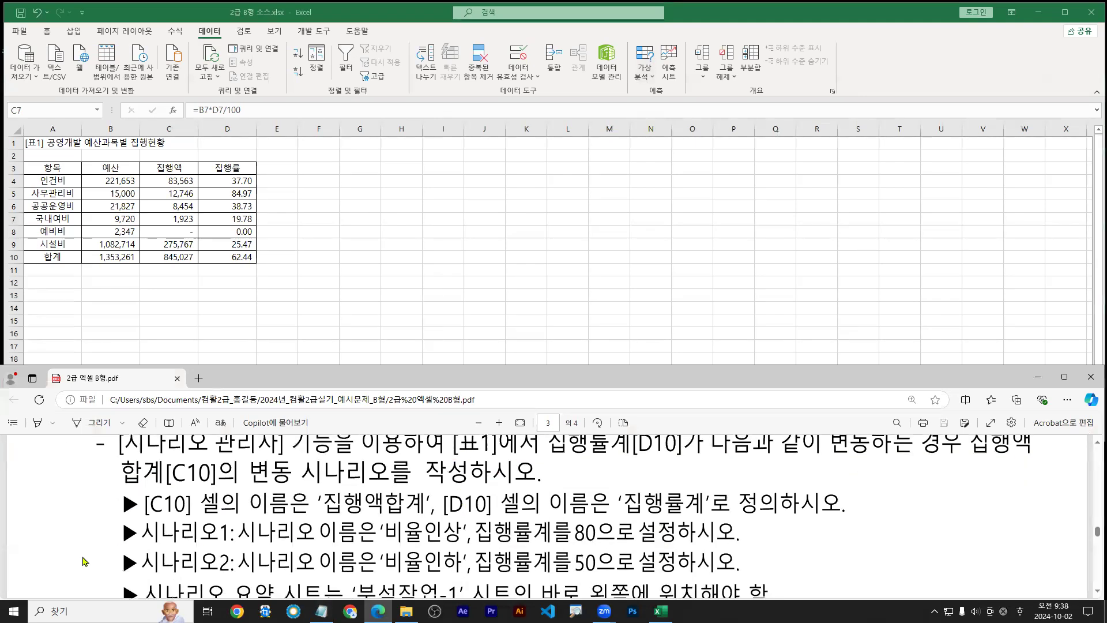
drag(147, 524, 430, 518)
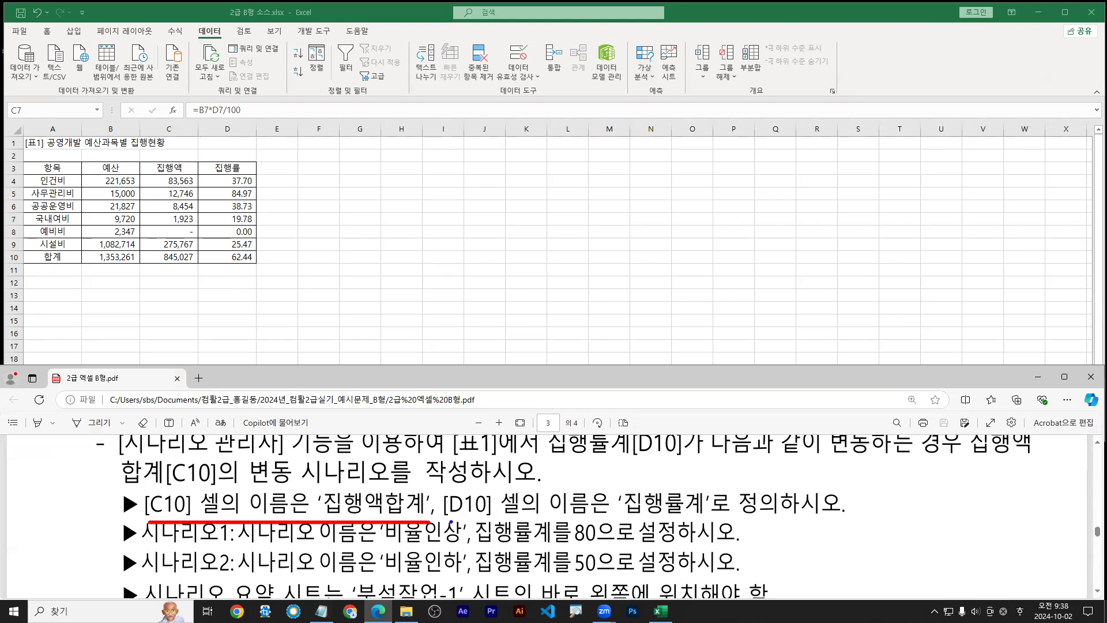
drag(450, 522, 683, 522)
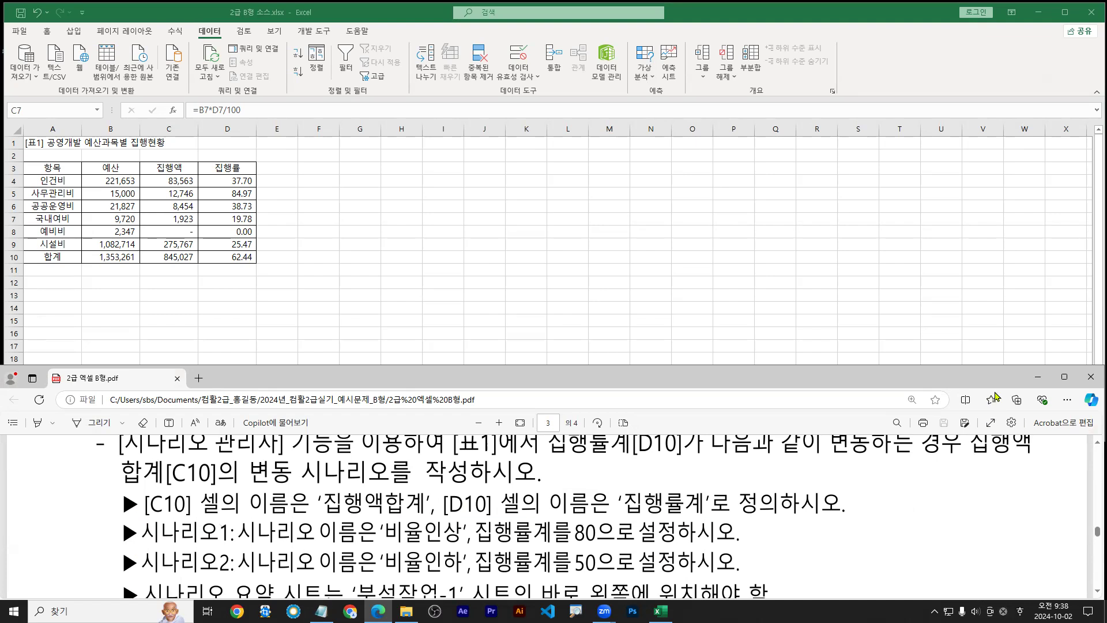
click(1038, 376)
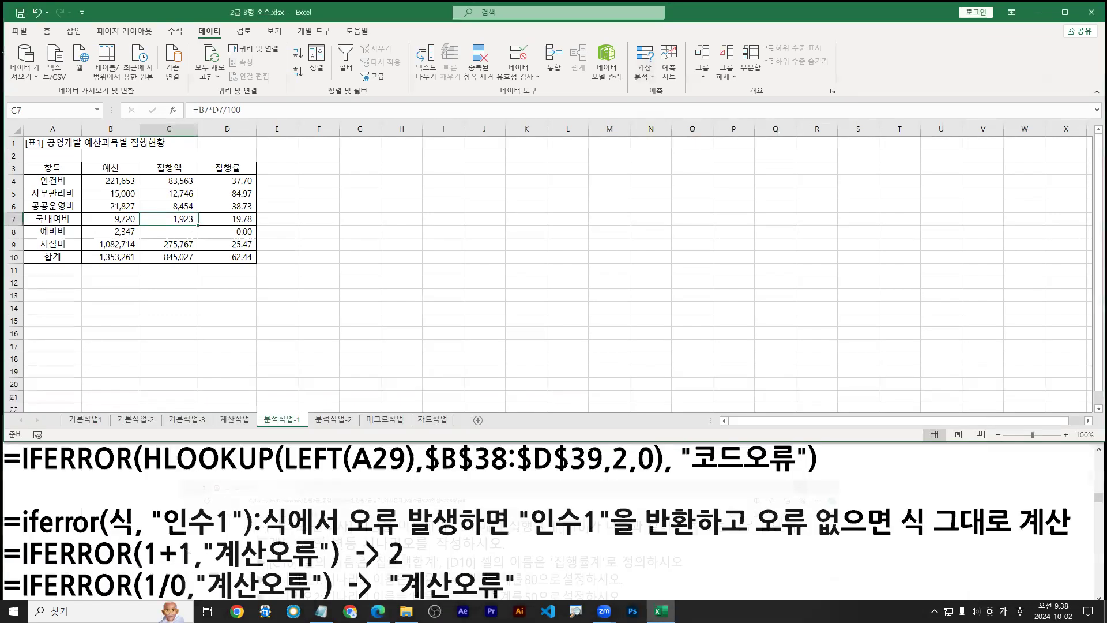
Select C10 and annotate the Define Name tools on the Formulas tab
click(211, 254)
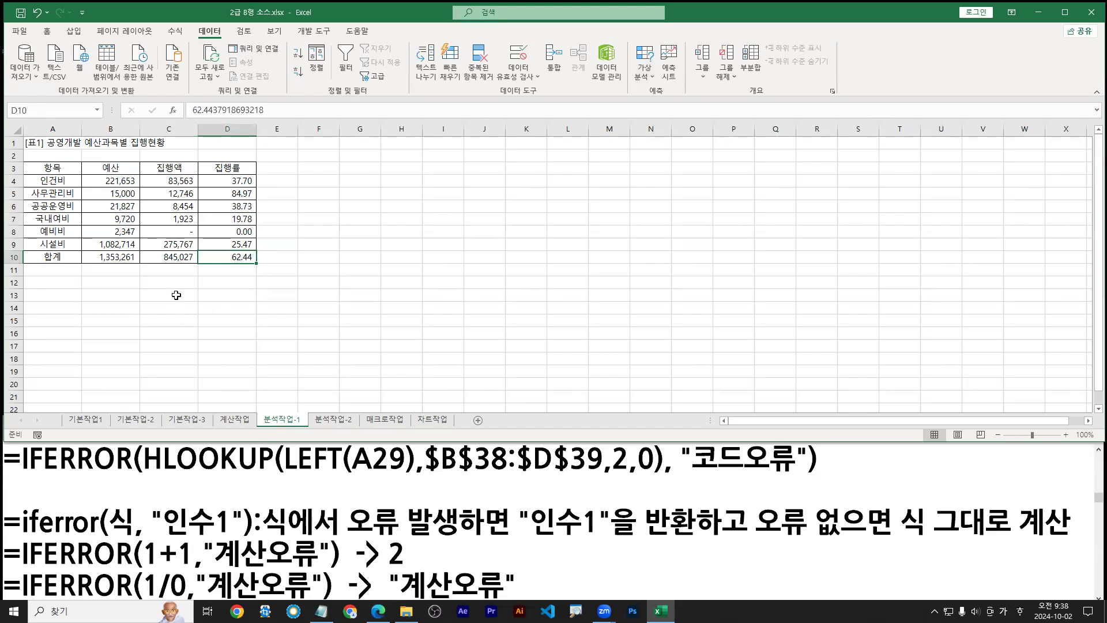
click(178, 260)
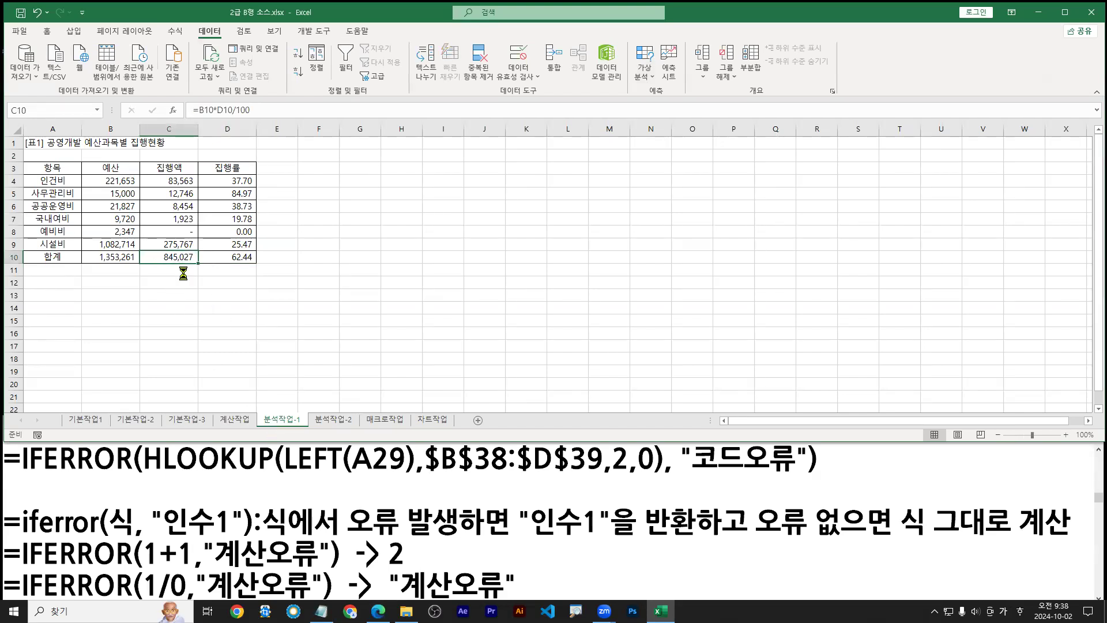
scroll(183, 272, up, 2)
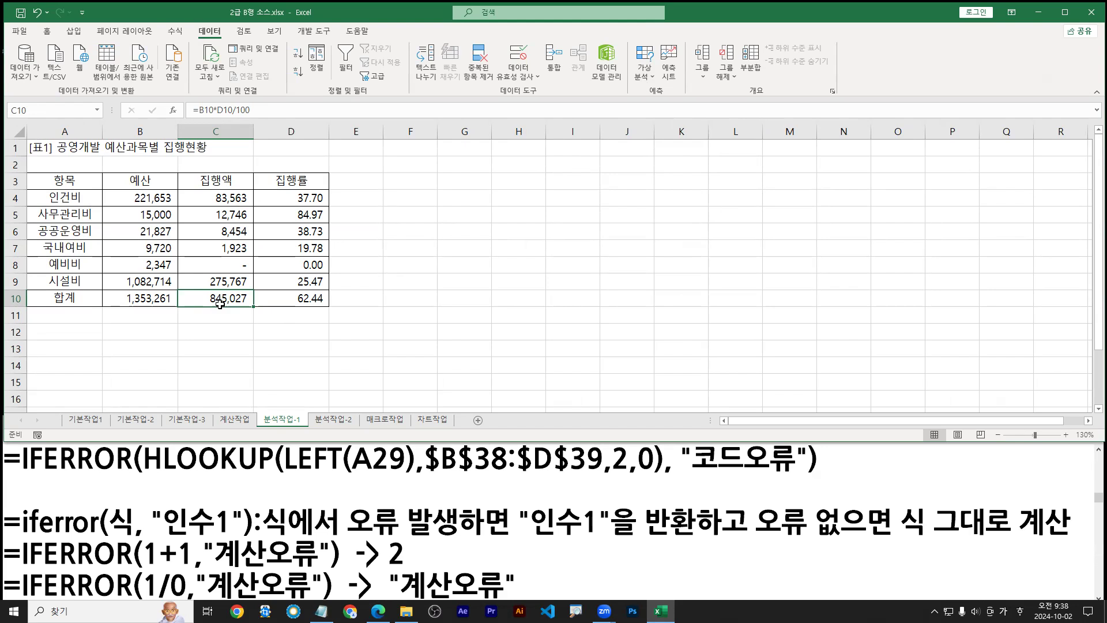
click(166, 33)
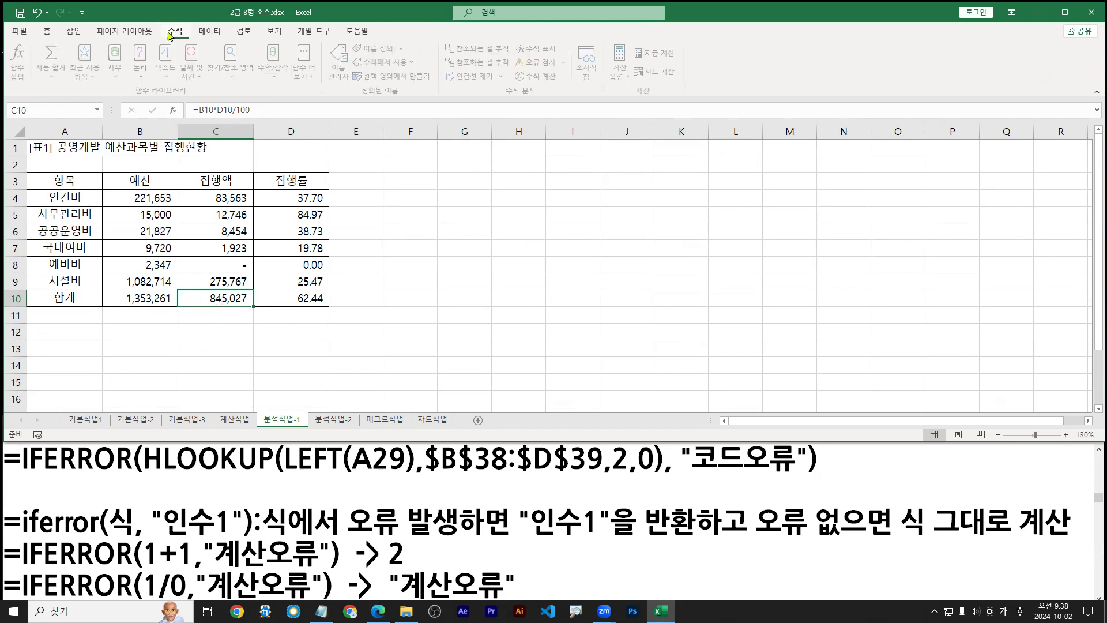
drag(158, 23, 196, 41)
drag(323, 40, 444, 99)
drag(356, 41, 410, 57)
drag(381, 56, 381, 74)
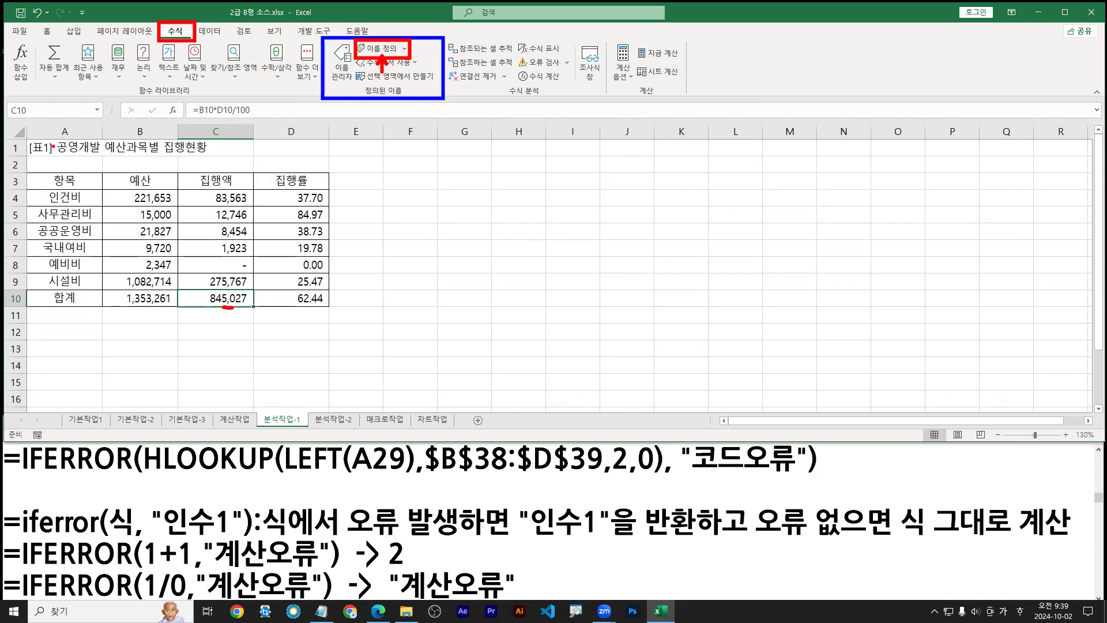
drag(23, 100, 108, 117)
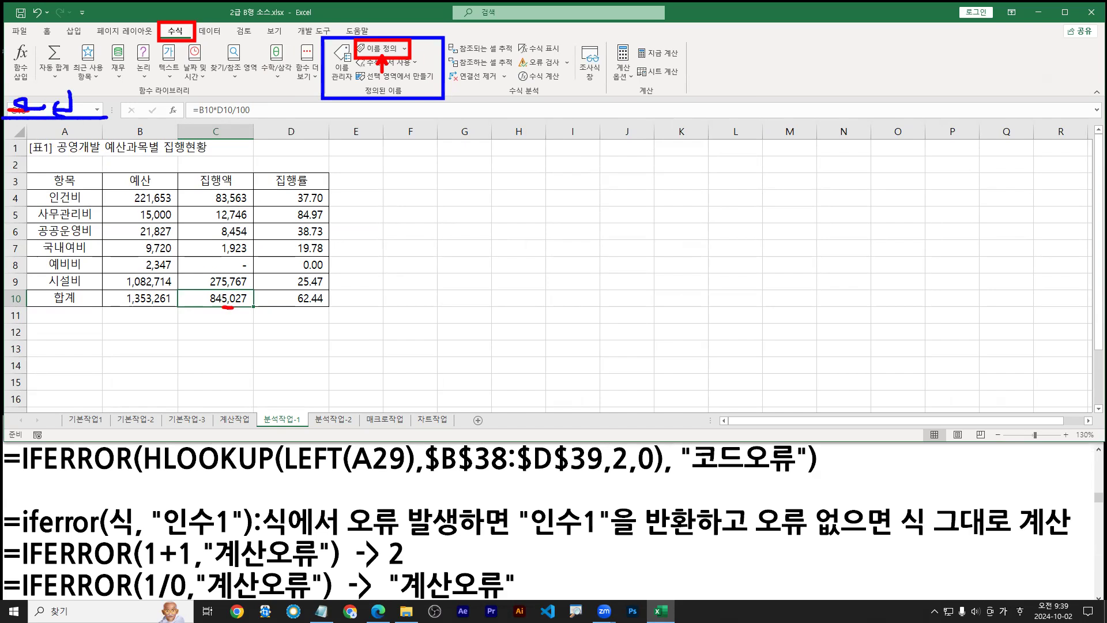
key(e)
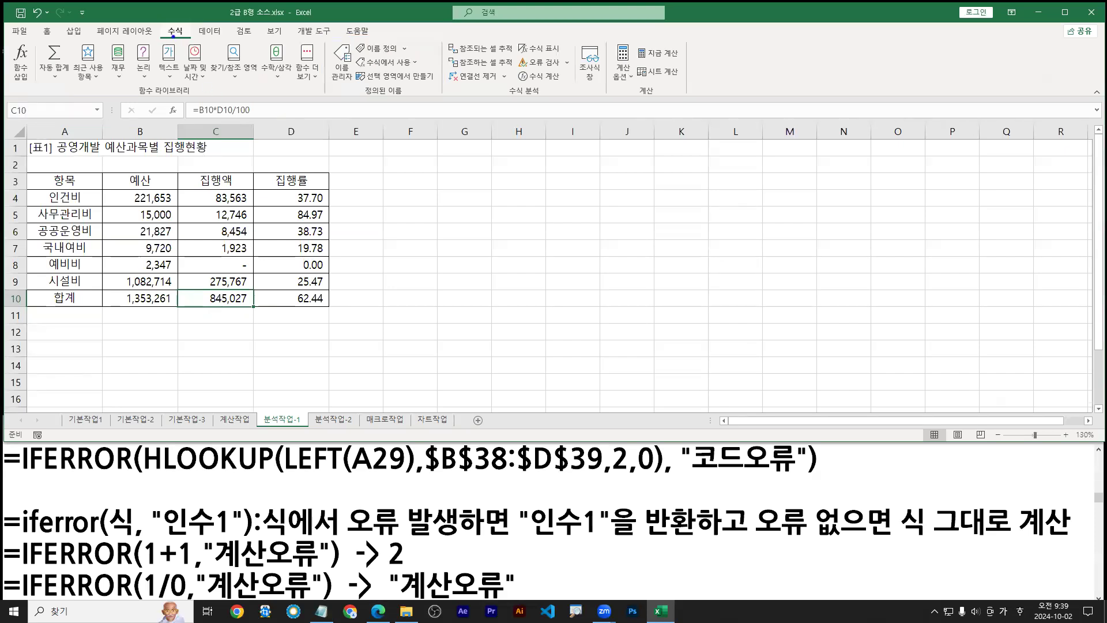
drag(162, 23, 195, 39)
mouse_move(345, 36)
mouse_down()
mouse_move(404, 57)
mouse_move(379, 51)
mouse_up()
drag(226, 289, 230, 301)
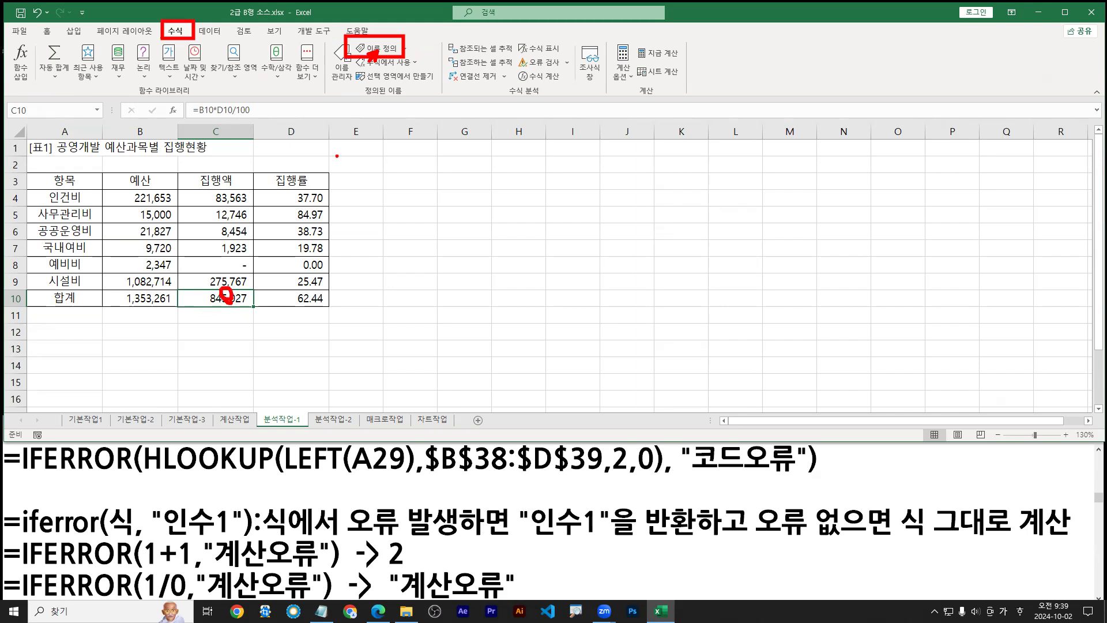
Name cell C10 집행액합계
key(Escape)
click(377, 48)
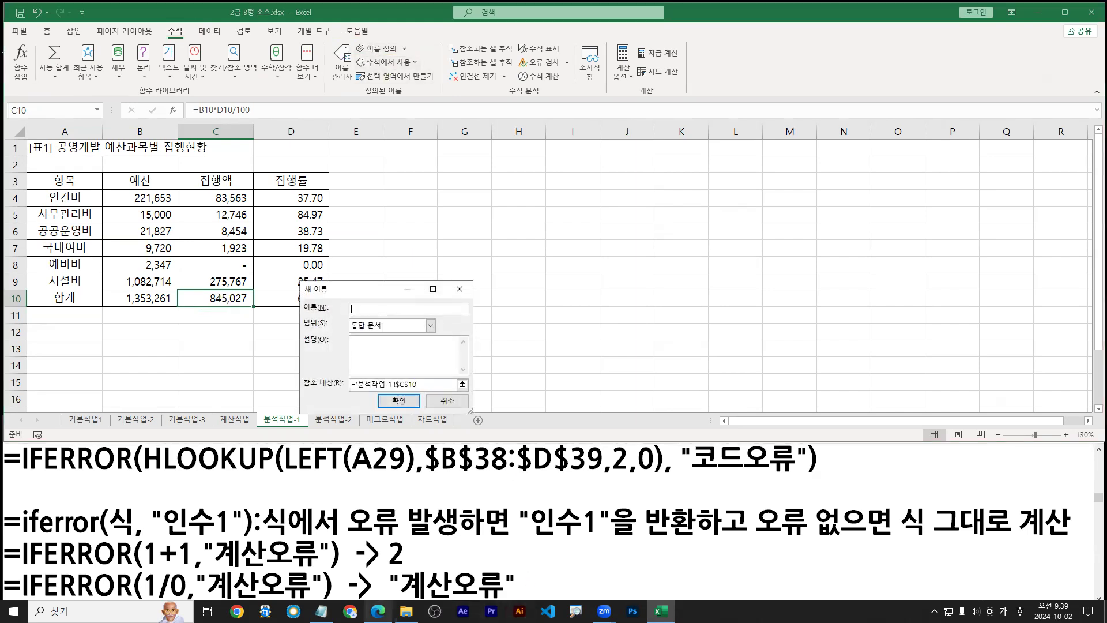
click(379, 611)
key(ctrl+2)
drag(327, 516, 426, 515)
key(Escape)
click(440, 334)
text(ㅈ)
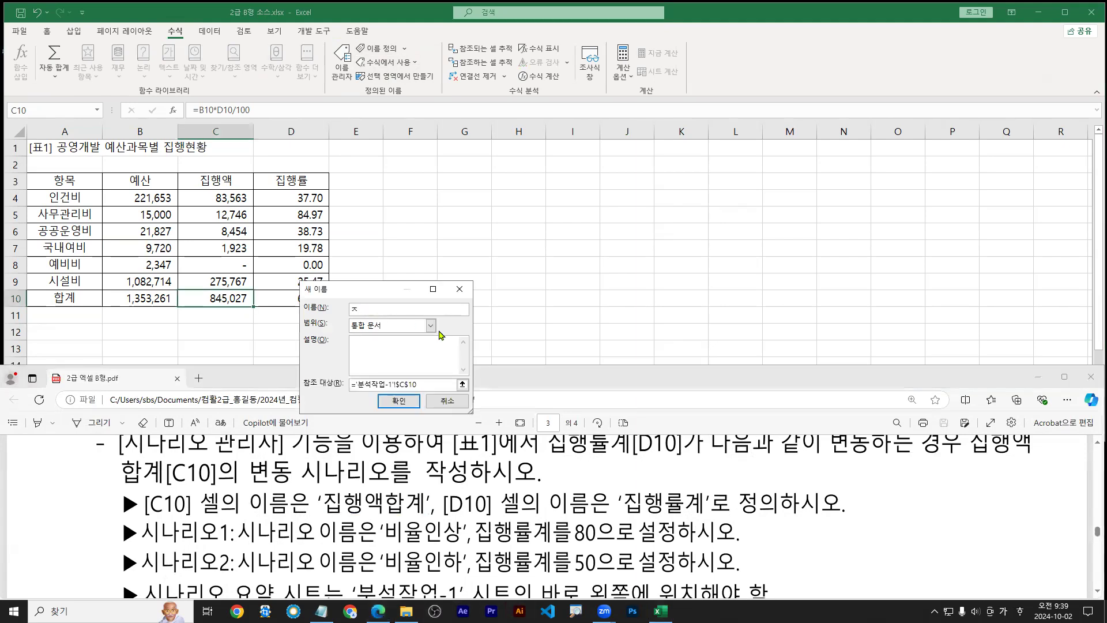
text(집행액합계)
click(401, 402)
Name cell D10 집행률계
click(237, 300)
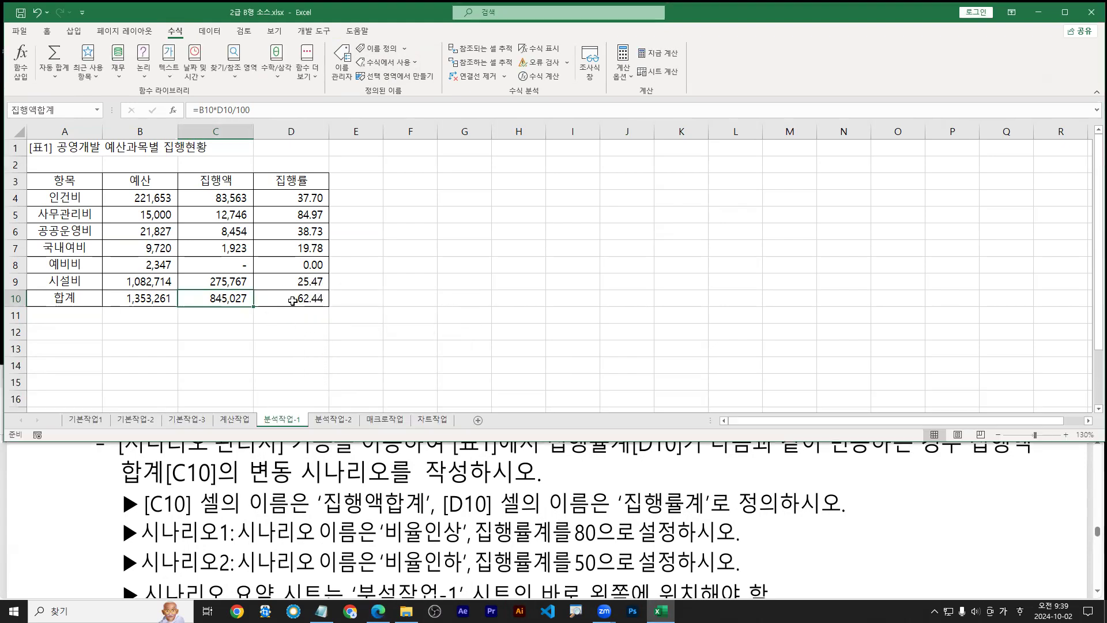
click(316, 302)
key(ctrl+2)
drag(316, 303, 334, 331)
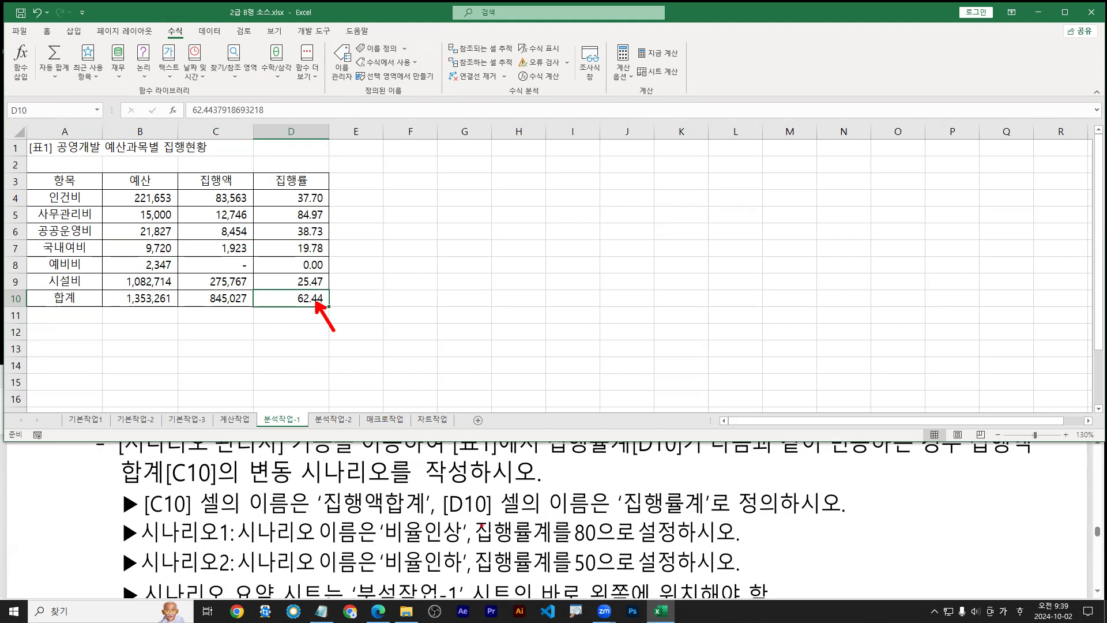
drag(449, 523, 718, 522)
drag(668, 488, 676, 462)
key(Escape)
click(377, 48)
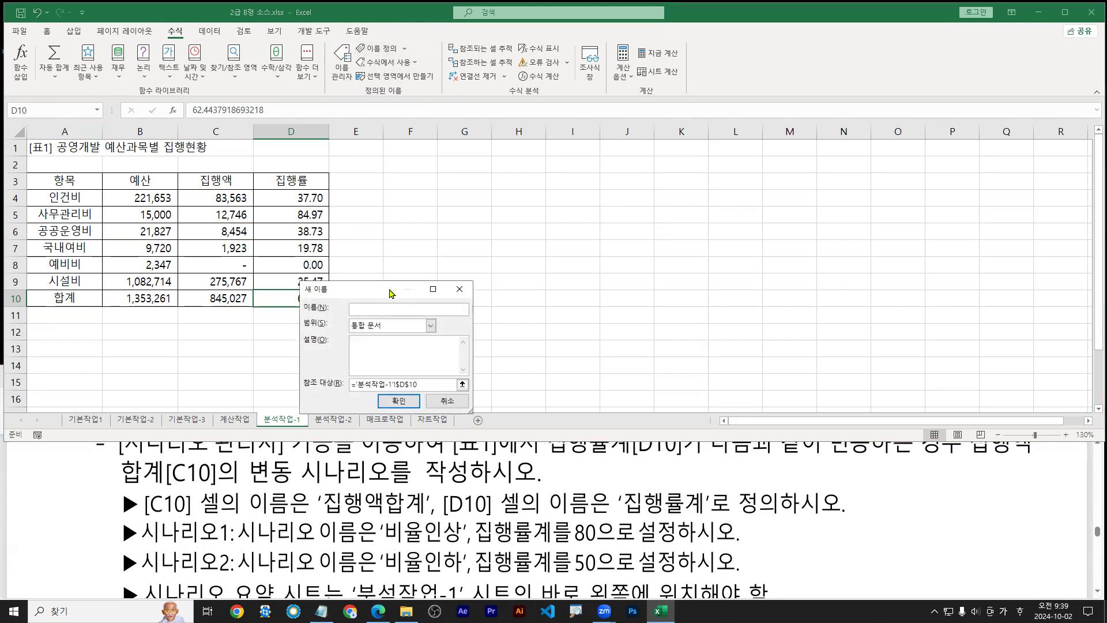
drag(390, 294, 424, 294)
text(집행률계)
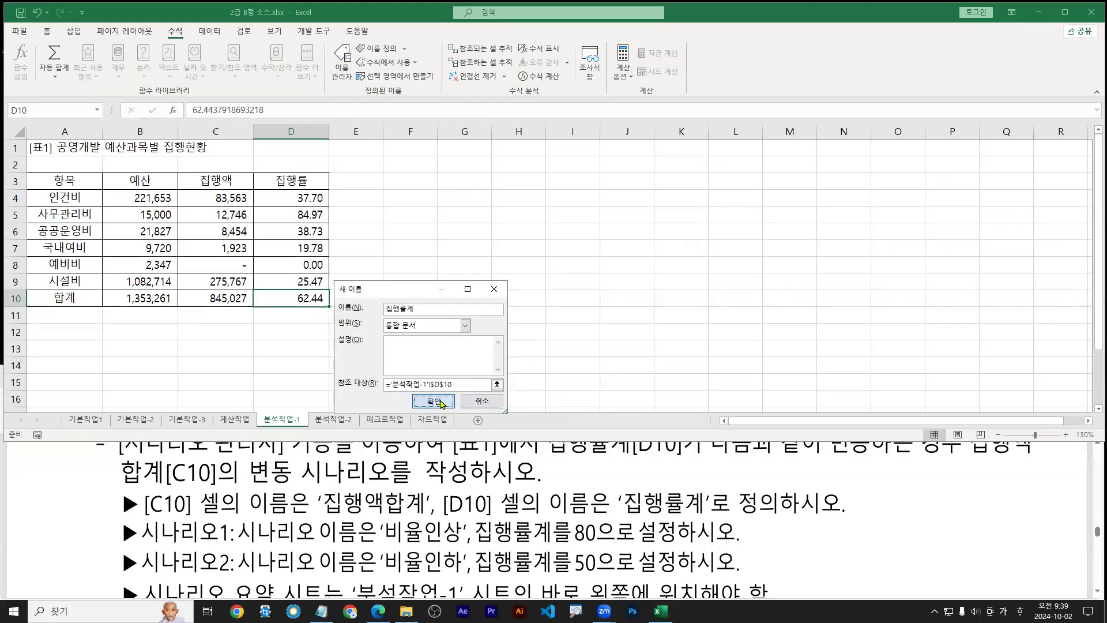
click(437, 402)
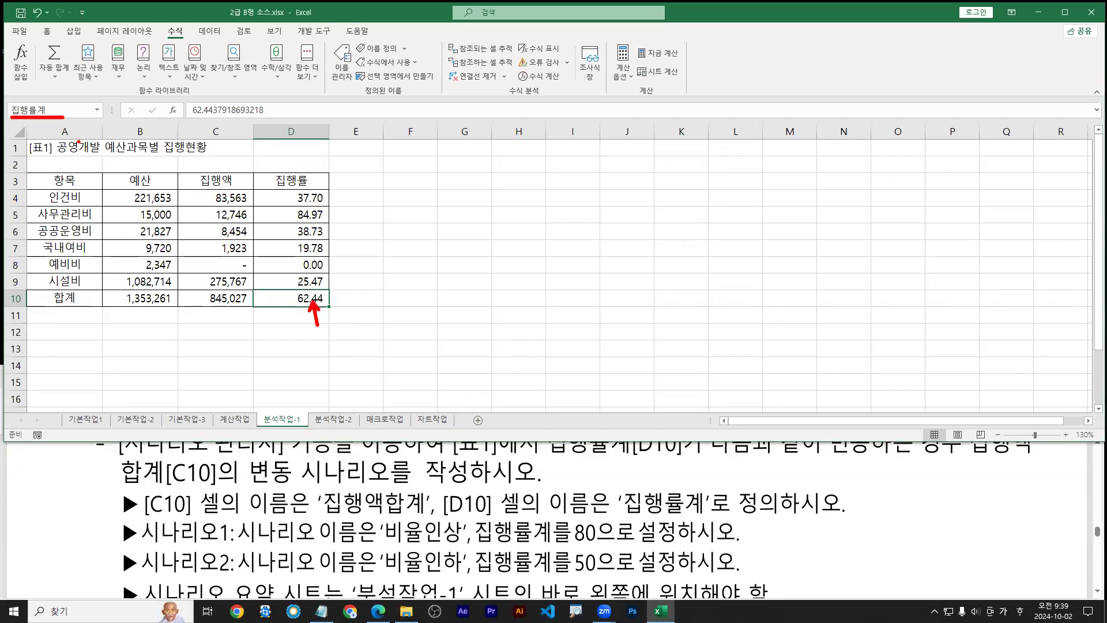
click(231, 304)
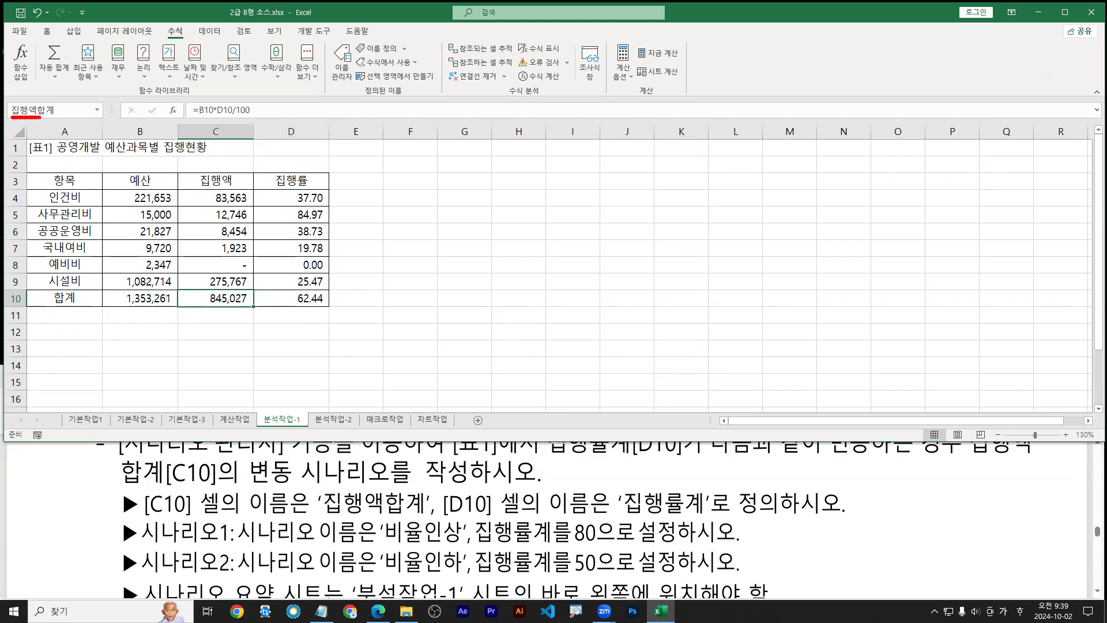
click(301, 303)
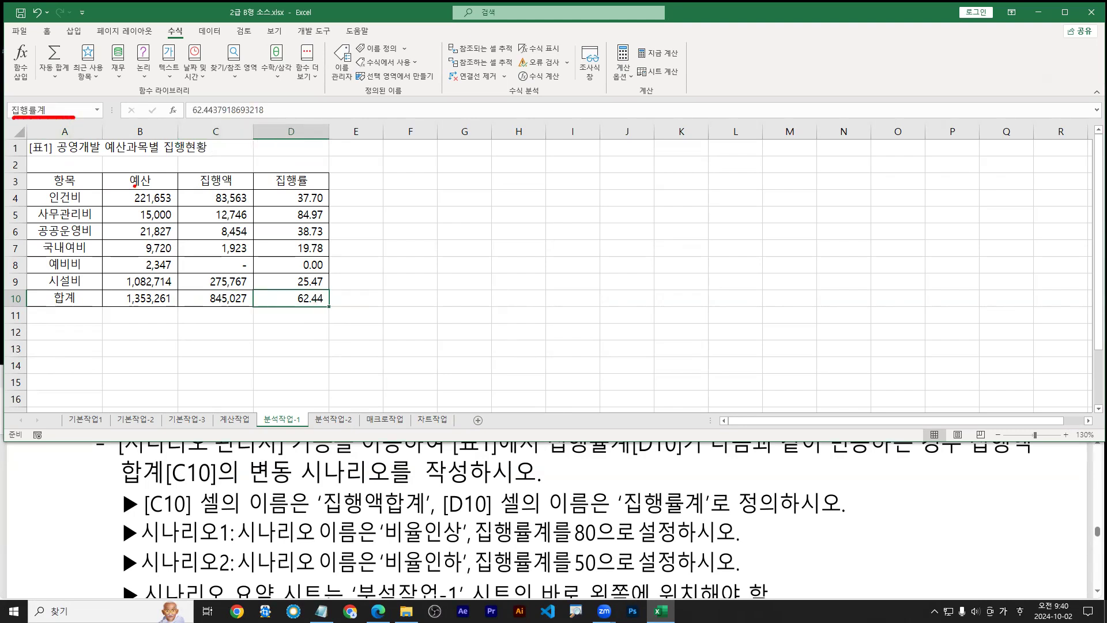
key(Escape)
click(223, 299)
click(287, 303)
click(225, 299)
click(286, 299)
click(225, 298)
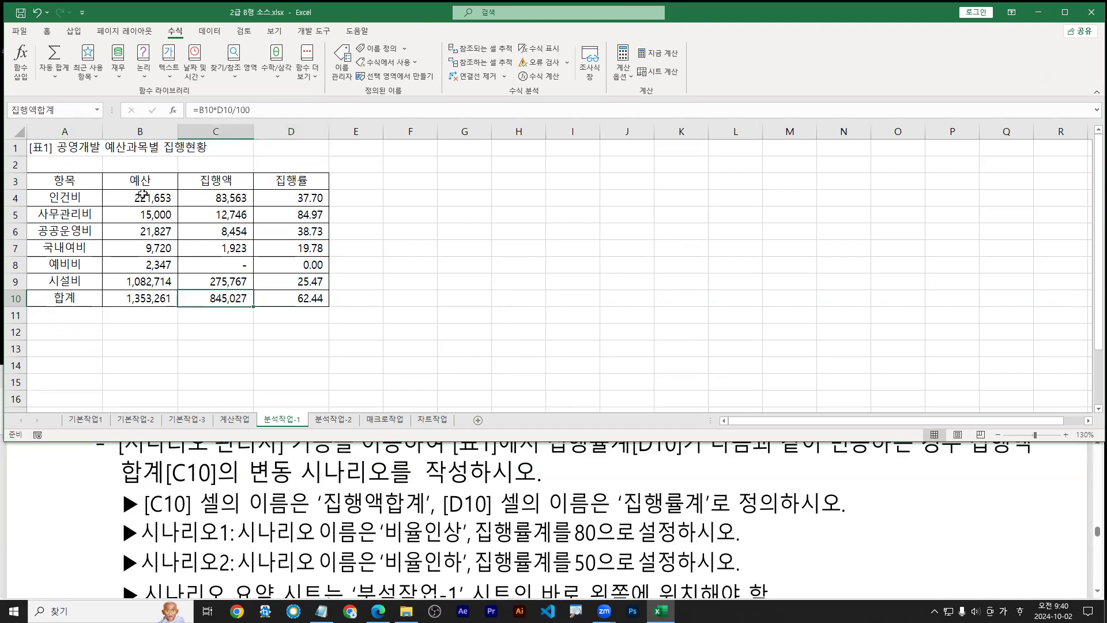
click(285, 305)
click(225, 299)
drag(9, 117, 68, 119)
click(306, 304)
drag(28, 121, 58, 121)
drag(65, 97, 61, 109)
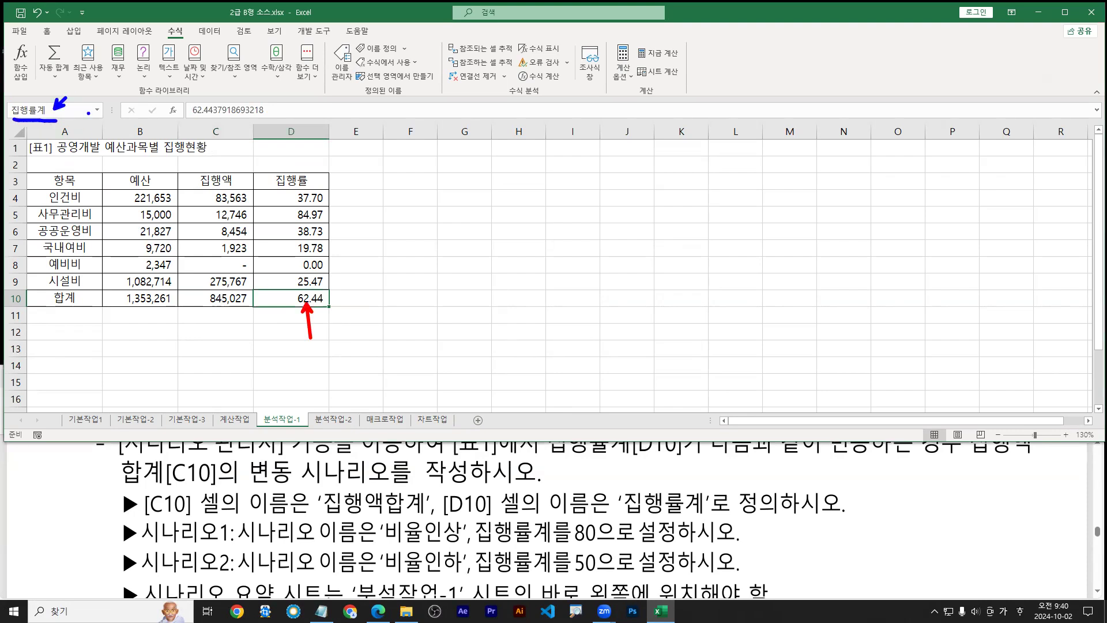
click(342, 63)
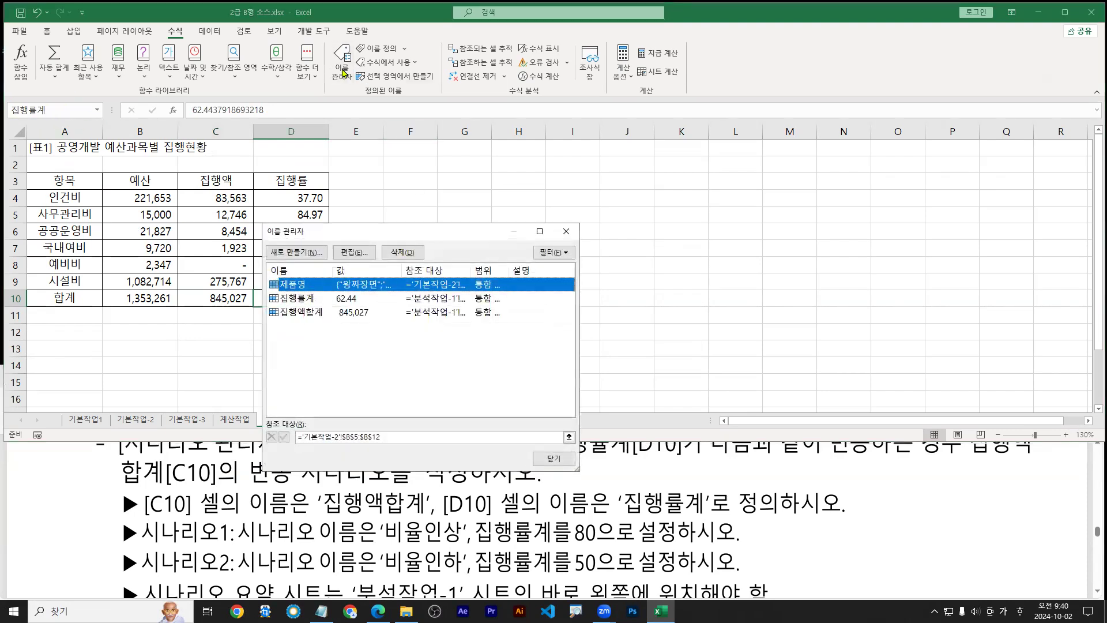
drag(401, 230, 394, 127)
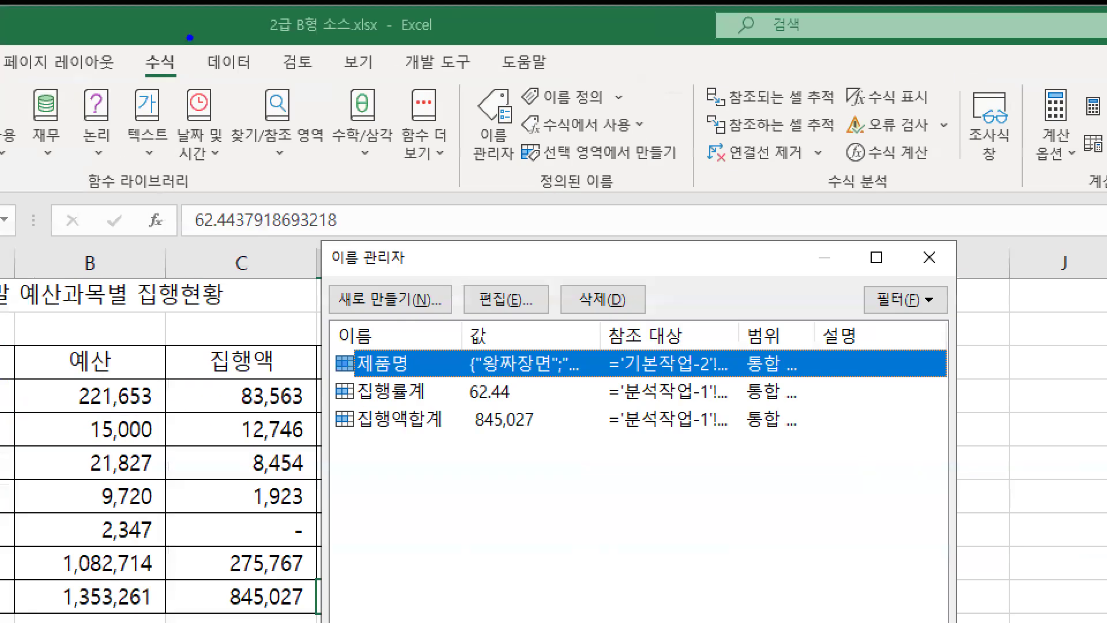
drag(478, 166, 480, 188)
drag(148, 82, 182, 79)
mouse_move(465, 81)
mouse_down()
mouse_move(519, 176)
mouse_move(470, 176)
mouse_move(522, 176)
mouse_up()
click(506, 313)
click(590, 312)
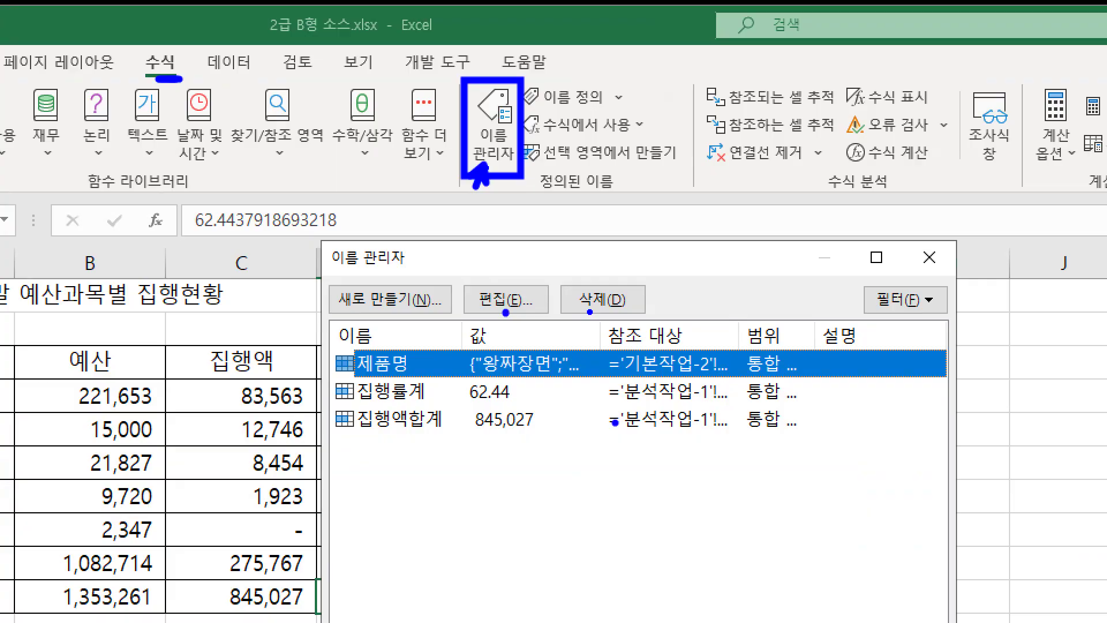
key(Escape)
key(Escape)
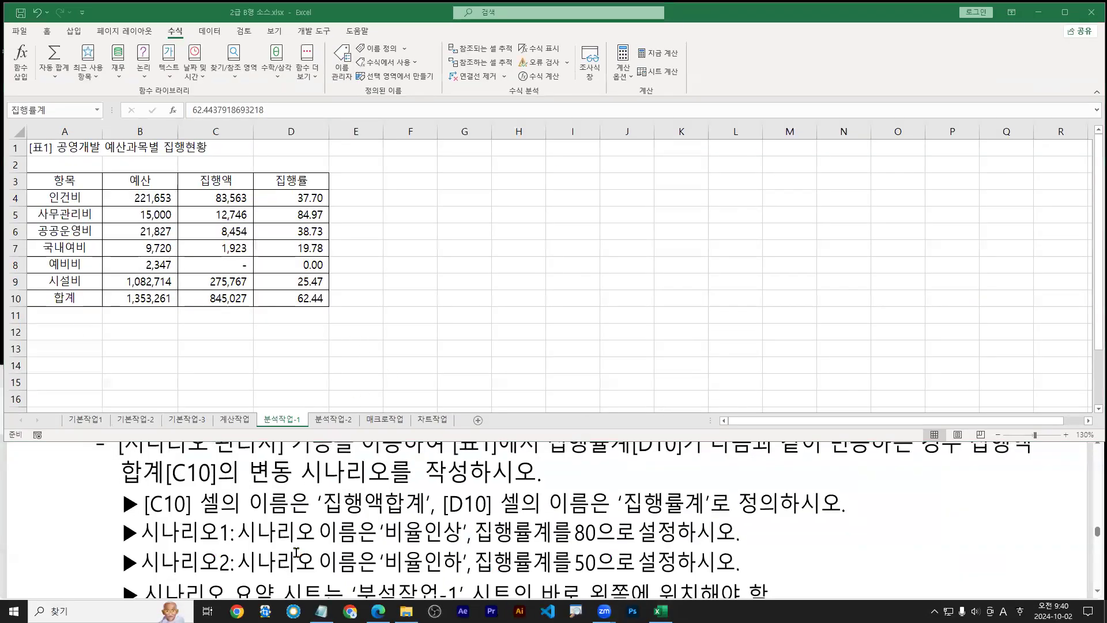
Select the total in C10 and mark the scenario requirements in the instructions
click(204, 260)
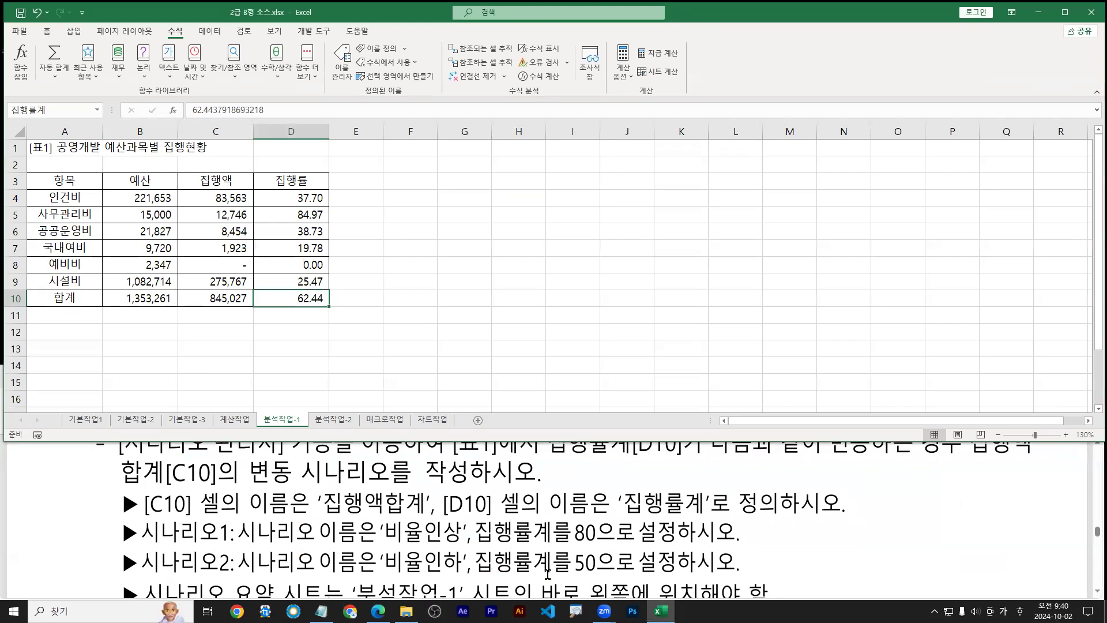
click(204, 299)
click(164, 295)
click(237, 297)
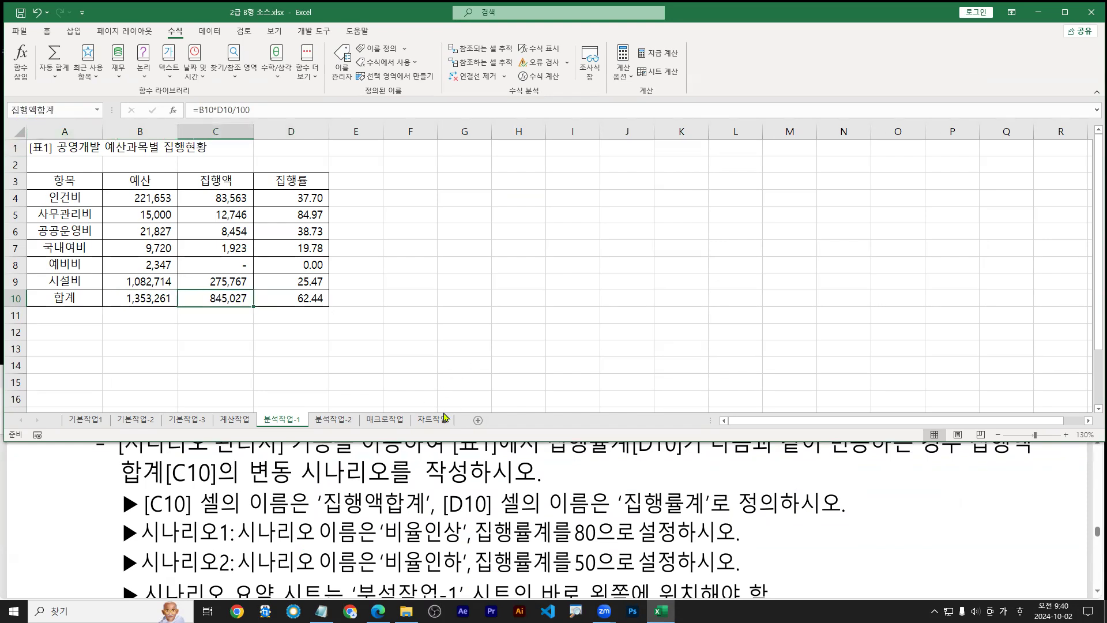
click(392, 561)
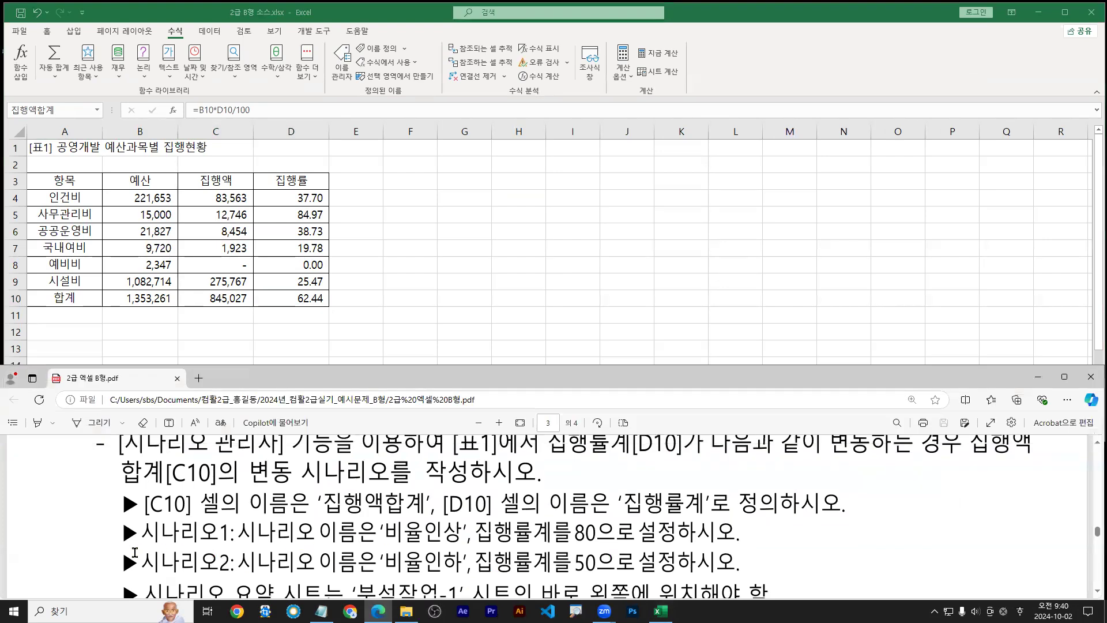
drag(144, 551, 233, 550)
drag(386, 549, 678, 545)
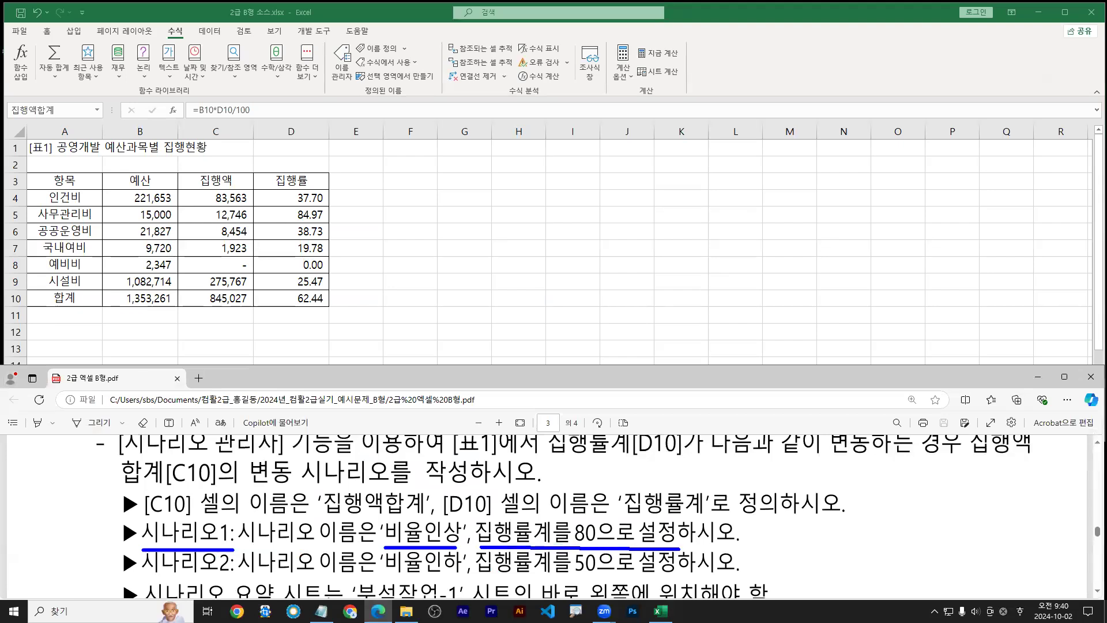
click(221, 45)
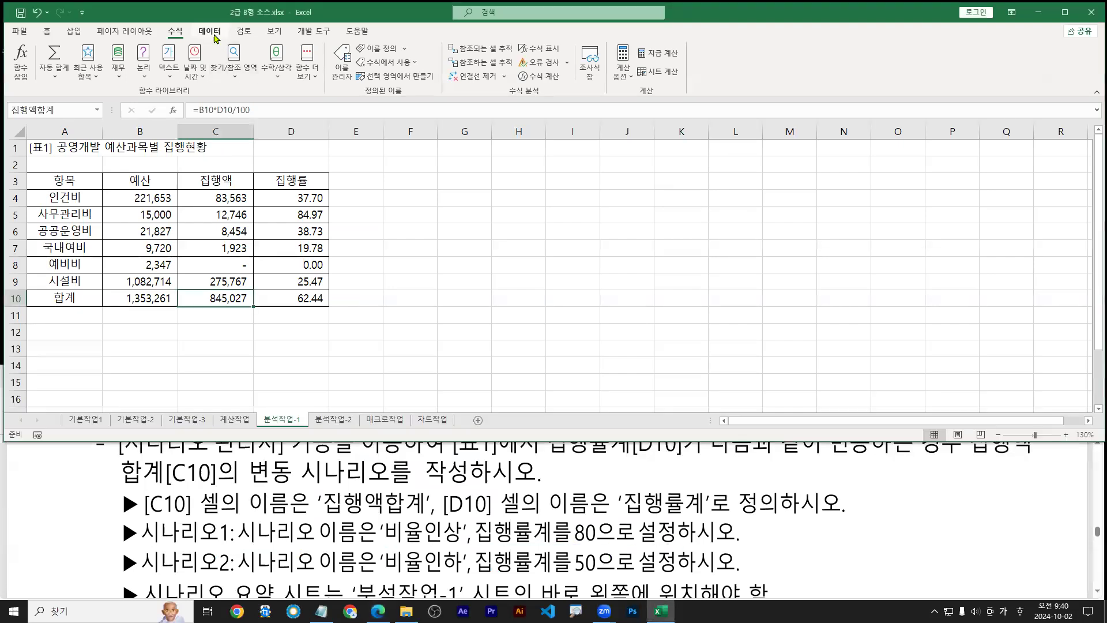
Launch Scenario Manager from What-If Analysis on the Data tab
click(211, 33)
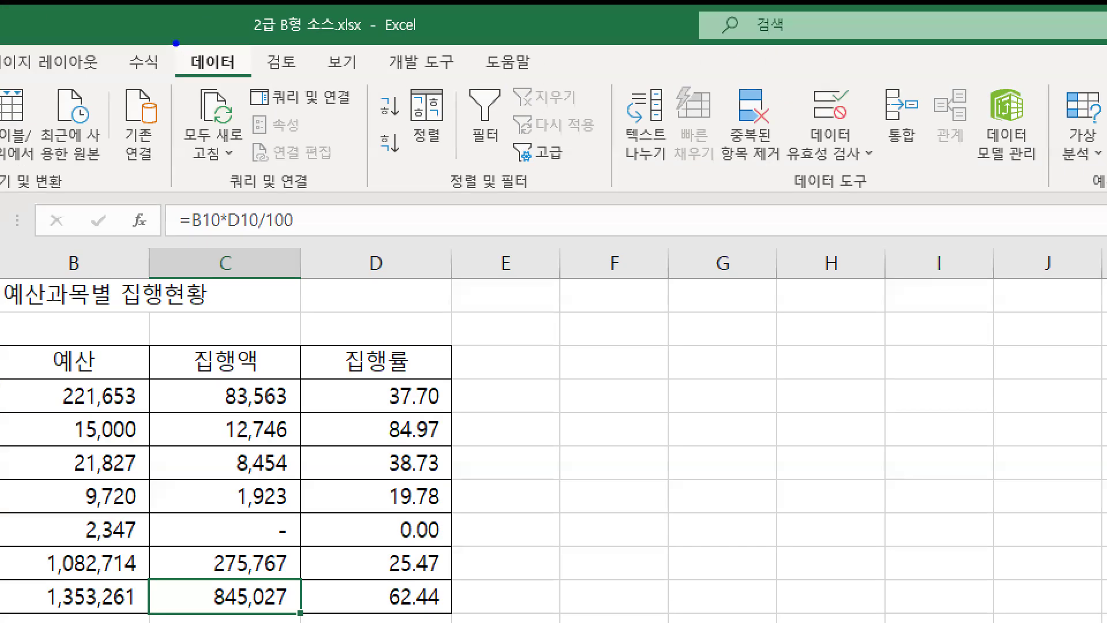
drag(176, 43, 252, 79)
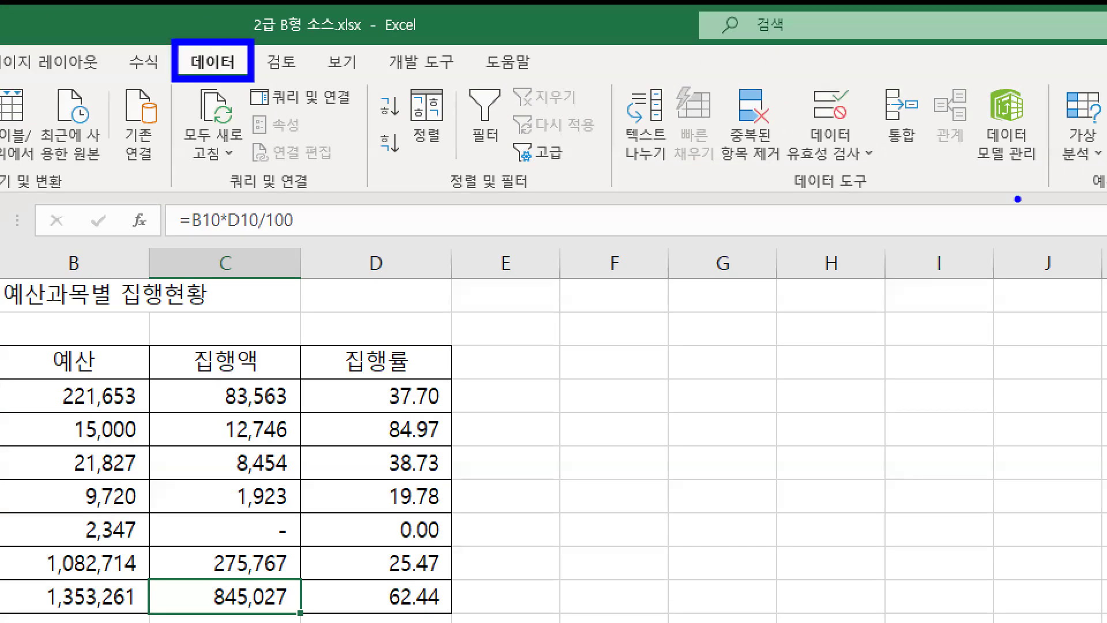
key(Escape)
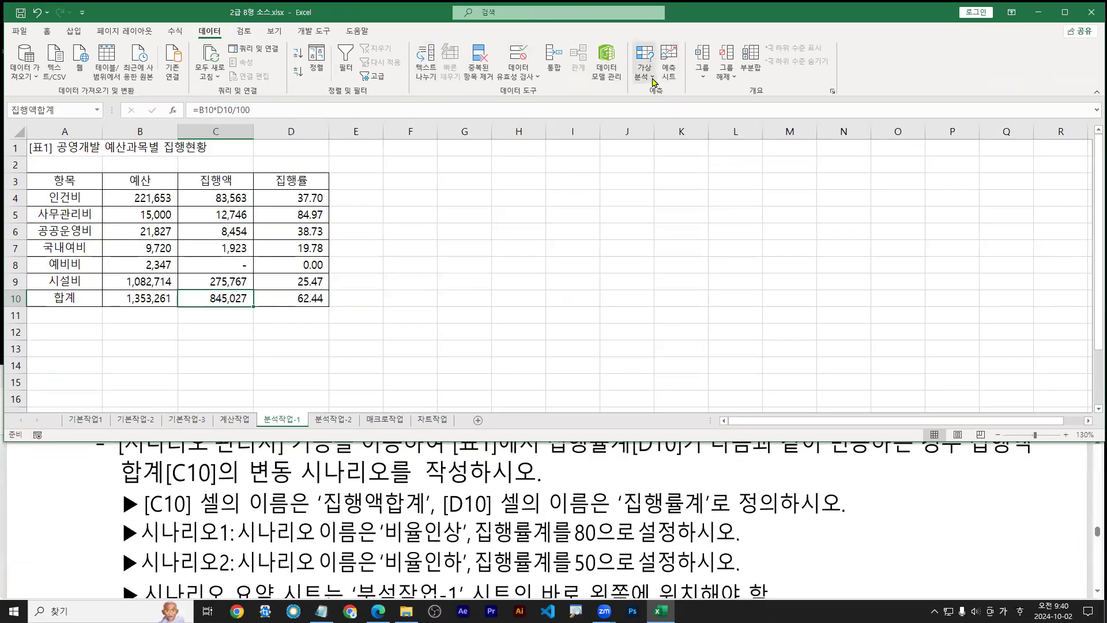
click(654, 76)
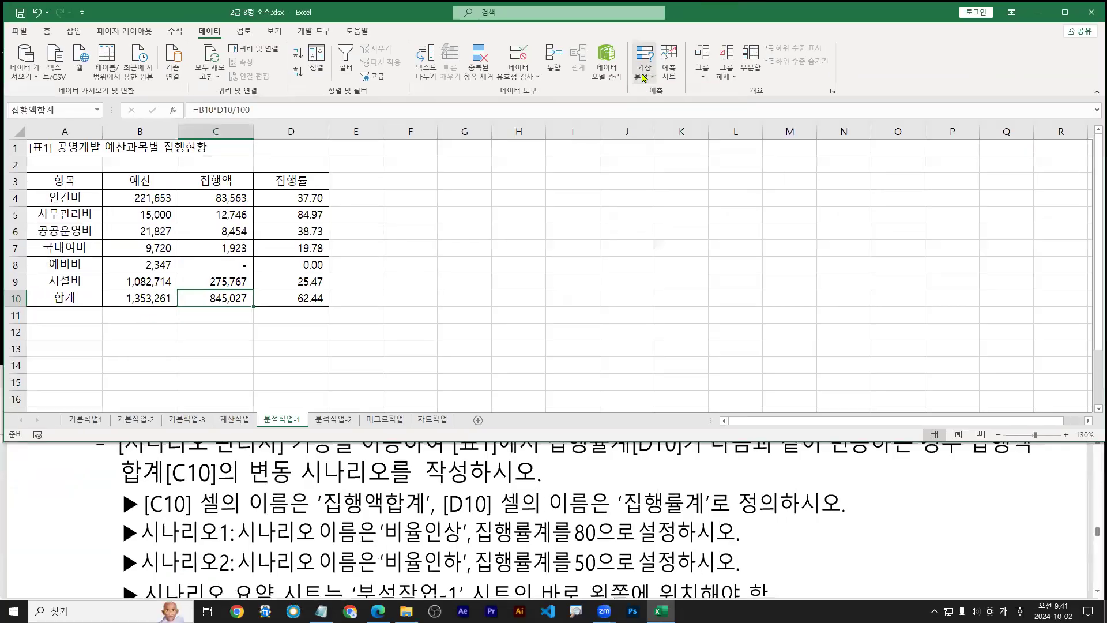
click(899, 144)
click(661, 94)
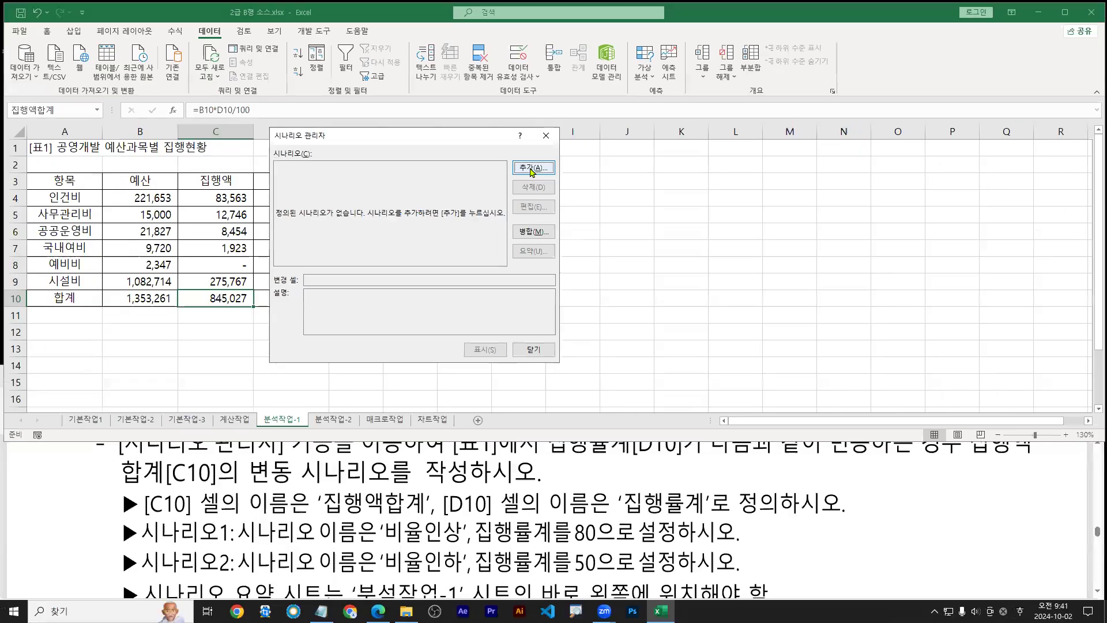
Add a scenario named 비율인상 with D10 as the changing cell
click(536, 166)
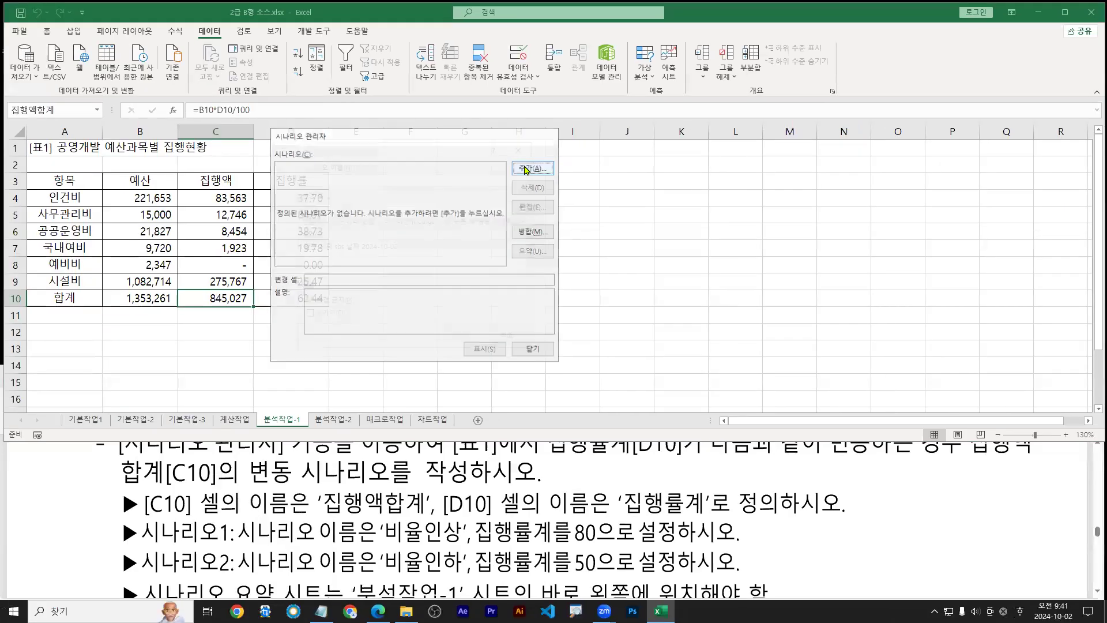
text(ㅂㅣ율인ㅅ)
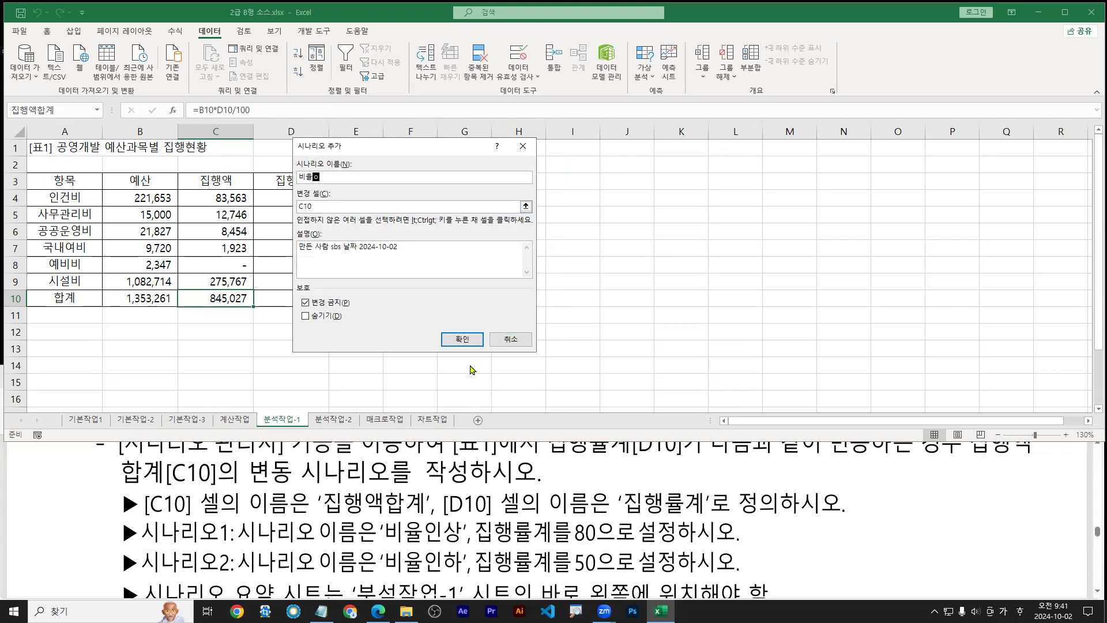
text(ㅏㅇ)
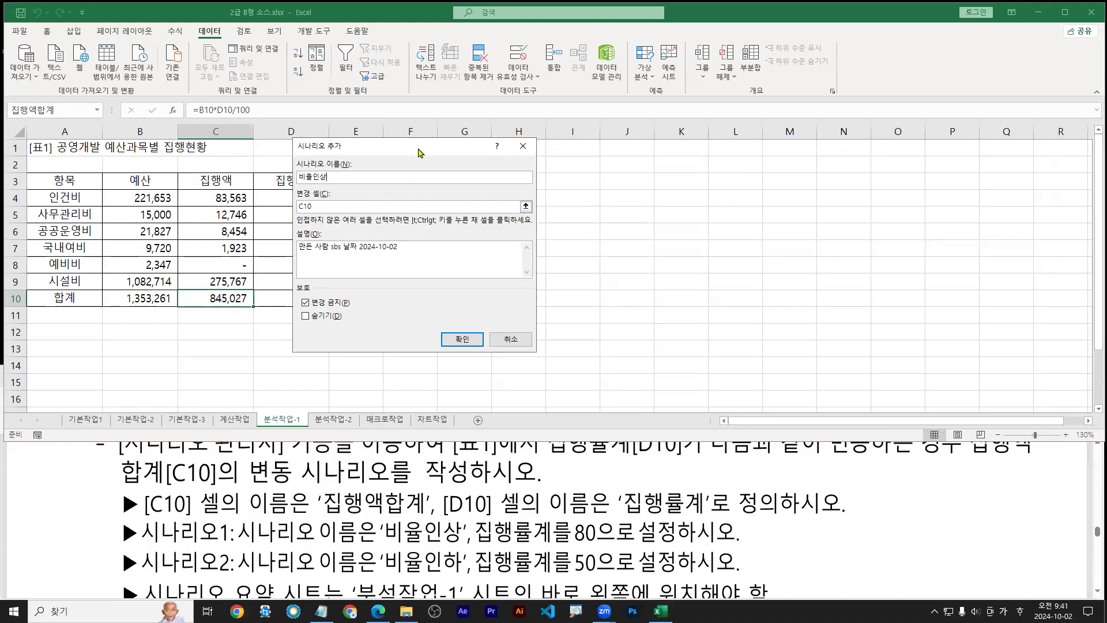
drag(420, 153, 500, 189)
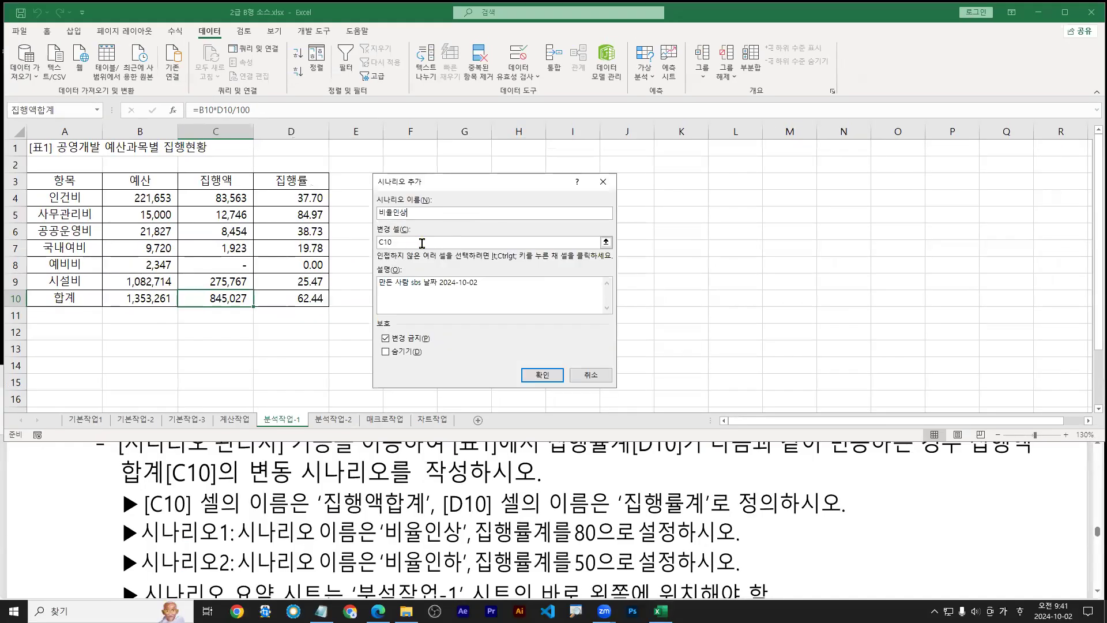
key(Tab)
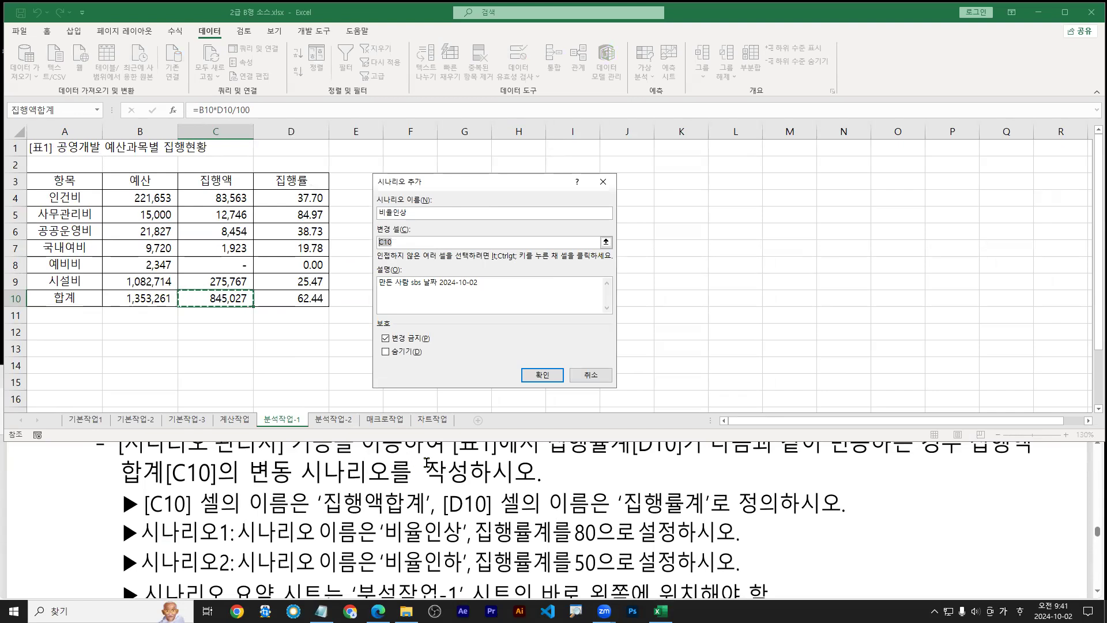
drag(445, 510, 496, 510)
key(Escape)
drag(478, 545, 583, 545)
drag(306, 309, 315, 301)
click(294, 298)
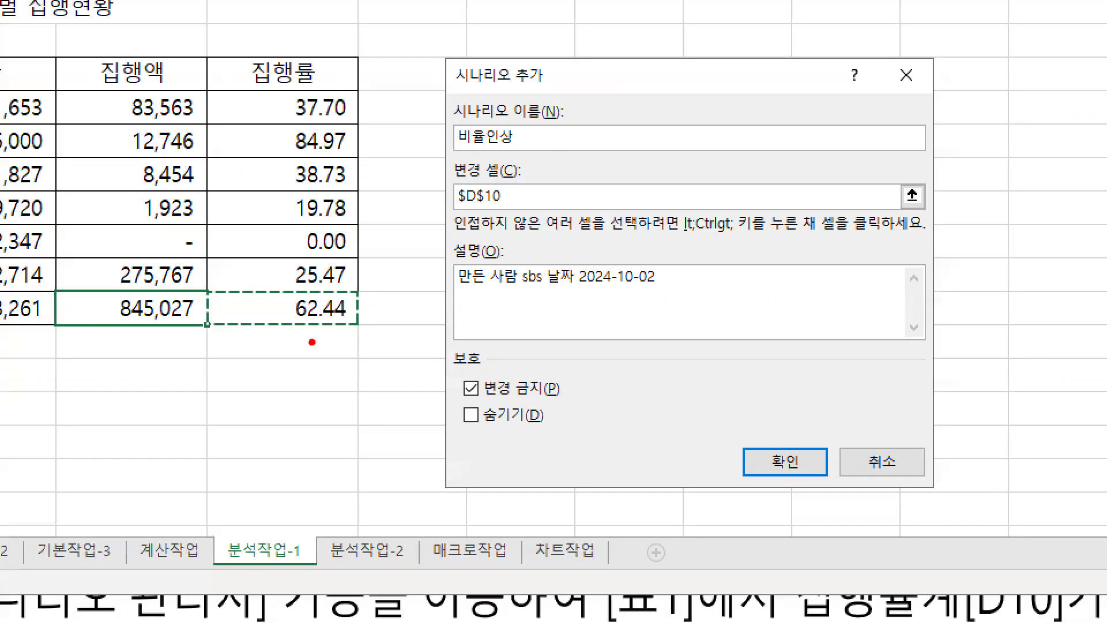
drag(291, 324, 351, 316)
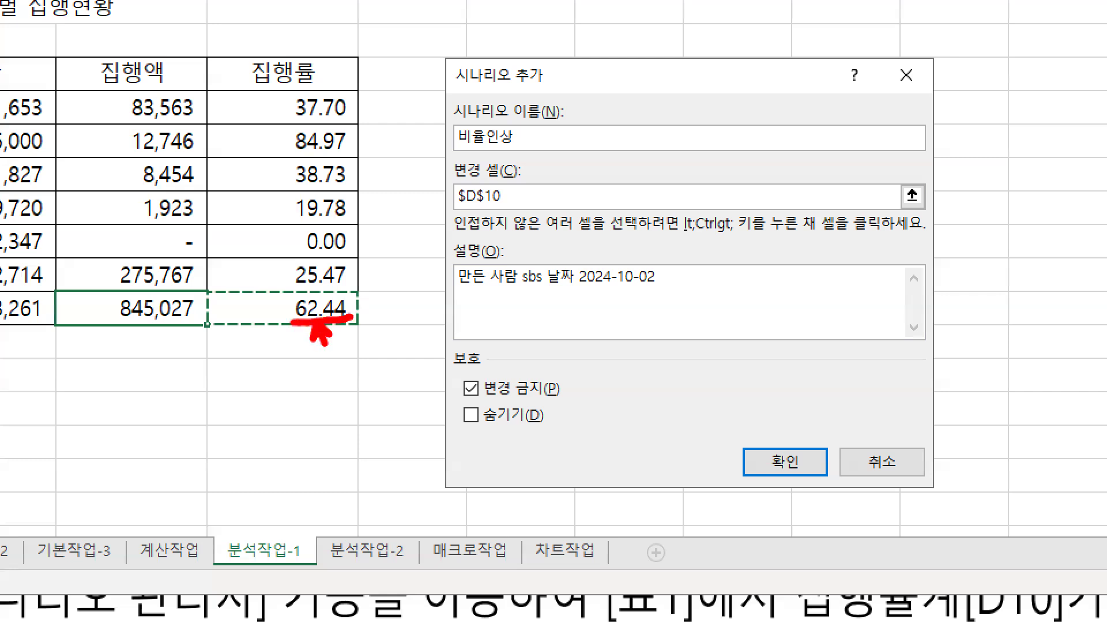
drag(458, 209, 521, 209)
mouse_move(785, 434)
mouse_down()
mouse_move(788, 450)
mouse_move(807, 430)
mouse_up()
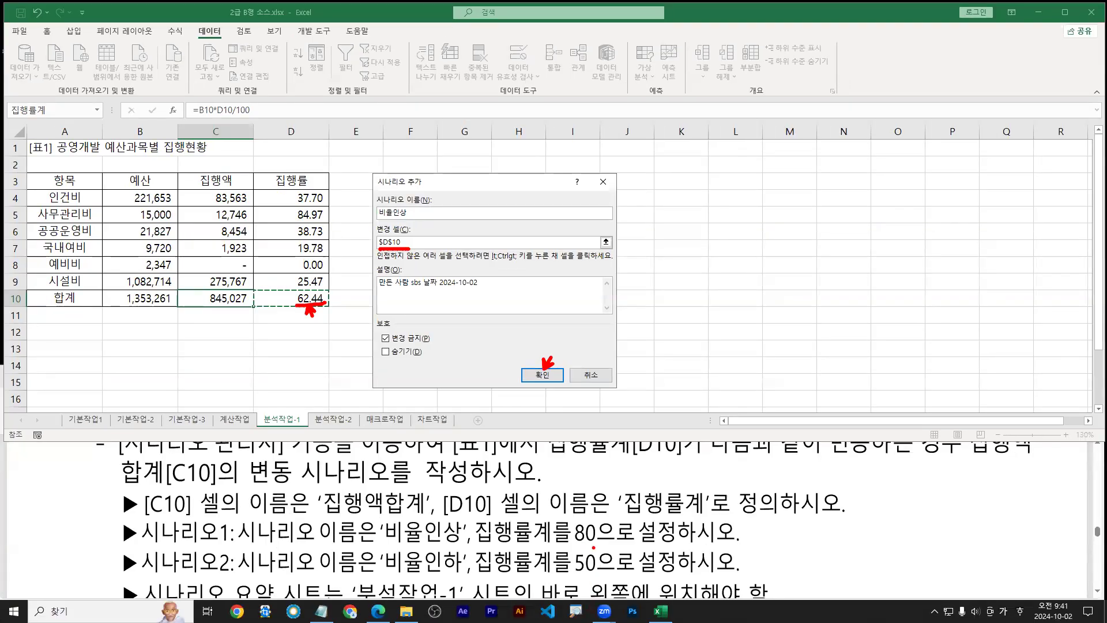
mouse_move(593, 547)
mouse_down()
mouse_move(565, 534)
mouse_move(594, 514)
mouse_move(594, 546)
mouse_up()
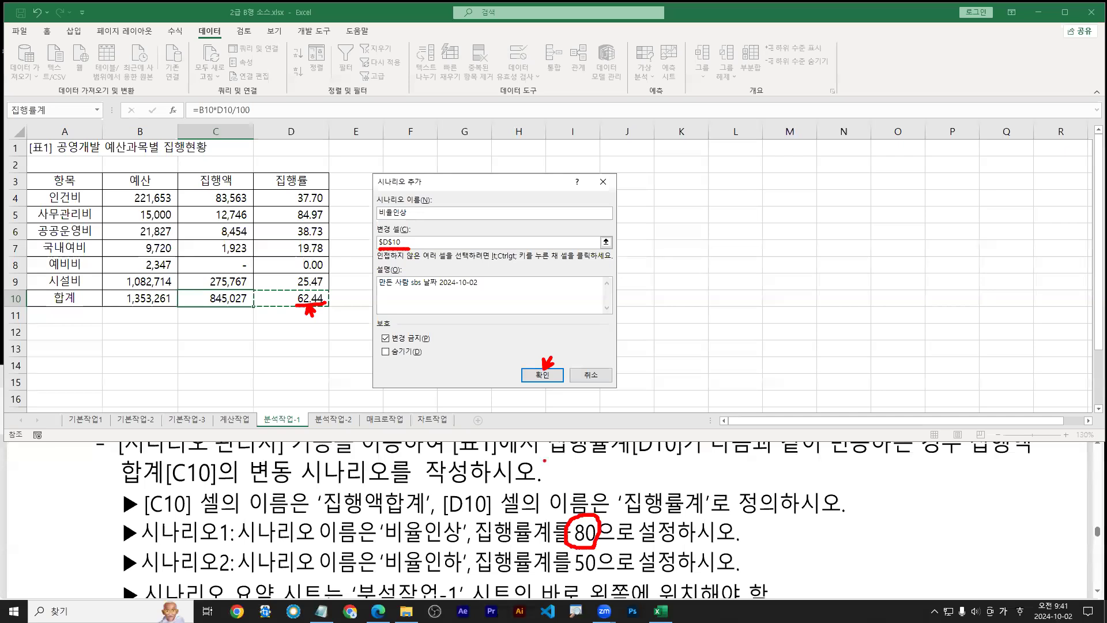
key(Escape)
click(542, 376)
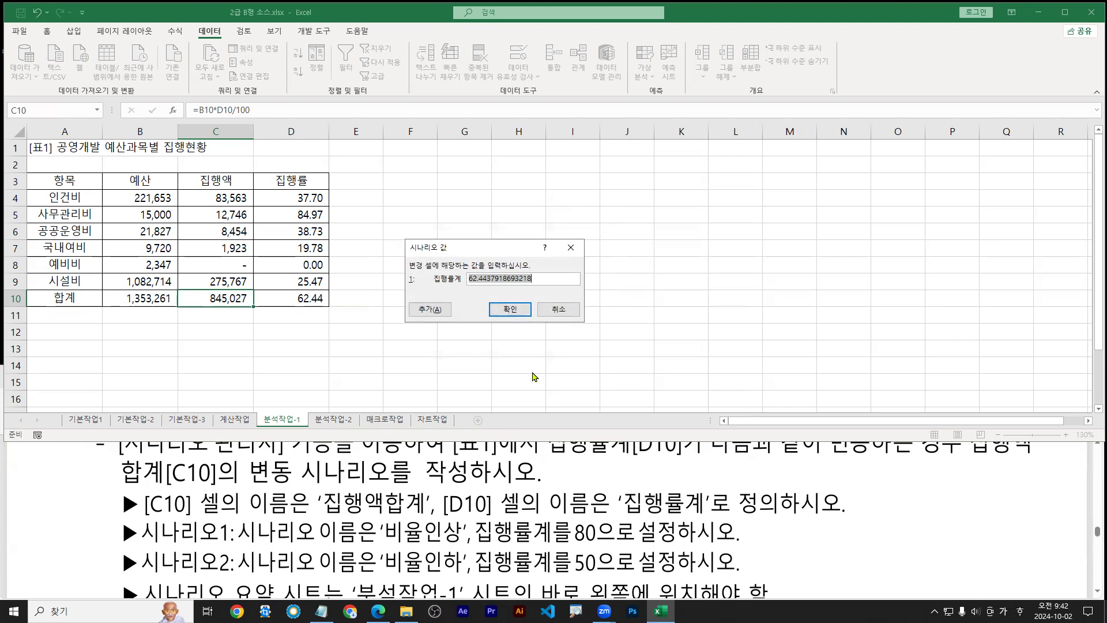
Set the 비율인상 scenario value for D10 to 80
text(80)
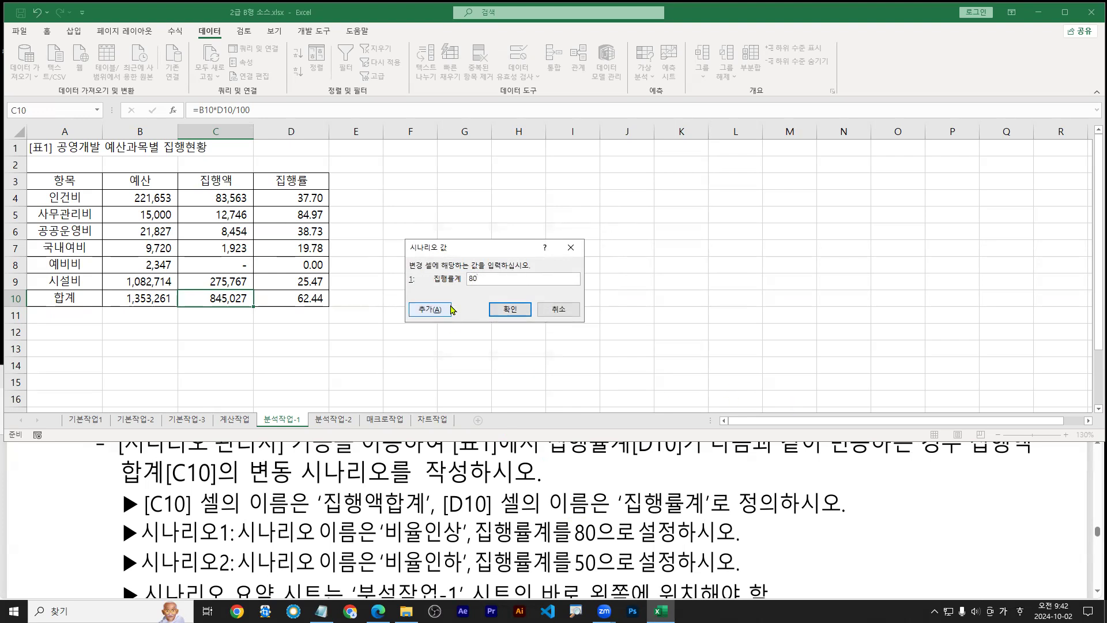
key(ctrl+1)
click(468, 284)
mouse_move(490, 284)
mouse_down()
mouse_move(464, 282)
mouse_move(488, 256)
mouse_move(495, 287)
mouse_up()
drag(561, 351, 561, 364)
key(Escape)
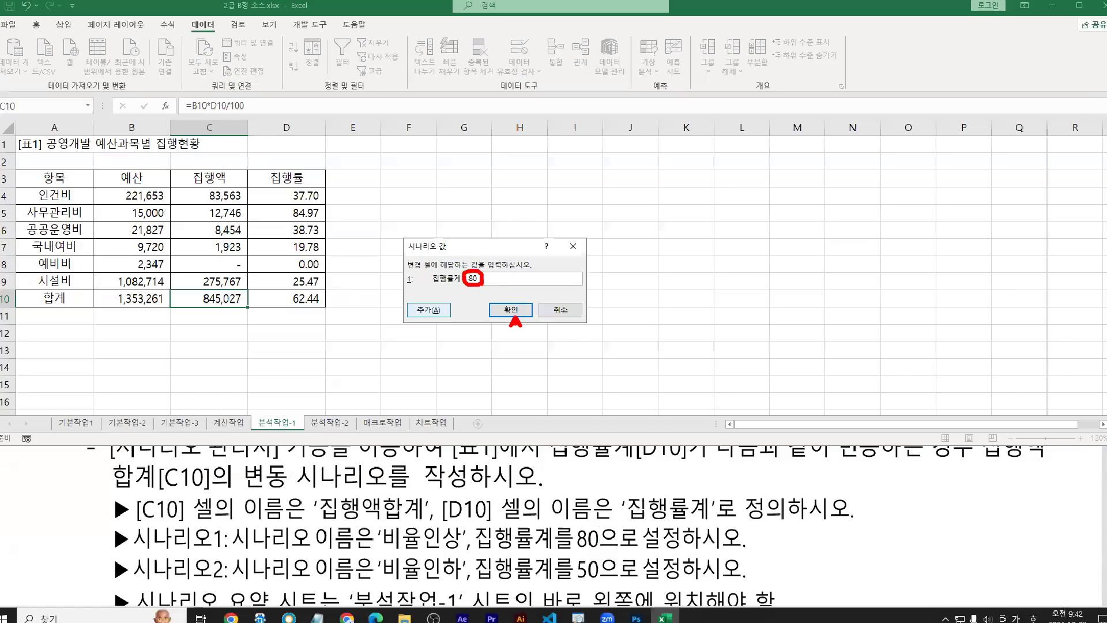
click(505, 310)
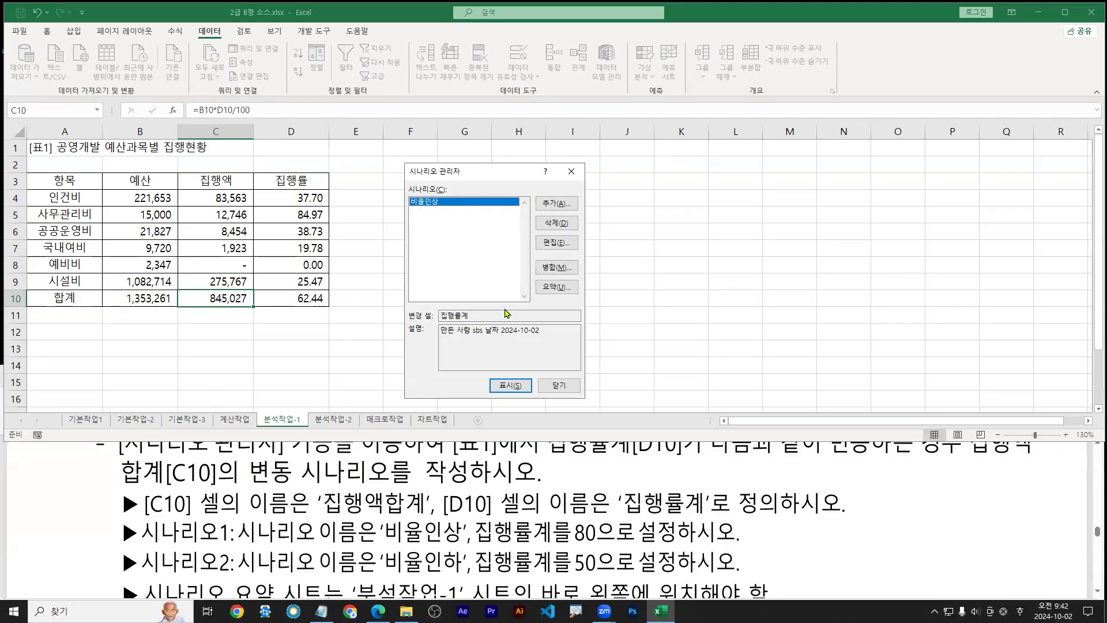
Begin a second scenario named 비율인하, then cancel the Add Scenario dialog
click(549, 207)
key(ctrl+1)
click(548, 208)
drag(549, 208, 534, 225)
drag(521, 182, 610, 216)
key(Escape)
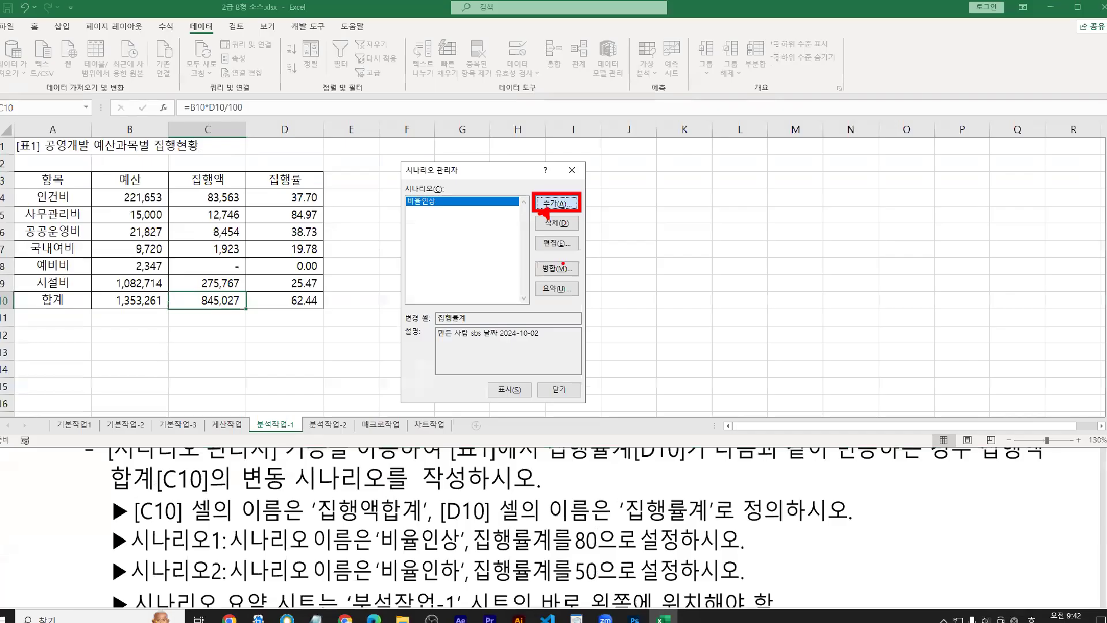
drag(384, 578, 473, 579)
key(Escape)
click(557, 203)
text(비율인하)
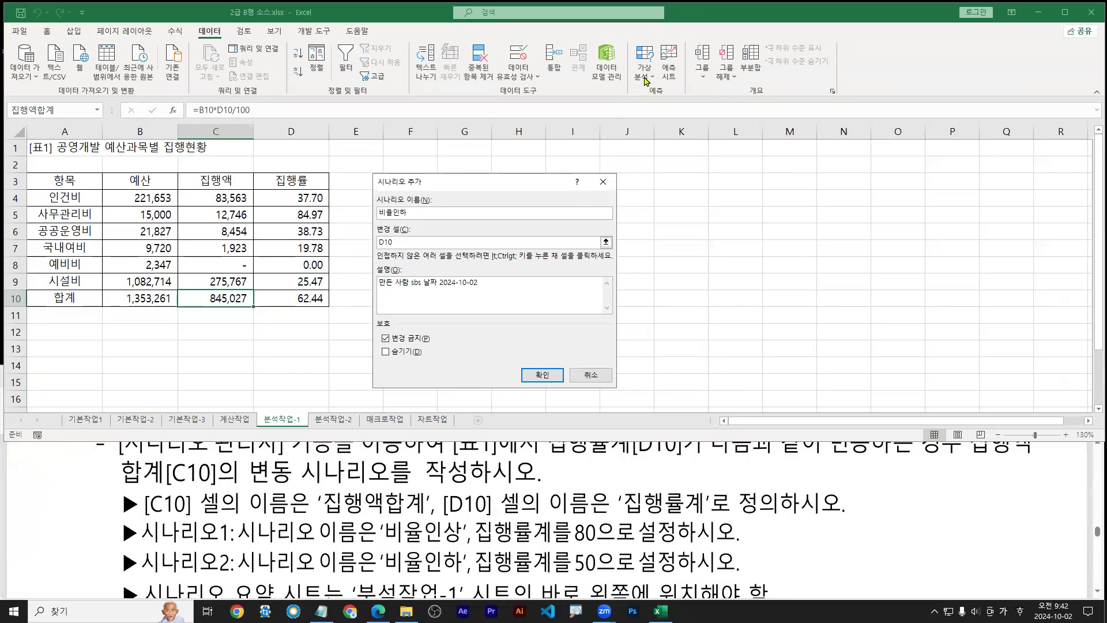
click(593, 375)
Show the 비율인상 scenario and reconfirm its name, changing cell D10 and value 80
double_click(437, 202)
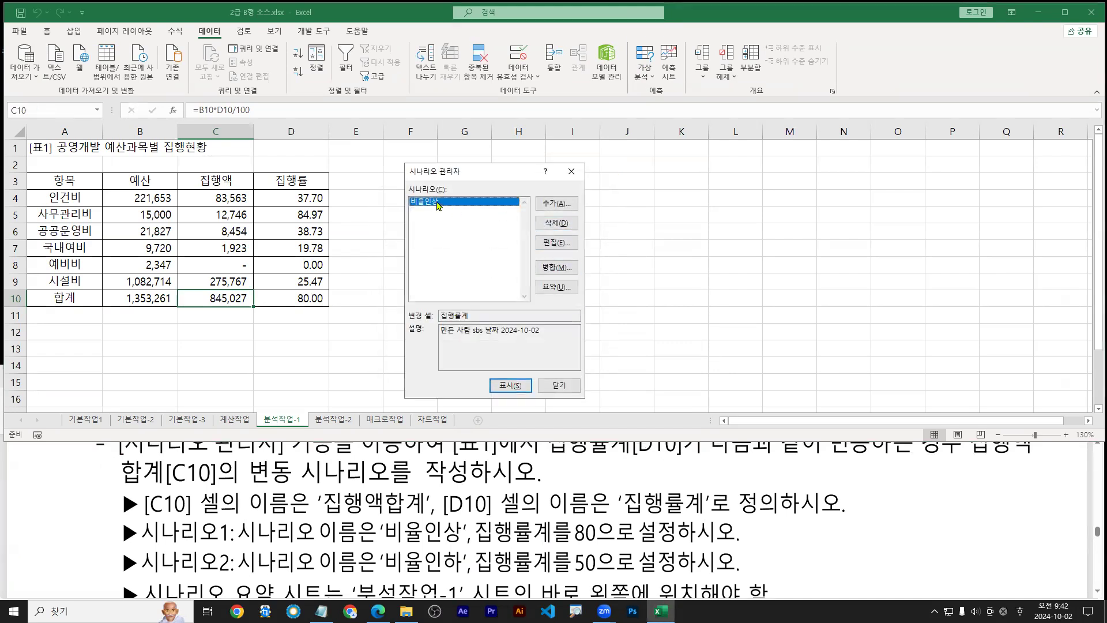
click(557, 243)
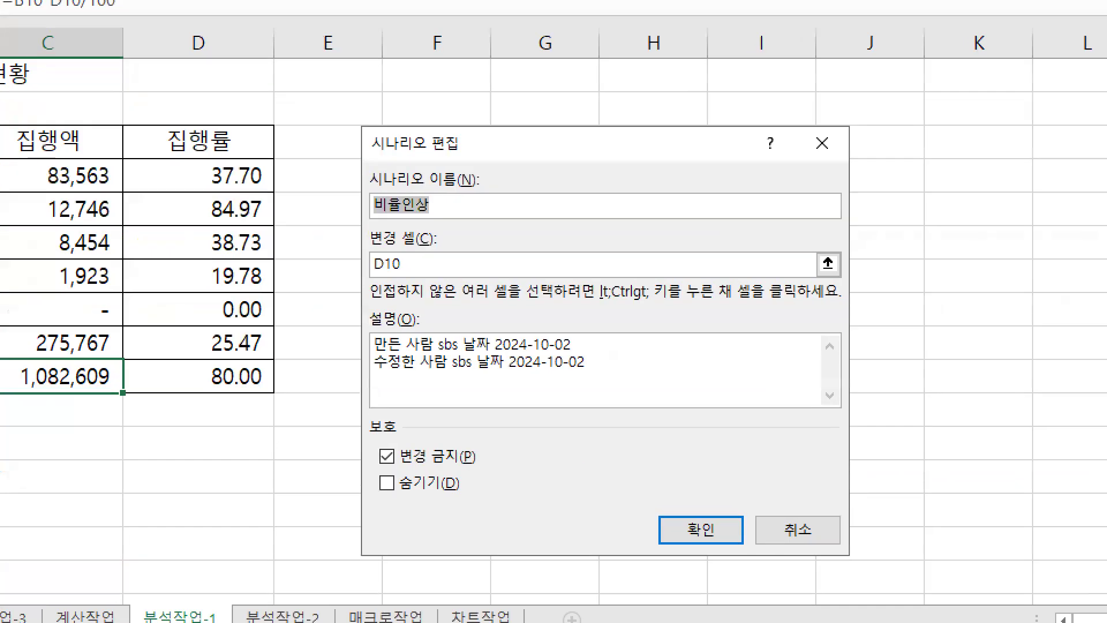
drag(372, 217, 439, 217)
drag(369, 276, 402, 274)
key(ctrl+z)
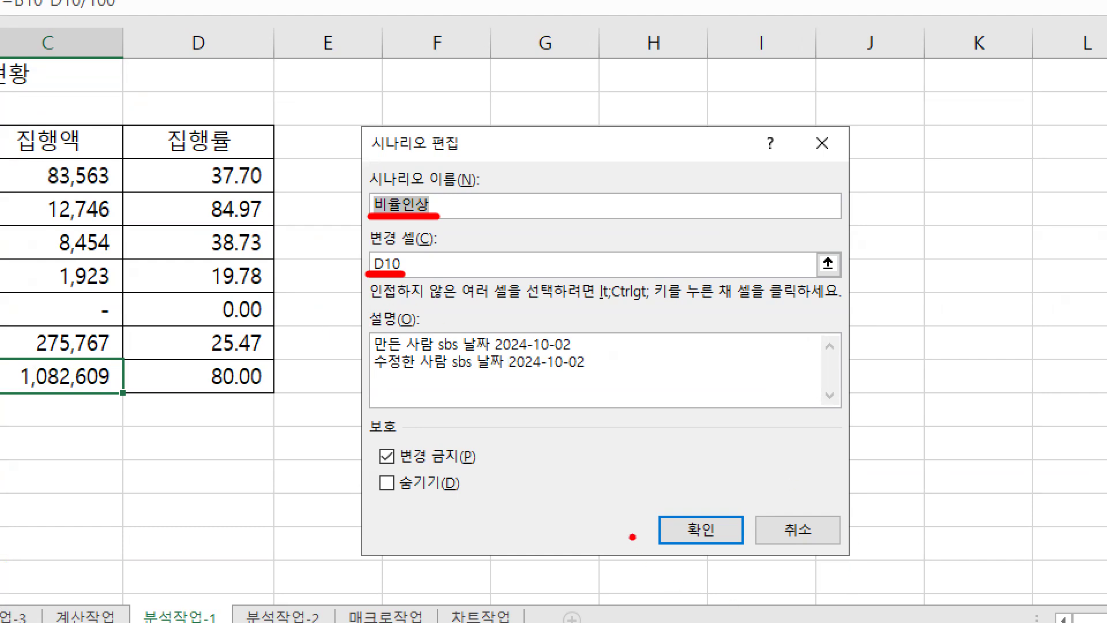
key(Escape)
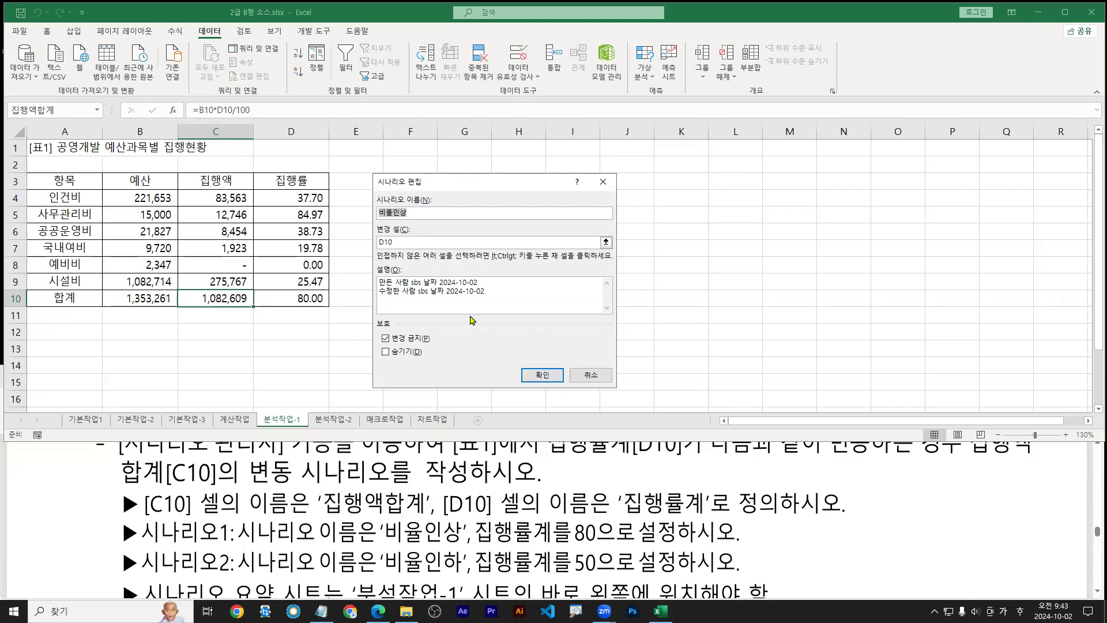
key(Tab)
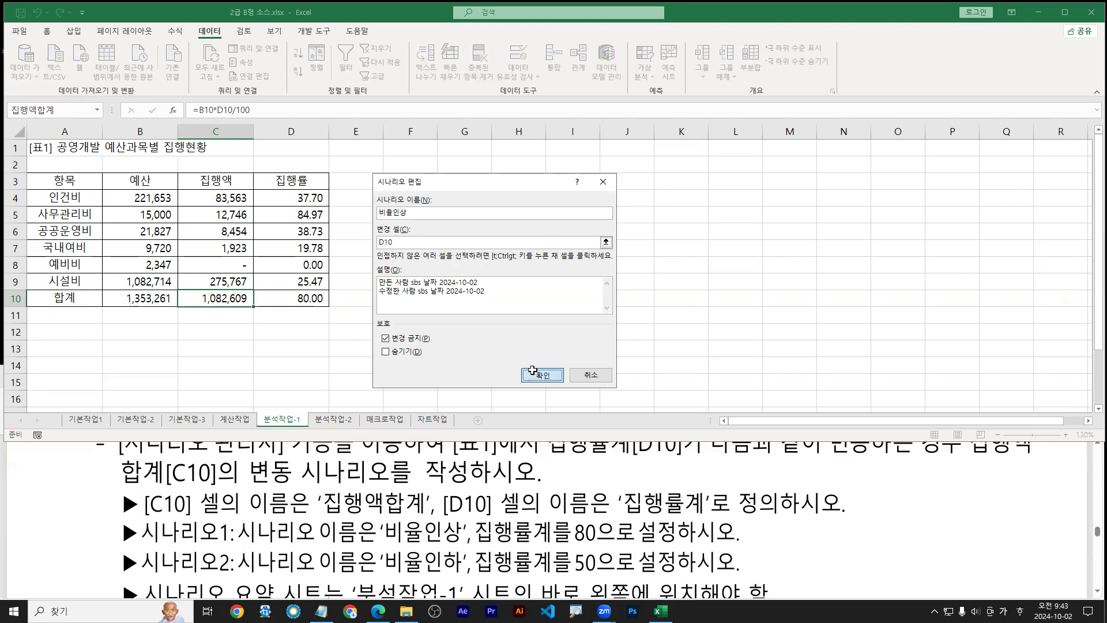
click(542, 375)
click(518, 312)
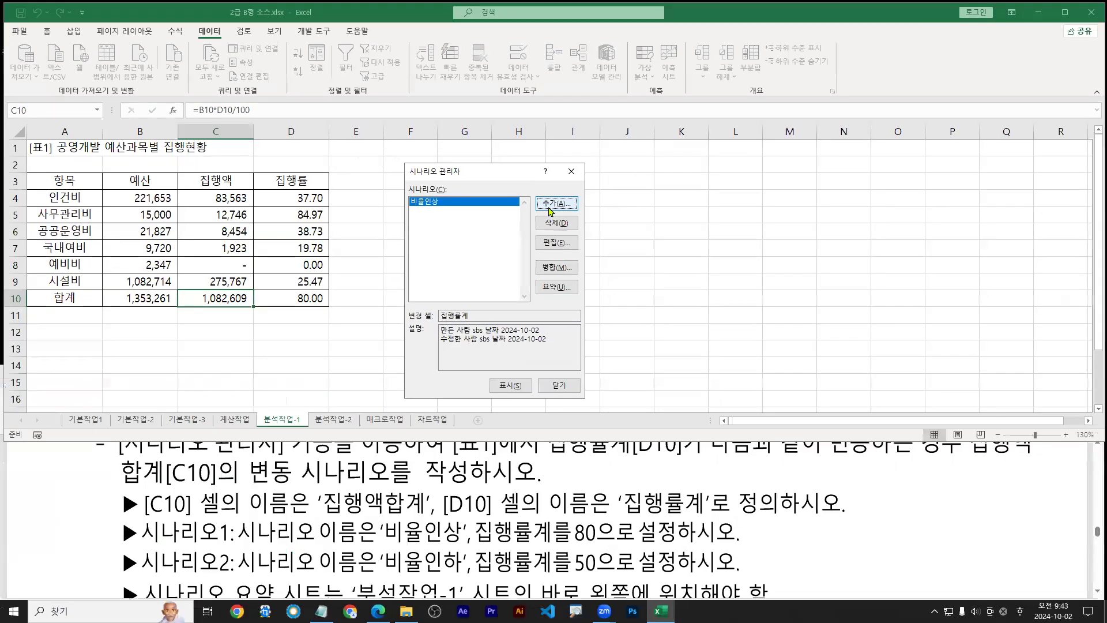
Add a scenario named 비율인하 with D10 as the changing cell
click(550, 205)
text(비율인하)
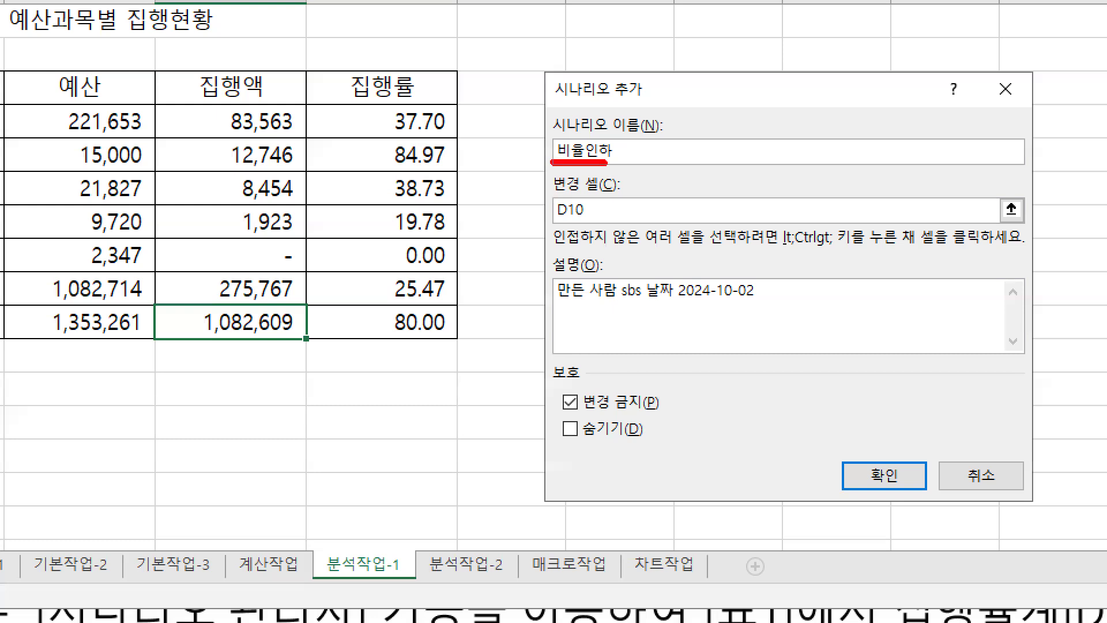
drag(604, 162, 634, 161)
key(b)
drag(552, 228, 591, 230)
mouse_move(891, 508)
mouse_down()
mouse_move(883, 478)
mouse_move(887, 522)
mouse_up()
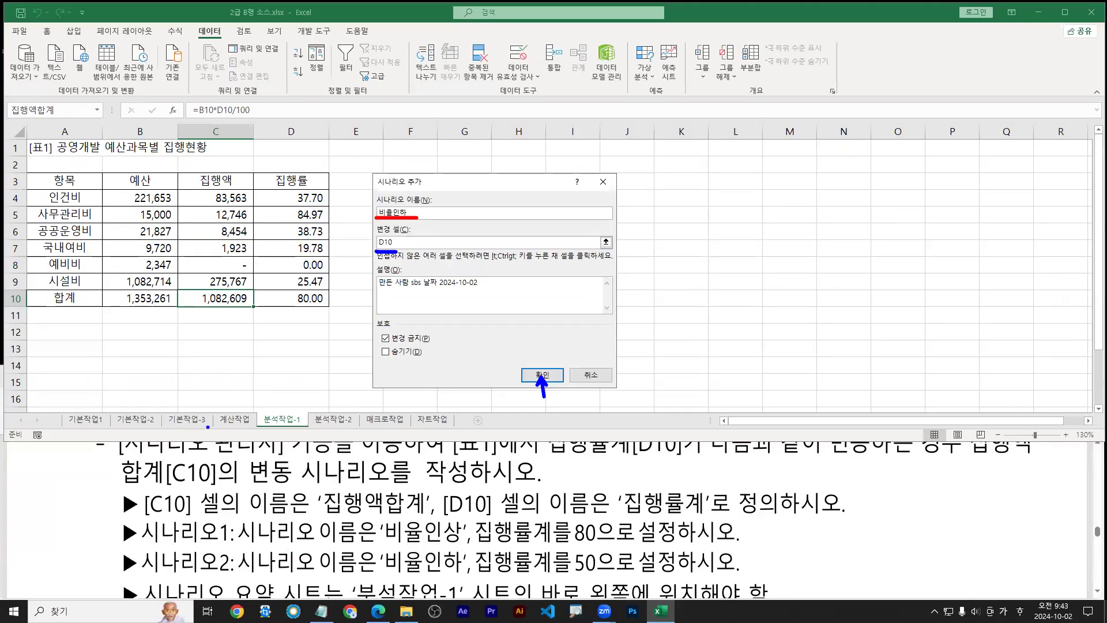
key(Escape)
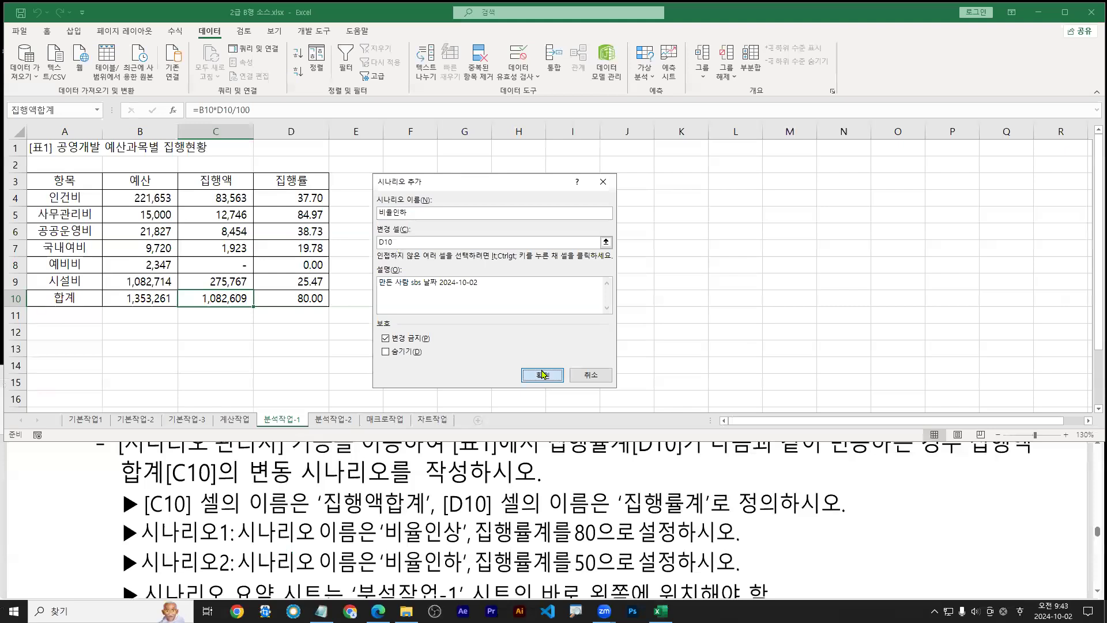
click(537, 376)
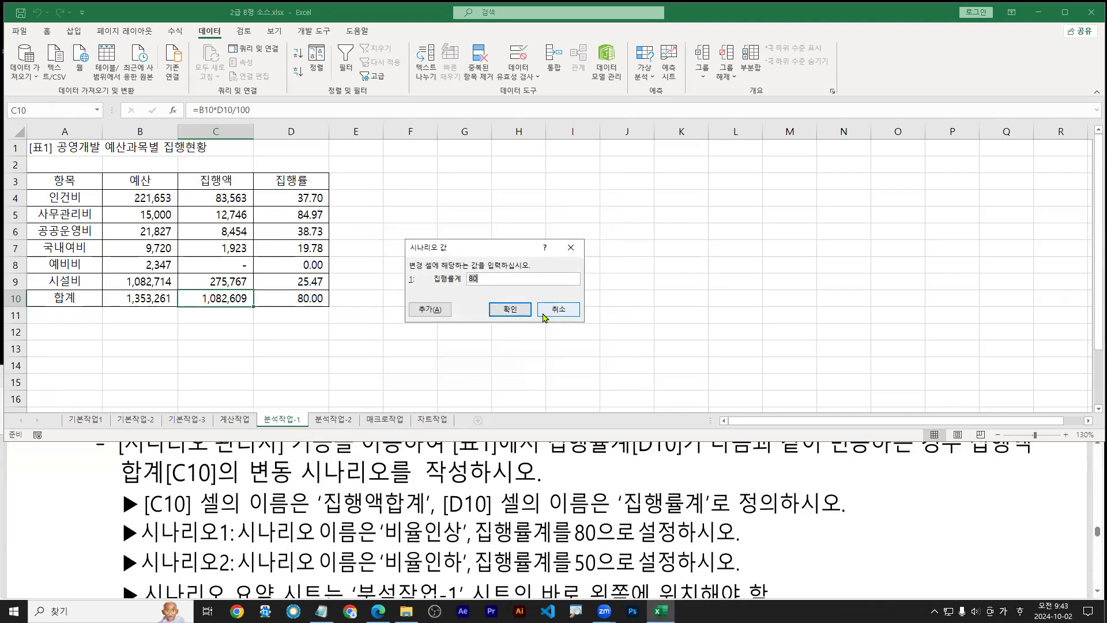
Set the 비율인하 scenario value for D10 to 50
text(50)
drag(465, 285, 486, 285)
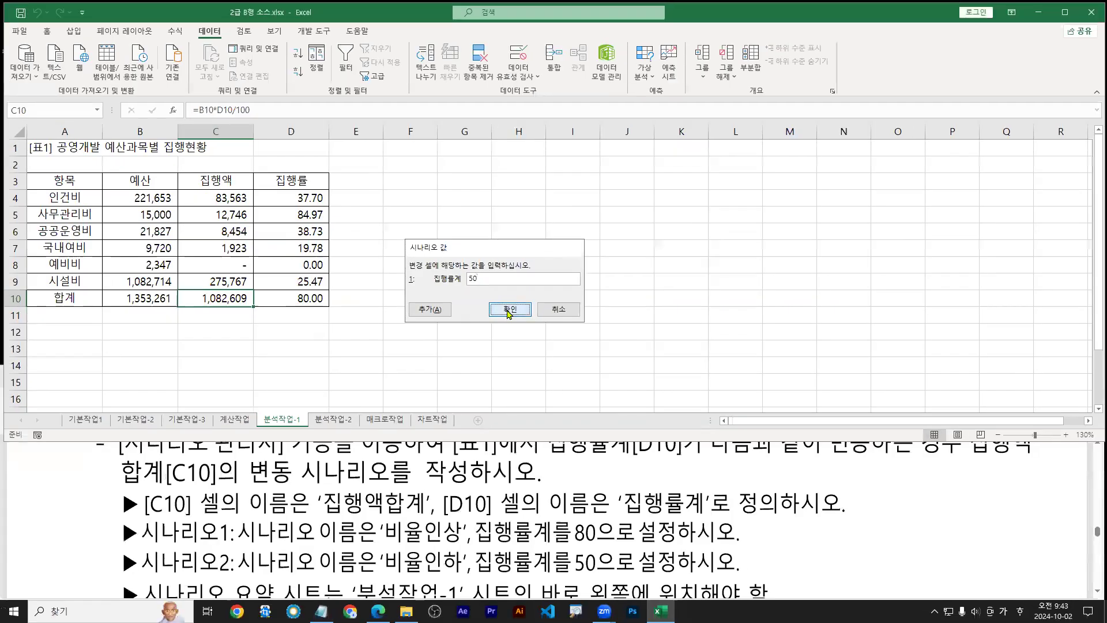
click(562, 343)
click(411, 220)
click(410, 228)
click(392, 263)
click(394, 286)
click(400, 305)
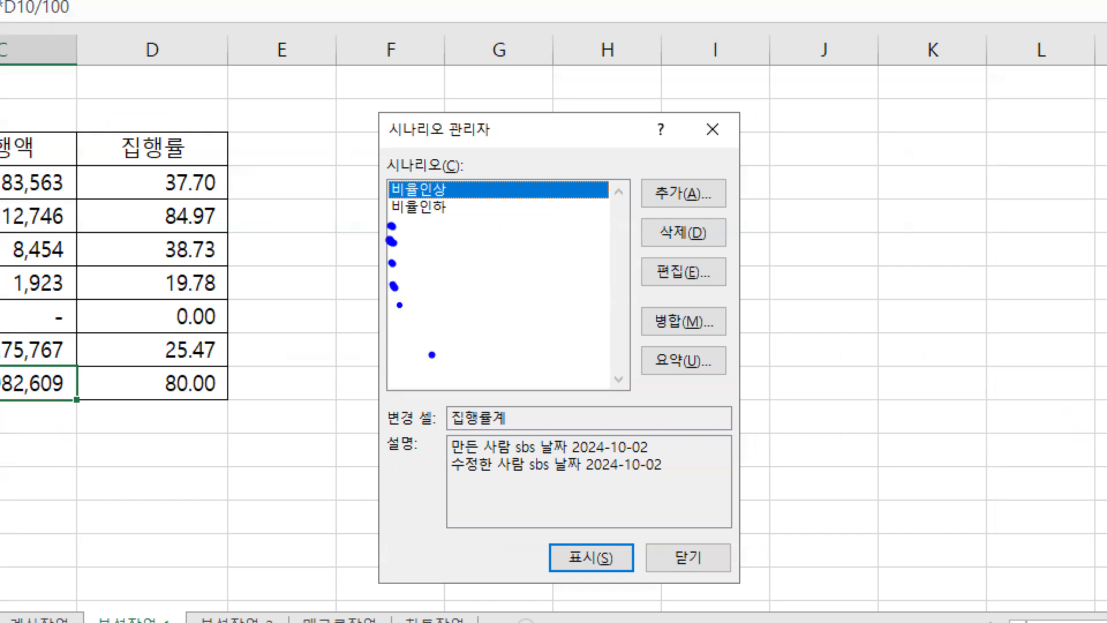
Review the instructions, then open Scenario Summary with 시나리오 요약 and result cell C10
key(r)
mouse_move(640, 341)
mouse_down()
mouse_move(722, 382)
mouse_move(688, 375)
mouse_up()
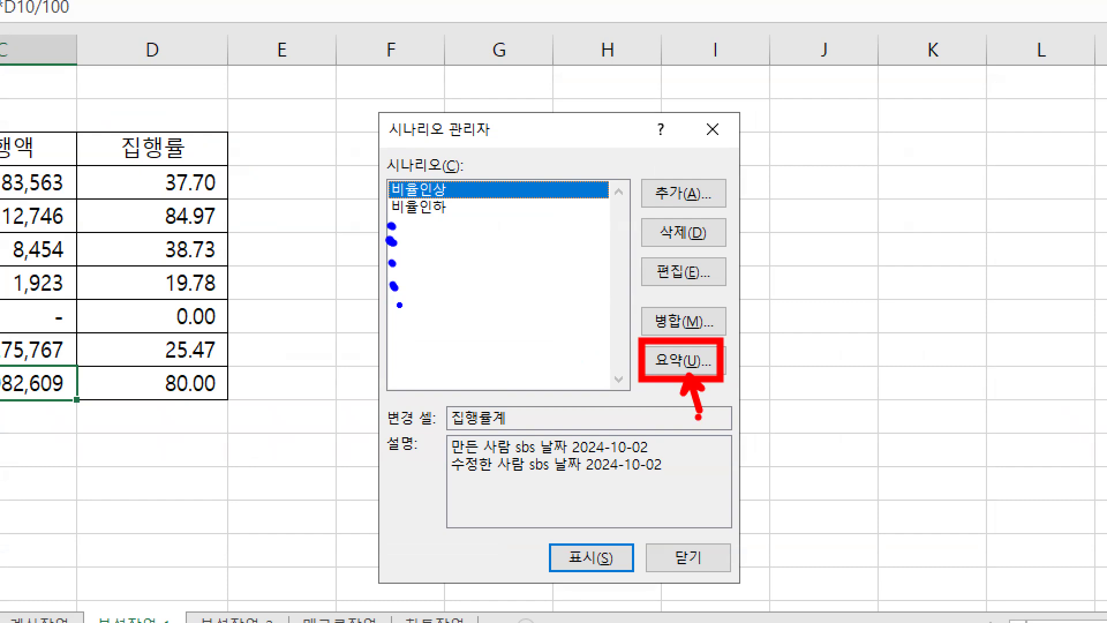
drag(639, 335, 727, 385)
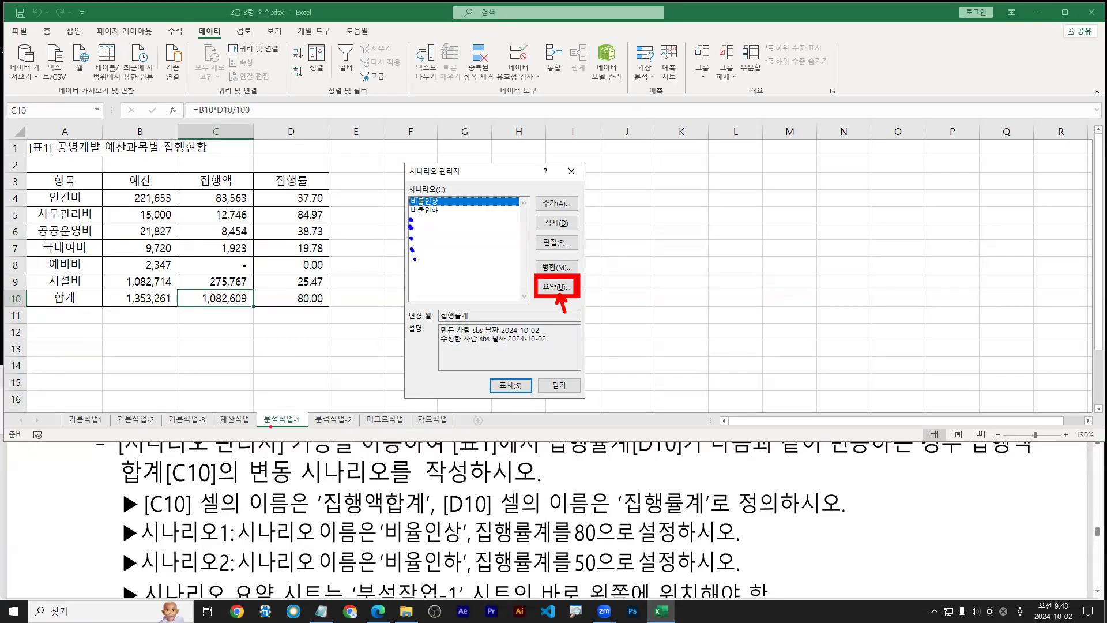
drag(271, 426, 251, 431)
key(Escape)
scroll(370, 534, down, 5)
scroll(289, 571, up, 4)
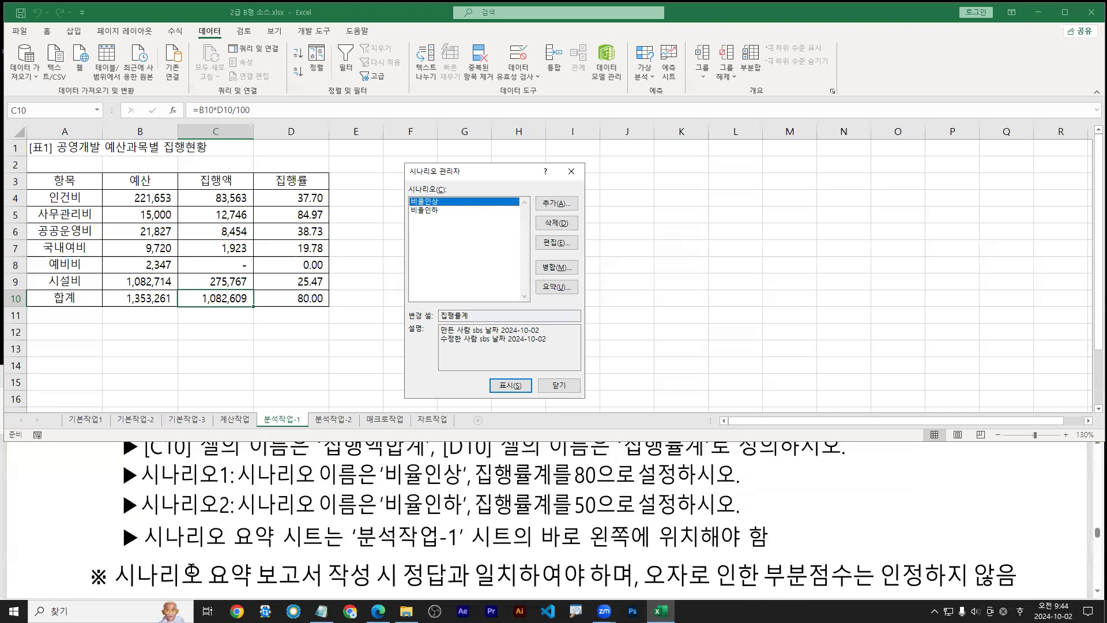
scroll(319, 577, up, 1)
scroll(281, 549, down, 2)
drag(137, 551, 762, 555)
drag(557, 287, 561, 310)
drag(280, 408, 254, 412)
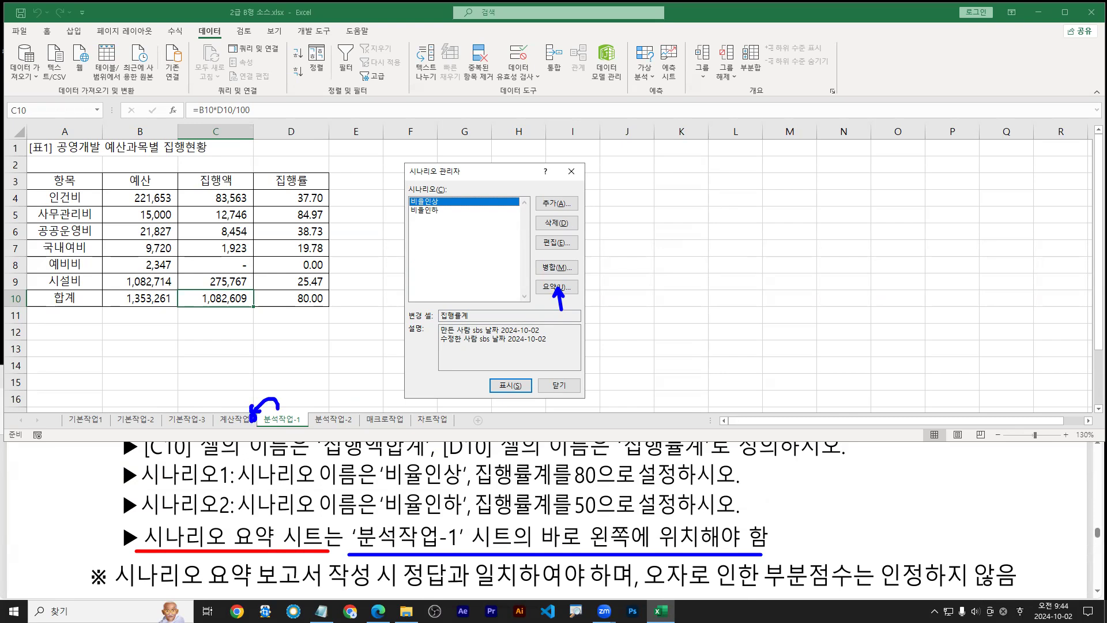
key(Escape)
click(555, 291)
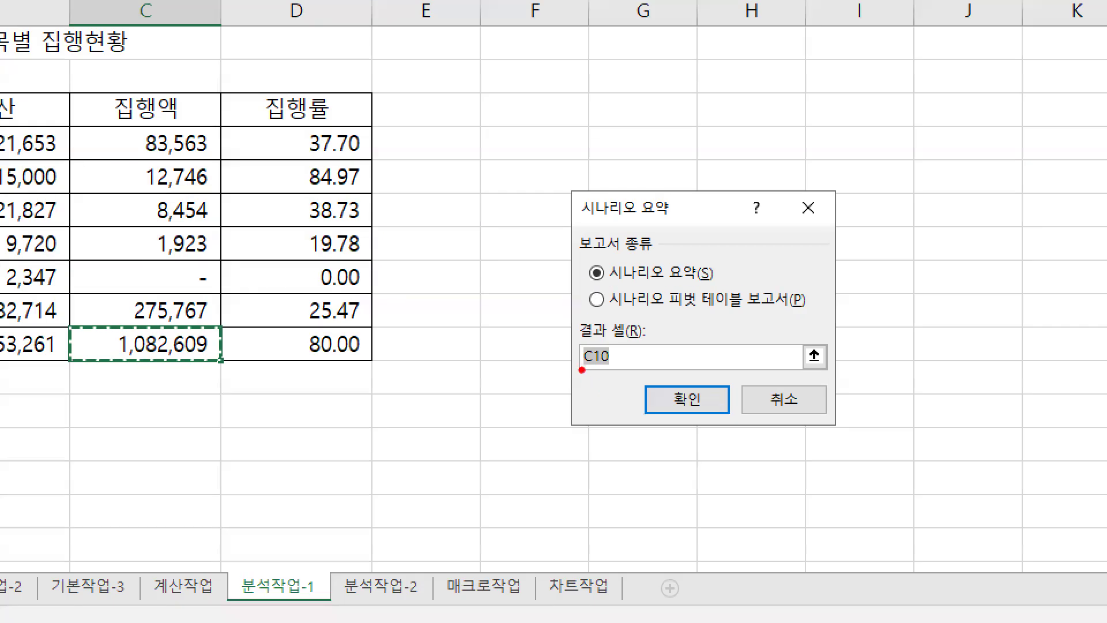
Review the scenario summary requirements in the PDF instructions
mouse_move(582, 370)
mouse_down()
mouse_move(611, 372)
mouse_move(624, 349)
mouse_move(590, 340)
mouse_move(578, 371)
mouse_up()
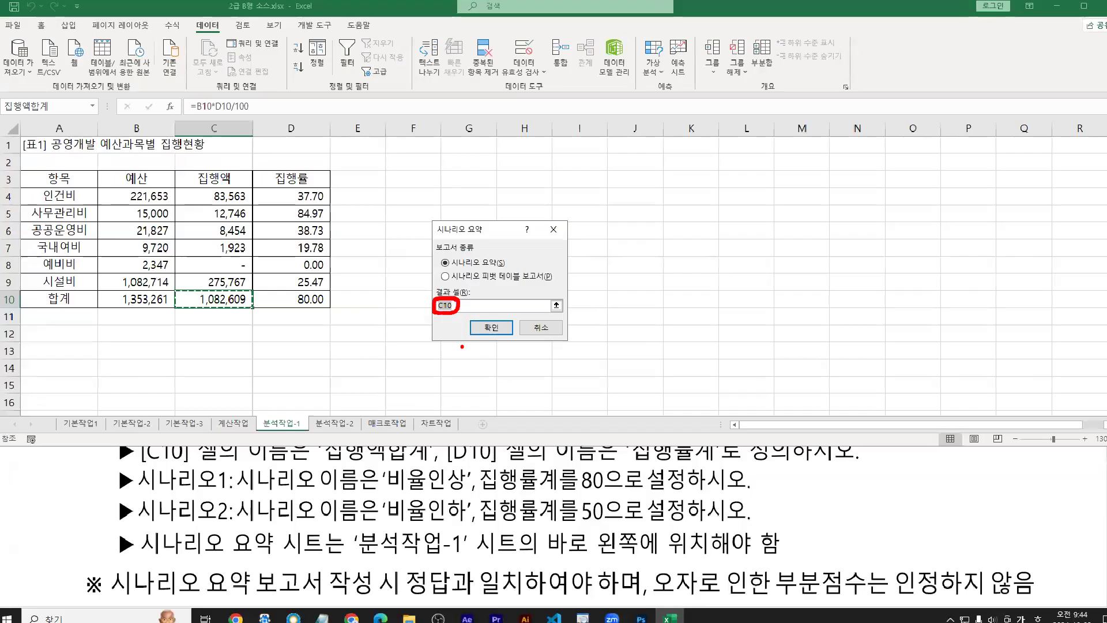
scroll(594, 531, up, 1)
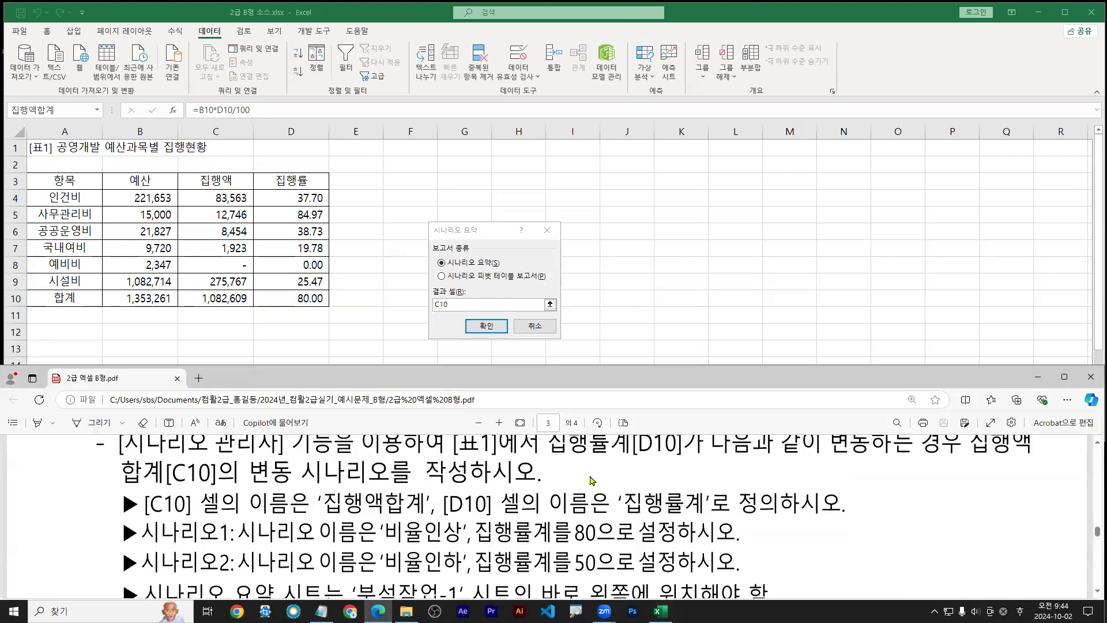
click(1097, 443)
key(ctrl+2)
drag(549, 479, 900, 480)
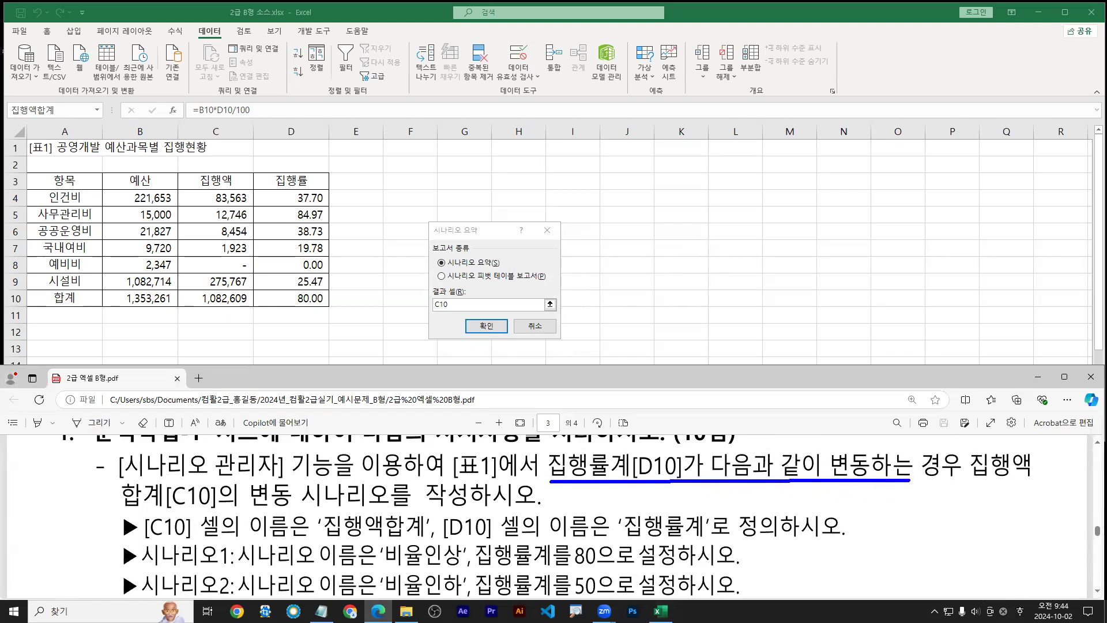
drag(892, 480, 1039, 482)
drag(123, 513, 419, 511)
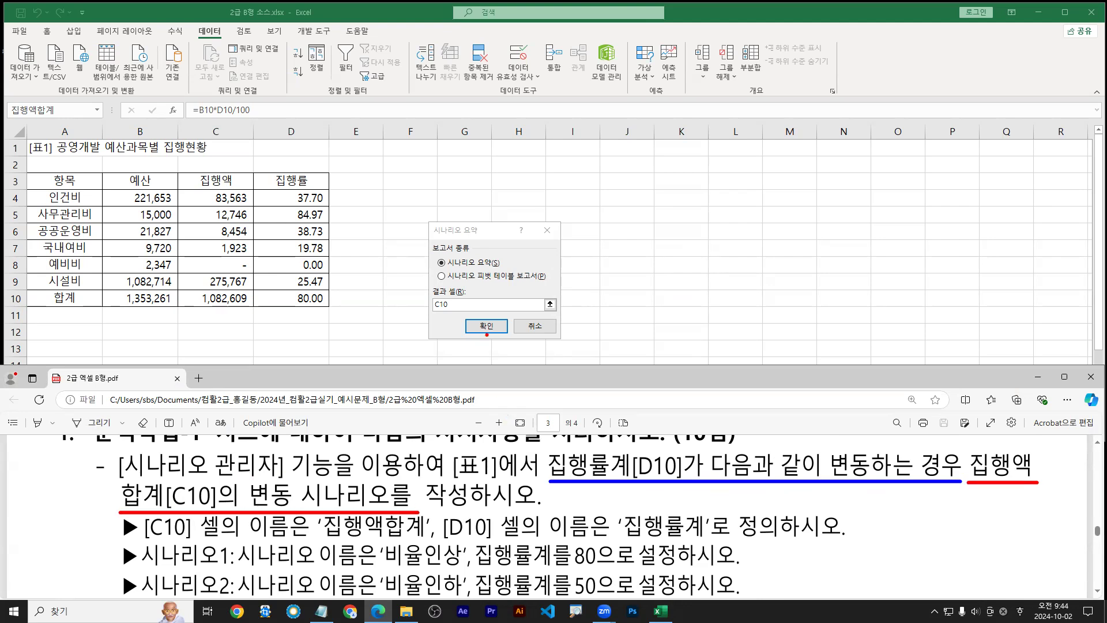
Generate the 시나리오 요약 report for 비율인상 and 비율인하 with result cell C10
key(b)
drag(316, 311, 218, 317)
key(r)
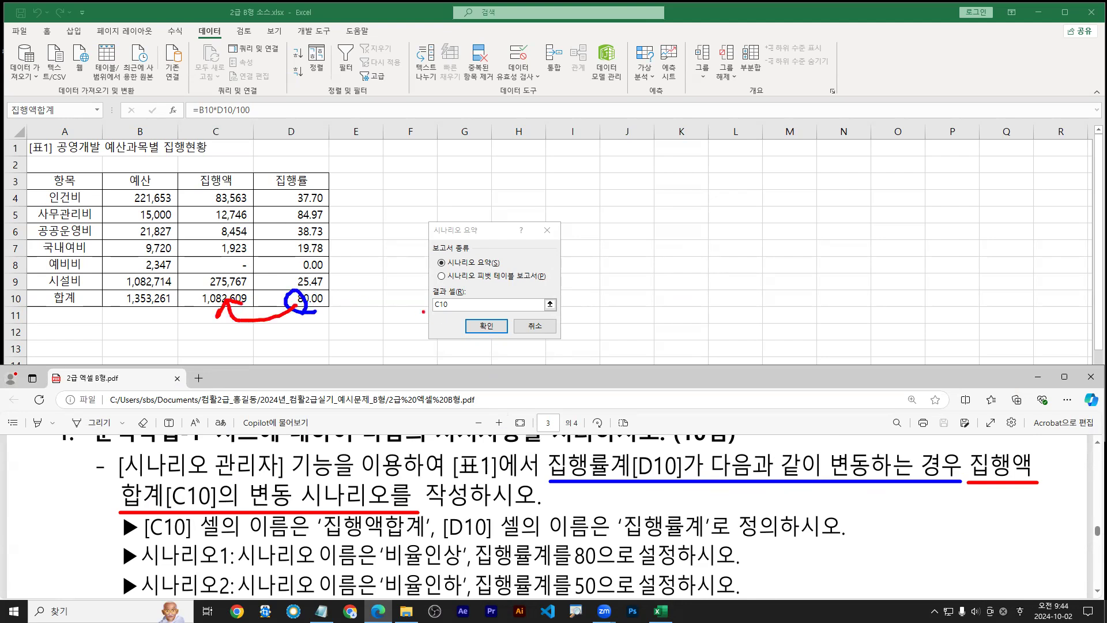
mouse_move(436, 312)
mouse_down()
mouse_move(448, 314)
mouse_move(430, 301)
mouse_up()
drag(483, 334, 480, 348)
key(Escape)
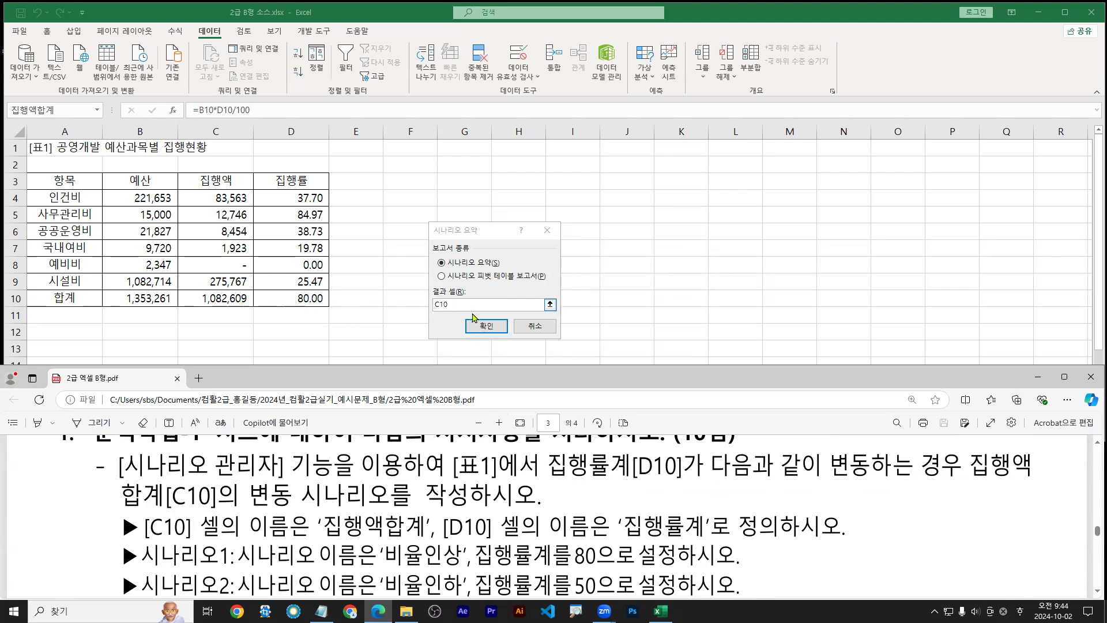
click(488, 326)
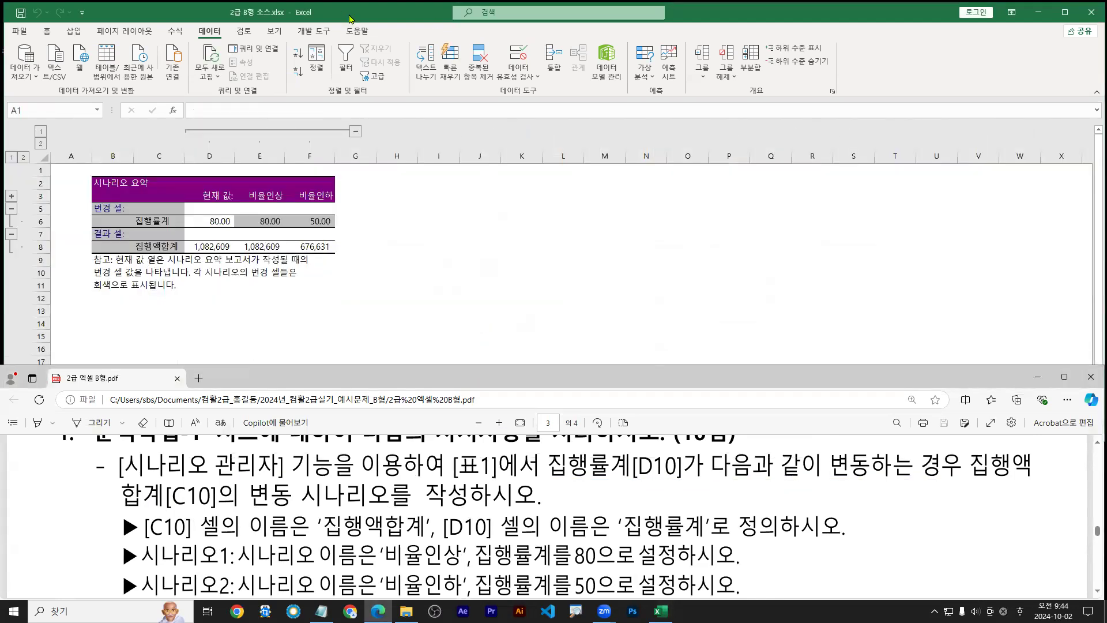
Bring the workbook forward and compare the scenario results with the task requirements
click(360, 10)
scroll(289, 320, up, 2)
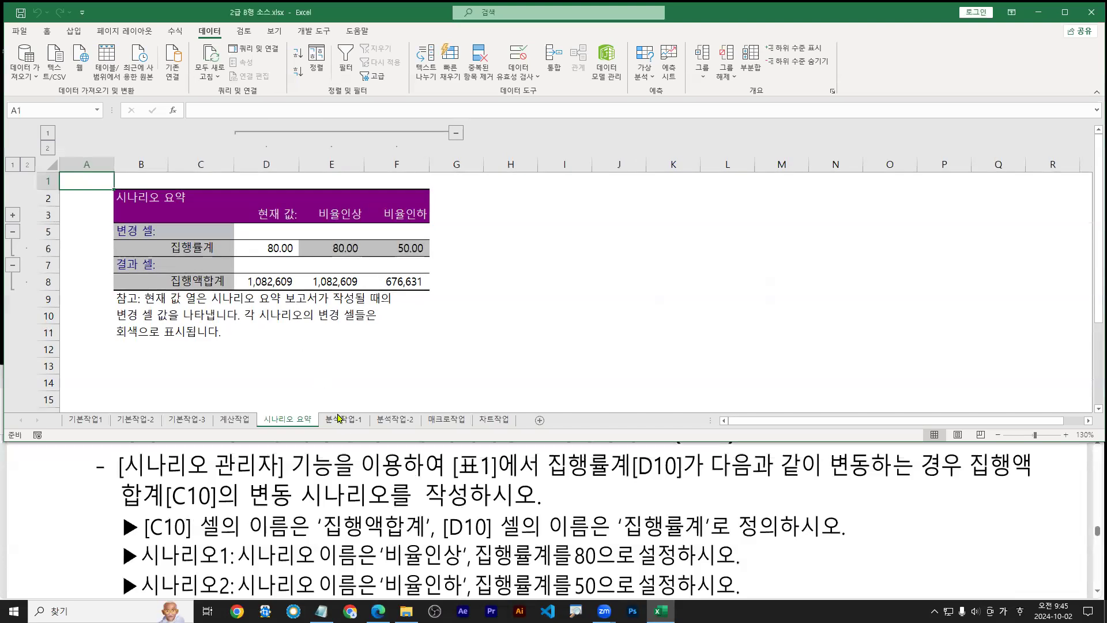
mouse_move(326, 428)
mouse_down()
mouse_move(365, 429)
mouse_move(276, 429)
mouse_move(293, 430)
mouse_up()
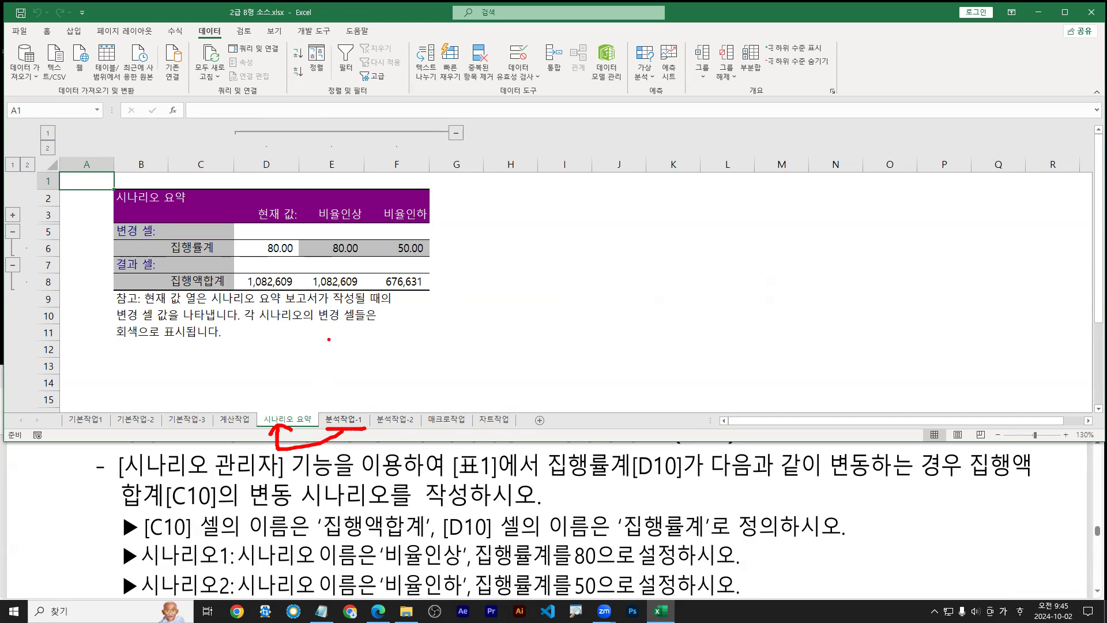
scroll(207, 254, up, 2)
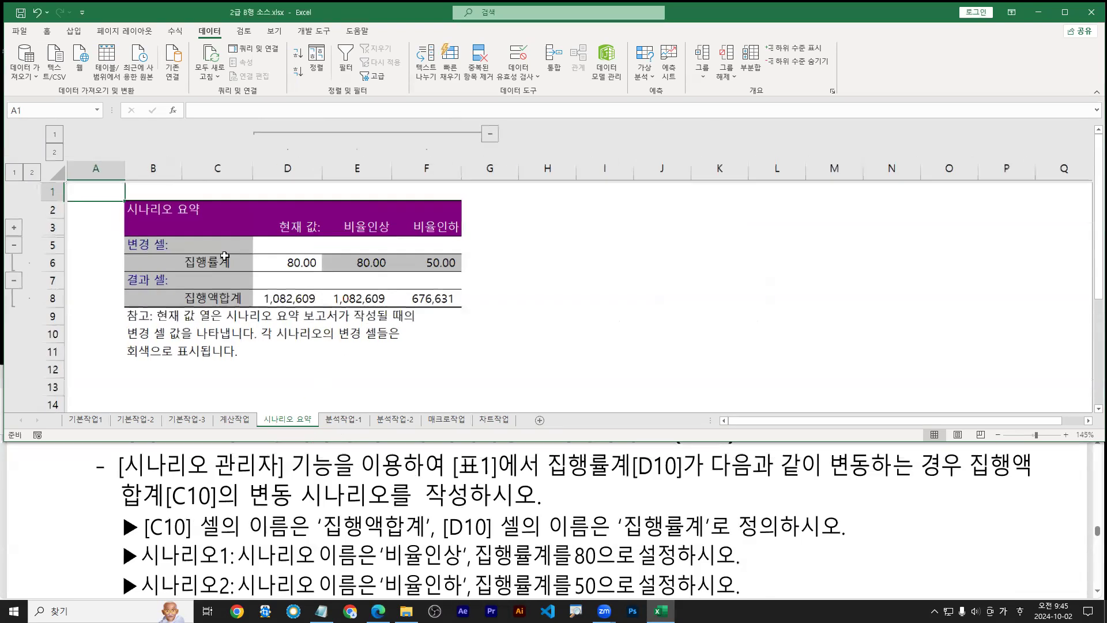
mouse_move(231, 269)
mouse_down()
mouse_move(237, 287)
mouse_move(259, 272)
mouse_up()
key(b)
mouse_move(243, 314)
mouse_down()
mouse_move(250, 331)
mouse_move(262, 313)
mouse_up()
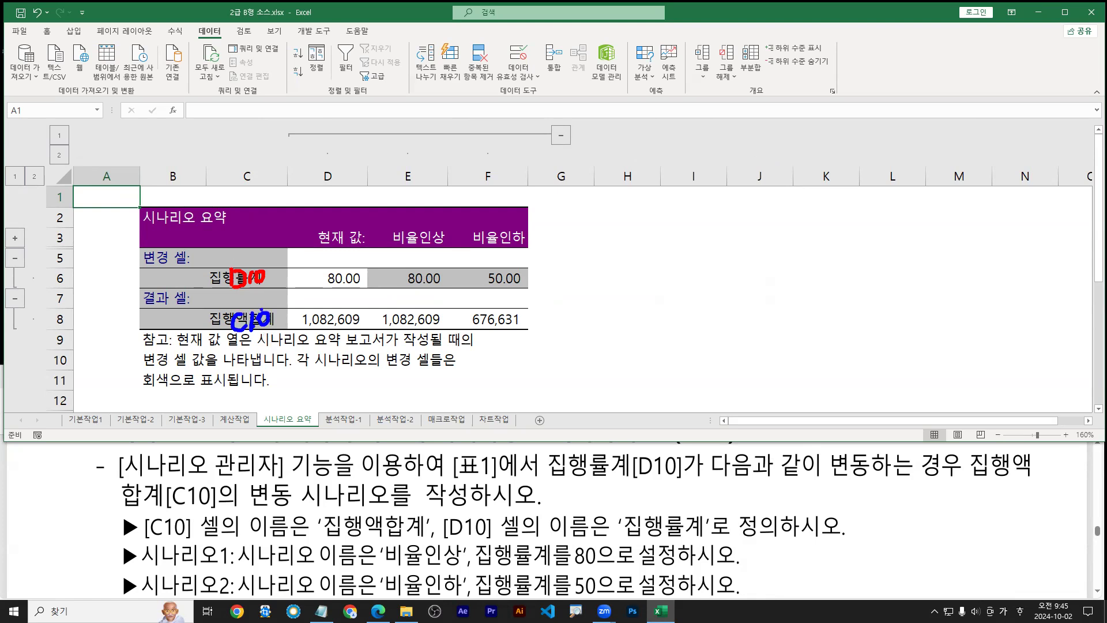
key(e)
key(r)
drag(209, 278, 185, 279)
drag(201, 329, 211, 330)
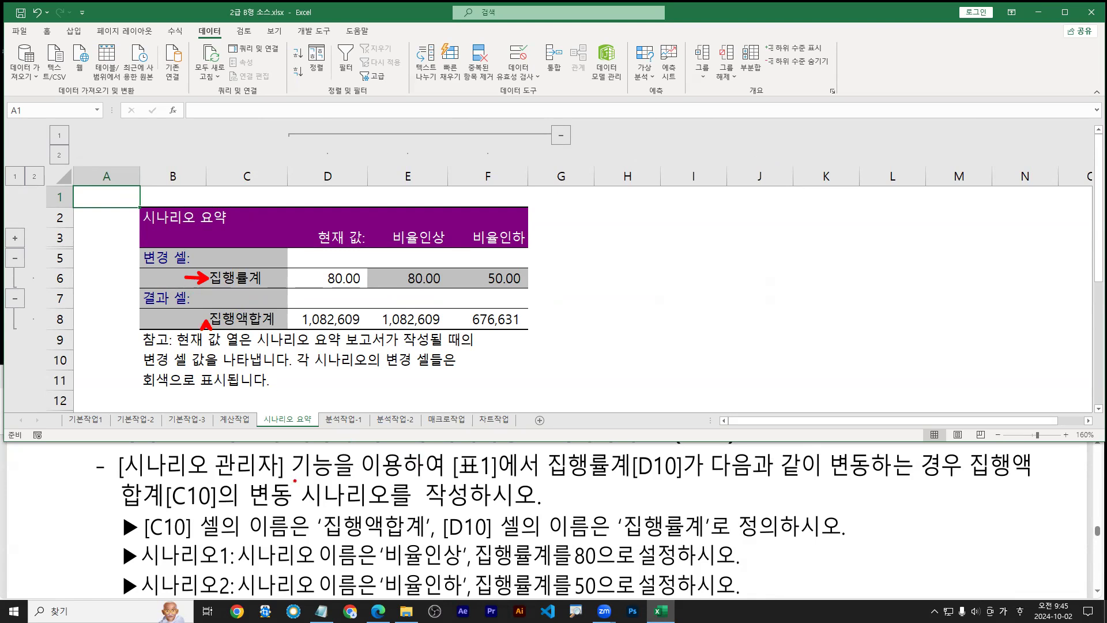
drag(153, 542, 708, 543)
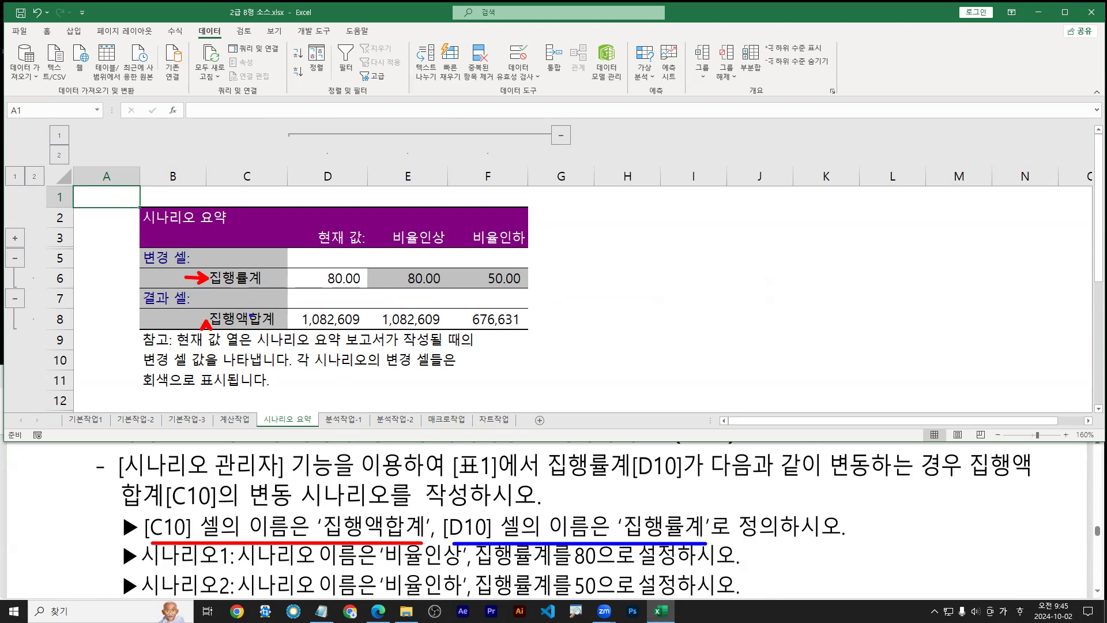
drag(171, 279, 207, 278)
drag(197, 346, 207, 322)
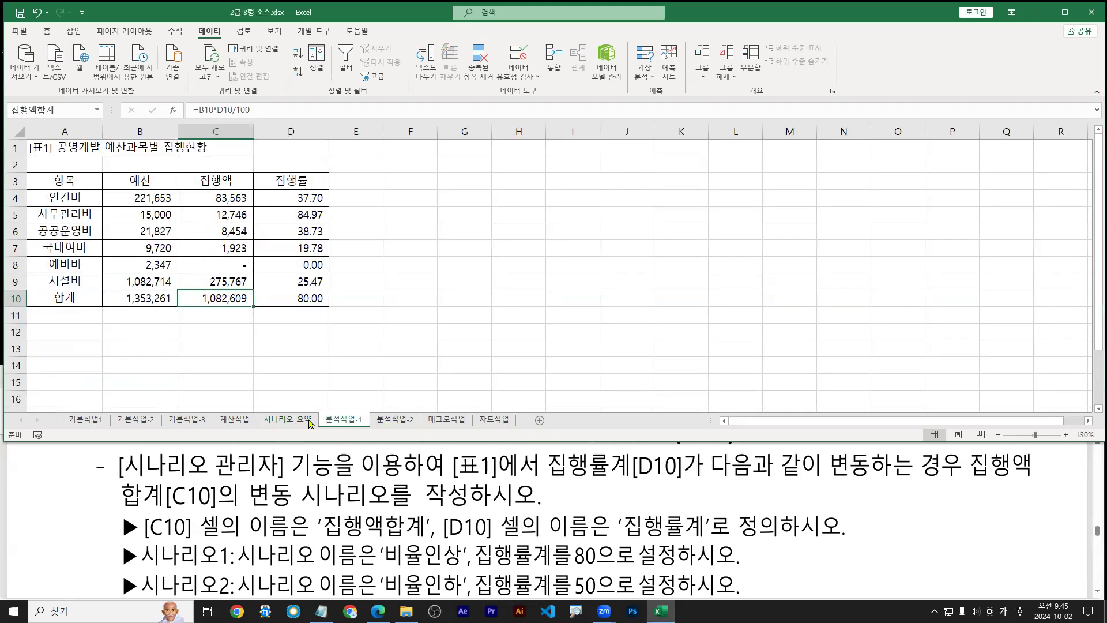
Inspect the 시나리오 요약 sheet, then reread the scenario task in the PDF instructions
click(309, 422)
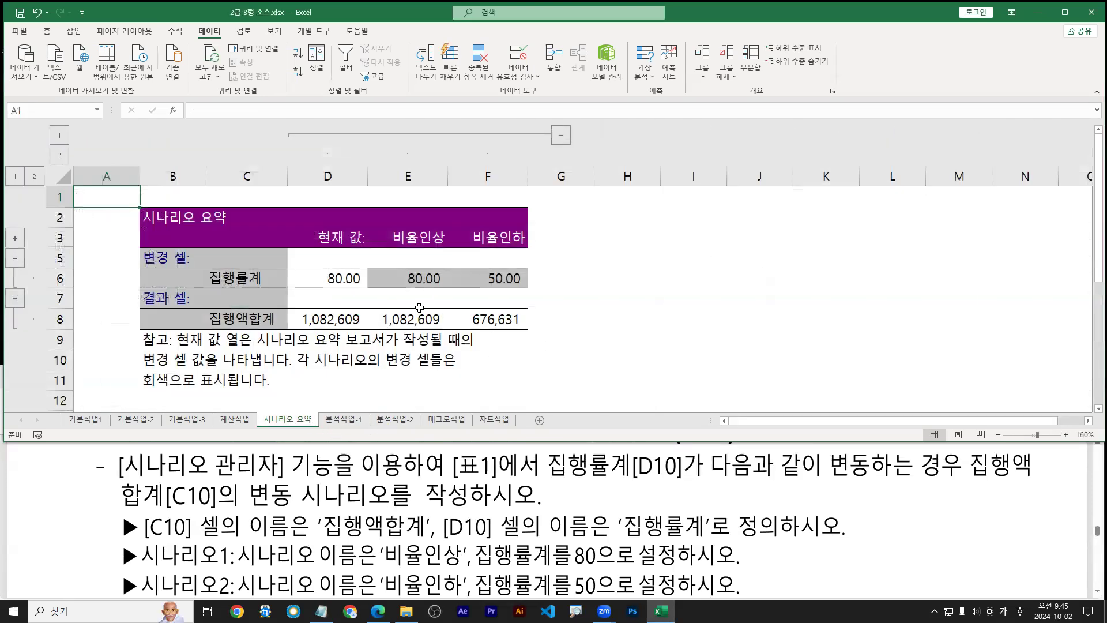
drag(414, 288, 432, 288)
drag(506, 291, 517, 289)
click(552, 522)
scroll(552, 520, down, 1)
scroll(552, 520, down, 2)
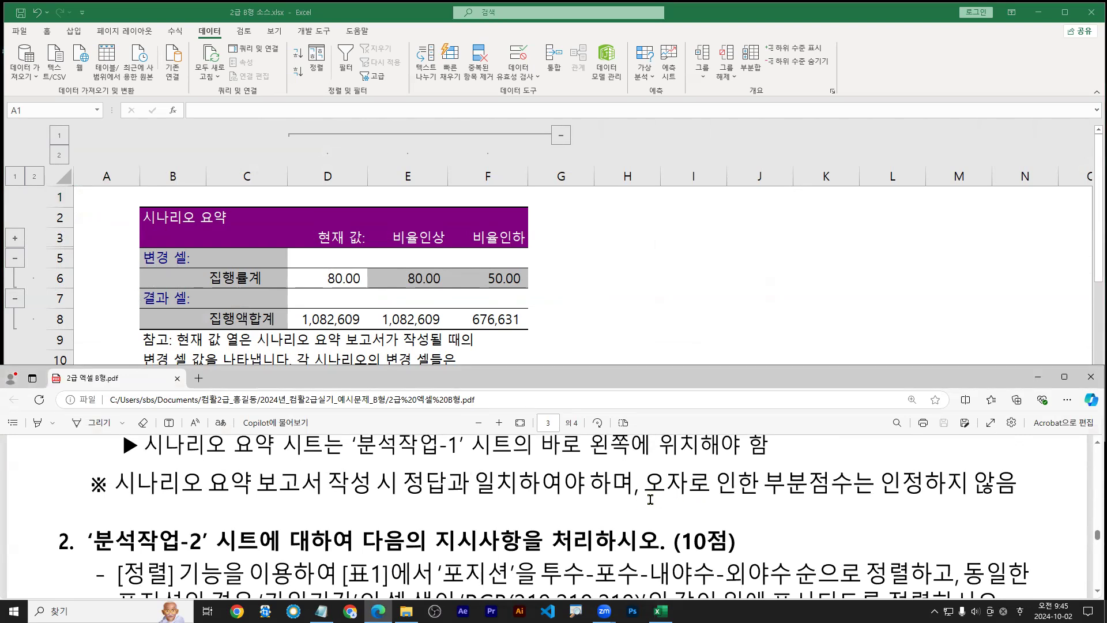
scroll(415, 509, up, 2)
scroll(415, 509, up, 1)
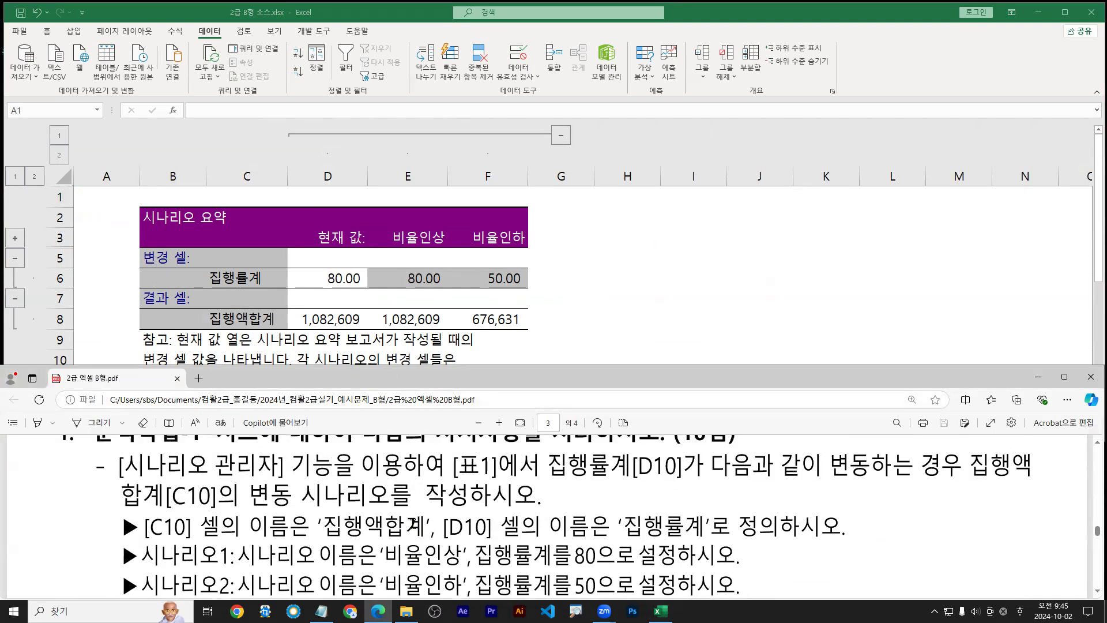
drag(145, 526, 427, 526)
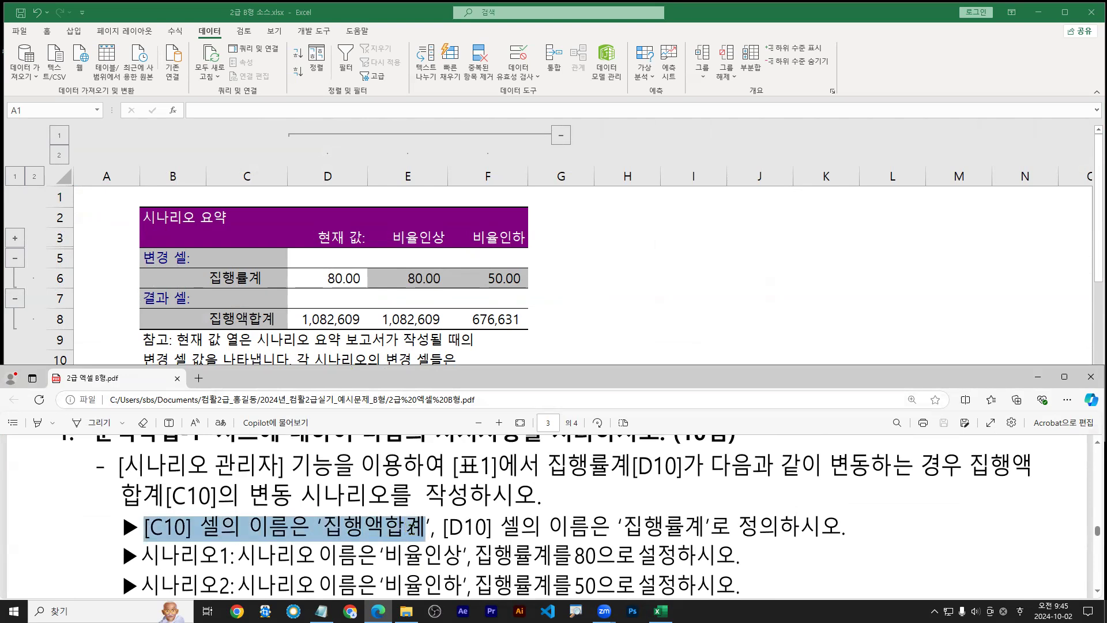
drag(211, 288, 257, 288)
drag(212, 333, 265, 333)
drag(169, 542, 373, 542)
key(Escape)
Return to the workbook and move via 분석작업-1 to the 분석작업-2 sheet
click(405, 329)
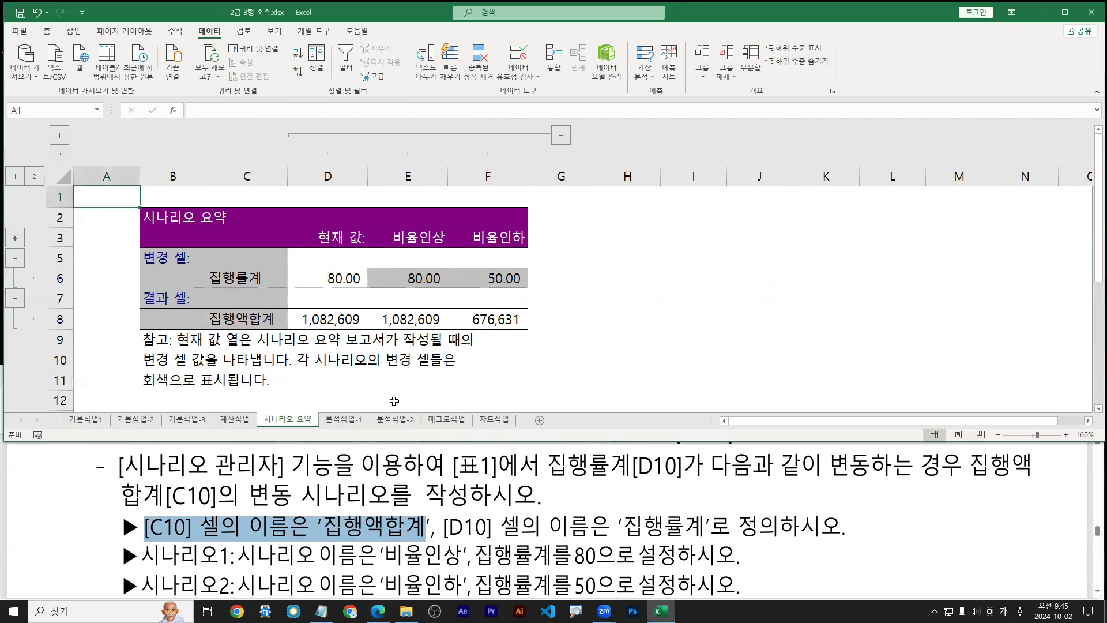
click(343, 421)
click(402, 424)
click(344, 419)
click(395, 420)
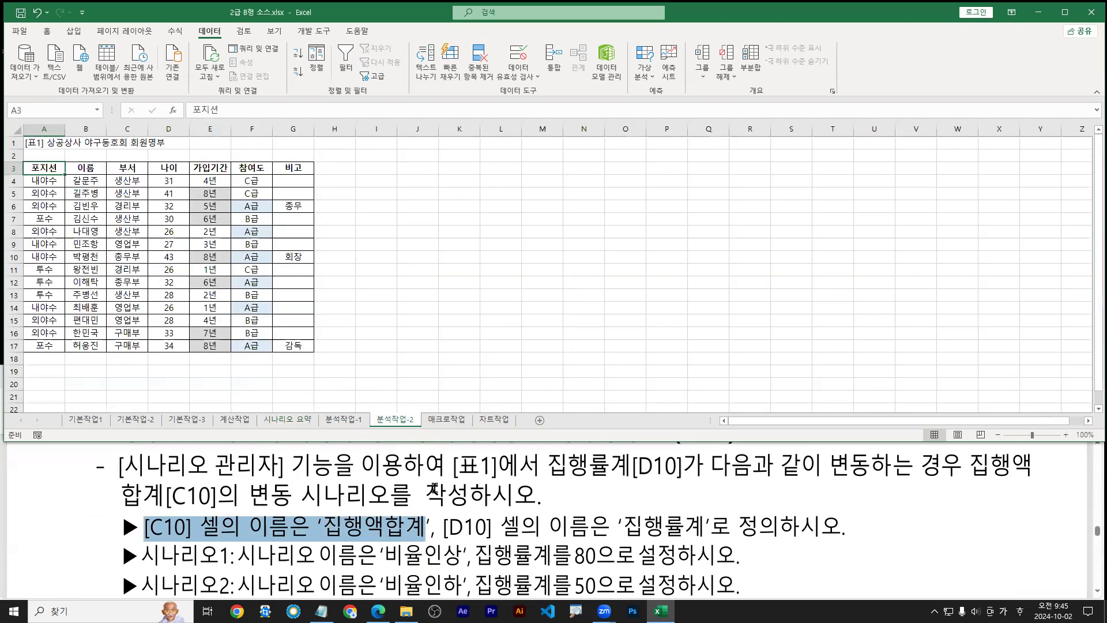
click(448, 522)
scroll(449, 522, down, 3)
scroll(449, 522, down, 2)
scroll(449, 522, up, 1)
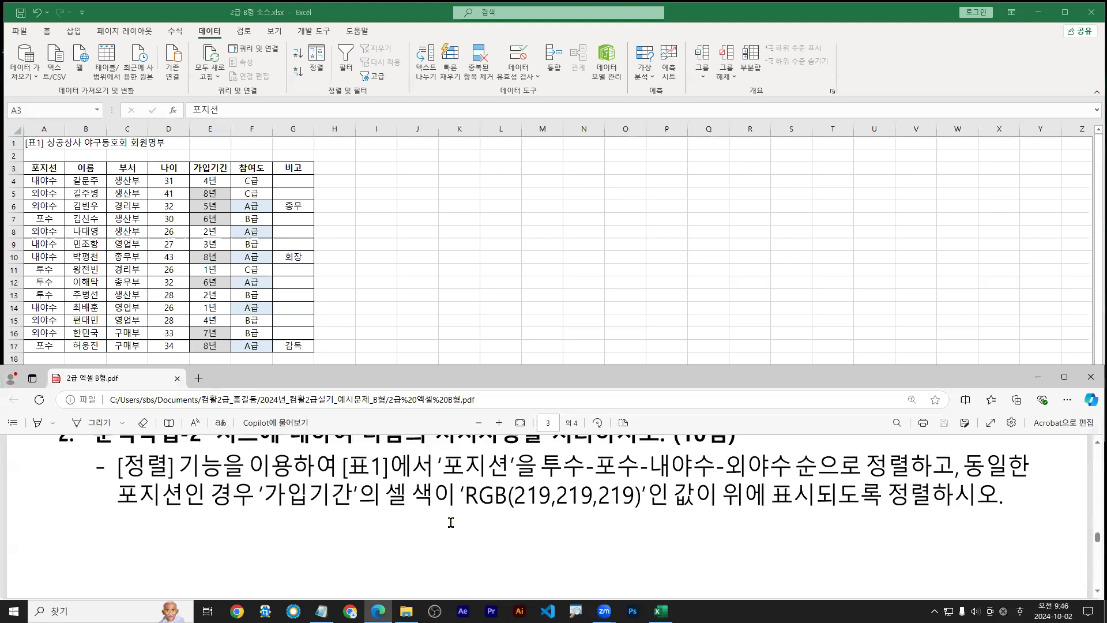
click(419, 307)
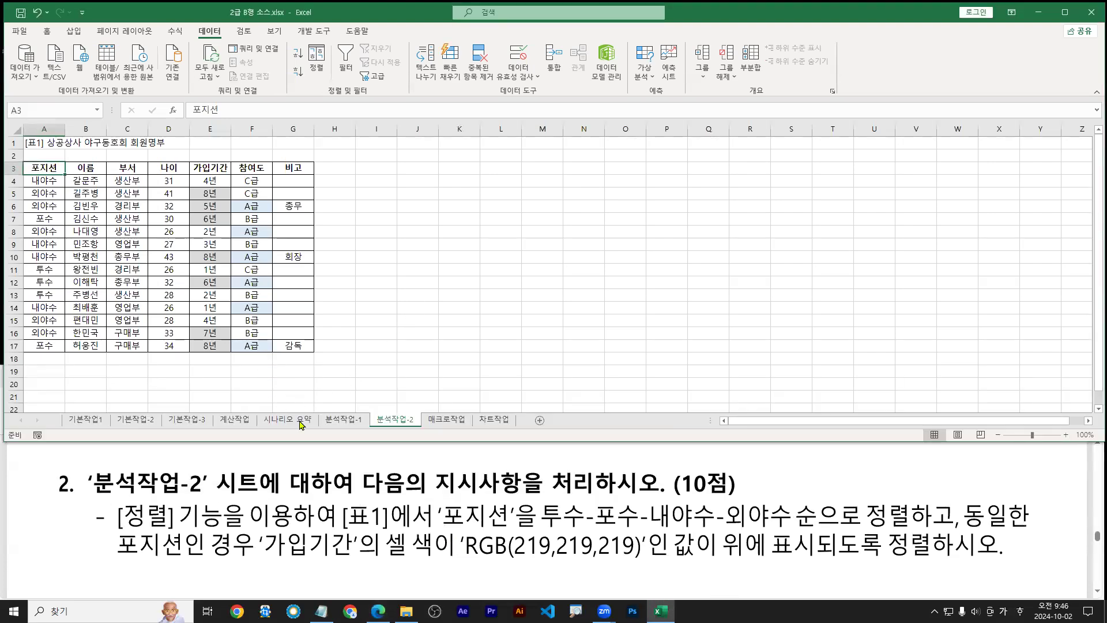
drag(399, 413, 412, 371)
drag(345, 534, 507, 529)
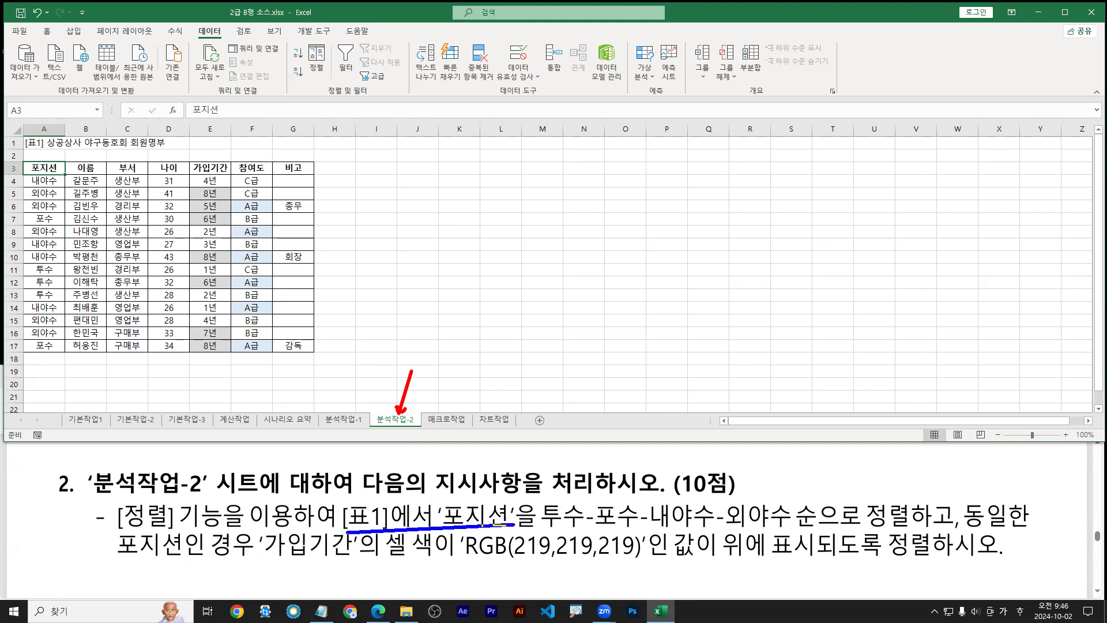
key(e)
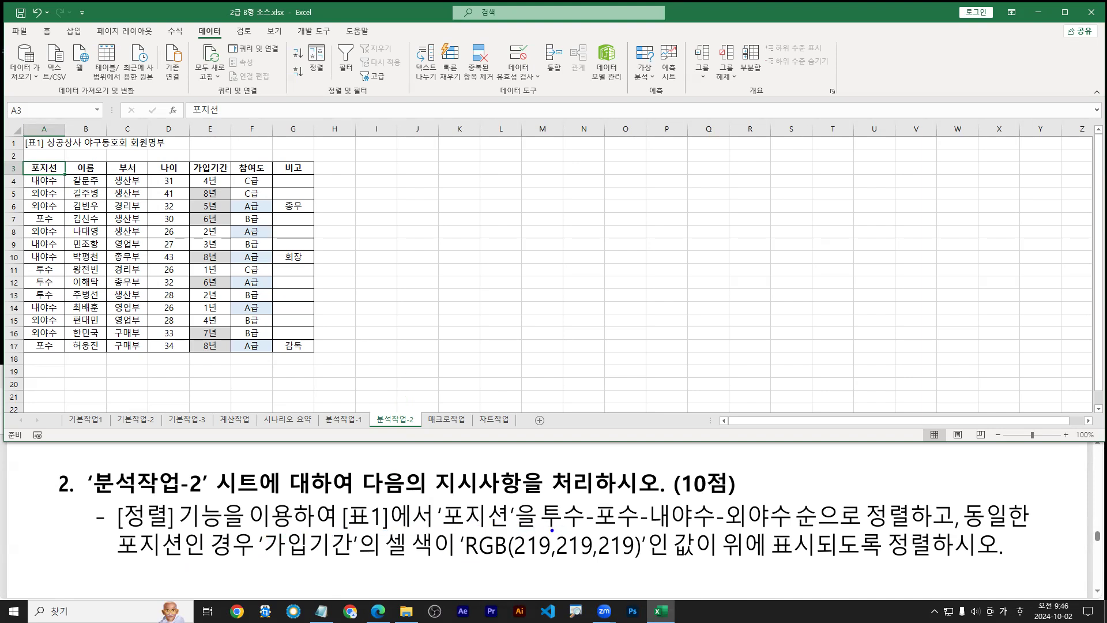
drag(544, 533, 788, 529)
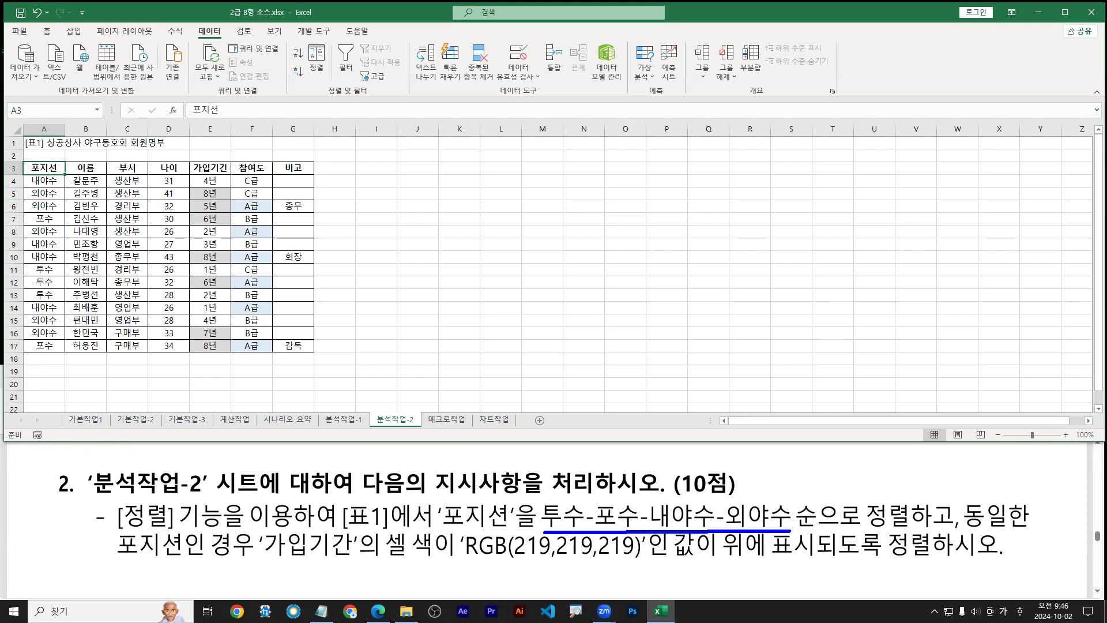
mouse_move(814, 531)
mouse_down()
mouse_move(799, 533)
mouse_move(919, 530)
mouse_up()
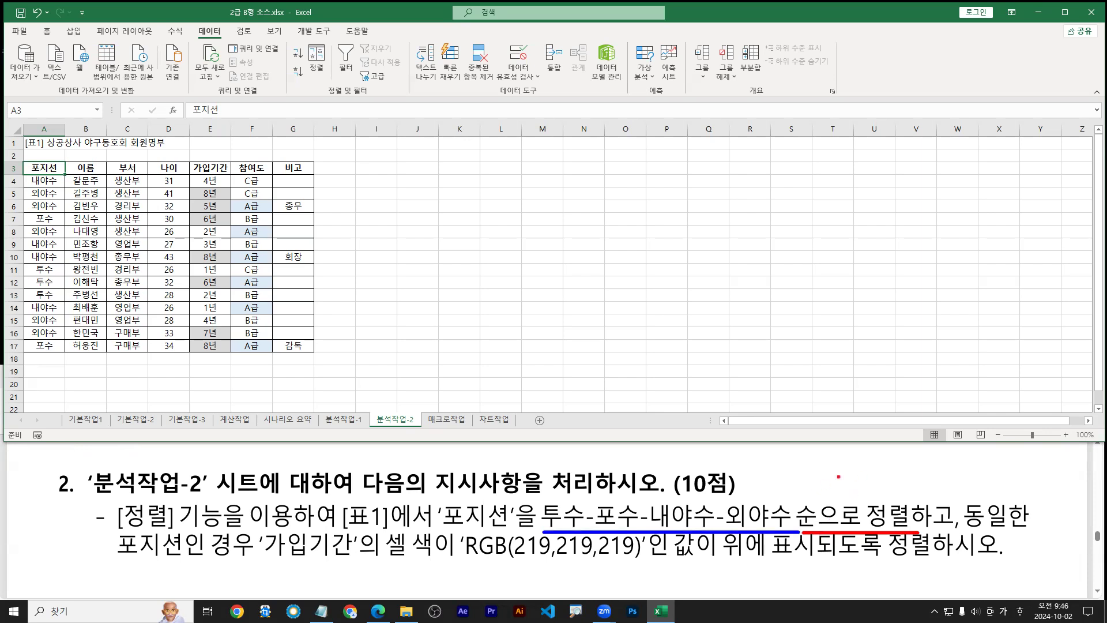
mouse_move(801, 467)
mouse_down()
mouse_move(791, 489)
mouse_move(805, 457)
mouse_move(798, 503)
mouse_up()
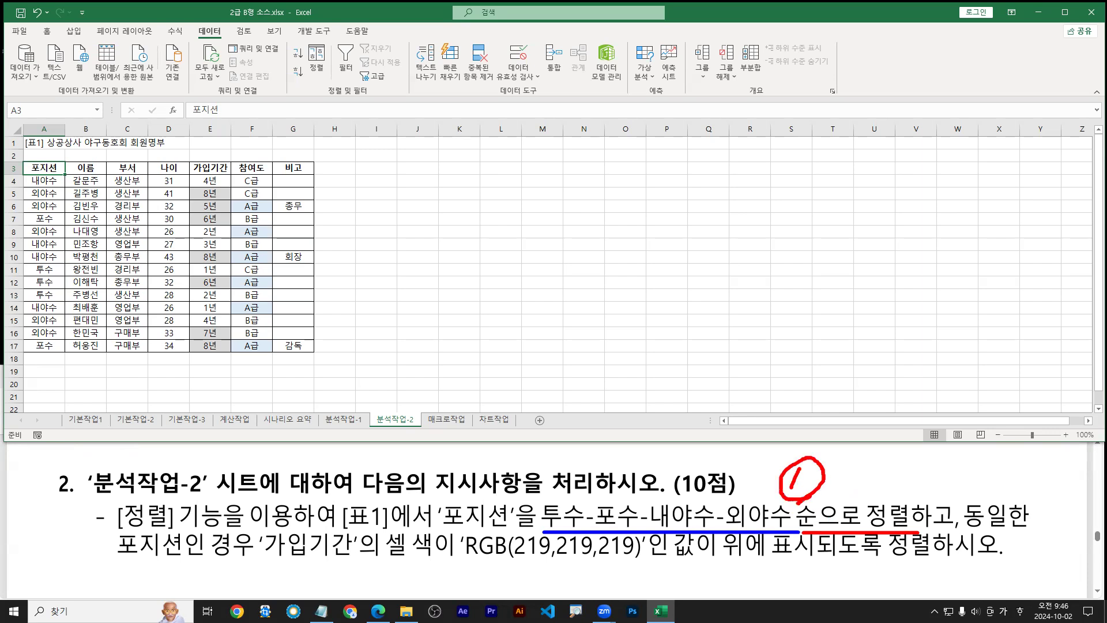
drag(981, 529, 1032, 529)
drag(118, 561, 935, 562)
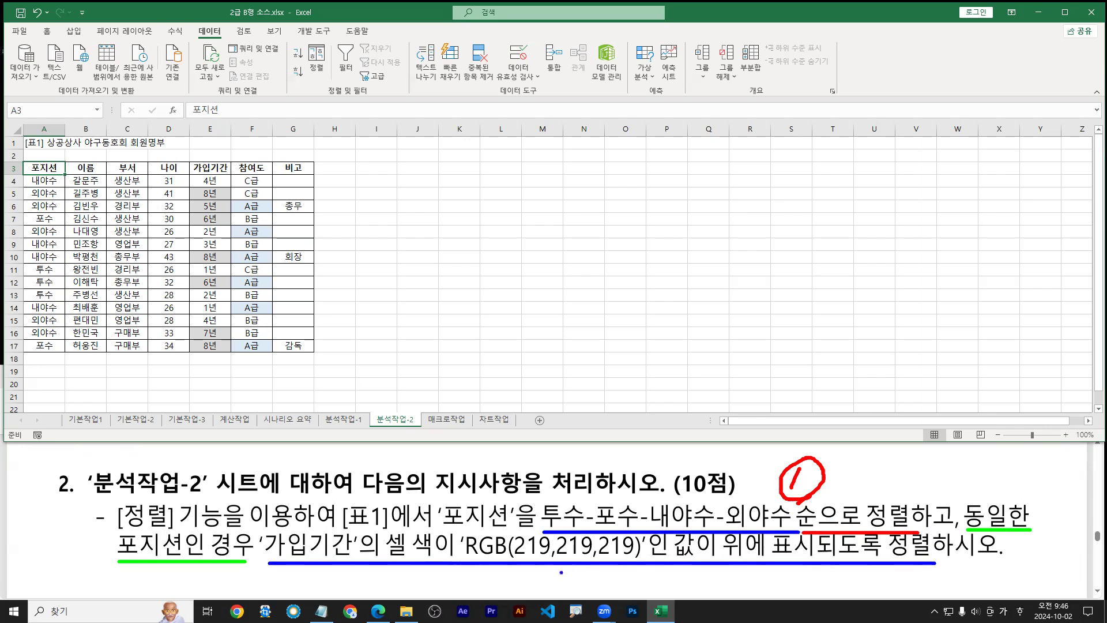
drag(480, 582, 517, 598)
drag(277, 565, 767, 567)
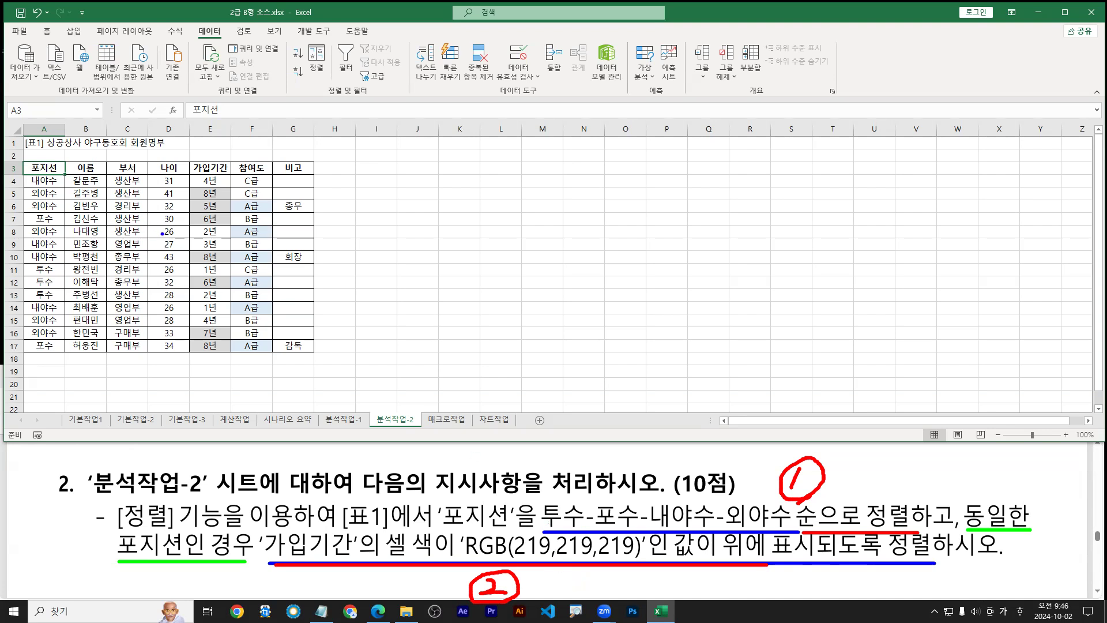
key(Escape)
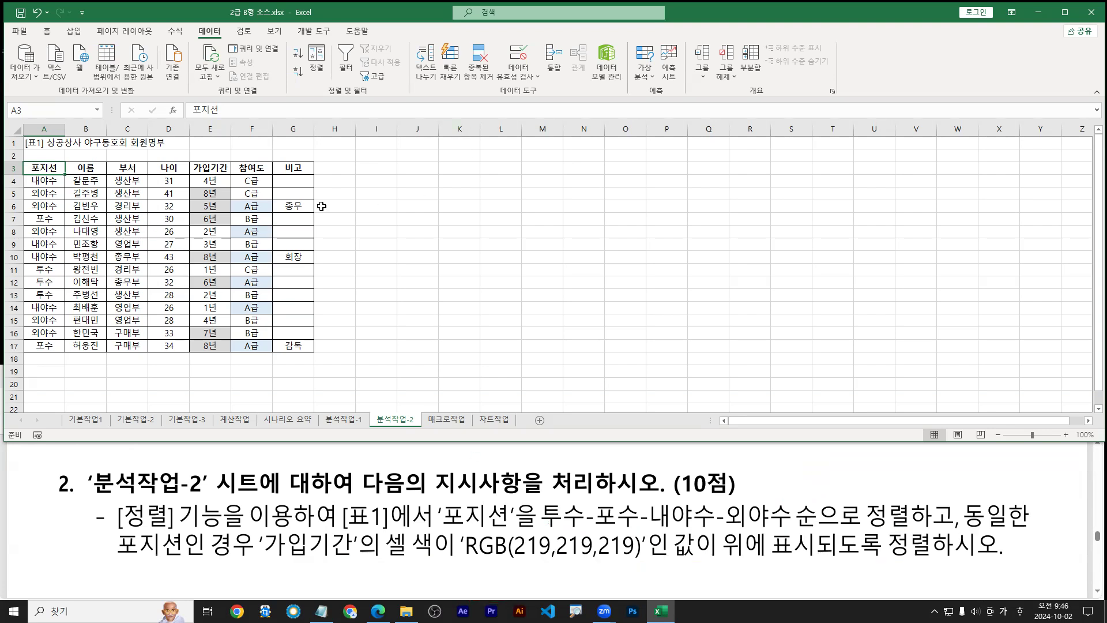
click(168, 231)
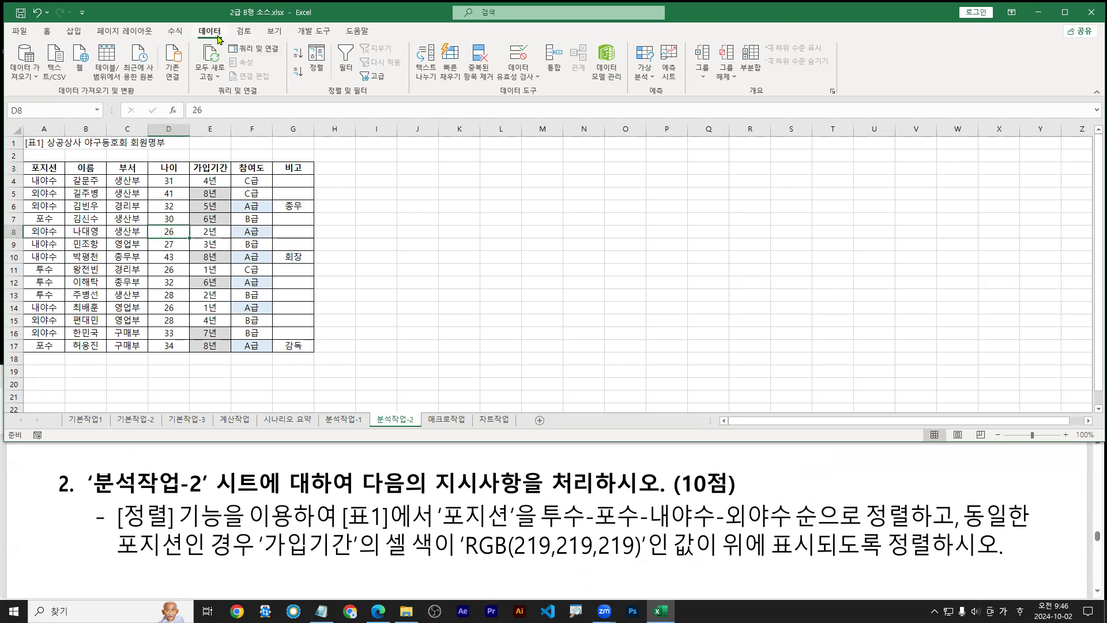
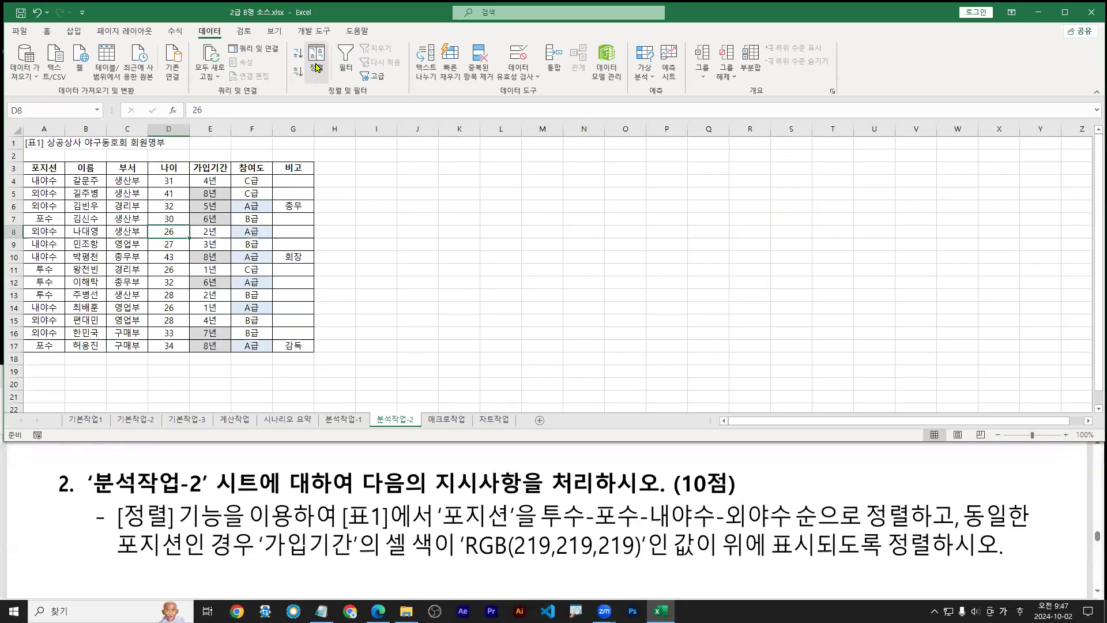
Try sorting from an empty cell outside the table, dismiss the error, and reselect a table cell
click(634, 135)
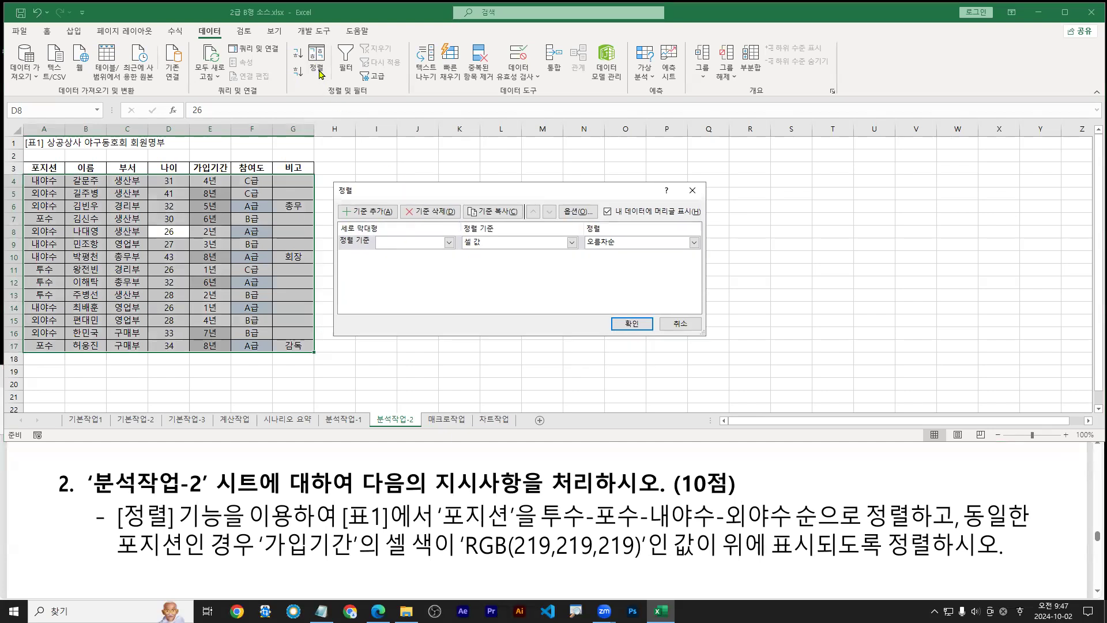
key(Escape)
click(152, 219)
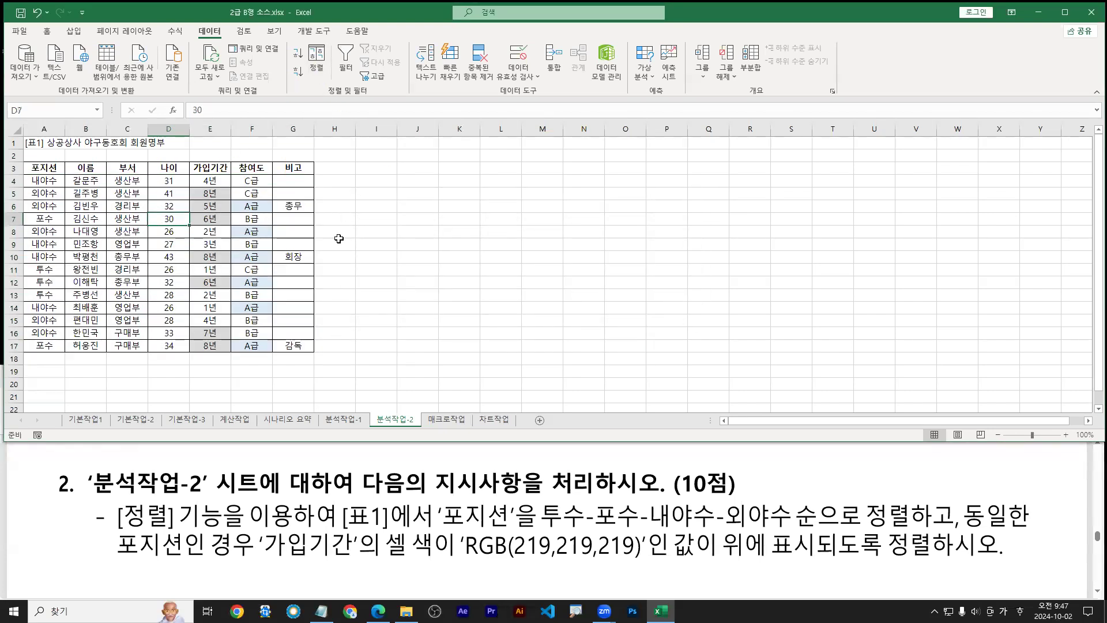
scroll(339, 238, up, 1)
click(476, 247)
click(317, 60)
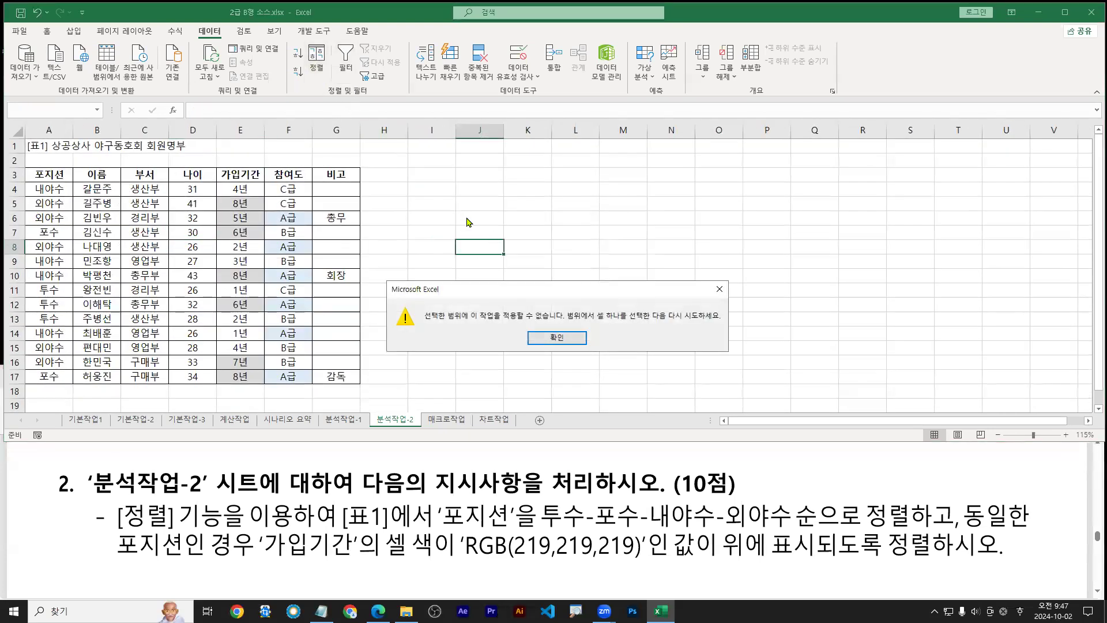
key(Return)
click(193, 234)
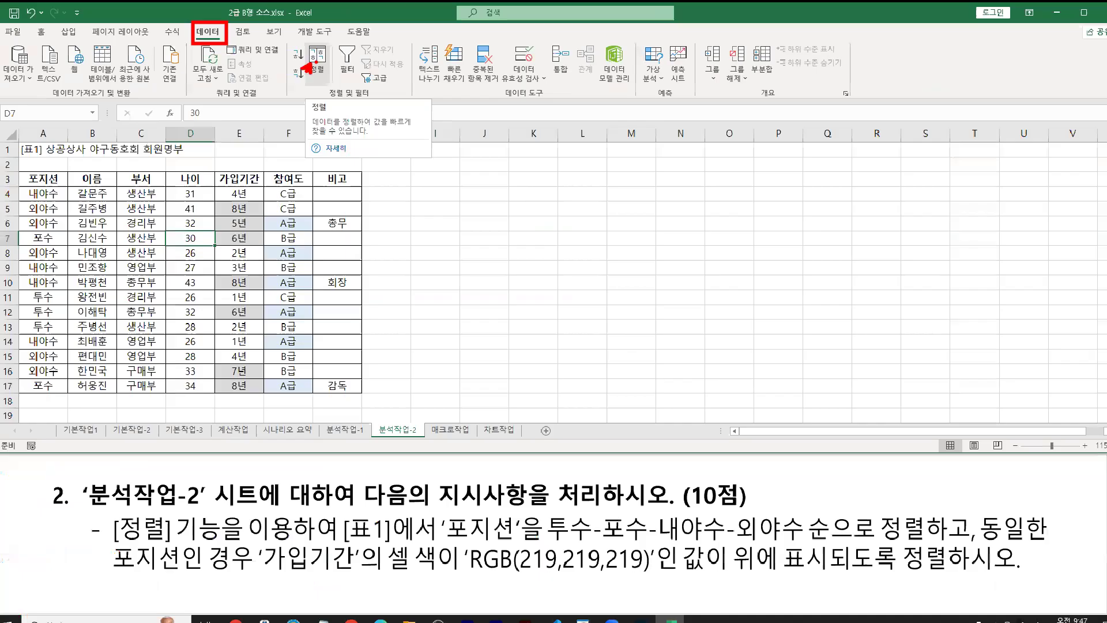
In the Sort dialog, toggle 'My data has headers' and leave it checked so row 3 stays headers
click(356, 118)
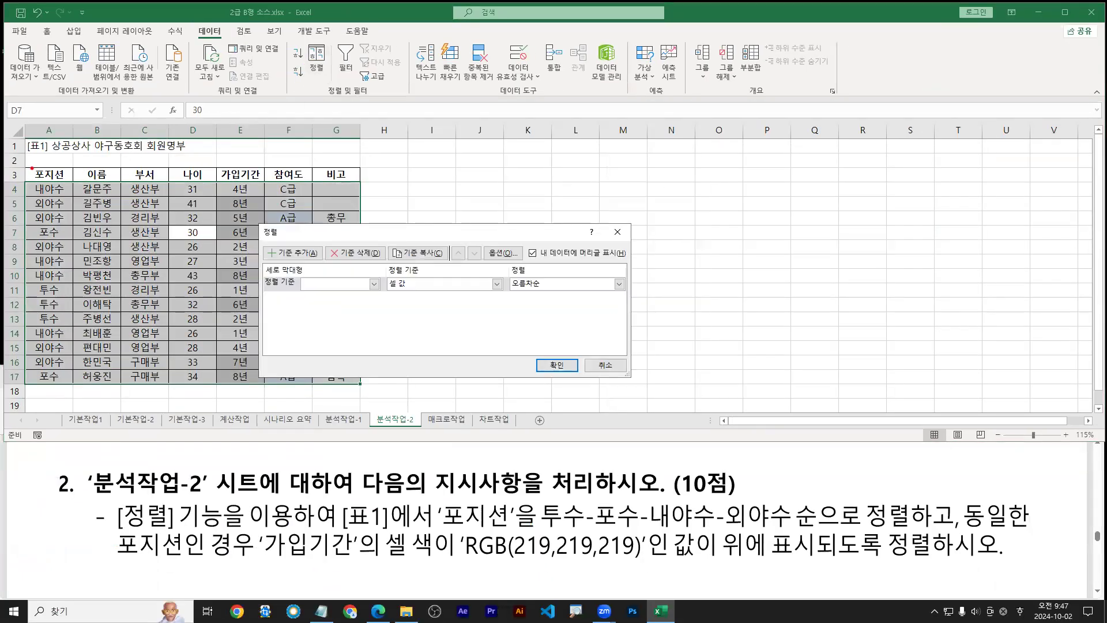
click(532, 254)
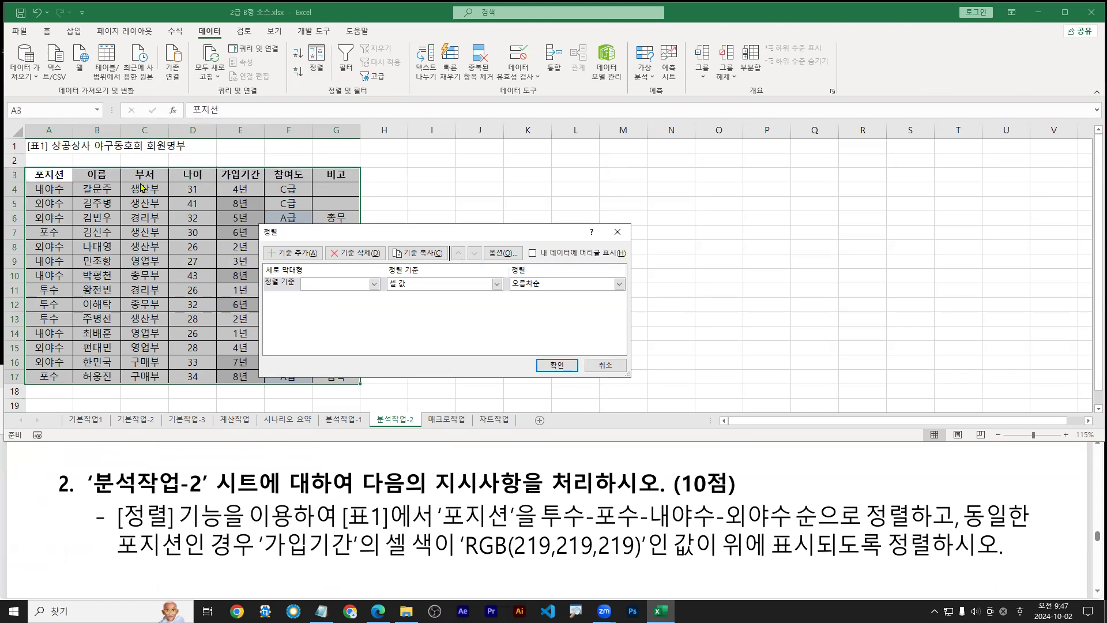
drag(50, 174, 69, 279)
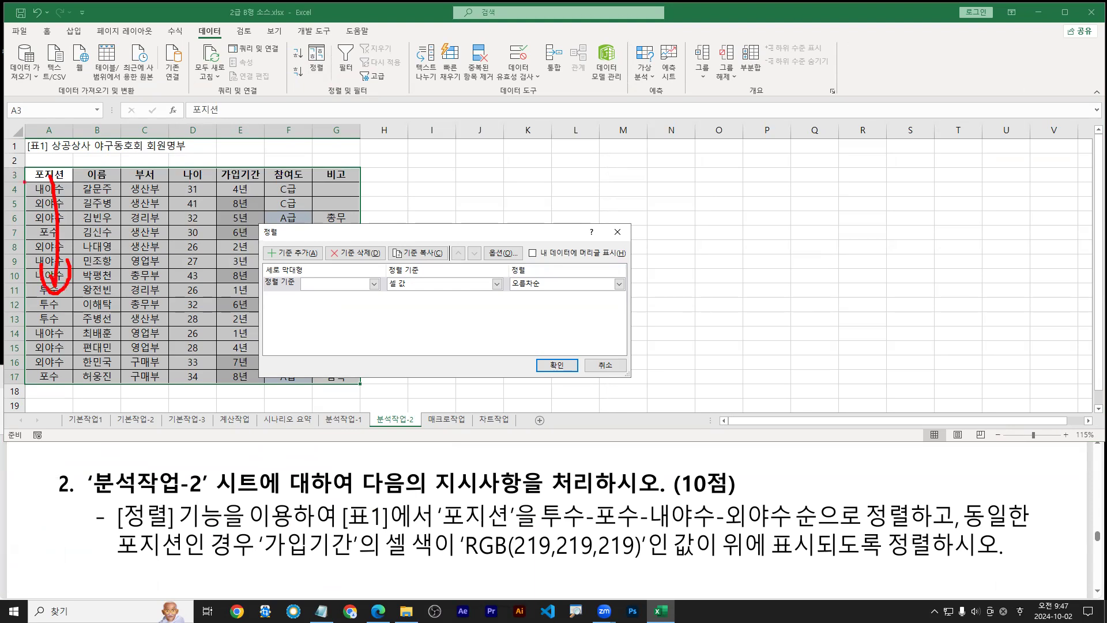
drag(22, 166, 357, 186)
key(Escape)
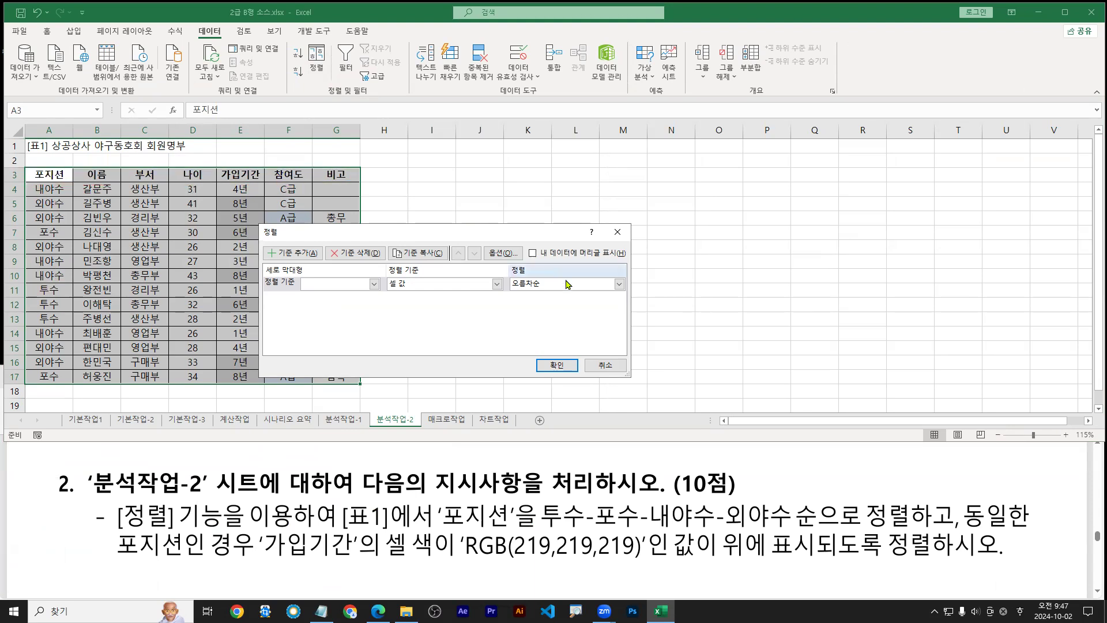
click(533, 254)
click(532, 255)
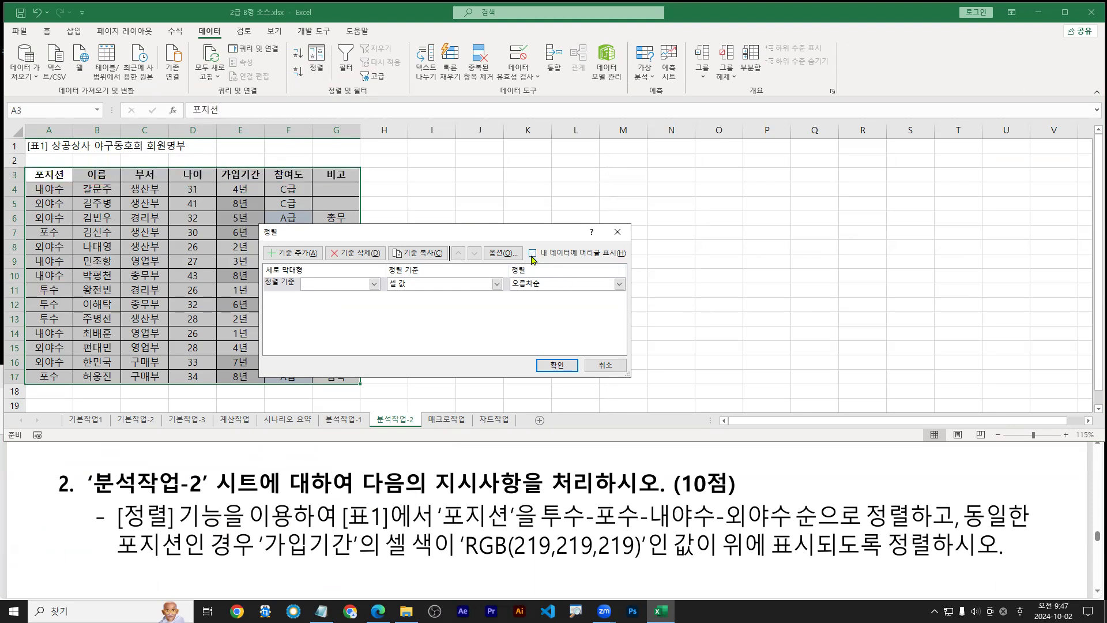
click(532, 255)
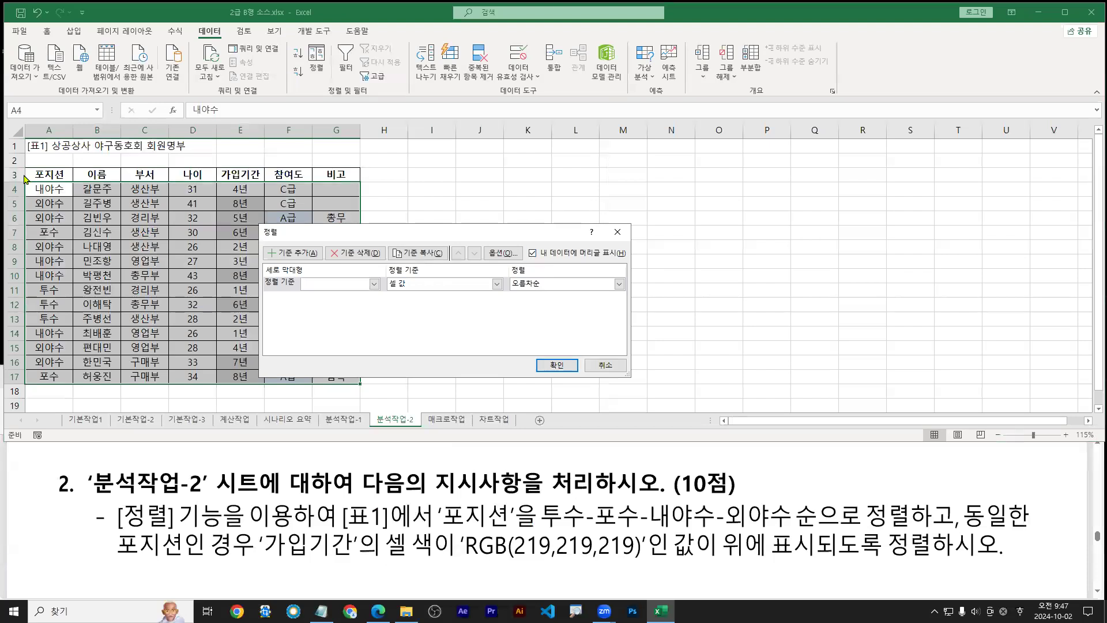
drag(27, 174, 350, 173)
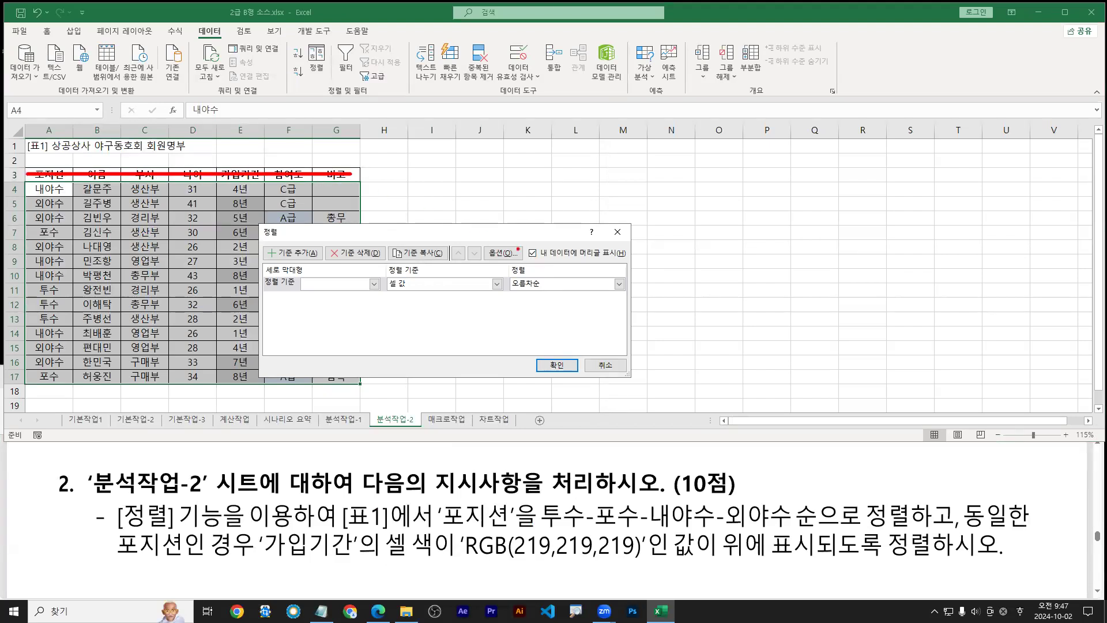
drag(191, 179, 180, 277)
drag(225, 203, 165, 244)
drag(164, 217, 269, 249)
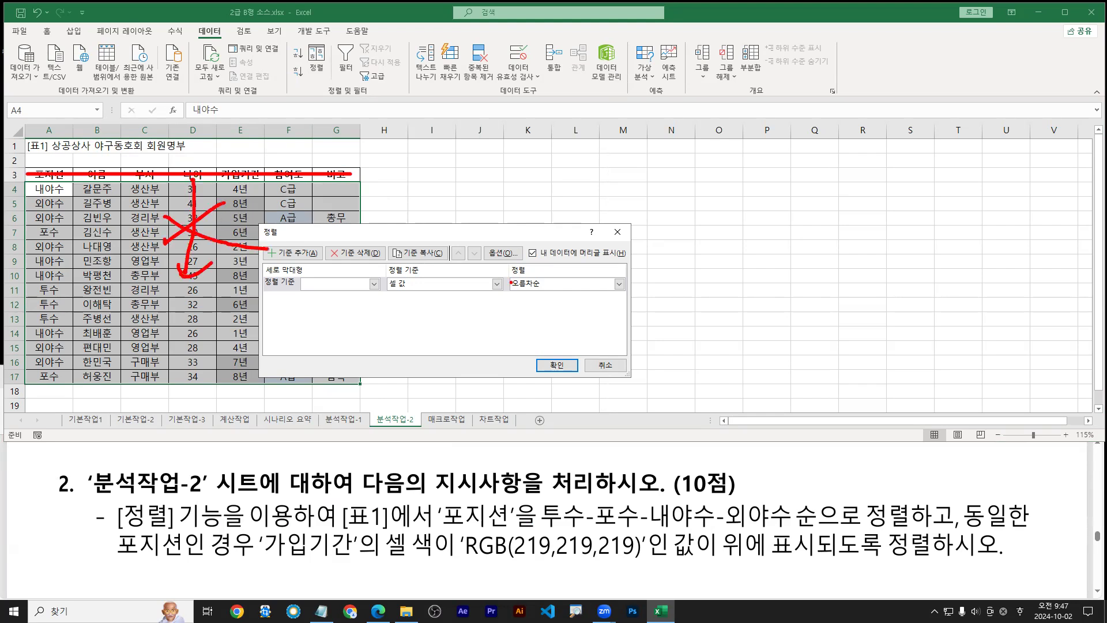
drag(522, 244, 538, 243)
mouse_move(30, 167)
mouse_down()
mouse_move(313, 167)
mouse_move(365, 181)
mouse_move(193, 181)
mouse_up()
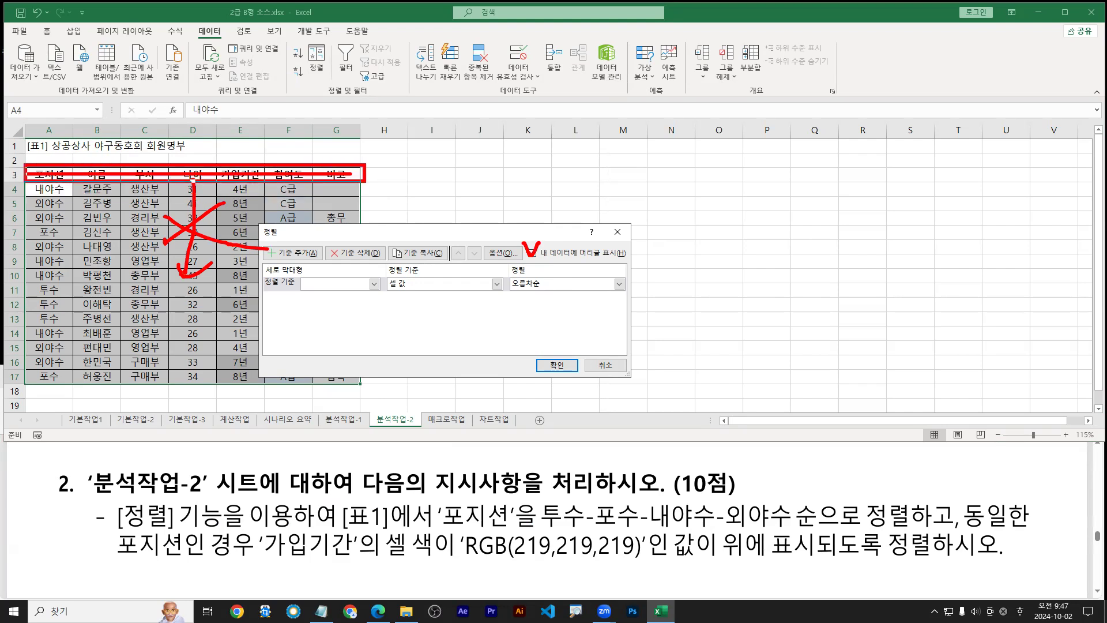
key(Escape)
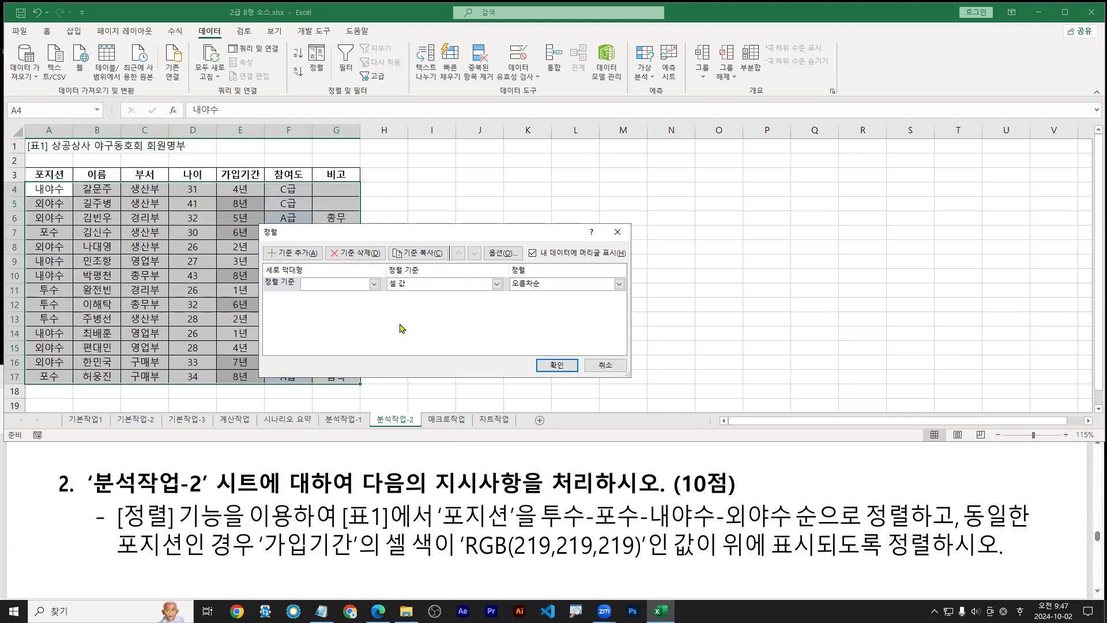
Sort the member table by 포지션 in descending order
click(374, 284)
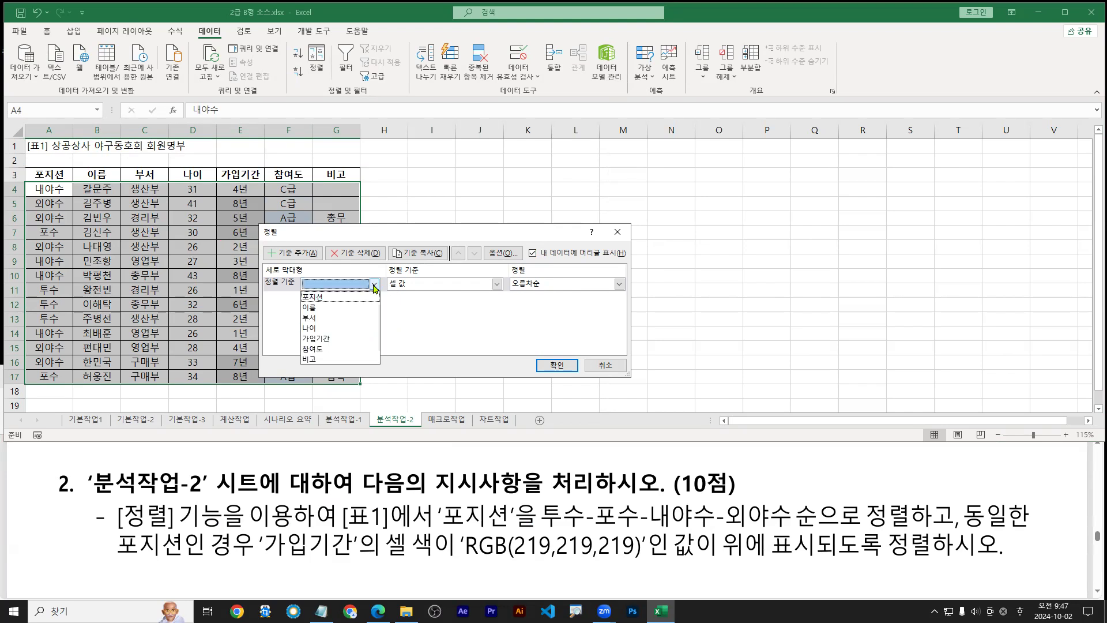
key(ctrl+1)
click(34, 201)
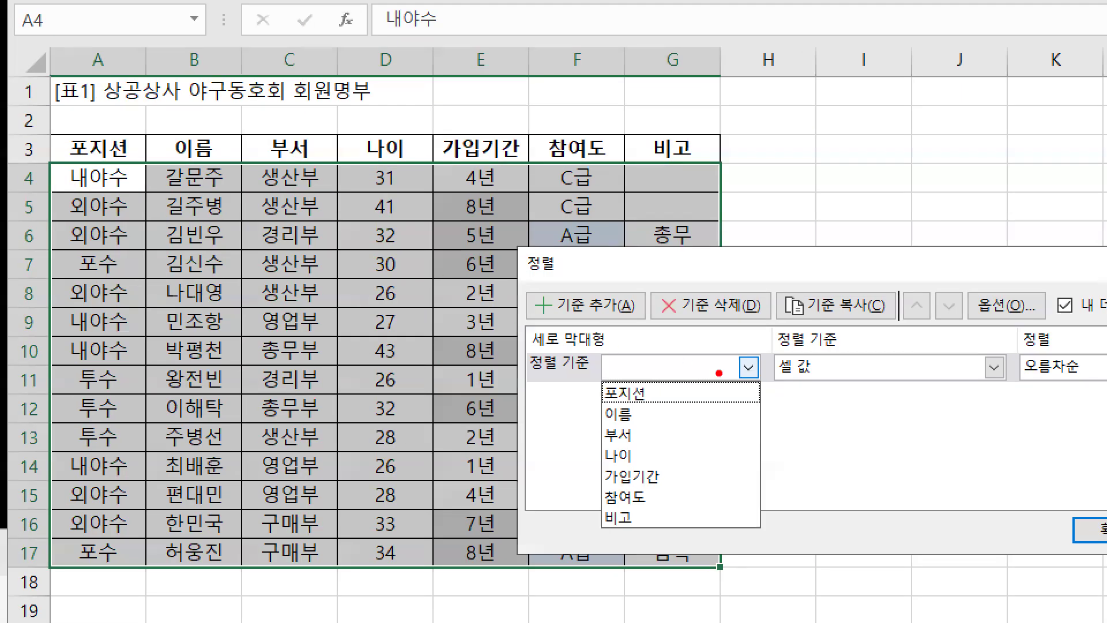
drag(653, 386, 689, 358)
drag(591, 375, 658, 407)
key(Escape)
click(747, 368)
click(625, 393)
click(619, 284)
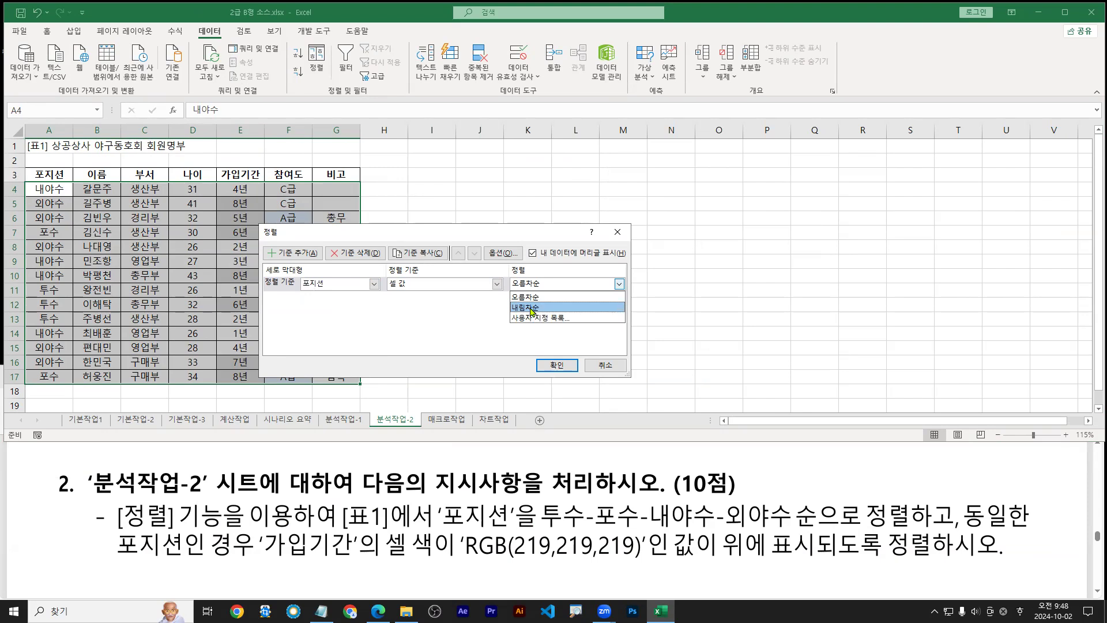
click(530, 308)
click(557, 364)
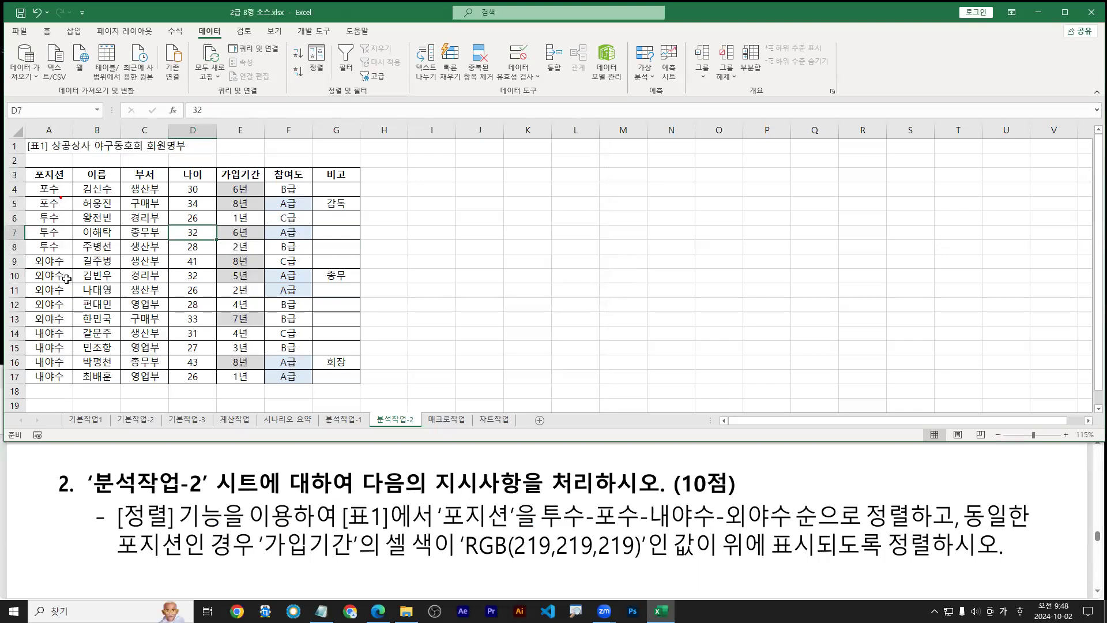
Re-sort the table by 포지션 in ascending order: 내야수, 외야수, 투수, 포수
drag(65, 273, 61, 190)
click(62, 161)
click(124, 219)
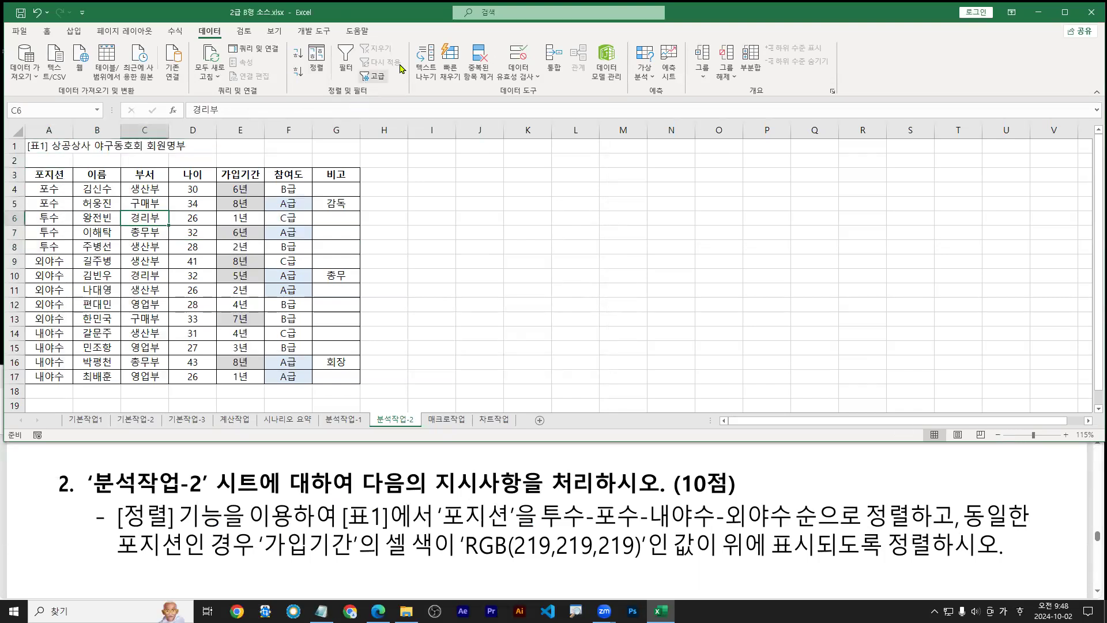
click(317, 58)
click(619, 284)
click(529, 295)
click(557, 365)
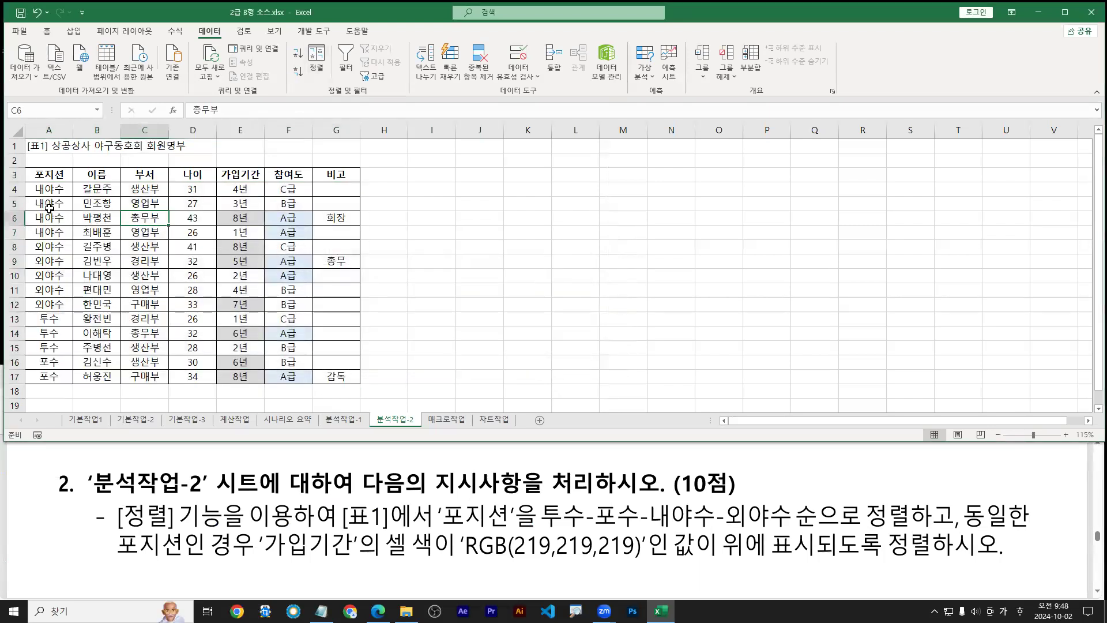
drag(542, 534, 786, 525)
click(114, 229)
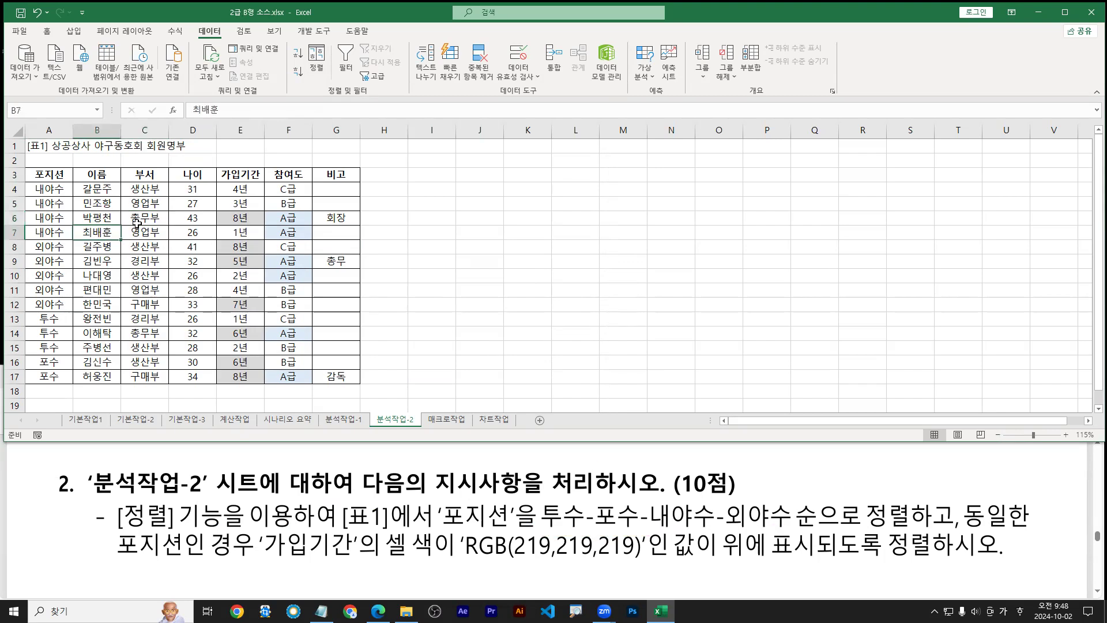
click(317, 63)
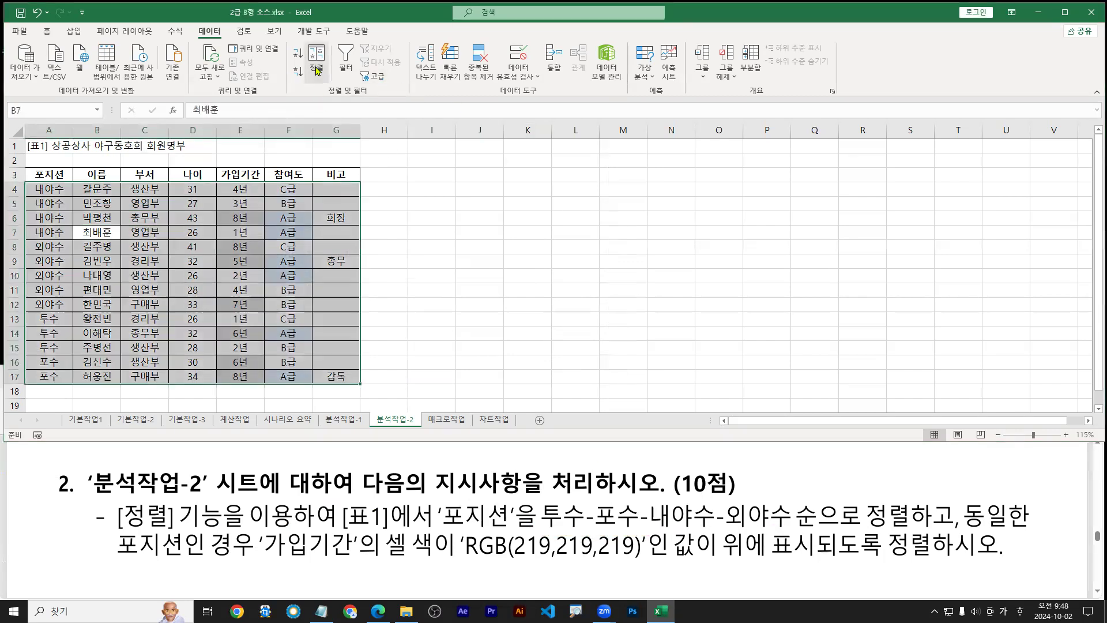
Choose Custom List... as the Order for the 포지션 sort level
click(619, 283)
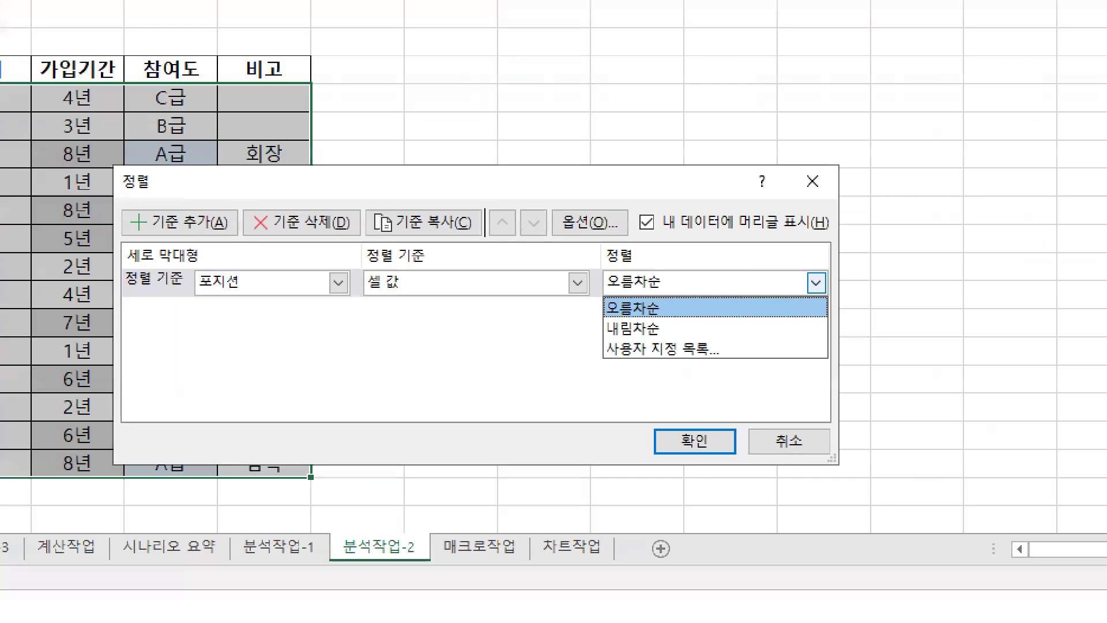
drag(825, 289, 826, 276)
mouse_move(603, 338)
mouse_down()
mouse_move(740, 364)
mouse_move(734, 393)
mouse_up()
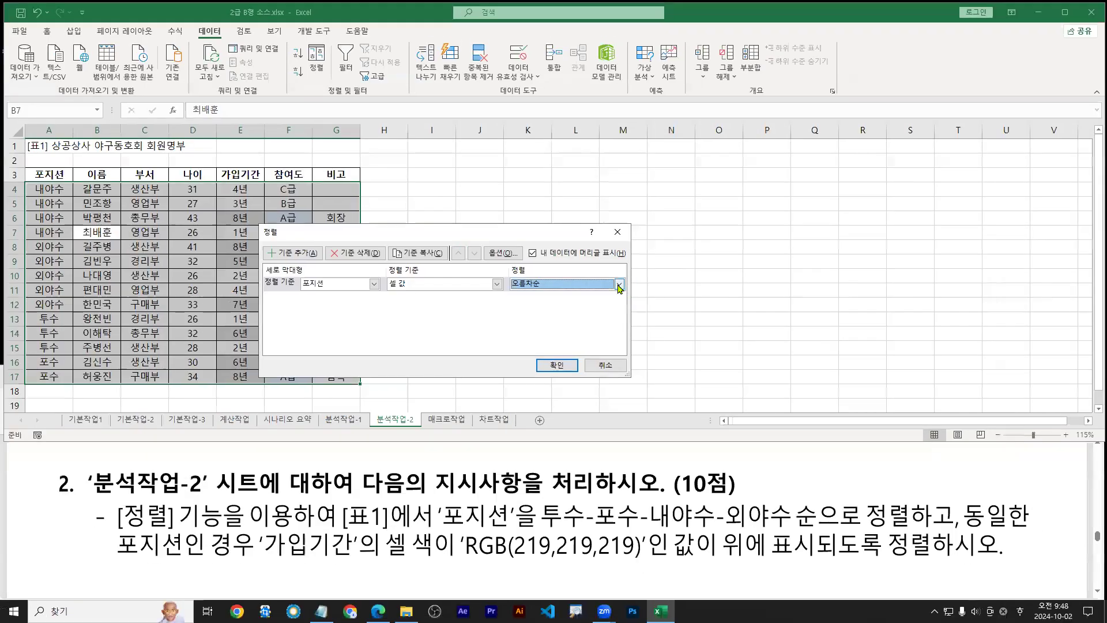
click(827, 281)
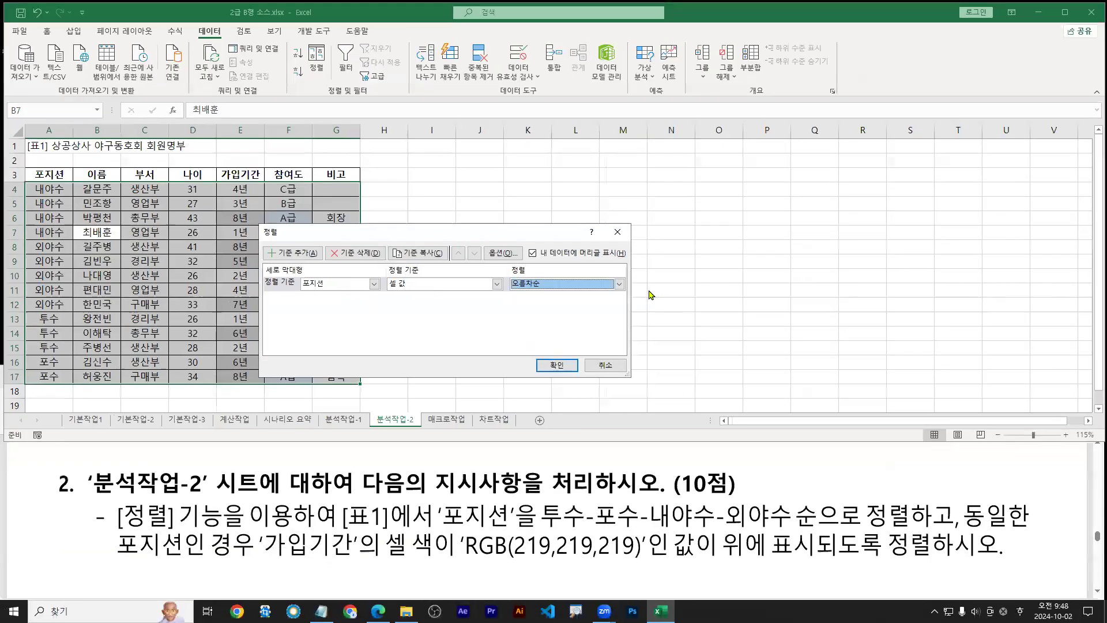
click(937, 281)
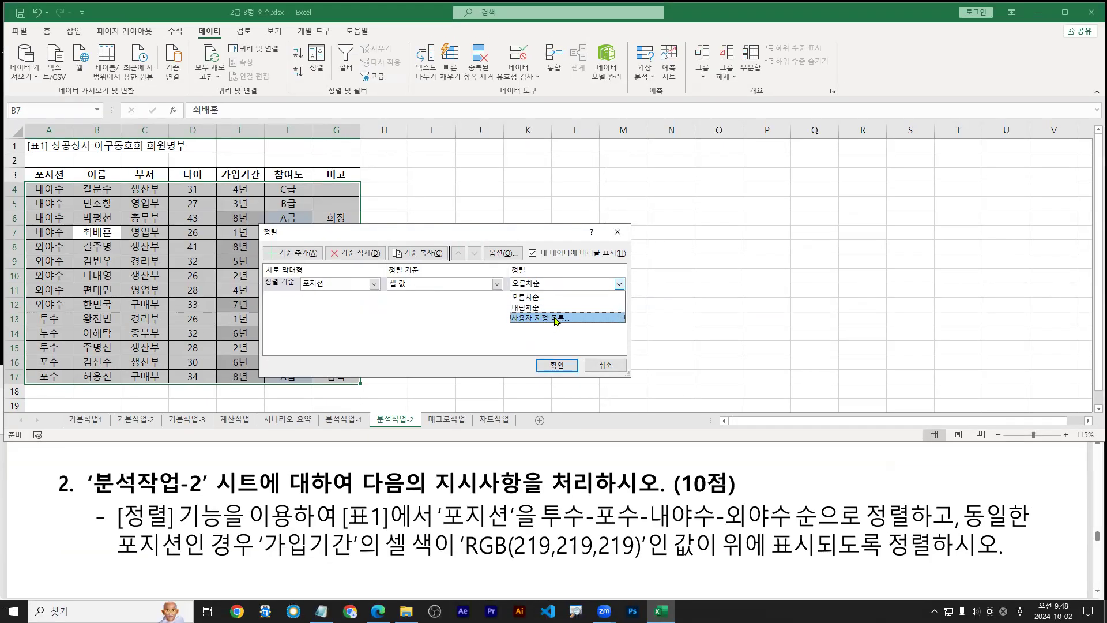
click(556, 319)
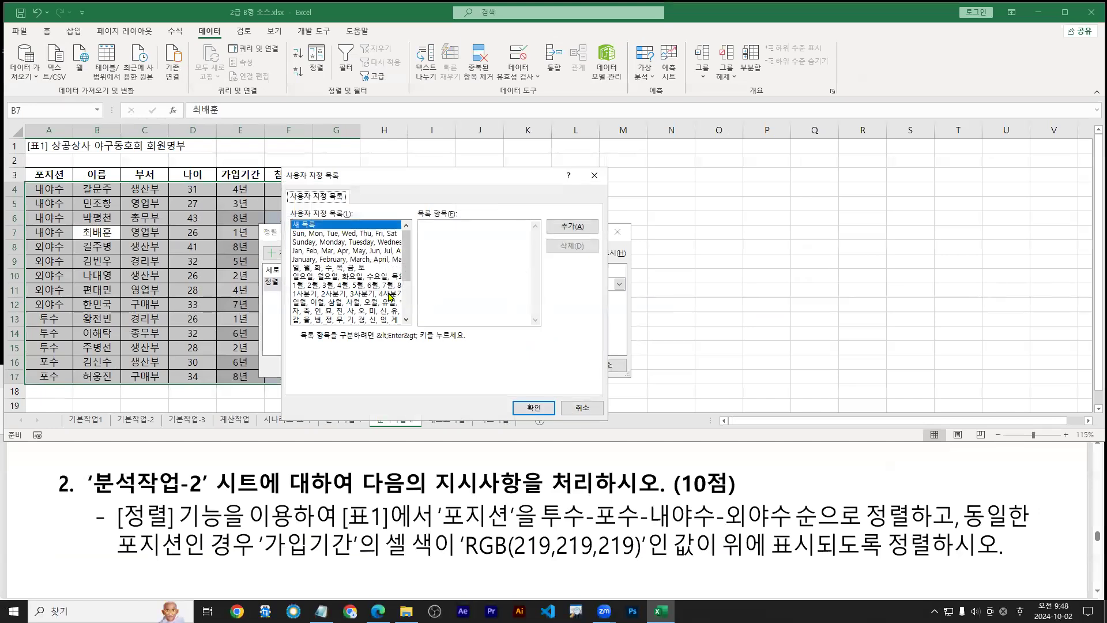
Enter and add the new custom list 투수, 포수, 내야수, 외야수
click(435, 234)
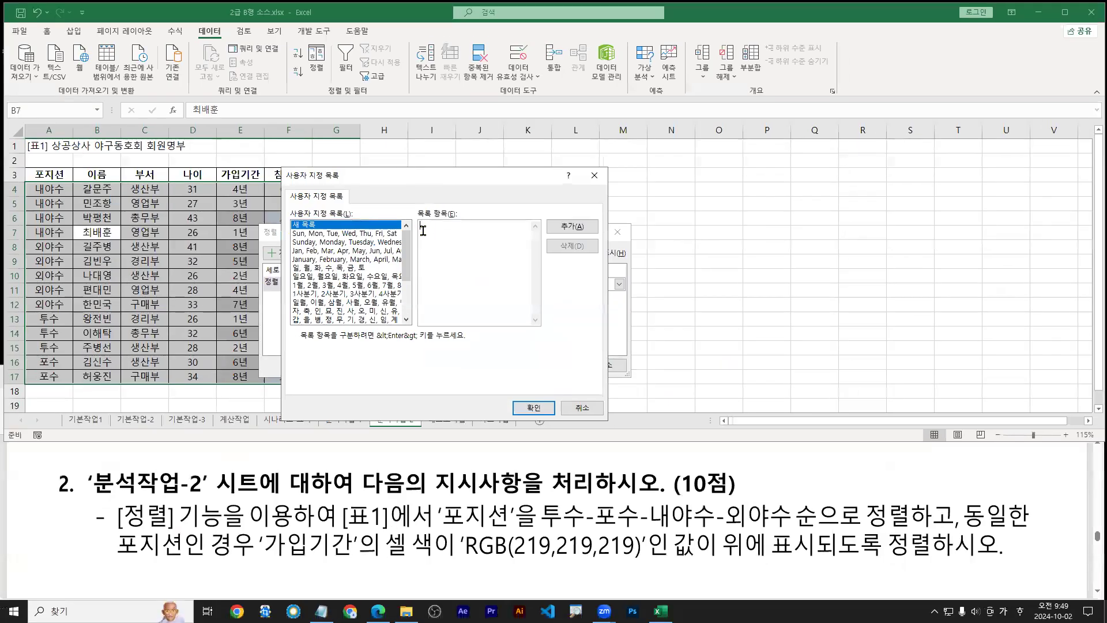
text(ㅌ)
text(수)
text(수)
text(야수)
text(야수)
drag(412, 263, 406, 319)
scroll(405, 321, up, 6)
click(562, 231)
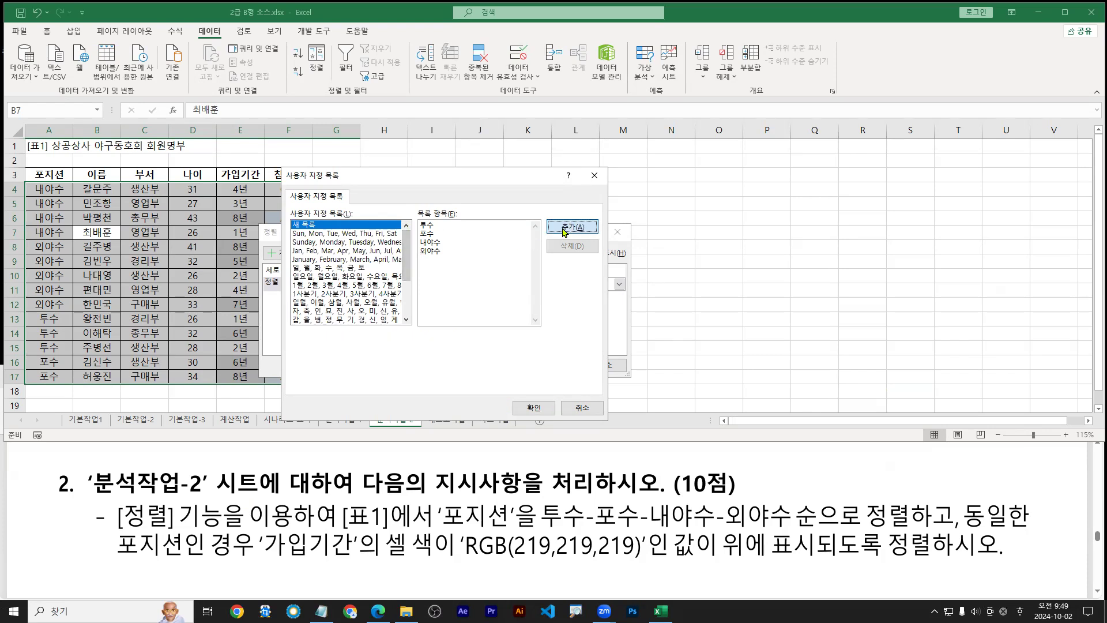
key(ctrl+1)
click(594, 249)
drag(708, 243, 694, 261)
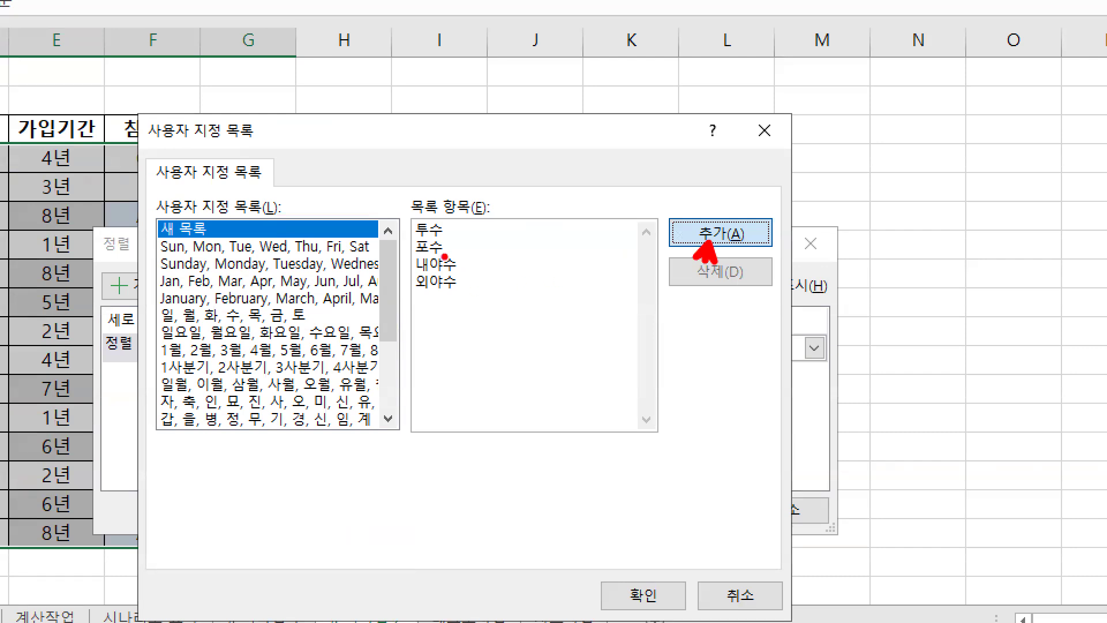
mouse_move(461, 217)
mouse_down()
mouse_move(450, 232)
mouse_move(458, 248)
mouse_move(444, 253)
mouse_move(470, 264)
mouse_move(453, 278)
mouse_move(459, 298)
mouse_up()
click(716, 234)
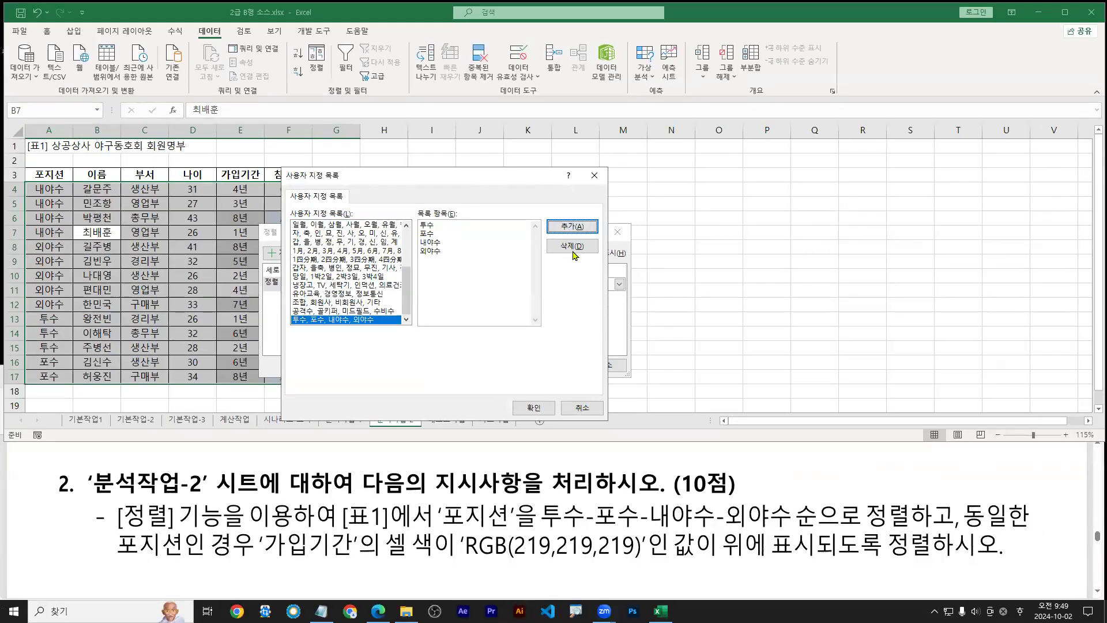
Select the new list and confirm it as the 포지션 sort order
drag(407, 290, 401, 319)
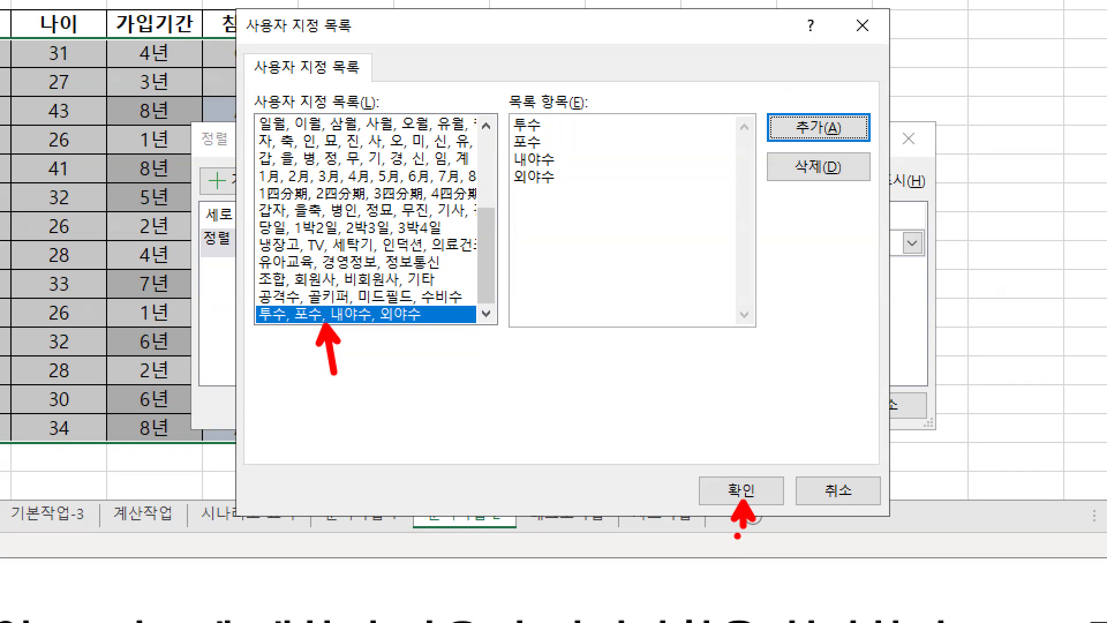
click(350, 221)
mouse_move(249, 298)
mouse_down()
mouse_move(450, 328)
mouse_move(497, 306)
mouse_up()
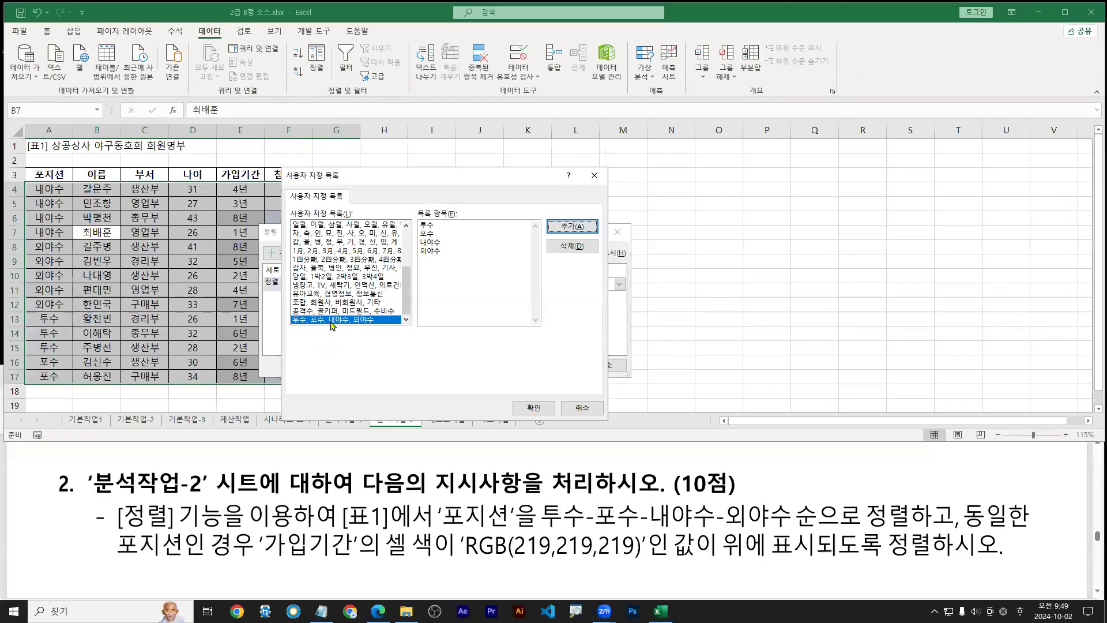
click(525, 408)
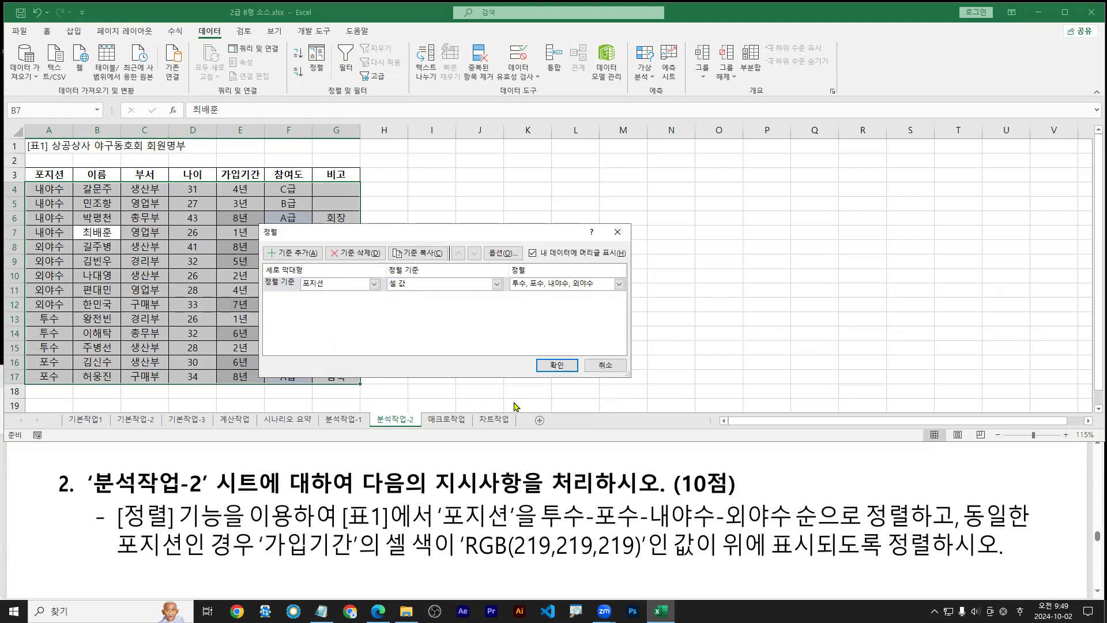
Add a second sort level on the 가입기간 column
click(297, 255)
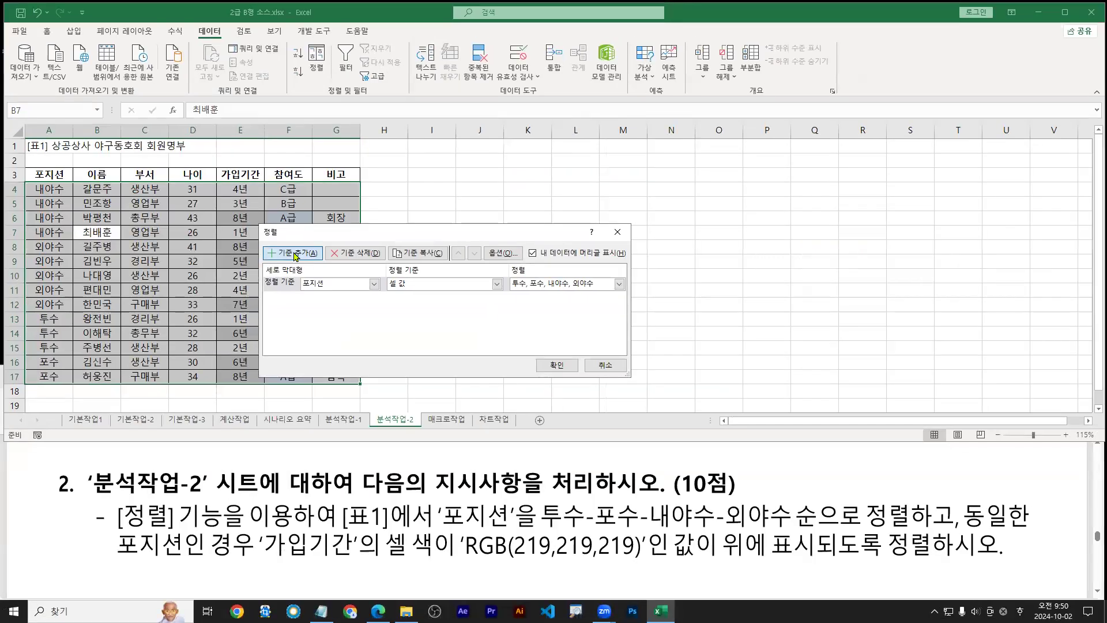
click(291, 254)
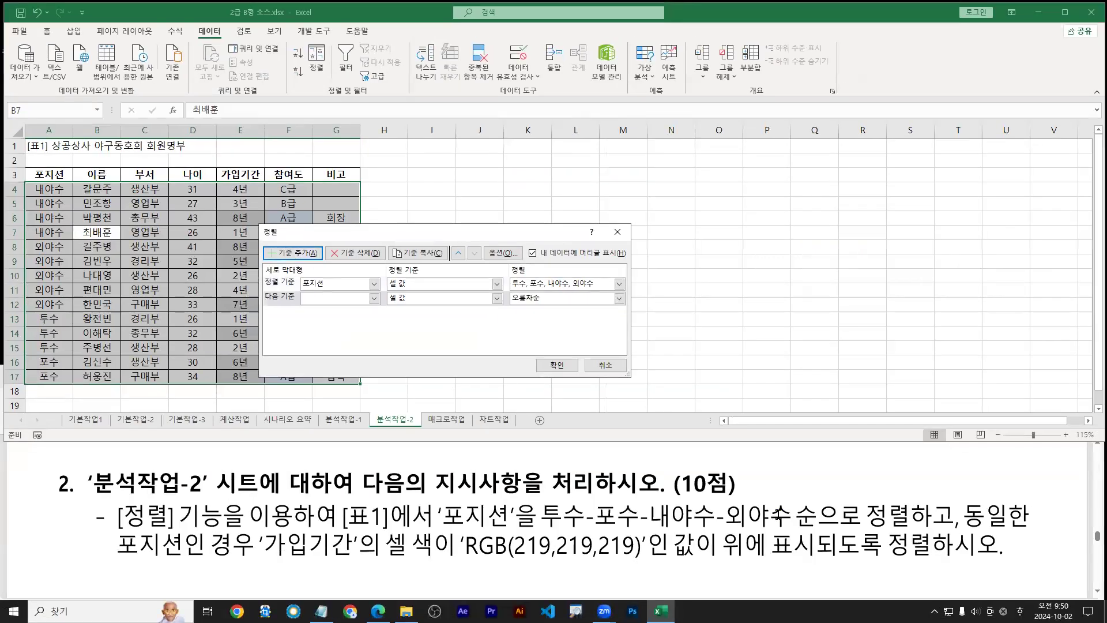
drag(266, 561, 362, 559)
click(375, 298)
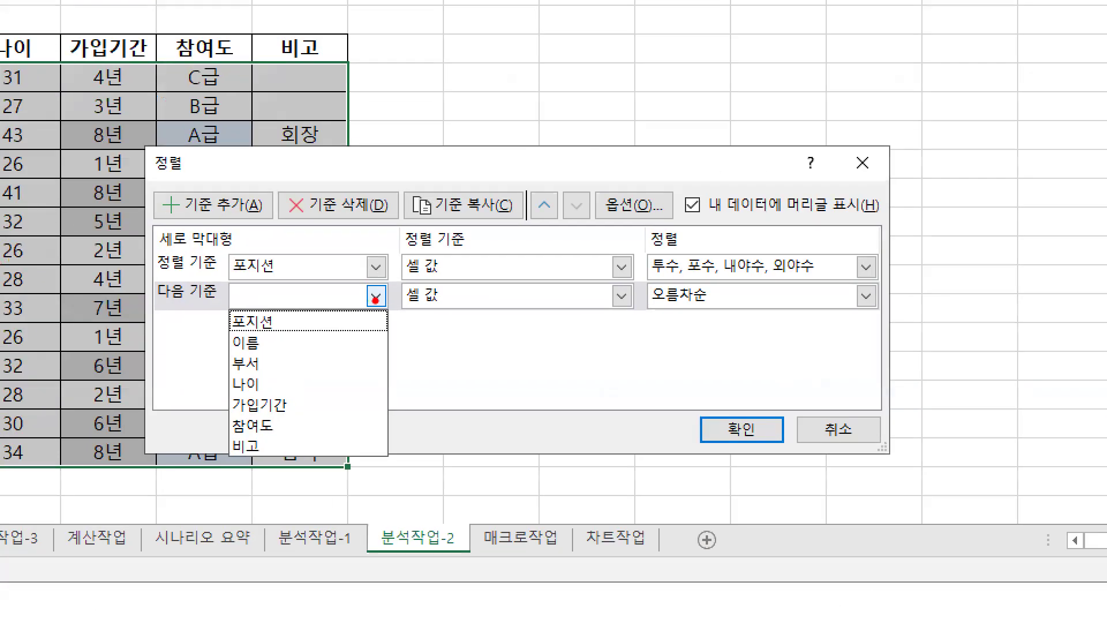
drag(375, 300, 376, 291)
key(b)
drag(229, 396, 301, 427)
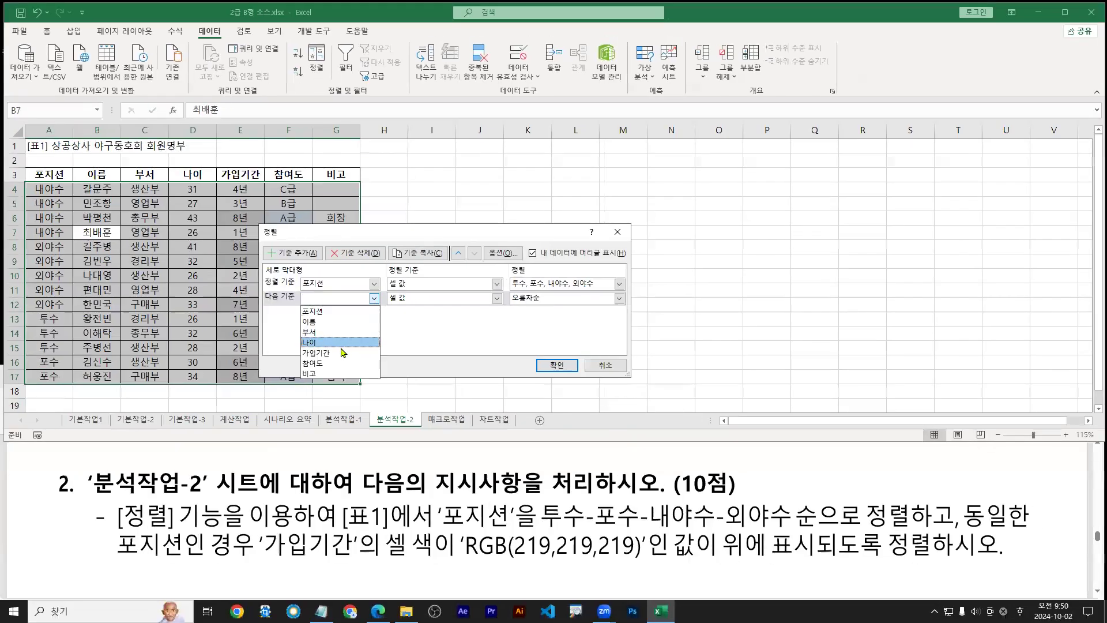
click(315, 353)
Set the 가입기간 level to sort on Cell Color
click(495, 299)
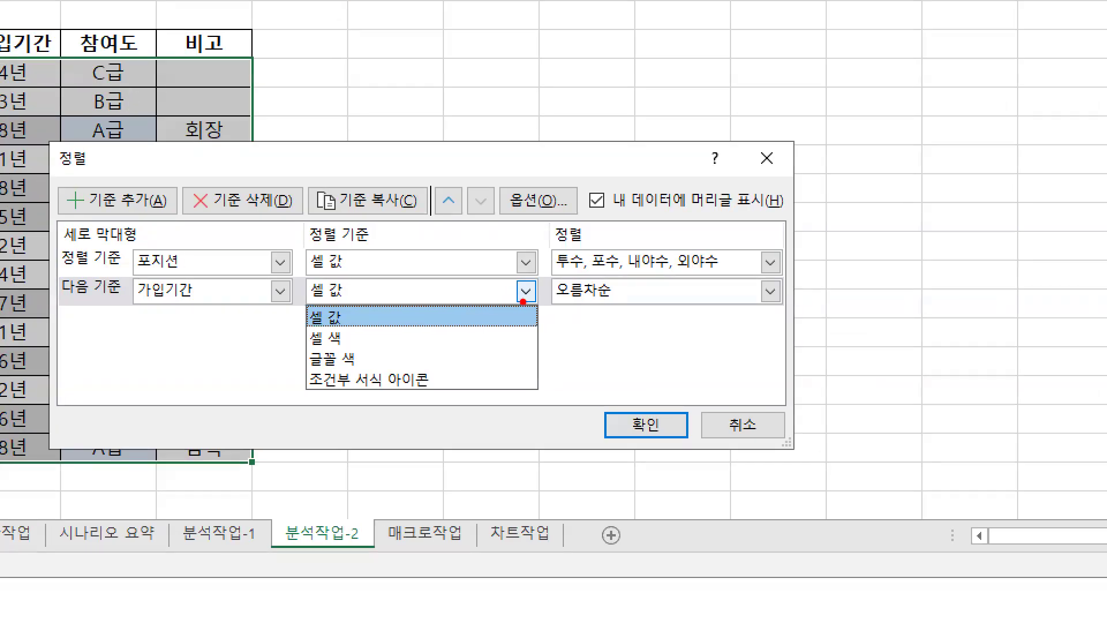
drag(492, 295, 503, 295)
drag(345, 337, 373, 336)
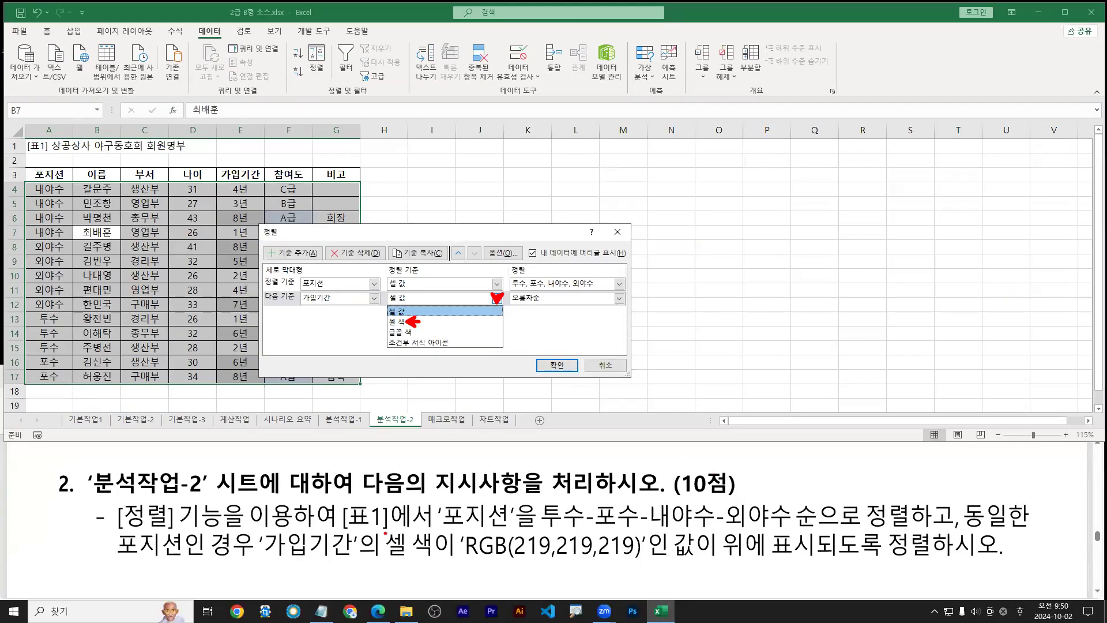
drag(385, 534, 438, 563)
drag(269, 559, 341, 559)
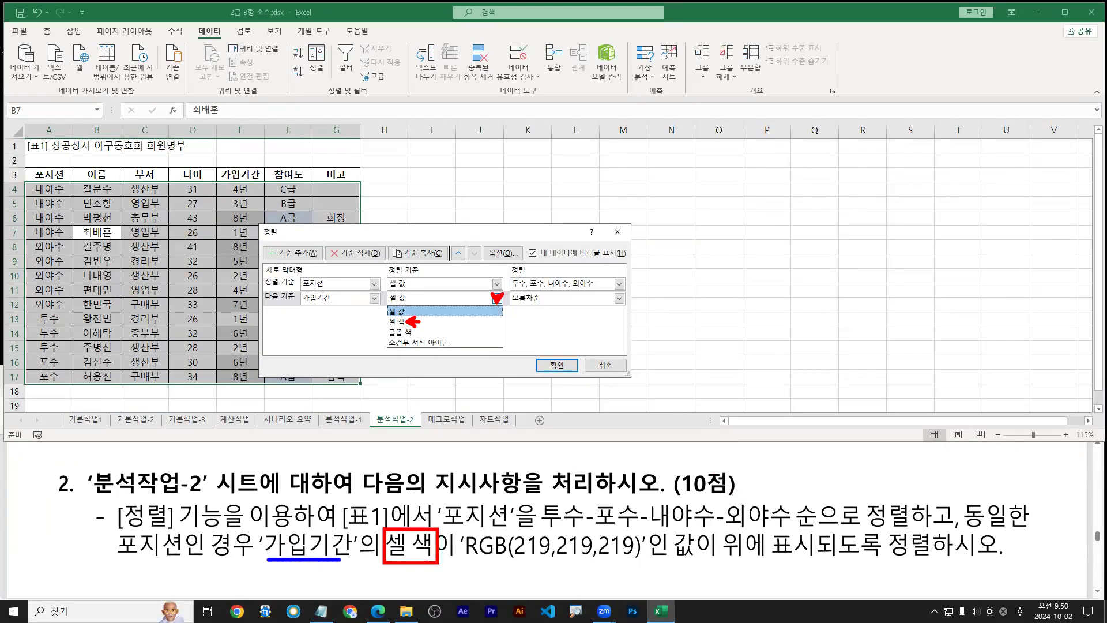
mouse_move(303, 302)
mouse_down()
mouse_move(349, 301)
mouse_move(409, 332)
mouse_up()
drag(471, 563, 767, 561)
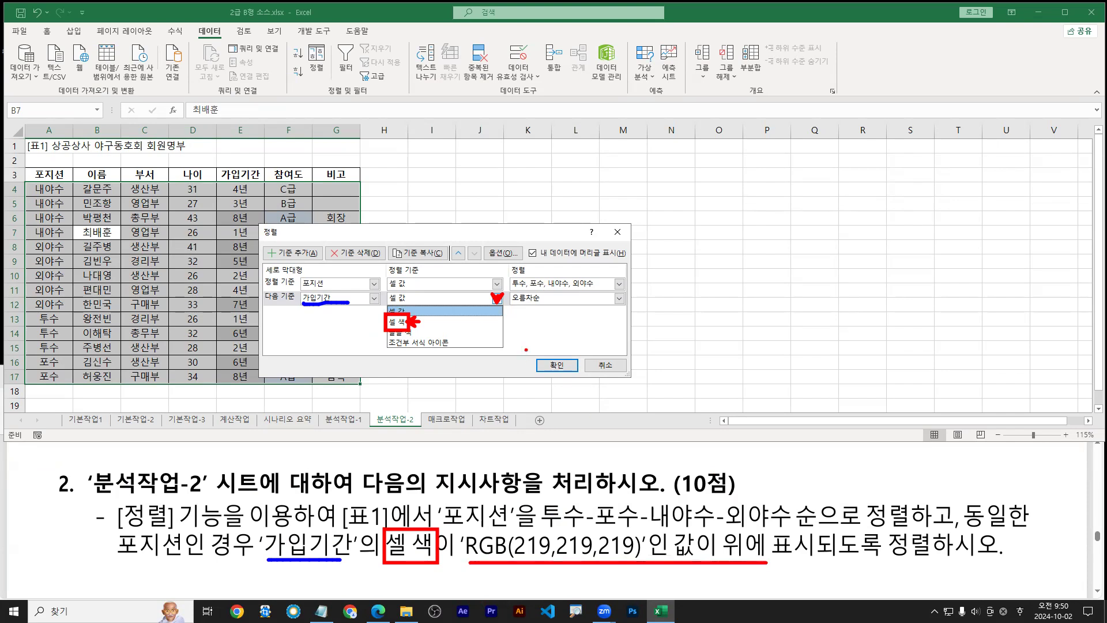
key(Escape)
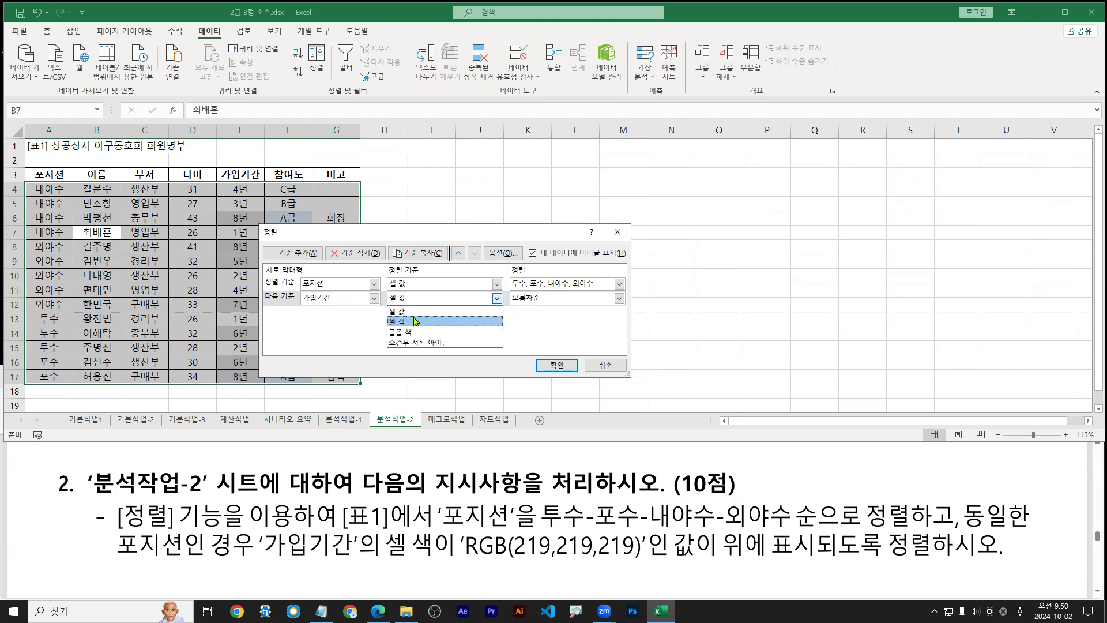
click(414, 322)
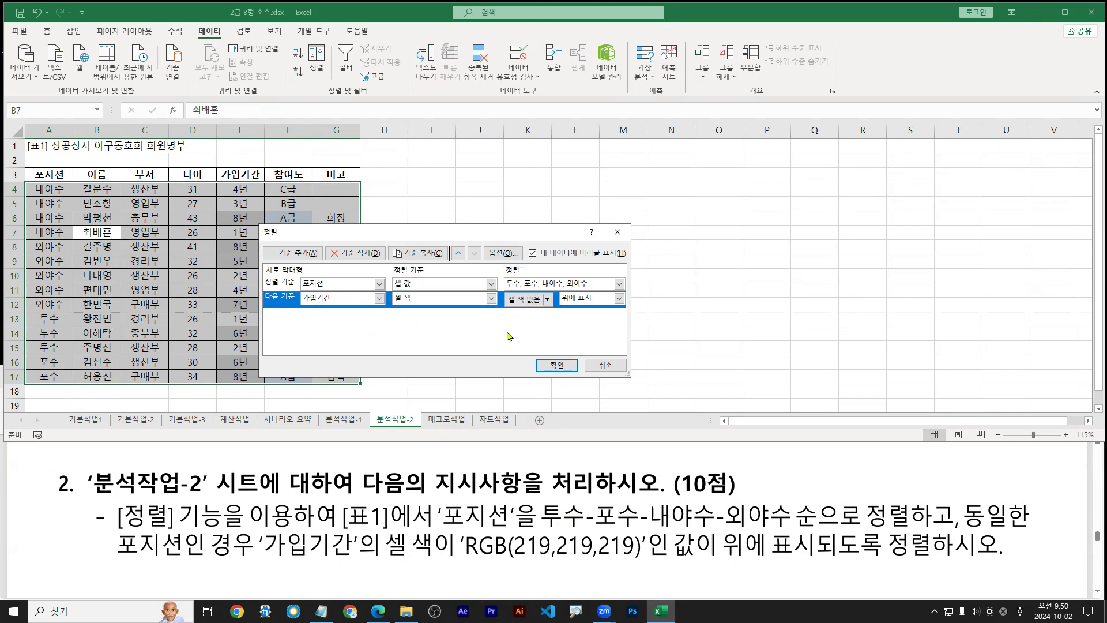
Put RGB(219, 219, 219) grey cells On Top and apply the two-level sort
click(548, 300)
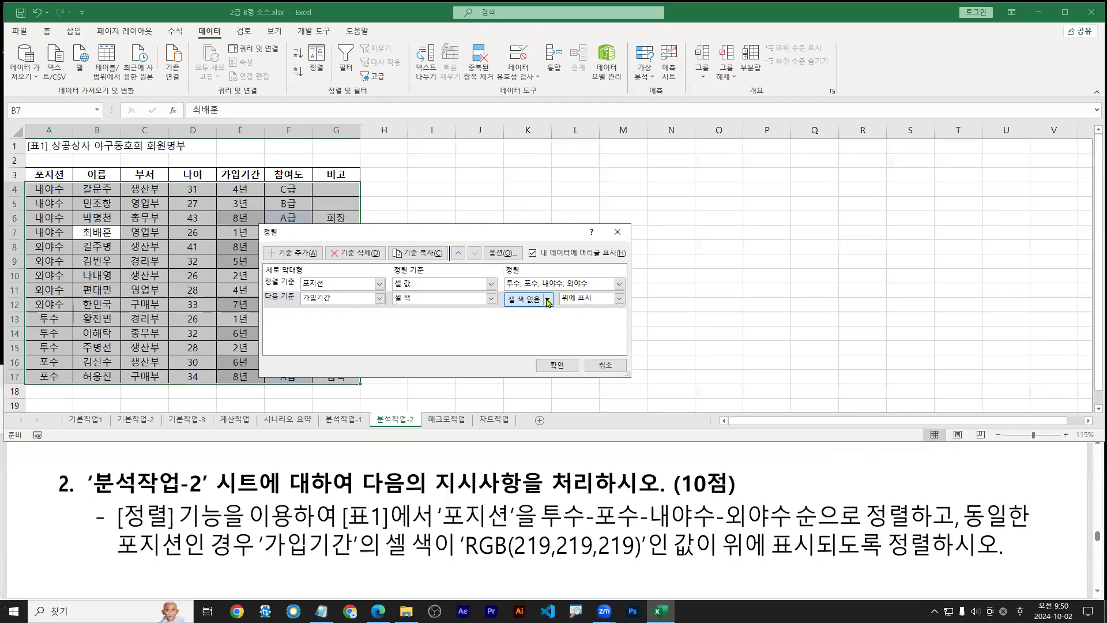
click(548, 299)
click(515, 333)
click(526, 299)
mouse_move(520, 340)
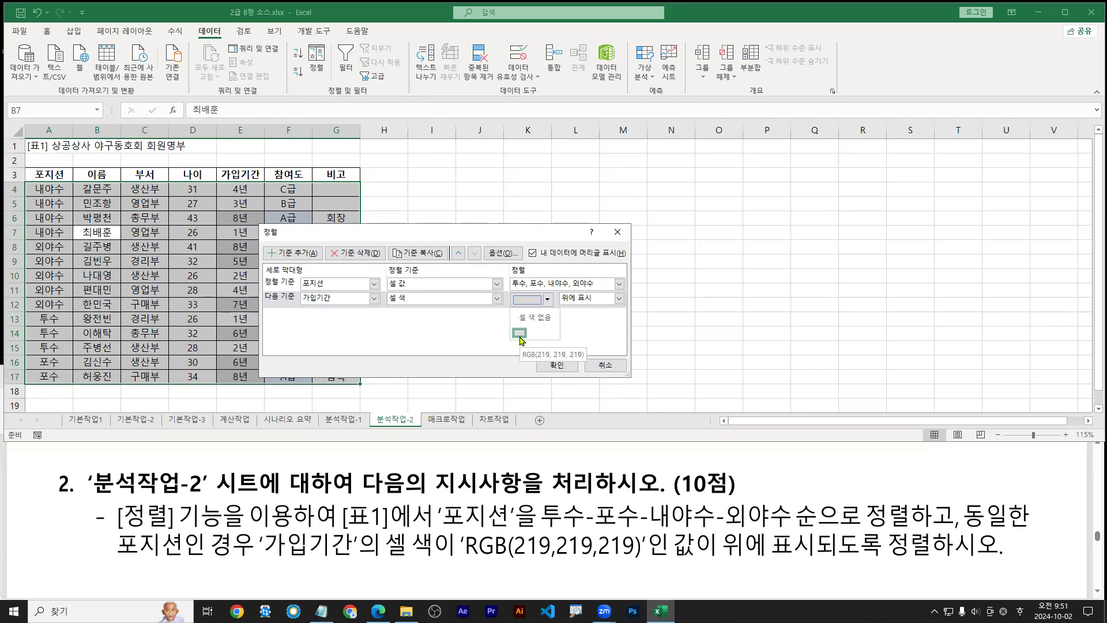
mouse_move(198, 196)
mouse_down()
mouse_move(182, 207)
mouse_move(189, 243)
mouse_move(220, 133)
mouse_move(204, 122)
mouse_move(245, 113)
mouse_up()
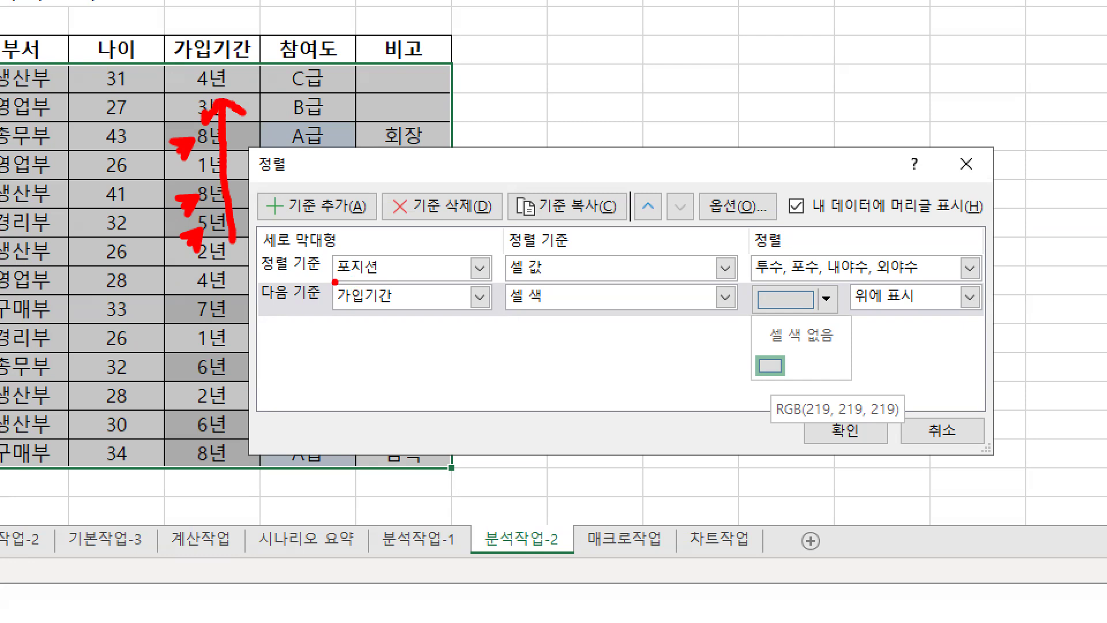
mouse_move(774, 395)
mouse_down()
mouse_move(792, 351)
mouse_move(750, 382)
mouse_move(750, 348)
mouse_up()
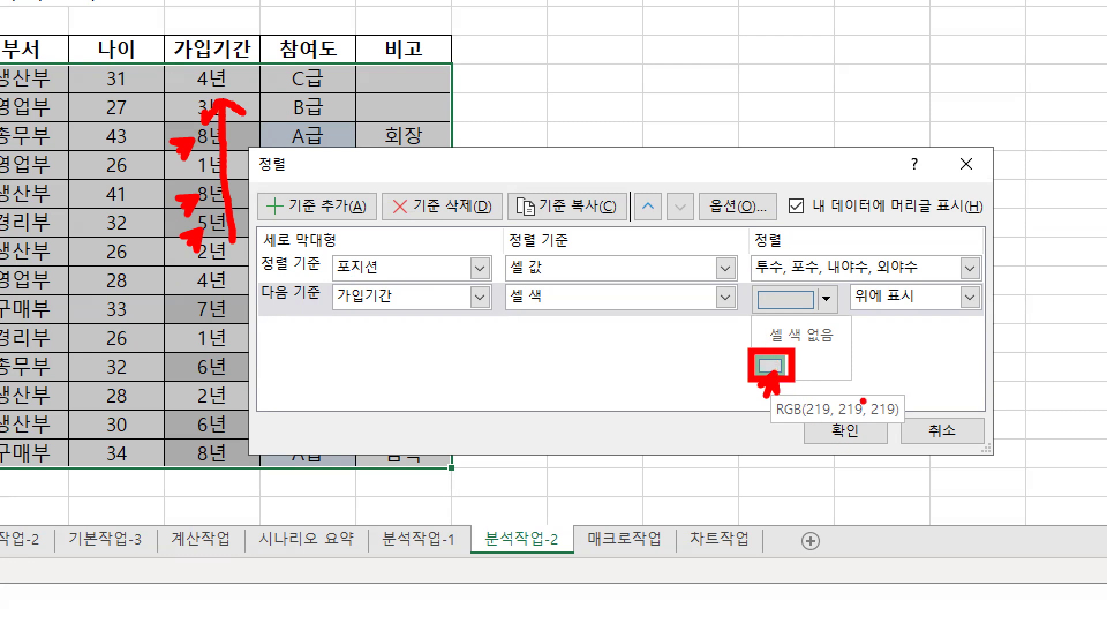
drag(841, 307, 981, 309)
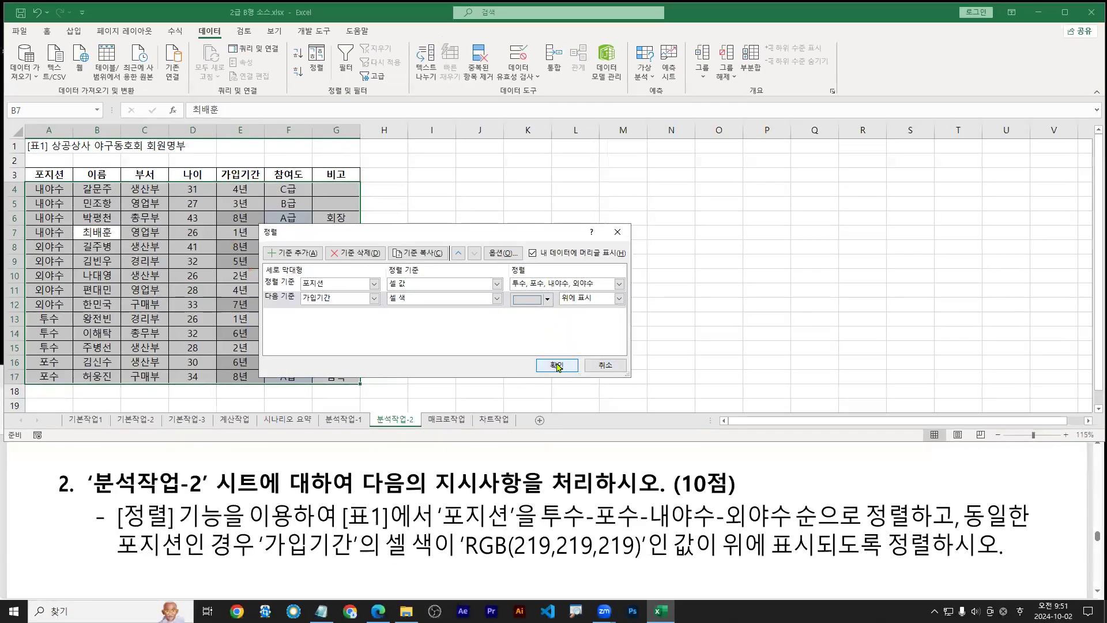
click(556, 366)
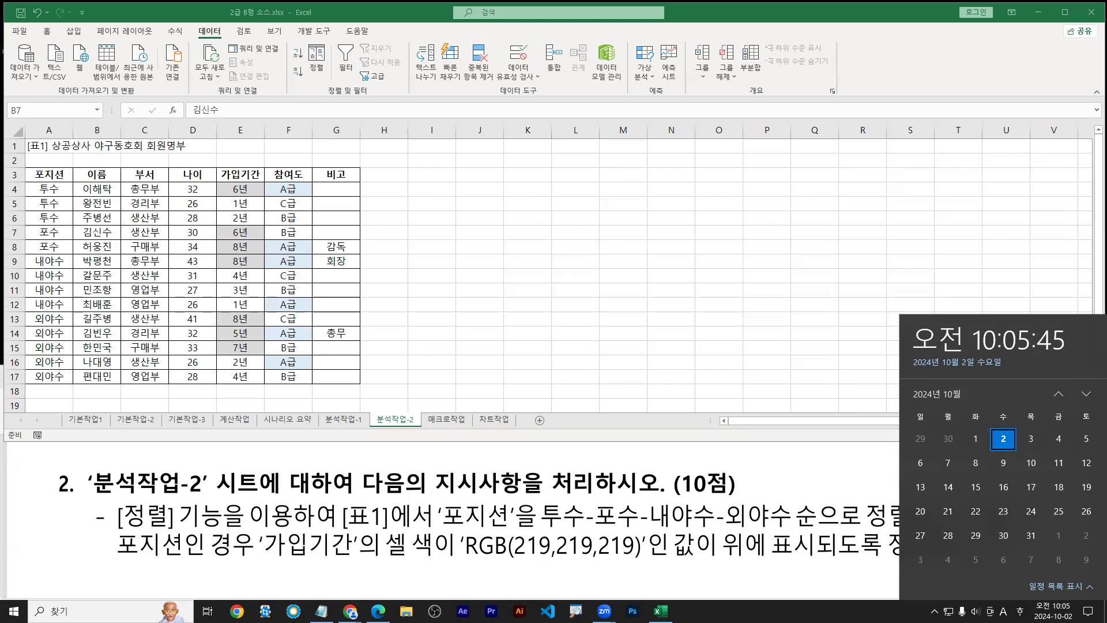
Close the taskbar clock flyout covering the sorted member table
click(1092, 291)
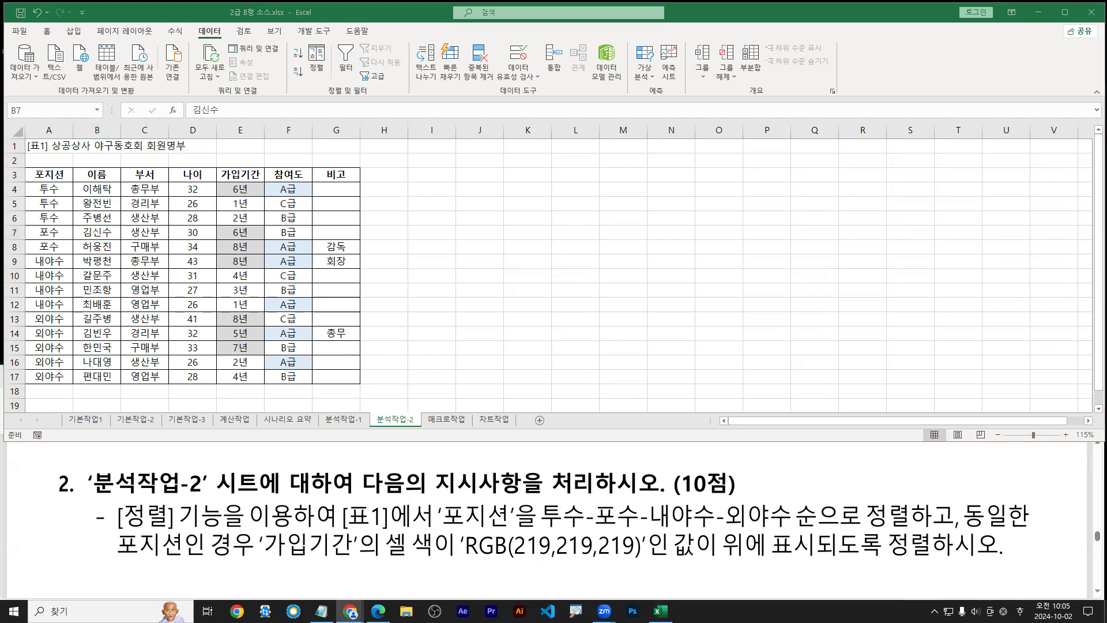
click(484, 529)
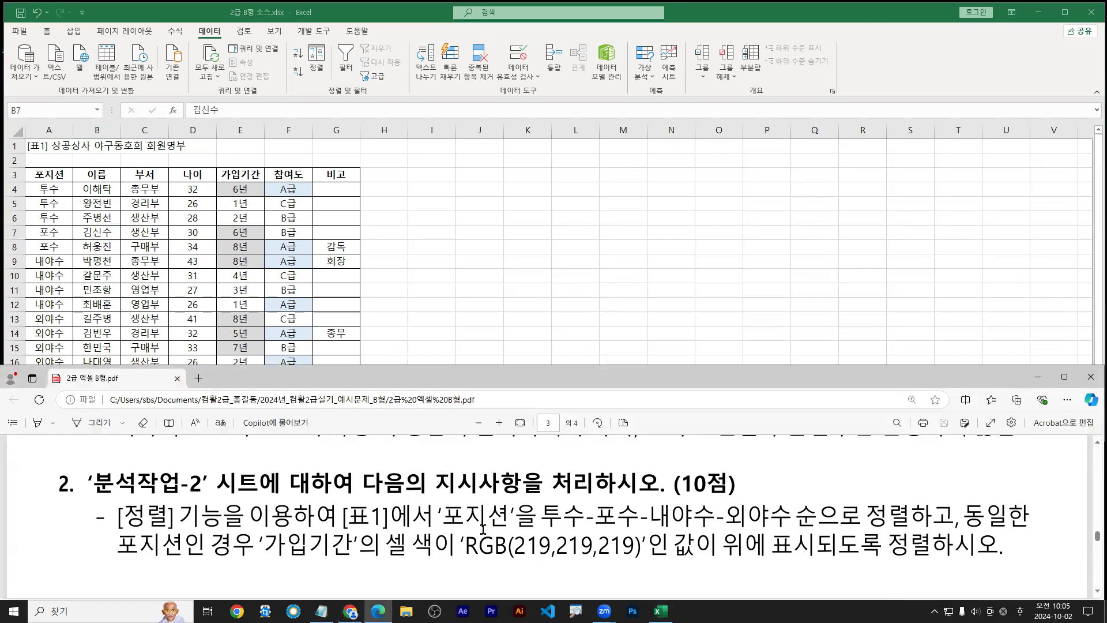
scroll(488, 520, down, 5)
scroll(487, 519, down, 6)
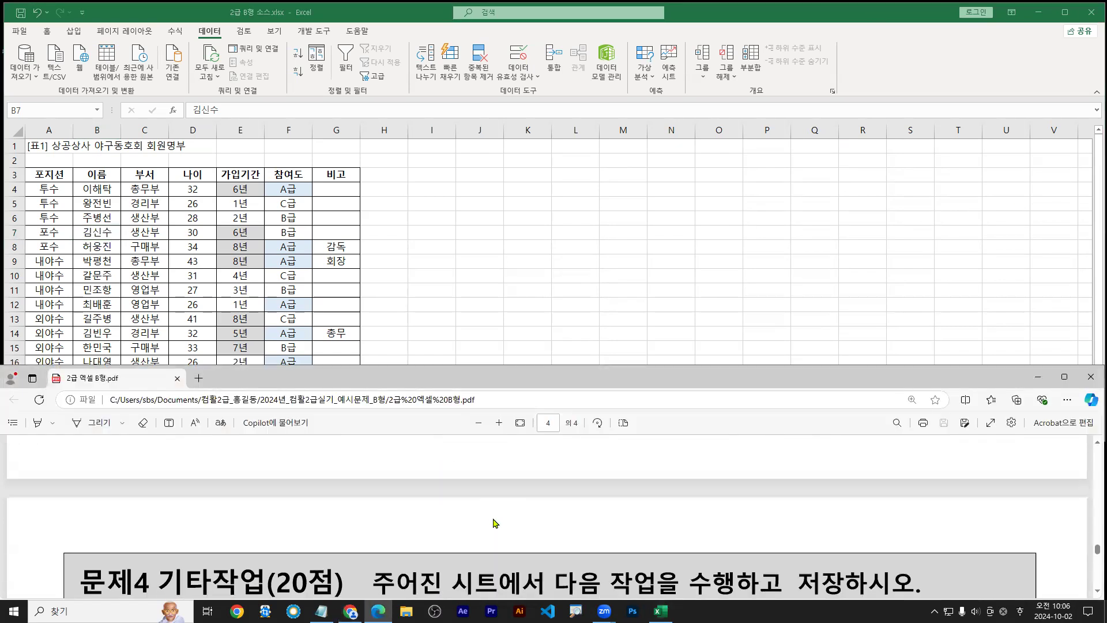
click(356, 242)
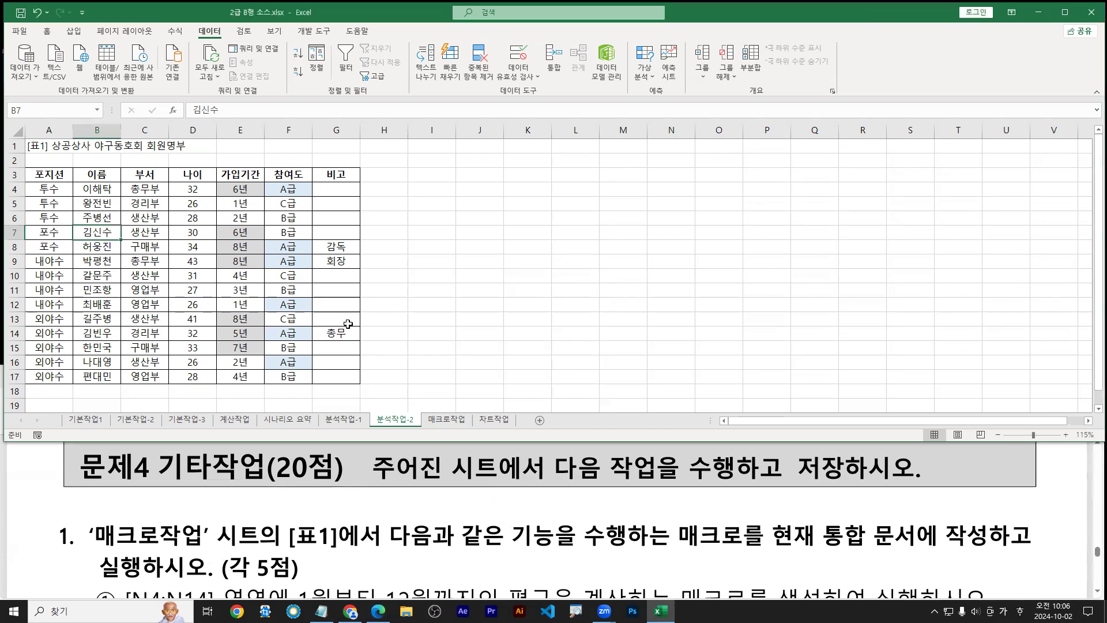
click(444, 420)
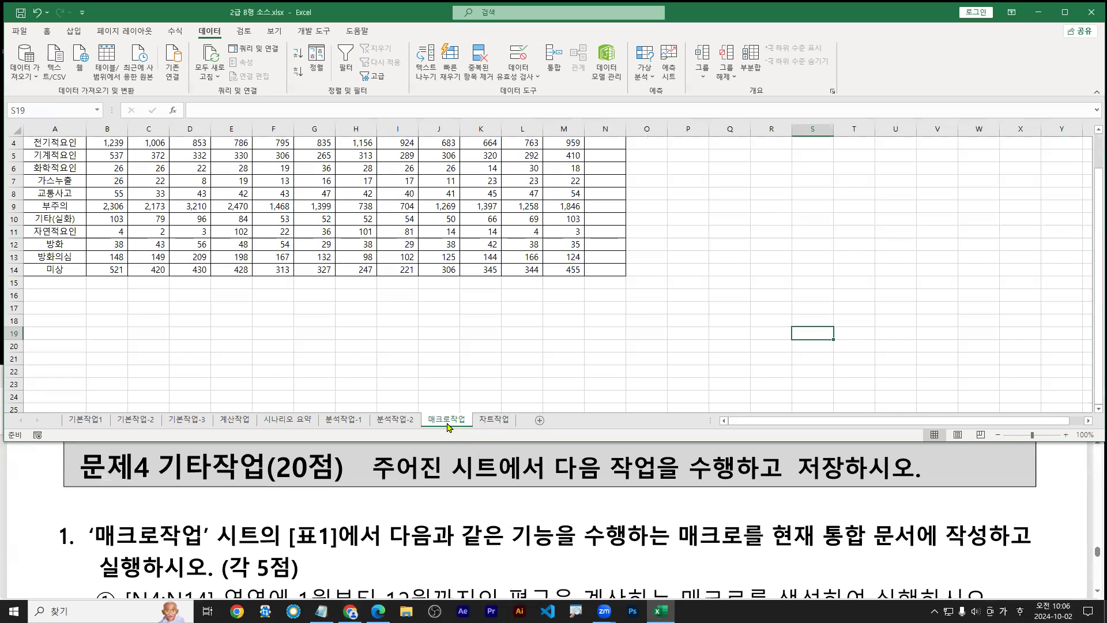
click(451, 522)
scroll(455, 521, down, 1)
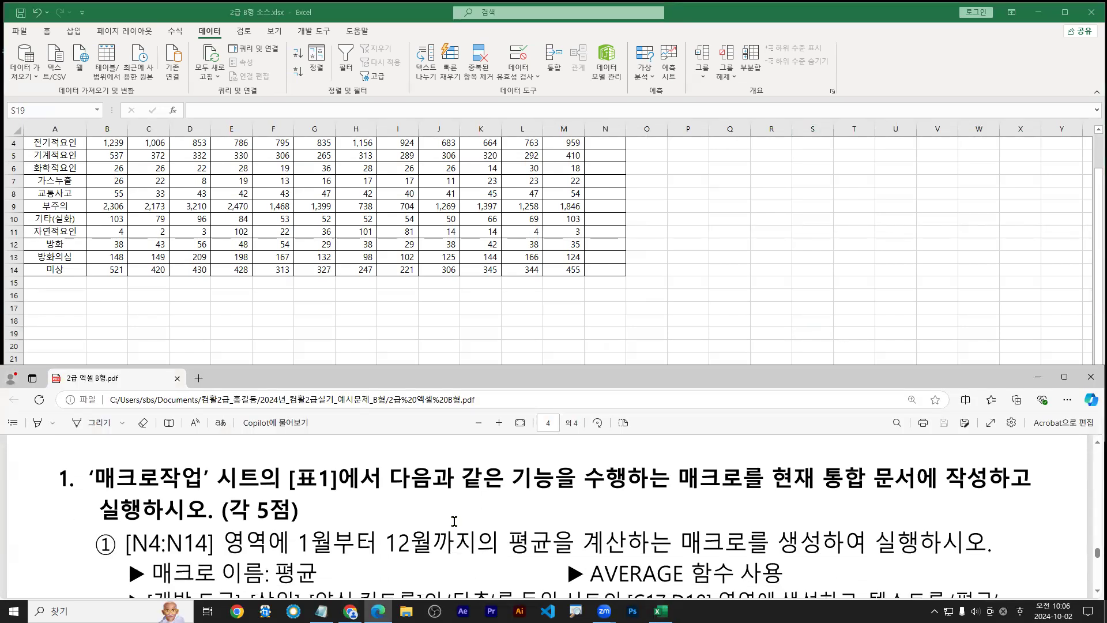
click(557, 327)
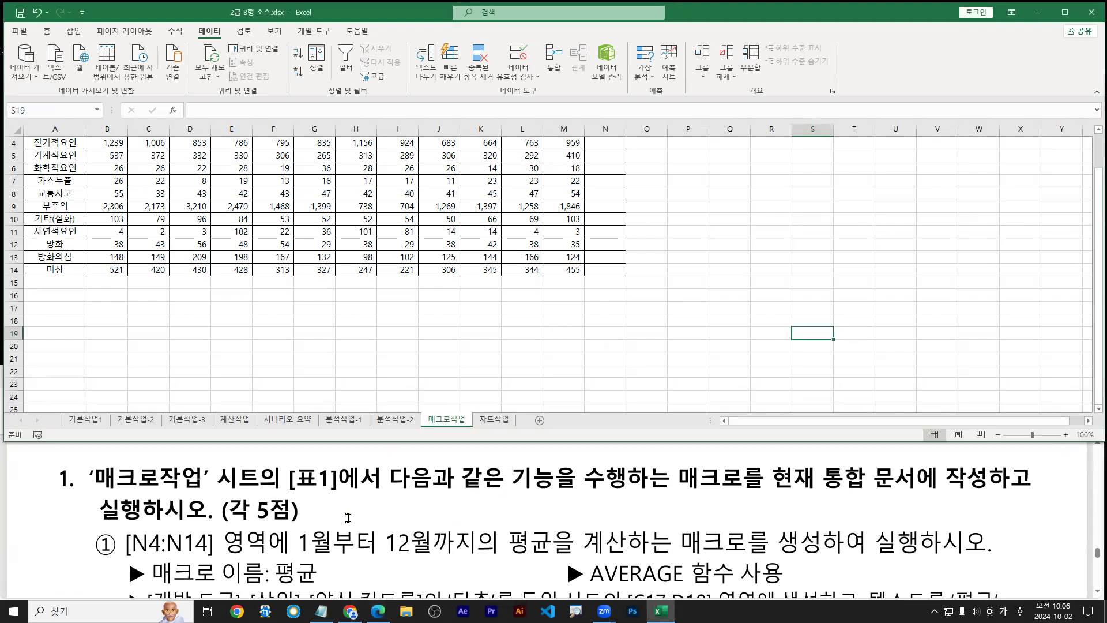
click(403, 503)
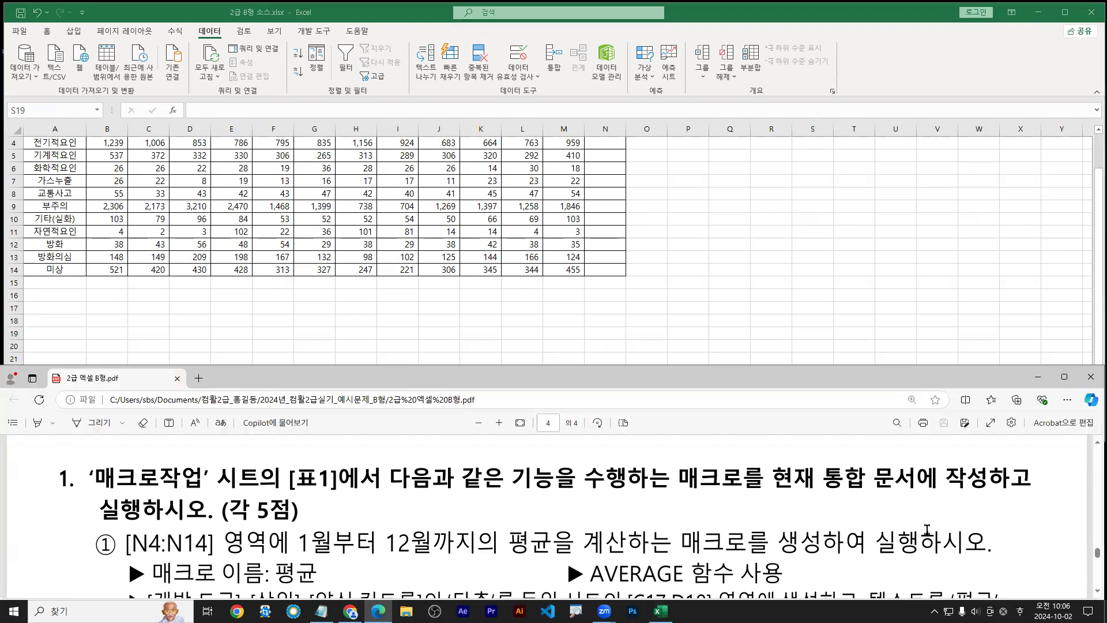
click(1092, 591)
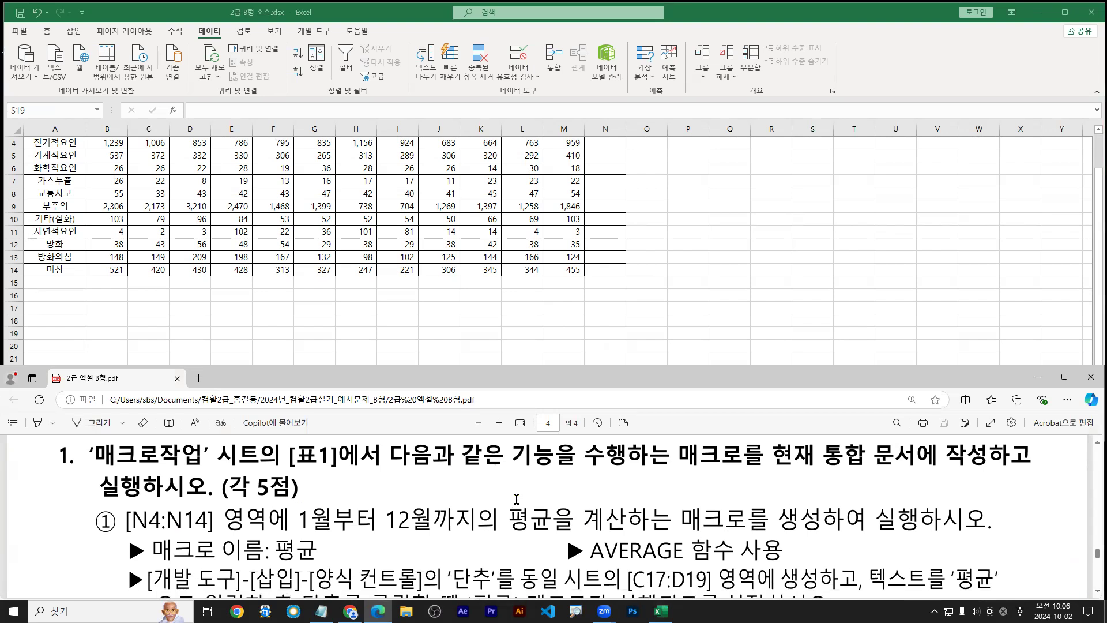
drag(132, 534, 627, 534)
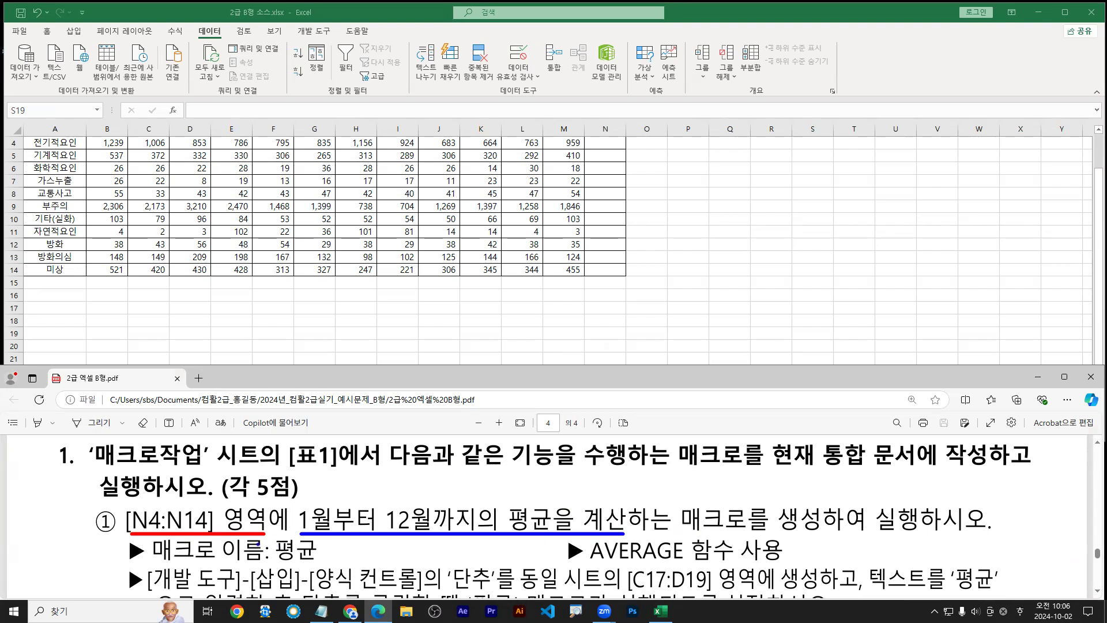
drag(279, 564, 324, 563)
drag(584, 565, 796, 566)
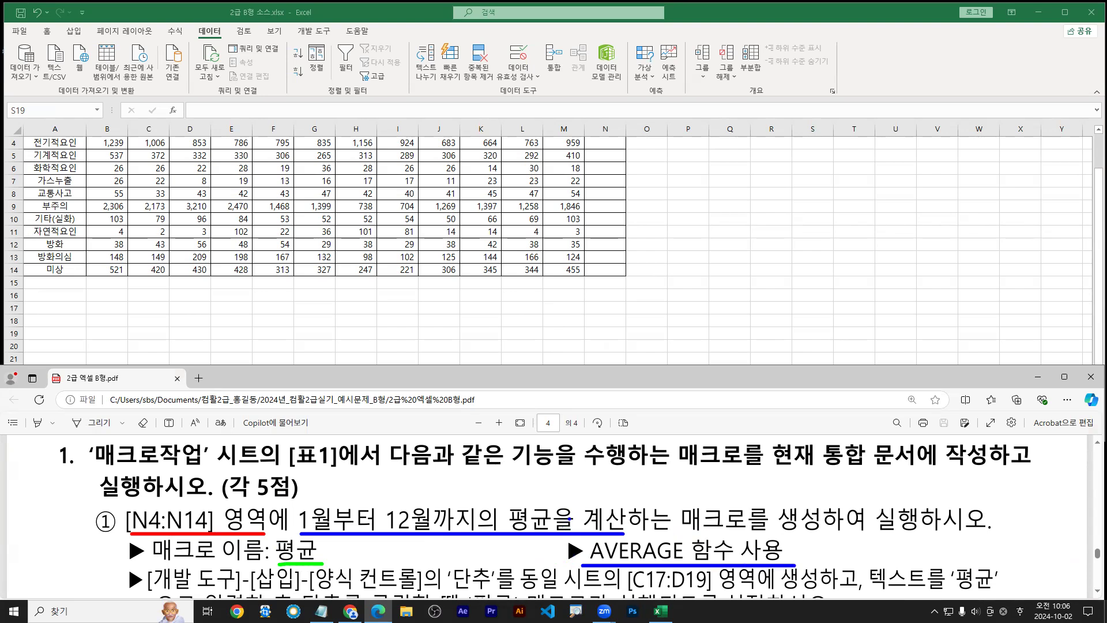
key(Escape)
double_click(720, 375)
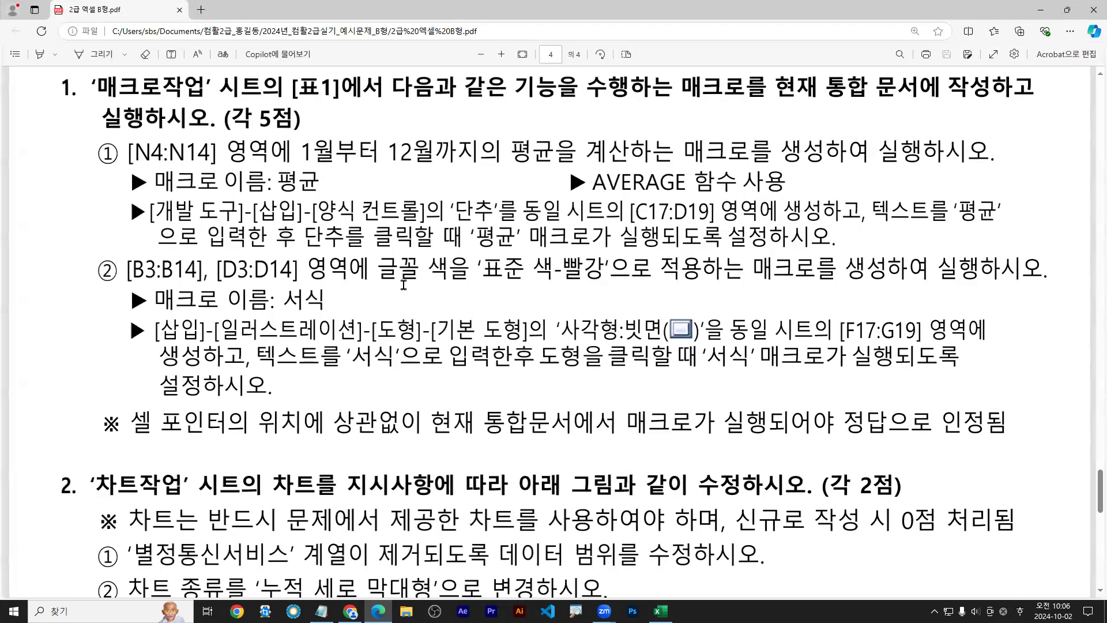
mouse_move(134, 442)
mouse_down()
mouse_move(696, 455)
mouse_move(407, 436)
mouse_move(488, 437)
mouse_move(191, 441)
mouse_move(880, 440)
mouse_up()
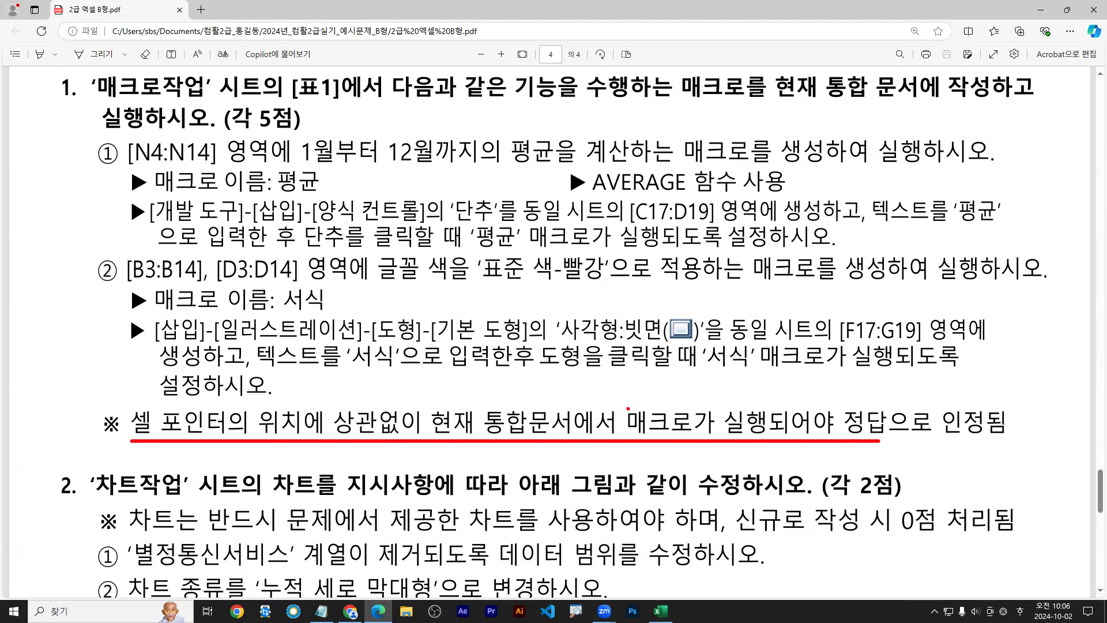
drag(132, 439, 419, 437)
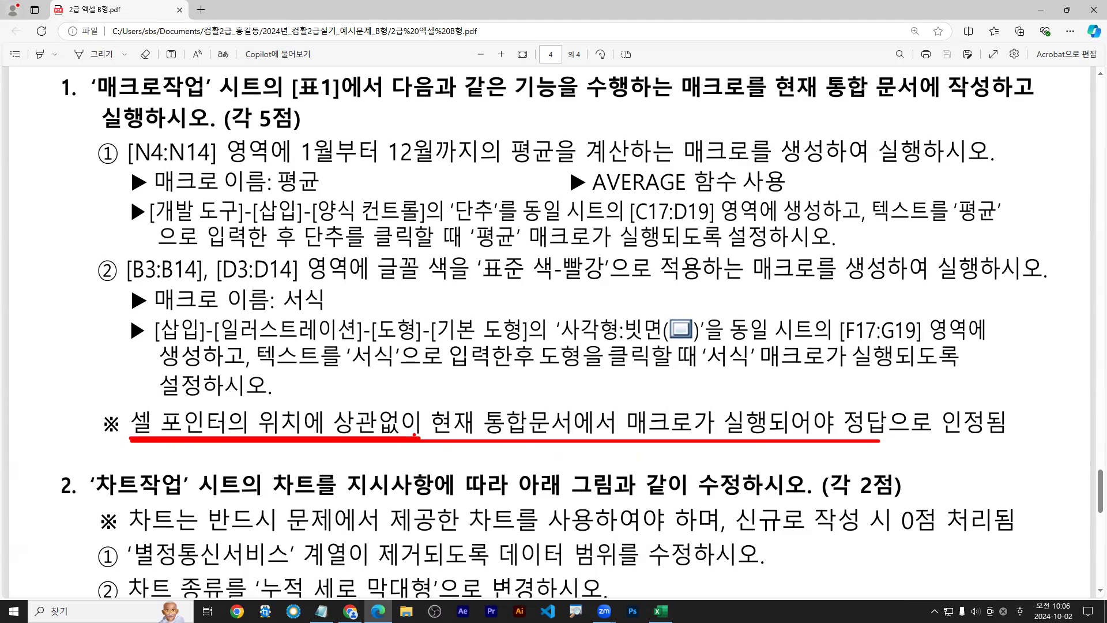
key(Escape)
double_click(682, 8)
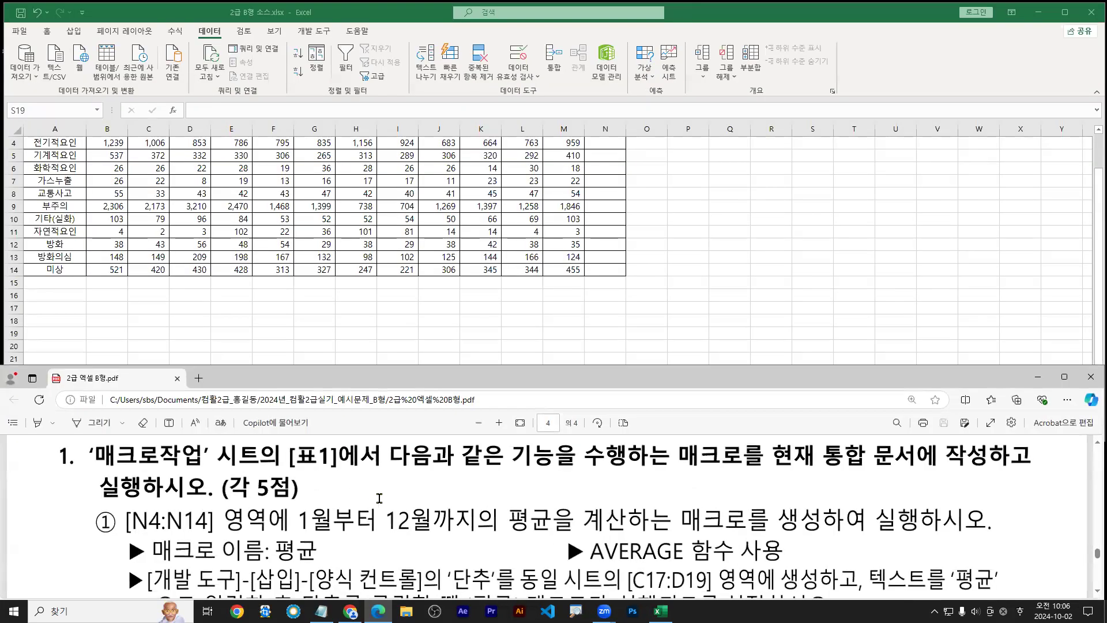
Return to the workbook and select F1 at the top of the 매크로작업 sheet
click(362, 211)
scroll(283, 271, up, 1)
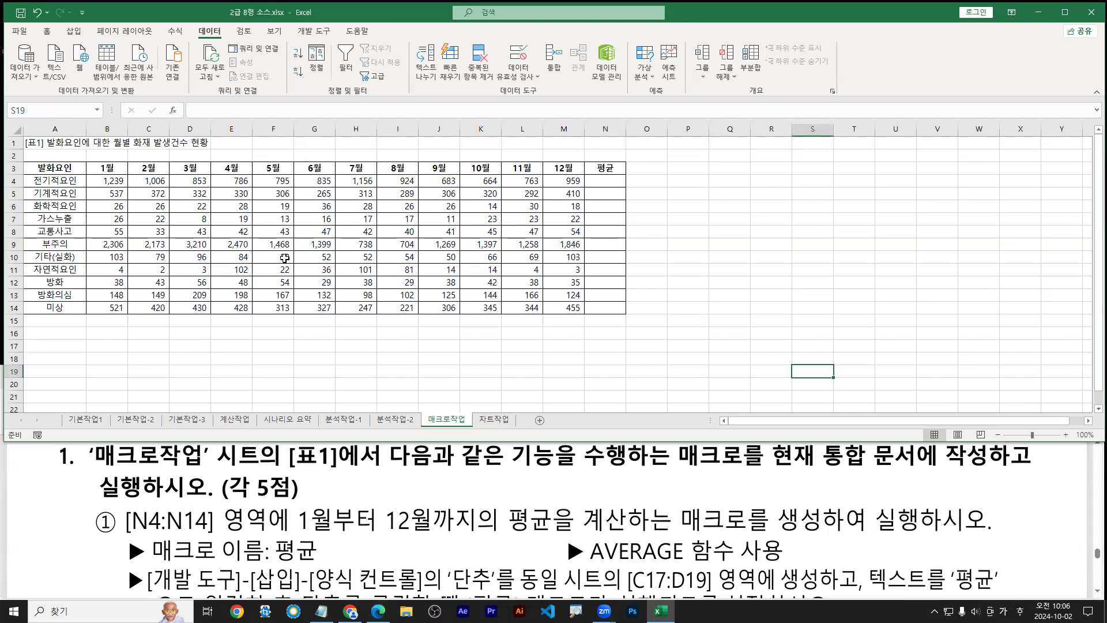
click(277, 142)
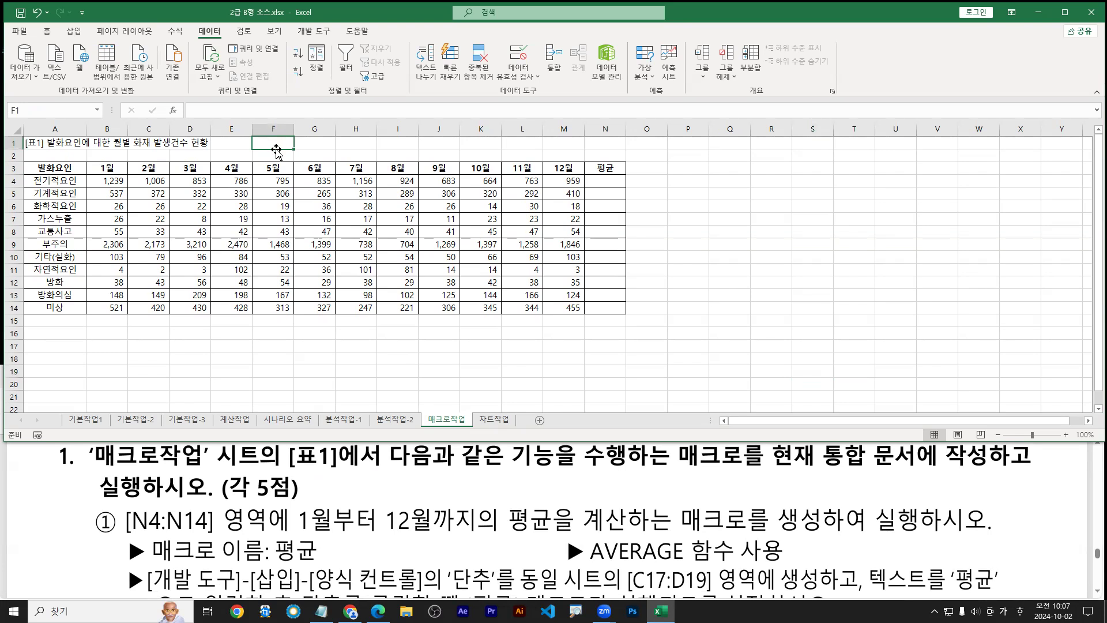
scroll(275, 149, up, 1)
Zoom to 115% and maximize Excel to show the full [표1] fire-cause table
key(ctrl+2)
drag(323, 147, 328, 140)
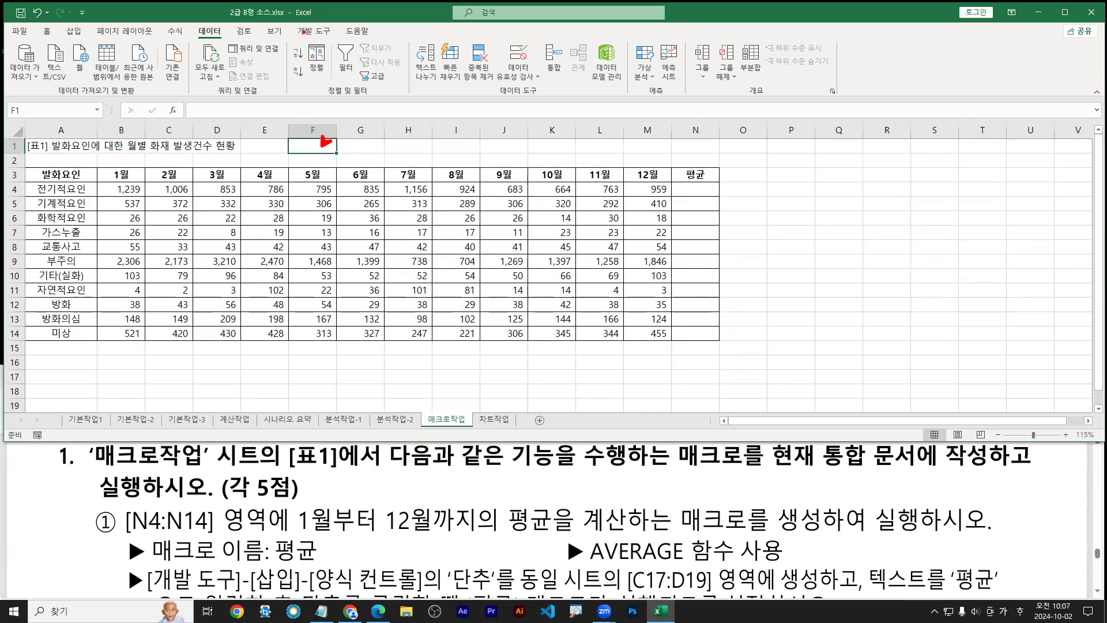
mouse_move(294, 21)
mouse_down()
mouse_move(339, 41)
mouse_move(312, 41)
mouse_up()
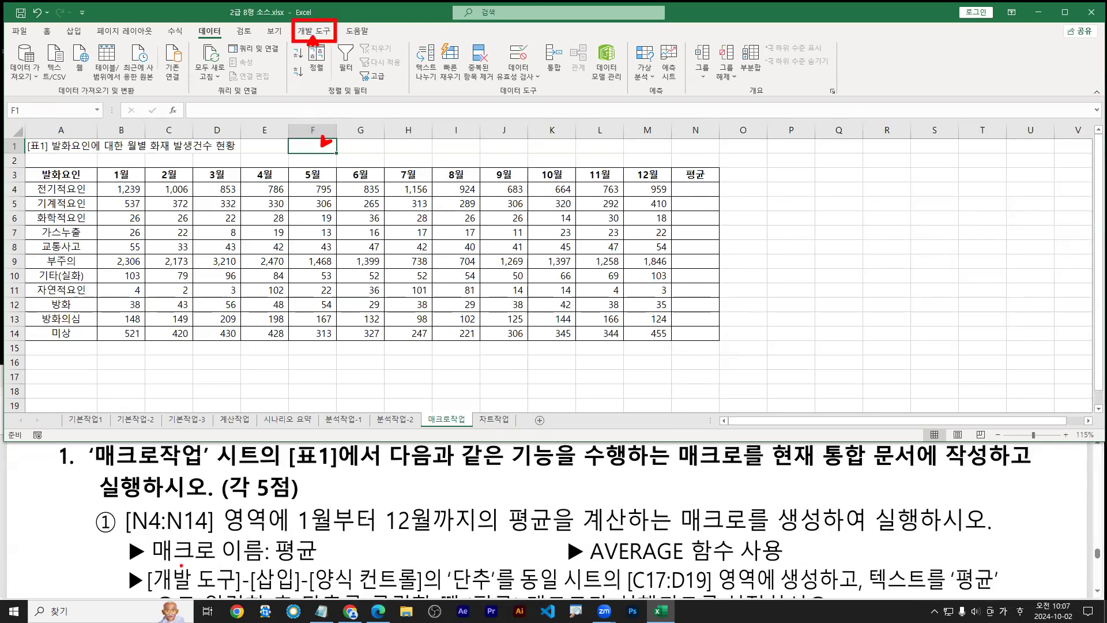
drag(151, 594, 495, 593)
drag(317, 33, 316, 63)
key(b)
mouse_move(330, 14)
mouse_down()
mouse_move(288, 54)
mouse_move(333, 47)
mouse_up()
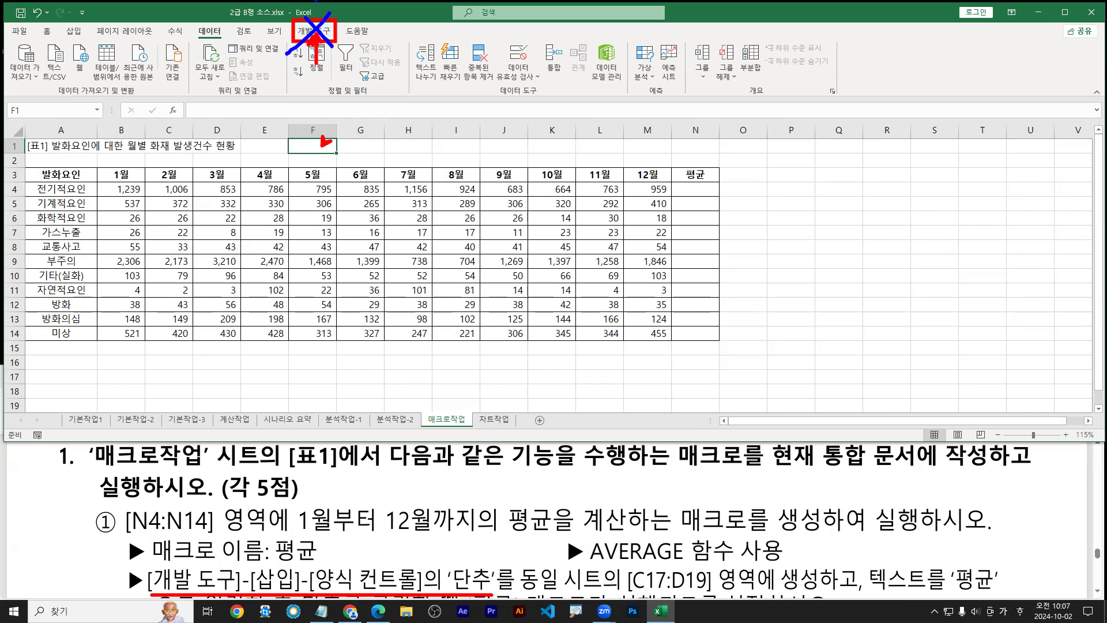
drag(308, 18, 282, 47)
drag(289, 22, 310, 46)
key(Escape)
double_click(366, 10)
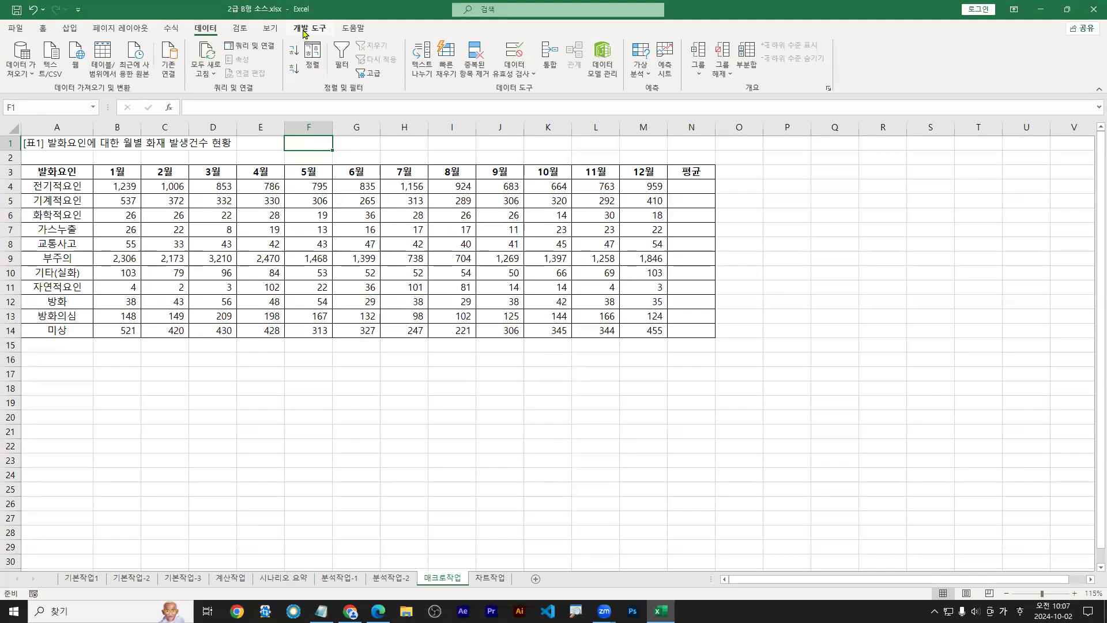
Verify in Options > Customize Ribbon that 개발 도구 is checked, then confirm
click(17, 30)
click(32, 583)
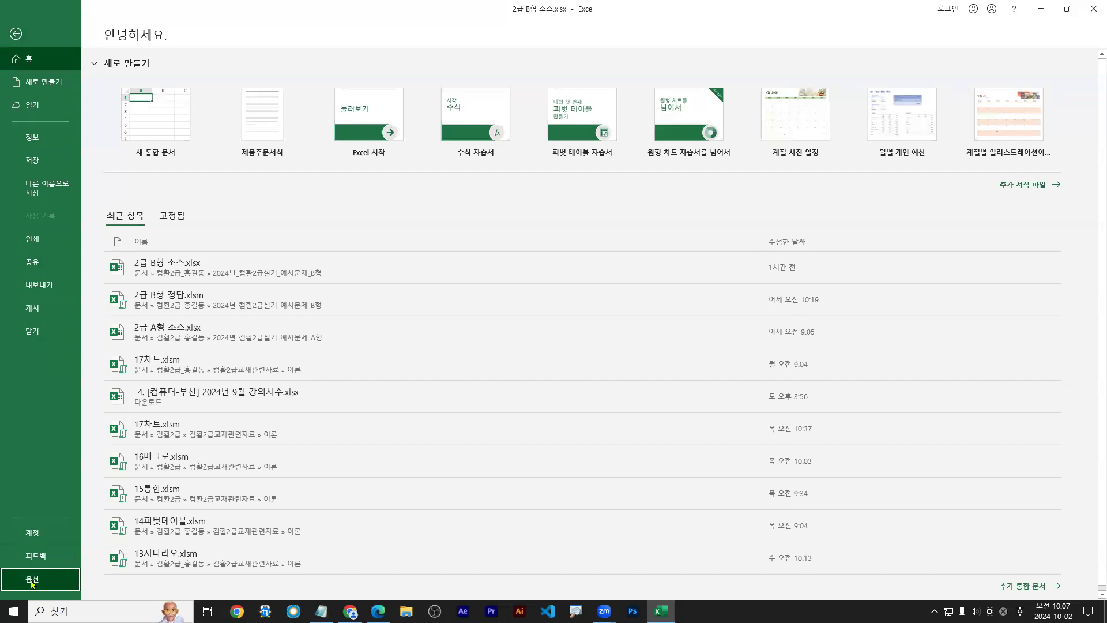
click(34, 585)
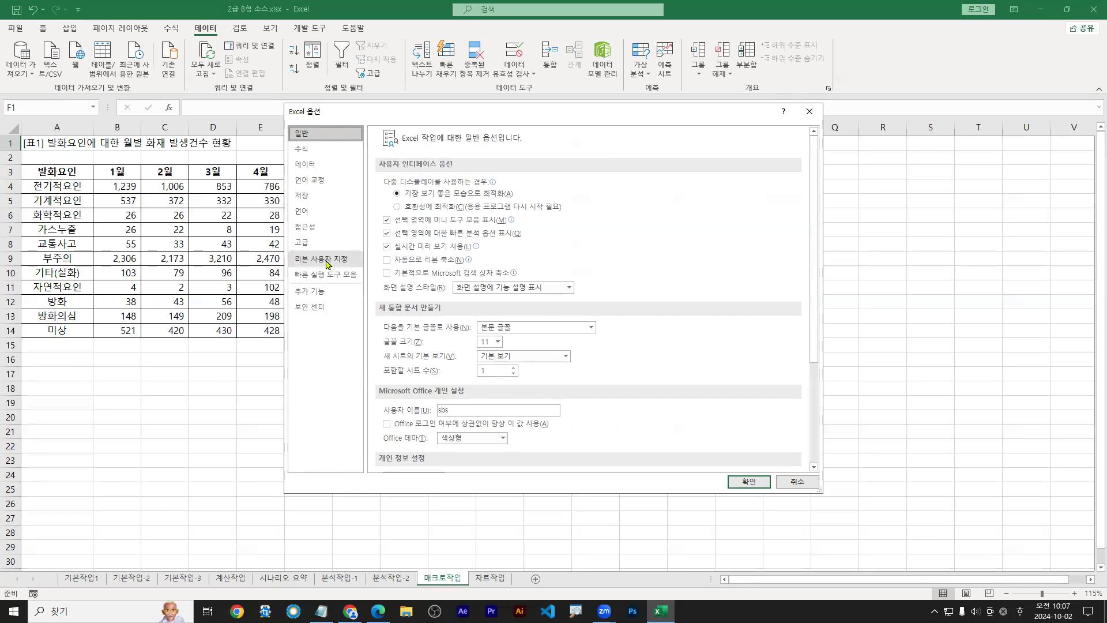
click(332, 261)
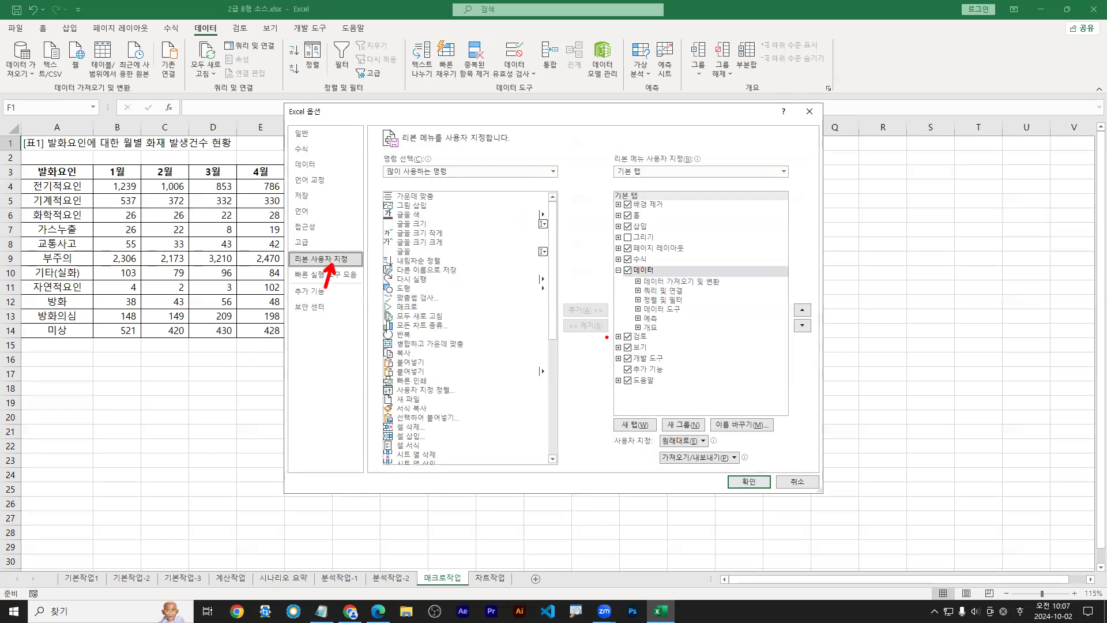
drag(625, 351, 679, 365)
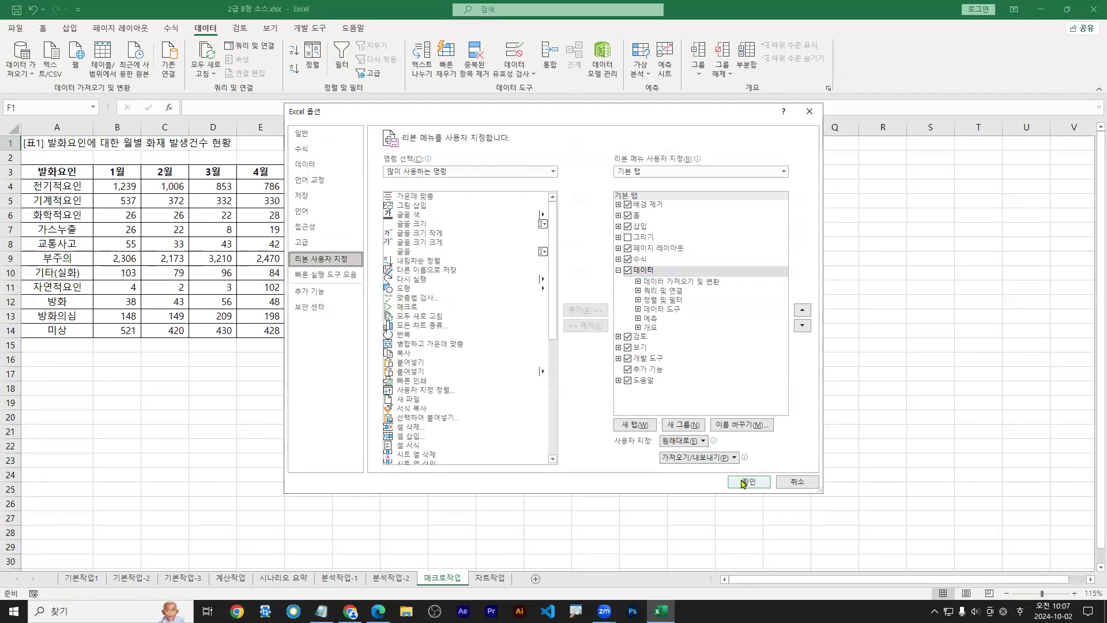
click(872, 600)
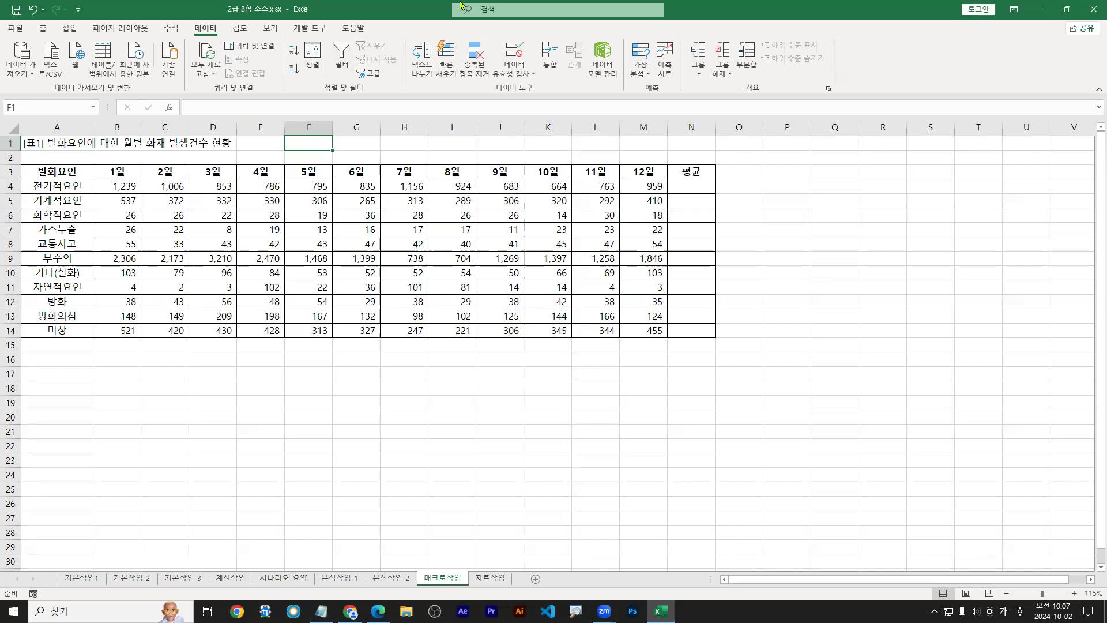
Restore the window so the workbook shares the screen with the macro instructions
double_click(399, 10)
key(ctrl+2)
drag(315, 151, 311, 159)
Bring up the 개발 도구 ribbon tab
drag(291, 23, 339, 40)
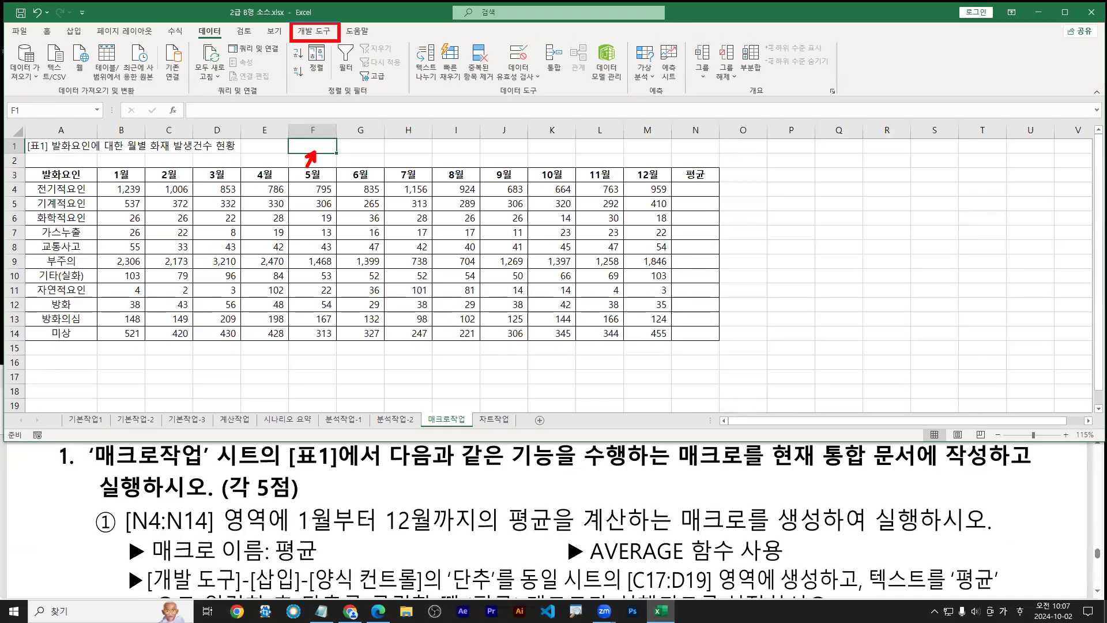
key(Escape)
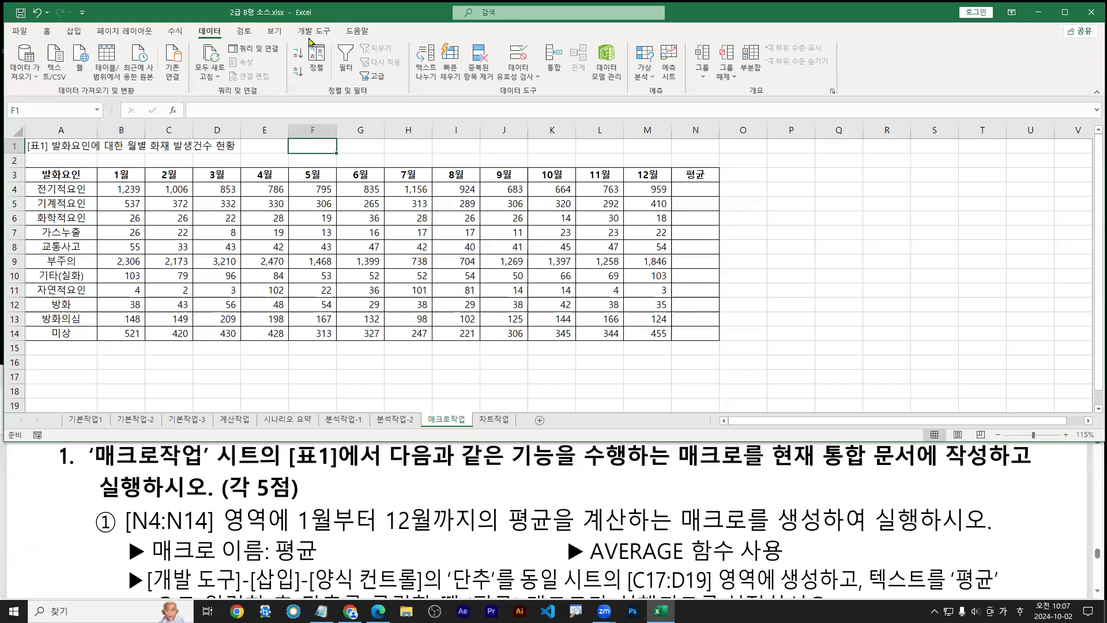
click(313, 31)
drag(290, 21, 334, 41)
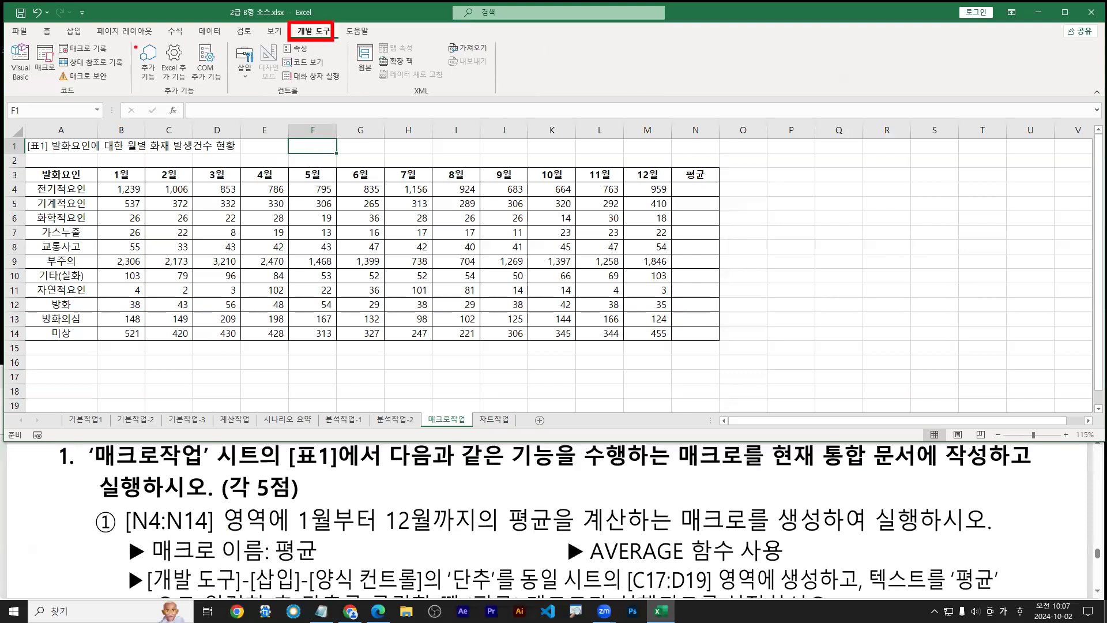
drag(3, 38, 132, 97)
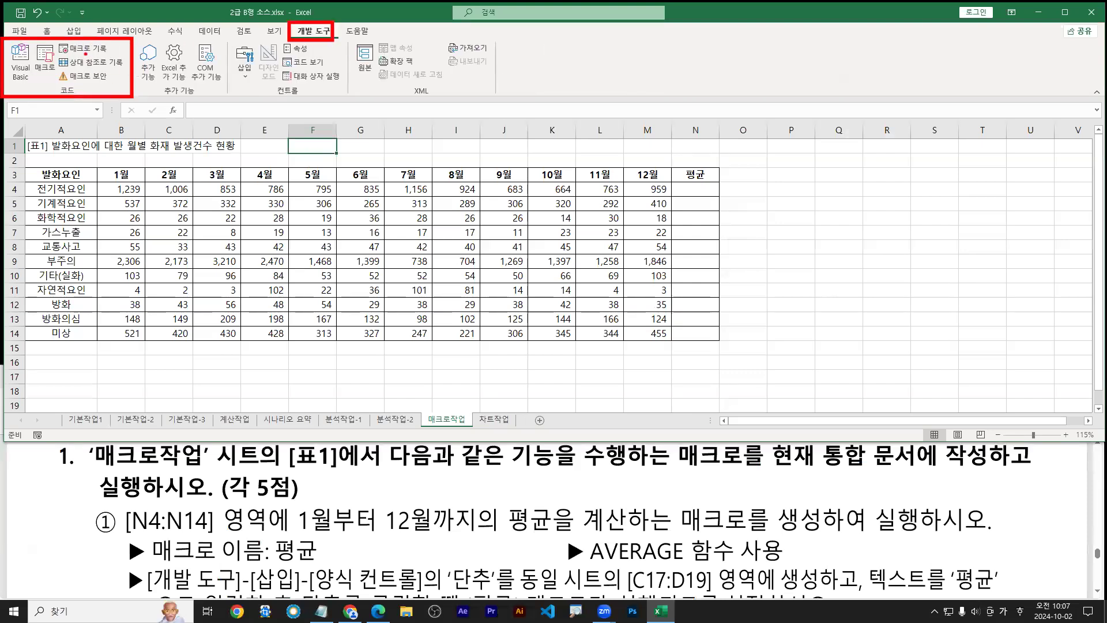
mouse_move(55, 42)
mouse_down()
mouse_move(110, 59)
mouse_move(73, 65)
mouse_up()
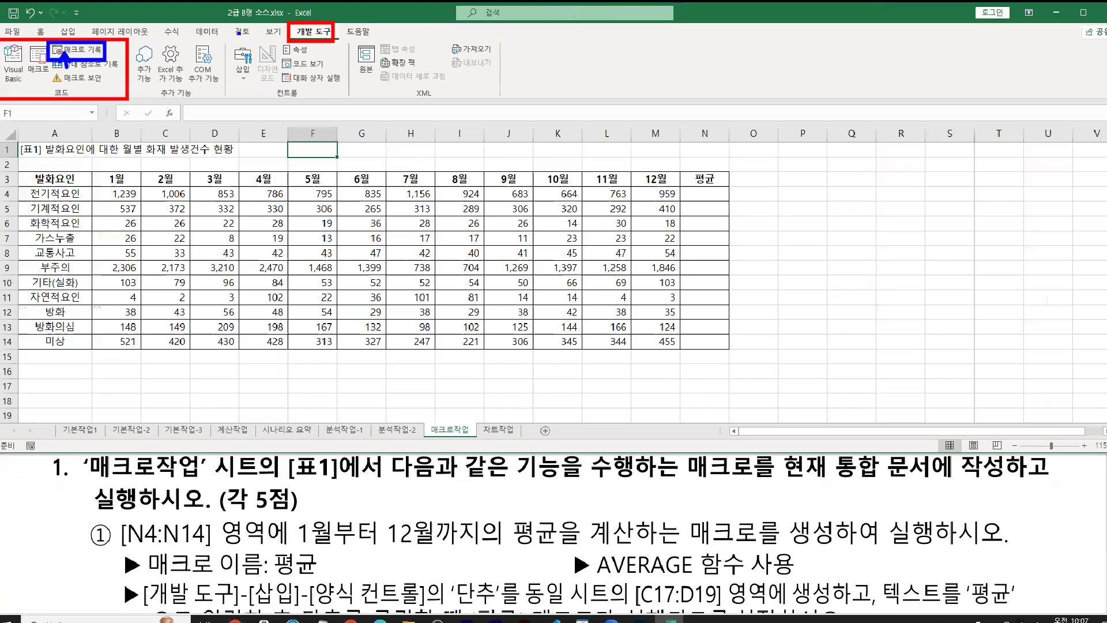
key(Escape)
mouse_move(87, 67)
mouse_down()
mouse_move(79, 83)
mouse_move(151, 80)
mouse_up()
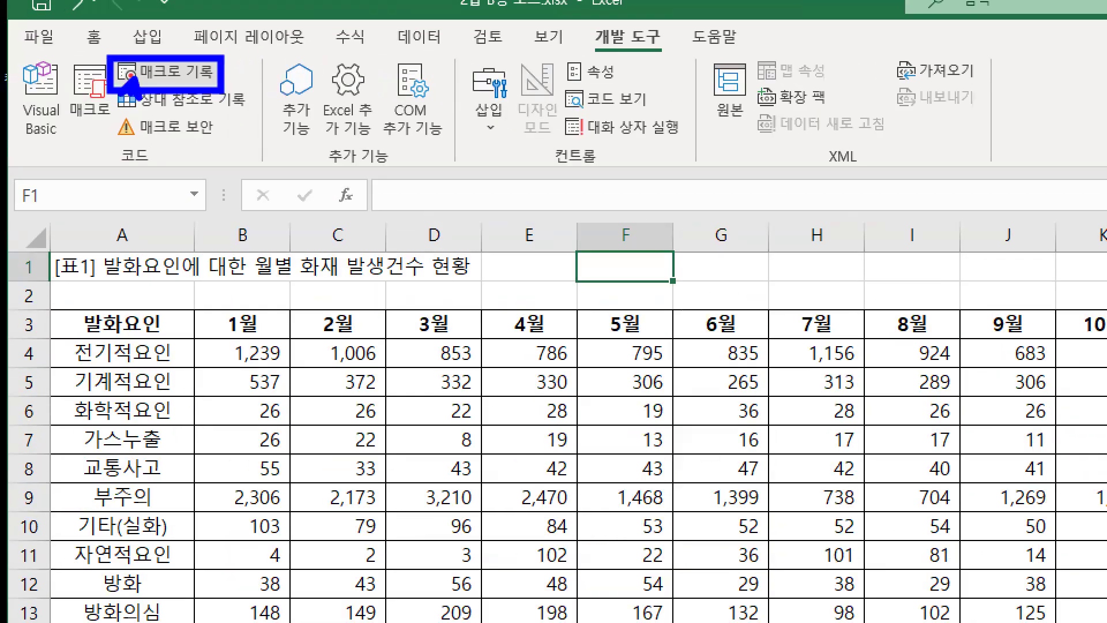
key(Escape)
Start recording a macro named 평균, stored in 현재 통합 문서
click(67, 57)
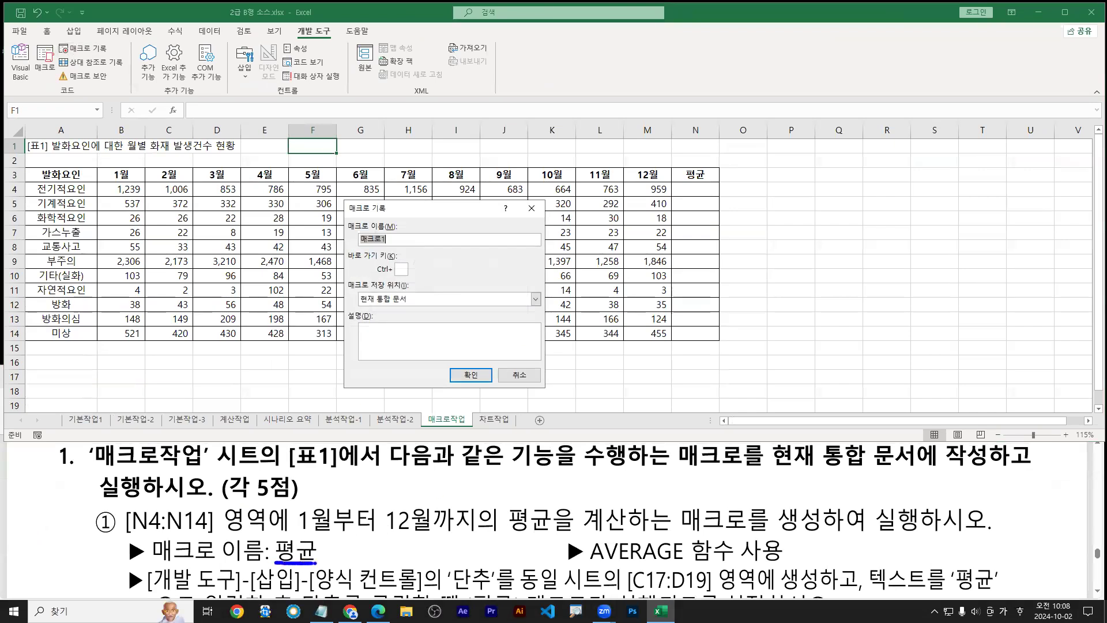
text(ㅍ)
text(평균)
drag(775, 468, 992, 469)
drag(361, 308, 416, 307)
key(b)
mouse_move(366, 246)
mouse_down()
mouse_move(353, 248)
mouse_move(372, 227)
mouse_move(381, 247)
mouse_up()
drag(458, 414, 471, 380)
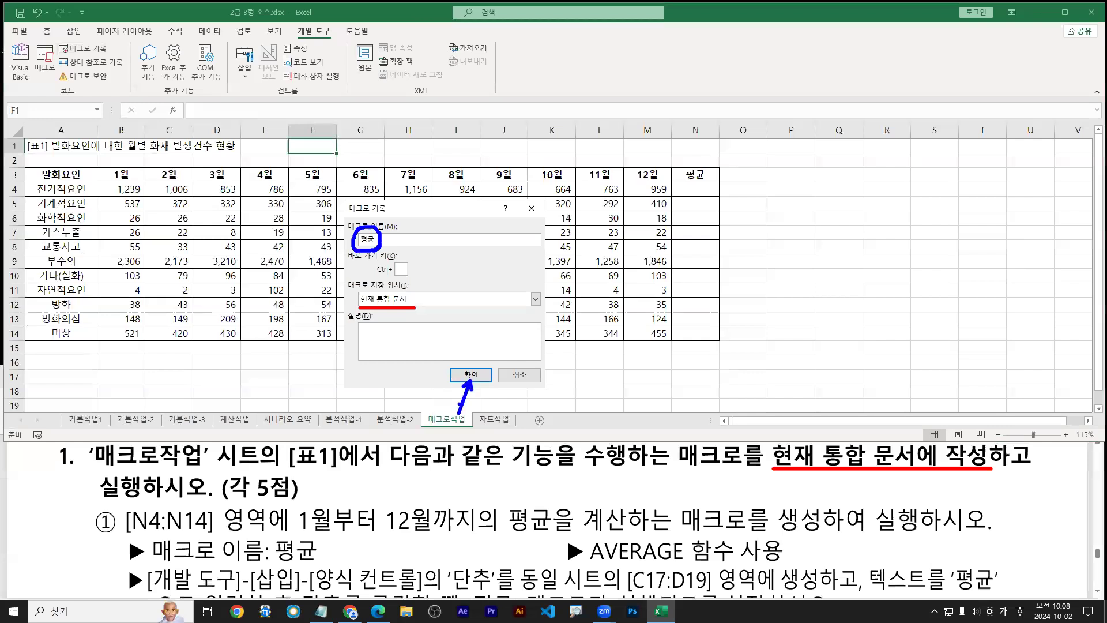
drag(362, 248, 375, 248)
drag(315, 564, 278, 563)
key(Escape)
key(ctrl+4)
key(ctrl+2)
drag(468, 393, 470, 419)
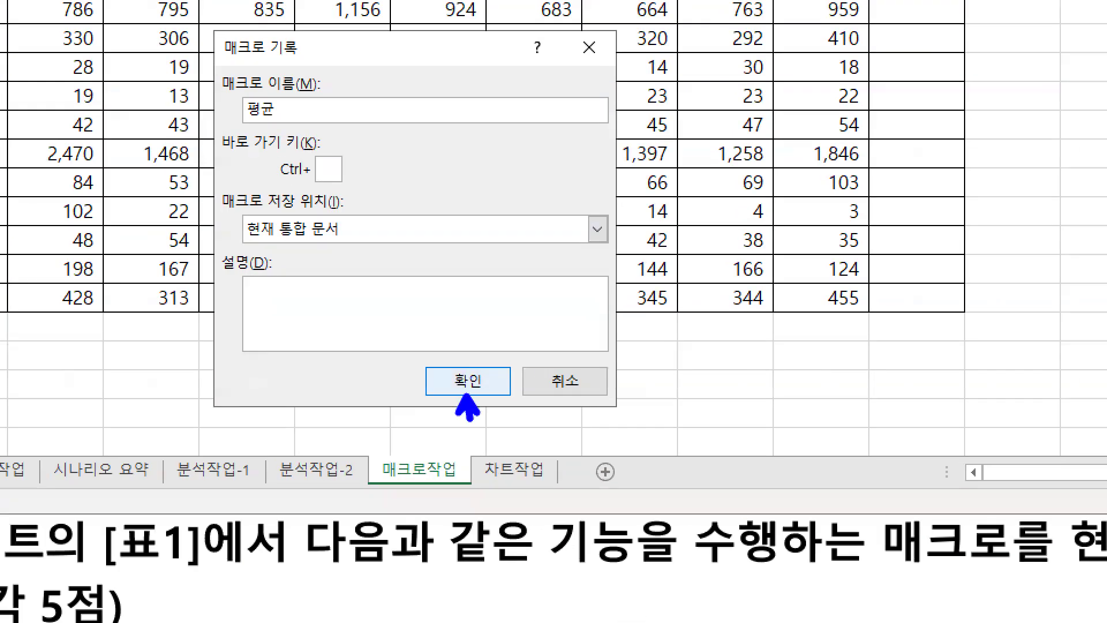
key(Escape)
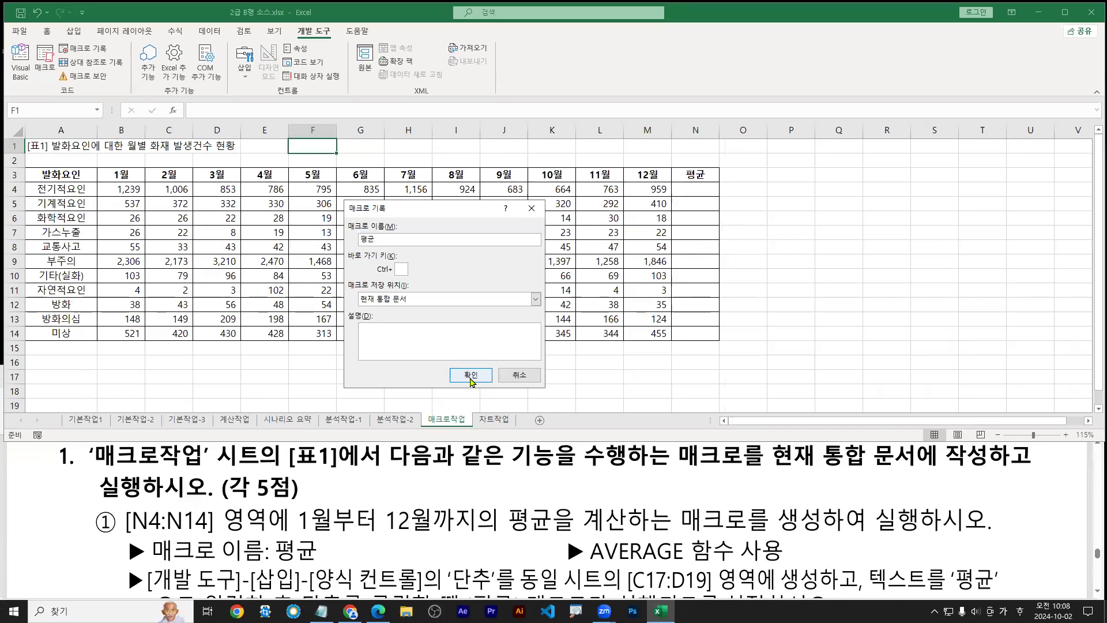
click(471, 376)
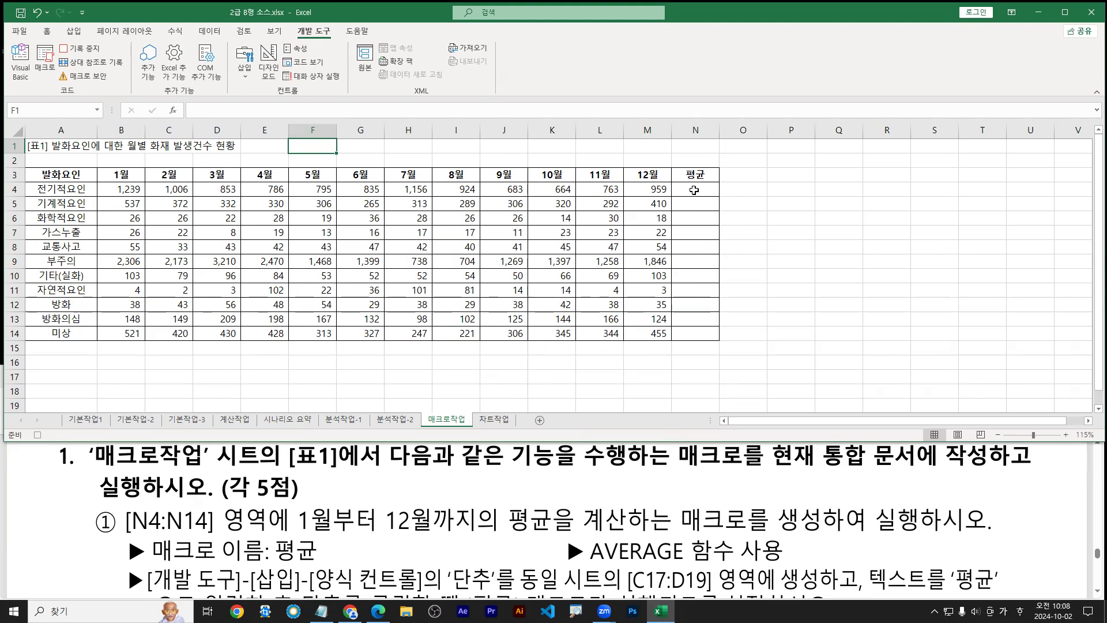
drag(695, 190, 696, 334)
mouse_move(698, 191)
mouse_down()
mouse_move(697, 327)
mouse_move(706, 314)
mouse_up()
text(rta)
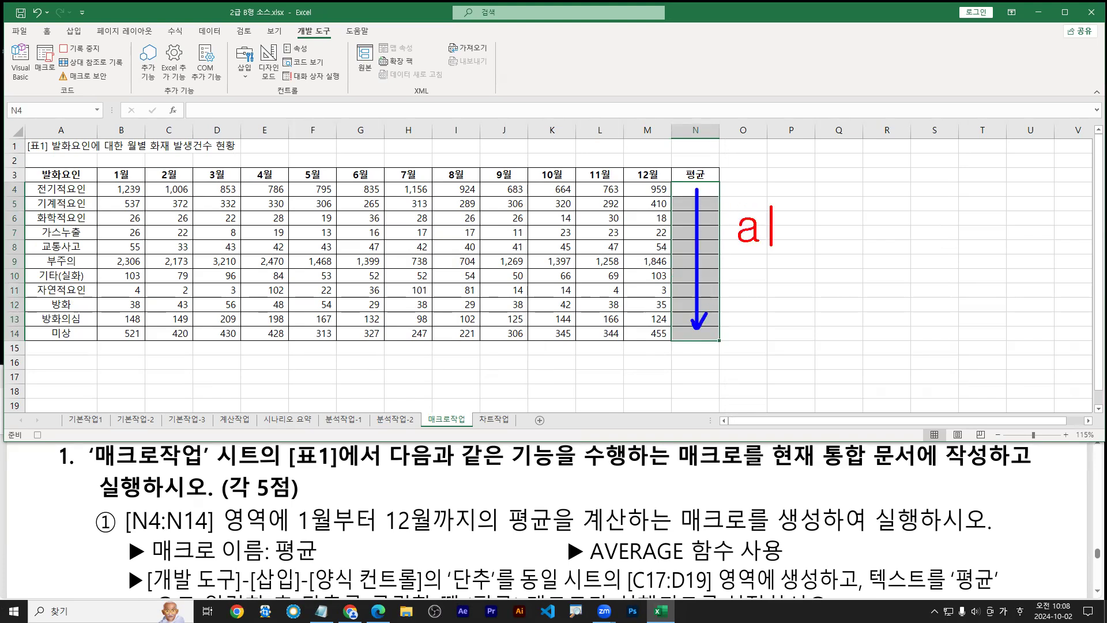
text(lt - H )
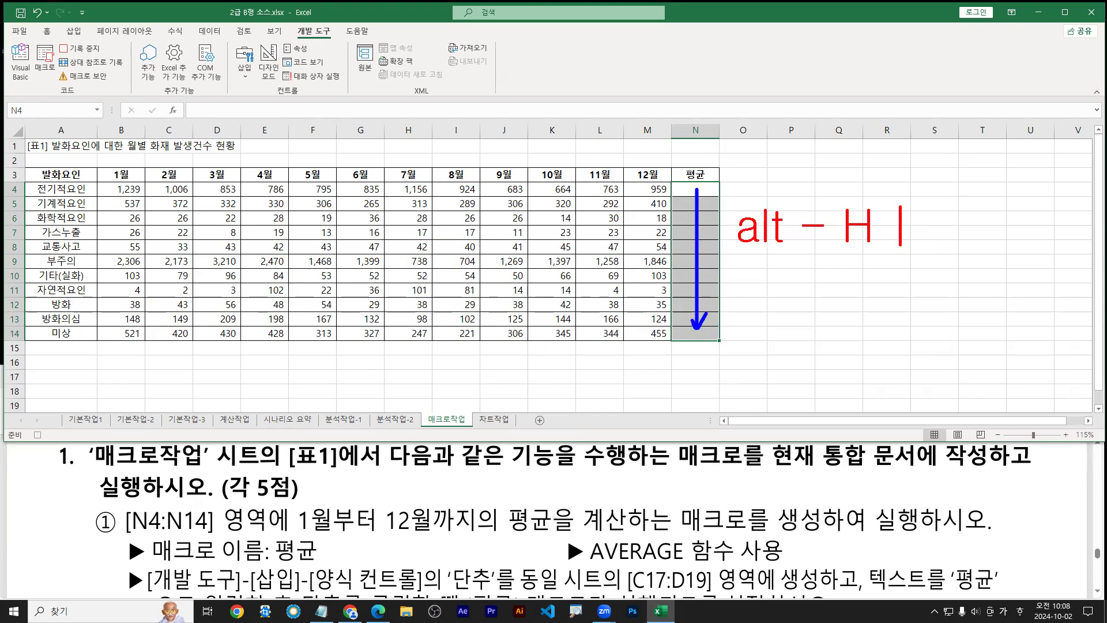
text(- U)
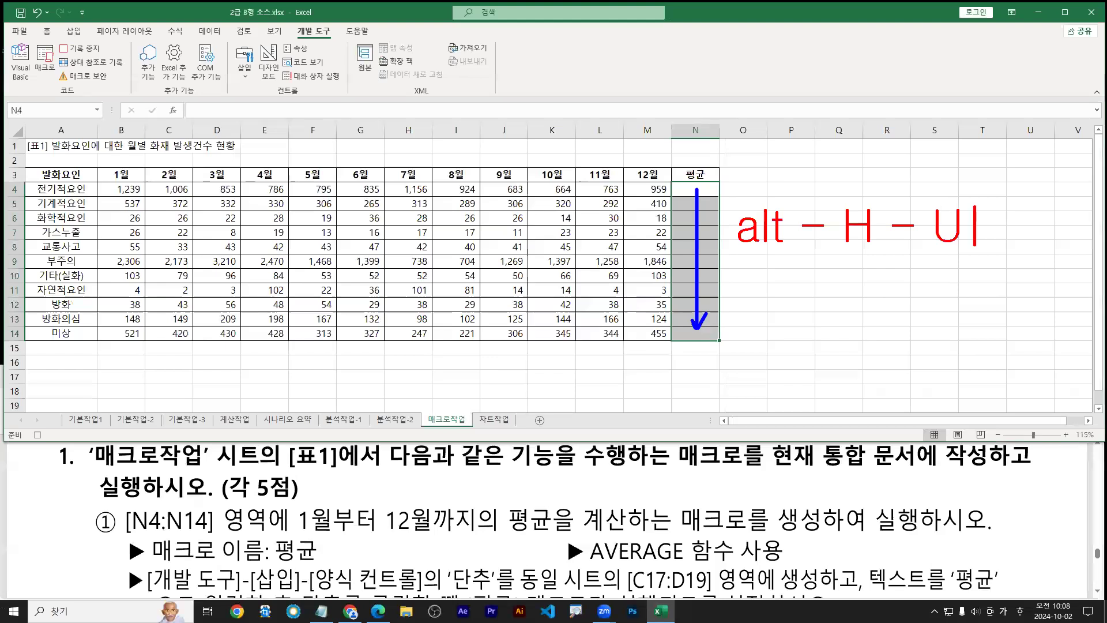
text( - A)
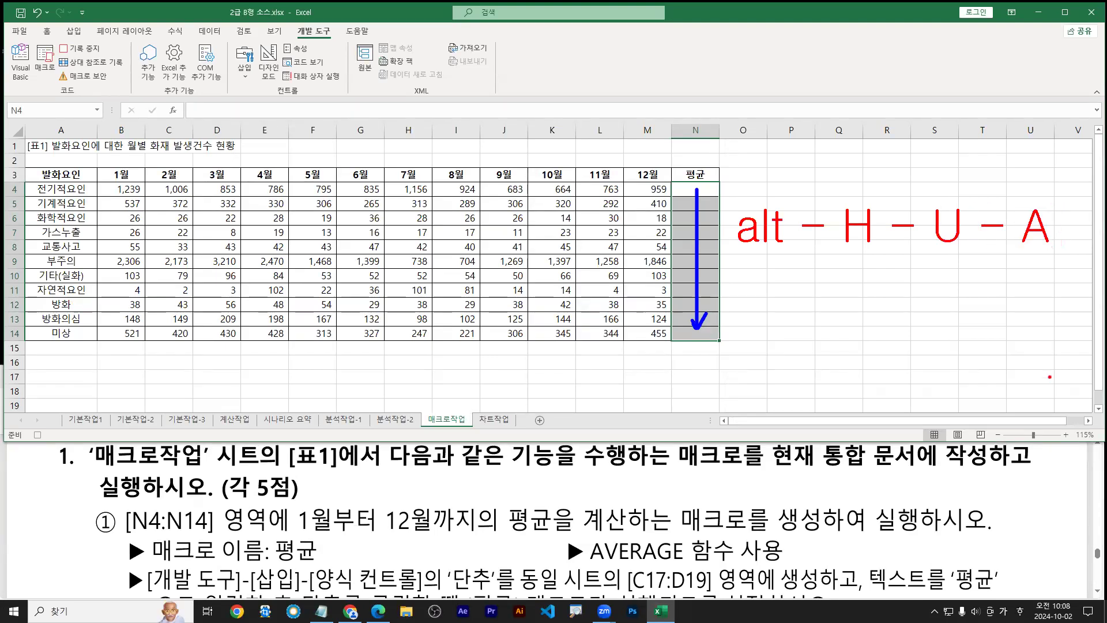
click(792, 287)
text(자동평균)
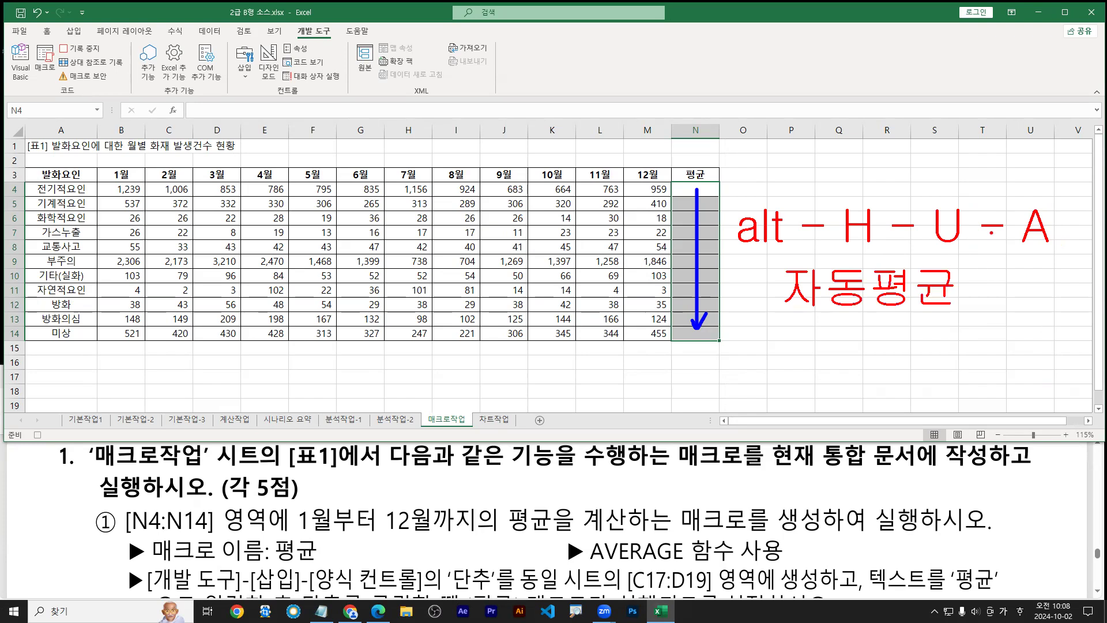
drag(1012, 202, 1060, 251)
key(t)
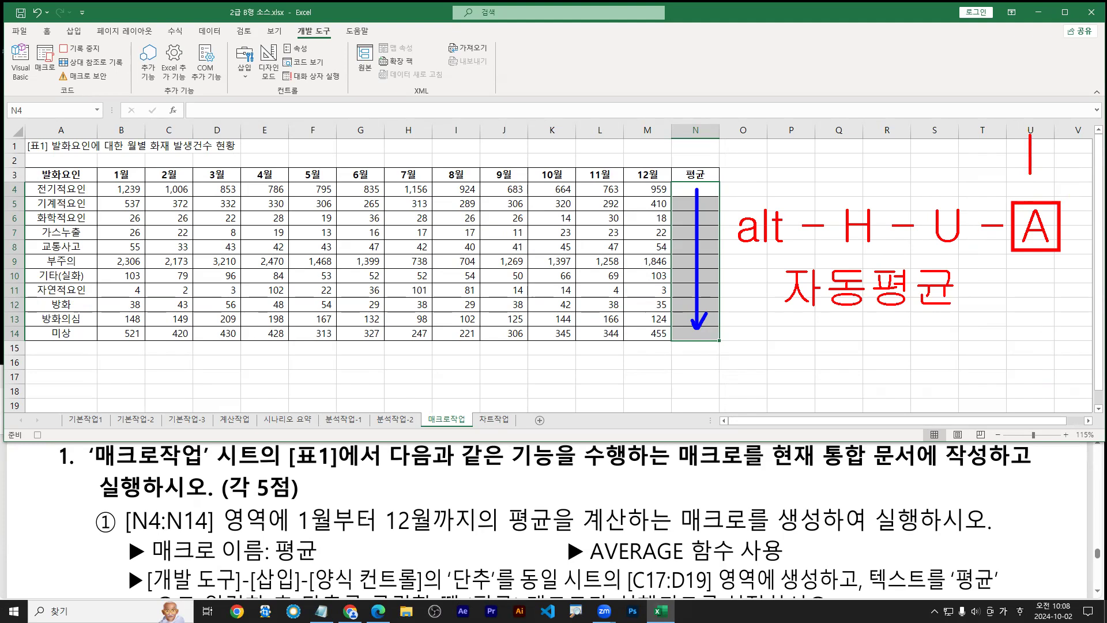
text(S)
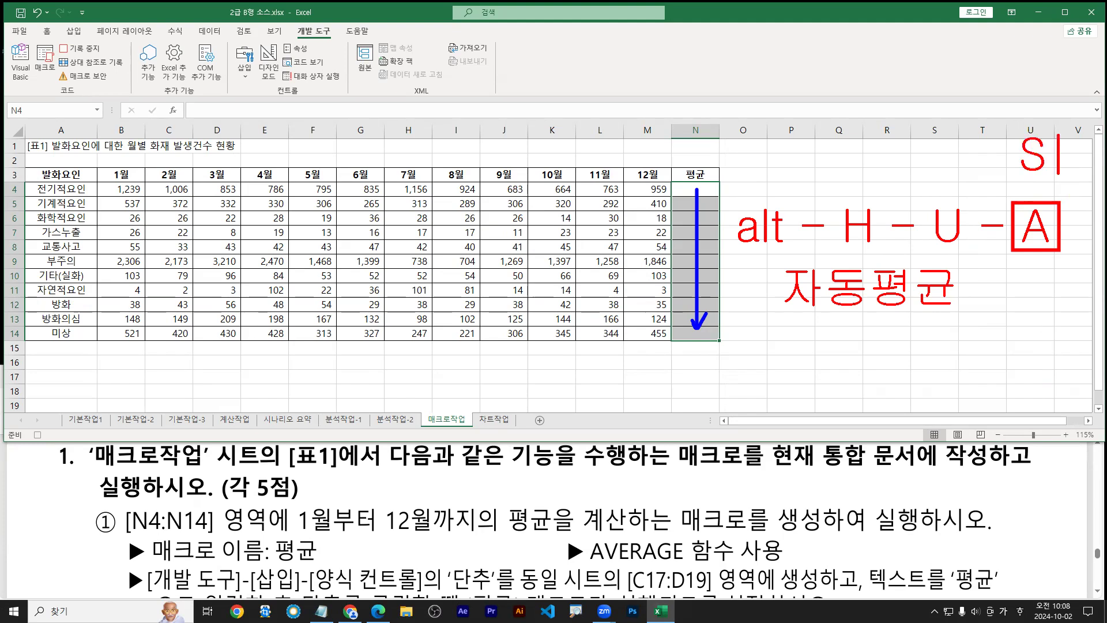
mouse_move(1012, 130)
mouse_down()
mouse_move(1007, 166)
mouse_move(1054, 176)
mouse_move(1060, 128)
mouse_move(1020, 122)
mouse_up()
mouse_move(986, 41)
mouse_down()
mouse_move(1009, 84)
mouse_move(1022, 61)
mouse_up()
mouse_move(1017, 56)
mouse_down()
mouse_move(1021, 73)
mouse_move(1030, 65)
mouse_up()
drag(1037, 50, 1037, 78)
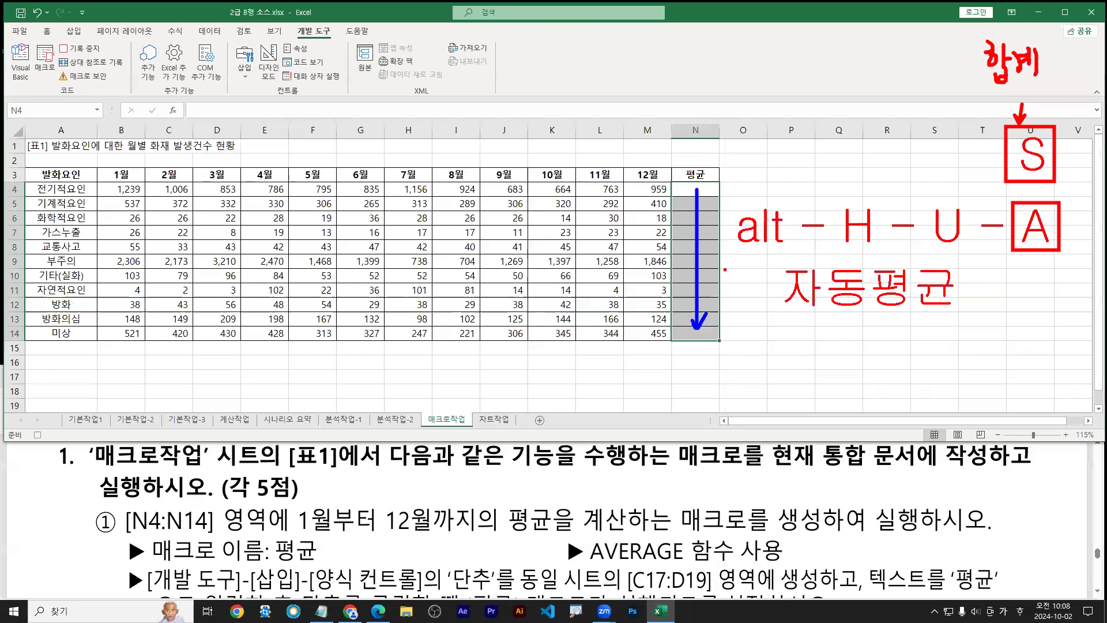
drag(743, 255, 1070, 252)
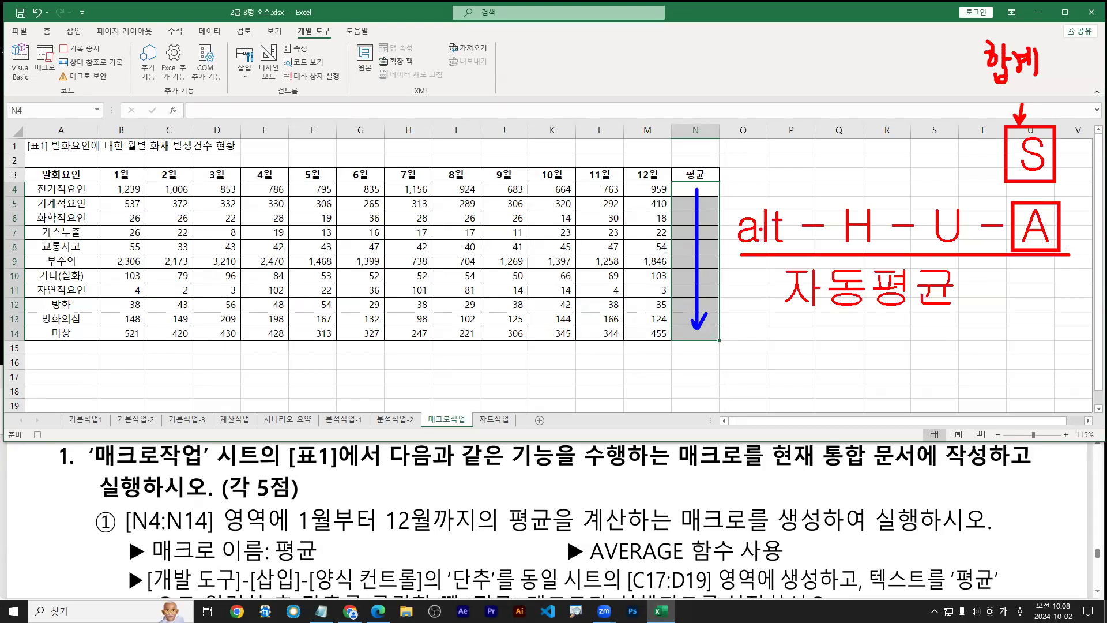
mouse_move(758, 196)
mouse_down()
mouse_move(765, 209)
mouse_move(771, 196)
mouse_up()
drag(768, 146, 767, 157)
drag(765, 161, 781, 154)
drag(781, 146, 782, 164)
drag(742, 252, 783, 258)
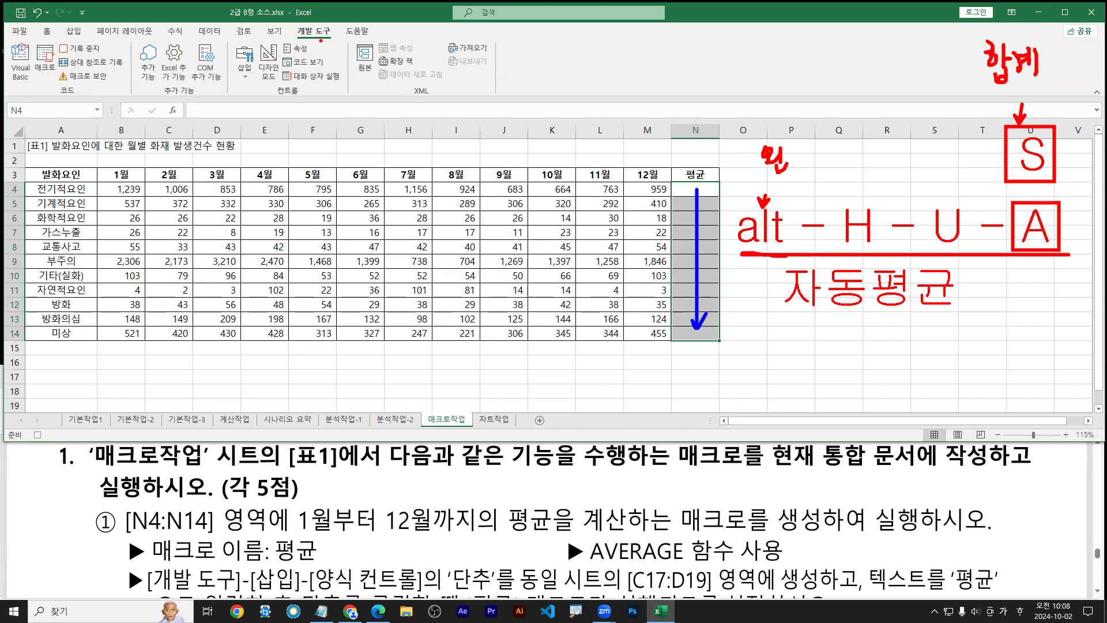
drag(845, 249, 964, 248)
key(Escape)
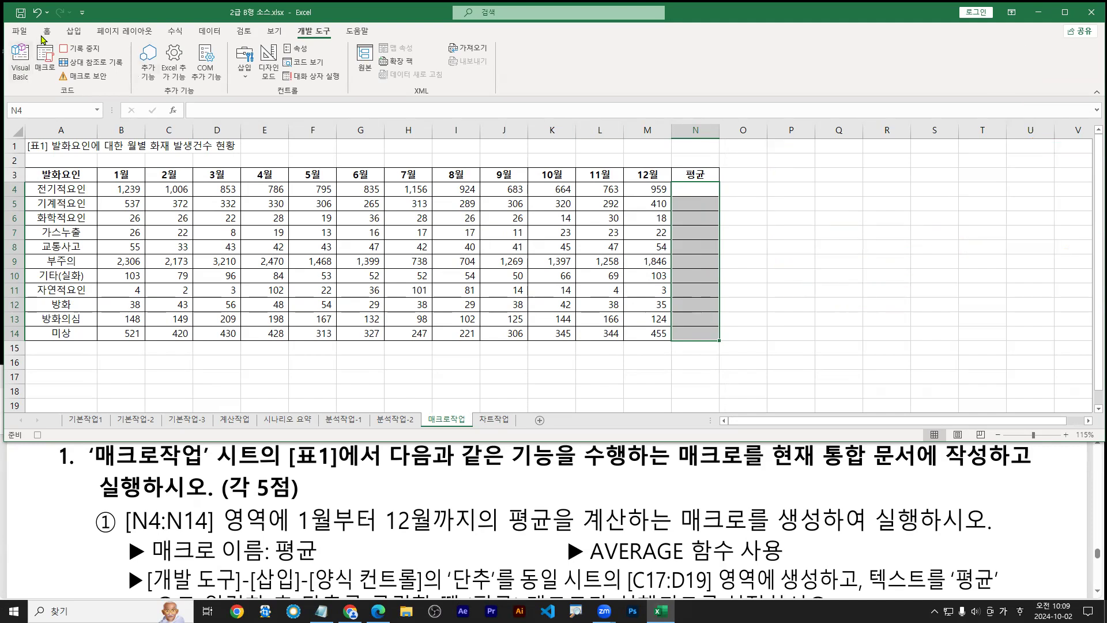
Try AutoSum on N4:N14, then undo the stray average and clear the sums
click(47, 33)
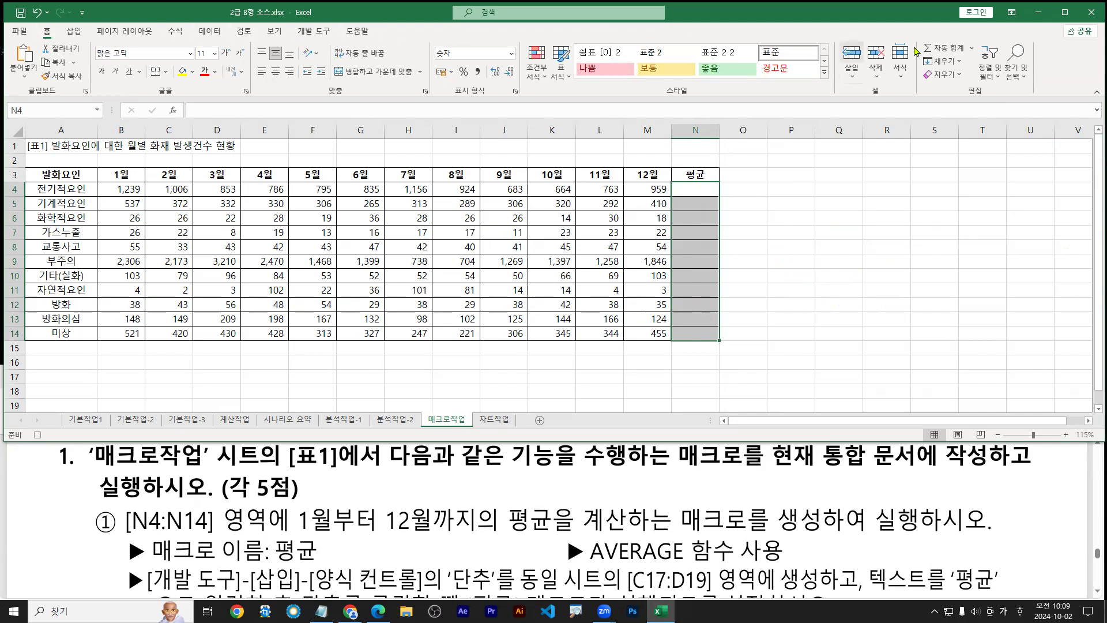
click(967, 54)
click(972, 49)
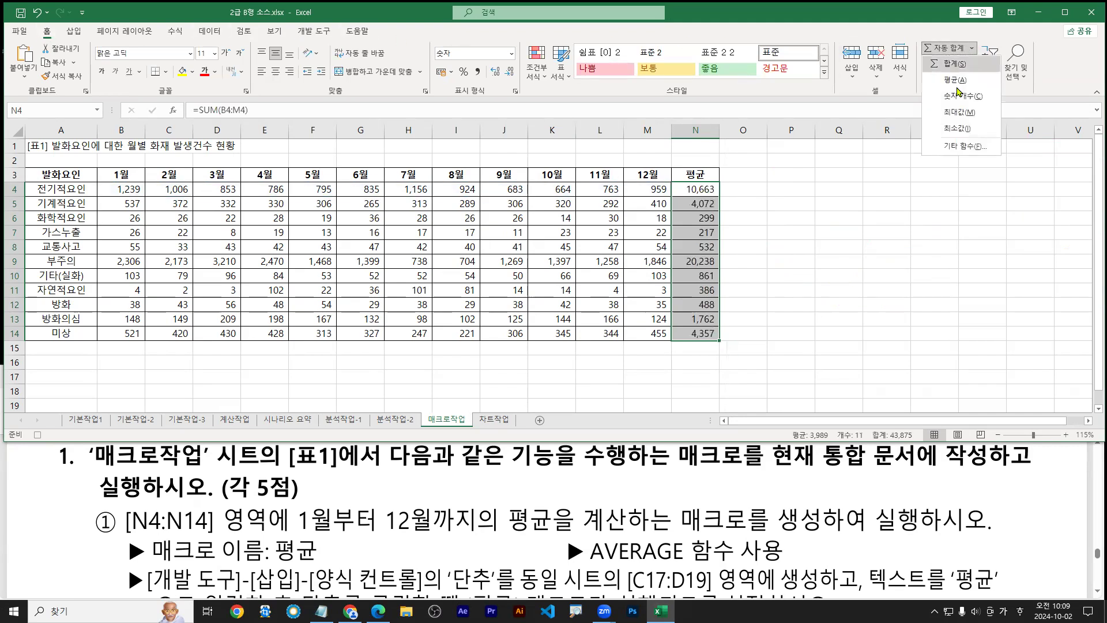
click(961, 84)
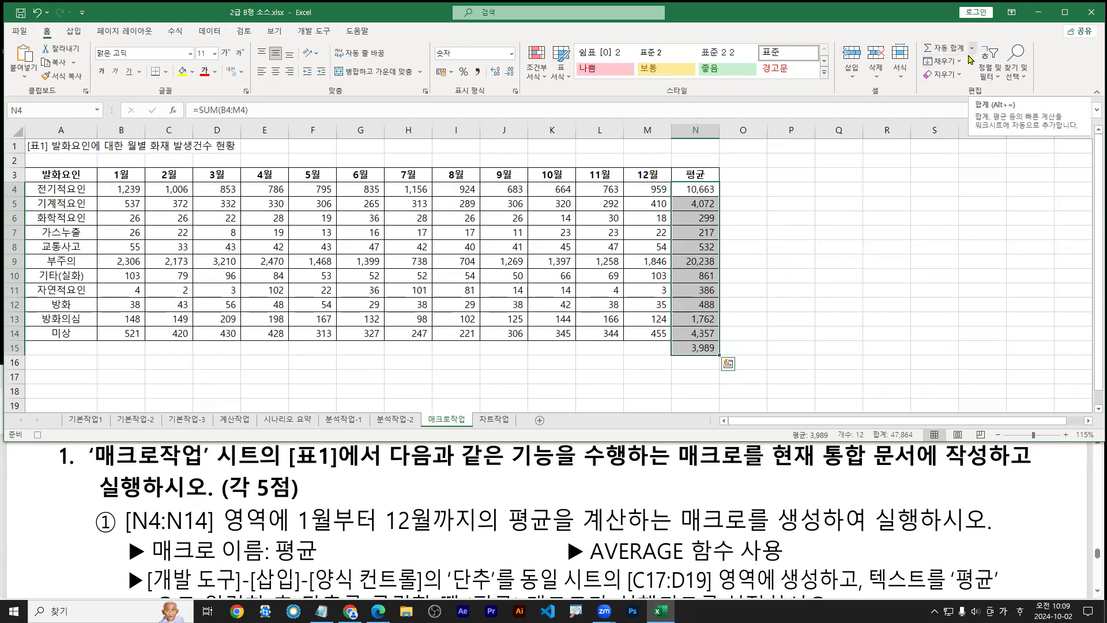
key(ctrl+z)
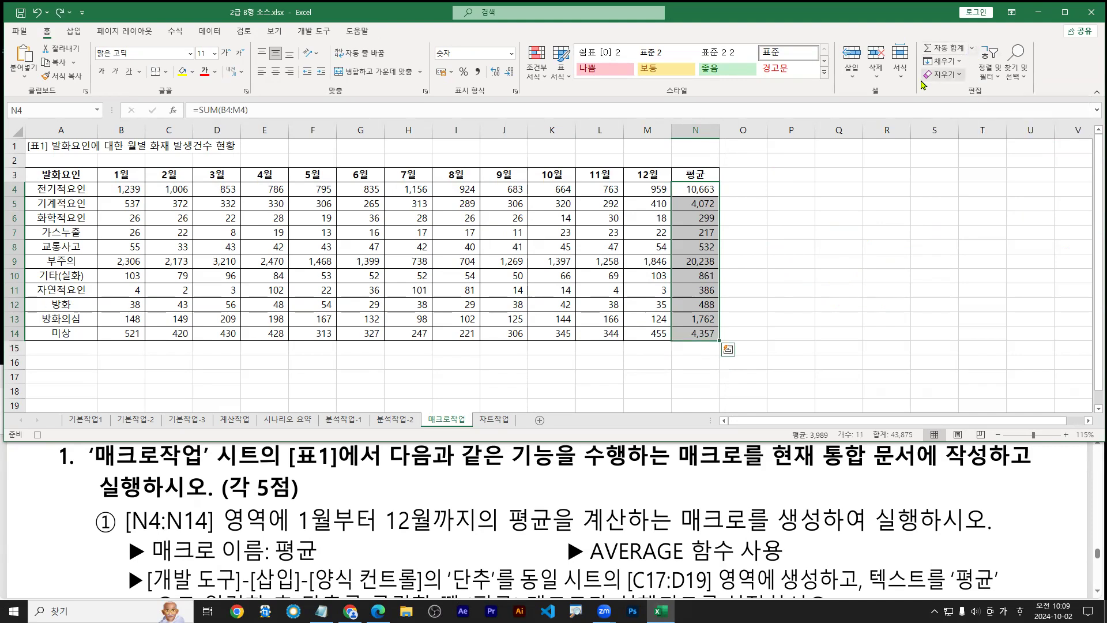
key(Delete)
Fill N4:N14 with each row's monthly average using AutoSum Average, then select F1
click(972, 51)
click(961, 79)
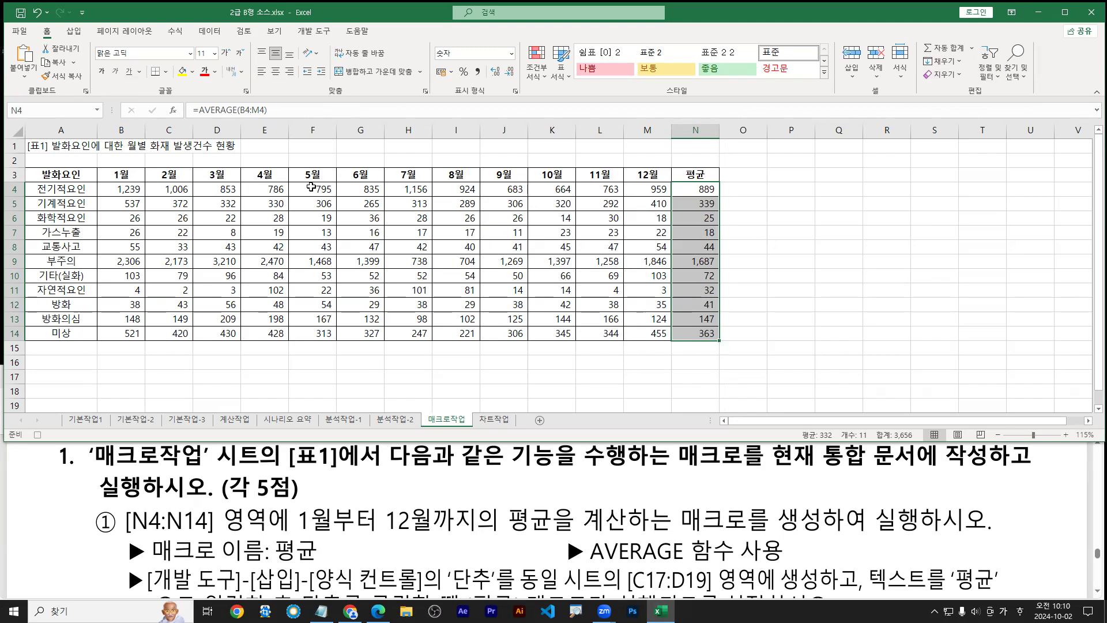
click(311, 149)
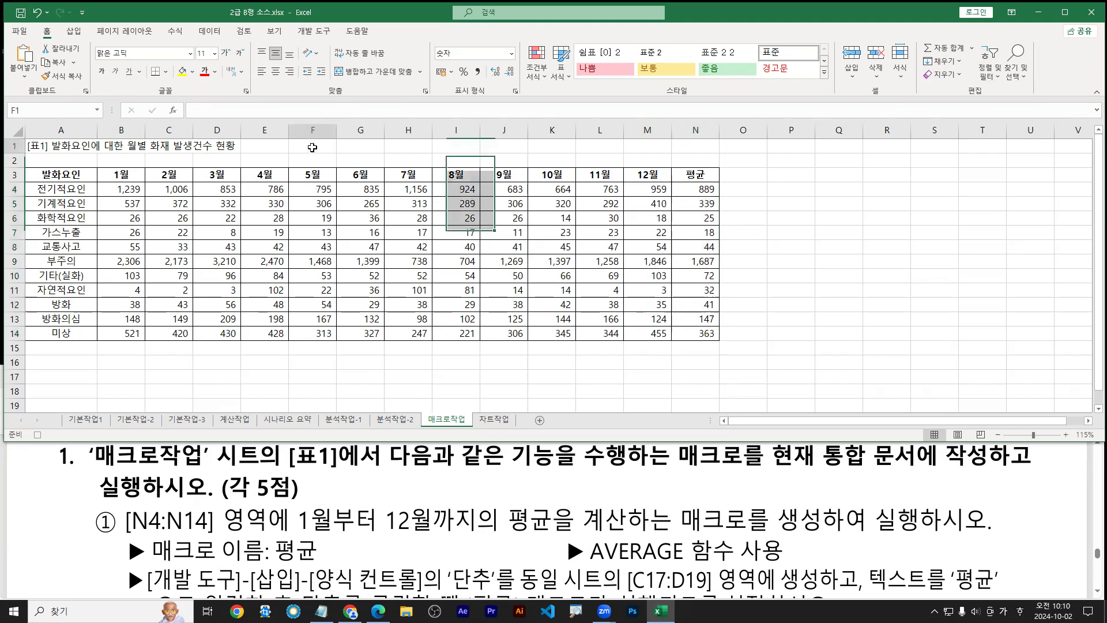
click(314, 31)
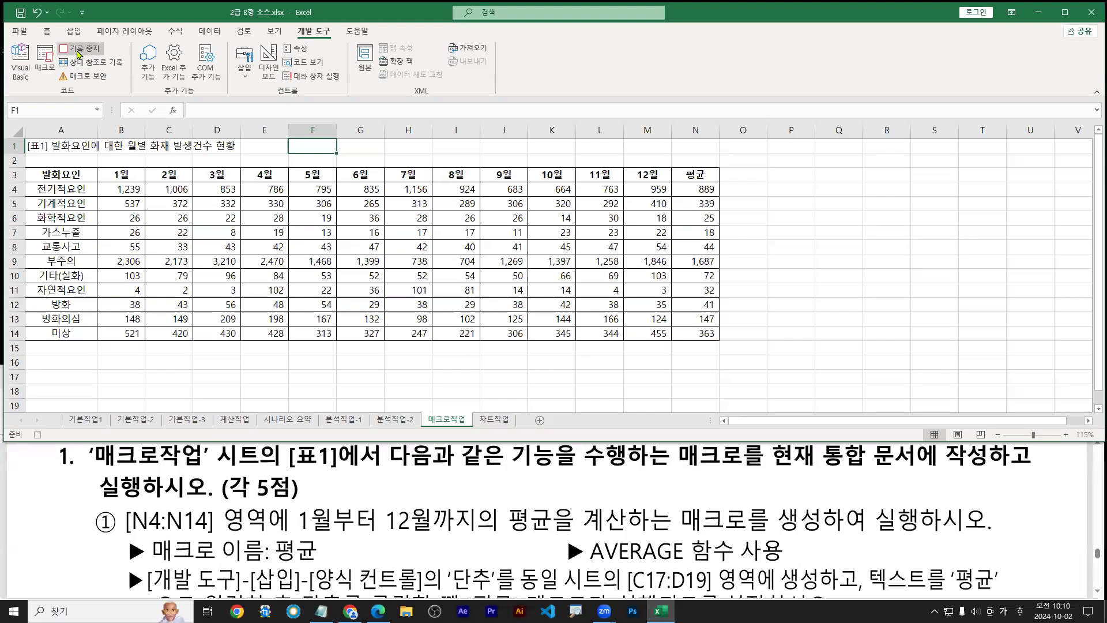
Stop the current macro recording and begin recording a new macro
click(78, 52)
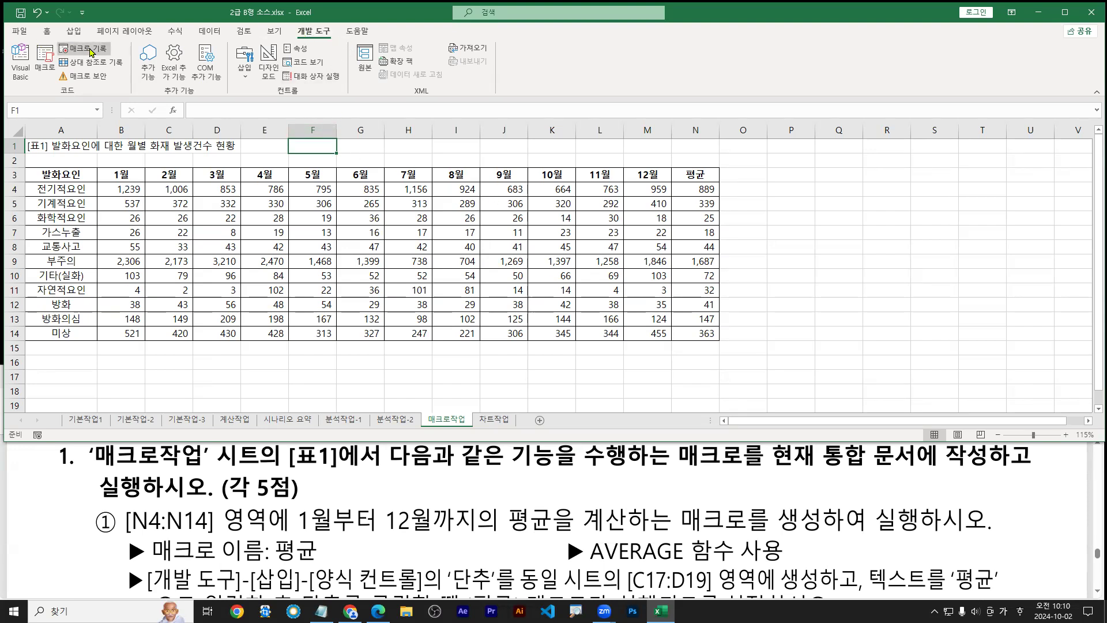
click(89, 51)
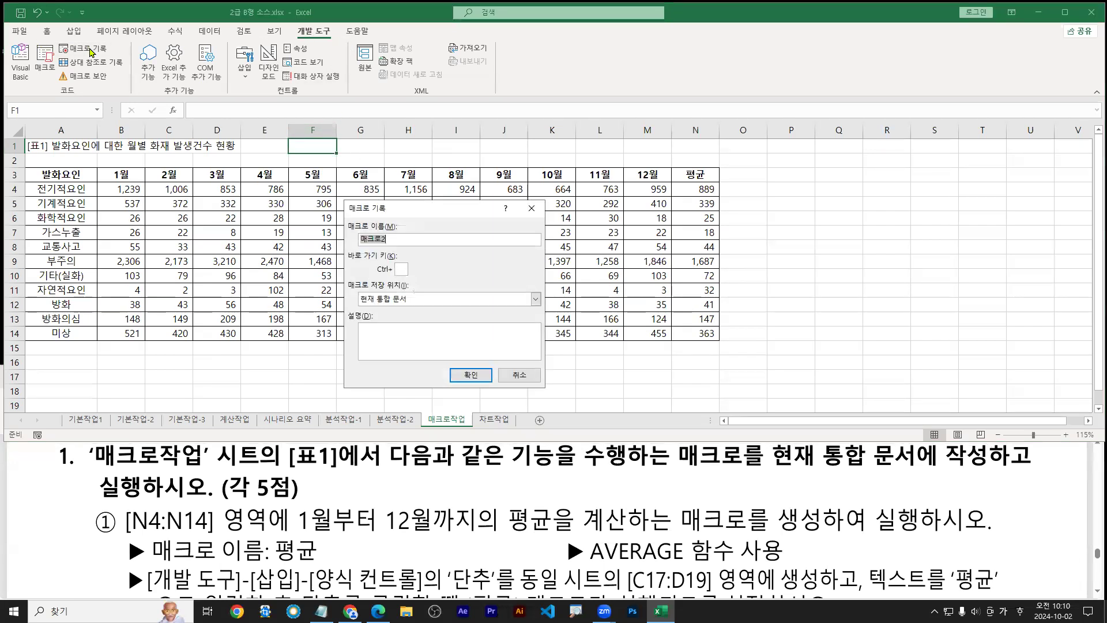
Name the new macro 평균 and confirm replacing the existing 평균 macro
text(평균)
click(470, 378)
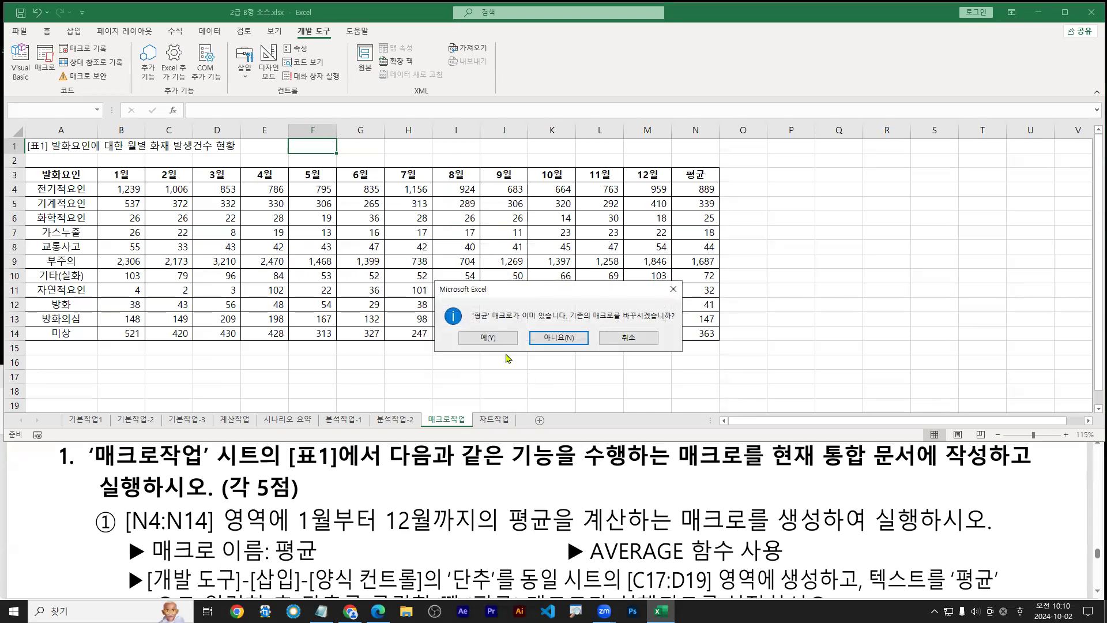
click(490, 340)
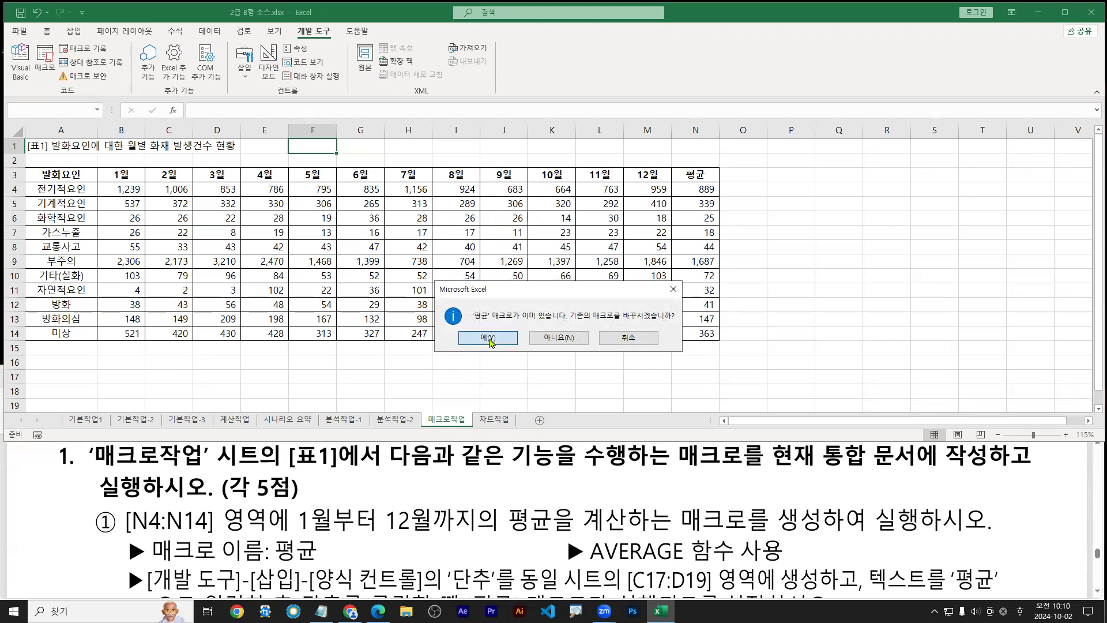
Clear N4:N14, refill them with row averages via Alt+H+U+A, select F1, and stop recording
drag(702, 191, 703, 328)
key(Delete)
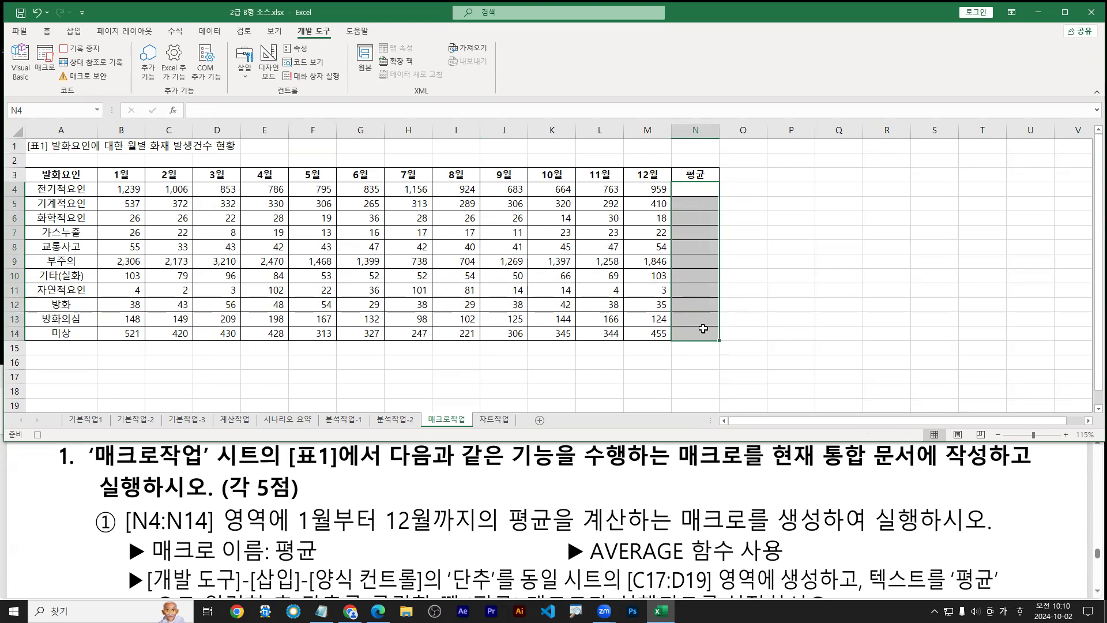
key(alt)
key(h)
key(u)
key(a)
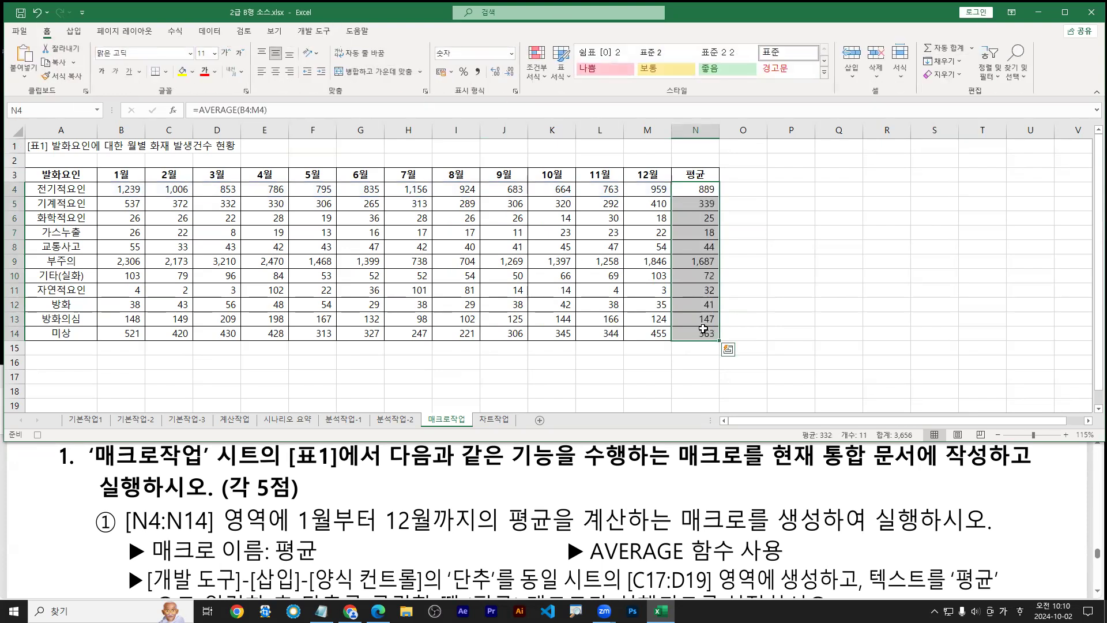
click(316, 33)
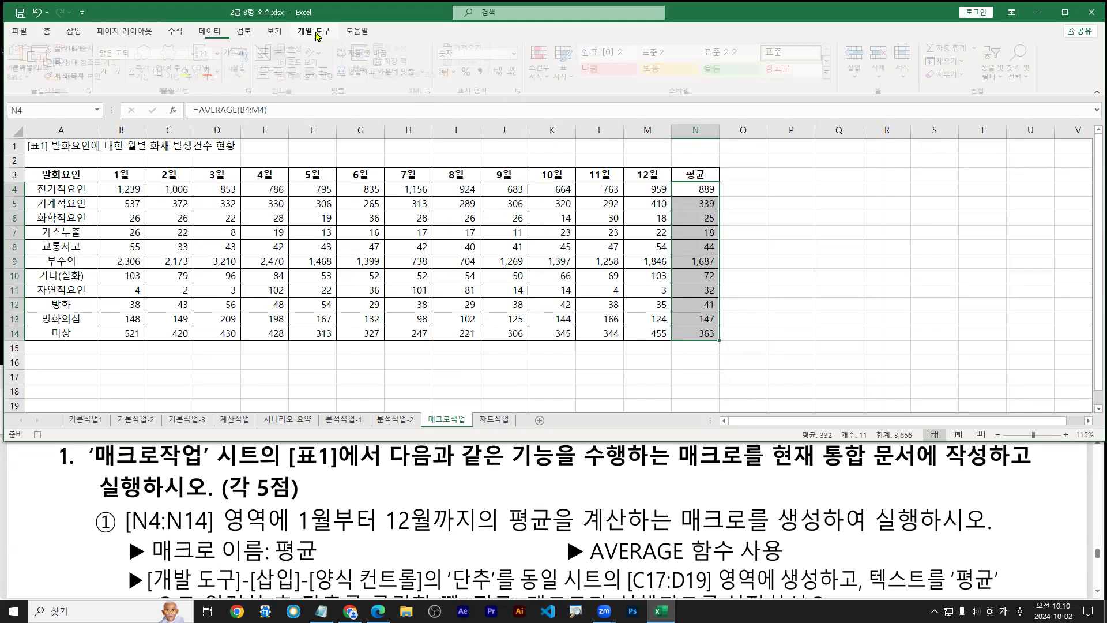
click(317, 146)
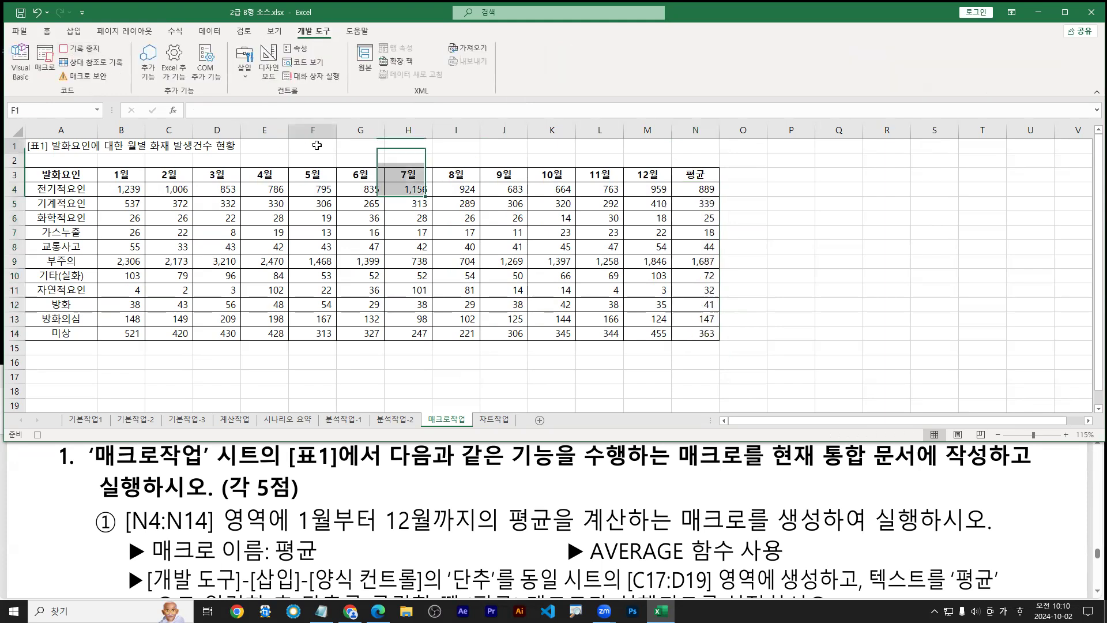
click(91, 50)
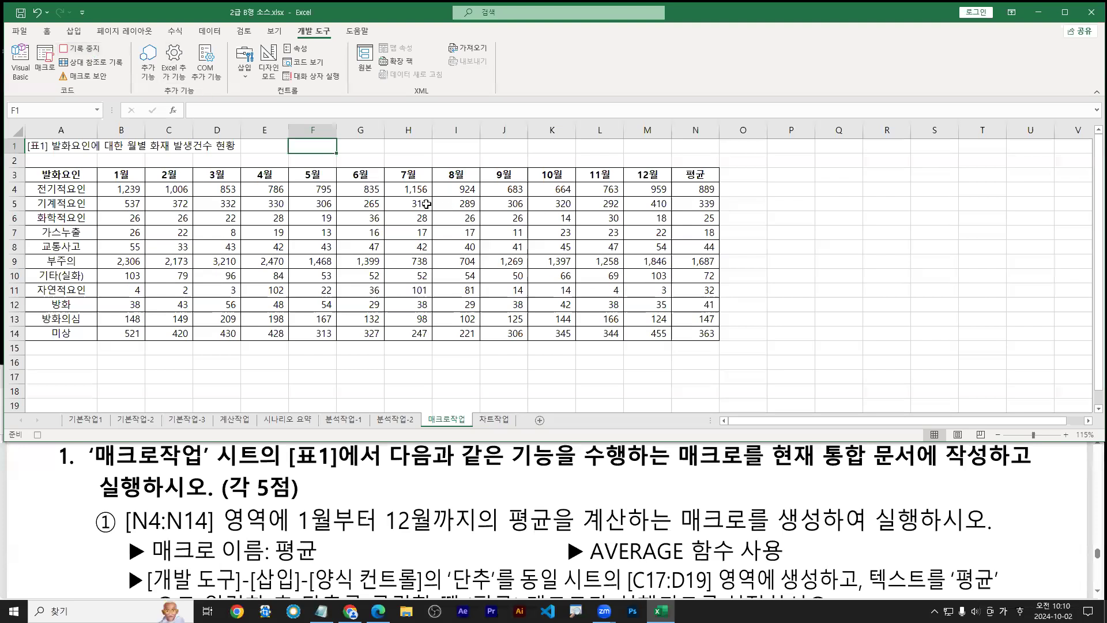
click(83, 51)
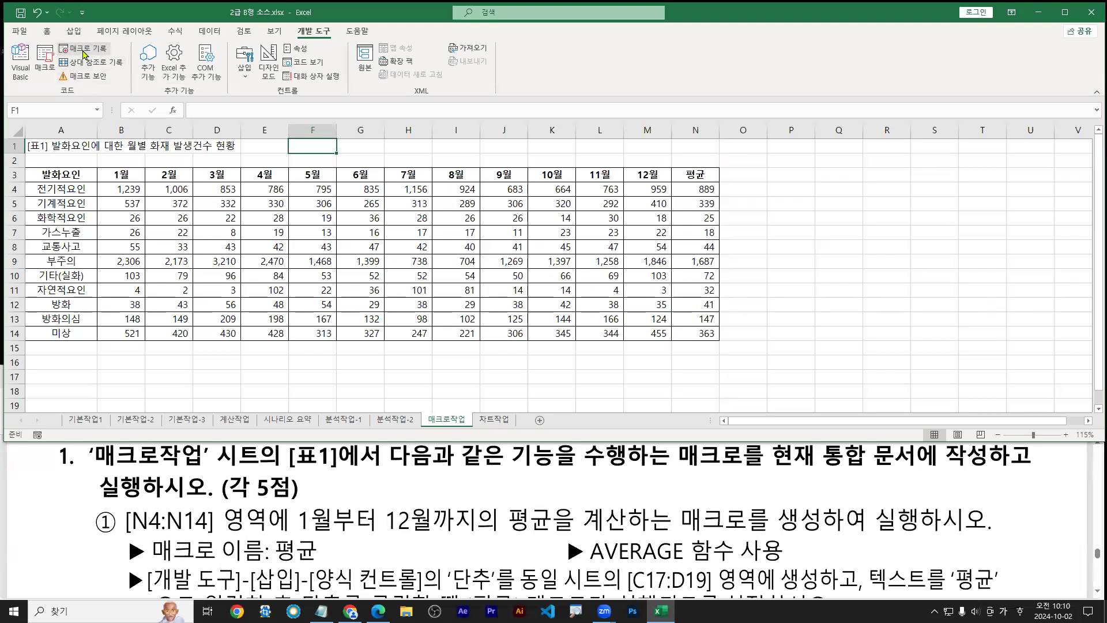
Underline the button-insertion instruction in the task PDF
click(314, 546)
scroll(346, 543, down, 1)
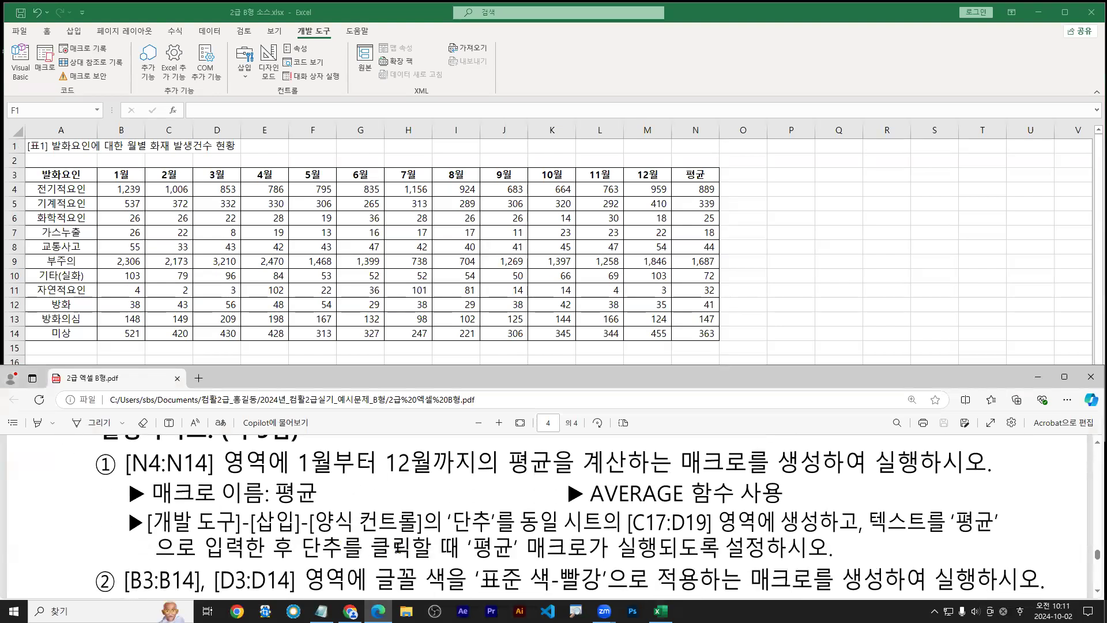
mouse_move(158, 537)
mouse_down()
mouse_move(863, 535)
mouse_move(812, 534)
mouse_up()
key(Escape)
Clear N4:N14, select F1, and start recording a macro named 평균, replacing the old one
drag(695, 192, 697, 332)
key(Delete)
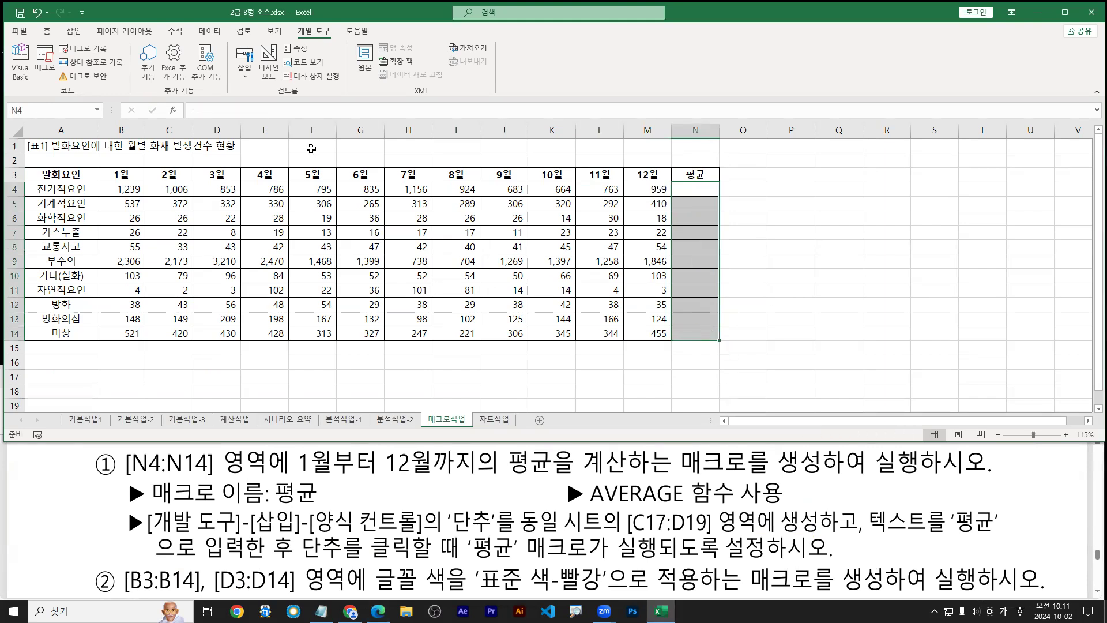
click(311, 149)
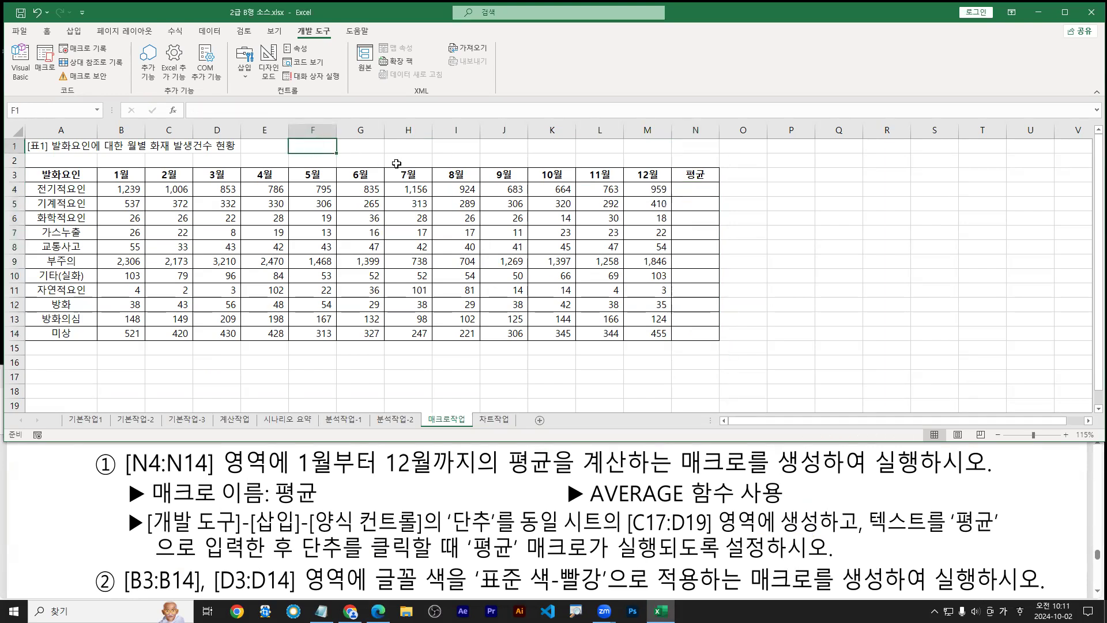
click(90, 52)
text(ㅍ규)
key(Return)
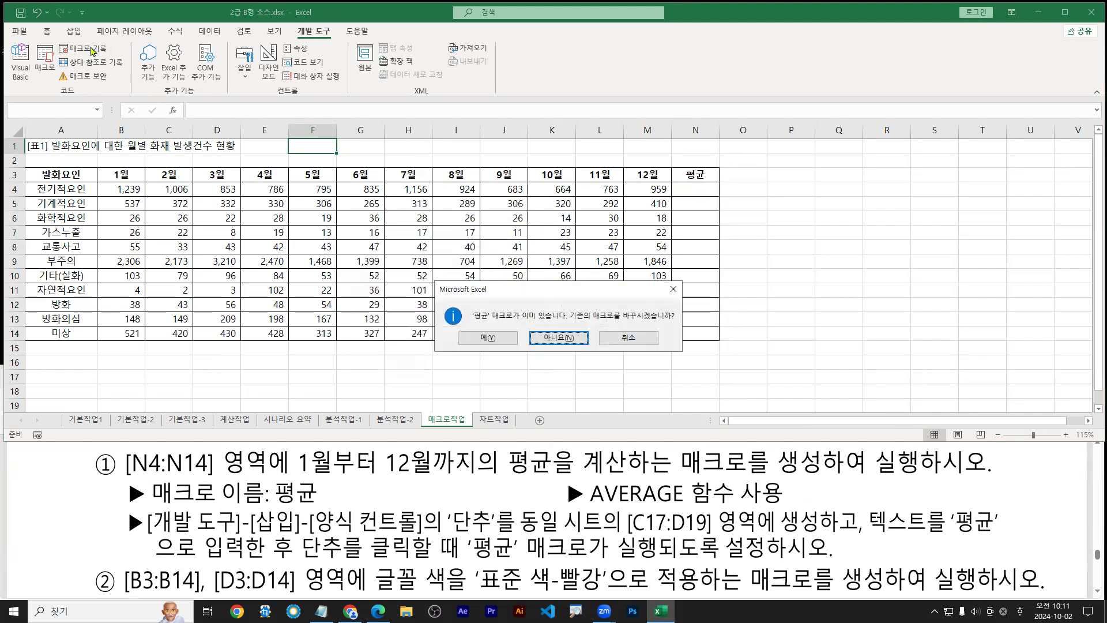
key(Return)
Fill N4:N14 with each row's average via Alt+H+U+A and return to cell F1
drag(695, 194, 700, 336)
key(alt)
key(h)
key(u)
key(a)
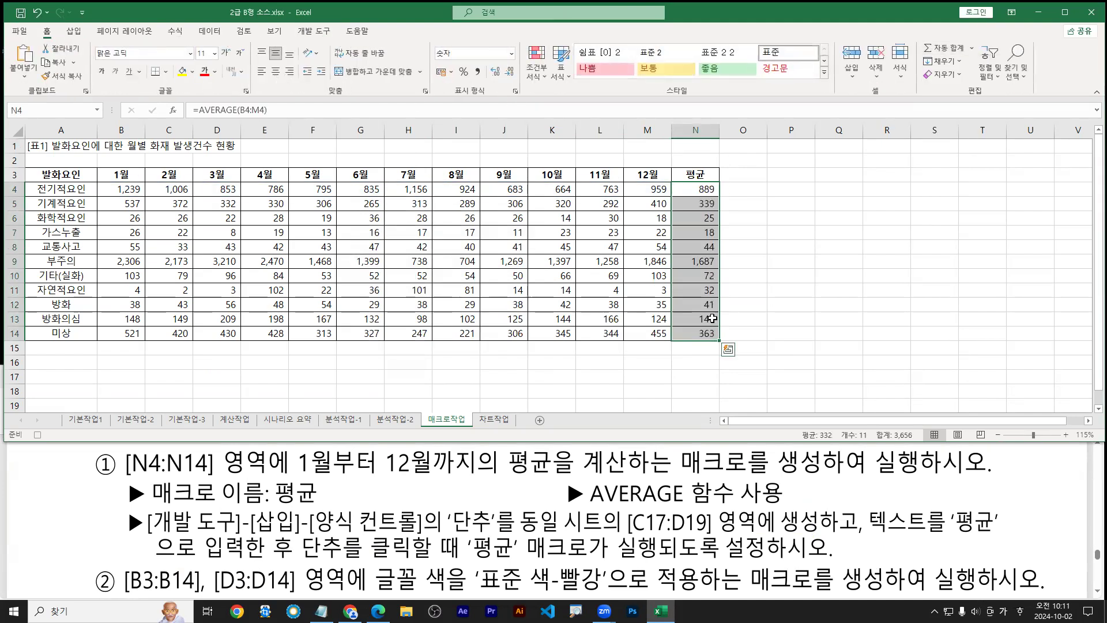
click(312, 145)
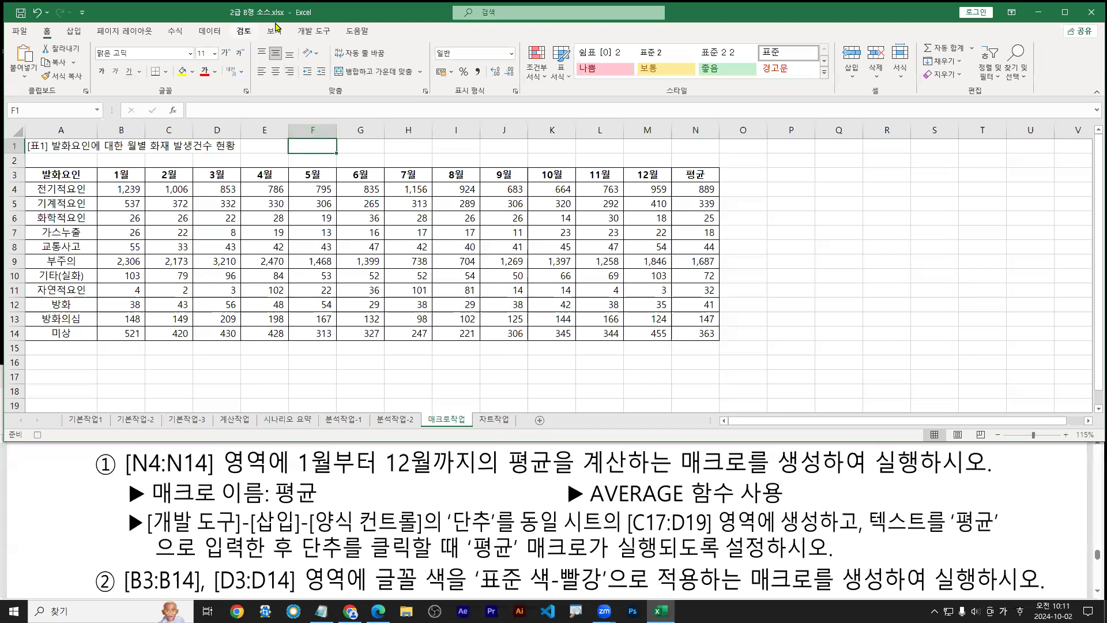
click(306, 32)
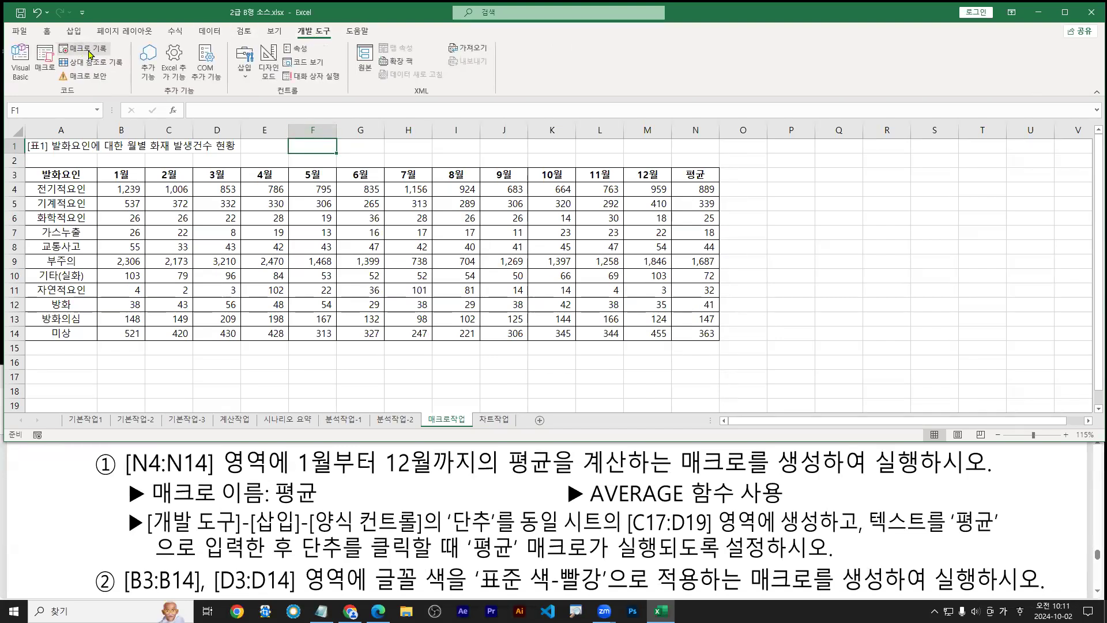
drag(154, 535, 428, 536)
drag(633, 536, 736, 537)
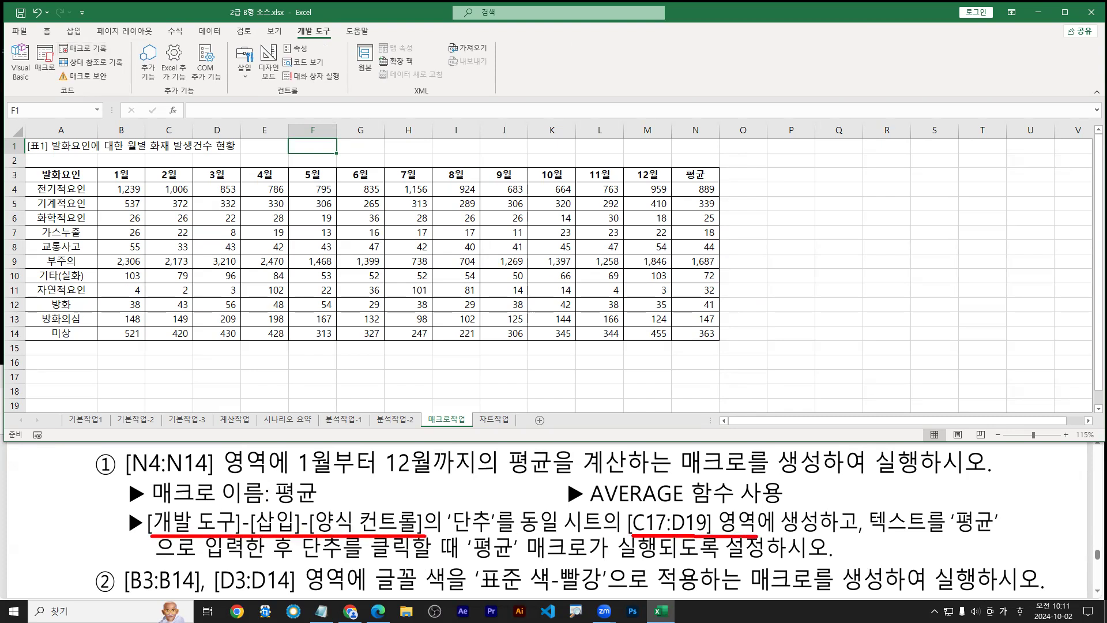
drag(757, 537, 632, 535)
key(Escape)
drag(168, 379, 224, 400)
scroll(222, 381, down, 1)
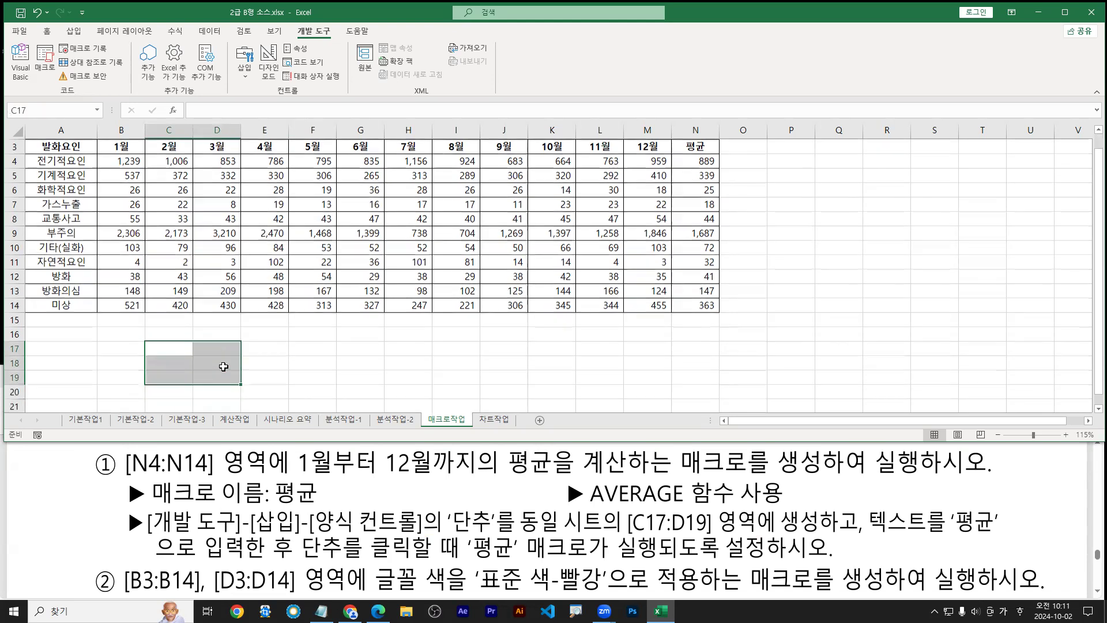
drag(162, 331, 221, 360)
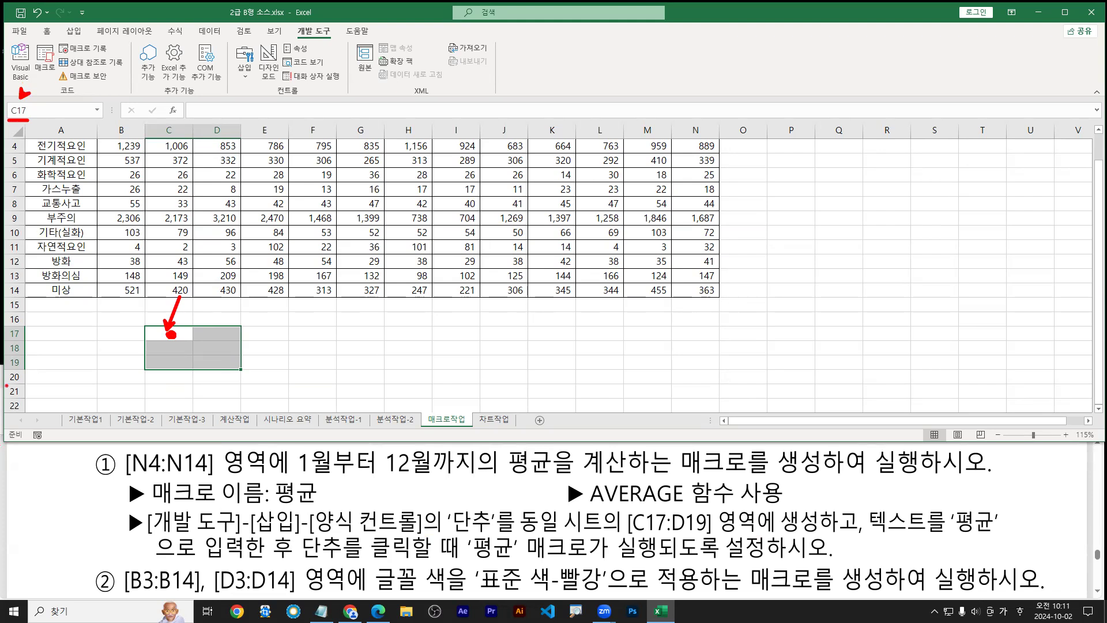
drag(143, 323, 241, 373)
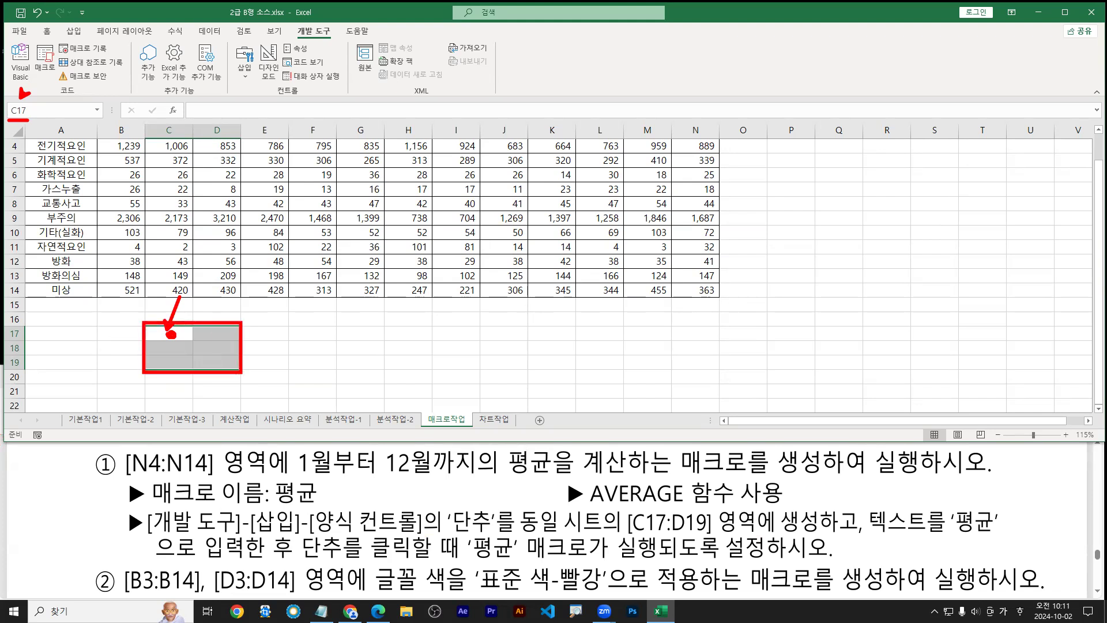
key(Escape)
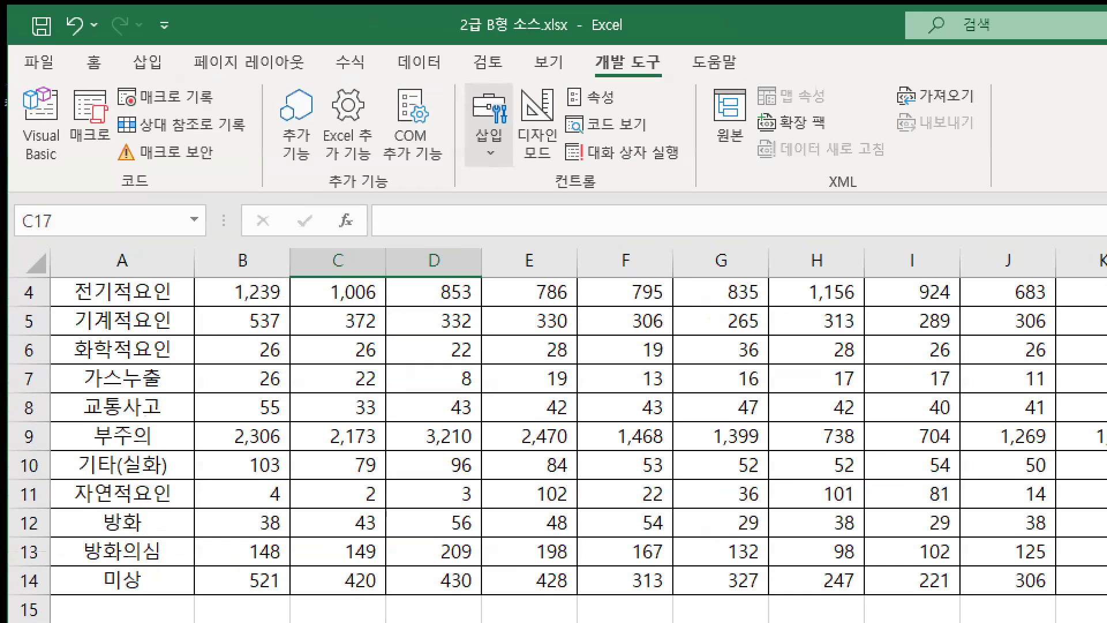
Choose the Form Controls button from the Developer Insert gallery
drag(582, 39, 684, 86)
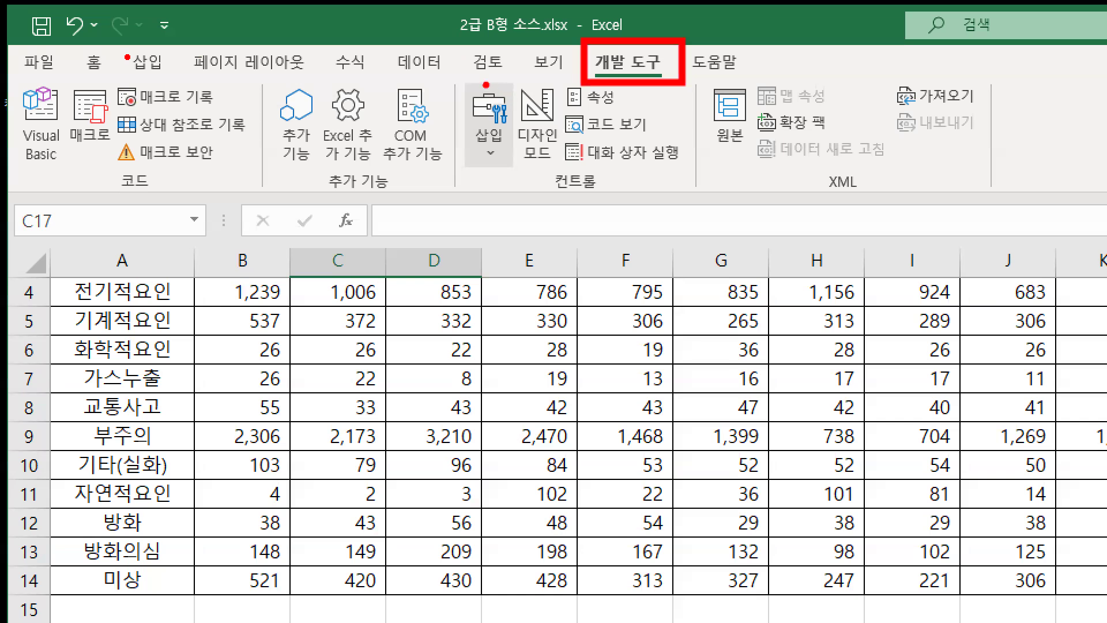
drag(447, 80, 707, 198)
key(b)
drag(478, 145, 501, 144)
click(489, 133)
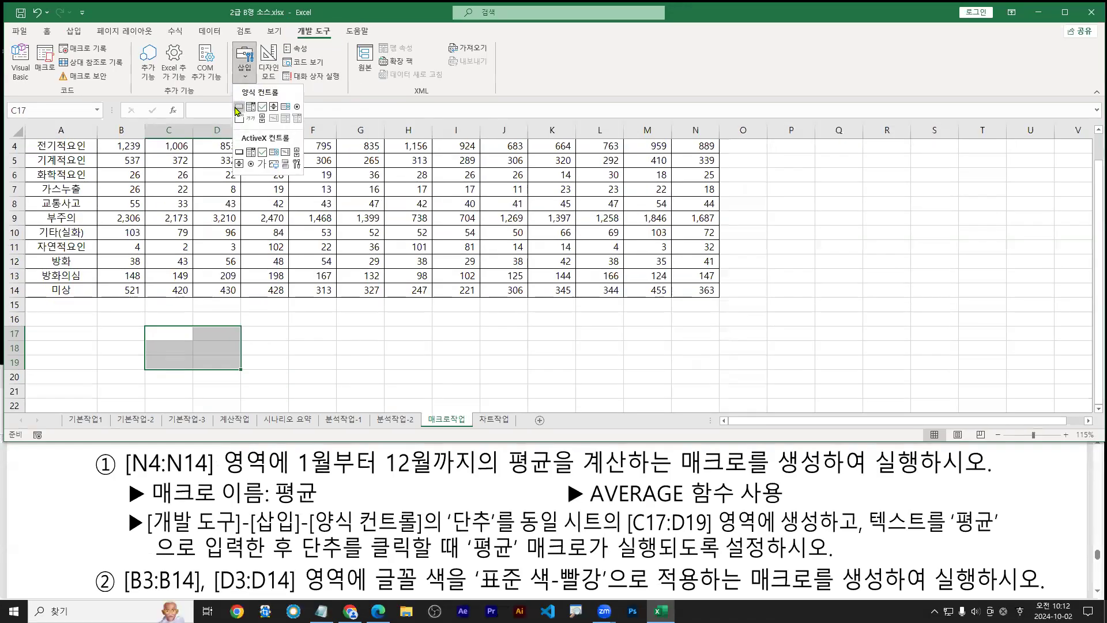
click(478, 184)
Draw the button so it covers cells C17:D19
mouse_move(138, 322)
mouse_down()
mouse_move(169, 324)
mouse_move(151, 352)
mouse_up()
text(ta)
text(lt)
key(Escape)
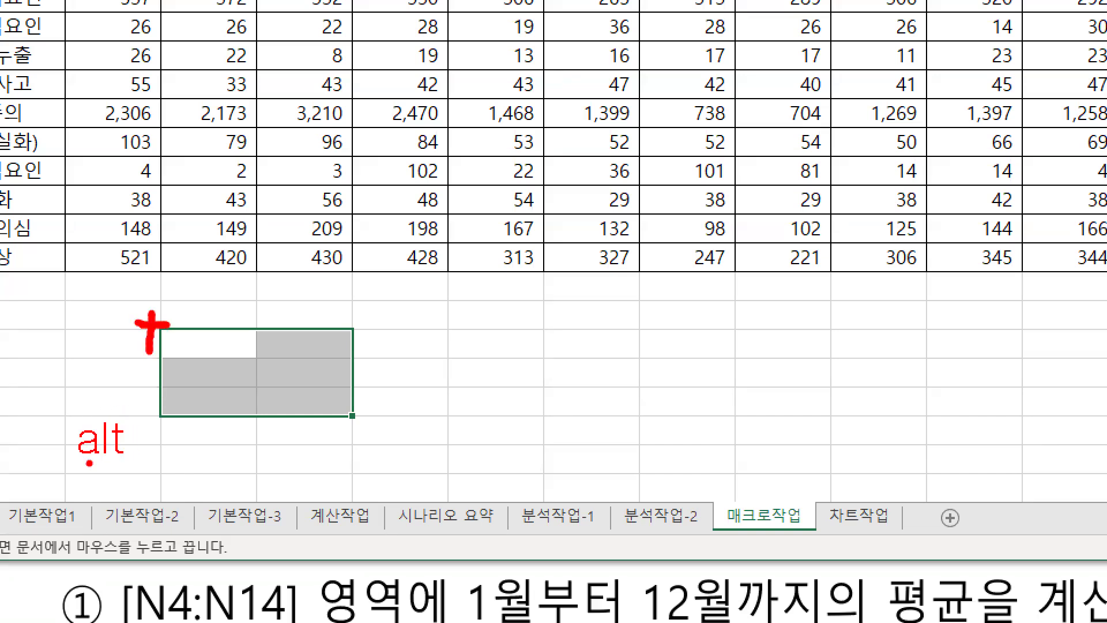
mouse_move(92, 483)
mouse_down()
mouse_move(120, 478)
mouse_move(107, 550)
mouse_up()
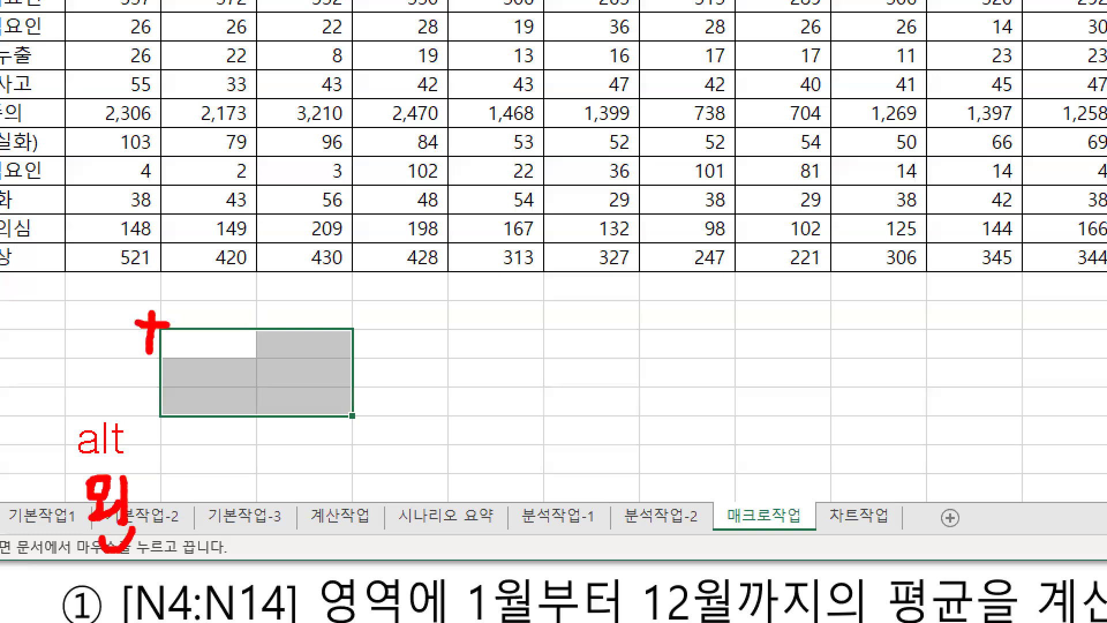
drag(58, 410, 141, 473)
drag(169, 342, 346, 411)
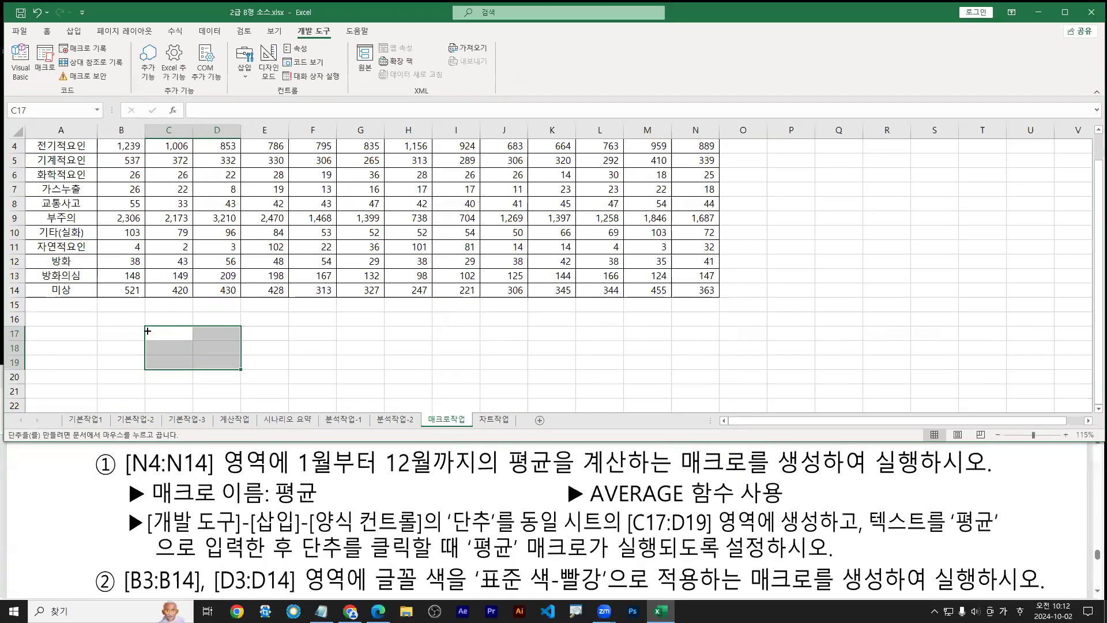
drag(161, 330, 342, 422)
drag(235, 374, 235, 374)
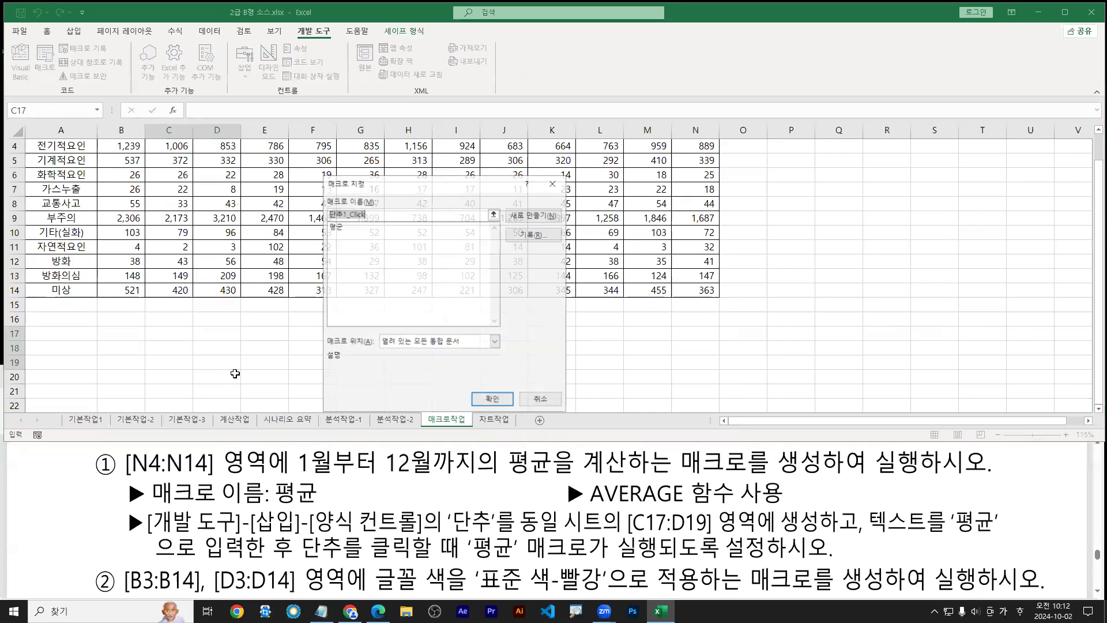
Assign the 평균 macro to the button and change its caption from 단추 1 to 평균
click(336, 231)
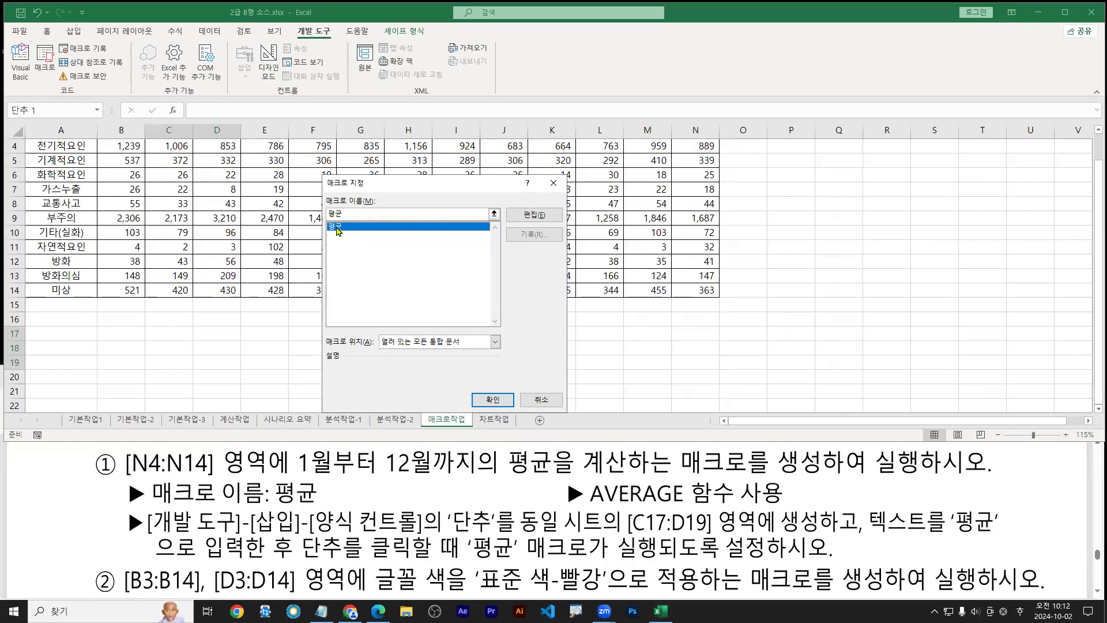
double_click(337, 226)
click(180, 347)
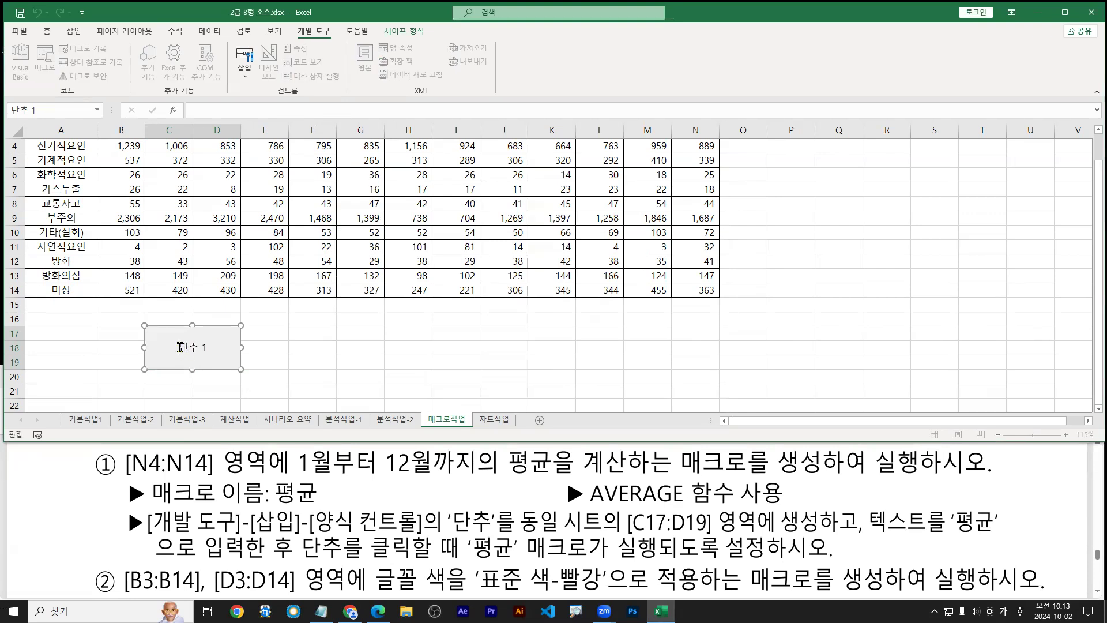
drag(179, 347, 212, 346)
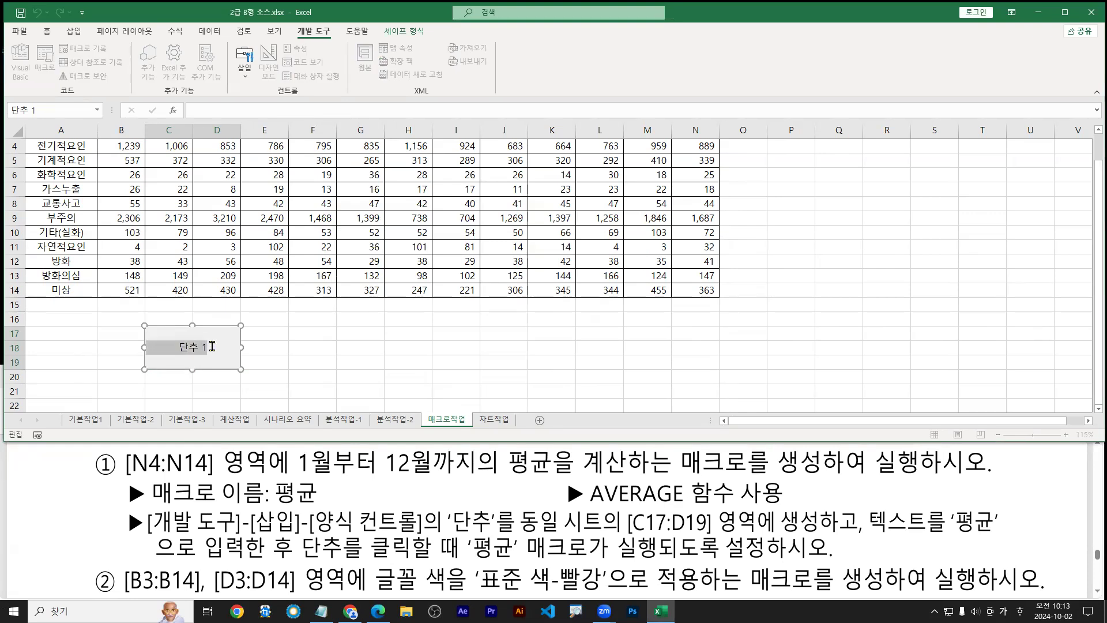
click(189, 344)
drag(181, 345, 225, 349)
text(평균)
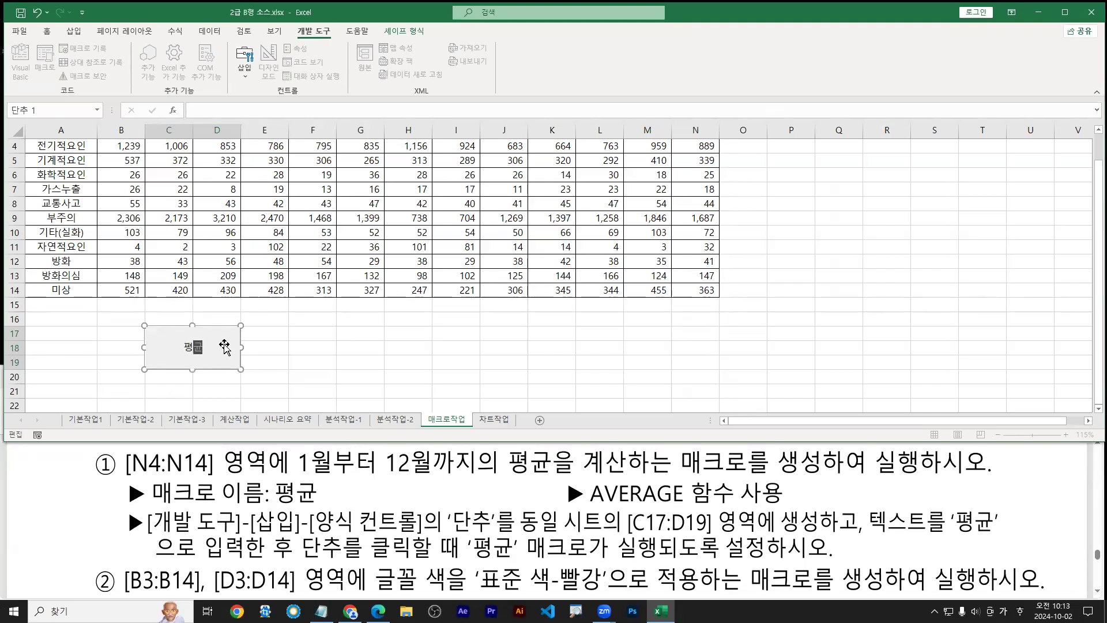
click(224, 347)
mouse_move(204, 359)
mouse_down()
mouse_move(181, 362)
mouse_move(203, 333)
mouse_move(207, 356)
mouse_up()
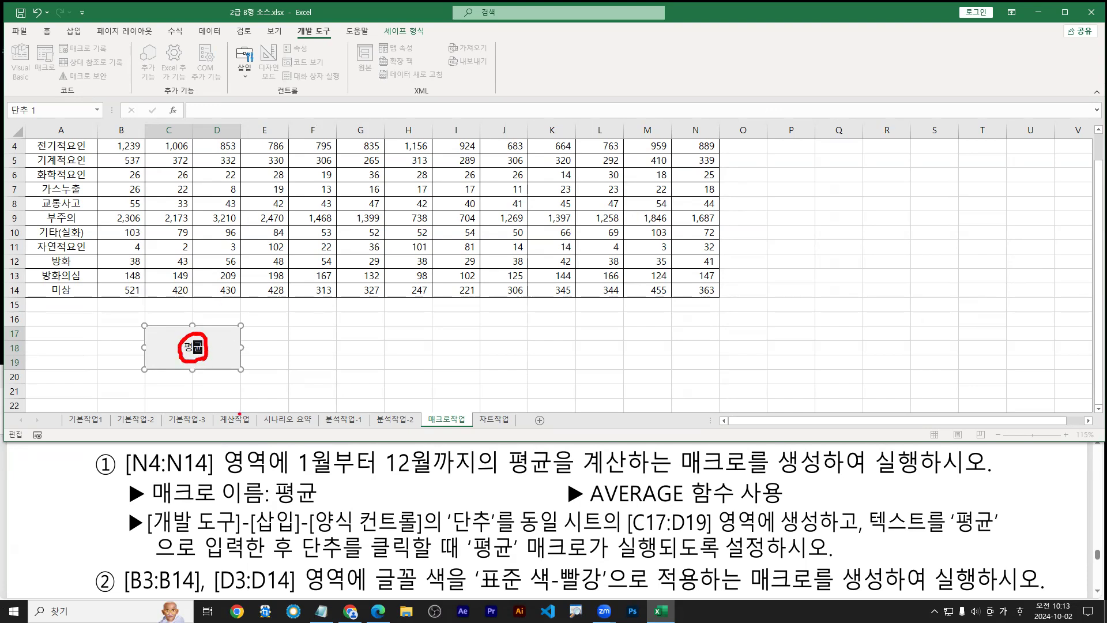
key(Escape)
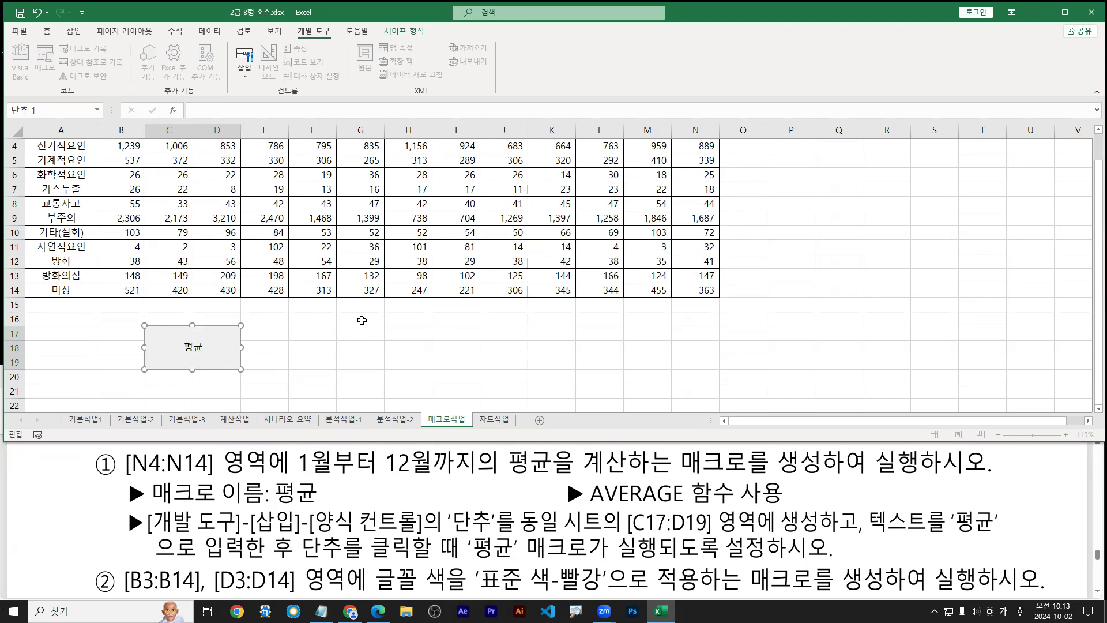
click(408, 320)
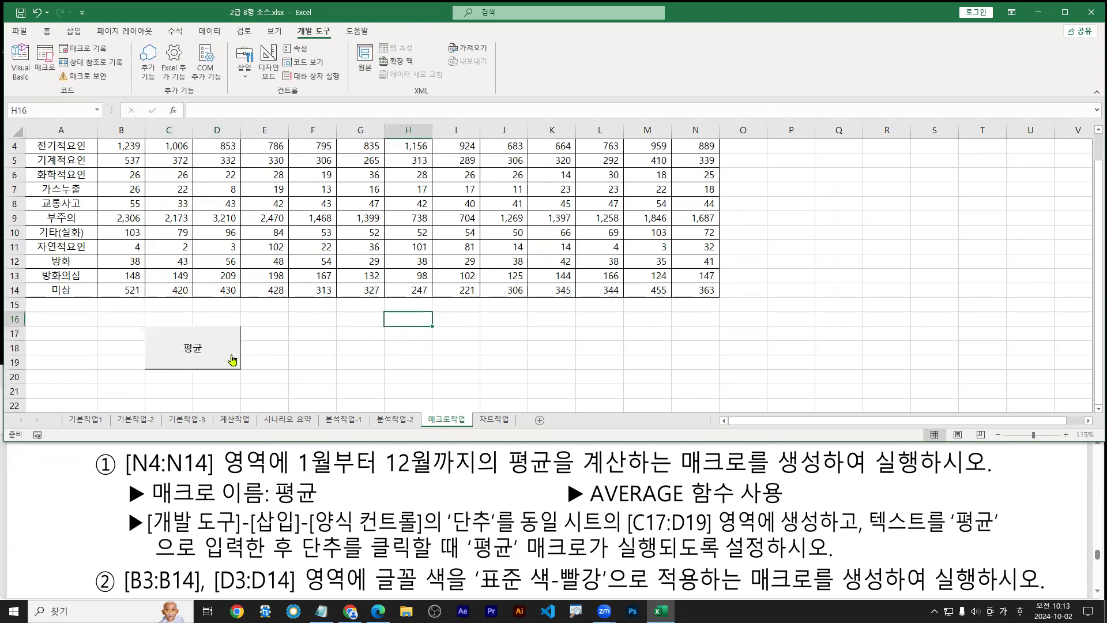
Maximize Excel and adjust the 평균 button, undoing an accidental resize
click(214, 349)
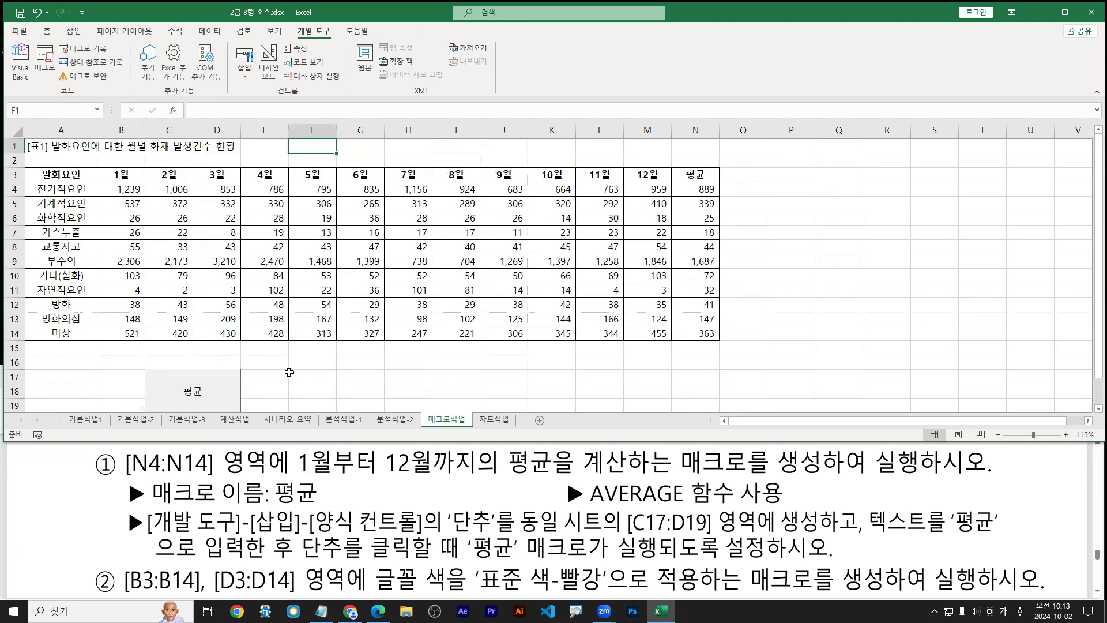
double_click(398, 17)
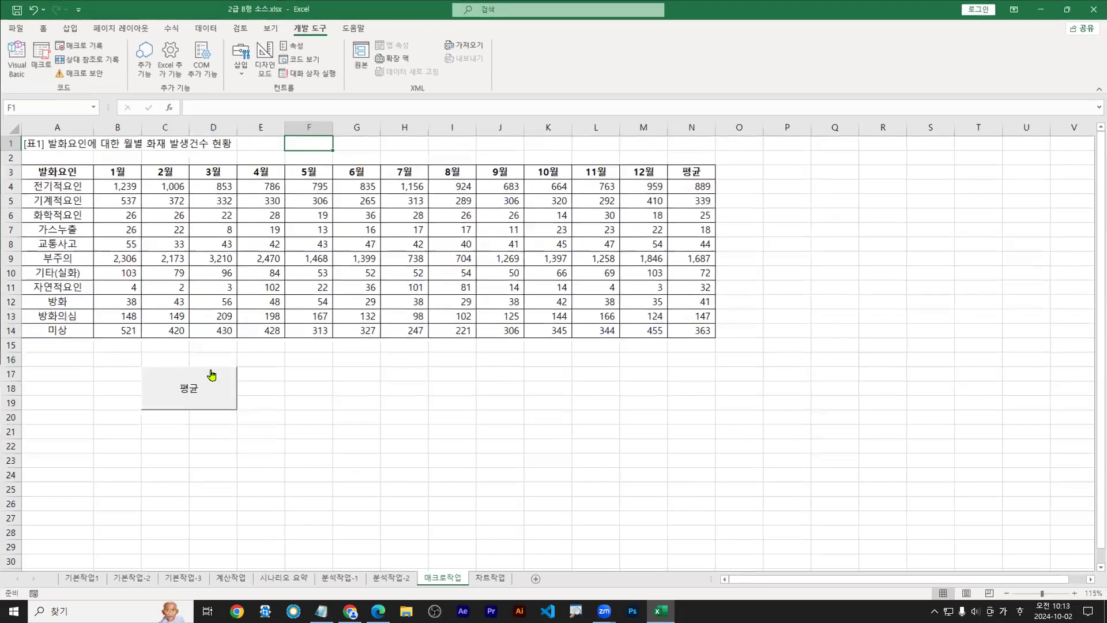
right_click(203, 389)
key(Down)
key(Down)
key(Down)
key(Down)
key(Return)
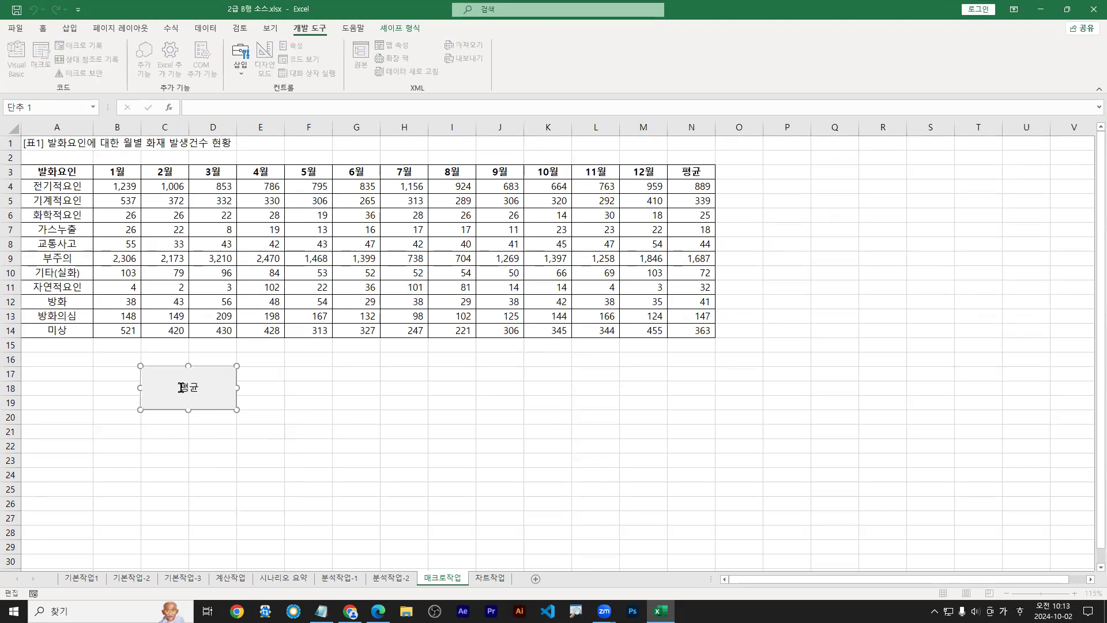
drag(180, 387, 206, 387)
click(405, 374)
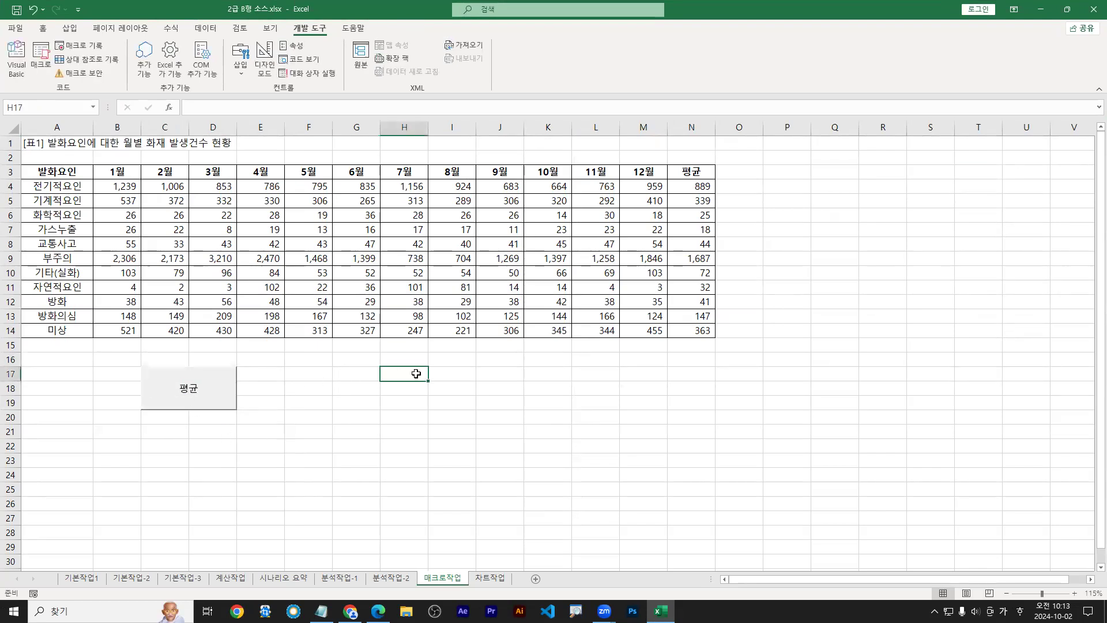
right_click(197, 398)
right_click(185, 390)
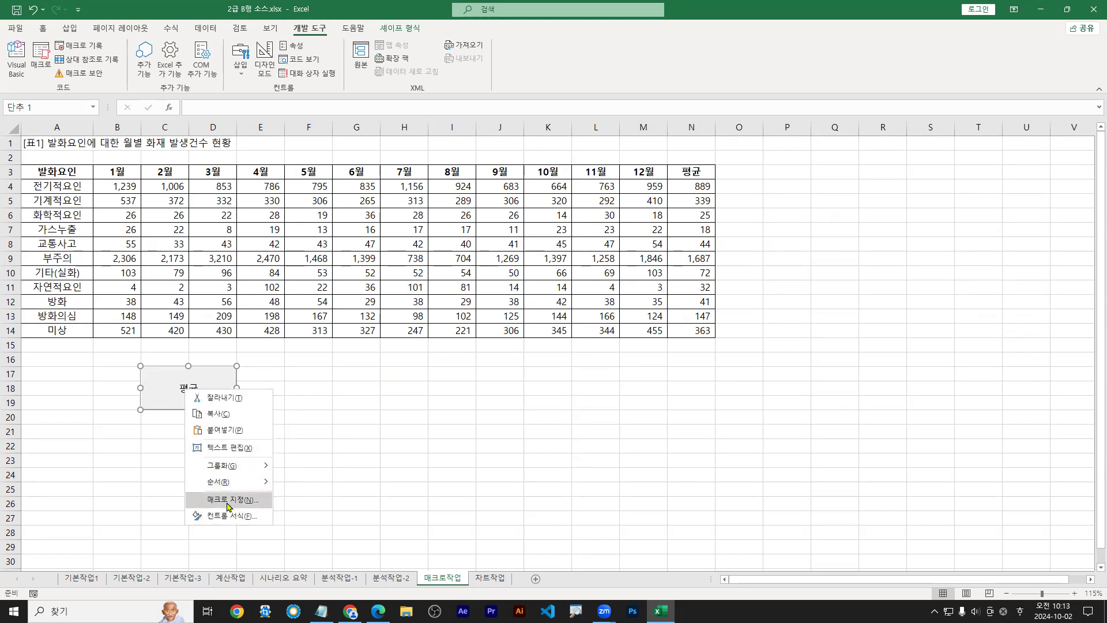
click(369, 375)
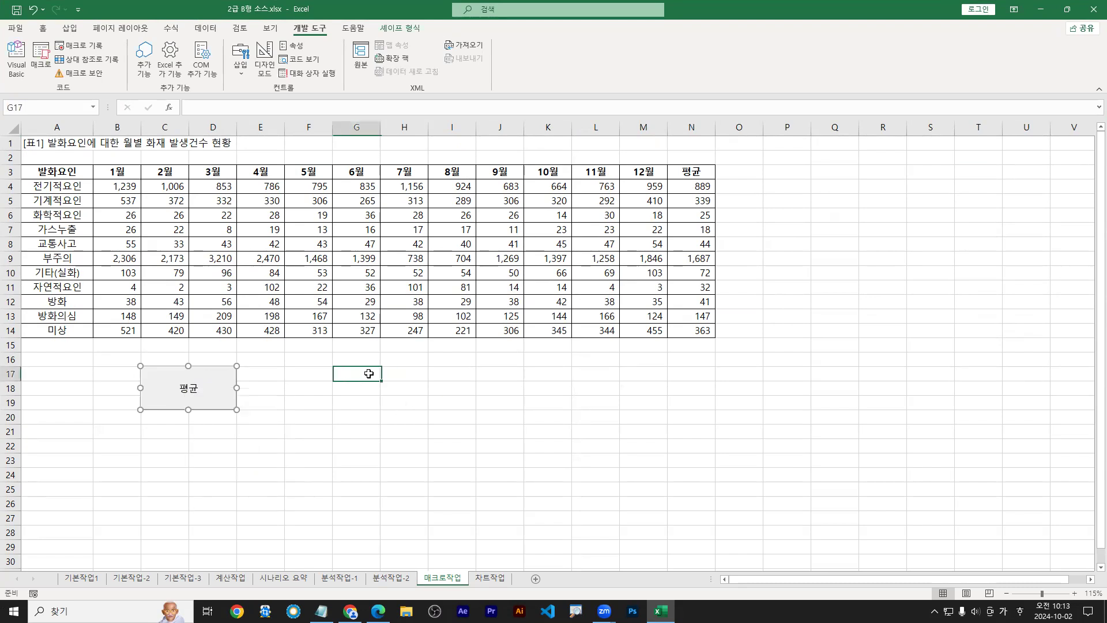
right_click(214, 384)
click(189, 404)
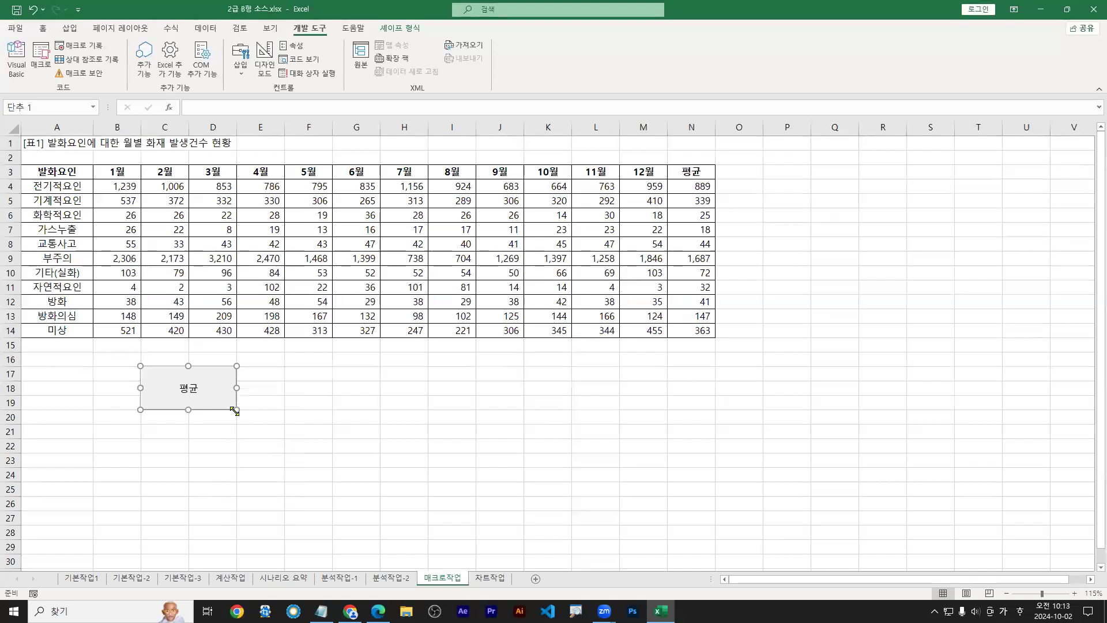
drag(234, 410, 187, 393)
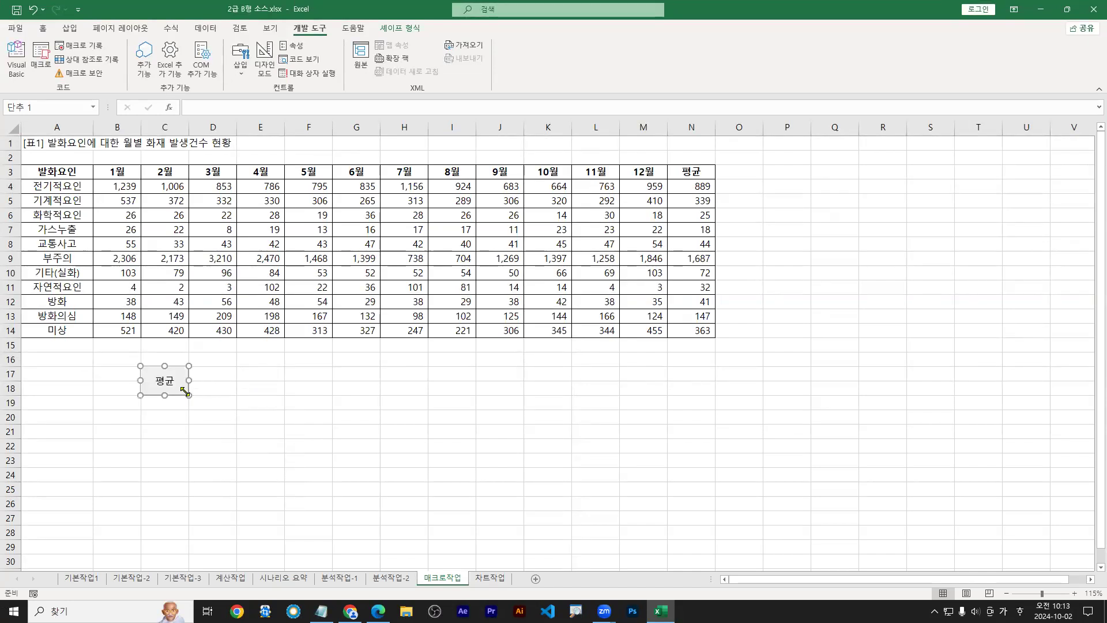
key(ctrl+z)
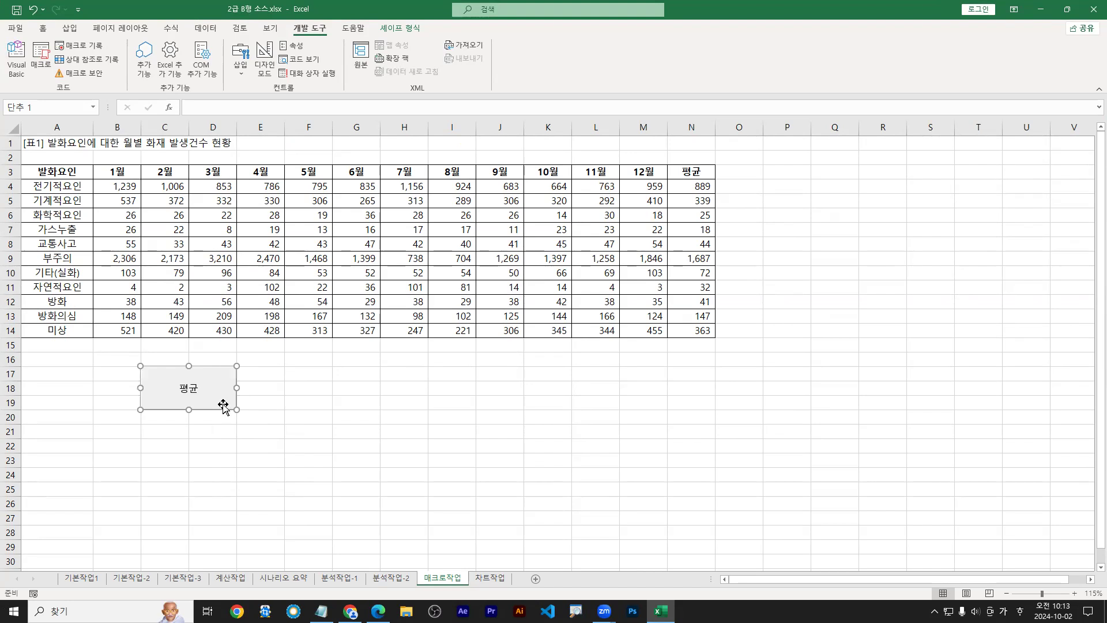
key(Escape)
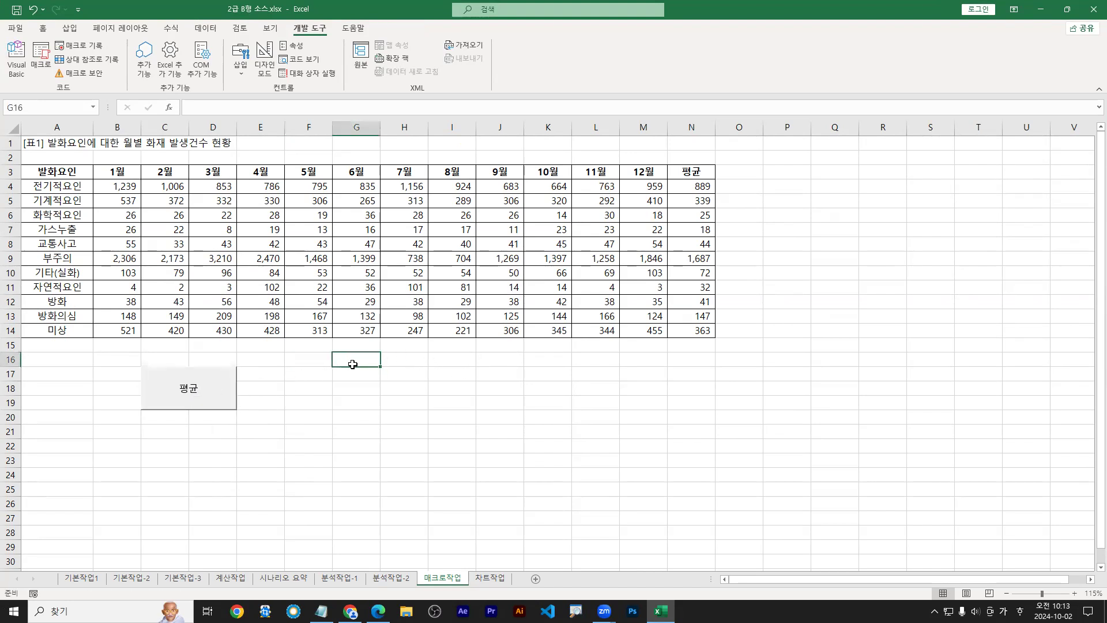
Clear the averages from N4:N14
drag(689, 185, 704, 329)
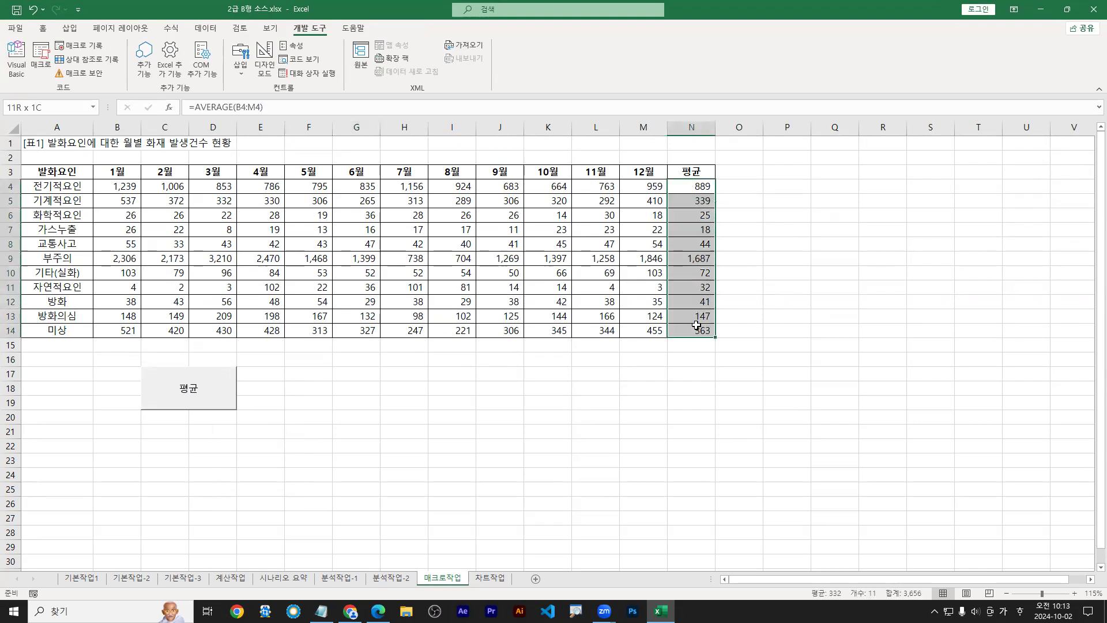
drag(697, 186, 701, 321)
key(Delete)
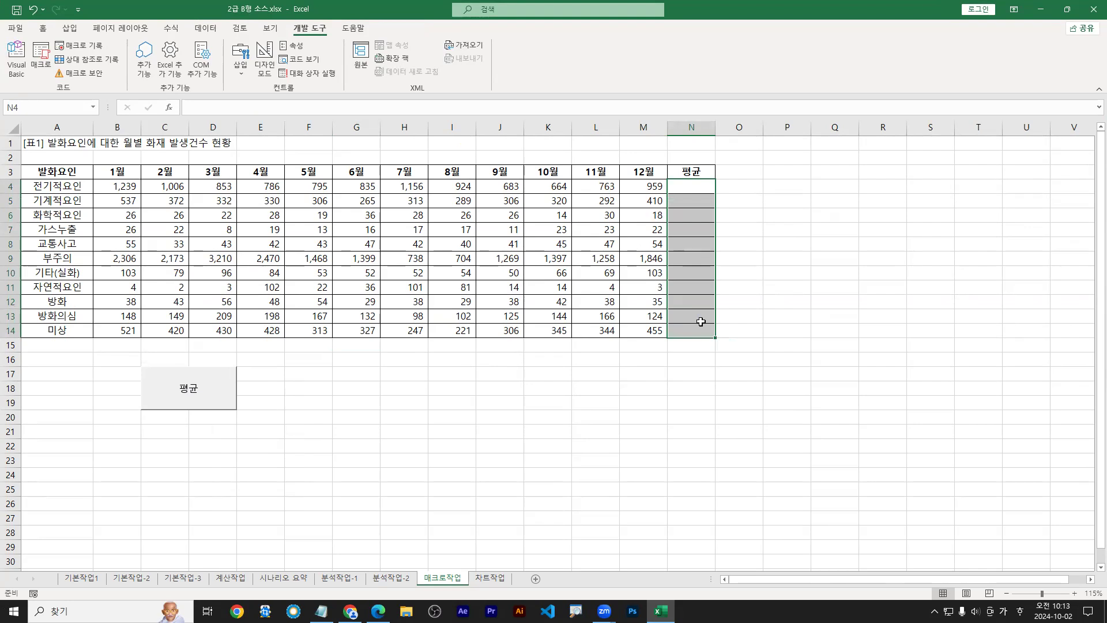
drag(707, 192, 687, 277)
text(delete)
key(Escape)
key(Escape)
Run the 평균 button and confirm N4 holds the AVERAGE formula, then restore the window
click(199, 394)
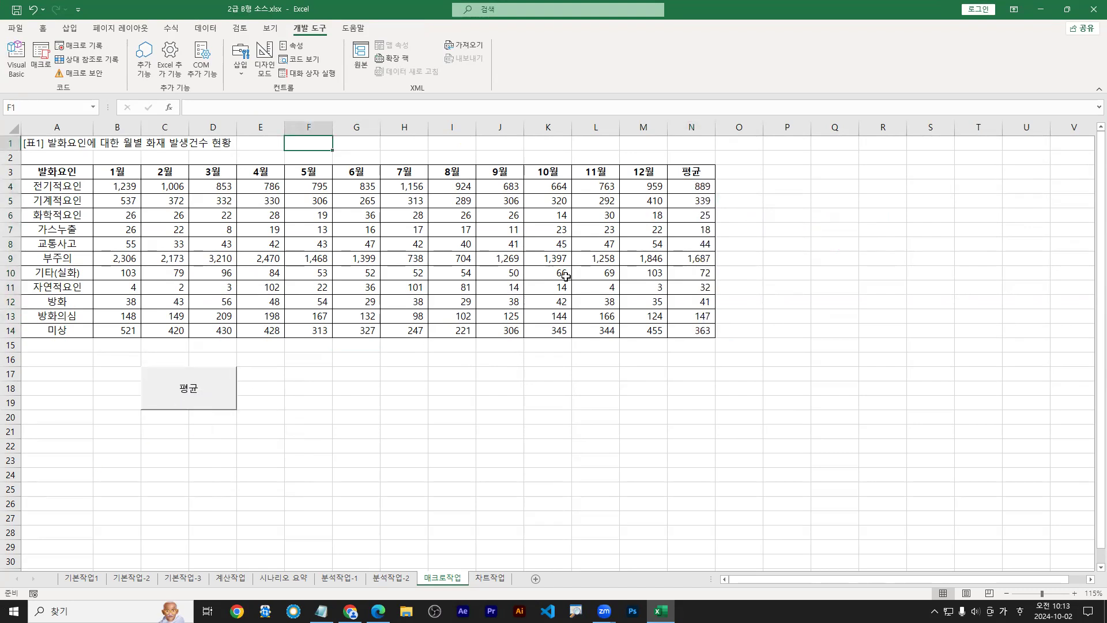
click(690, 191)
double_click(690, 192)
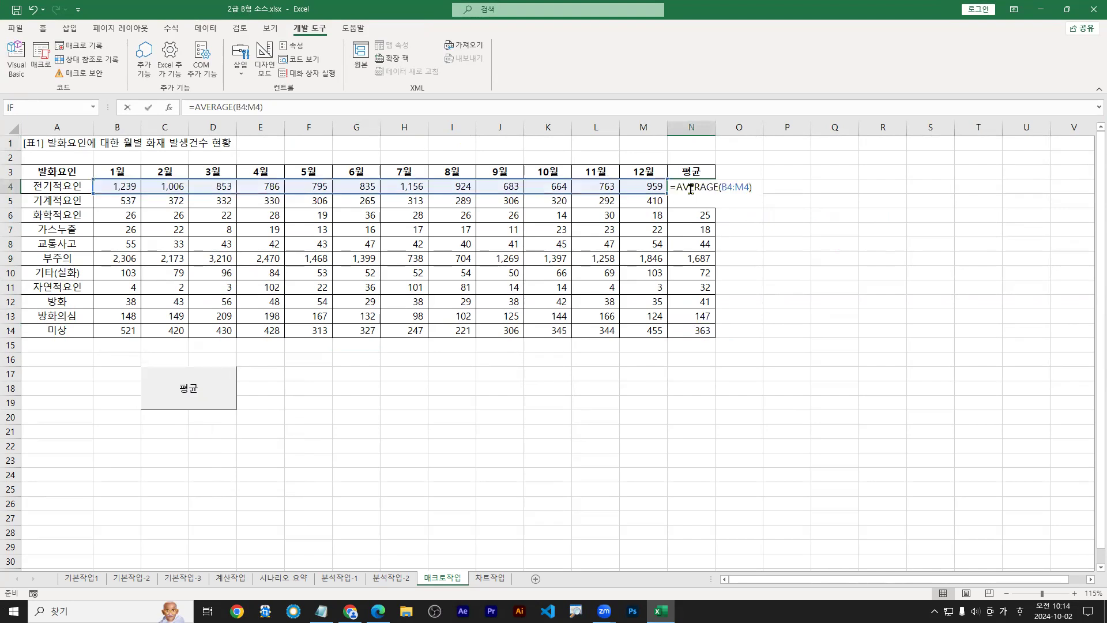
key(Escape)
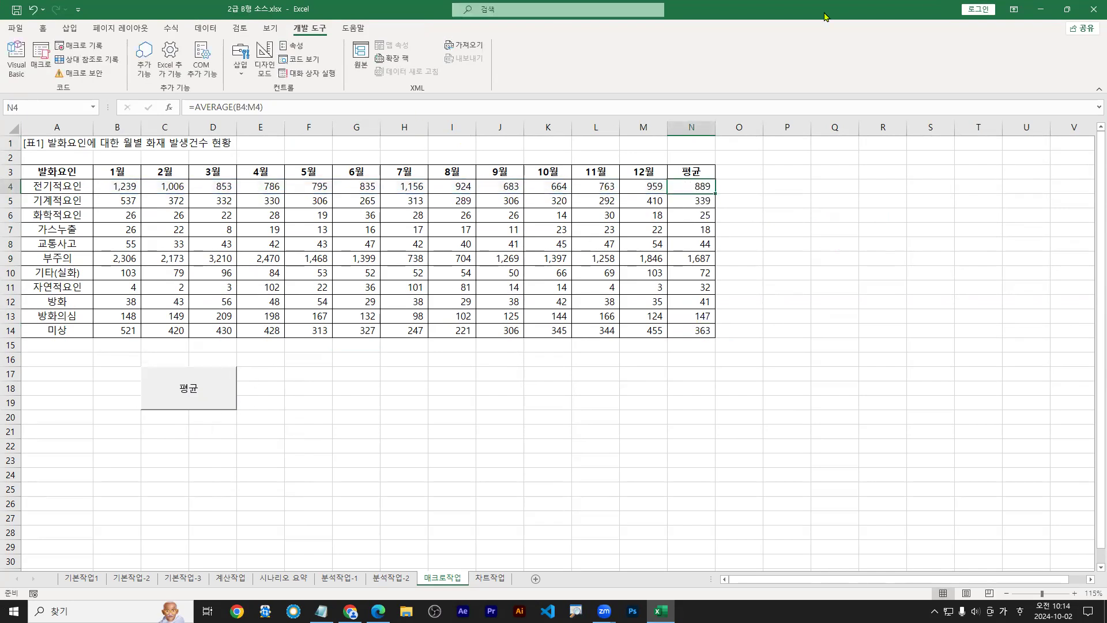
double_click(755, 11)
Scroll the PDF to task ② about the red-font 서식 macro, then return to Excel
click(264, 520)
scroll(263, 520, down, 1)
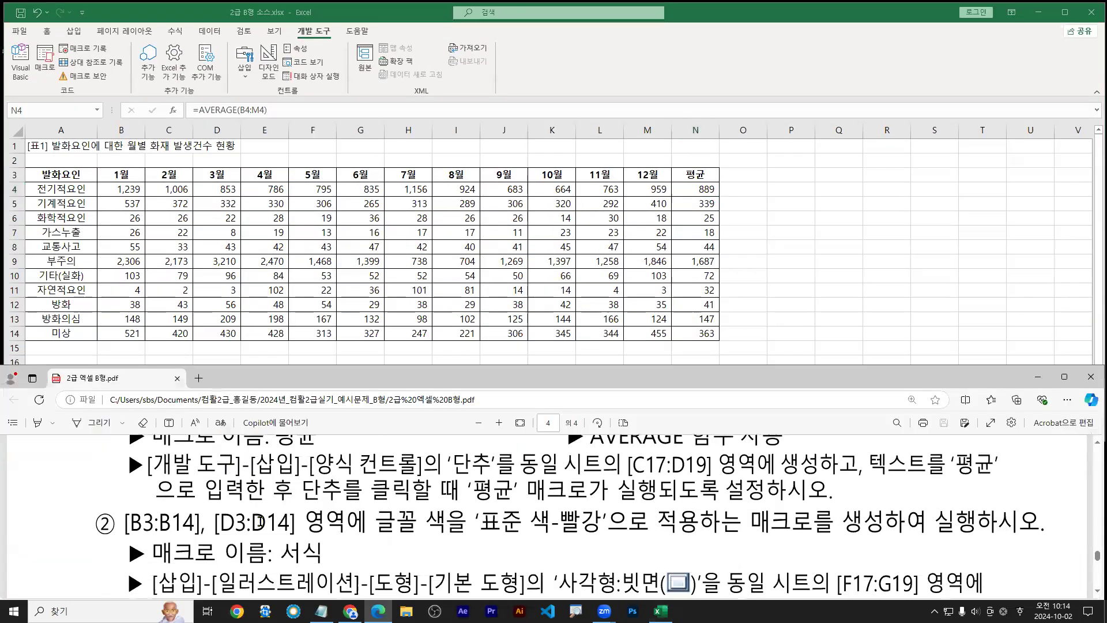
scroll(264, 519, down, 2)
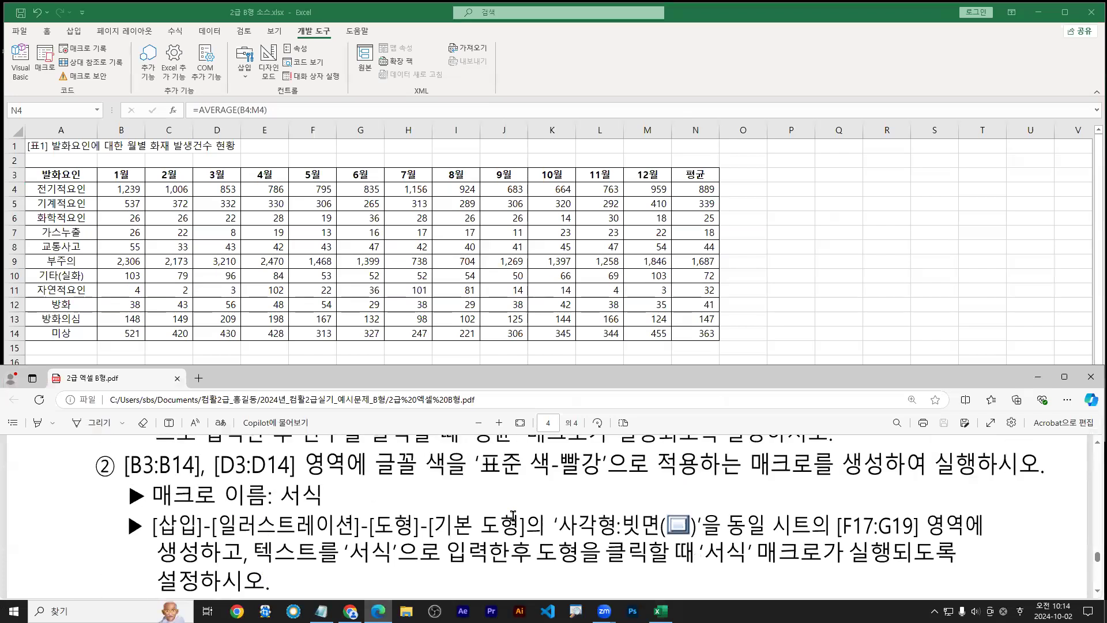
drag(128, 480, 287, 479)
drag(382, 480, 704, 479)
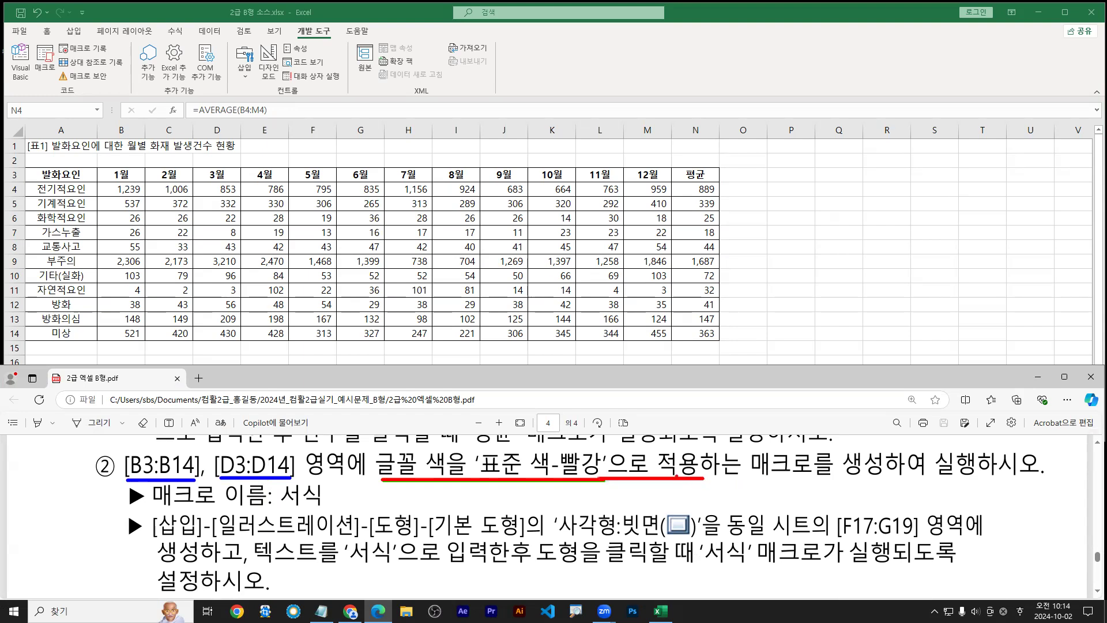
drag(282, 511, 321, 508)
key(Escape)
click(318, 145)
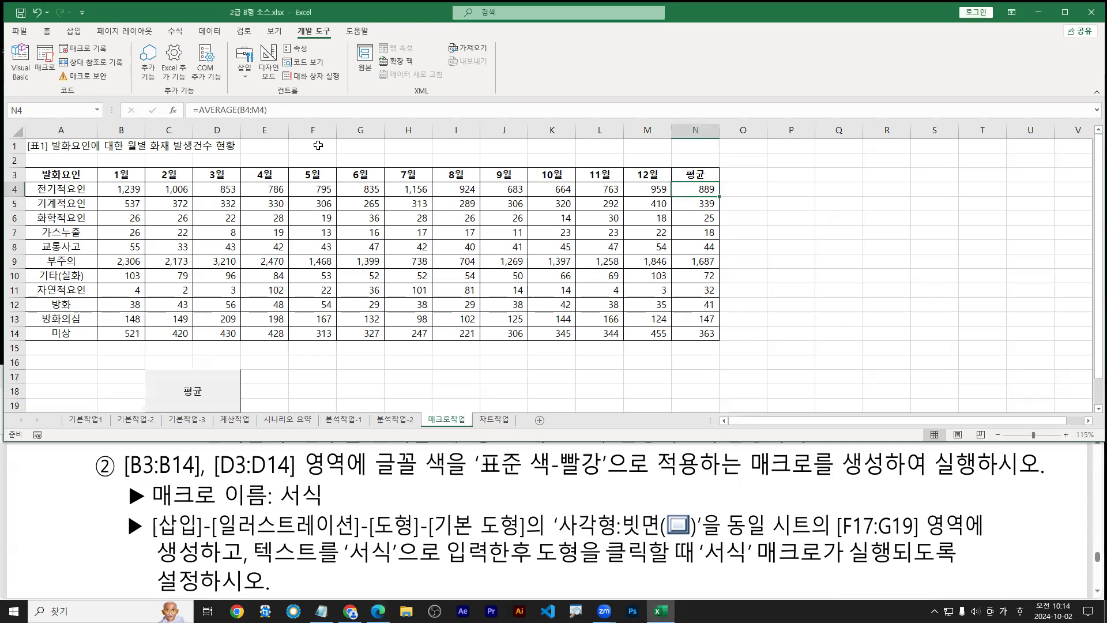
Make cell F1 active before recording
click(311, 146)
drag(315, 146, 323, 164)
mouse_move(293, 23)
mouse_down()
mouse_move(344, 40)
mouse_move(335, 39)
mouse_up()
mouse_move(54, 38)
mouse_down()
mouse_move(113, 58)
mouse_move(103, 99)
mouse_up()
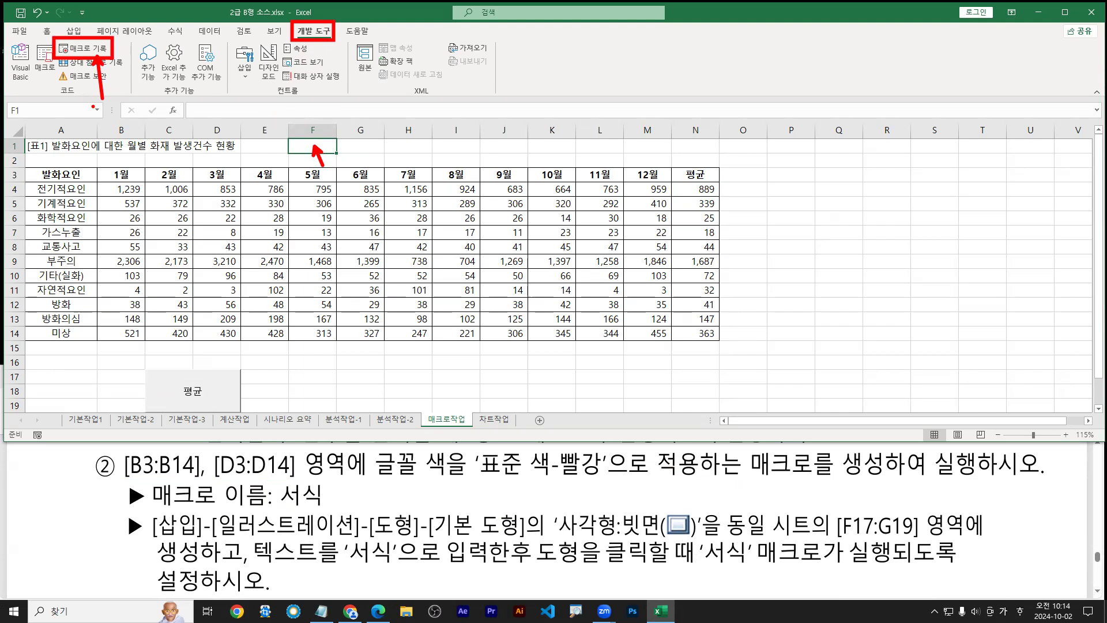
Start recording a macro named 서식, stored in This Workbook
click(66, 51)
text(ㅅㅓㅅㅣ)
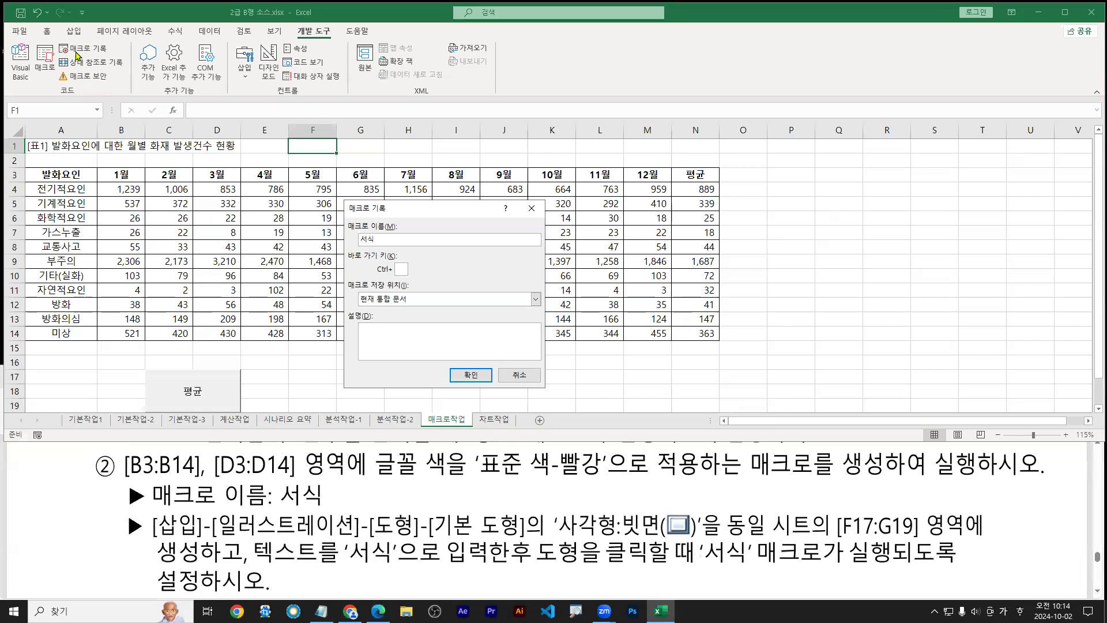
key(ctrl+1)
click(372, 250)
mouse_move(389, 241)
mouse_down()
mouse_move(341, 234)
mouse_move(390, 233)
mouse_up()
key(b)
drag(348, 358, 463, 358)
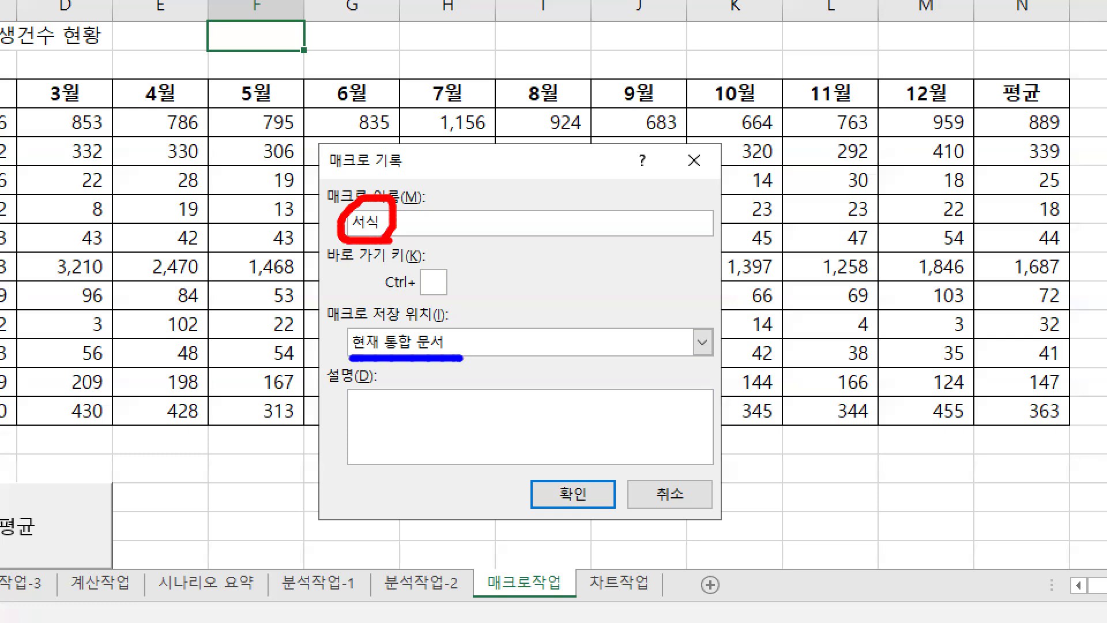
drag(593, 503, 609, 530)
key(Escape)
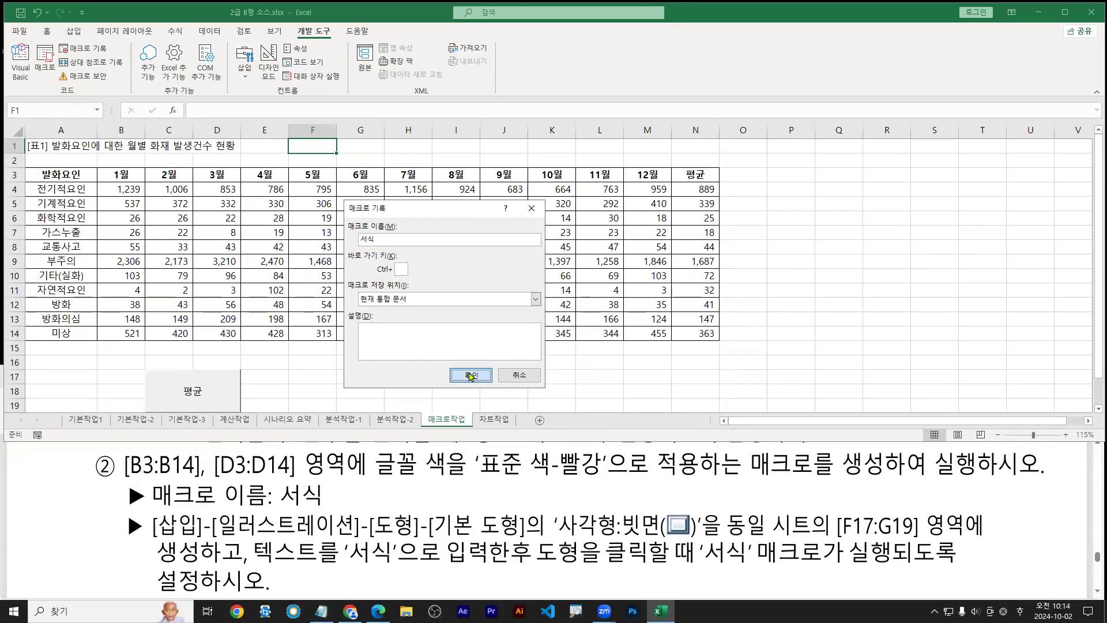
click(470, 376)
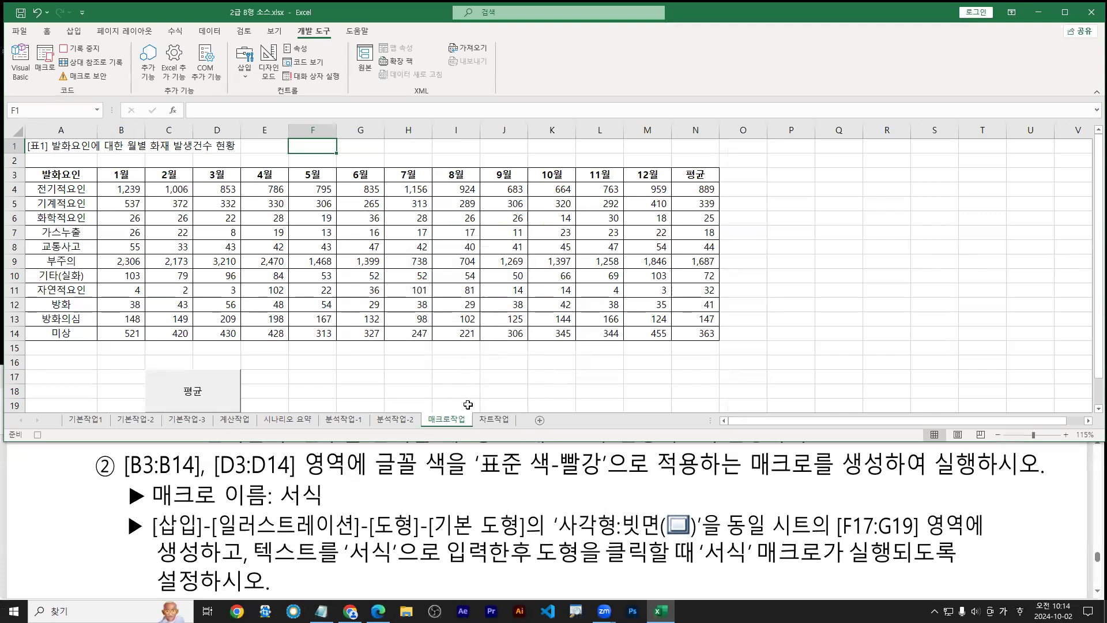
Select B3:B14 together with D3:D14
drag(131, 480, 199, 478)
drag(222, 481, 293, 479)
key(Escape)
drag(125, 175, 125, 331)
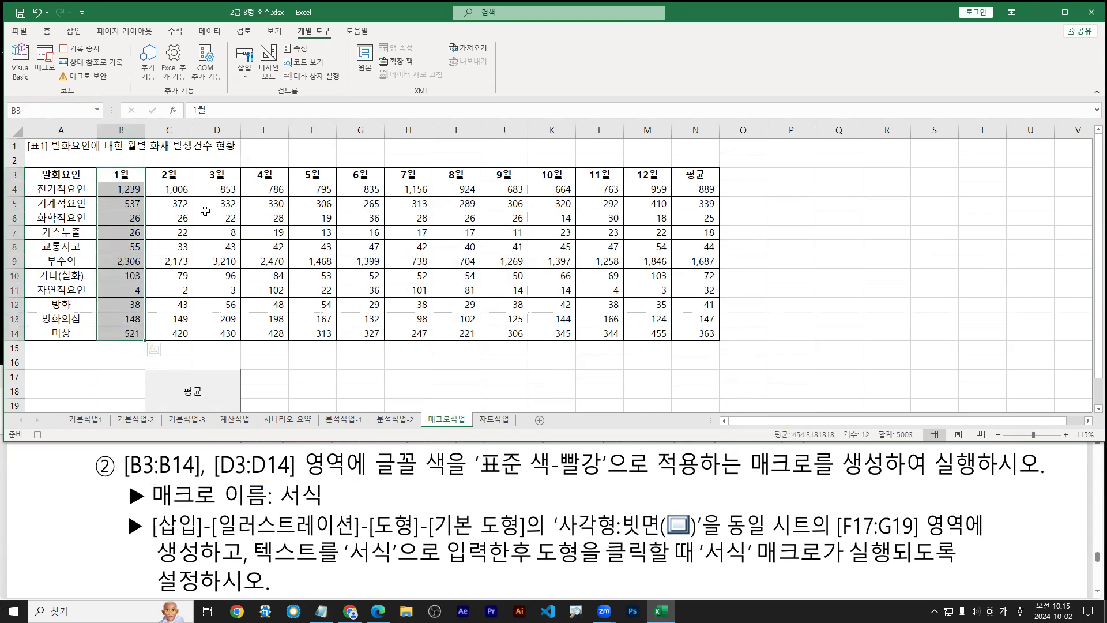
ctrl+click(220, 175)
drag(220, 175, 220, 334)
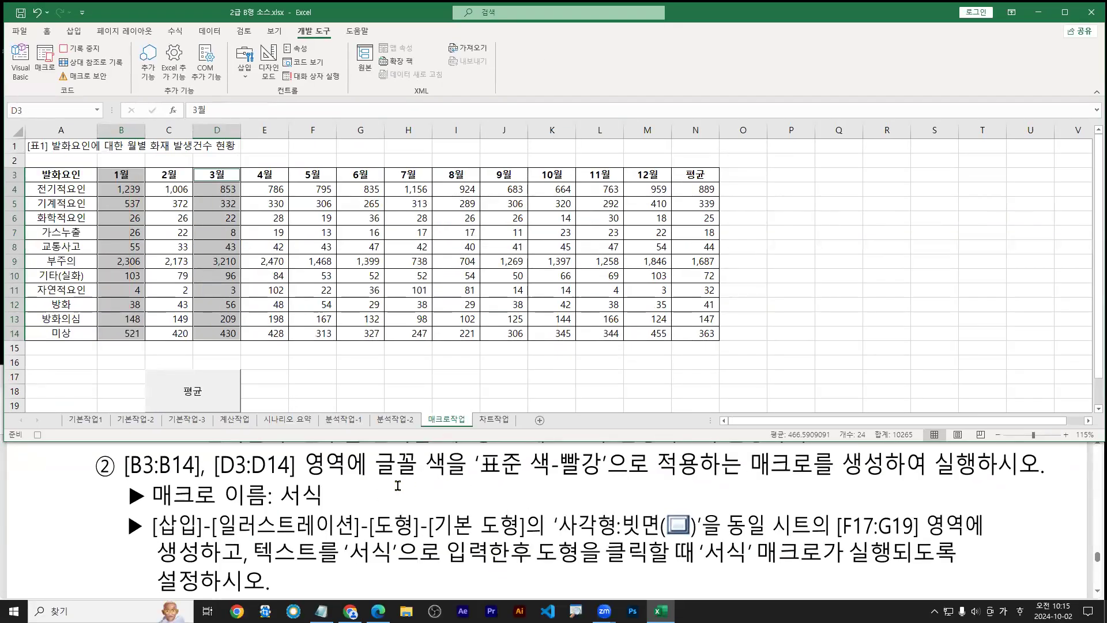
Give the selected cells standard red font colour, then return to cell F1
drag(375, 480, 597, 479)
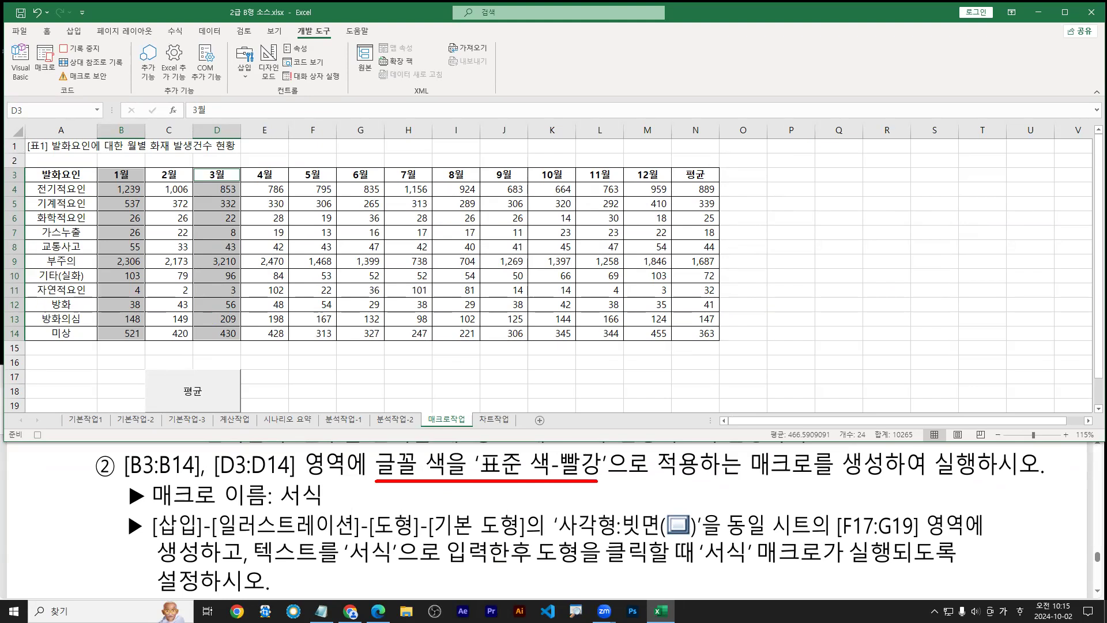
click(48, 32)
drag(75, 45, 115, 76)
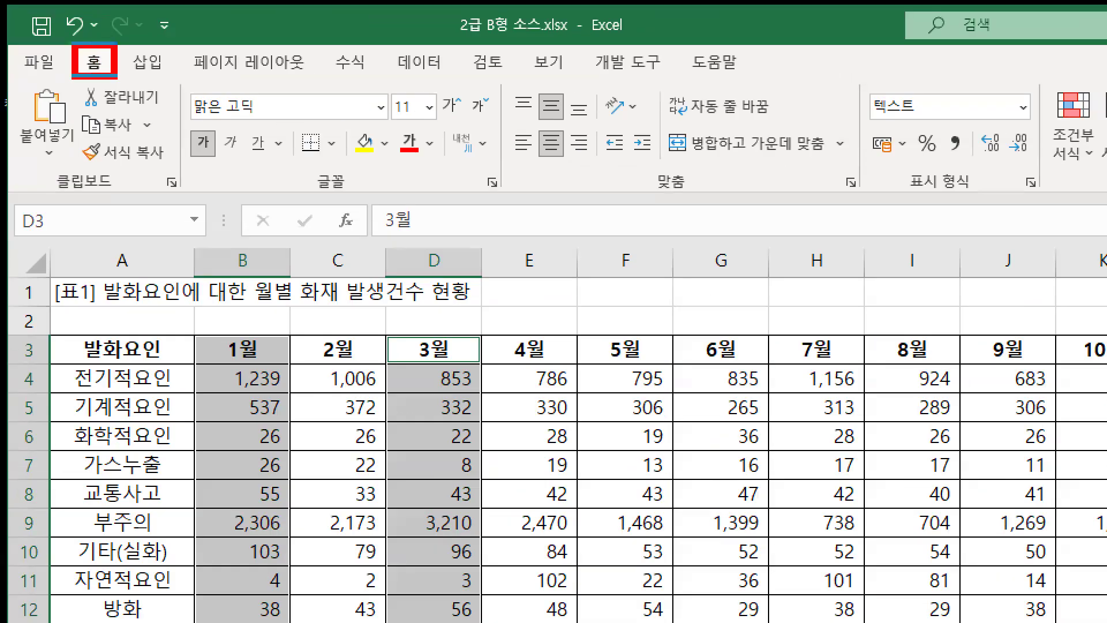
drag(396, 126, 439, 161)
key(b)
drag(192, 195, 522, 195)
drag(416, 153, 416, 183)
key(r)
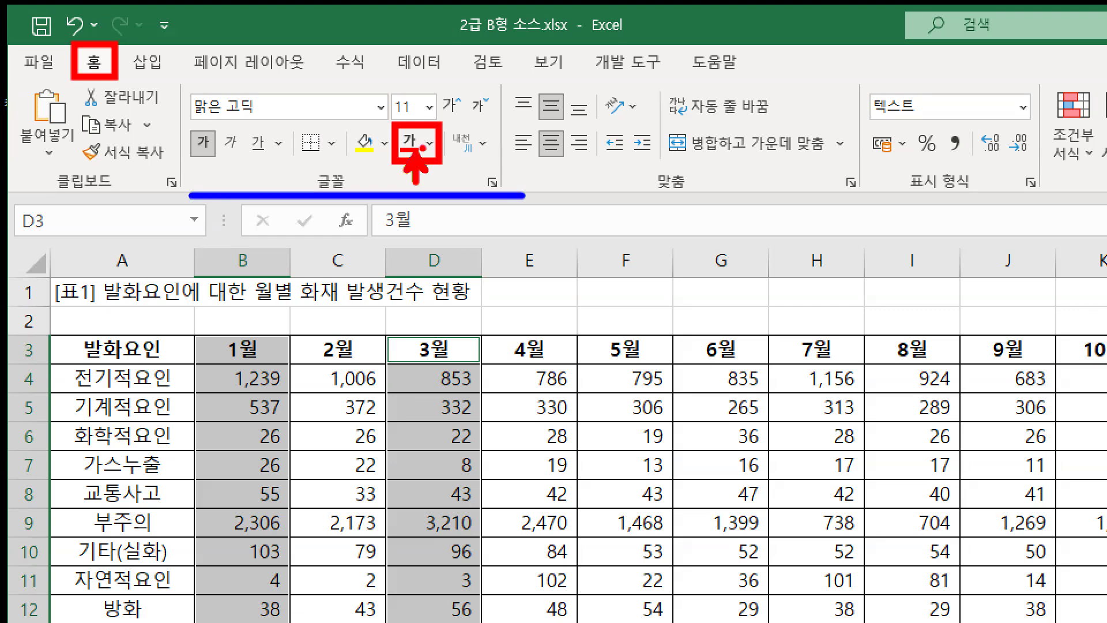
key(Escape)
click(431, 143)
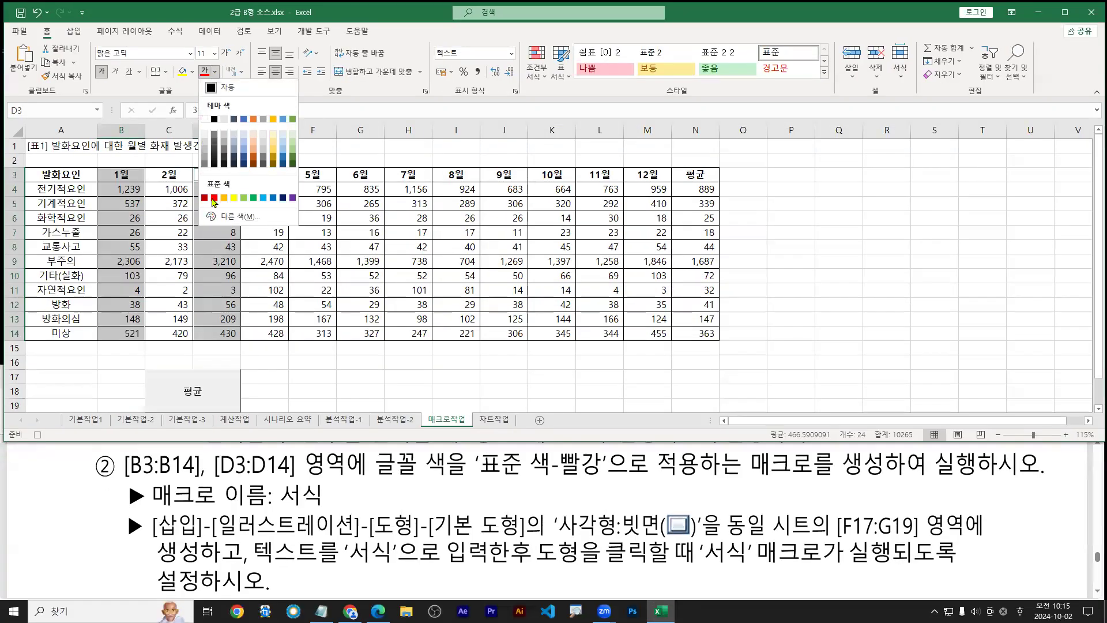
click(214, 198)
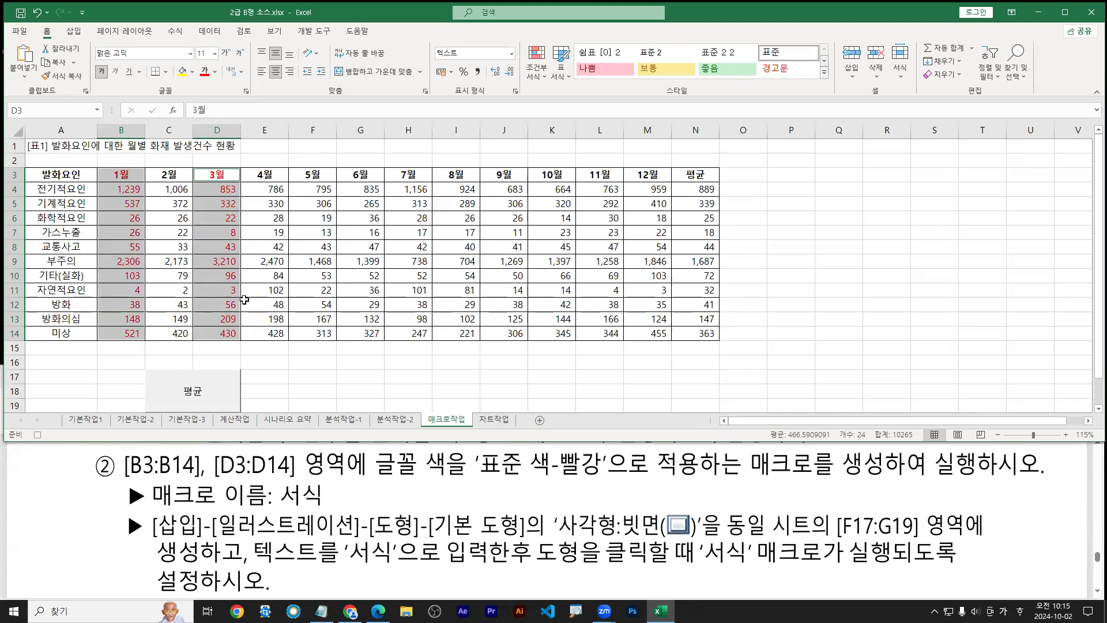
click(308, 151)
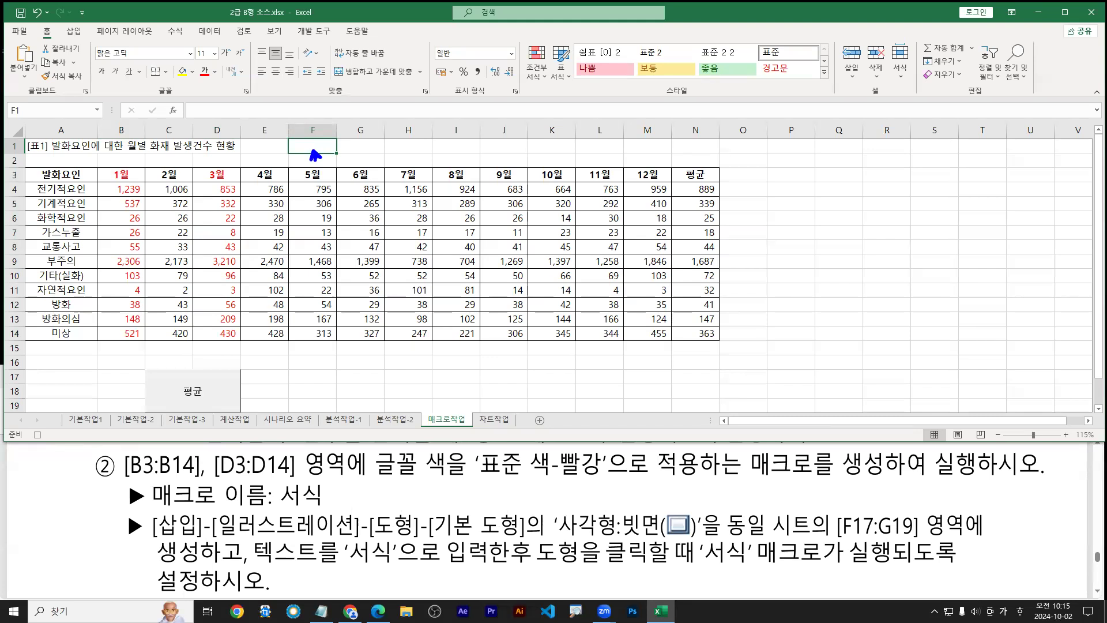
click(314, 30)
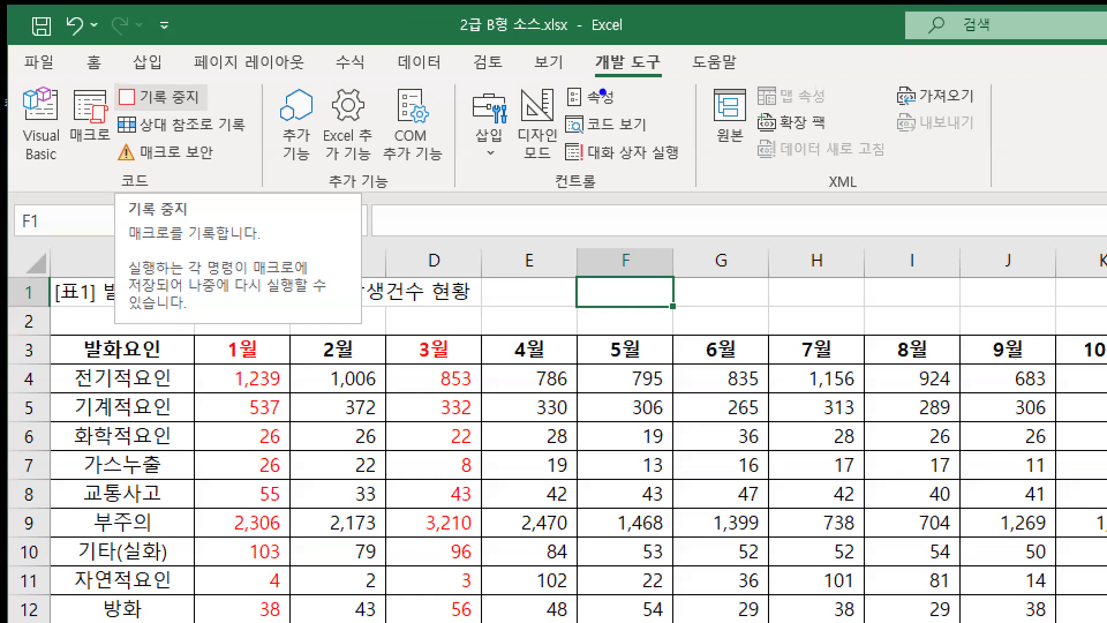
Stop recording the 서식 macro from the Developer tab
drag(112, 80, 213, 114)
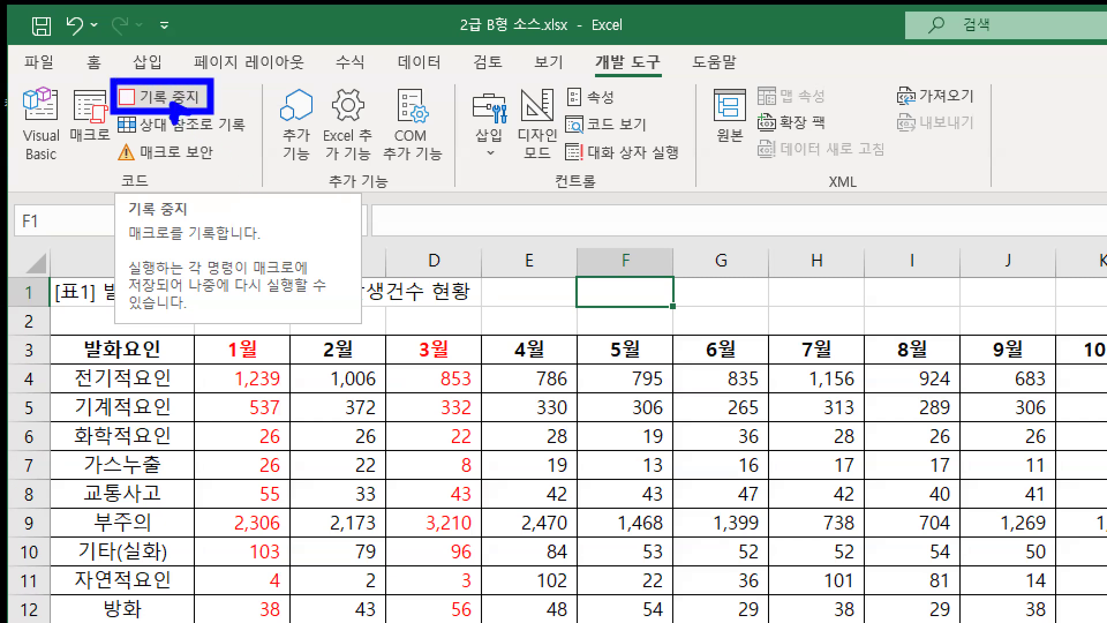
mouse_move(597, 79)
mouse_down()
mouse_move(661, 76)
mouse_move(621, 83)
mouse_up()
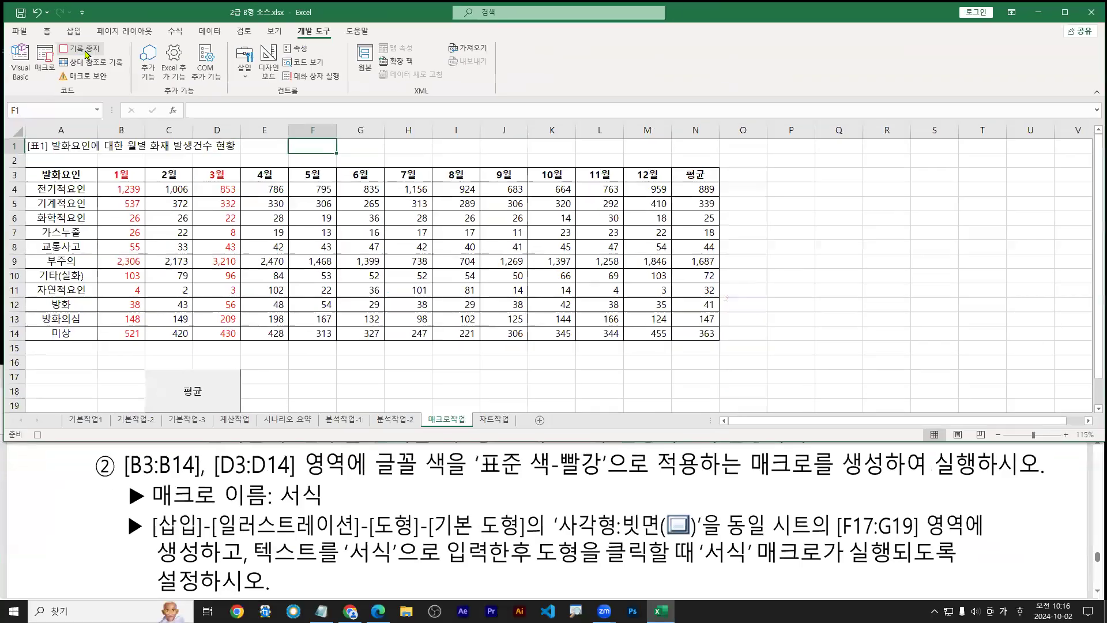
click(169, 99)
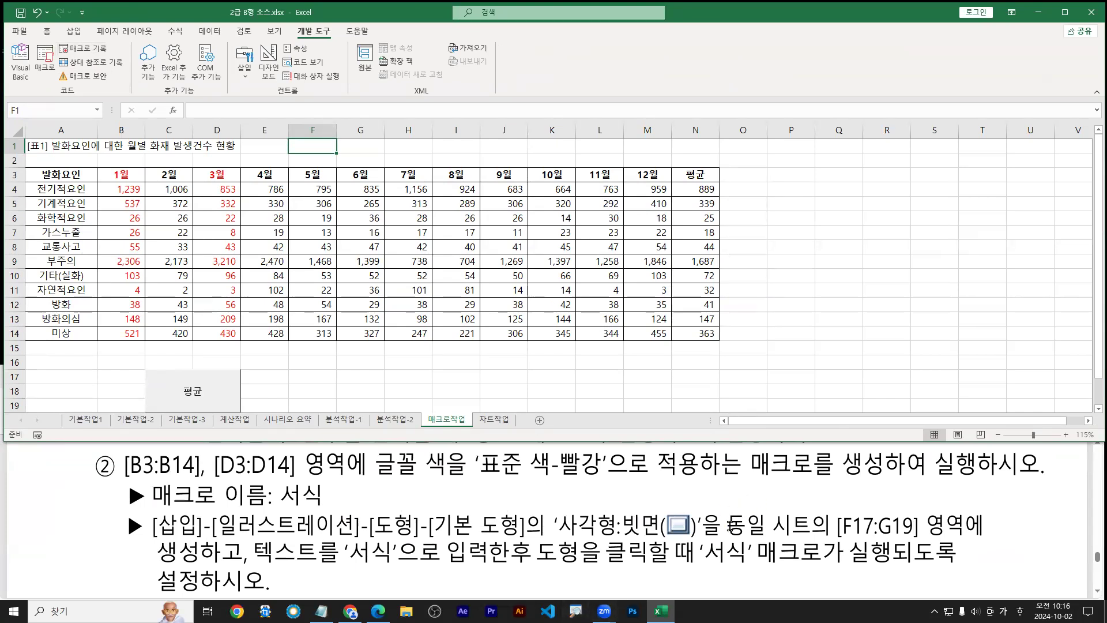
Highlight the rectangle-shape instruction and its target range F17:G19 in the PDF
drag(162, 530, 517, 525)
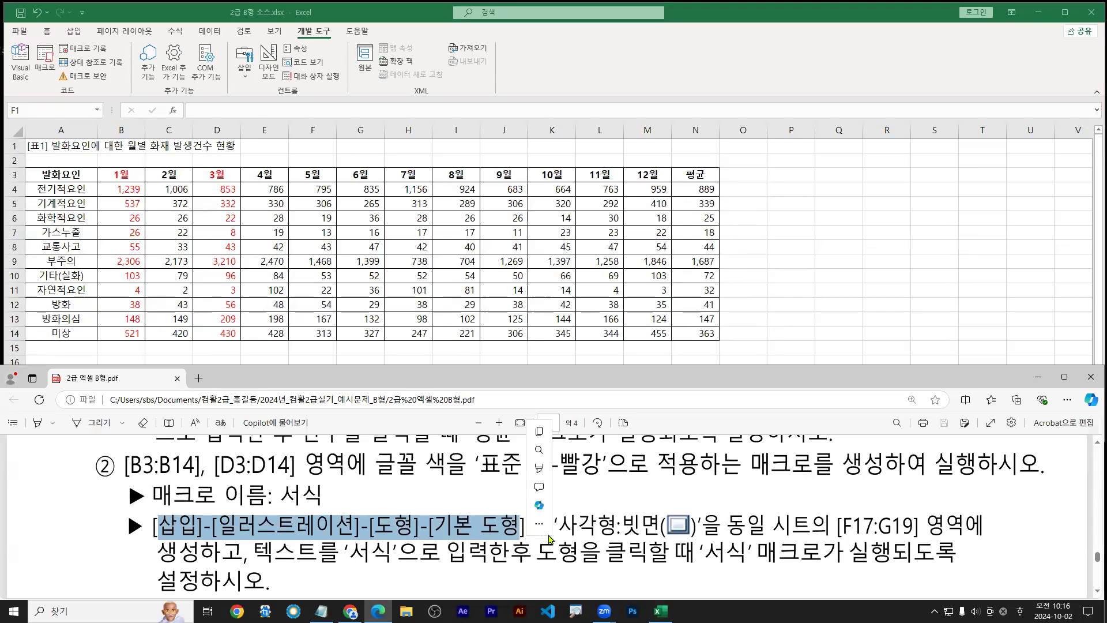
drag(834, 526, 921, 525)
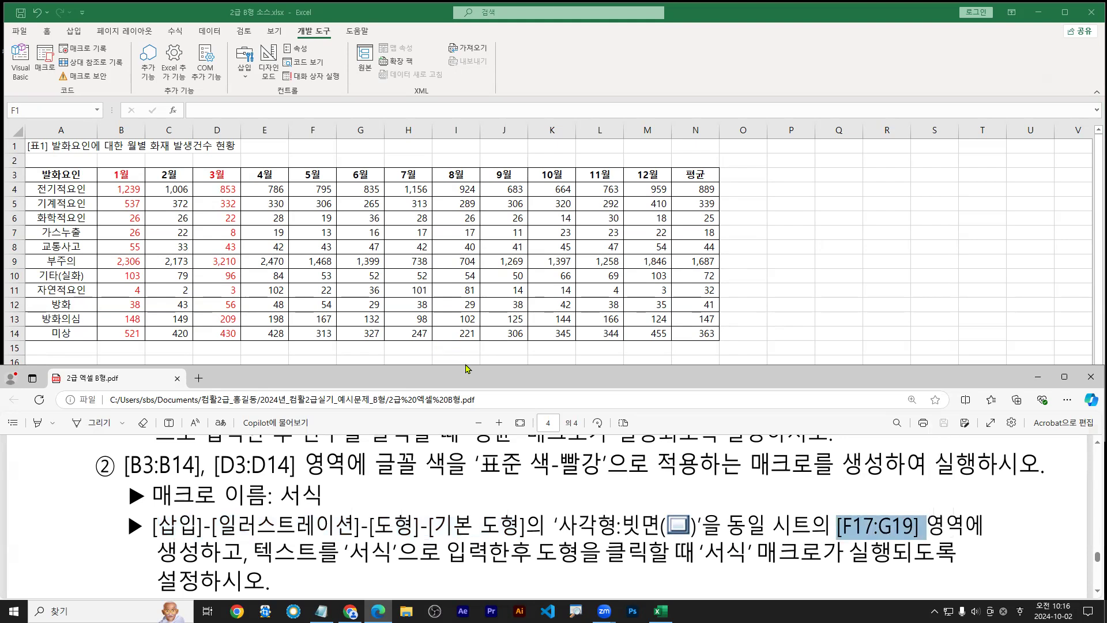
scroll(352, 294, down, 3)
Select the target range F17:G19 on the 매크로작업 sheet
click(312, 246)
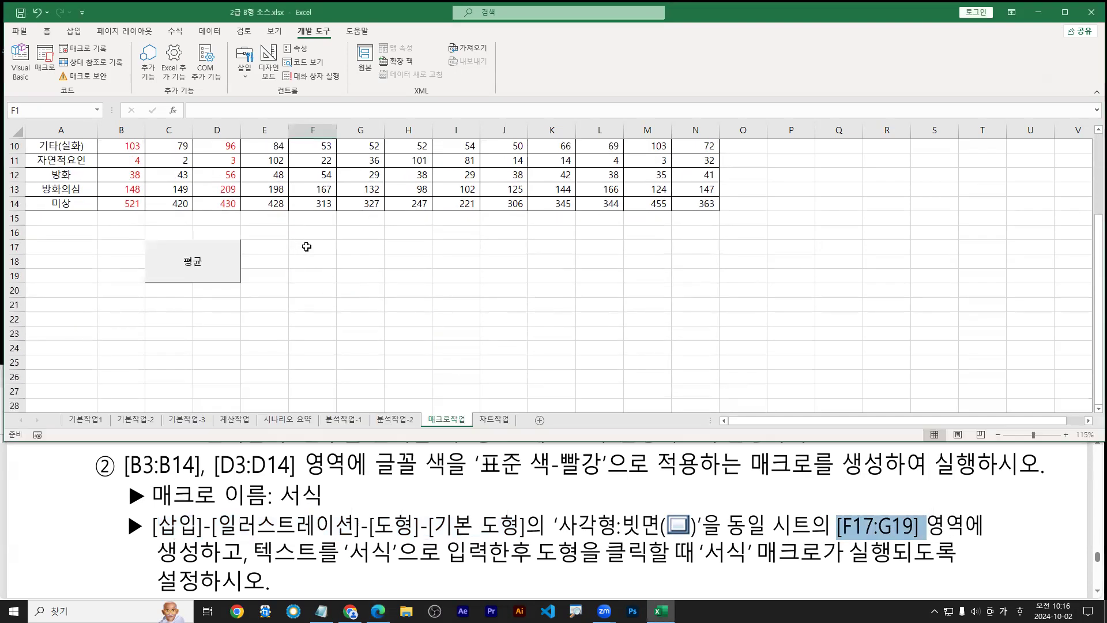
drag(306, 247, 357, 277)
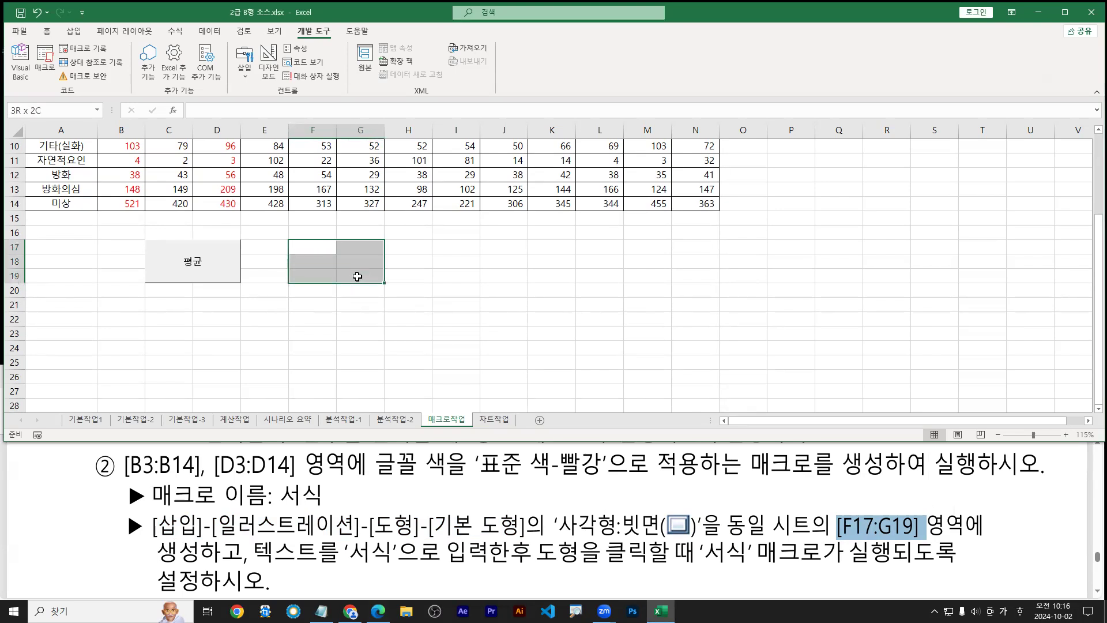
key(ctrl+2)
mouse_move(287, 238)
mouse_down()
mouse_move(335, 275)
mouse_move(385, 281)
mouse_up()
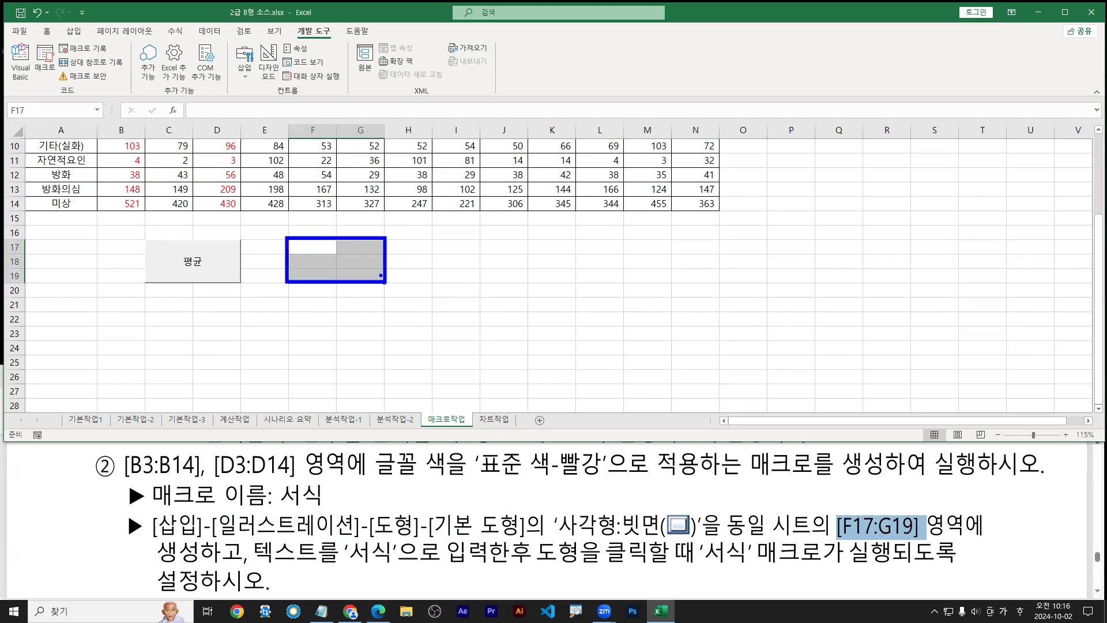
key(e)
key(Escape)
drag(309, 247, 364, 273)
key(ctrl+2)
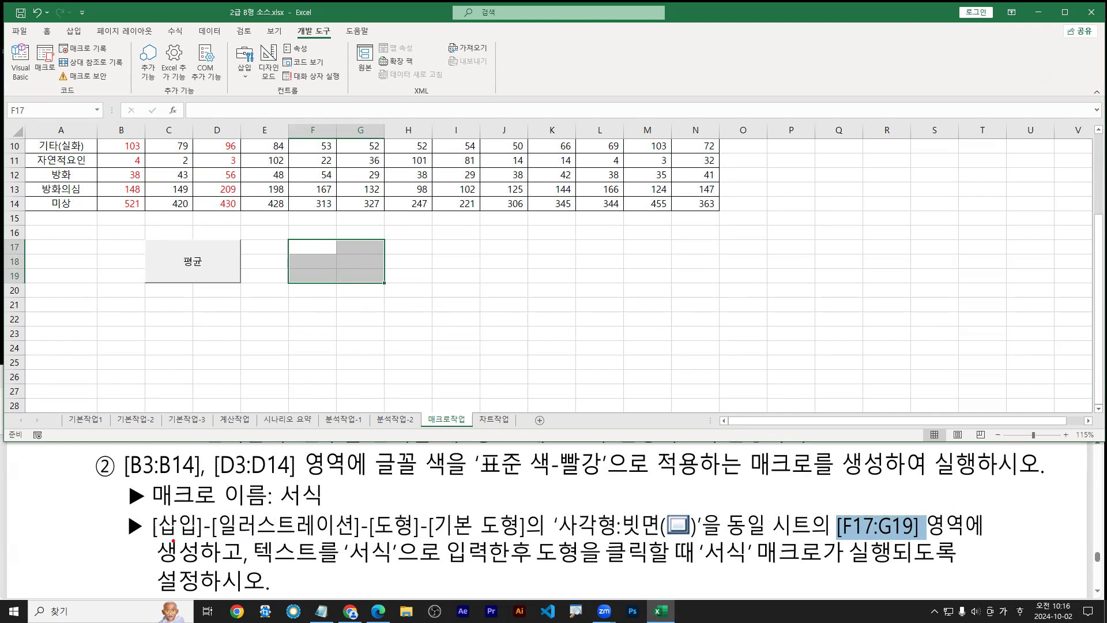
drag(158, 544, 687, 541)
key(Escape)
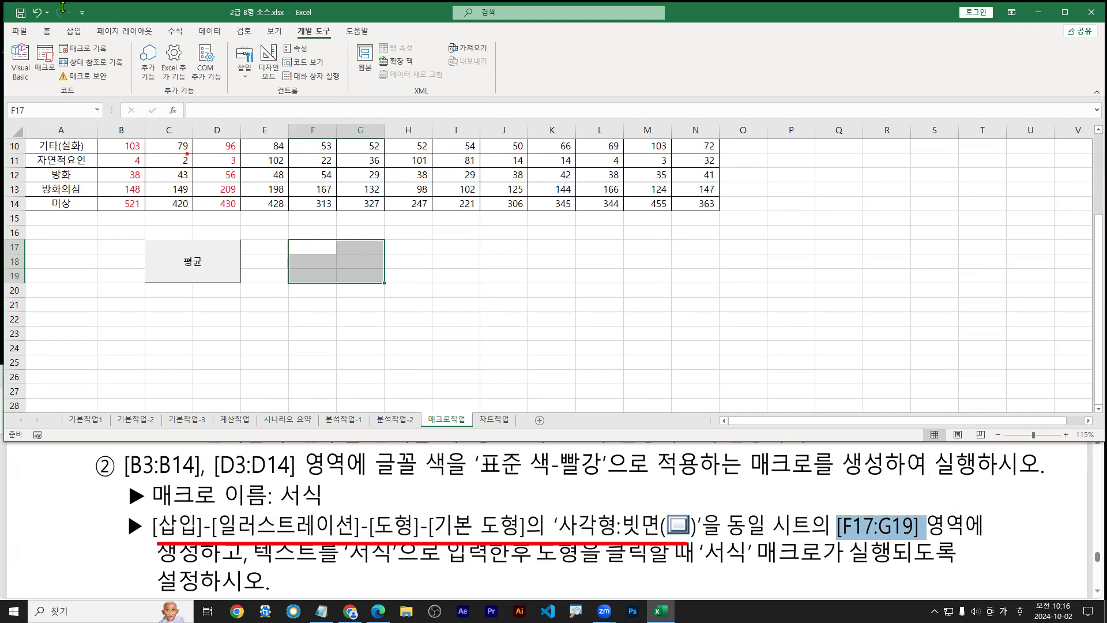
Pick the Rectangle: Bevel shape from the Insert Shapes gallery
click(74, 33)
drag(57, 23, 83, 38)
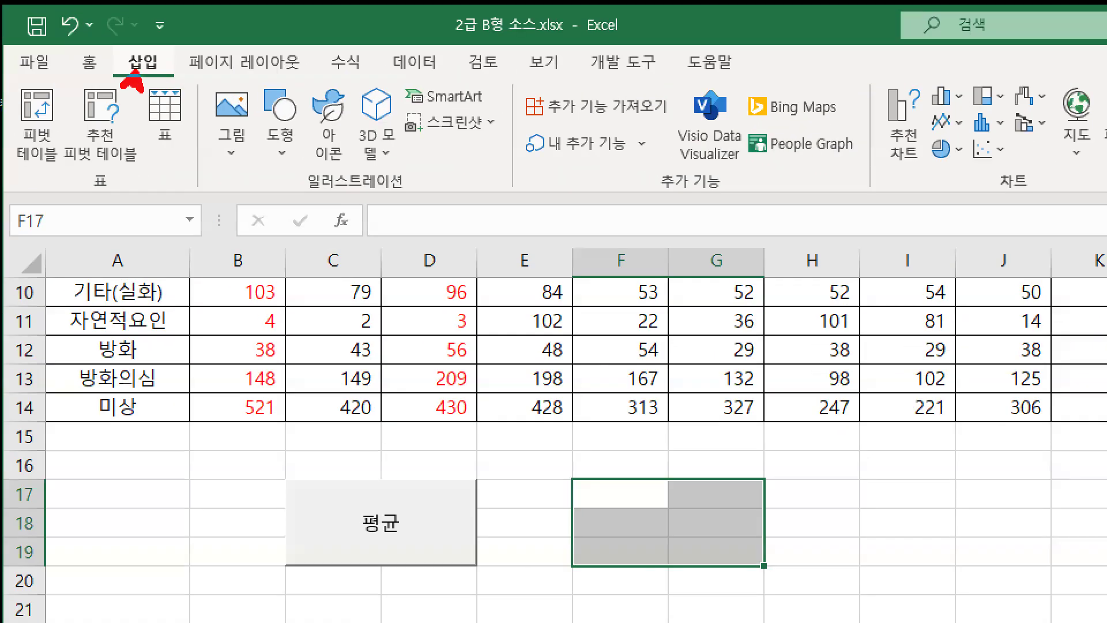
drag(164, 75, 176, 78)
mouse_move(253, 75)
mouse_down()
mouse_move(319, 180)
mouse_move(282, 145)
mouse_up()
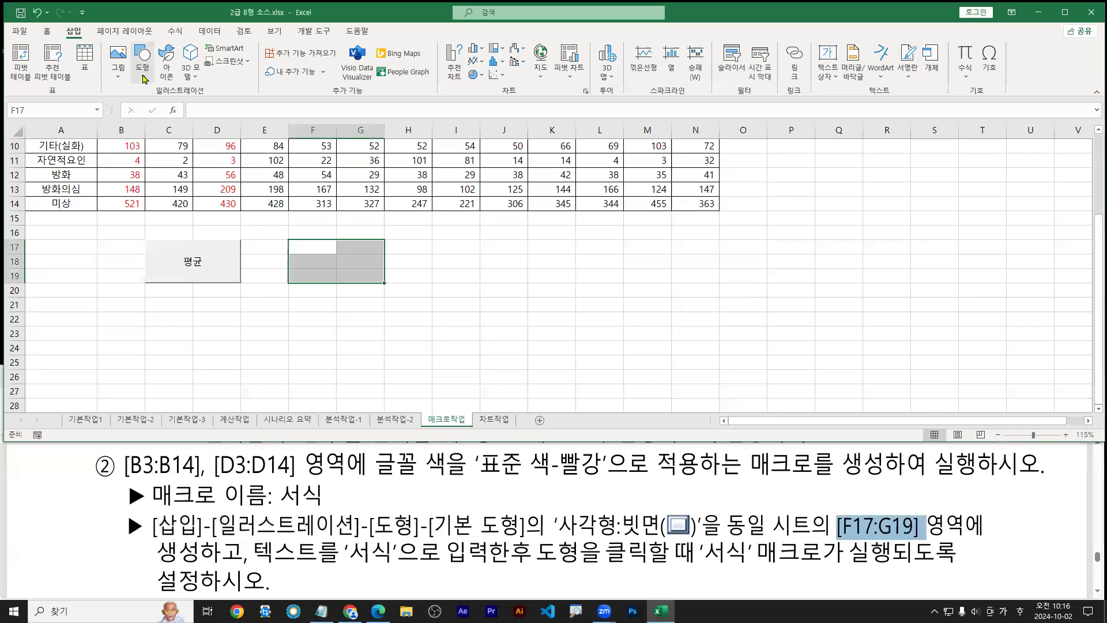
click(284, 151)
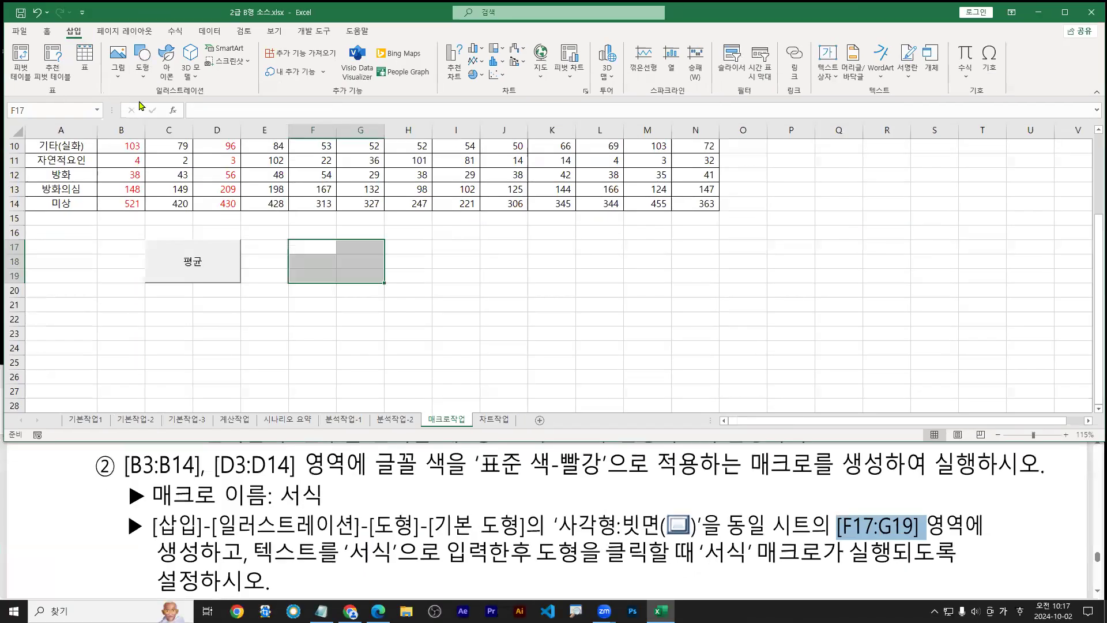
click(286, 86)
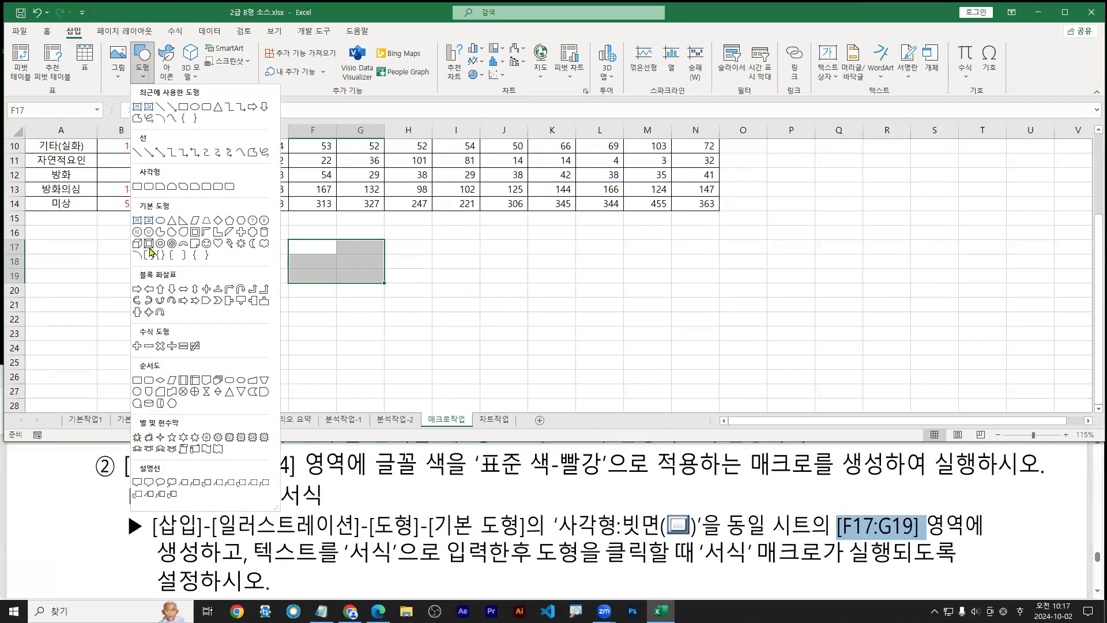
click(148, 254)
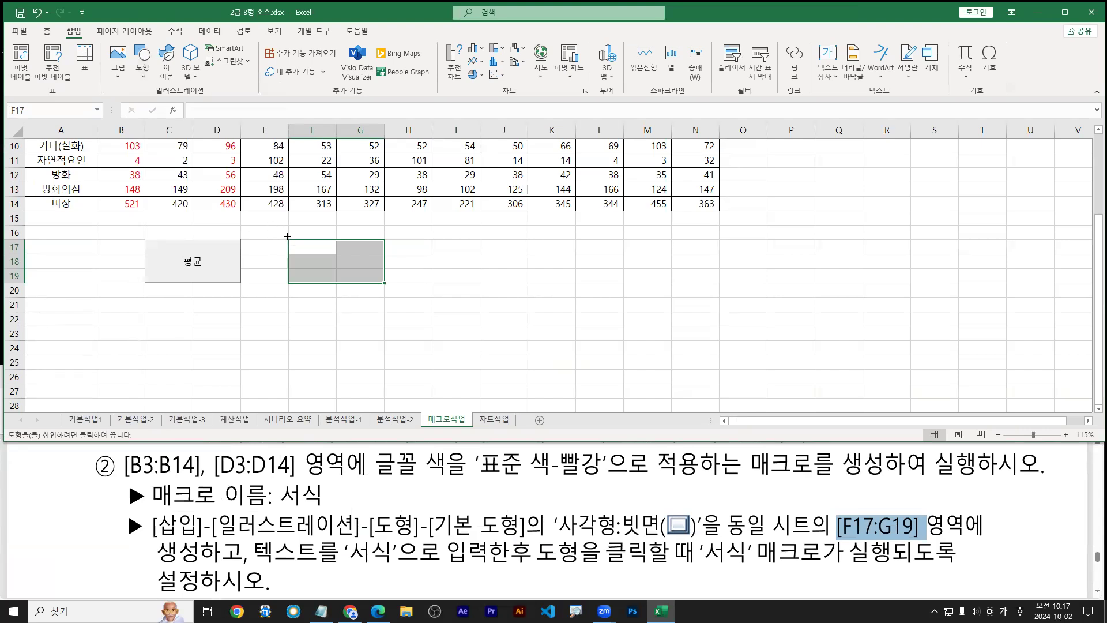
Draw the bevel rectangle snapped over F17:G19 and type 서식 inside it
key(ctrl+1)
drag(281, 238, 293, 236)
drag(287, 232, 287, 243)
text(ta)
text(lt)
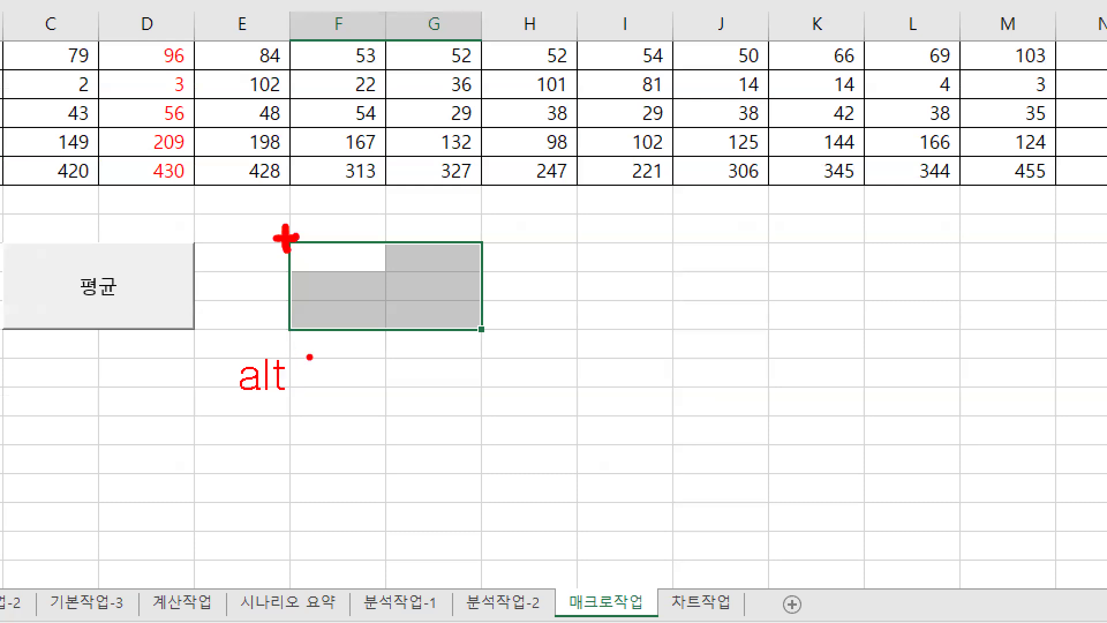
drag(306, 254, 455, 315)
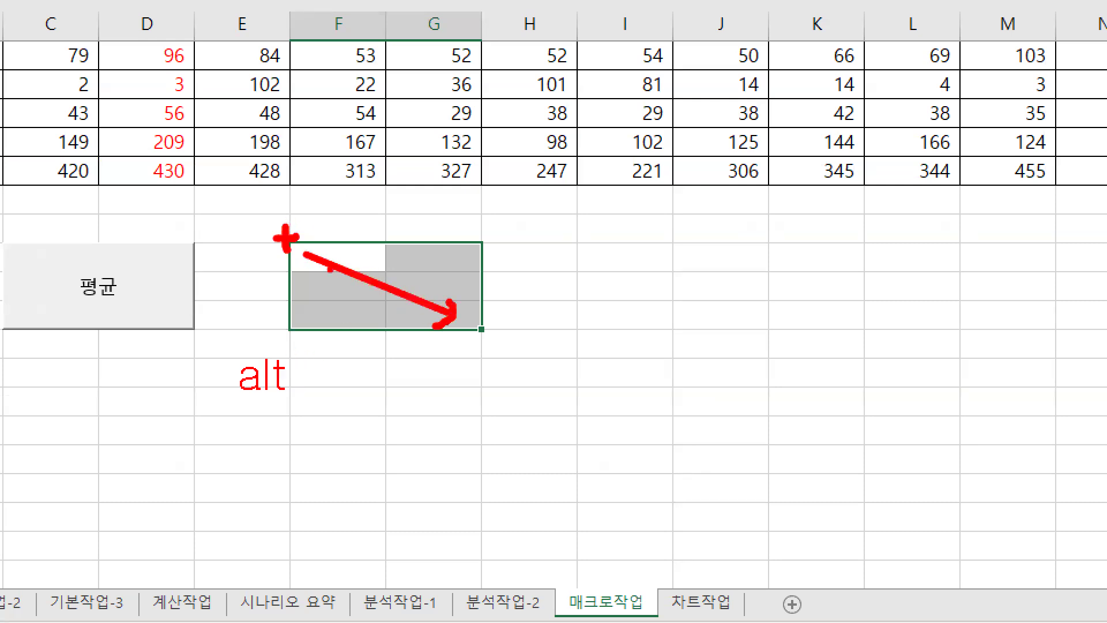
key(Escape)
drag(316, 249, 381, 284)
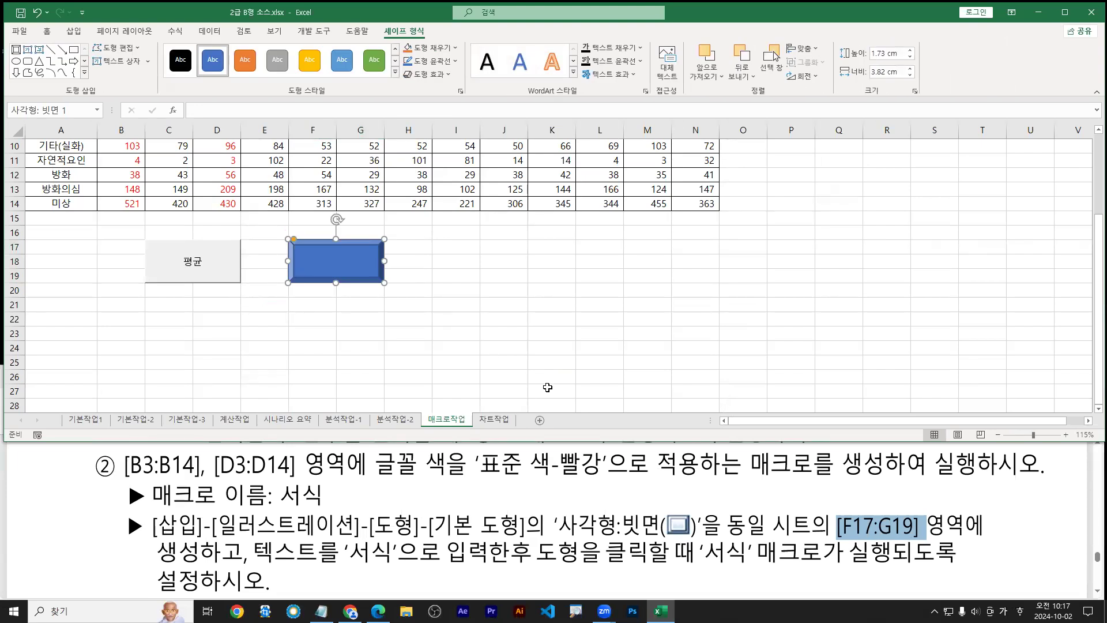
text(ㅅㅅ)
key(ctrl+1)
click(312, 264)
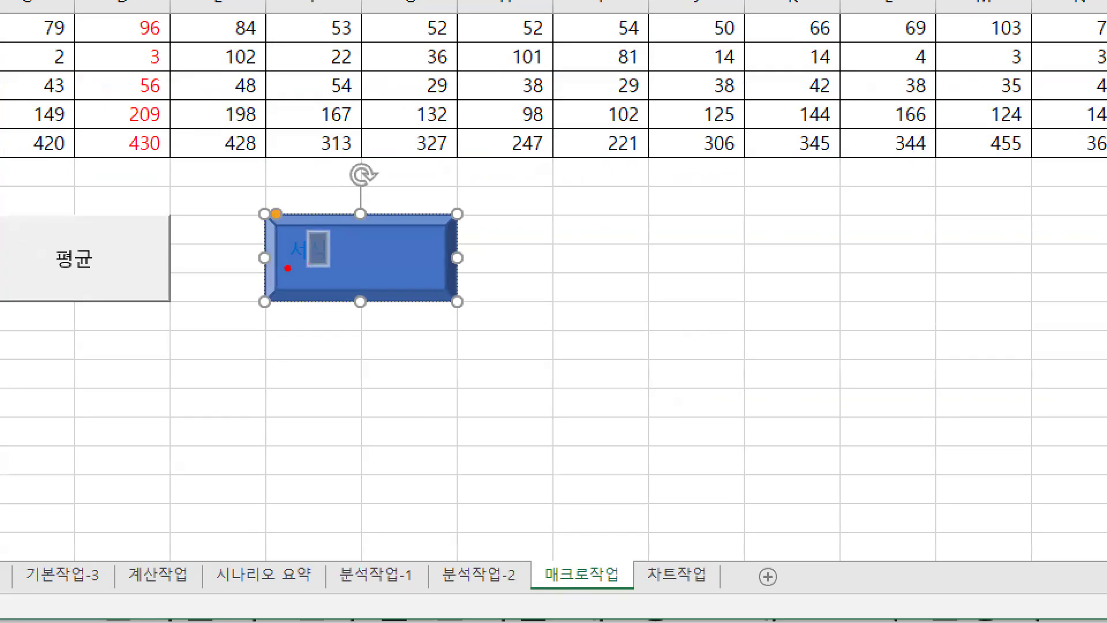
key(Escape)
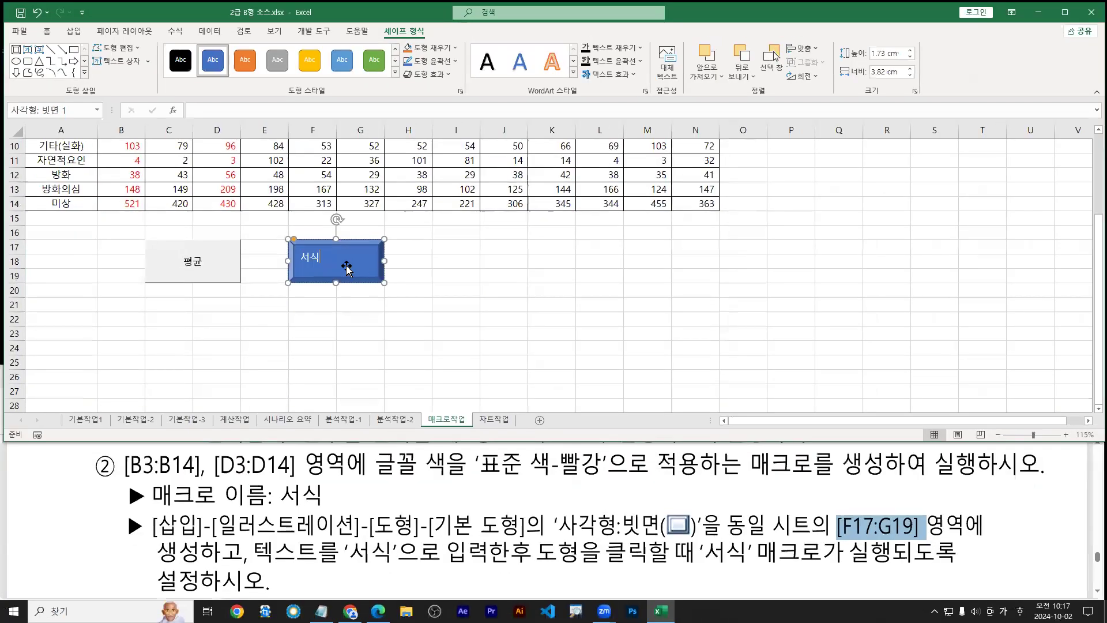
Open Assign Macro for the 서식 shape from its shortcut menu
right_click(343, 270)
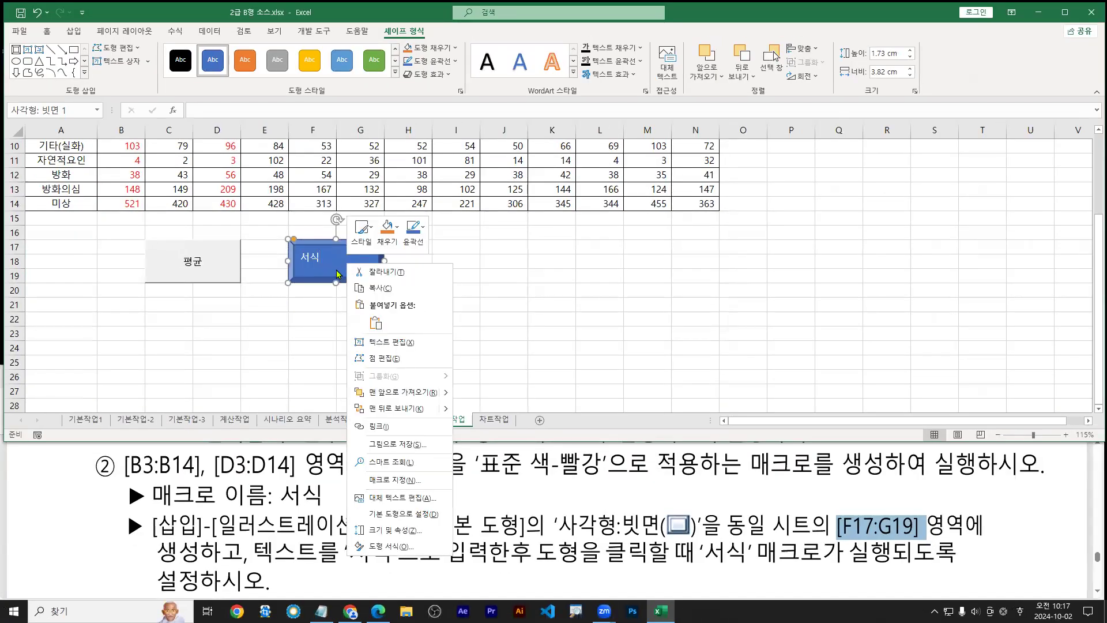
drag(340, 266, 325, 286)
mouse_move(362, 469)
mouse_down()
mouse_move(428, 494)
mouse_move(434, 515)
mouse_up()
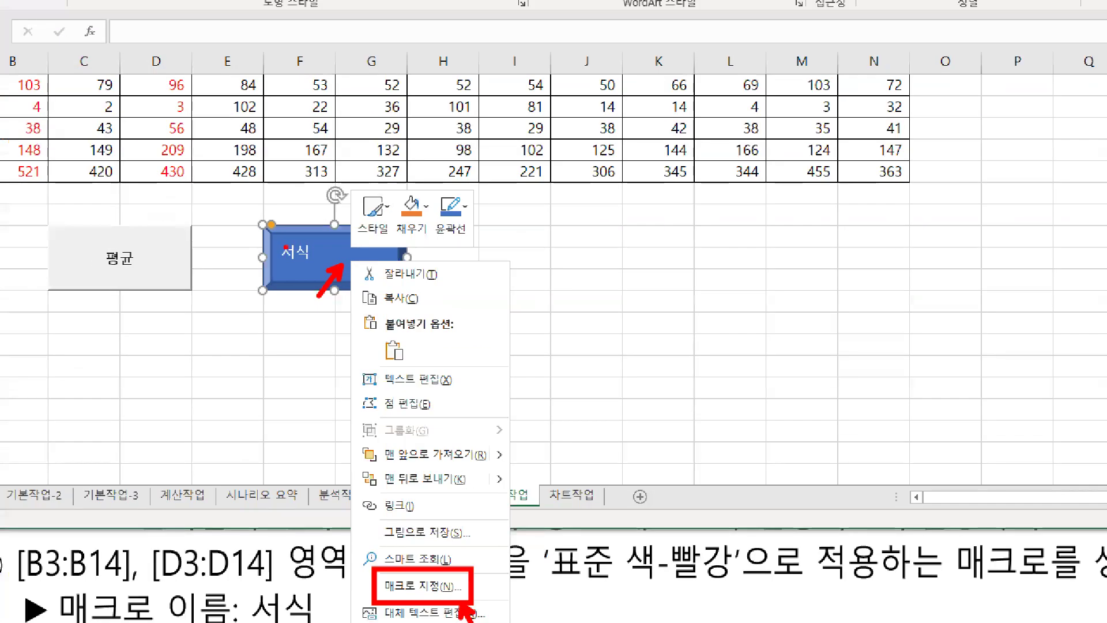
drag(283, 265, 313, 263)
key(Escape)
right_click(340, 256)
right_click(332, 262)
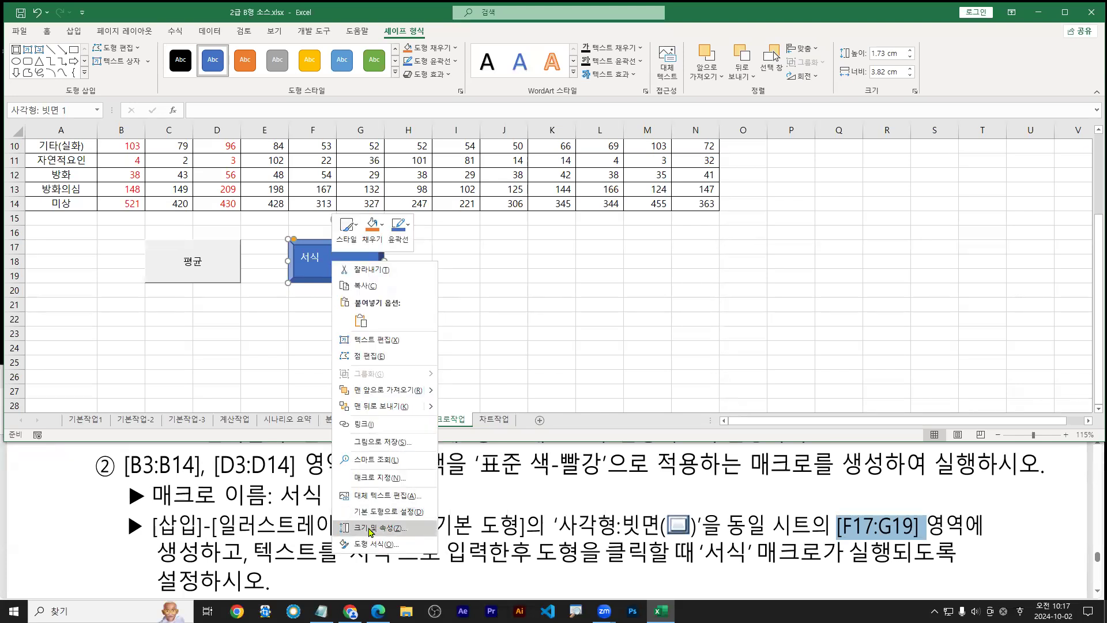
click(376, 478)
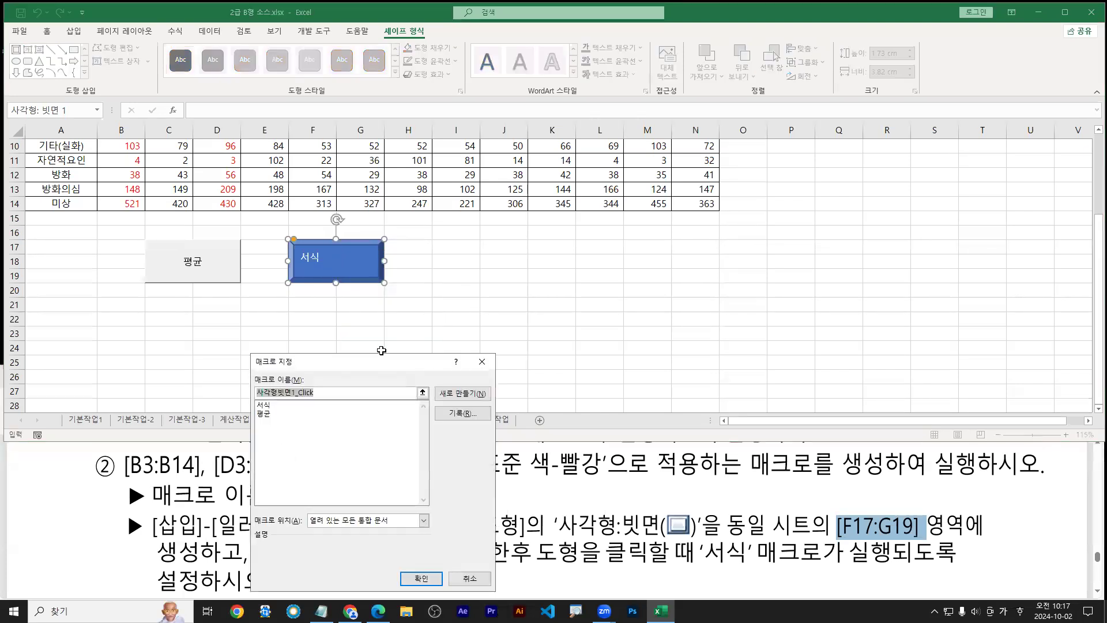
drag(386, 365, 527, 208)
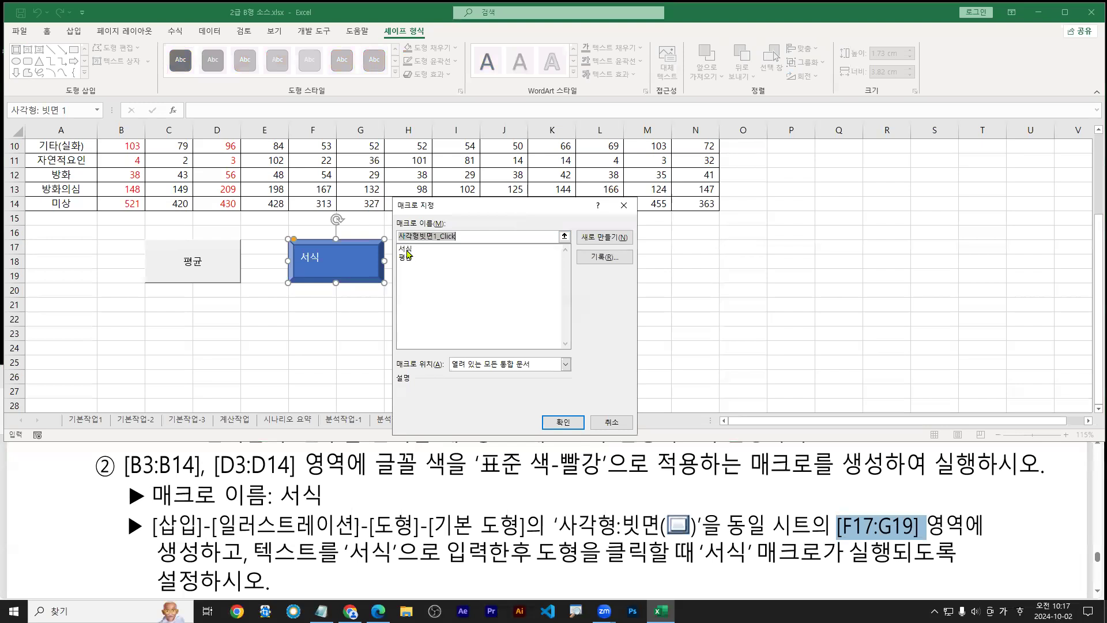
Choose the 서식 macro in the list to link it to the shape
click(407, 249)
key(ctrl+1)
click(408, 249)
mouse_move(409, 250)
mouse_down()
mouse_move(419, 267)
mouse_move(435, 265)
mouse_move(426, 274)
mouse_up()
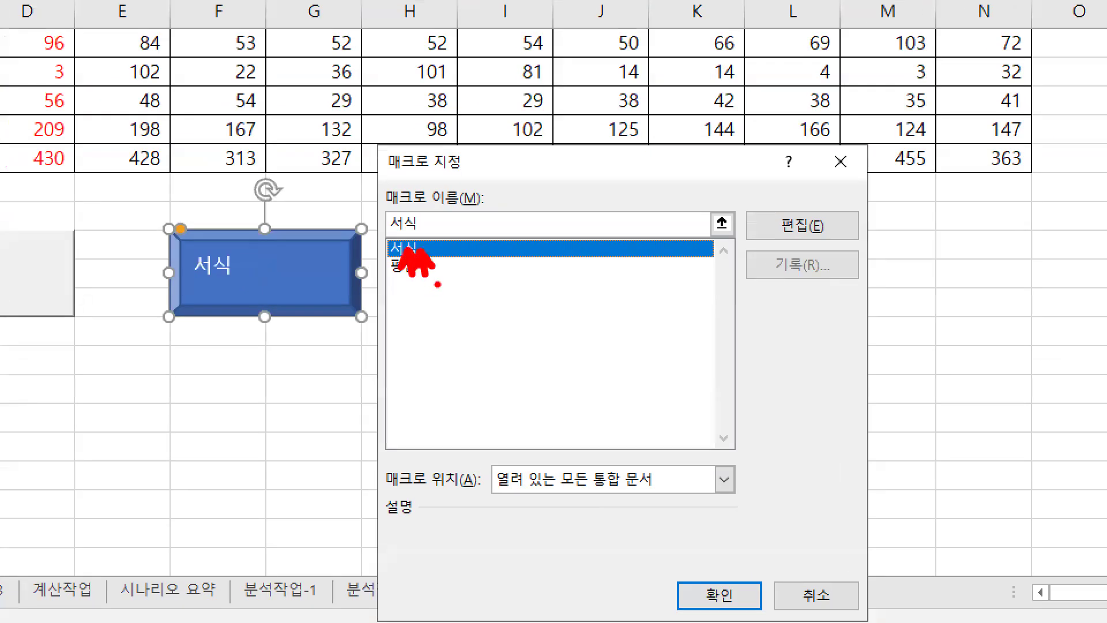
key(Escape)
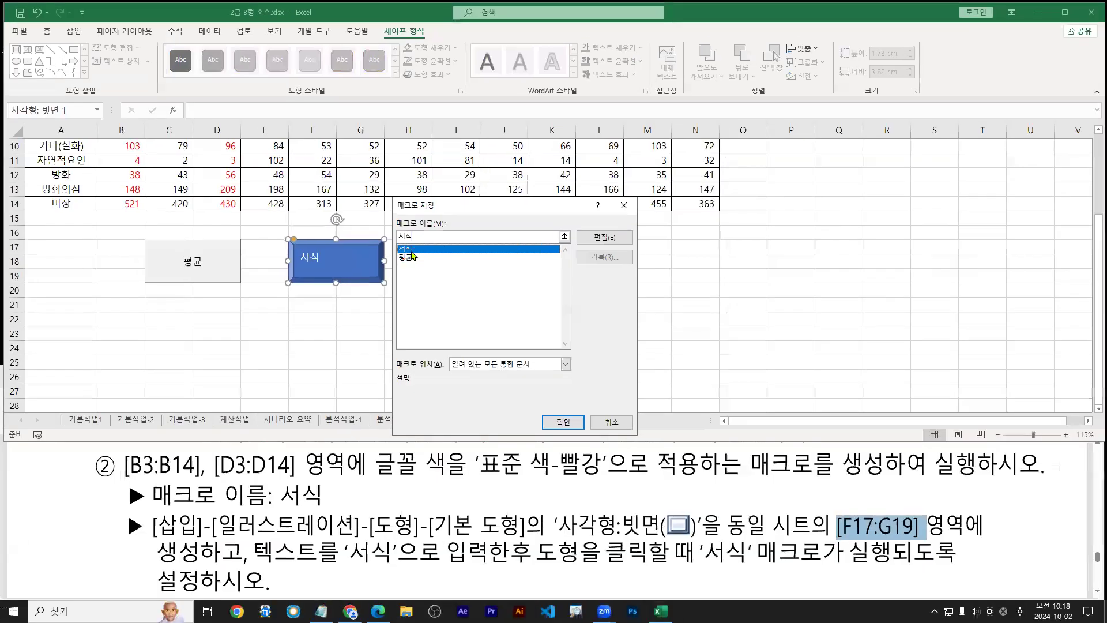
double_click(407, 251)
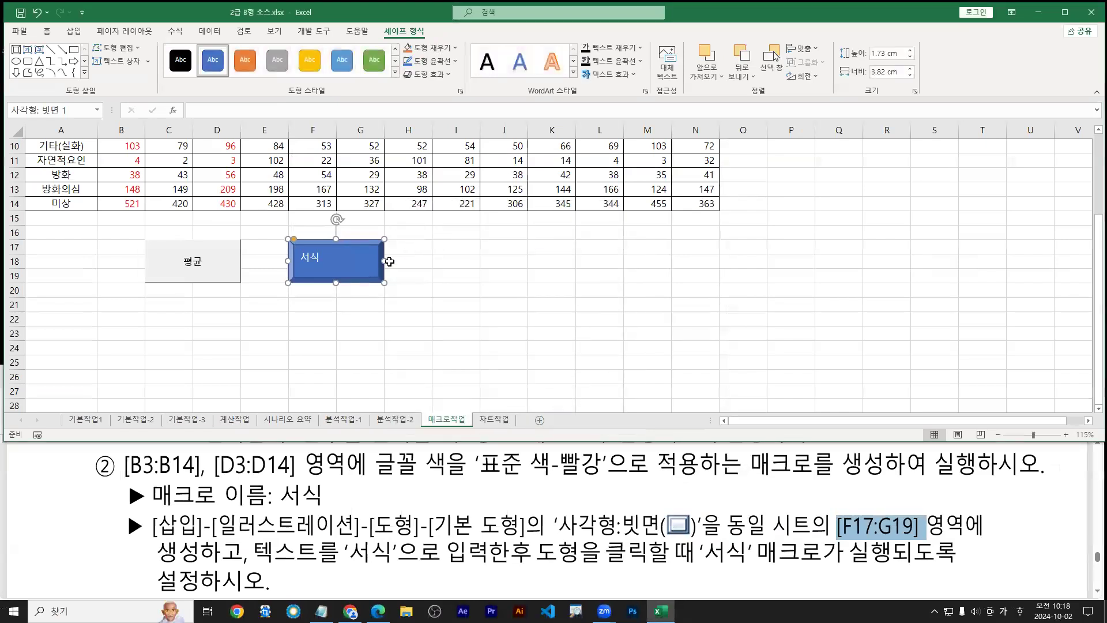
Reopen Assign Macro and confirm 서식 is the shape's macro
right_click(349, 263)
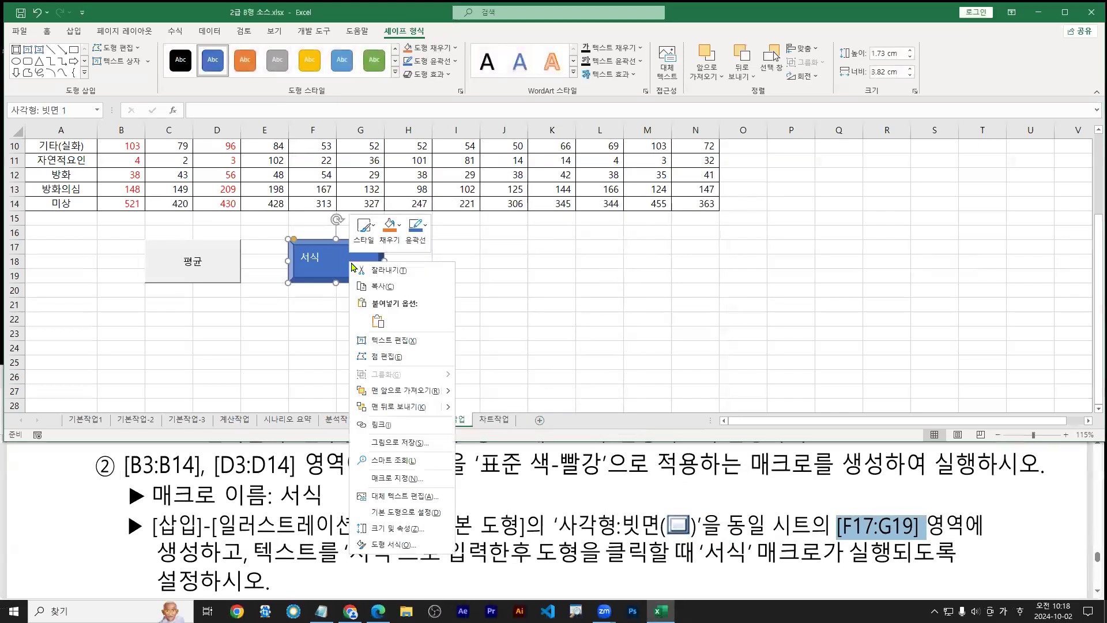
click(380, 479)
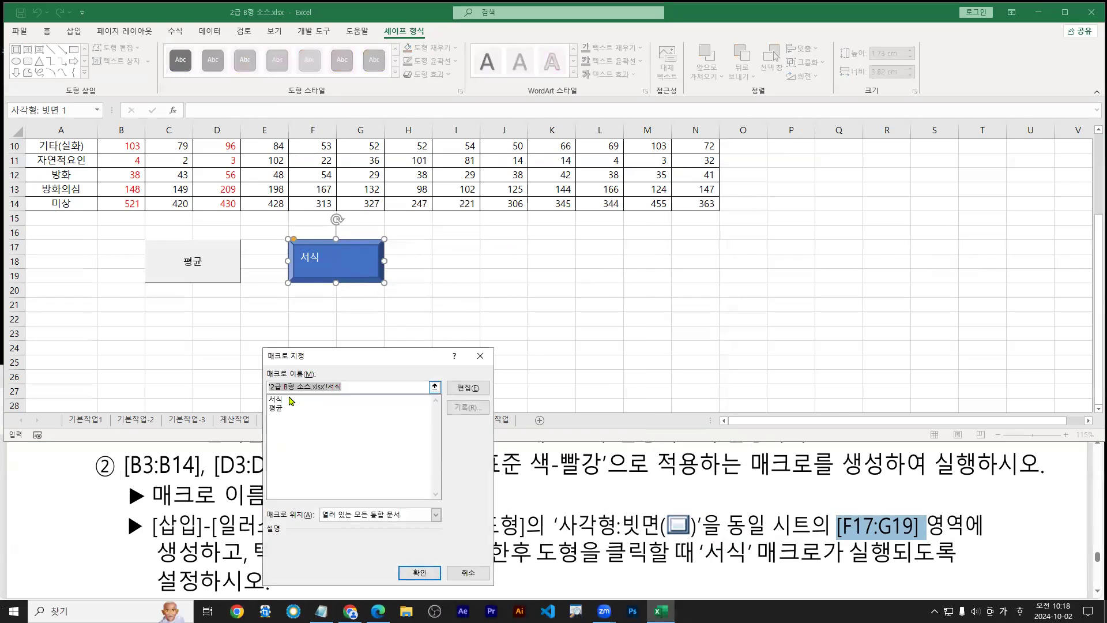
click(275, 398)
double_click(275, 398)
scroll(237, 317, up, 3)
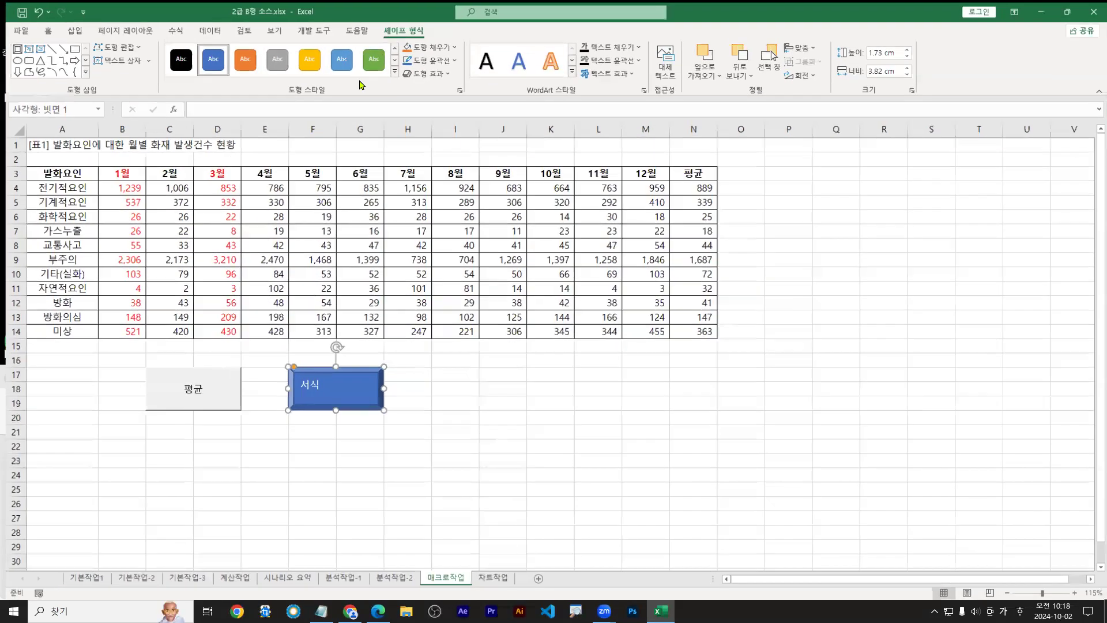
drag(121, 173, 121, 332)
drag(213, 171, 215, 330)
click(211, 69)
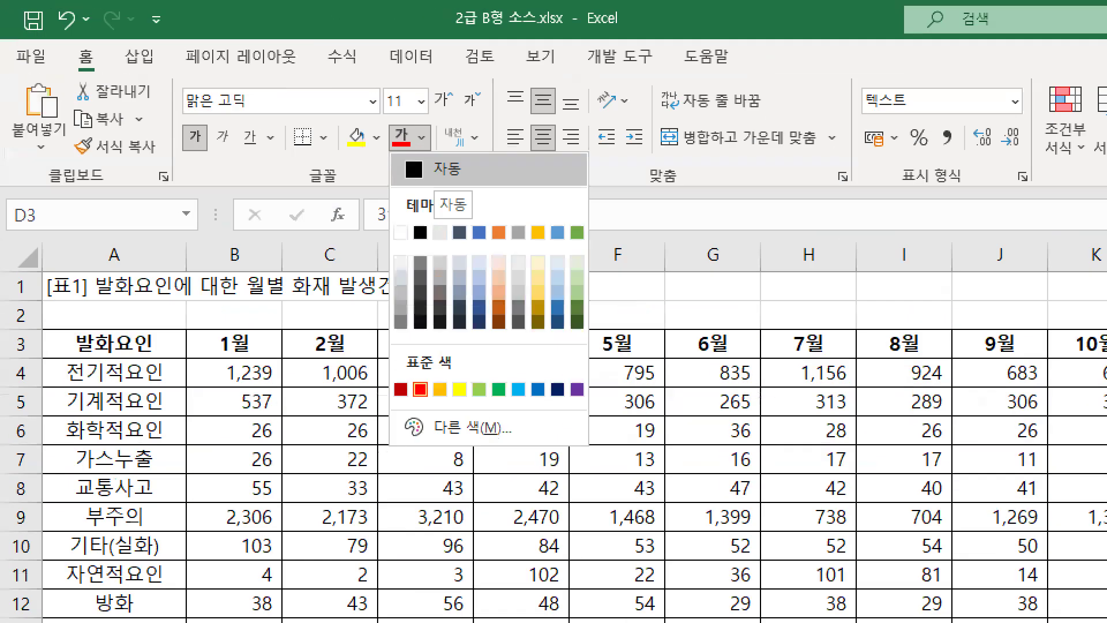
drag(68, 76, 98, 76)
drag(299, 198, 354, 195)
drag(415, 129, 439, 129)
drag(448, 179, 469, 185)
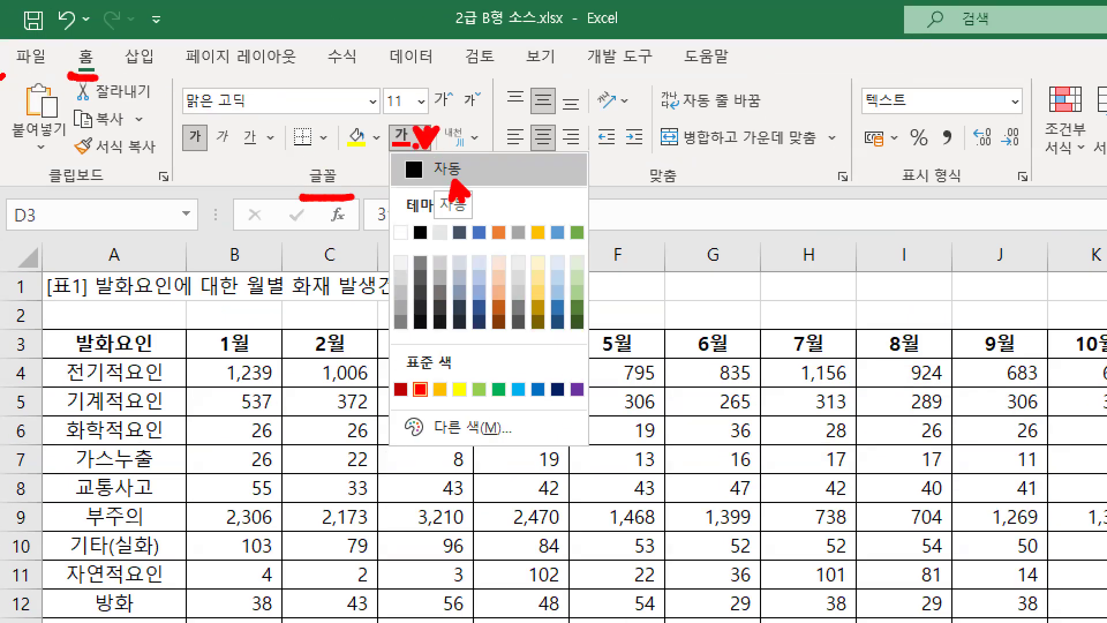
key(Escape)
click(212, 69)
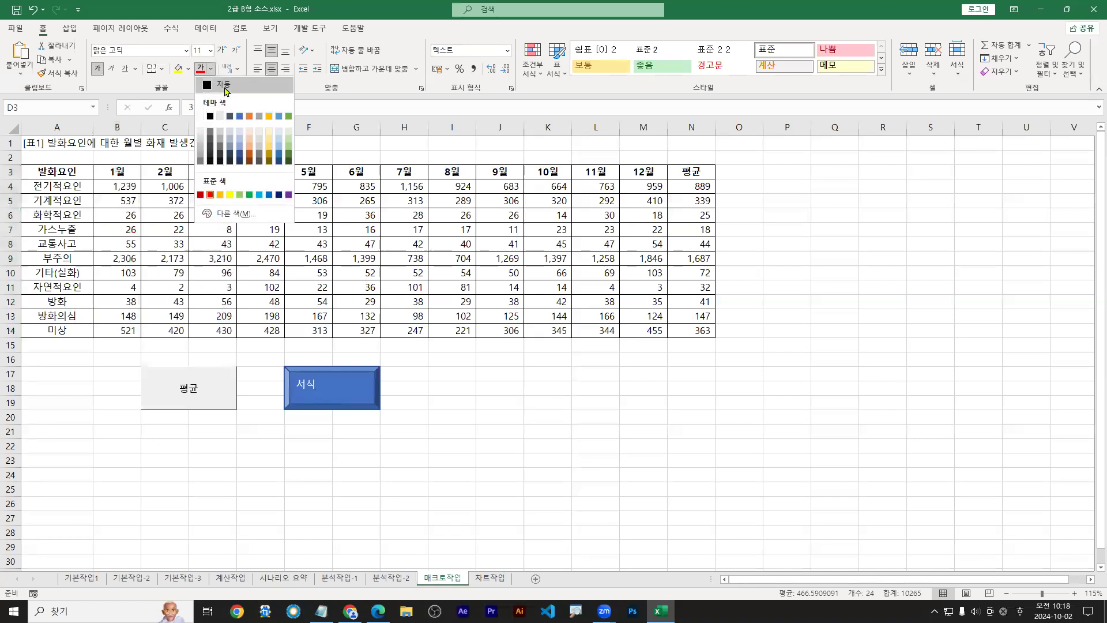
click(219, 87)
click(343, 390)
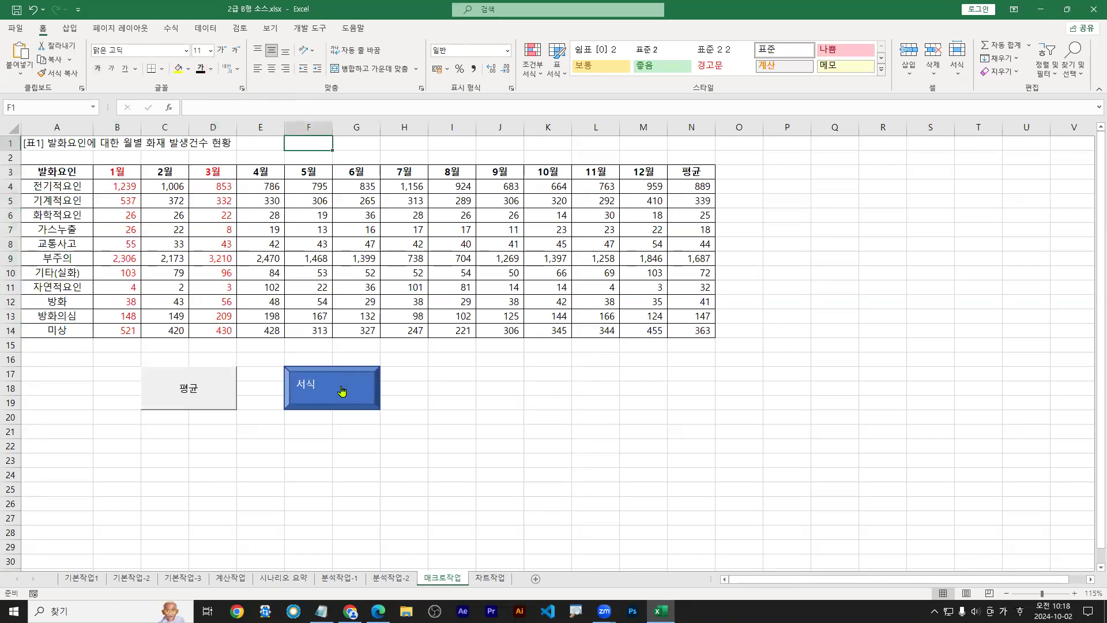
drag(117, 172, 124, 330)
drag(213, 171, 212, 330)
click(210, 69)
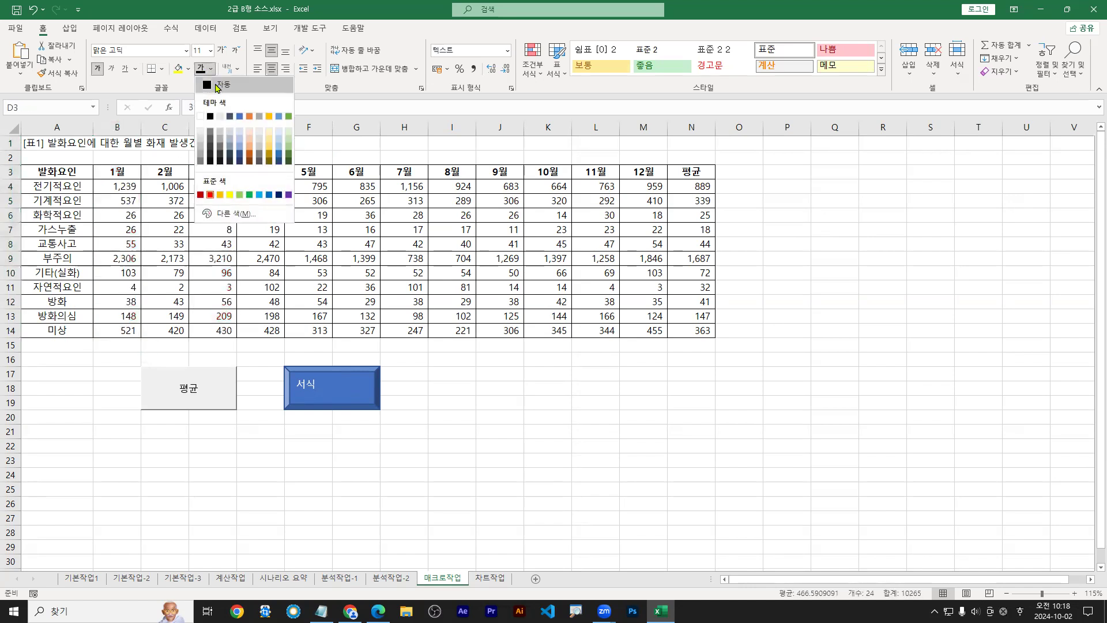
click(220, 85)
drag(356, 304, 364, 314)
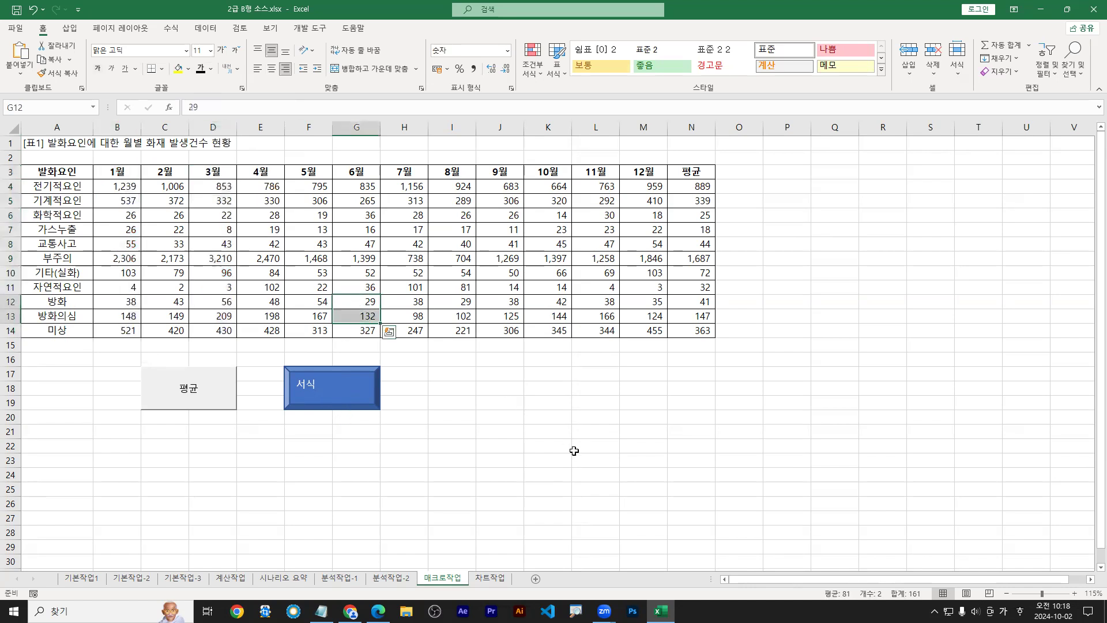
click(329, 392)
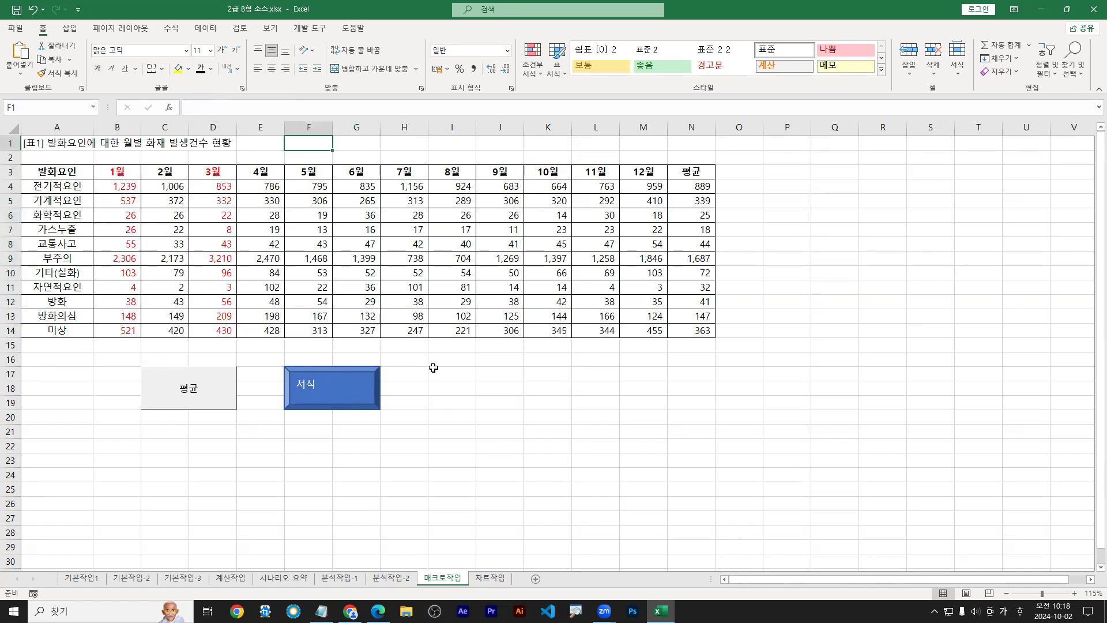
Restore the Excel window and highlight the PDF note that the macro must run
double_click(736, 8)
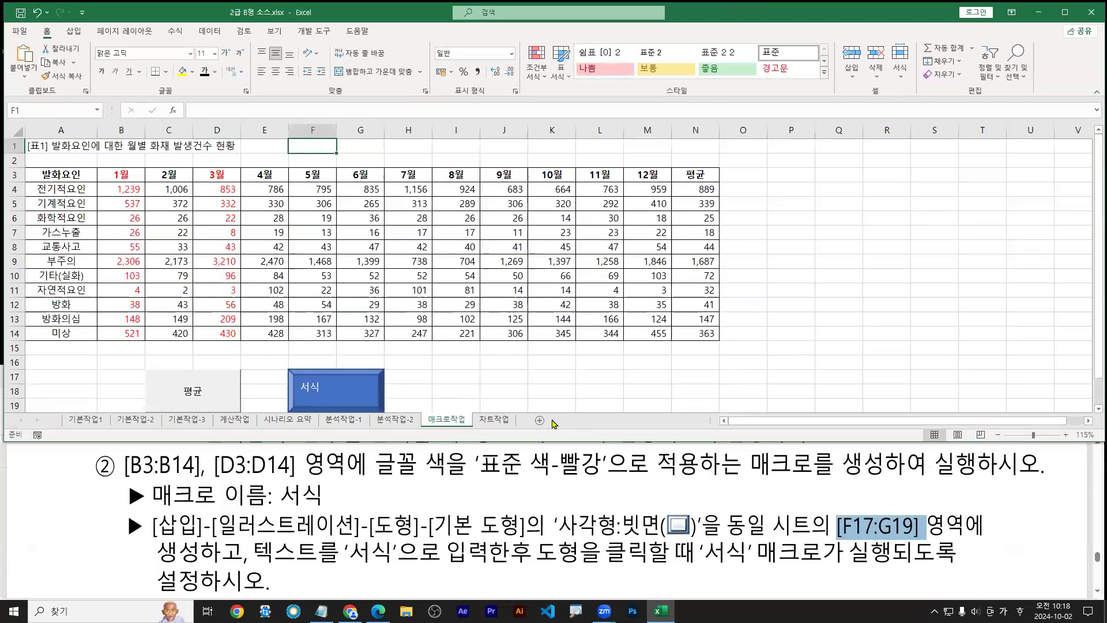
click(454, 517)
scroll(455, 519, down, 2)
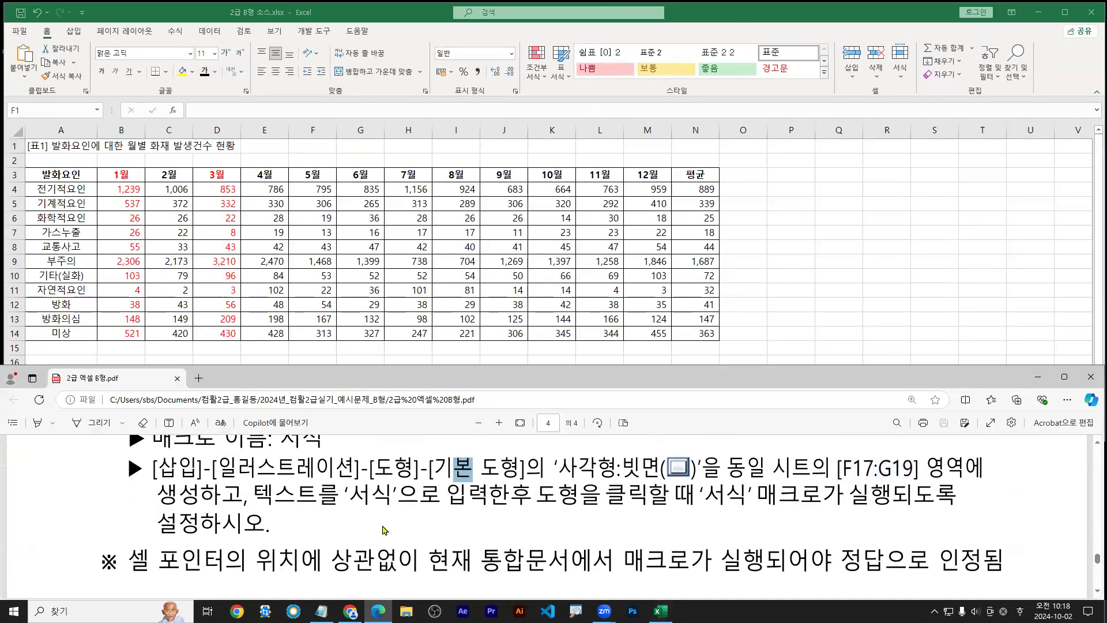
drag(625, 503, 1011, 505)
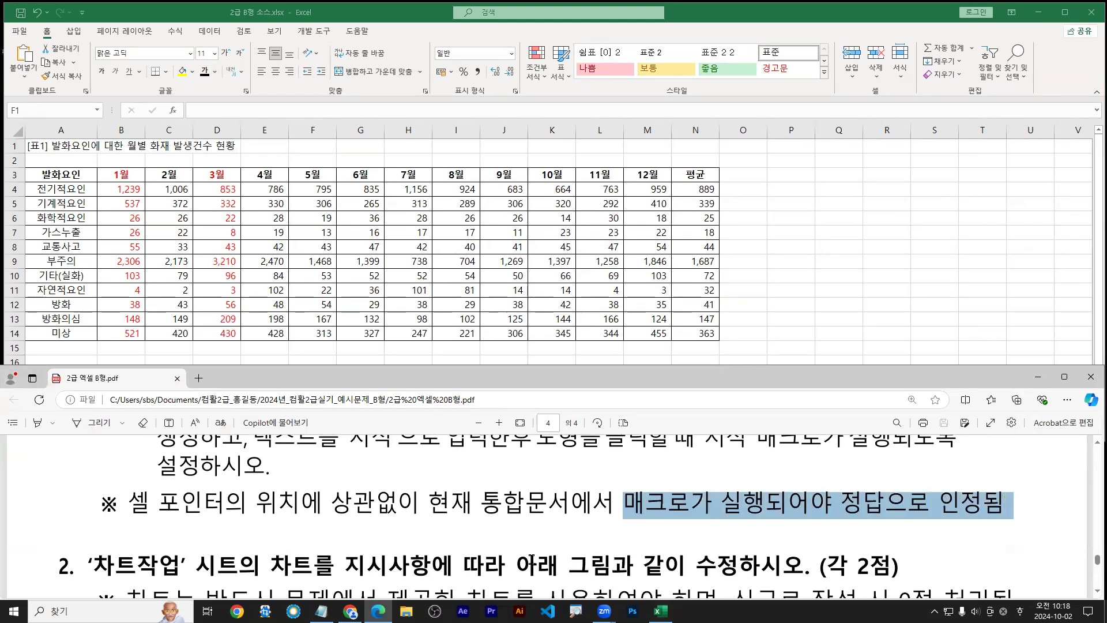
click(547, 474)
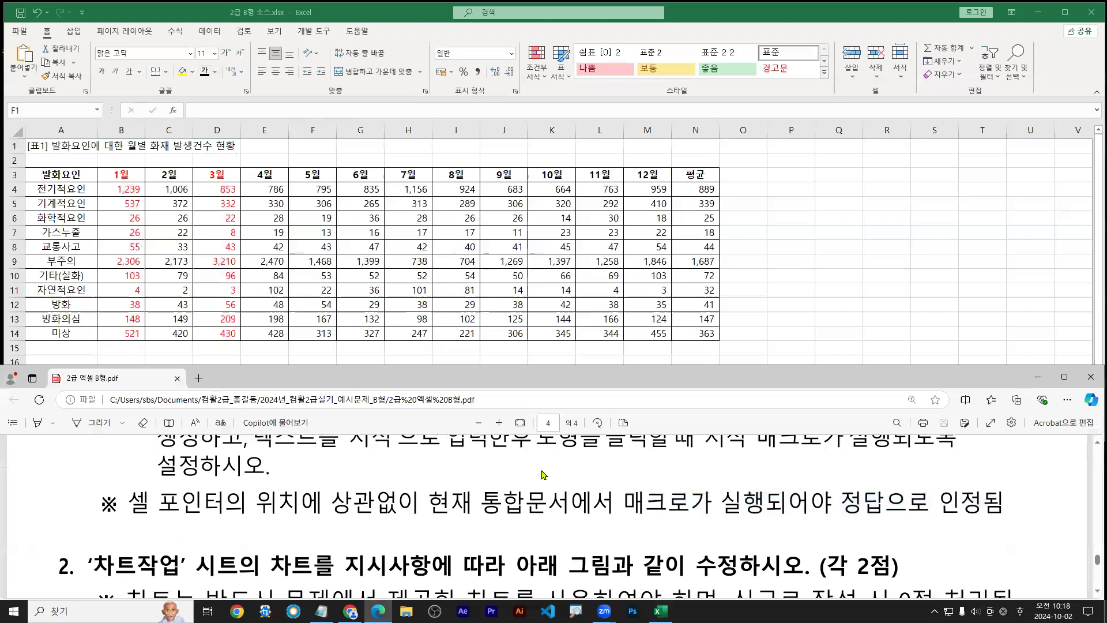
Scroll the PDF to the chart task 2 instructions and return to the workbook
scroll(510, 477, down, 2)
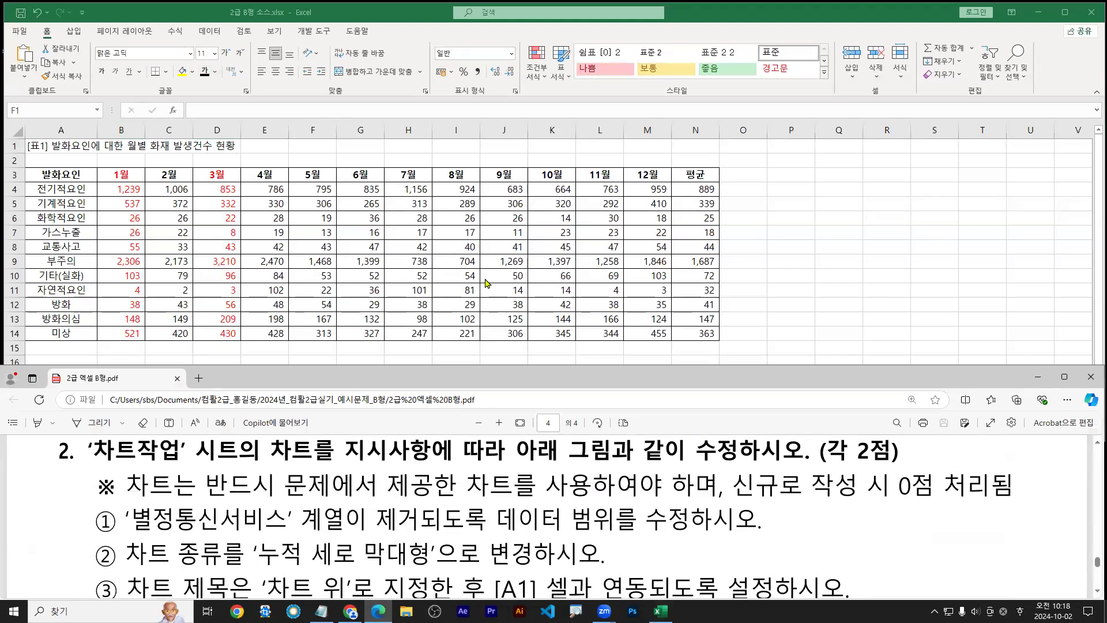
click(488, 284)
click(424, 509)
scroll(456, 485, up, 2)
scroll(460, 490, down, 2)
click(441, 329)
click(488, 420)
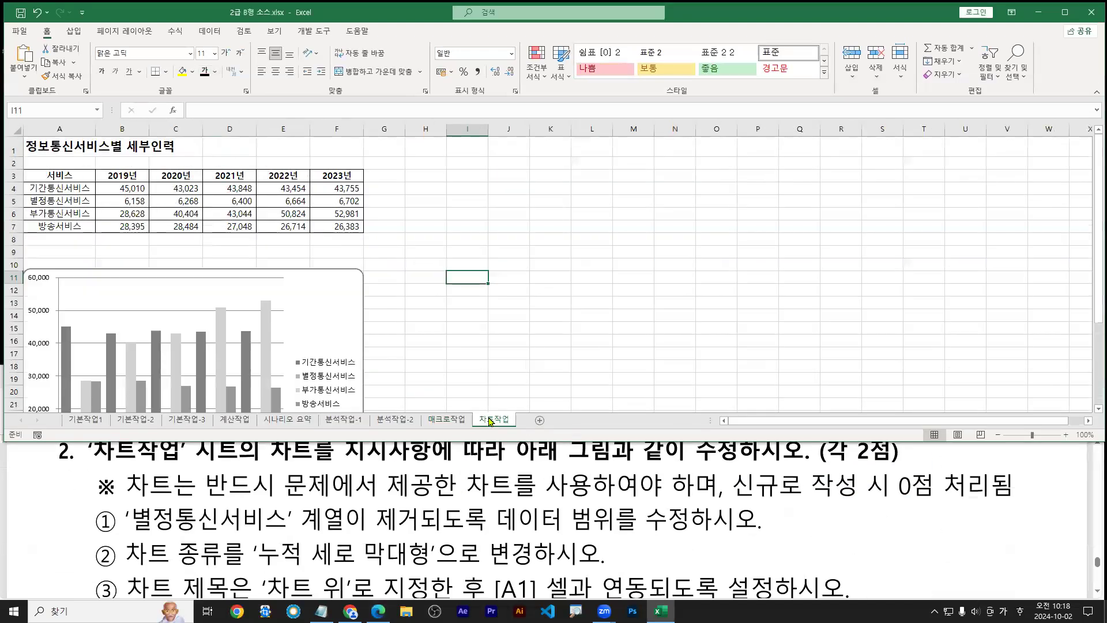
click(347, 334)
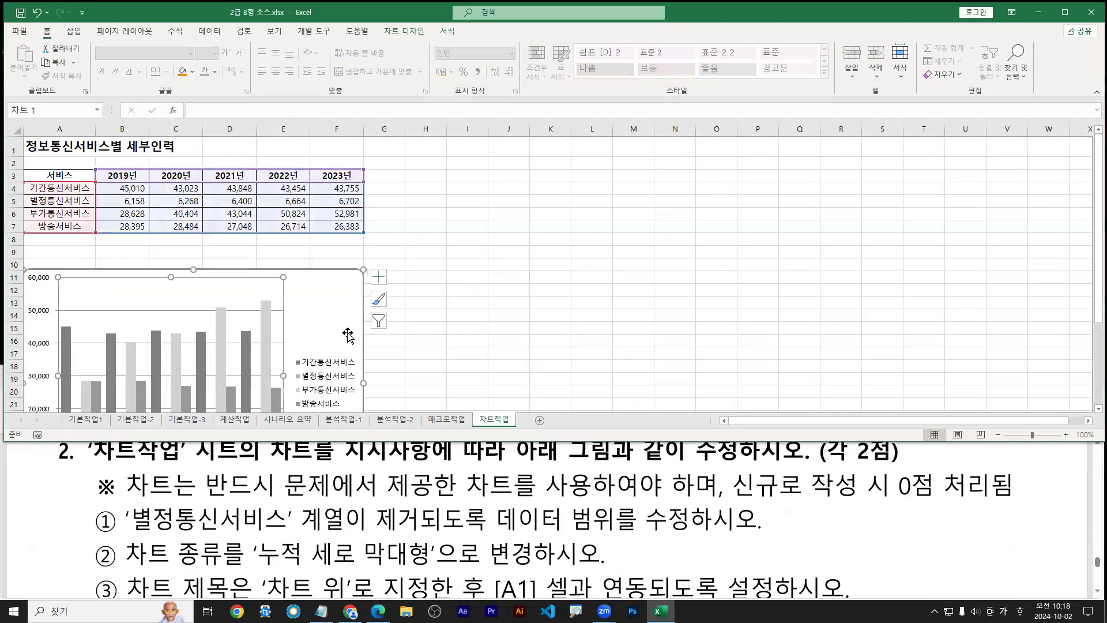
click(492, 421)
drag(1092, 219, 1091, 286)
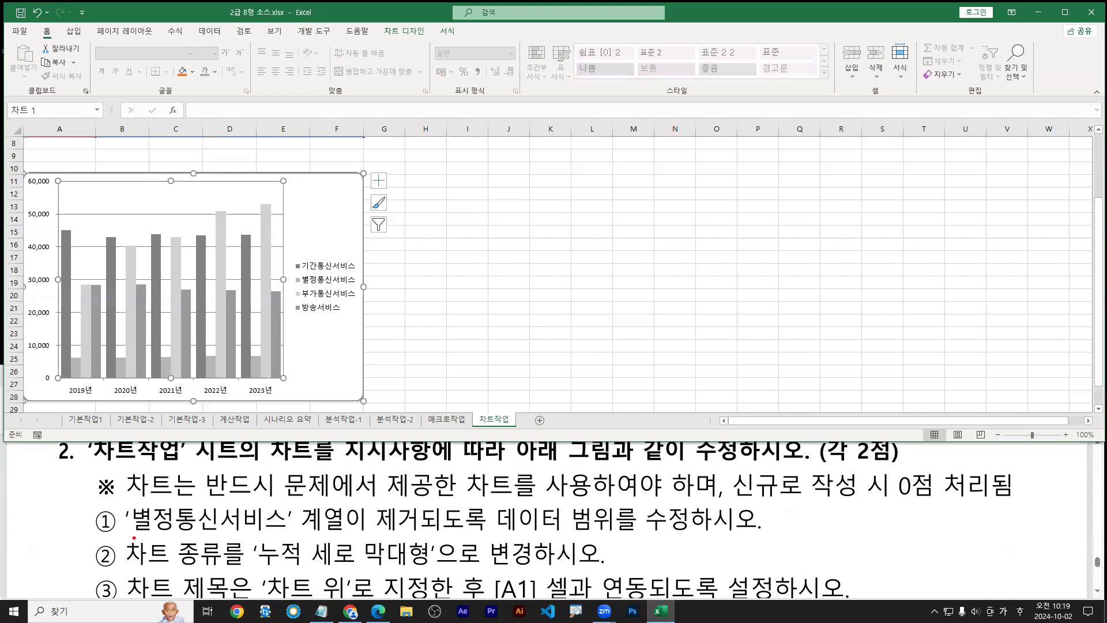
drag(134, 535, 696, 536)
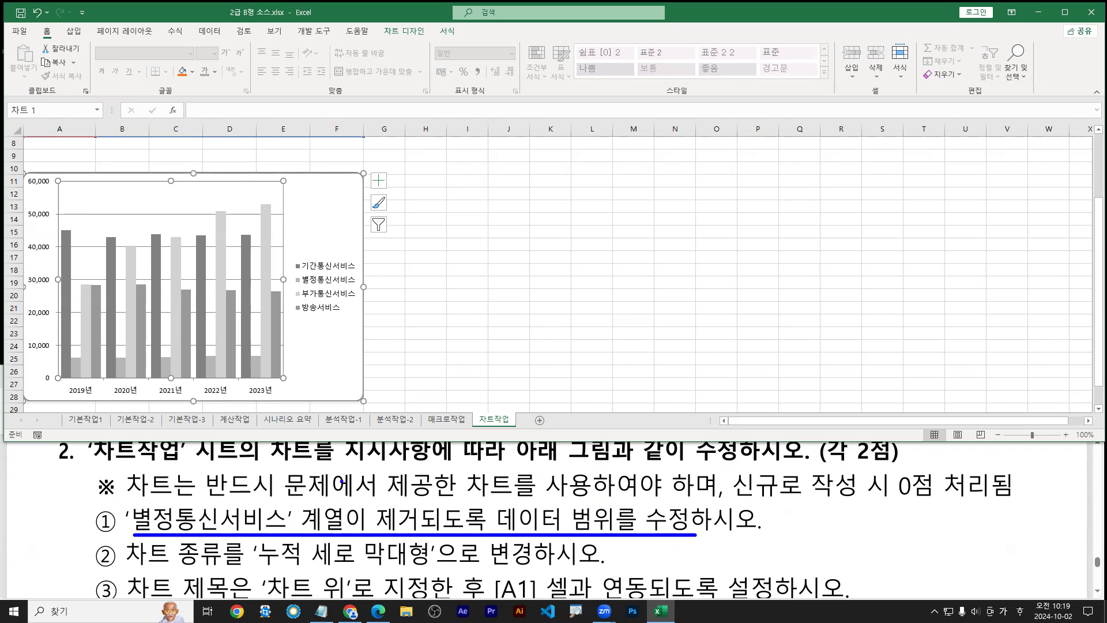
key(Escape)
click(334, 219)
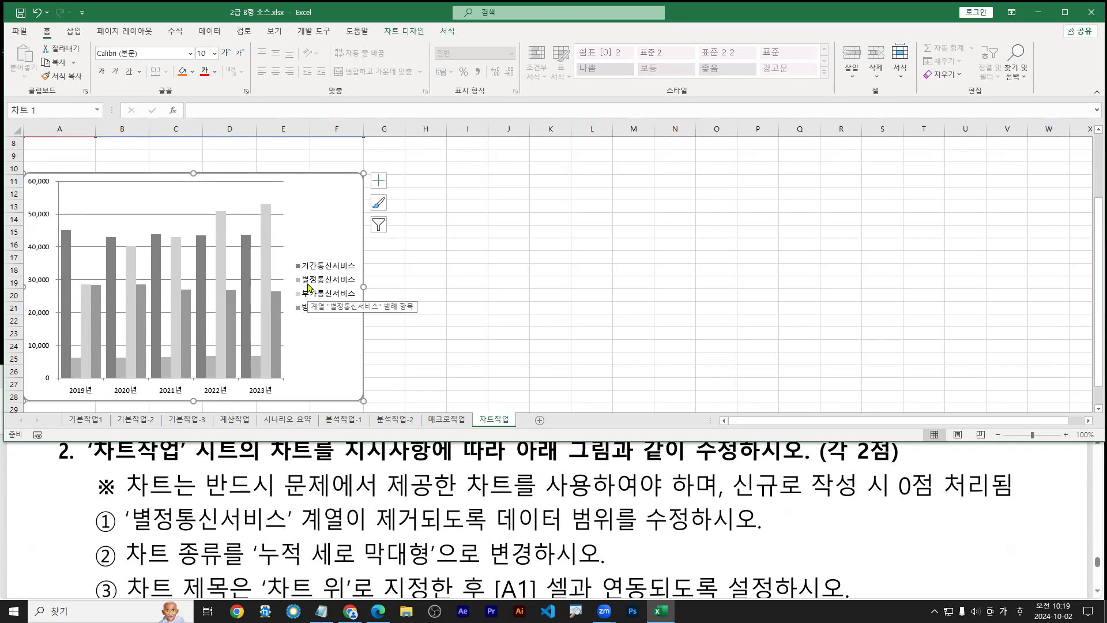
click(308, 287)
click(309, 286)
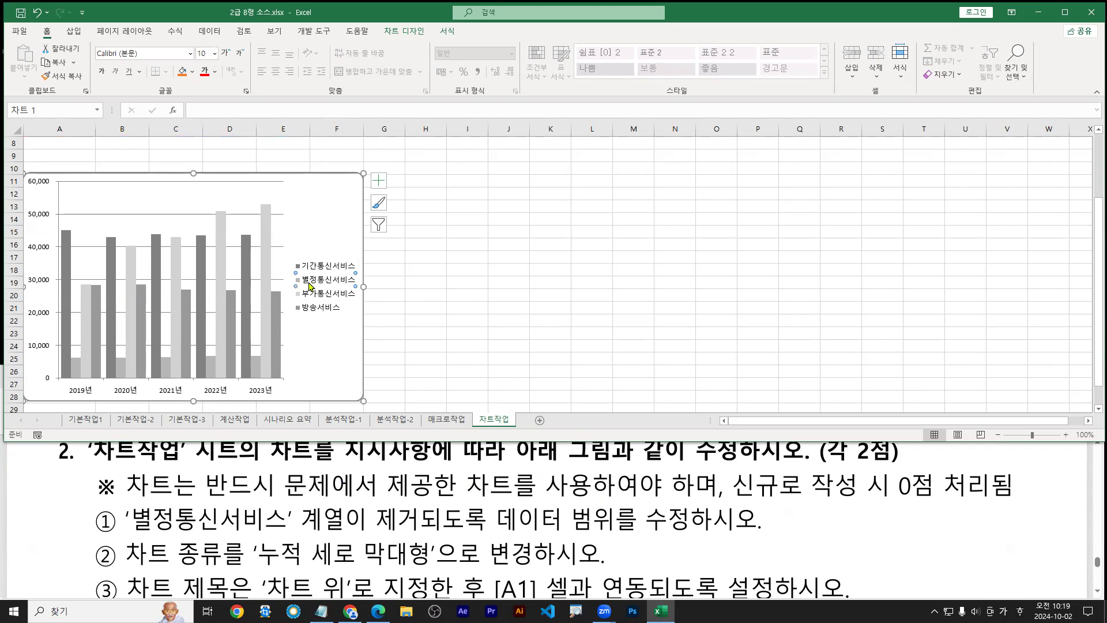
click(222, 239)
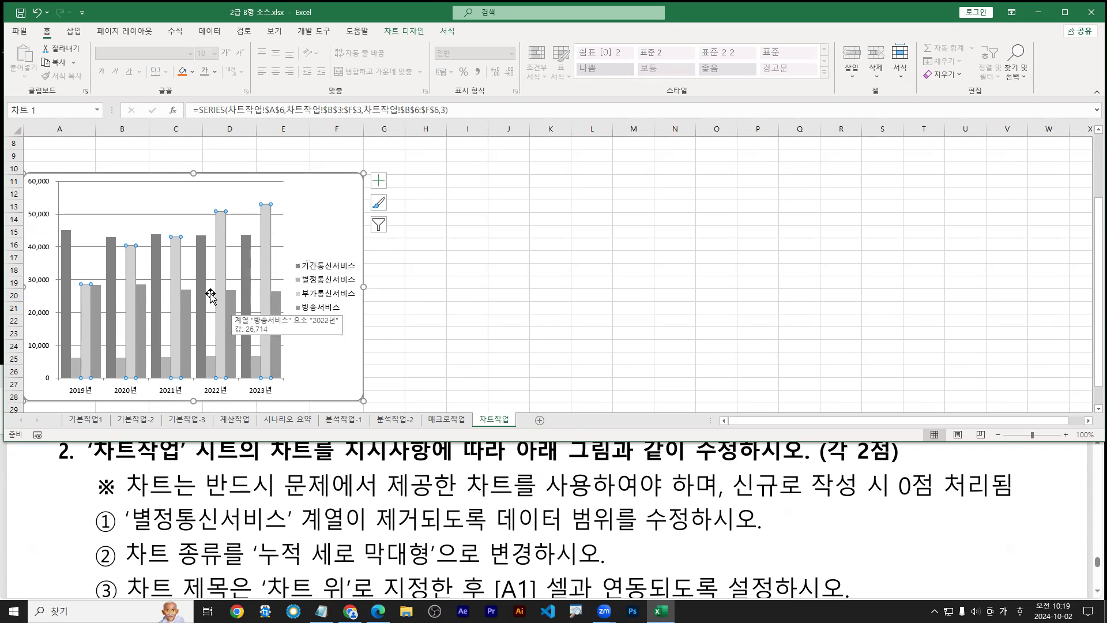
mouse_move(186, 300)
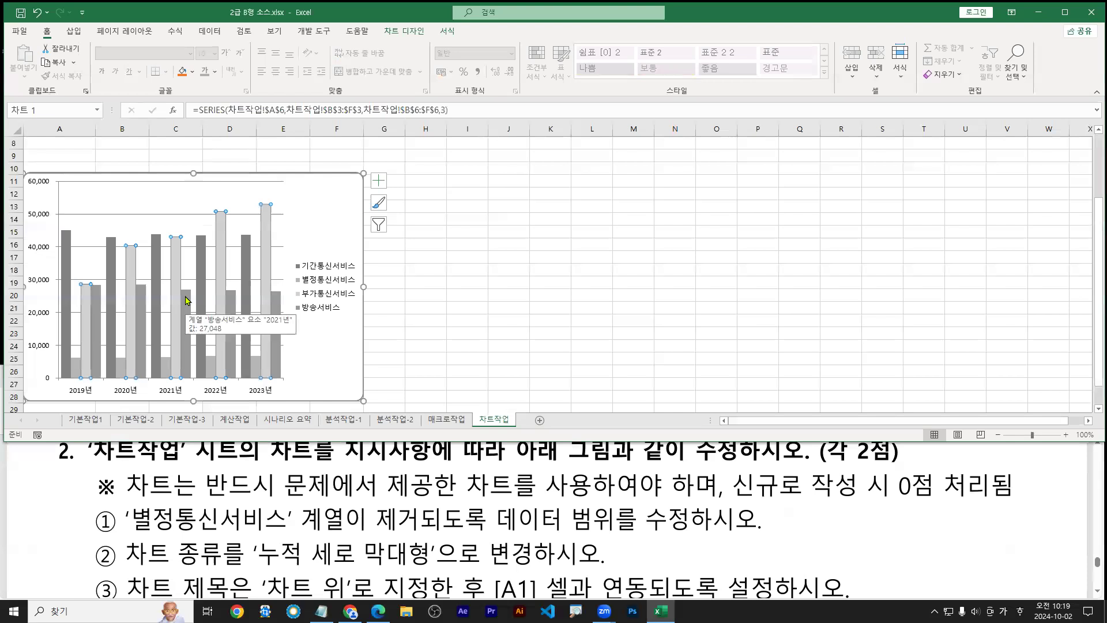
mouse_move(211, 369)
key(ctrl+1)
click(211, 363)
drag(211, 363, 225, 316)
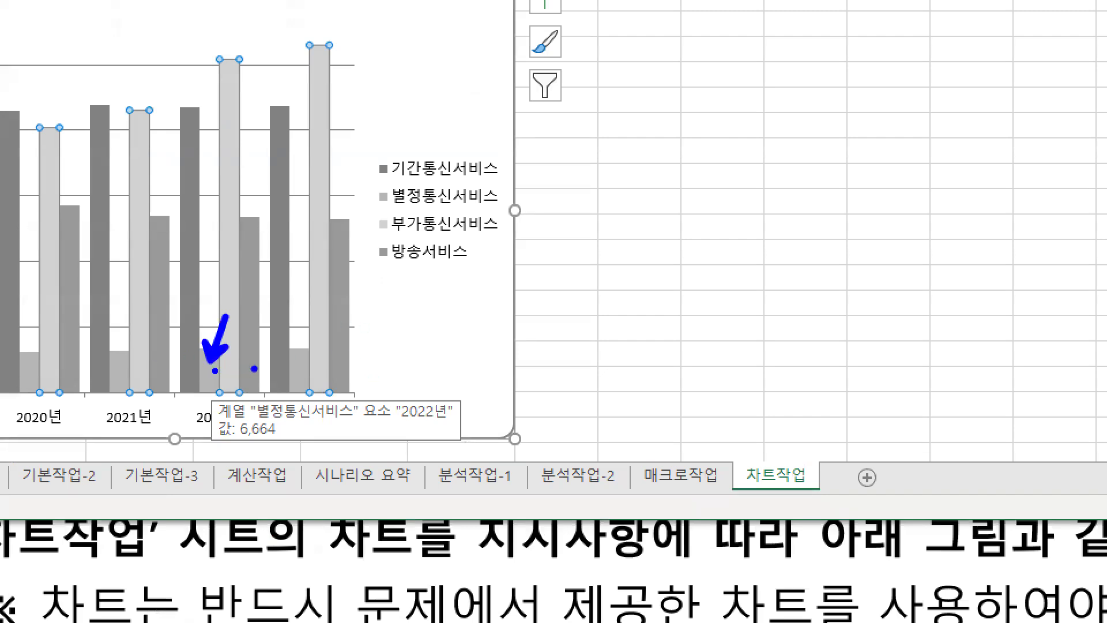
key(Escape)
click(212, 367)
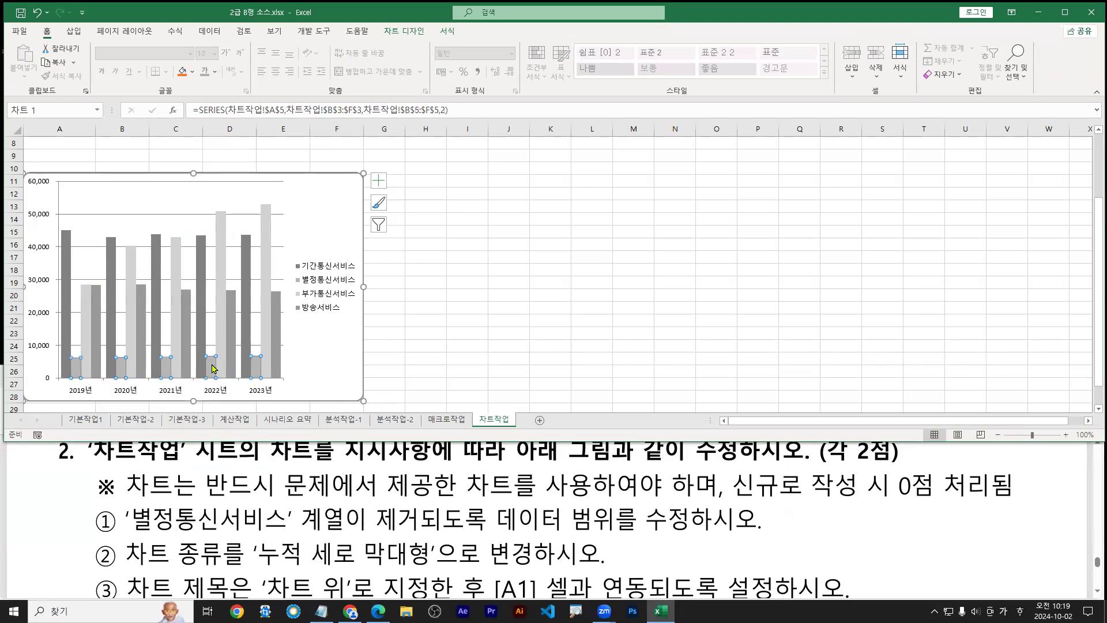
key(ctrl+1)
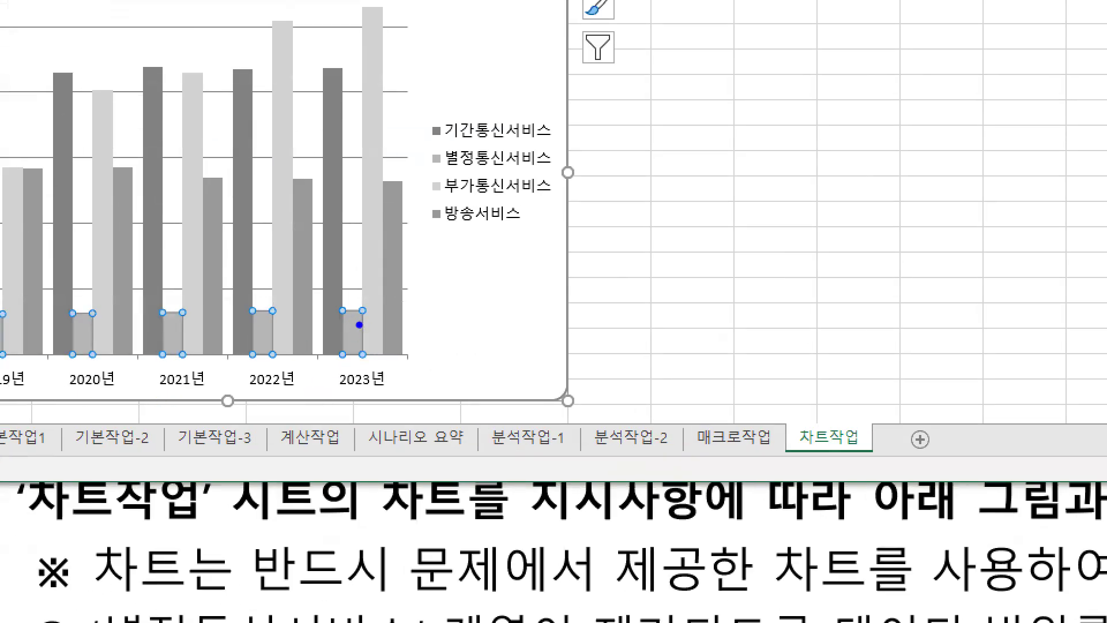
drag(360, 325, 426, 289)
text(rtde)
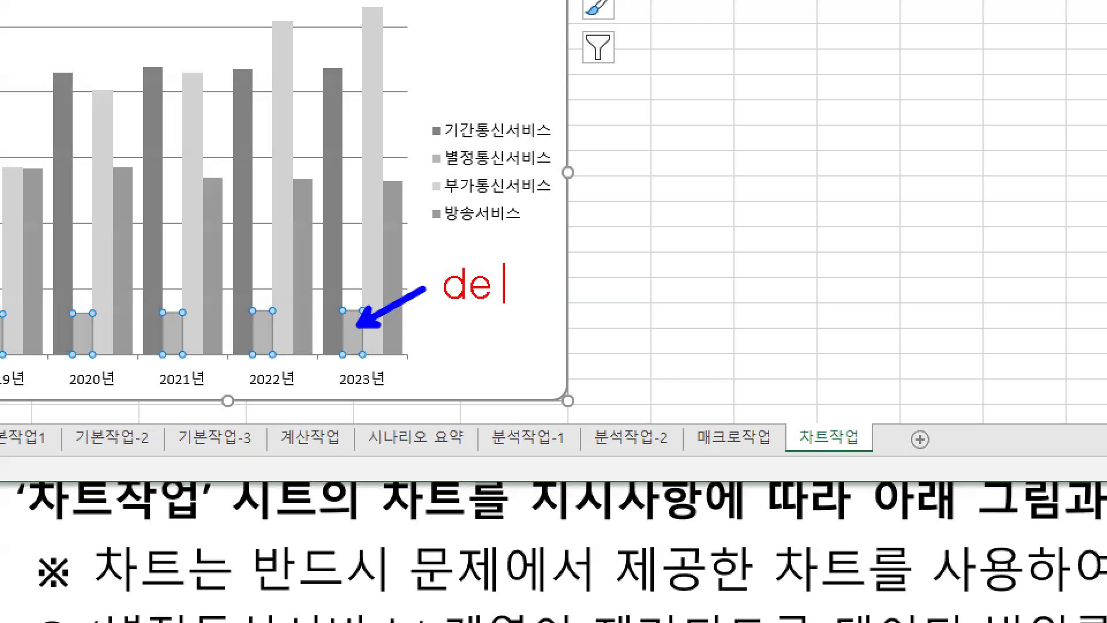
text(lete)
key(Escape)
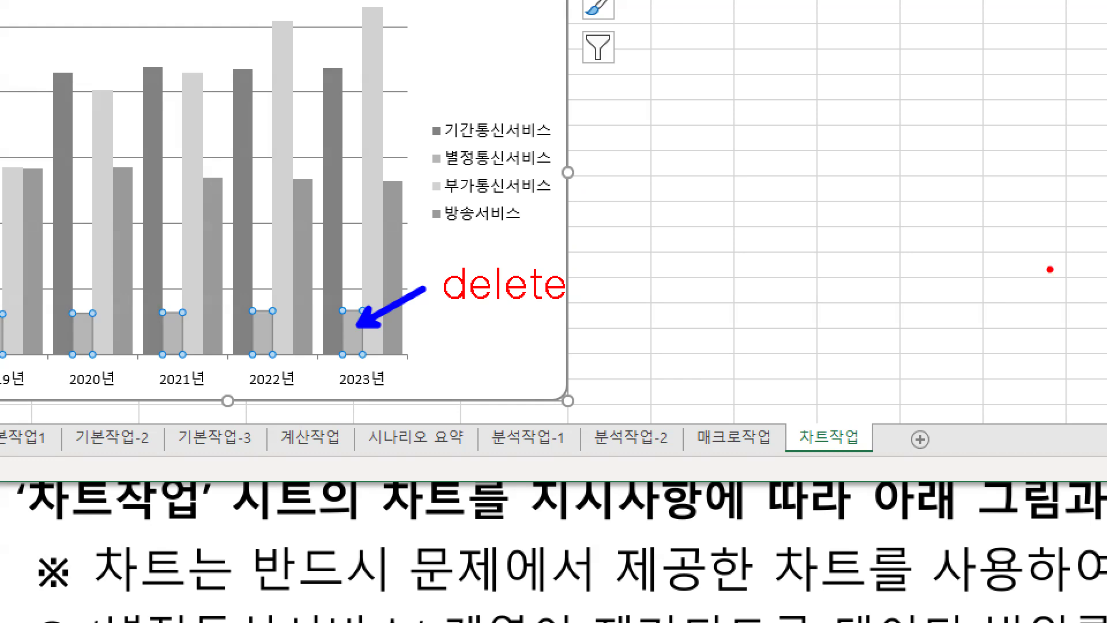
key(Escape)
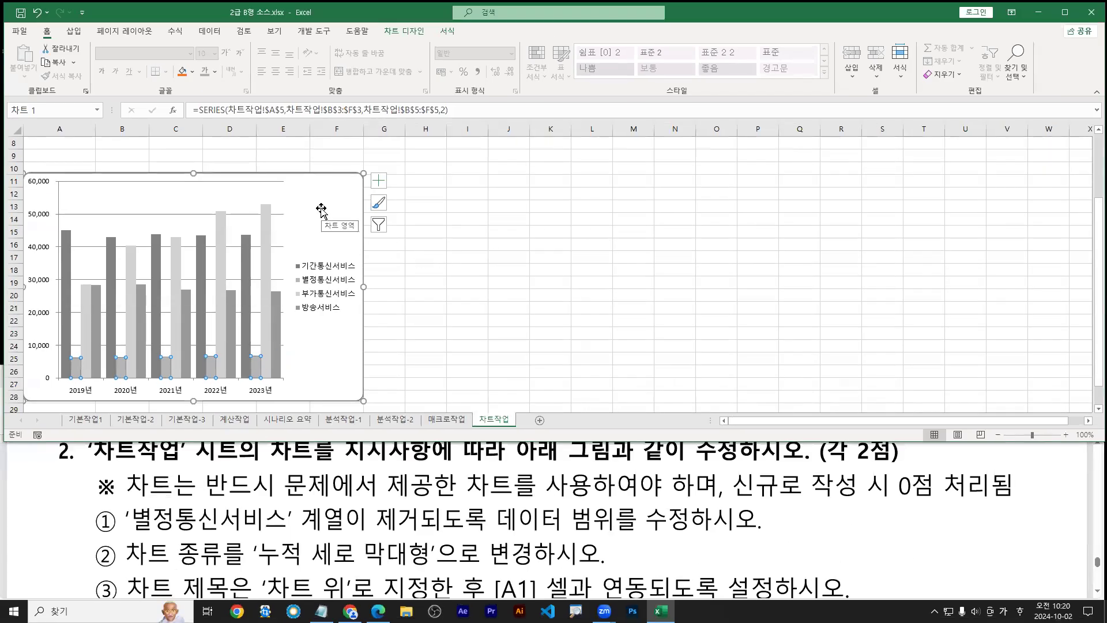
click(321, 210)
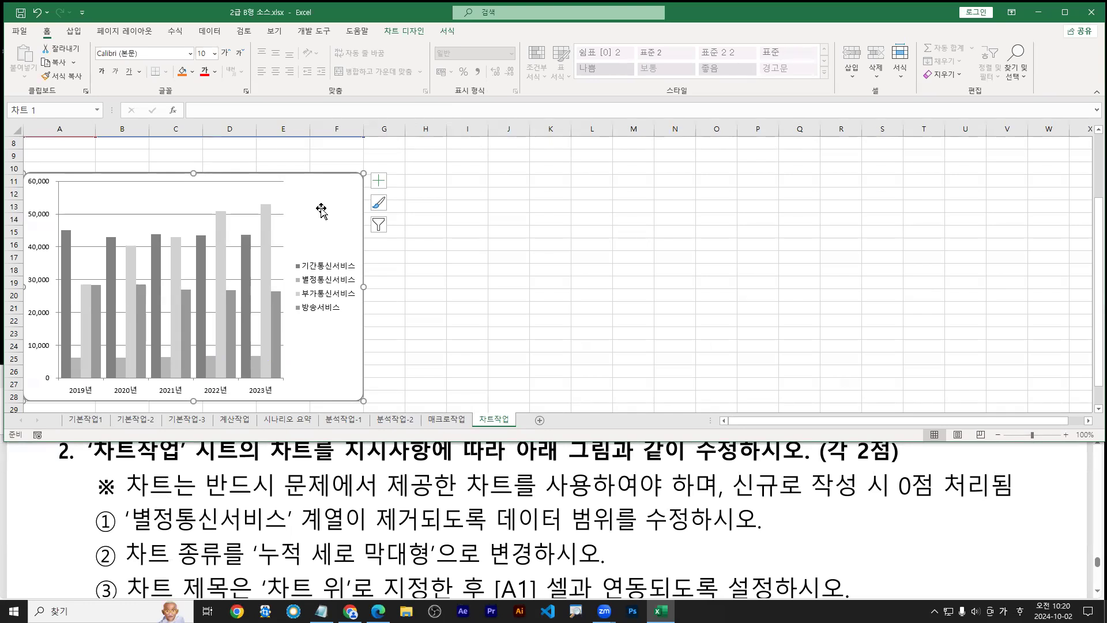
Open Select Data for the chart on the 차트작업 sheet
right_click(322, 212)
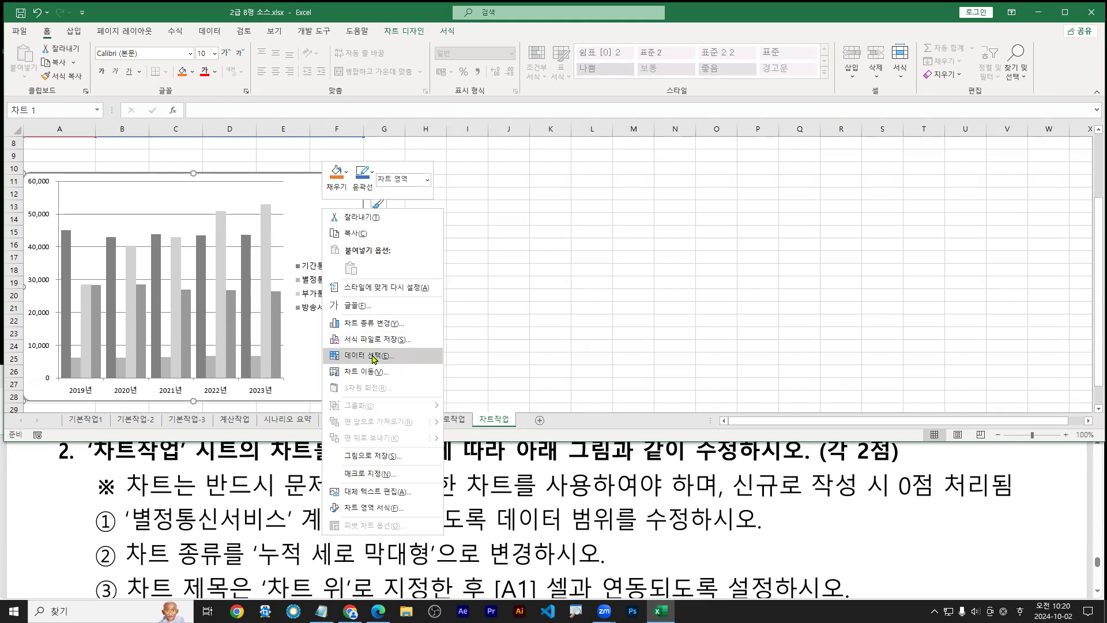
right_click(311, 206)
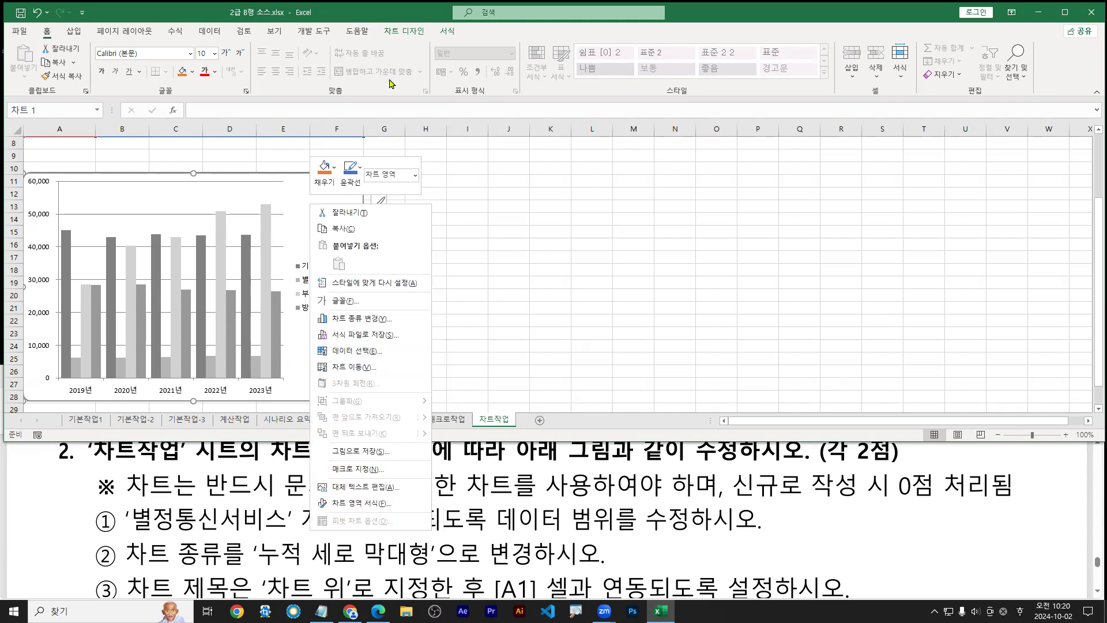
click(404, 32)
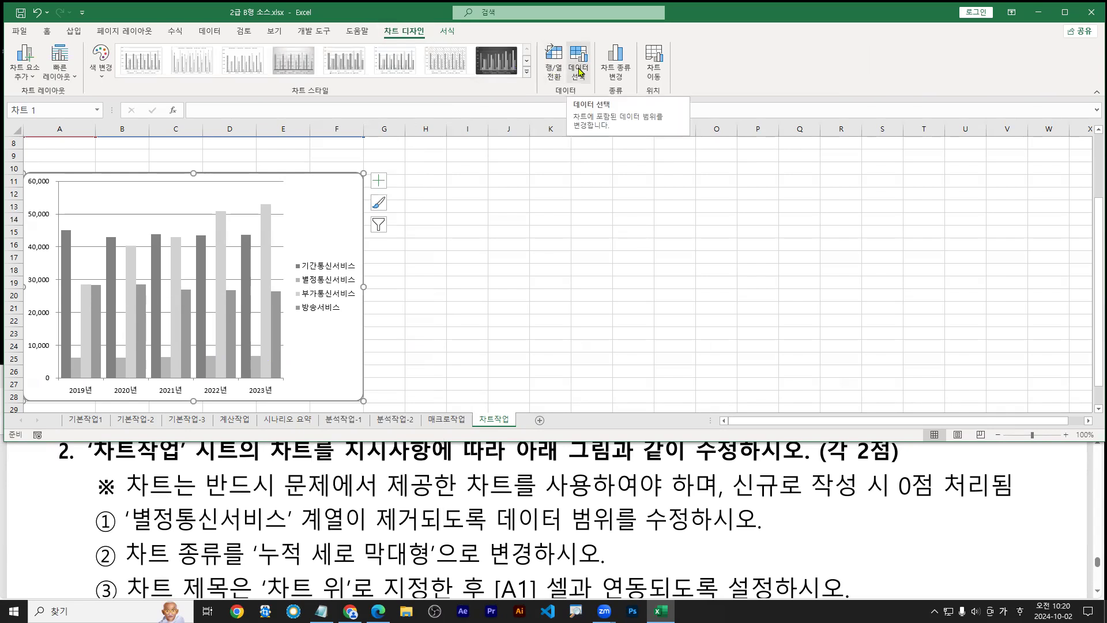
click(579, 69)
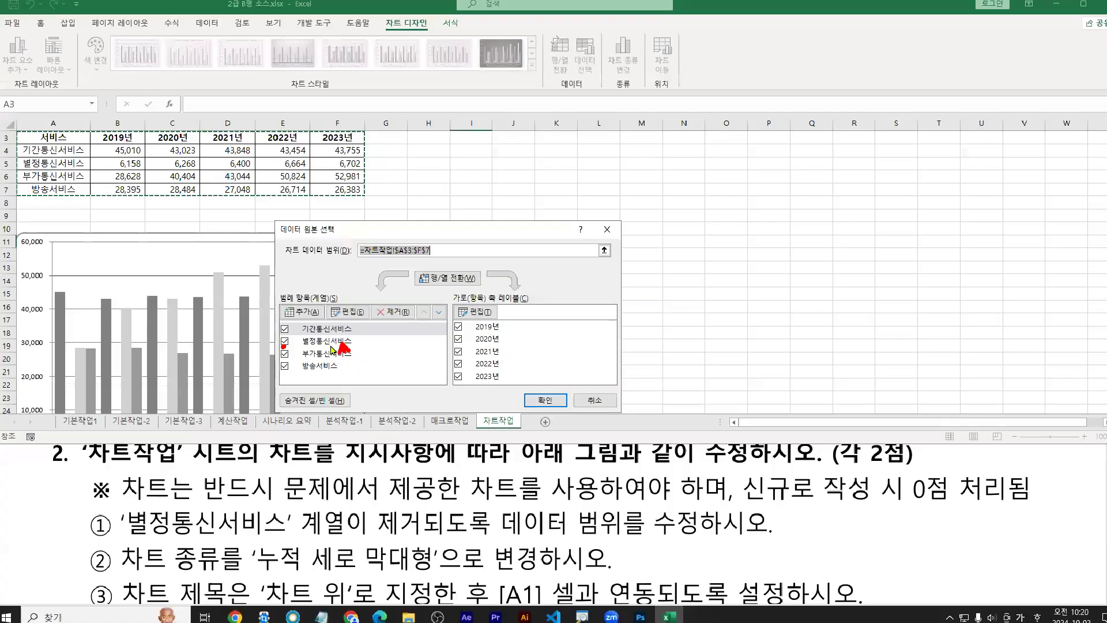
Remove the 별정통신서비스 series, leaving three legend entries
click(363, 343)
drag(335, 344, 344, 363)
drag(396, 317, 398, 331)
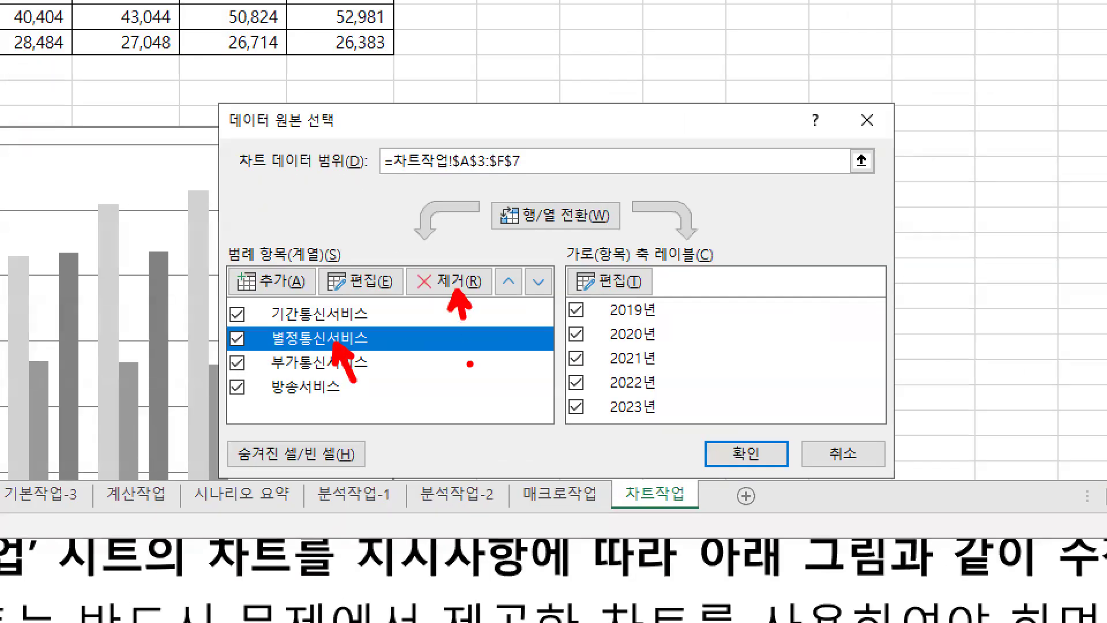
key(g)
drag(241, 336, 223, 353)
drag(226, 331, 246, 345)
key(e)
drag(350, 350, 353, 372)
mouse_move(407, 265)
mouse_down()
mouse_move(493, 297)
mouse_move(443, 315)
mouse_up()
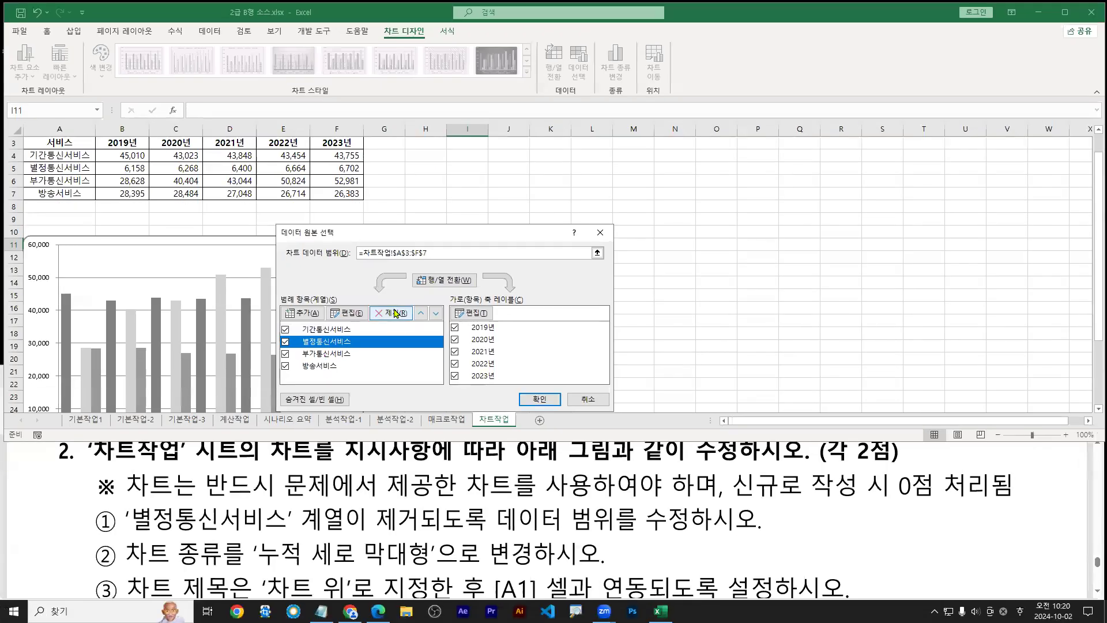
click(447, 296)
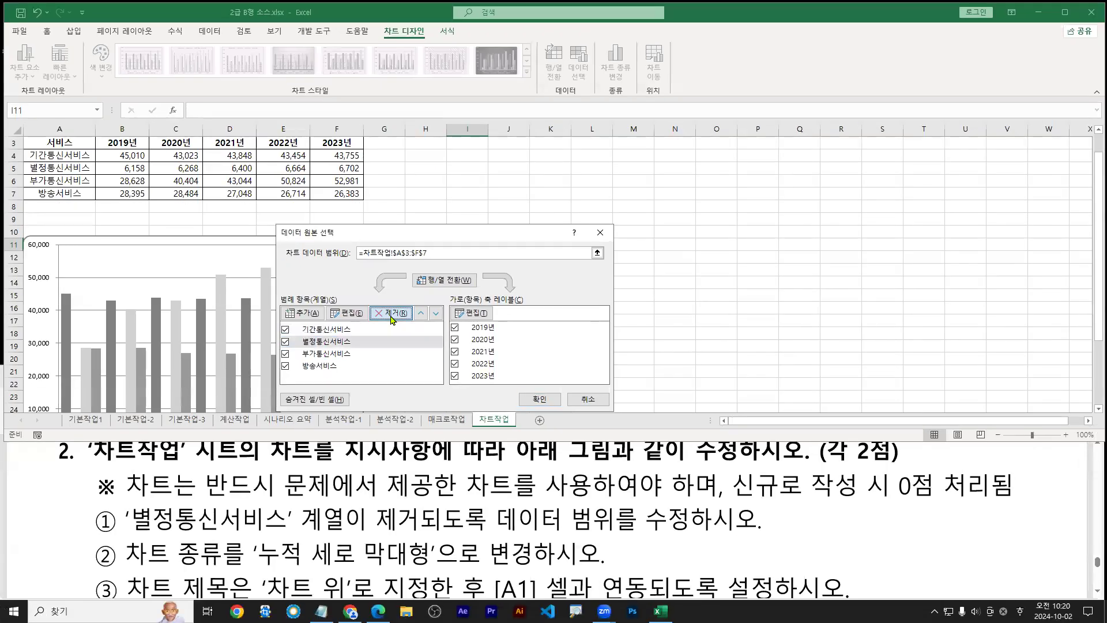
Confirm the data source change and review item ② in the PDF
click(540, 399)
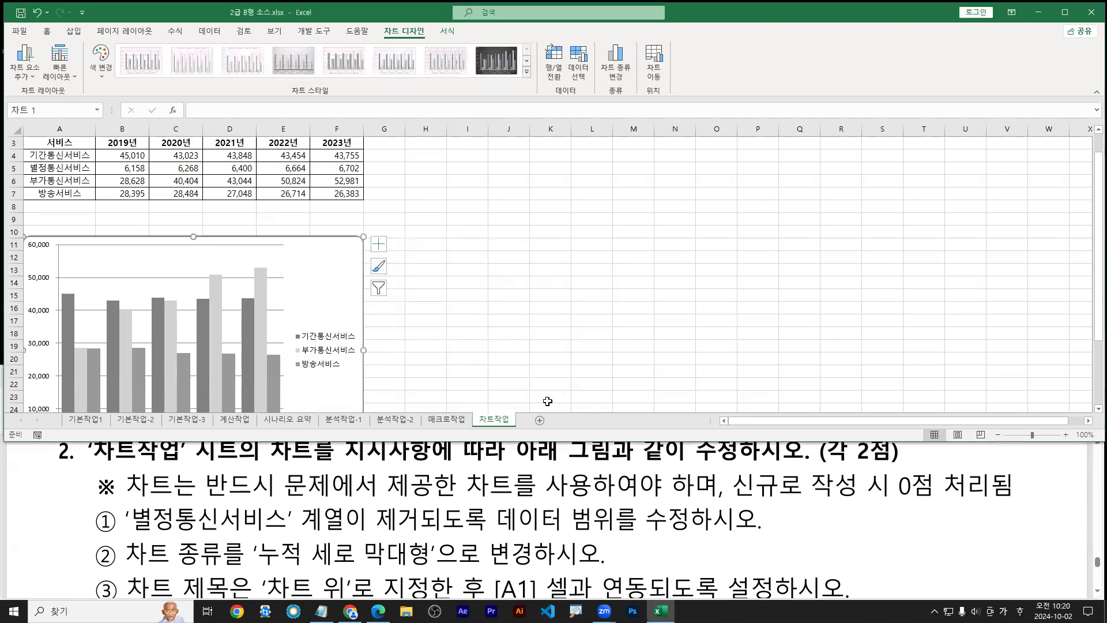
scroll(331, 321, down, 1)
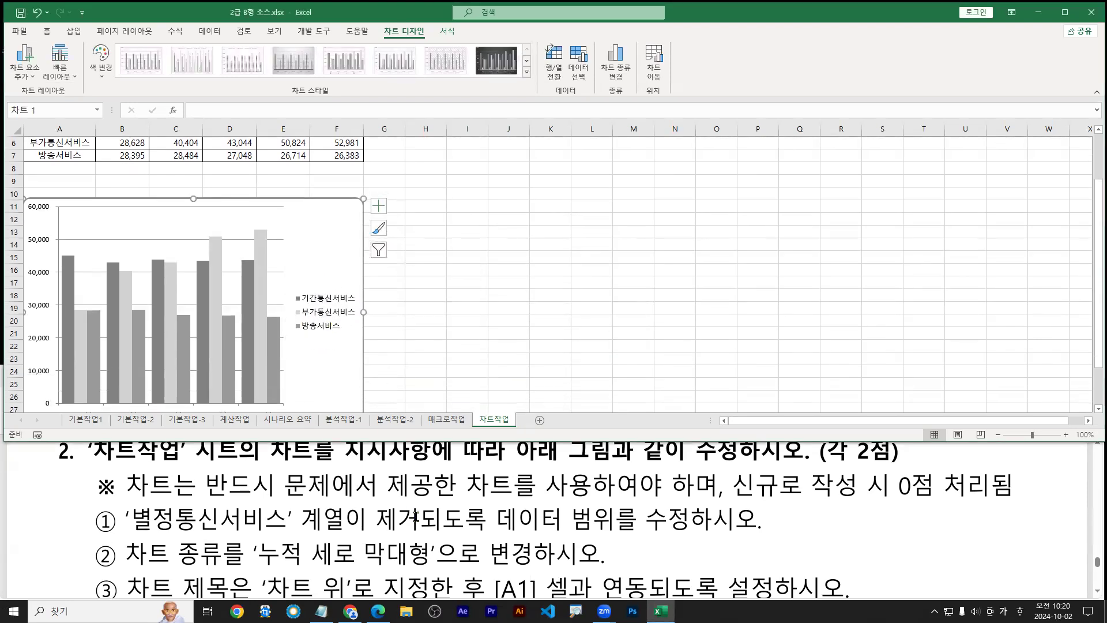
click(302, 562)
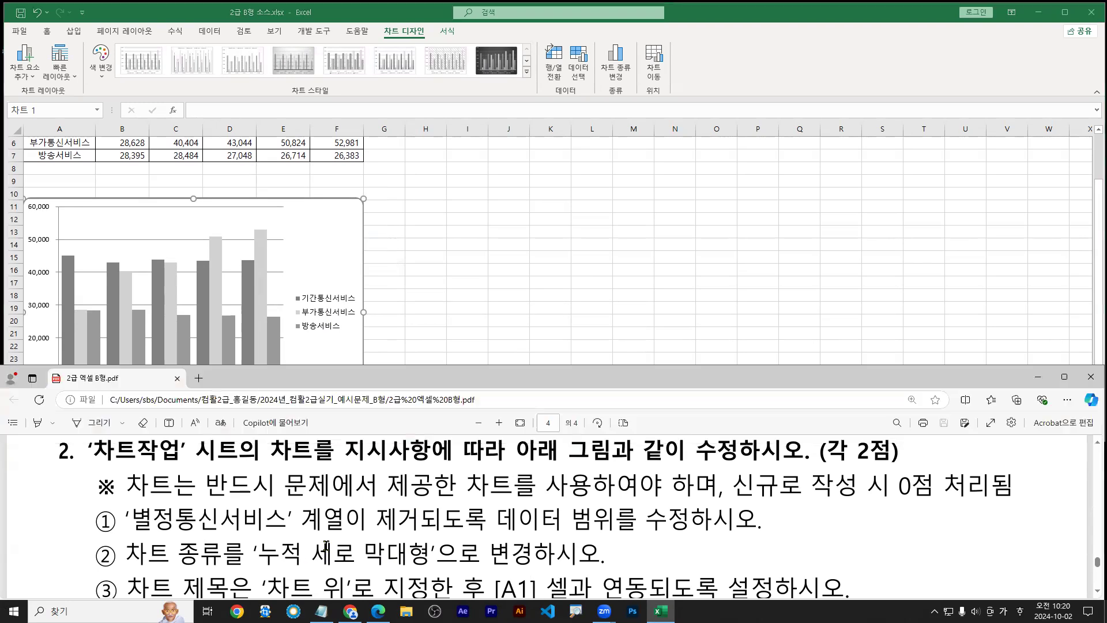
scroll(344, 539, down, 1)
drag(126, 512, 537, 512)
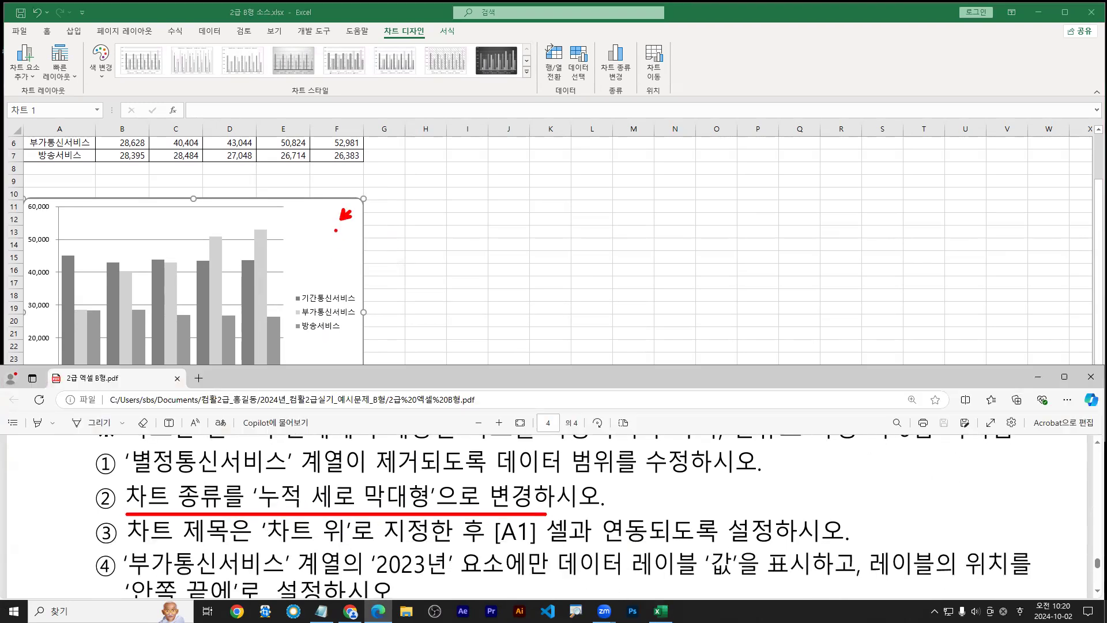
Return to the workbook and bring up the chart area's shortcut menu
click(311, 227)
right_click(310, 229)
click(310, 228)
right_click(305, 233)
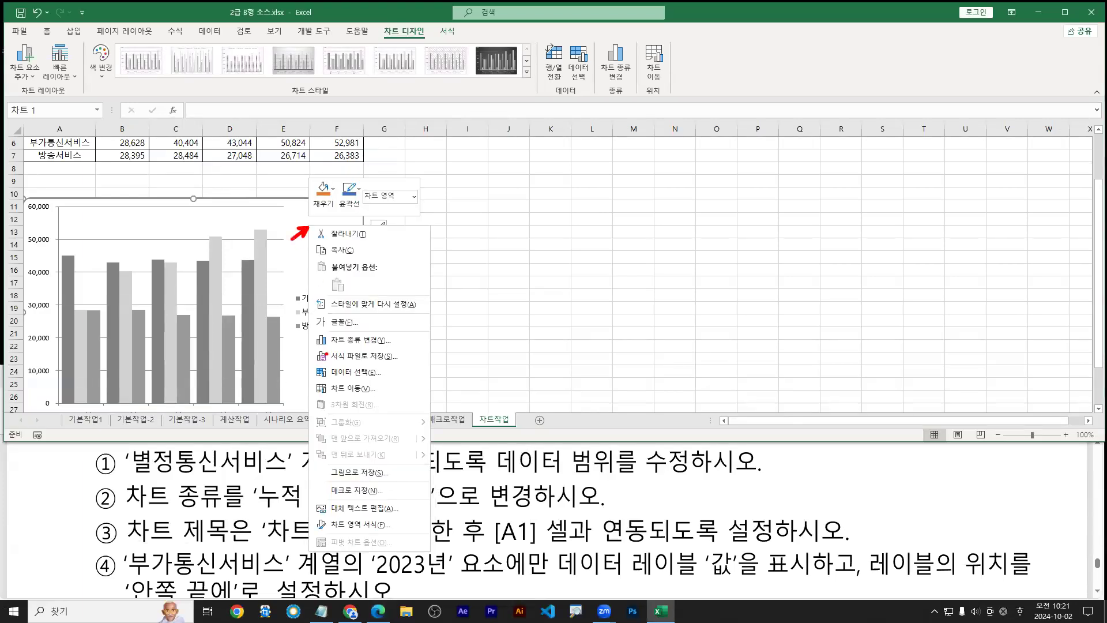
drag(304, 325, 400, 355)
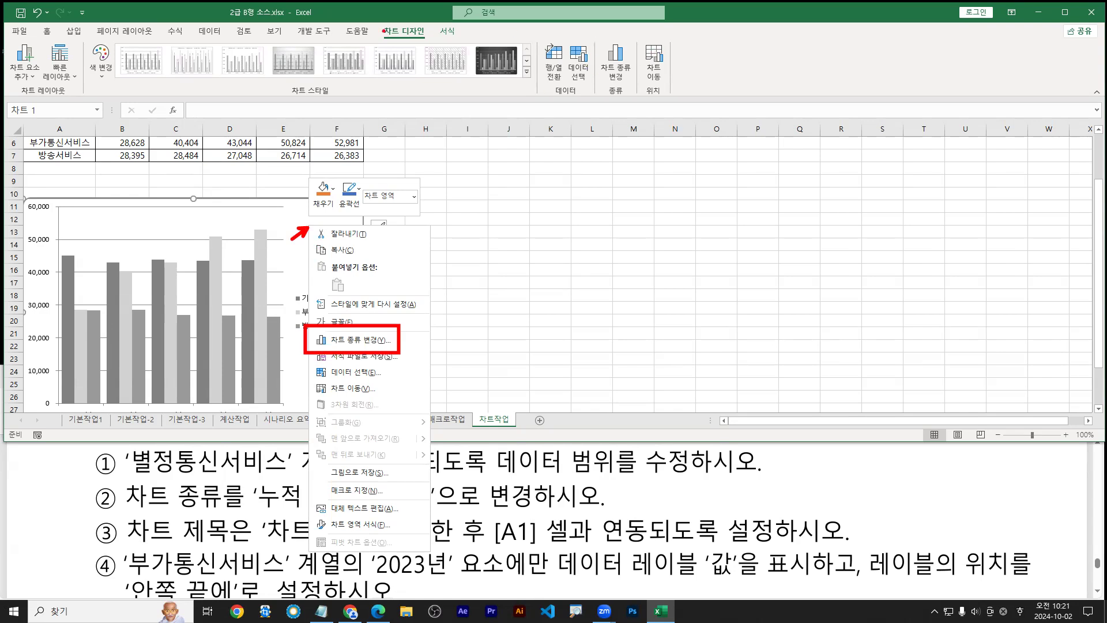
drag(382, 18, 431, 44)
mouse_move(599, 37)
mouse_down()
mouse_move(636, 88)
mouse_move(635, 110)
mouse_up()
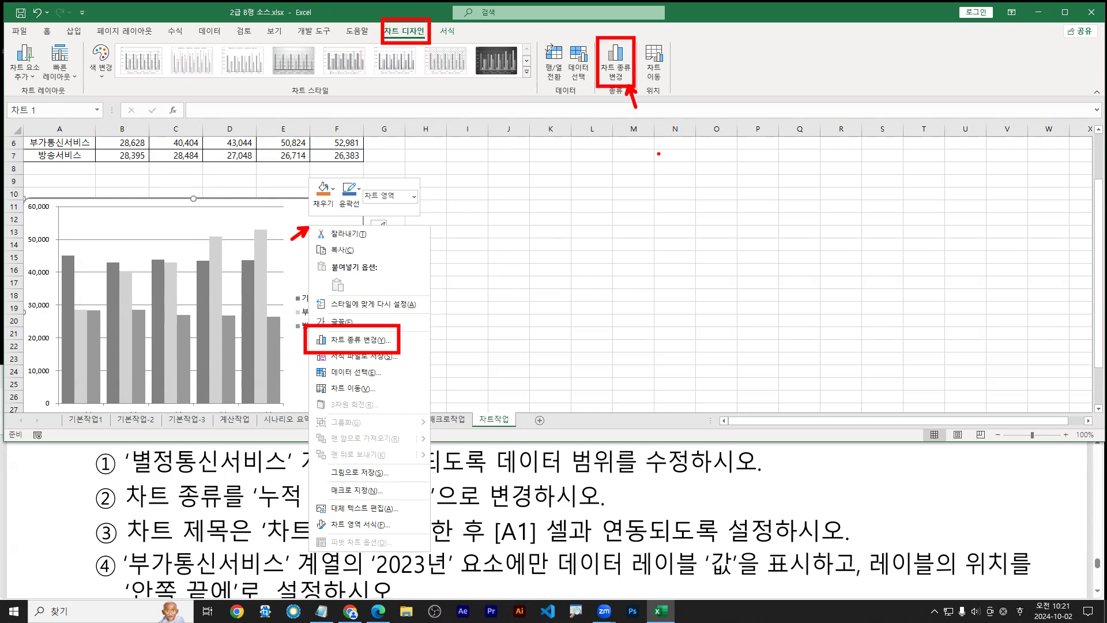
key(Escape)
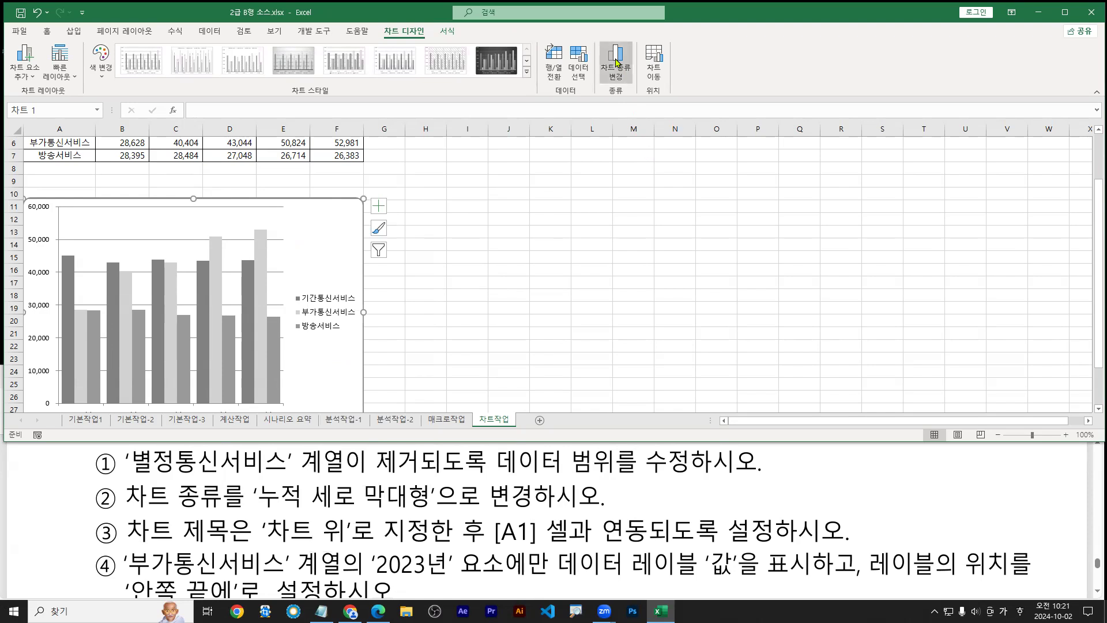
Select the 누적 세로 막대형 (stacked column) subtype under Column in Change Chart Type
click(617, 62)
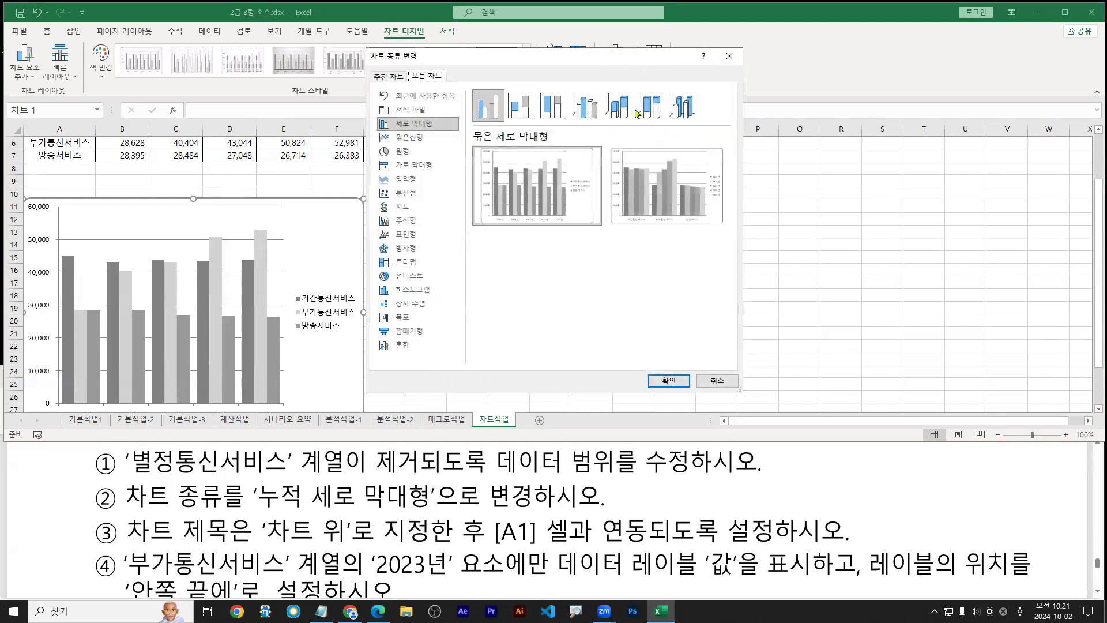
drag(258, 512, 433, 510)
key(Escape)
click(452, 175)
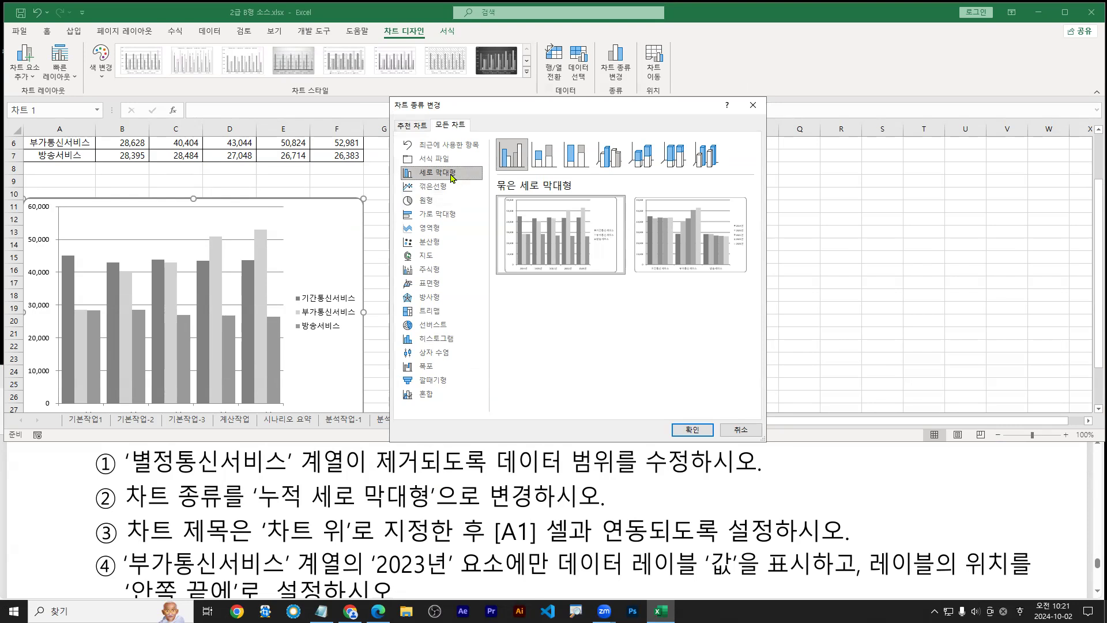
click(548, 161)
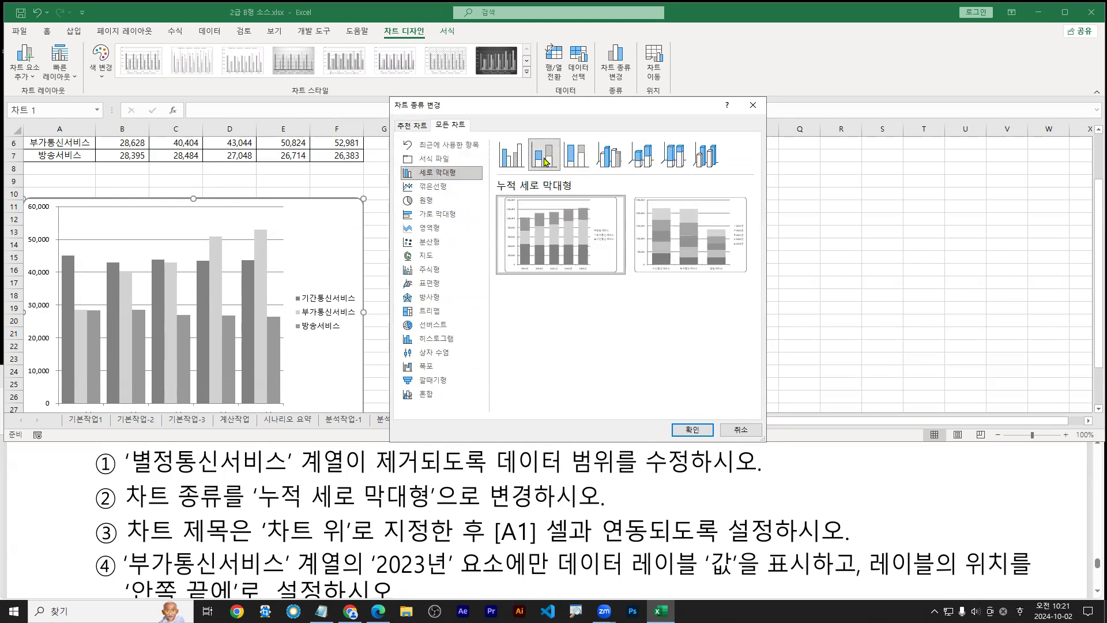
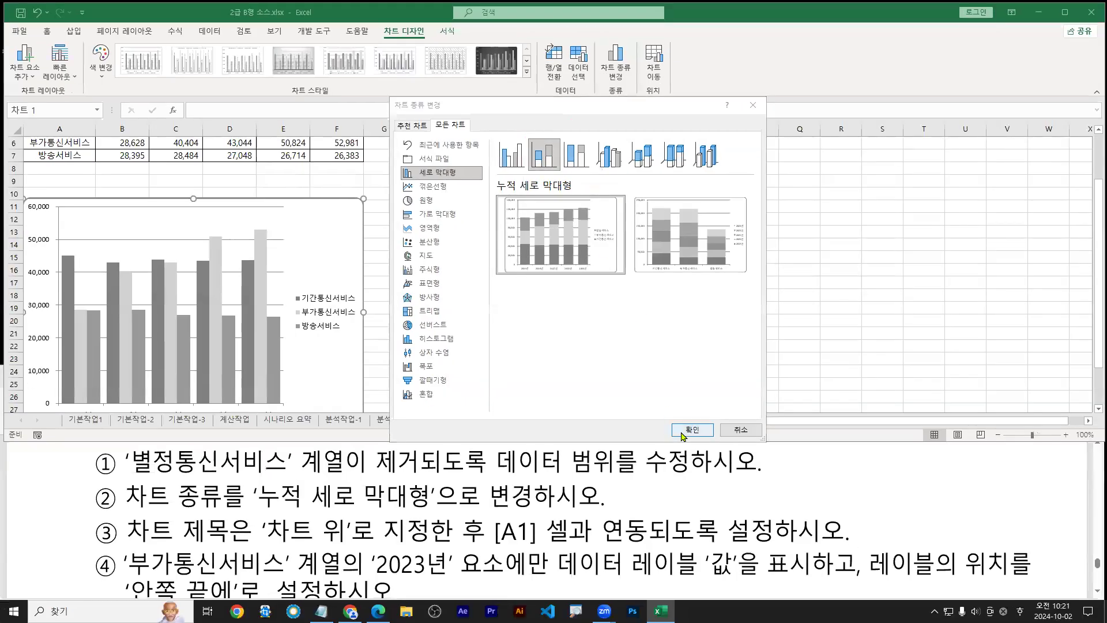
Apply the stacked column chart type, then bring the question PDF forward
click(692, 430)
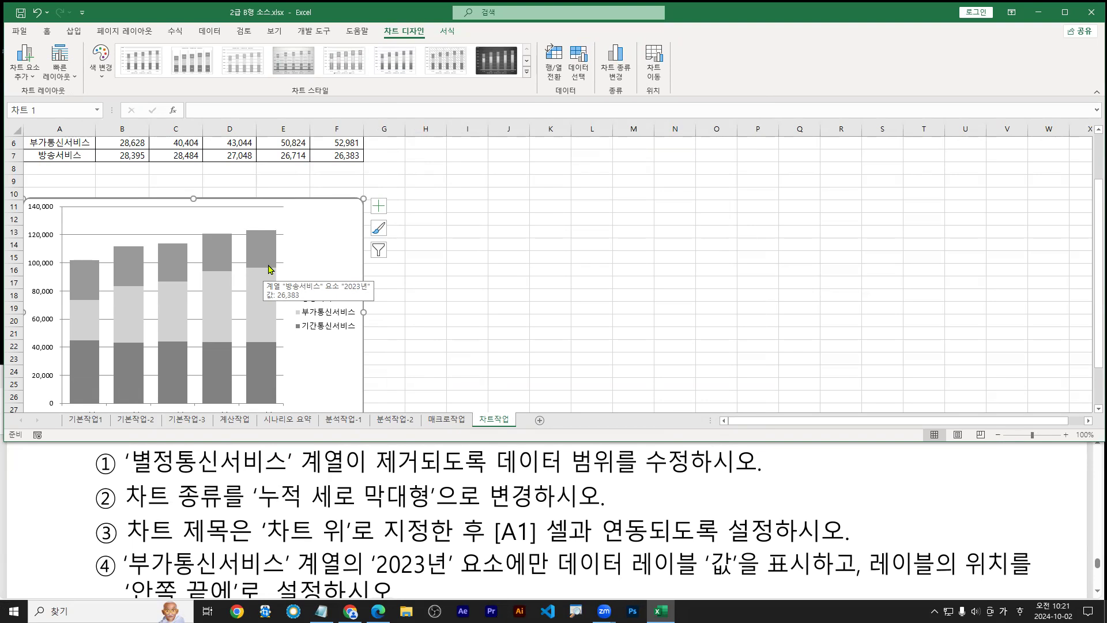
double_click(359, 542)
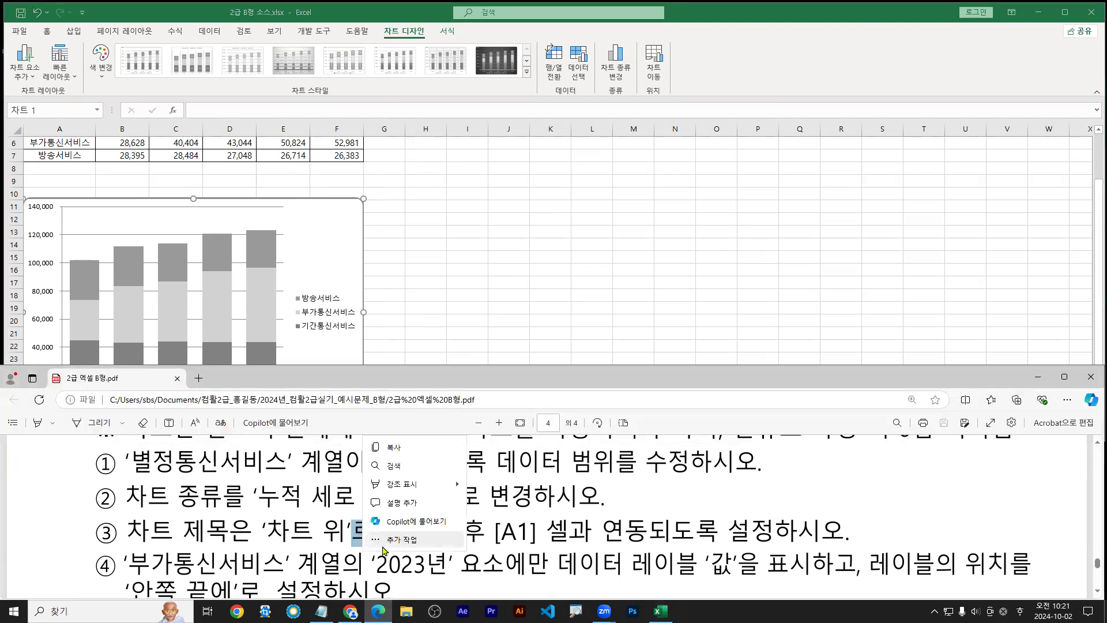
Scroll the question PDF to item ③ about the chart title
click(787, 507)
scroll(773, 498, up, 1)
scroll(754, 507, down, 5)
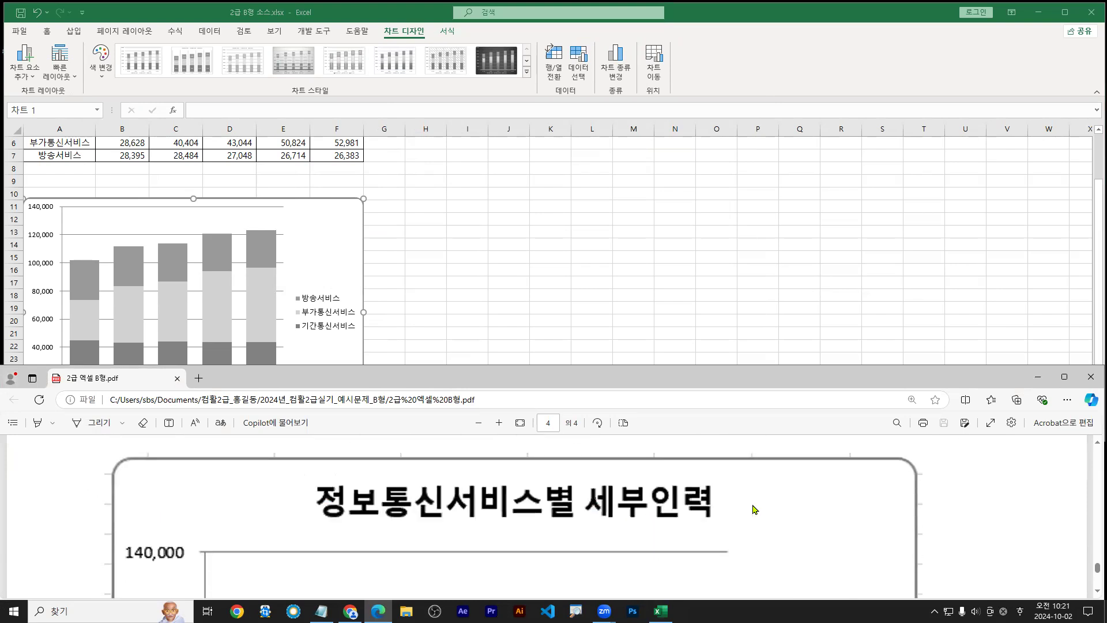
scroll(750, 513, down, 3)
scroll(748, 513, up, 8)
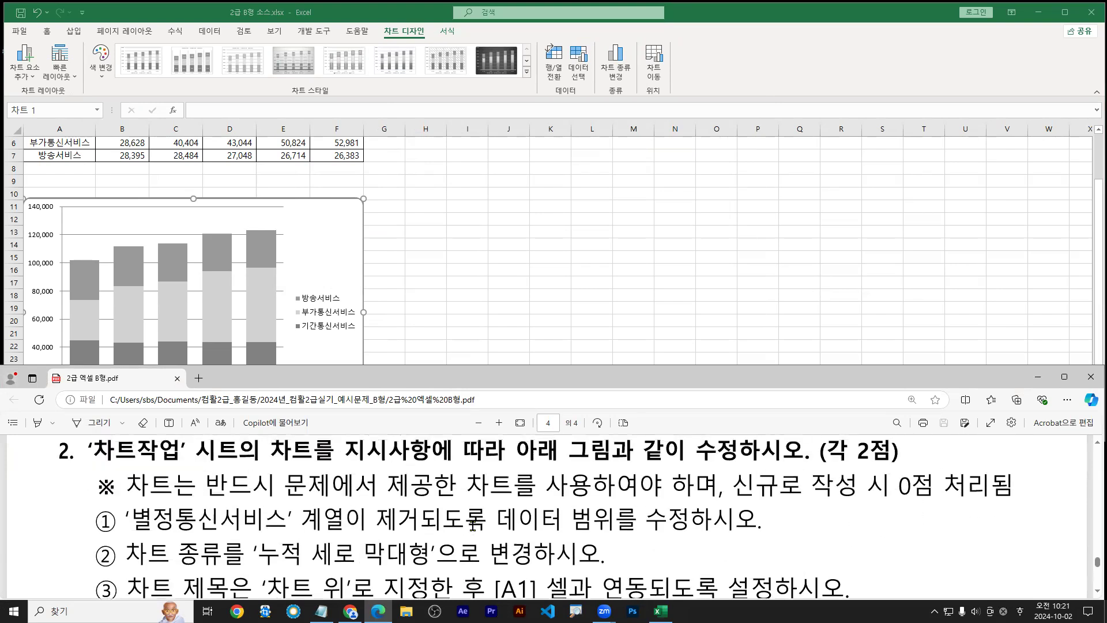
scroll(442, 551, down, 1)
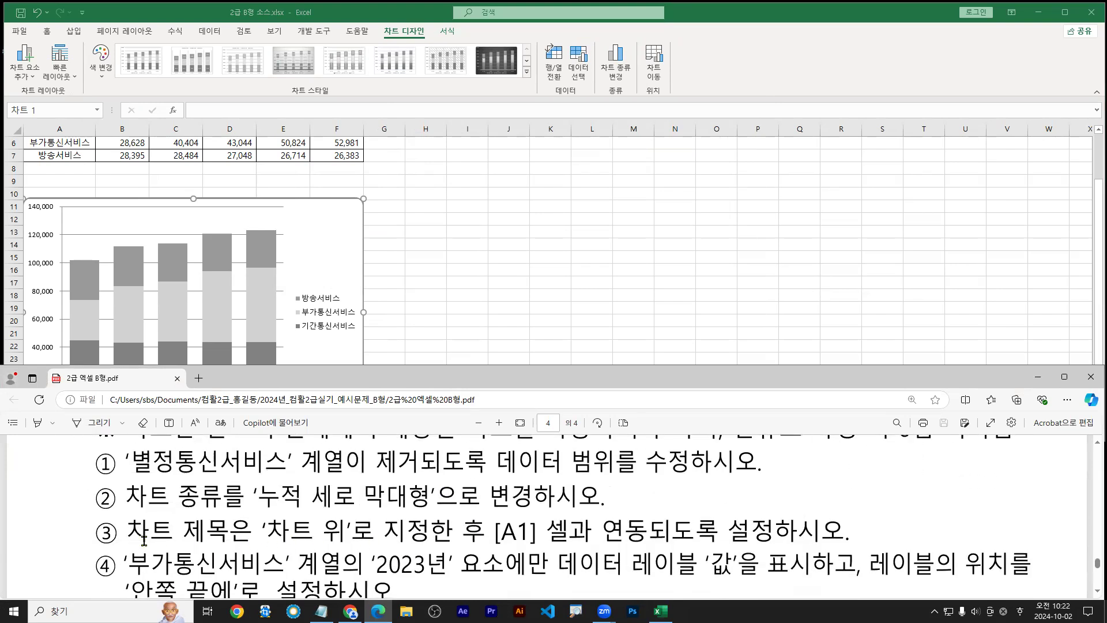
Underline item ③, clear the mark, and return to the Excel chart's Add Chart Element list
drag(125, 551, 772, 544)
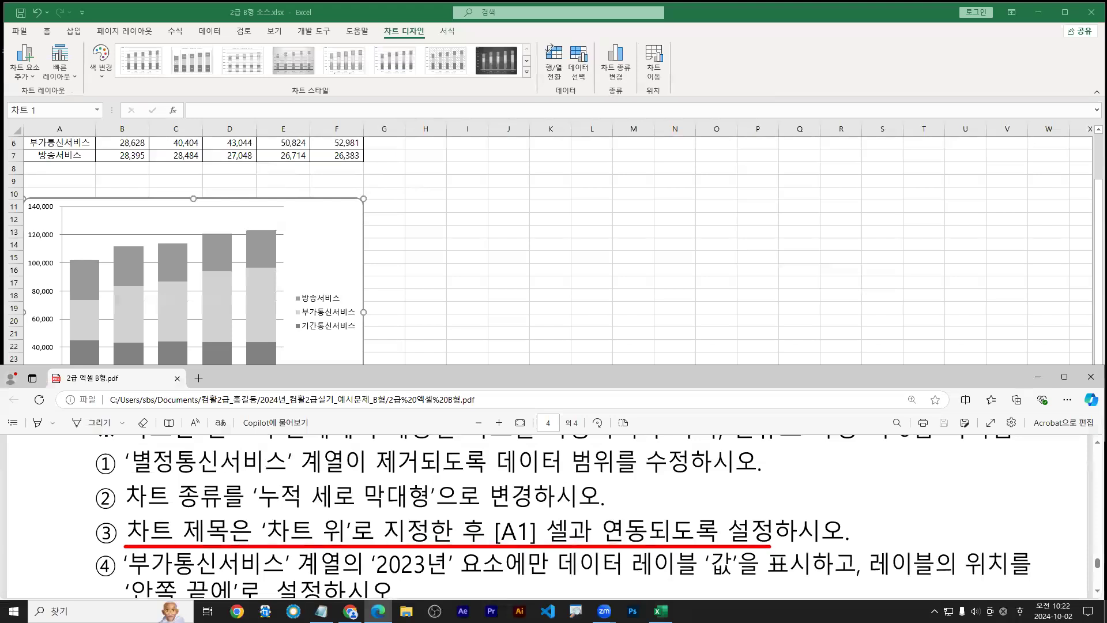
key(Escape)
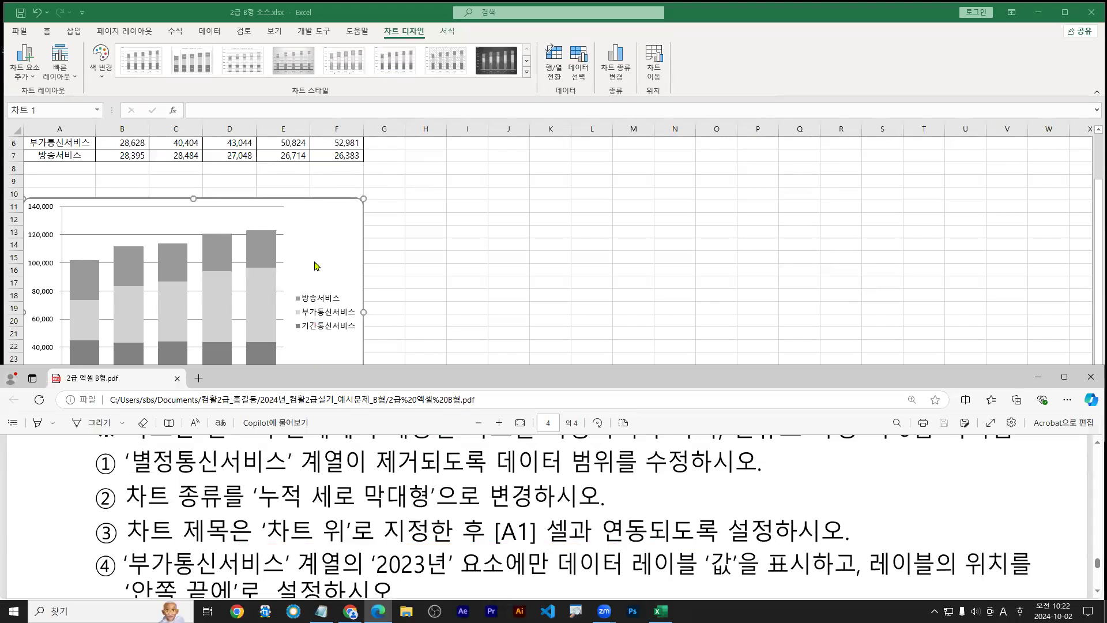
click(317, 257)
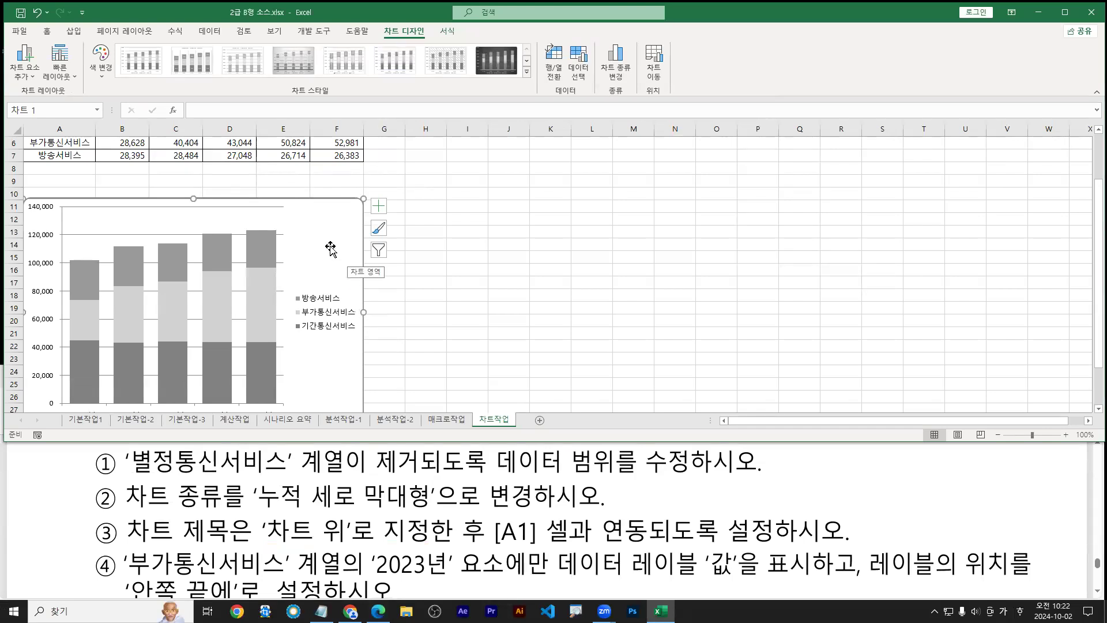
click(32, 80)
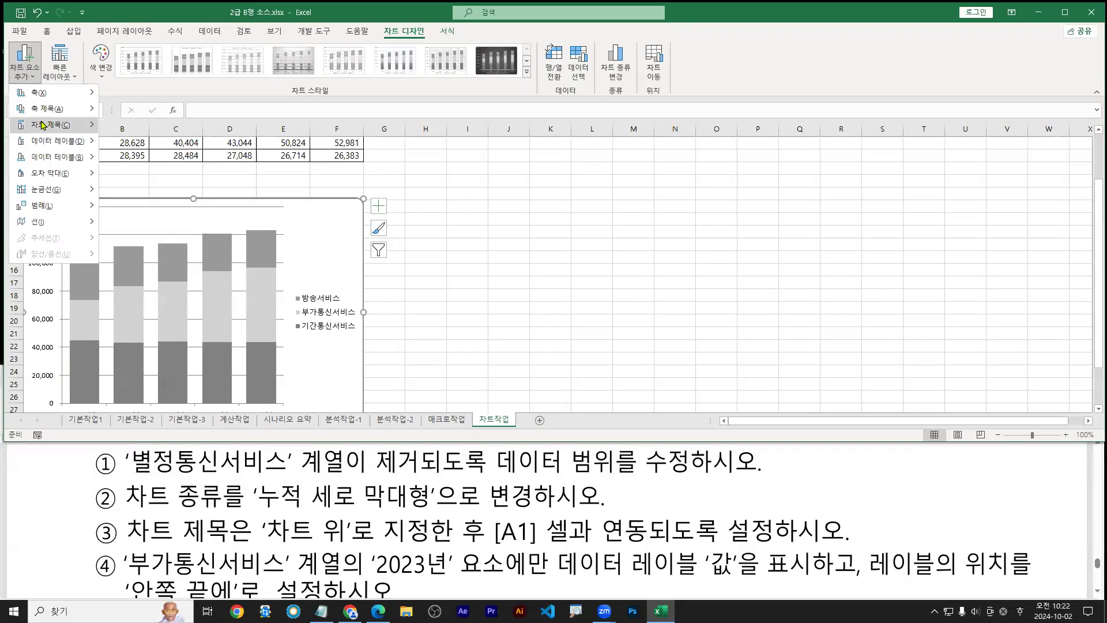
Add an Above Chart title from Add Chart Element > Chart Title, noting the A1 link requirement
mouse_move(45, 129)
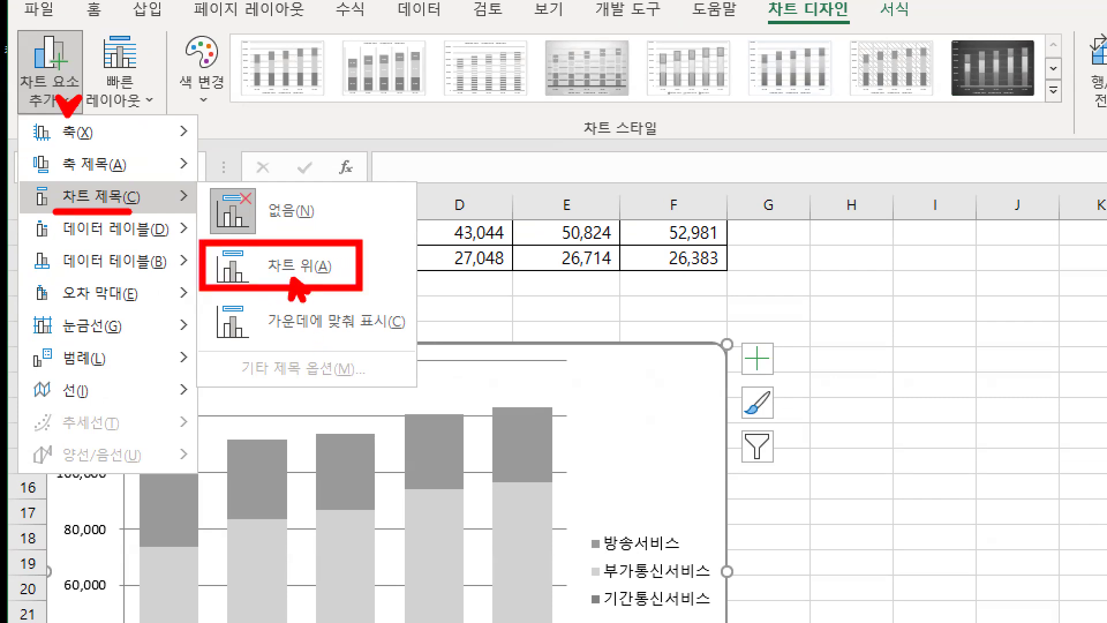
key(Escape)
click(50, 74)
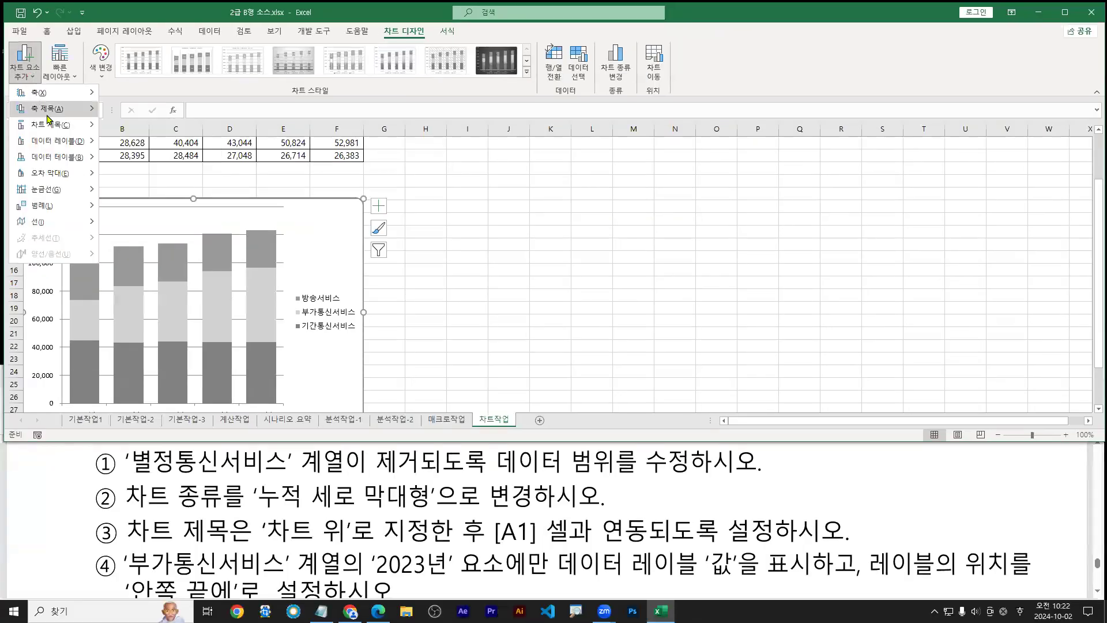
mouse_move(57, 132)
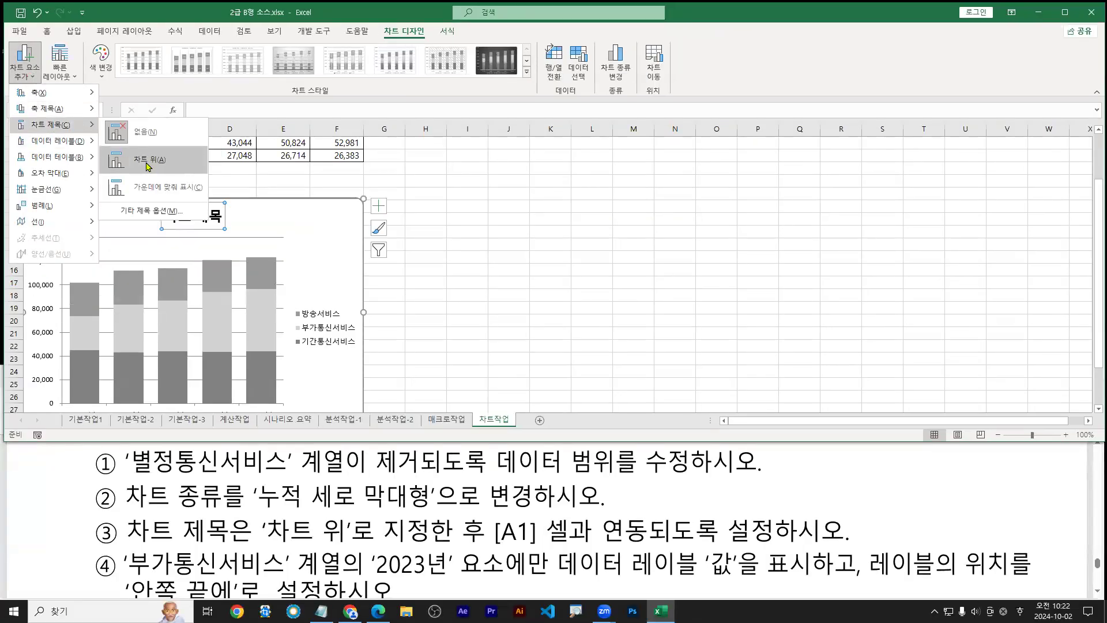
click(148, 167)
drag(496, 552, 790, 537)
click(200, 110)
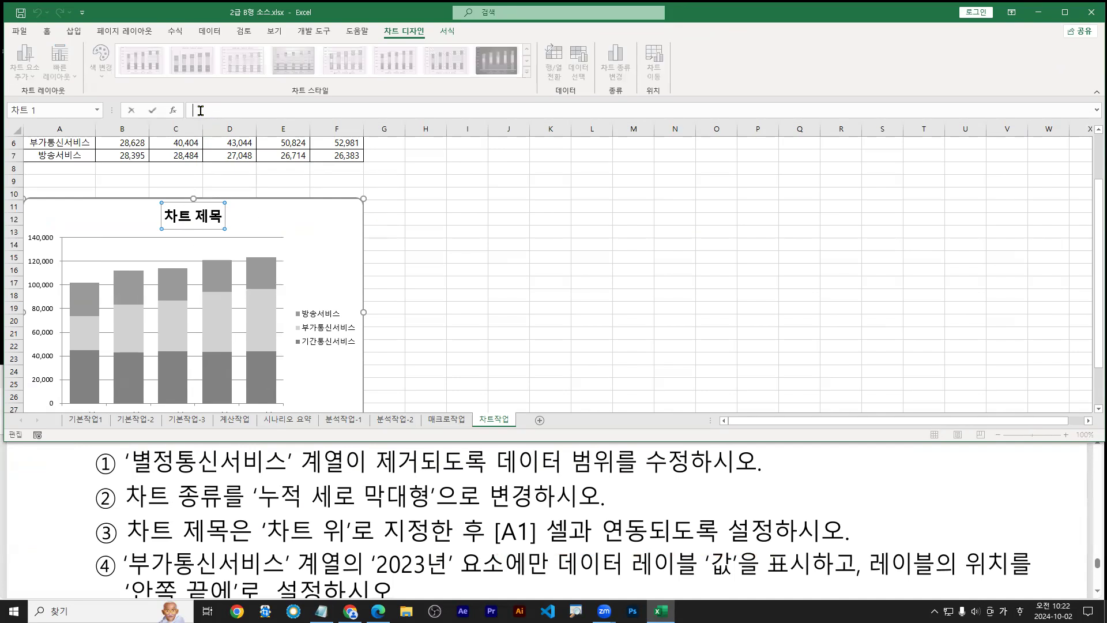
Maximize Excel and link the chart title to cell A1 with =, then undo it
double_click(281, 10)
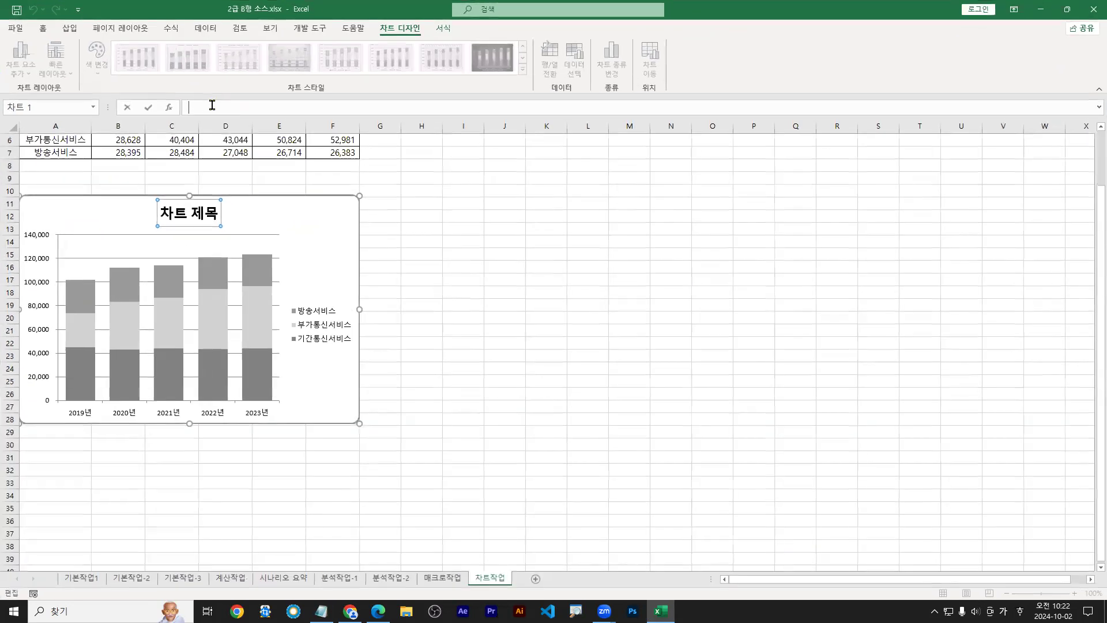
text(=)
scroll(232, 123, up, 2)
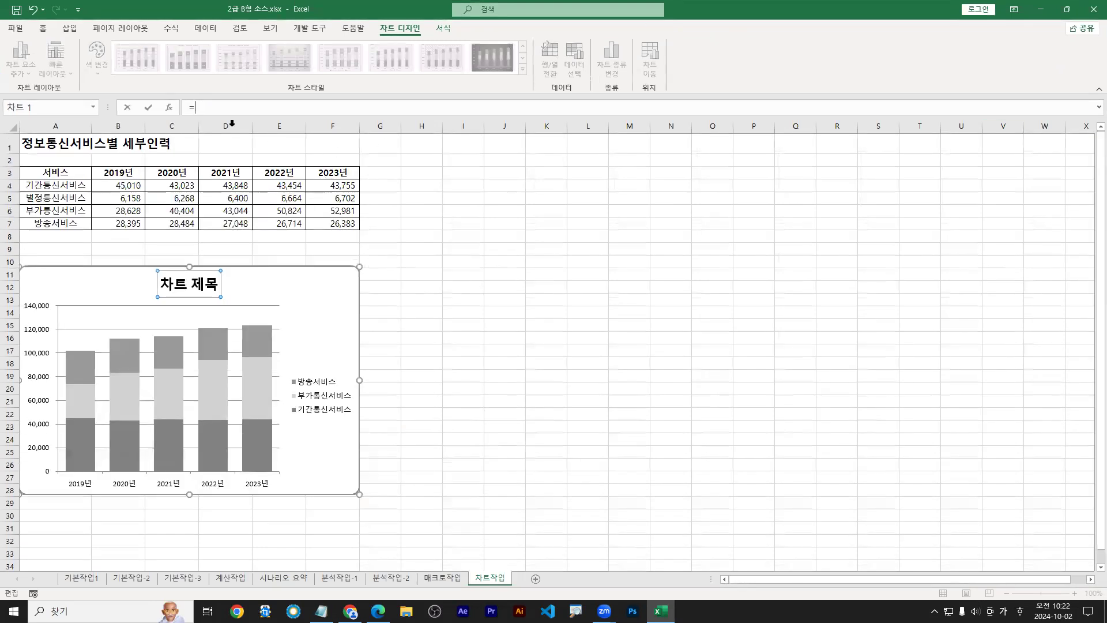
click(57, 146)
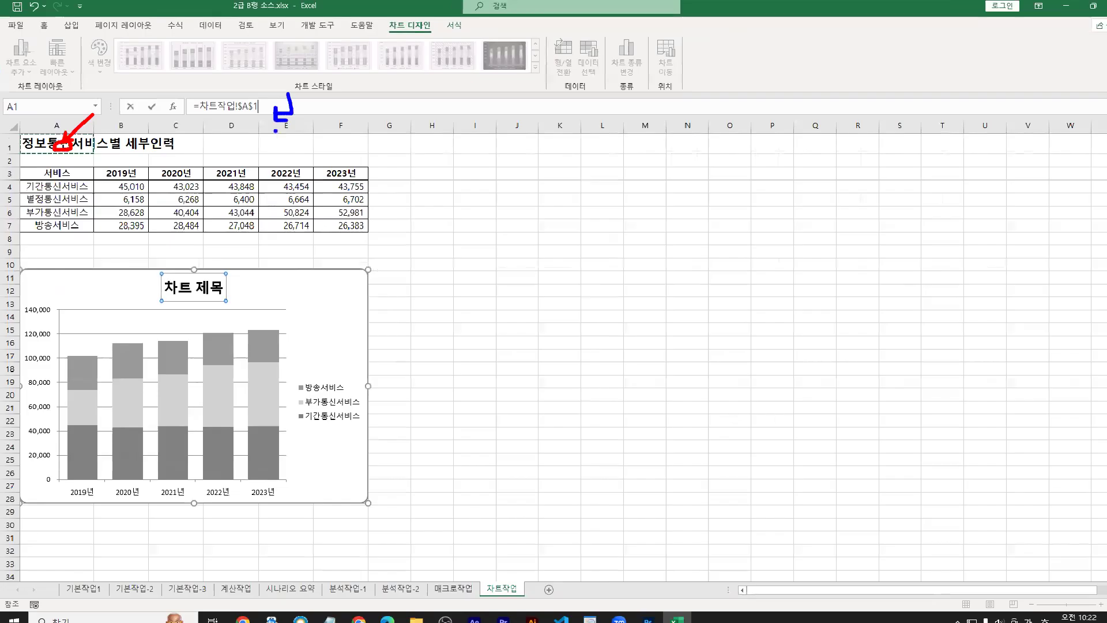
key(Return)
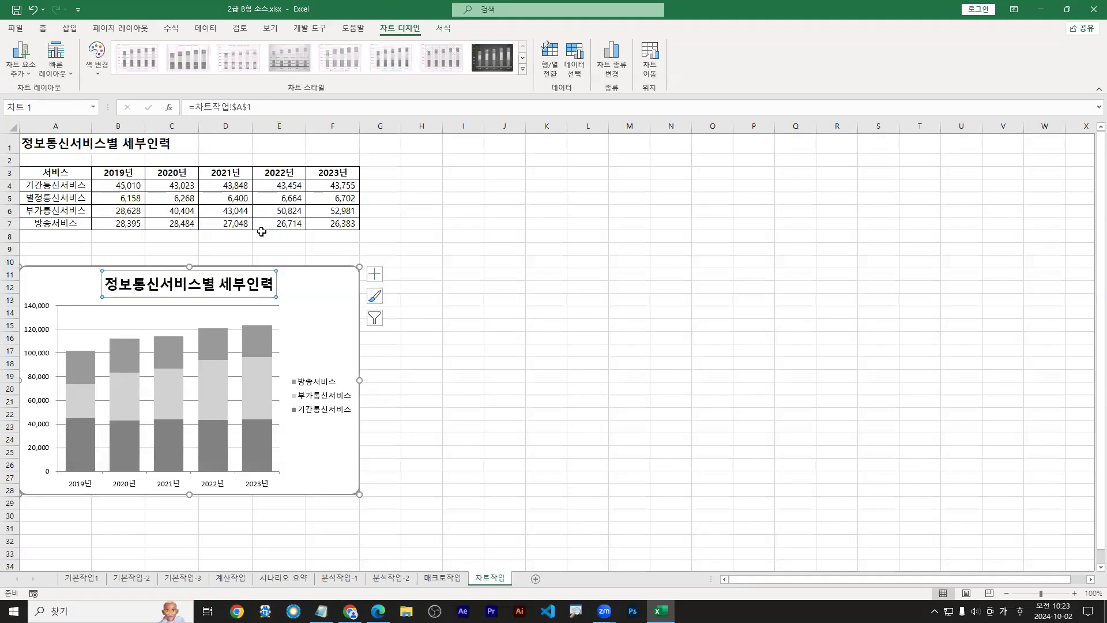
key(ctrl+z)
Re-enter the =A1 link for the chart title, marking the formula and cell A1
click(237, 107)
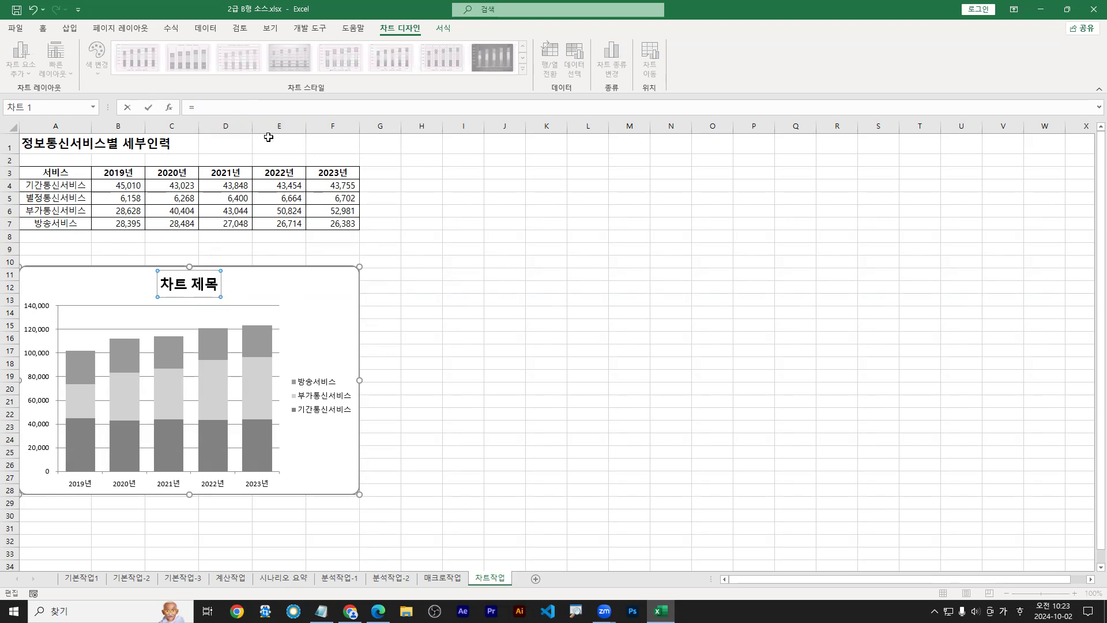
click(56, 143)
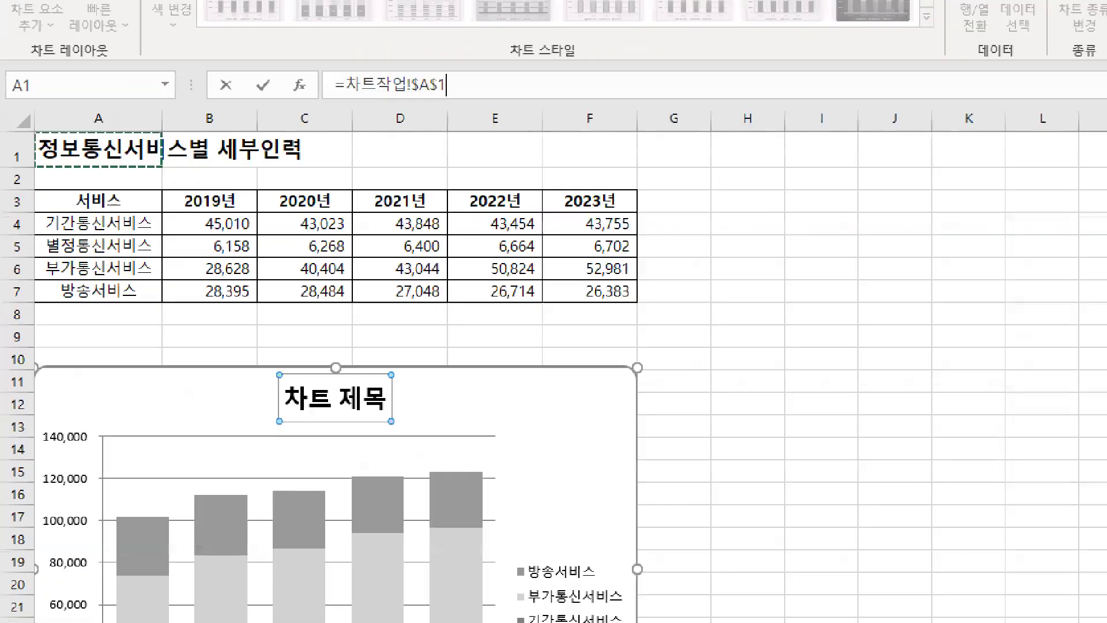
drag(373, 76, 388, 86)
mouse_move(124, 150)
mouse_down()
mouse_move(159, 83)
mouse_move(115, 164)
mouse_move(149, 151)
mouse_up()
mouse_move(563, 47)
mouse_down()
mouse_move(571, 84)
mouse_move(543, 87)
mouse_up()
drag(541, 70, 554, 92)
key(Return)
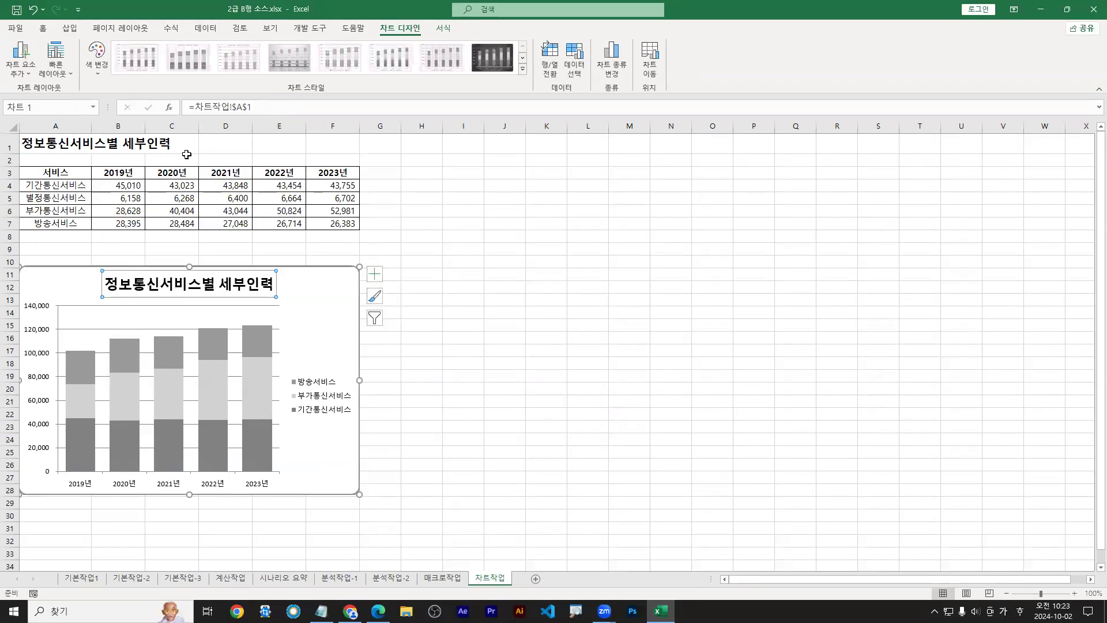
Show how cell A1's text feeds the title's link formula, then restore the Excel window
click(69, 148)
mouse_move(69, 149)
mouse_down()
mouse_move(132, 267)
mouse_move(152, 248)
mouse_up()
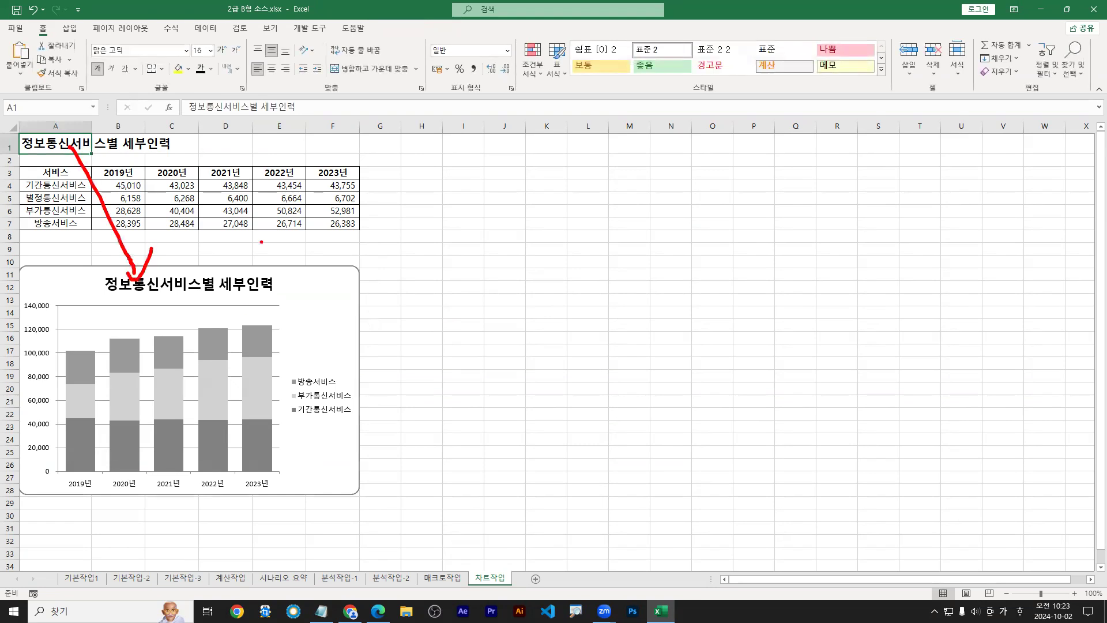
key(Escape)
click(190, 283)
drag(350, 194, 494, 195)
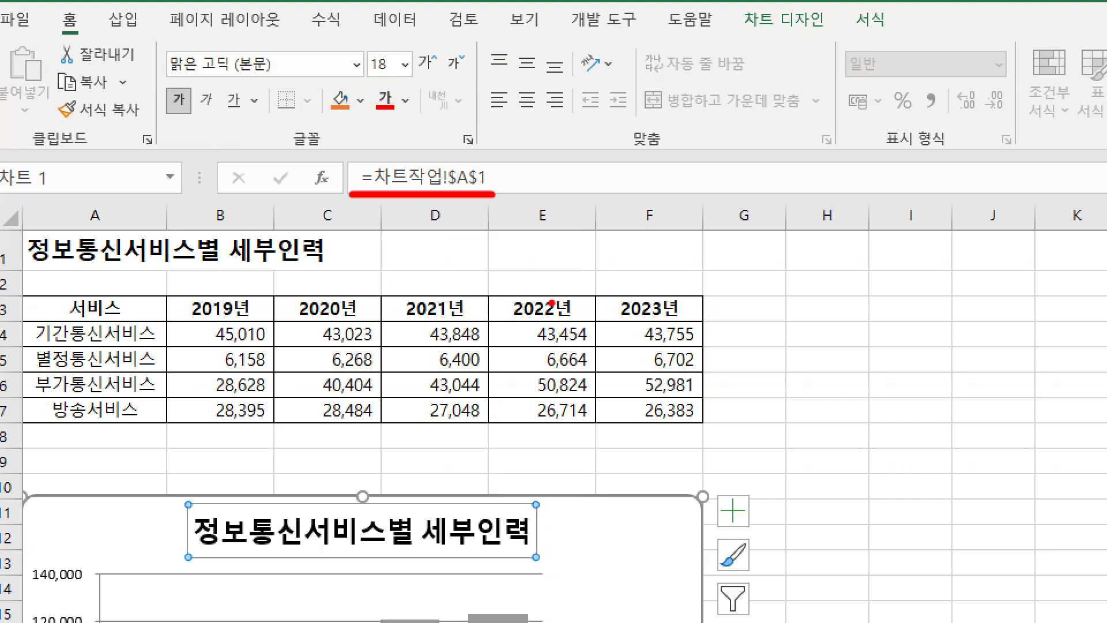
key(Escape)
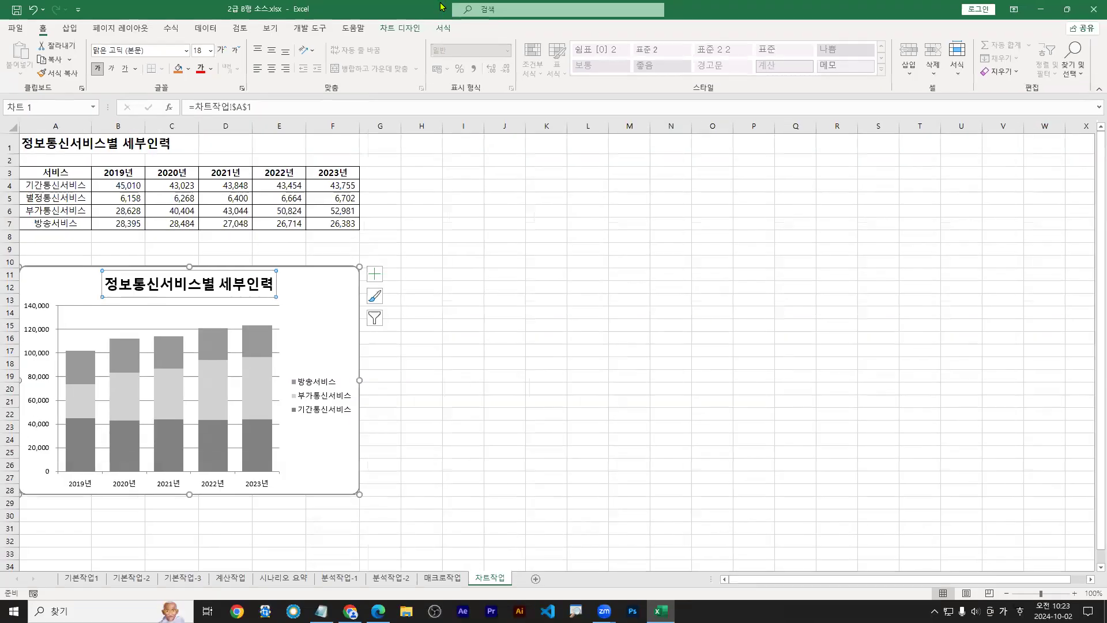
double_click(439, 11)
Review item ④ in the question PDF, underlining 부가통신서비스, then return to Excel
click(436, 581)
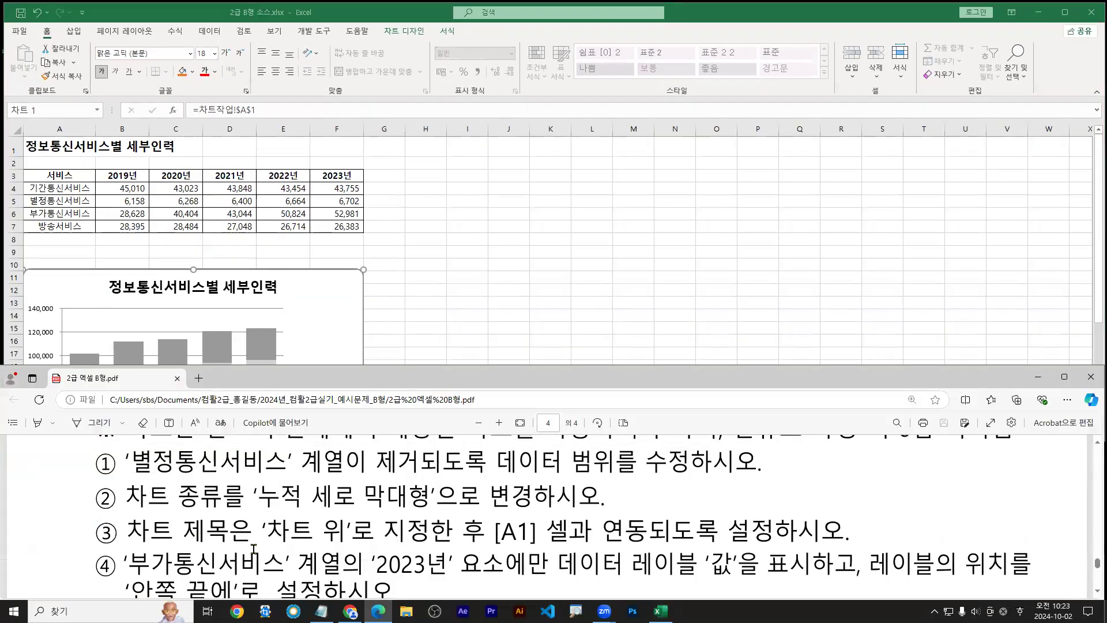
scroll(180, 537, down, 1)
mouse_move(137, 524)
mouse_down()
mouse_move(568, 522)
mouse_move(543, 524)
mouse_up()
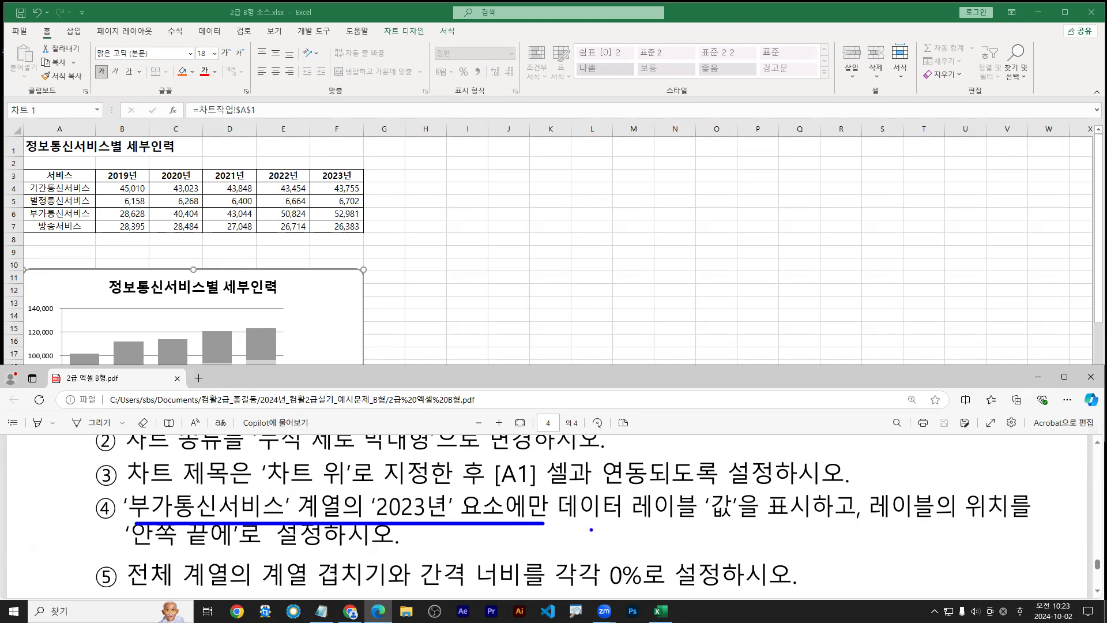
key(ctrl+Escape)
key(Escape)
key(ctrl+2)
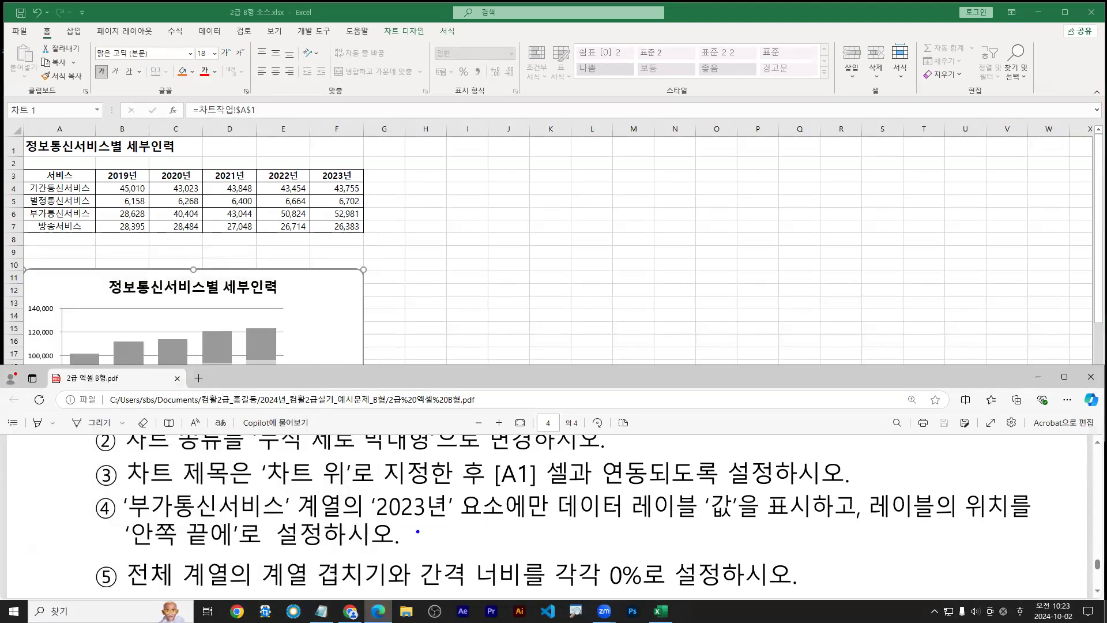
click(331, 314)
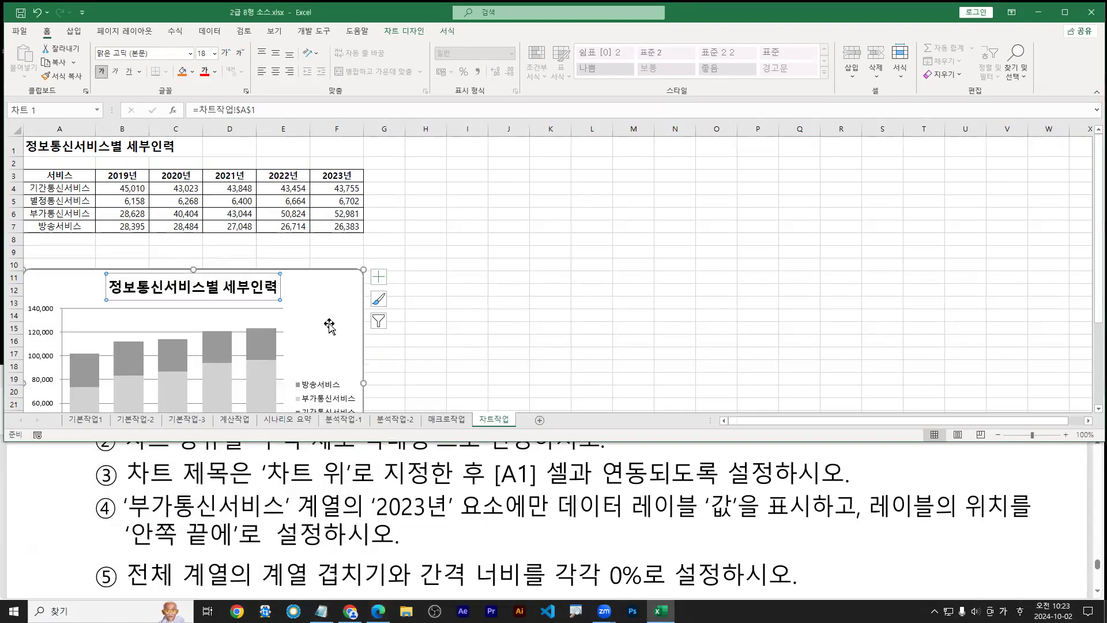
Select the 부가통신서비스 series and mark its 2023 bar, then bring the PDF forward
scroll(331, 317, down, 2)
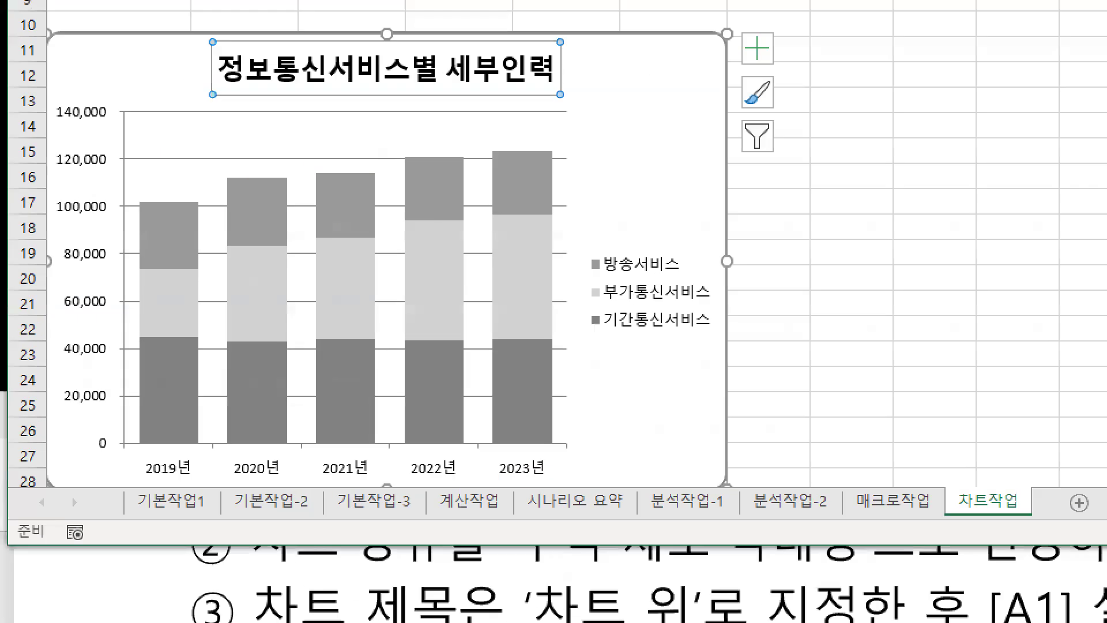
drag(586, 306, 727, 306)
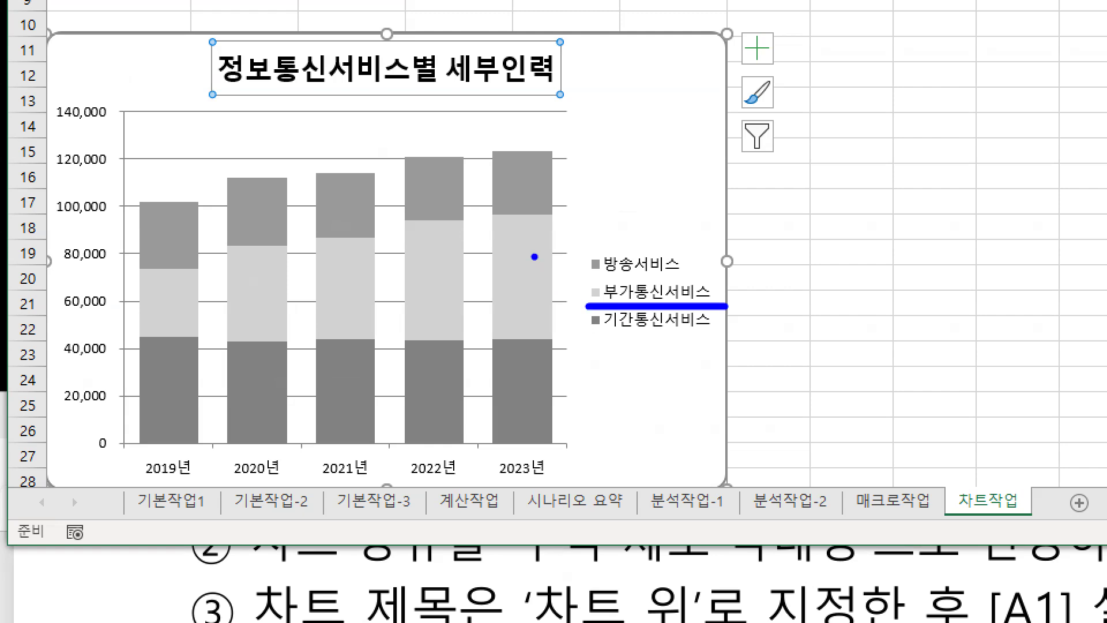
drag(534, 257, 634, 202)
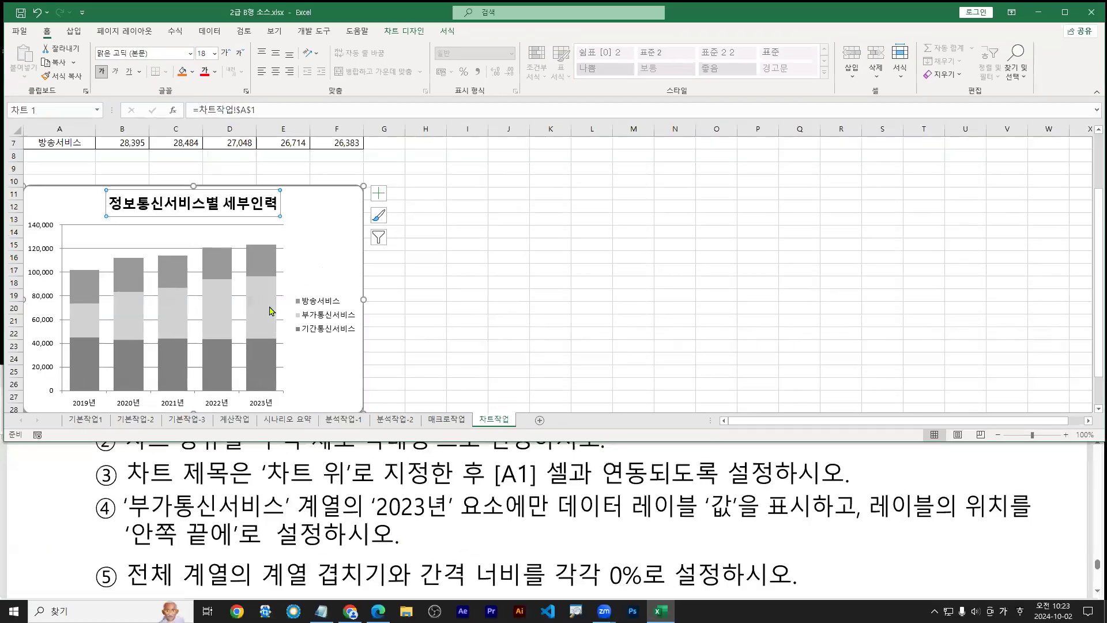
click(529, 269)
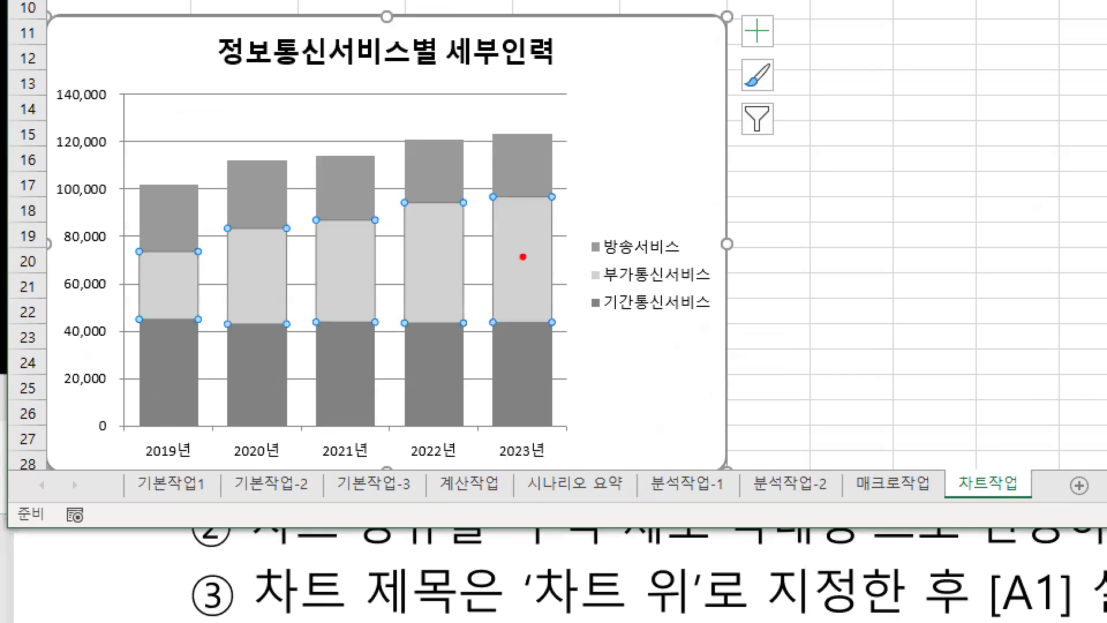
drag(274, 293, 291, 280)
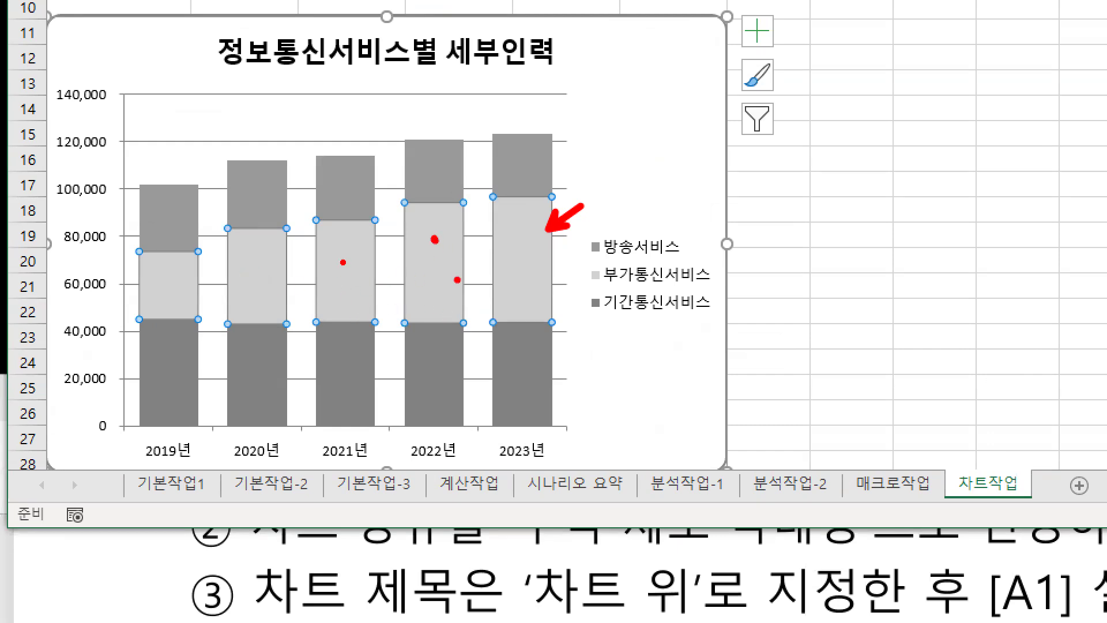
drag(536, 264, 541, 260)
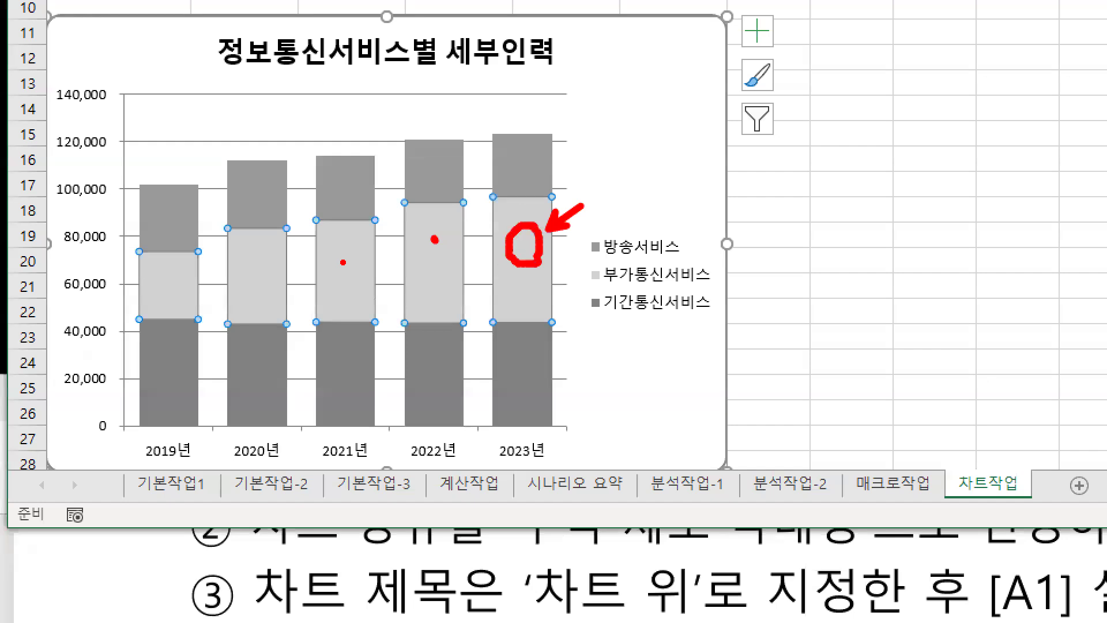
key(Escape)
double_click(673, 590)
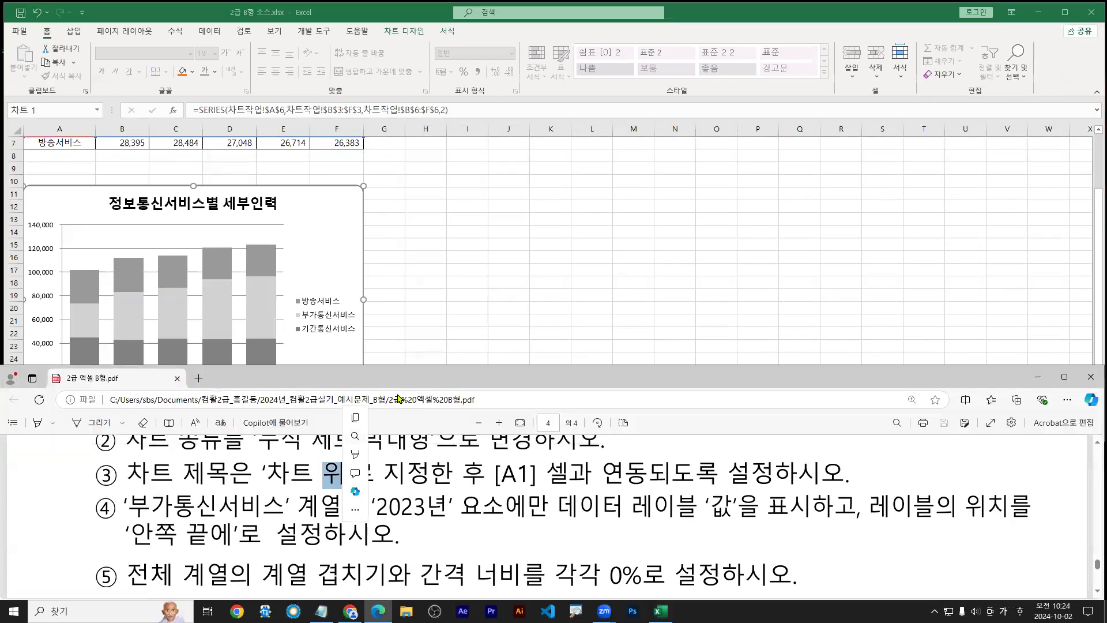
Maximize the PDF and circle the sample chart's 52,981 label inside the 2023 bar, then minimize it
click(413, 378)
scroll(460, 452, down, 3)
double_click(460, 373)
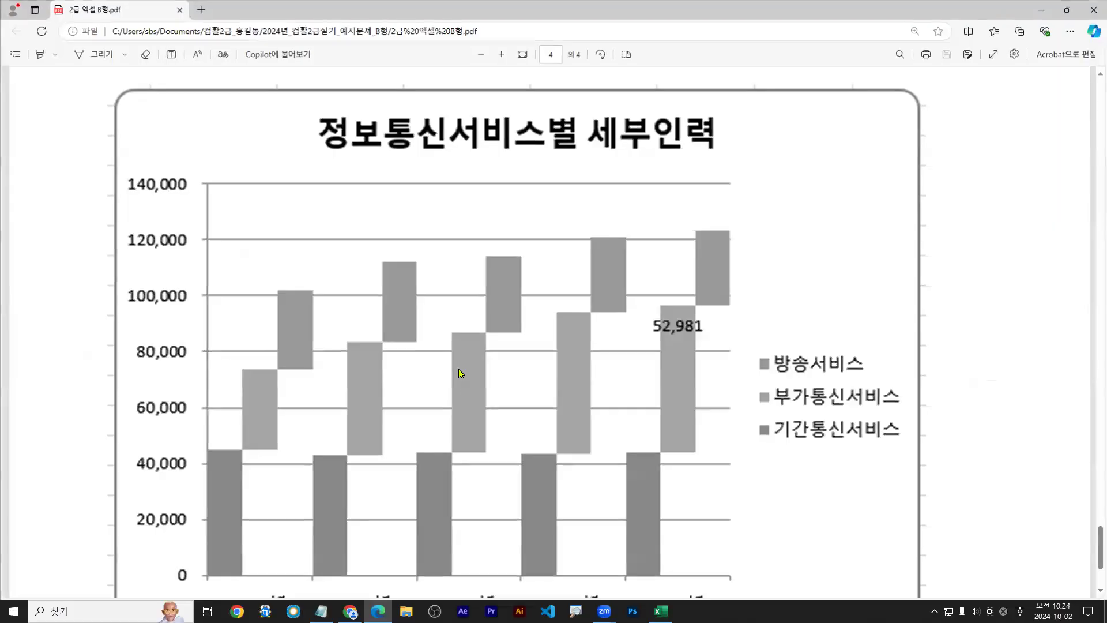
mouse_move(700, 344)
mouse_down()
mouse_move(661, 344)
mouse_move(648, 314)
mouse_move(699, 317)
mouse_up()
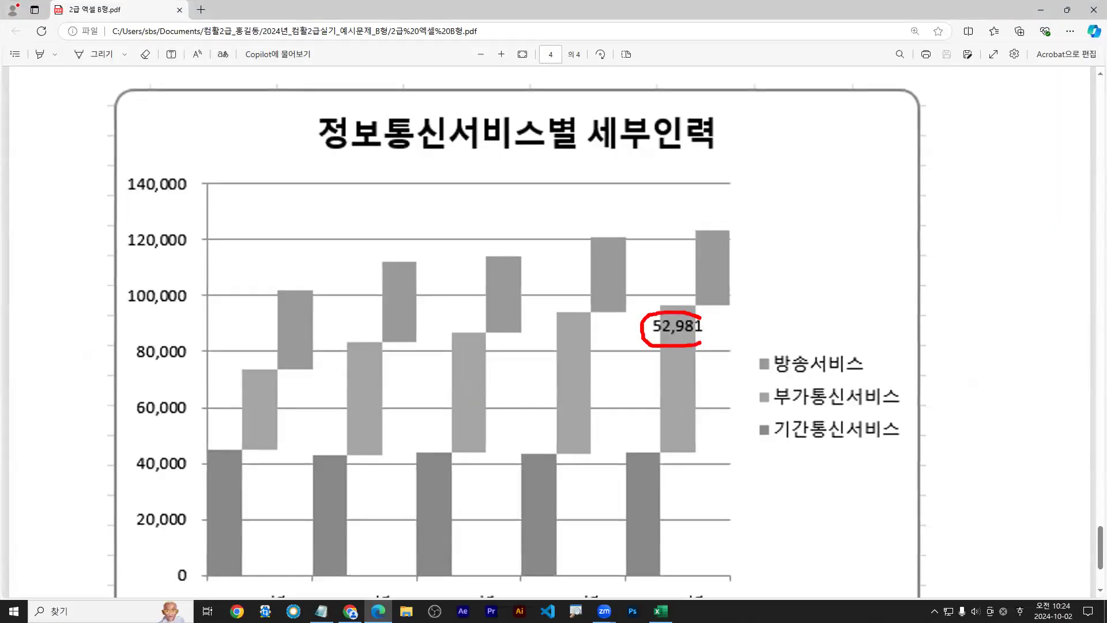
drag(717, 375, 694, 341)
key(Escape)
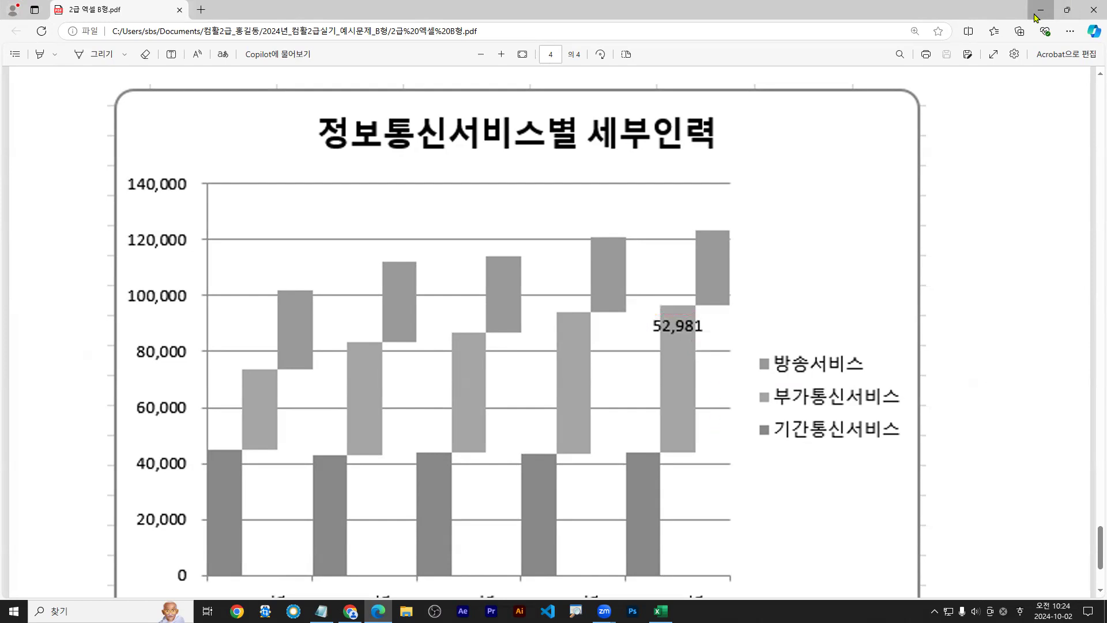
click(1041, 11)
mouse_move(263, 293)
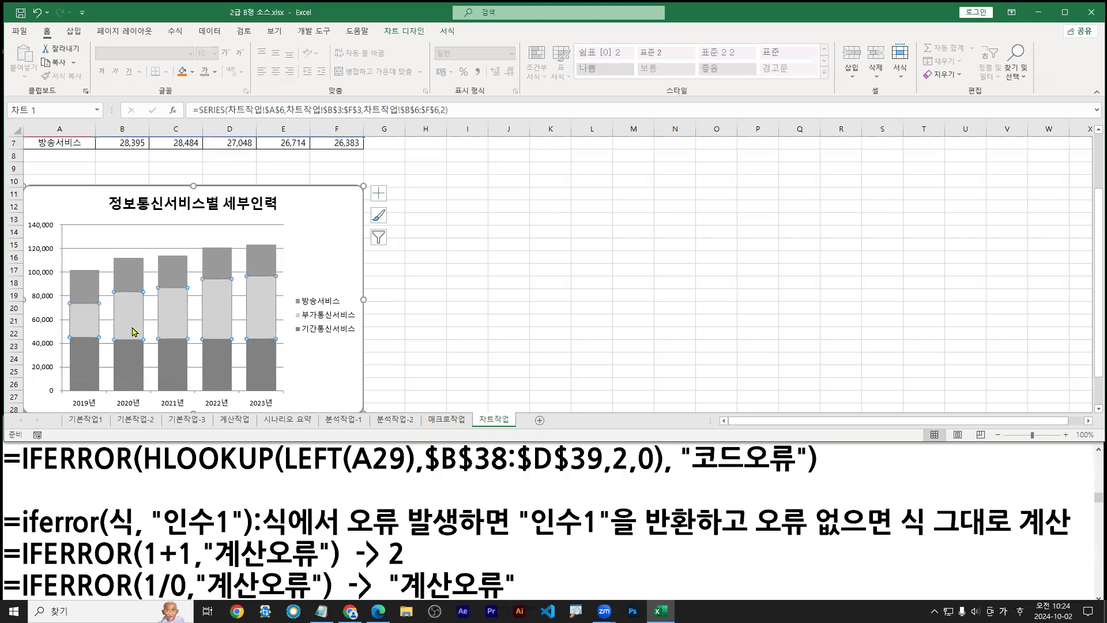
Mark the 부가통신서비스 middle bars for each year on screen
key(ctrl+1)
click(123, 326)
drag(41, 309, 79, 312)
drag(125, 306, 161, 306)
drag(235, 305, 290, 301)
mouse_move(330, 297)
mouse_down()
mouse_move(417, 278)
mouse_move(413, 245)
mouse_up()
drag(289, 252, 314, 252)
drag(216, 268, 237, 269)
drag(152, 285, 119, 284)
key(Escape)
Select only the 2023 부가통신서비스 point, highlight it, and maximize Excel
click(264, 301)
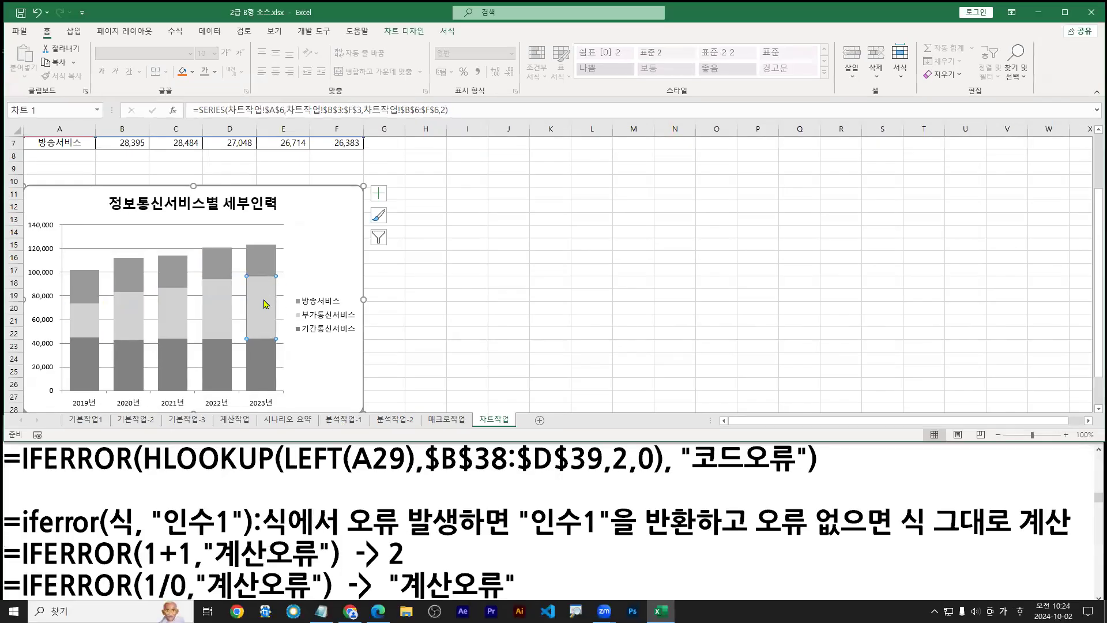
key(ctrl+1)
drag(230, 254, 291, 379)
mouse_move(265, 323)
mouse_down()
mouse_move(313, 283)
mouse_move(312, 222)
mouse_up()
mouse_move(263, 289)
mouse_down()
mouse_move(257, 278)
mouse_move(276, 338)
mouse_up()
key(Escape)
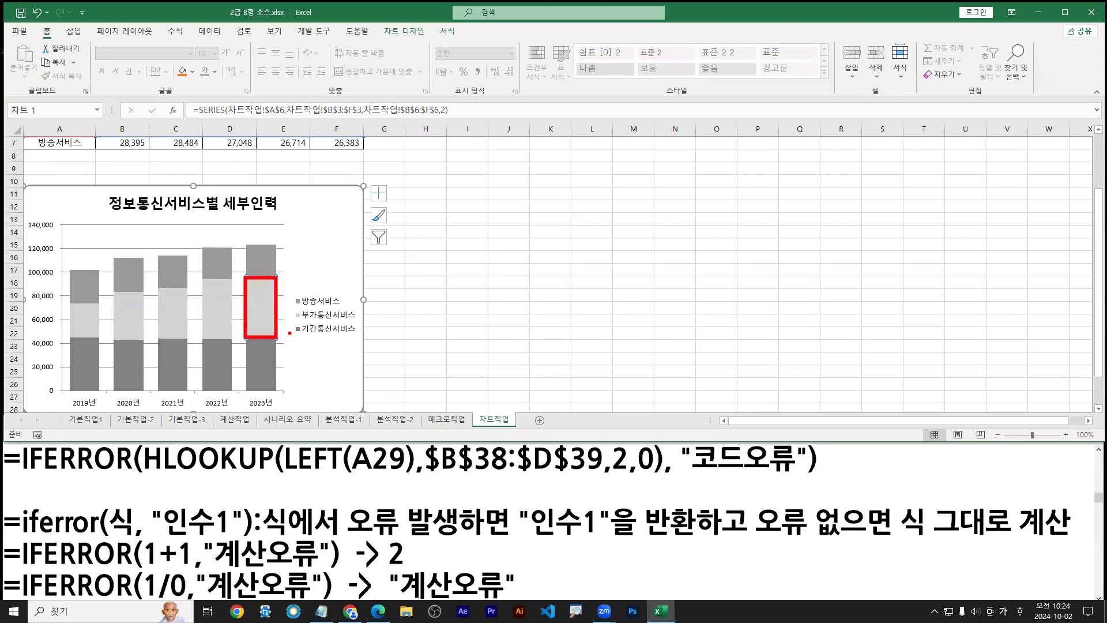
key(Escape)
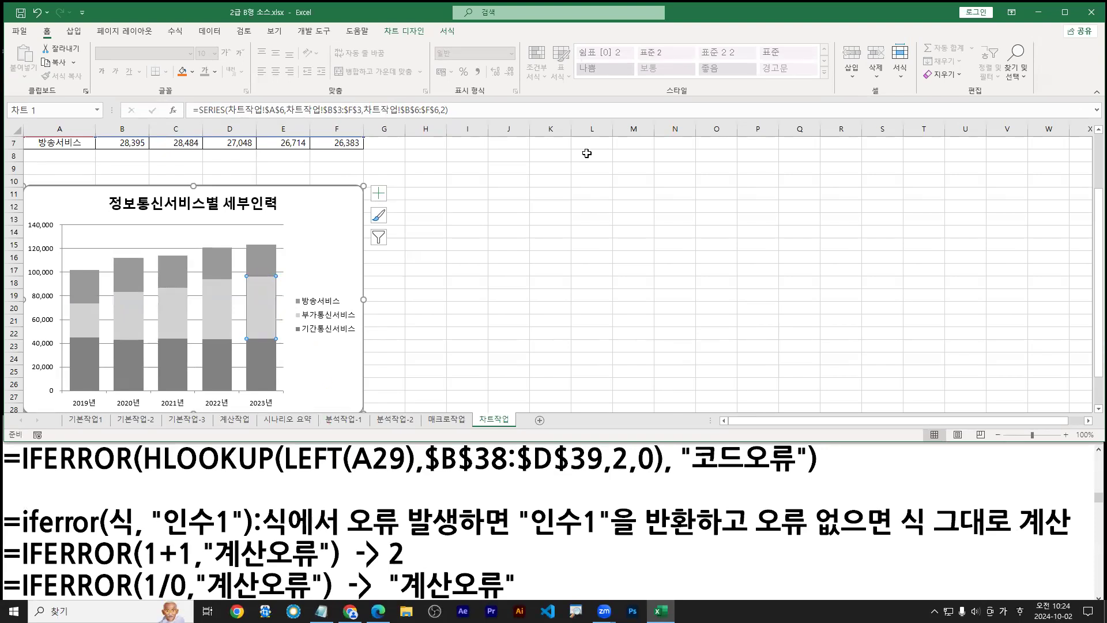
double_click(418, 17)
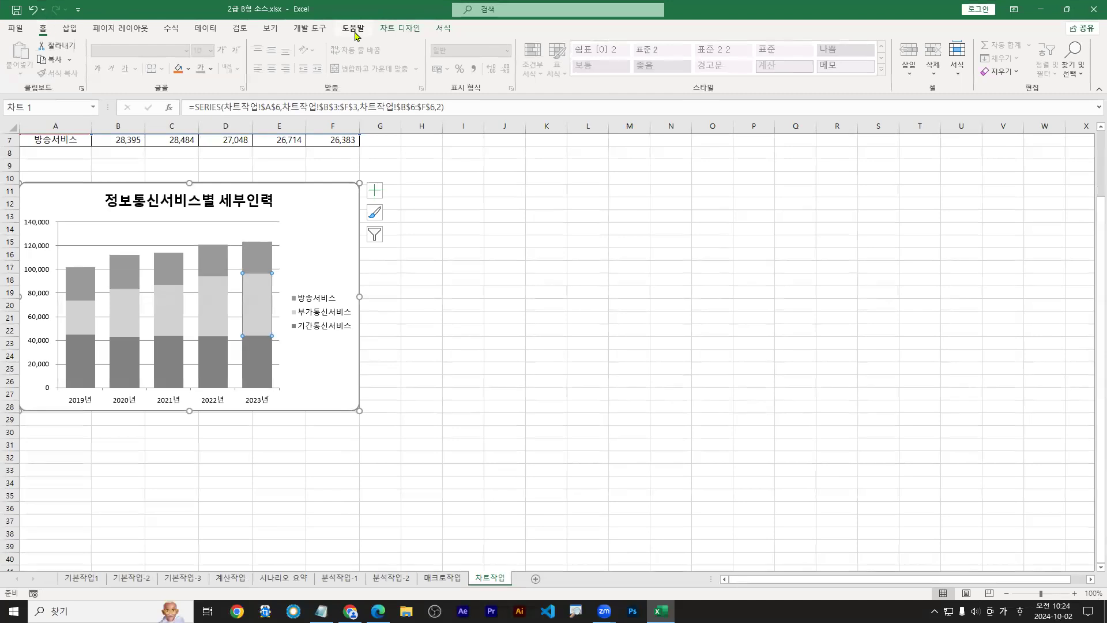
Add an Inside End data label (52,981) to the selected 2023 부가통신서비스 point
click(401, 30)
click(21, 72)
key(ctrl+2)
drag(376, 18, 425, 41)
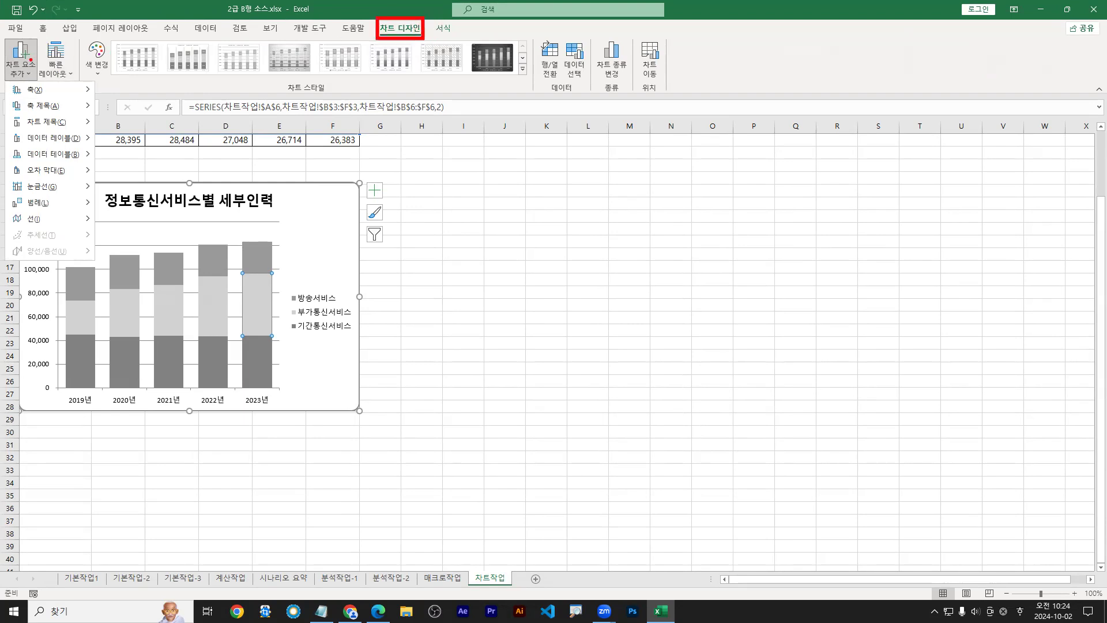
drag(23, 145, 81, 146)
key(Escape)
mouse_move(44, 142)
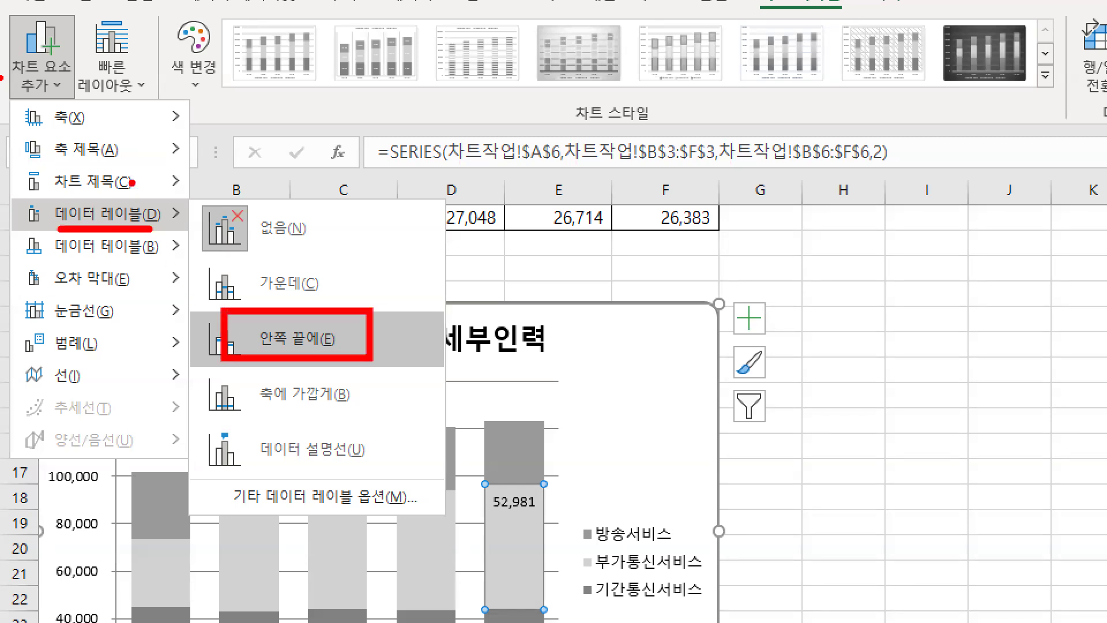
key(Escape)
click(21, 58)
mouse_move(51, 138)
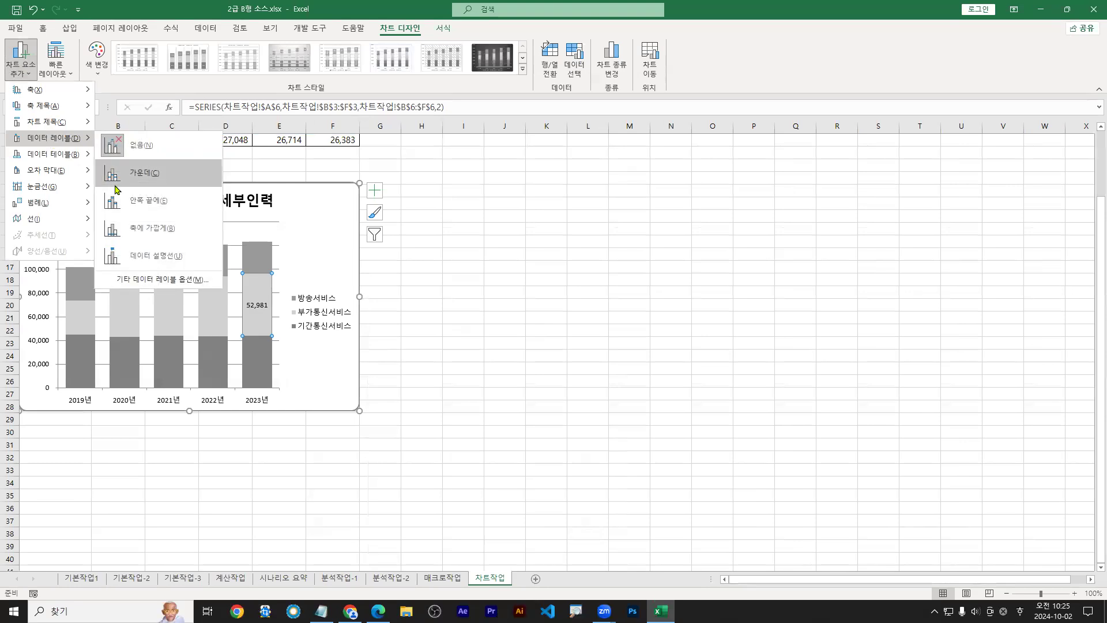
click(130, 207)
key(super+Down)
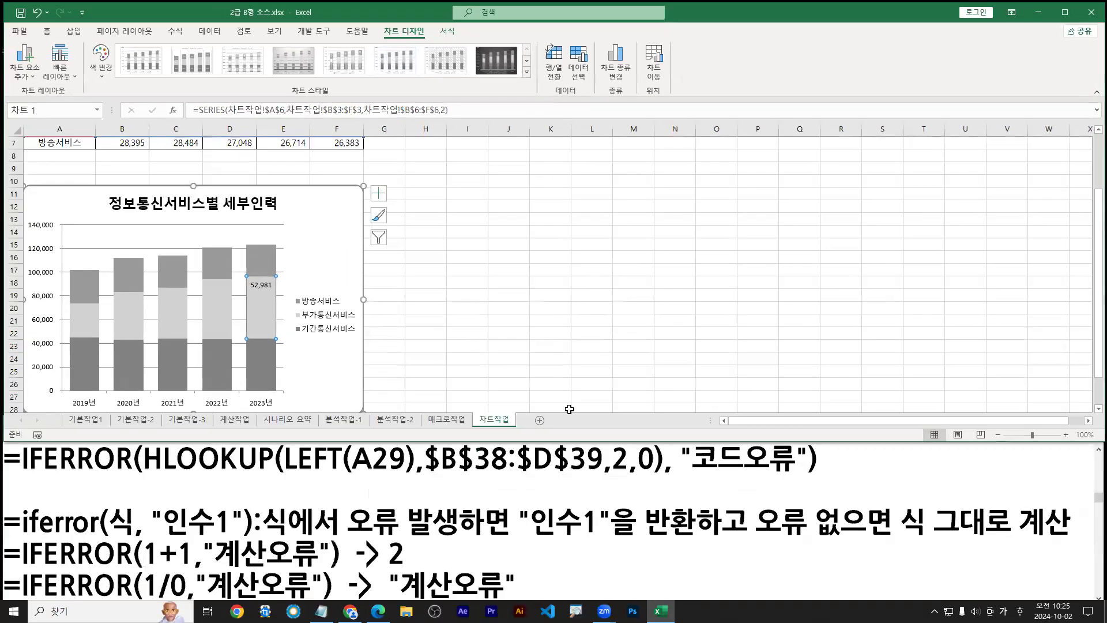
Review item ⑤ in the PDF, marking 계열 겹치기 and 간격 너비 at 0%, then return to Excel
click(378, 611)
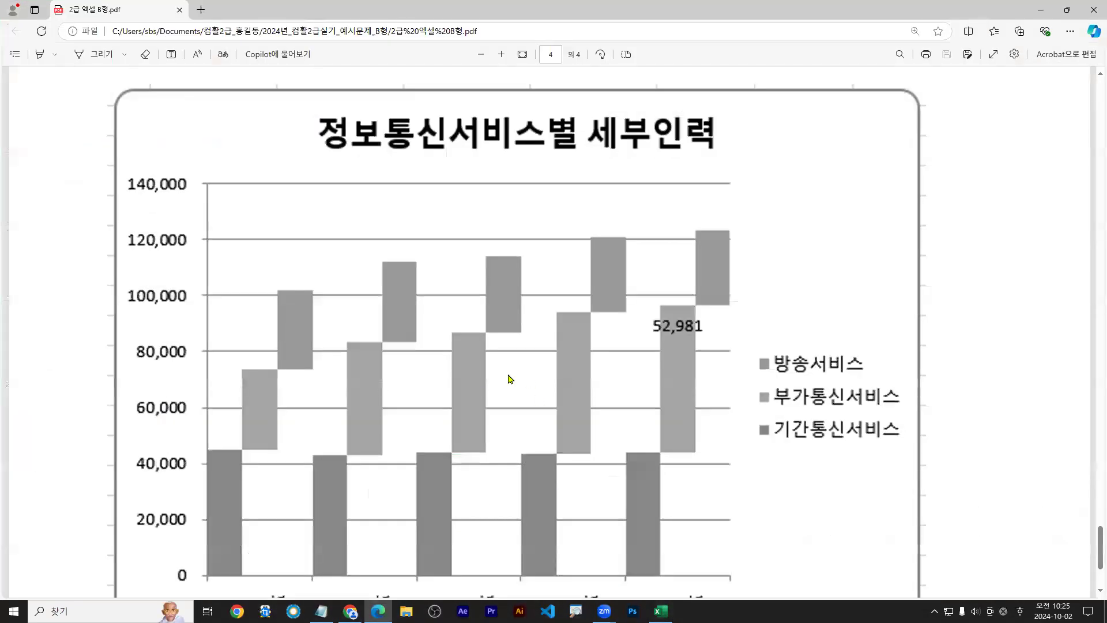
scroll(507, 377, up, 4)
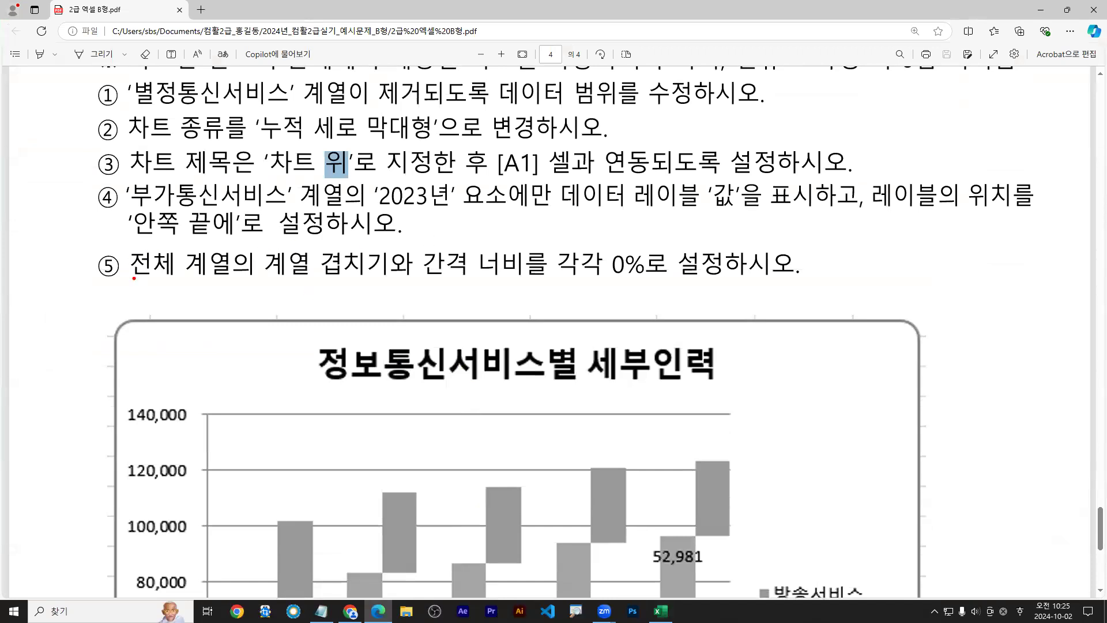
drag(135, 281, 718, 282)
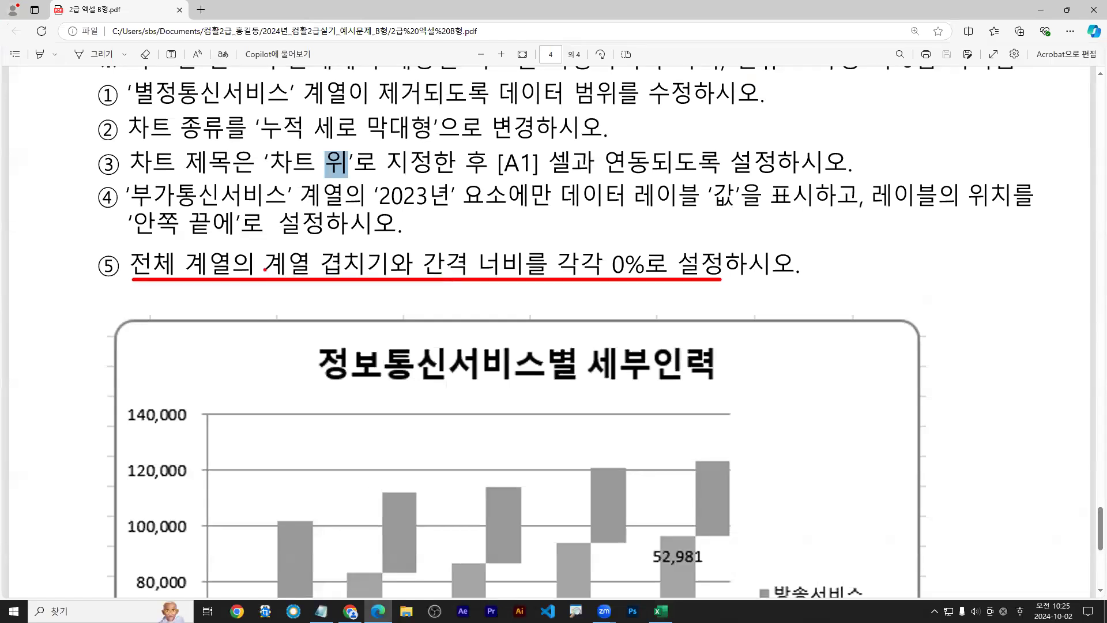
mouse_move(262, 250)
mouse_down()
mouse_move(381, 278)
mouse_move(392, 248)
mouse_move(527, 249)
mouse_move(424, 248)
mouse_up()
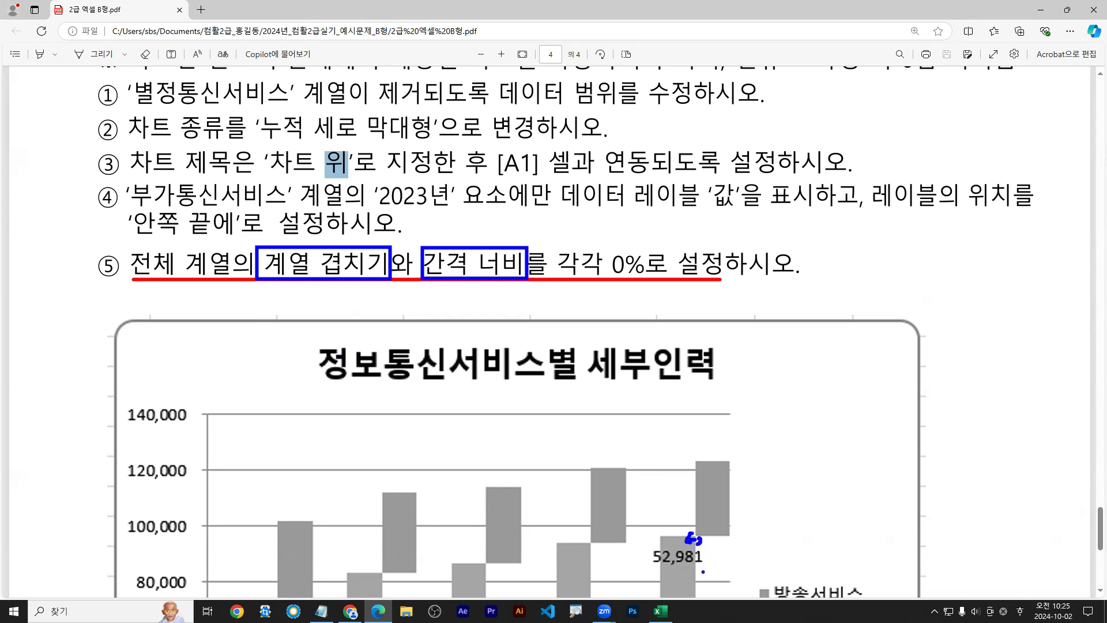
drag(311, 303, 321, 281)
drag(462, 302, 465, 284)
click(1042, 10)
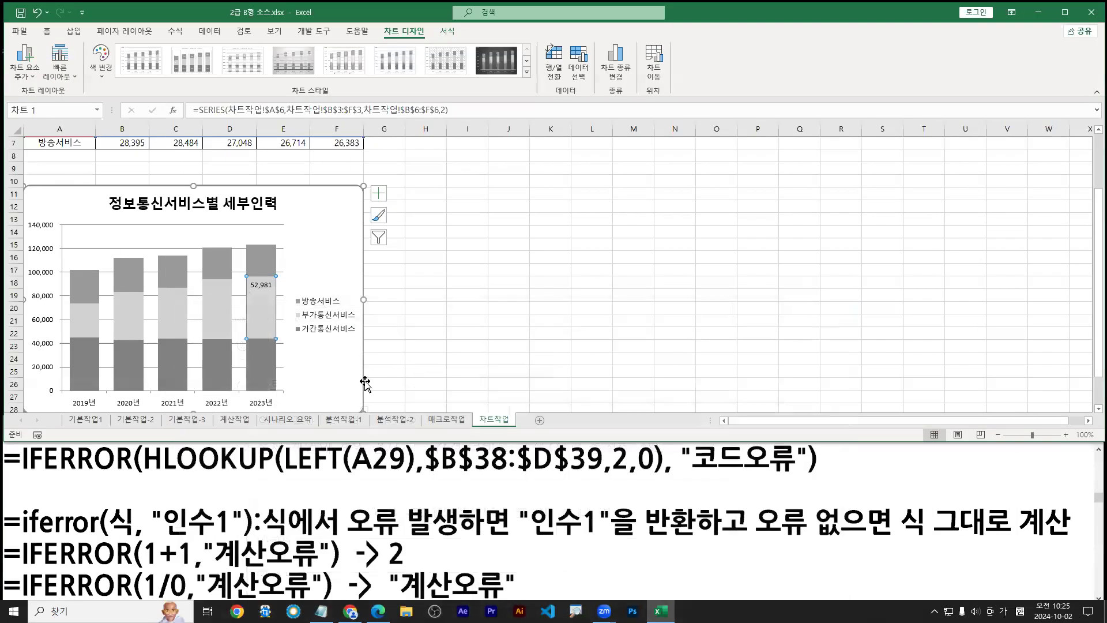
Select the 부가통신서비스 and 기간통신서비스 series, then bring up the 방송서비스 series shortcut menu
right_click(261, 268)
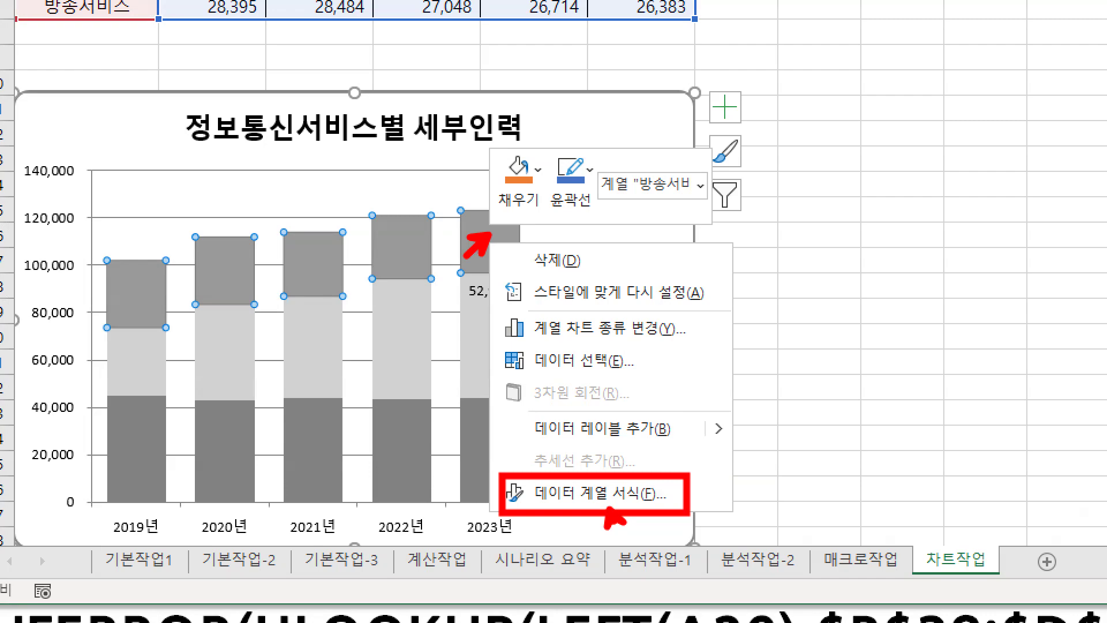
key(Escape)
click(396, 337)
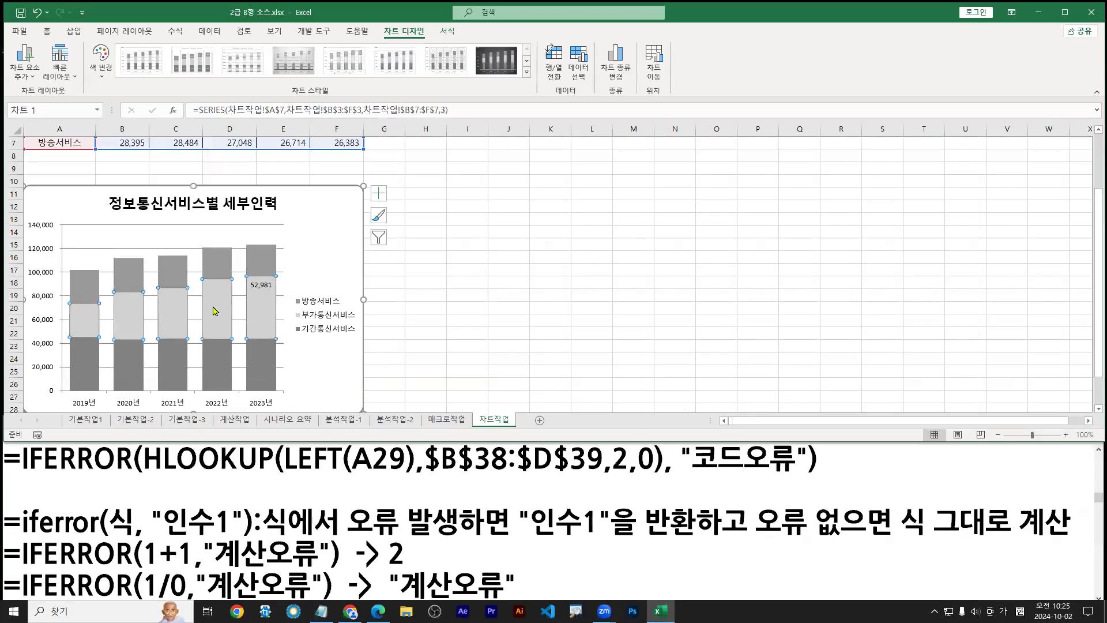
click(262, 365)
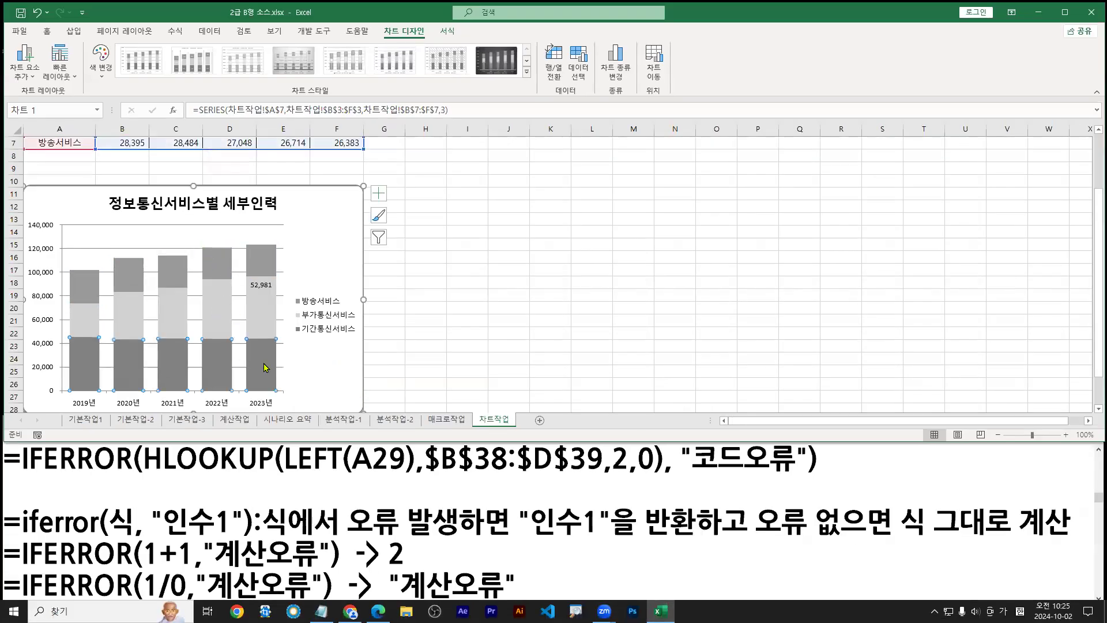
right_click(265, 363)
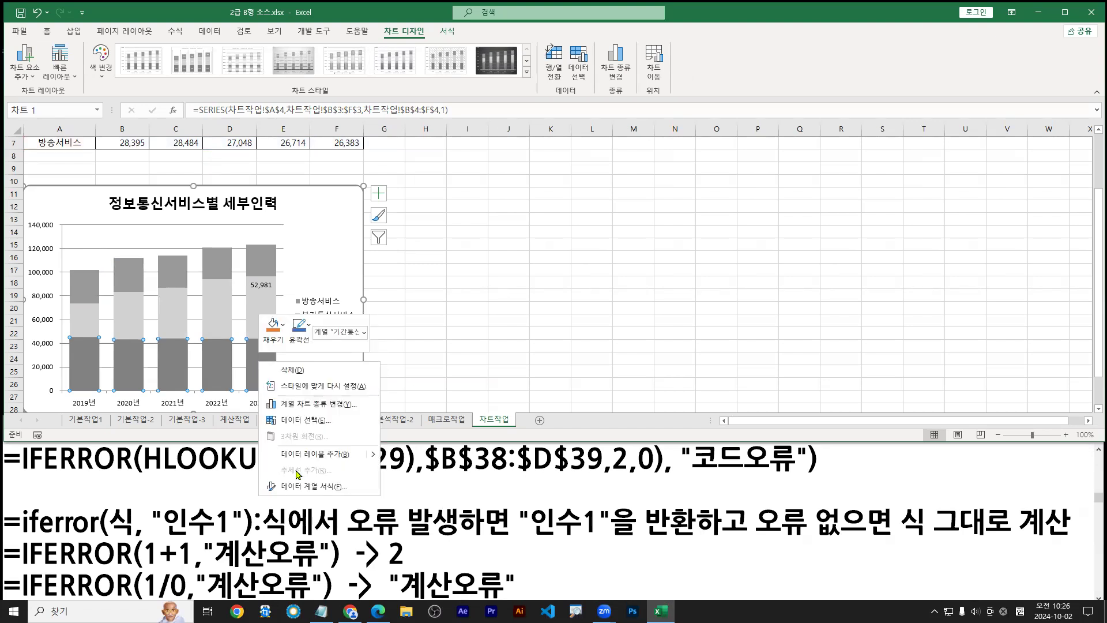
right_click(257, 266)
Open the 데이터 계열 서식 pane and underline the 0% requirement in the task PDF
click(303, 387)
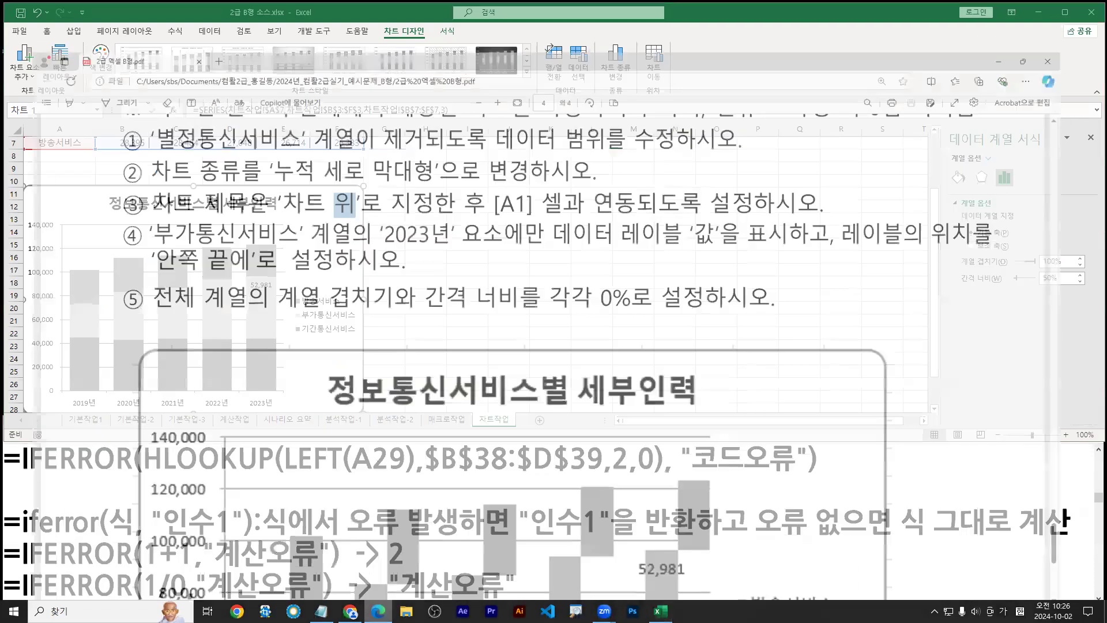
click(378, 610)
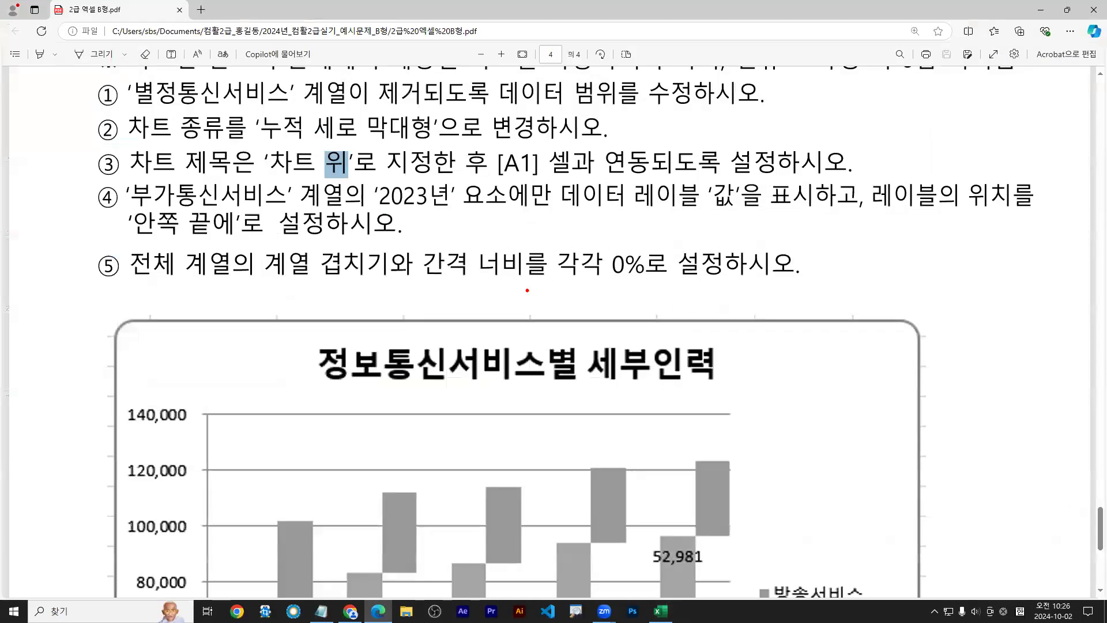
drag(648, 280, 556, 282)
key(Escape)
click(1049, 16)
Set 계열 겹치기 to 0% and 간격 너비 to 0%, then maximize the Excel window
drag(1053, 267, 1018, 267)
text(00)
key(Return)
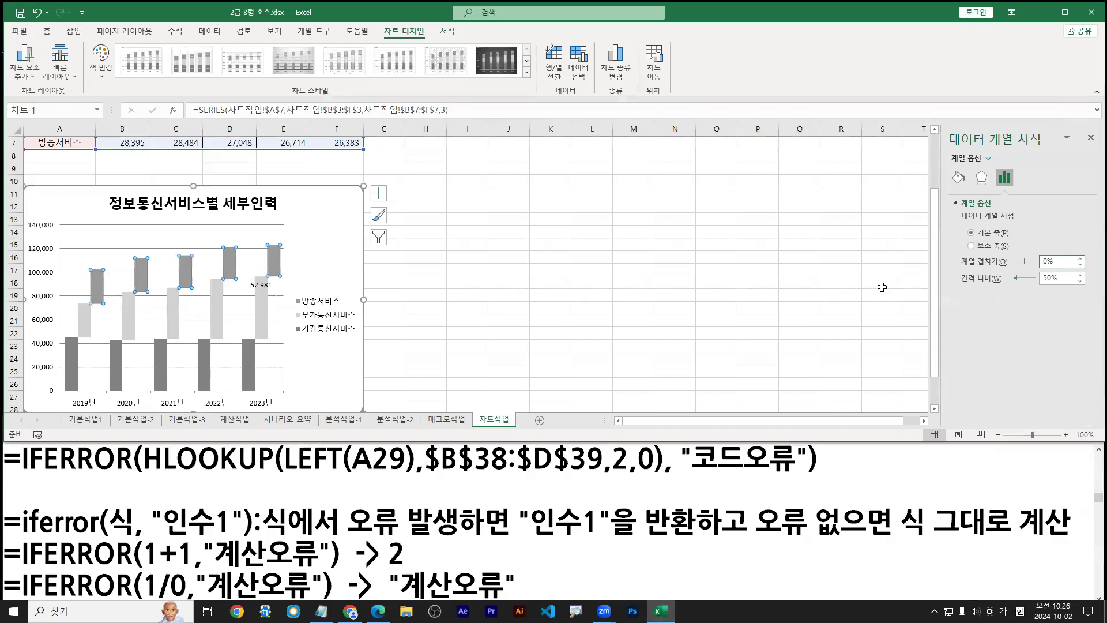
click(1047, 278)
drag(1048, 278, 1027, 293)
key(Return)
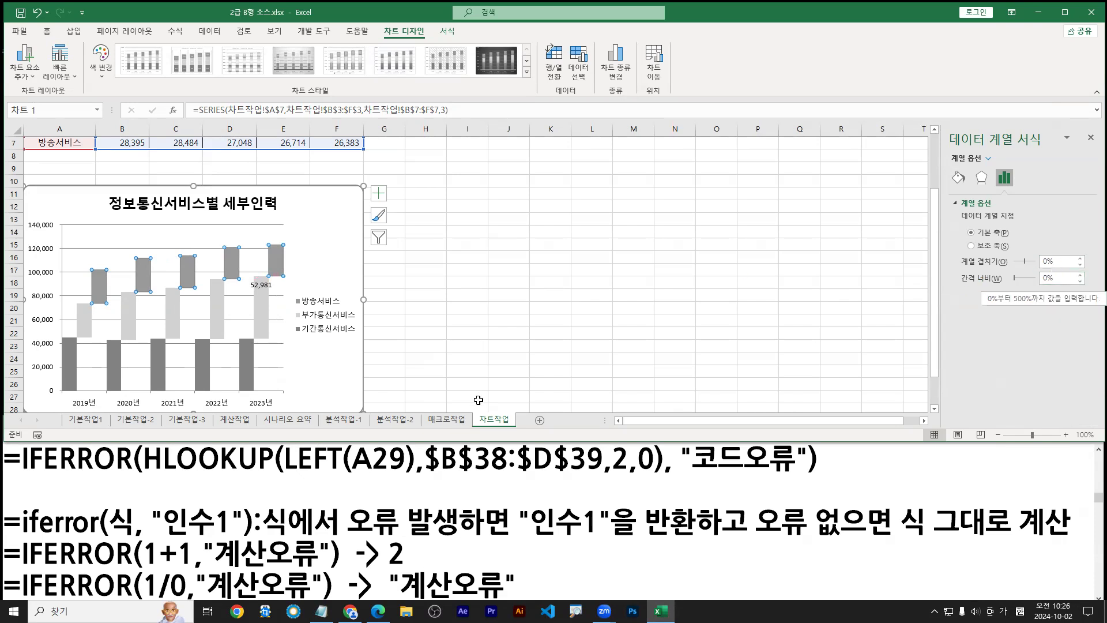
double_click(703, 16)
scroll(259, 331, up, 1)
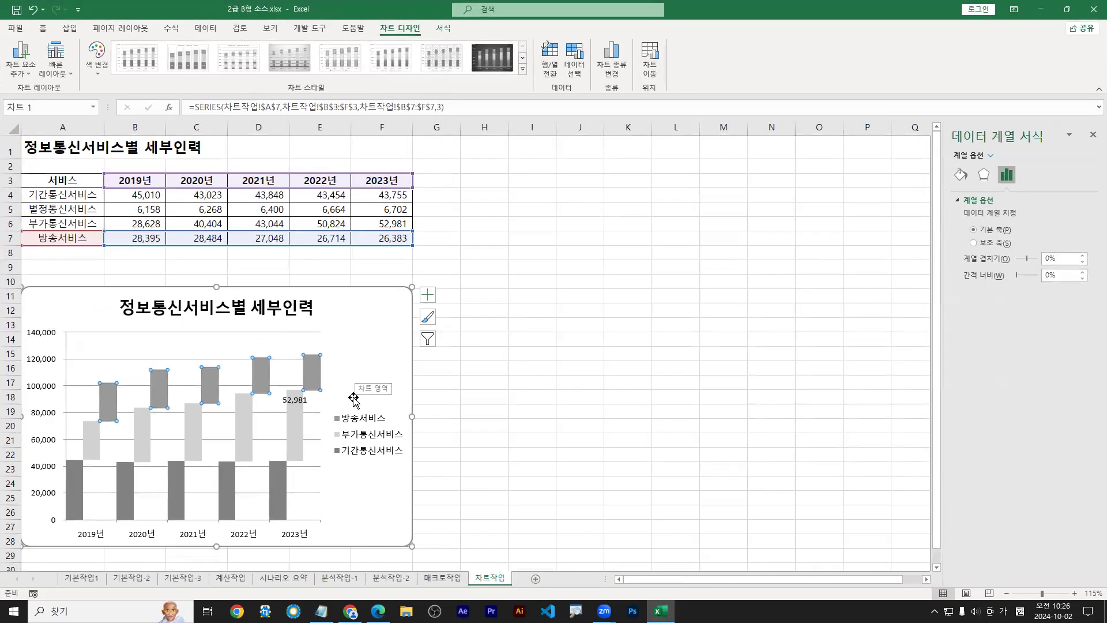
Check the shortcut menus of the 방송서비스 and 부가통신서비스 series and the chart area
right_click(316, 371)
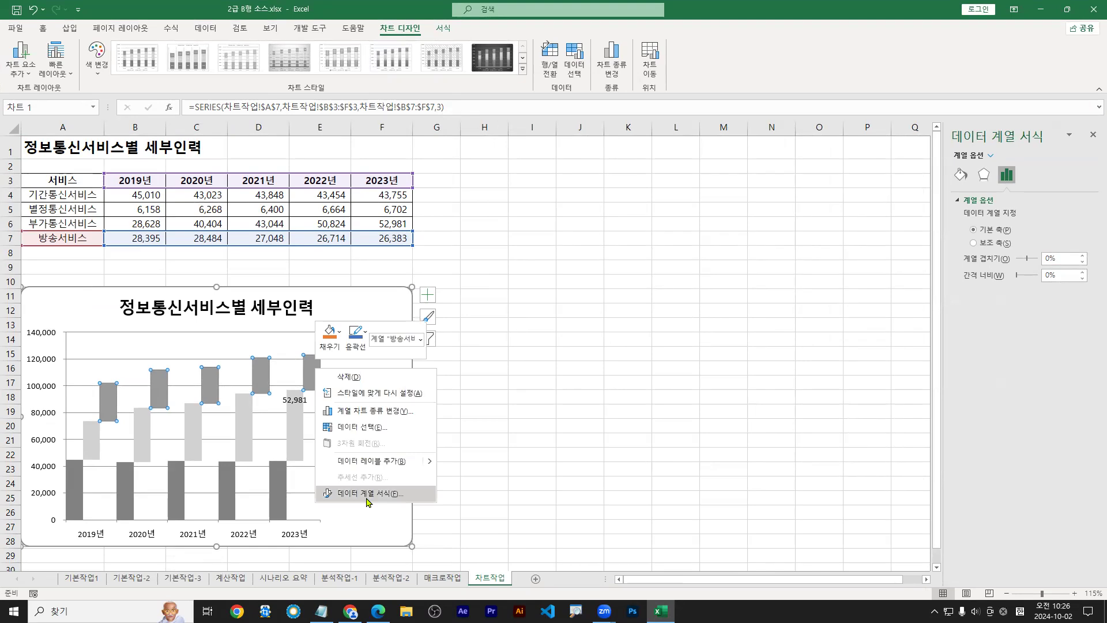
right_click(312, 369)
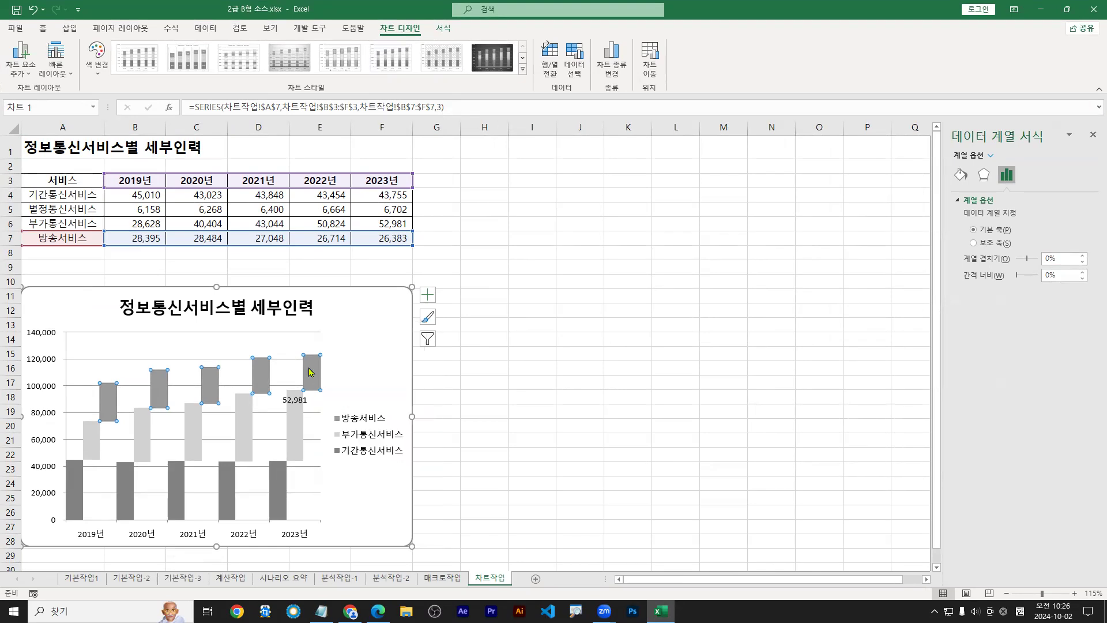
click(370, 501)
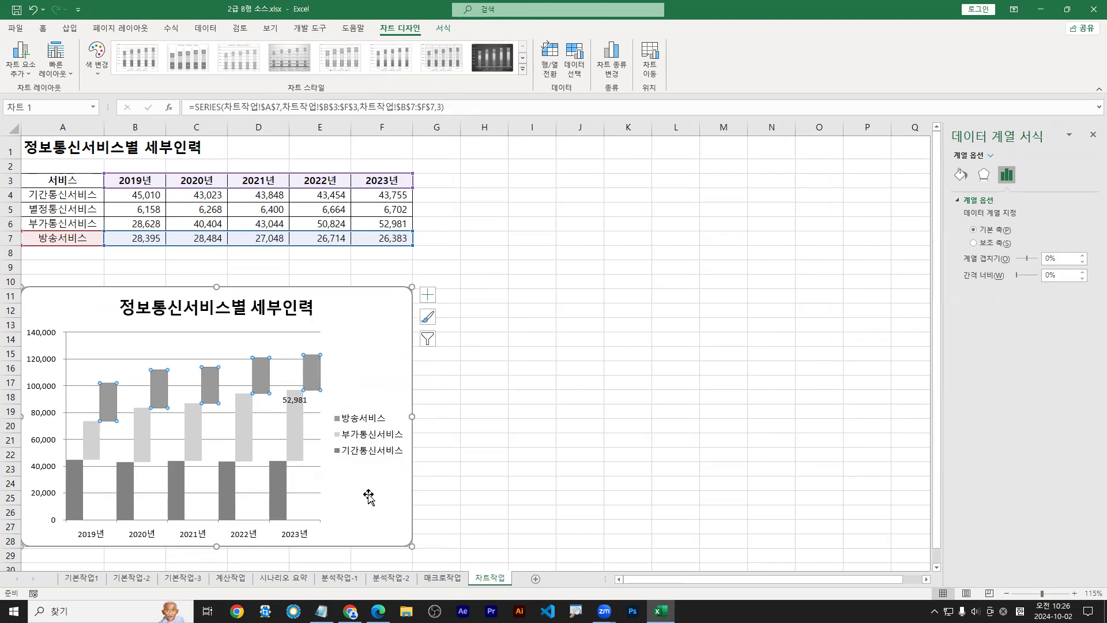
right_click(369, 321)
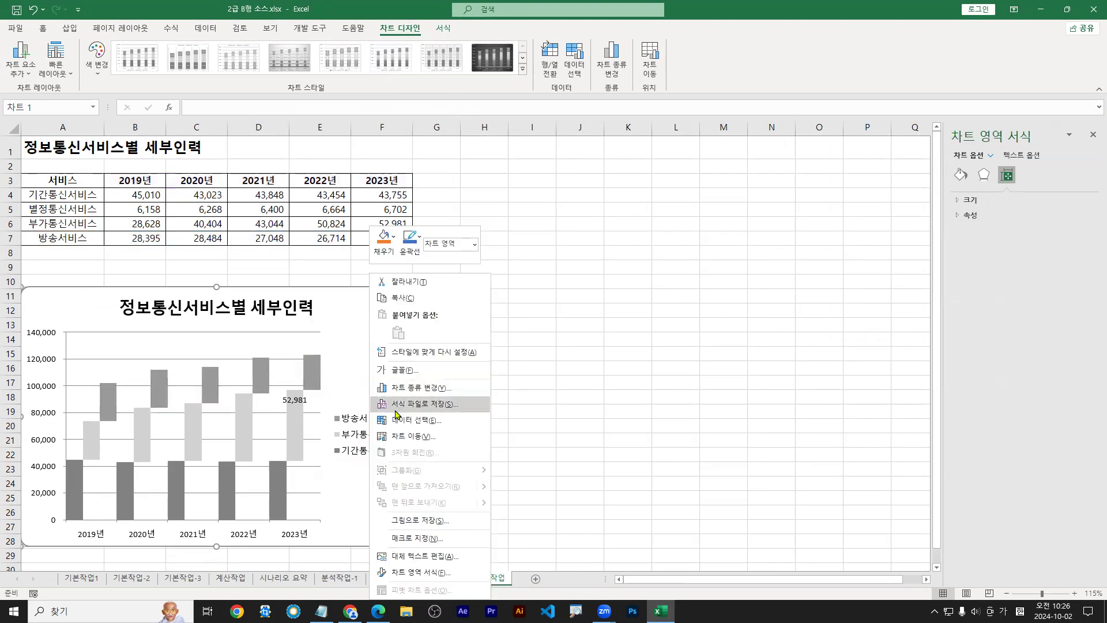
right_click(353, 318)
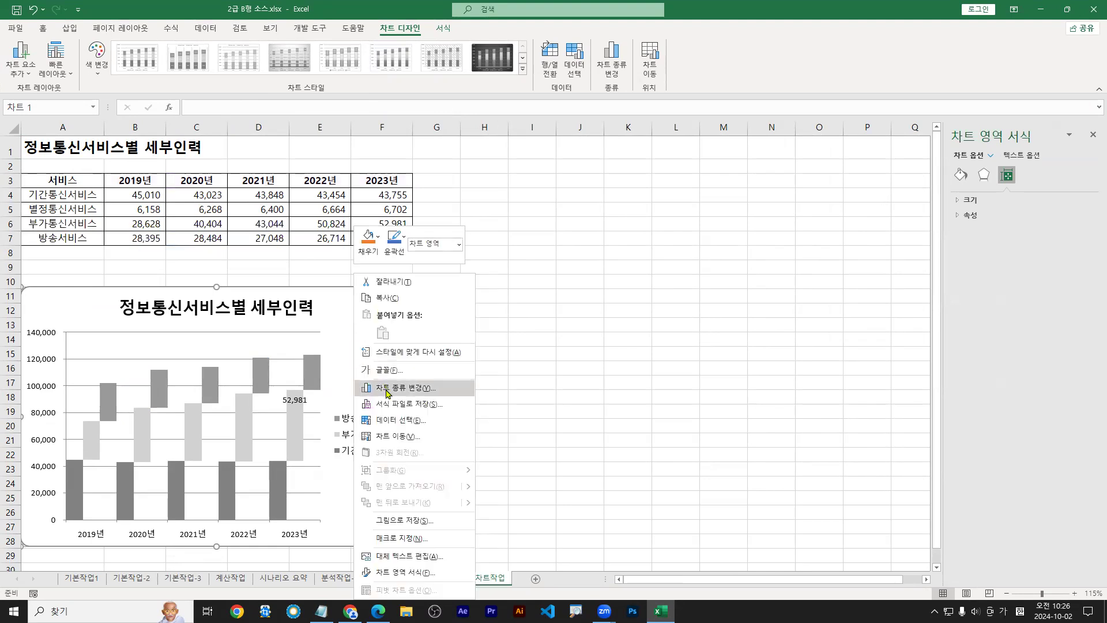
right_click(297, 417)
key(Escape)
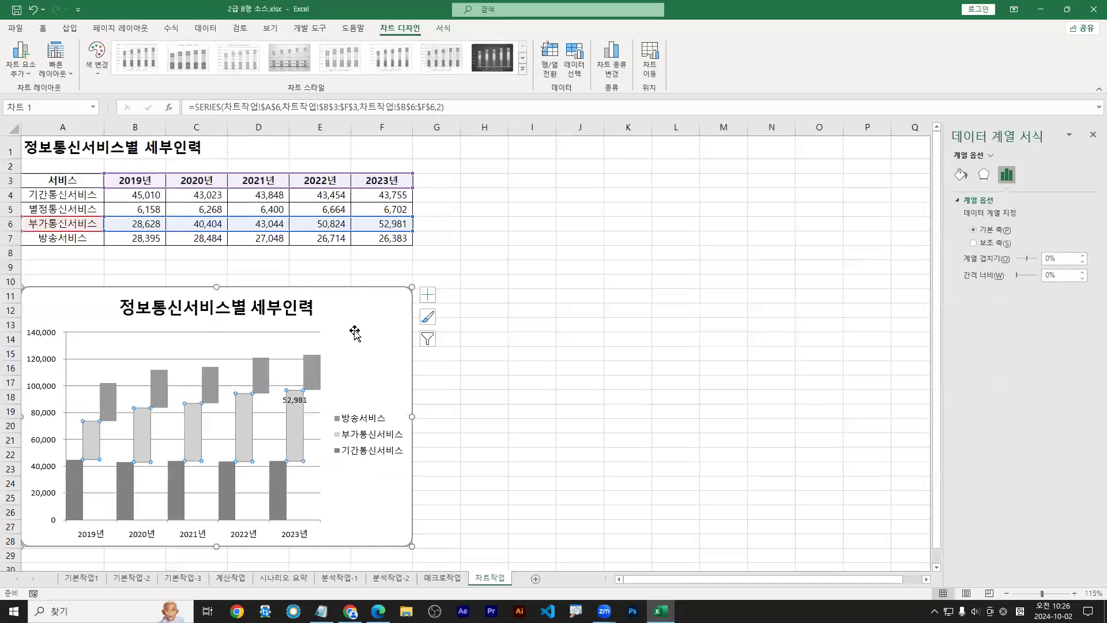
click(327, 379)
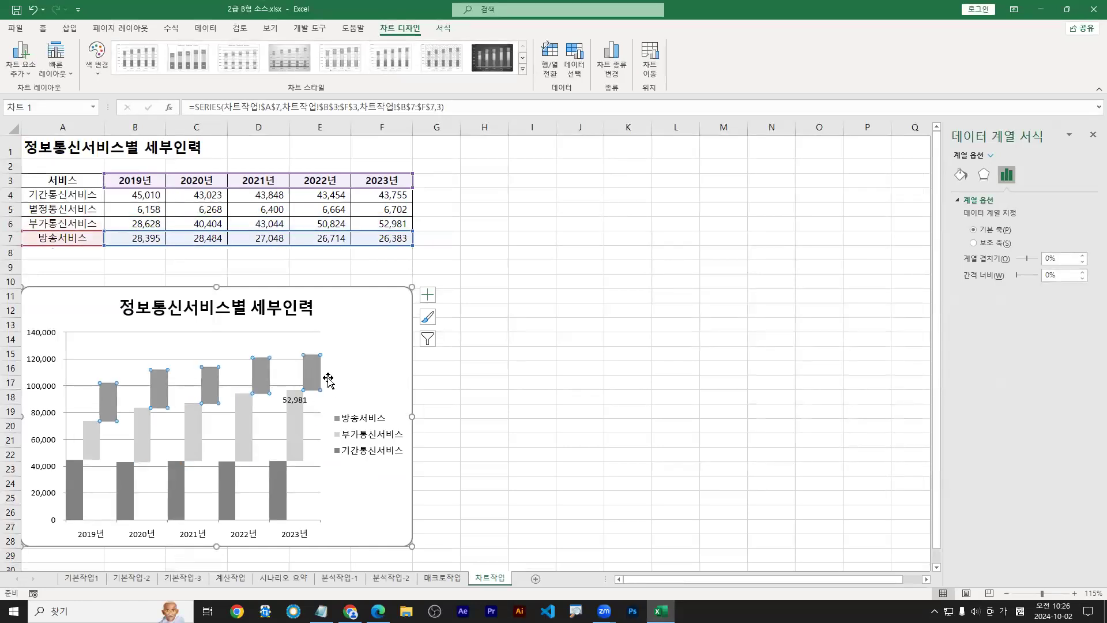
right_click(315, 371)
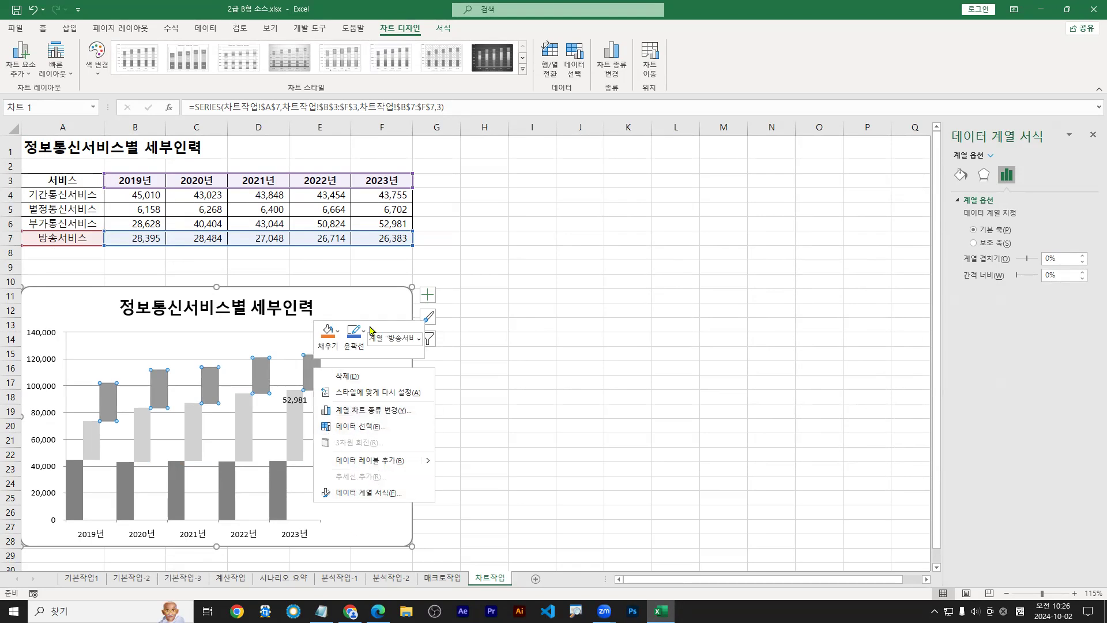
key(Escape)
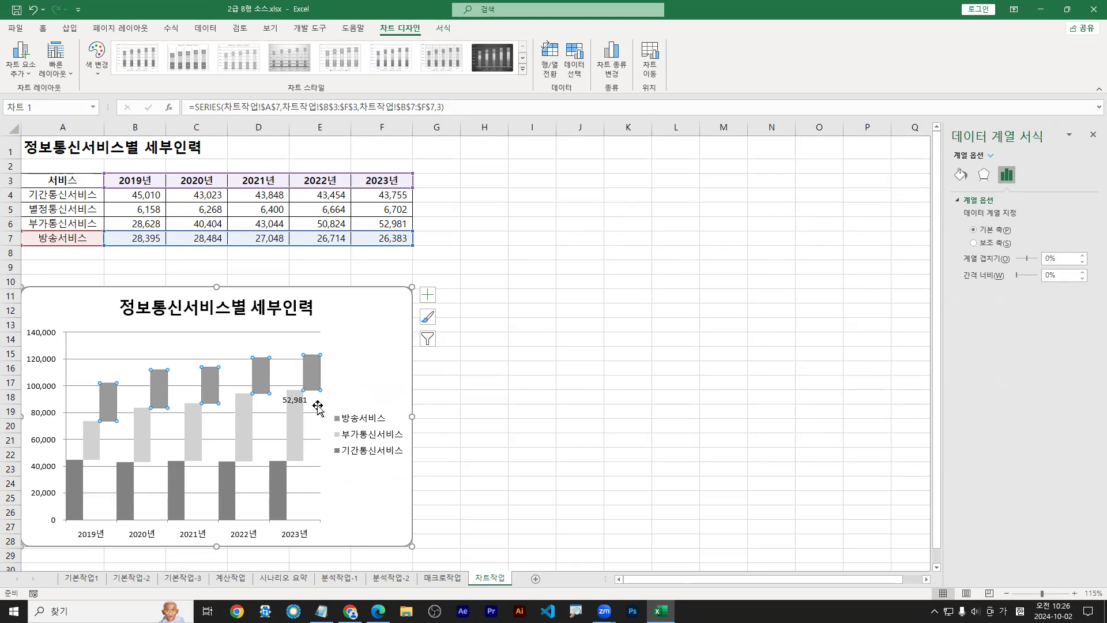
Show the 부가통신서비스 series format settings and underline its overlap and gap width values
click(243, 424)
right_click(241, 425)
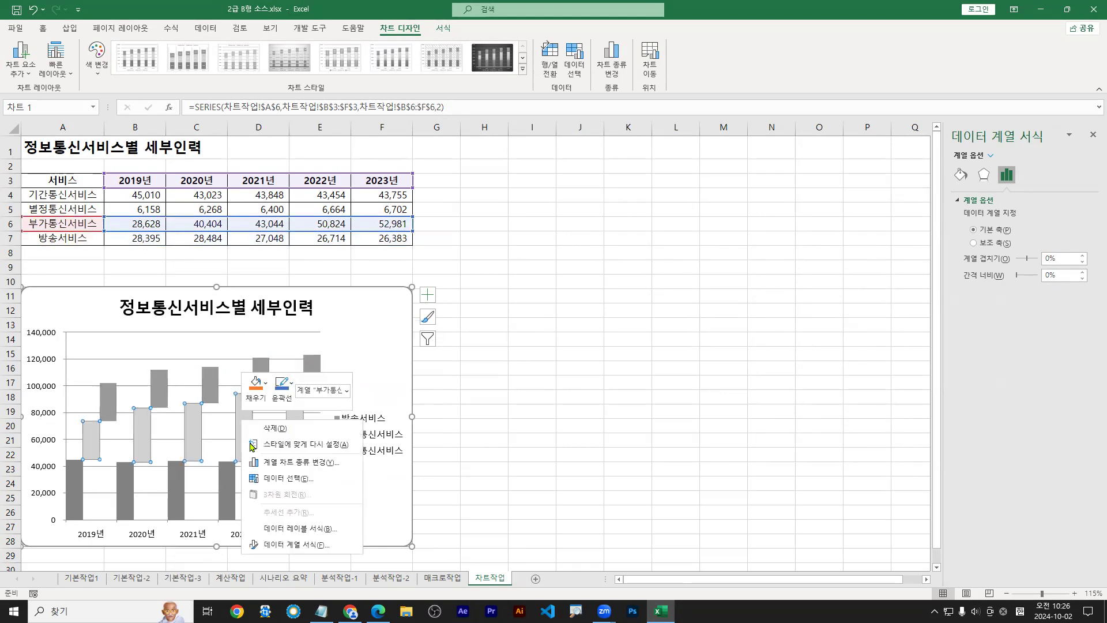
click(285, 545)
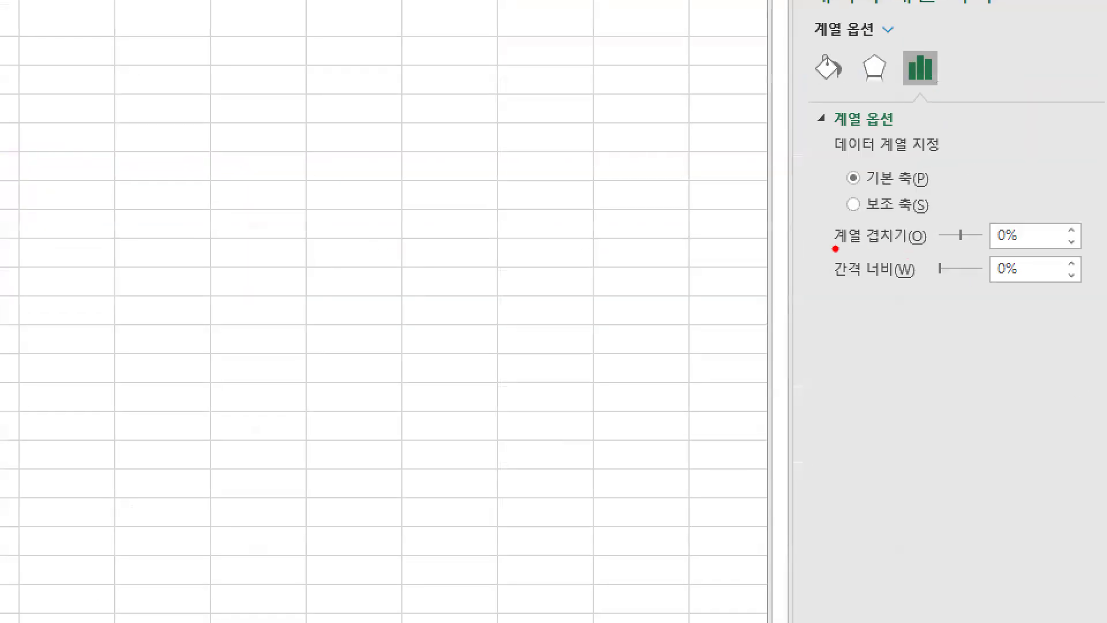
drag(835, 248, 1084, 250)
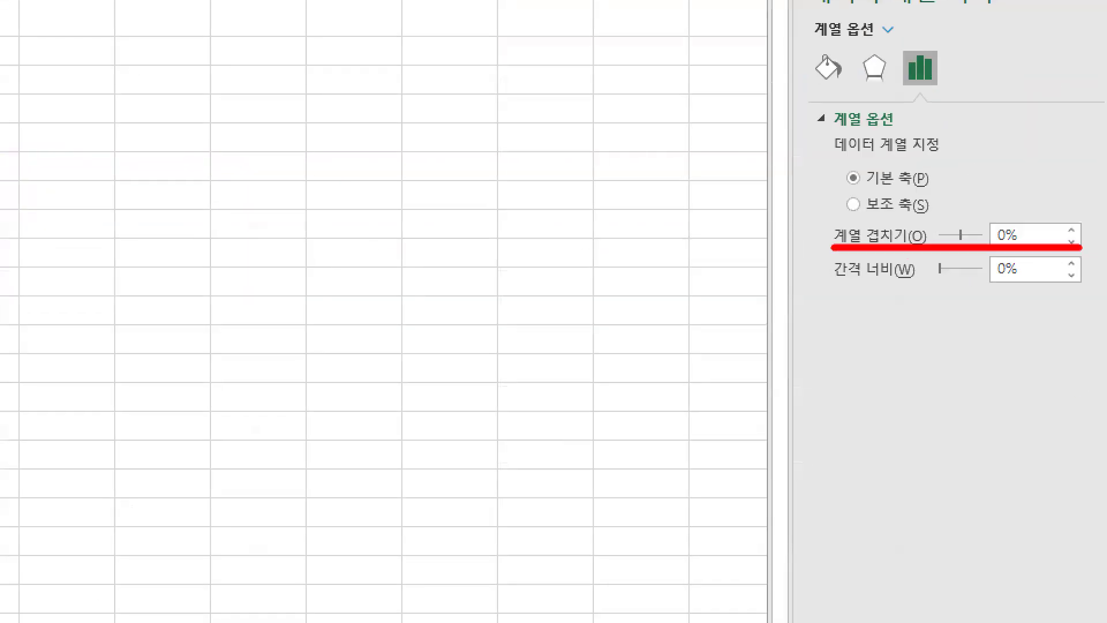
drag(835, 290, 1086, 288)
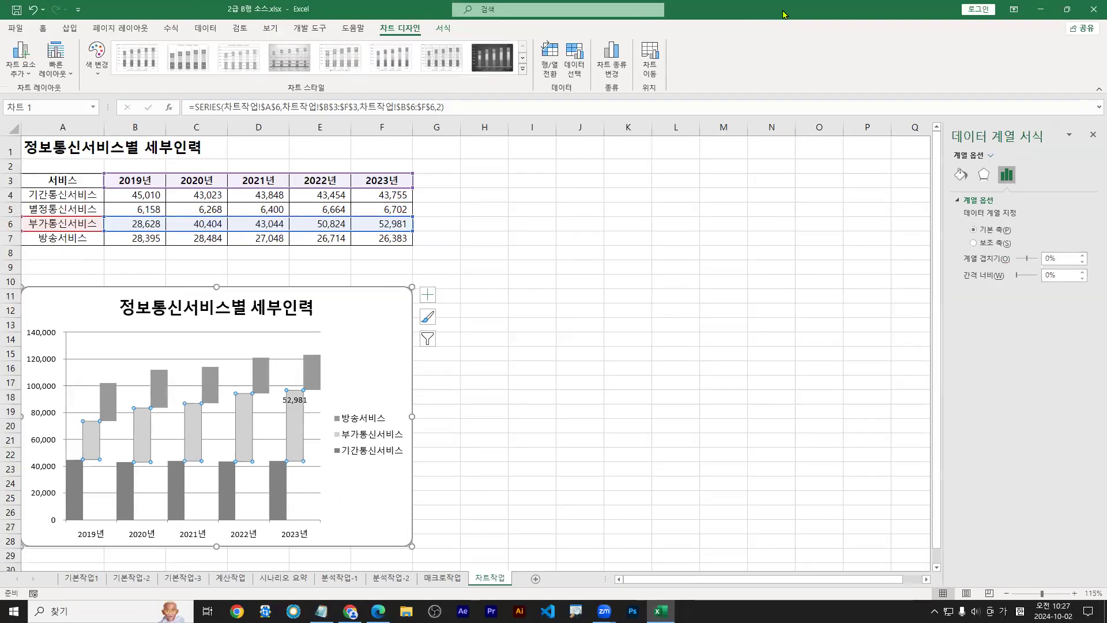
Restore the Excel window and bring the task PDF's reference chart into view
double_click(784, 14)
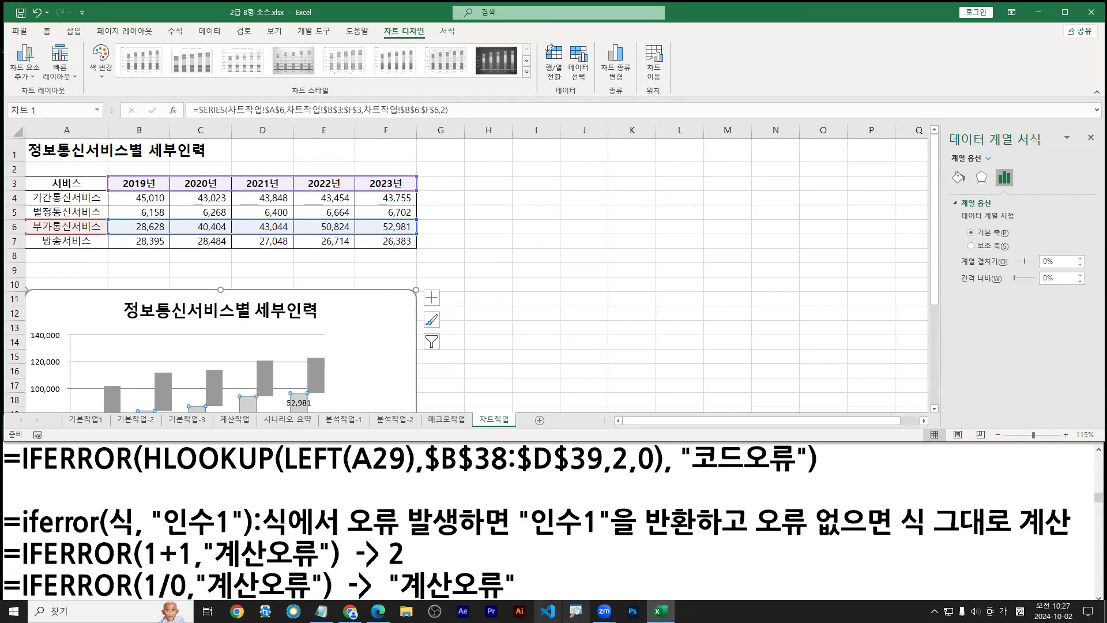
click(378, 611)
scroll(616, 431, down, 4)
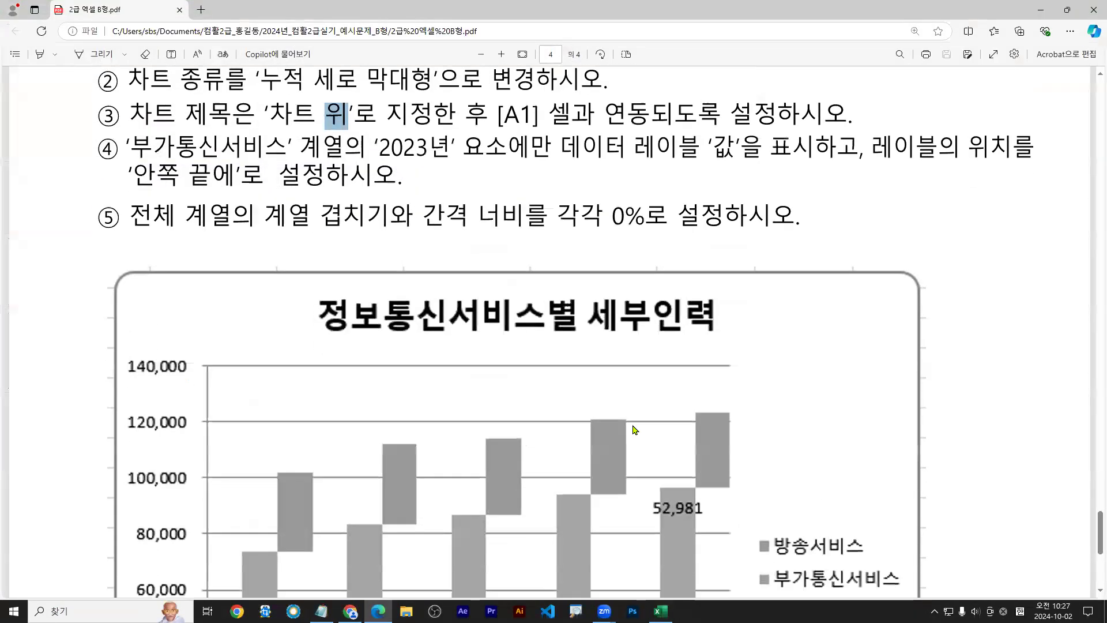